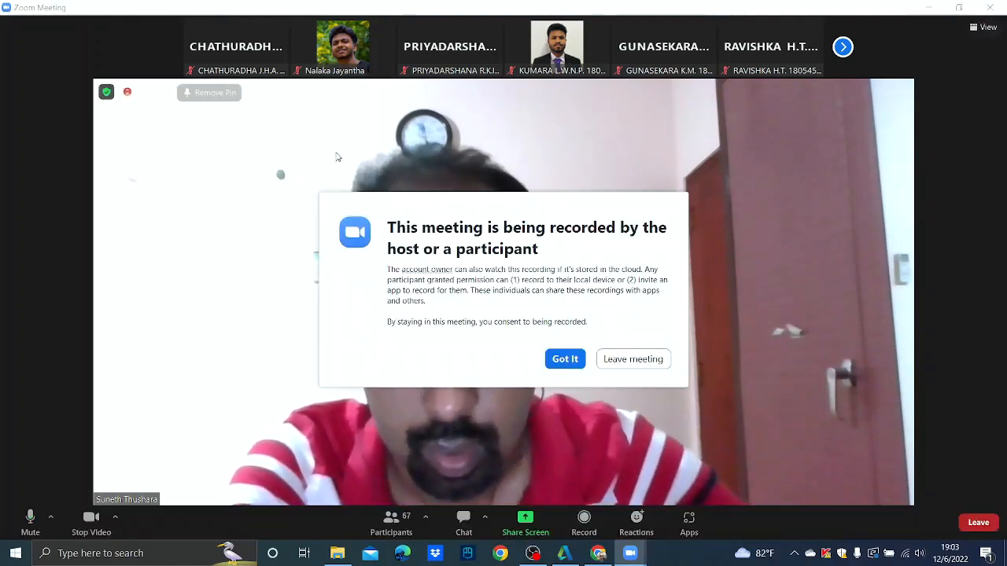
- Dismiss the meeting-recording consent notice and keep the presenter's video in view
left_click(566, 361)
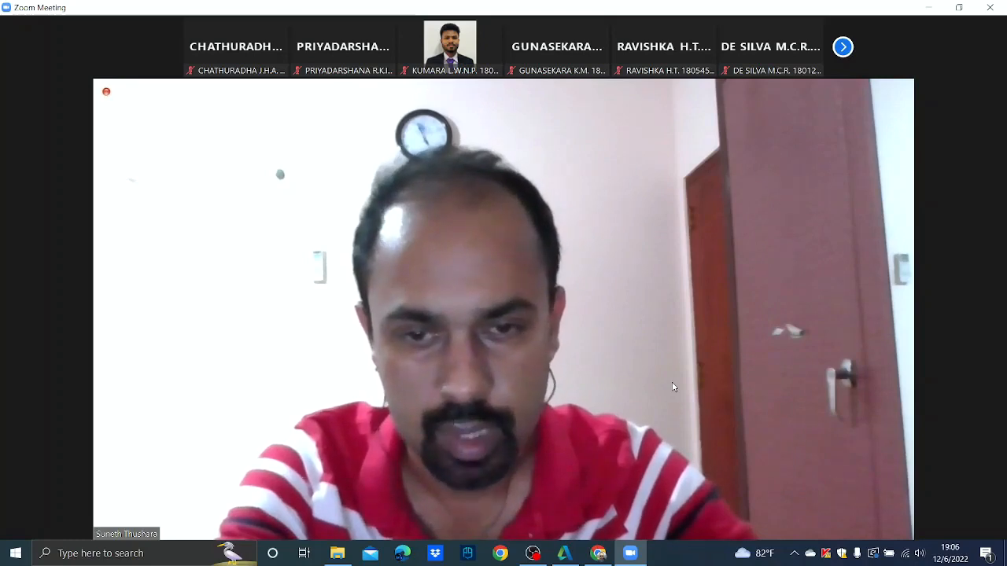
mouse_move(673, 387)
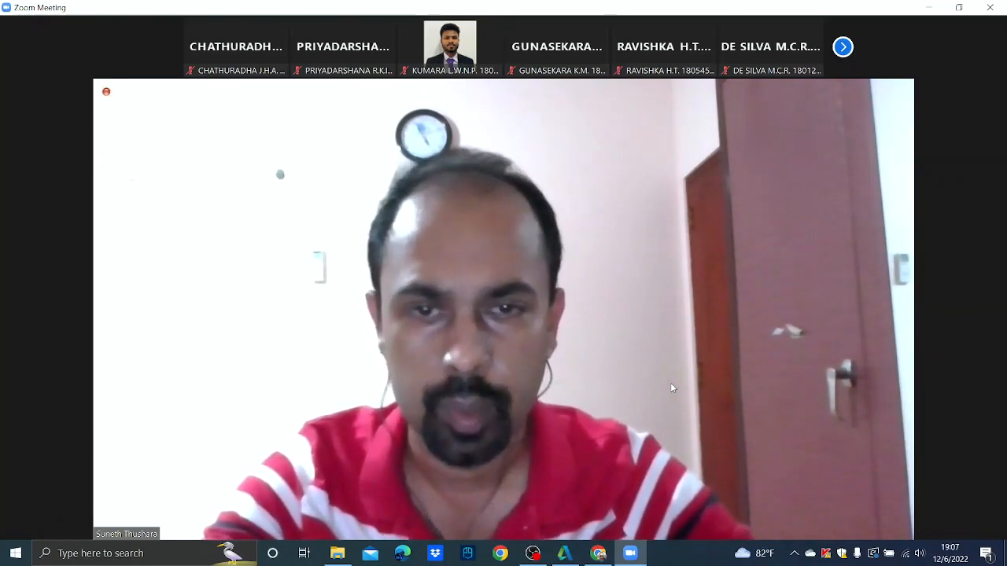
mouse_move(672, 387)
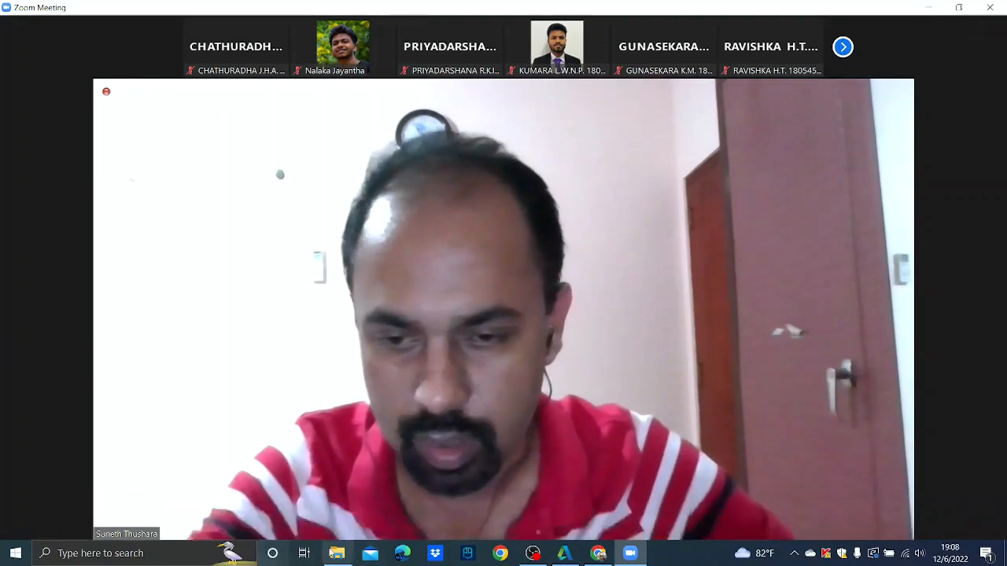
- Open the Desktop's UoM-06.12.2022 folder in File Explorer, then return to the Zoom meeting
left_click(338, 553)
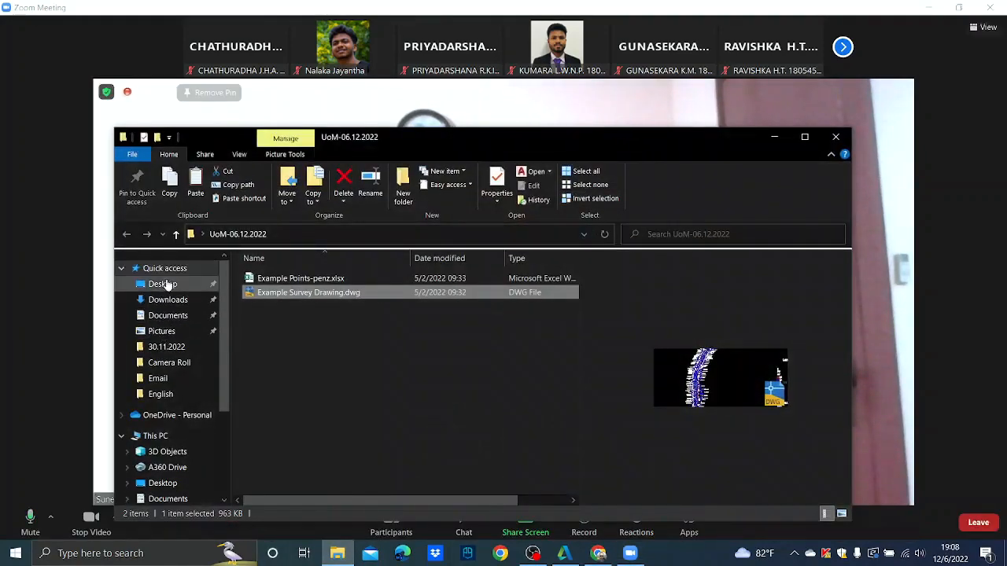
left_click(162, 285)
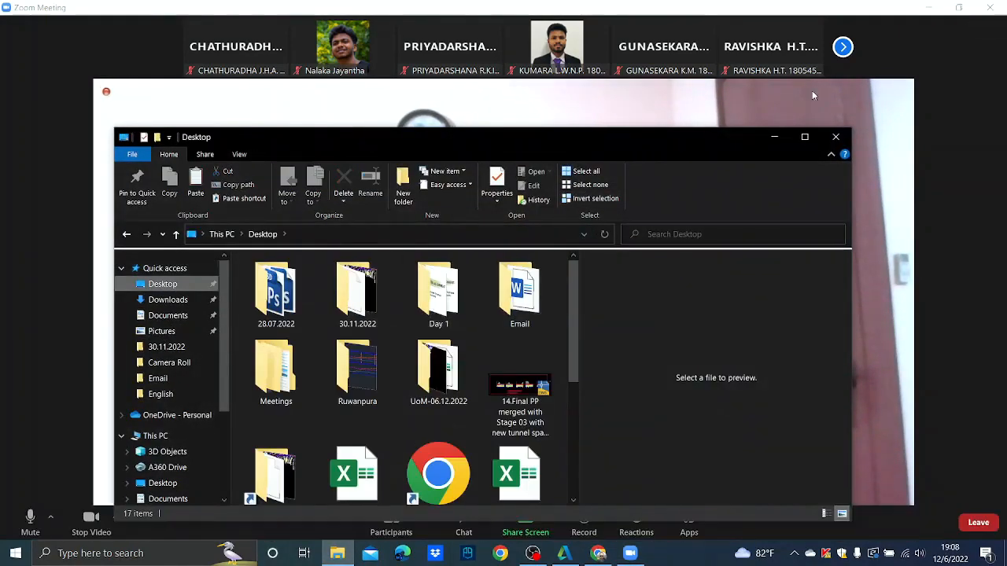
left_click(773, 138)
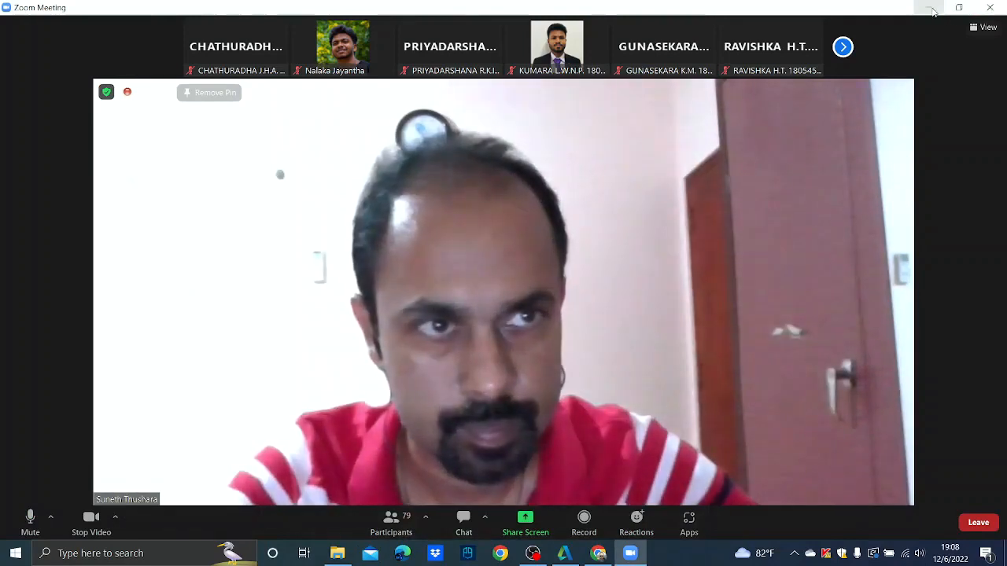
left_click(336, 555)
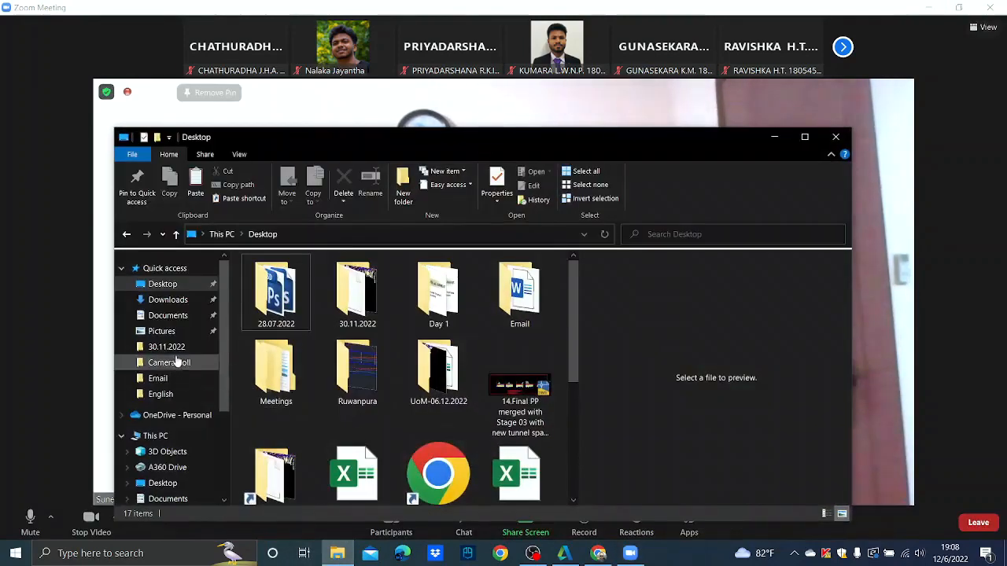
left_click(163, 284)
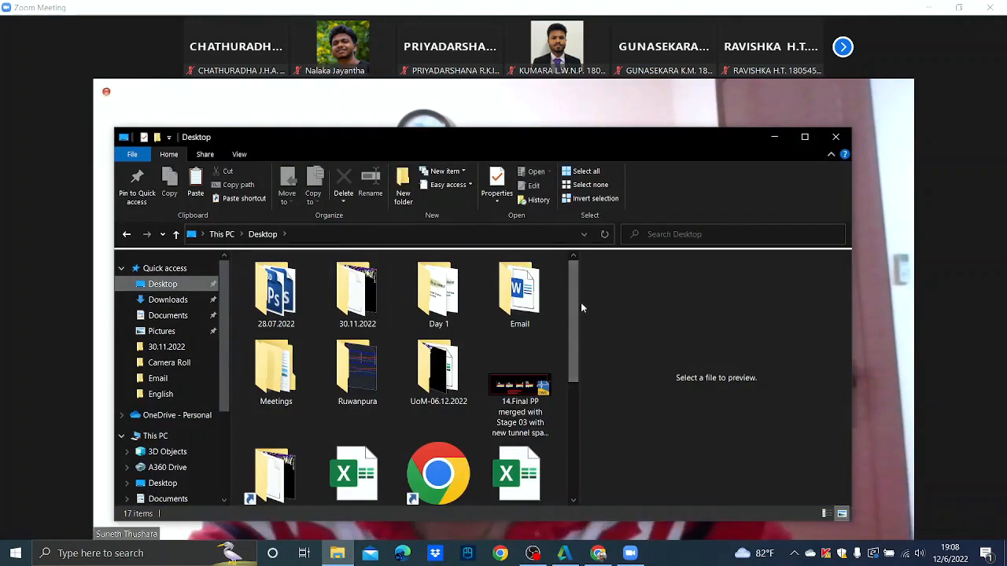
double_click(437, 377)
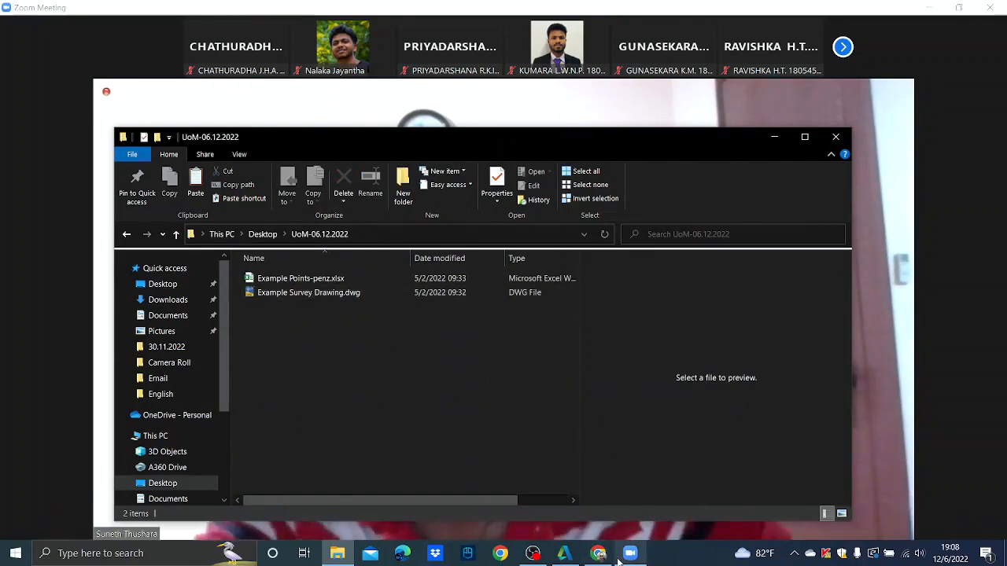
mouse_move(618, 560)
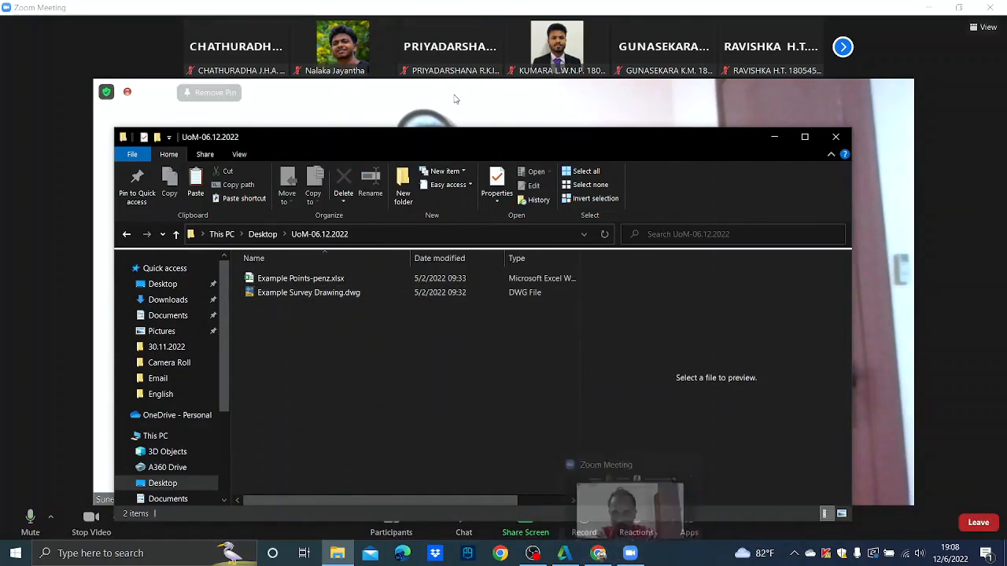
left_click(466, 121)
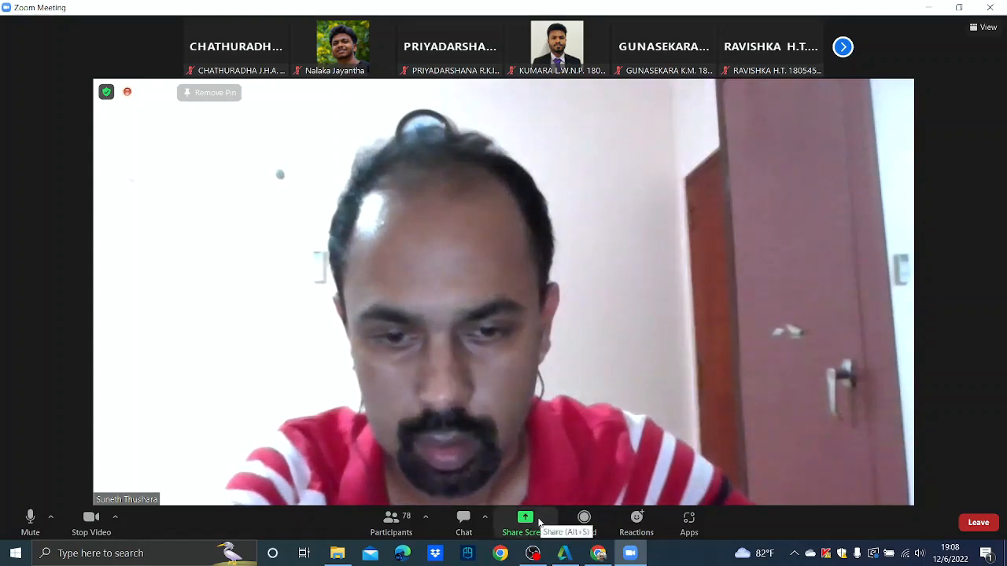
- Share the UoM-06.12.2022 folder window after acknowledging the host-disabled sharing message
left_click(526, 520)
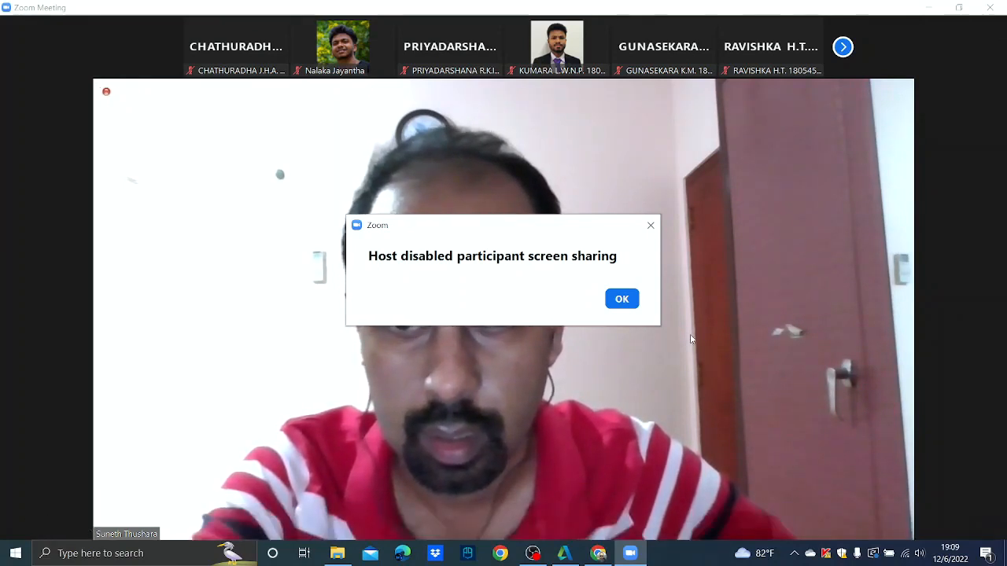
left_click(620, 301)
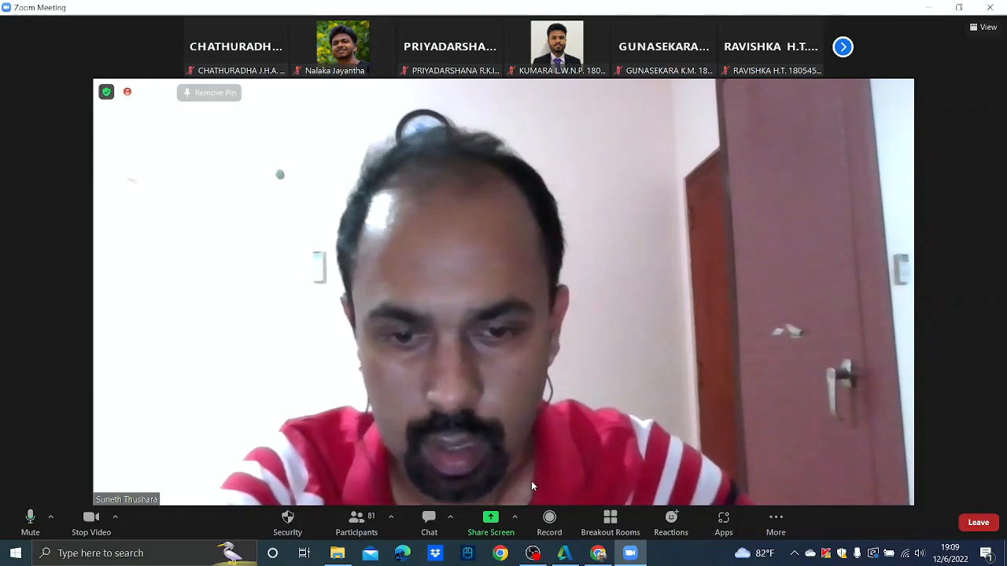
left_click(499, 518)
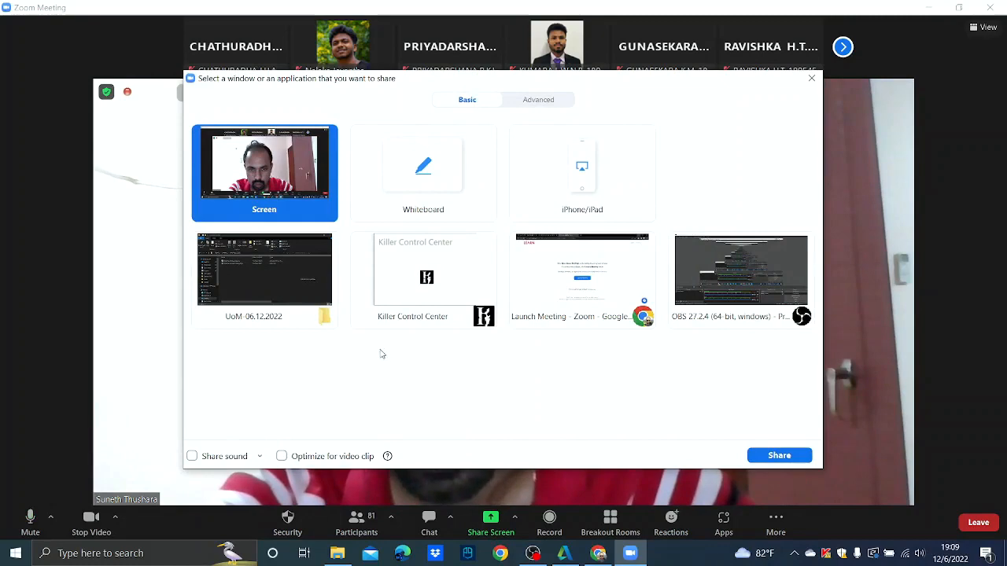
left_click(279, 295)
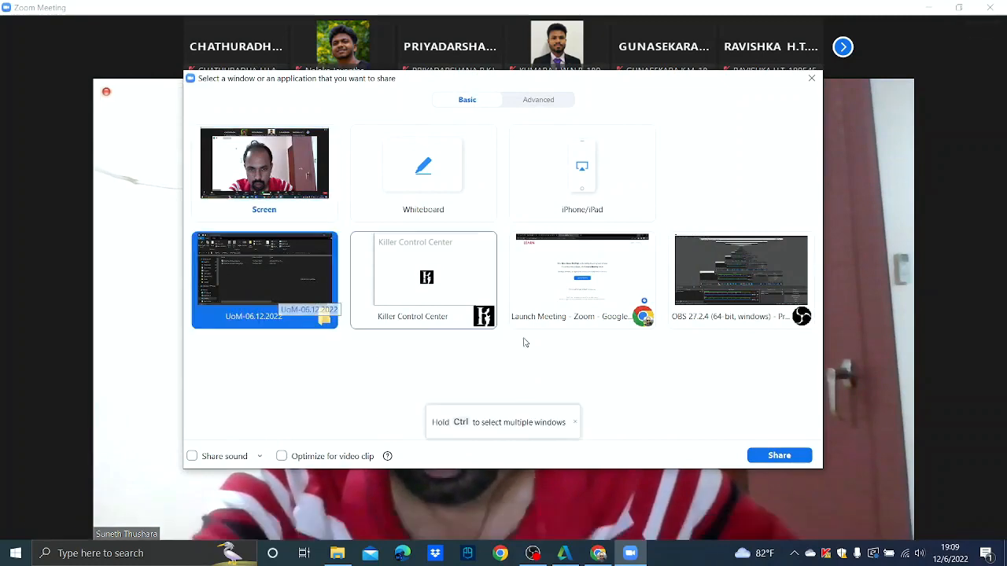
left_click(779, 455)
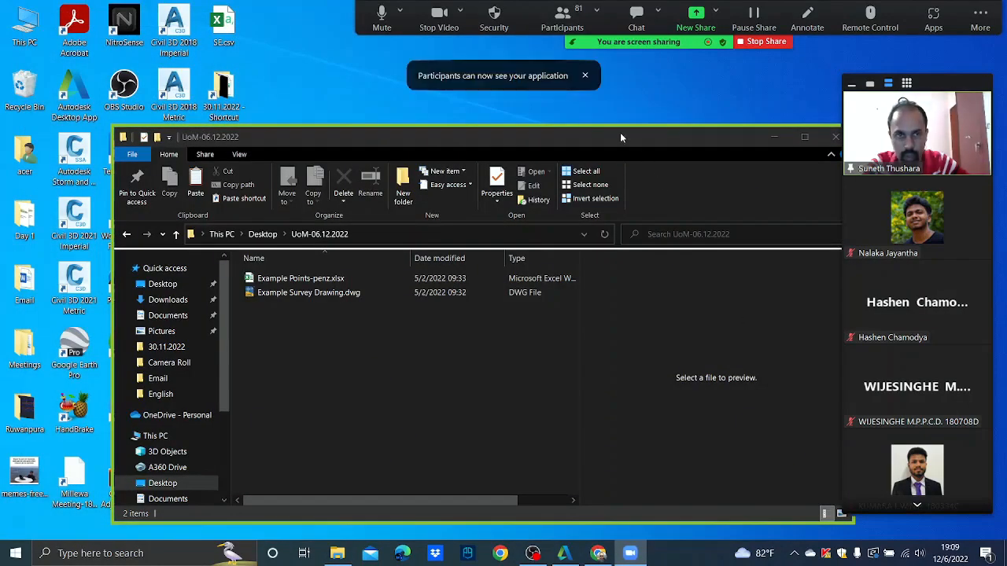
- Rearrange Zoom's participant video panel into a tall grid column and hide the thumbnails
left_click_drag(620, 138, 591, 67)
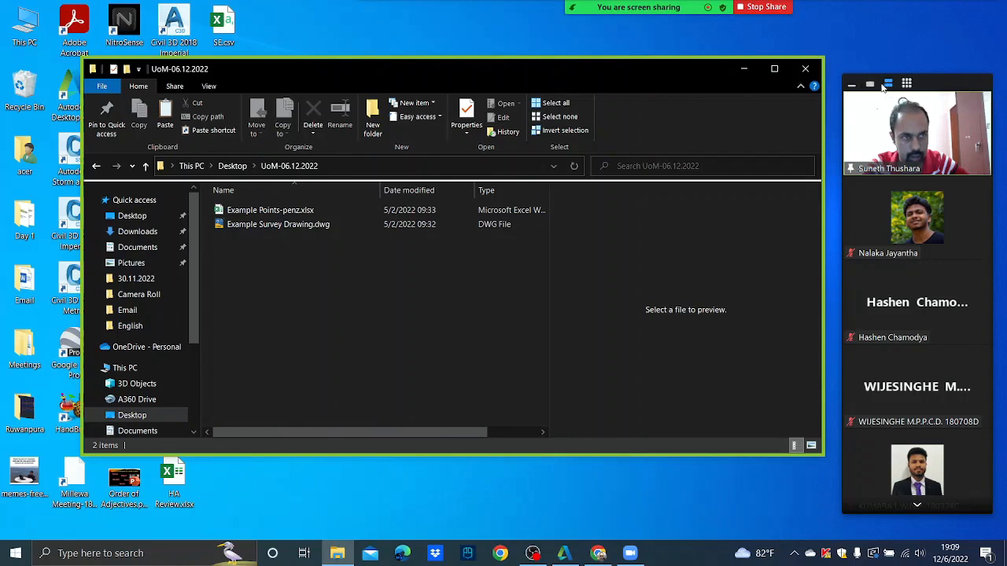
left_click(907, 85)
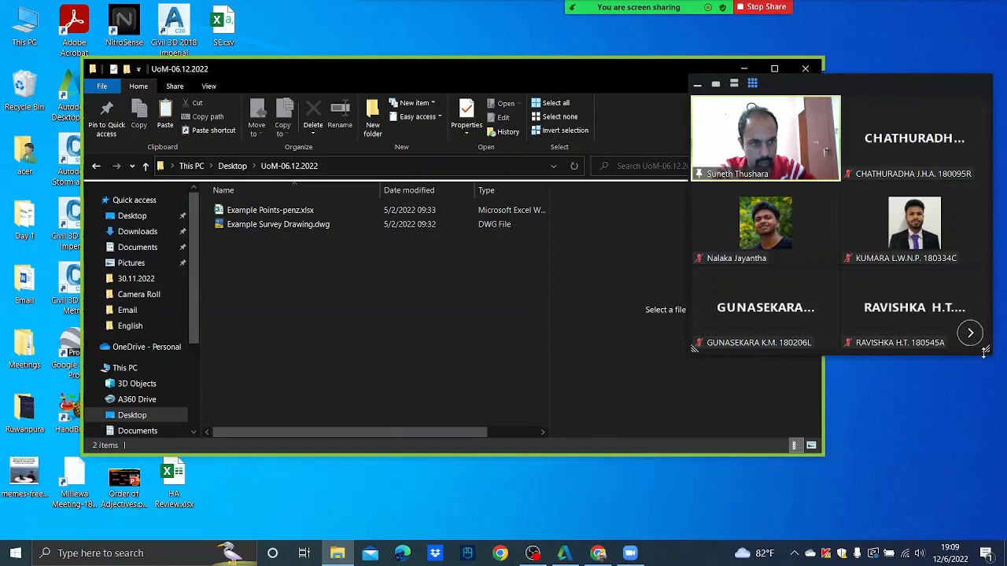
left_click_drag(988, 351, 980, 535)
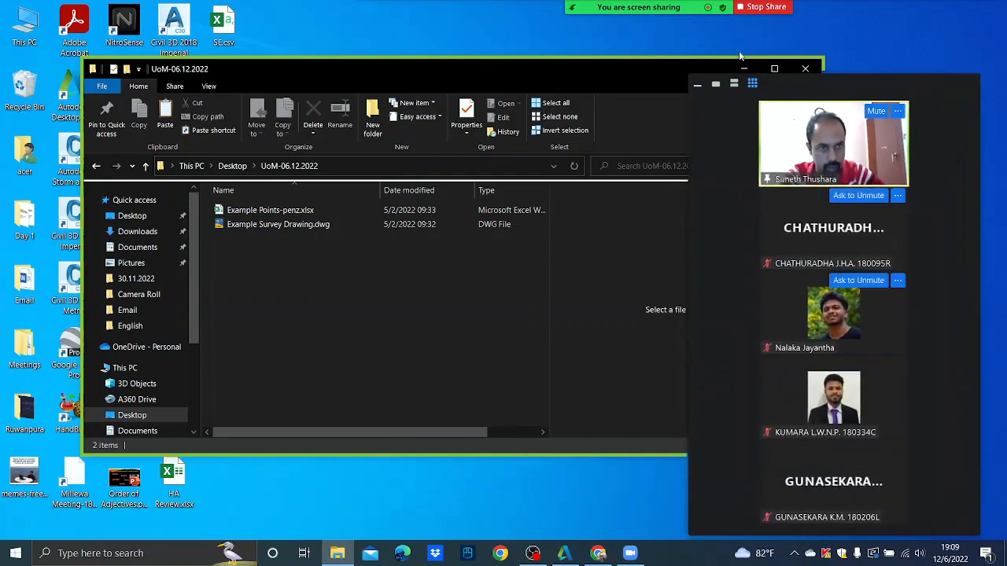
left_click_drag(783, 91, 783, 95)
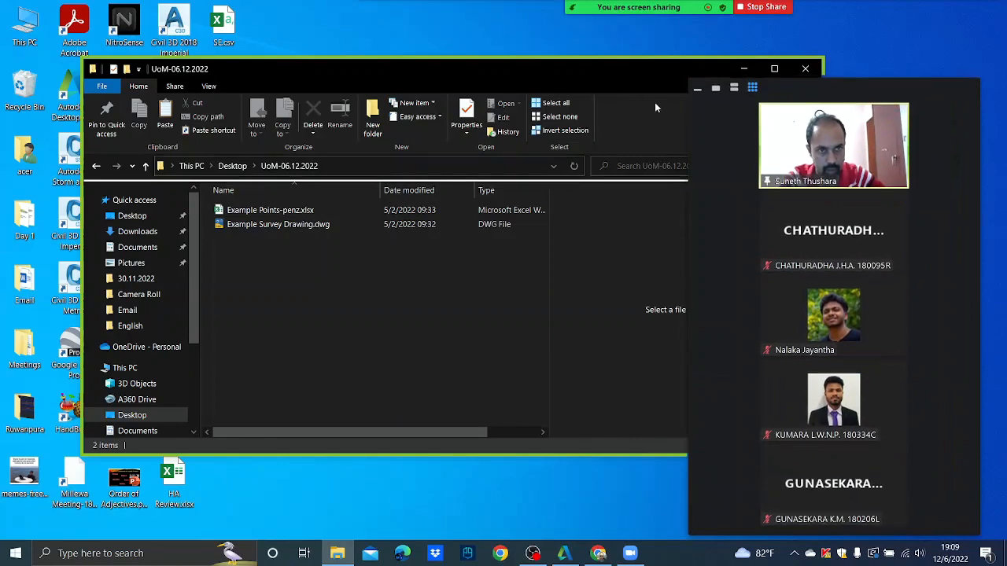
left_click(697, 90)
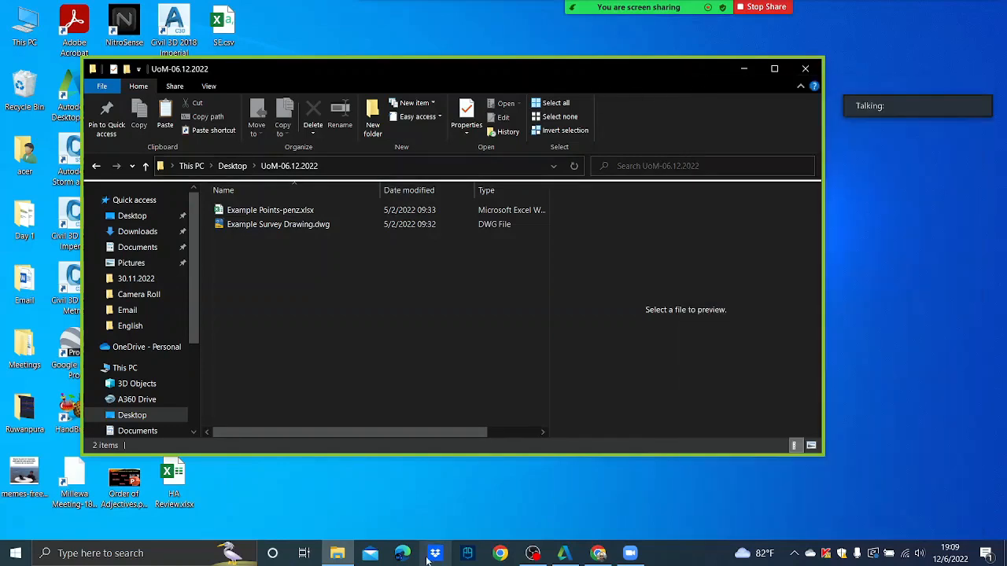
- Turn off the camera and move the folder window aside to reveal desktop shortcuts
mouse_move(717, 8)
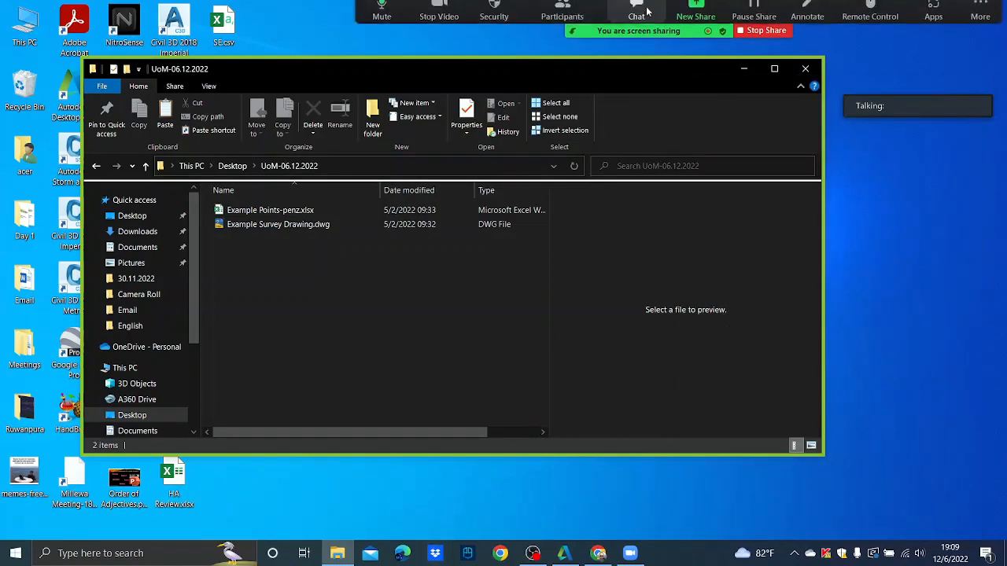
left_click(445, 15)
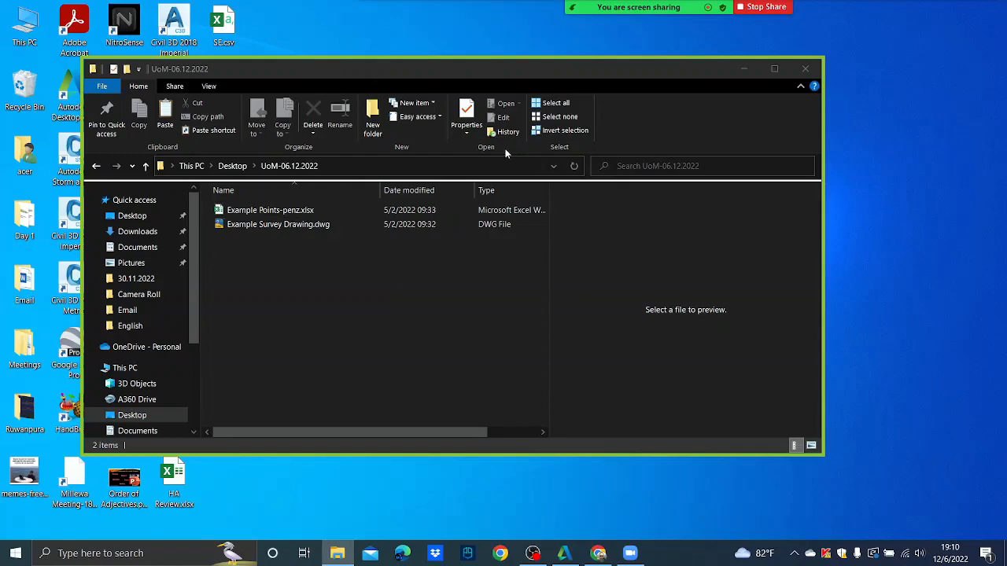
left_click_drag(429, 64, 610, 76)
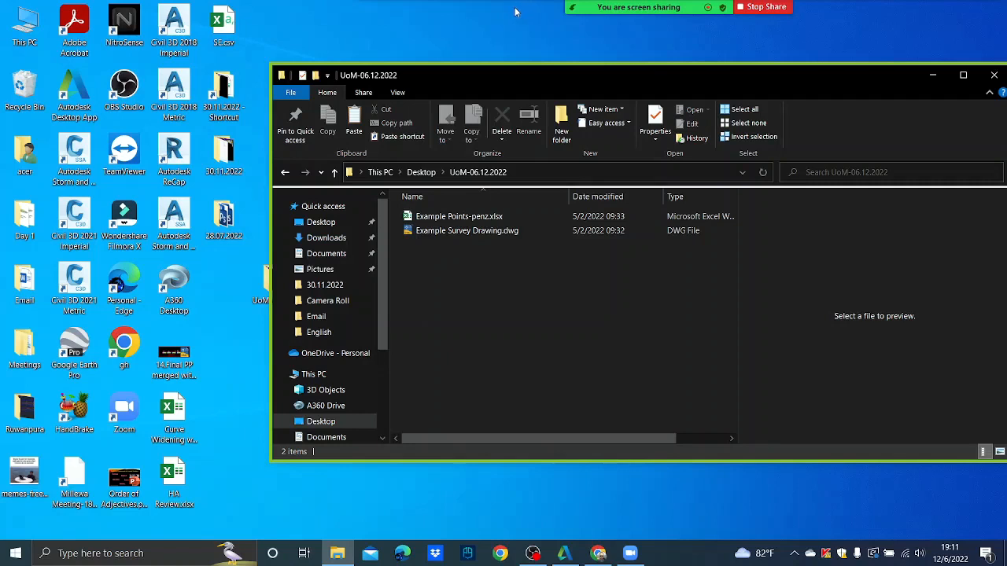
- Launch Civil 3D 2018 Metric and switch the Zoom share to its Drawing1 window
double_click(172, 95)
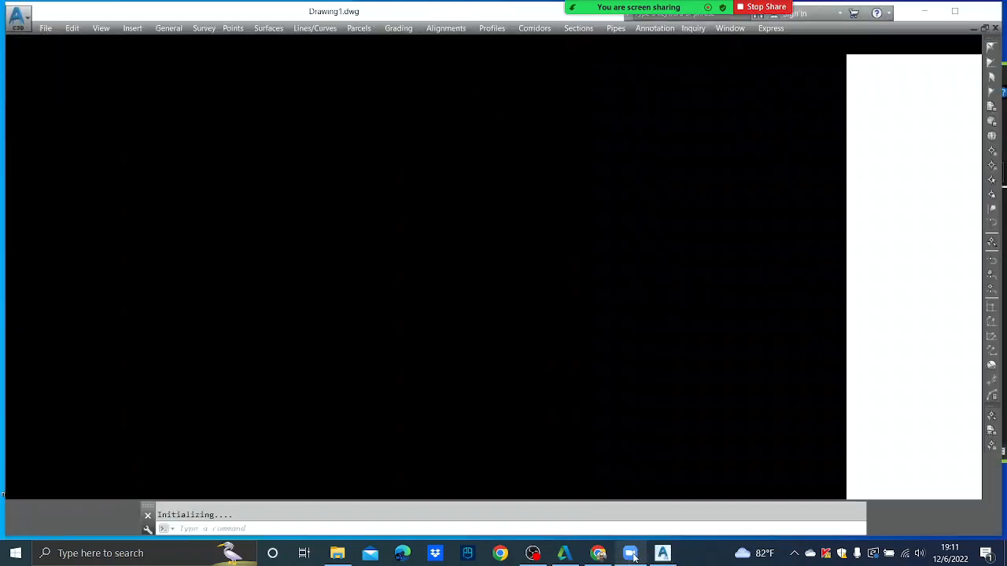
mouse_move(605, 30)
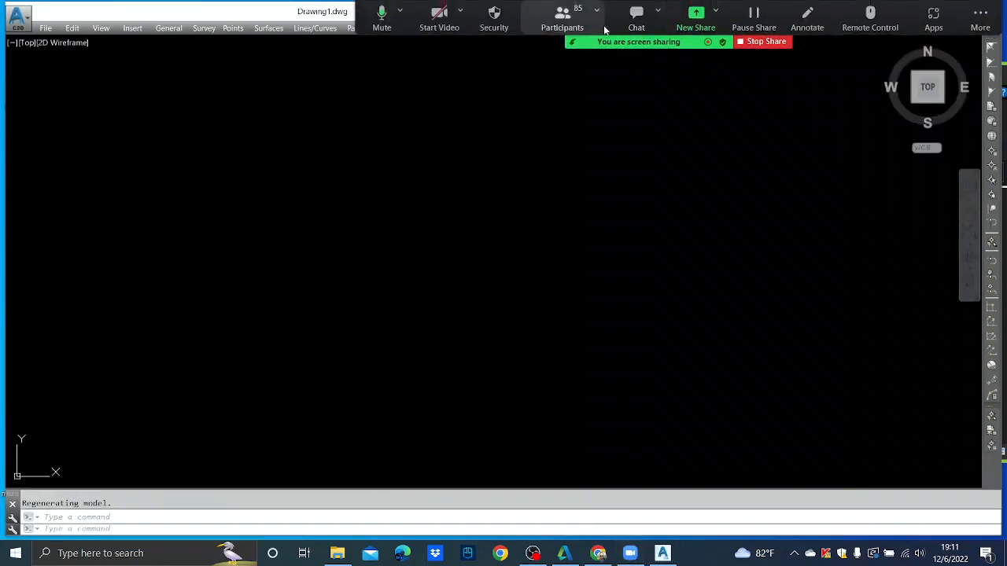
left_click(697, 14)
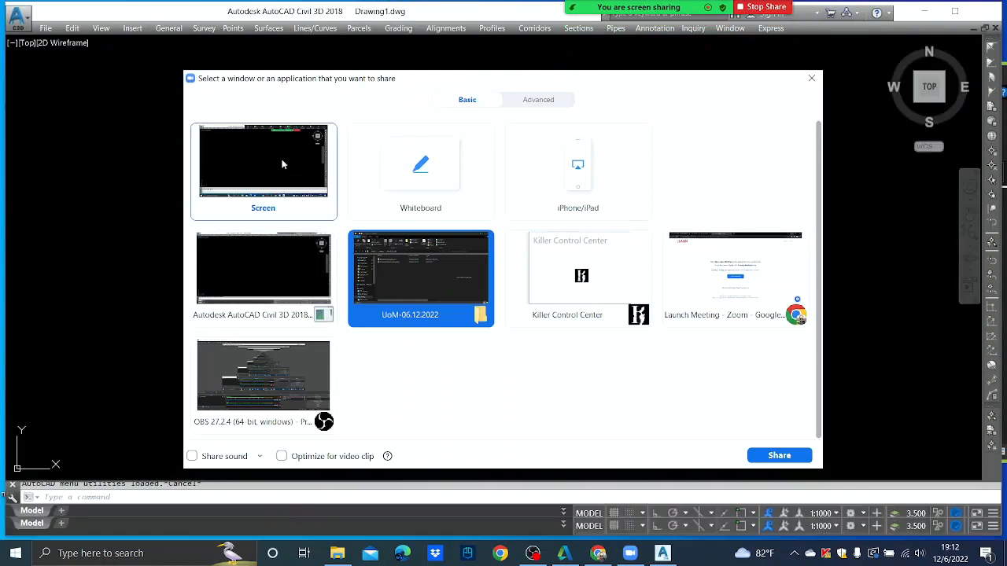
left_click(293, 279)
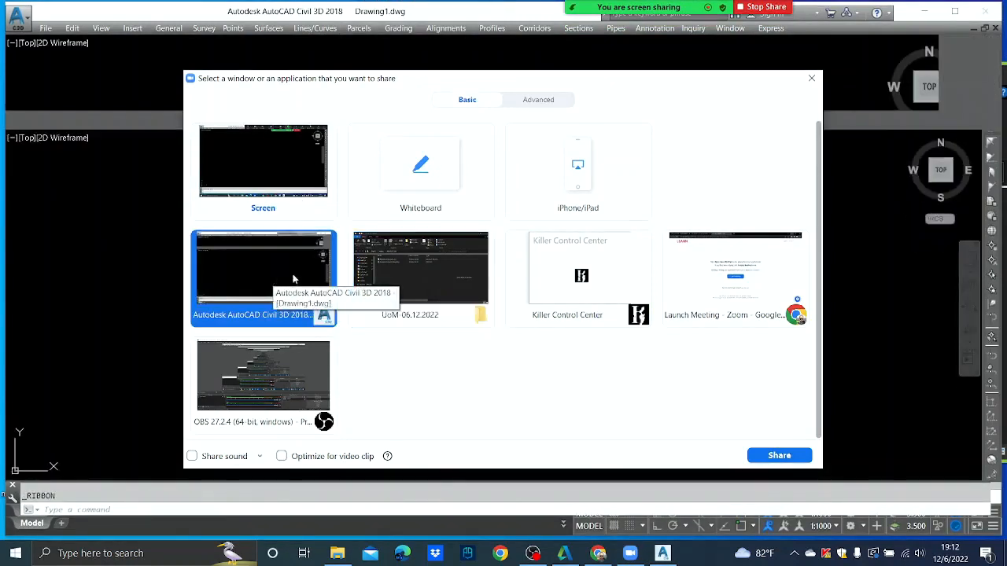
left_click(798, 457)
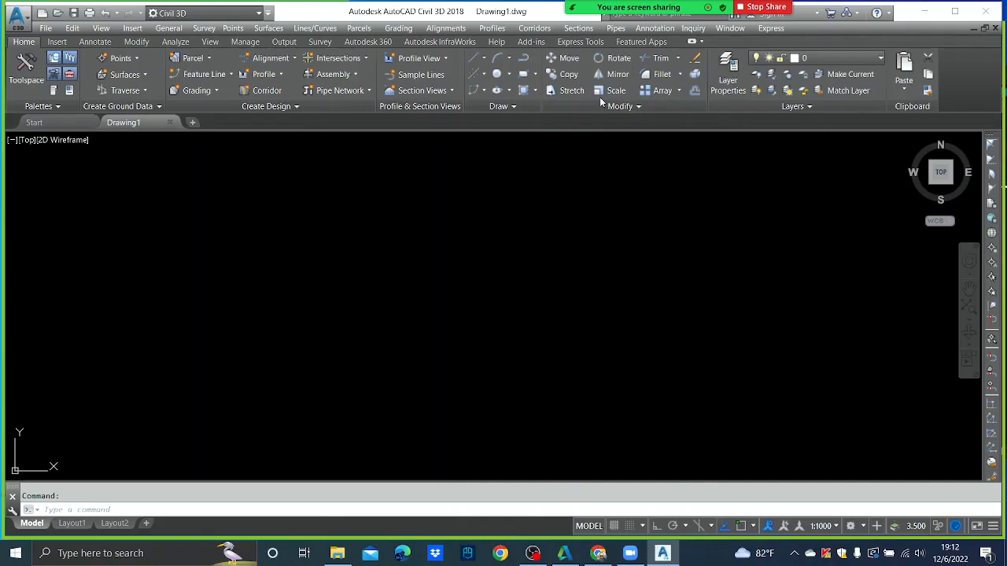
left_click(269, 13)
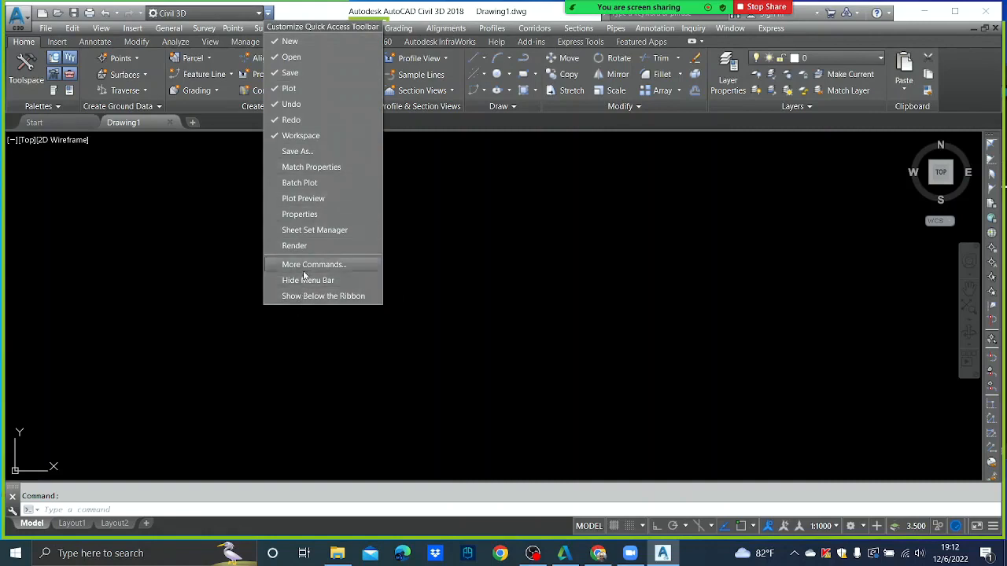
left_click(307, 281)
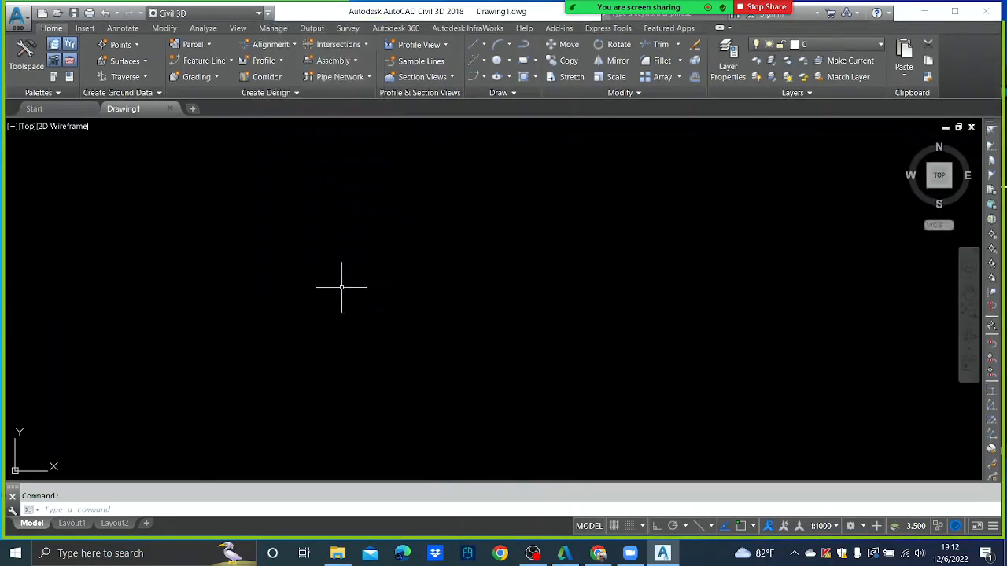
left_click(268, 13)
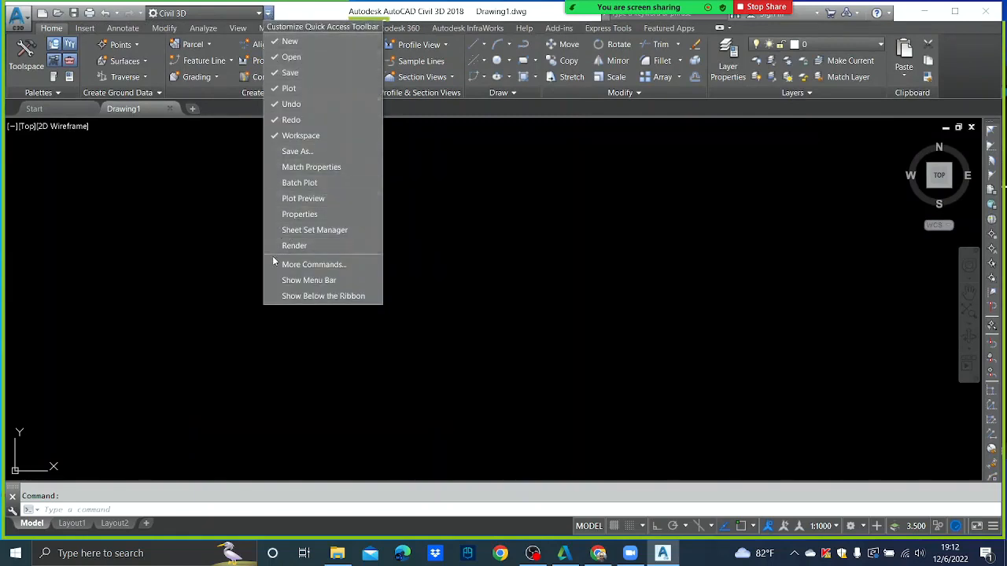
left_click(305, 280)
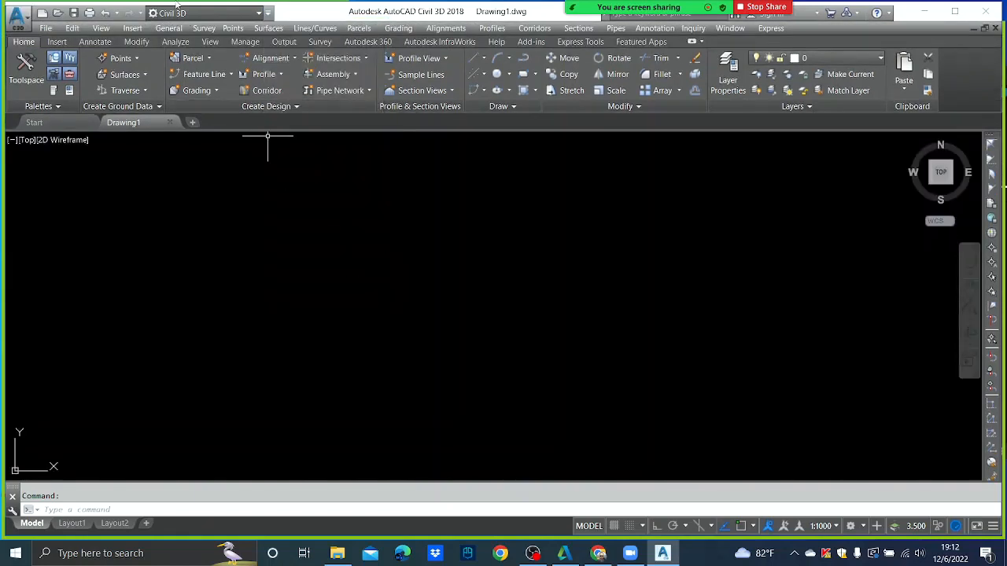
left_click(257, 14)
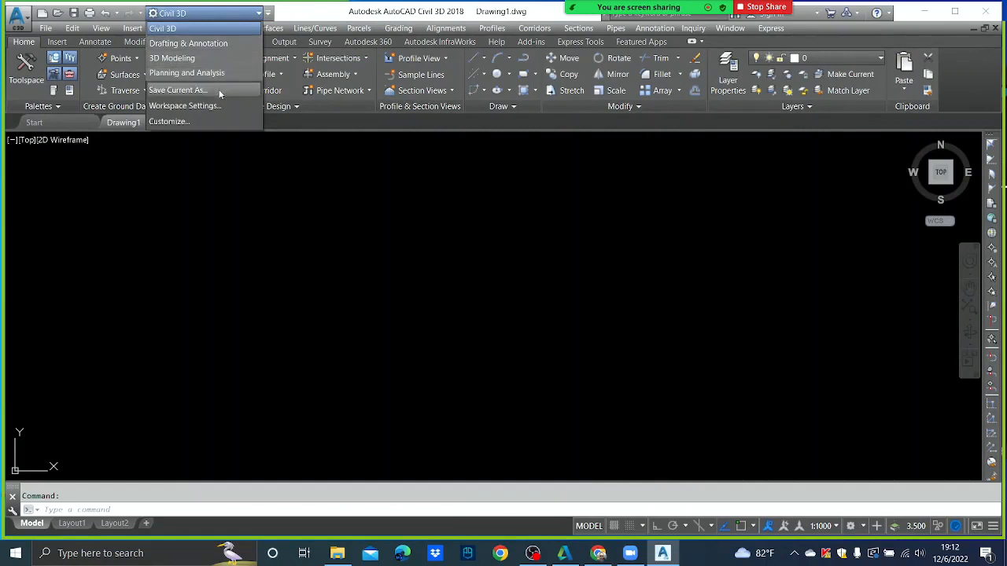
left_click(228, 17)
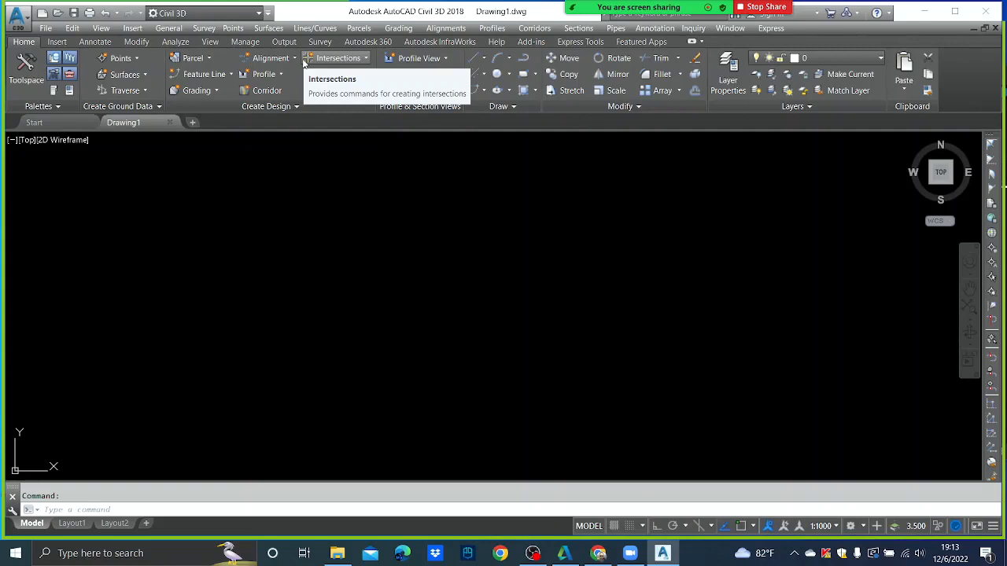
- Open Desktop\UoM-06.12.2022\Example Survey Drawing.dwg, continuing past the foreign DWG file warning
left_click(47, 28)
left_click(67, 58)
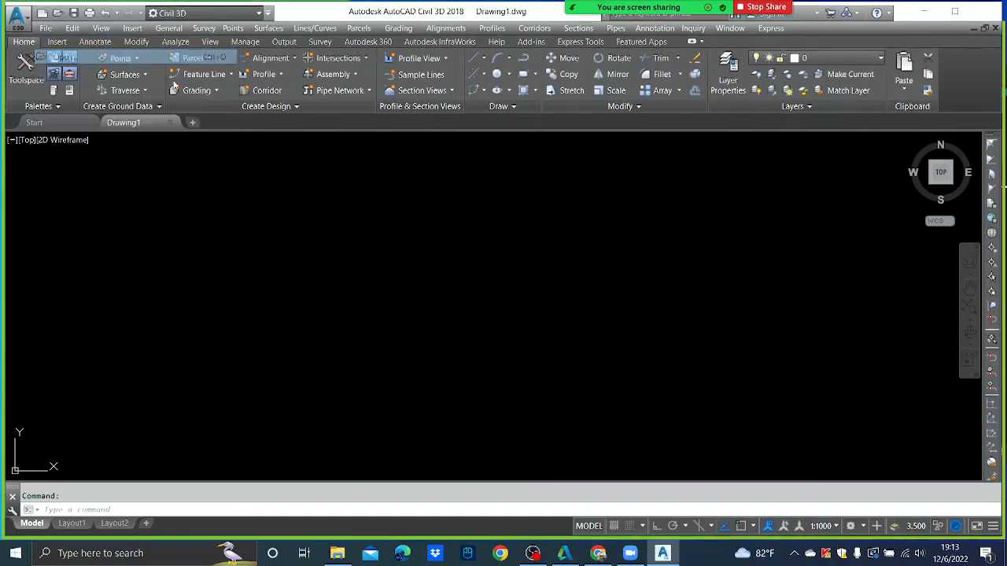
left_click(508, 140)
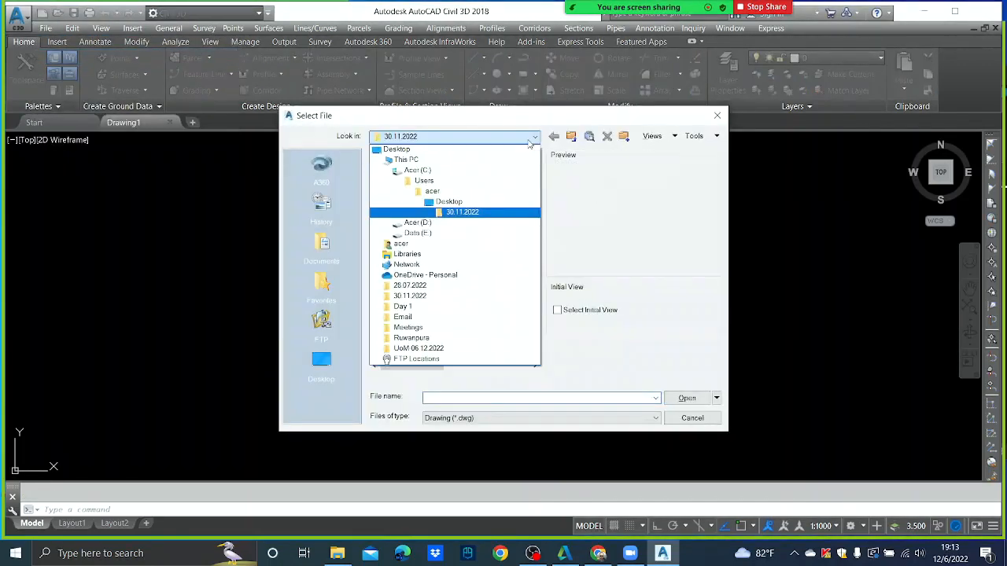
left_click(398, 148)
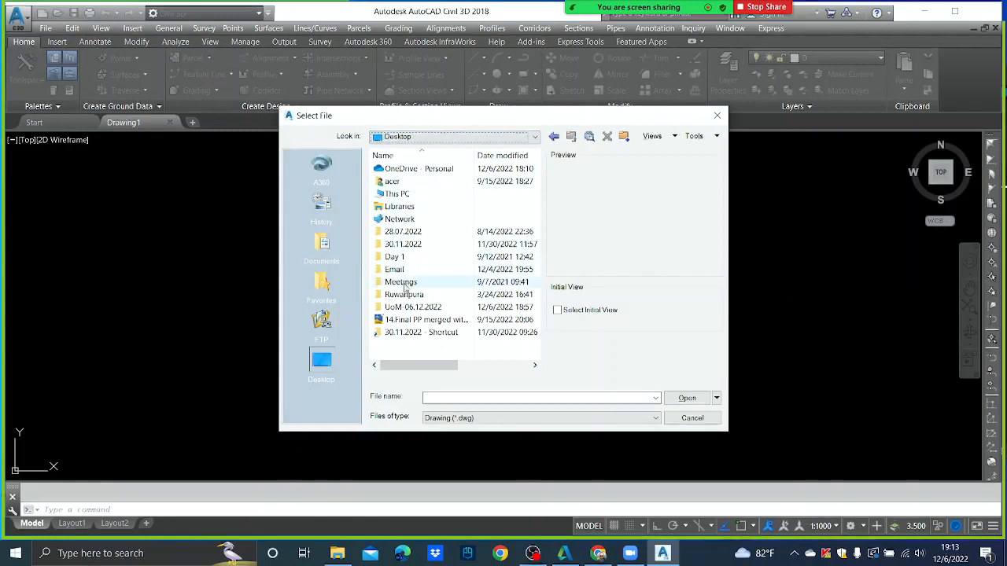
double_click(409, 307)
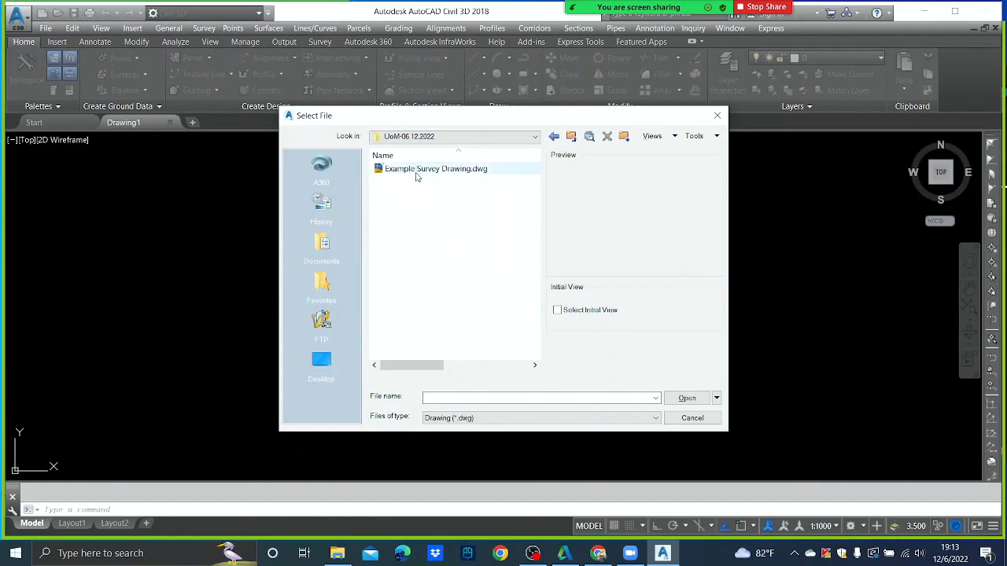
left_click(421, 174)
left_click(696, 398)
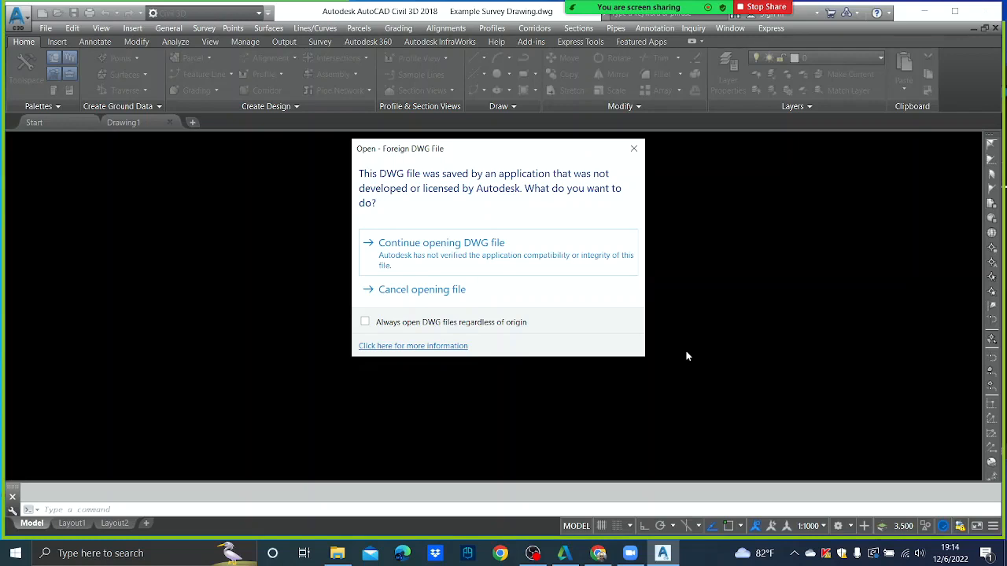
left_click(431, 264)
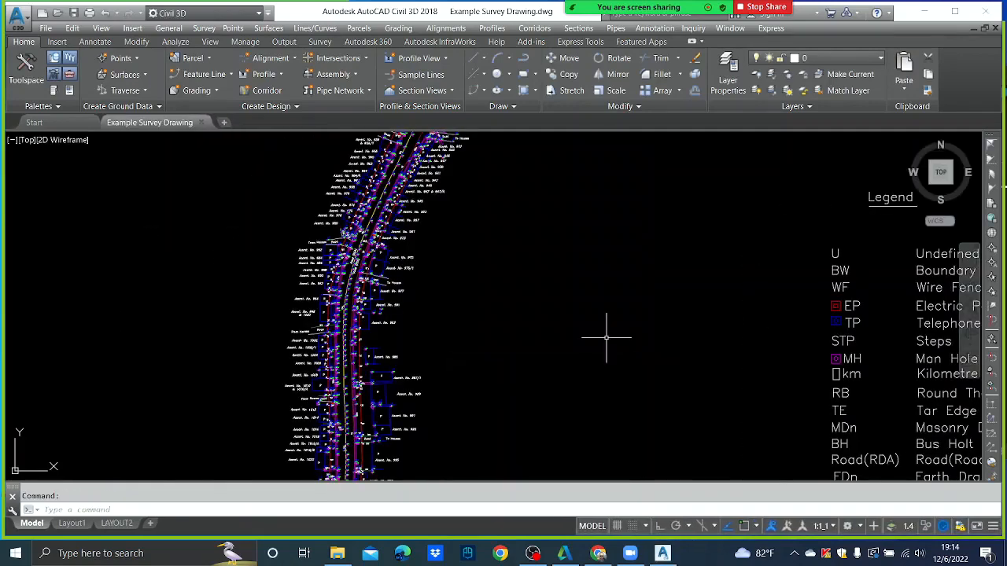
- Zoom and pan along the surveyed road to inspect the bridge at its end
scroll(528, 332, "down", 4)
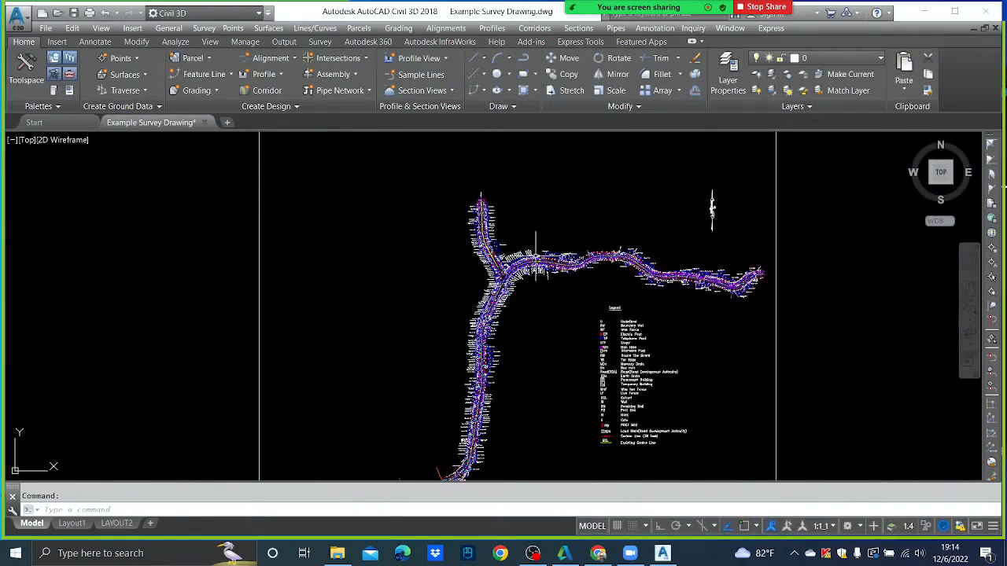
scroll(507, 277, "up", 2)
scroll(508, 277, "up", 5)
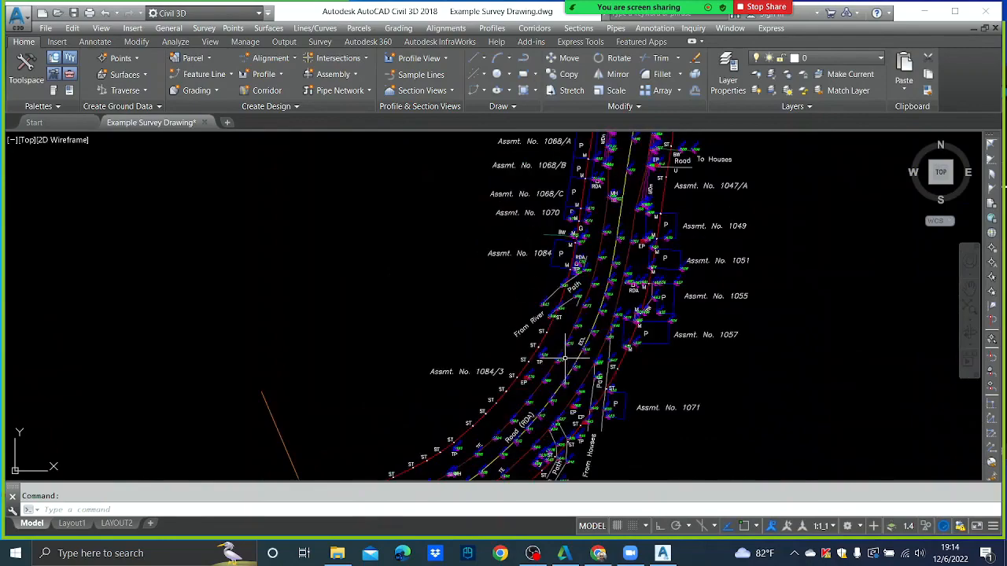
scroll(528, 280, "down", 8)
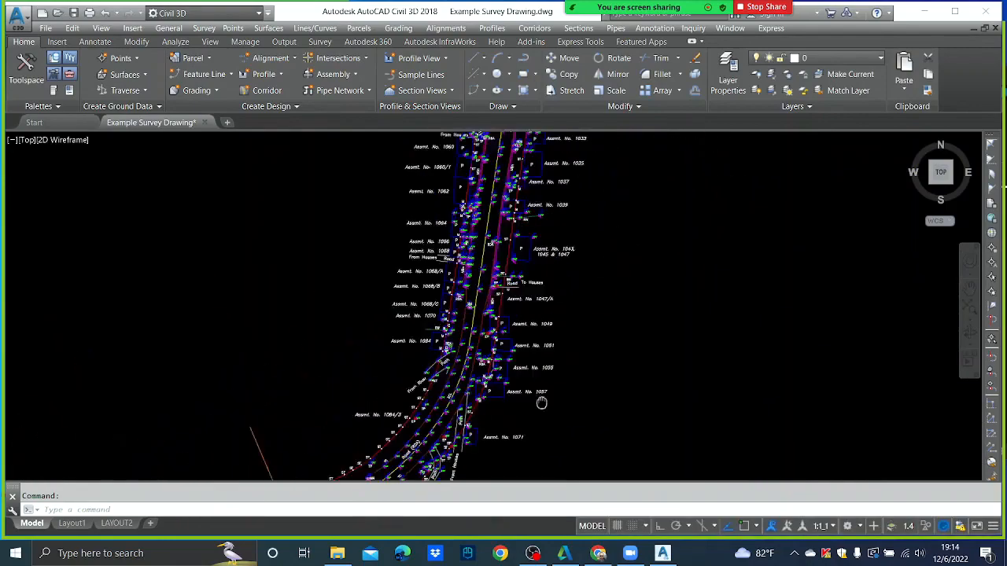
scroll(513, 355, "up", 3)
middle_click_drag(545, 471, 568, 217)
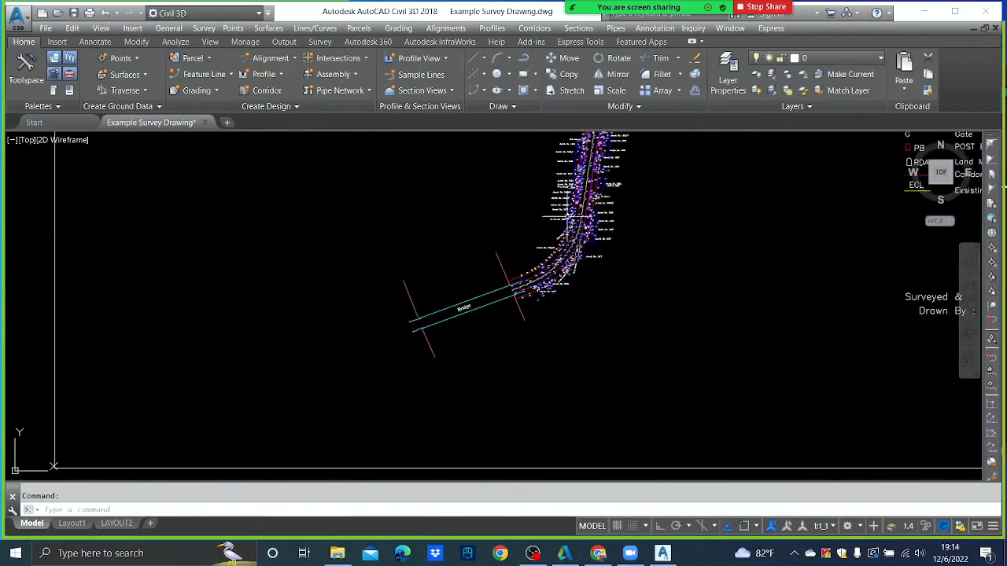
scroll(540, 250, "up", 3)
middle_click_drag(564, 343, 521, 245)
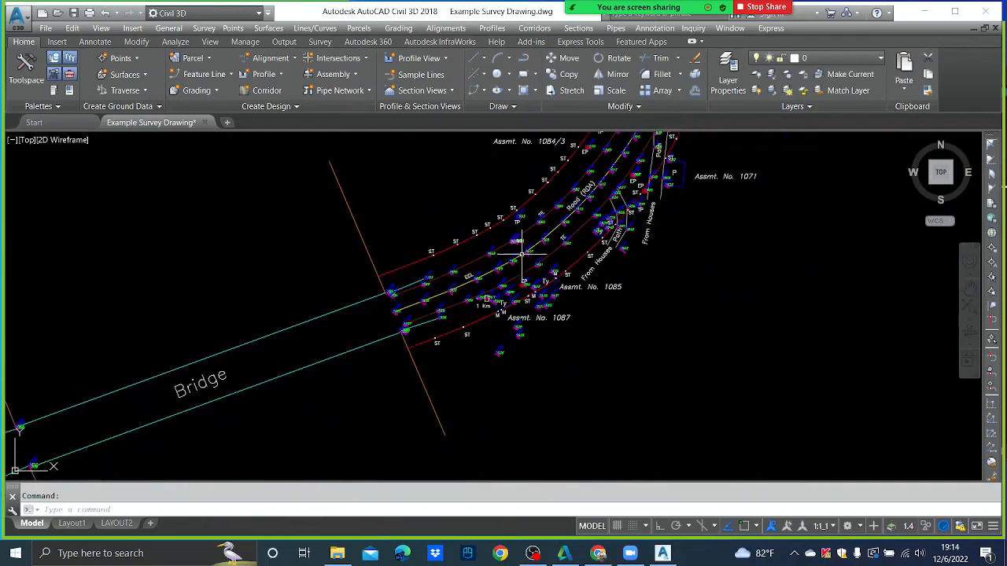
scroll(522, 246, "up", 3)
scroll(523, 246, "up", 2)
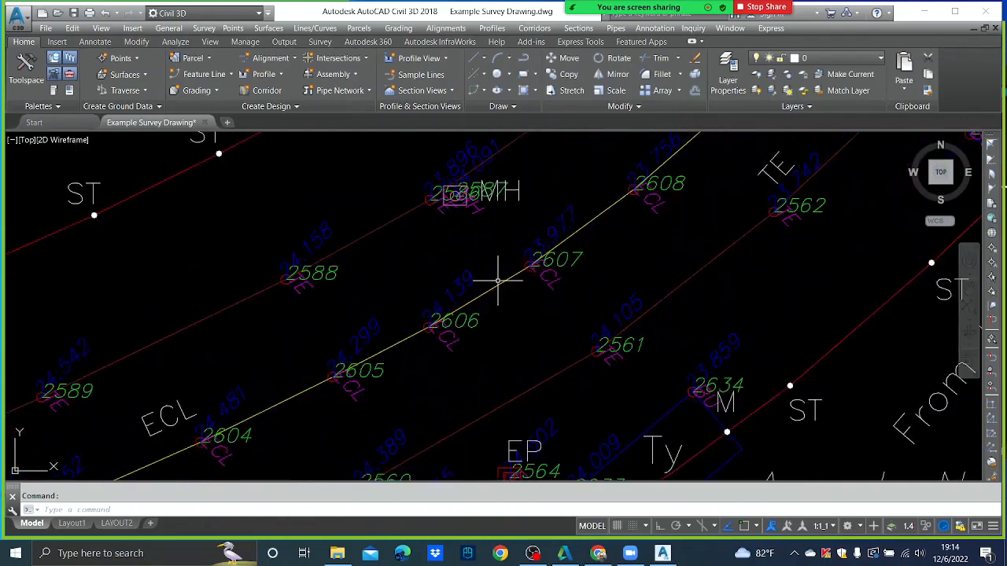
scroll(488, 260, "down", 4)
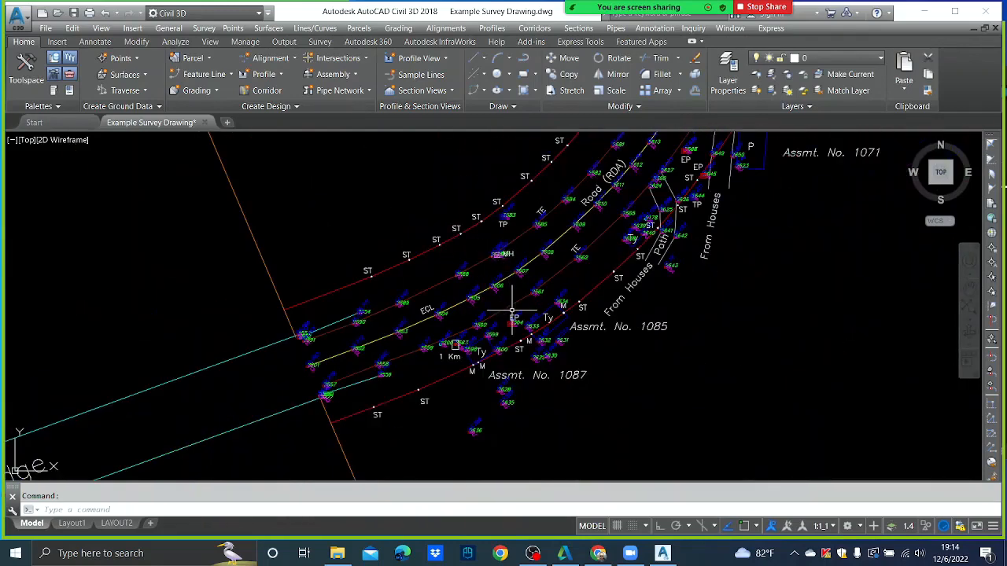
scroll(513, 298, "down", 4)
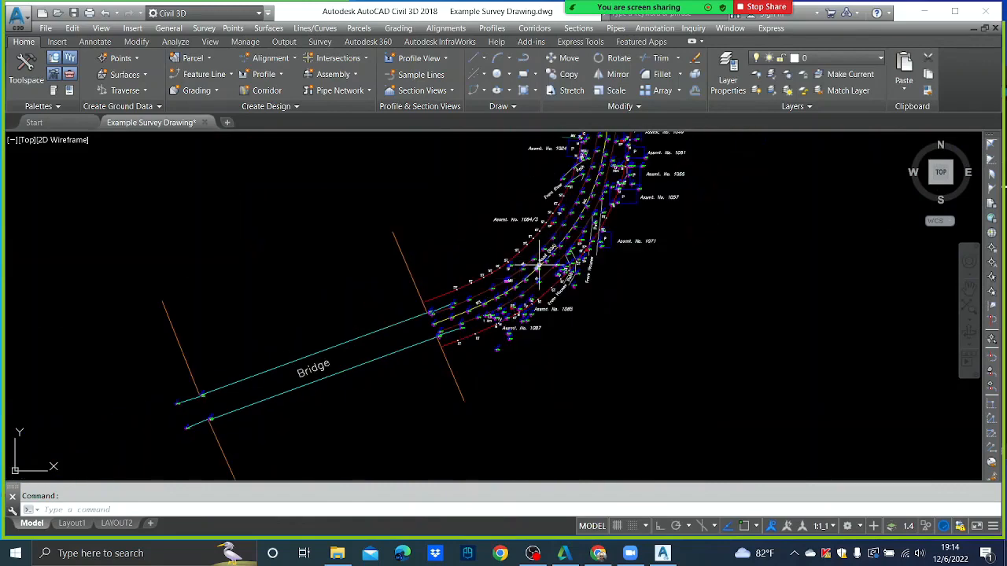
- Pan over the northern road, lots, junction and legend, ending at the road's south end
middle_click_drag(556, 246, 477, 437)
scroll(497, 355, "up", 8)
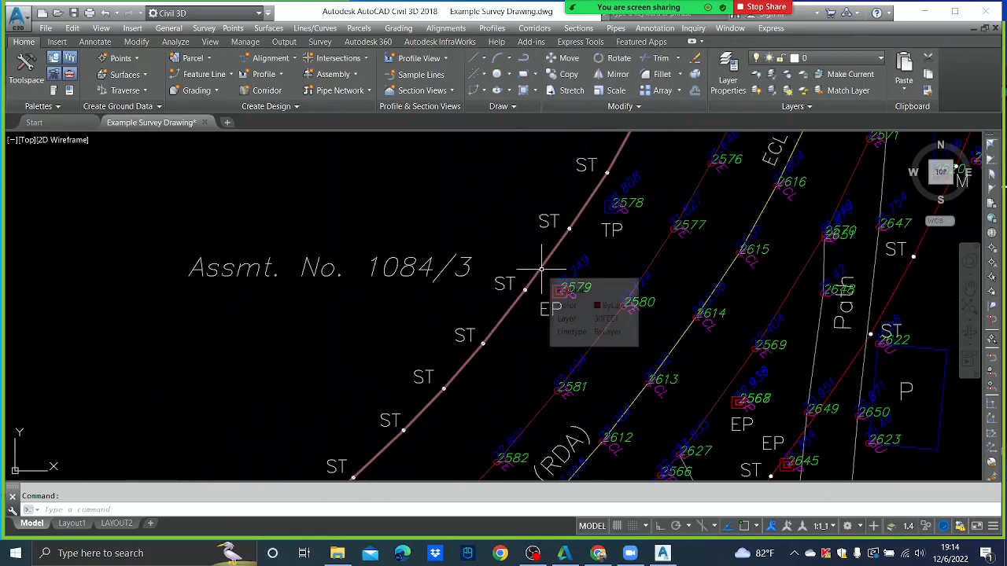
scroll(535, 267, "down", 4)
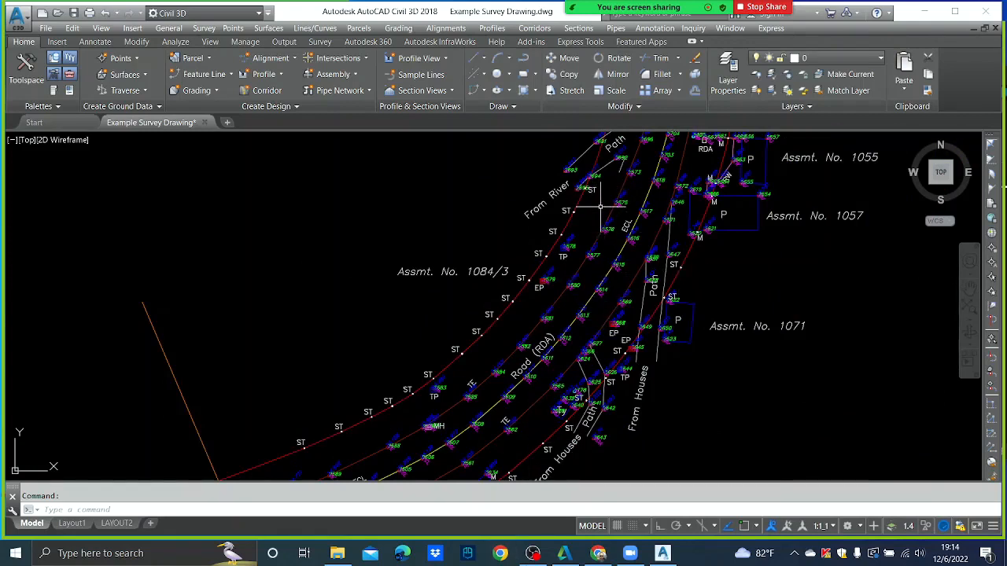
scroll(601, 207, "down", 3)
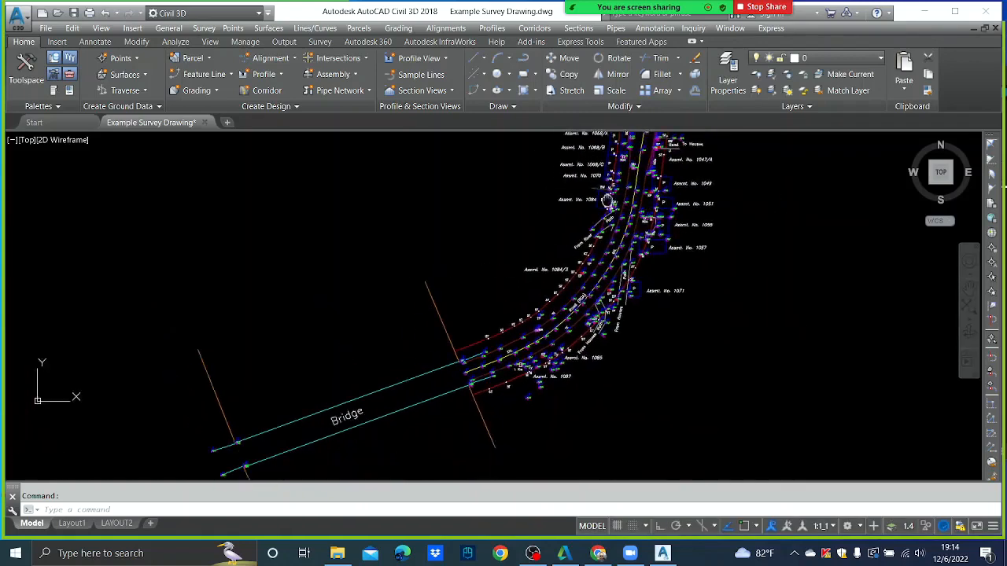
mouse_move(608, 201)
middle_mouse_down()
mouse_move(622, 158)
mouse_move(599, 409)
middle_mouse_up()
scroll(546, 314, "down", 2)
middle_click_drag(629, 222, 509, 437)
scroll(521, 273, "up", 1)
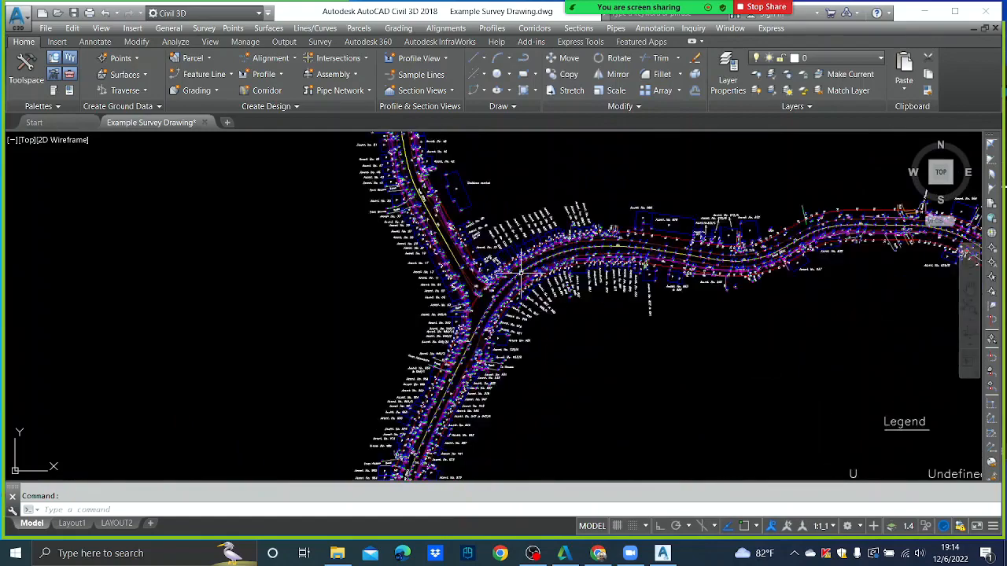
scroll(521, 273, "up", 1)
scroll(587, 254, "down", 4)
scroll(624, 249, "down", 1)
scroll(785, 279, "up", 5)
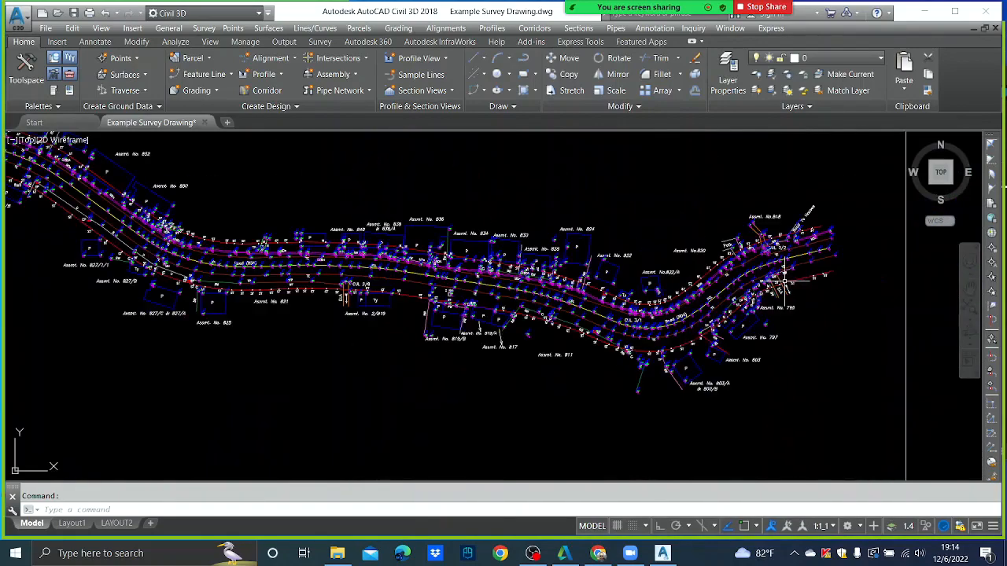
middle_click_drag(556, 371, 901, 227)
scroll(754, 289, "down", 3)
middle_click_drag(502, 409, 600, 274)
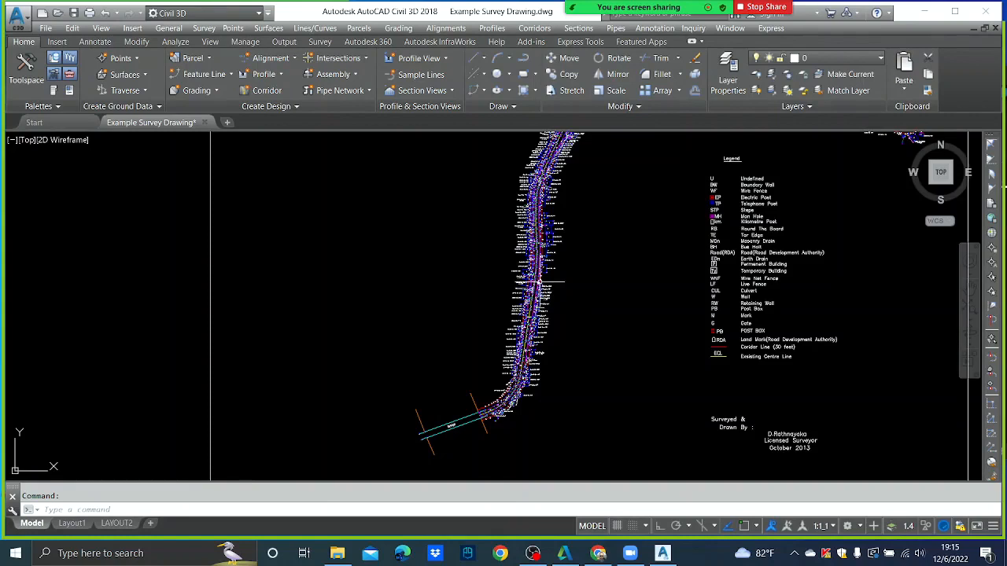
mouse_move(542, 282)
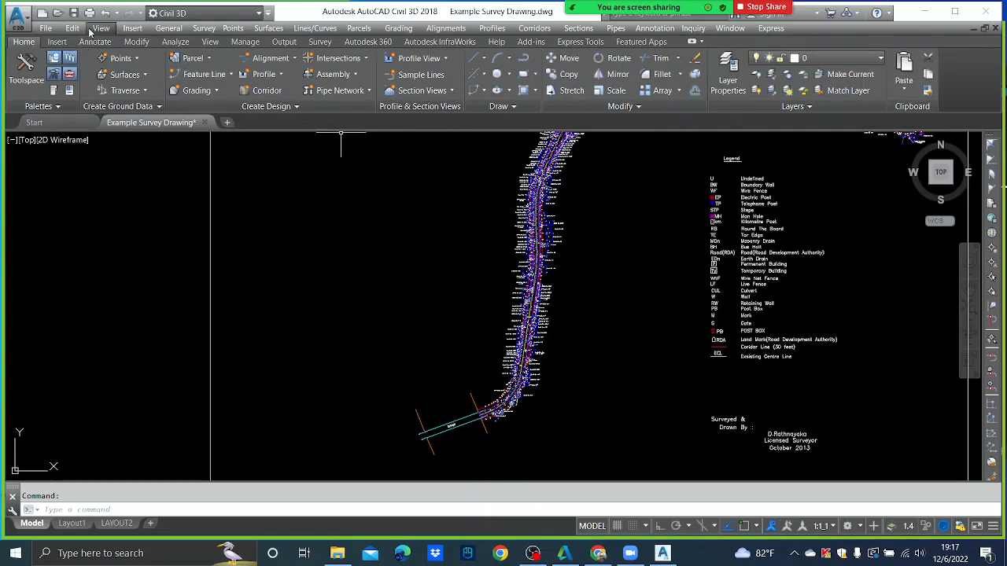
- Select the Highway-HO1.dwt template in the RDA1 template folder of the new-drawing dialog
left_click(46, 28)
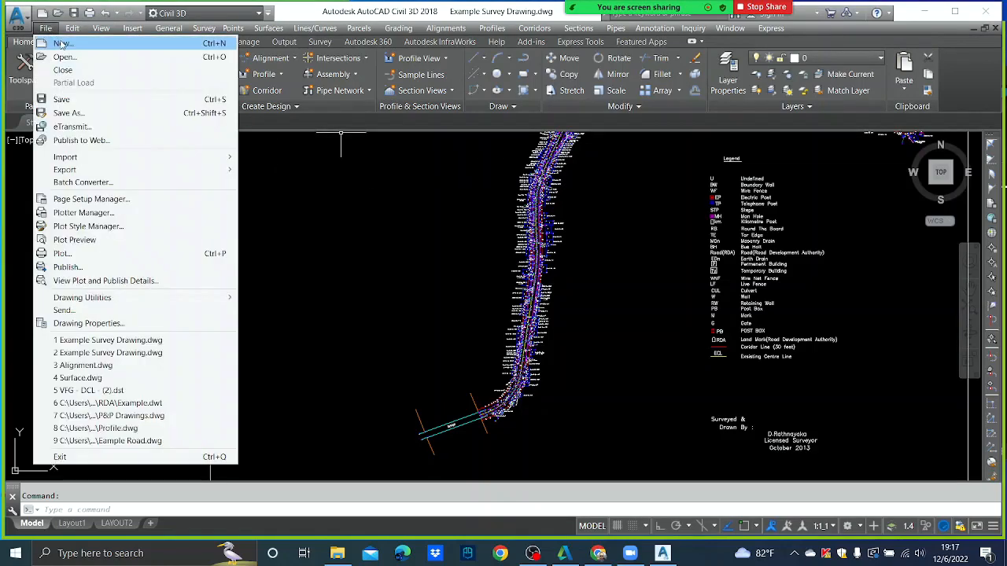
left_click(61, 43)
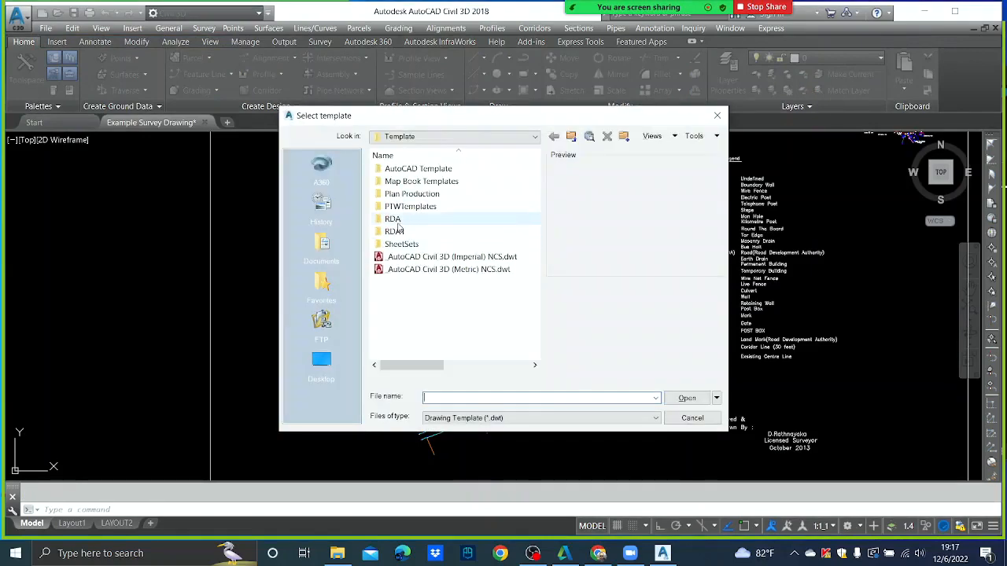
double_click(399, 232)
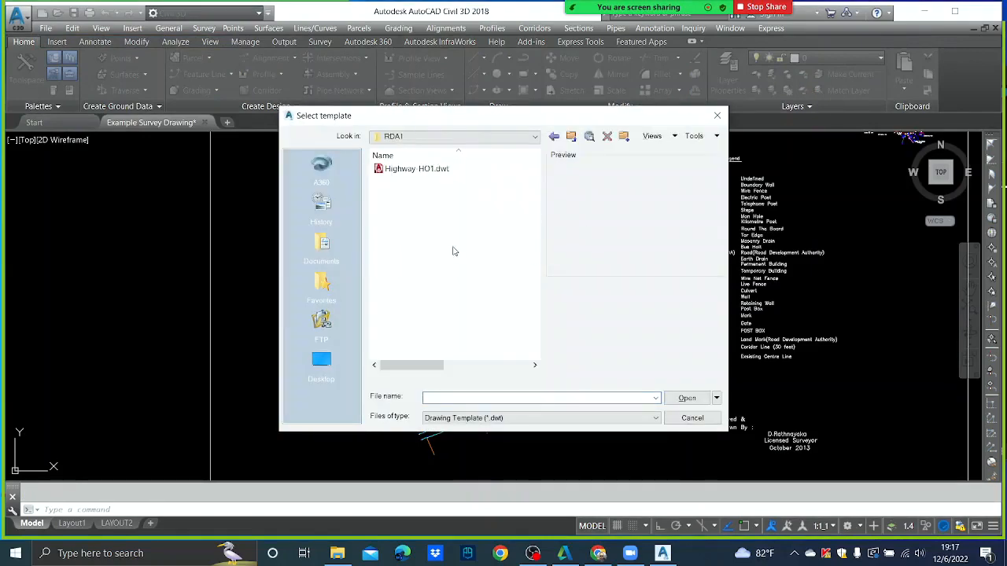
left_click(433, 176)
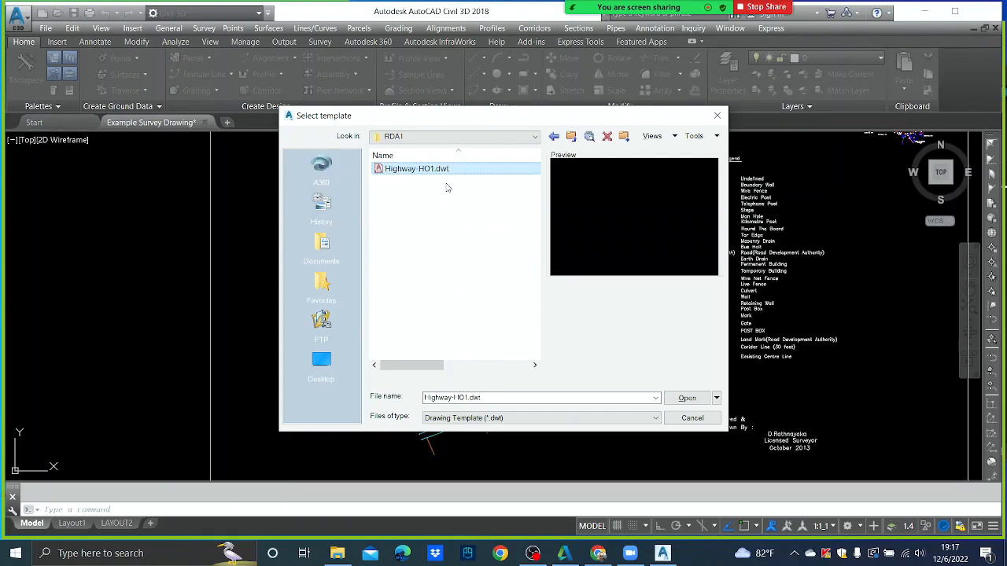
left_click(438, 226)
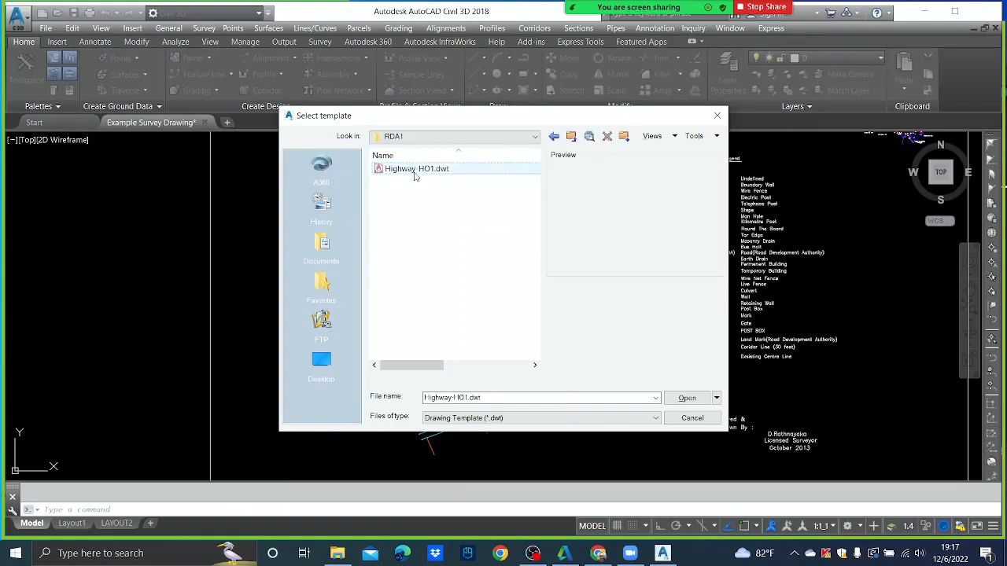
left_click(415, 170)
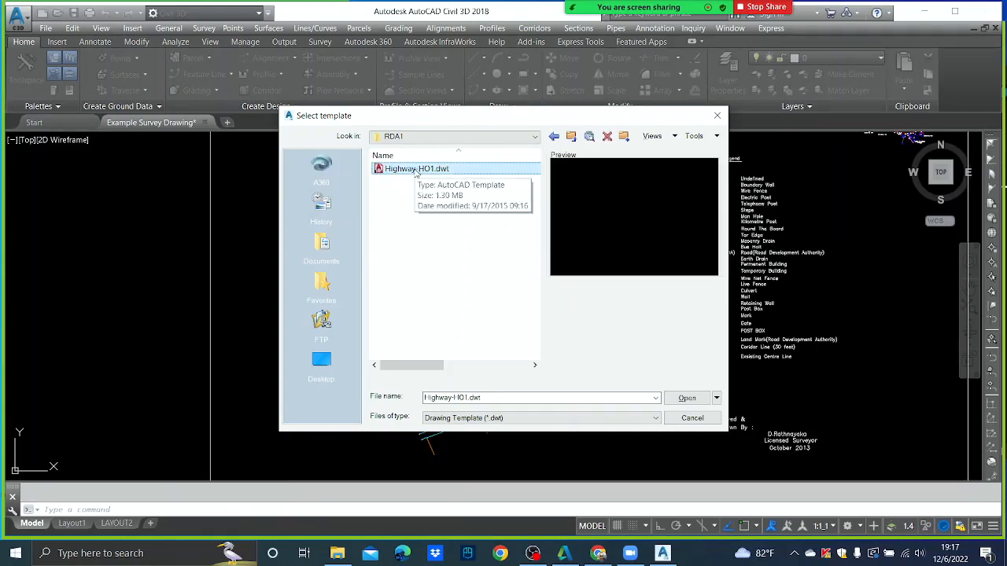
left_click(336, 553)
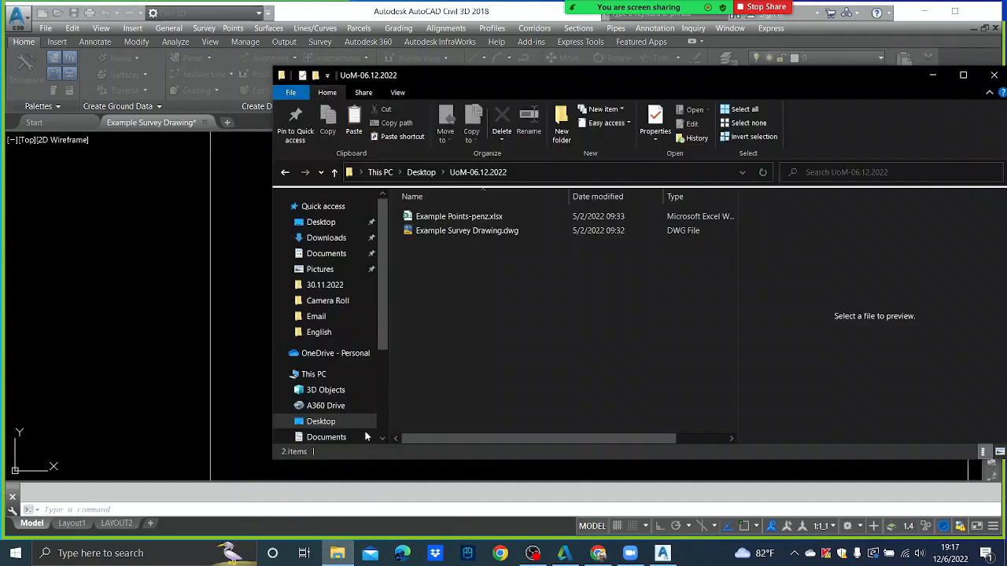
- Paste Highway-HO1.dwt into the UoM-06.12.2022 folder and share that folder window
key("ctrl+v")
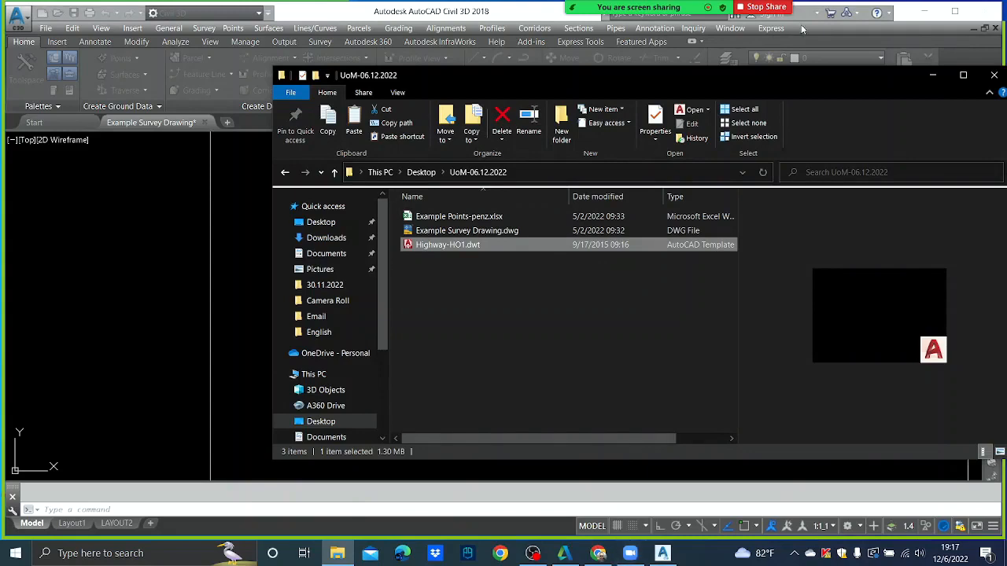
left_click(696, 11)
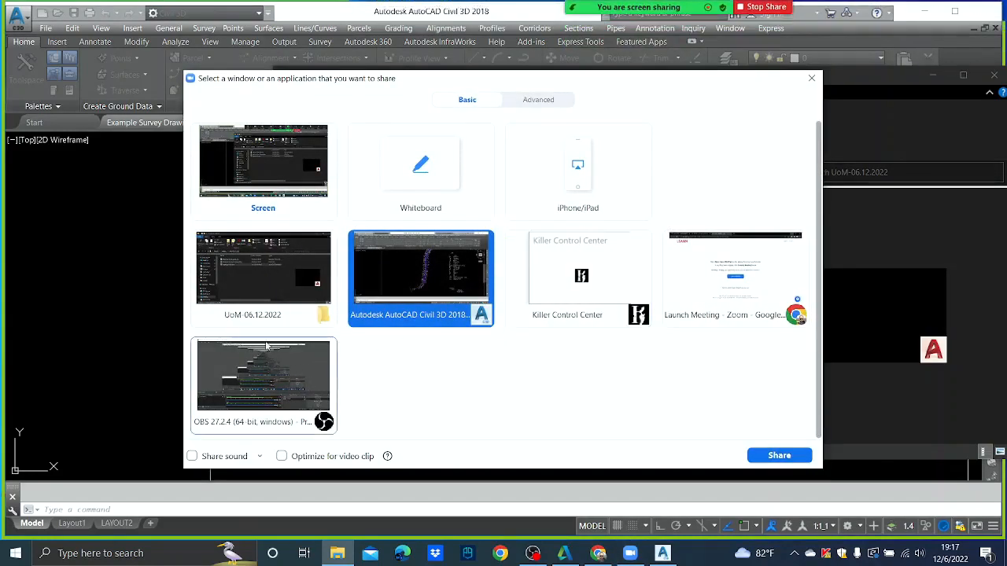
left_click(254, 277)
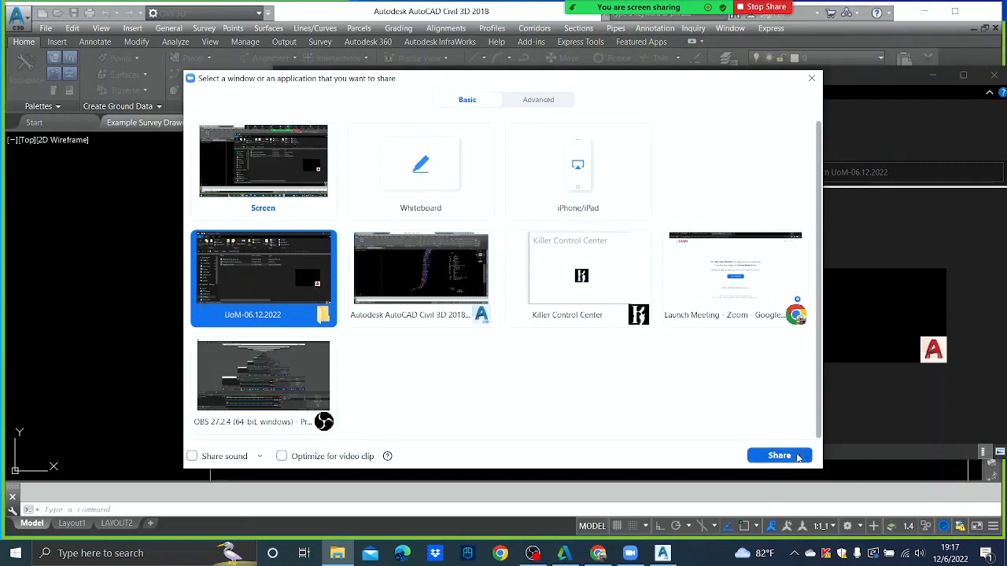
left_click(806, 457)
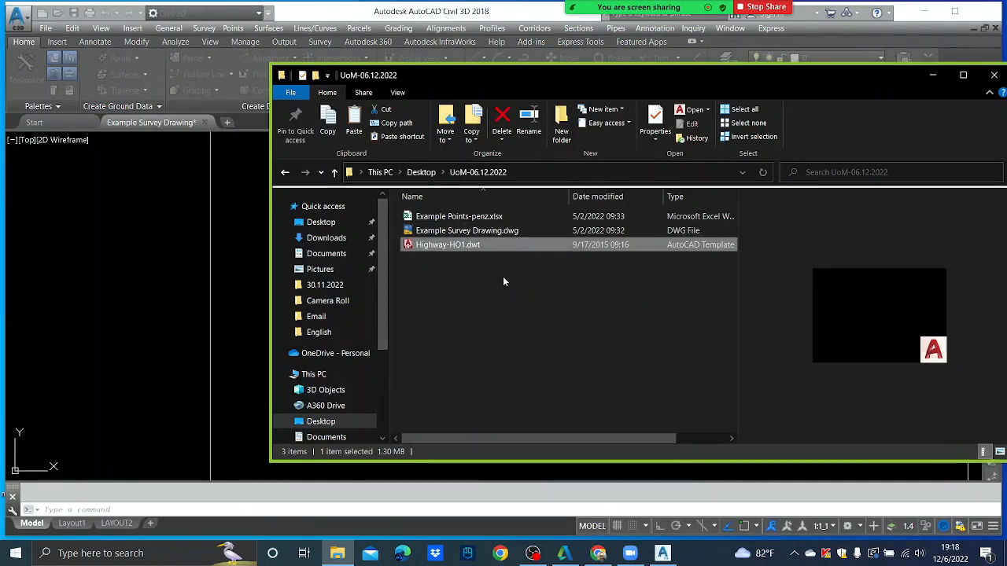
- Cut the Highway-HO1.dwt file from the UoM-06.12.2022 folder
left_click(456, 231)
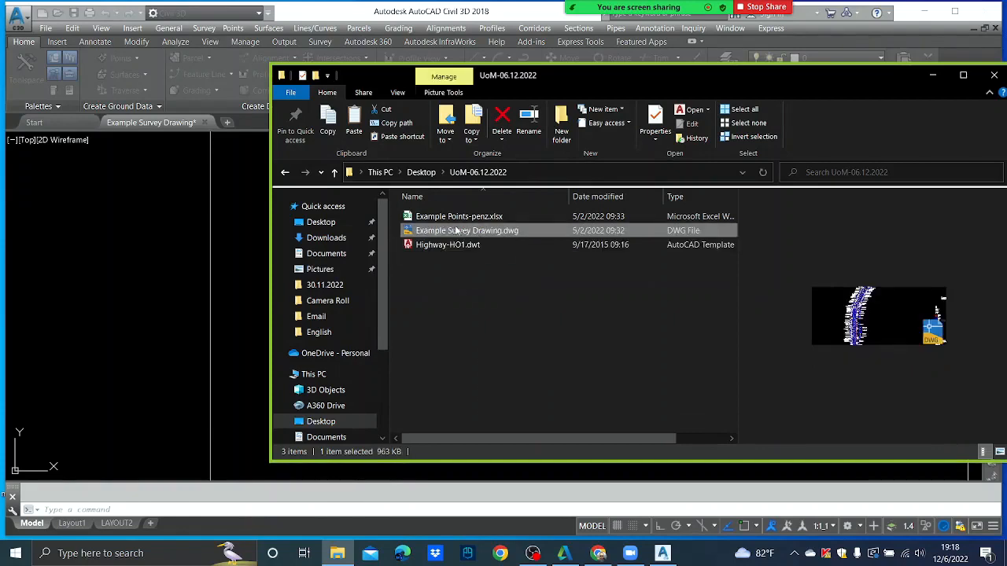
right_click(454, 231)
left_click(432, 255)
left_click(440, 249)
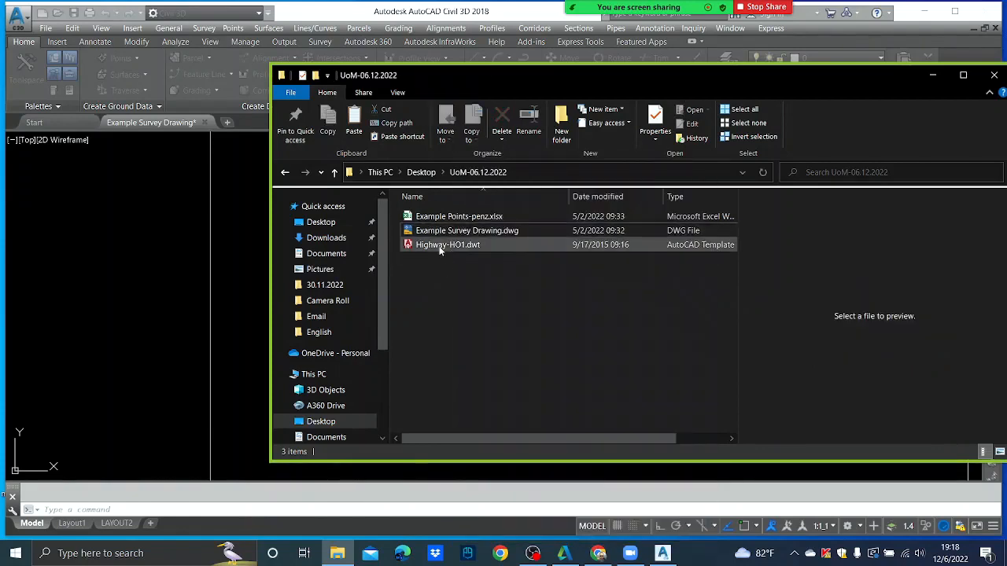
right_click(440, 249)
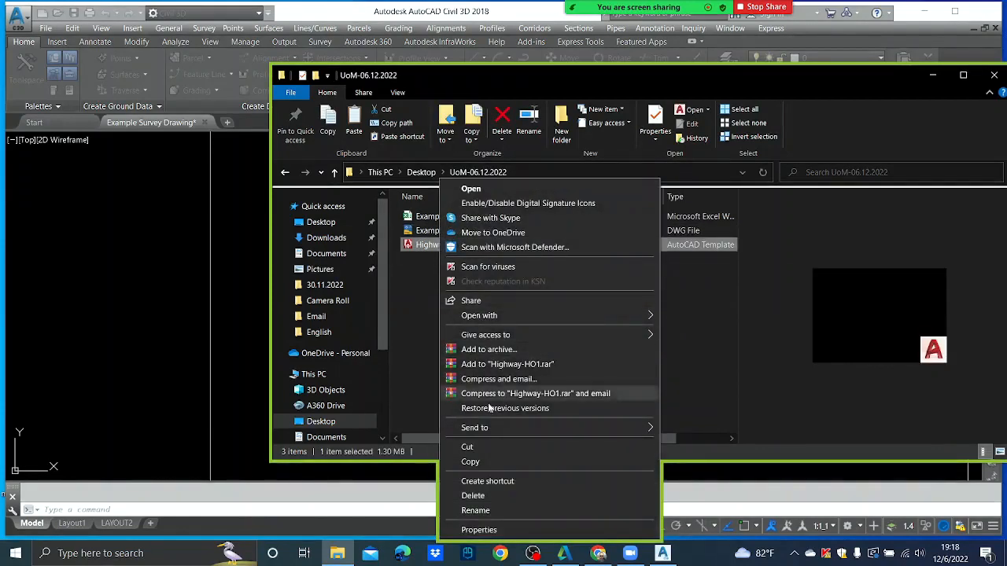
left_click(484, 465)
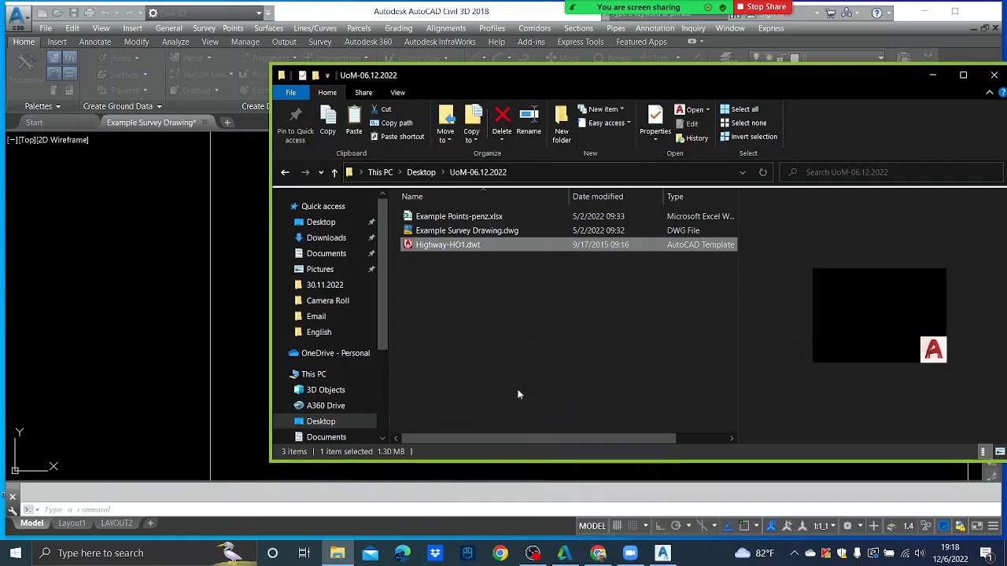
- Switch the Zoom share back to the Civil 3D window
mouse_move(636, 4)
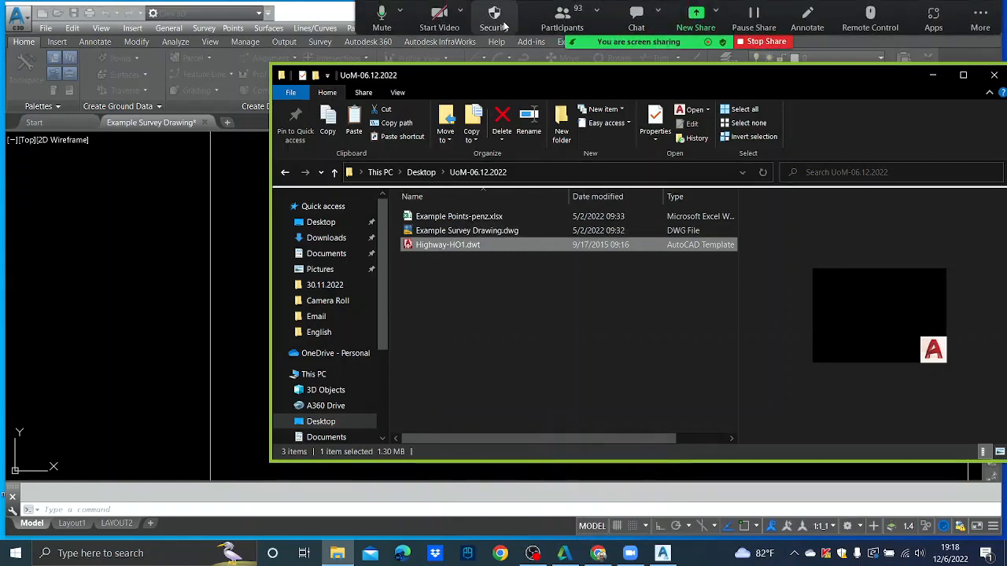
left_click(697, 16)
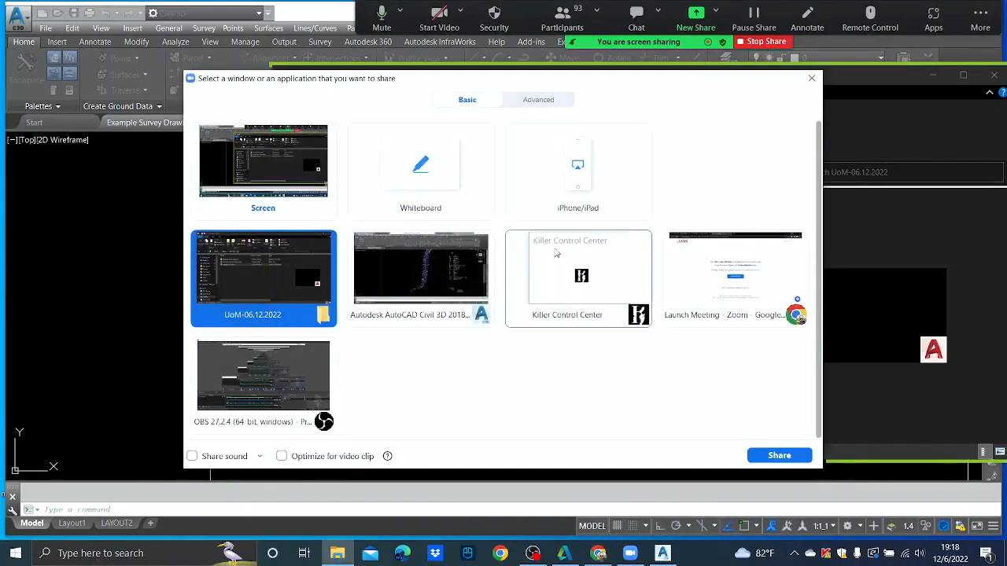
left_click(431, 292)
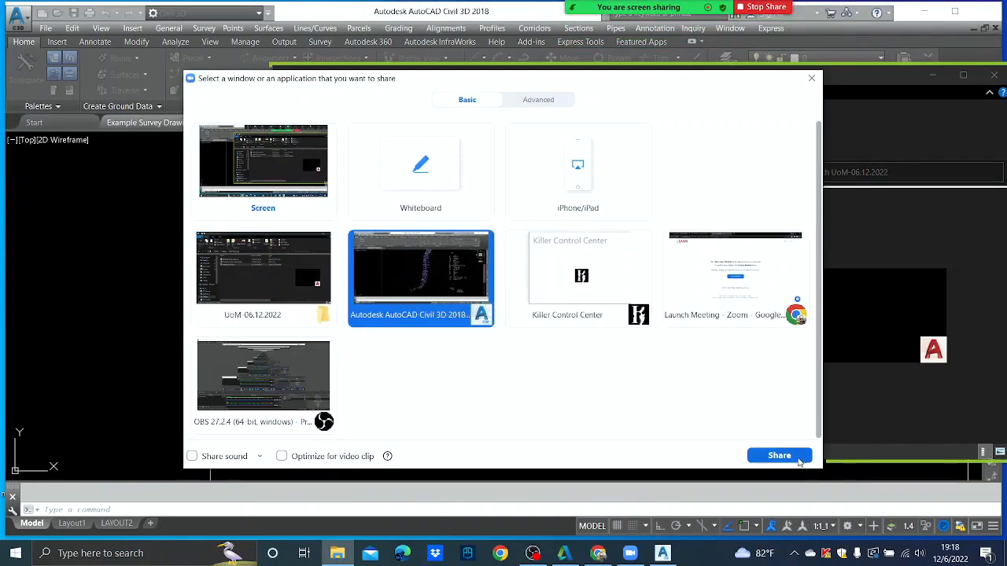
left_click(793, 462)
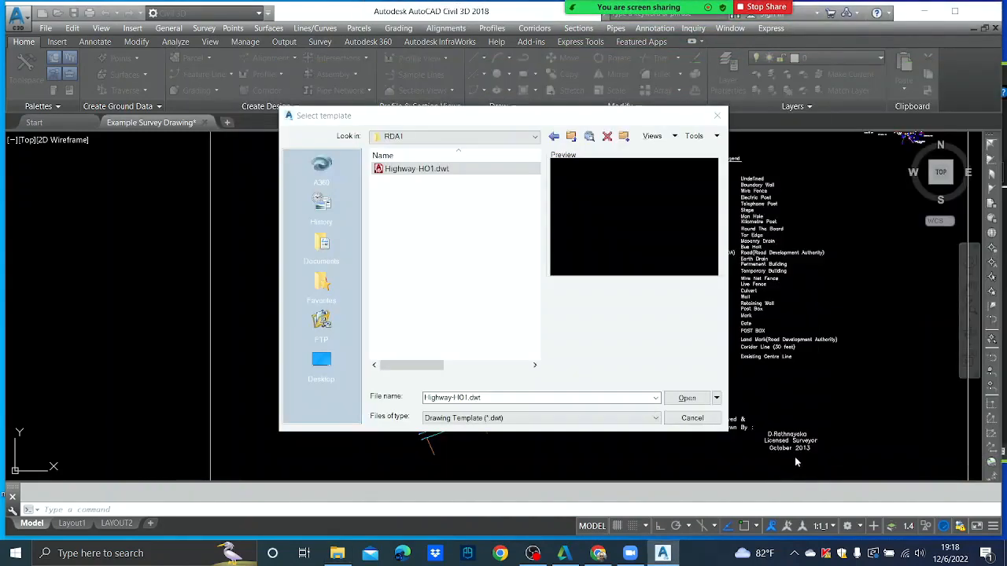
- Reopen the template picker and create a new folder among the templates
left_click(717, 115)
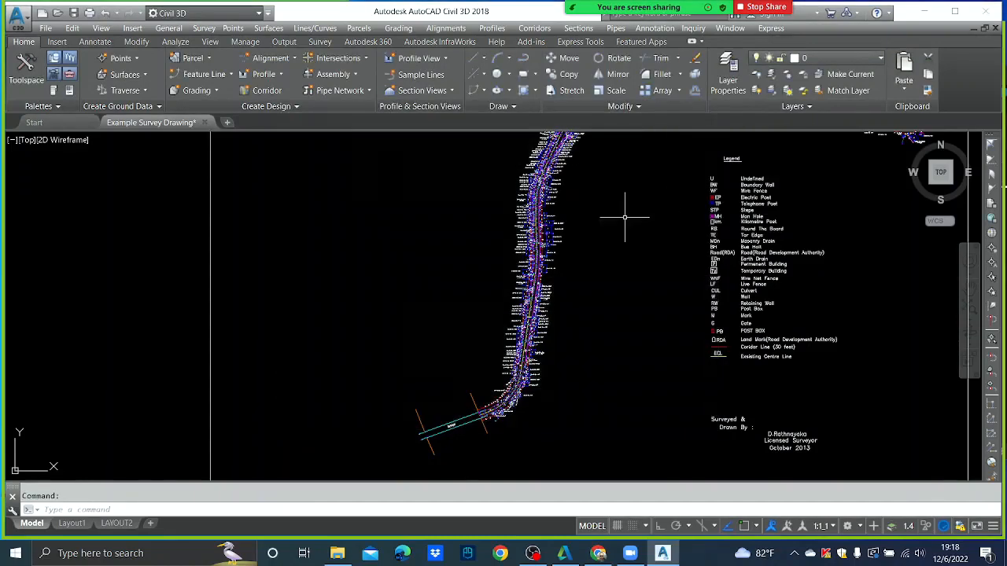
left_click(47, 28)
left_click(61, 45)
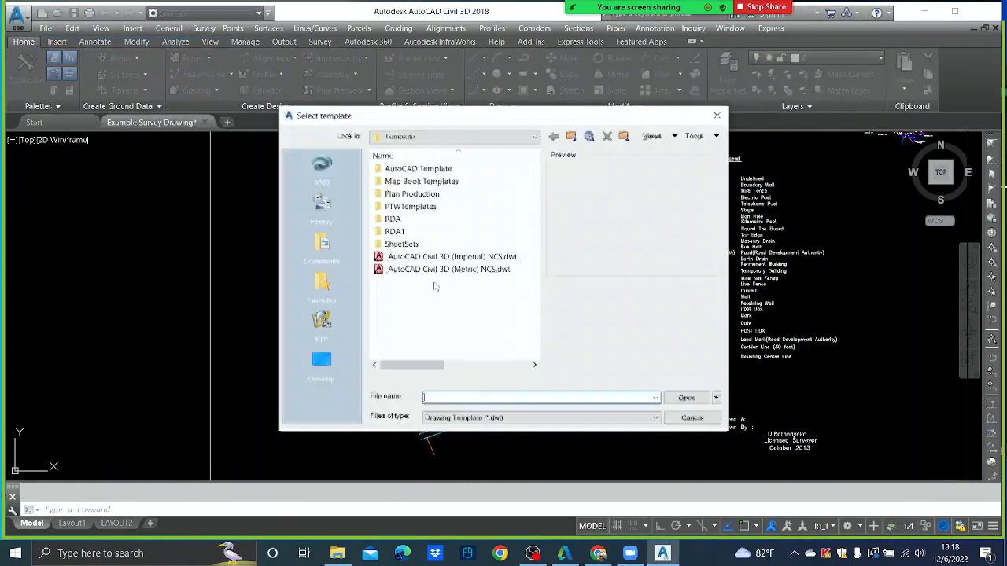
right_click(415, 308)
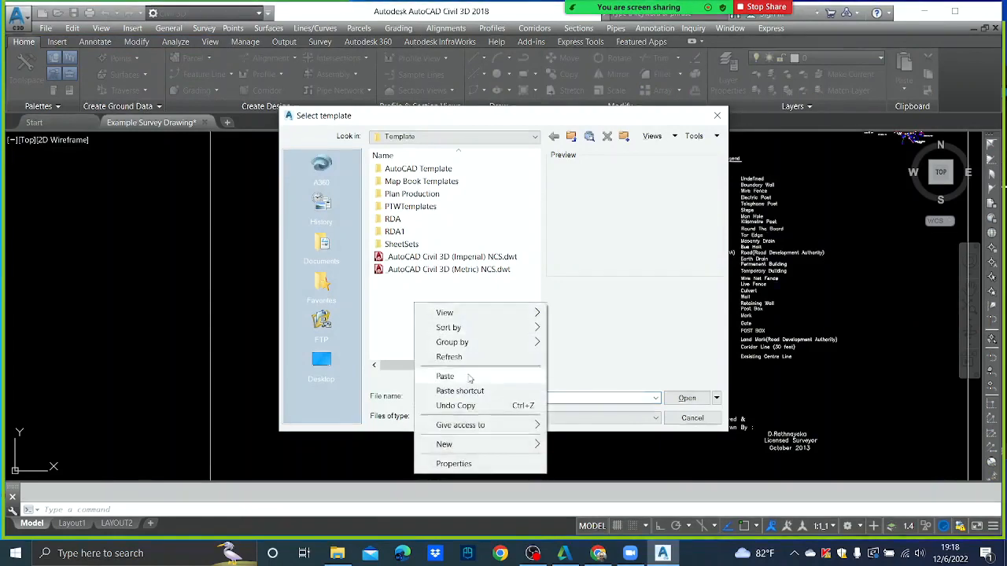
mouse_move(472, 445)
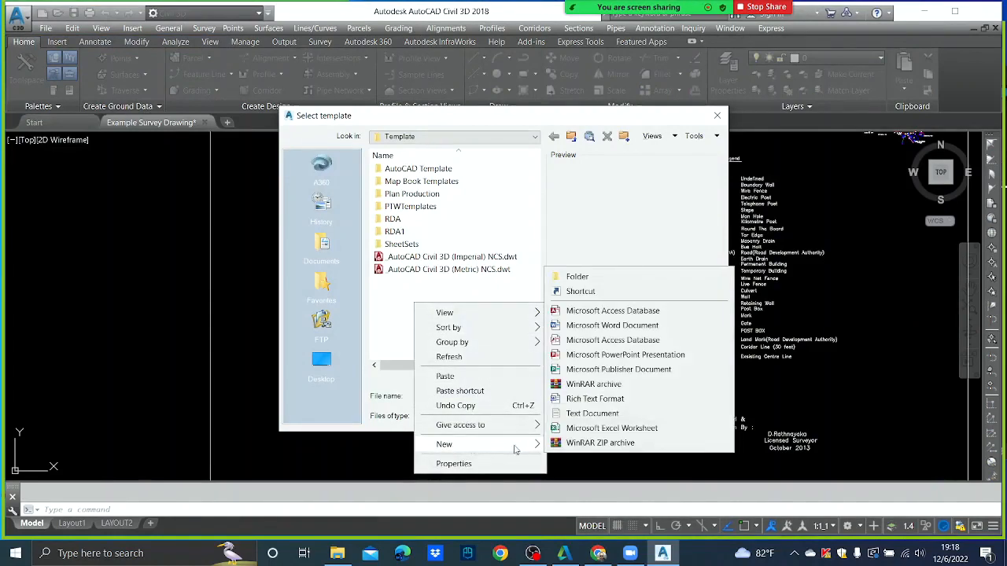
left_click(590, 277)
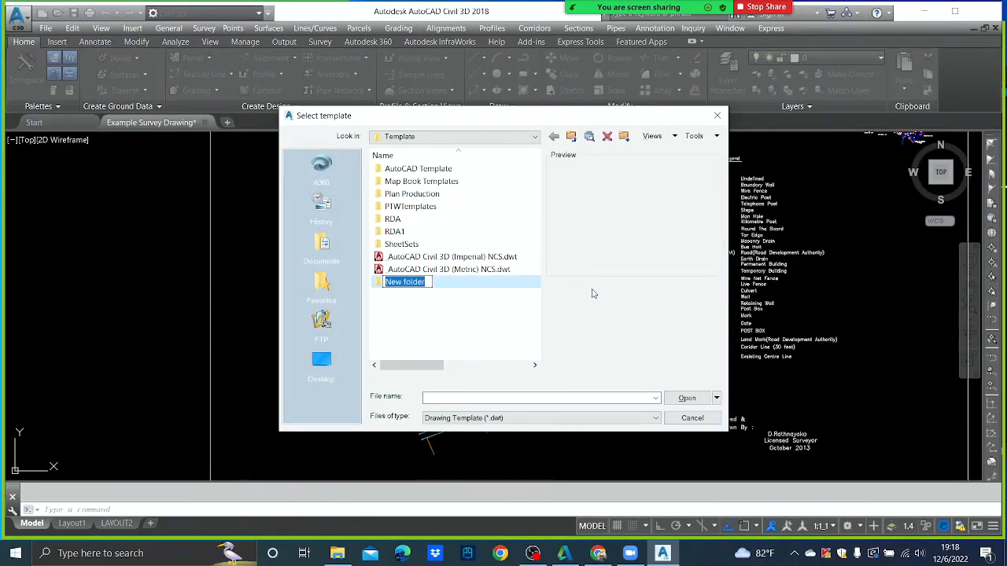
- Name the folder UoM, paste Highway-HO1.dwt into it and start a new drawing from it
type("UoM")
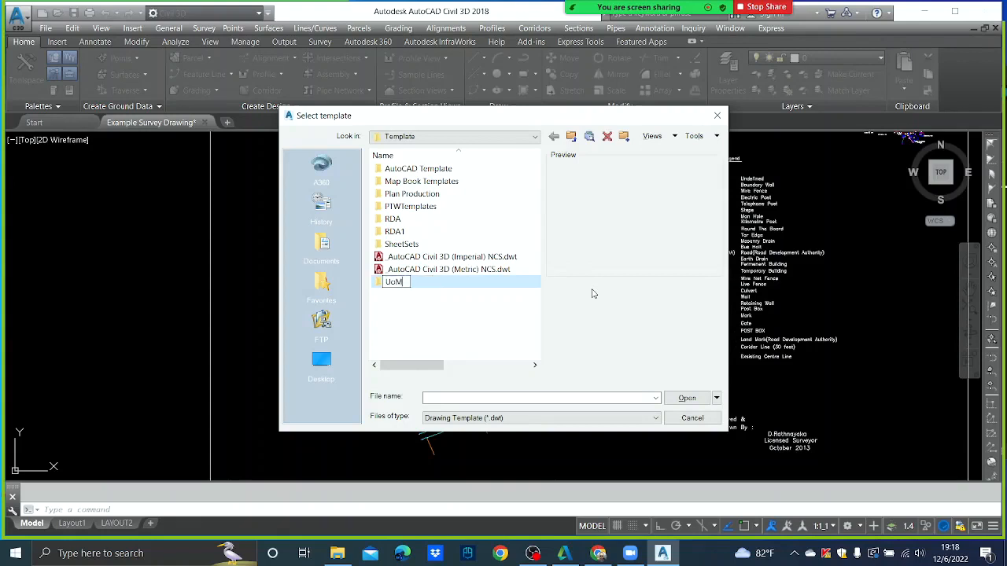
key("Return")
key("Return")
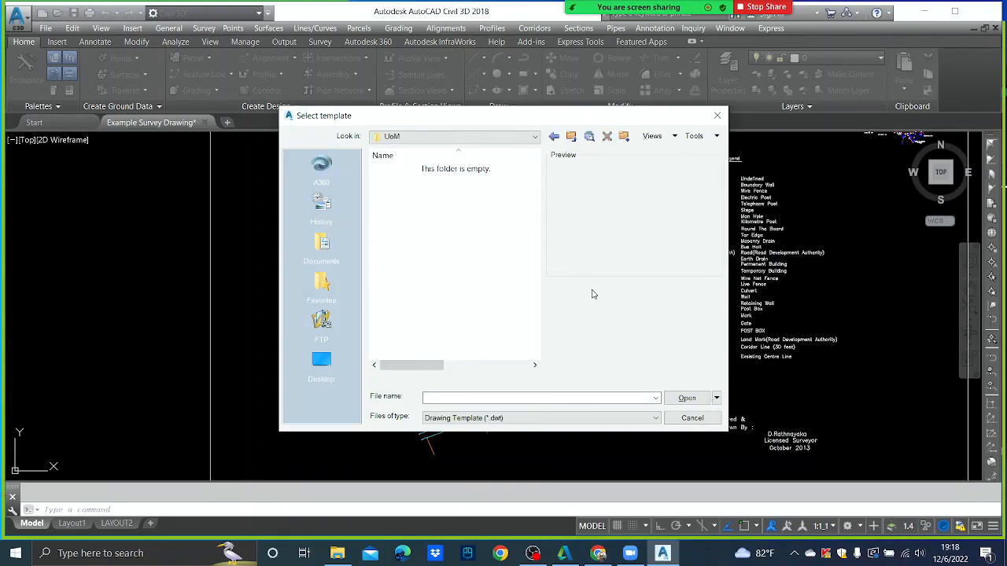
key("ctrl+v")
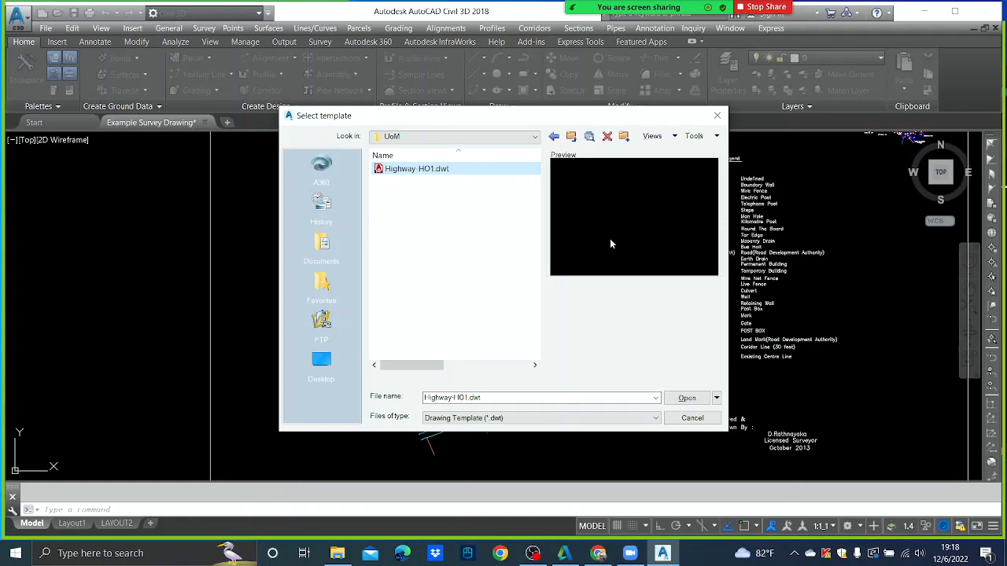
left_click(685, 397)
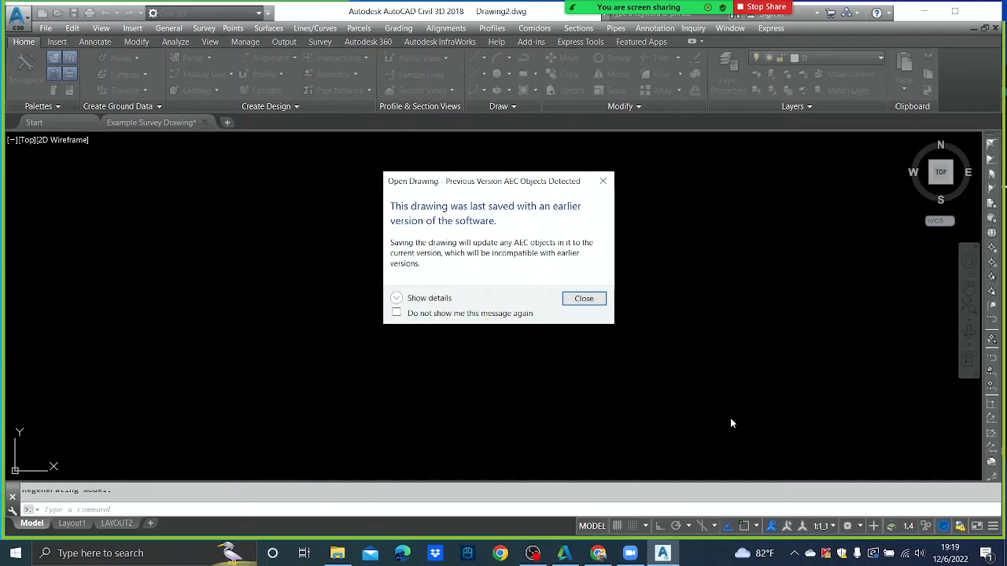
- Dismiss the AEC earlier-version warning and continue past the VBA Not Installed notice into Drawing2
left_click(583, 299)
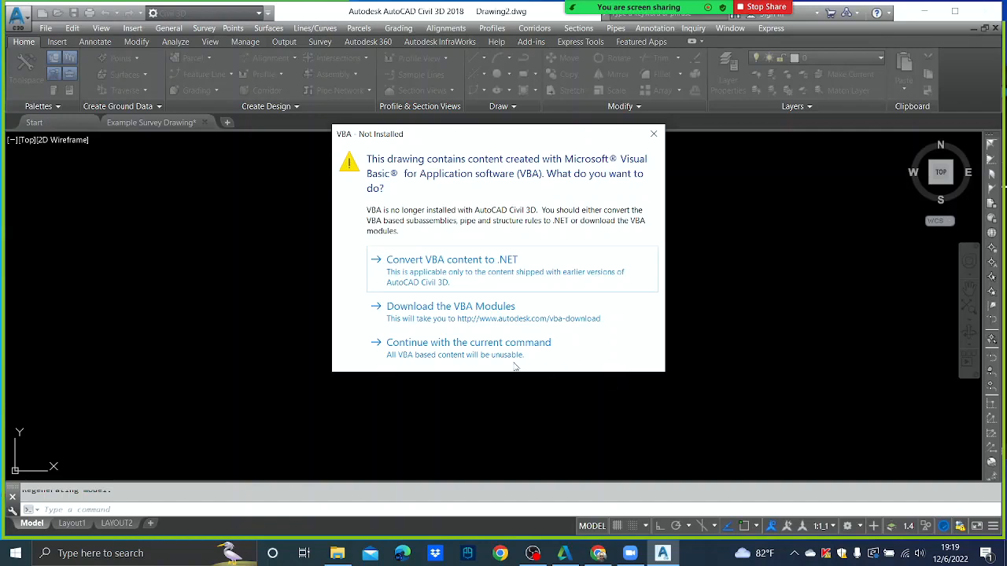
left_click(472, 343)
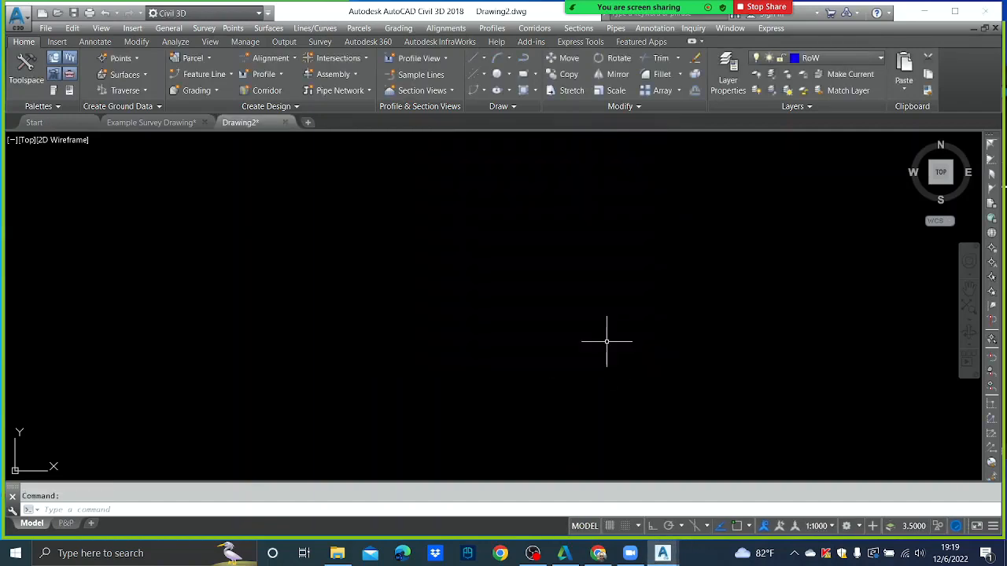
middle_click_drag(478, 262, 492, 358)
scroll(465, 308, "down", 2)
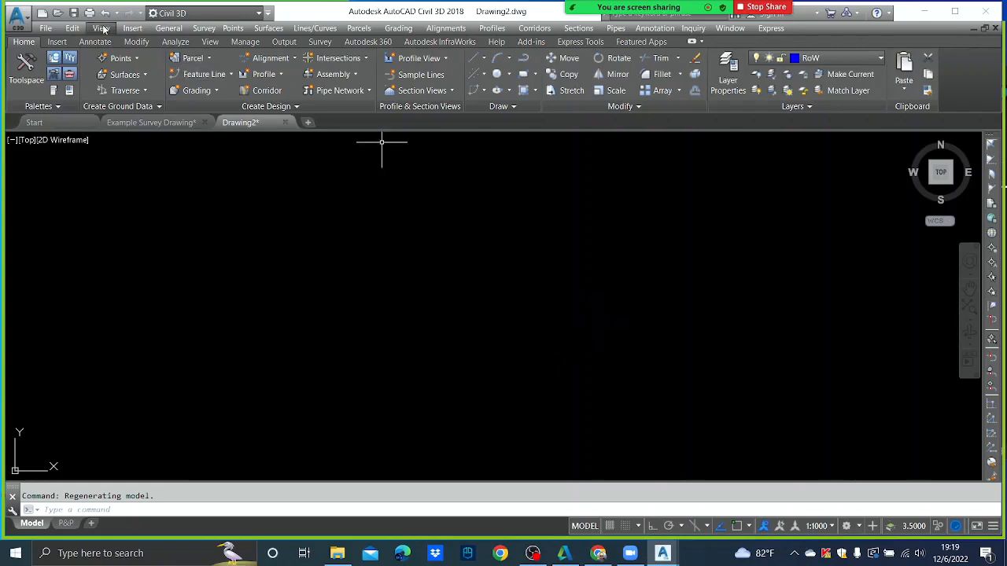
- Save the blank drawing as Surface.dwg in the UoM-06.12.2022 Desktop folder
left_click(48, 29)
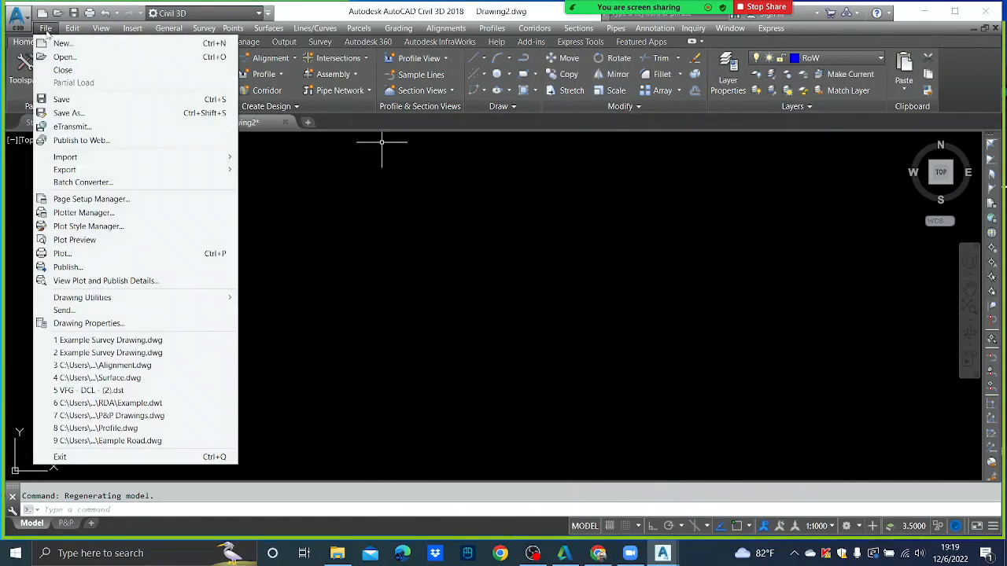
left_click(68, 117)
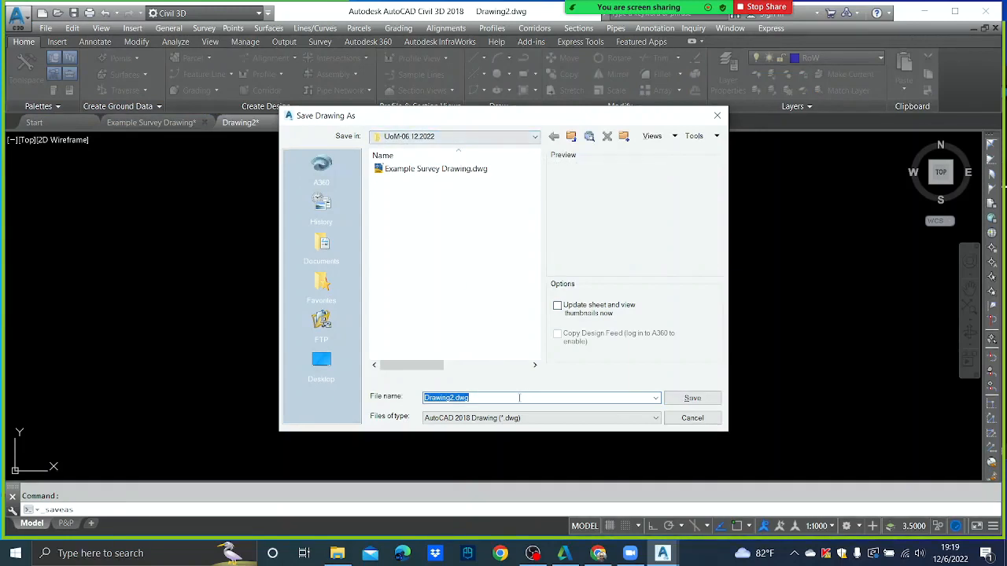
type("Surface")
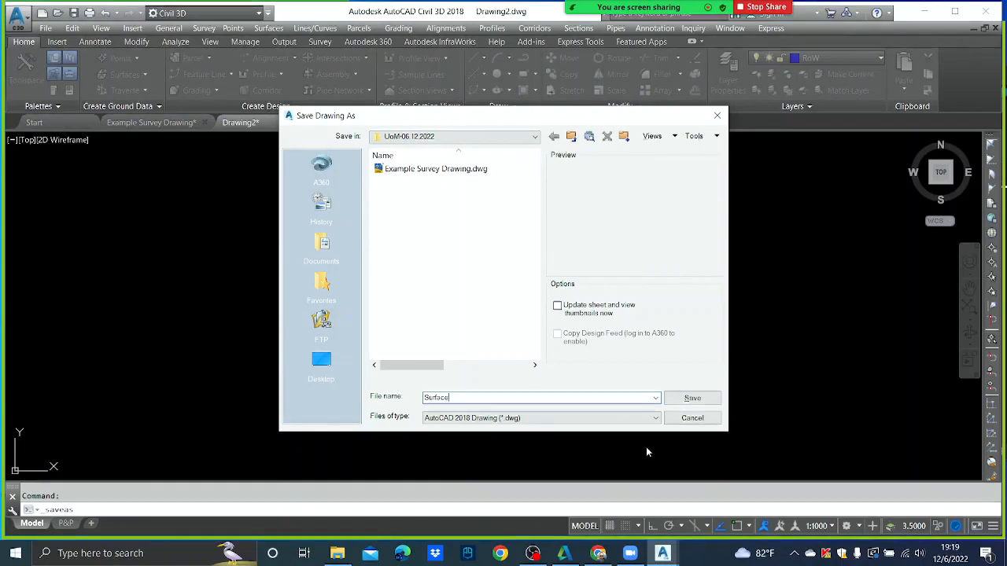
left_click(692, 398)
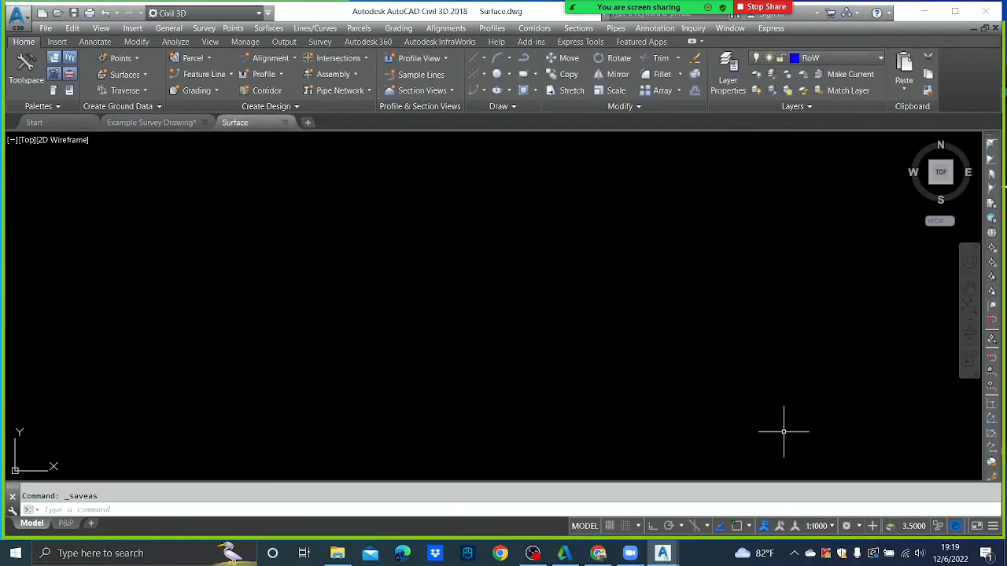
mouse_move(260, 123)
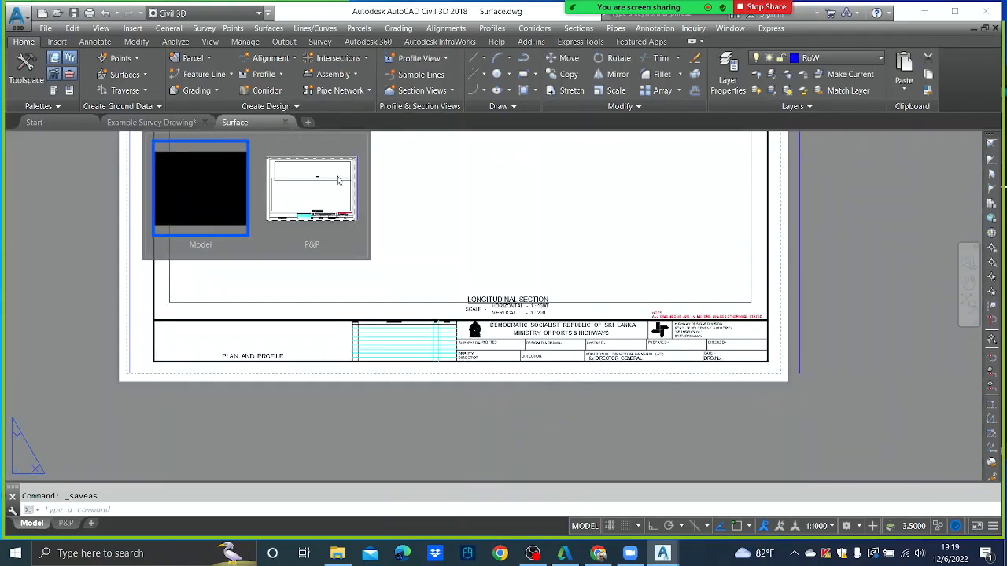
- Switch to Example Survey Drawing.dwg and zoom out to show its whole road corridor
left_click(228, 143)
mouse_move(253, 126)
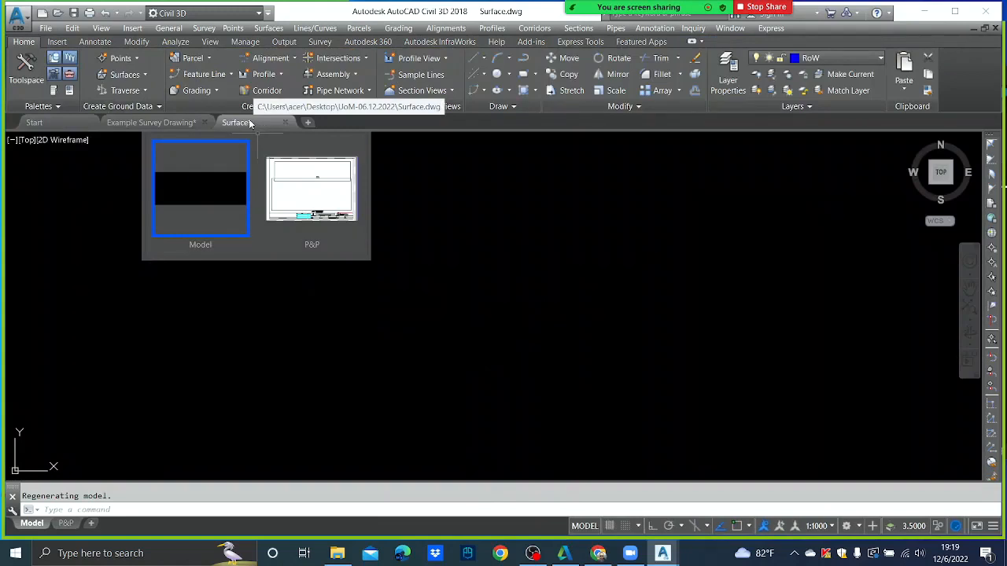
left_click(151, 123)
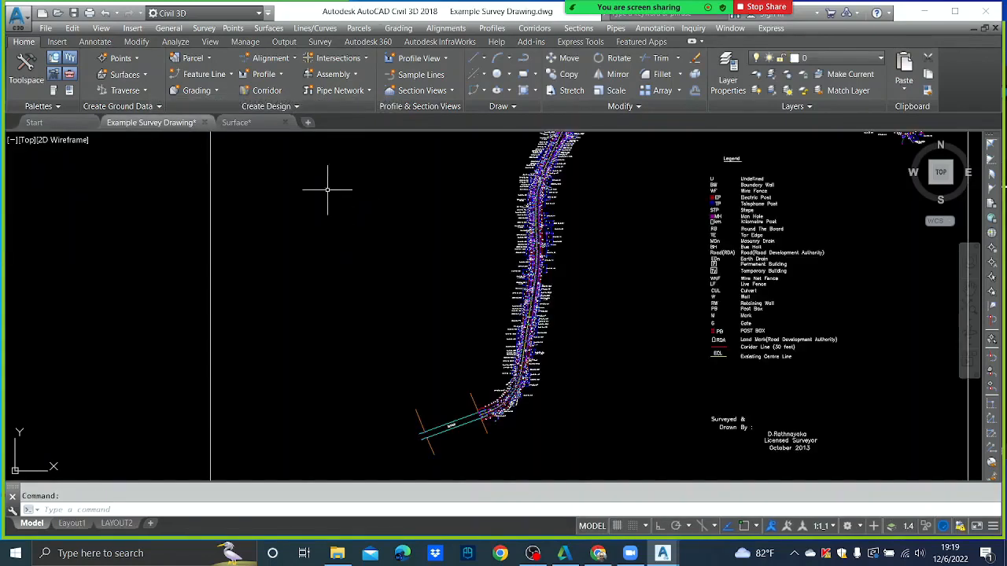
left_click(236, 122)
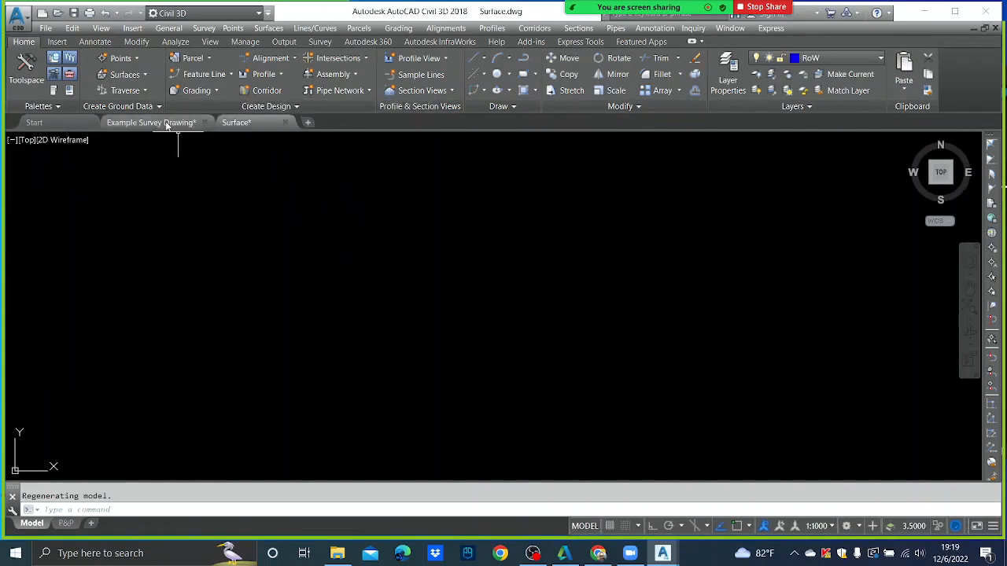
left_click(173, 123)
left_click(257, 122)
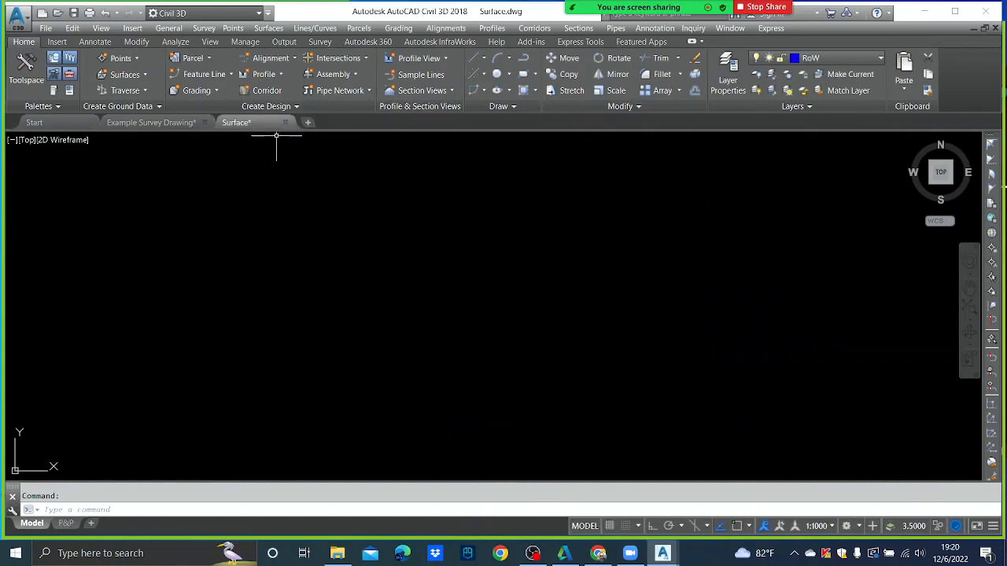
left_click(179, 124)
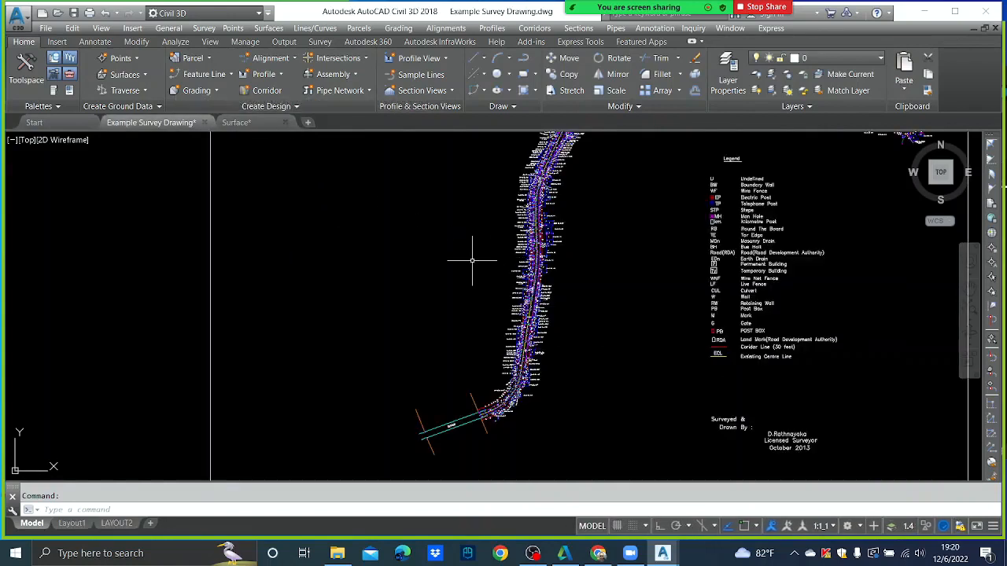
scroll(476, 259, "down", 5)
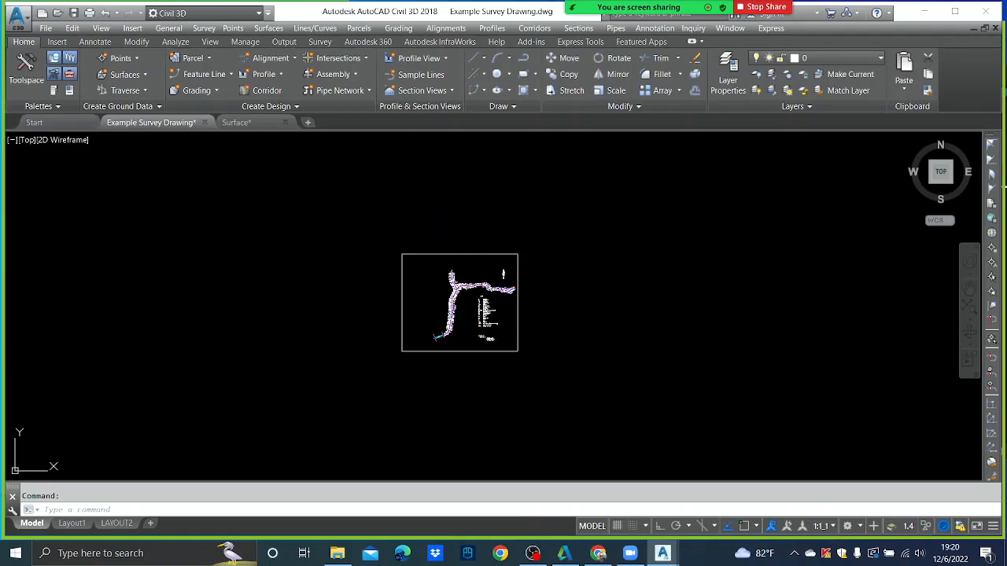
- Window-select the survey plan and copy it with Edit > Copy
left_click(375, 225)
left_click(582, 389)
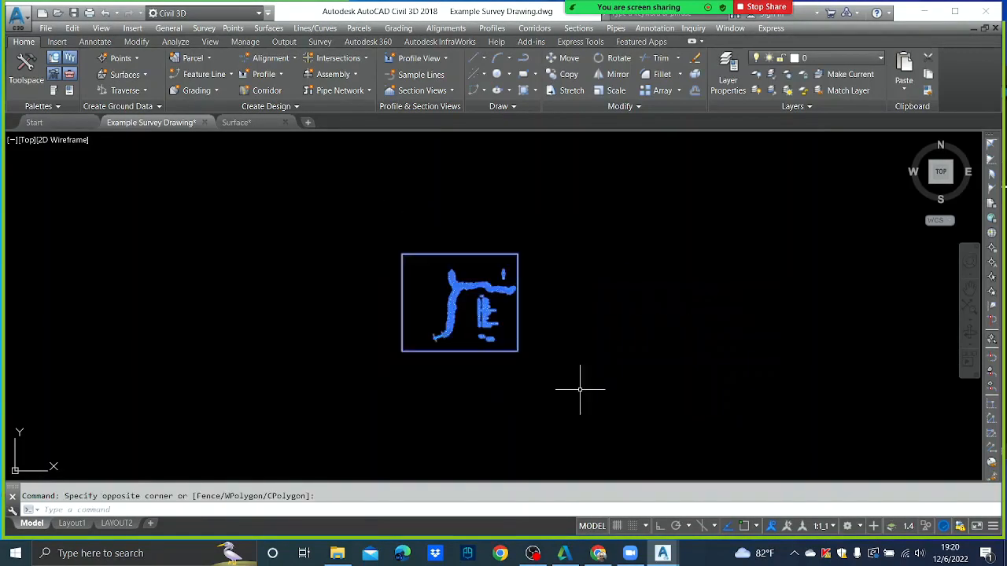
left_click(636, 440)
left_click(399, 256)
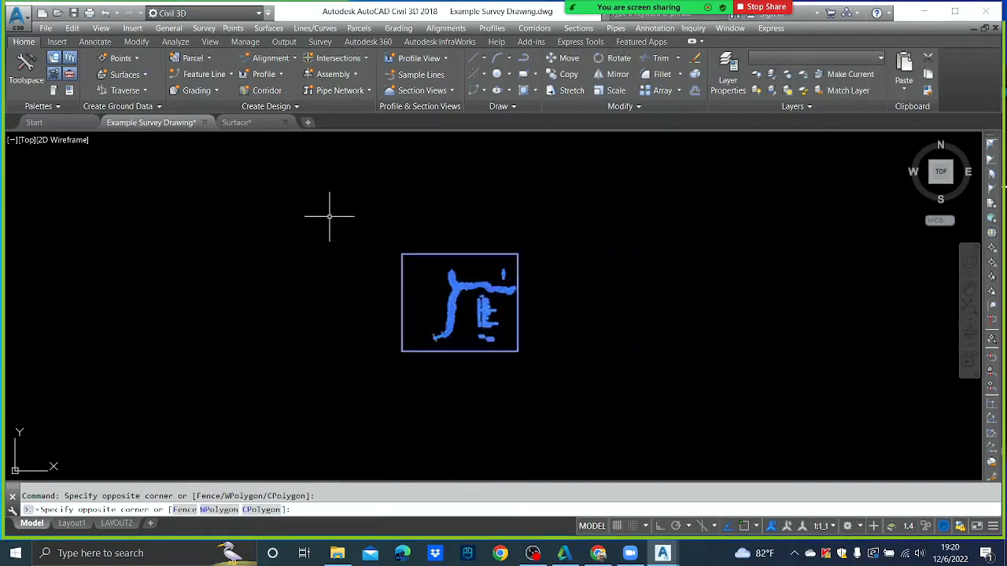
left_click(73, 29)
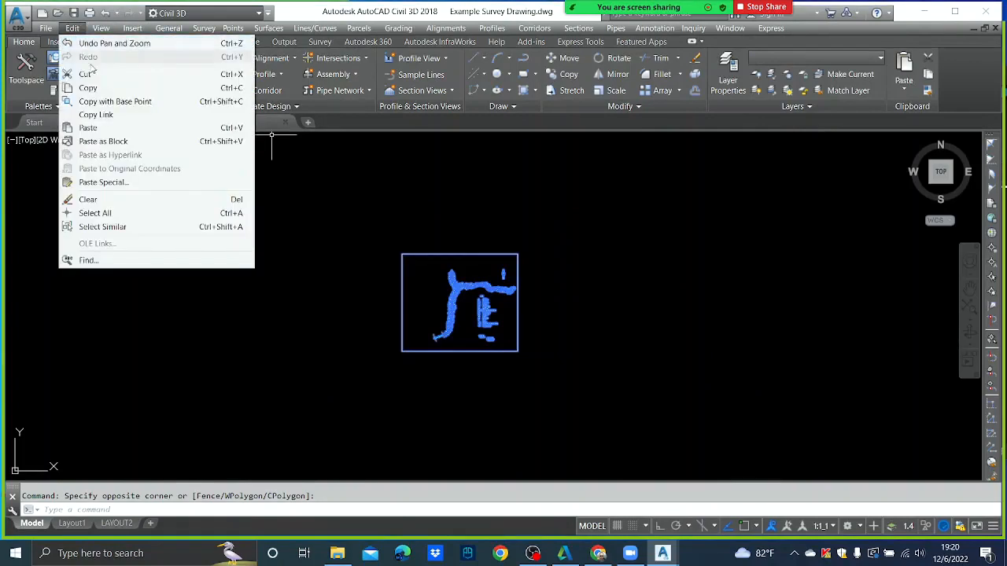
left_click(100, 85)
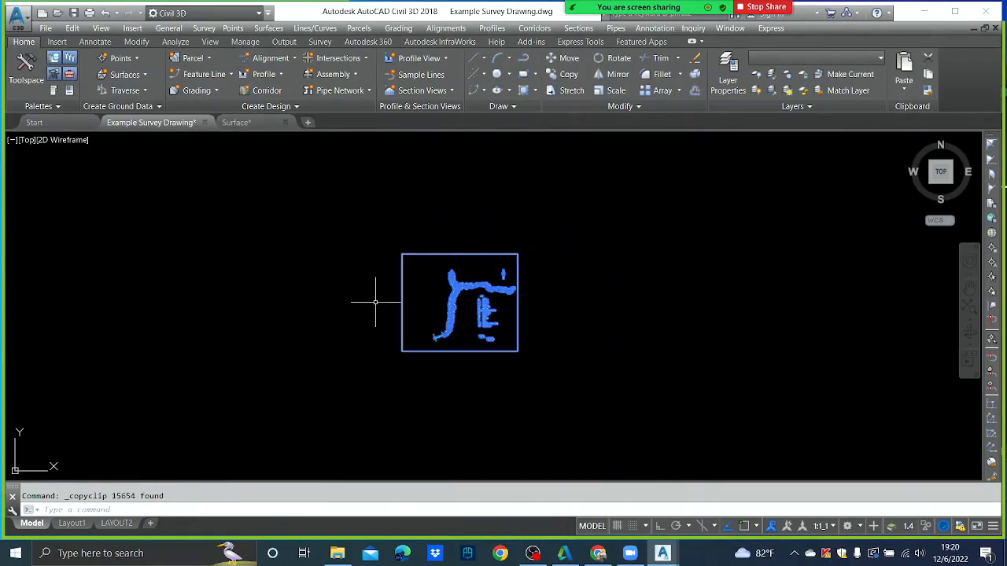
key("Escape")
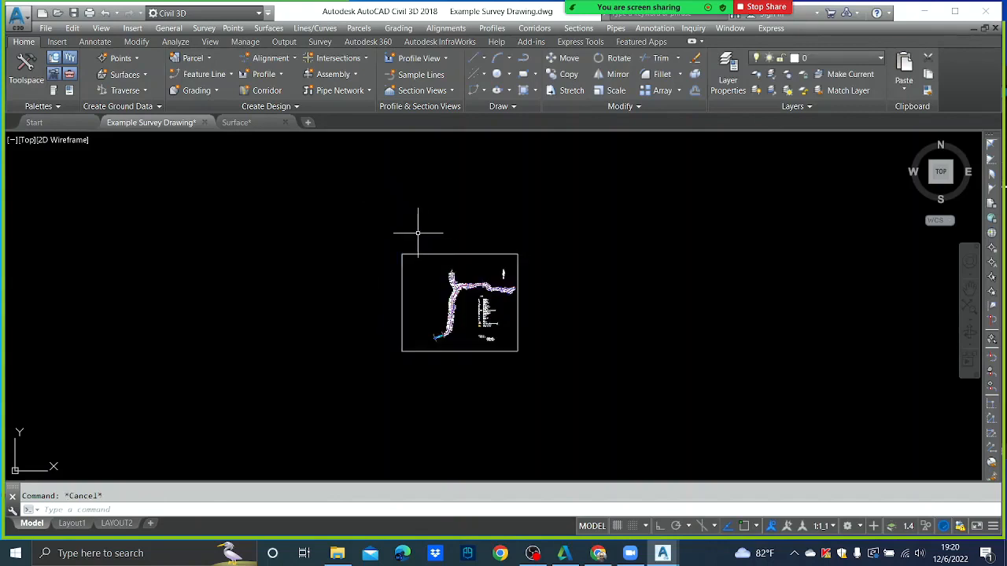
- Reselect the whole plan, copy all 15654 objects again, and return to Surface.dwg
left_click(375, 233)
left_click(566, 396)
left_click(599, 419)
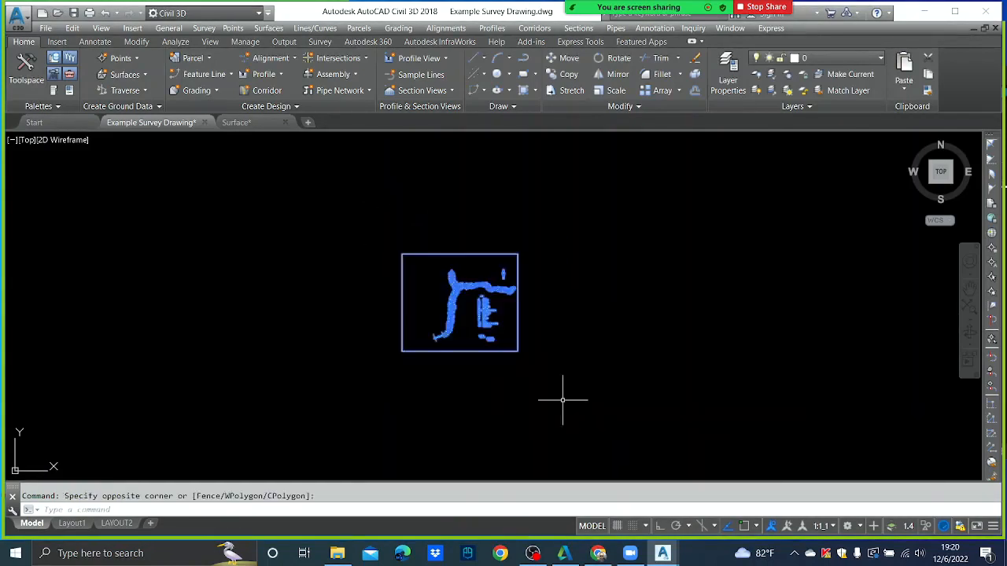
left_click(367, 218)
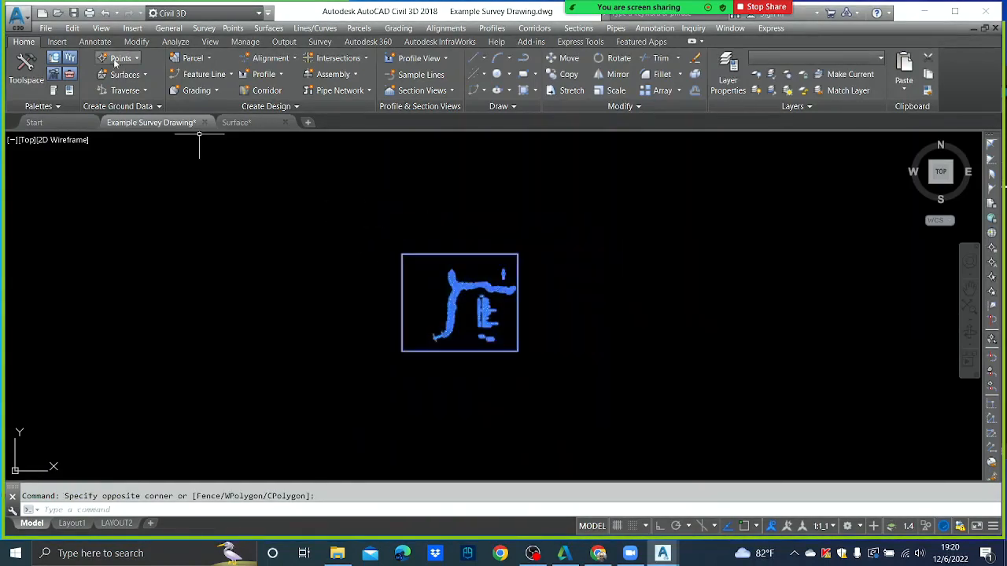
left_click(71, 28)
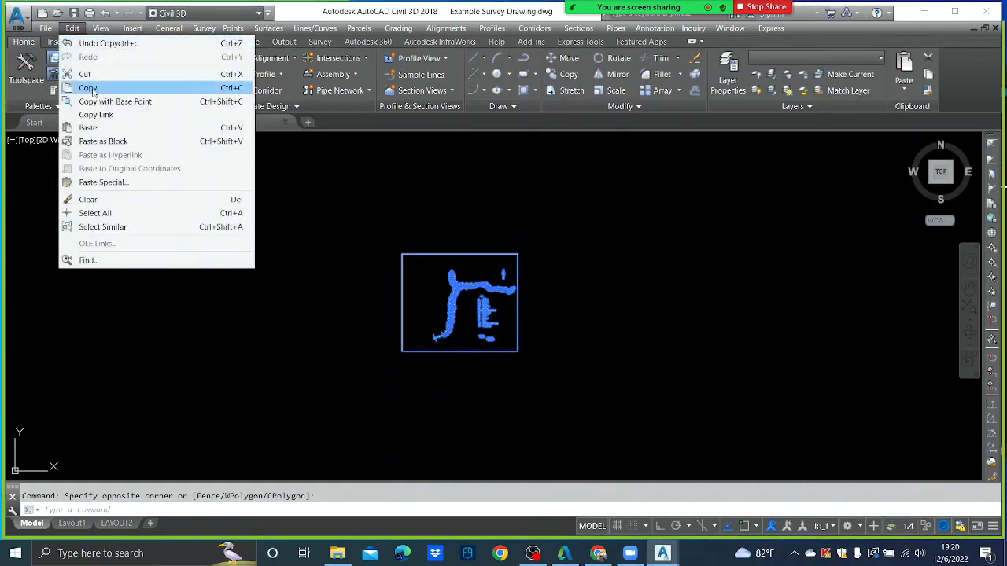
left_click(93, 89)
key("Escape")
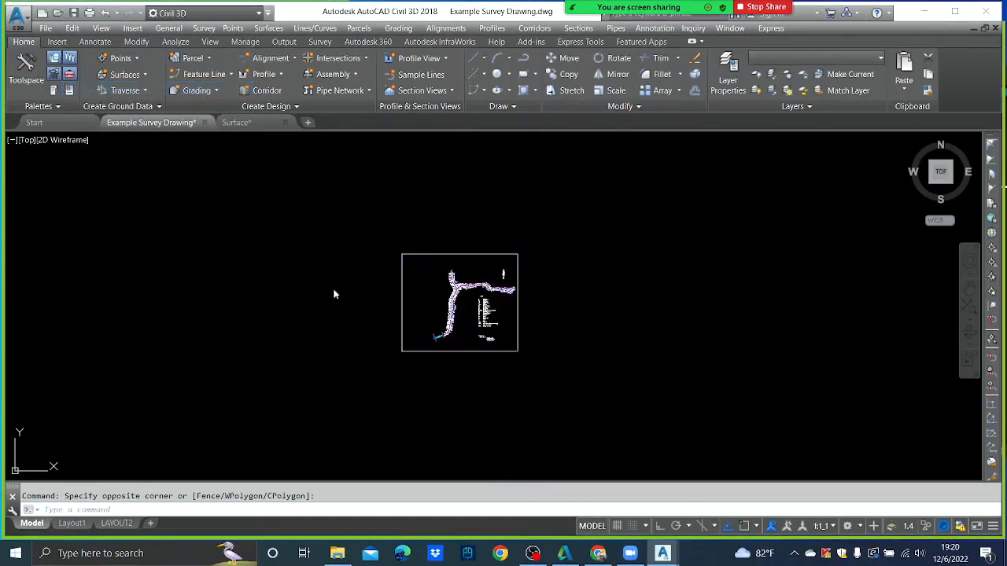
left_click(335, 291)
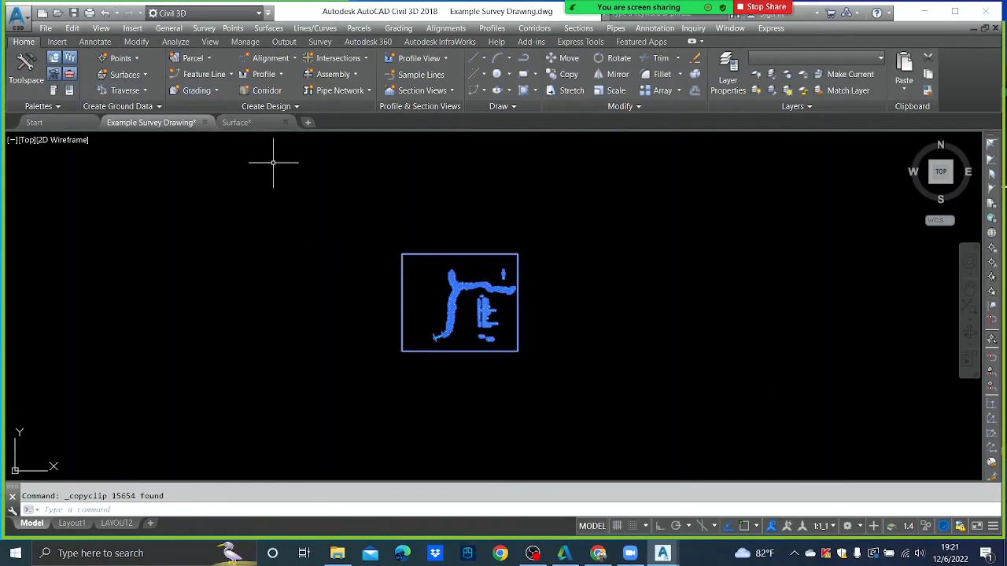
left_click(253, 124)
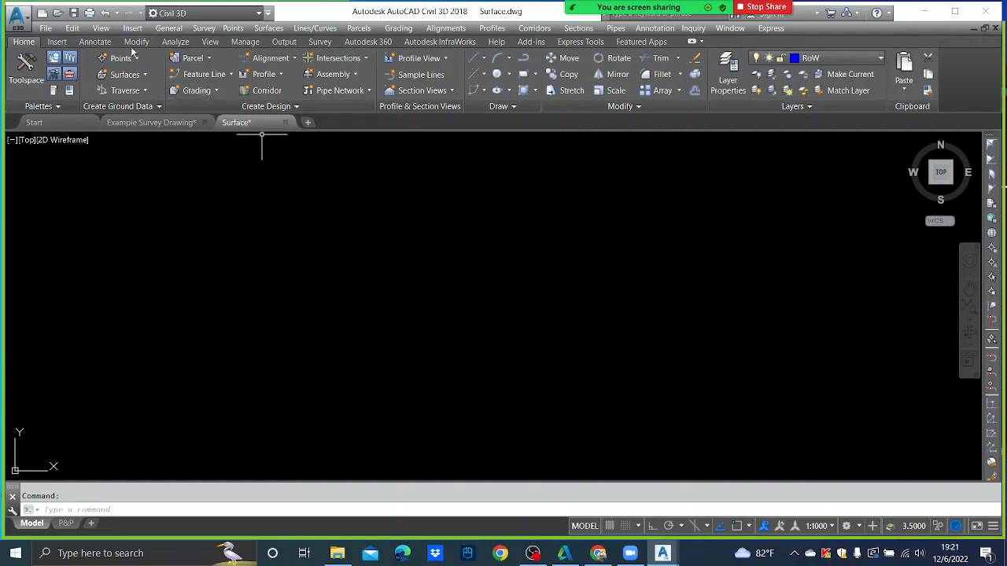
- Paste the survey plan into Surface.dwg at original coordinates, then start the Z zoom command
left_click(72, 28)
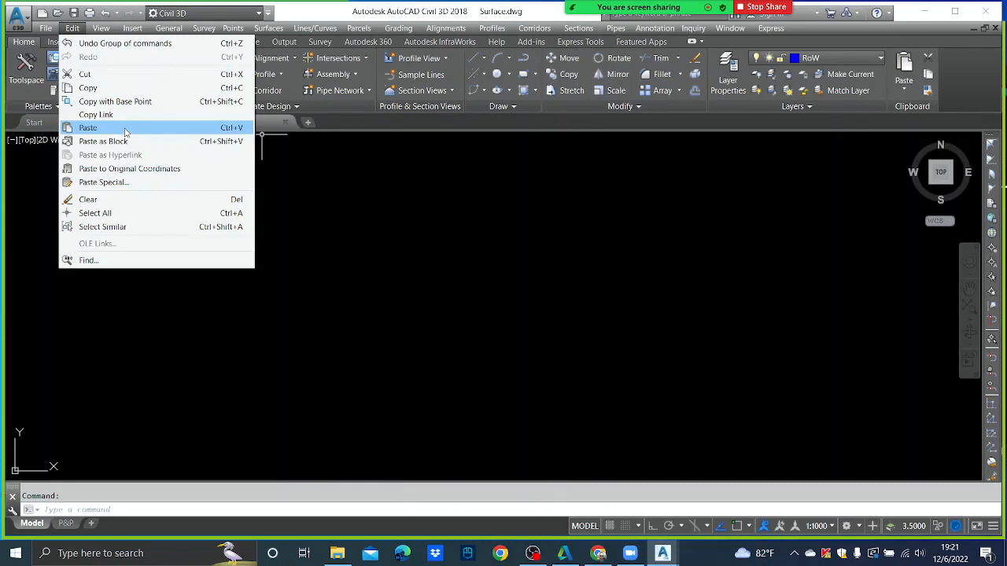
left_click(149, 171)
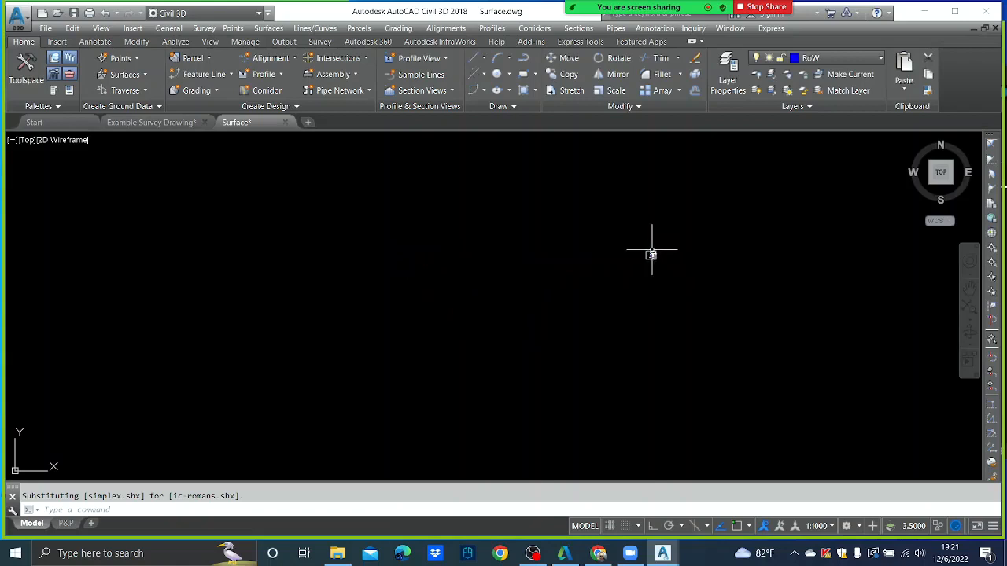
scroll(650, 253, "up", 5)
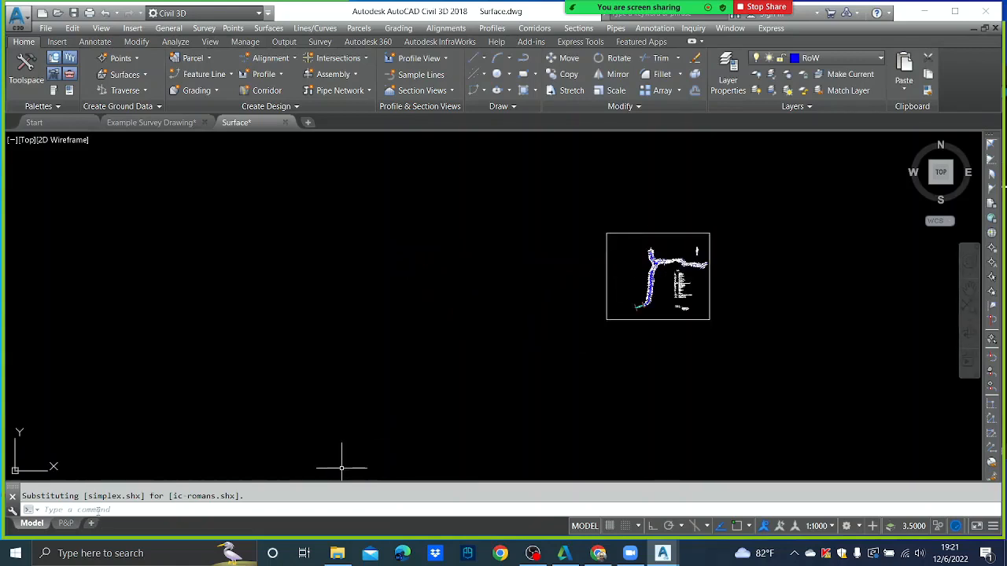
type("z")
key("Return")
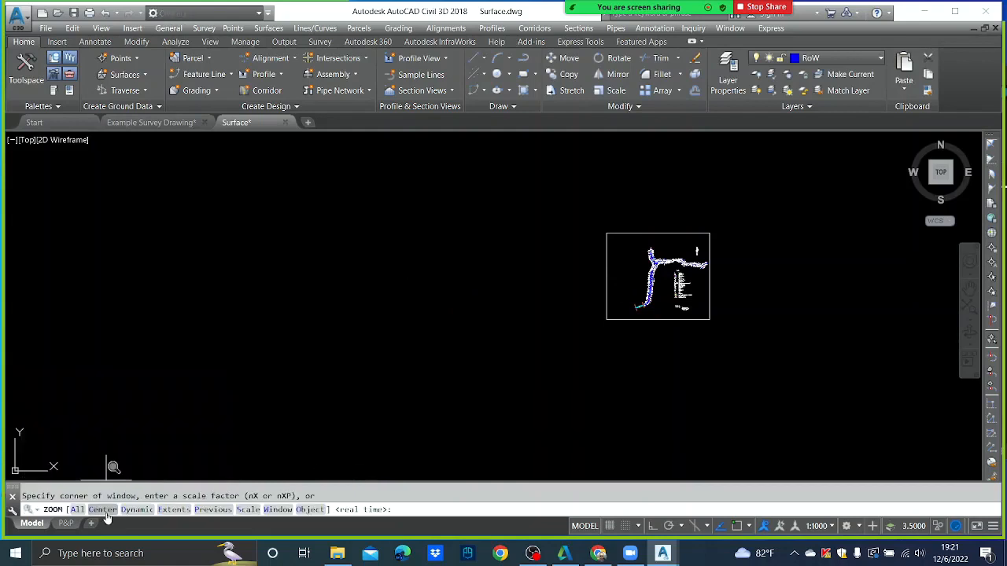
- Zoom All (A) to display the full extents of the pasted plan
type("a")
key("Return")
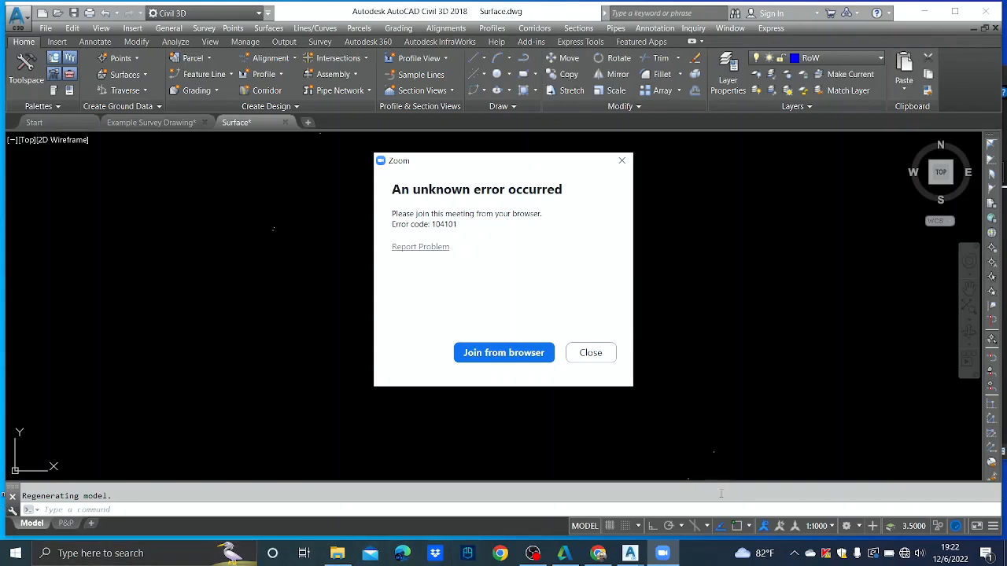
- Turn Wi-Fi off and back on from the network flyout
left_click(905, 553)
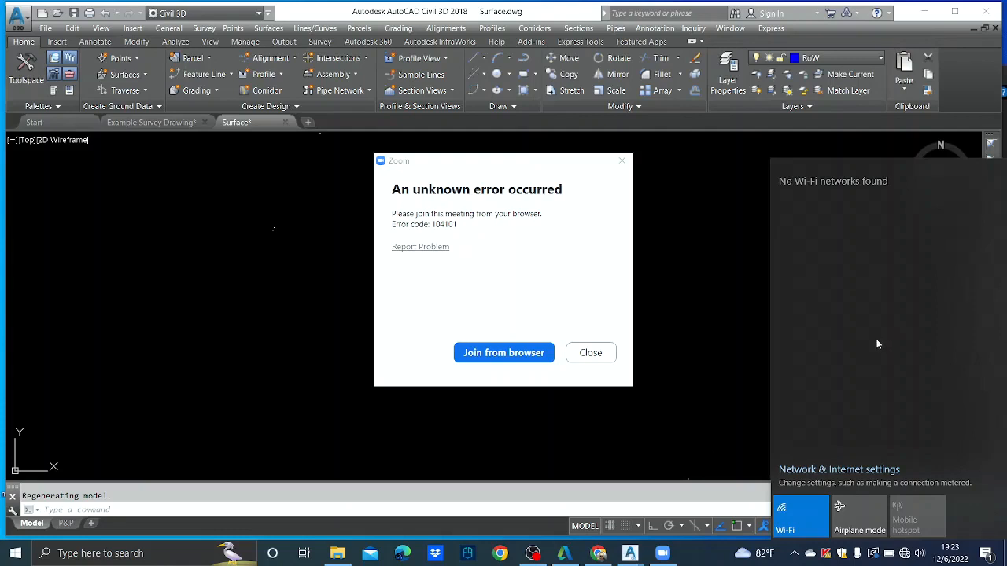
left_click(785, 510)
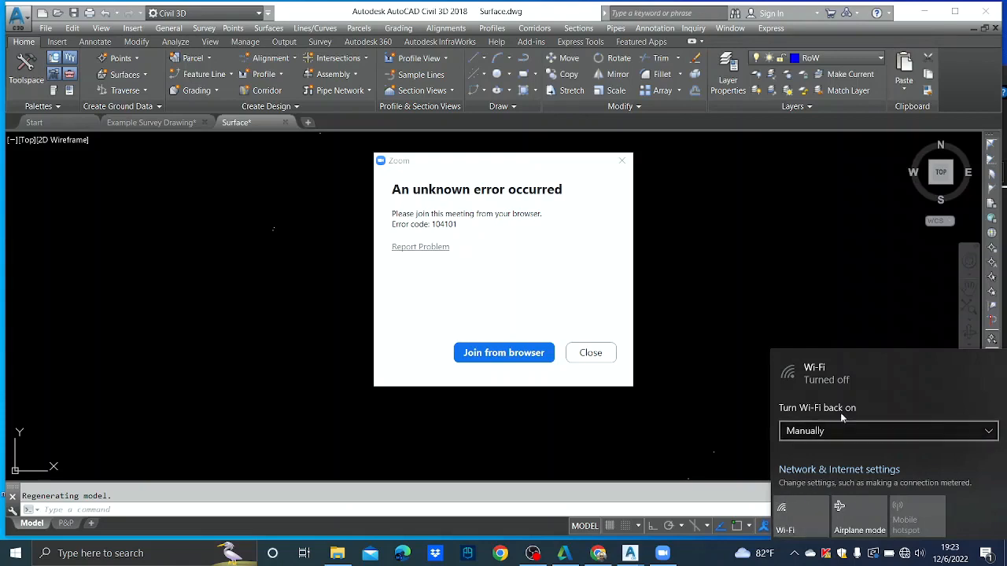
left_click(986, 434)
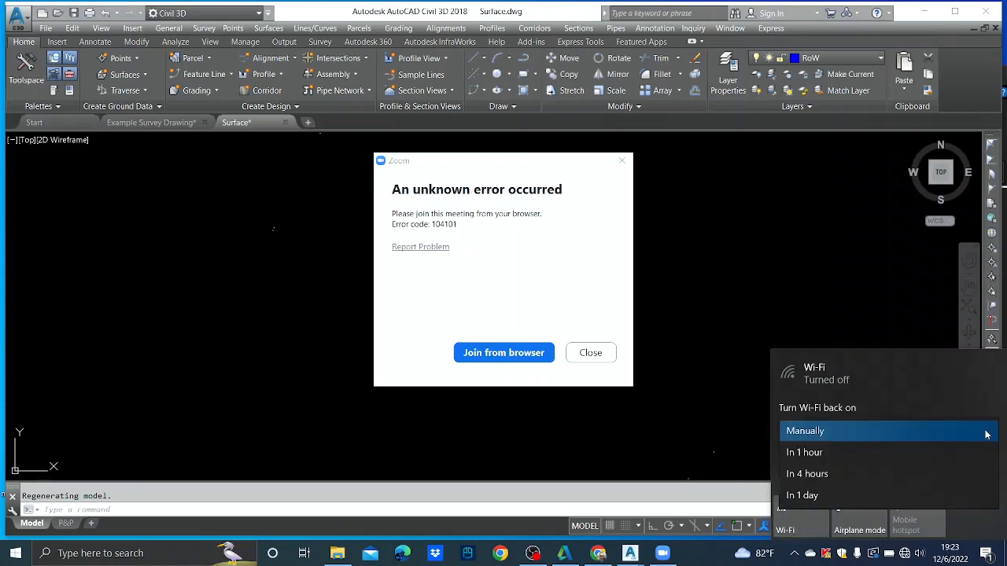
left_click(986, 434)
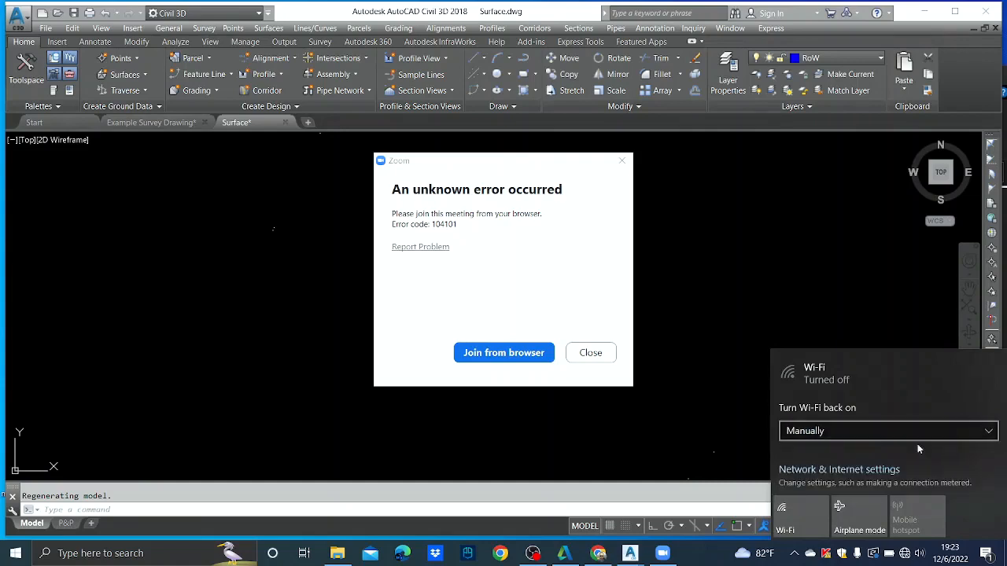
left_click(813, 516)
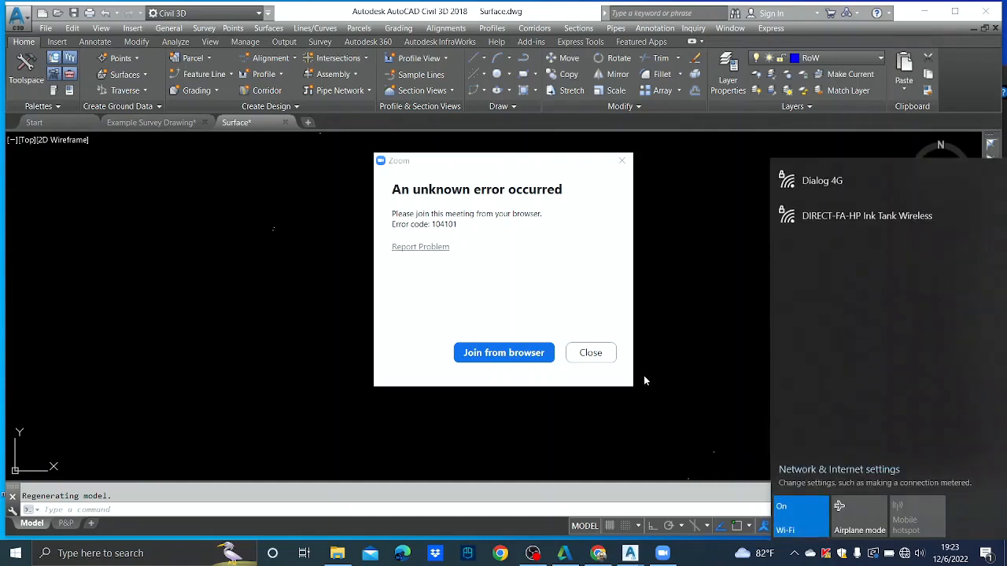
- Reconnect to Dialog 4G with Connect automatically checked, and launch Chrome
left_click(865, 180)
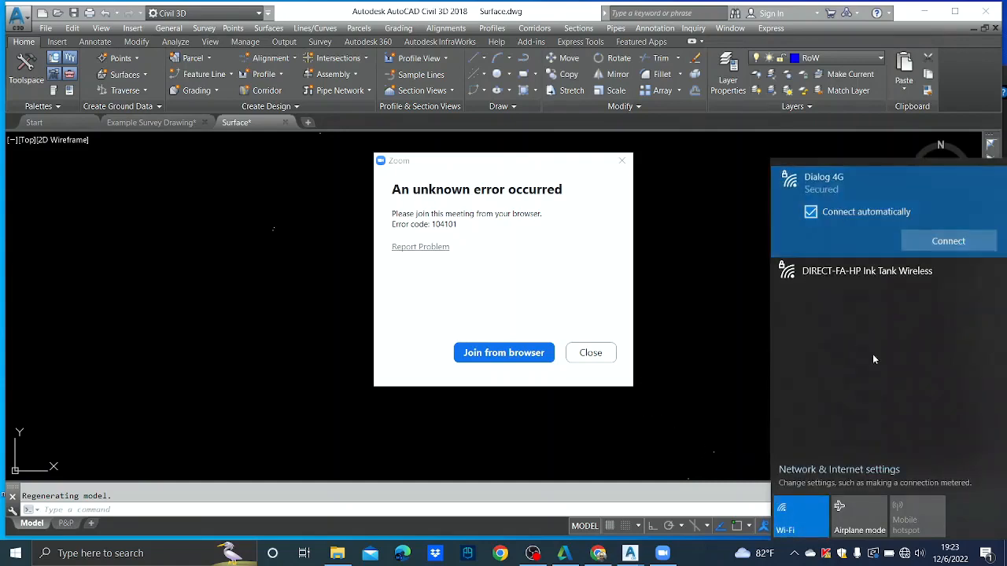
left_click(948, 241)
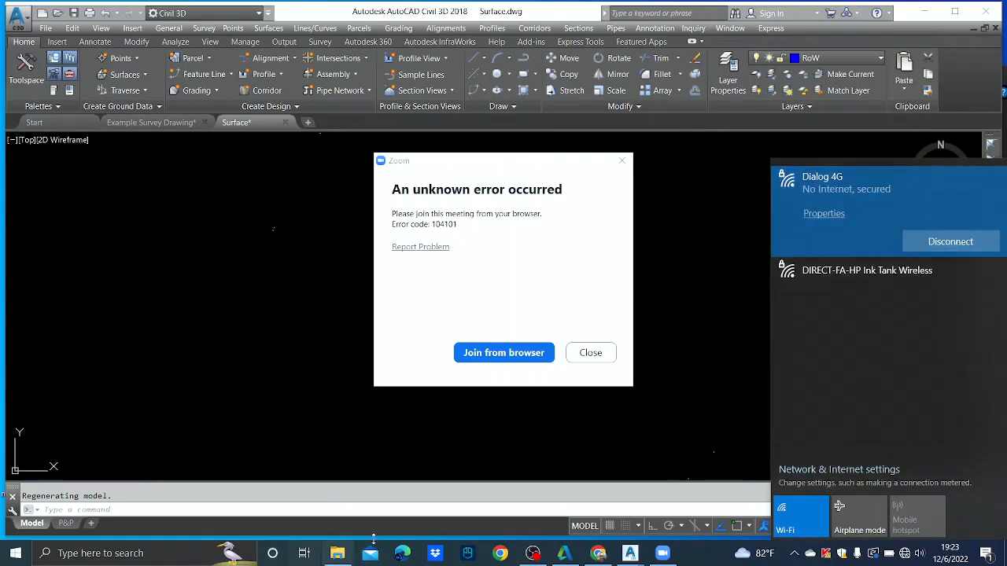
mouse_move(533, 553)
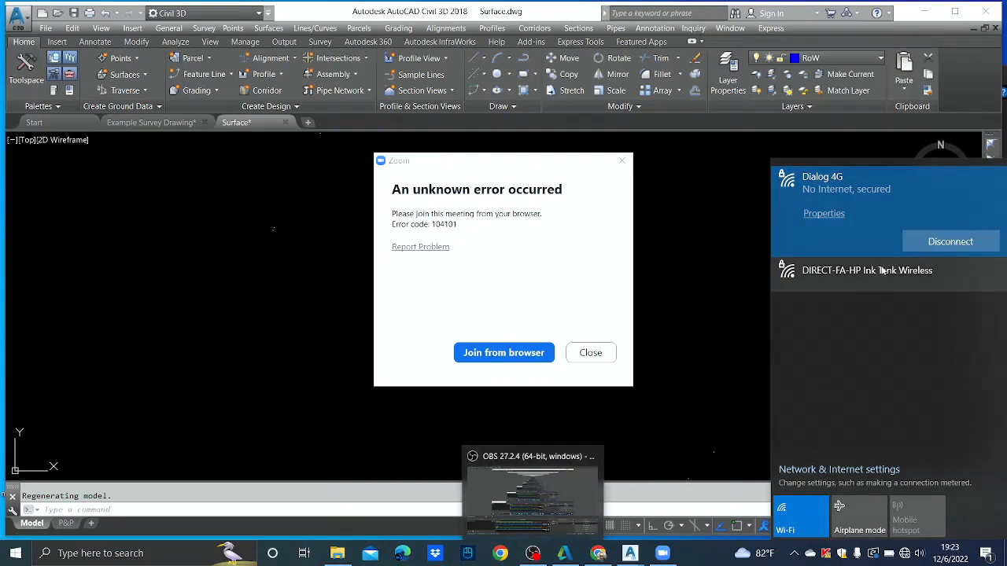
left_click(917, 244)
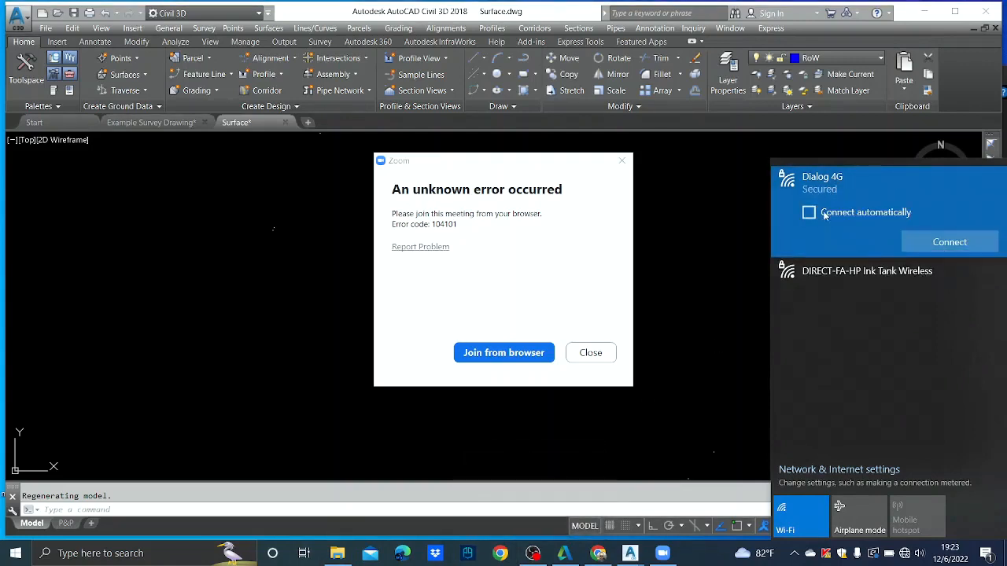
left_click(808, 212)
left_click(939, 248)
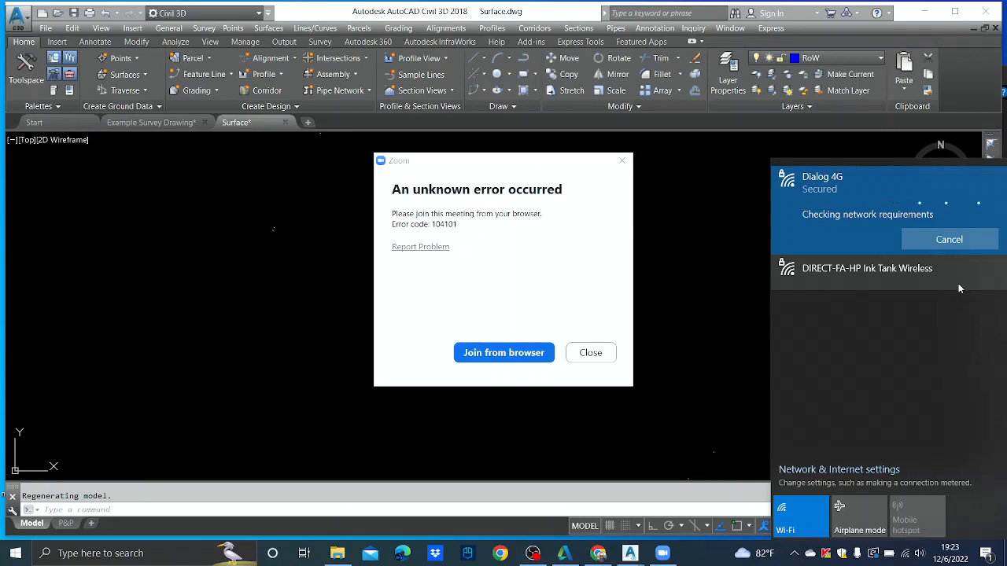
left_click(500, 553)
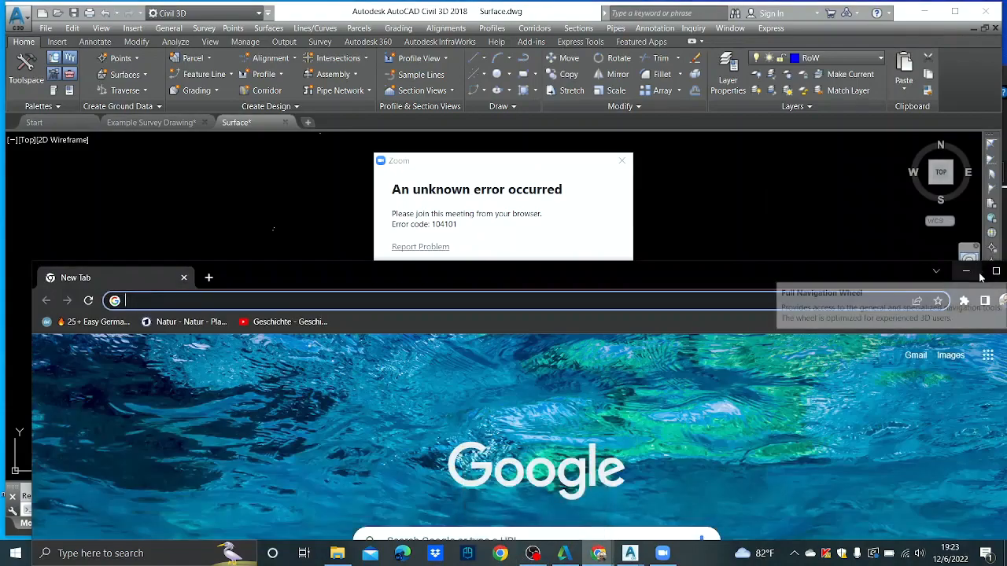
- Maximize the browser, go to gmail.com and switch to another signed-in Google account
left_click(995, 272)
type("gma")
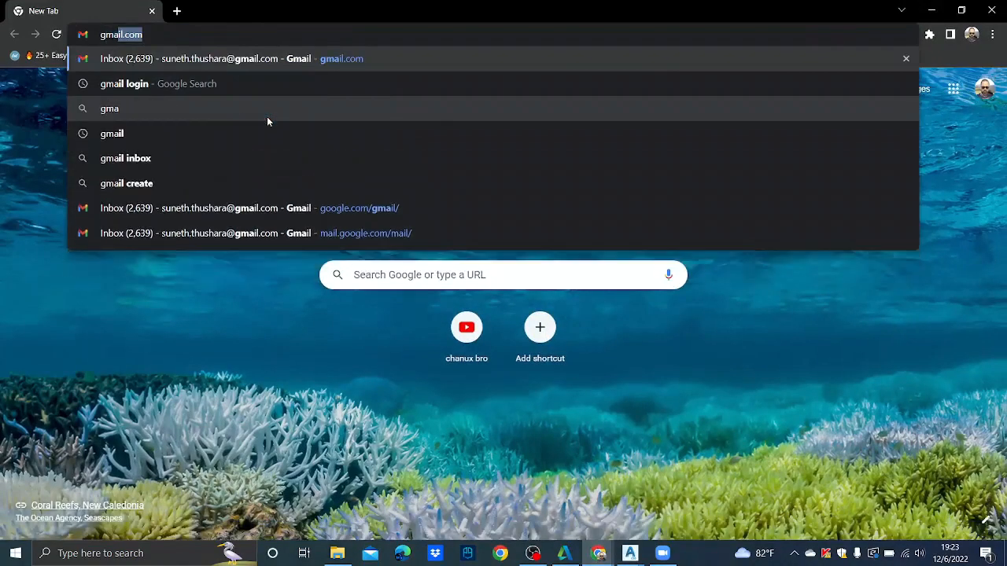
key("Return")
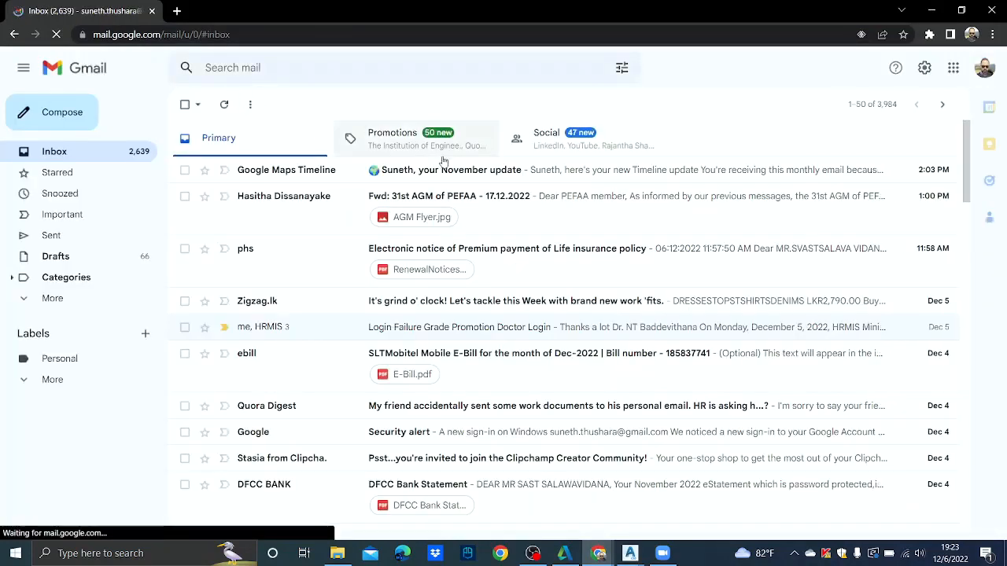
left_click(985, 68)
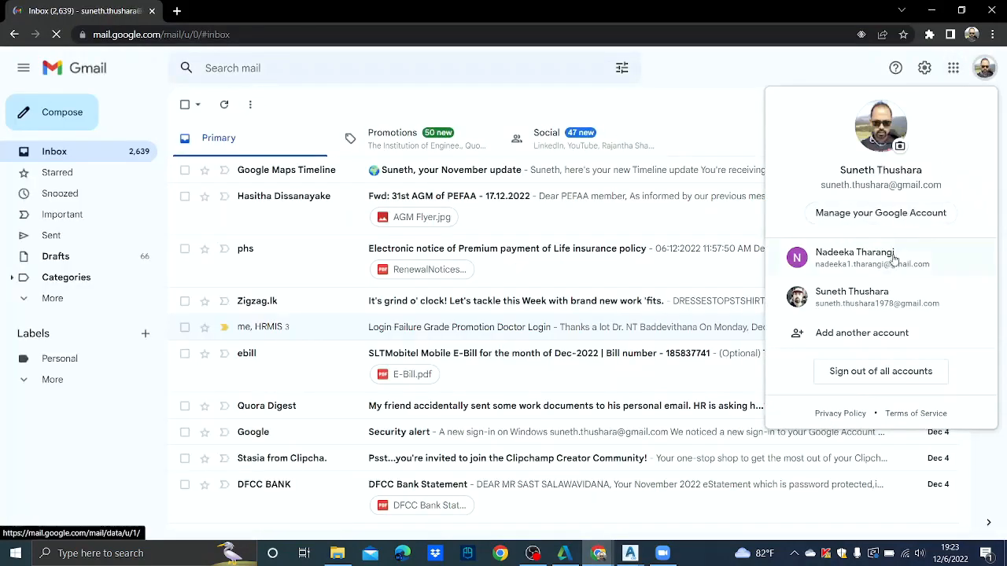
left_click(889, 293)
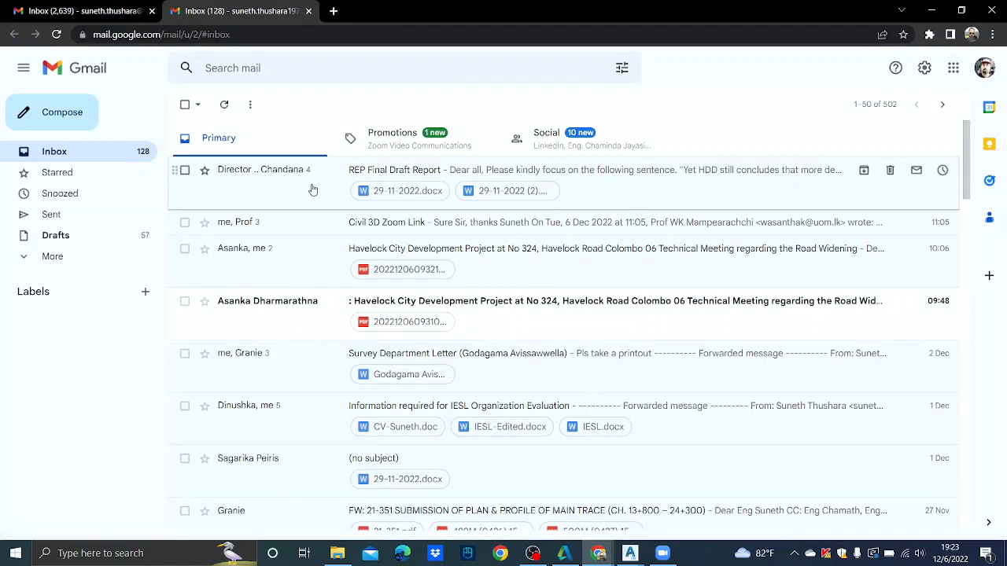
- Open the Zoom meeting link in the Civil 3D Zoom Link email reply
left_click(389, 223)
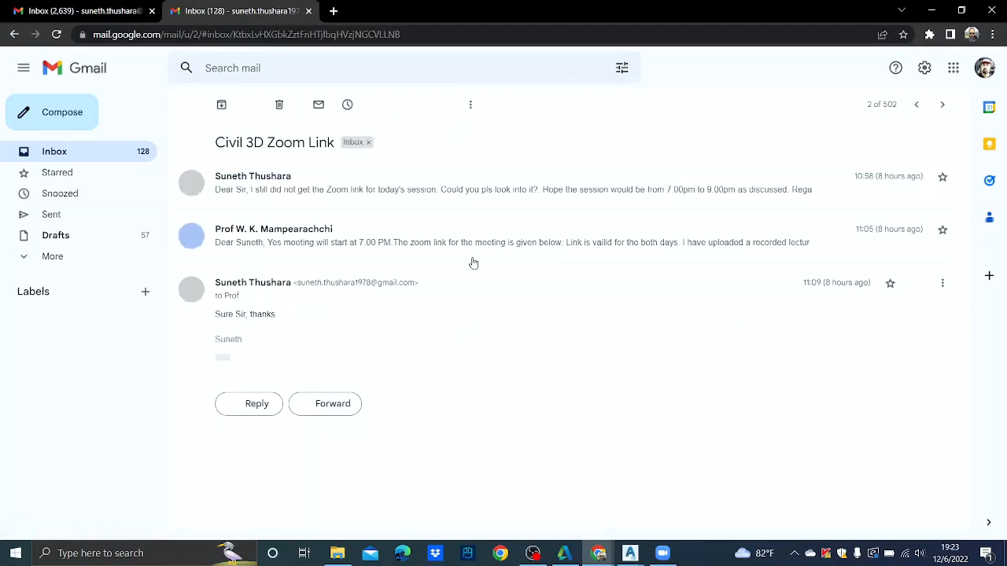
left_click(312, 244)
left_click(376, 322)
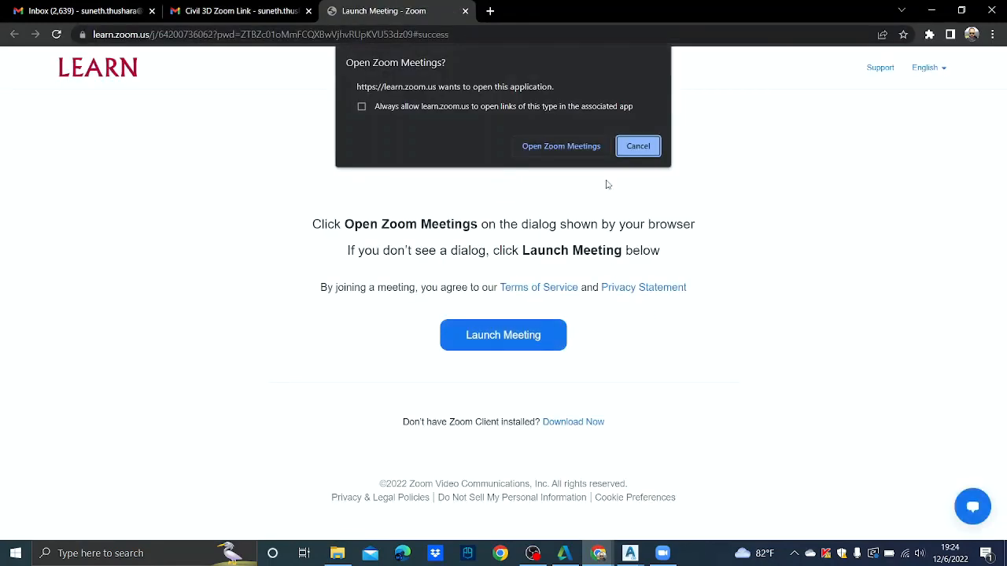
- Join via Open Zoom Meetings, maximize, unmute, and share the AutoCAD Civil 3D window
left_click(576, 151)
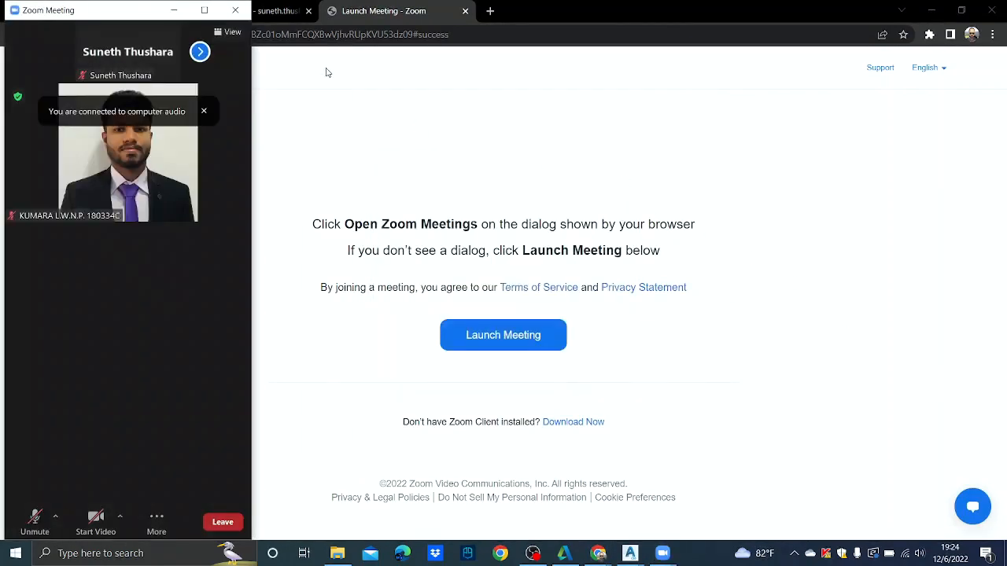
left_click(203, 10)
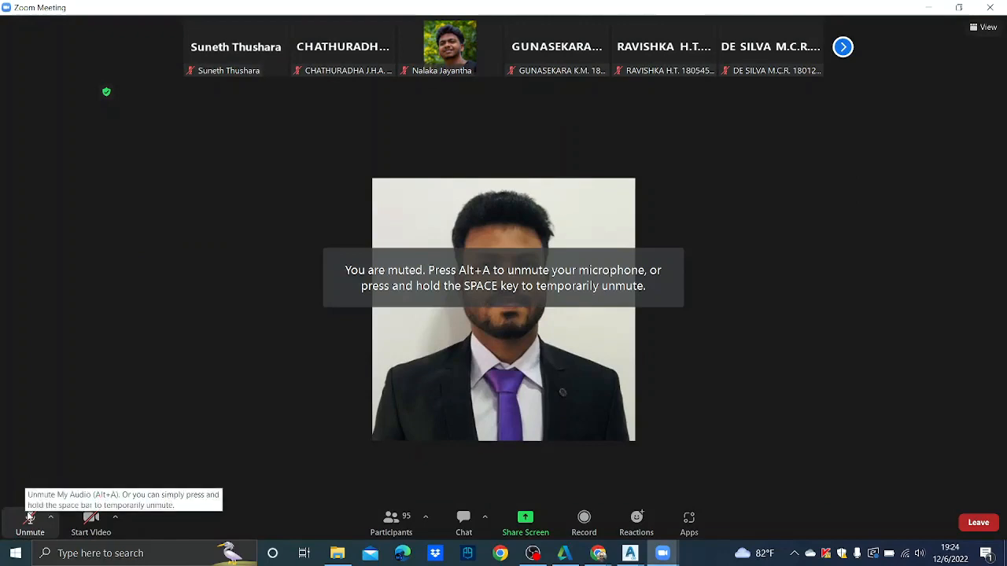
left_click(30, 523)
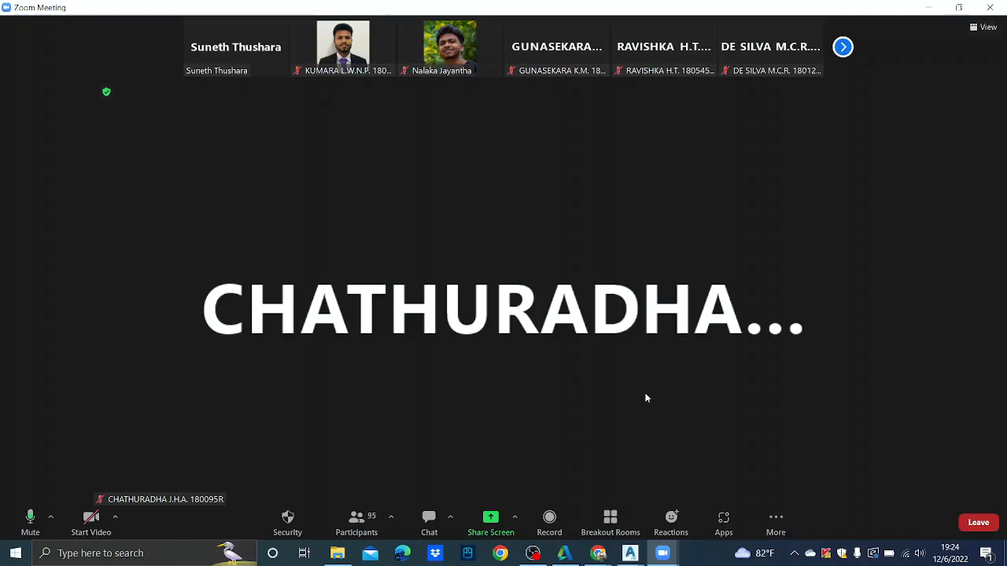
left_click(490, 520)
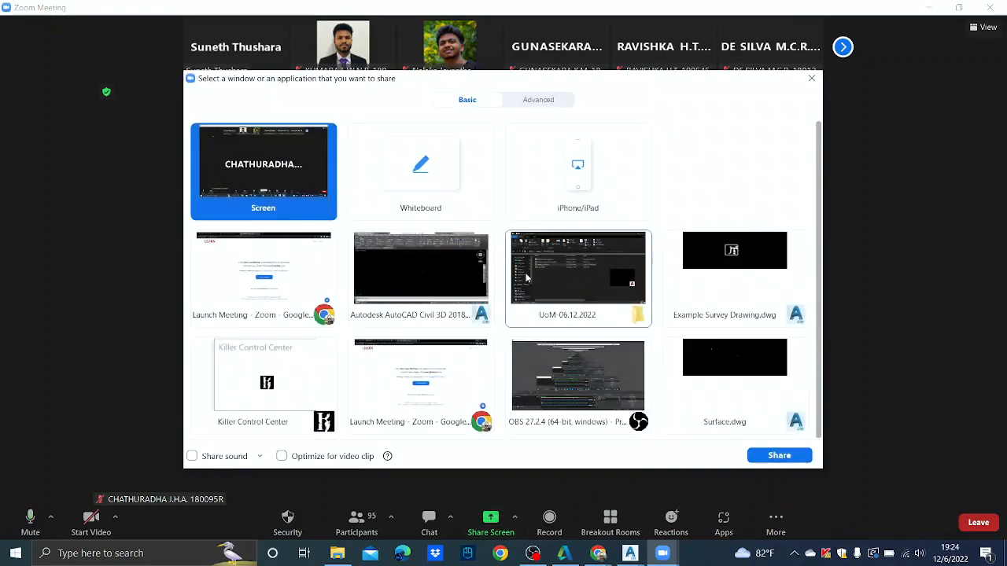
left_click(456, 280)
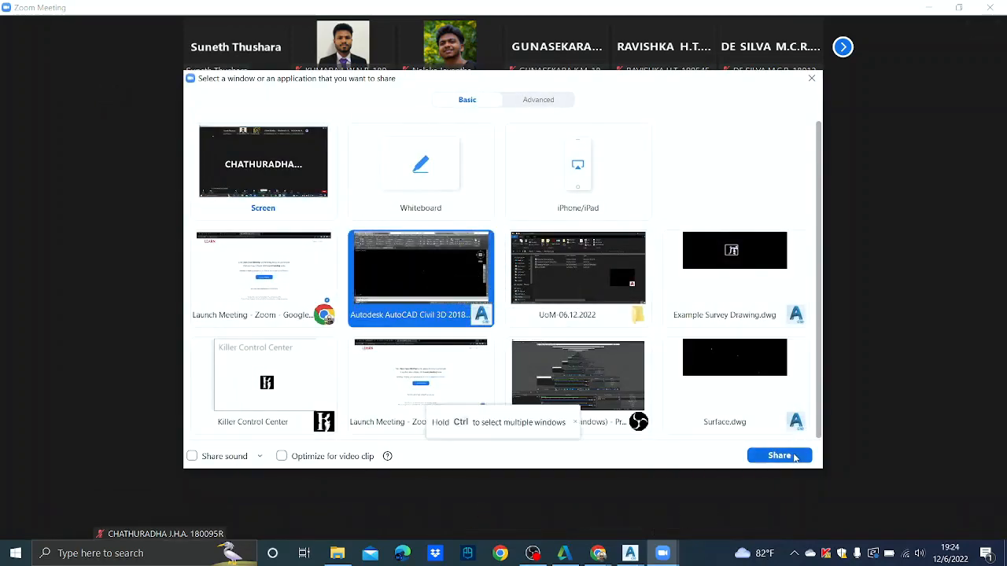
left_click(779, 457)
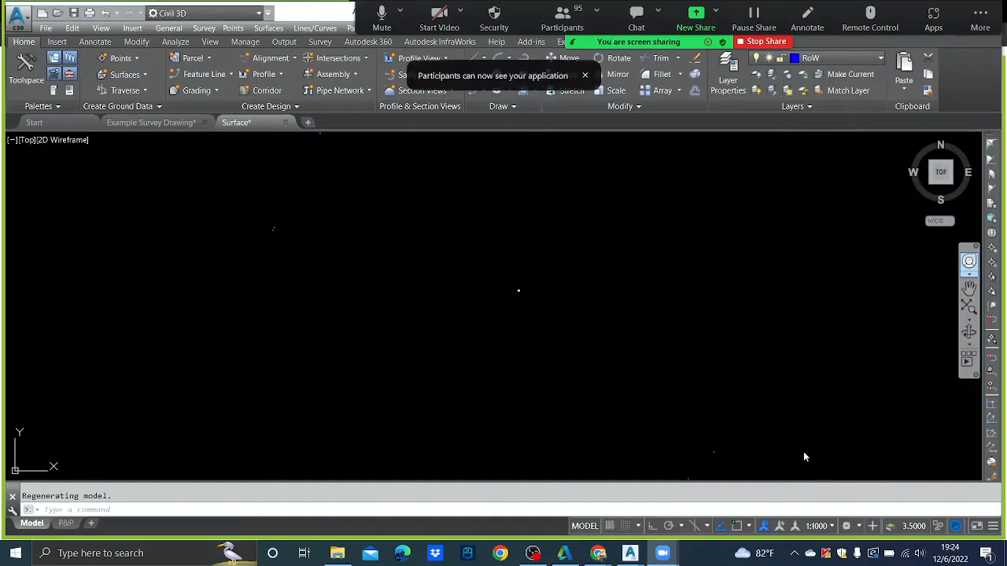
- Zoom and pan to the road corridor and symbol legend, then save Surface.dwg with Ctrl+S
left_click(534, 304)
scroll(513, 299, "up", 4)
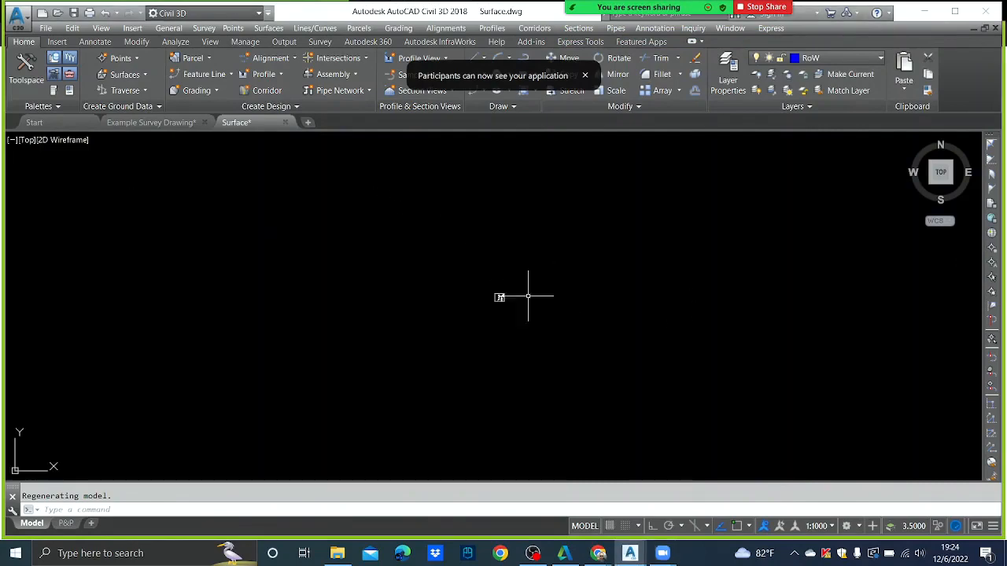
scroll(528, 296, "up", 6)
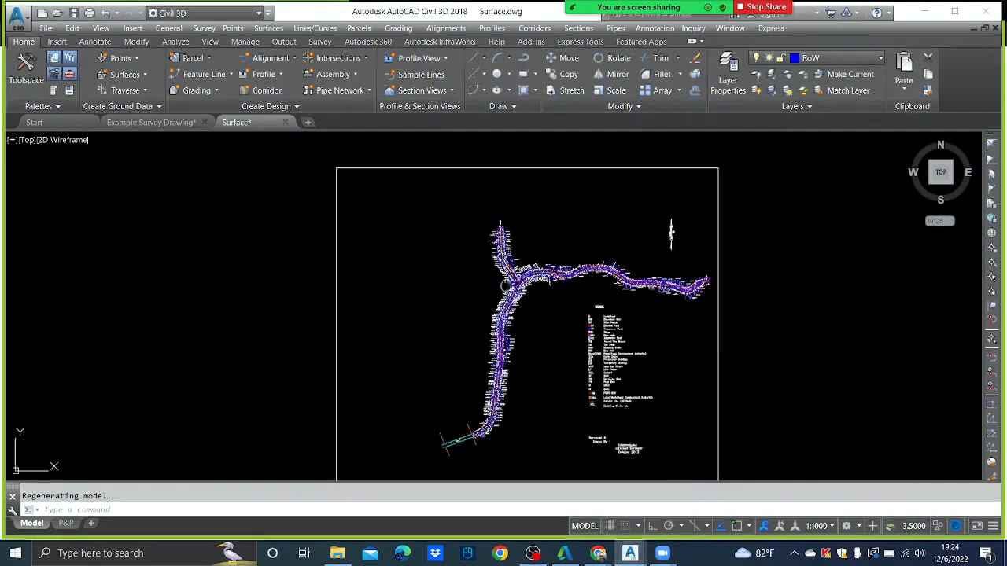
middle_click_drag(506, 286, 508, 218)
scroll(490, 218, "down", 2)
scroll(489, 227, "up", 2)
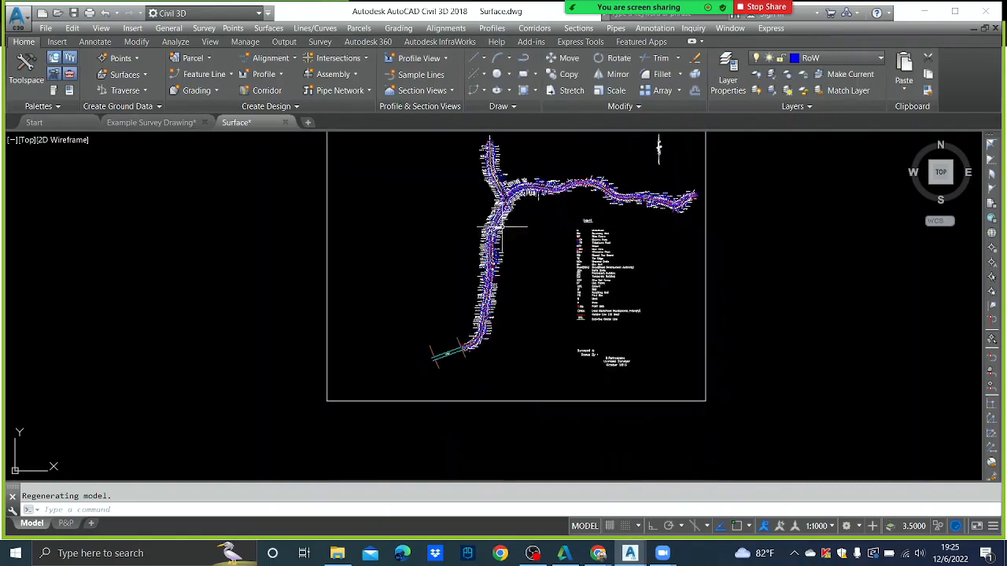
scroll(499, 226, "up", 7)
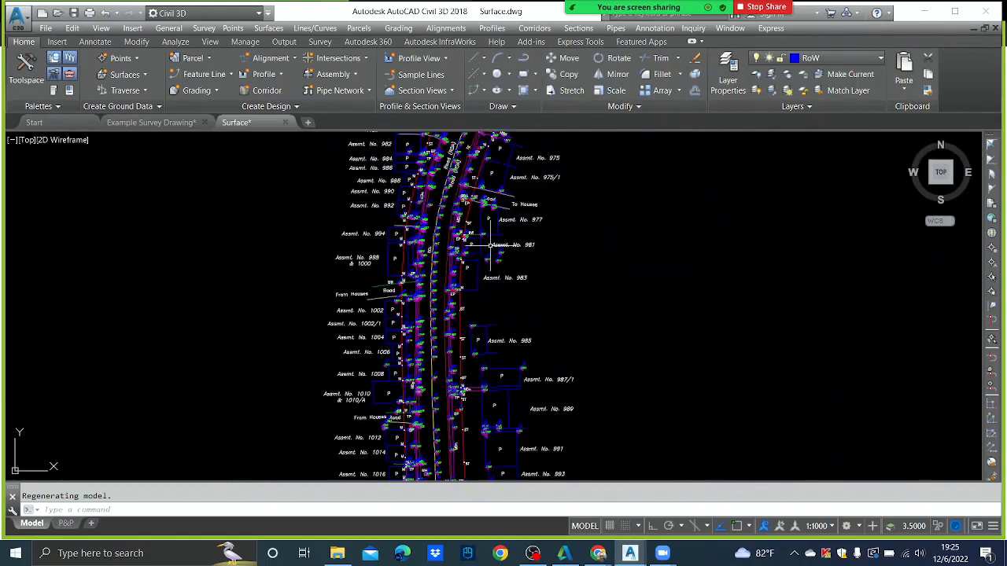
scroll(504, 288, "down", 4)
scroll(513, 288, "up", 2)
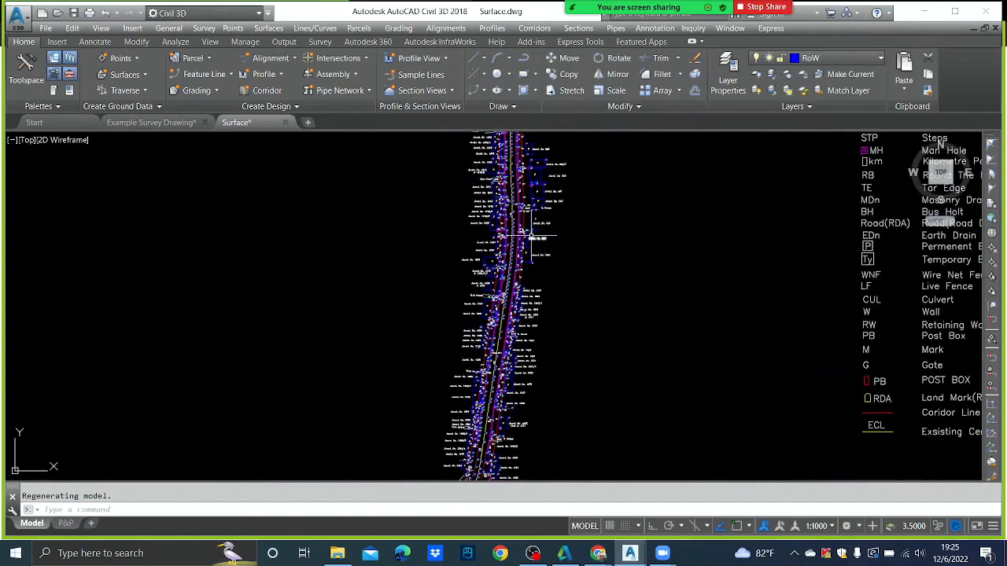
middle_click_drag(535, 236, 535, 203)
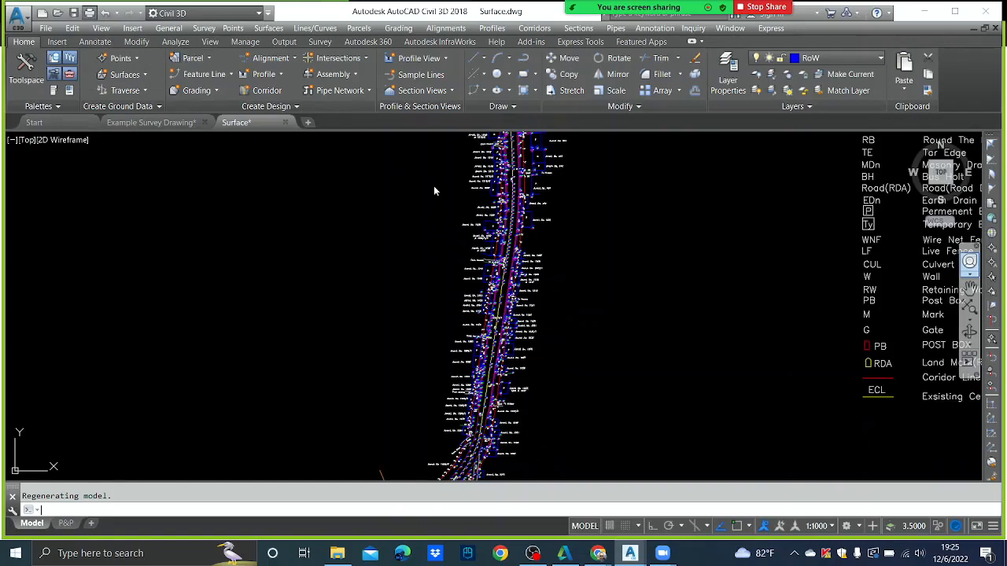
key("ctrl+s")
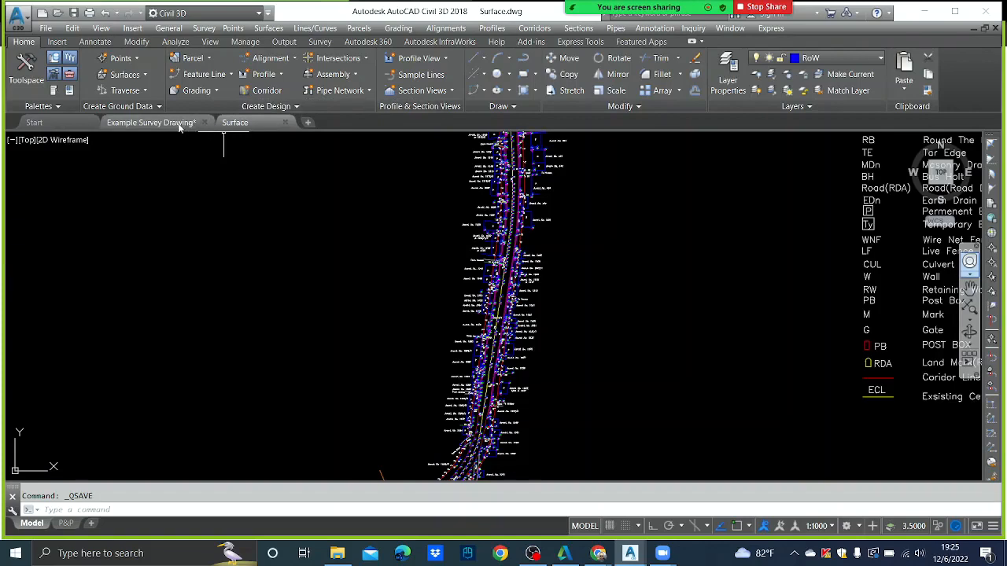
- Close the Example Survey Drawing without saving and zoom to the road near CUL 2/1
left_click(204, 124)
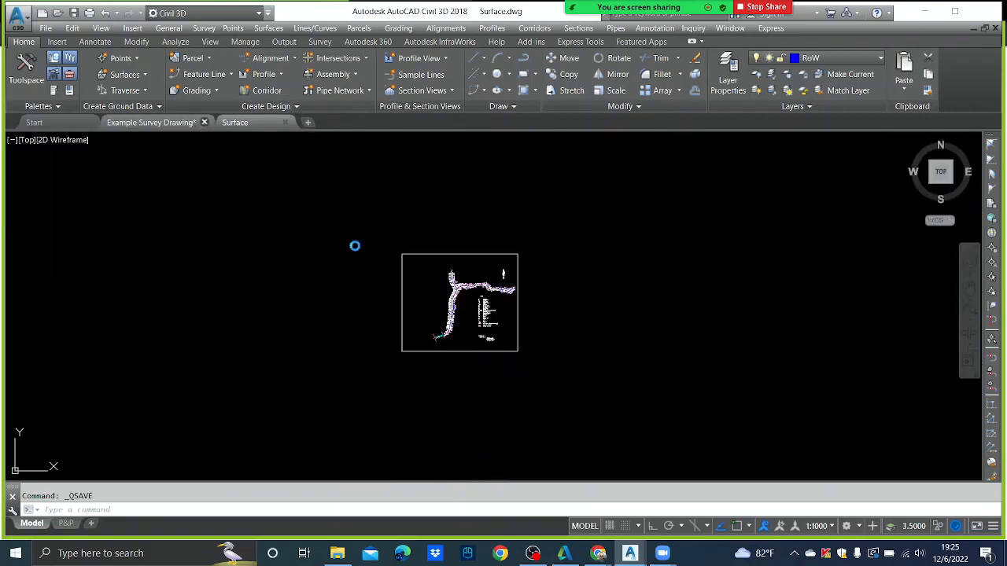
left_click(549, 308)
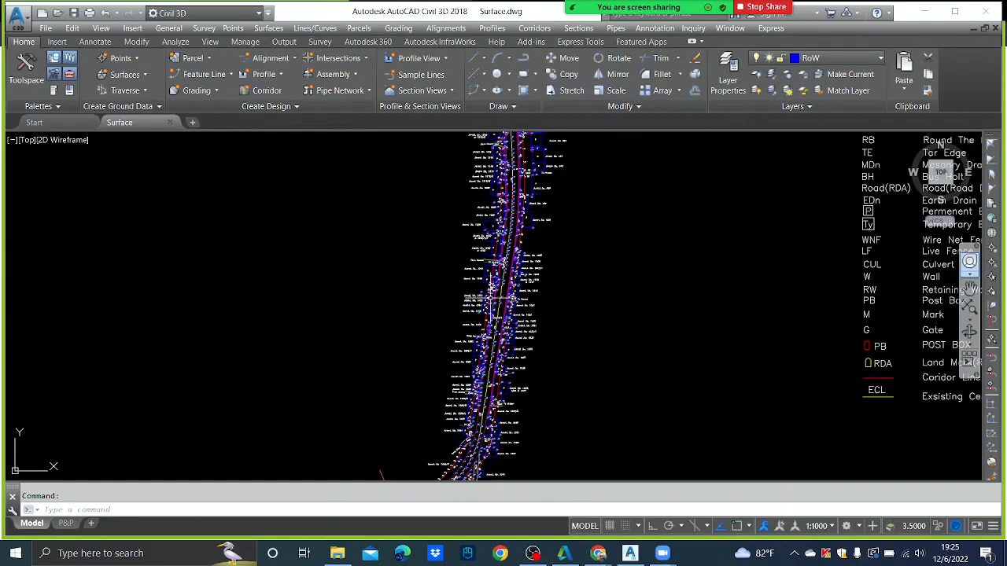
scroll(542, 304, "up", 5)
middle_click_drag(494, 324, 535, 212)
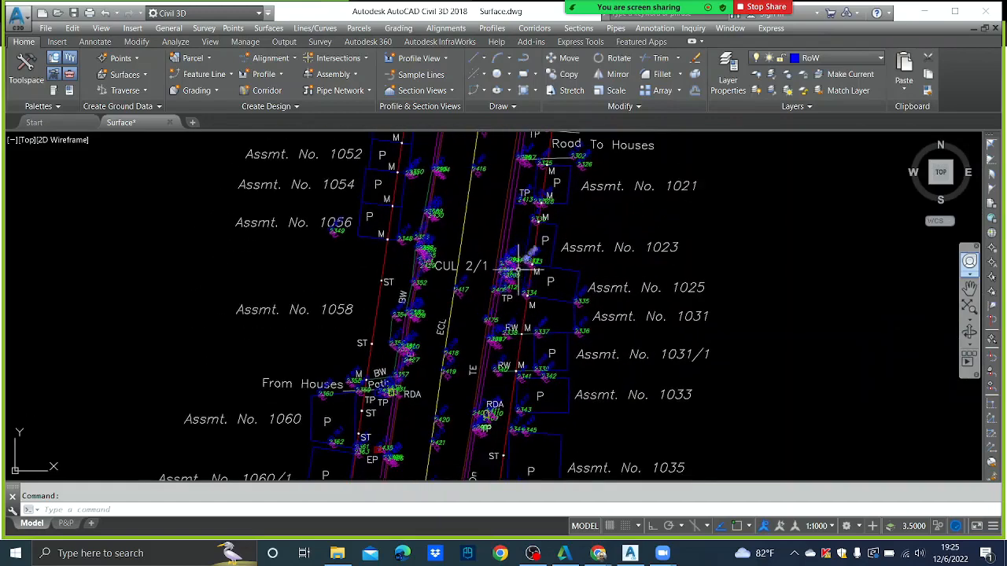
scroll(507, 272, "up", 8)
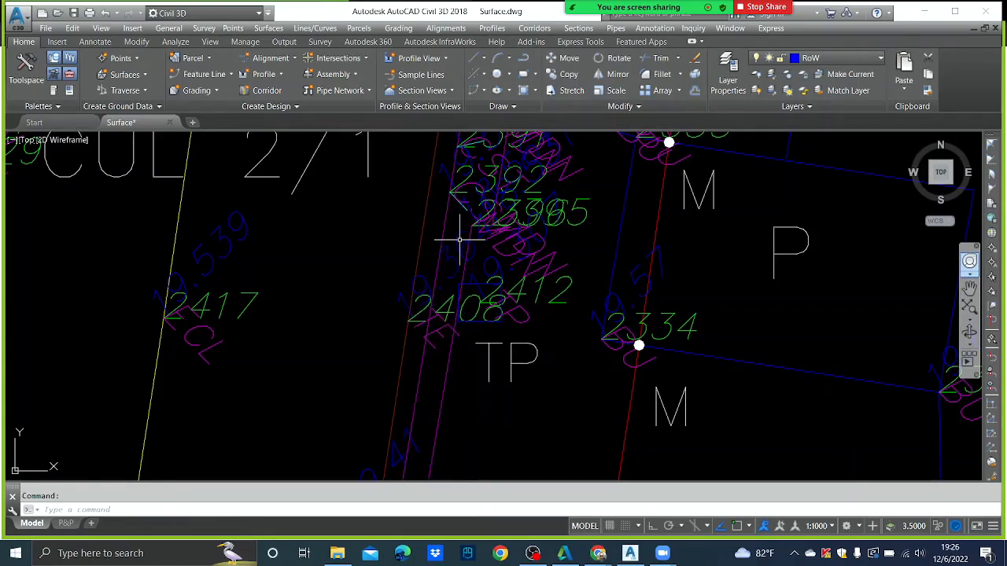
scroll(459, 240, "down", 4)
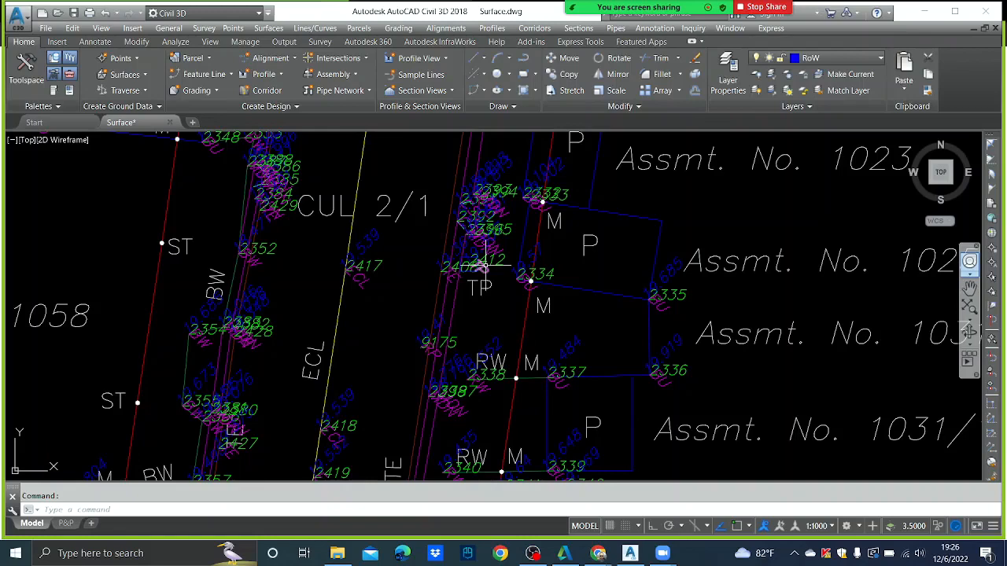
scroll(385, 235, "up", 2)
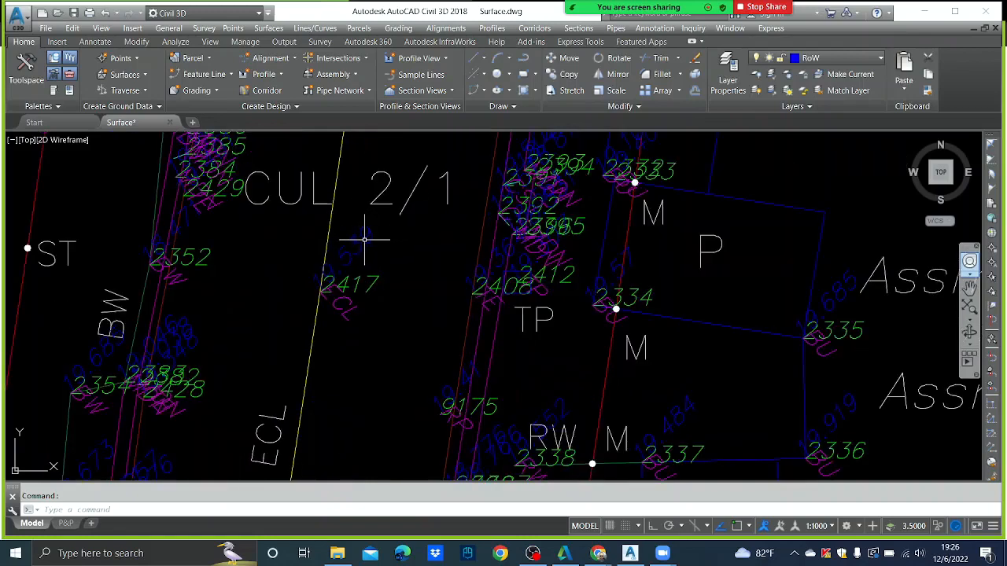
- Turn off the TEXT-HG spot-level layer and the TEXT-PN point-number layer
left_click(368, 228)
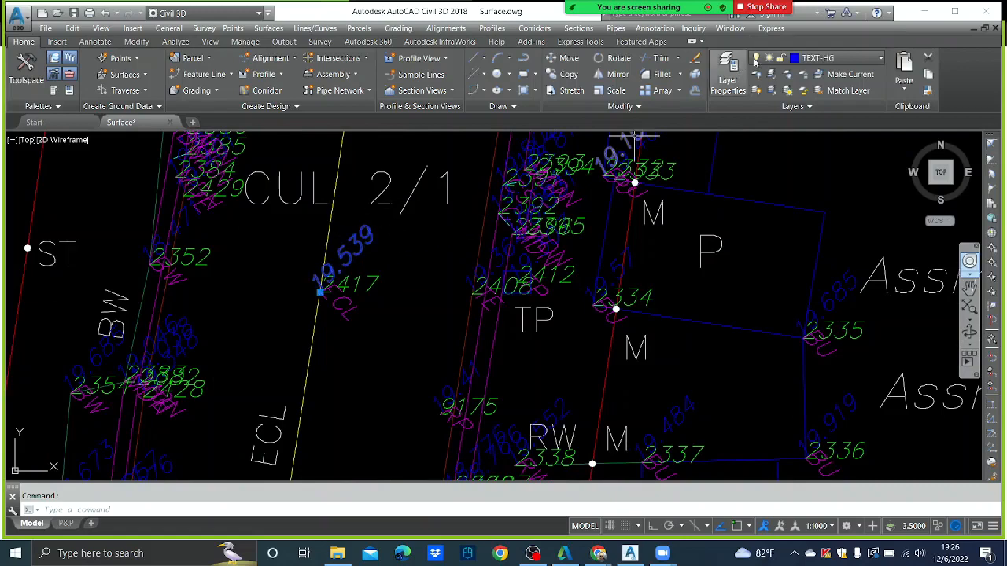
left_click(880, 60)
left_click(757, 341)
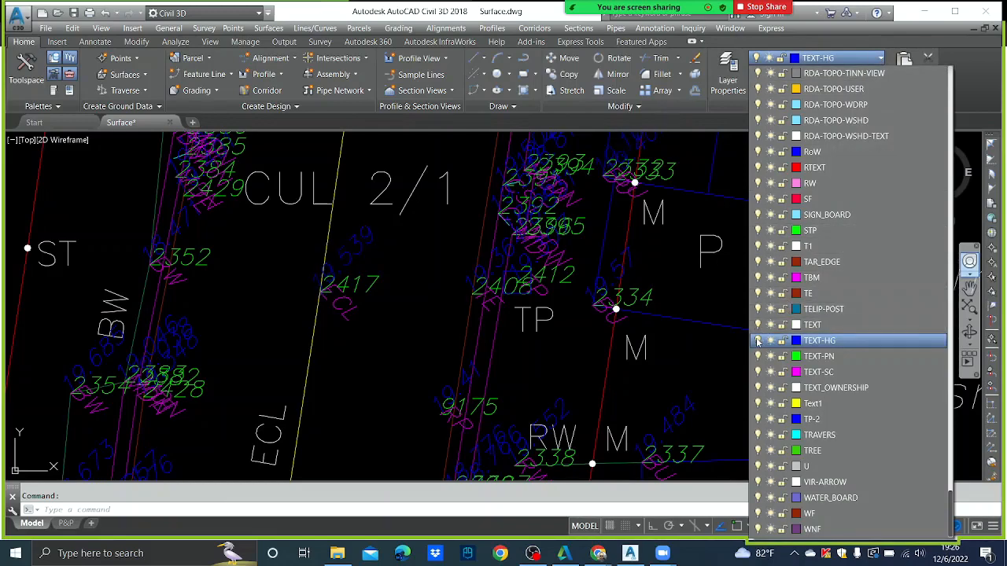
left_click(370, 281)
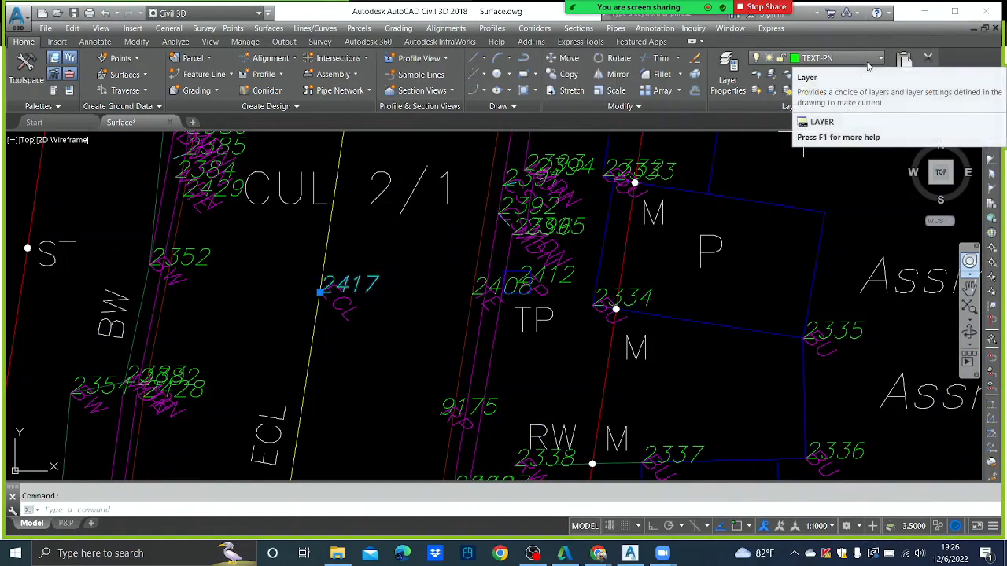
left_click(870, 62)
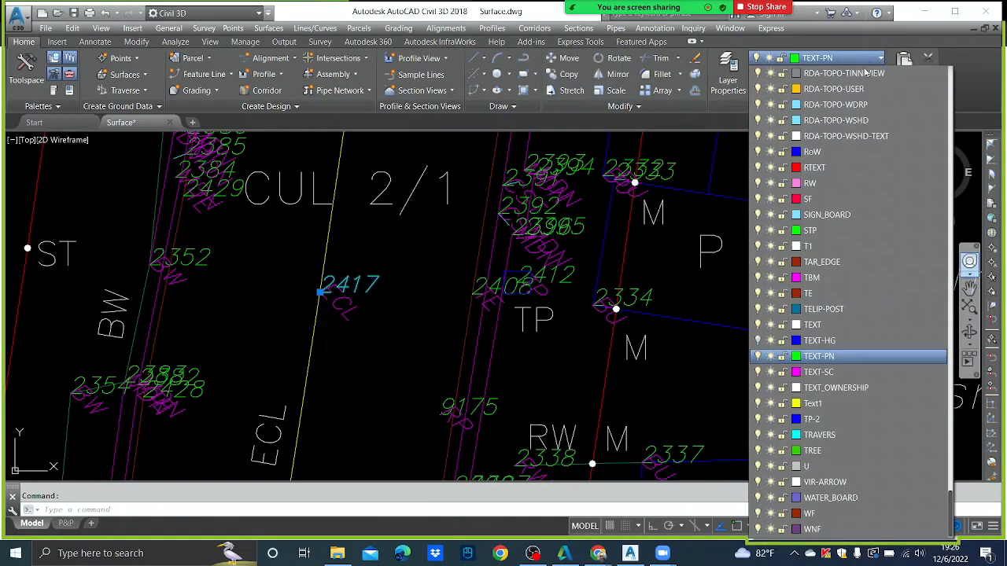
left_click(770, 357)
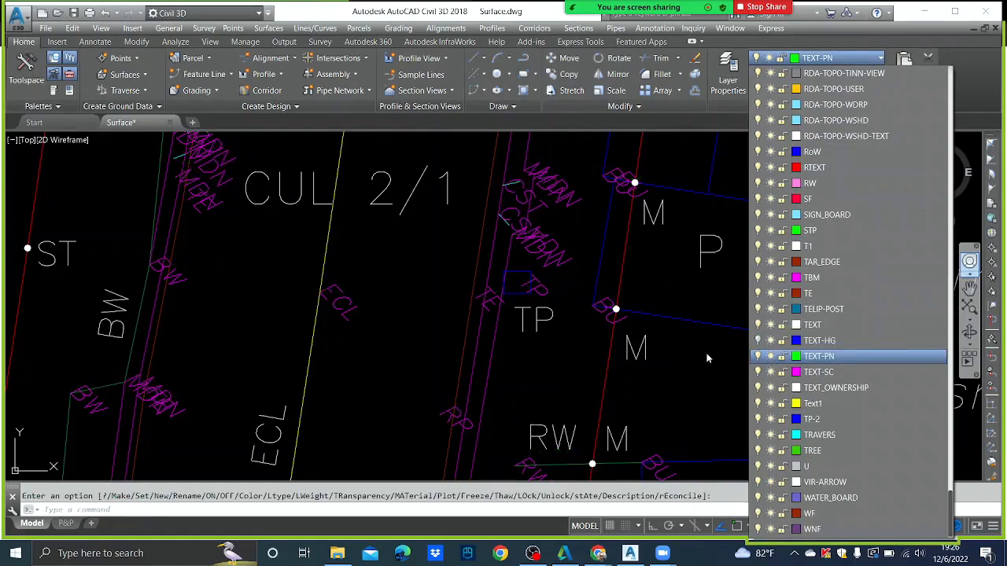
left_click(422, 346)
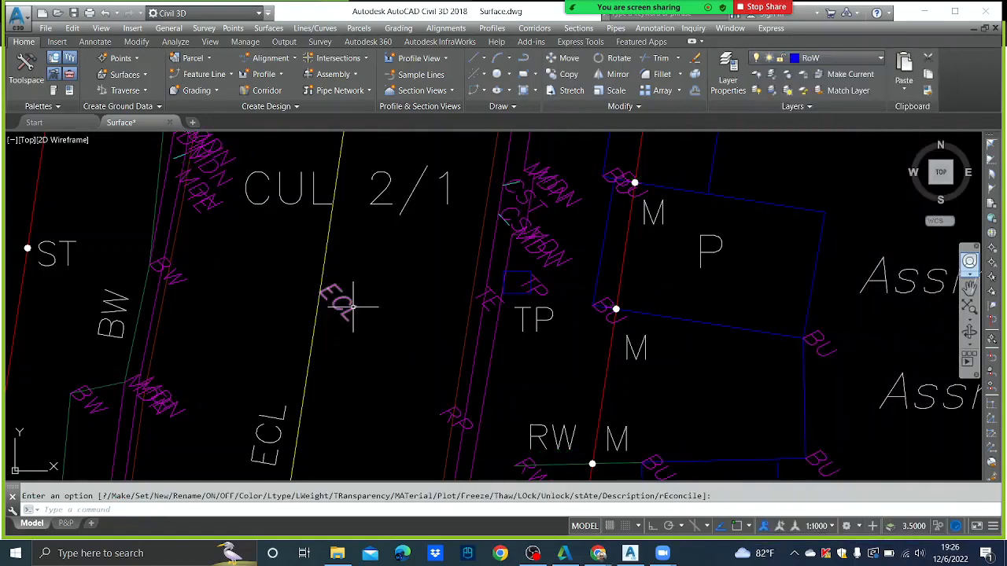
- Turn off the TEXT-SC code-label layer, identified from the ECL label, and review the road
left_click(354, 307)
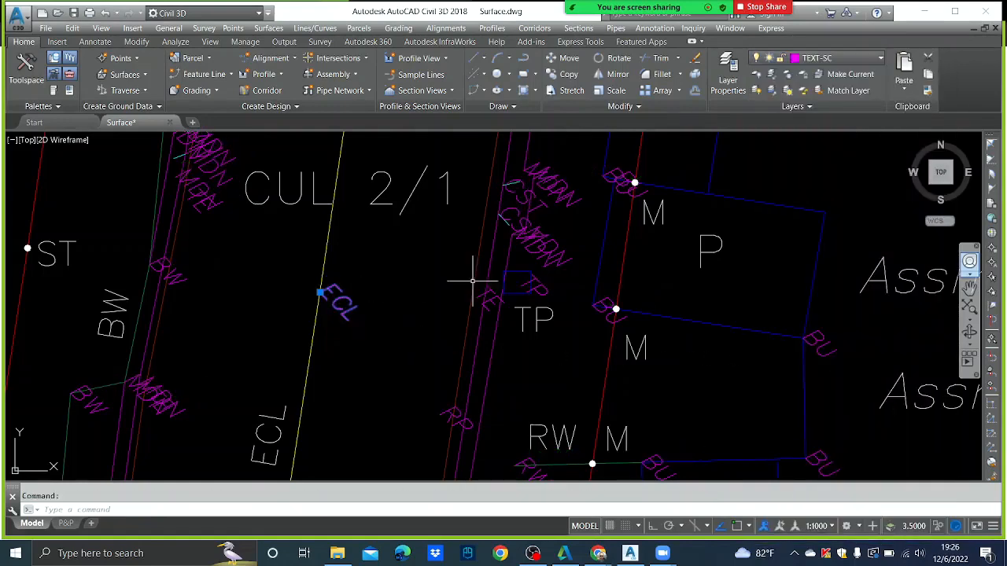
left_click(864, 61)
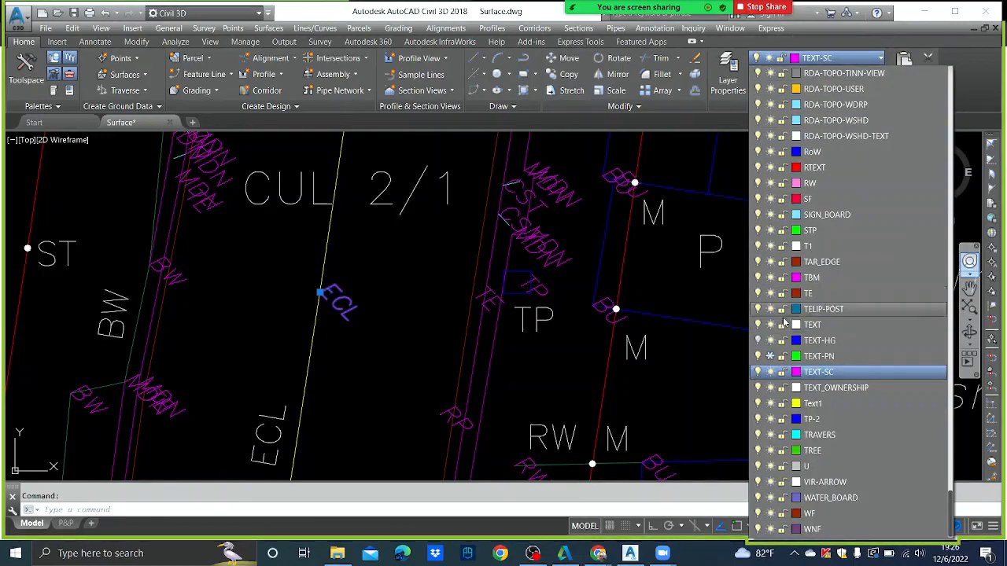
left_click(759, 372)
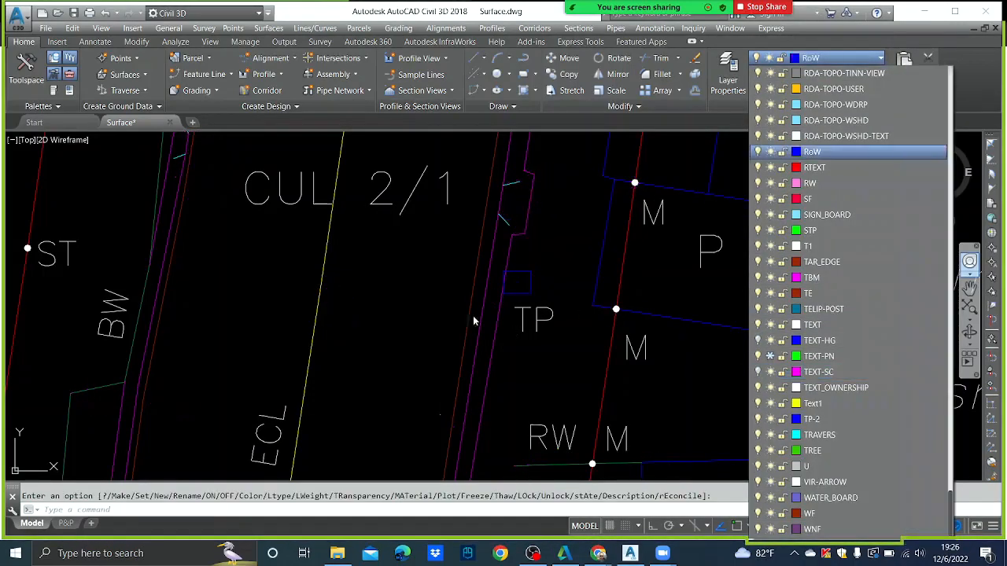
scroll(452, 295, "down", 1)
scroll(506, 311, "down", 10)
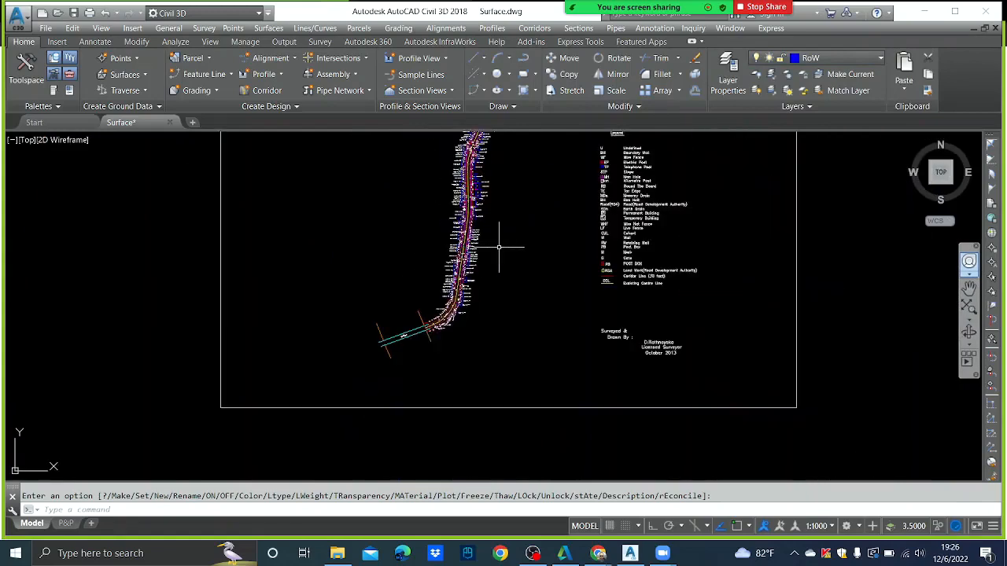
scroll(495, 252, "up", 6)
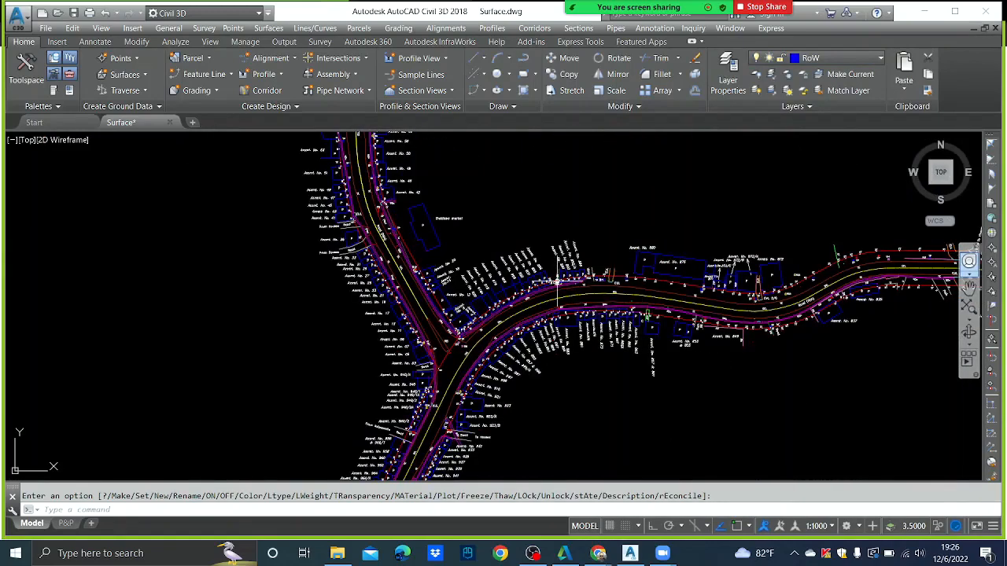
scroll(551, 283, "down", 5)
scroll(541, 324, "up", 5)
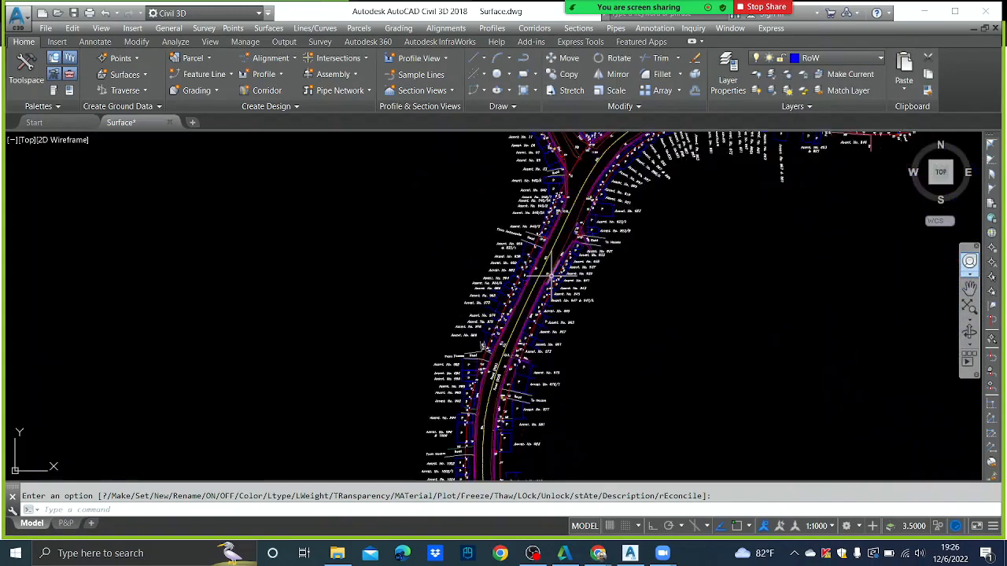
mouse_move(551, 275)
scroll(554, 233, "up", 5)
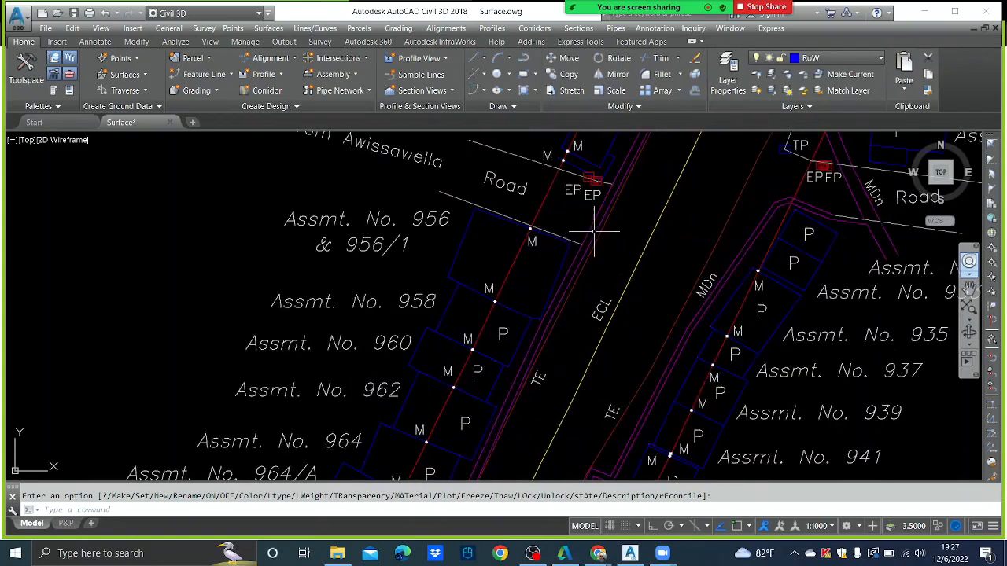
scroll(596, 229, "down", 5)
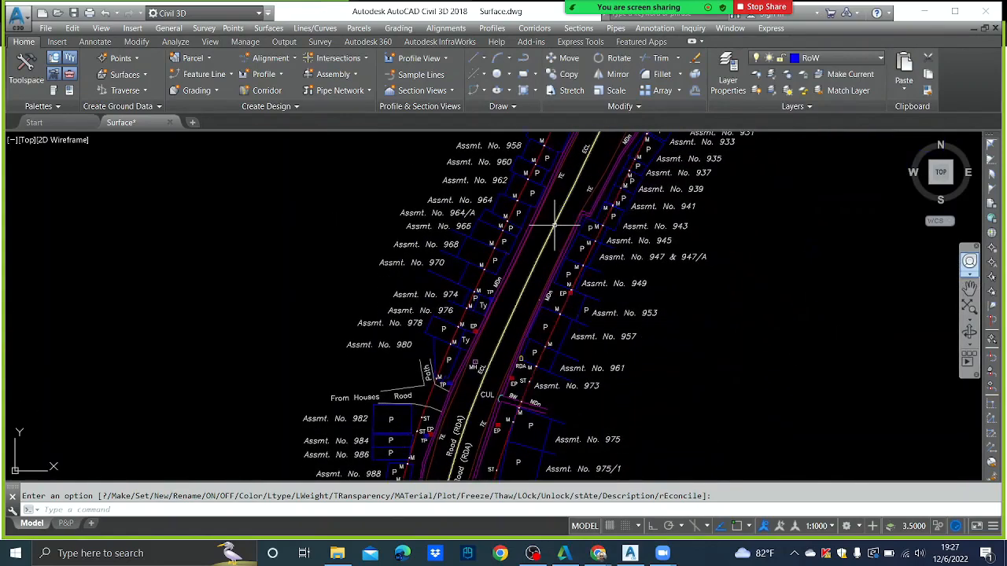
- Cancel the pending layer prompt and centre the ECL centre line along the road
key("Escape")
scroll(576, 266, "down", 10)
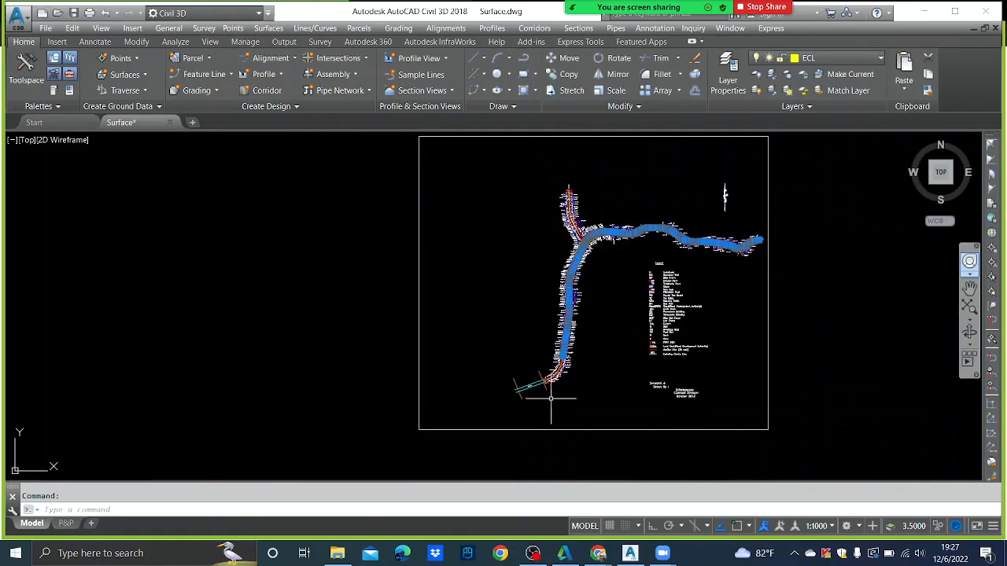
scroll(555, 369, "up", 8)
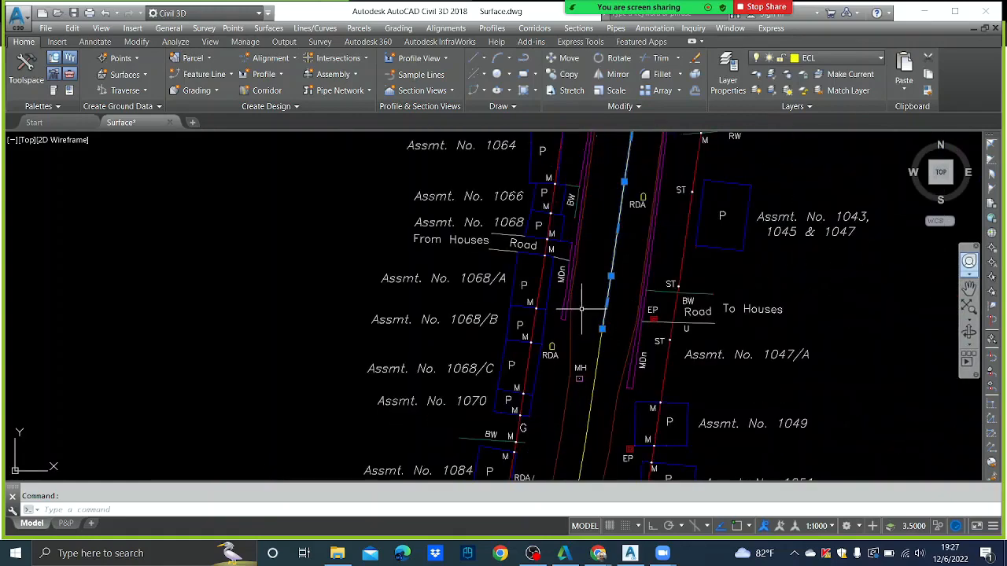
scroll(593, 290, "down", 3)
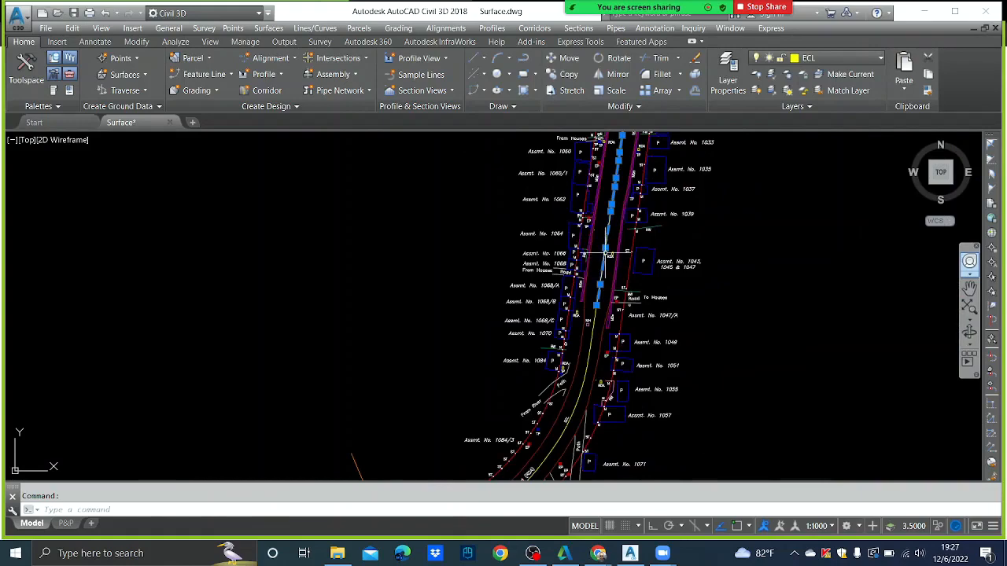
scroll(609, 269, "up", 3)
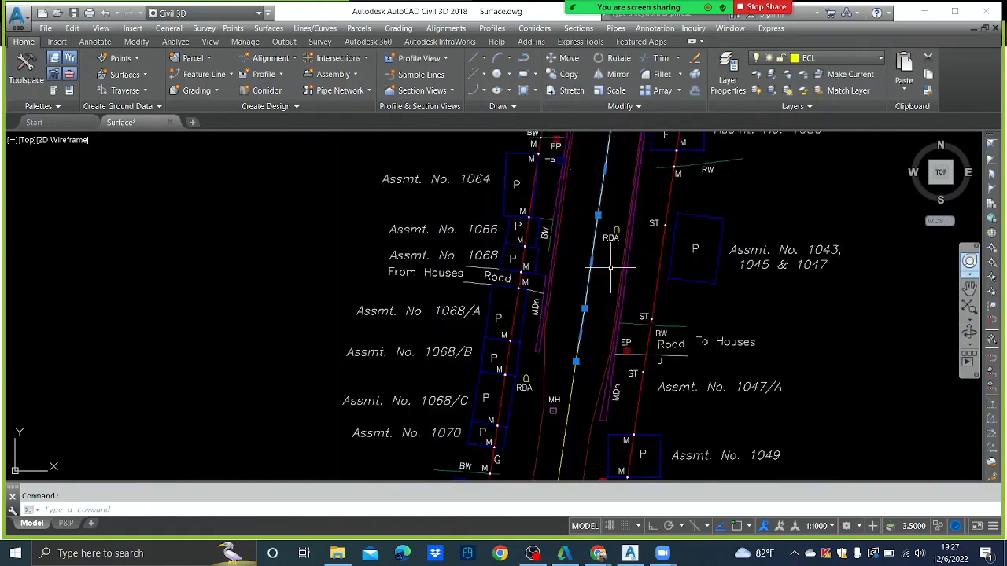
middle_click_drag(611, 269, 511, 261)
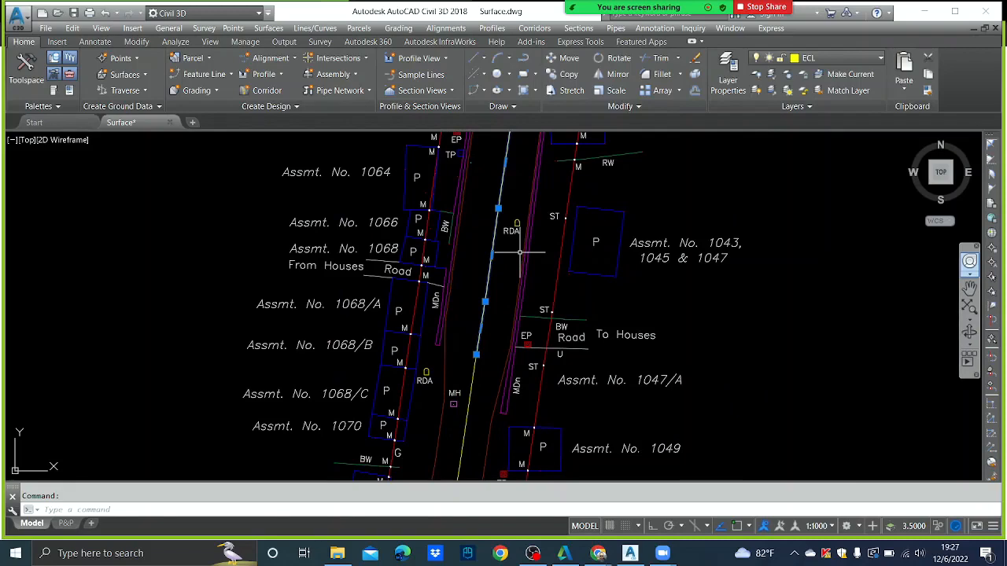
scroll(518, 253, "down", 4)
scroll(490, 315, "up", 2)
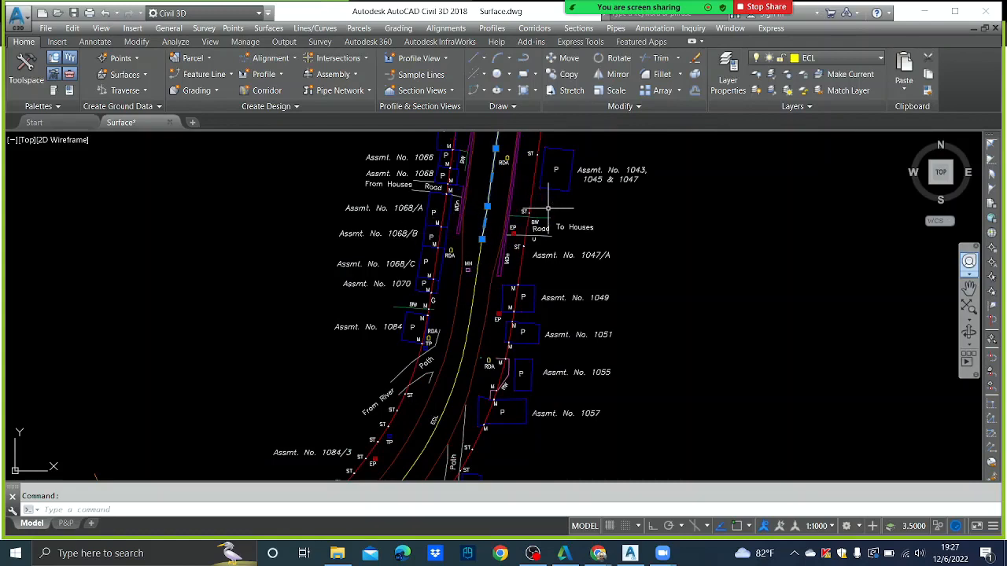
- Select all objects similar to the ECL centre line and check them along the road
right_click(320, 190)
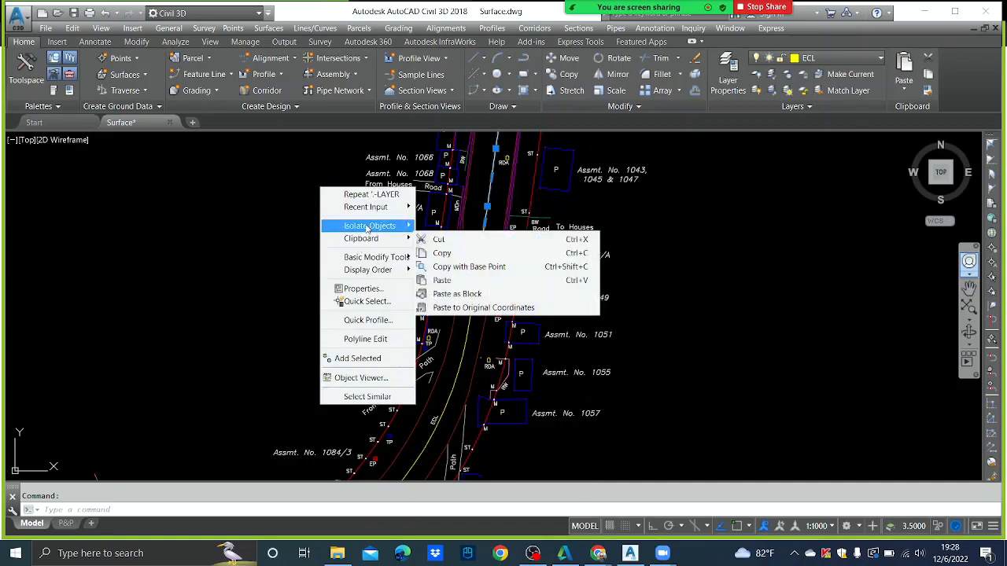
mouse_move(368, 228)
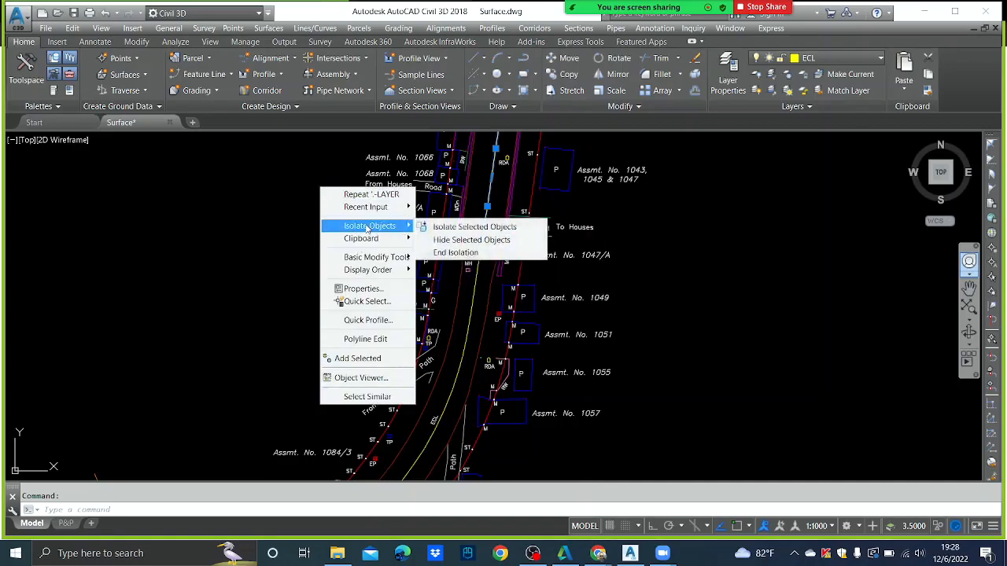
left_click(367, 396)
scroll(503, 225, "down", 6)
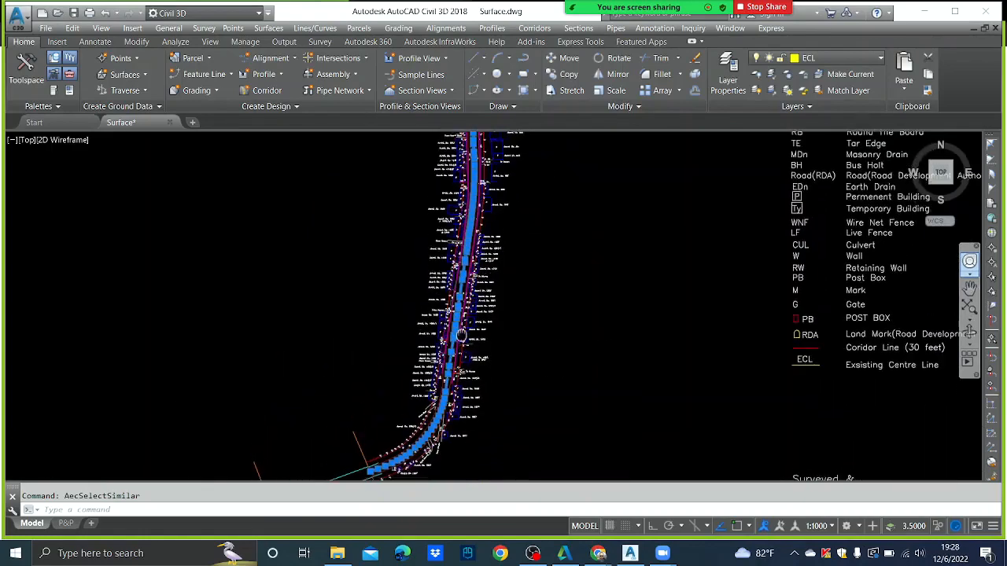
scroll(491, 189, "up", 7)
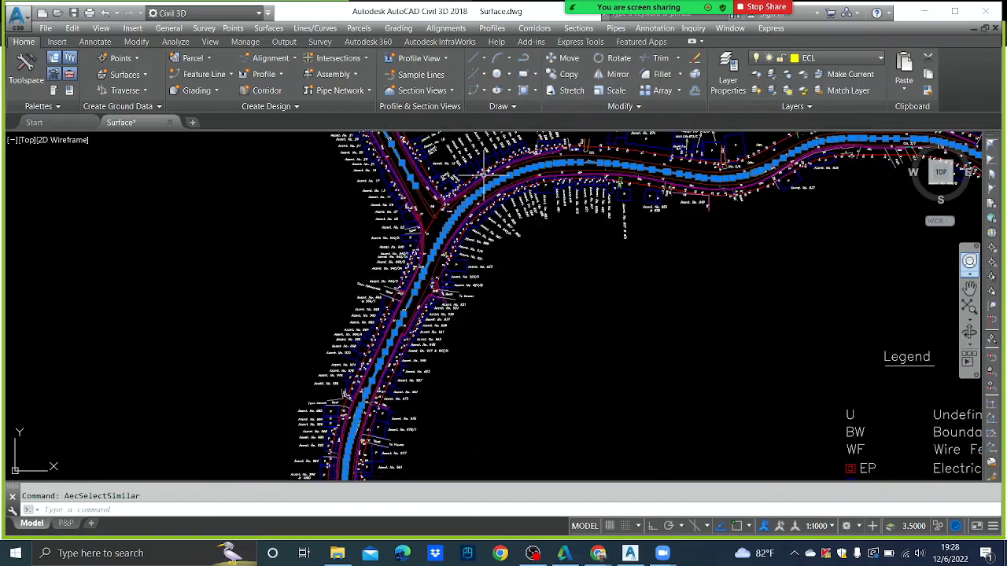
scroll(485, 178, "down", 5)
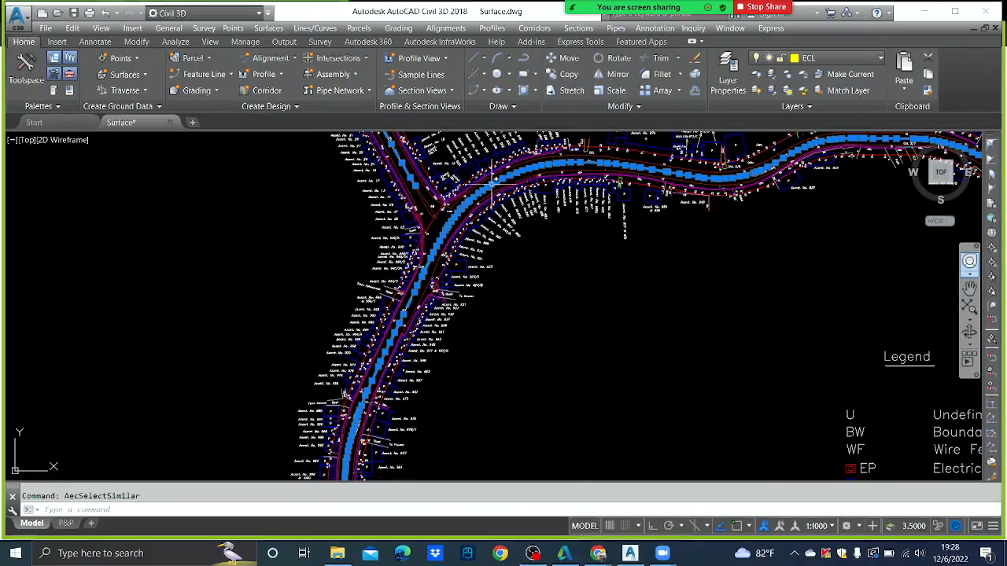
scroll(404, 404, "up", 6)
scroll(441, 355, "up", 2)
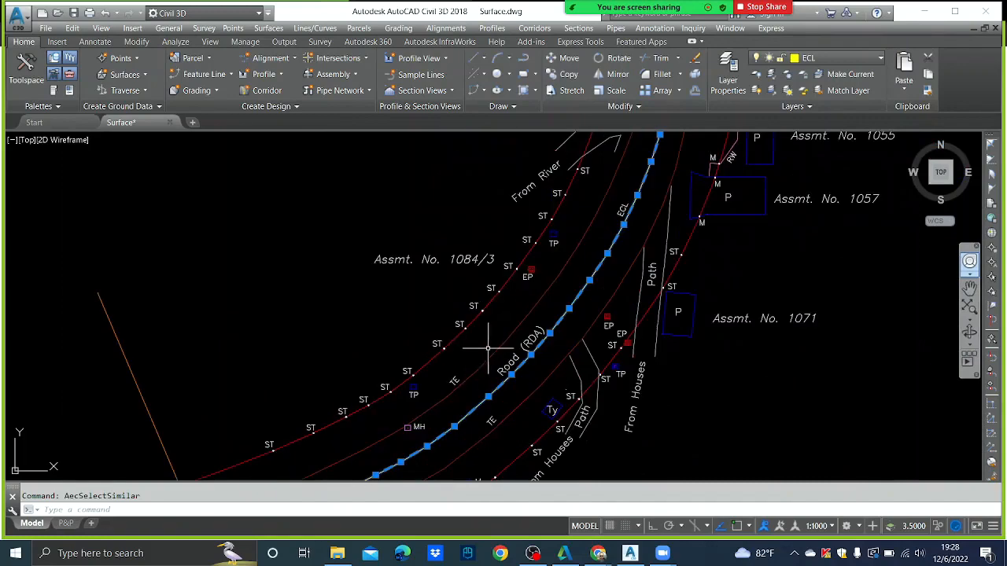
- Add the red right-of-way edge, run Select Similar on it, and pan along the road
left_click(499, 348)
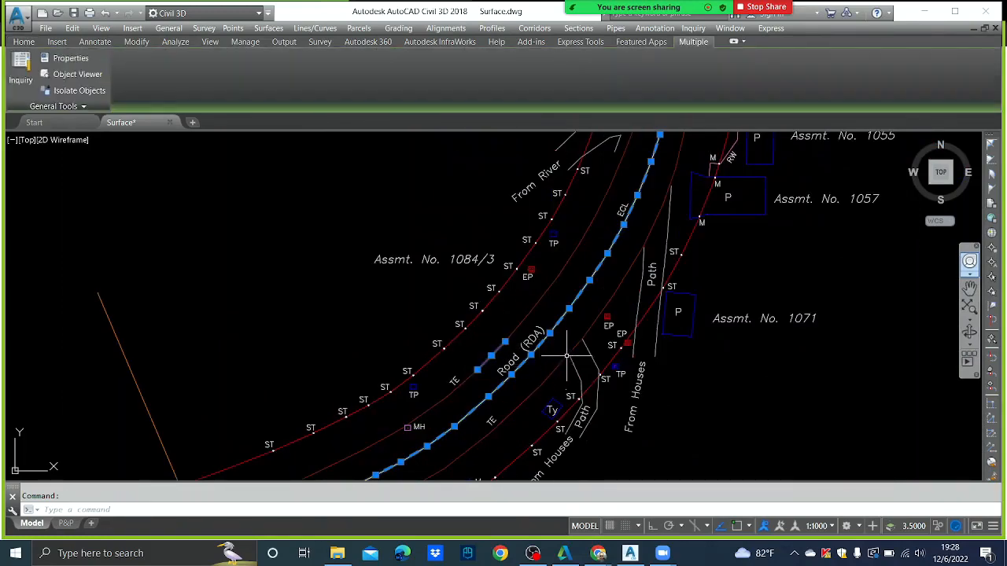
mouse_move(510, 300)
middle_mouse_down()
mouse_move(487, 264)
mouse_move(459, 262)
middle_mouse_up()
left_click(459, 262)
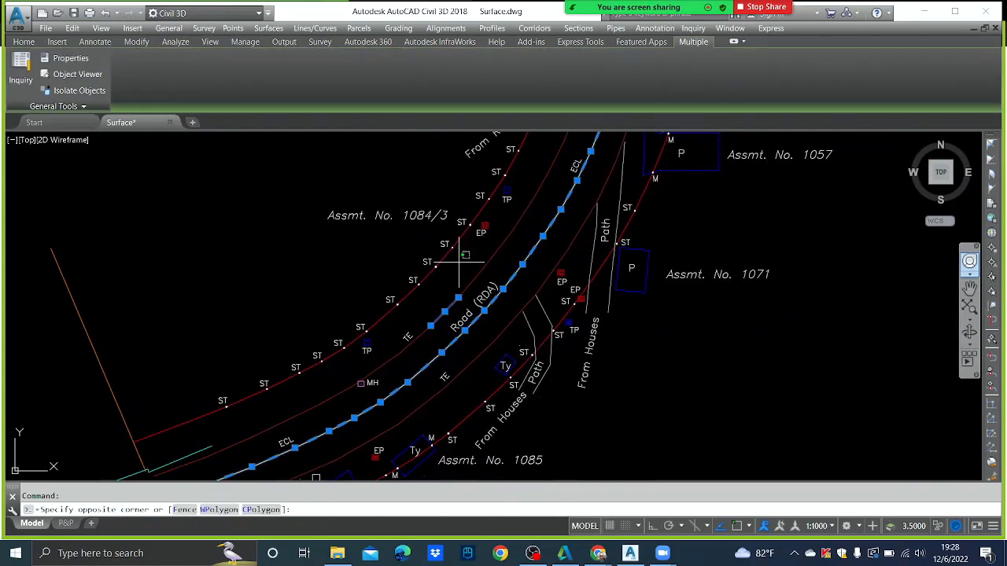
left_click(463, 266)
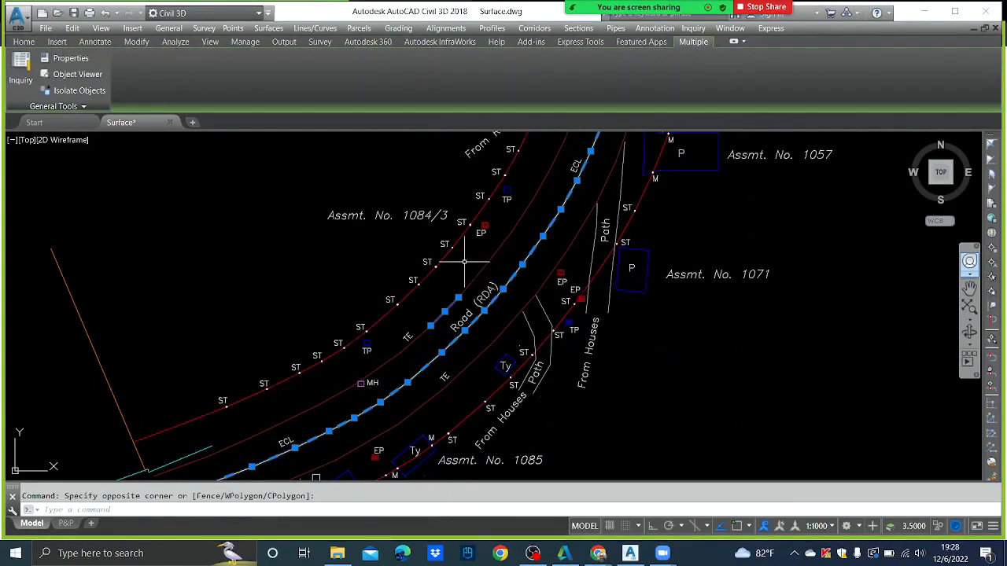
right_click(464, 265)
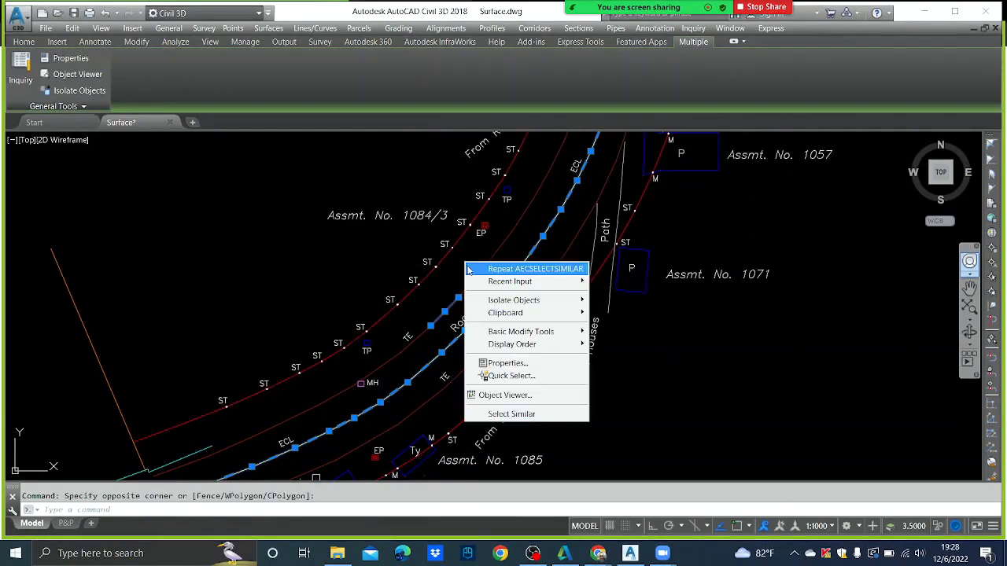
left_click(512, 411)
scroll(523, 245, "down", 4)
scroll(523, 245, "up", 6)
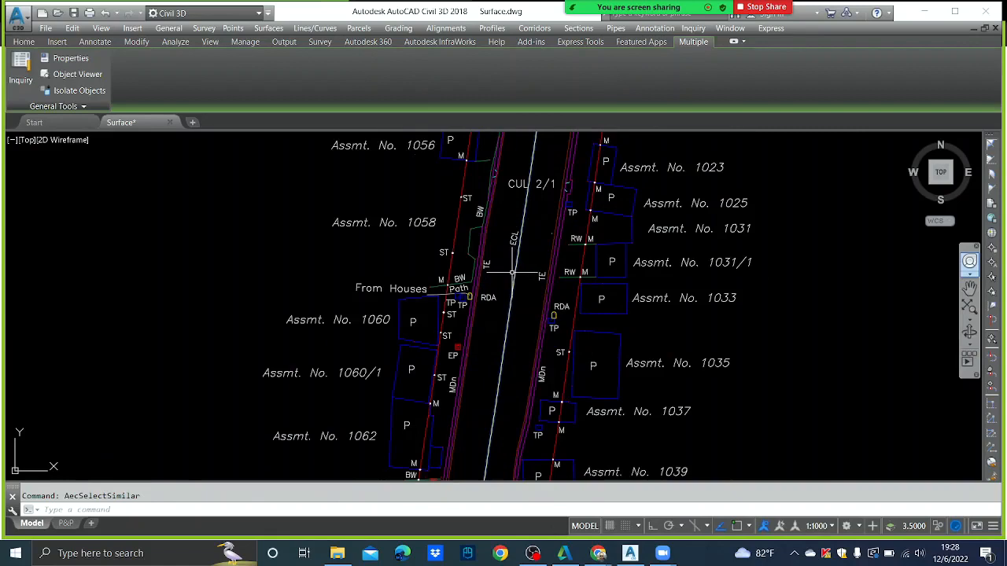
scroll(513, 269, "down", 3)
middle_click_drag(503, 332, 533, 221)
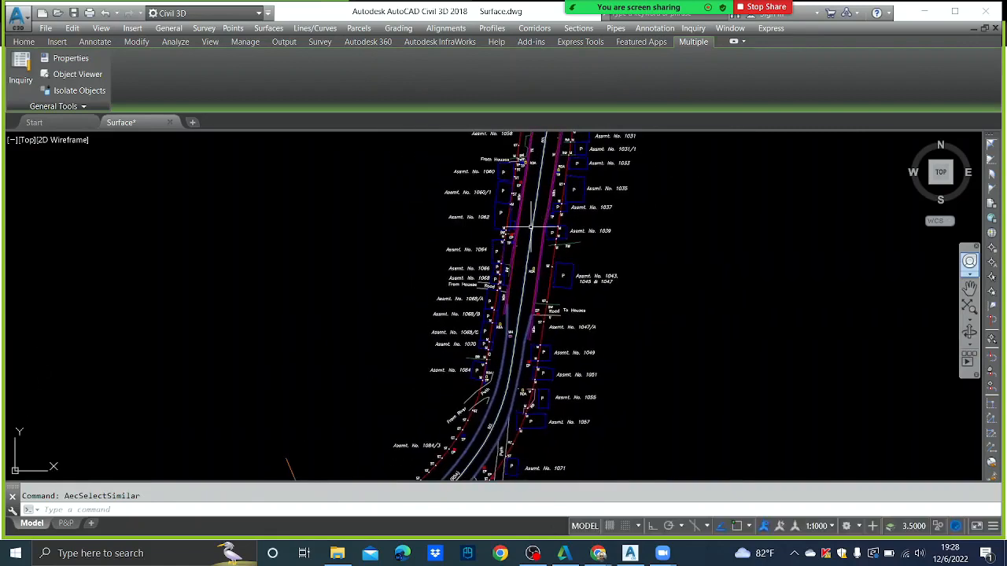
scroll(526, 290, "up", 4)
middle_click_drag(564, 337, 567, 279)
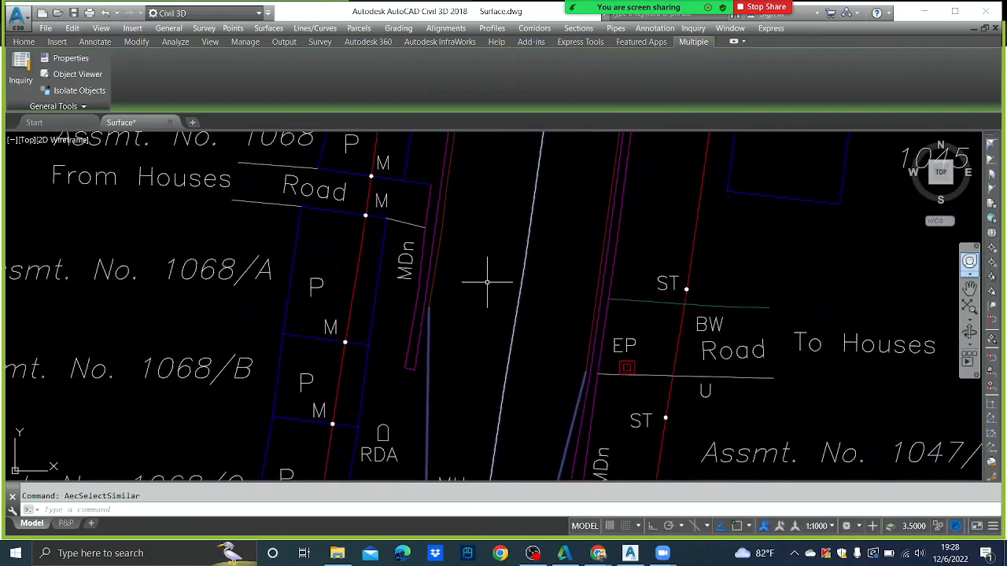
scroll(472, 281, "up", 2)
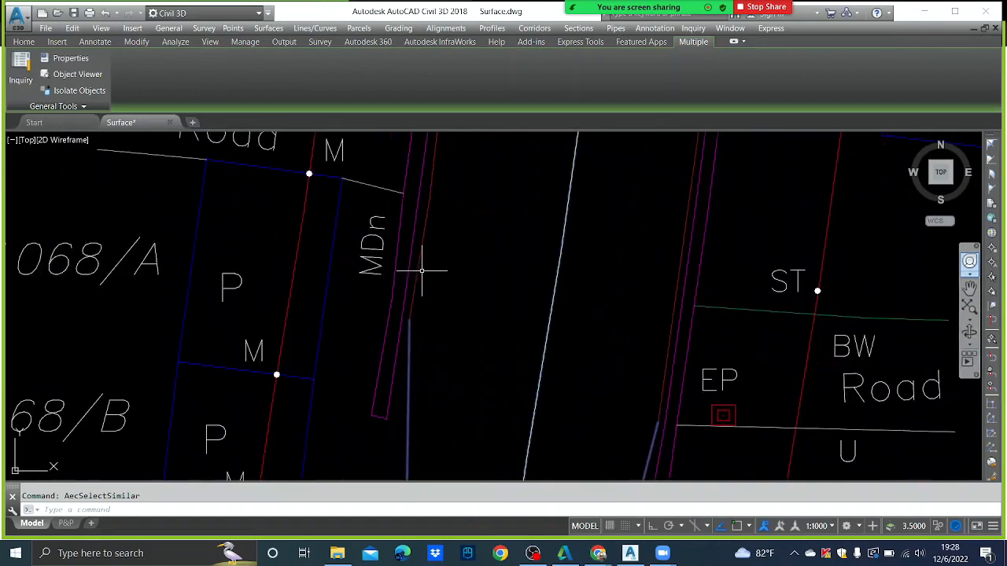
- Run Select Similar again and review the selected road lines near CUL 2/7 and the Legend
right_click(462, 264)
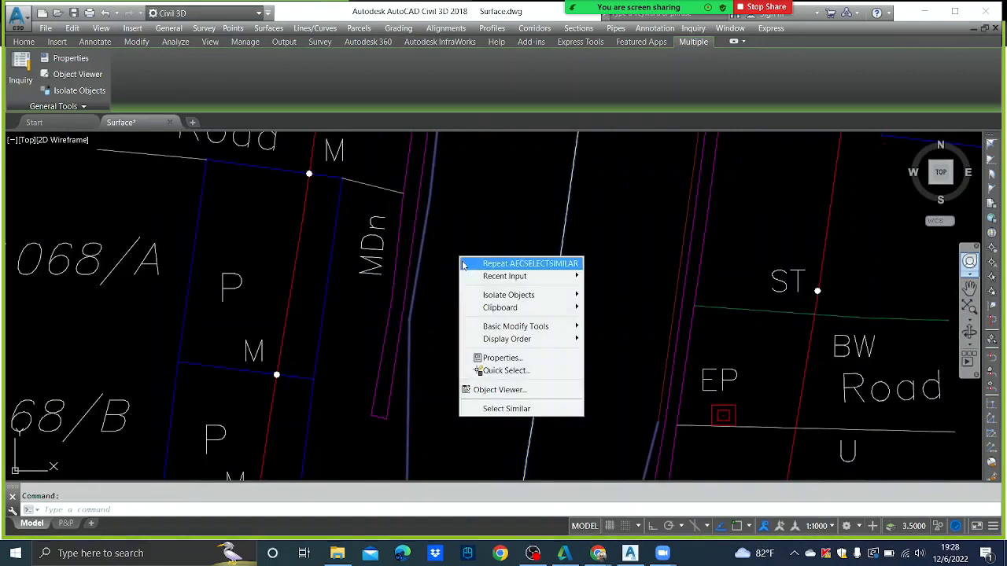
left_click(519, 409)
scroll(520, 309, "down", 4)
scroll(533, 283, "down", 8)
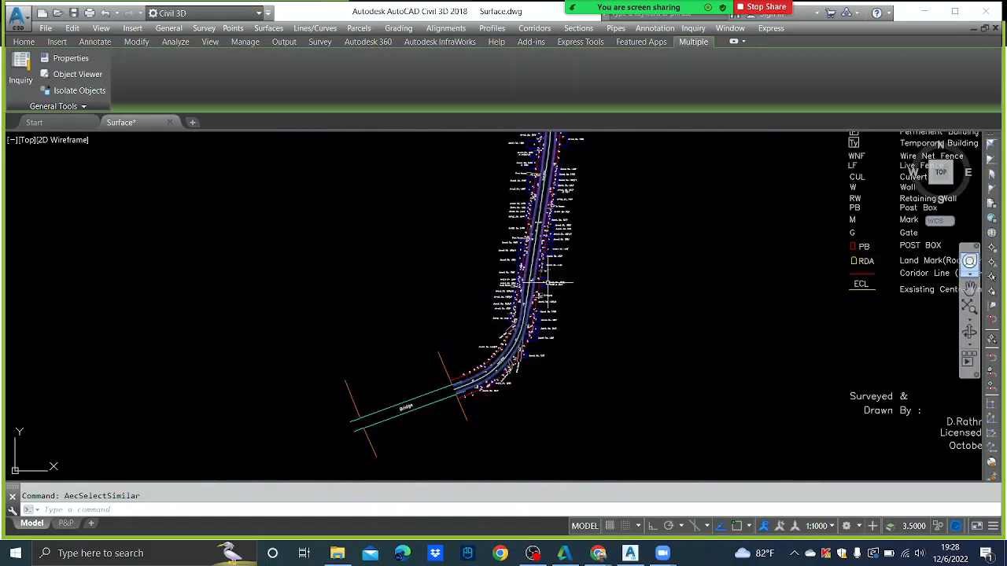
scroll(583, 357, "up", 12)
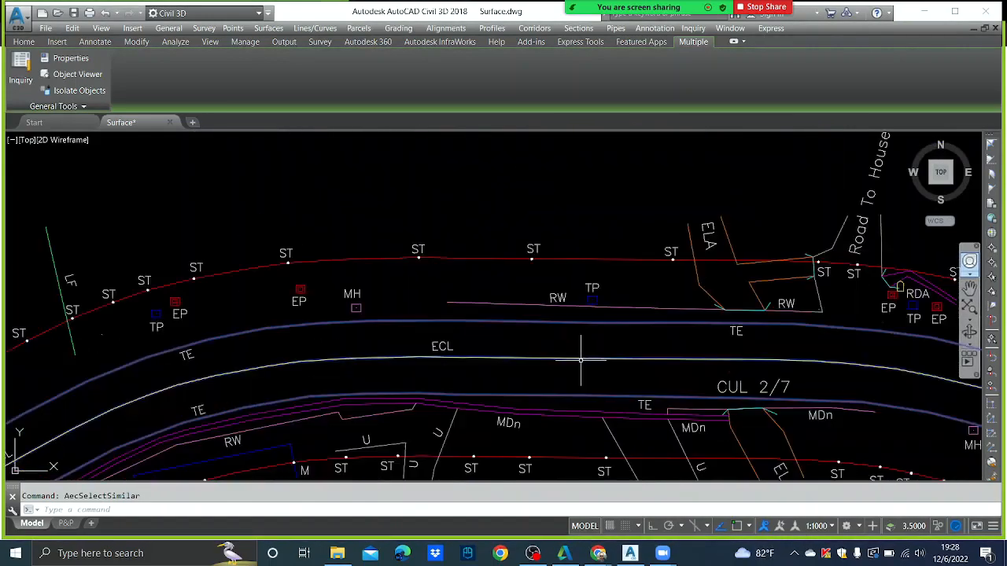
middle_click_drag(479, 319, 227, 209)
scroll(607, 296, "down", 8)
scroll(703, 314, "up", 6)
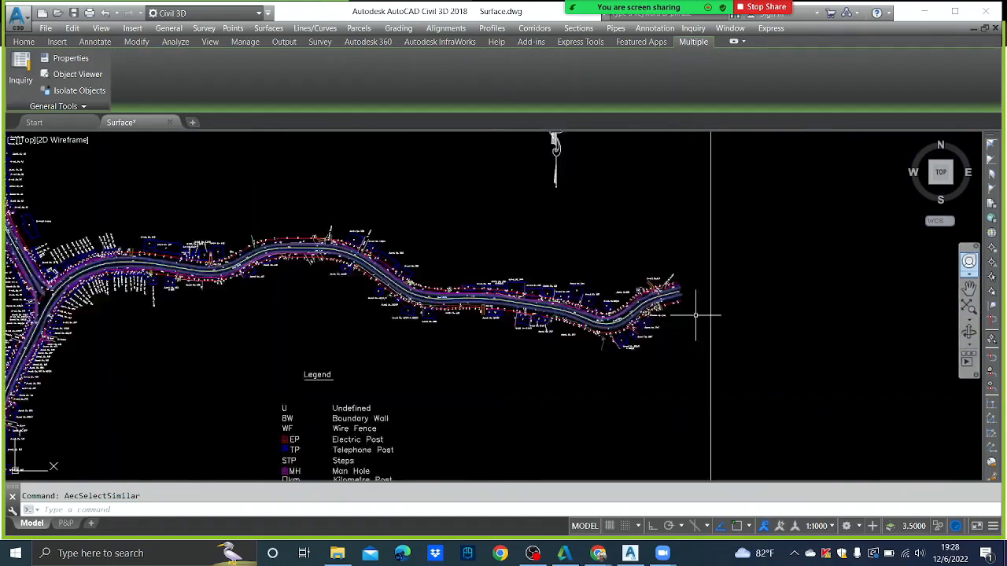
scroll(604, 257, "up", 3)
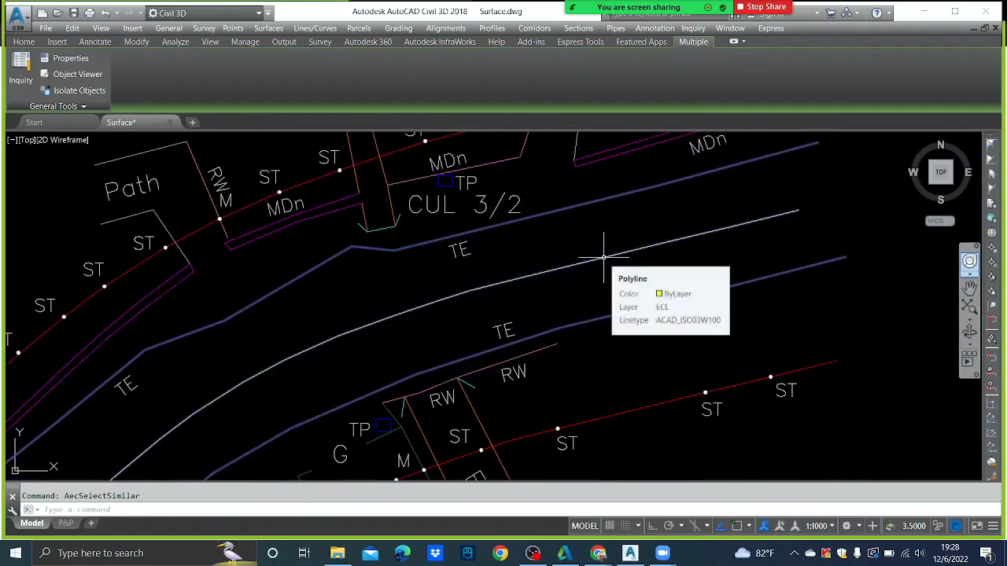
scroll(638, 272, "down", 8)
scroll(642, 276, "down", 7)
middle_click_drag(399, 351, 490, 268)
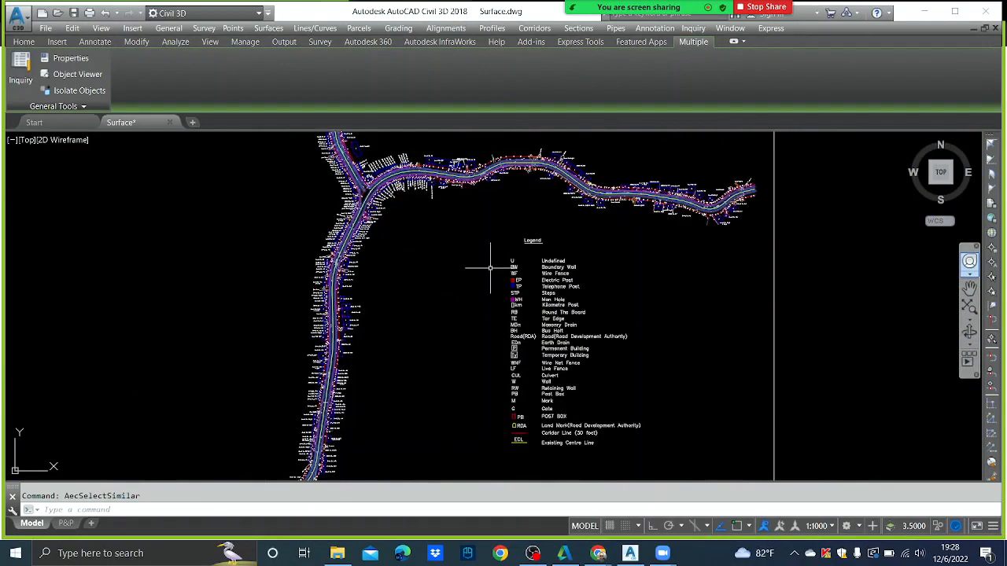
scroll(352, 196, "up", 4)
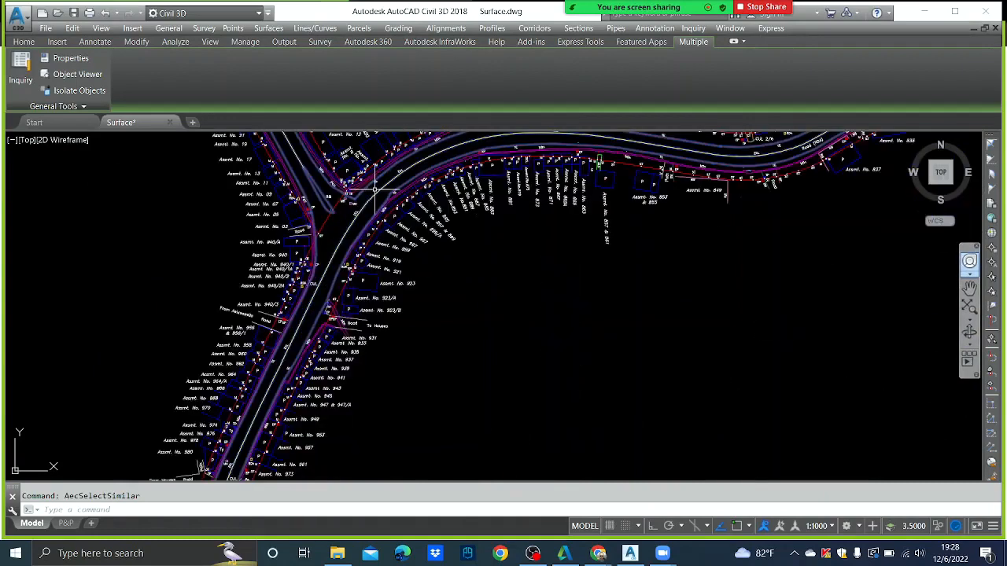
scroll(405, 269, "down", 4)
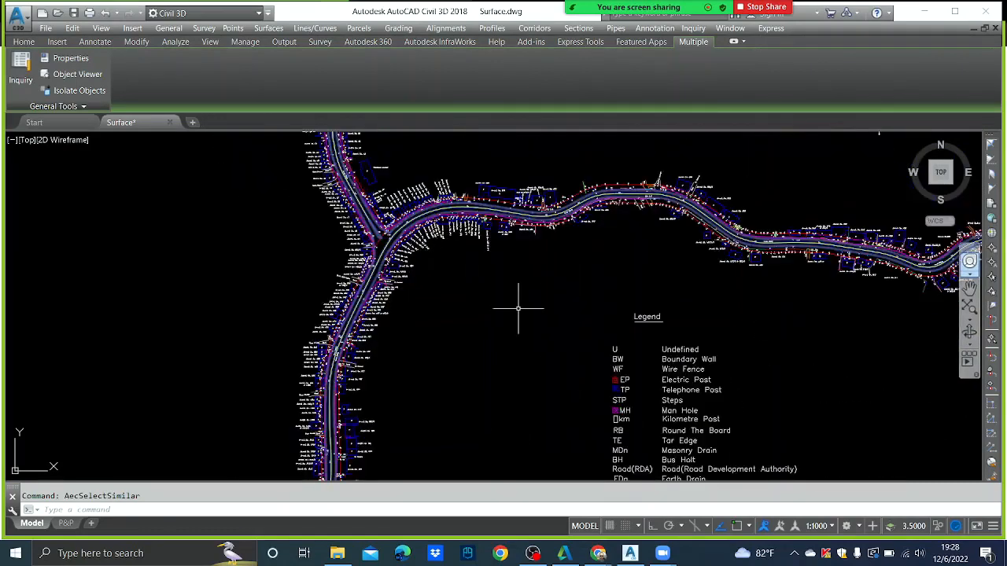
middle_click_drag(520, 325, 490, 212)
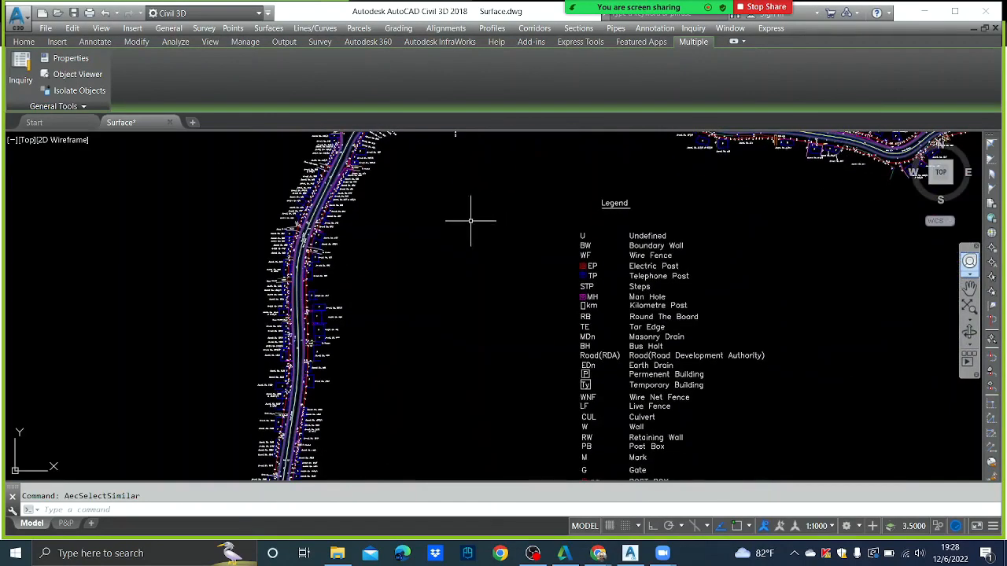
- Isolate the 106 selected road line objects so only the road network shows
right_click(471, 220)
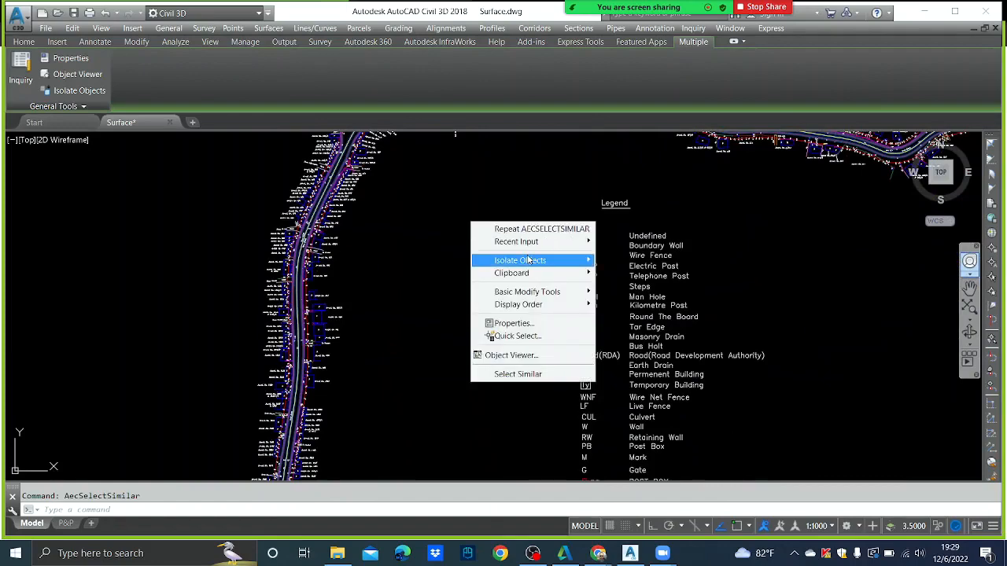
mouse_move(531, 263)
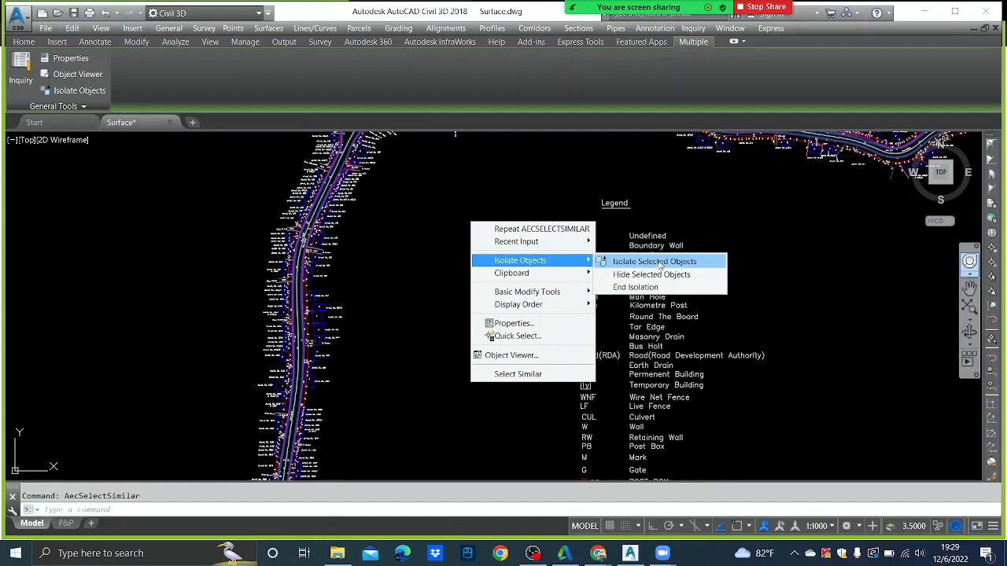
left_click(659, 262)
scroll(558, 191, "down", 5)
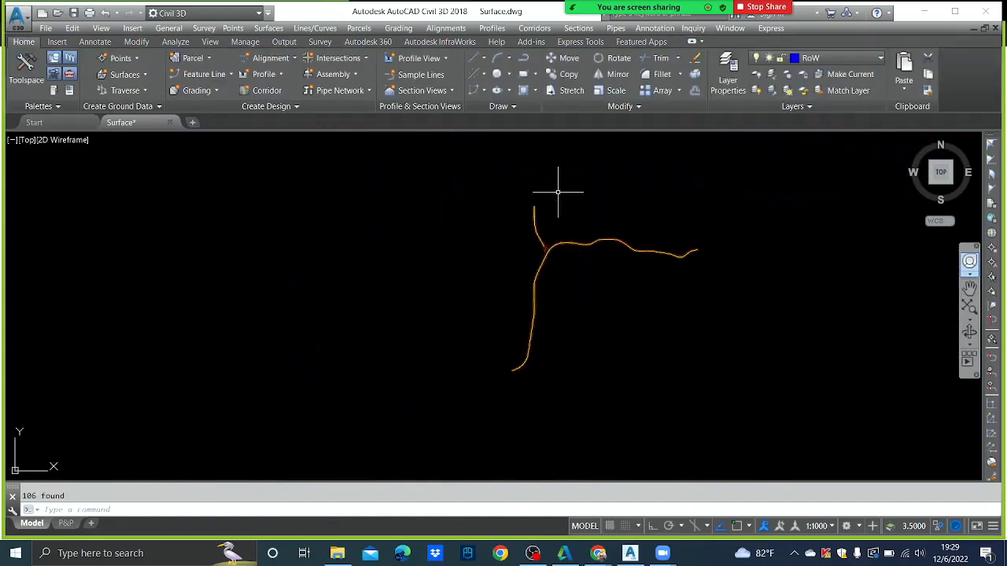
- Zoom out and pan to centre the isolated road junction
scroll(558, 191, "up", 3)
scroll(487, 288, "up", 2)
scroll(530, 173, "up", 2)
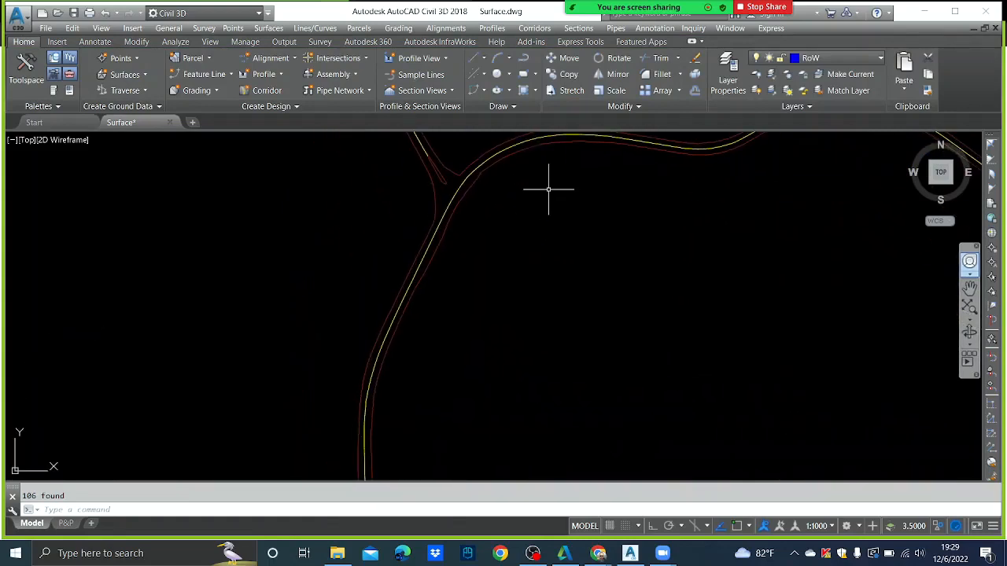
scroll(503, 387, "down", 4)
scroll(495, 397, "up", 4)
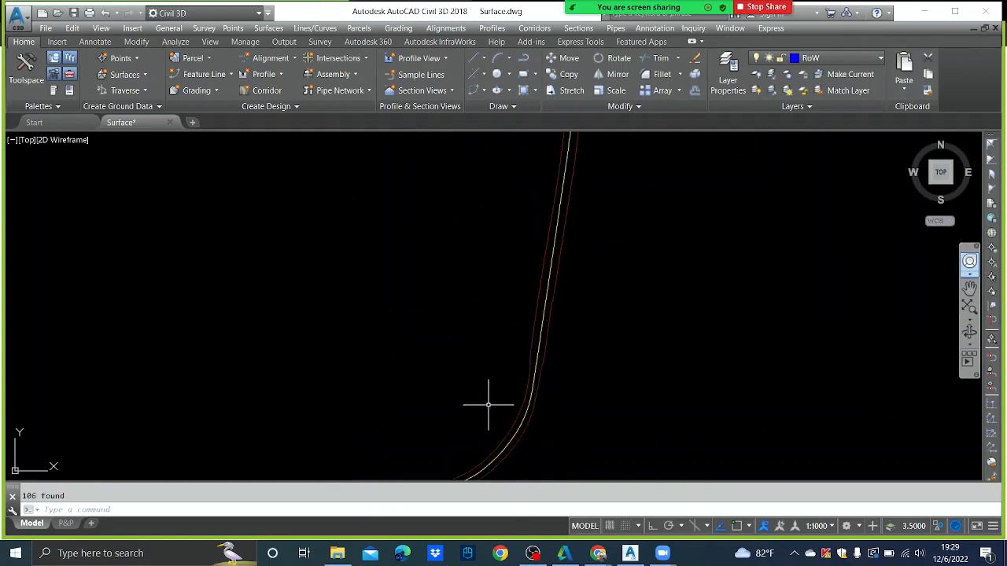
scroll(532, 341, "down", 3)
scroll(538, 269, "up", 2)
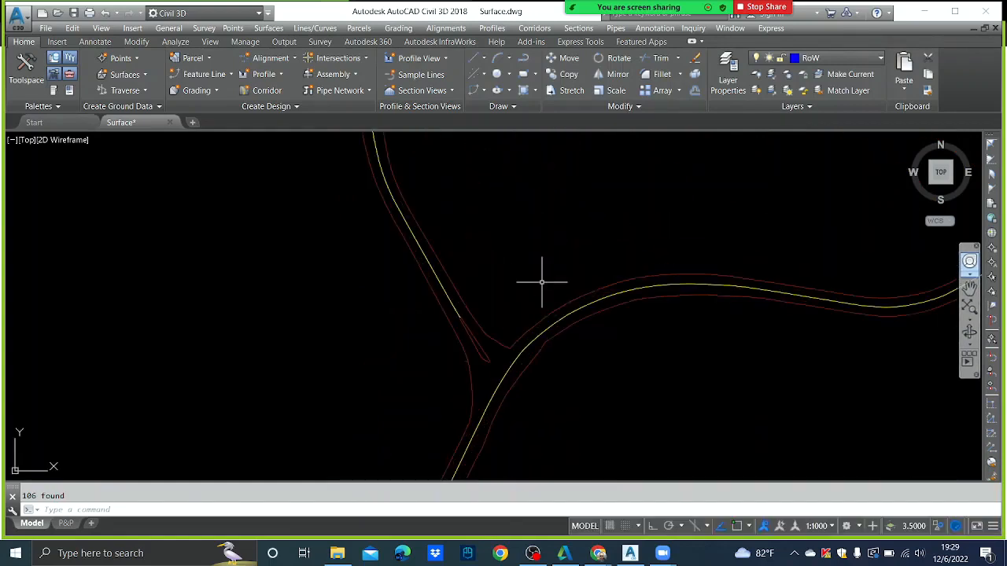
scroll(610, 266, "down", 2)
middle_click_drag(625, 339, 581, 287)
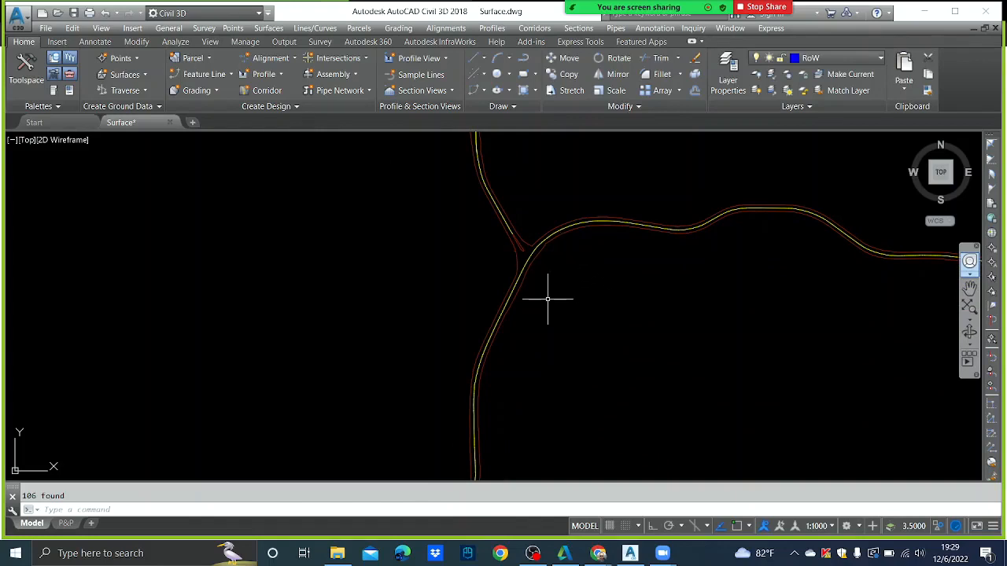
scroll(515, 265, "up", 2)
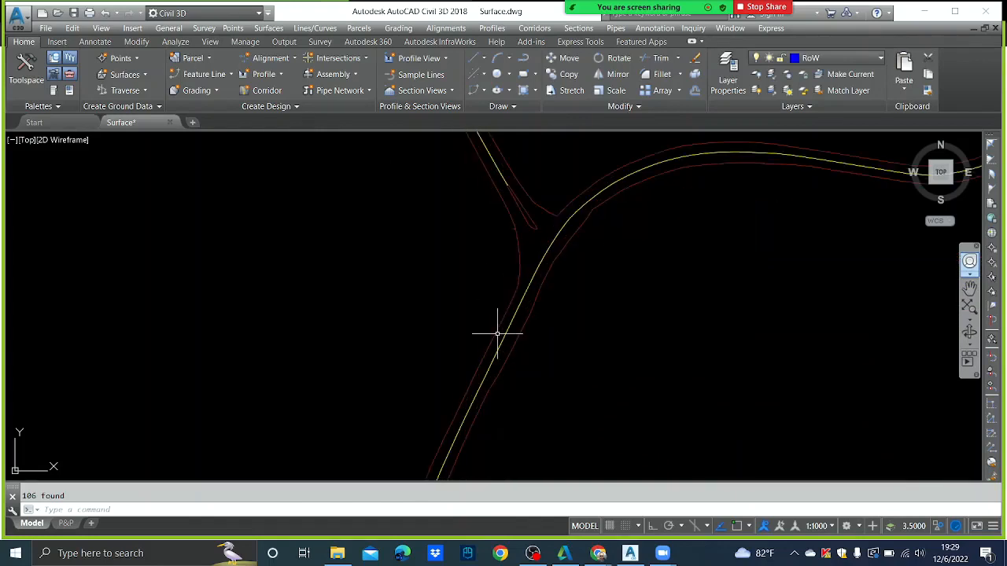
scroll(510, 277, "down", 1)
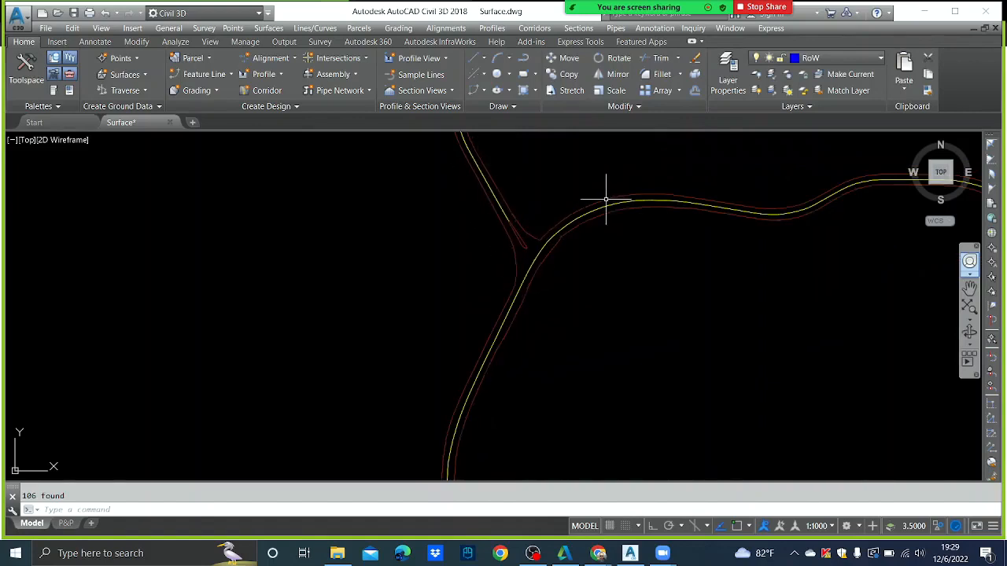
scroll(515, 271, "up", 2)
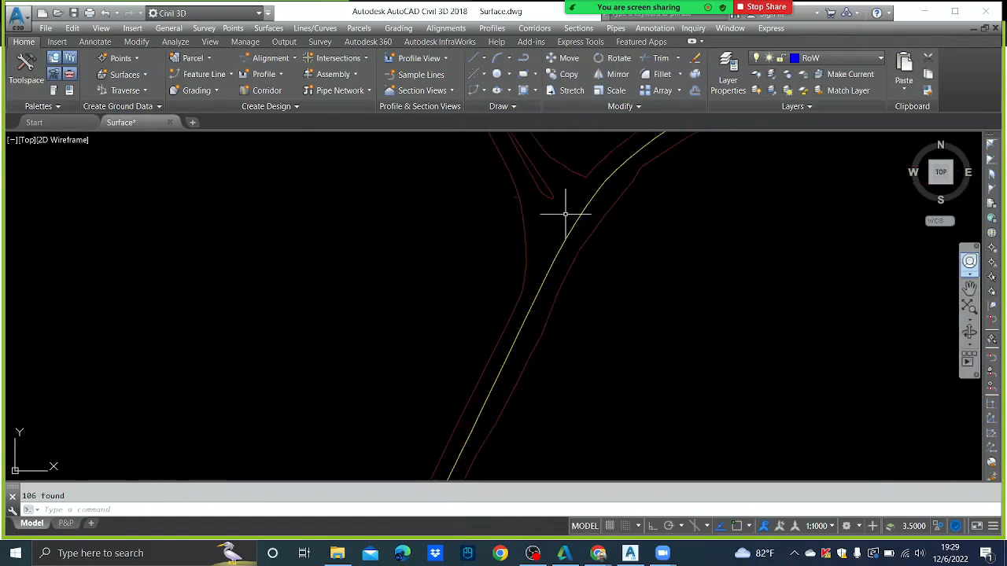
scroll(523, 291, "down", 1)
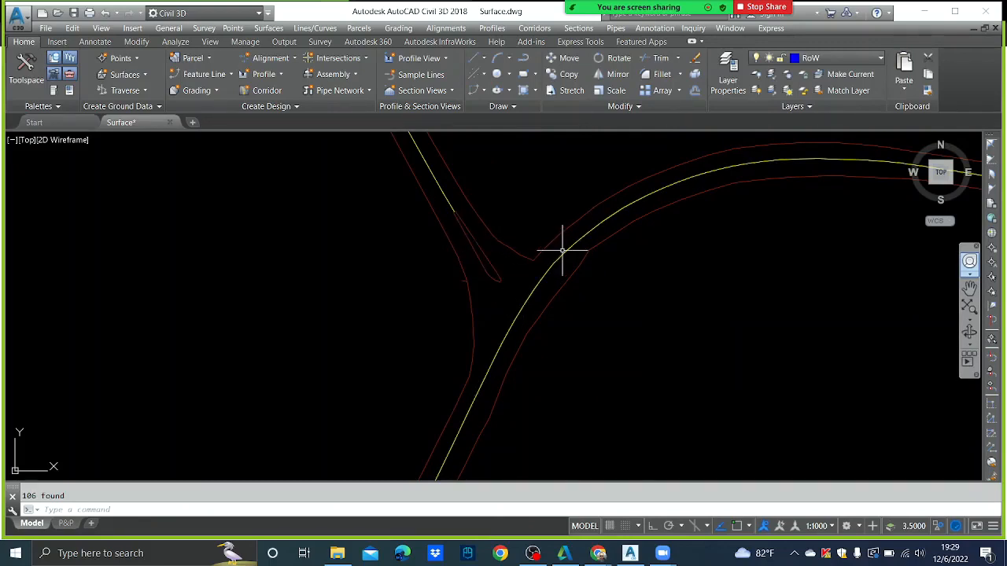
- Cancel an accidental selection at the junction and settle the zoom on the junction
left_click(475, 312)
left_click(454, 302)
scroll(443, 247, "down", 2)
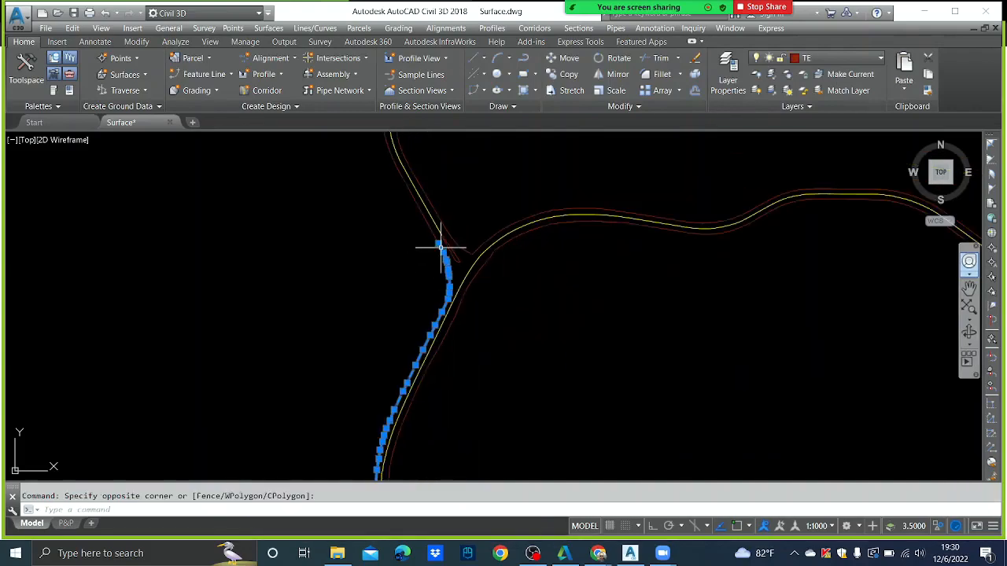
key("Escape")
scroll(452, 259, "up", 2)
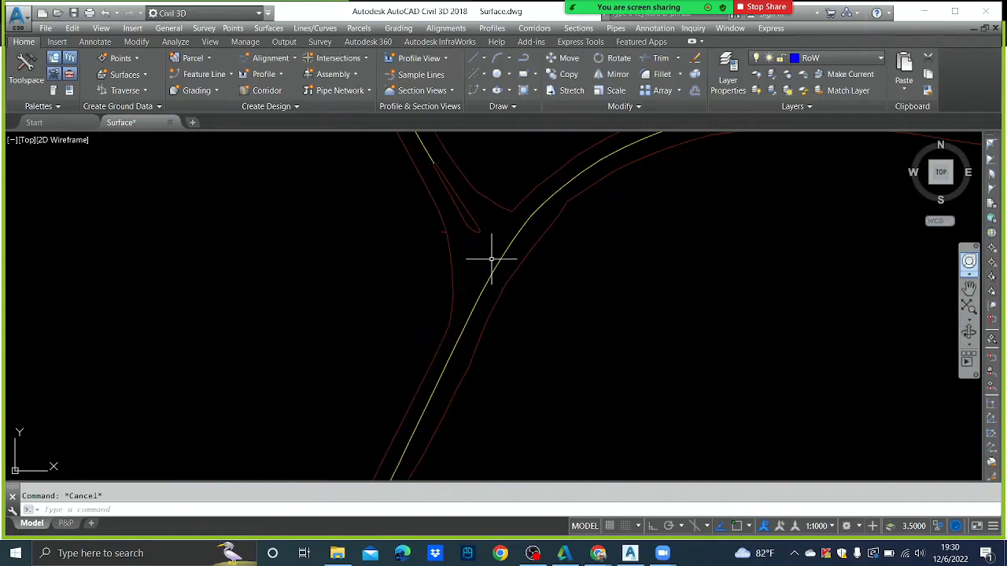
scroll(475, 292, "down", 3)
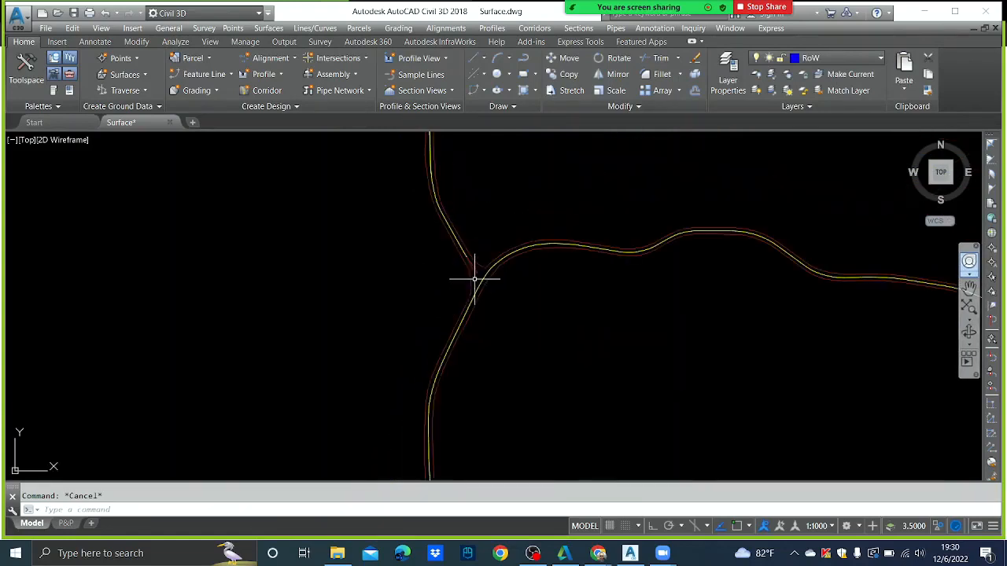
scroll(561, 252, "down", 3)
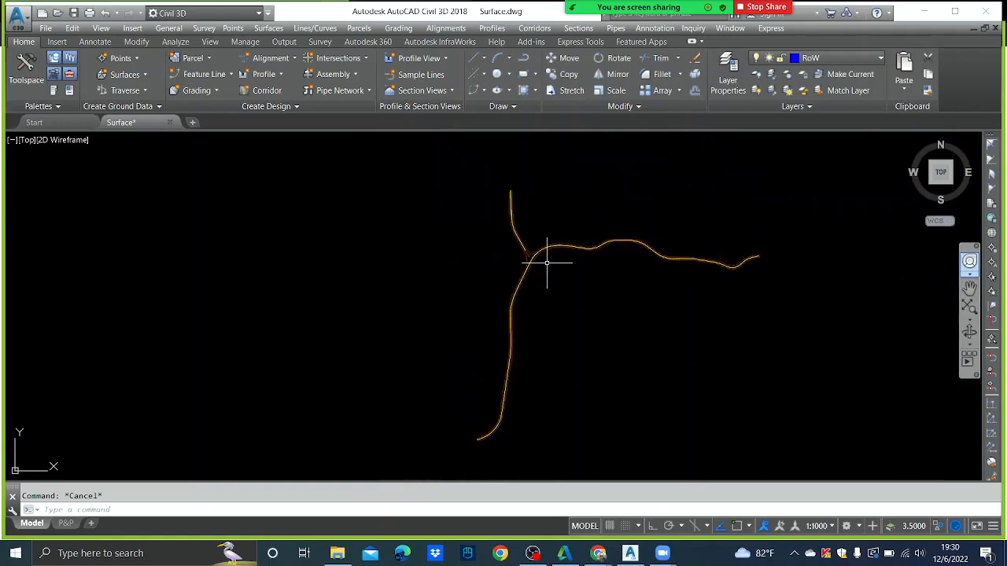
scroll(543, 260, "up", 3)
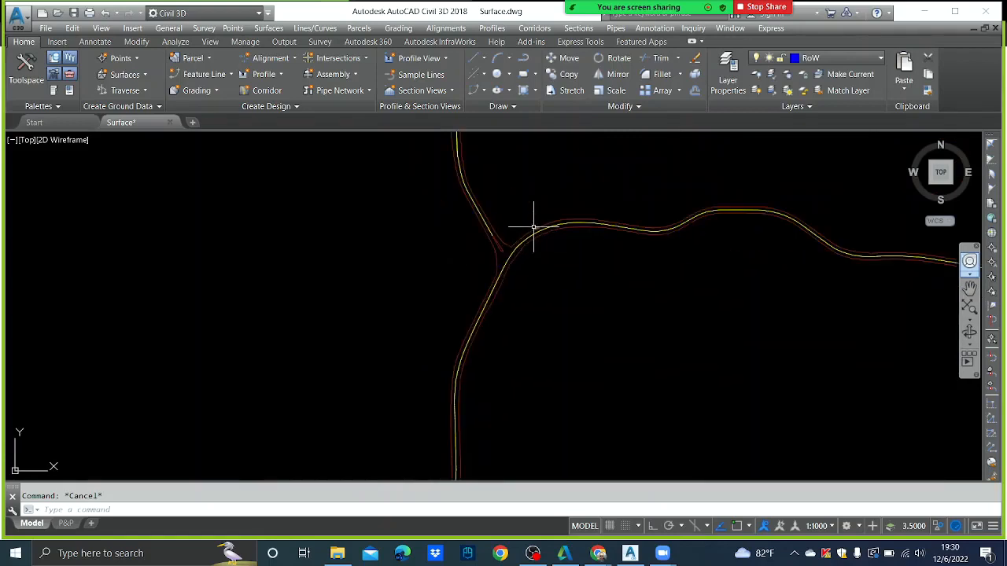
scroll(555, 251, "down", 2)
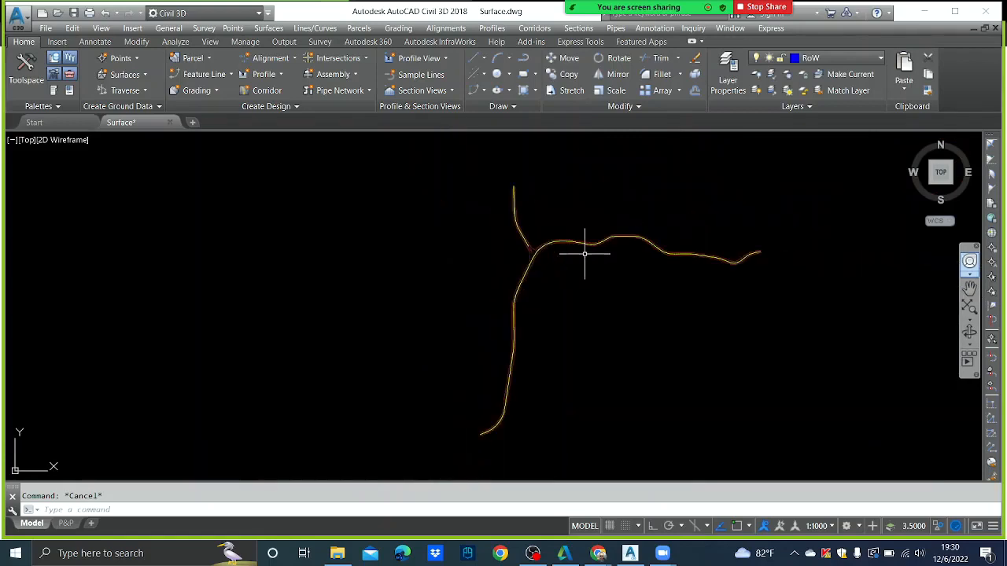
- Explode all the road curves with EXPLODE using a selection window
type("EX")
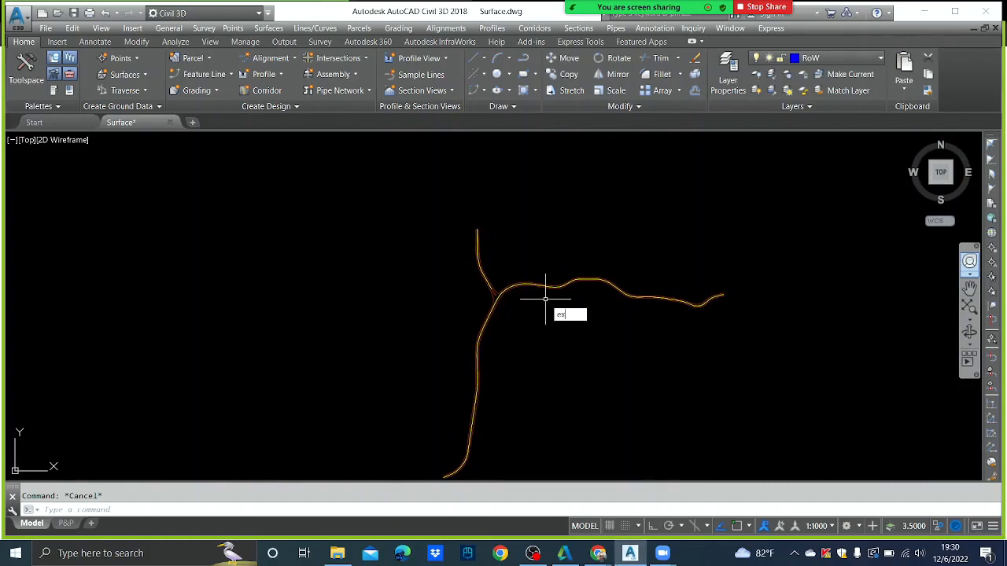
type("PLO")
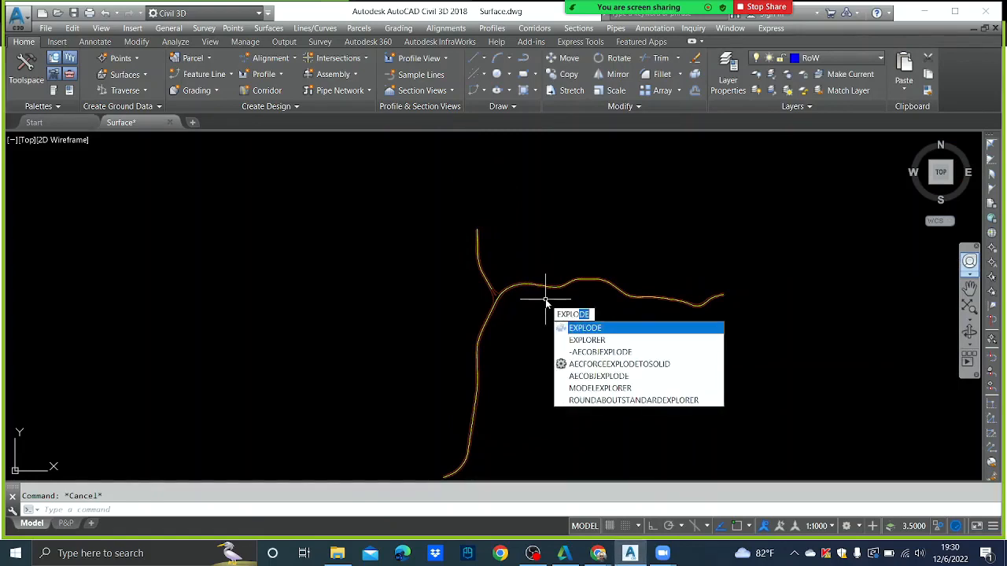
type("DE")
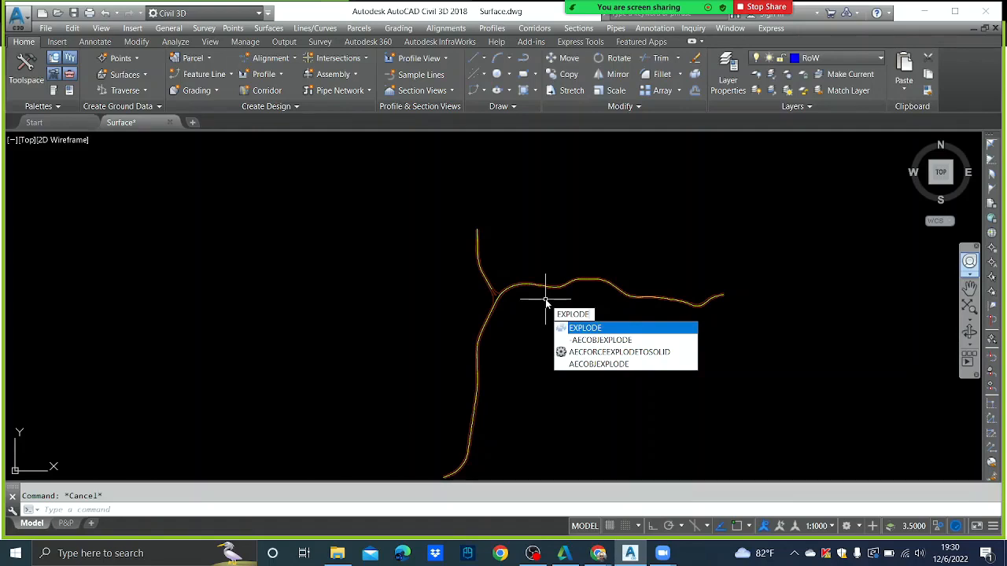
key("Return")
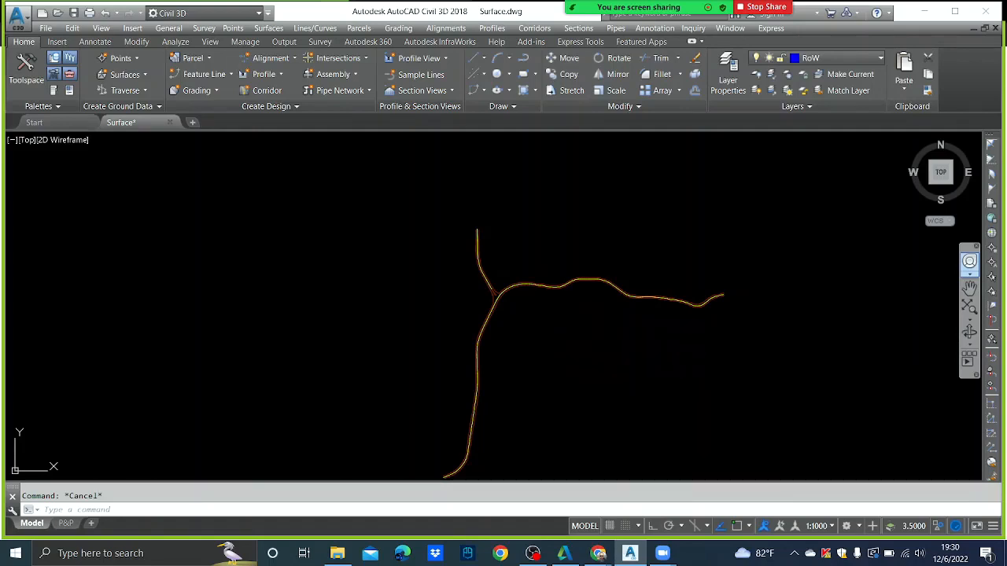
scroll(524, 218, "down", 4)
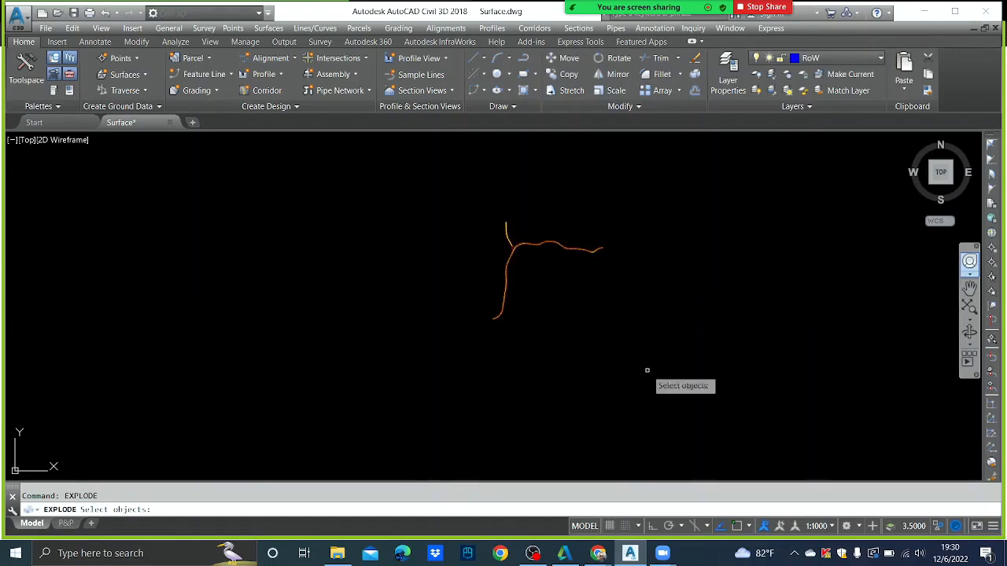
left_click(719, 412)
left_click(437, 176)
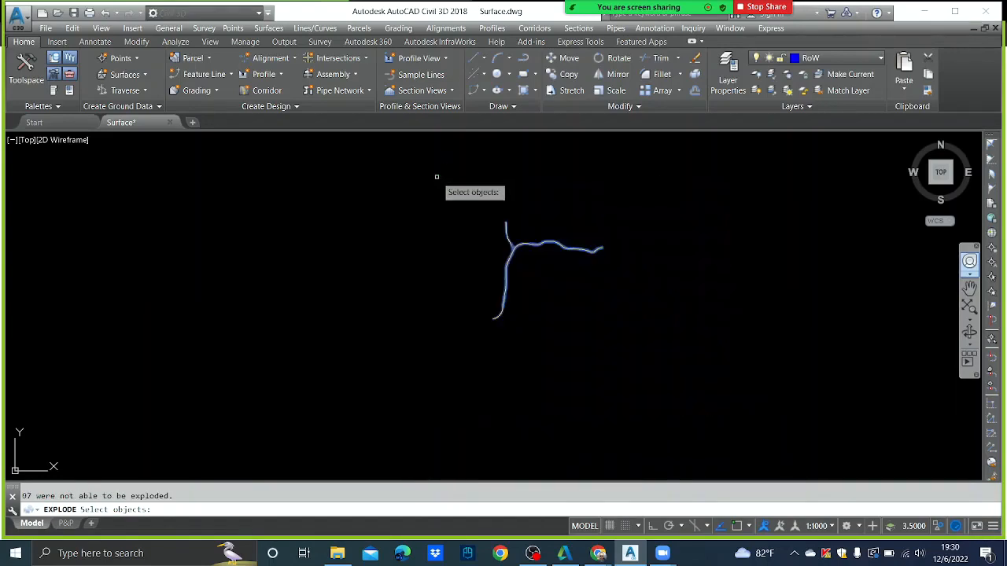
key("Return")
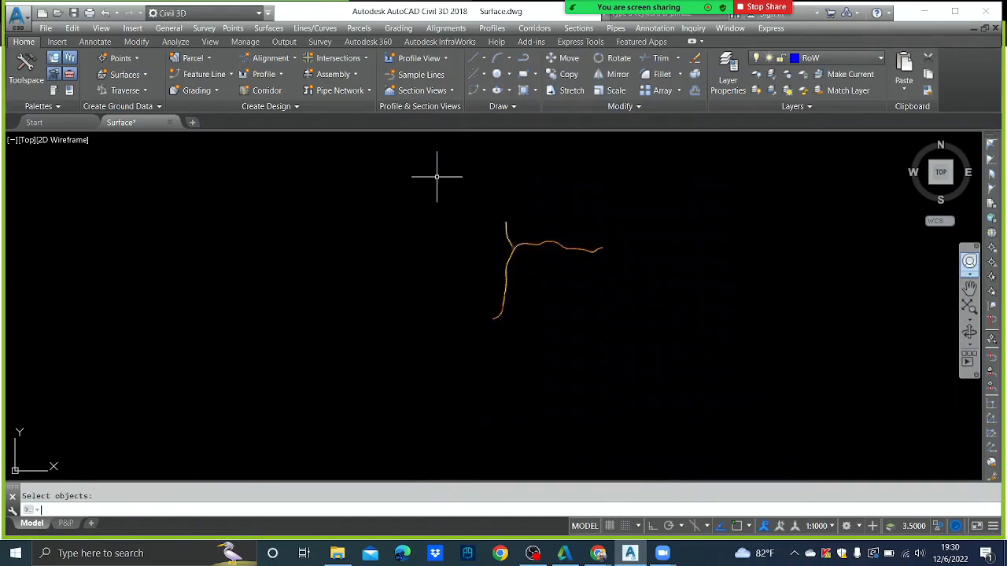
- Delete the short stray red segment on the right-of-way edge
scroll(539, 275, "up", 6)
middle_click_drag(465, 186, 575, 264)
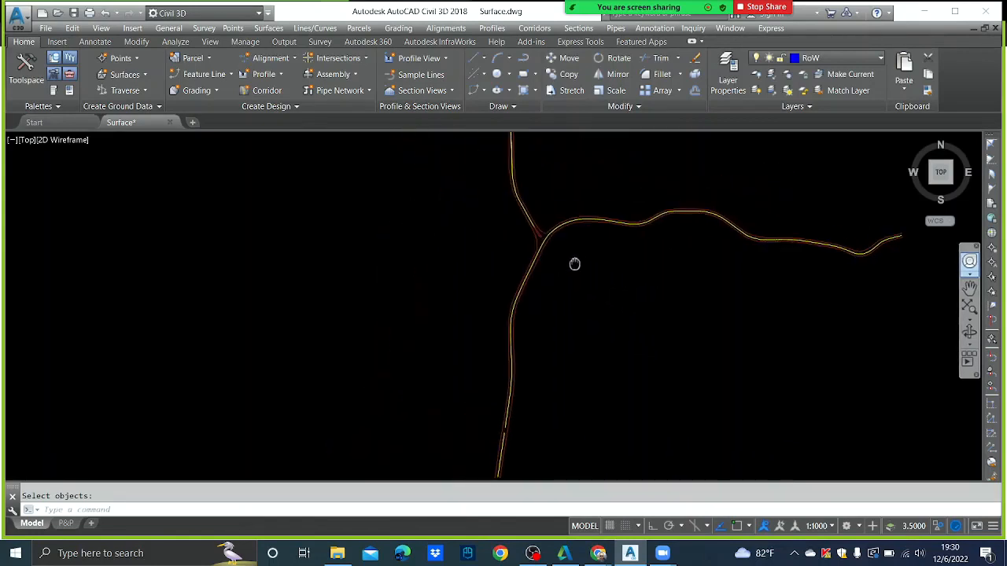
scroll(540, 247, "up", 10)
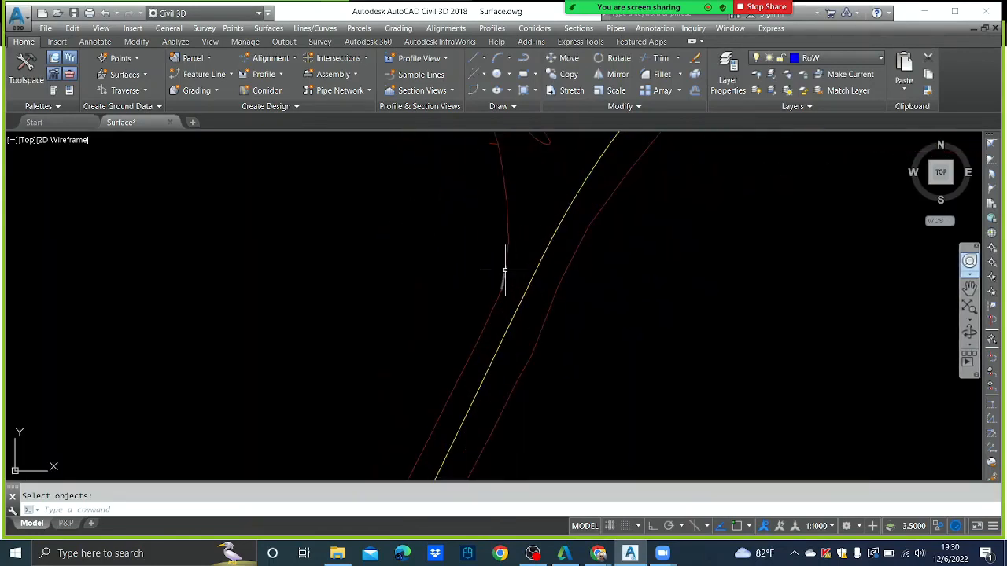
left_click(505, 269)
scroll(712, 327, "down", 2)
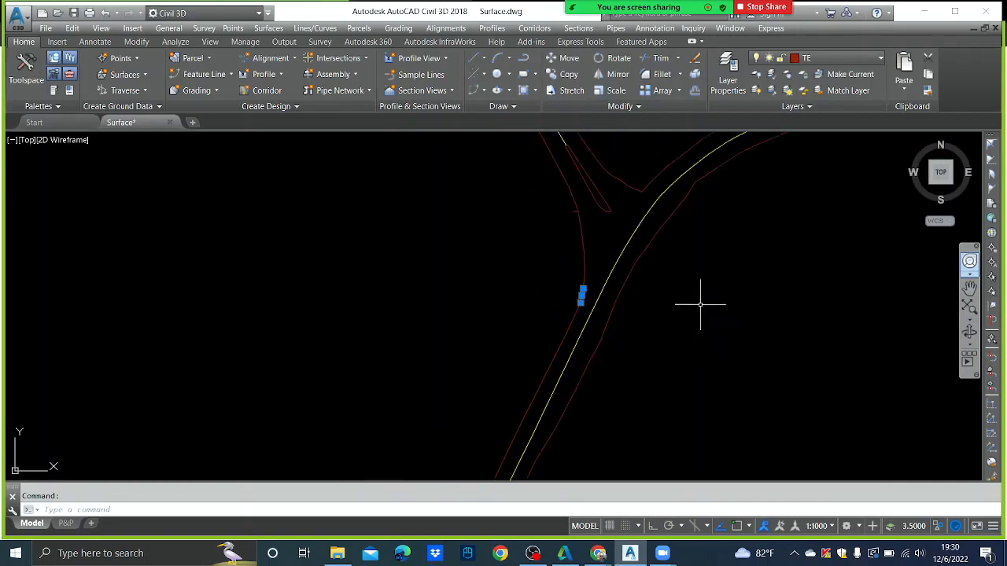
middle_click_drag(675, 281, 647, 343)
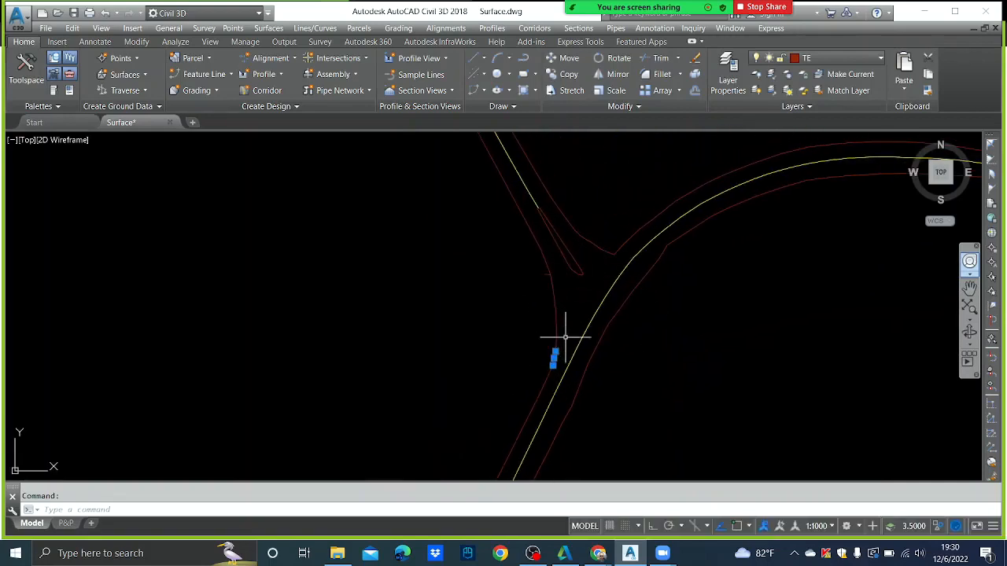
scroll(565, 337, "up", 2)
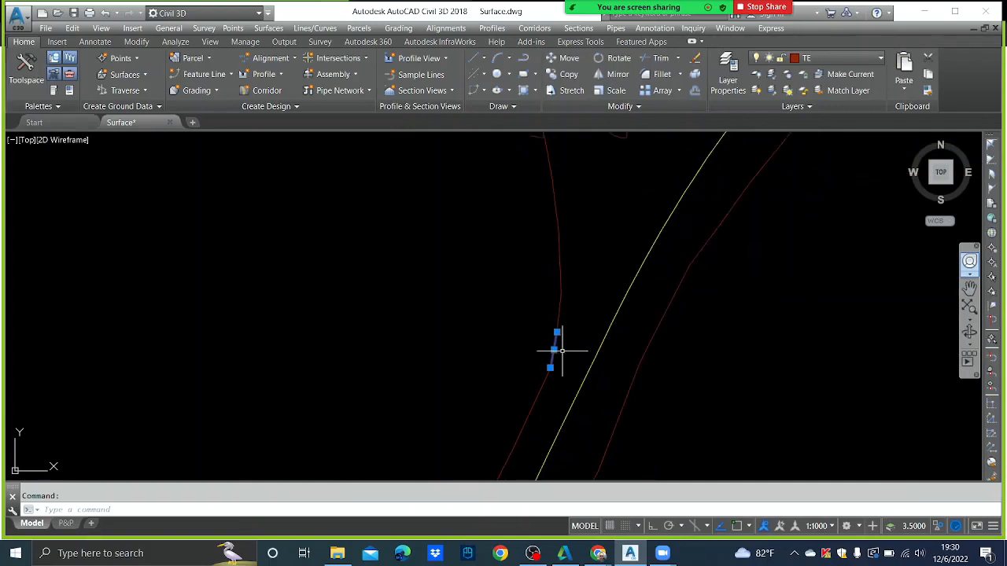
key("Delete")
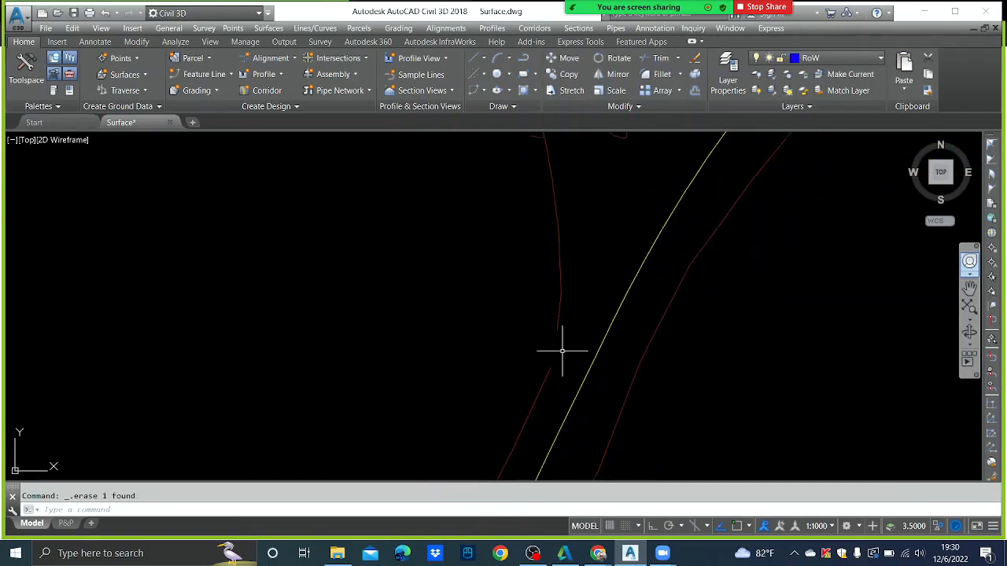
- Delete the stray red piece near the junction and bring the edge gap below it into view
scroll(594, 346, "down", 2)
middle_click_drag(641, 239, 623, 273)
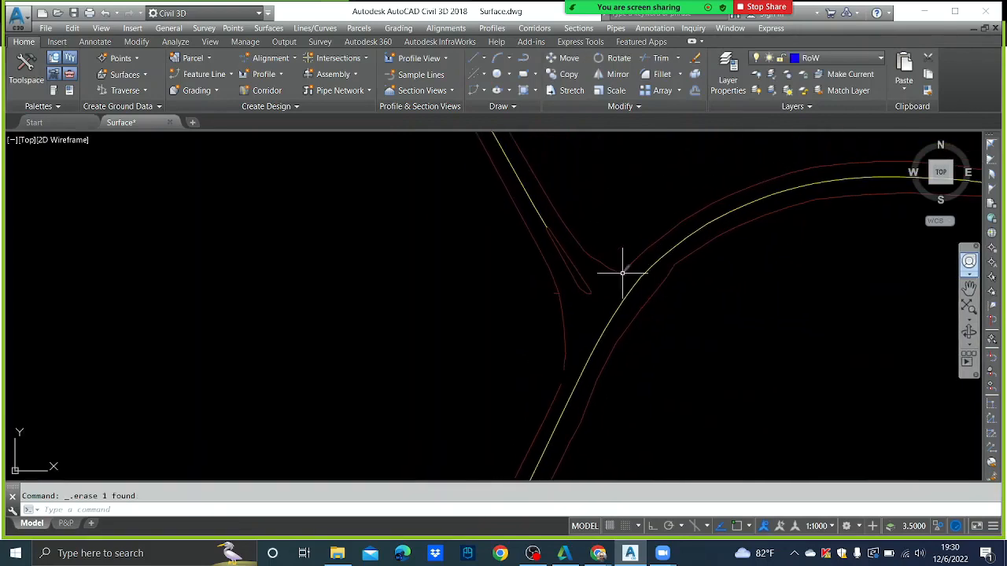
scroll(622, 273, "up", 2)
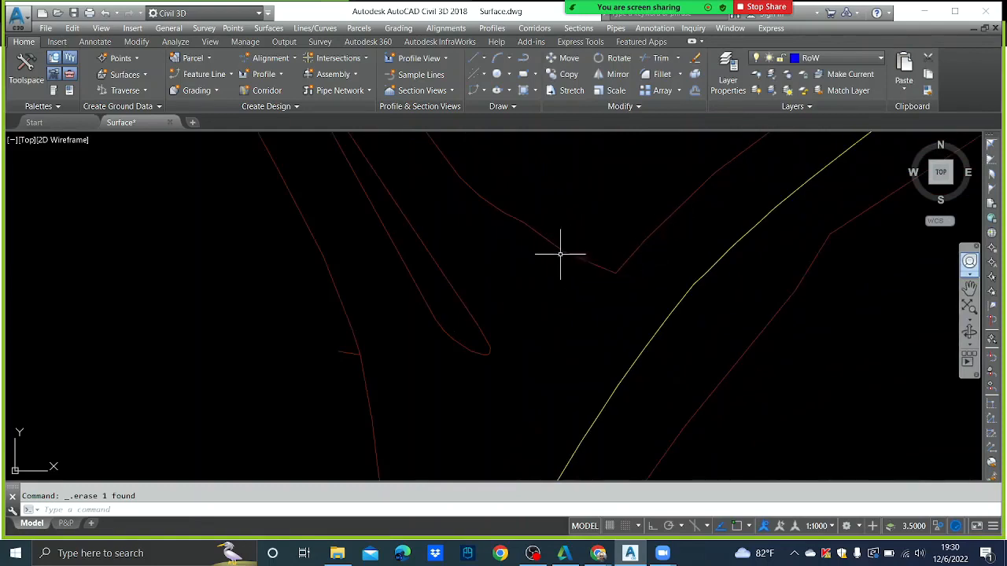
scroll(625, 275, "up", 2)
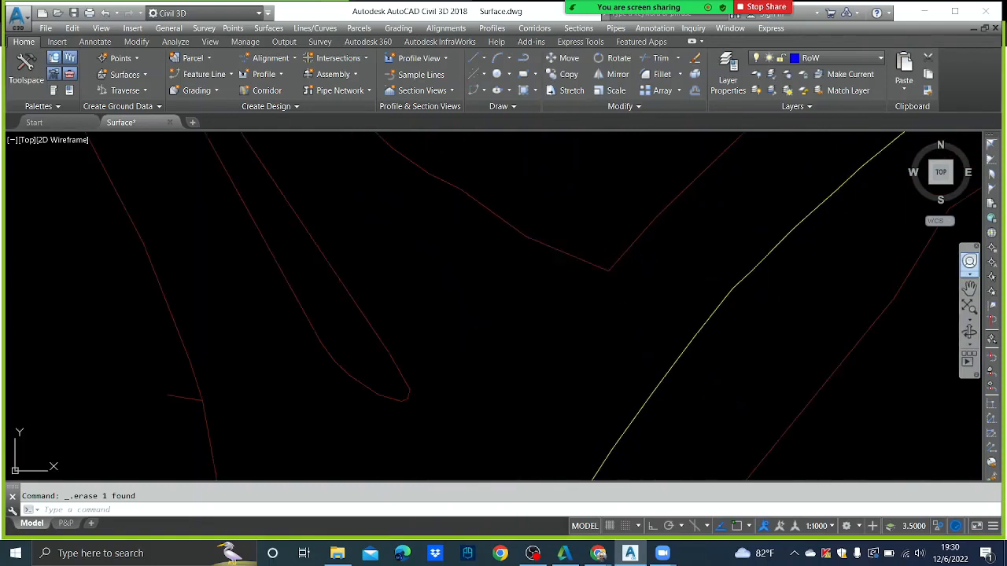
left_click(602, 267)
key("Delete")
scroll(586, 305, "down", 2)
middle_click_drag(510, 438, 517, 342)
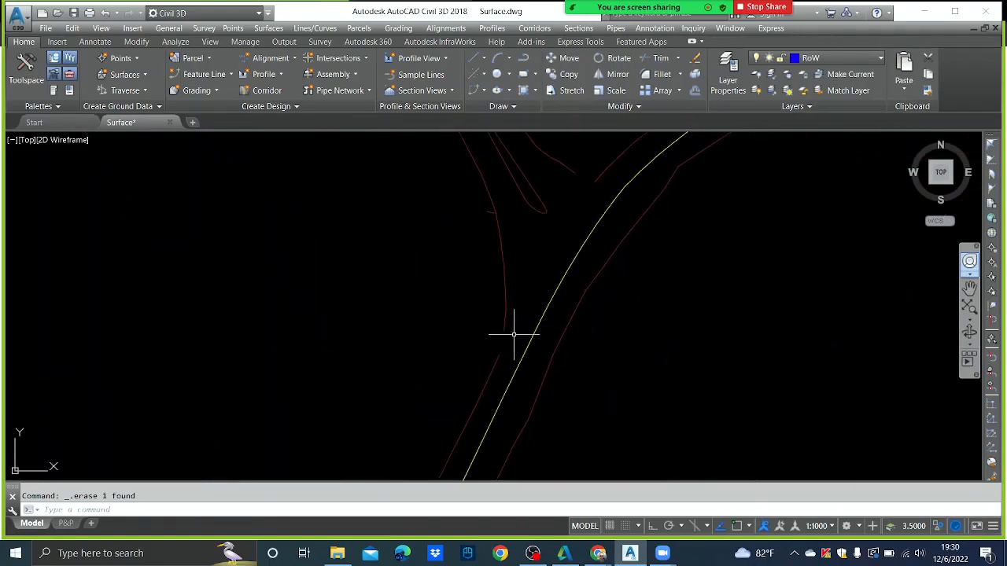
middle_click_drag(570, 282, 557, 314)
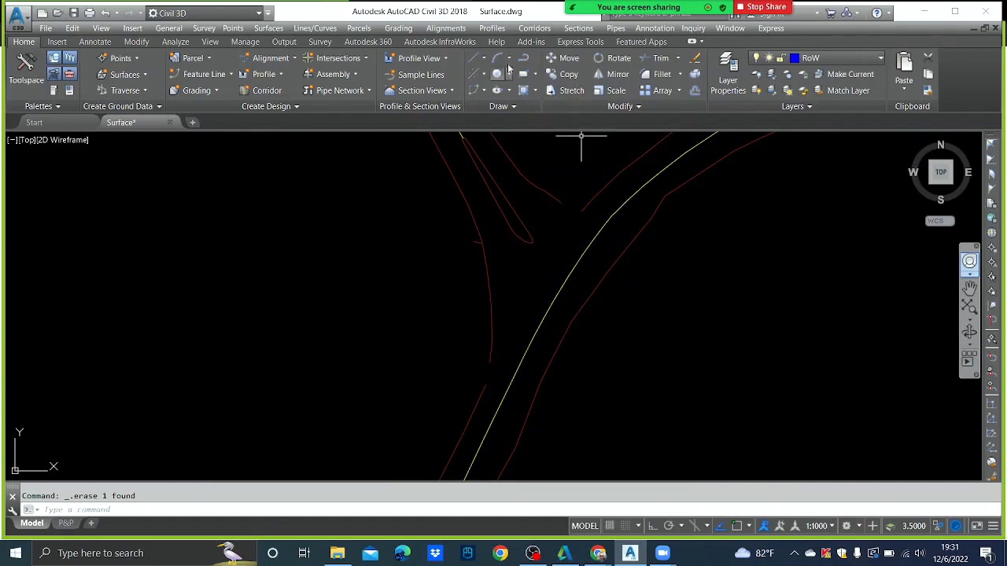
- Draw a 32.88-long line with endpoint snap across the right-of-way gap below the junction
left_click(483, 57)
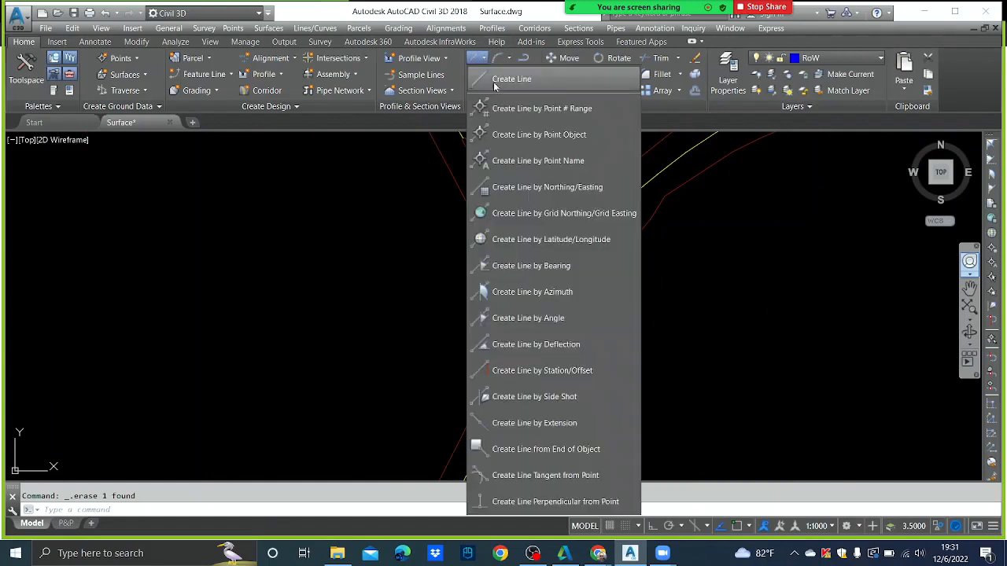
left_click(306, 248)
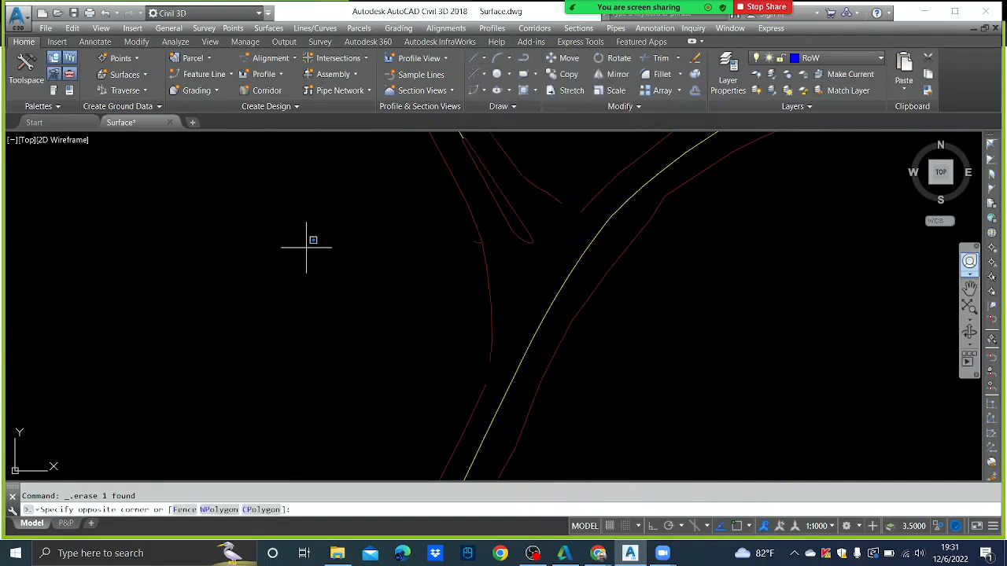
left_click(259, 219)
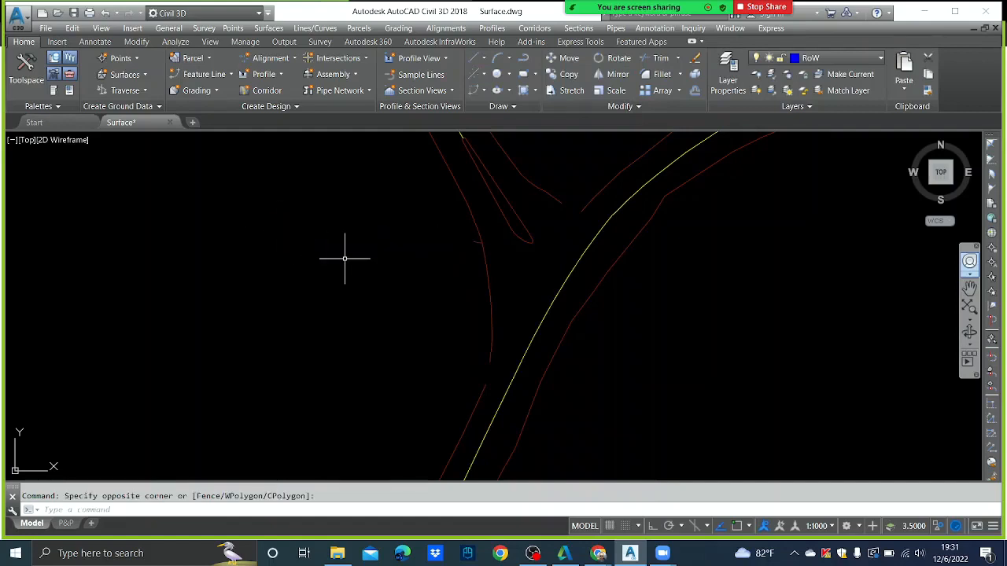
type("l")
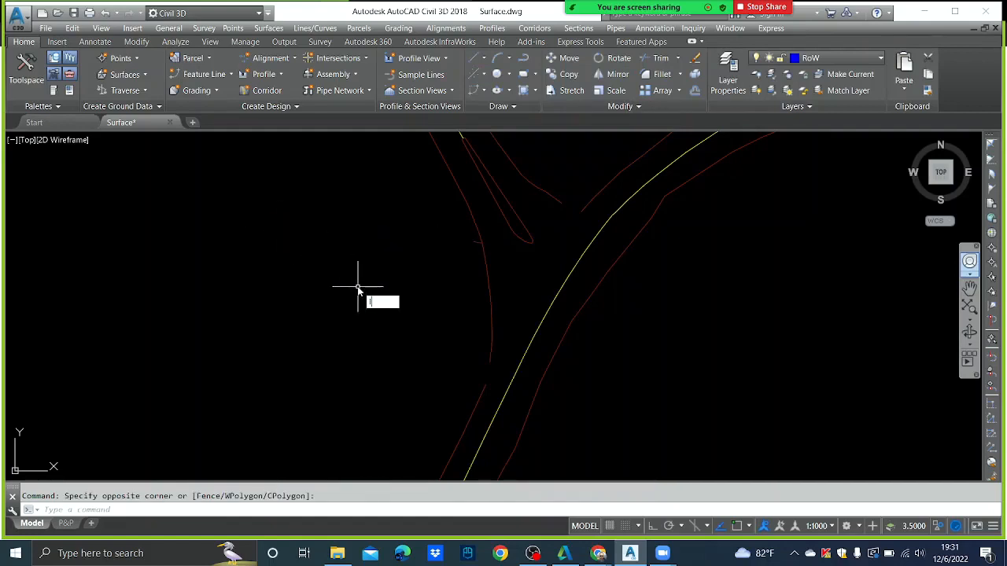
key("Return")
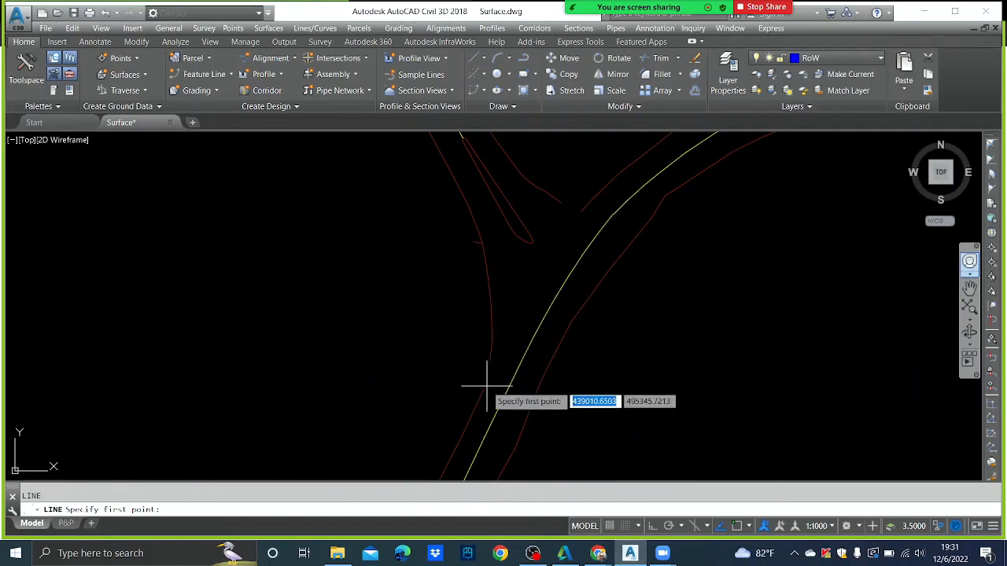
key("F3")
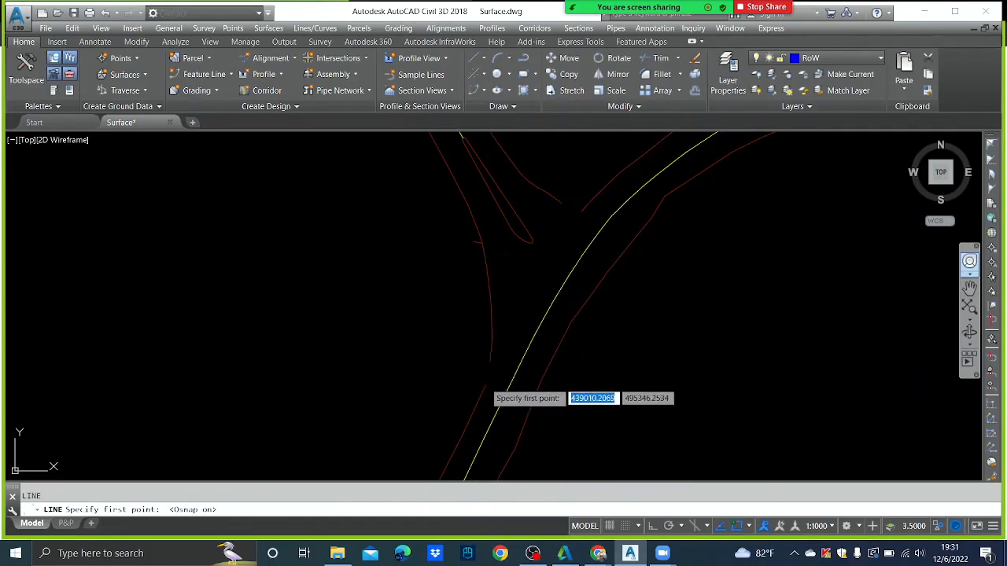
left_click(487, 381)
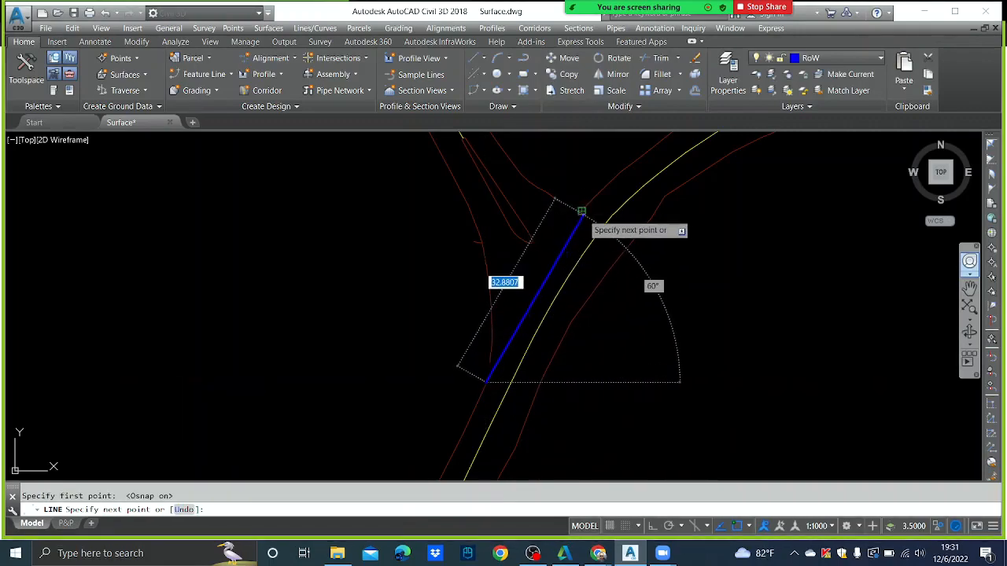
left_click(581, 212)
key("Escape")
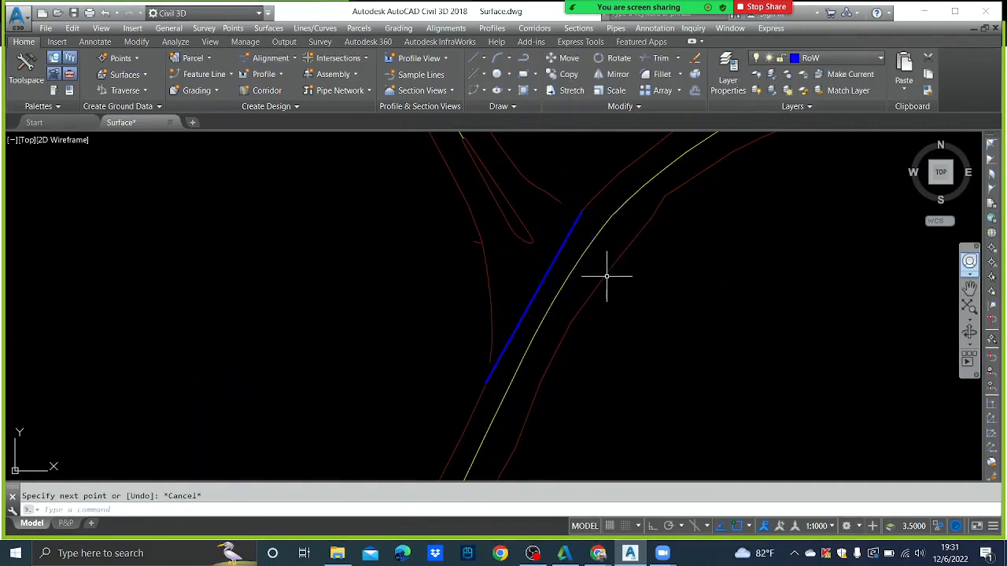
scroll(604, 278, "down", 3)
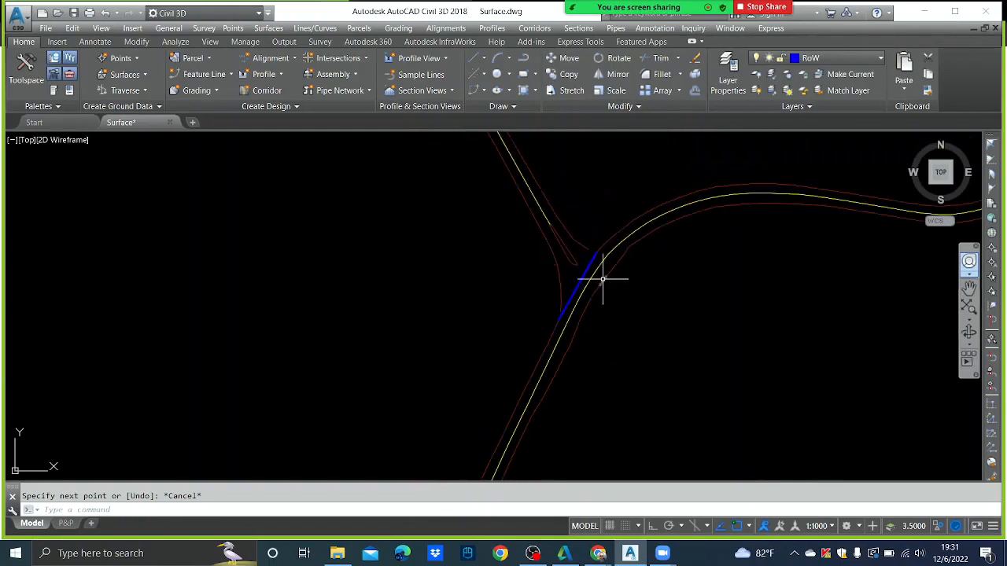
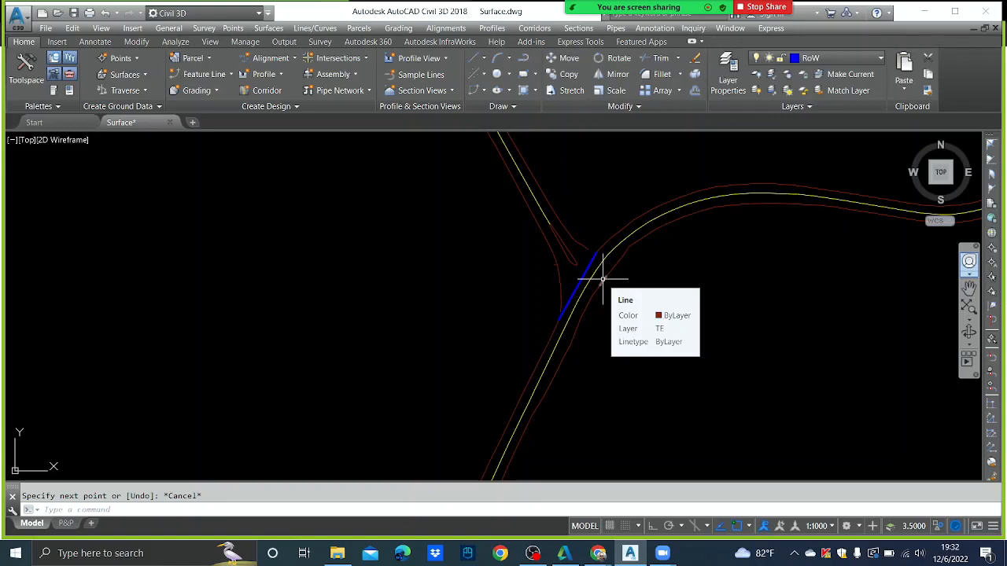
- Frame the road network, run FLATTEN and window-select all 701 road lines
scroll(603, 277, "down", 1)
scroll(650, 285, "down", 1)
middle_click_drag(650, 286, 584, 212)
scroll(614, 229, "down", 2)
middle_click_drag(640, 261, 598, 285)
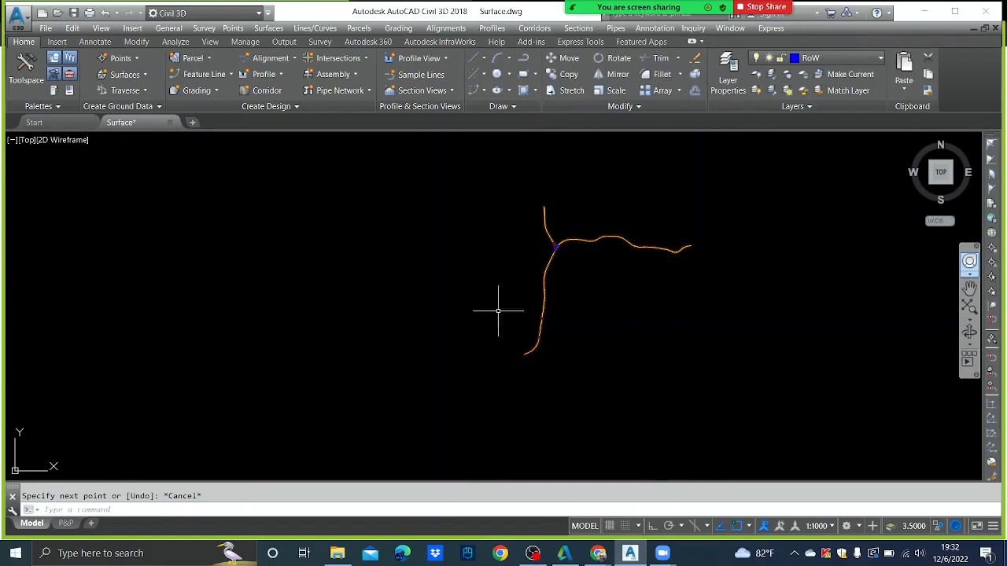
scroll(585, 225, "up", 5)
middle_click_drag(524, 262, 495, 218)
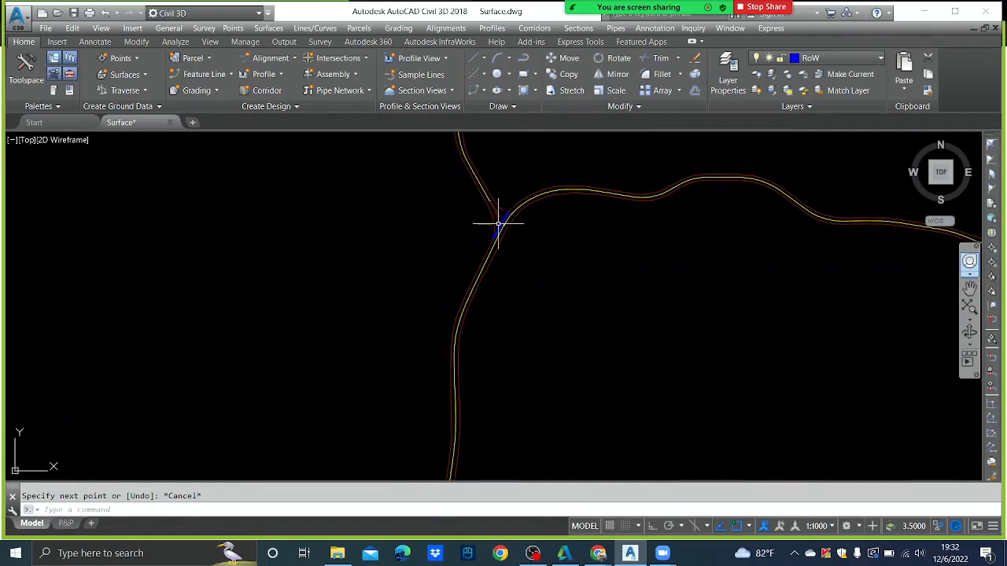
scroll(496, 220, "up", 2)
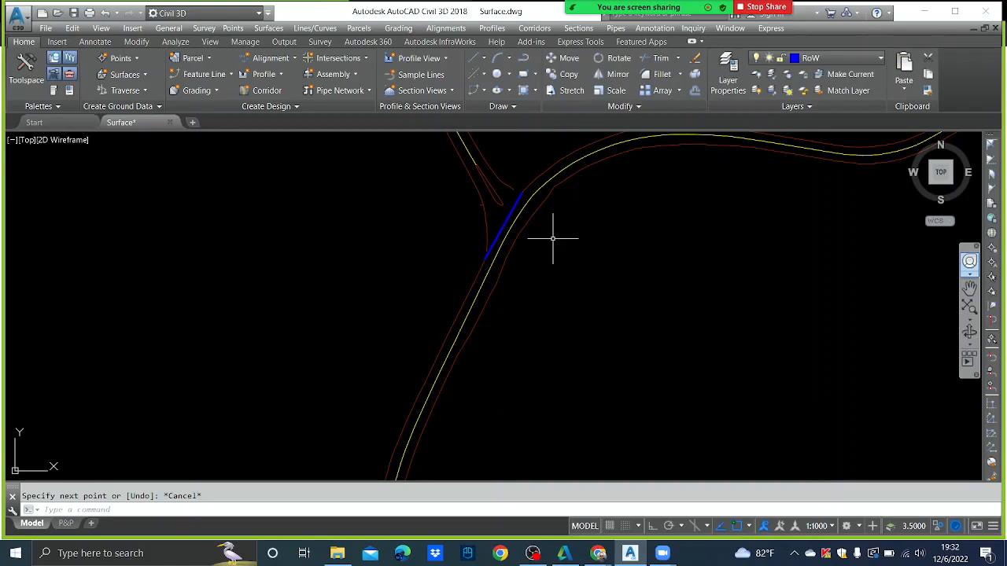
type("f")
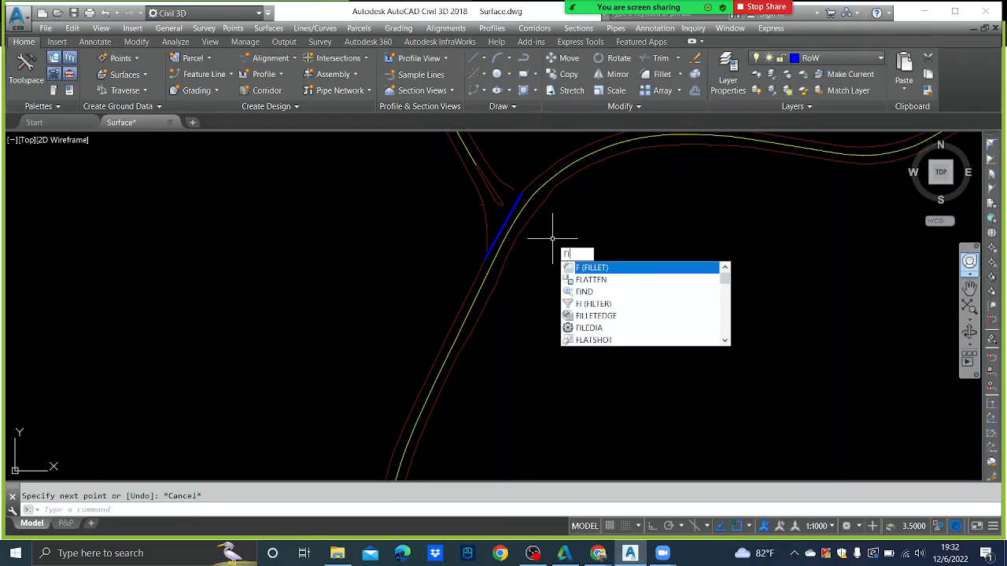
type("la")
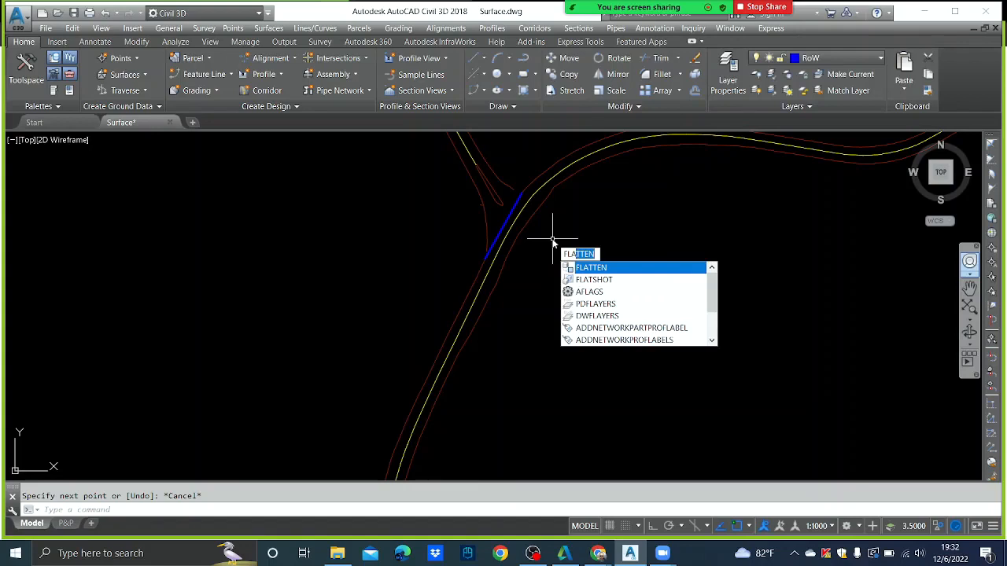
type("tten")
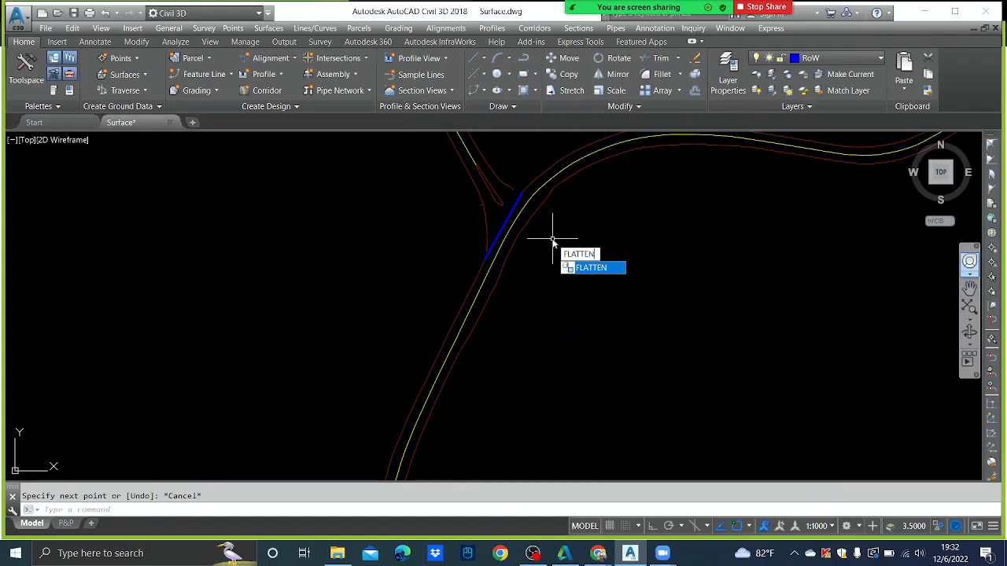
key("Return")
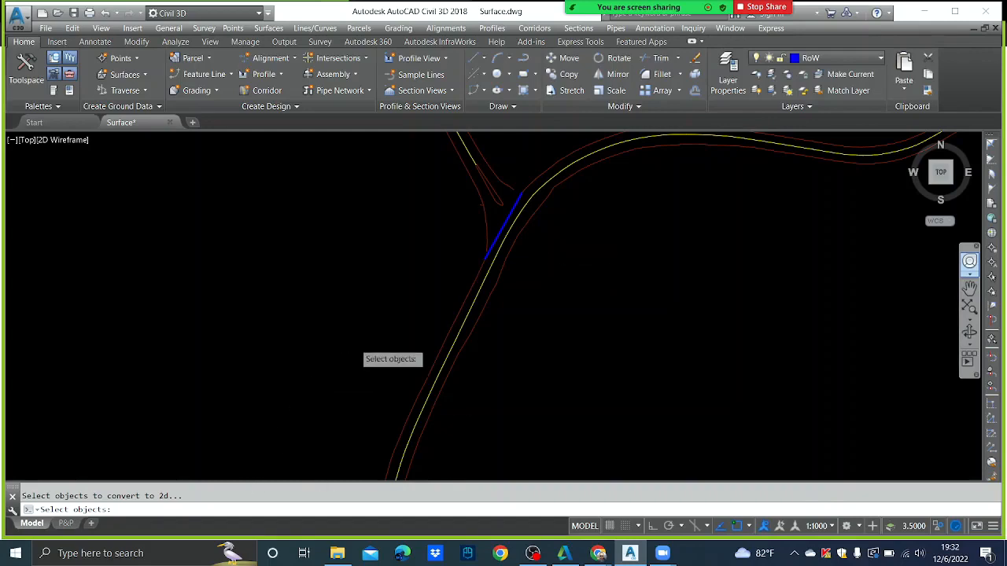
scroll(378, 323, "down", 10)
left_click(639, 434)
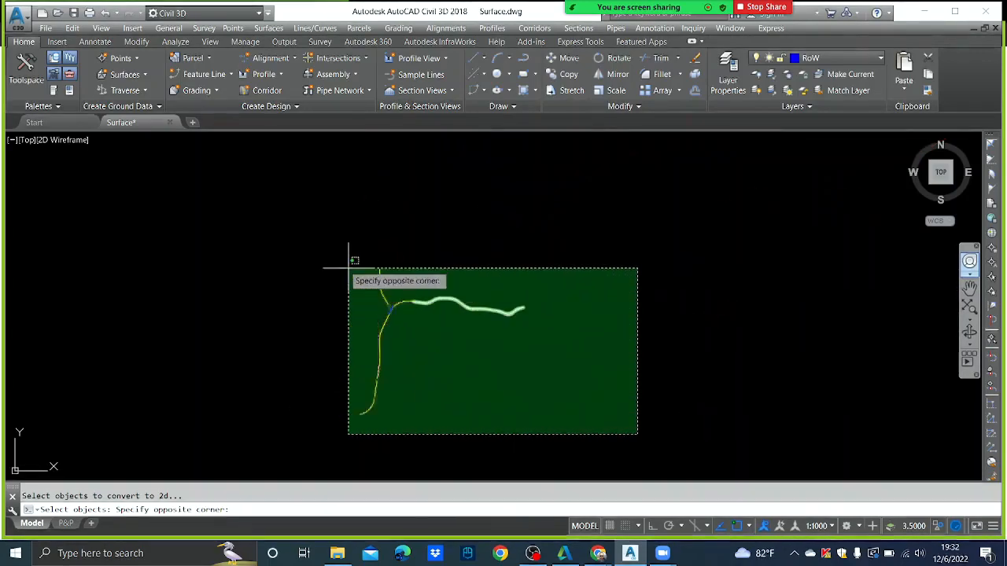
left_click(279, 228)
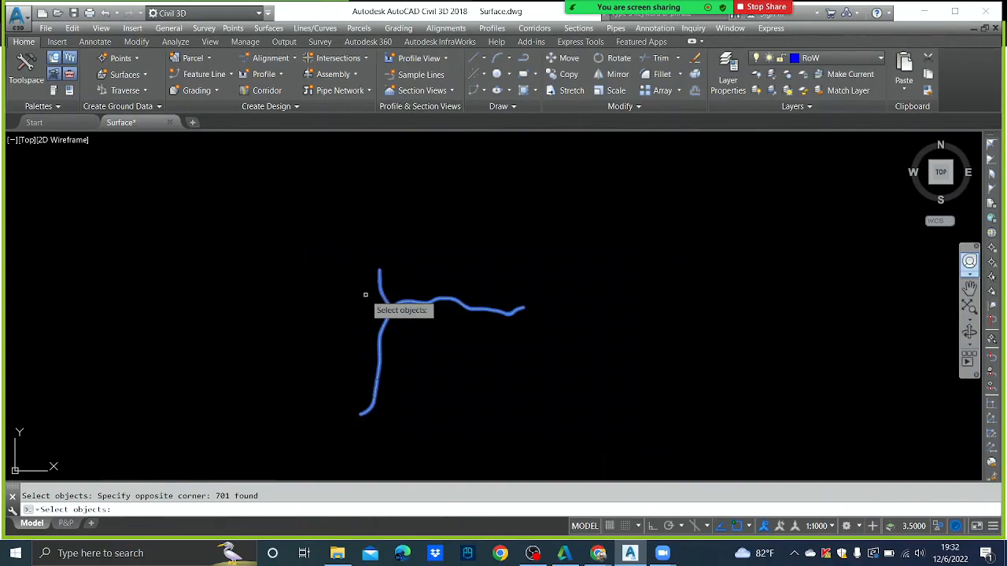
- Confirm the selection and answer No to removing hidden lines to finish flattening
key("Return")
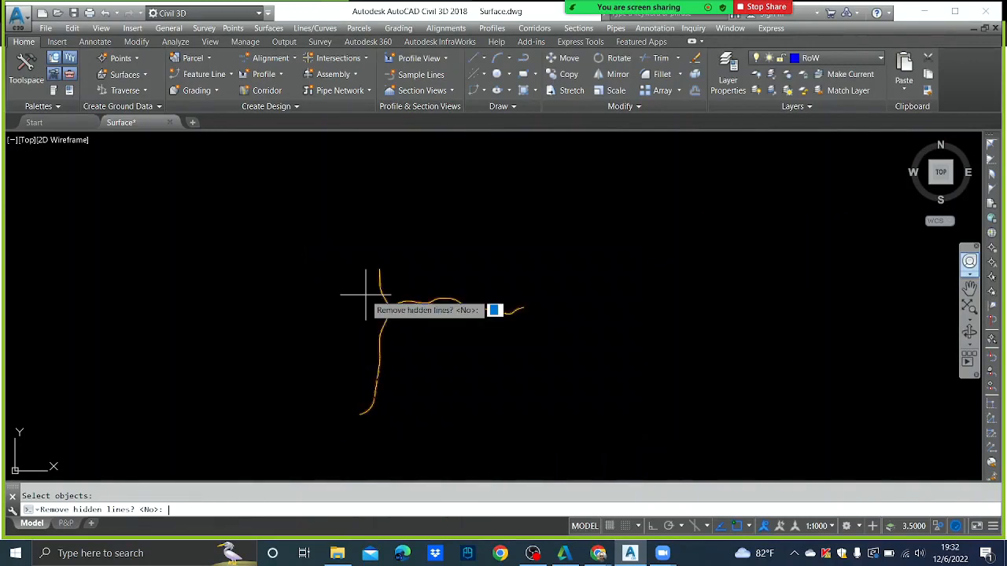
key("Return")
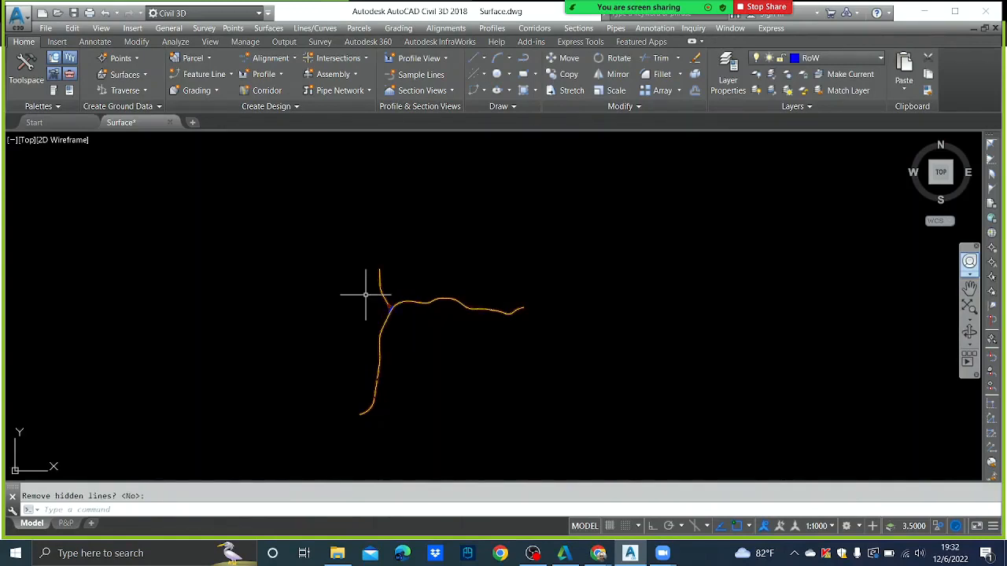
scroll(382, 291, "up", 5)
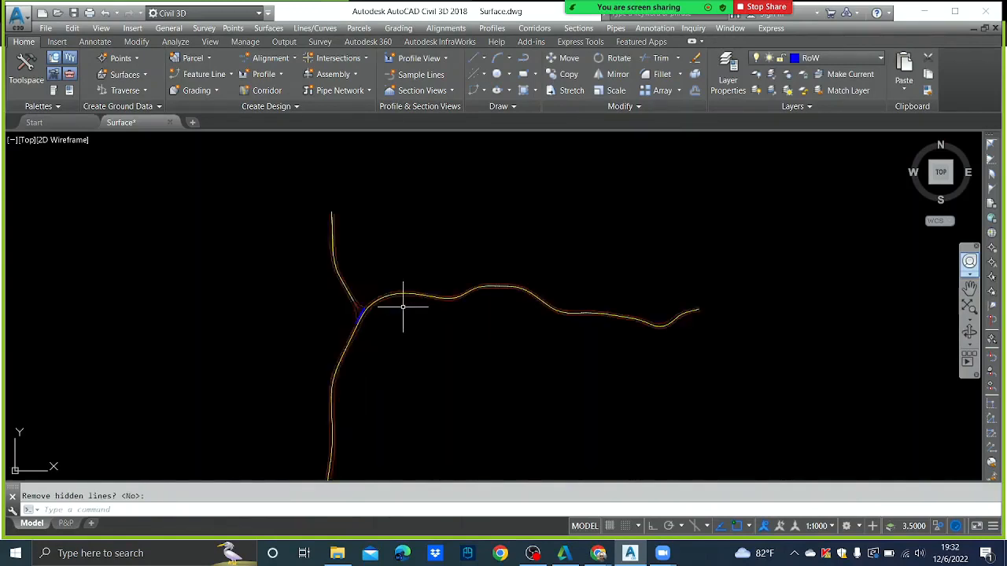
scroll(375, 293, "up", 2)
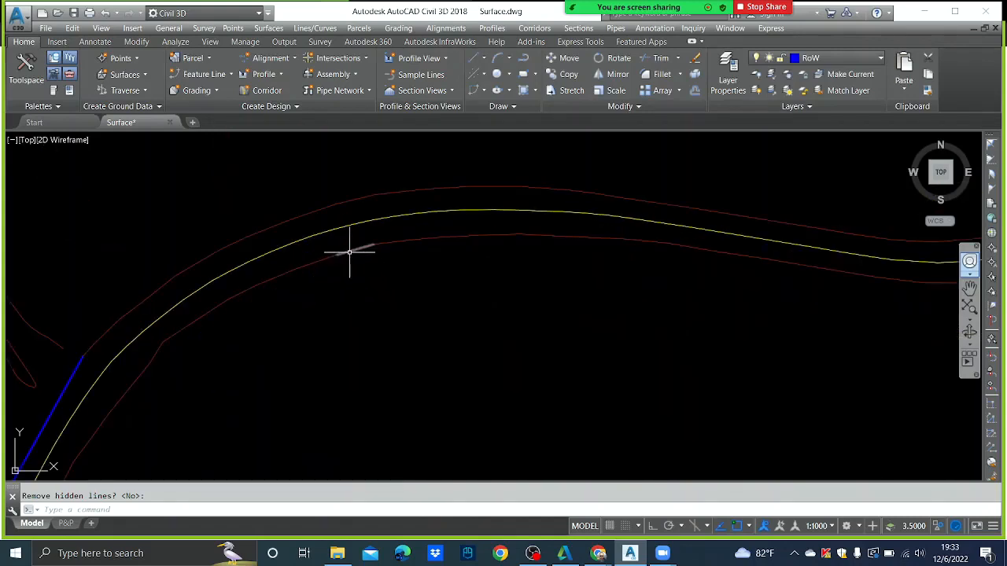
left_click(350, 252)
type("li")
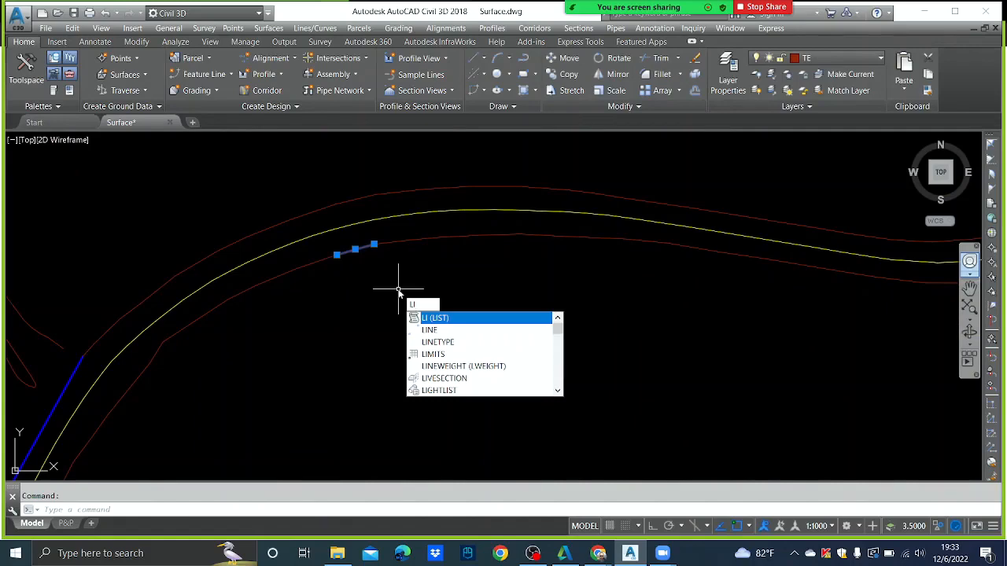
key("Return")
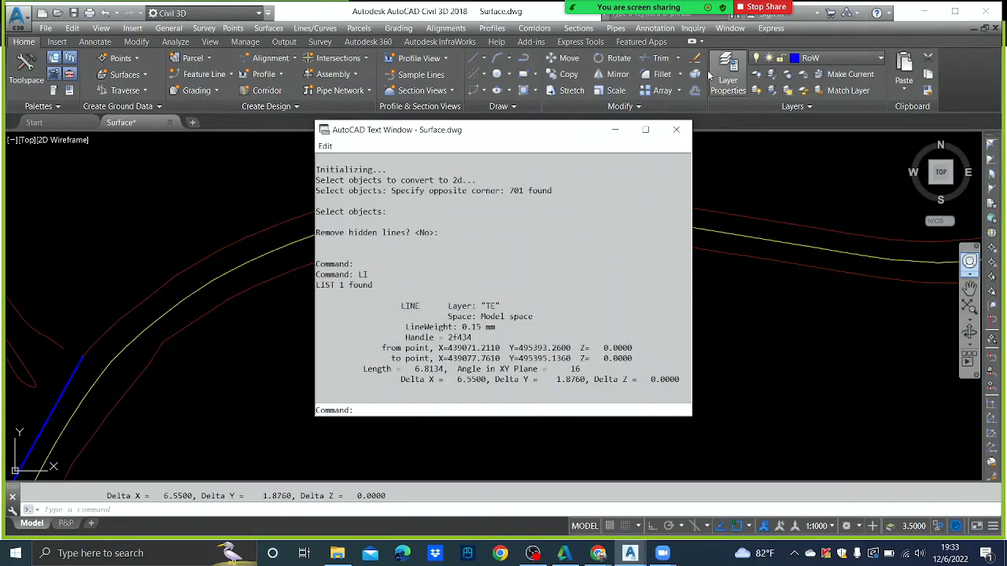
left_click(675, 130)
scroll(517, 292, "down", 5)
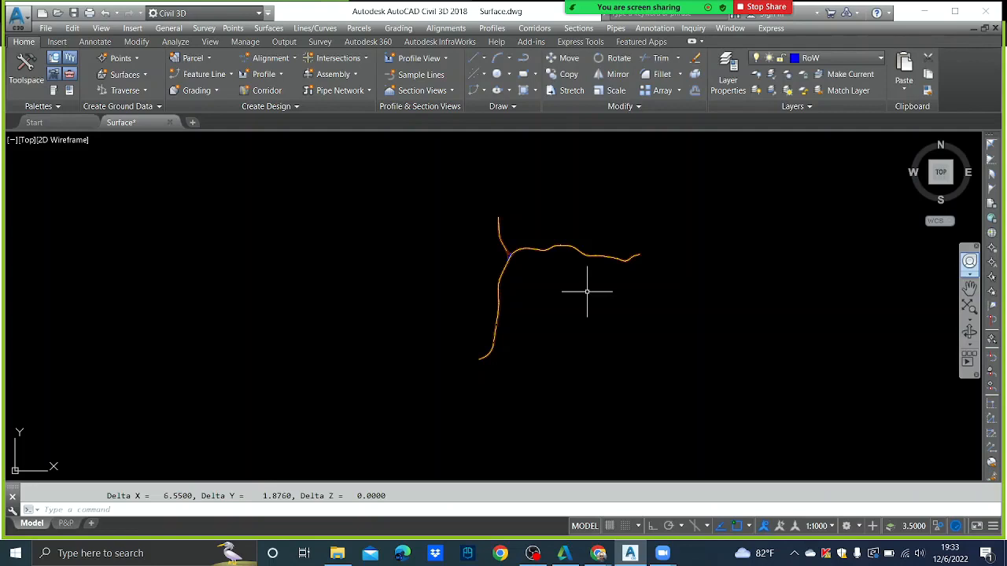
- Start PEDIT with the Multiple option and window-select all the road linework
type("pde")
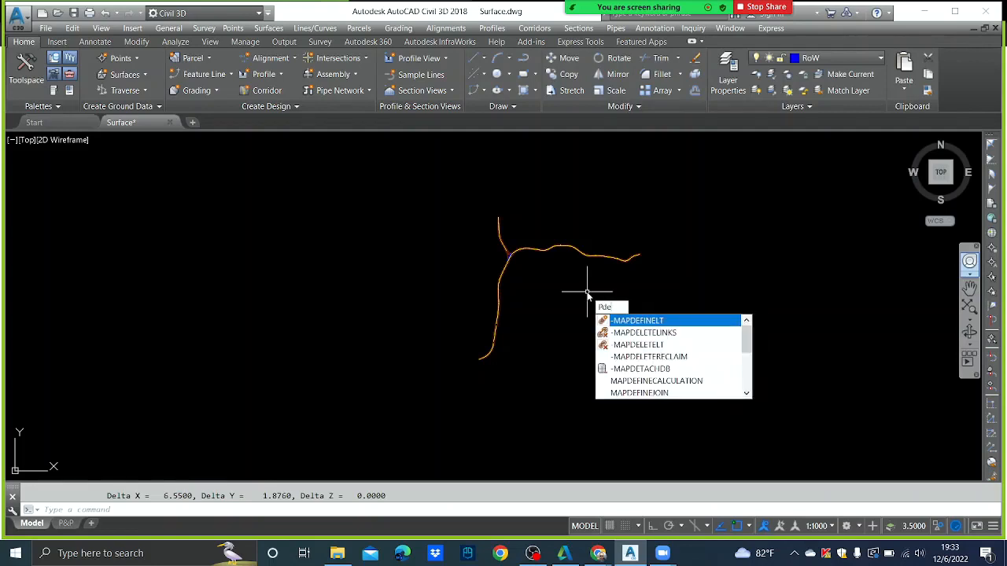
key("BackSpace")
key("BackSpace")
type("e")
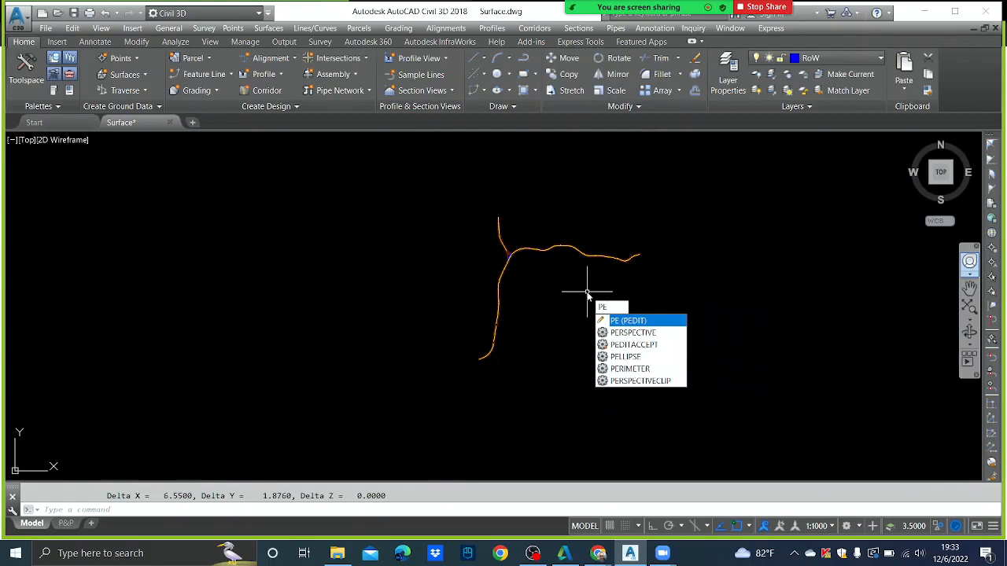
key("Return")
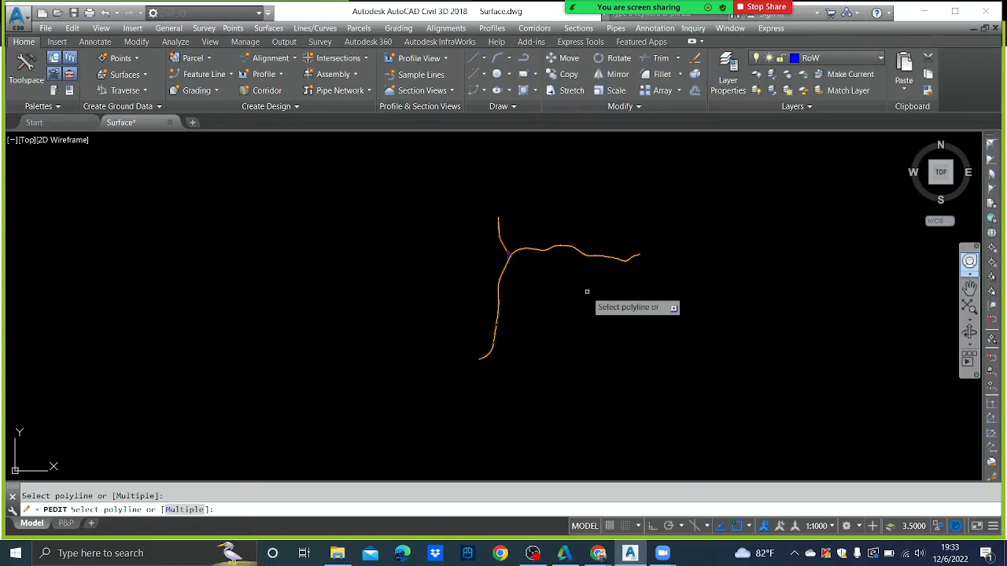
type("m")
key("Return")
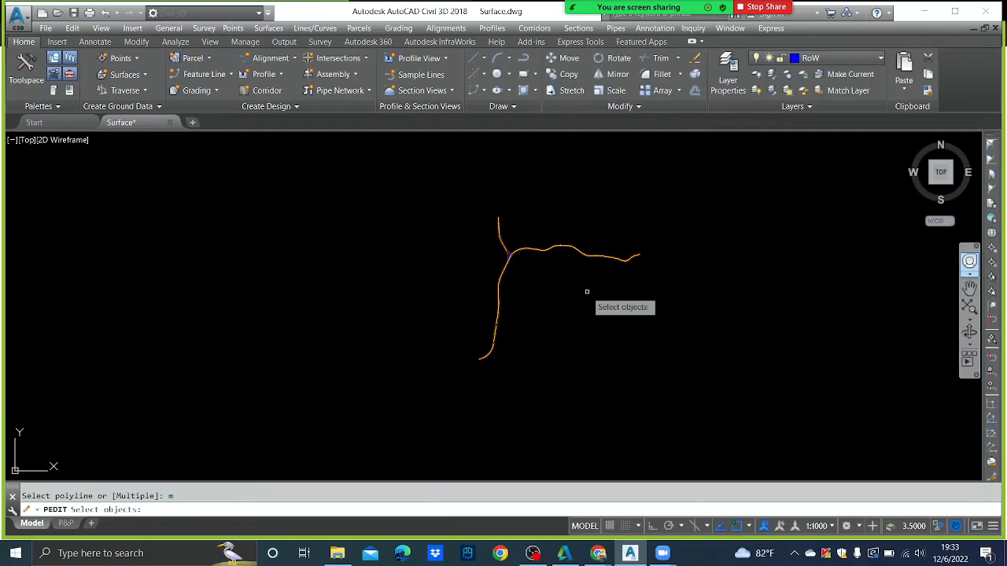
left_click(757, 407)
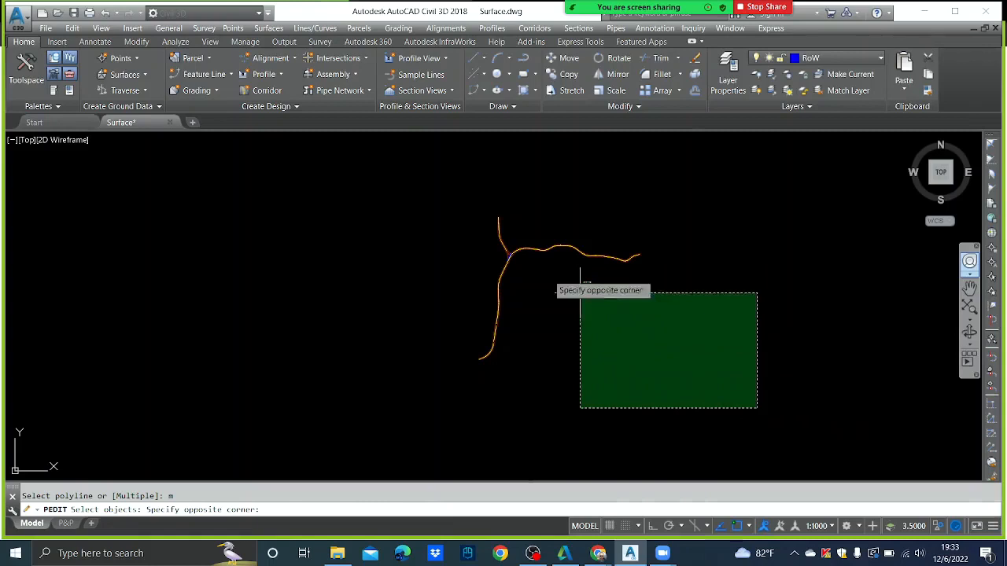
left_click(410, 174)
left_click(396, 174)
left_click(768, 420)
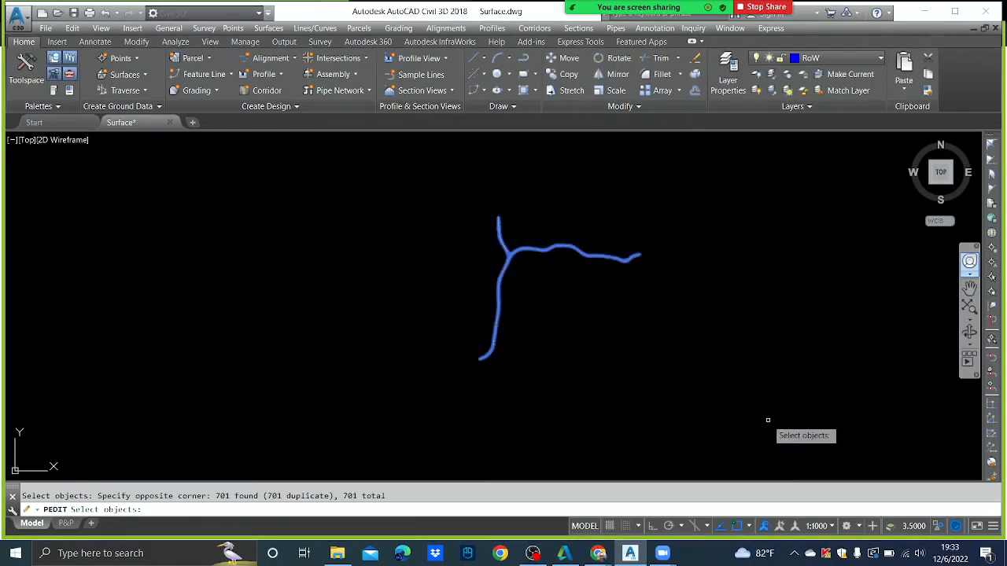
key("Return")
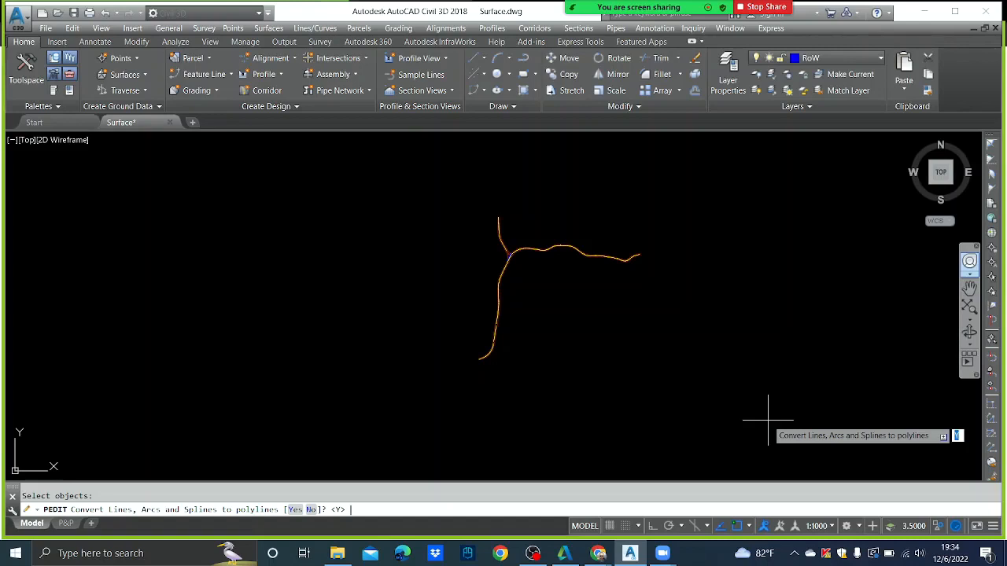
- Convert the lines to polylines and join them with fuzz 0, giving 9 polylines
key("Return")
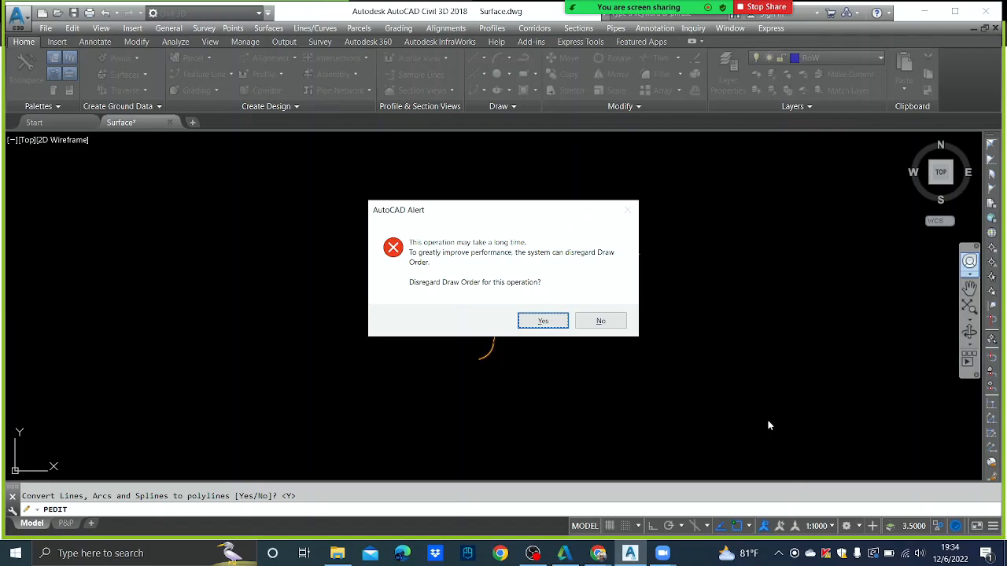
left_click(543, 321)
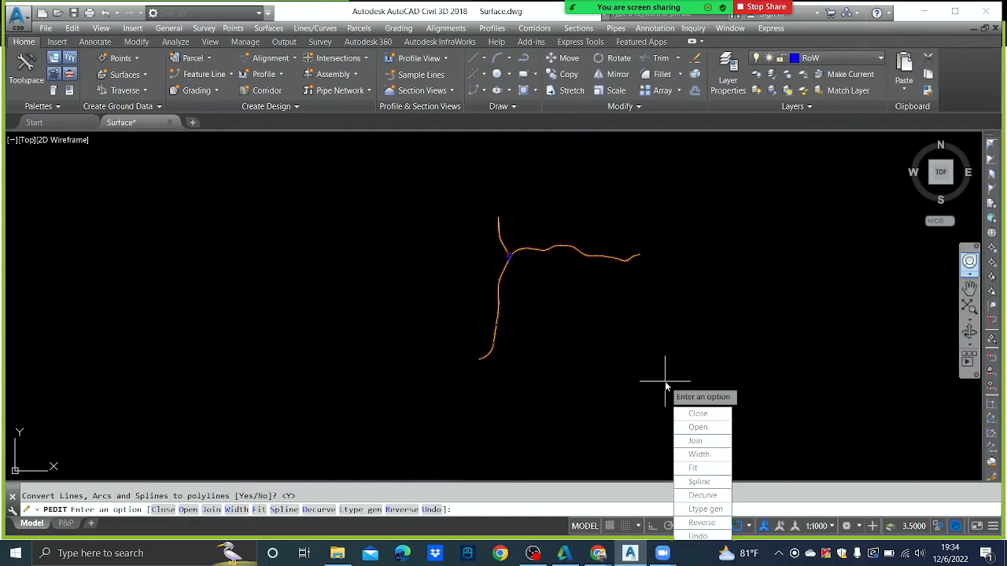
type("j")
key("Return")
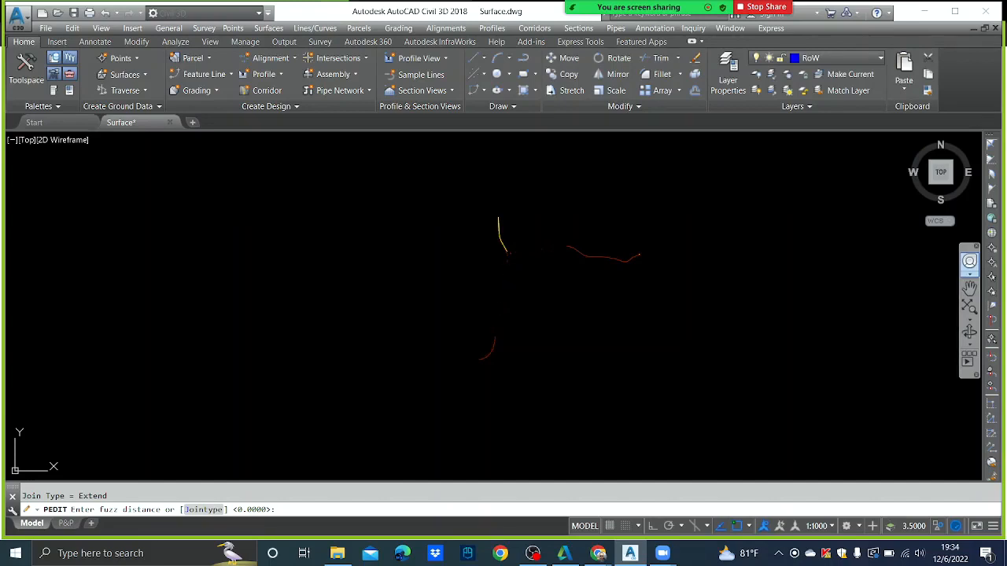
key("Return")
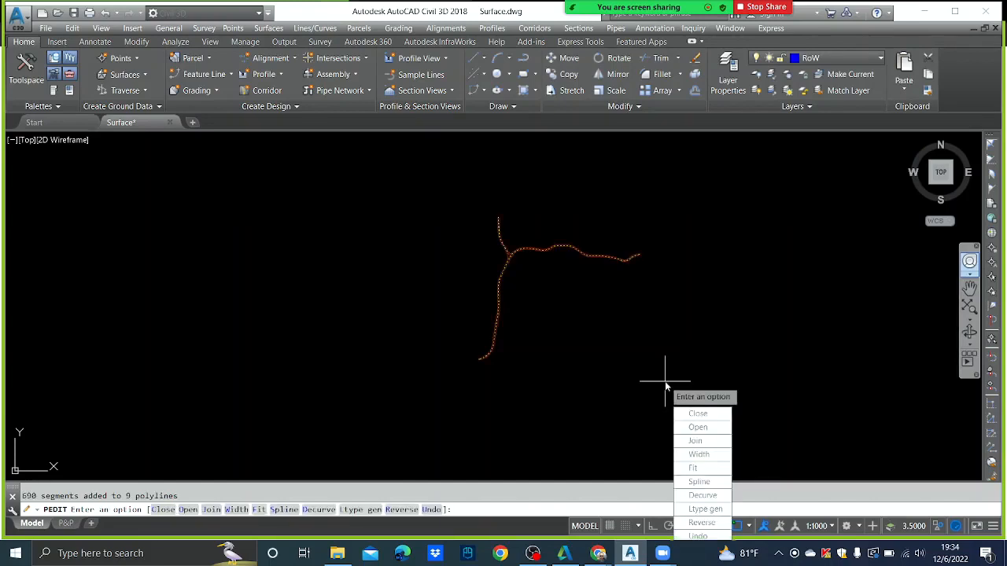
key("Escape")
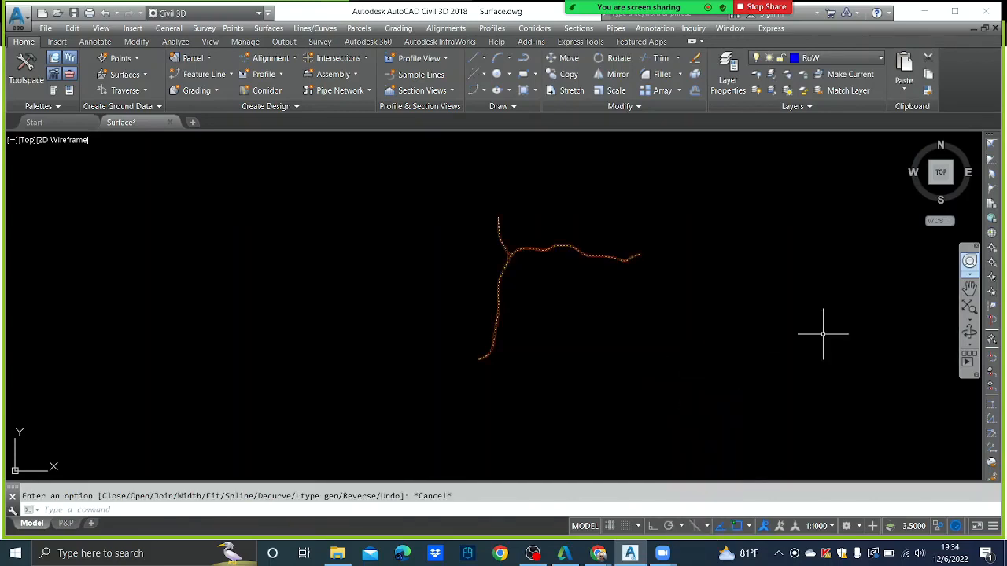
- Select the joined road polyline and follow it to its end to check it
scroll(551, 252, "up", 10)
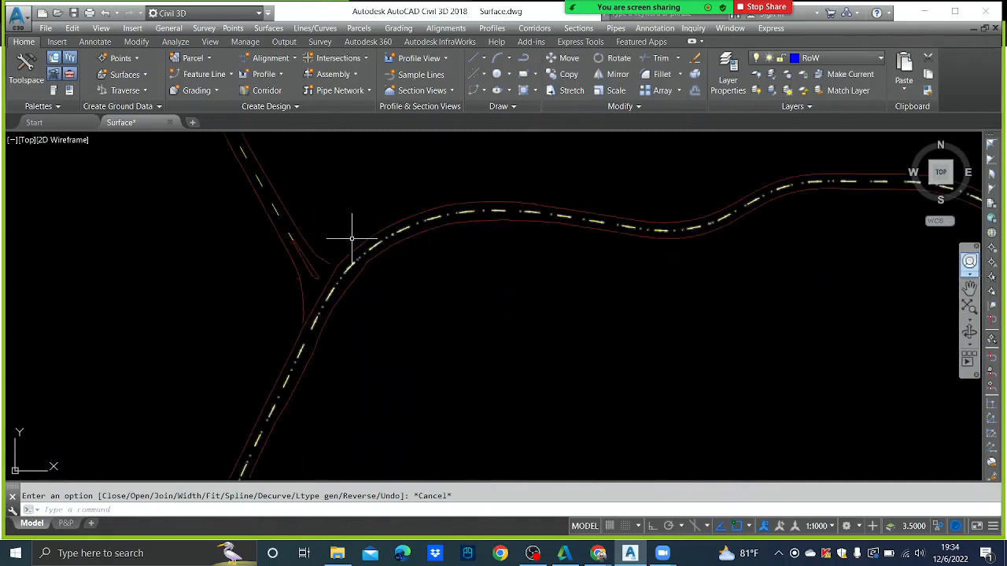
left_click(368, 241)
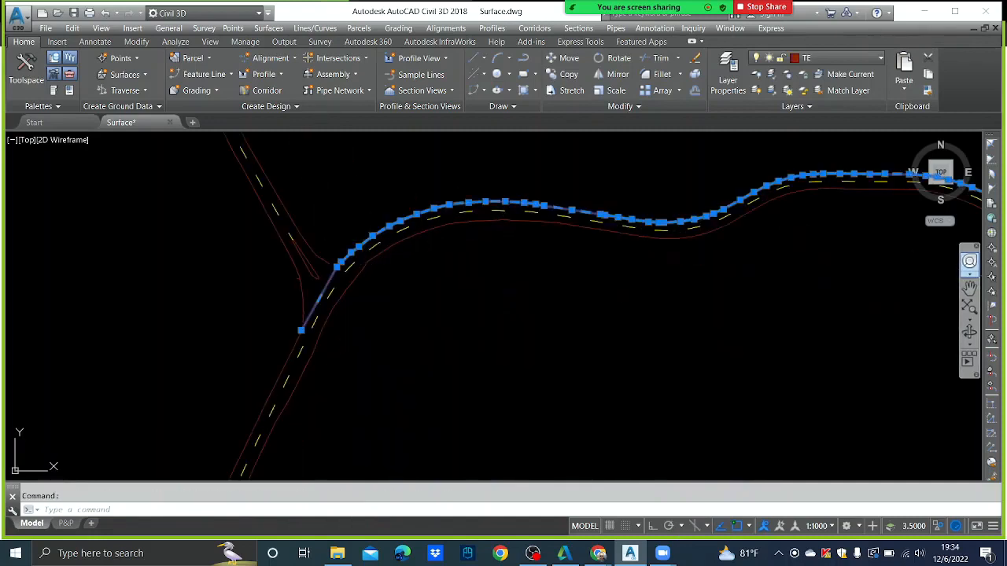
middle_click_drag(353, 309, 387, 264)
scroll(427, 252, "up", 3)
scroll(428, 253, "down", 5)
scroll(425, 248, "up", 7)
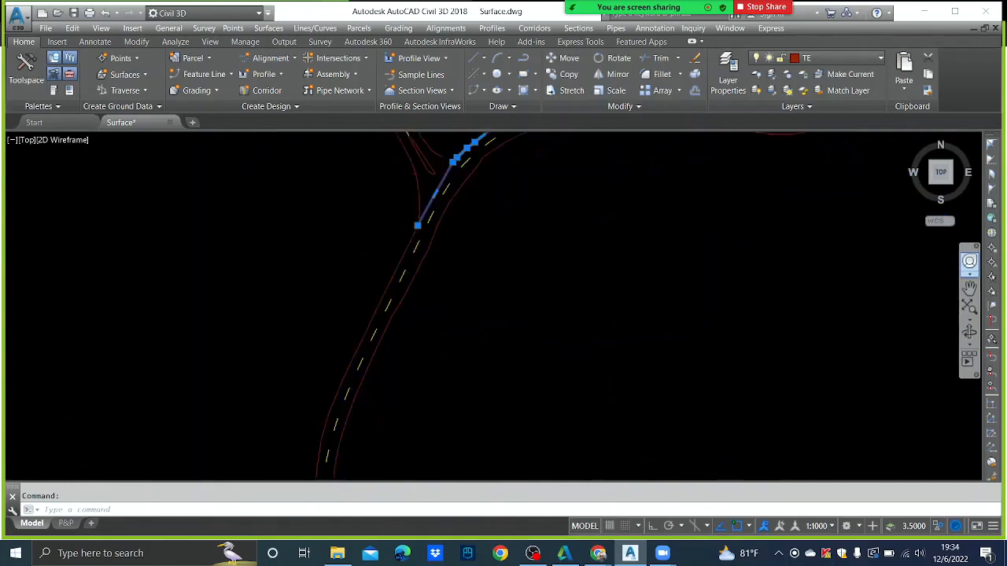
scroll(415, 219, "up", 1)
middle_click_drag(461, 191, 451, 264)
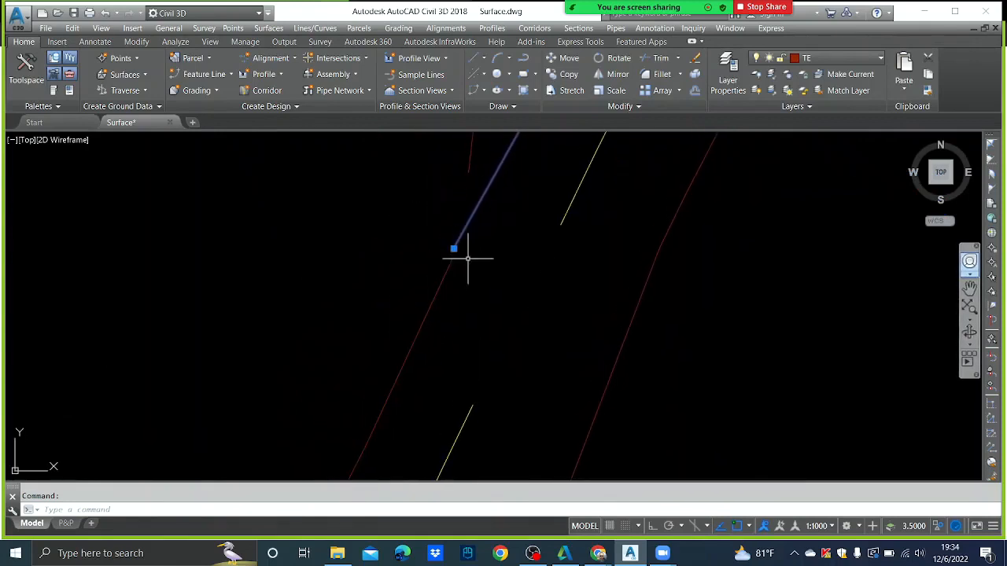
key("Escape")
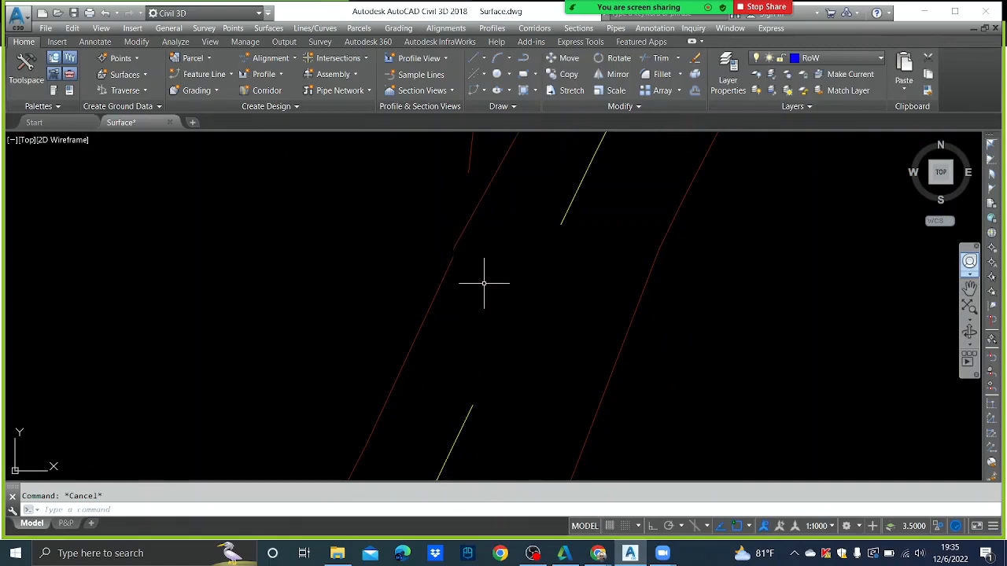
- Inspect the red road-edge line and the ECL polyline for breaks
left_click(447, 274)
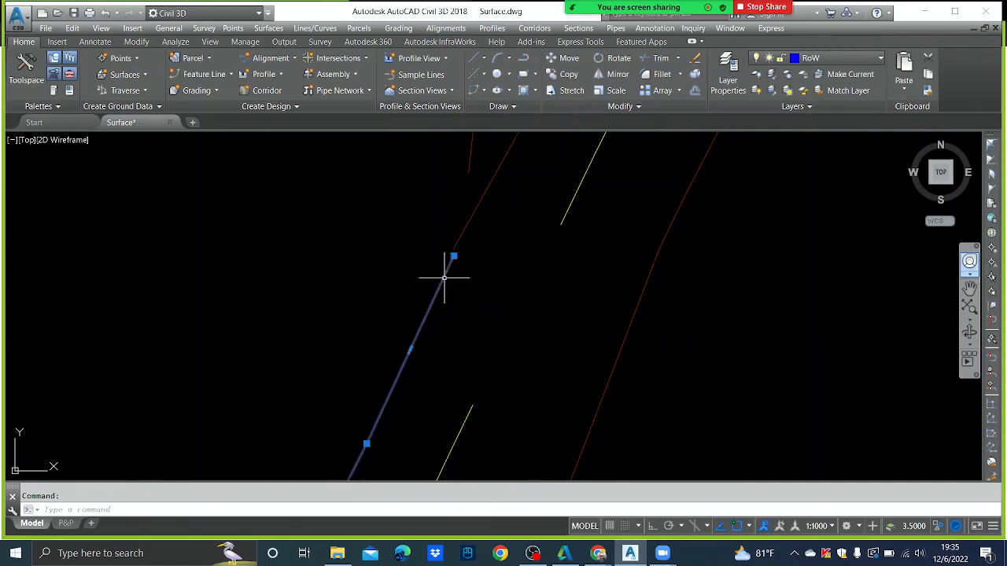
scroll(413, 229, "down", 5)
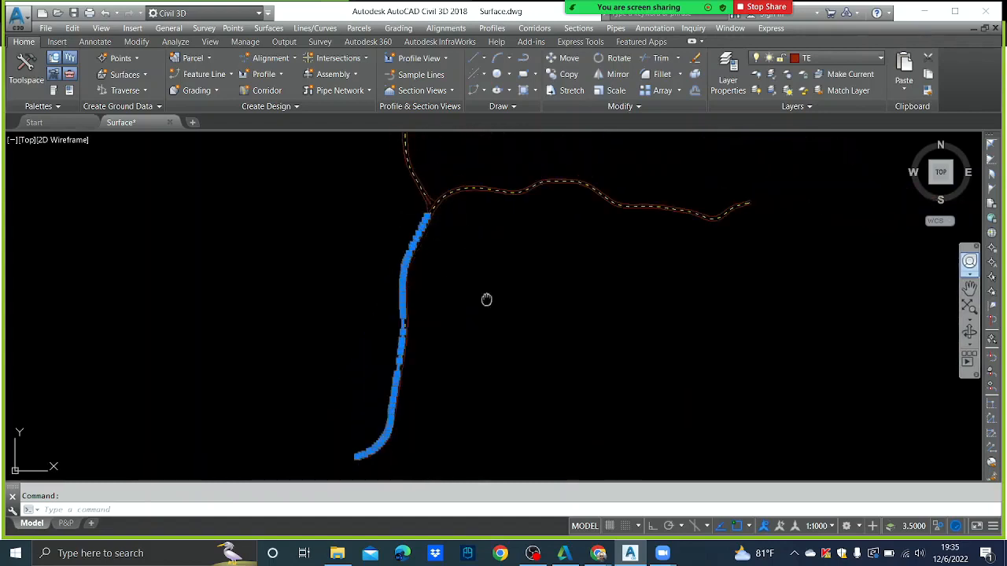
mouse_move(485, 299)
middle_mouse_down()
mouse_move(458, 234)
mouse_move(461, 276)
middle_mouse_up()
scroll(449, 202, "up", 2)
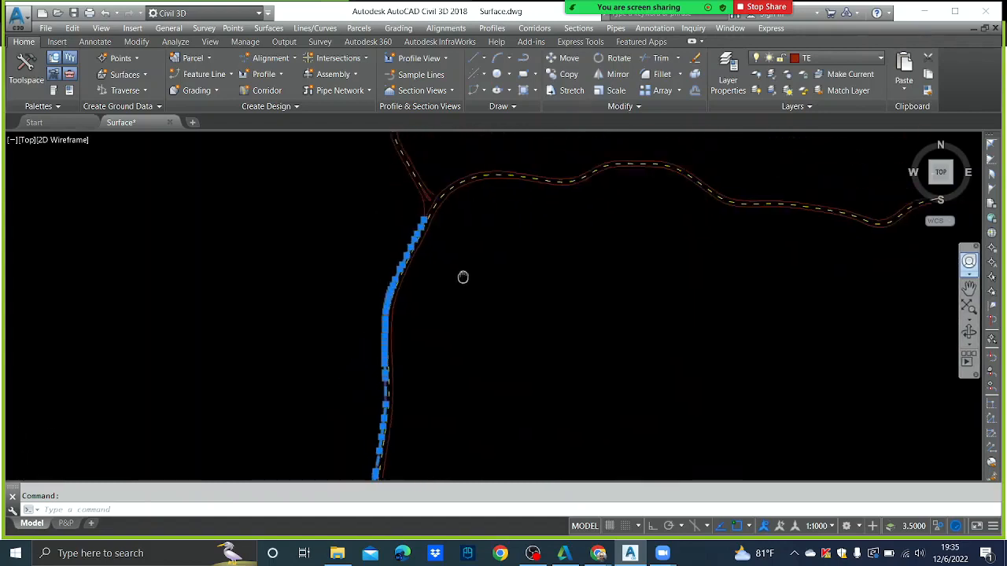
key("Escape")
left_click(444, 217)
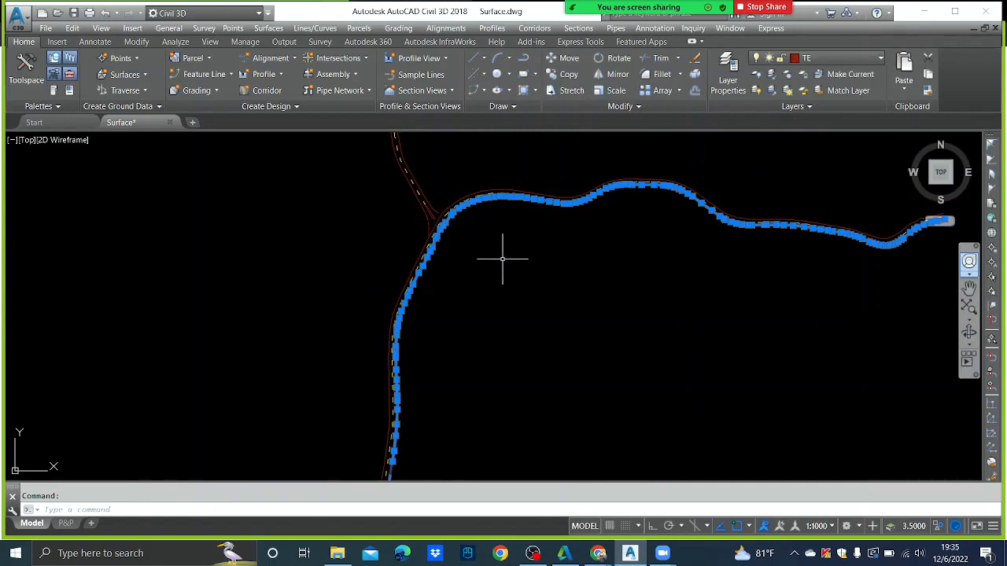
scroll(503, 257, "down", 3)
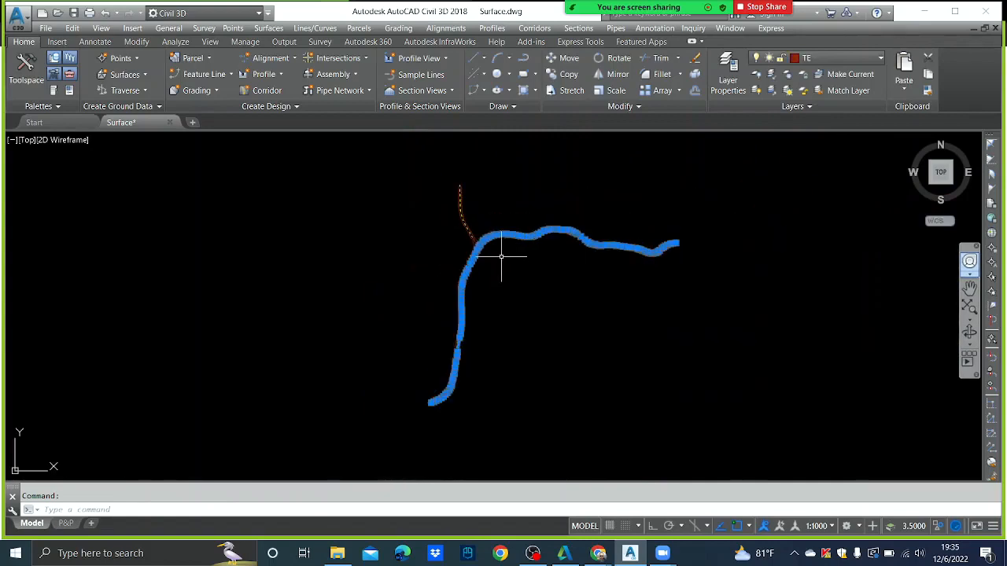
key("Escape")
scroll(485, 241, "up", 5)
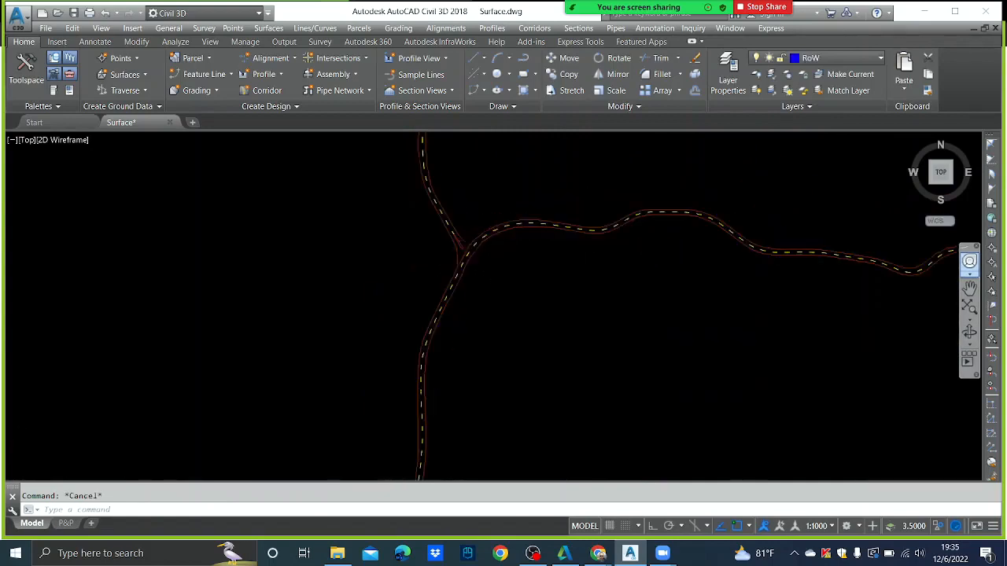
left_click(478, 226)
scroll(497, 250, "down", 3)
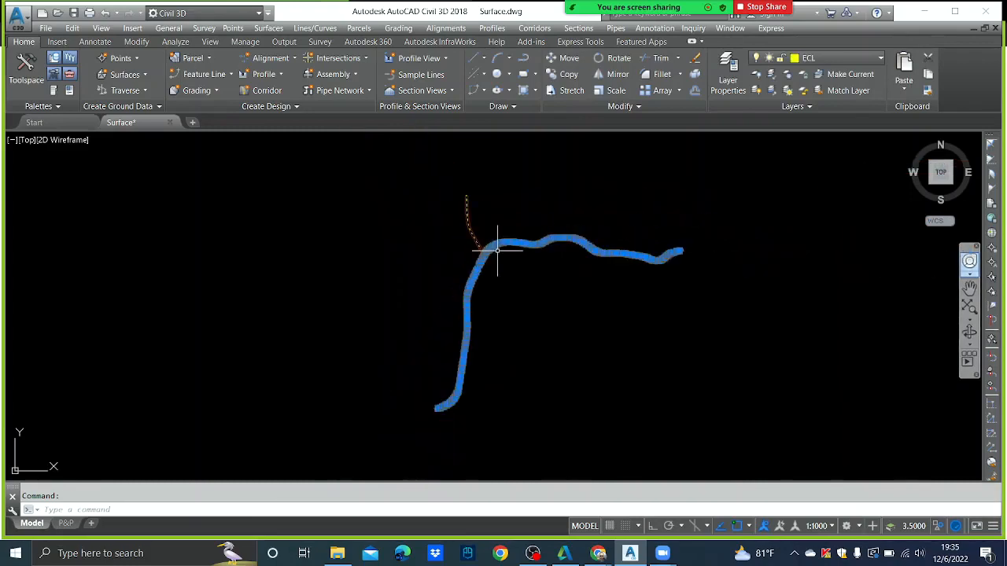
key("Escape")
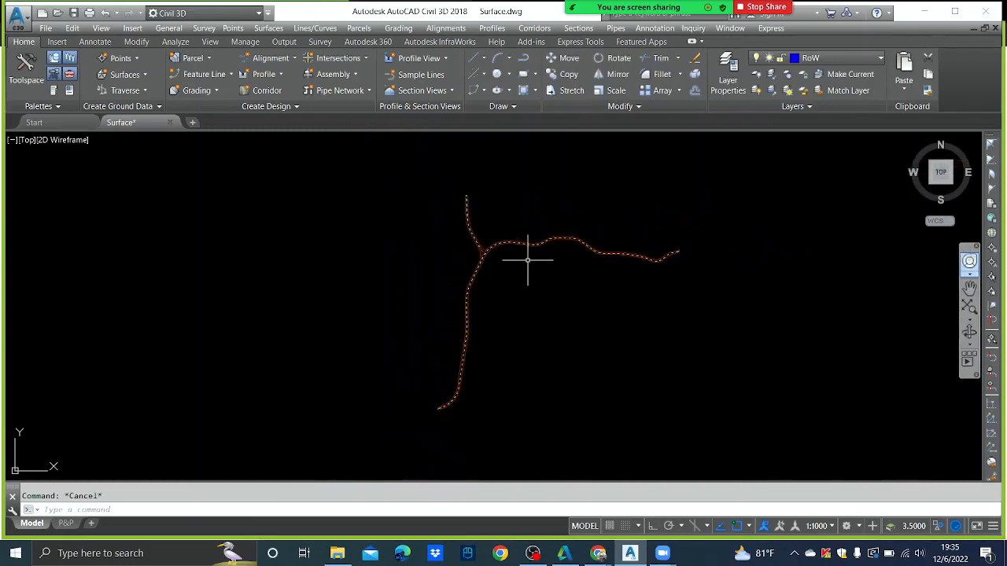
scroll(495, 265, "up", 5)
- Examine the red edge line's end point at the gap near the junction
middle_click_drag(409, 243, 399, 264)
scroll(461, 220, "up", 2)
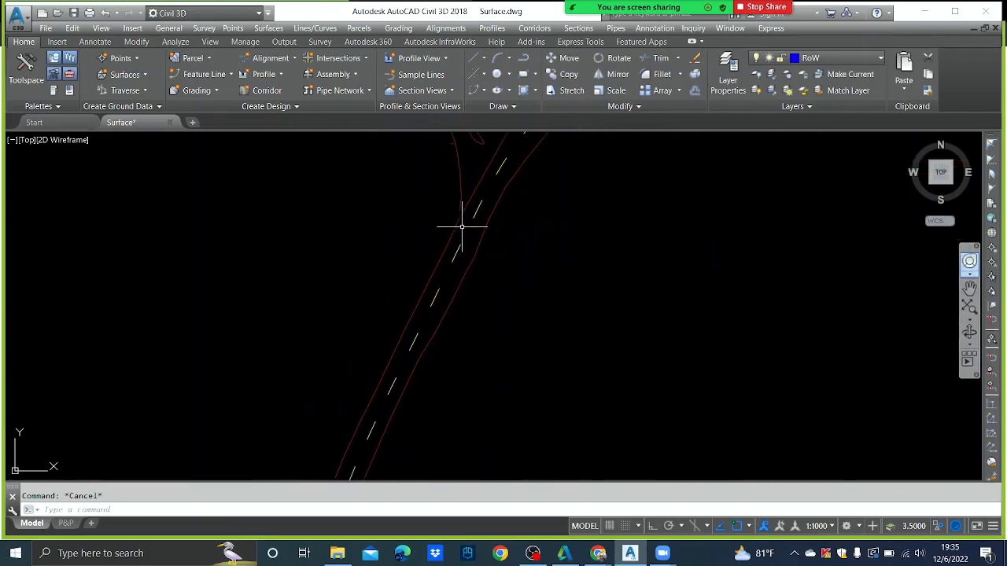
scroll(466, 215, "up", 3)
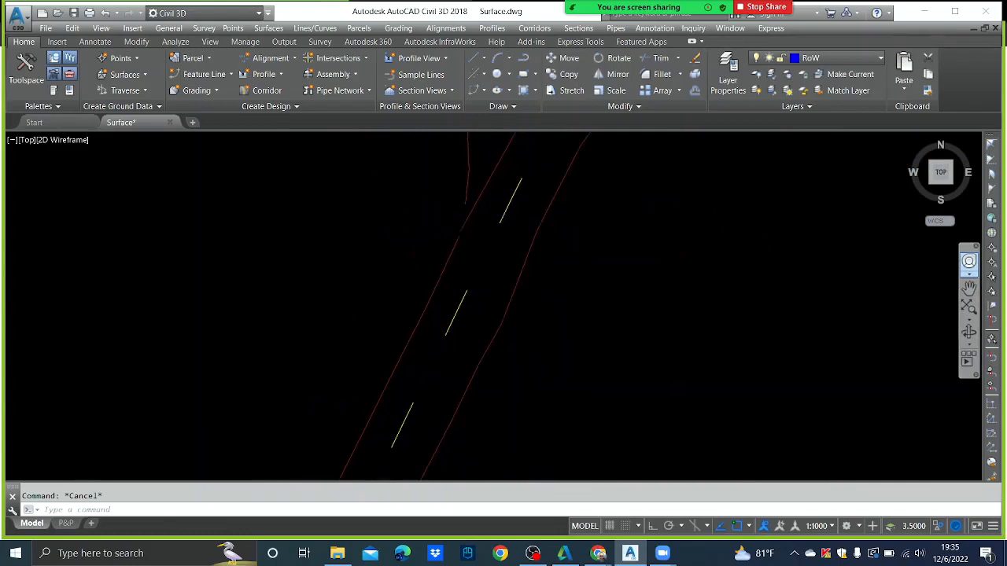
left_click(466, 225)
scroll(445, 260, "up", 5)
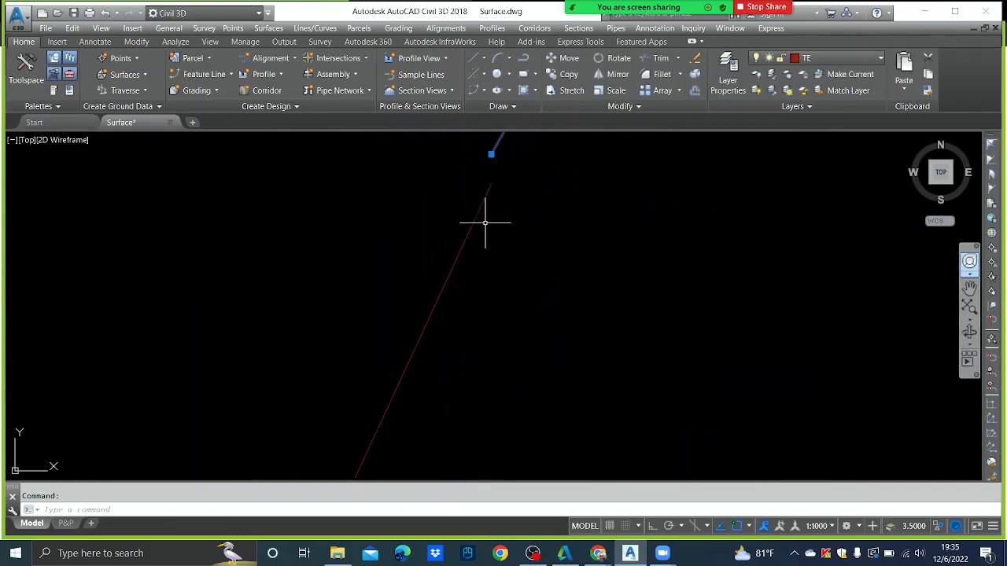
middle_click_drag(486, 214, 483, 308)
left_click(484, 250)
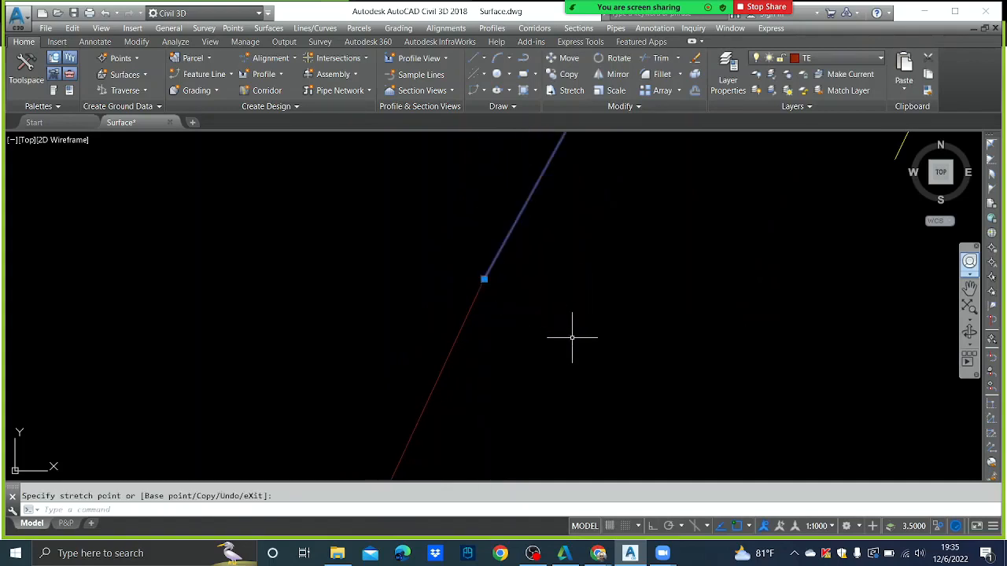
key("Escape")
key("Escape")
- Join the lower and upper edge lines with PEDIT Multiple, fuzz 0, adding 92 segments
type("pe")
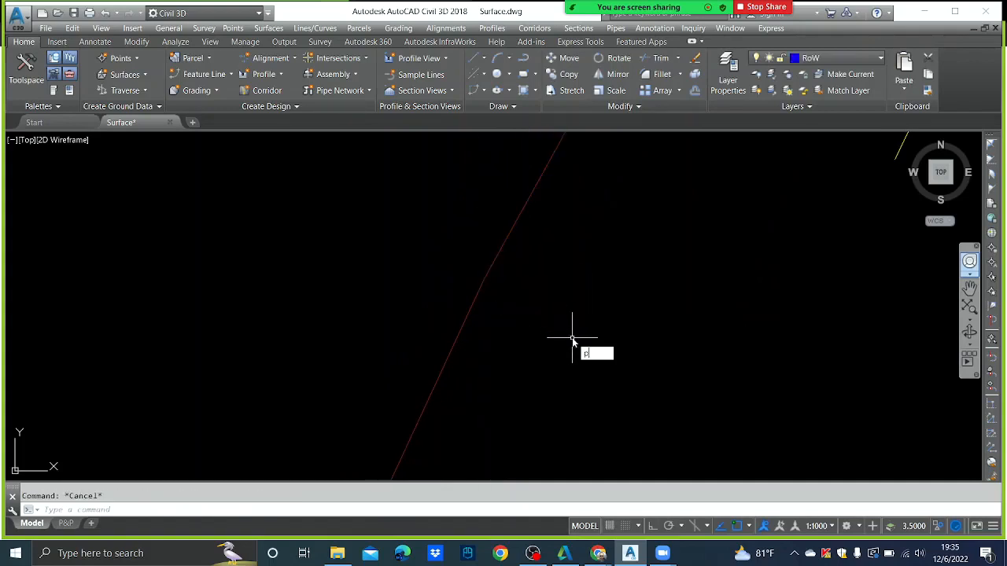
key("Return")
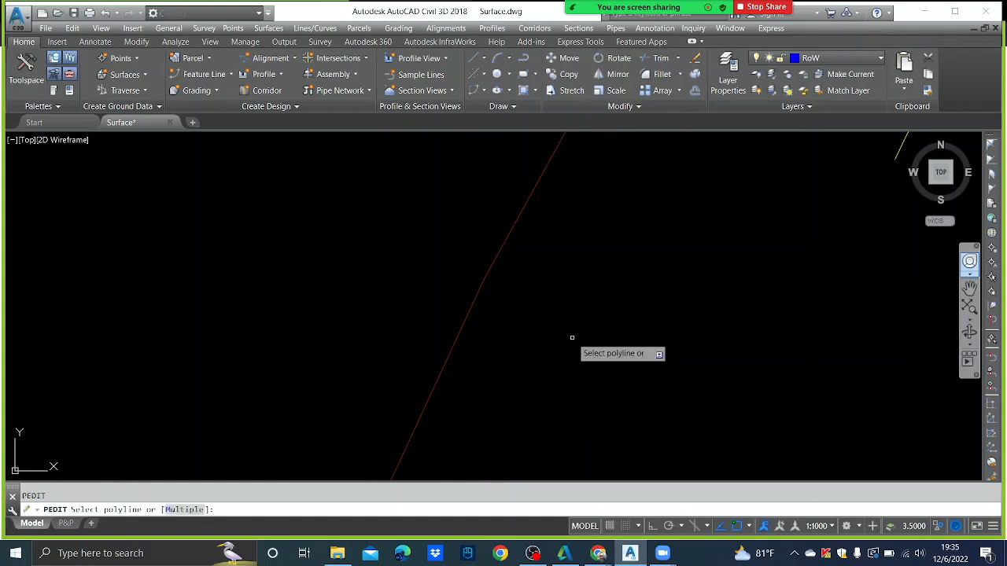
type("m")
key("Return")
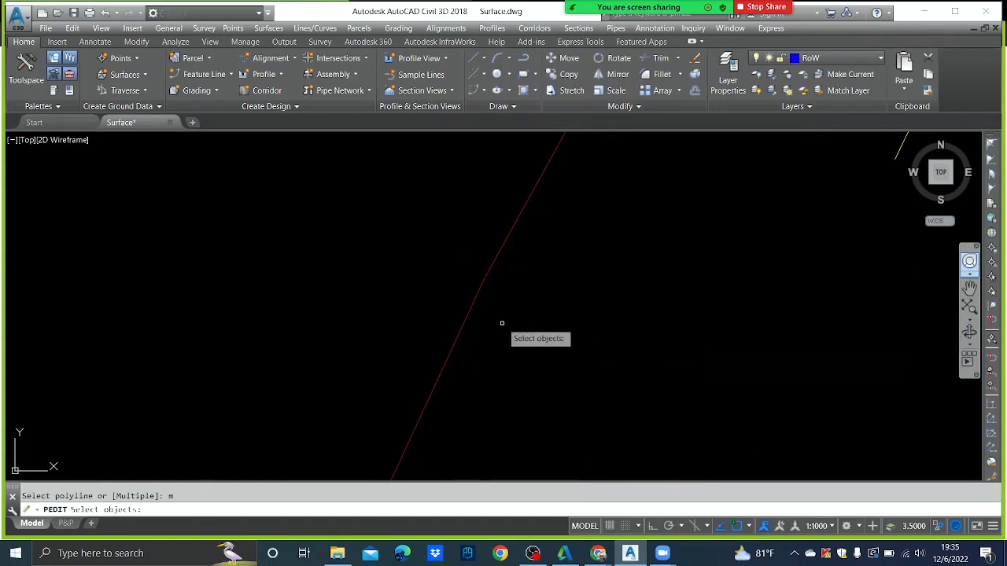
left_click(467, 316)
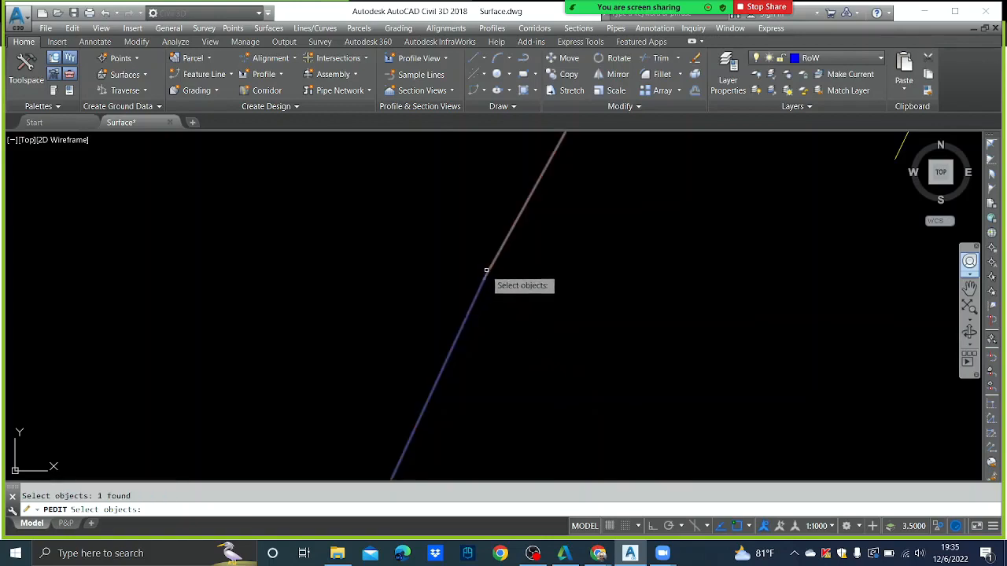
left_click(489, 272)
key("Return")
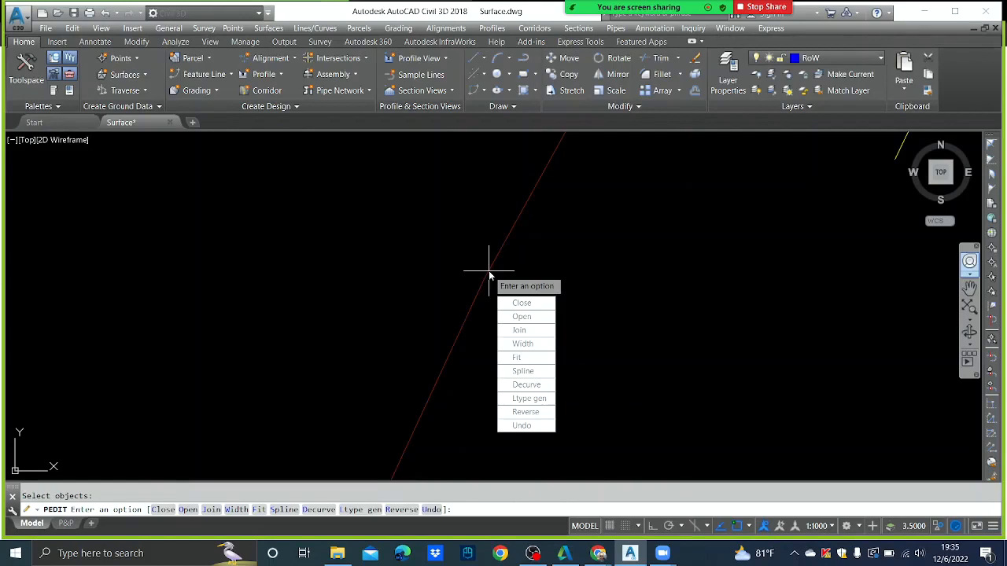
type("j")
key("Return")
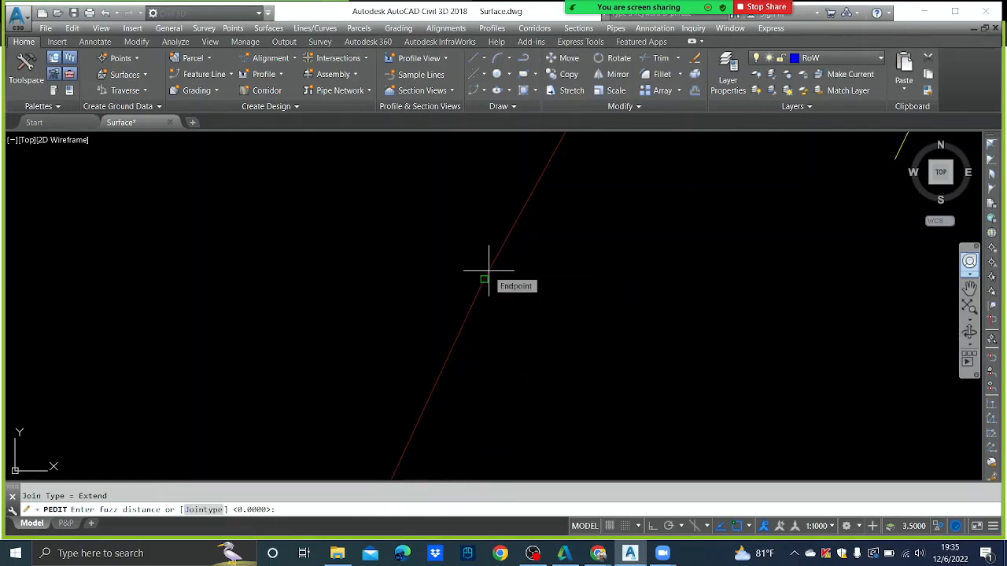
key("Return")
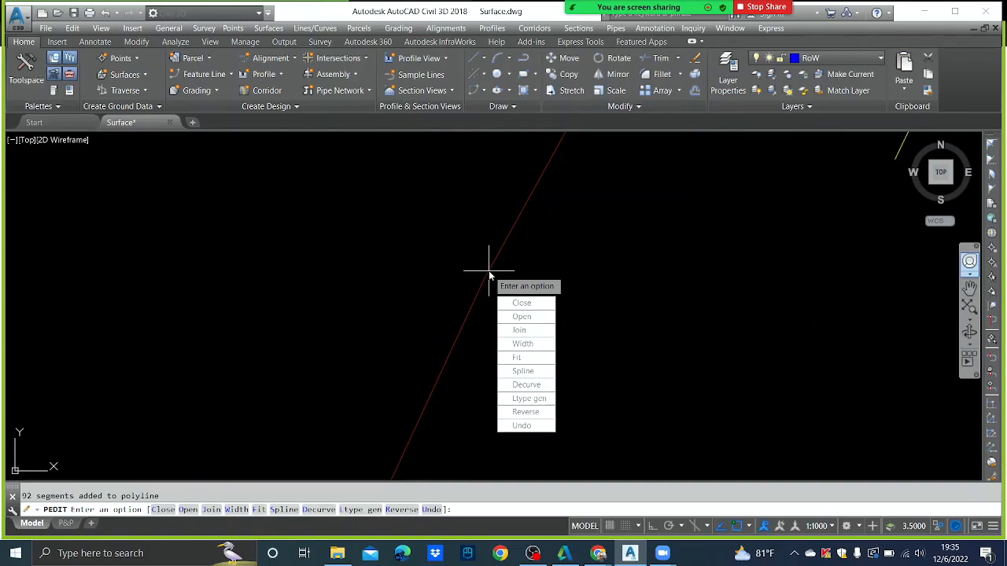
key("Return")
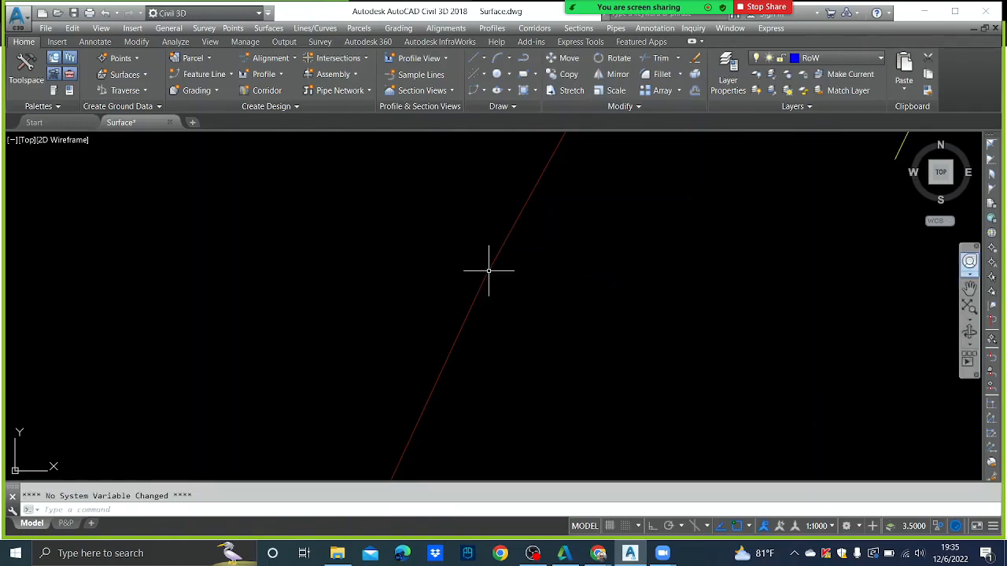
- Select the joined edge polyline and pan along it to confirm it is continuous
scroll(515, 279, "down", 2)
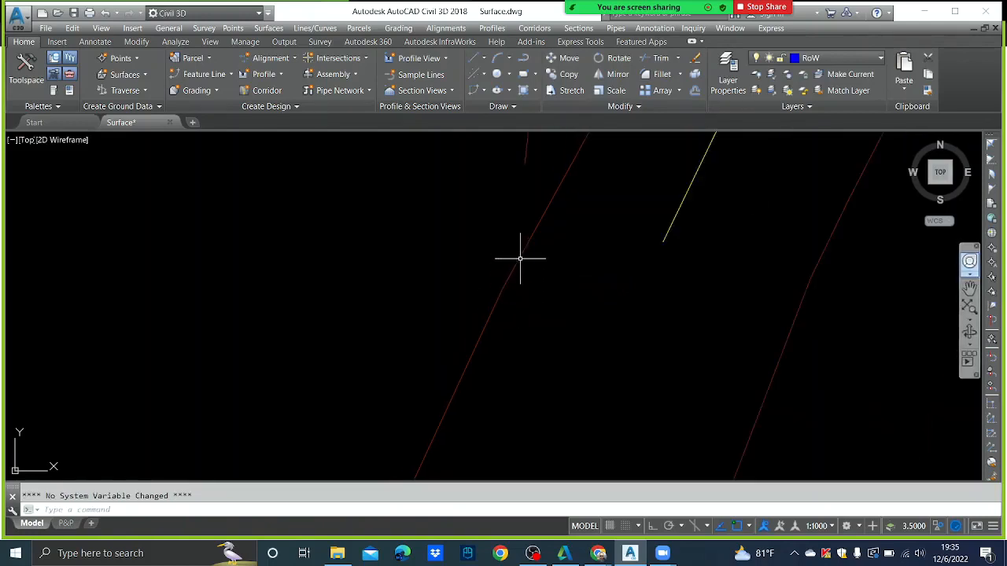
left_click(517, 259)
scroll(524, 382, "up", 5)
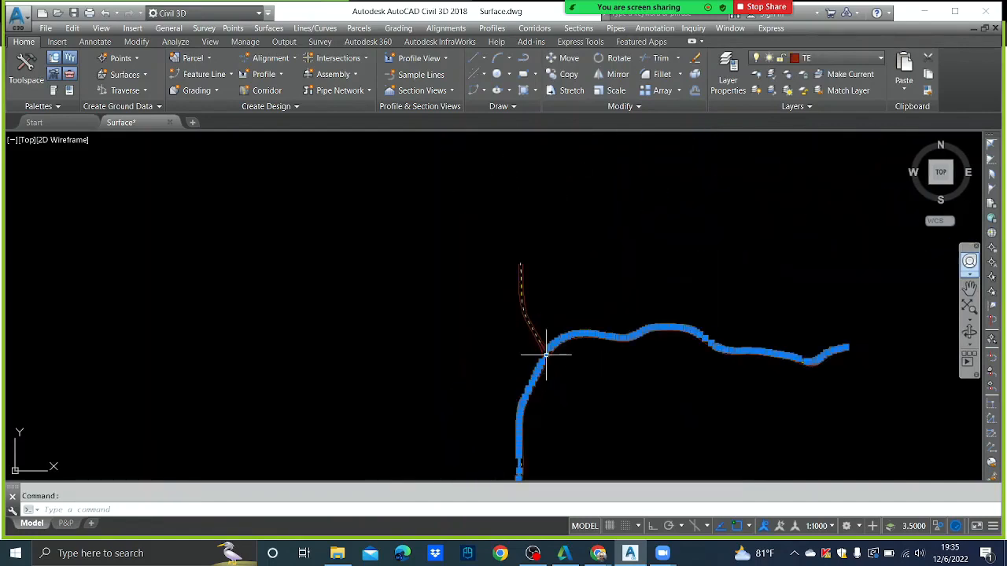
middle_click_drag(585, 391, 596, 333)
scroll(596, 333, "up", 5)
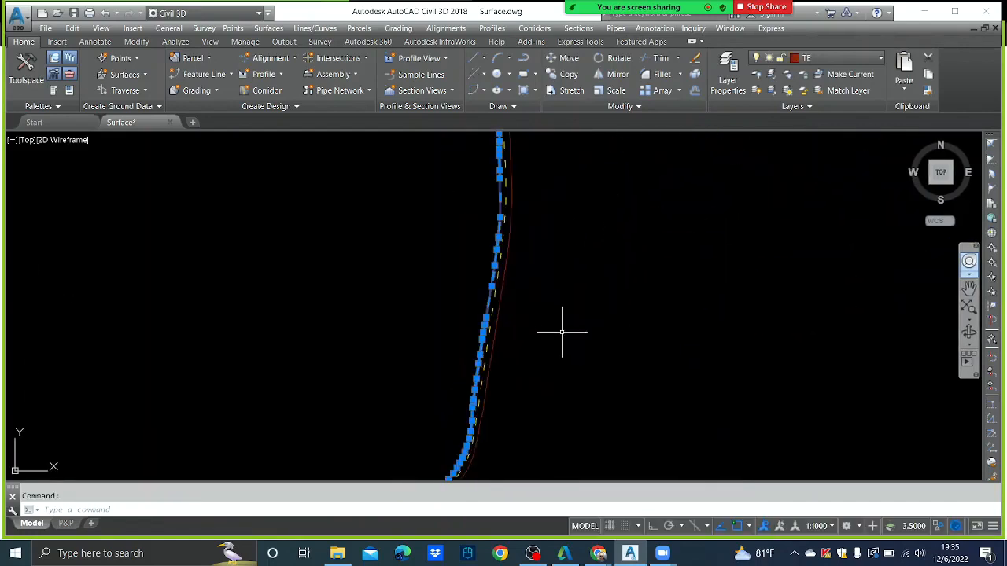
key("Escape")
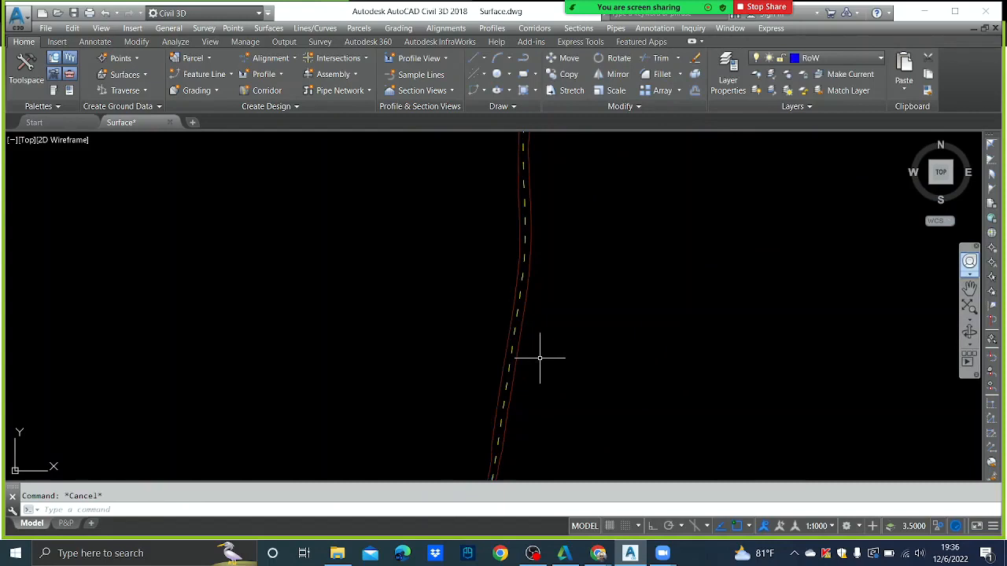
- Save the drawing from the Quick Access Toolbar
left_click(74, 13)
scroll(441, 291, "down", 3)
scroll(472, 256, "up", 3)
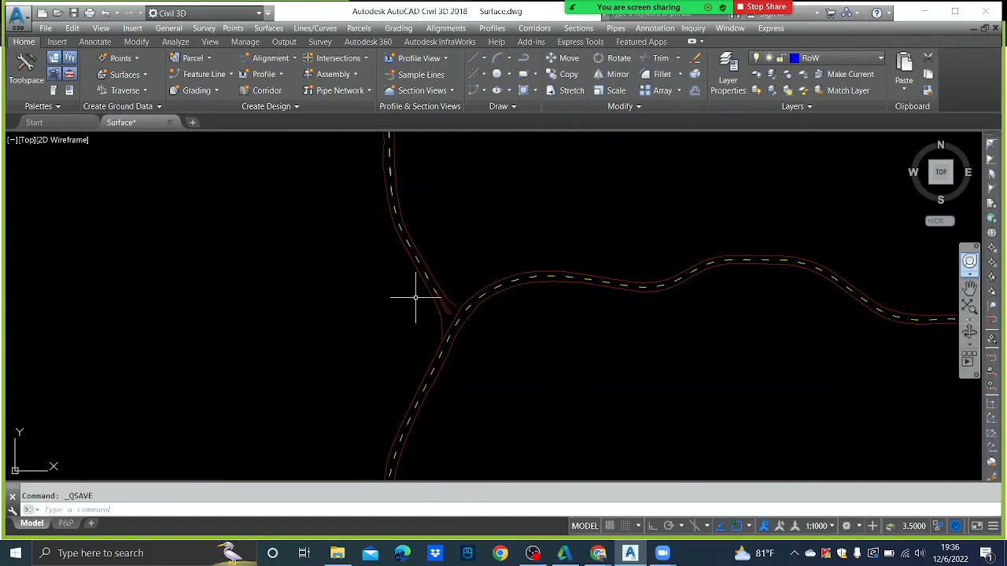
- End object isolation so all 7478 hidden objects show again
right_click(371, 281)
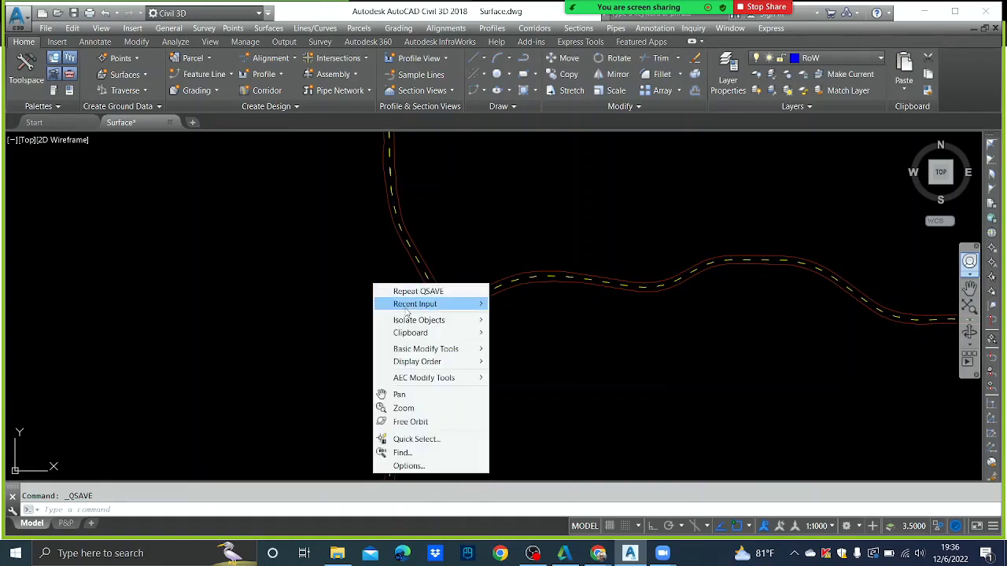
mouse_move(413, 321)
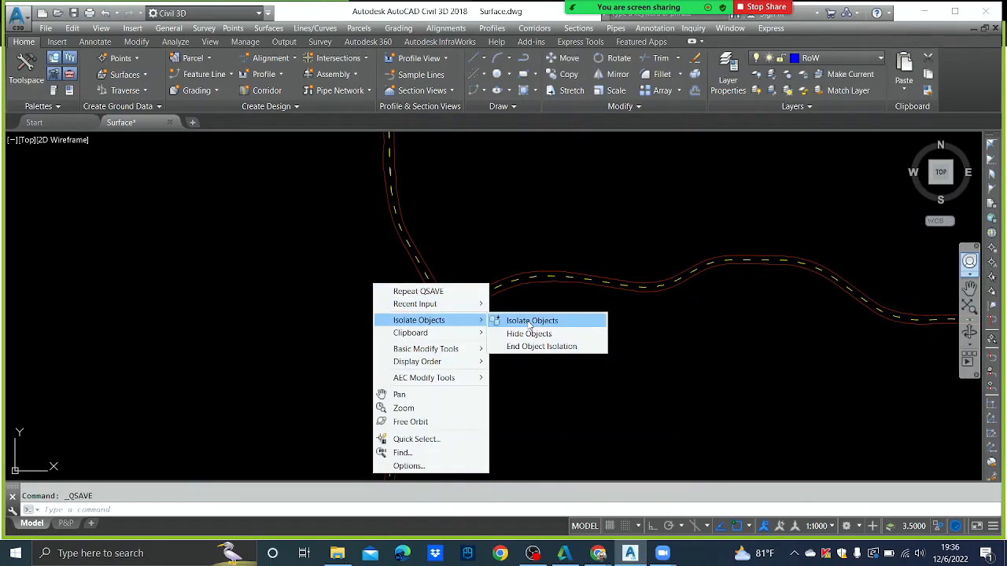
left_click(532, 347)
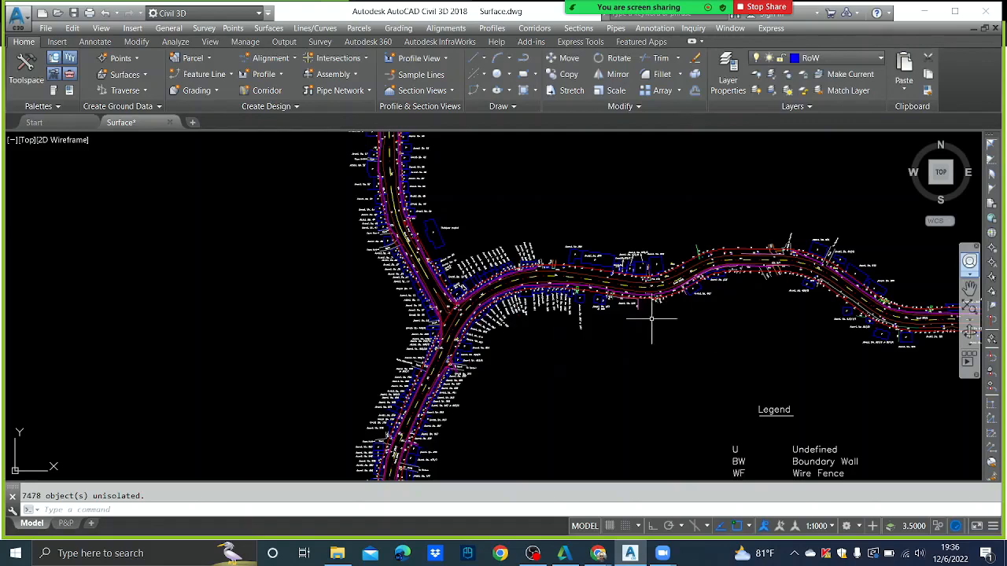
mouse_move(651, 23)
mouse_move(555, 6)
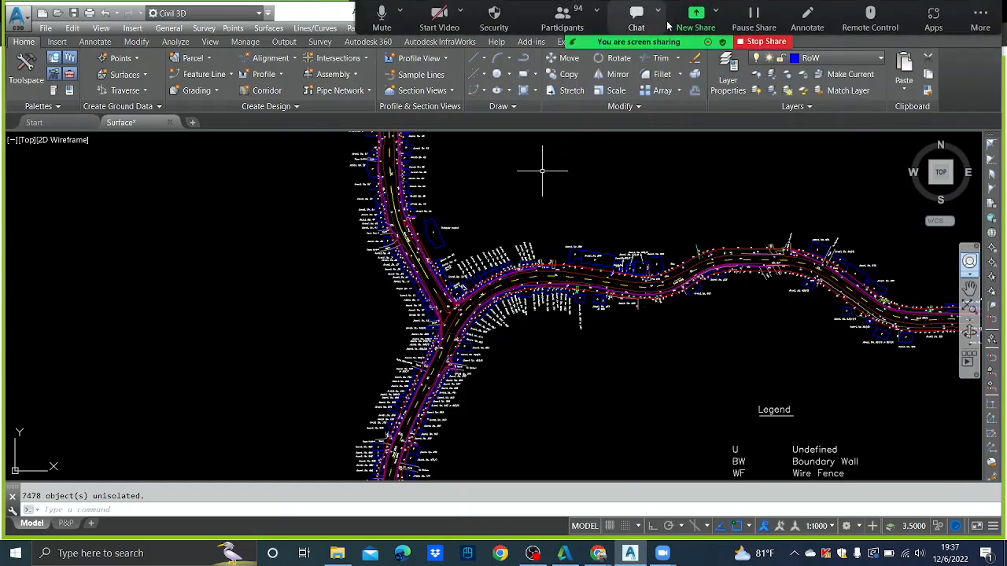
- Switch Zoom's screen share to the UoM-06.12.2022 File Explorer window
left_click(695, 17)
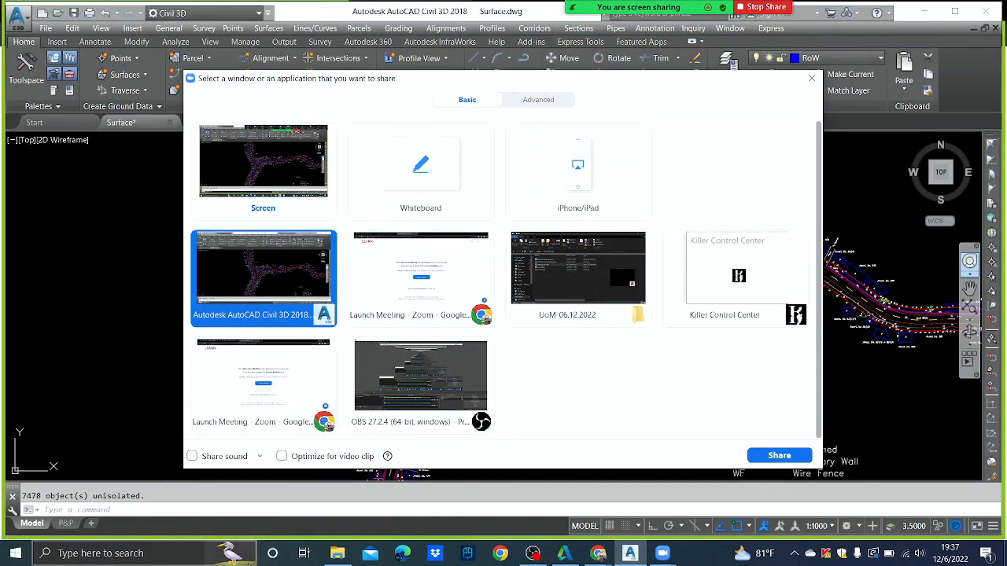
left_click(351, 555)
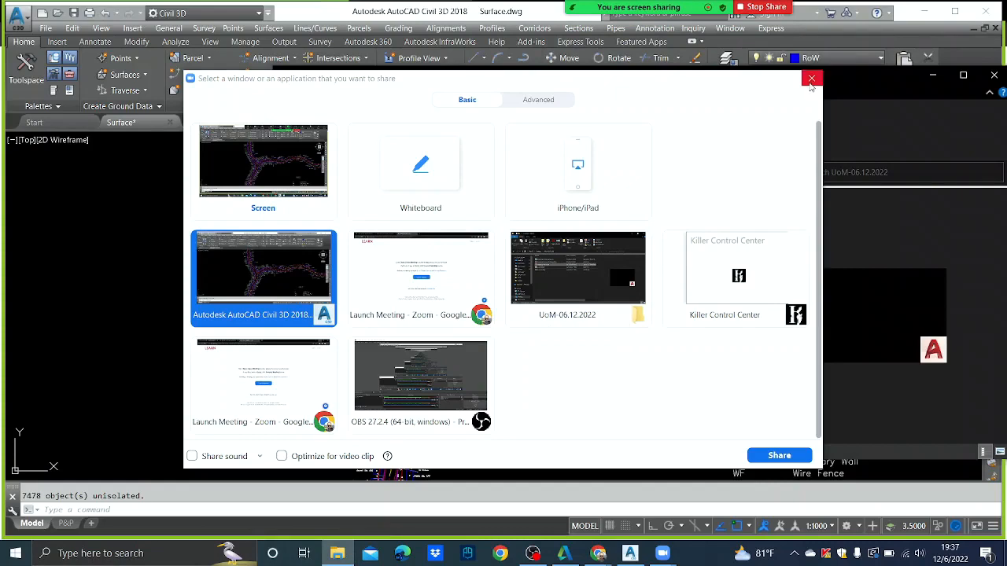
left_click(811, 78)
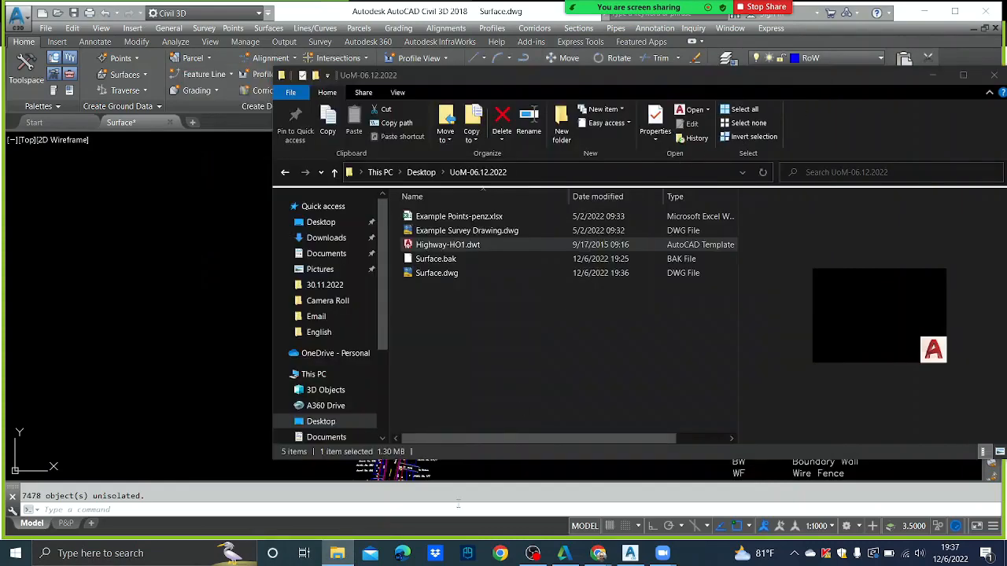
left_click(336, 554)
left_click(336, 554)
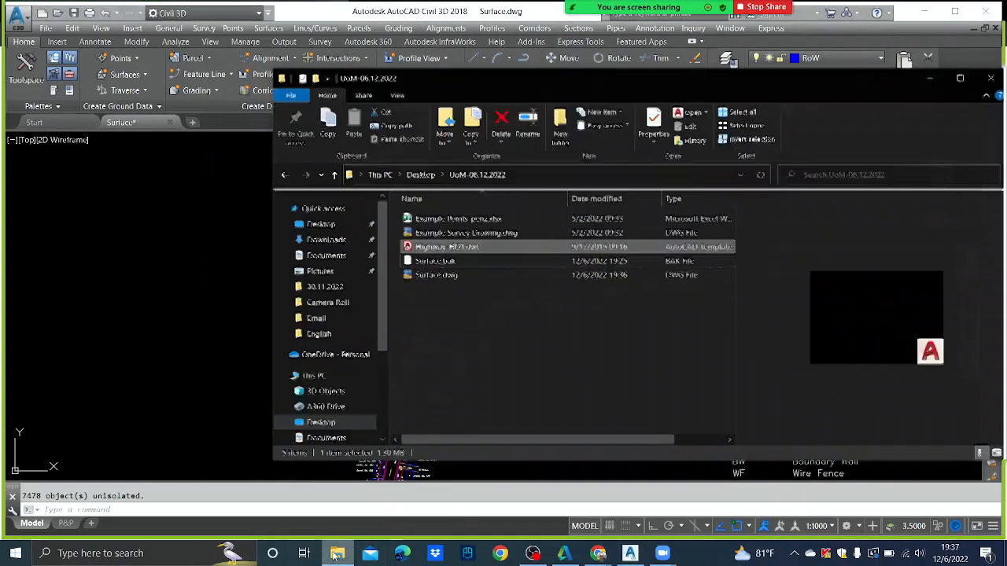
left_click(336, 554)
mouse_move(638, 7)
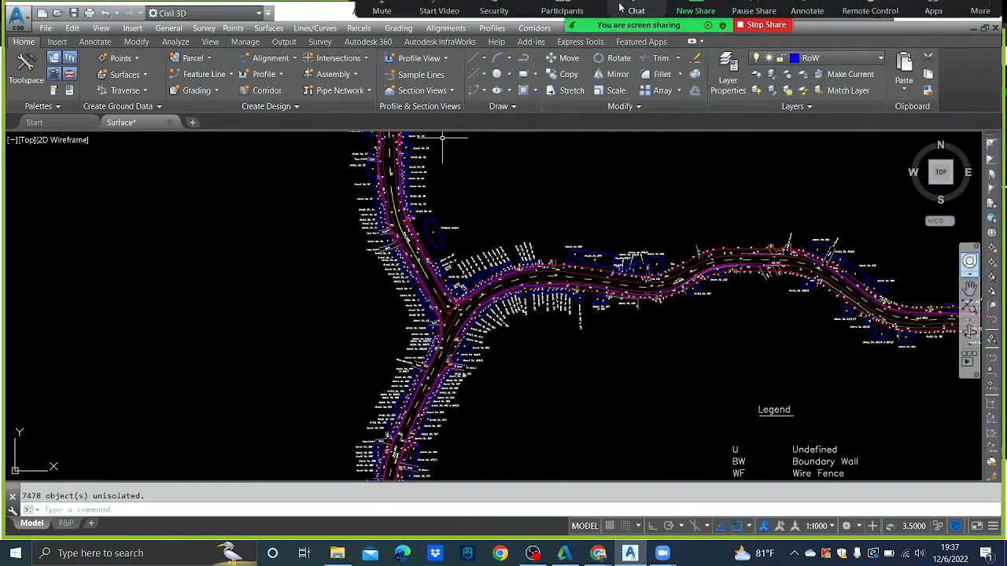
left_click(696, 16)
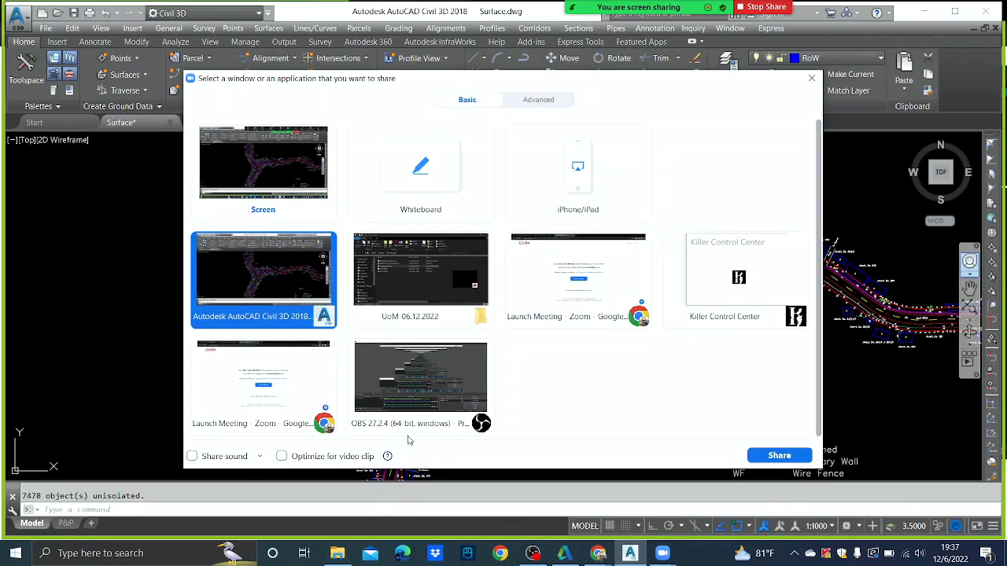
left_click(421, 275)
left_click(770, 456)
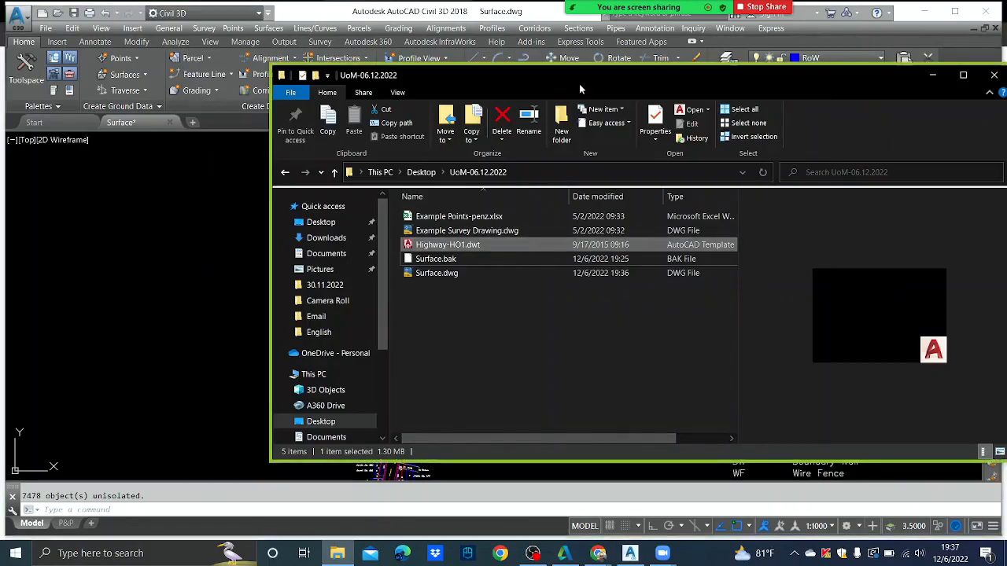
- Move the folder window over the drawing and select Example Points-penz.xlsx
left_click_drag(579, 83, 431, 73)
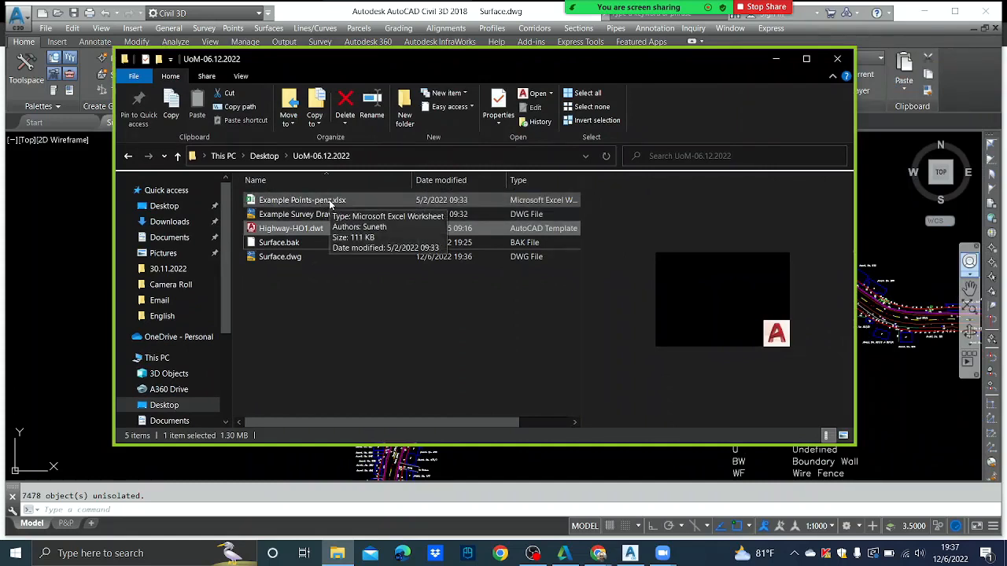
left_click(330, 200)
left_click(330, 200)
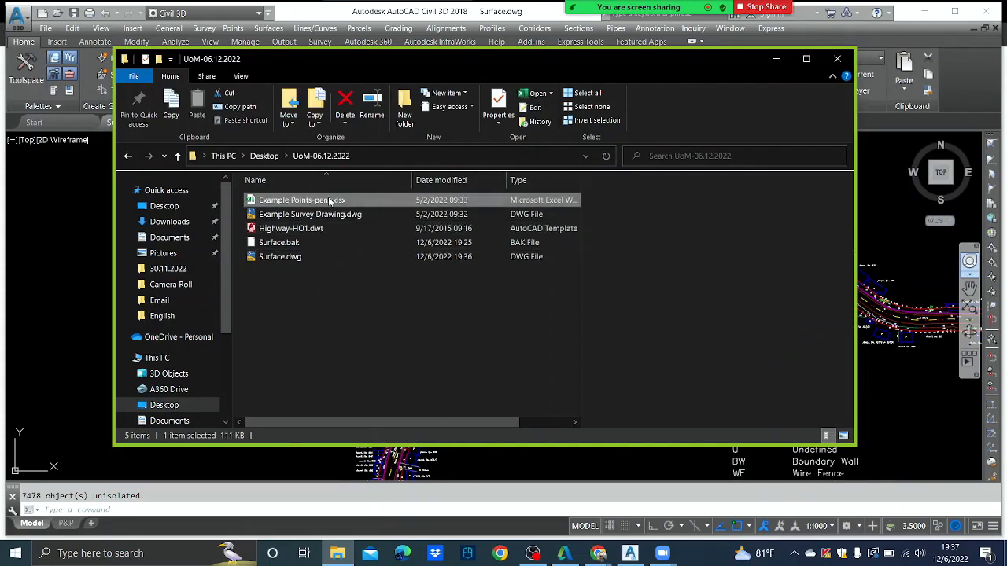
left_click(345, 296)
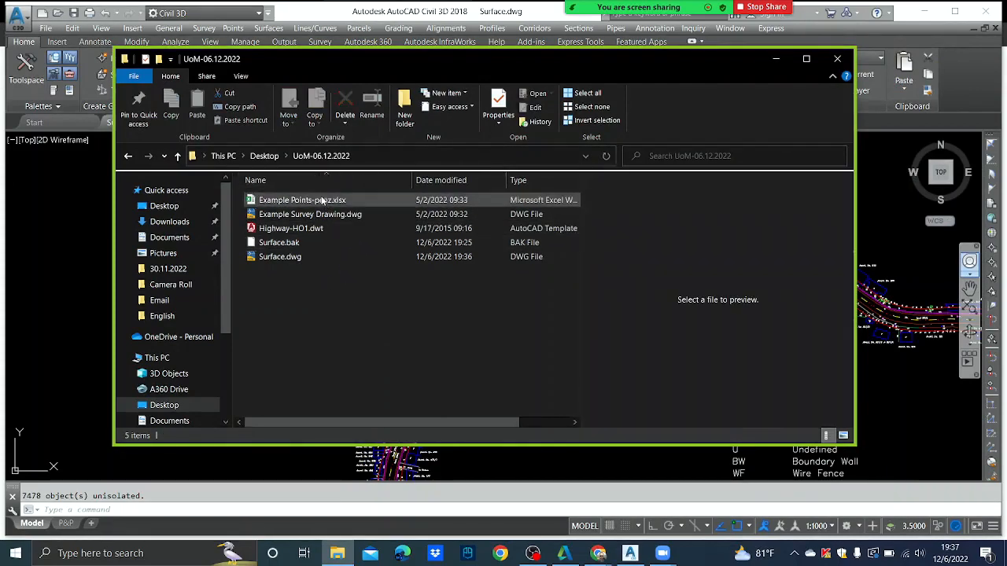
left_click(321, 201)
- Open Example Points-penz.xlsx in Excel and close the Office Activation Wizard
double_click(323, 202)
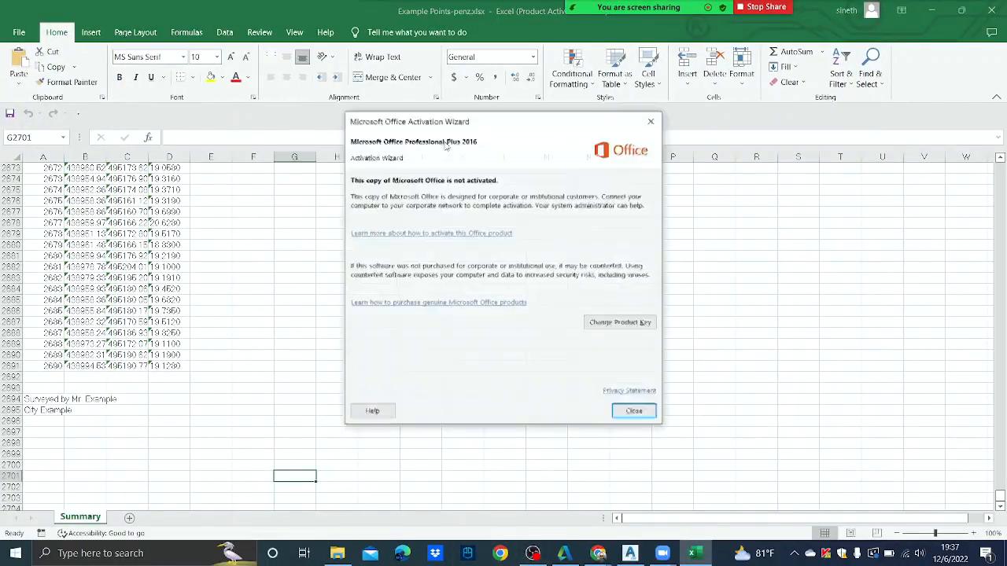
left_click(637, 413)
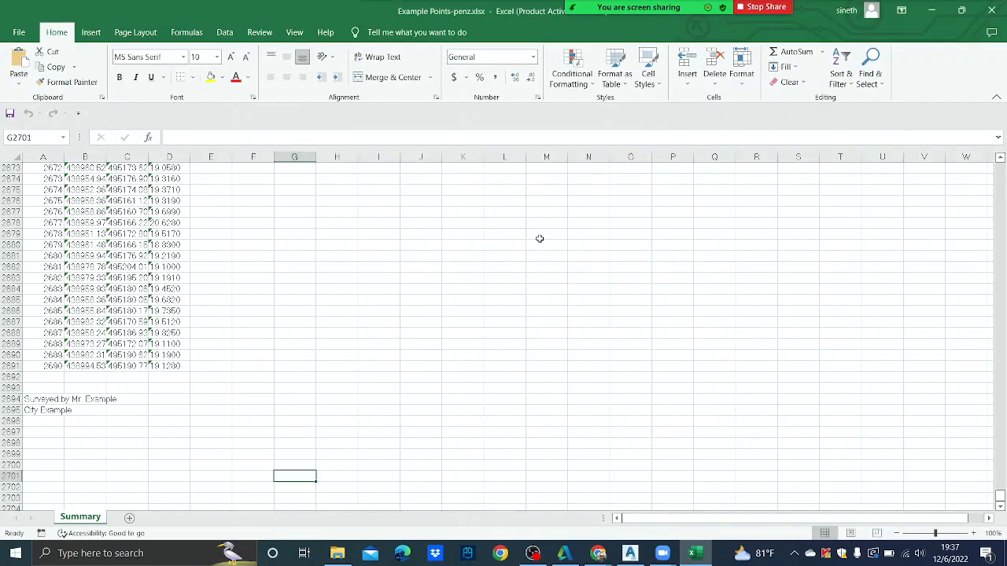
scroll(540, 239, "up", 5)
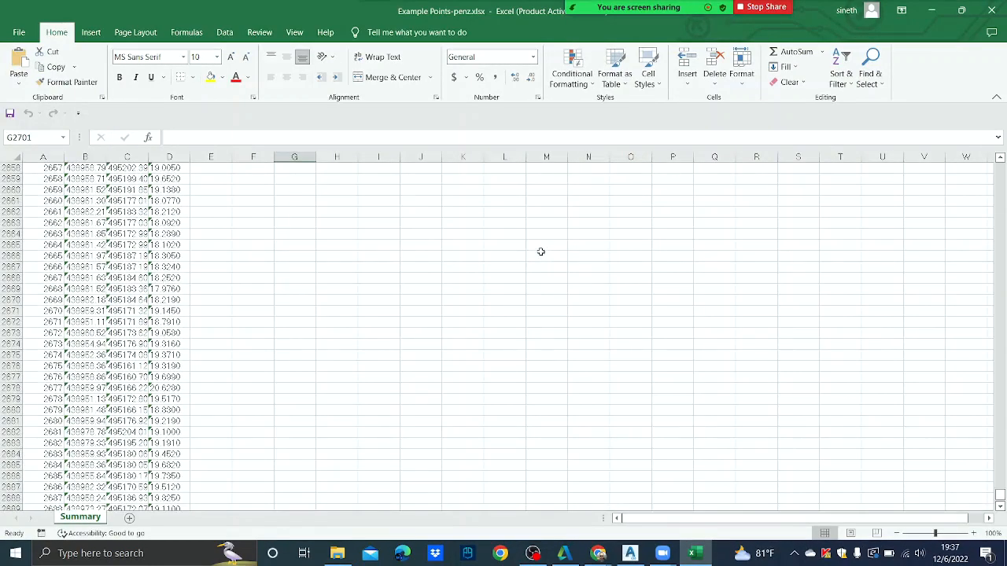
left_click_drag(999, 496, 881, 165)
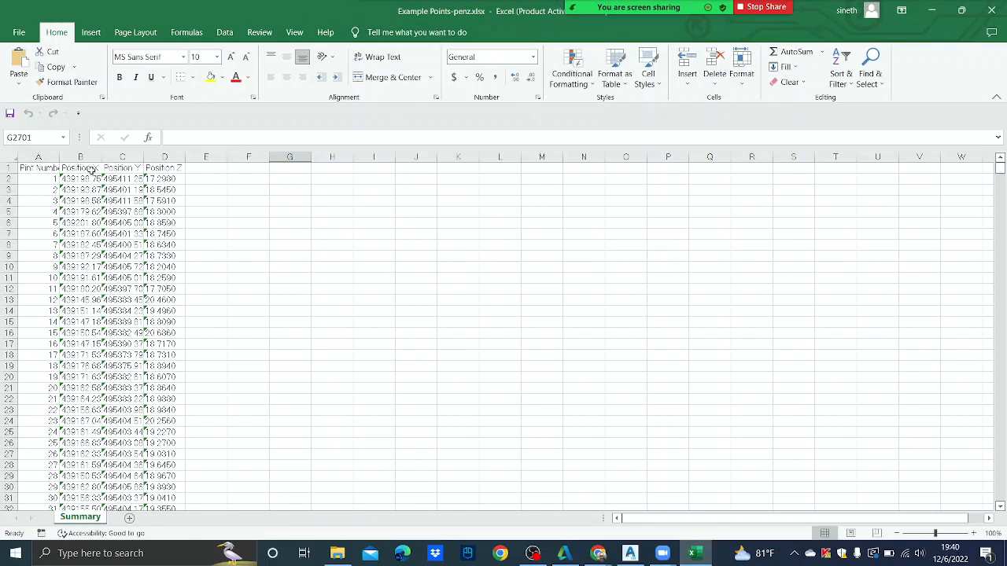
- Delete the column-heading row 1
left_click(6, 168)
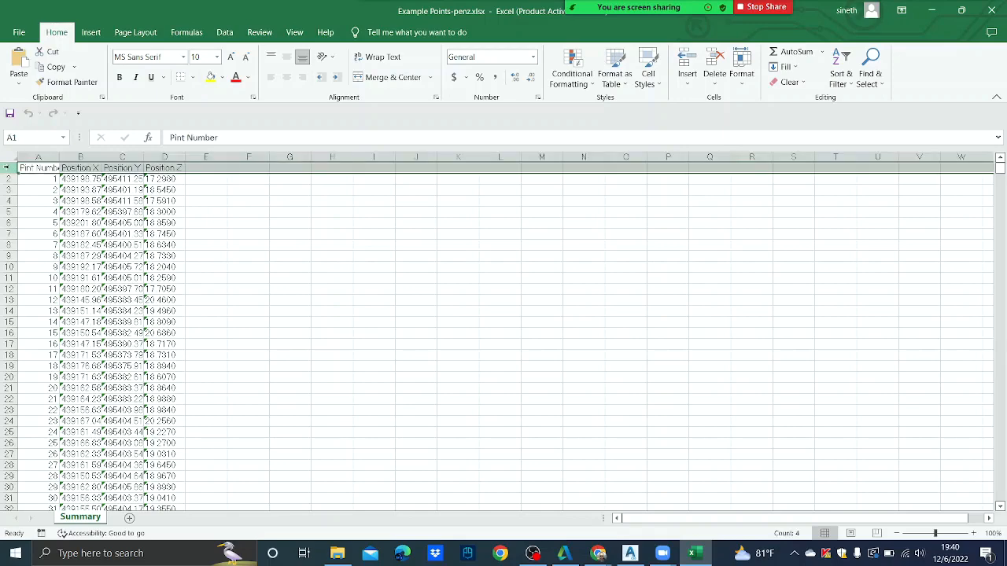
right_click(7, 168)
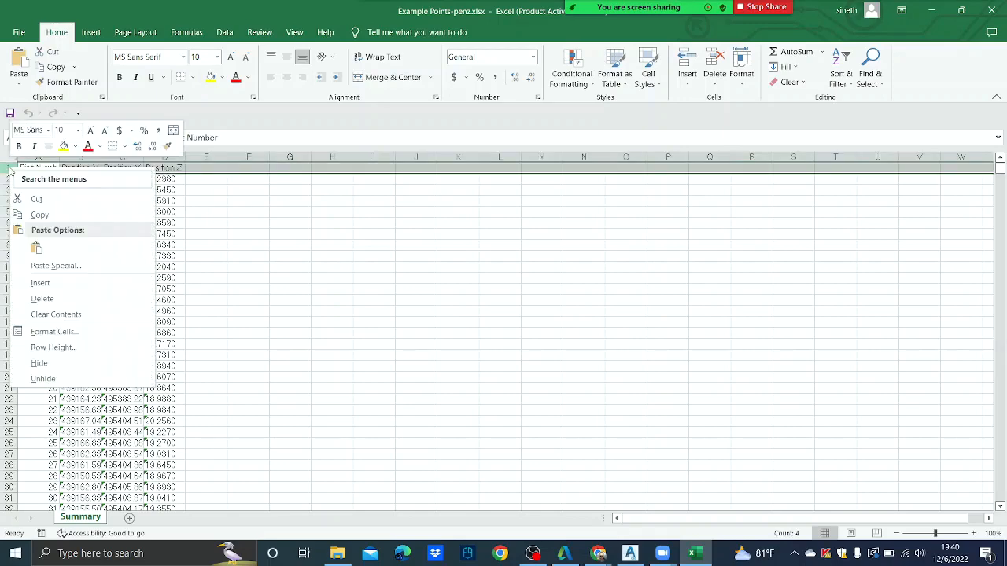
left_click(54, 299)
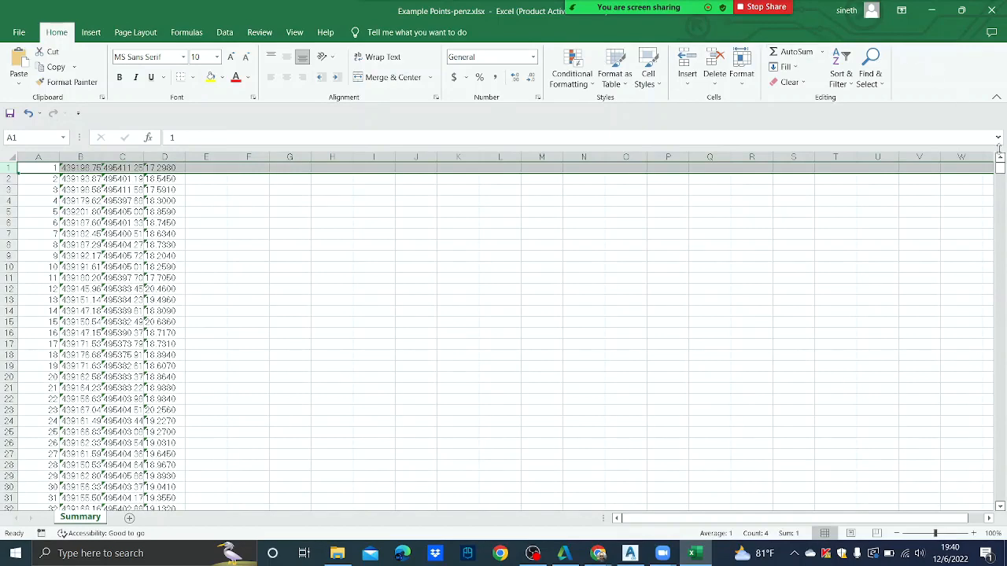
- Delete footer rows 2691–2696 so point 2690 is the last row
left_click_drag(999, 171, 988, 491)
scroll(853, 330, "down", 10)
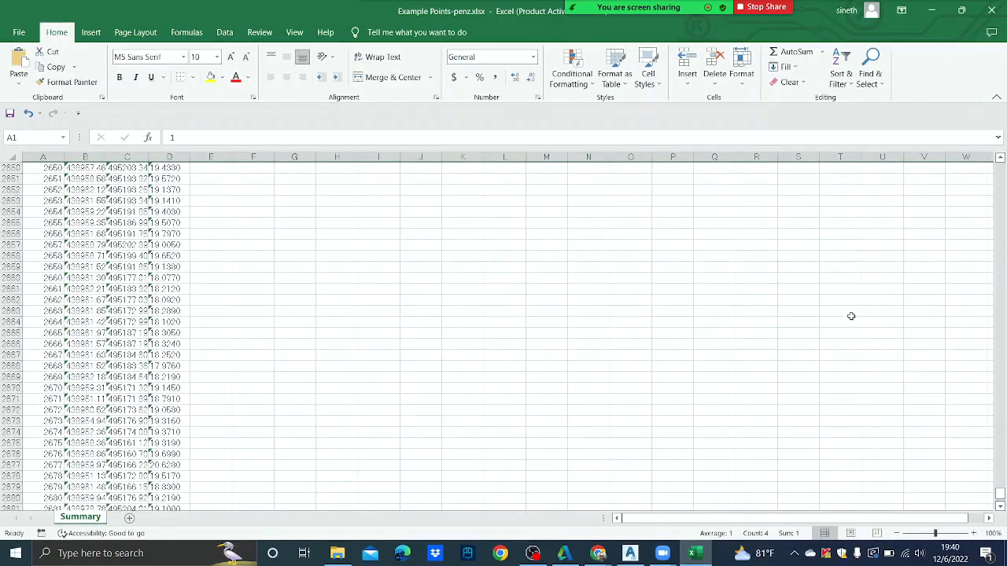
scroll(784, 291, "down", 8)
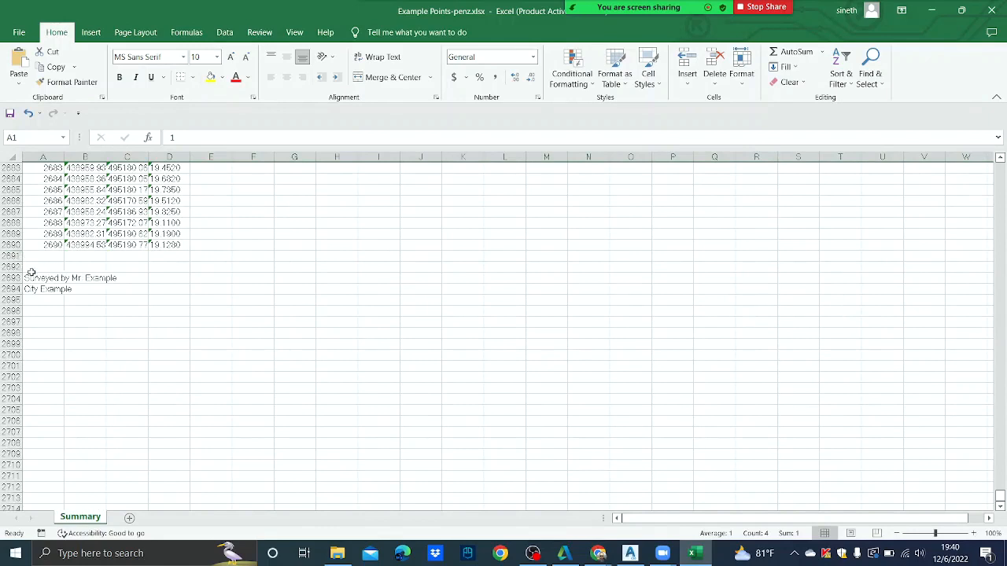
left_click_drag(12, 256, 15, 305)
right_click(16, 306)
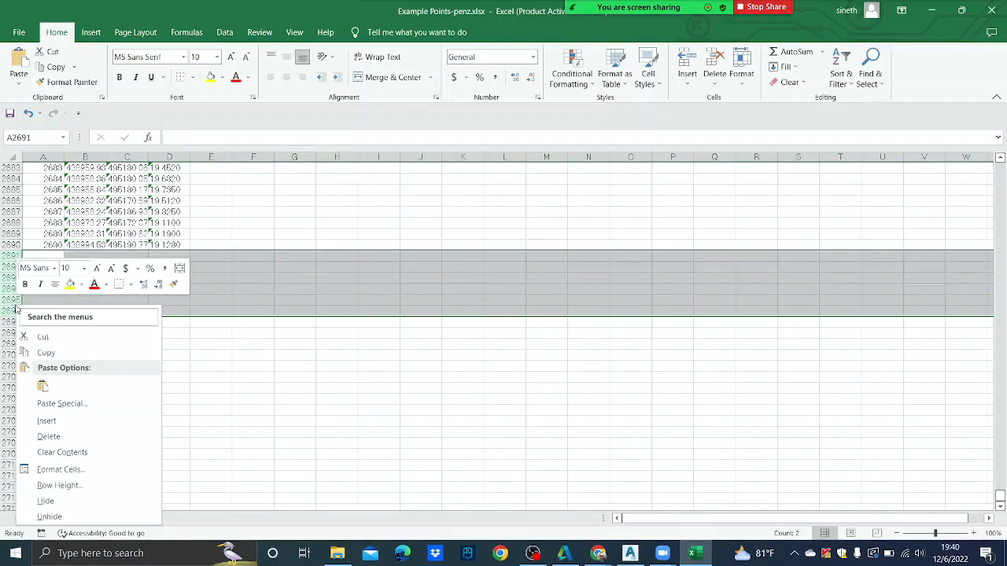
left_click(48, 436)
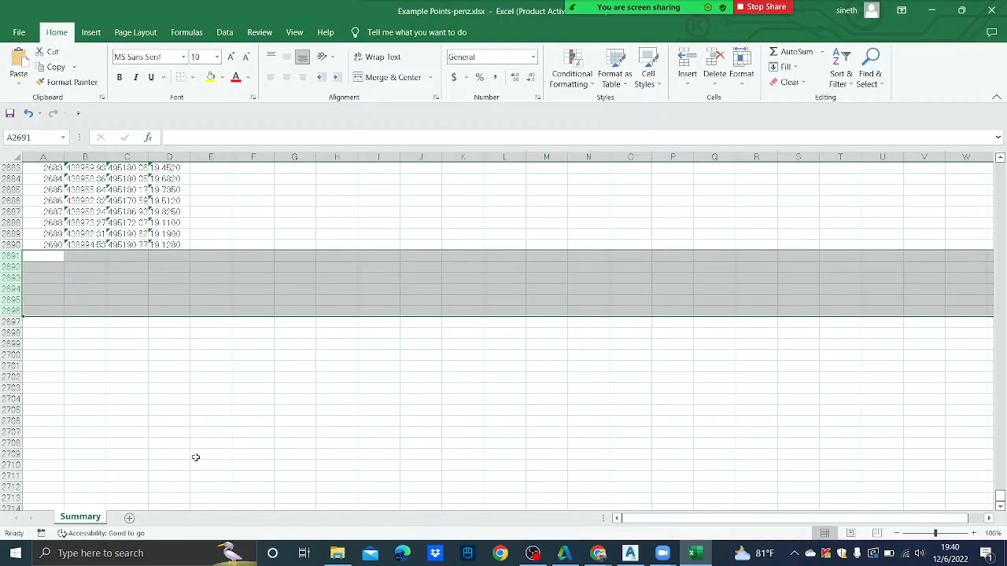
- Open Save As and choose the UoM-06.12.2022 folder as destination
left_click(22, 35)
left_click(61, 205)
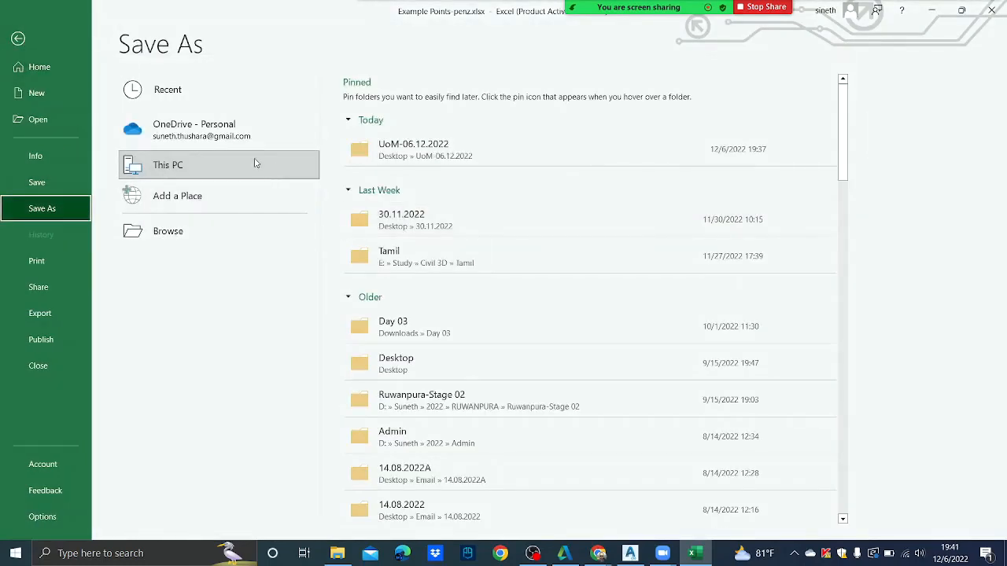
left_click(364, 152)
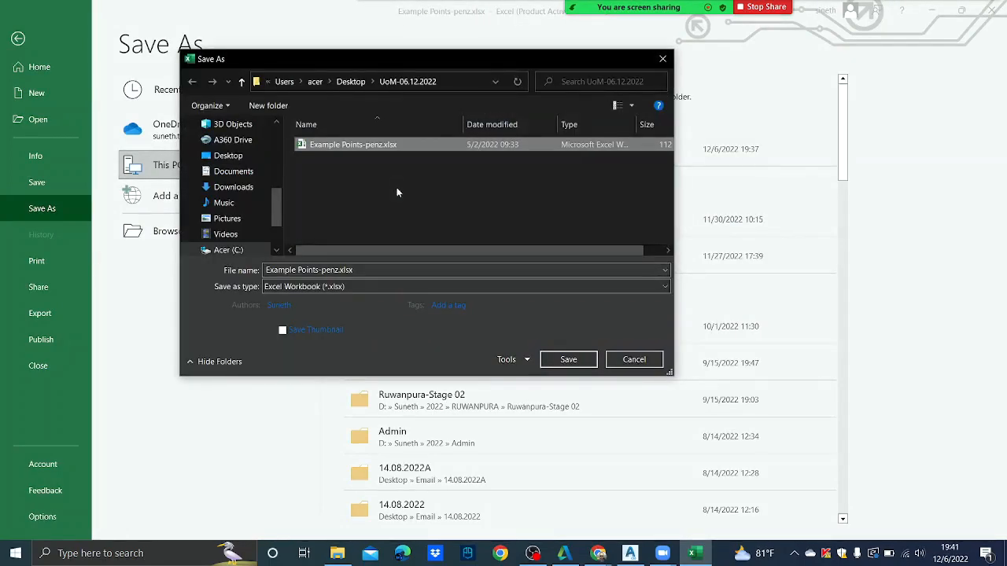
- Switch Zoom sharing to the whole screen, then to the Excel window
mouse_move(712, 7)
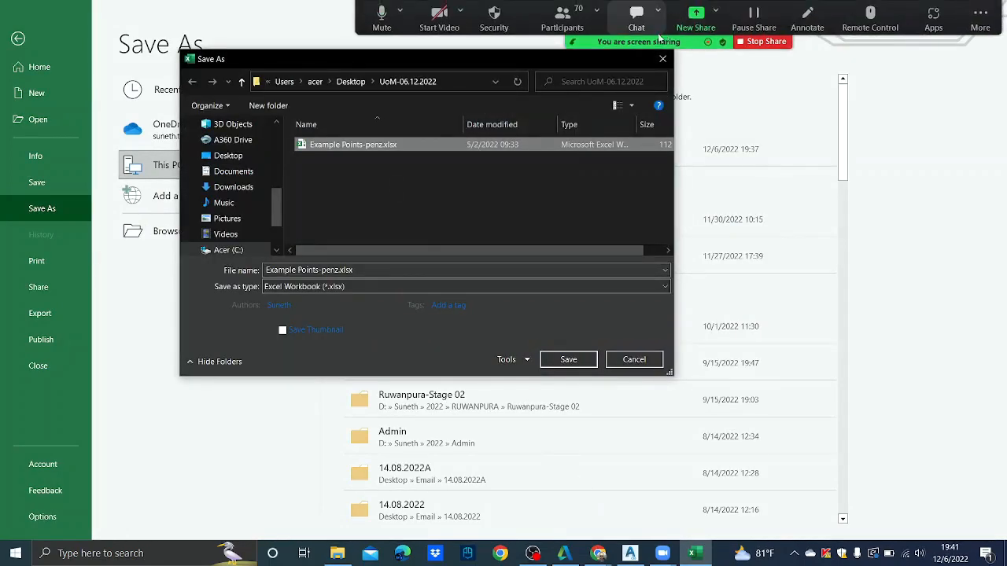
left_click(698, 29)
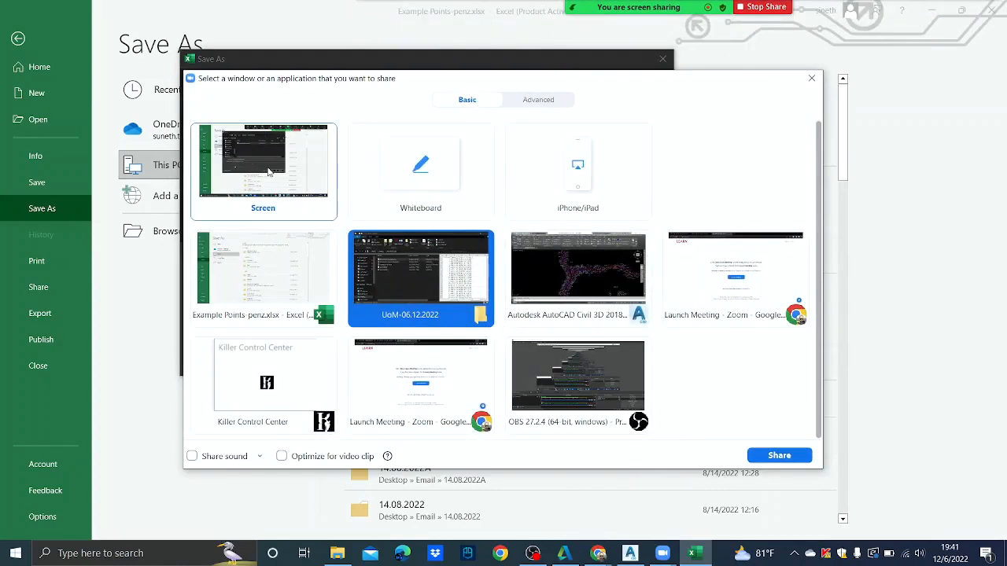
left_click(335, 193)
left_click(778, 458)
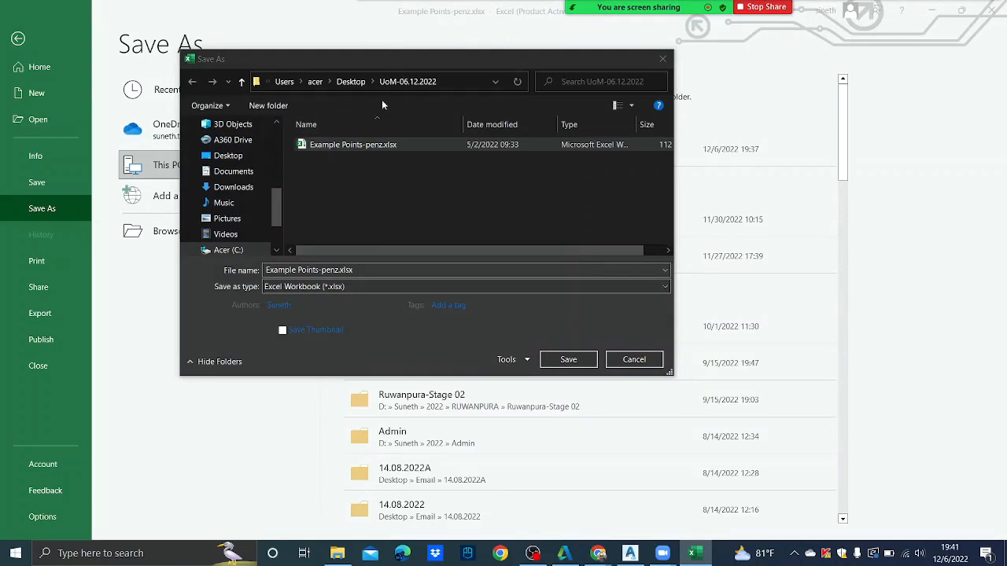
left_click_drag(345, 63, 406, 114)
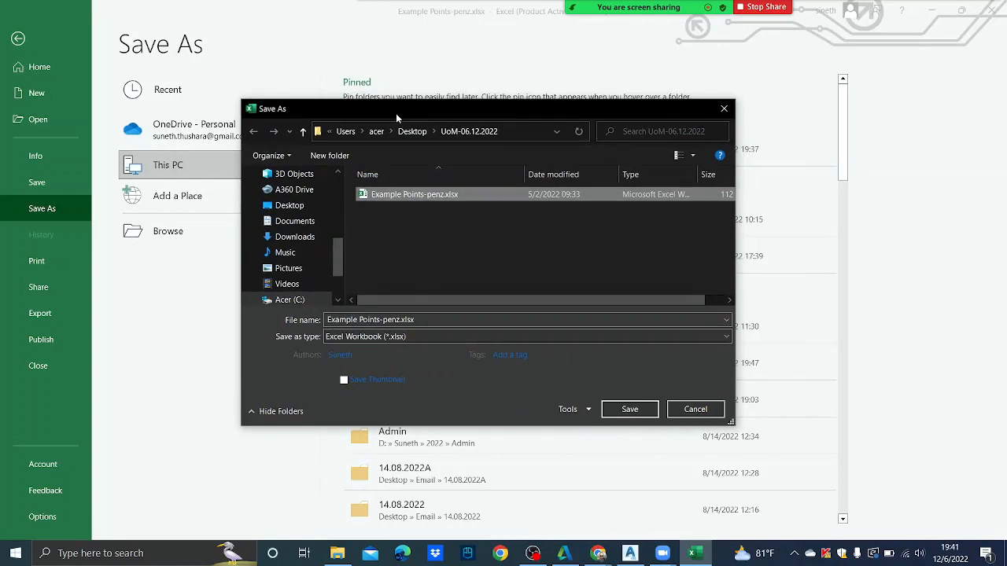
mouse_move(692, 30)
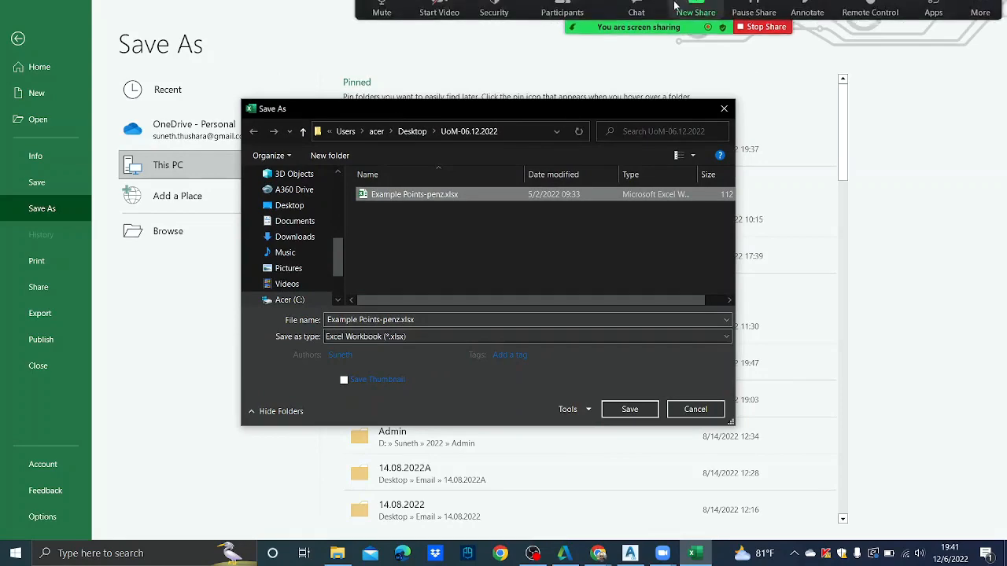
left_click(692, 30)
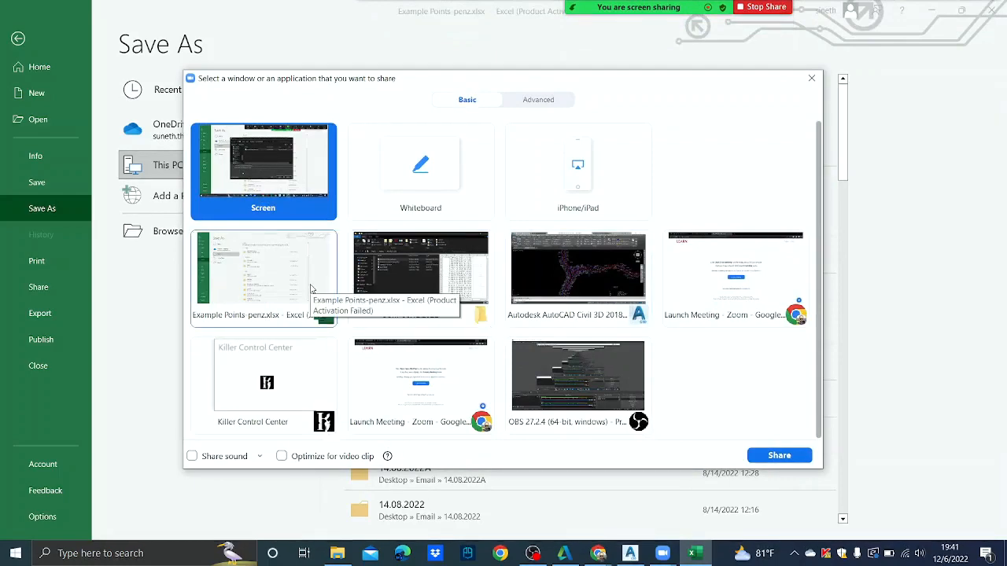
left_click(289, 284)
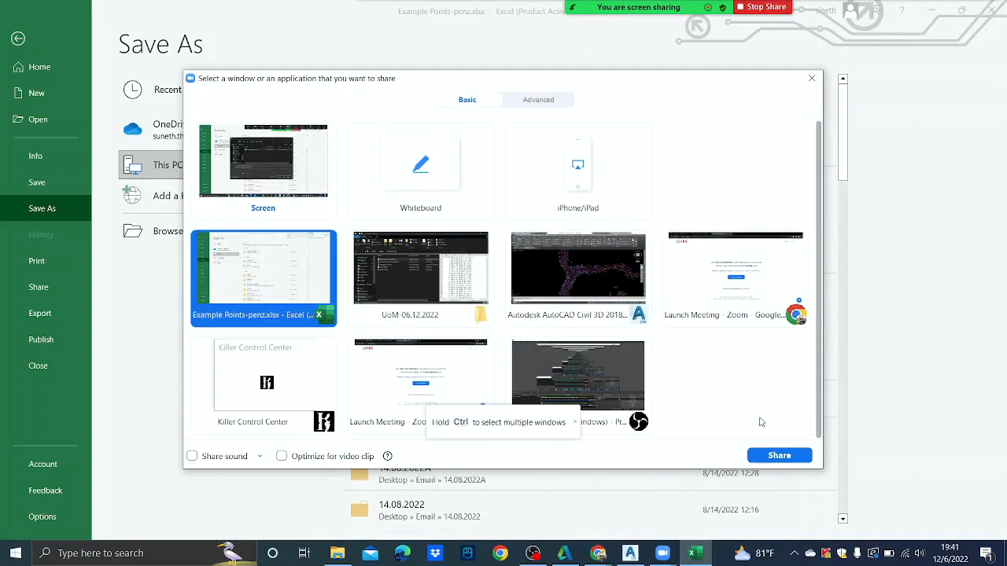
left_click(777, 455)
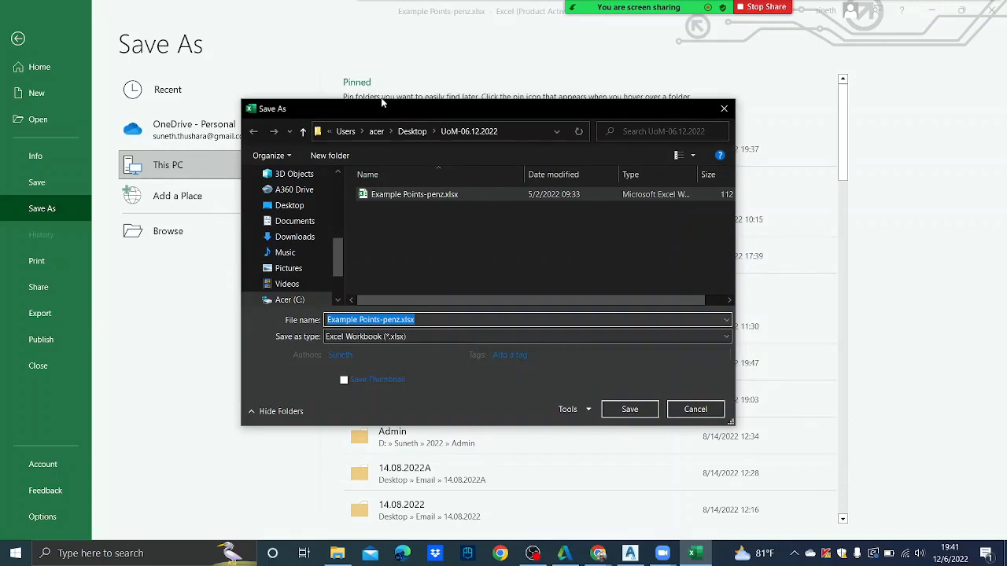
left_click_drag(396, 110, 342, 107)
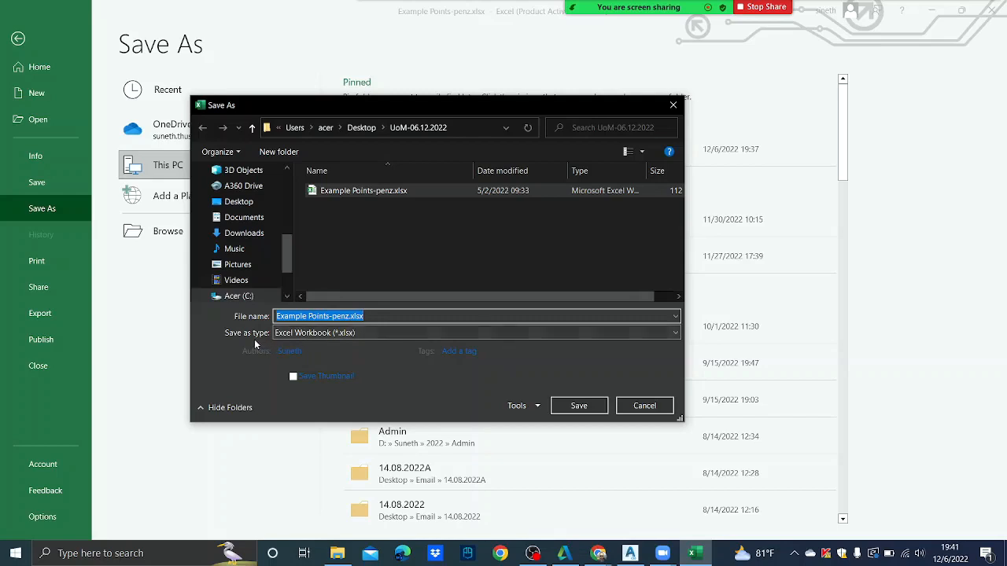
- Save as CSV (Comma delimited) Example Points-penz.csv, keeping the format at the warning
left_click(625, 335)
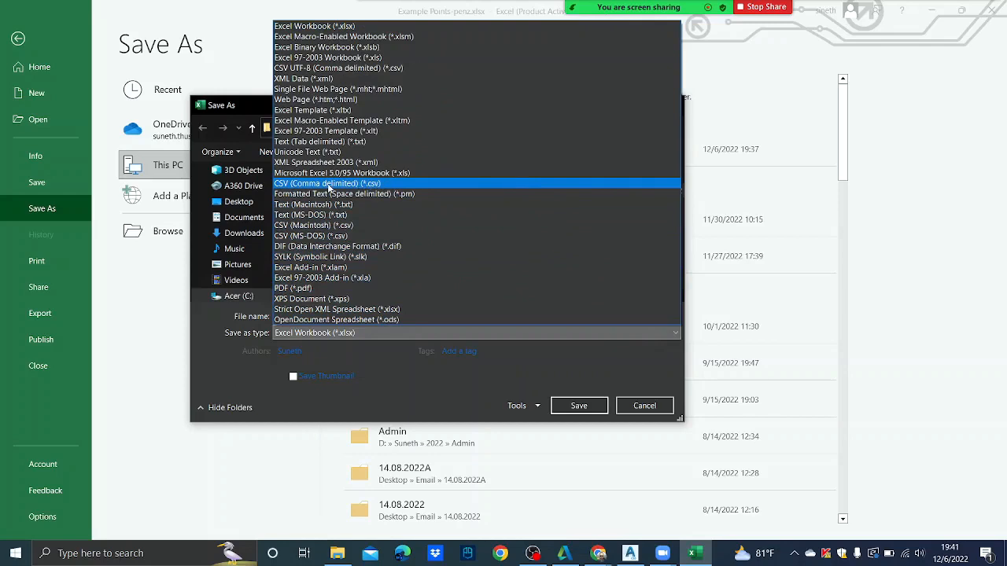
left_click(329, 185)
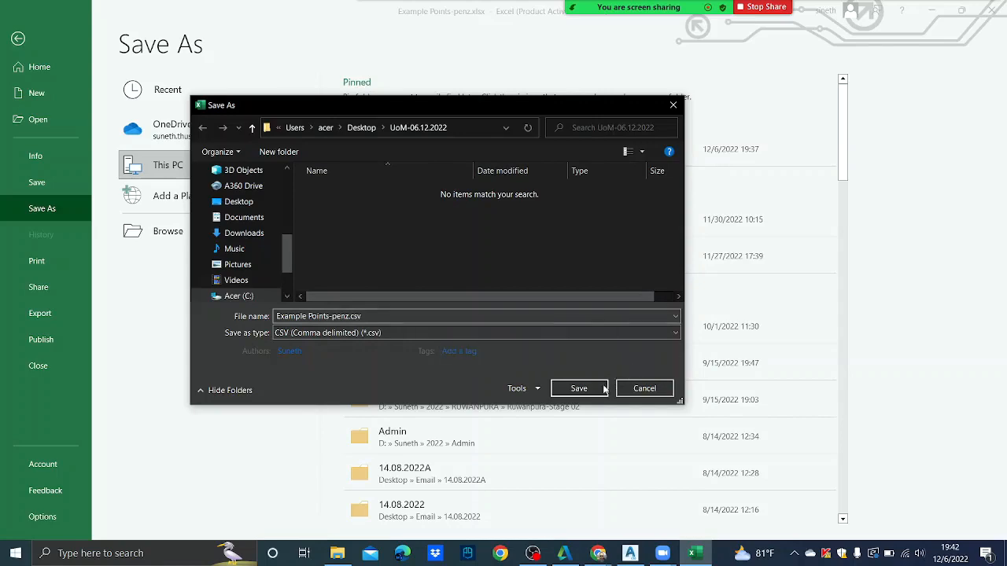
left_click(578, 389)
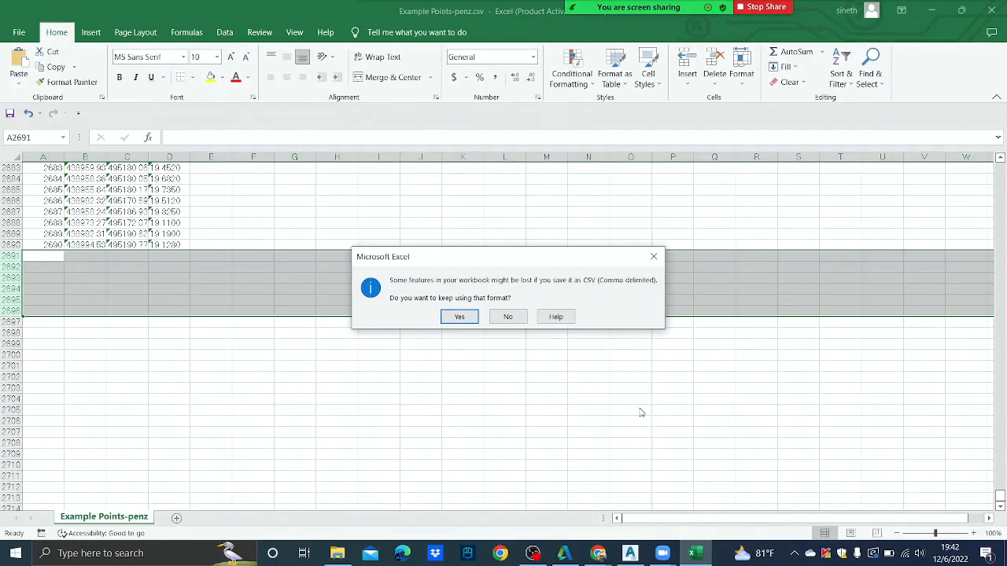
left_click(459, 316)
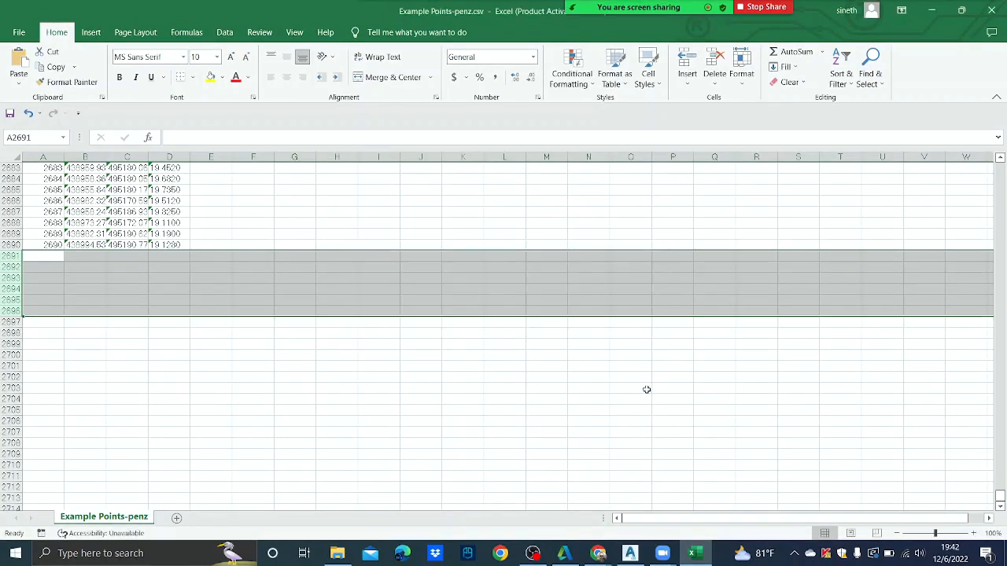
- Close Excel, dismiss the sharing-stopped notice, and share the UoM-06.12.2022 folder window
left_click(992, 11)
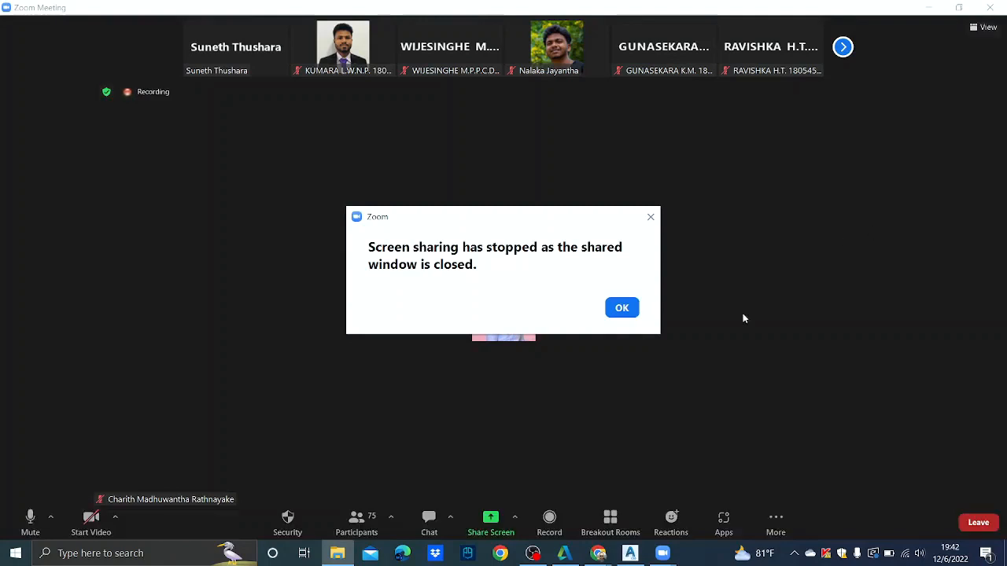
left_click(620, 310)
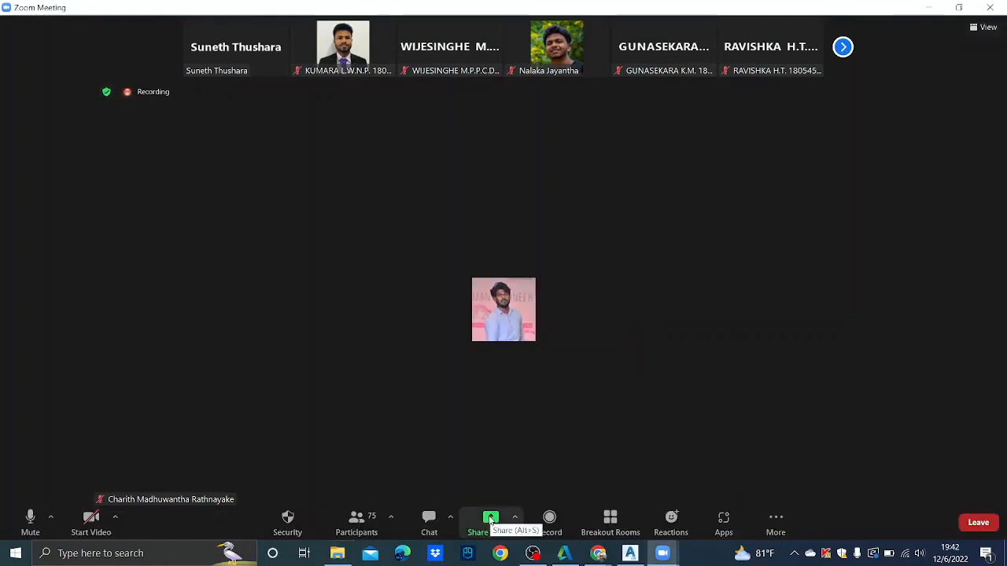
left_click(490, 520)
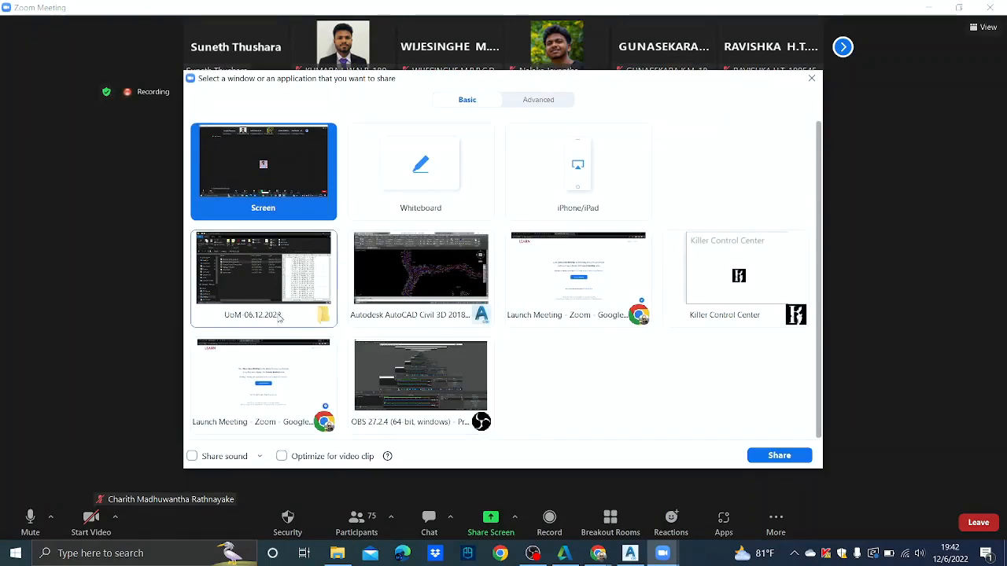
left_click(329, 307)
left_click(775, 457)
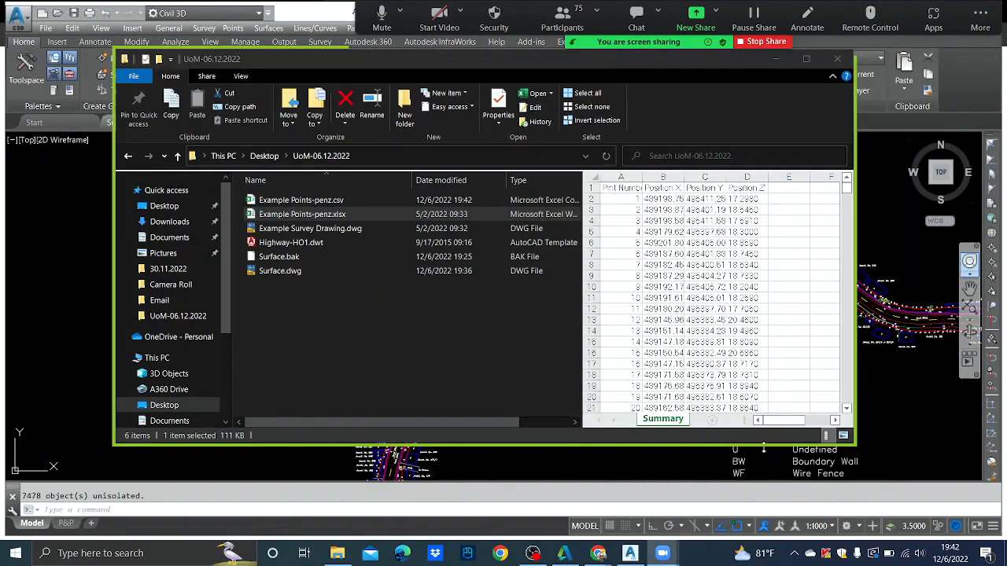
- Open Example Points-penz.csv in Excel and dismiss the Office activation notice
double_click(347, 201)
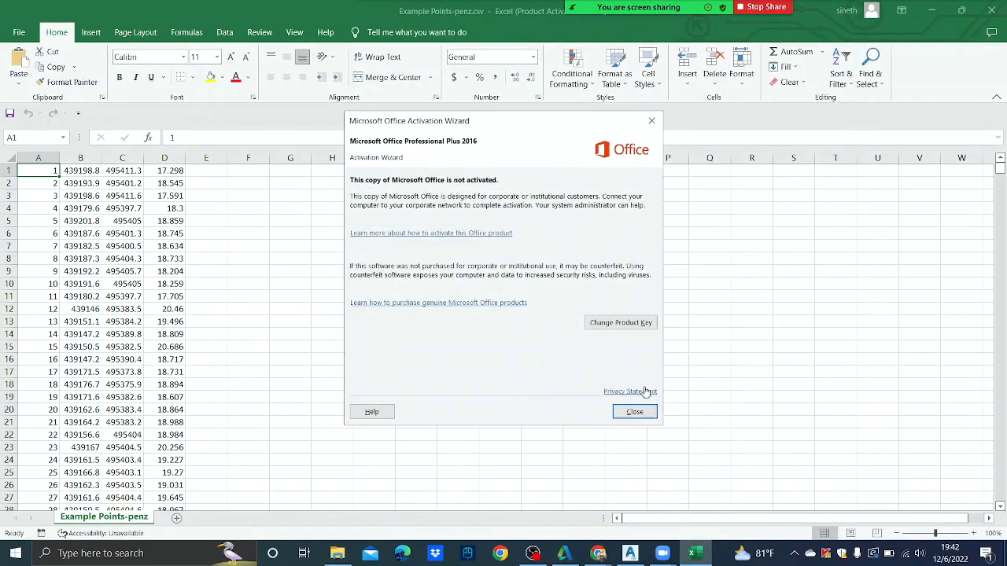
left_click(634, 411)
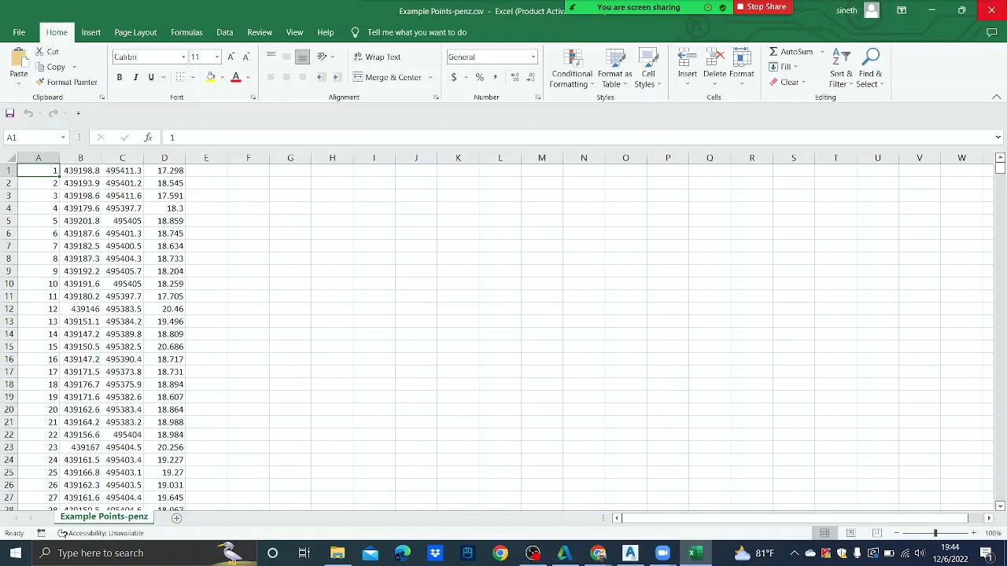
- Close the CSV in Excel and switch the Zoom screen share to the Civil 3D 2018 window
left_click(994, 10)
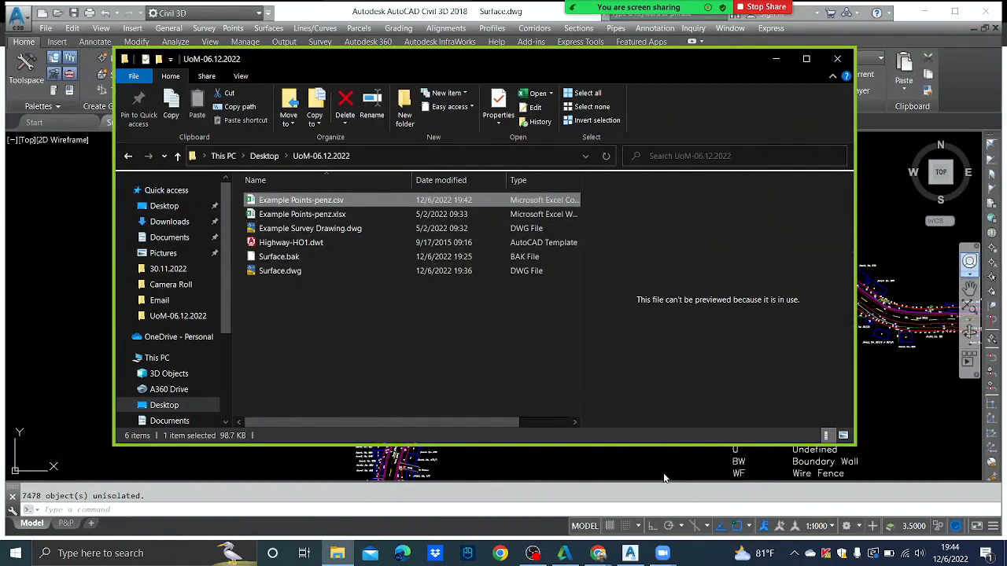
left_click(662, 553)
mouse_move(561, 8)
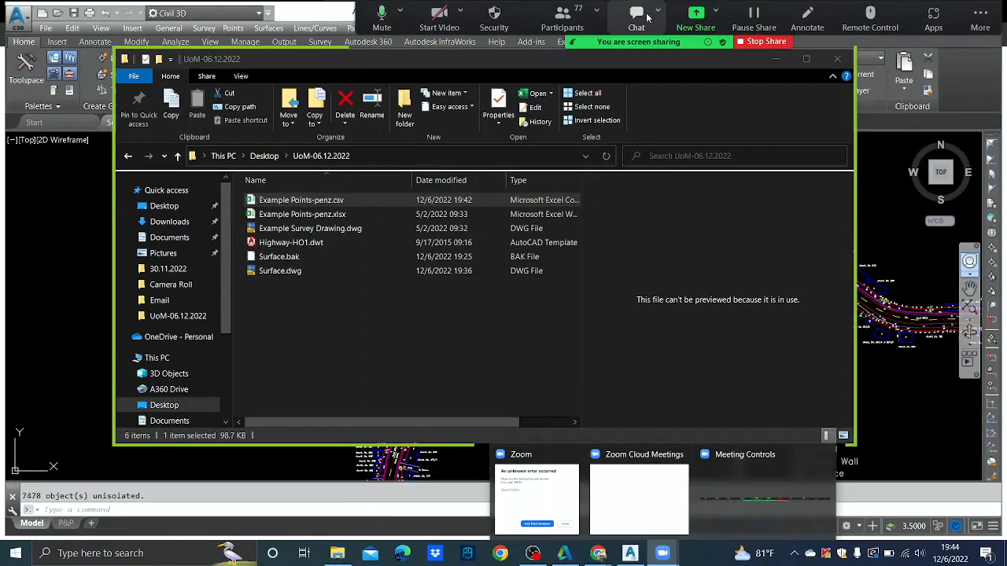
left_click(696, 15)
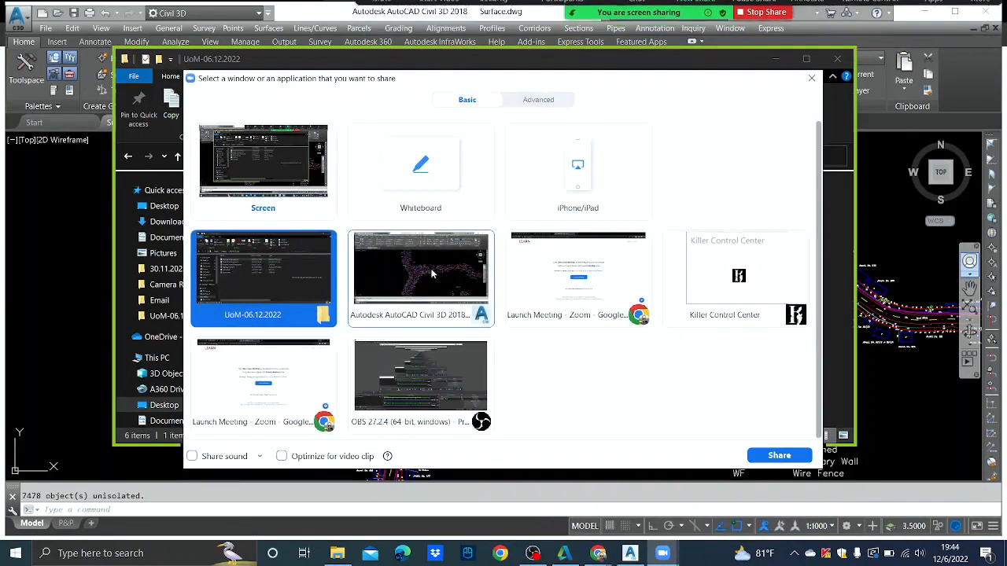
left_click(435, 274)
left_click(801, 459)
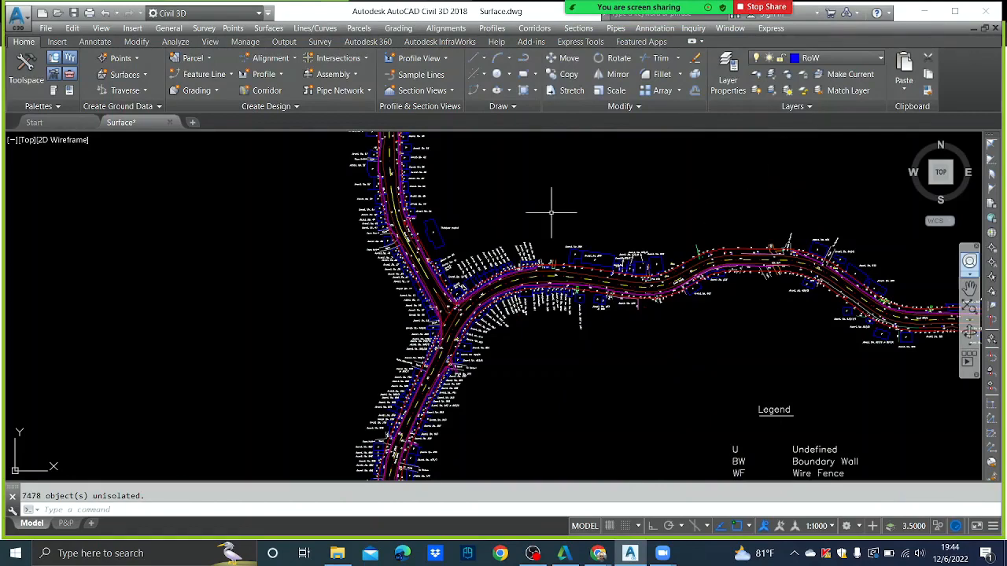
- Open the Point Creation Tools toolbar, move it near the drawing, and open Import Points
scroll(516, 191, "down", 3)
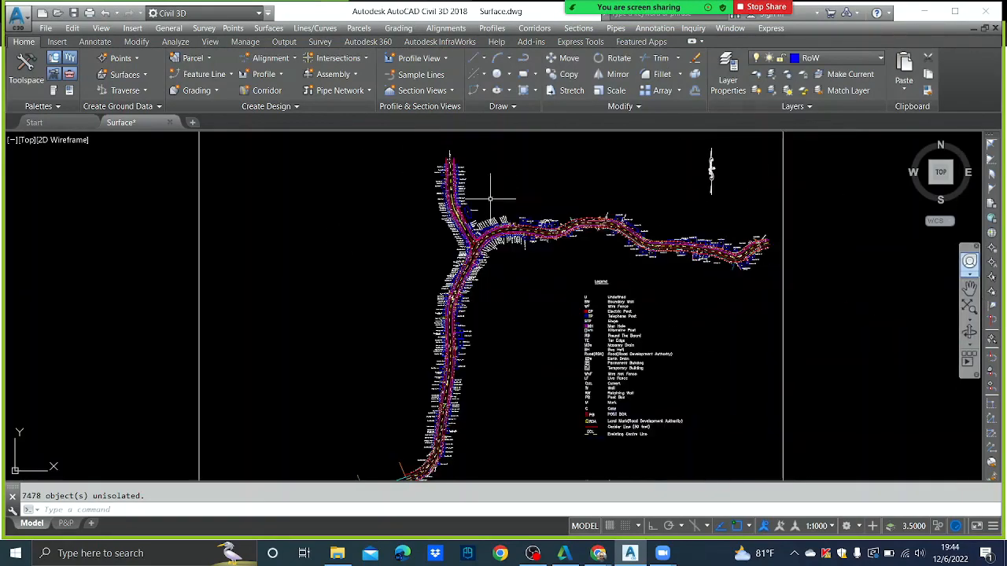
middle_click_drag(501, 258, 470, 165)
scroll(406, 315, "down", 3)
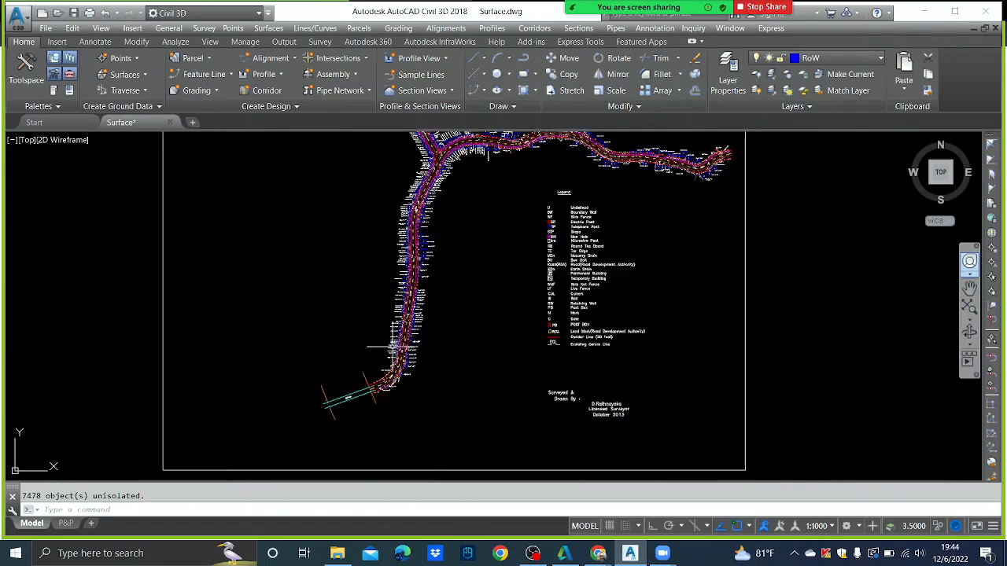
scroll(406, 317, "up", 5)
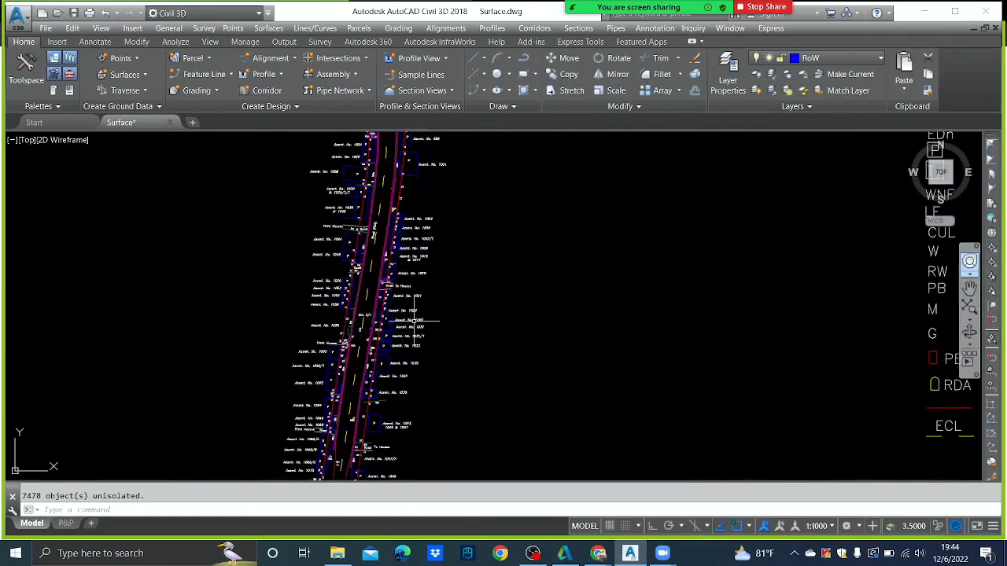
scroll(421, 284, "up", 4)
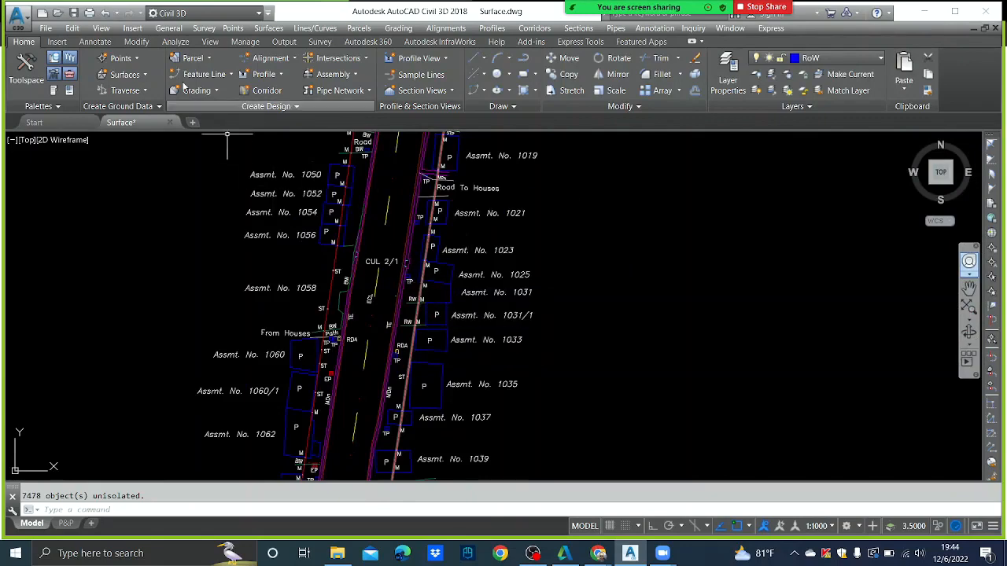
left_click(135, 60)
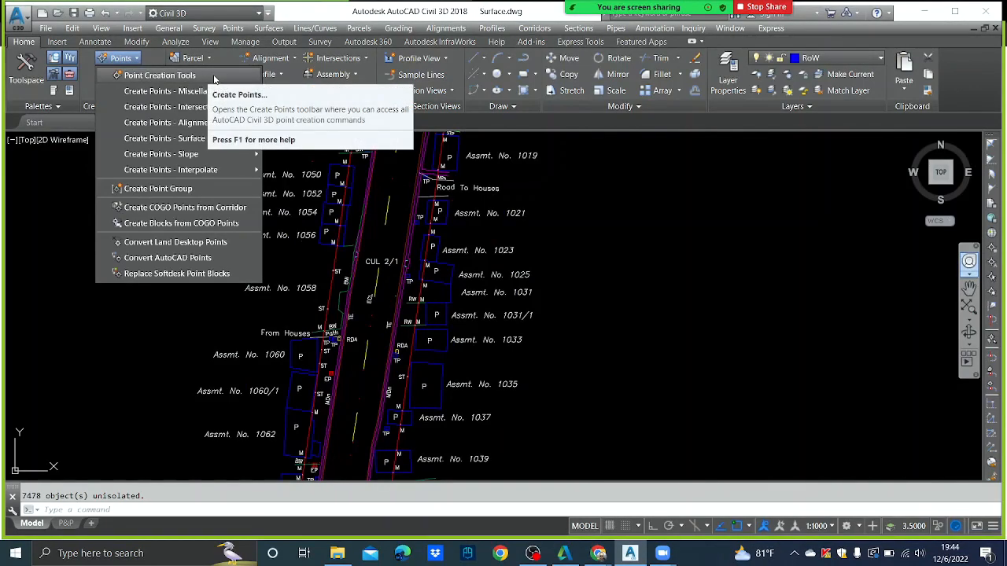
left_click(169, 75)
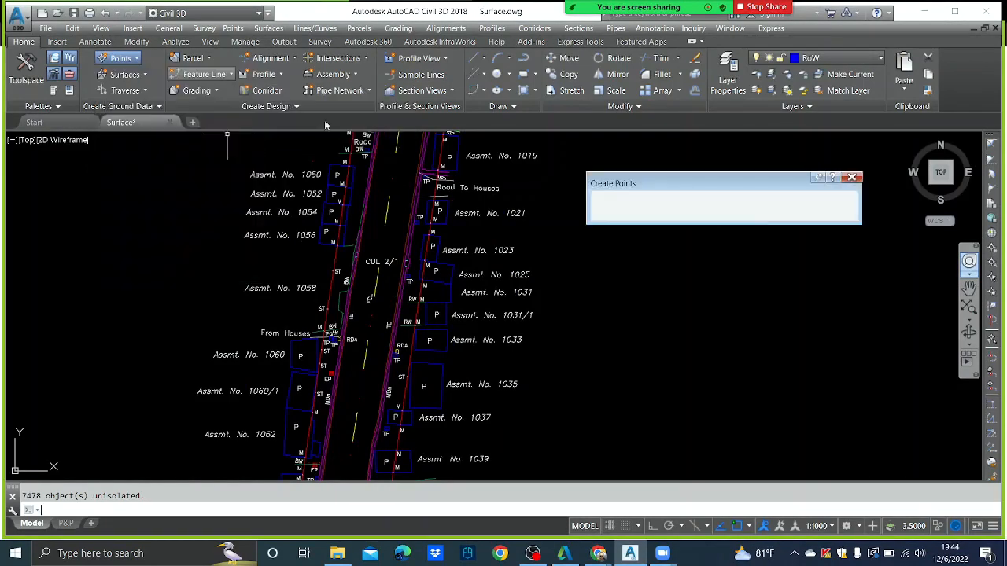
left_click_drag(768, 196, 539, 210)
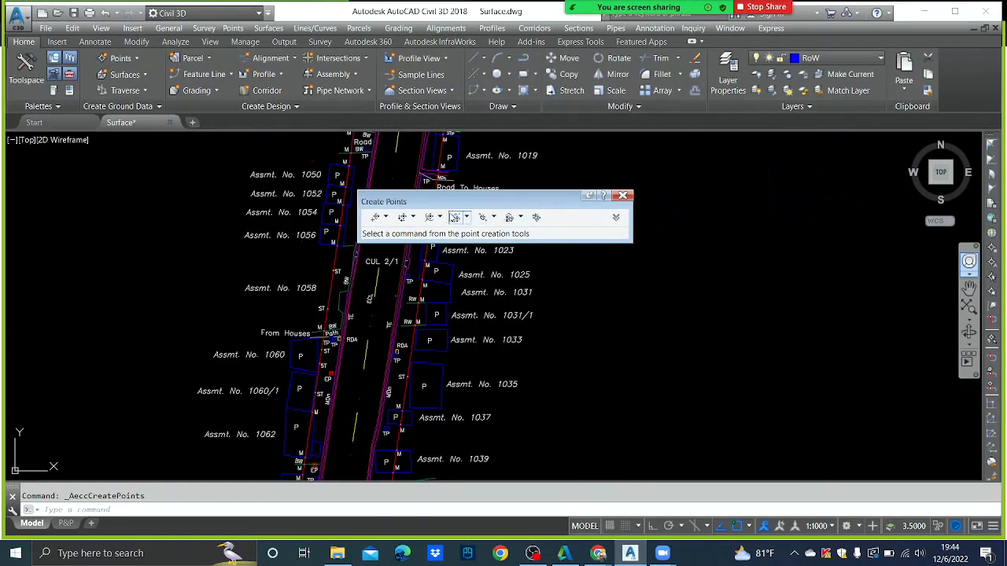
left_click(537, 220)
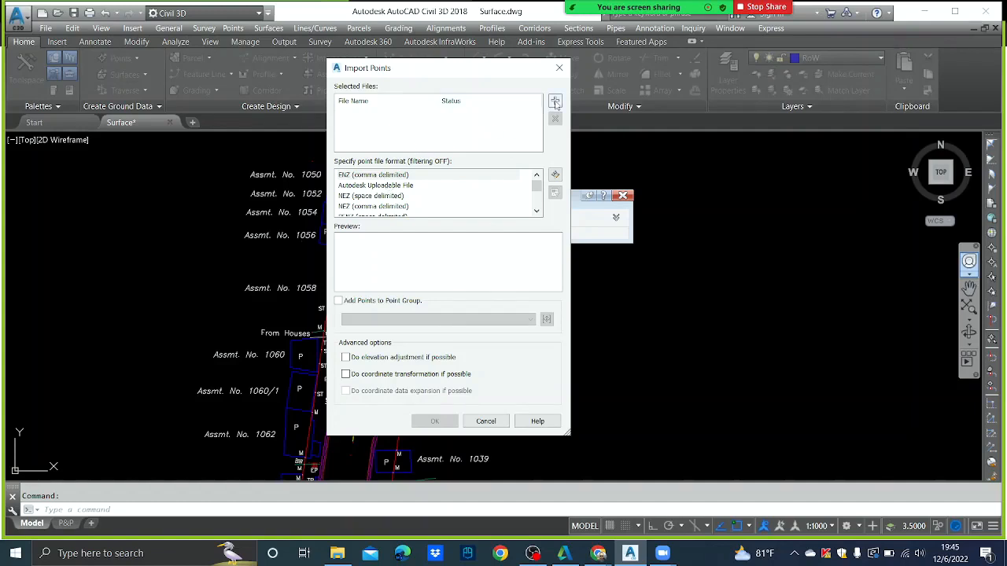
- Set the point file format to PENZ (comma delimited)
left_click(393, 195)
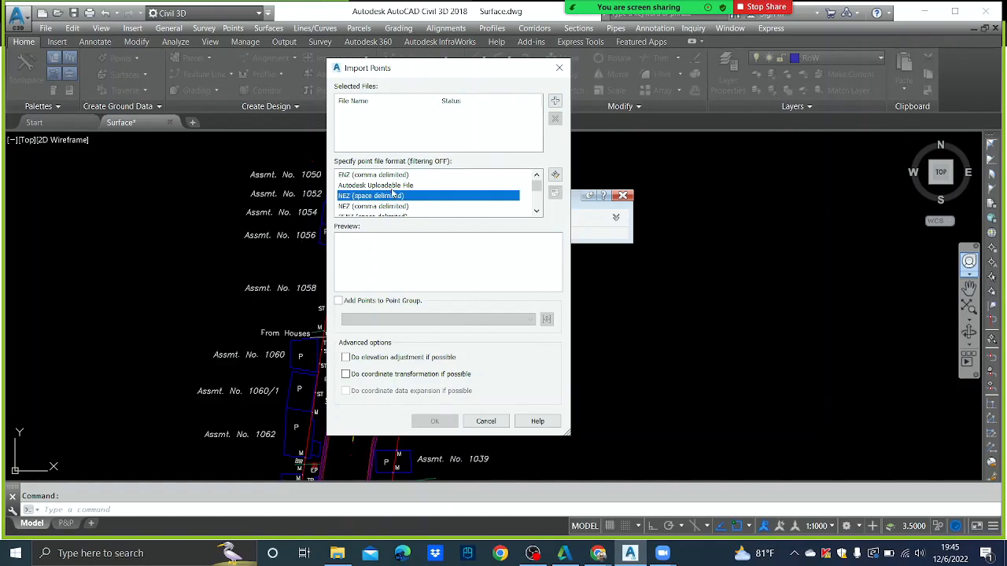
key("p")
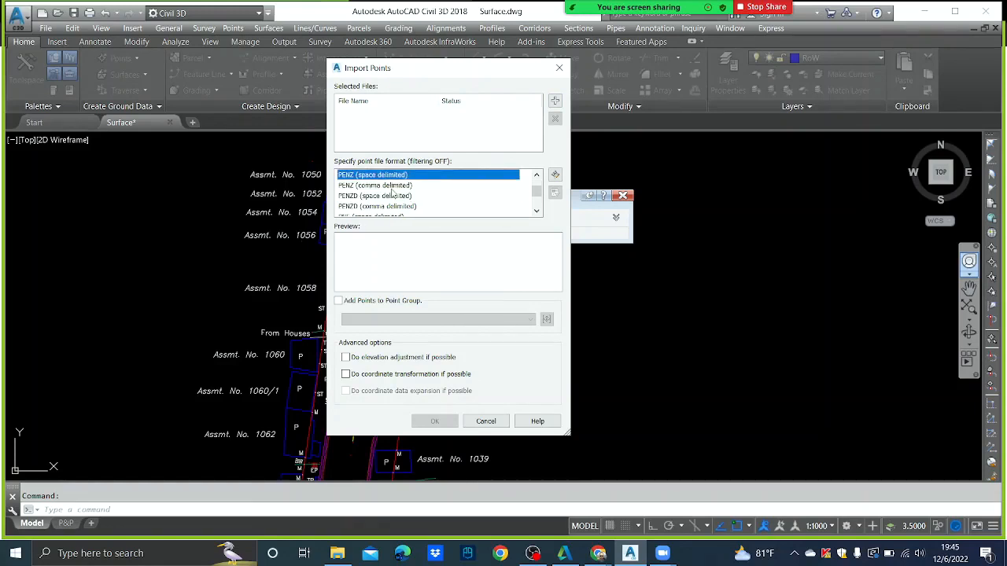
key("Down")
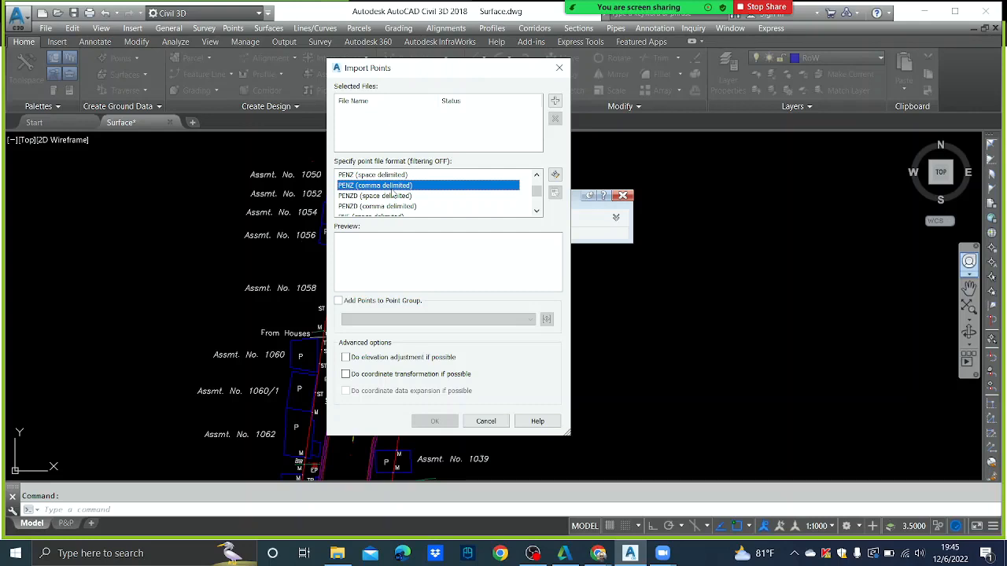
- Add Example Points-penz.csv from Desktop\UoM-06.12.2022 to the import list
left_click(556, 102)
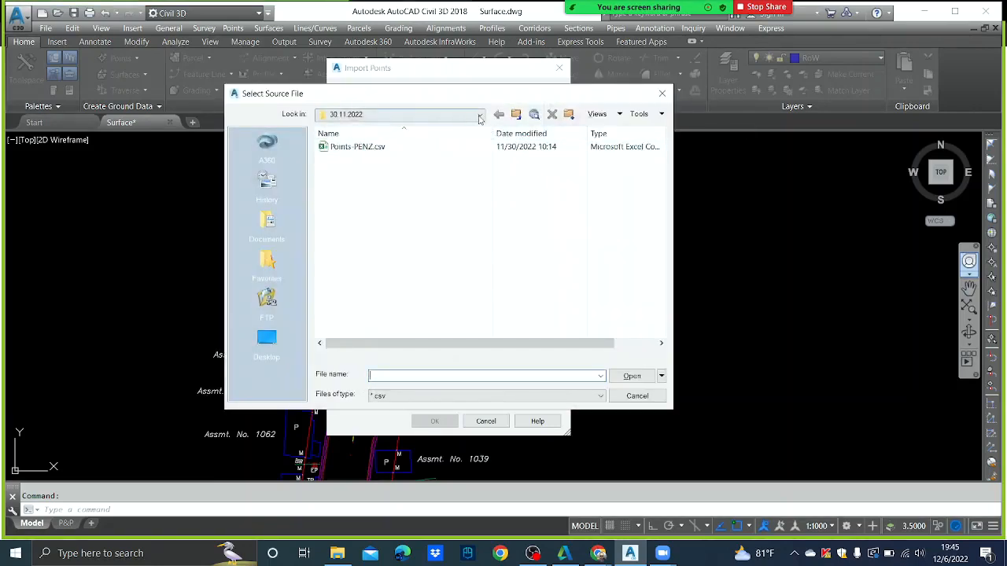
left_click(479, 114)
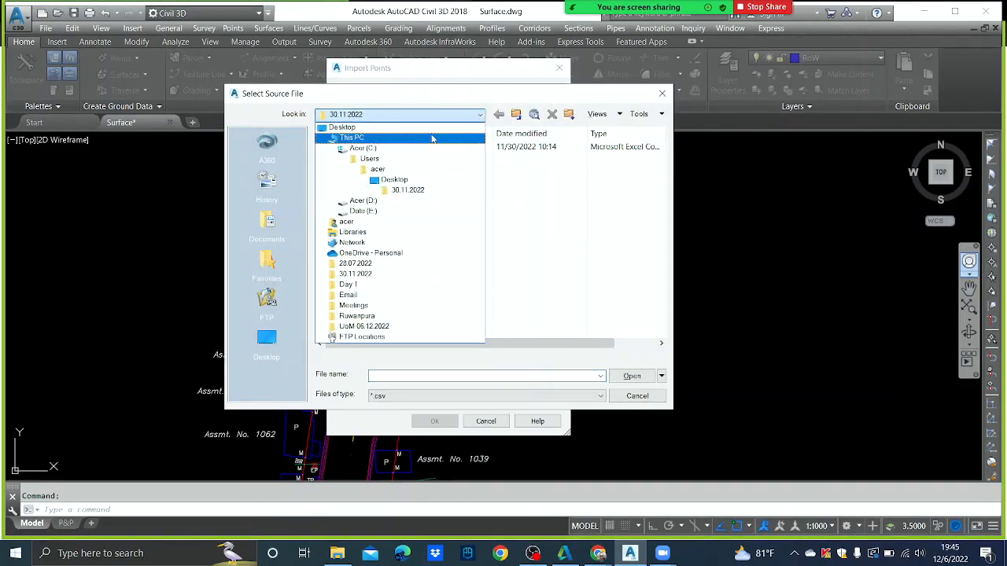
left_click(436, 138)
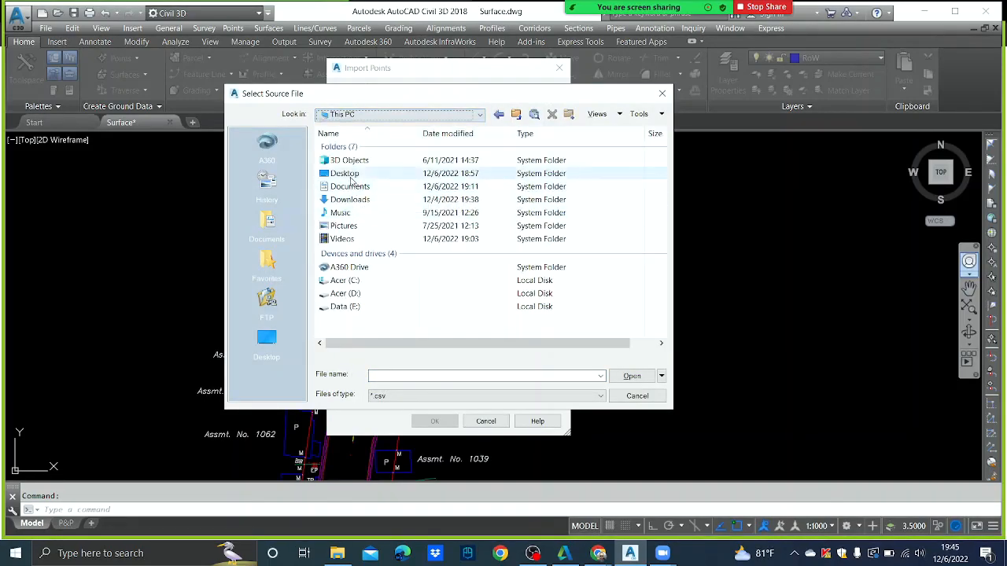
double_click(345, 173)
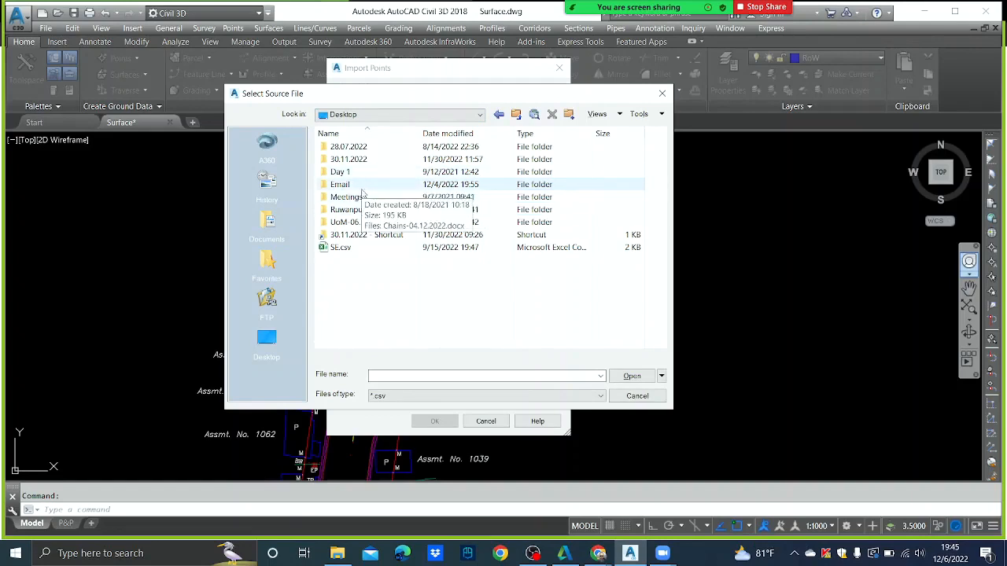
double_click(365, 222)
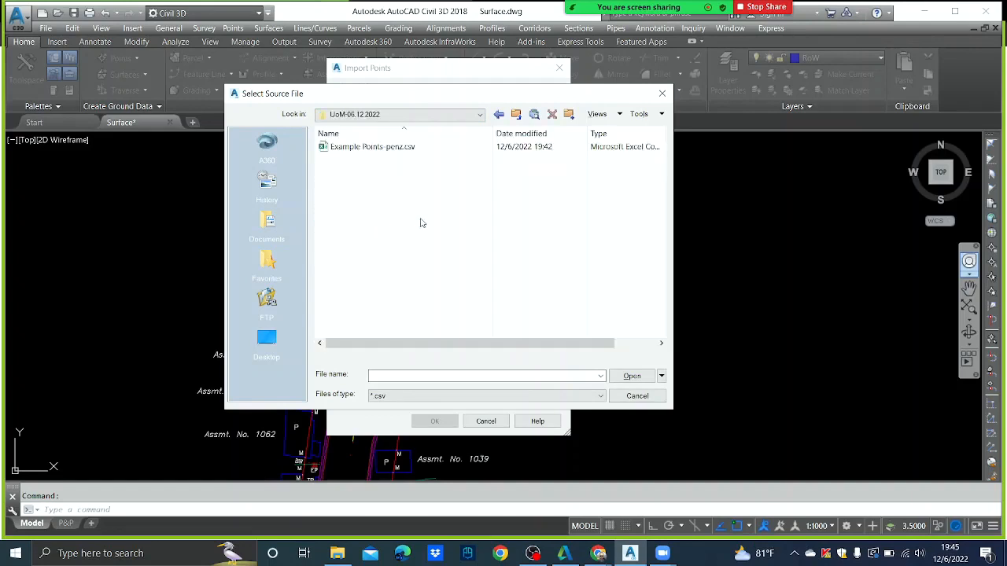
left_click(379, 147)
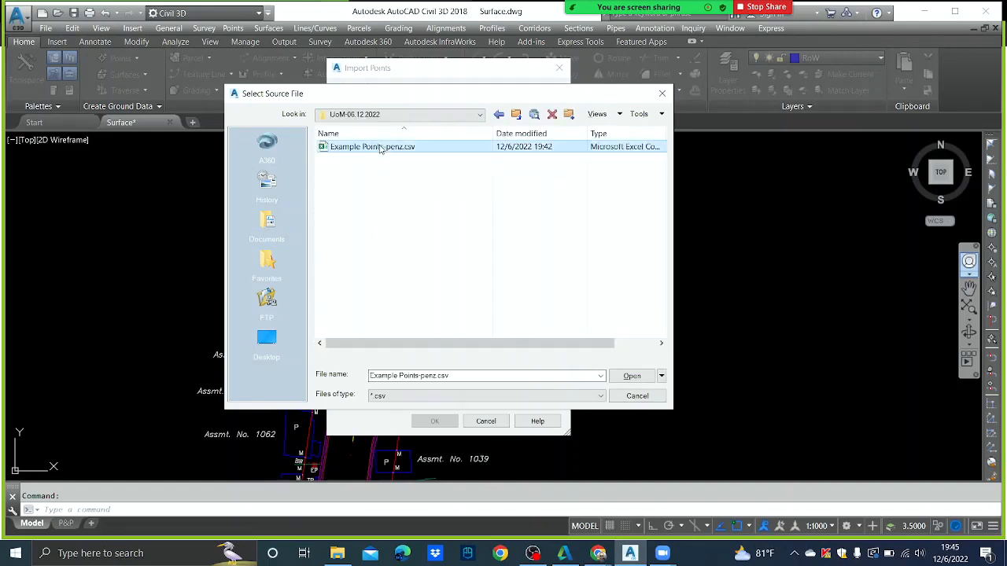
left_click(645, 377)
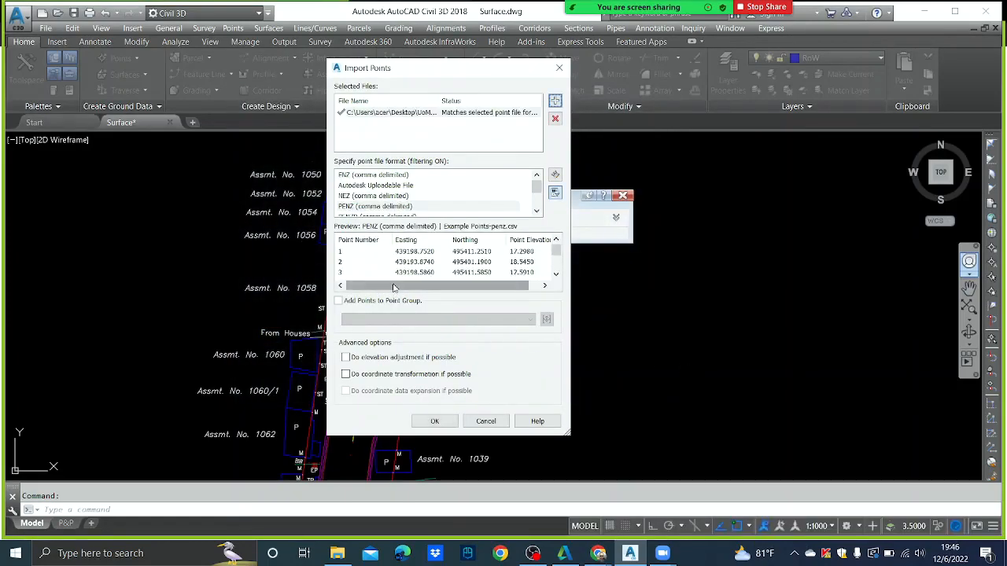
- Create a new point group named TOPO and import the CSV points into it
left_click_drag(394, 286, 402, 289)
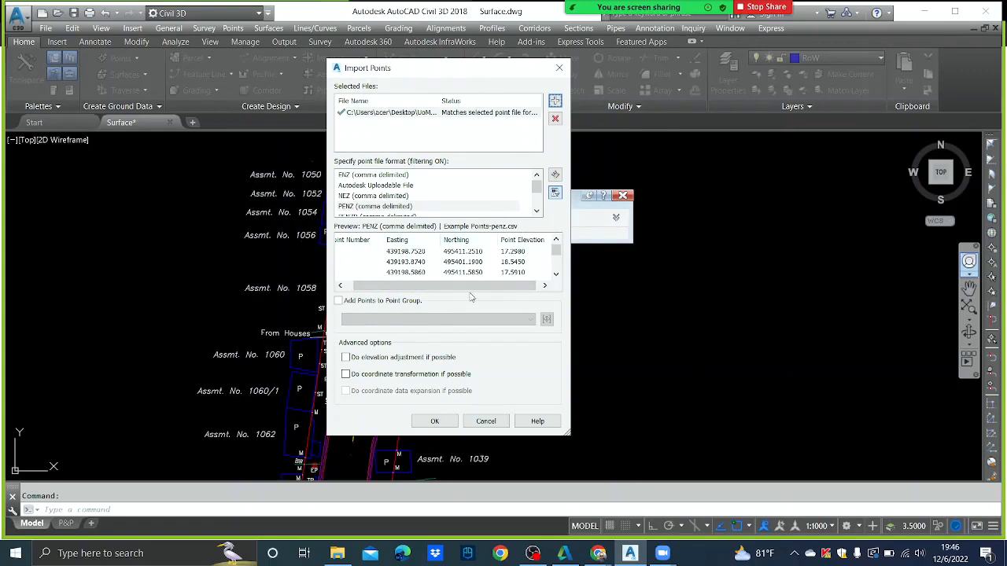
left_click_drag(472, 289, 428, 290)
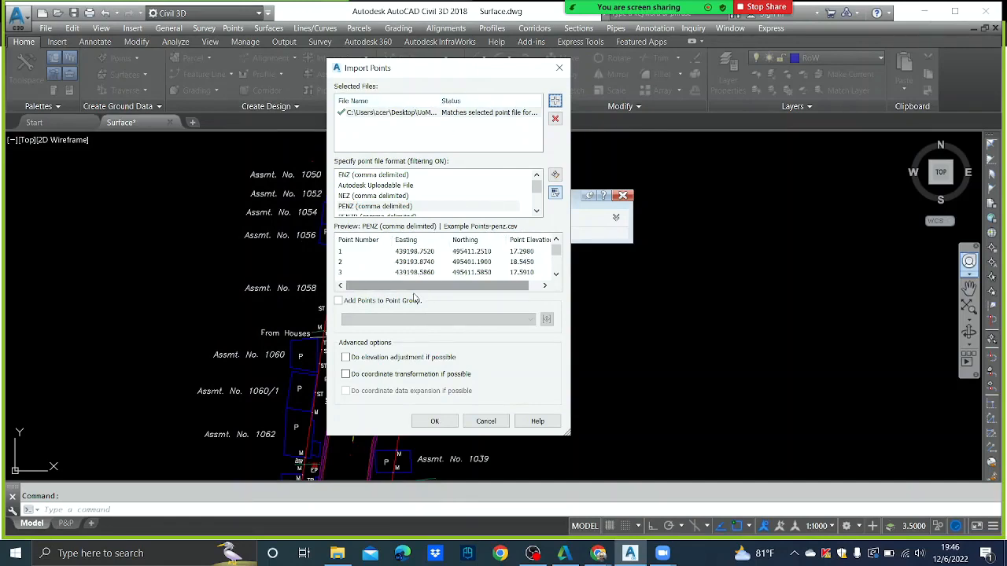
left_click(343, 303)
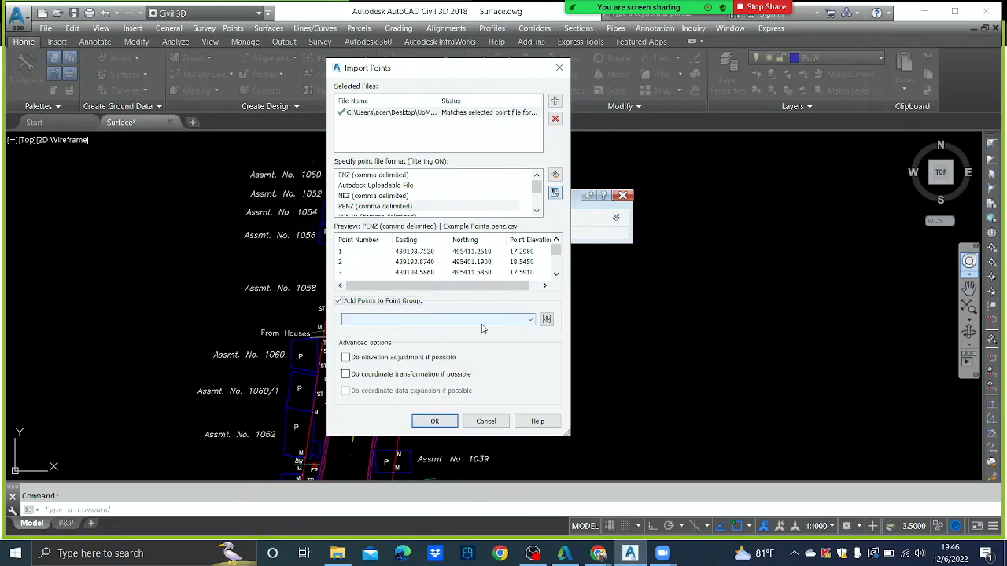
left_click(531, 320)
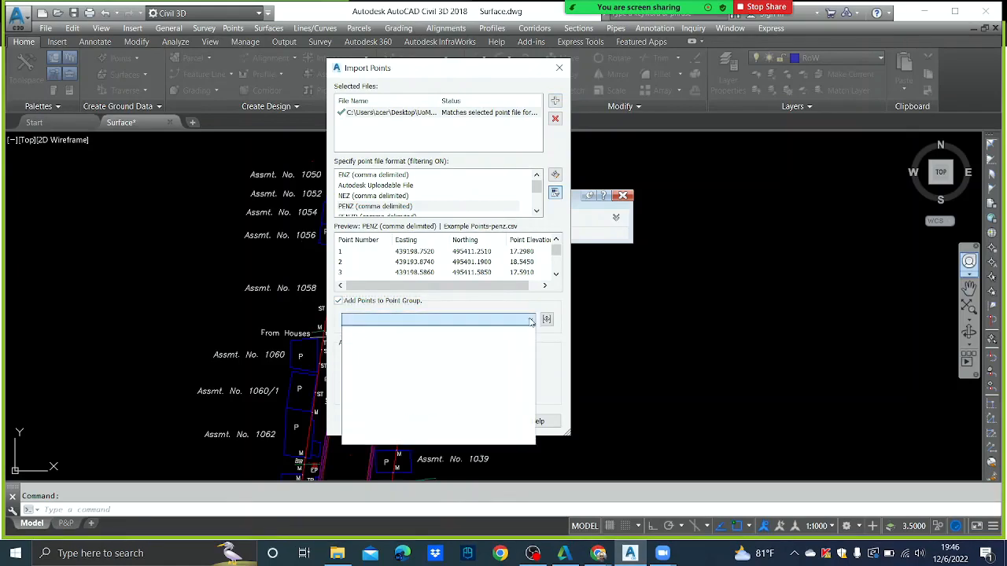
left_click(531, 320)
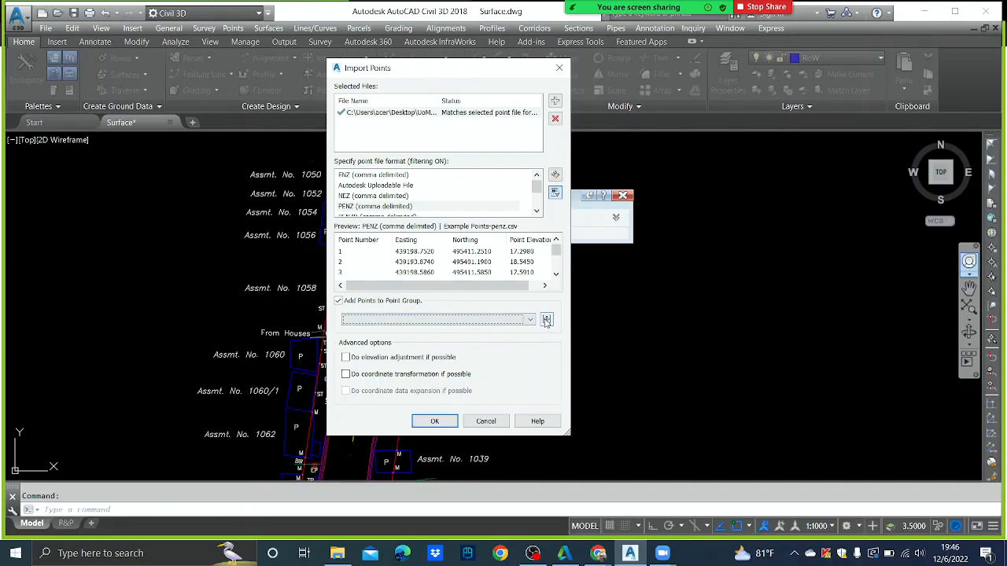
left_click(546, 320)
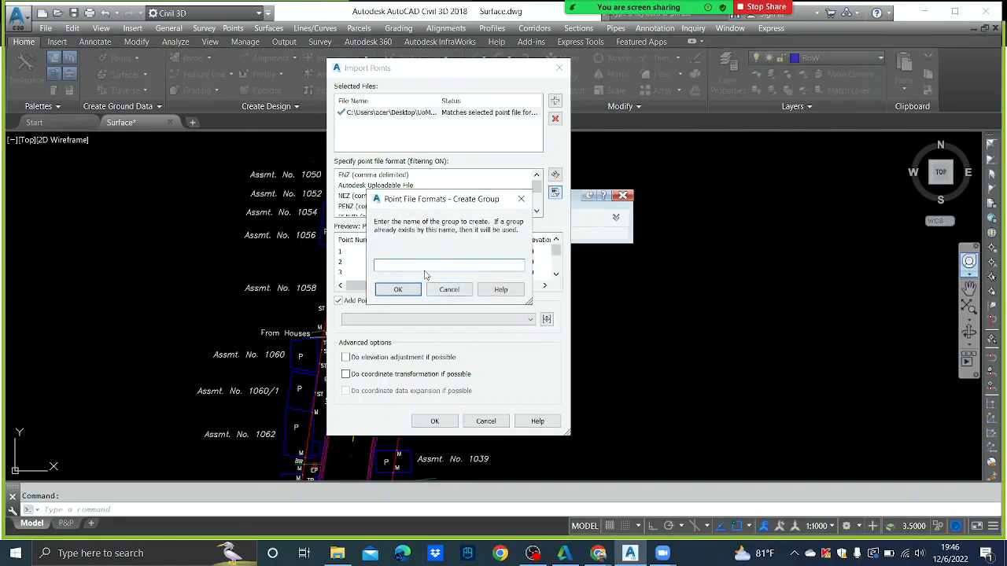
type("TOPO")
left_click(397, 289)
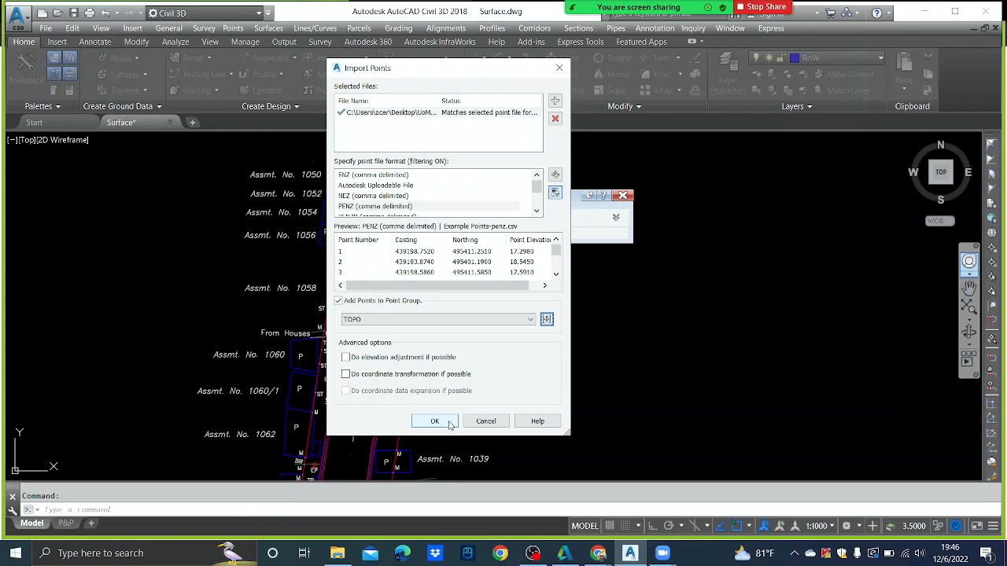
left_click(435, 421)
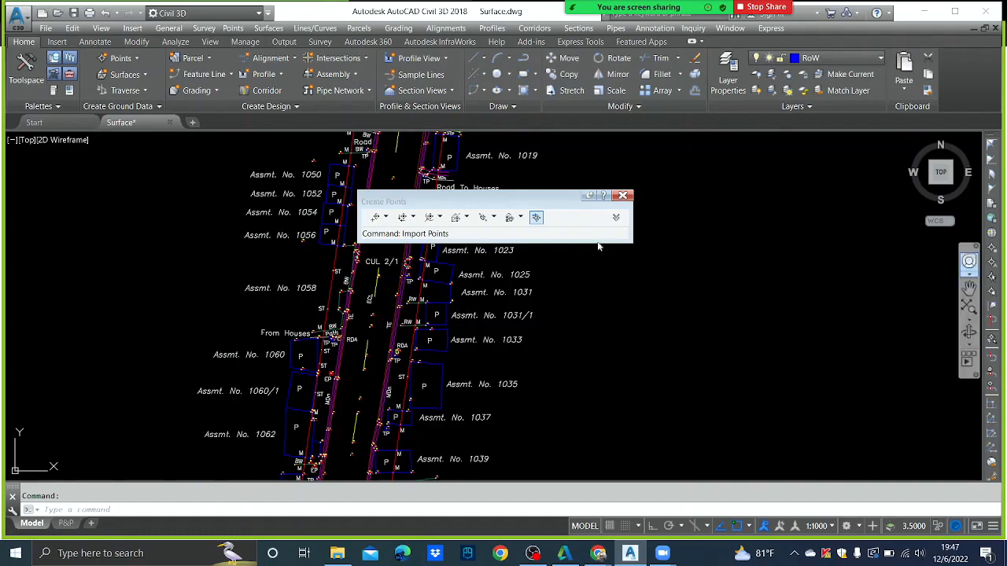
- Close the Create Points toolbar and inspect the imported survey points along the road
left_click(623, 196)
scroll(458, 269, "up", 6)
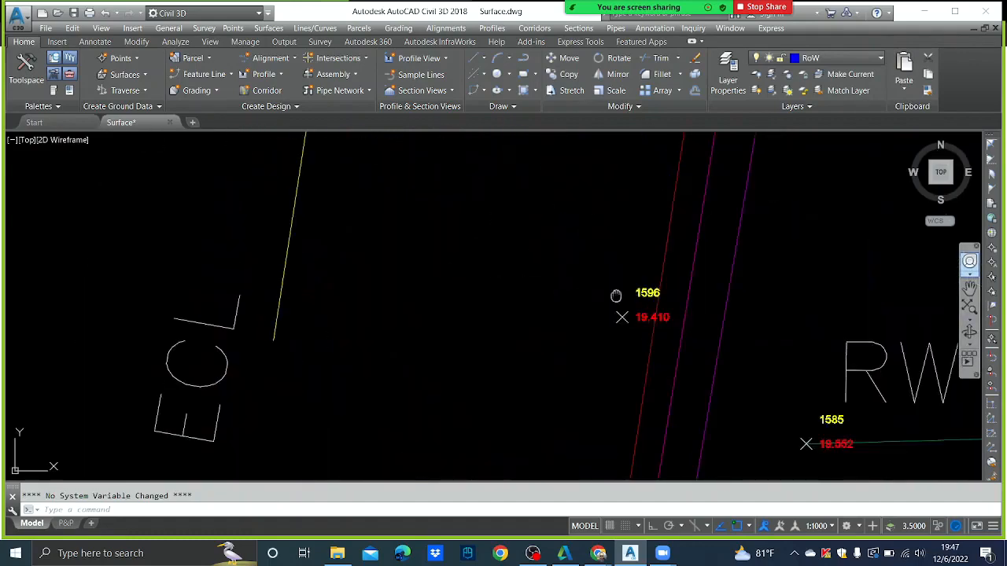
middle_click_drag(616, 295, 482, 198)
scroll(519, 237, "down", 4)
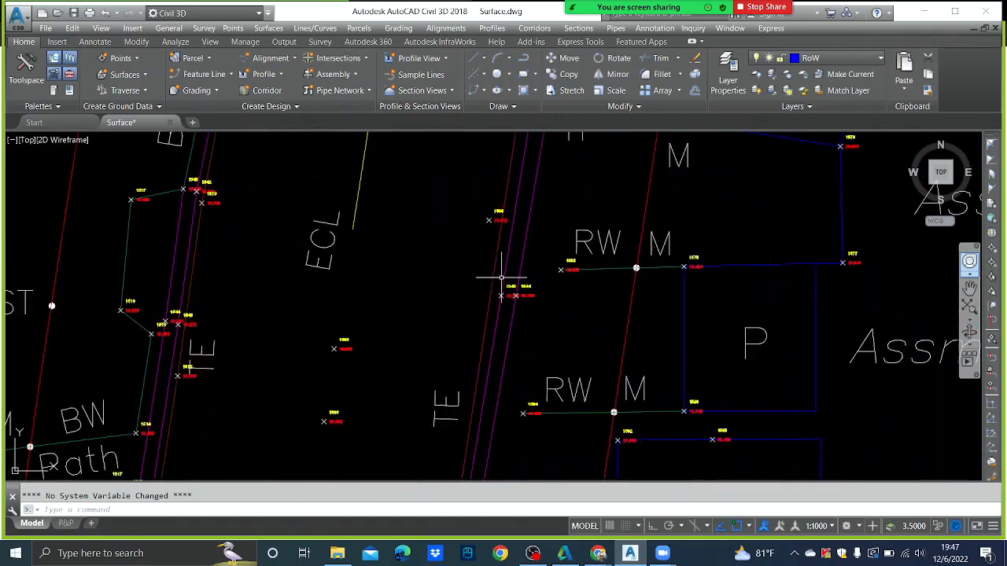
scroll(478, 307, "up", 4)
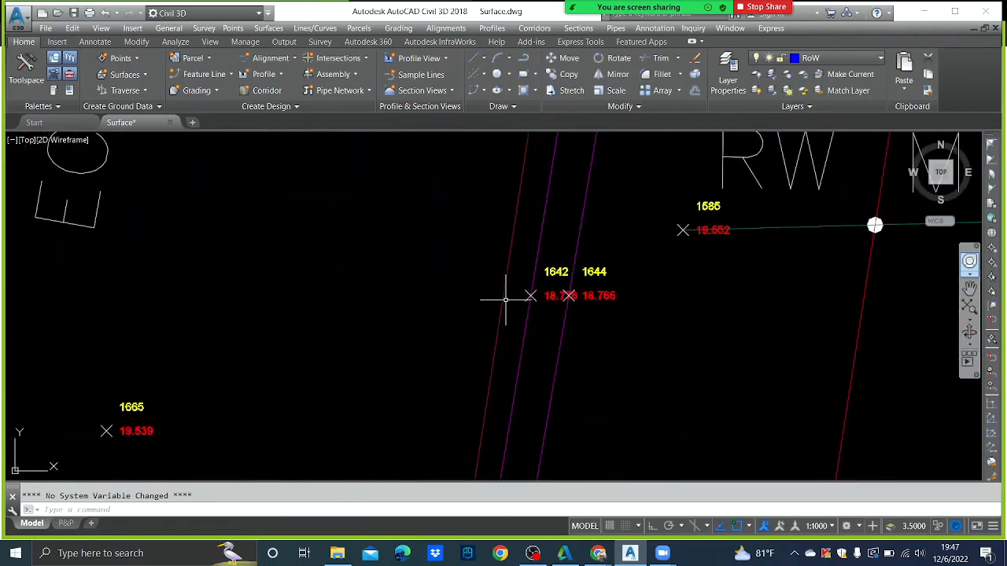
scroll(482, 303, "down", 6)
scroll(387, 317, "up", 5)
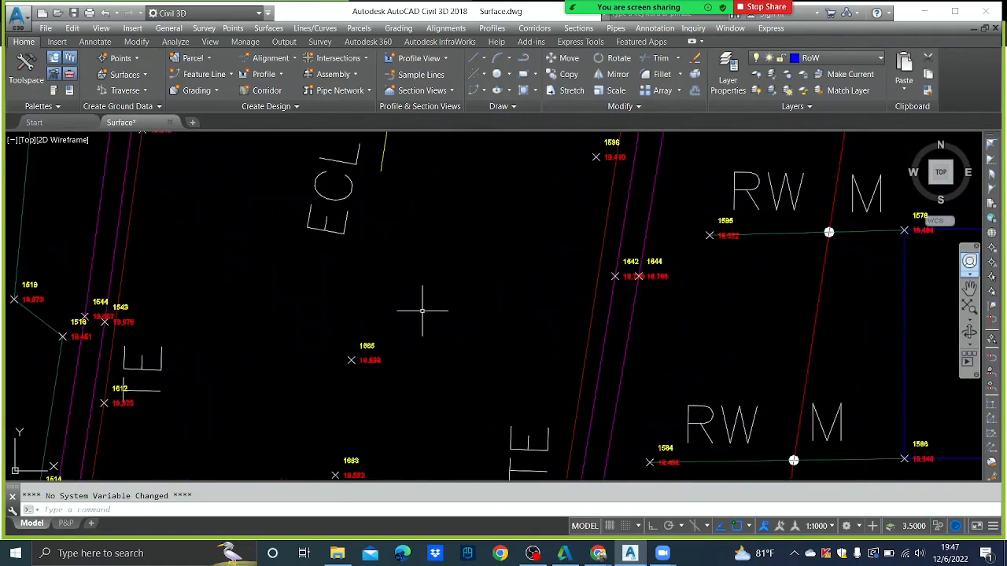
scroll(429, 319, "down", 8)
scroll(459, 297, "down", 5)
middle_click_drag(493, 248, 465, 398)
middle_click_drag(482, 315, 472, 387)
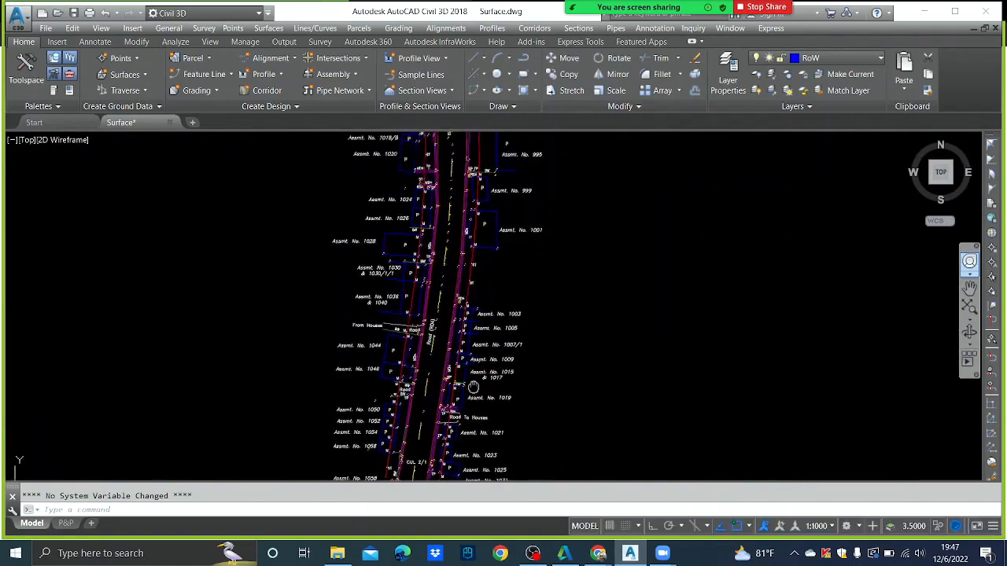
middle_click_drag(453, 153, 464, 350)
scroll(464, 351, "down", 3)
scroll(472, 331, "up", 8)
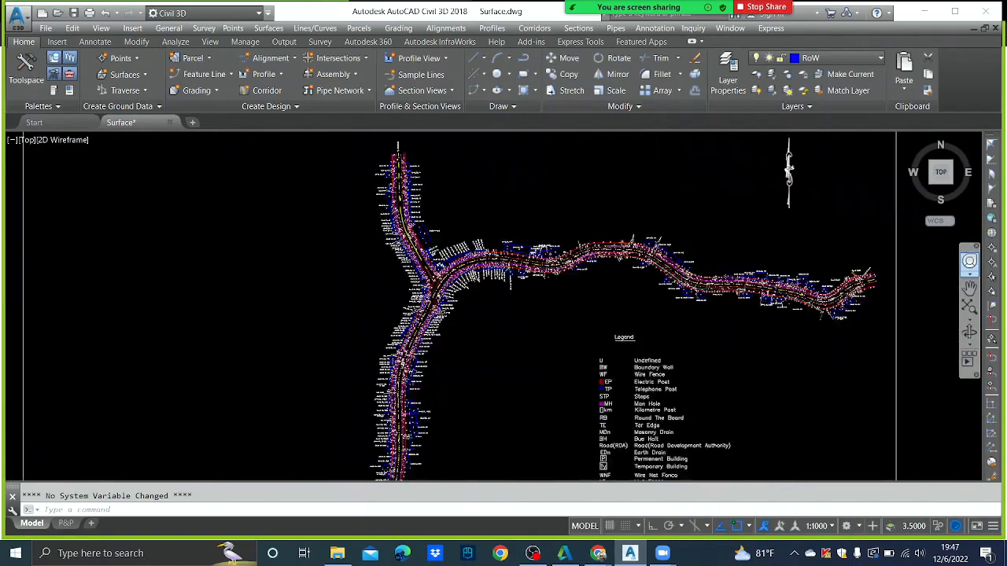
scroll(535, 276, "up", 1)
- Review the points near survey point 54 and the bridge, then save Surface.dwg
middle_click_drag(513, 324, 612, 225)
scroll(591, 248, "up", 3)
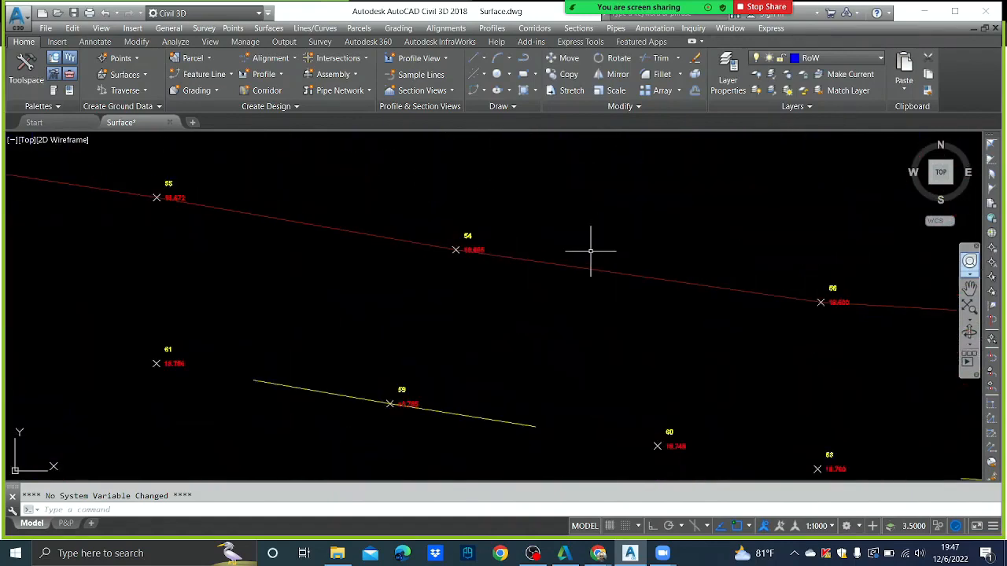
scroll(479, 238, "up", 1)
scroll(479, 236, "down", 15)
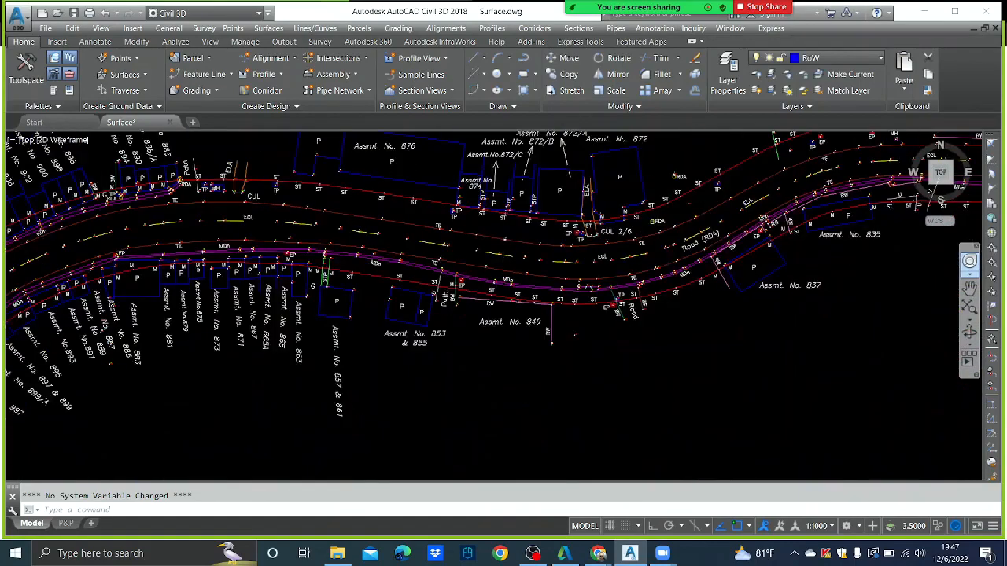
mouse_move(468, 349)
middle_mouse_down()
mouse_move(474, 276)
mouse_move(449, 287)
middle_mouse_up()
scroll(438, 250, "up", 5)
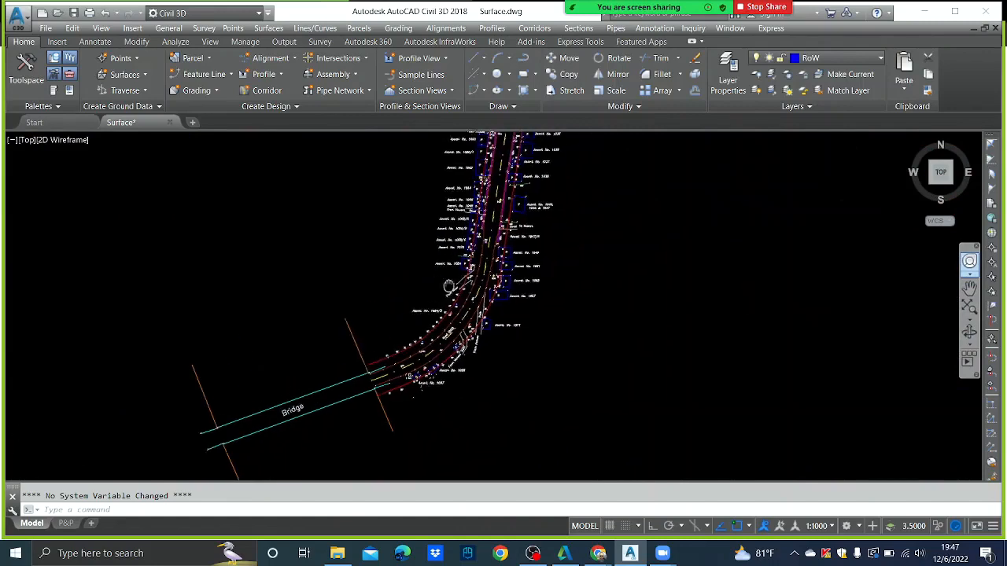
left_click(74, 13)
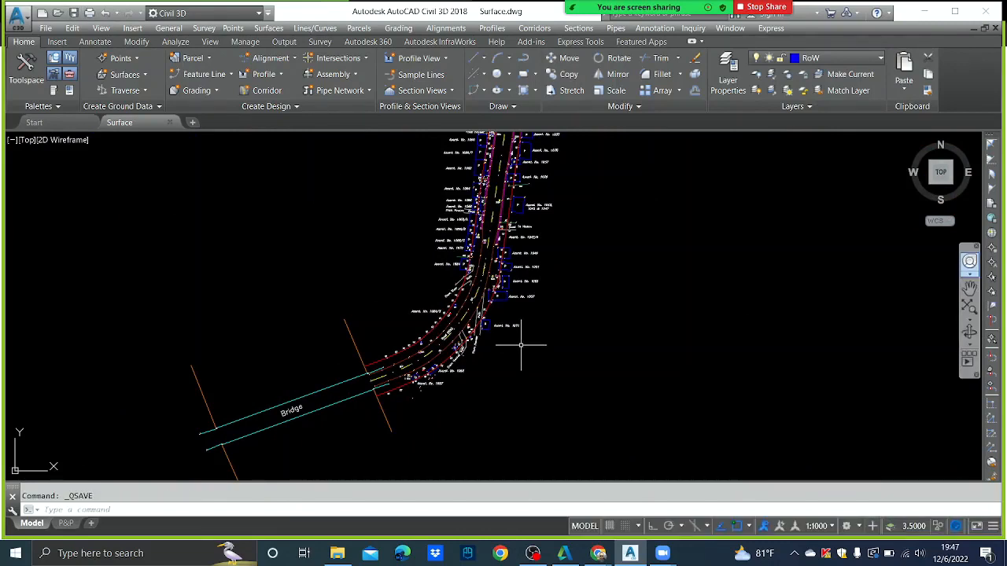
- Open the Toolspace Prospector and select its Surfaces collection
scroll(416, 352, "up", 3)
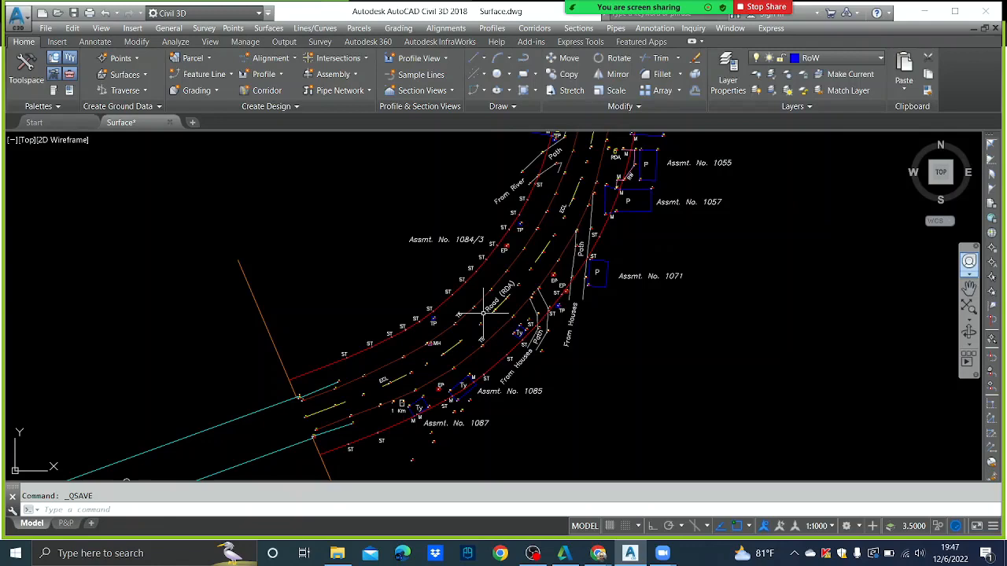
left_click(179, 28)
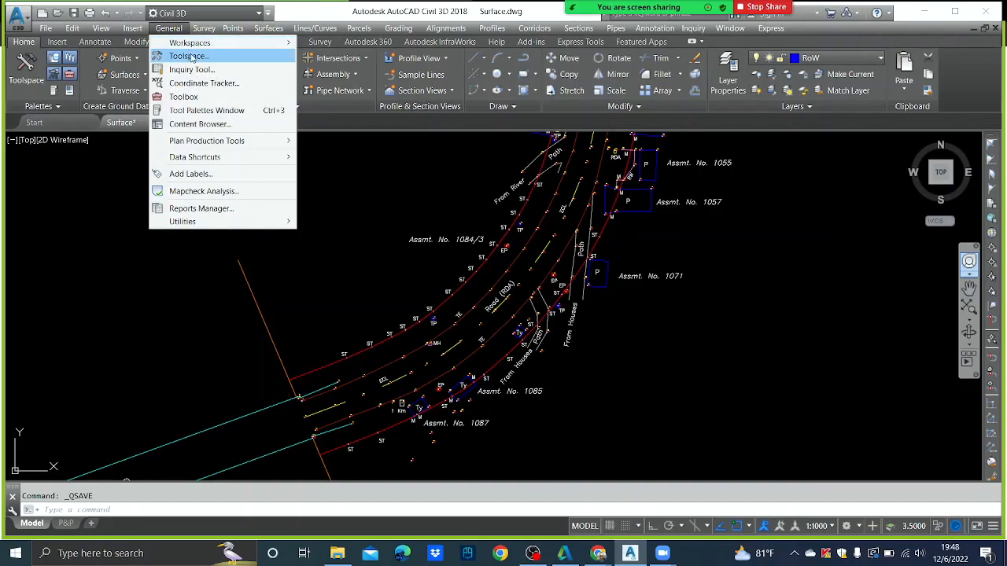
left_click(189, 56)
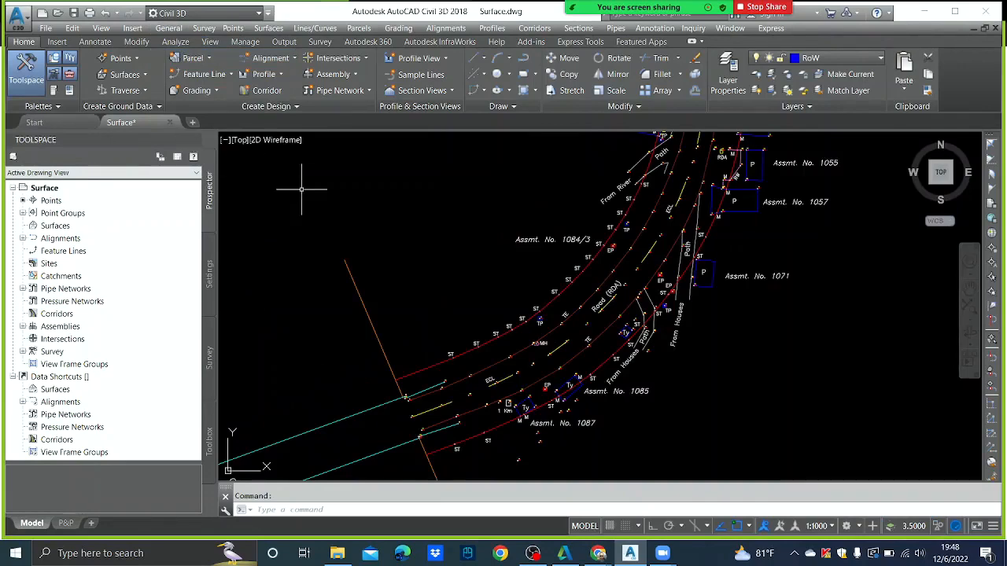
left_click(194, 140)
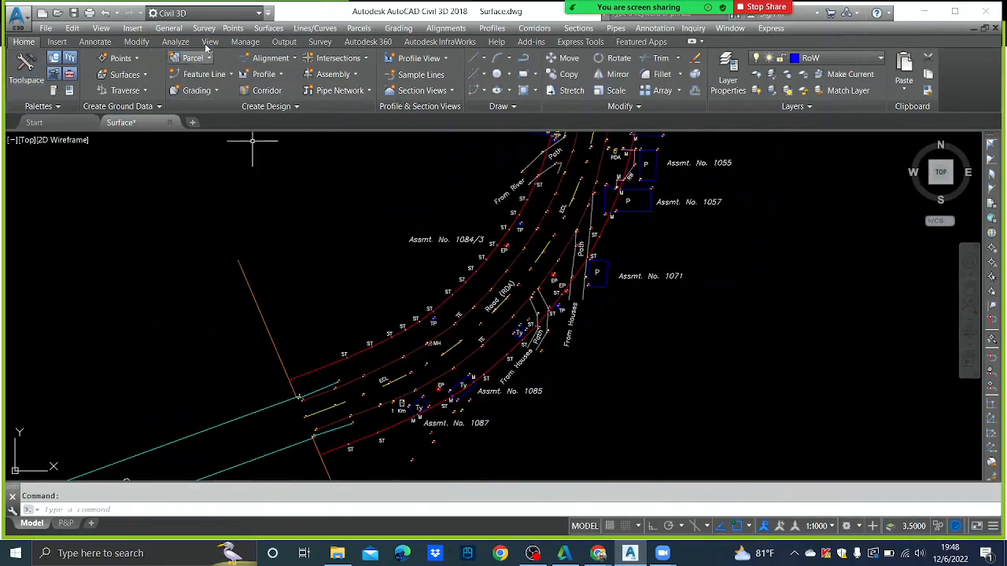
left_click(170, 29)
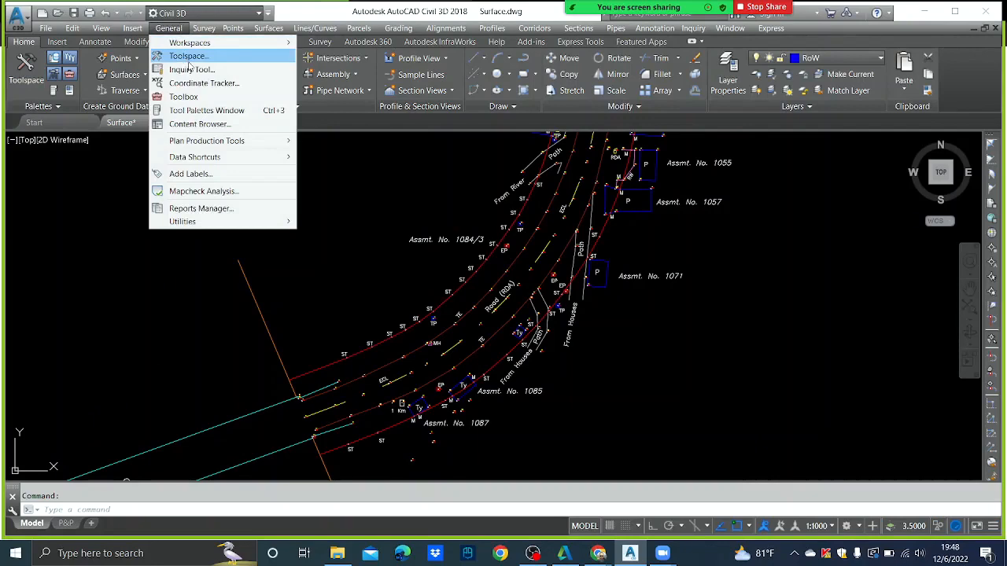
left_click(188, 57)
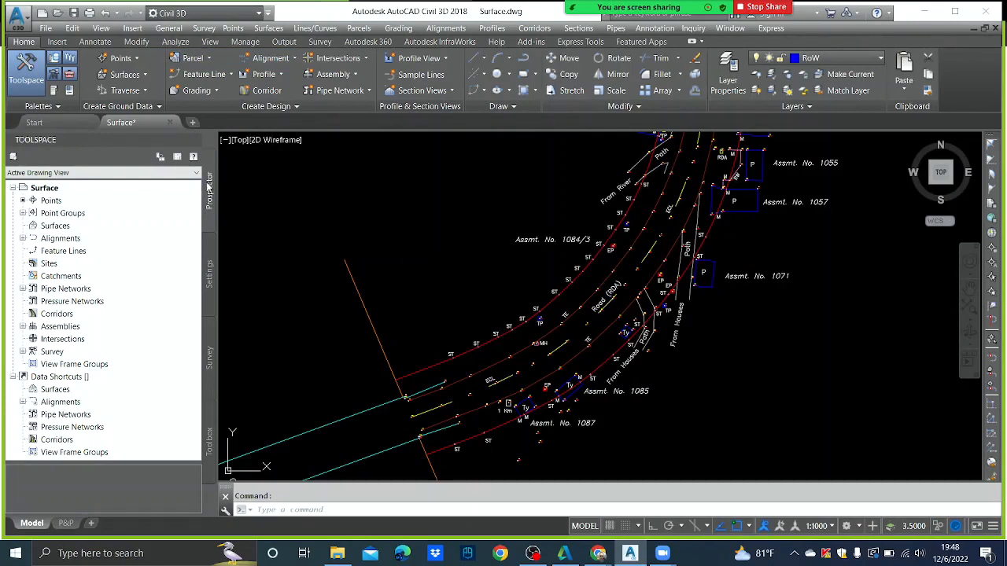
left_click(67, 227)
- Create a new TIN surface named EG from the Prospector Surfaces context menu
right_click(82, 206)
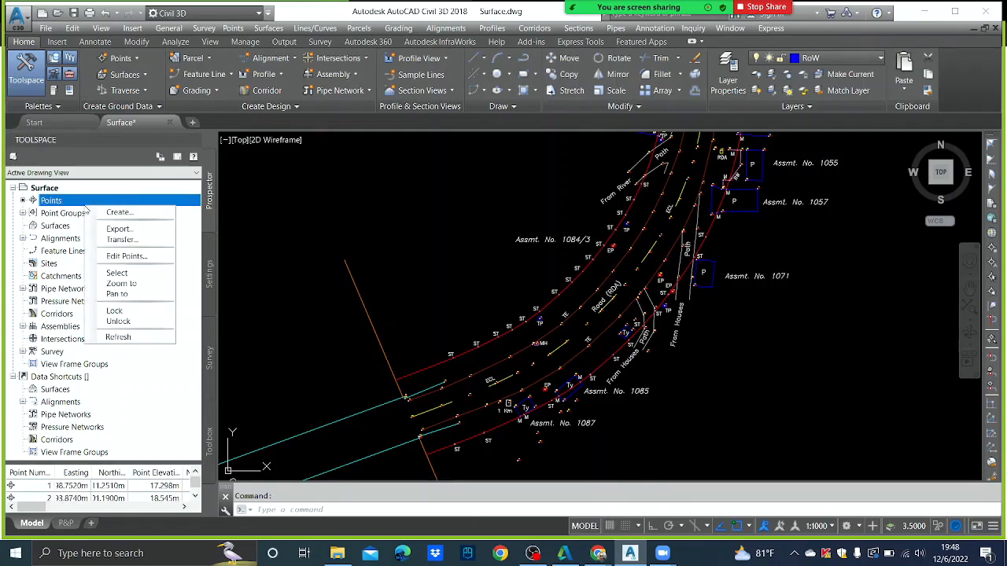
left_click(44, 229)
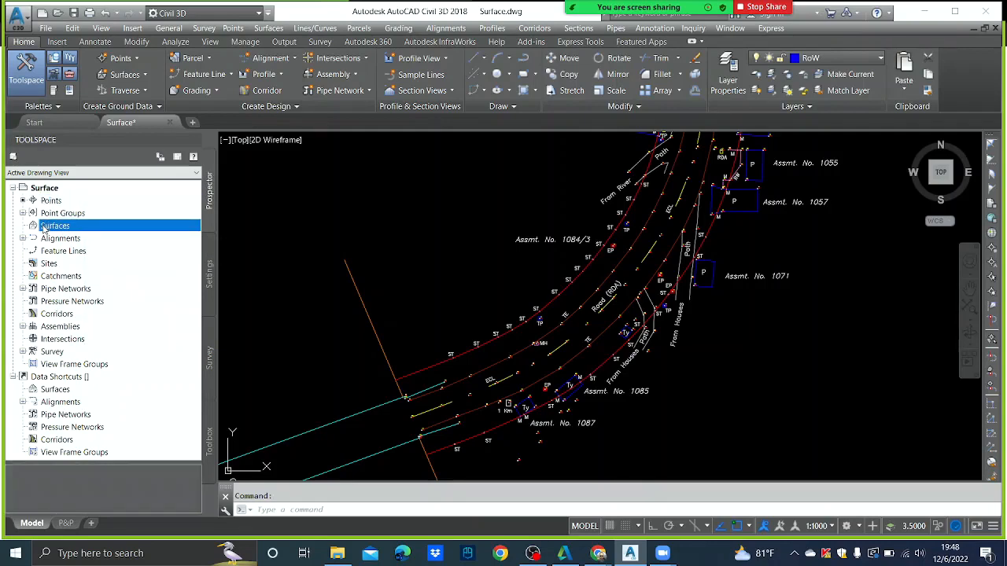
right_click(55, 276)
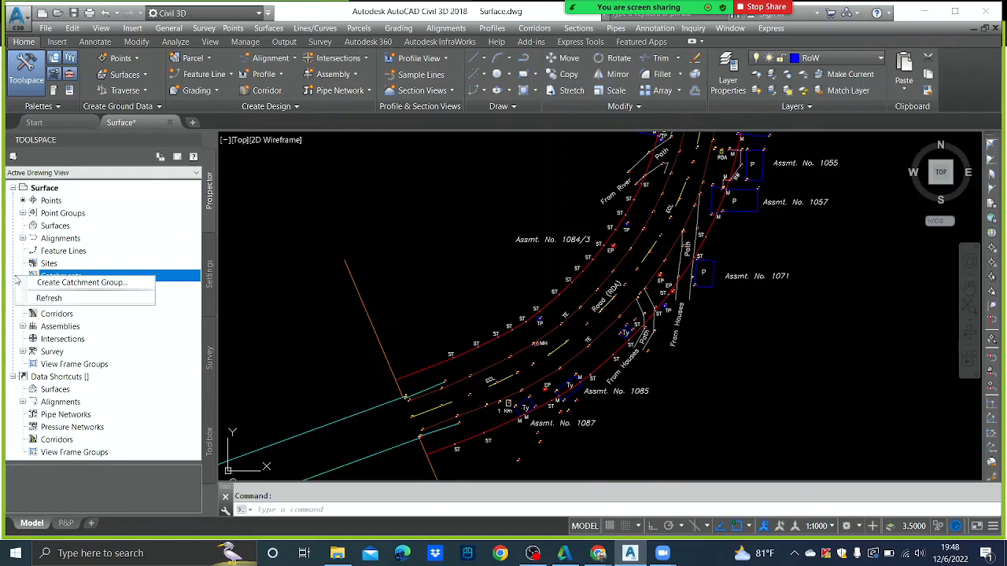
left_click(57, 227)
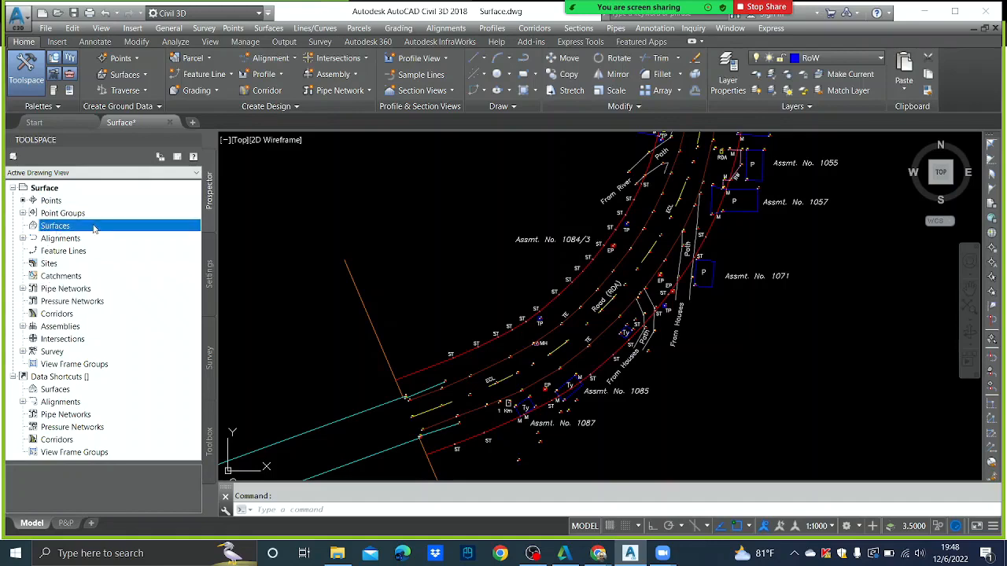
right_click(91, 227)
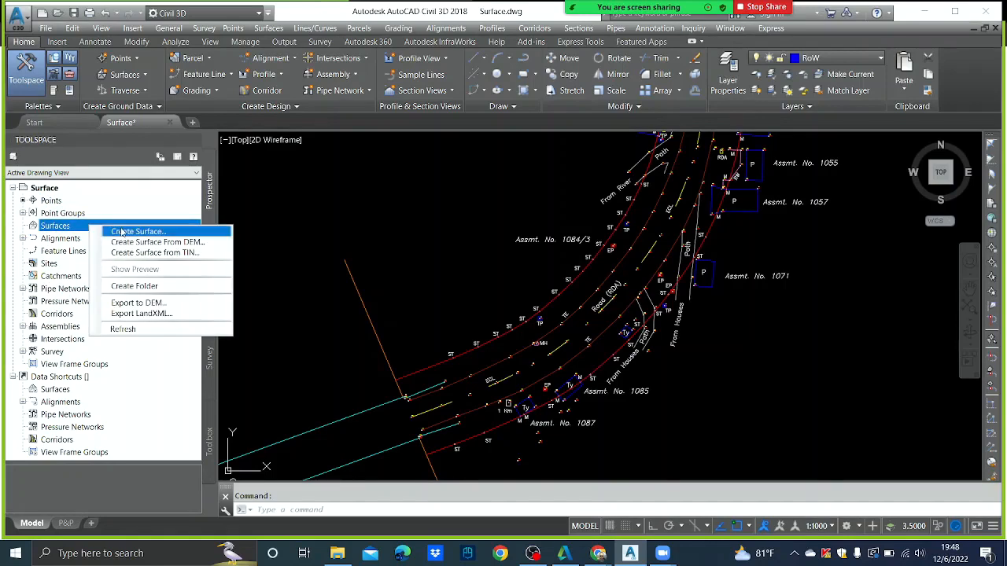
left_click(122, 232)
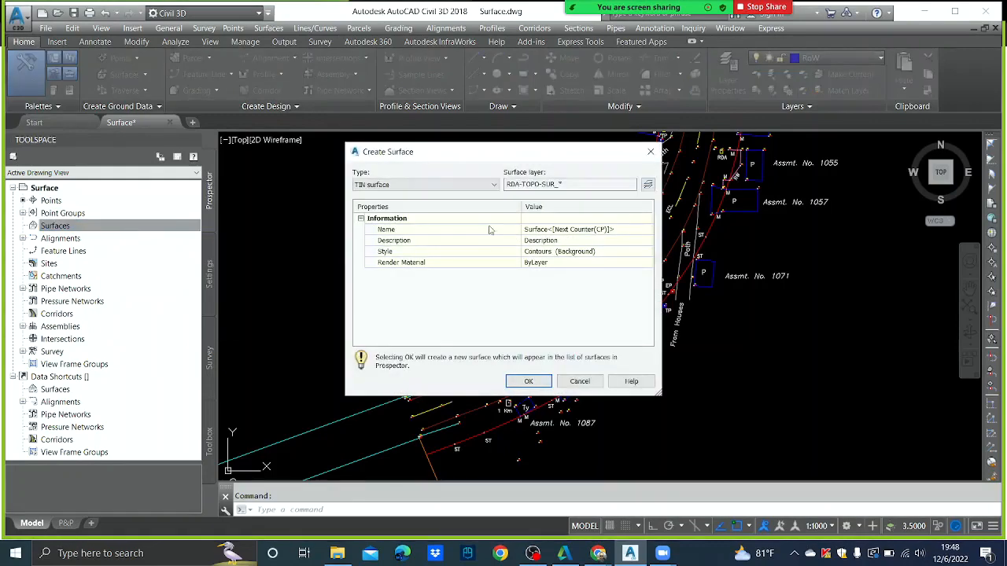
left_click(618, 228)
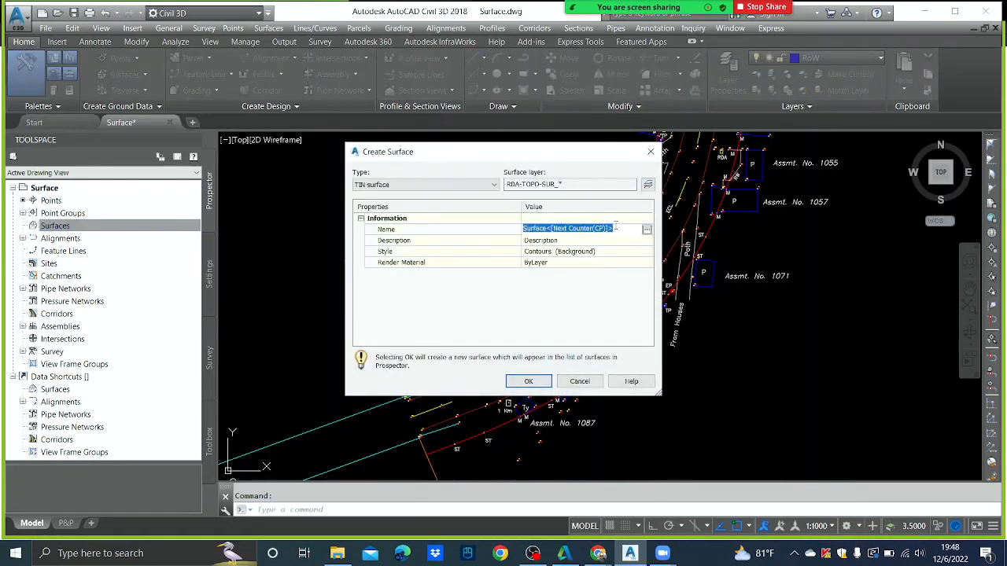
type("FG")
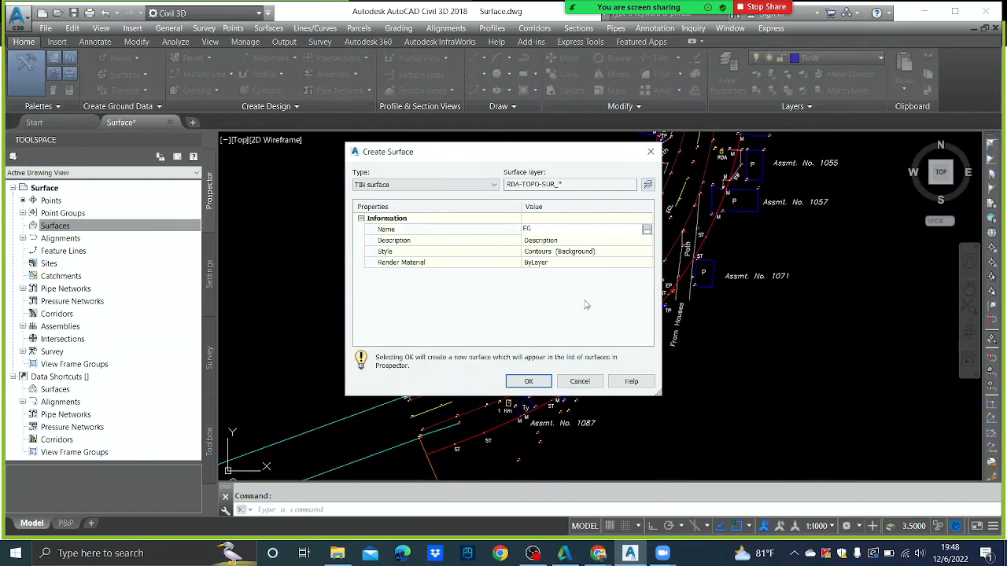
left_click(537, 383)
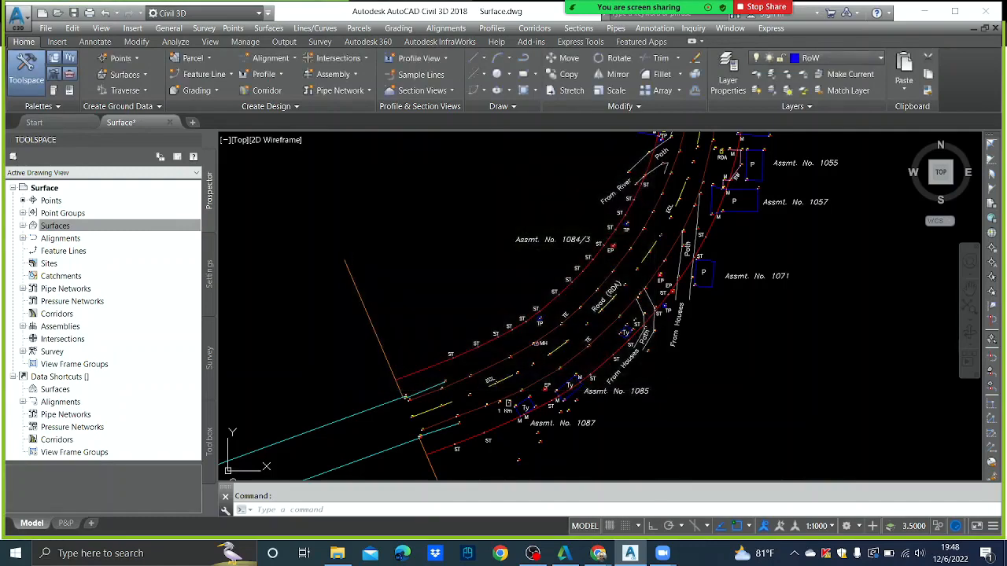
- Add the TOPO point group to the Point Groups of EG's surface definition
left_click(24, 226)
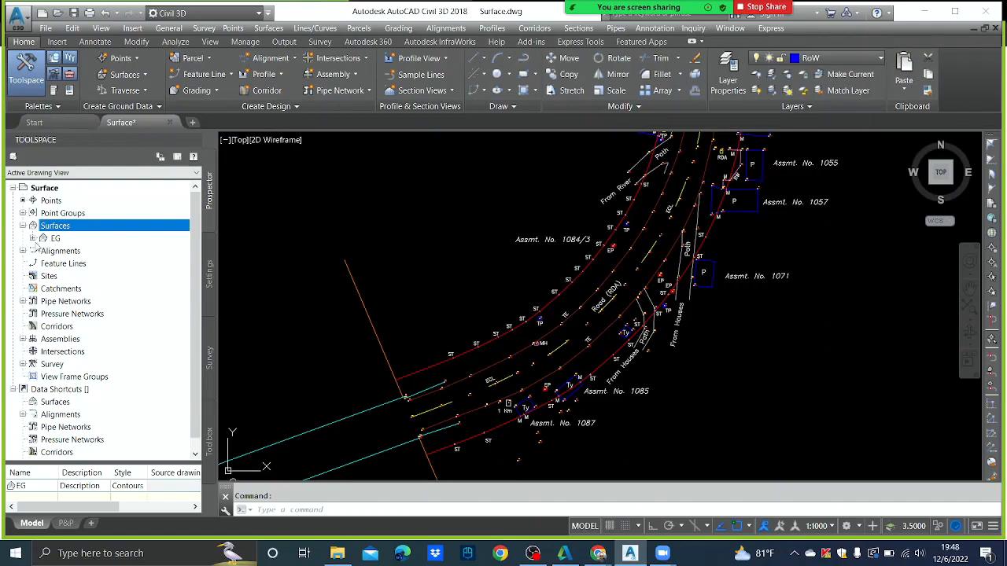
left_click(33, 240)
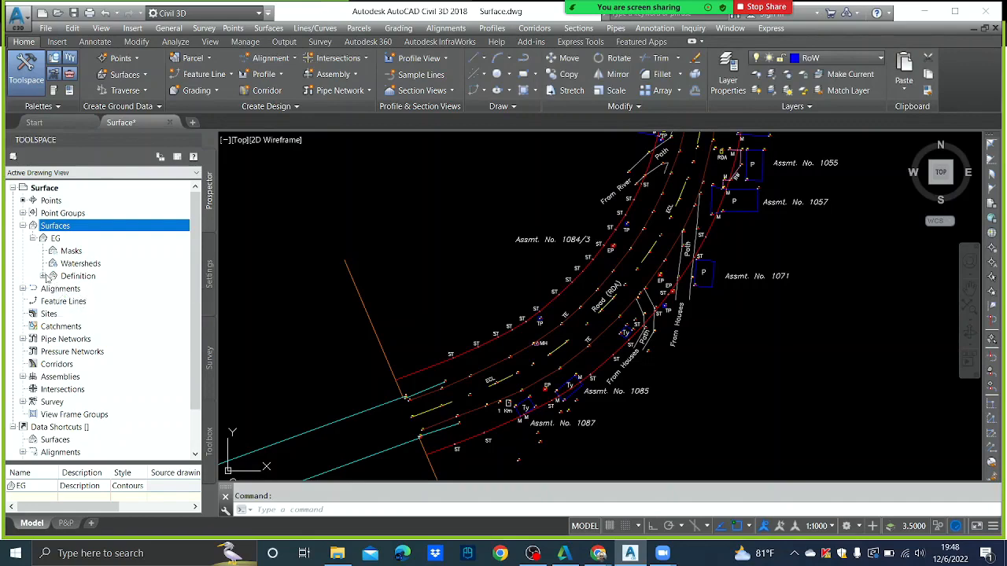
left_click(44, 276)
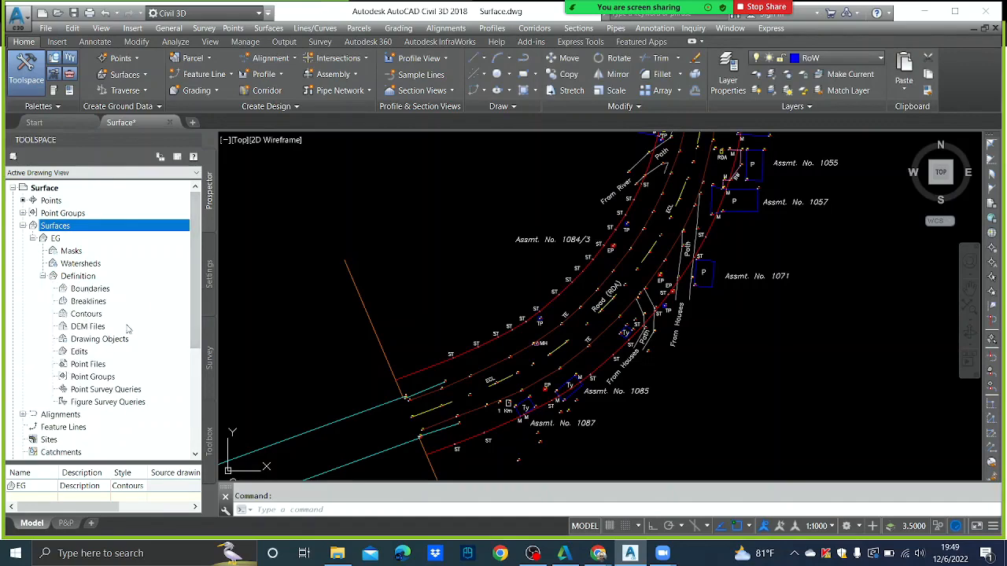
left_click(92, 377)
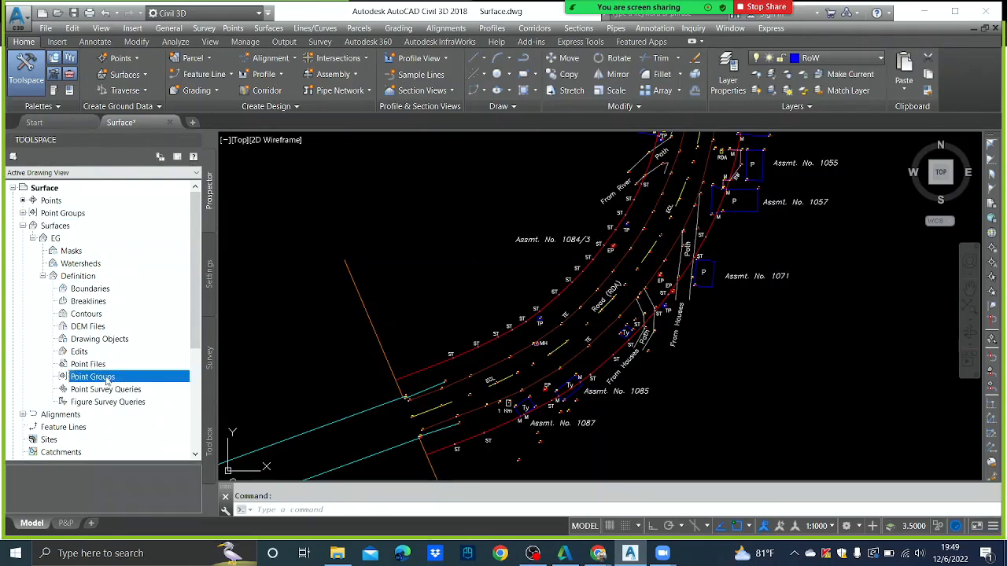
right_click(107, 381)
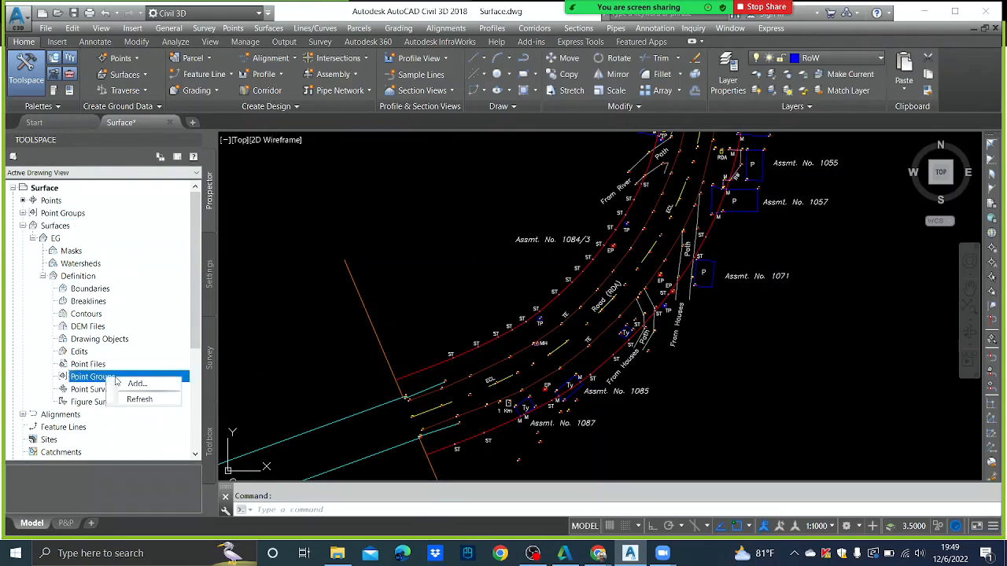
left_click(135, 384)
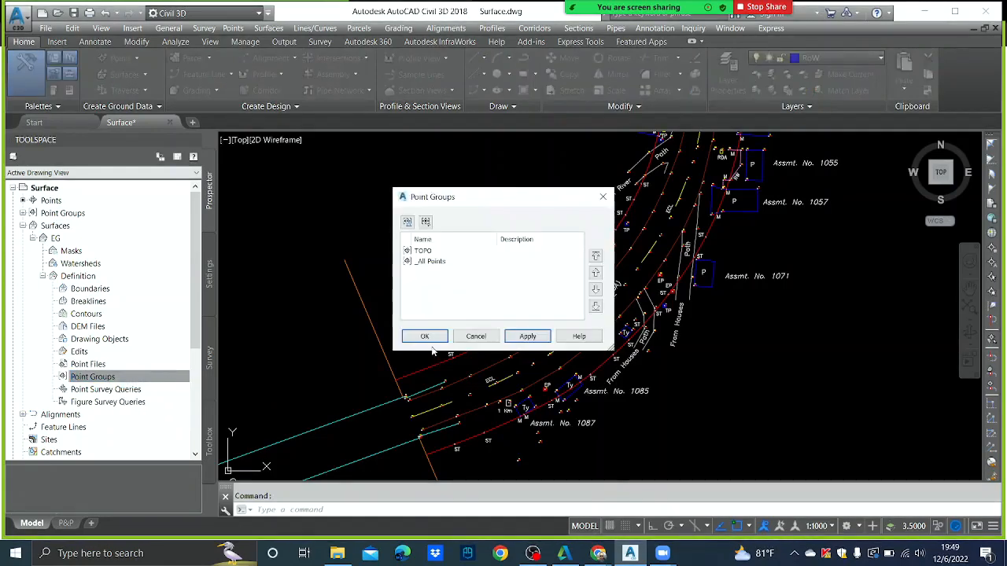
left_click(433, 253)
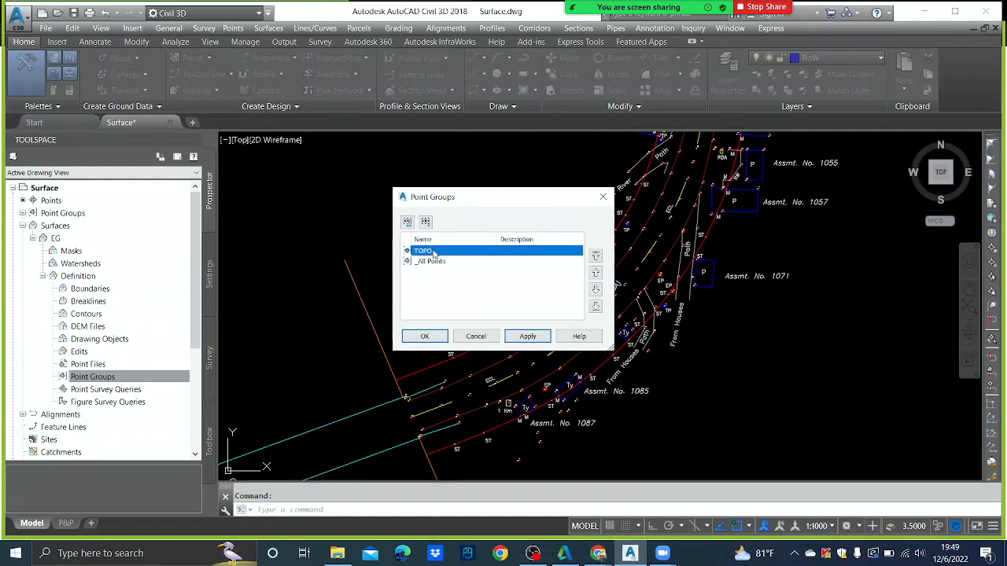
left_click(527, 337)
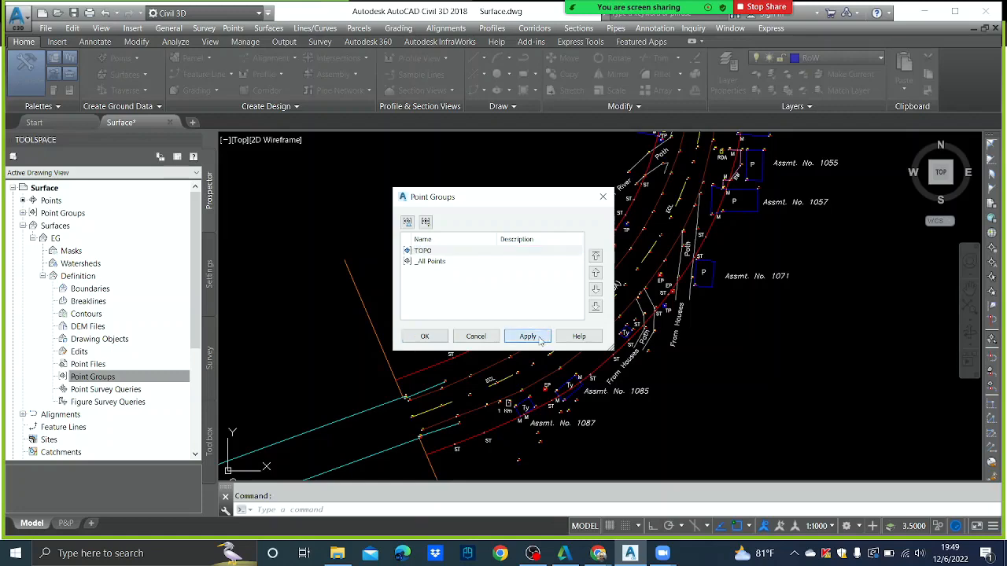
left_click(428, 337)
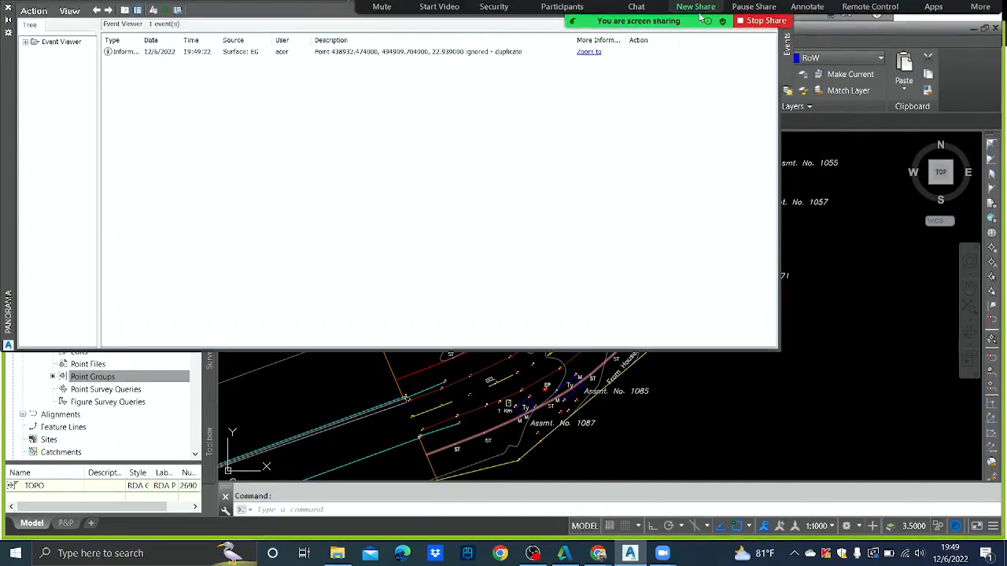
- Close the Event Viewer and survey the EG contours across the road drawing
left_click_drag(11, 72, 27, 169)
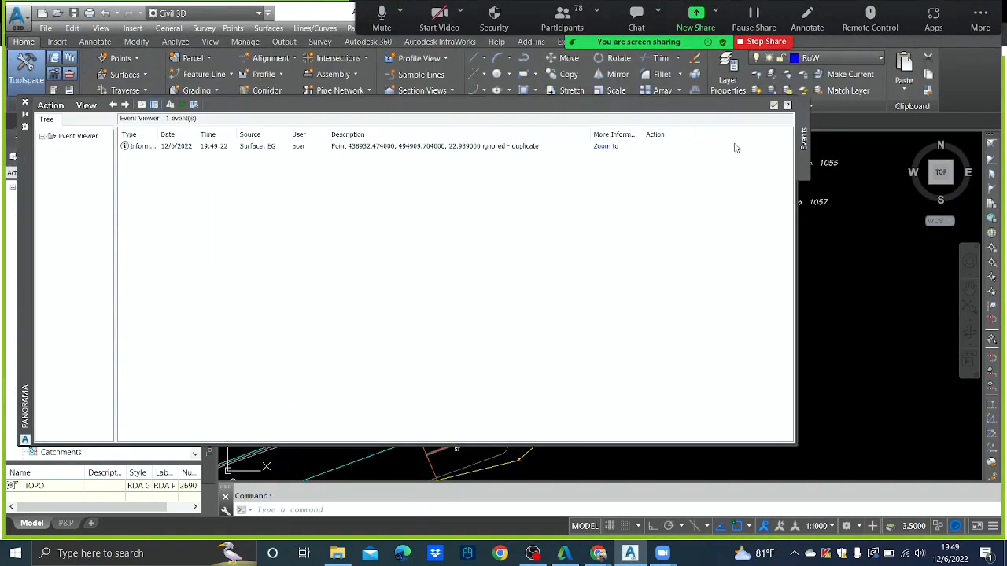
left_click(774, 106)
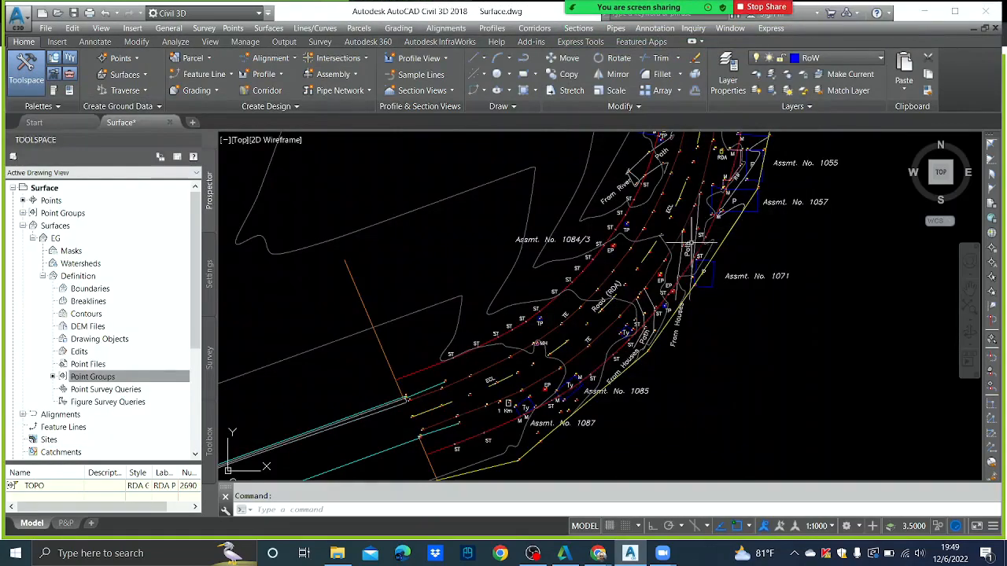
scroll(697, 217, "down", 2)
middle_click_drag(690, 218, 607, 332)
scroll(605, 247, "up", 2)
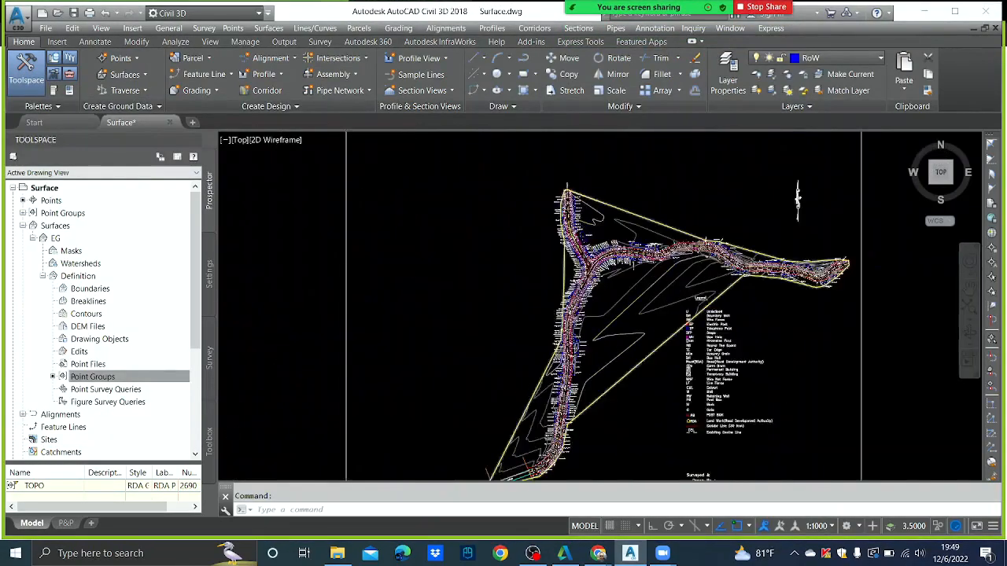
scroll(583, 208, "up", 3)
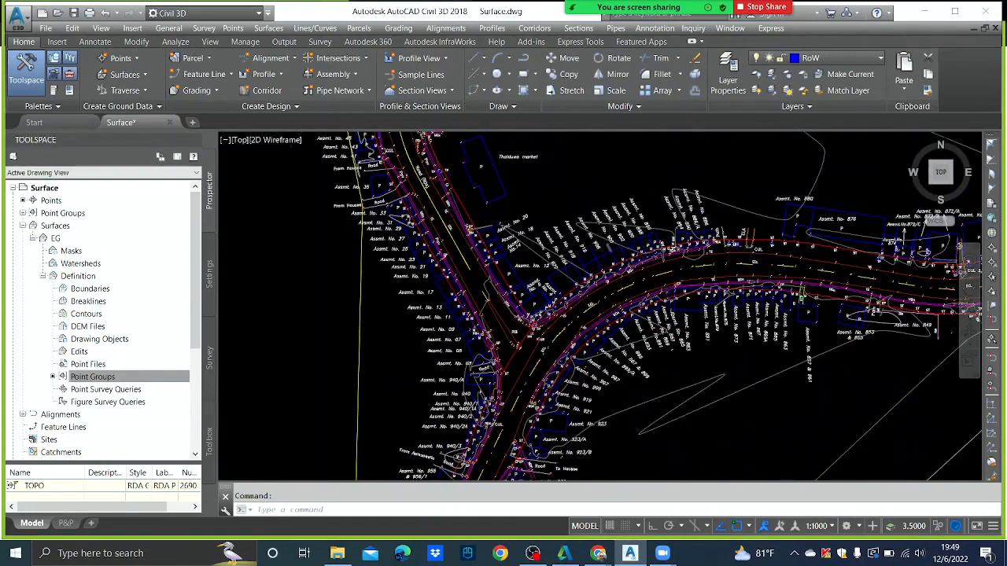
scroll(610, 240, "up", 2)
scroll(614, 238, "down", 5)
mouse_move(634, 306)
middle_mouse_down()
mouse_move(619, 290)
mouse_move(622, 190)
middle_mouse_up()
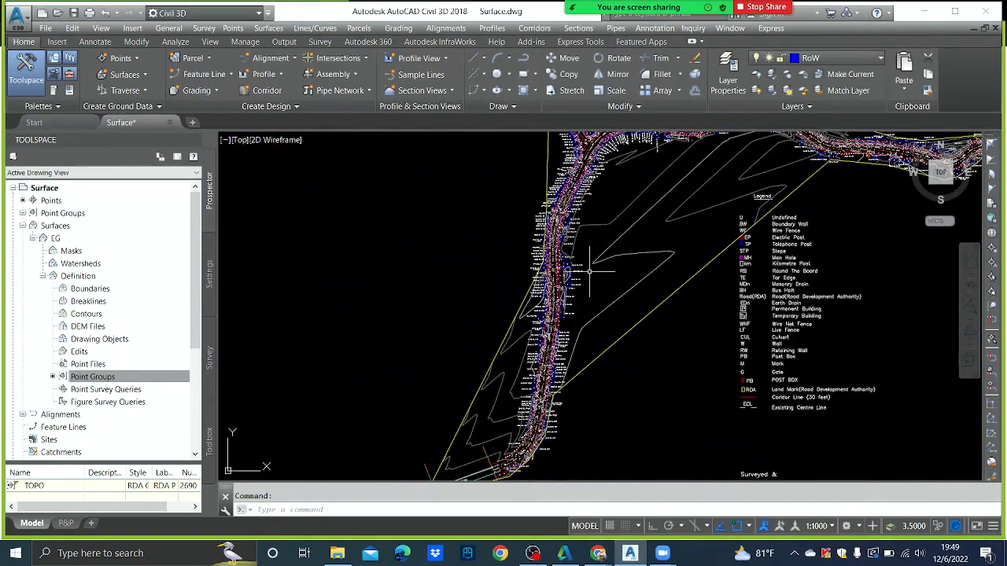
middle_click_drag(589, 272, 623, 182)
scroll(621, 182, "up", 2)
scroll(627, 218, "down", 2)
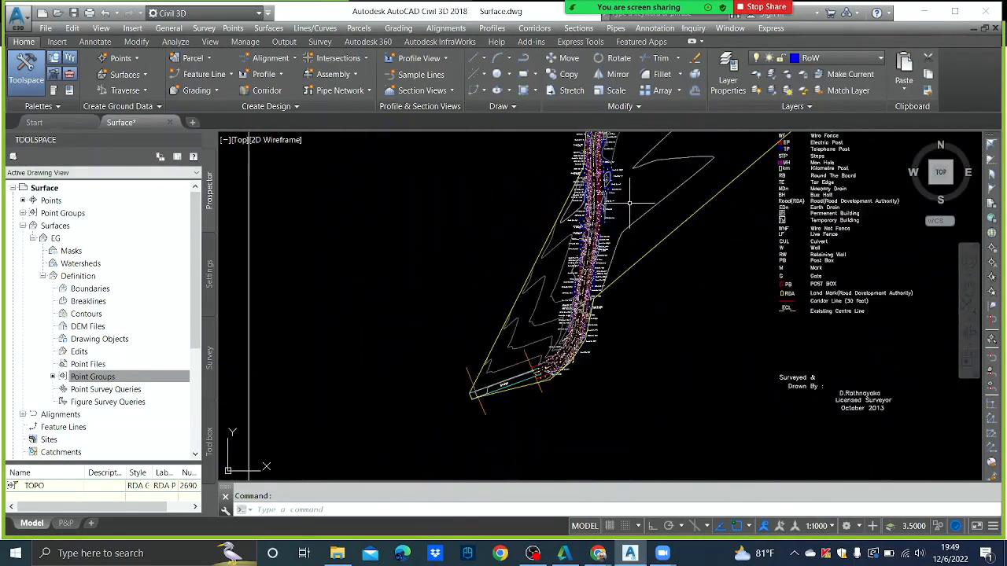
scroll(636, 196, "up", 3)
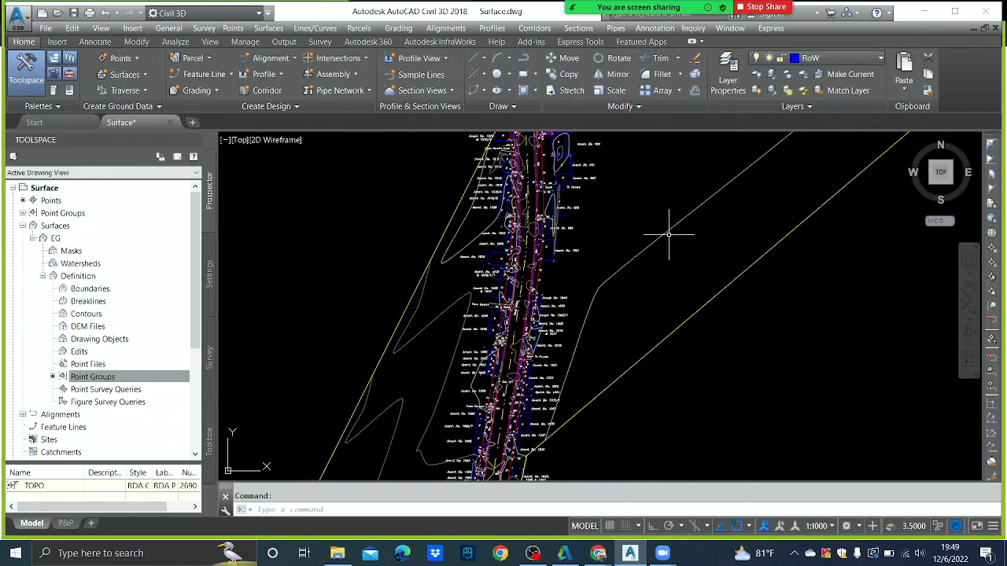
scroll(666, 228, "up", 2)
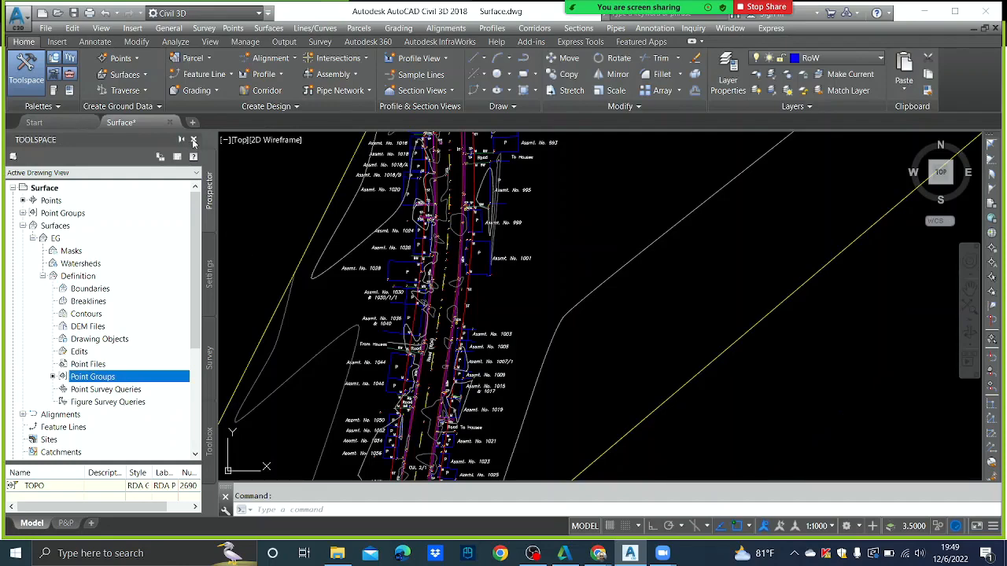
- Close the Toolspace palette, reopen it via General > Toolspace, and close it again
left_click(194, 141)
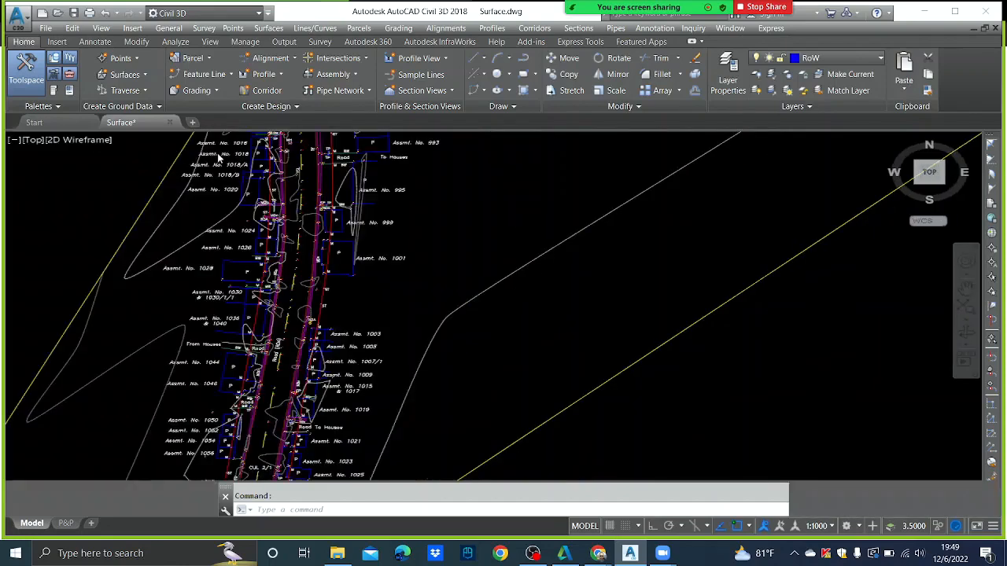
left_click(169, 29)
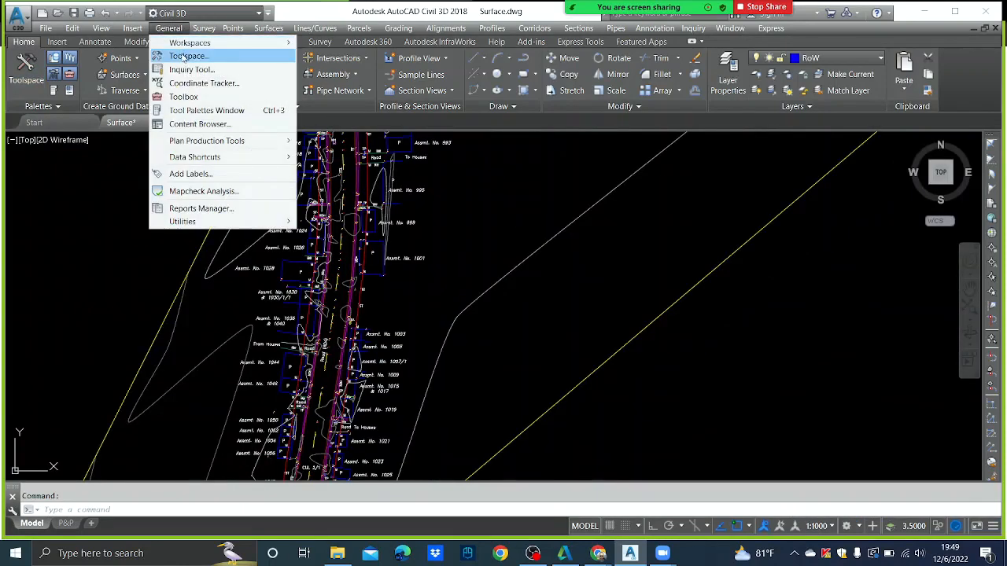
left_click(185, 57)
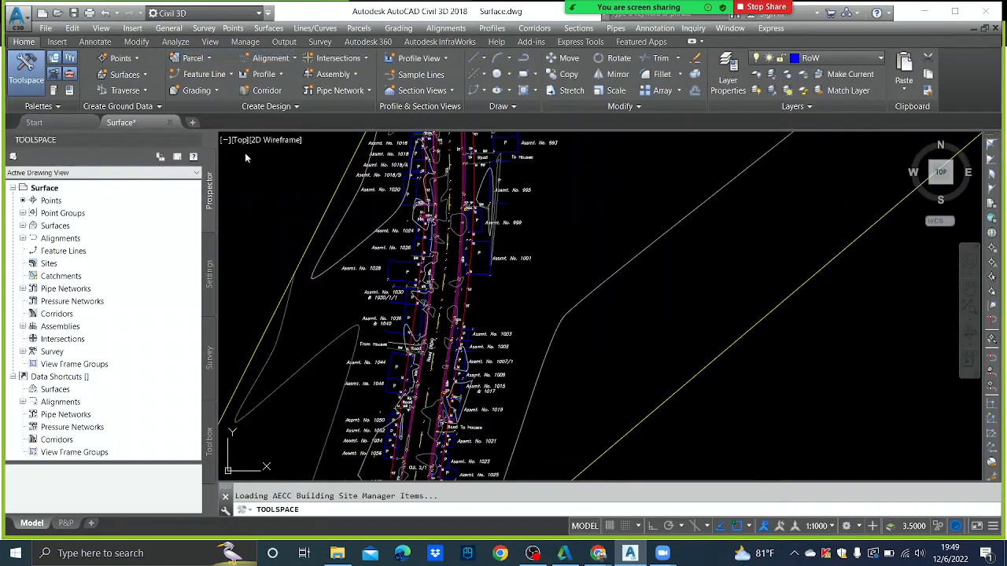
left_click(194, 140)
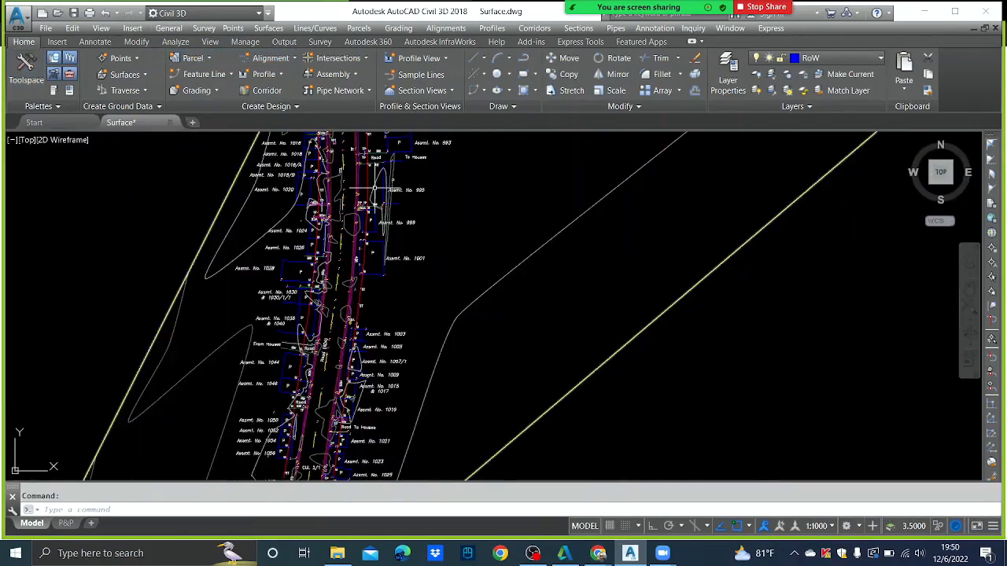
scroll(375, 188, "down", 7)
scroll(424, 206, "up", 3)
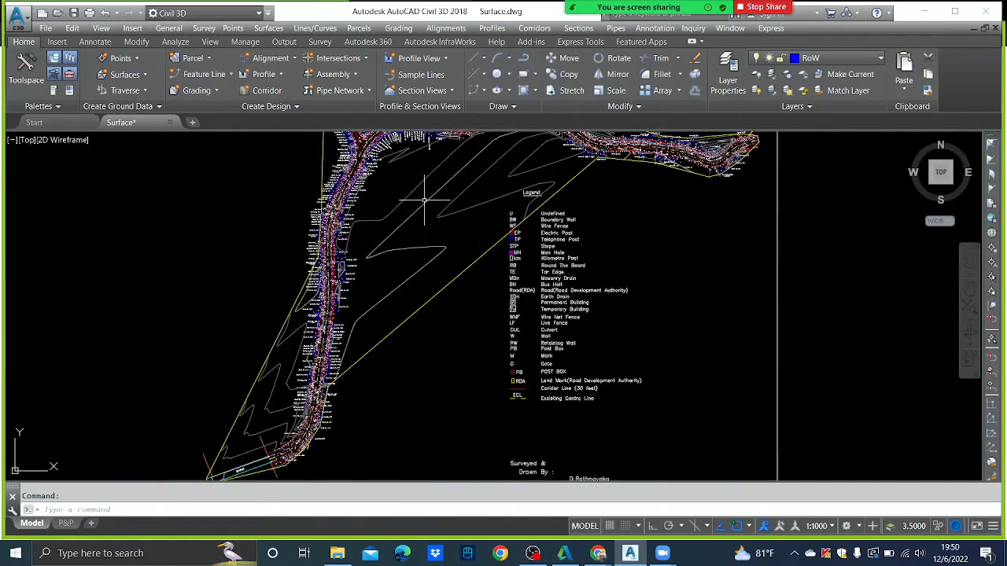
middle_click_drag(423, 197, 428, 269)
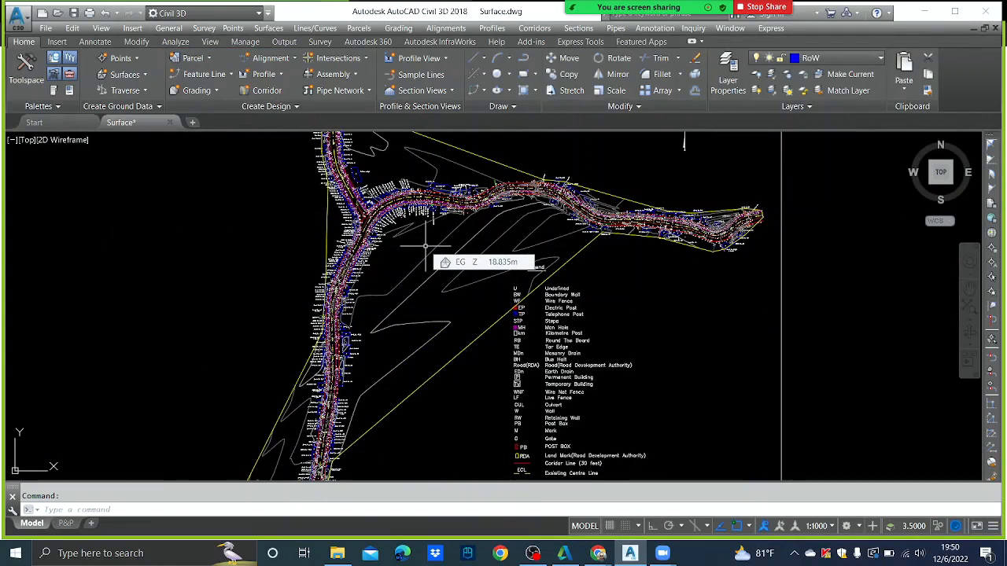
scroll(438, 238, "up", 4)
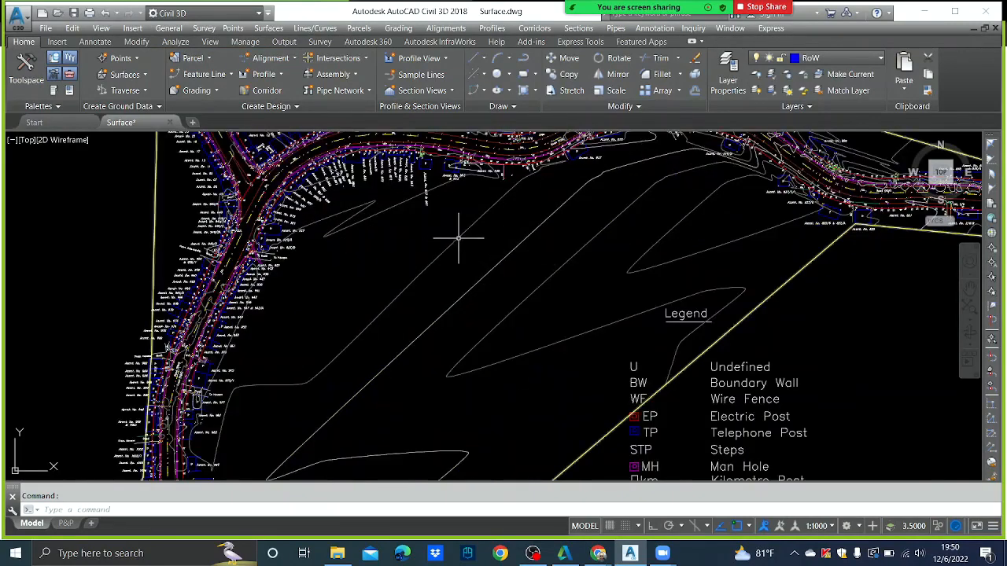
- Change the EG surface style to 'Contours points and Triangles & borders' to show its TIN mesh
left_click(429, 238)
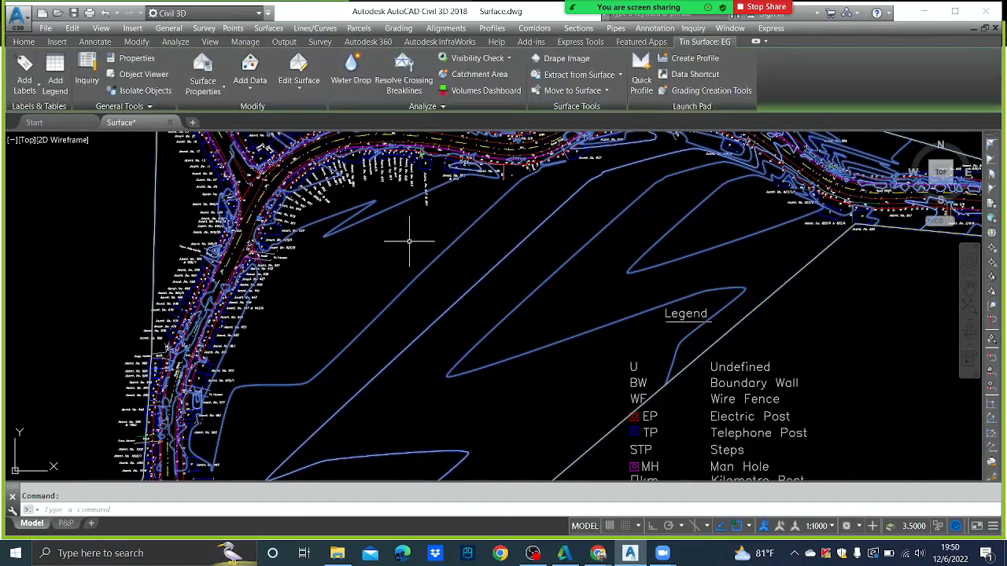
right_click(409, 234)
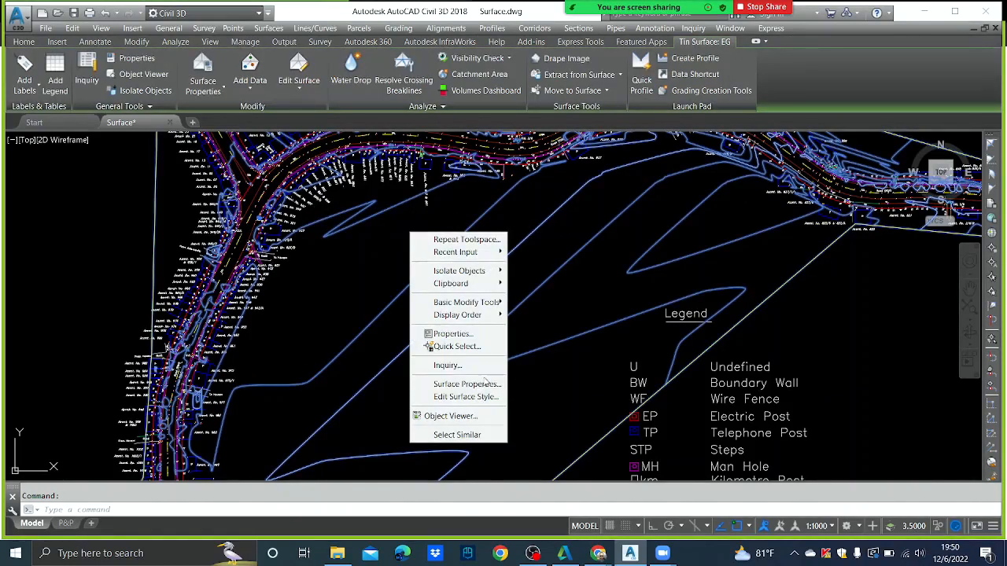
left_click(466, 384)
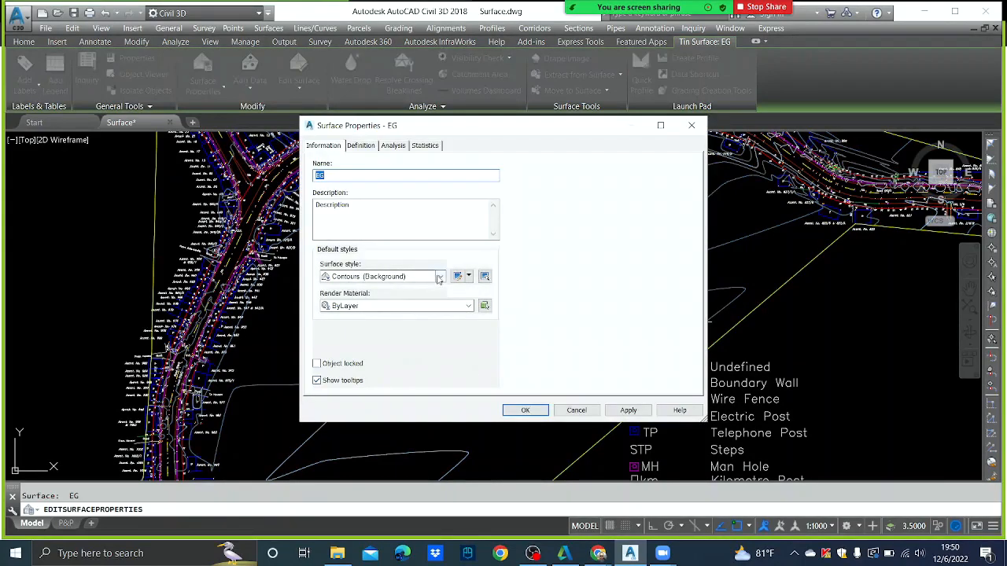
left_click(439, 276)
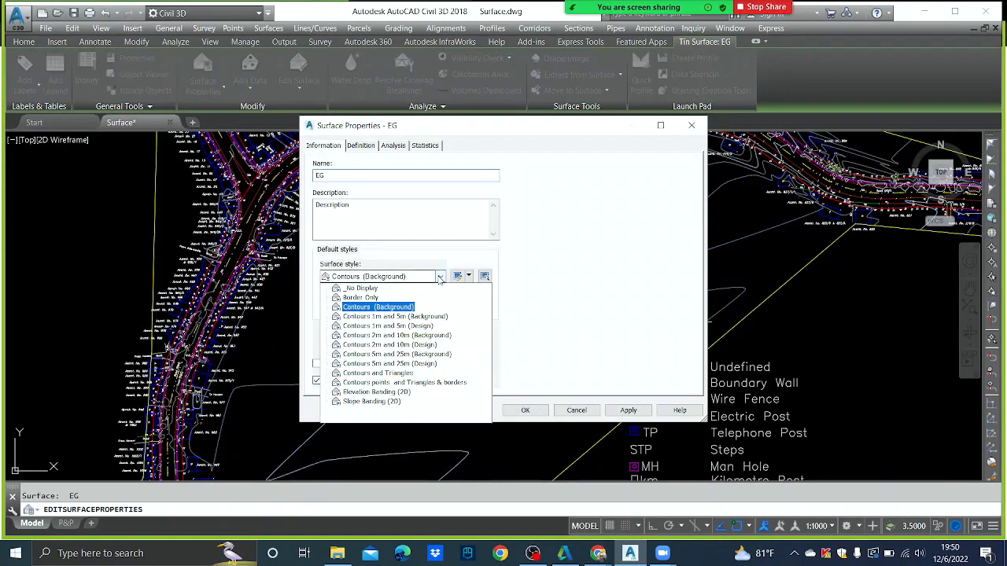
left_click(404, 383)
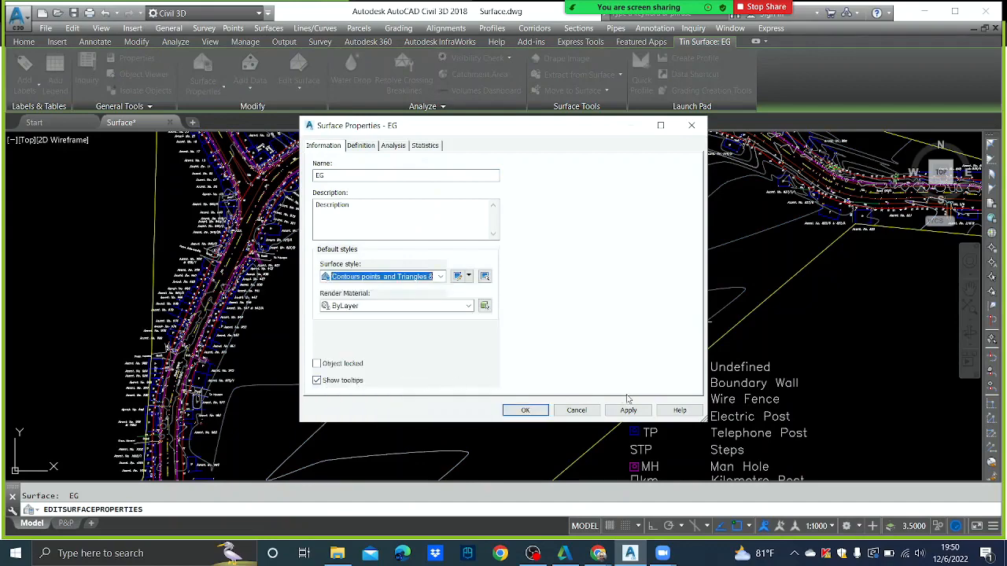
left_click(628, 409)
left_click(523, 410)
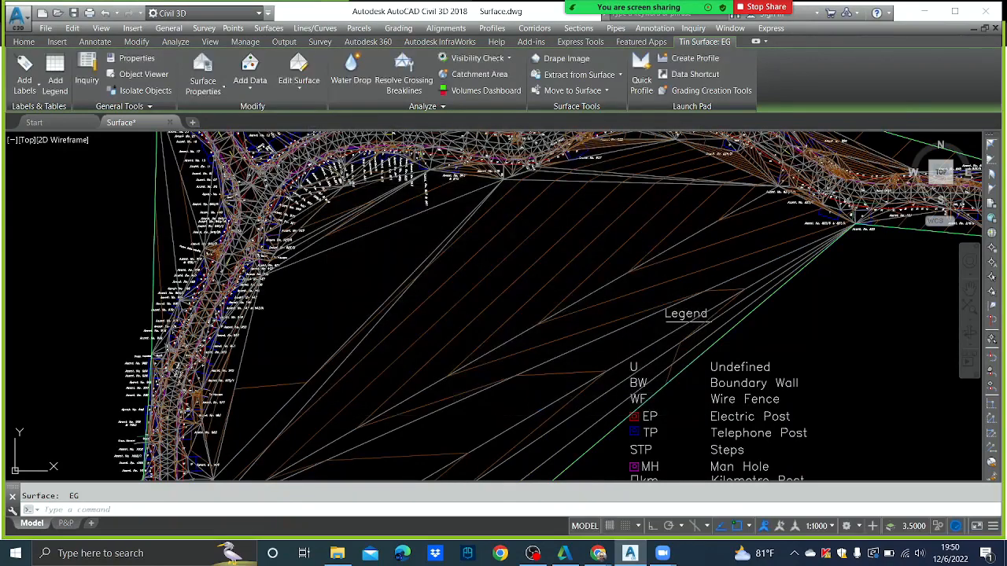
key("Escape")
scroll(393, 265, "down", 5)
scroll(356, 223, "up", 4)
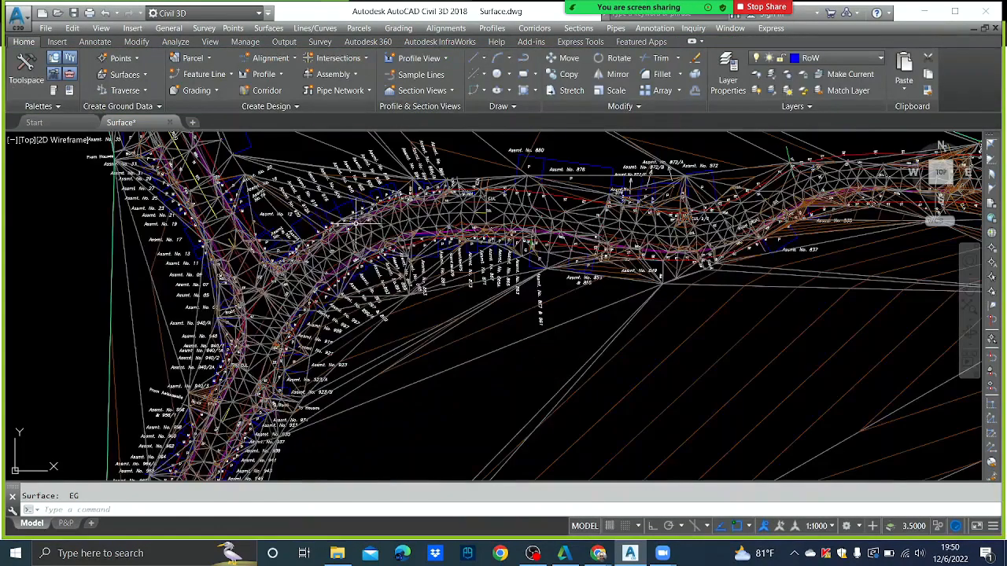
scroll(358, 221, "up", 3)
scroll(370, 213, "up", 2)
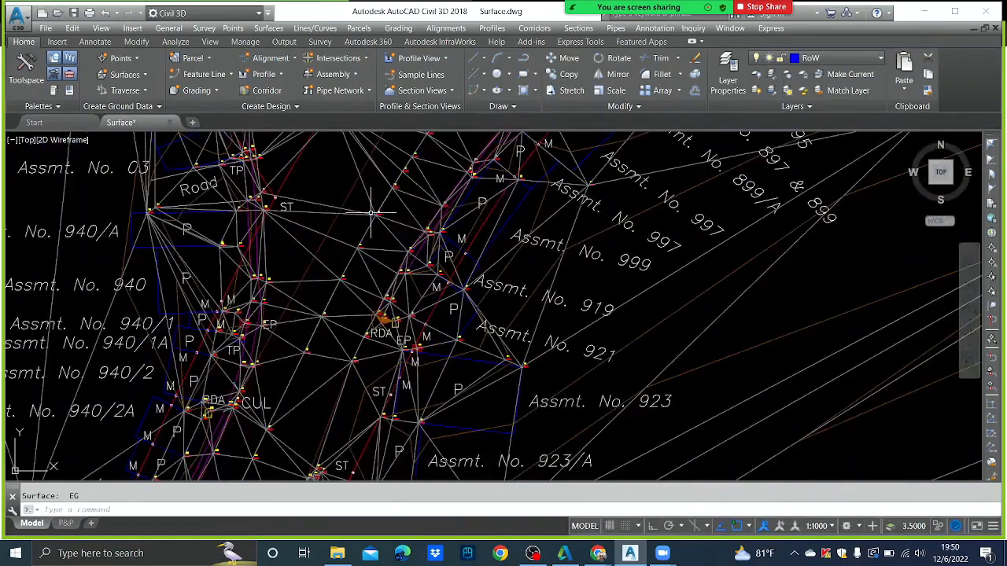
scroll(377, 209, "down", 3)
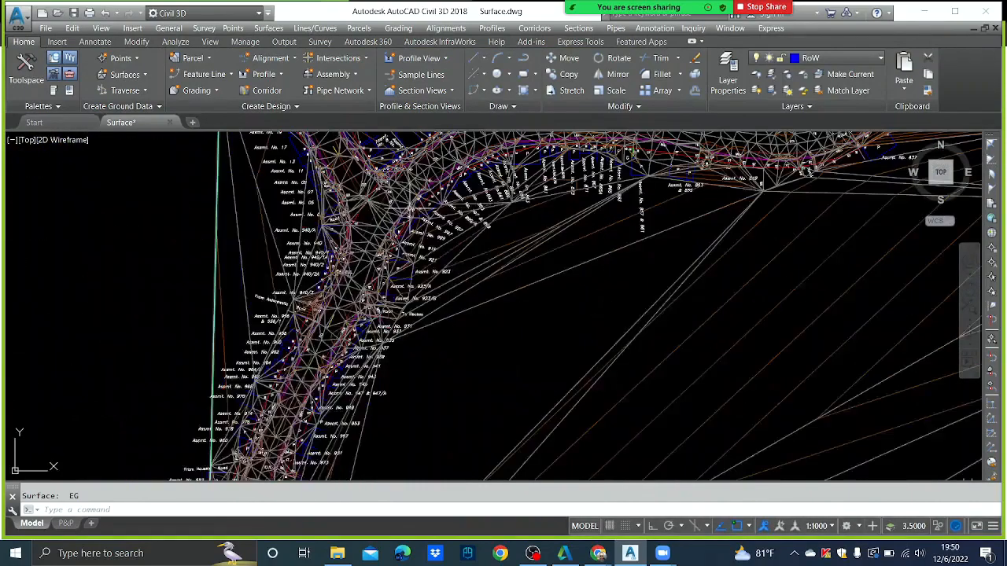
scroll(370, 206, "up", 4)
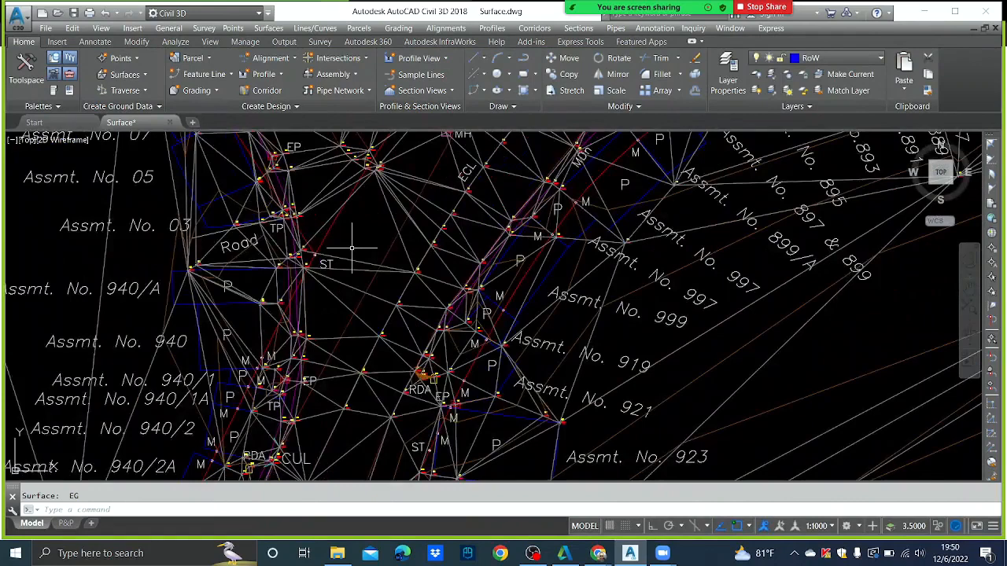
mouse_move(352, 249)
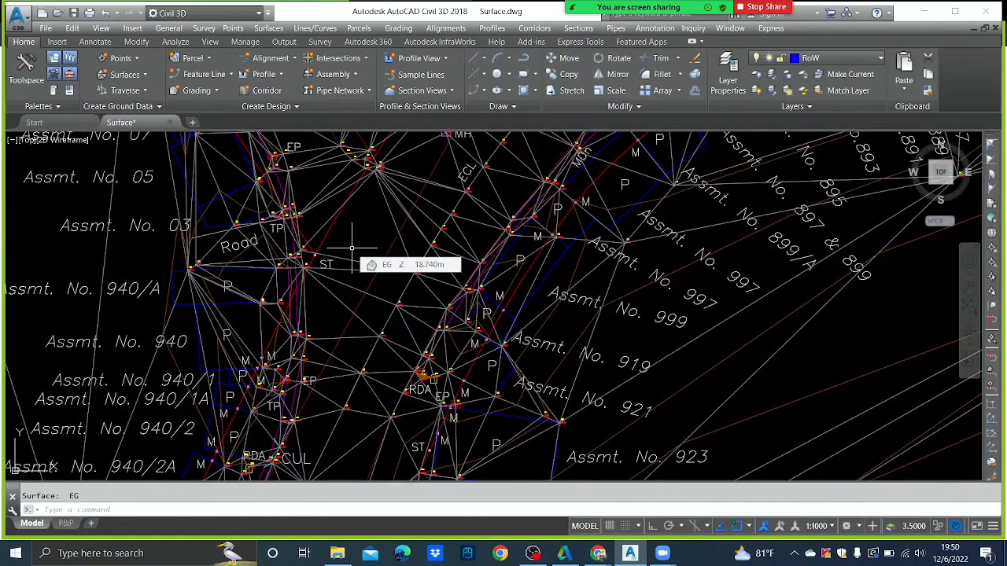
scroll(271, 267, "up", 5)
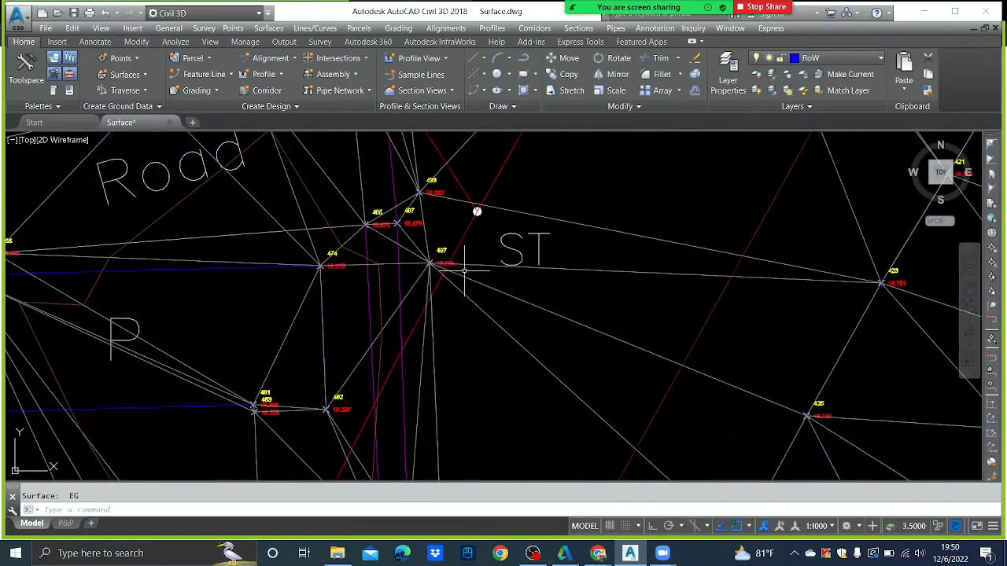
scroll(480, 270, "up", 4)
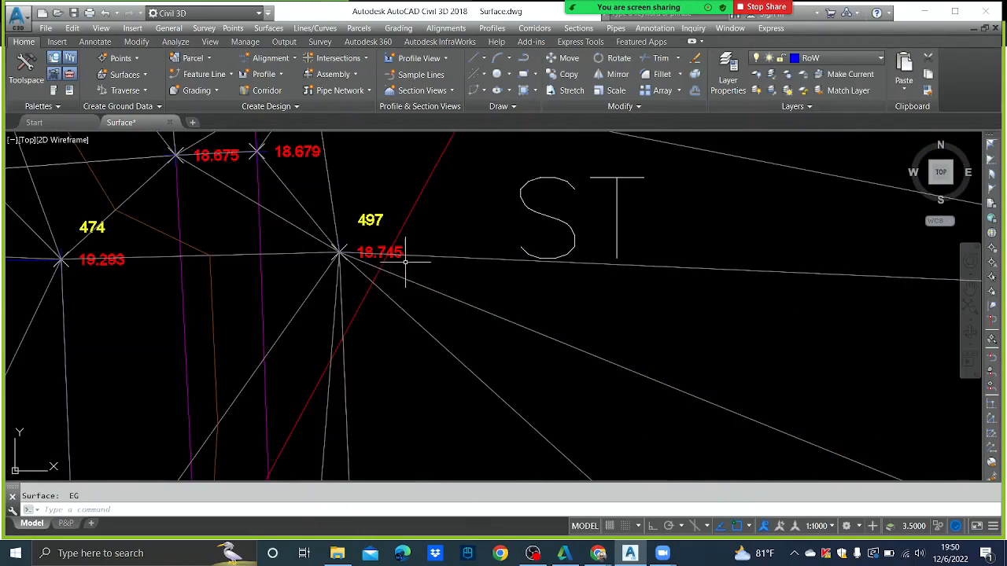
scroll(405, 262, "down", 4)
scroll(345, 259, "up", 4)
middle_click_drag(468, 266, 242, 279)
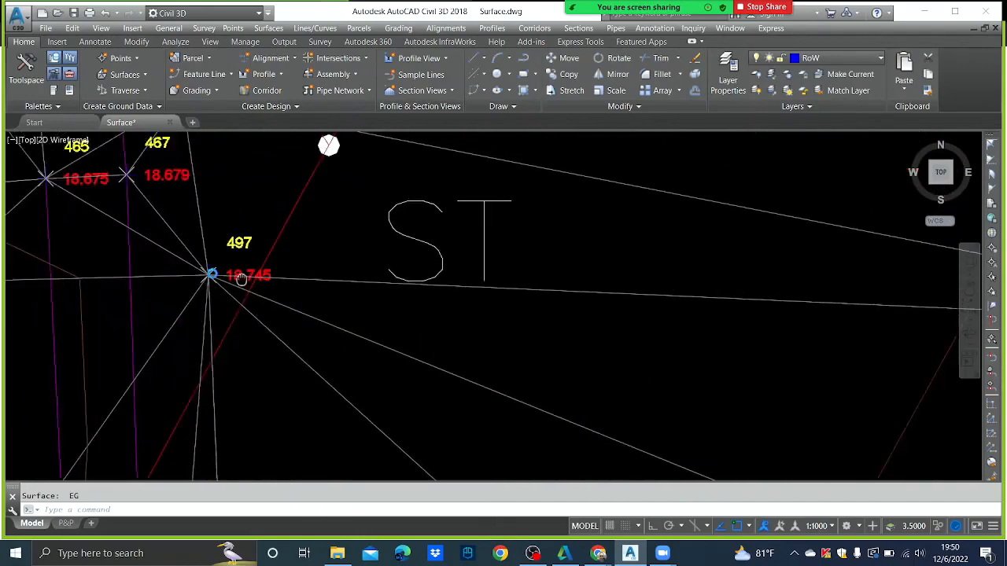
scroll(242, 279, "down", 4)
scroll(699, 293, "up", 5)
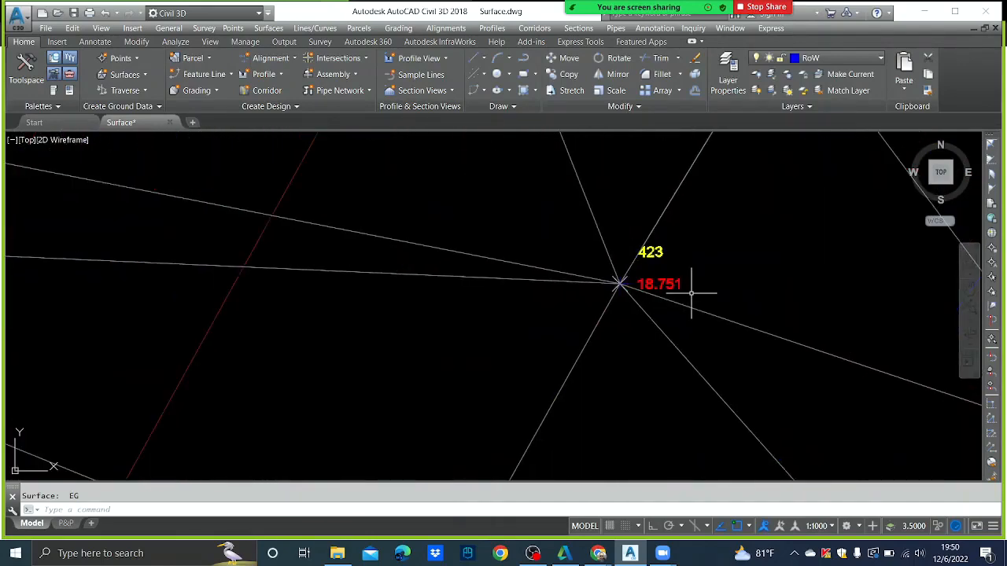
scroll(690, 293, "down", 5)
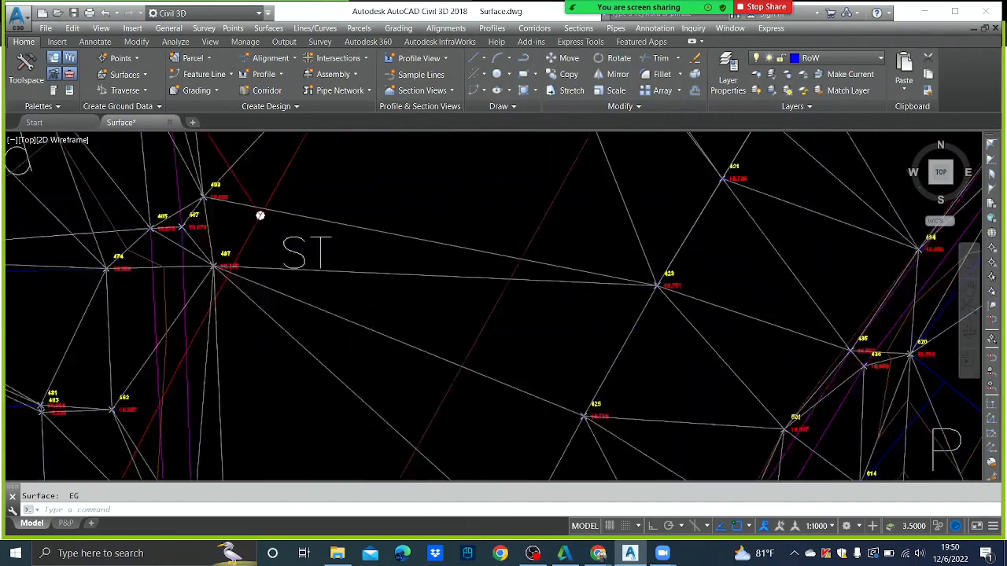
middle_click_drag(477, 268, 512, 257)
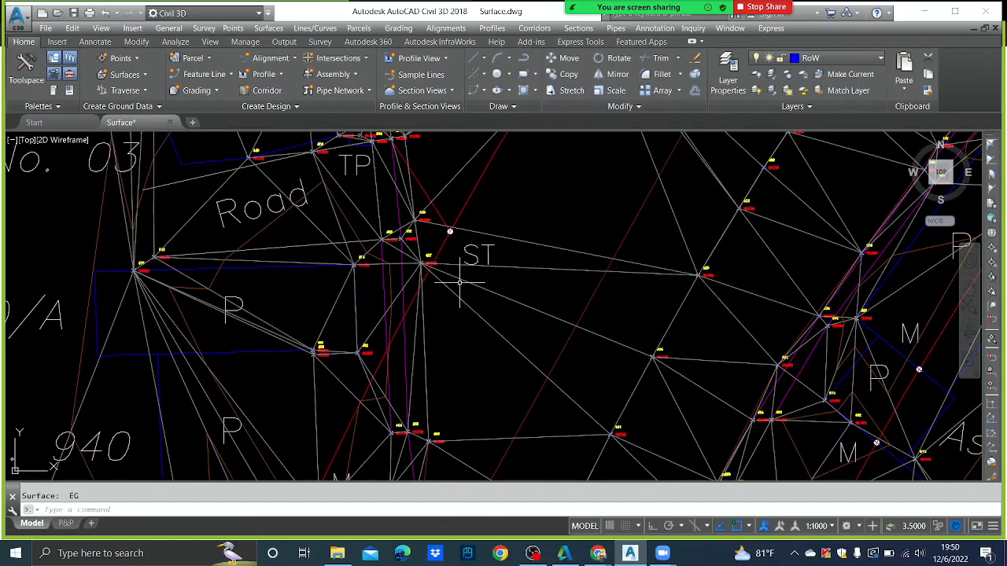
scroll(459, 264, "up", 4)
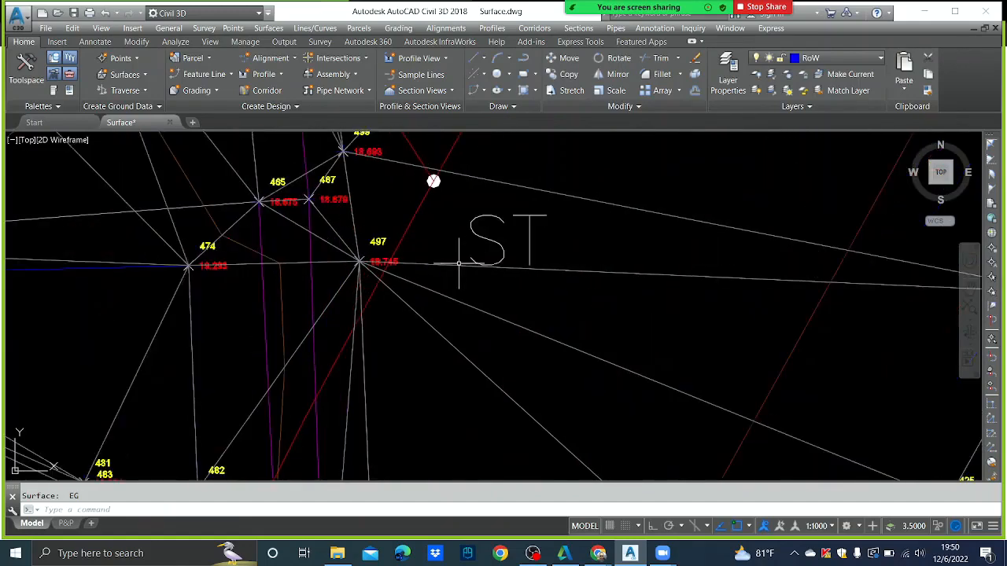
middle_click_drag(459, 264, 268, 260)
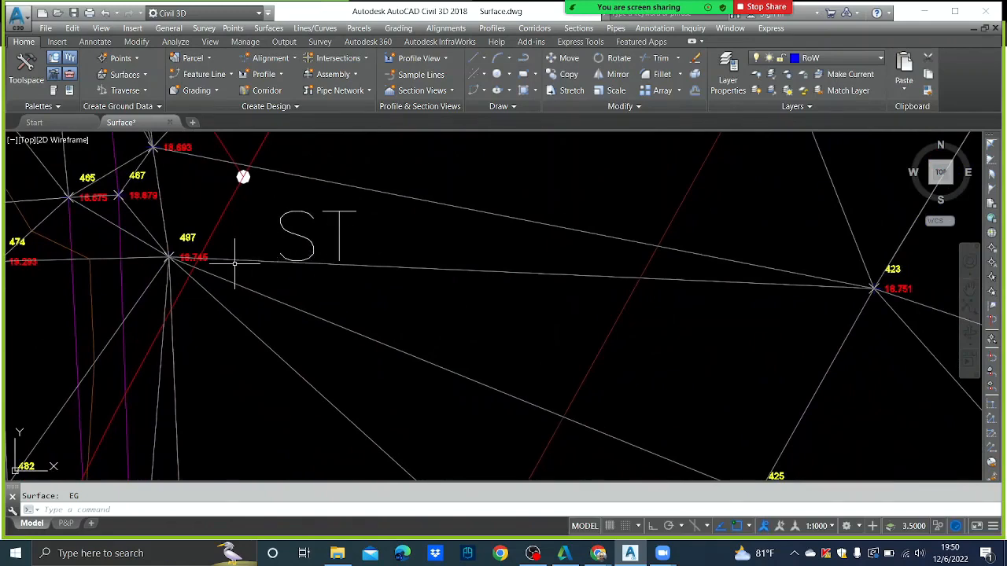
middle_click_drag(436, 295, 423, 297)
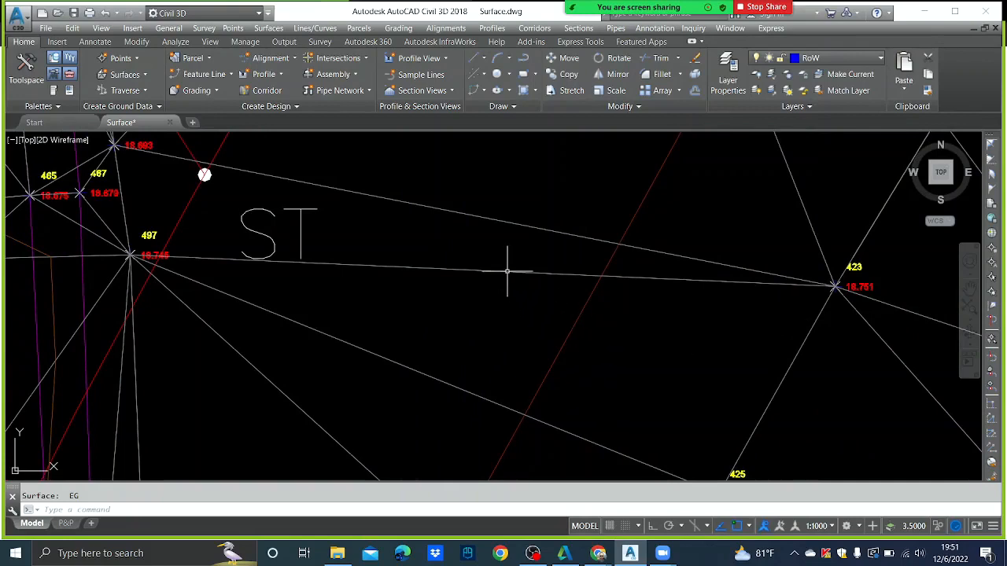
mouse_move(507, 271)
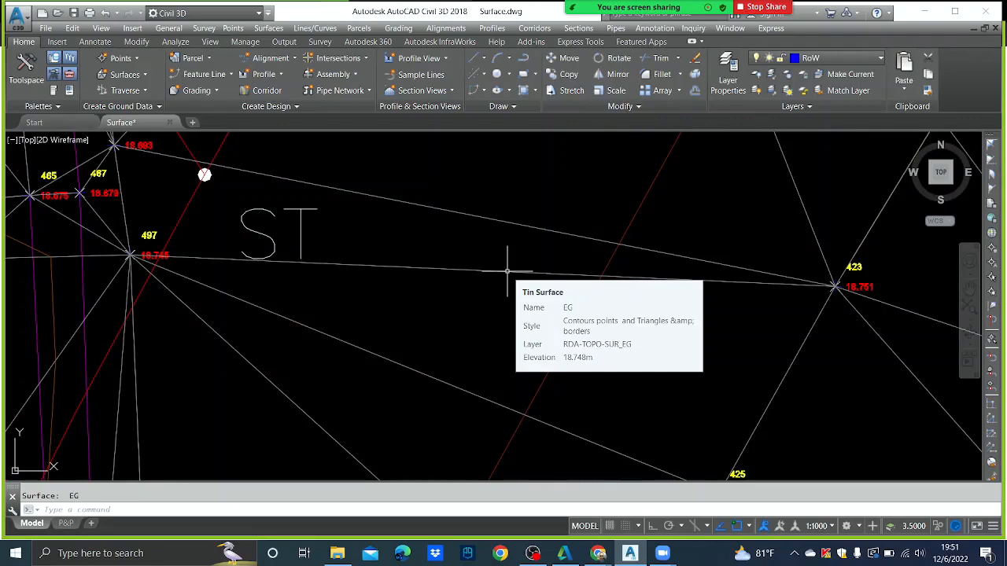
scroll(548, 272, "down", 8)
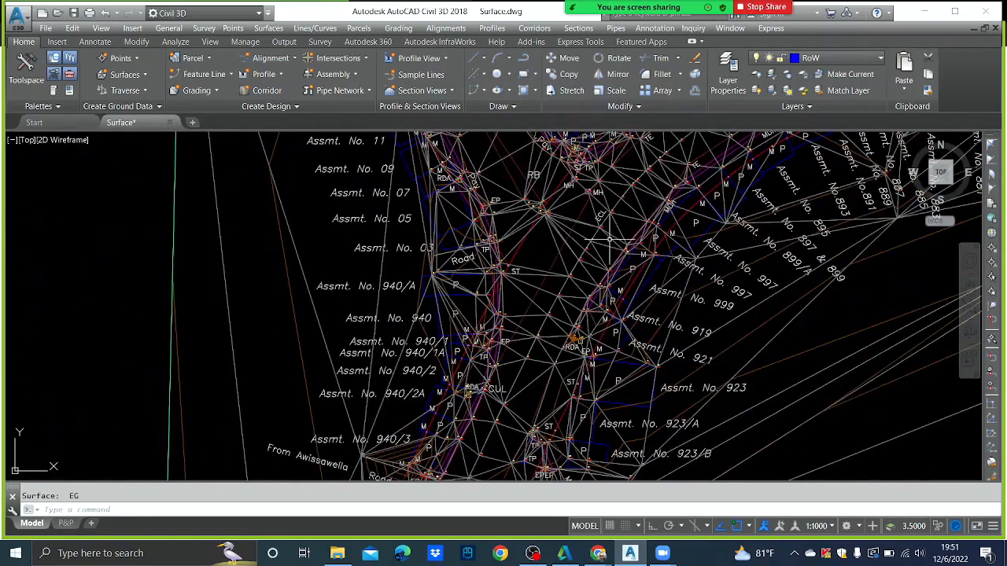
mouse_move(556, 246)
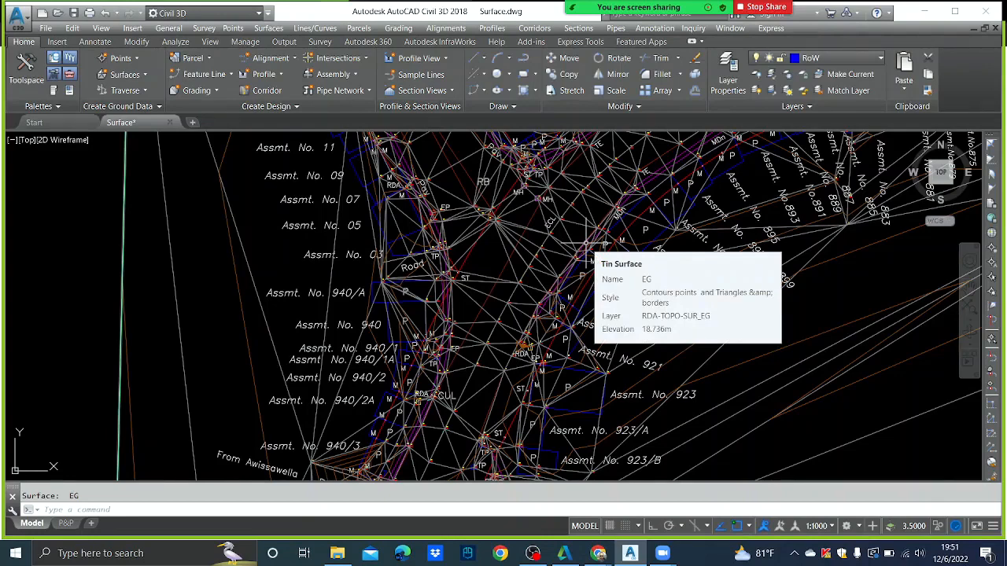
scroll(672, 314, "down", 8)
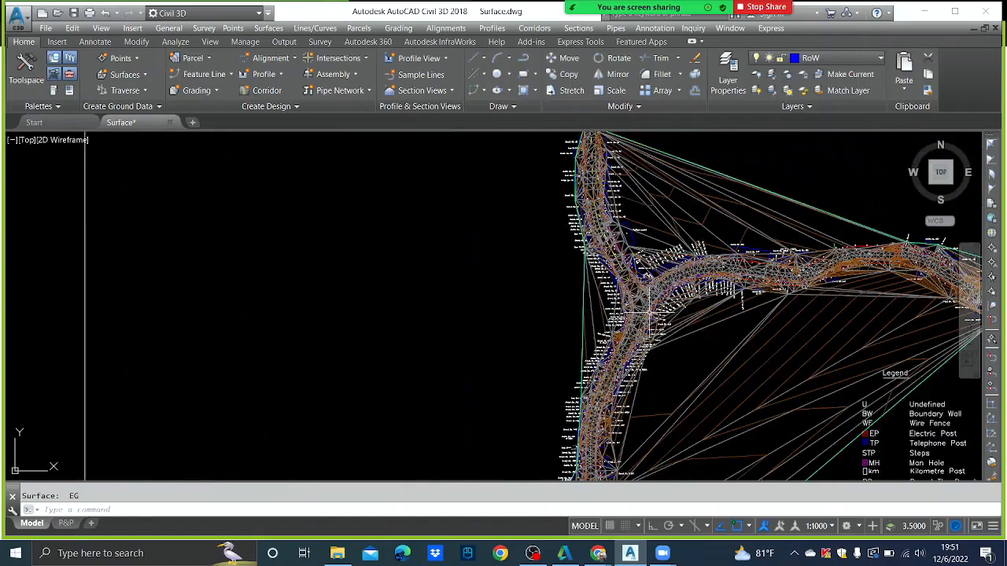
middle_click_drag(692, 327, 637, 276)
scroll(479, 369, "up", 10)
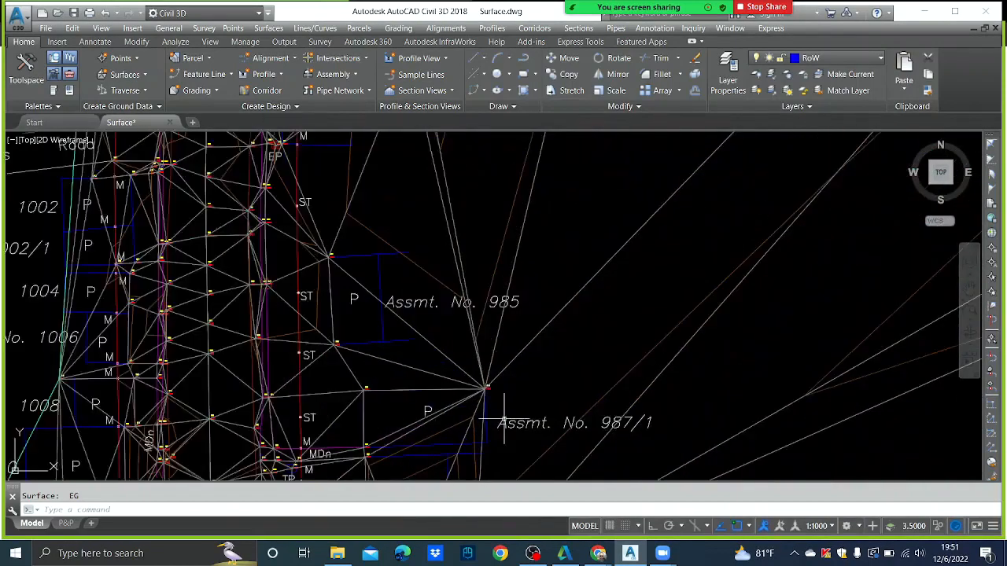
scroll(479, 369, "up", 4)
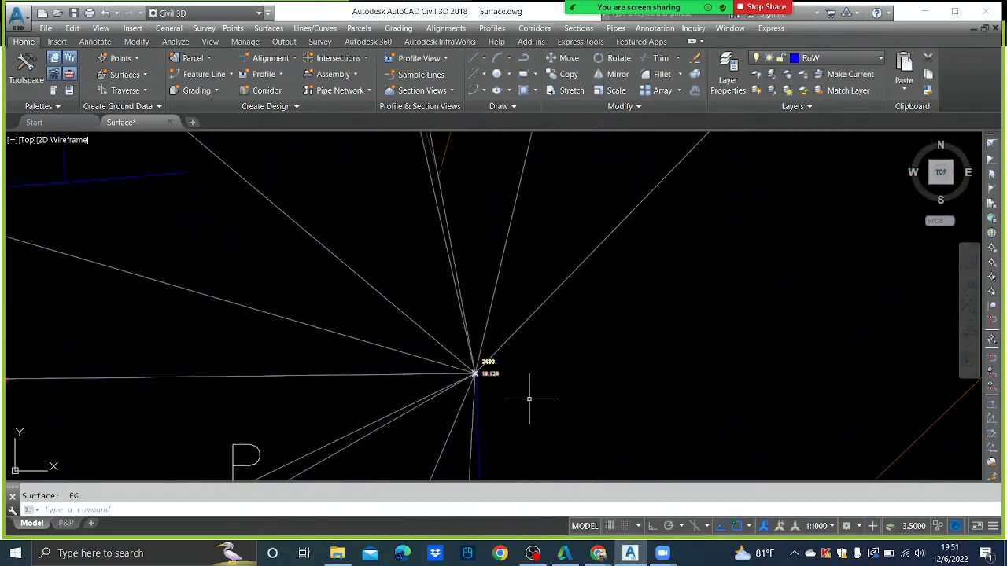
scroll(529, 399, "up", 2)
scroll(508, 382, "down", 6)
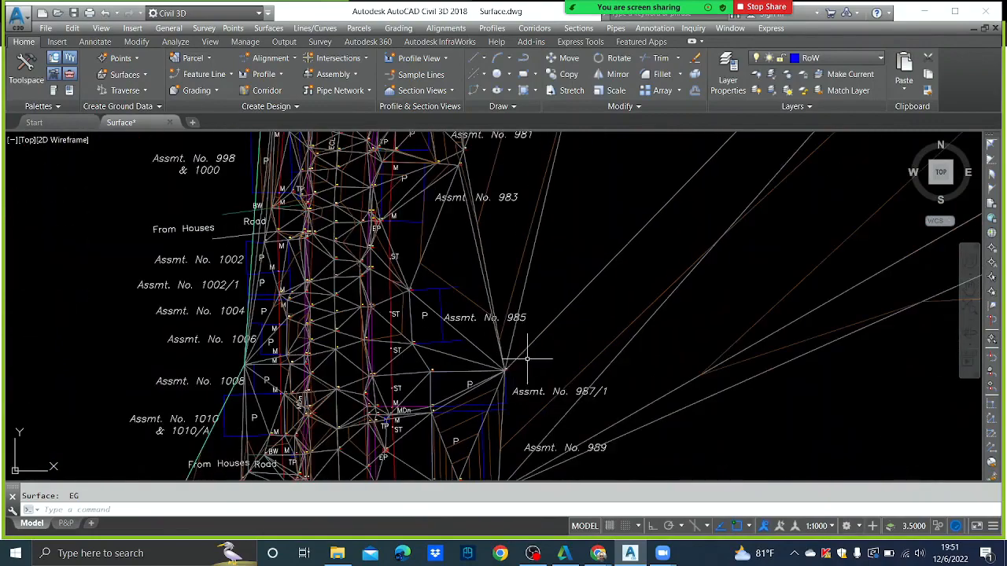
scroll(551, 354, "down", 10)
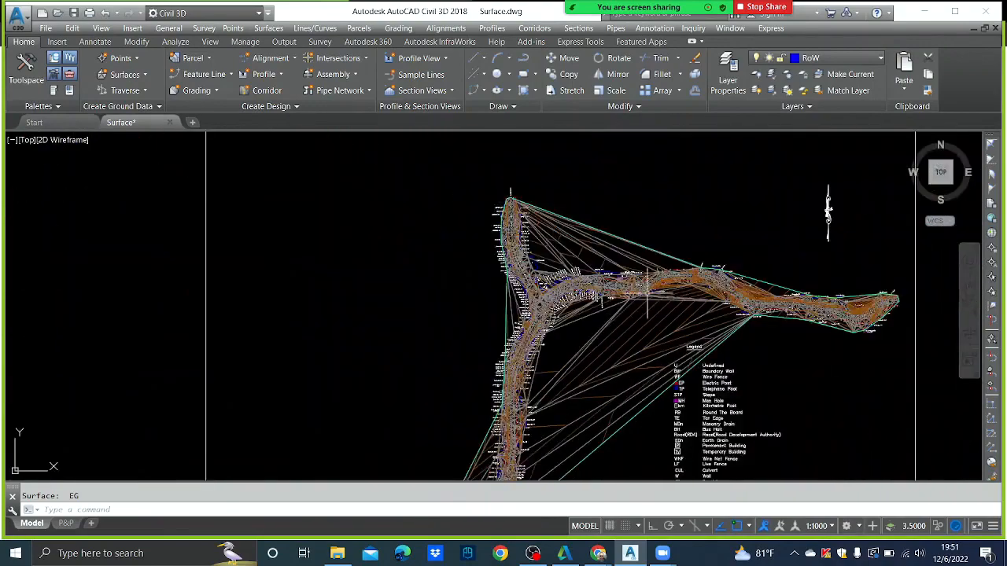
scroll(647, 295, "up", 12)
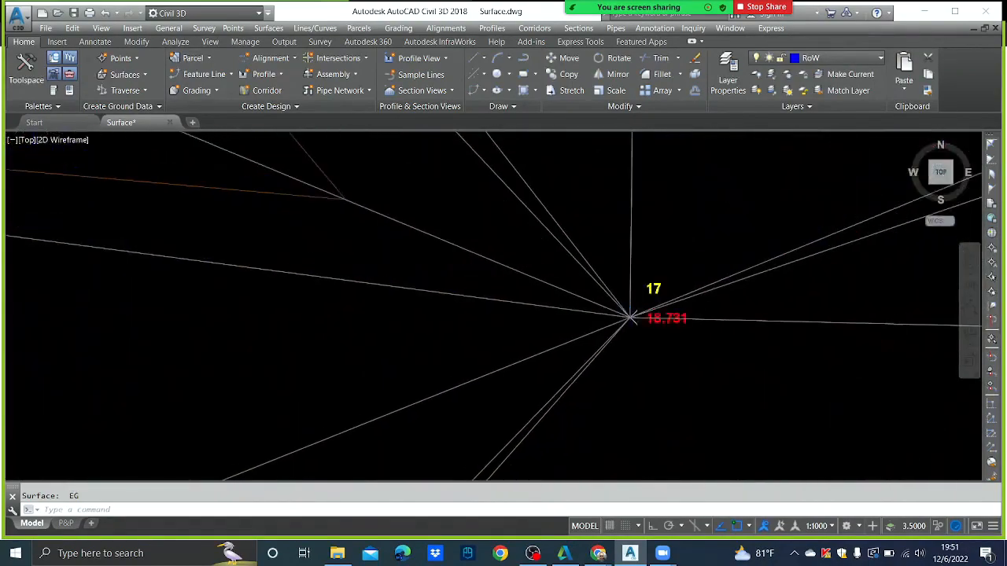
scroll(629, 318, "down", 8)
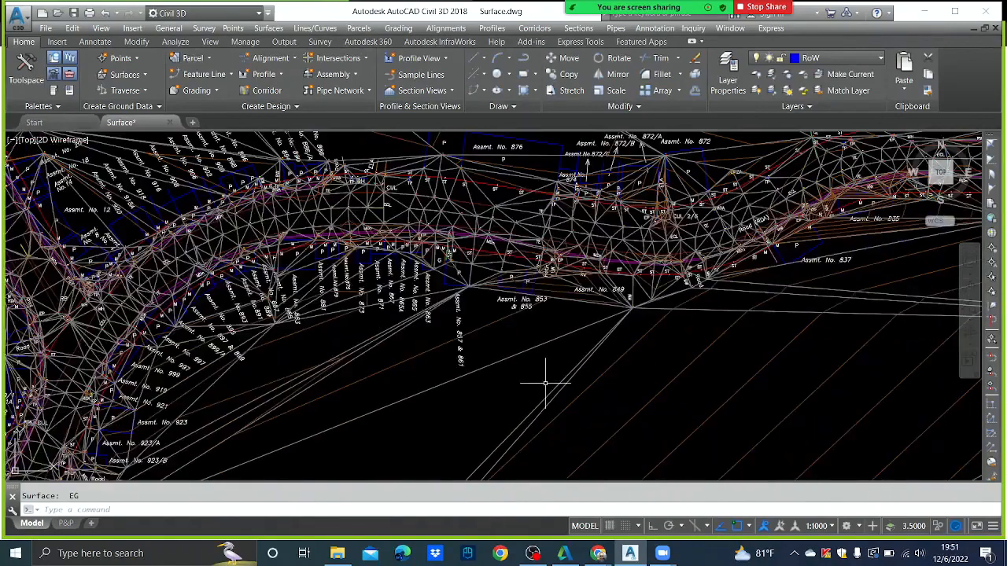
scroll(545, 383, "down", 6)
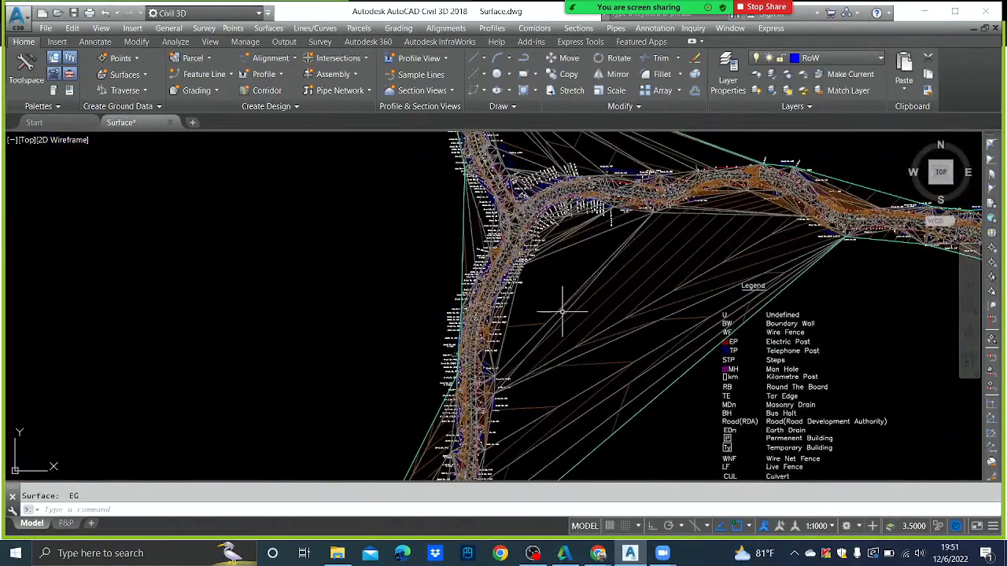
scroll(562, 312, "up", 3)
scroll(561, 312, "down", 2)
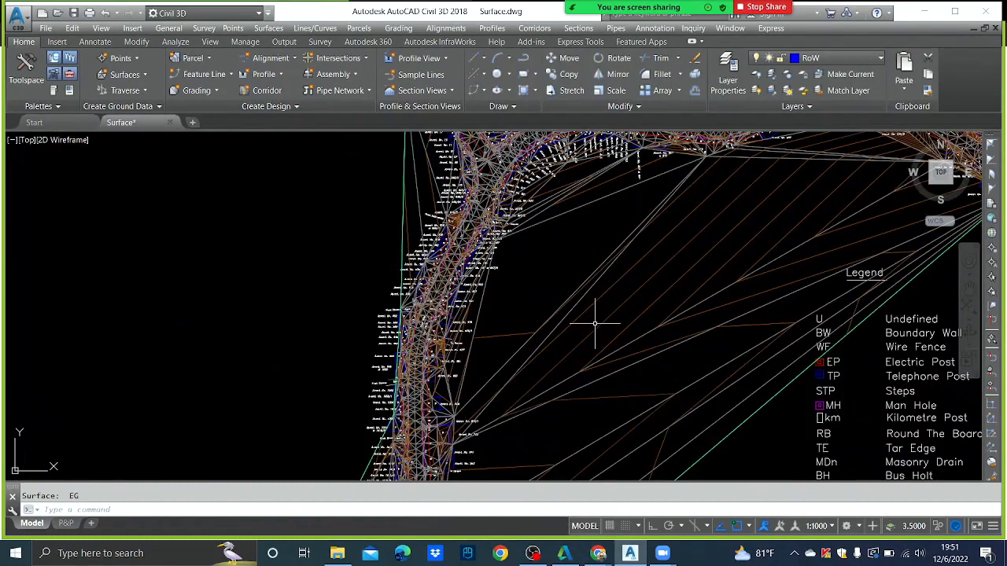
mouse_move(595, 323)
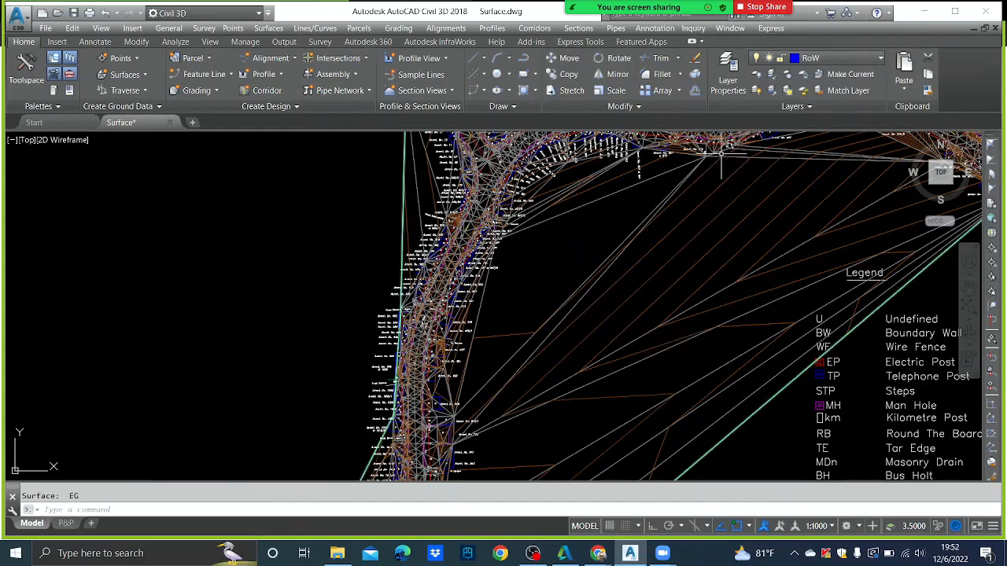
mouse_move(719, 153)
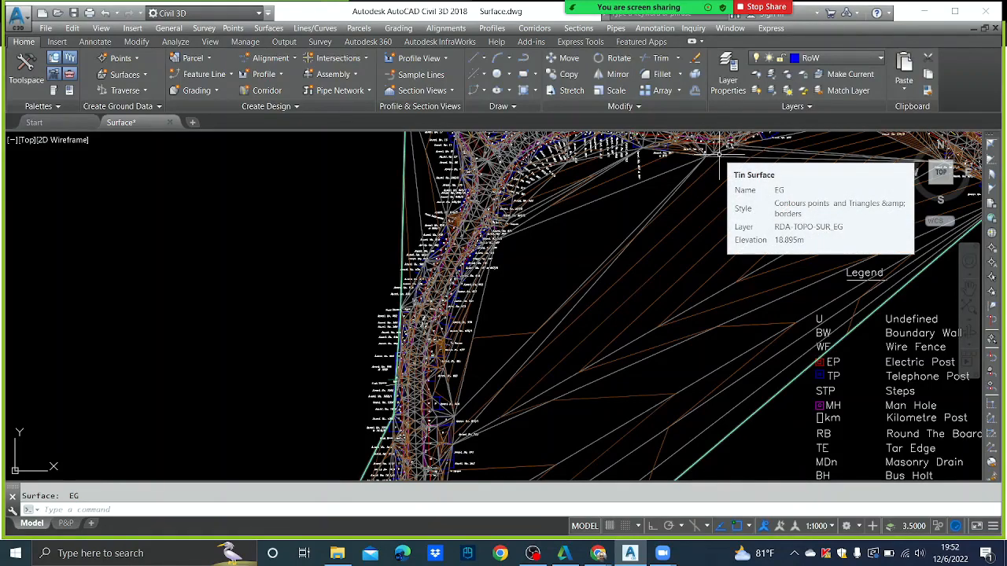
scroll(685, 198, "down", 6)
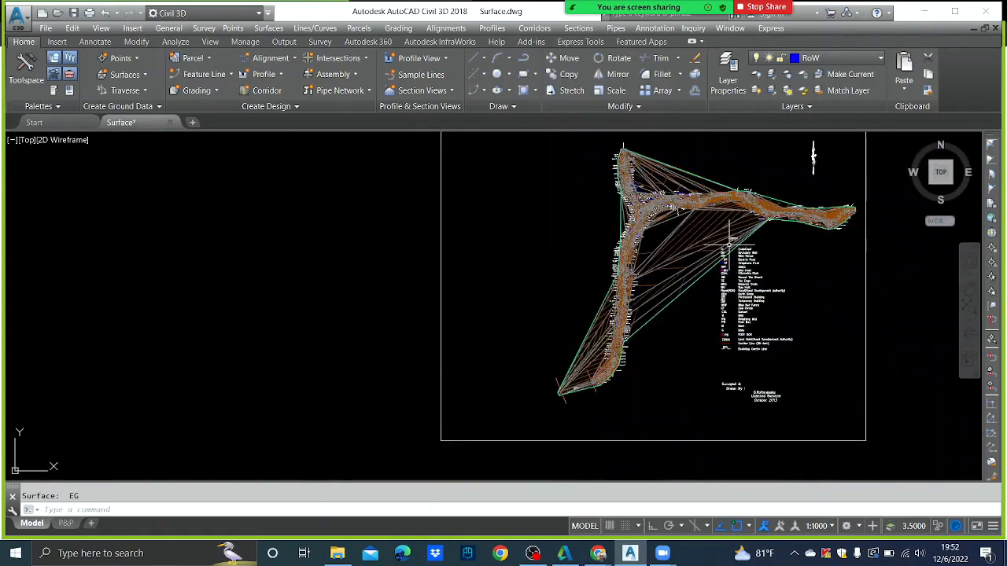
scroll(627, 236, "up", 2)
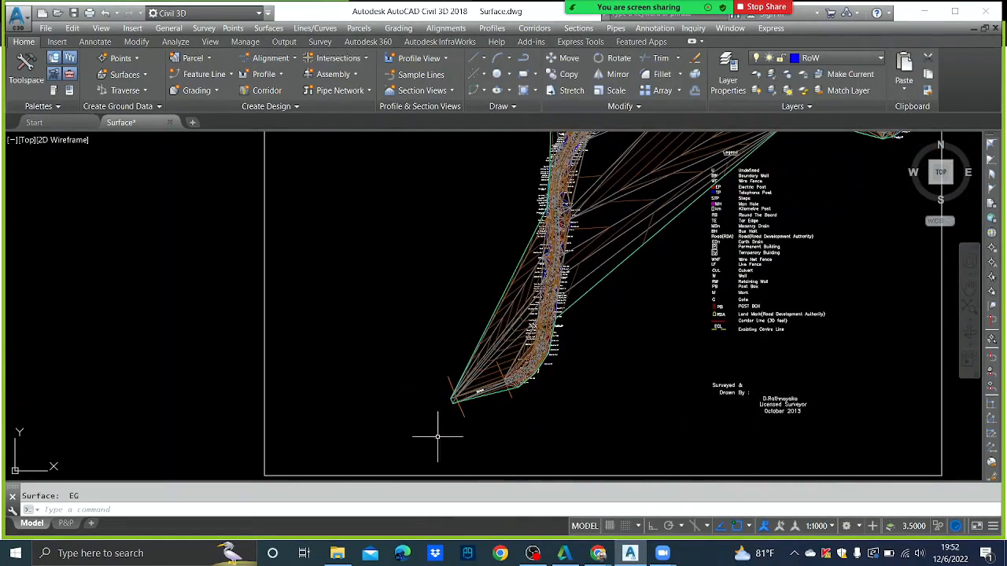
middle_click_drag(611, 165, 592, 294)
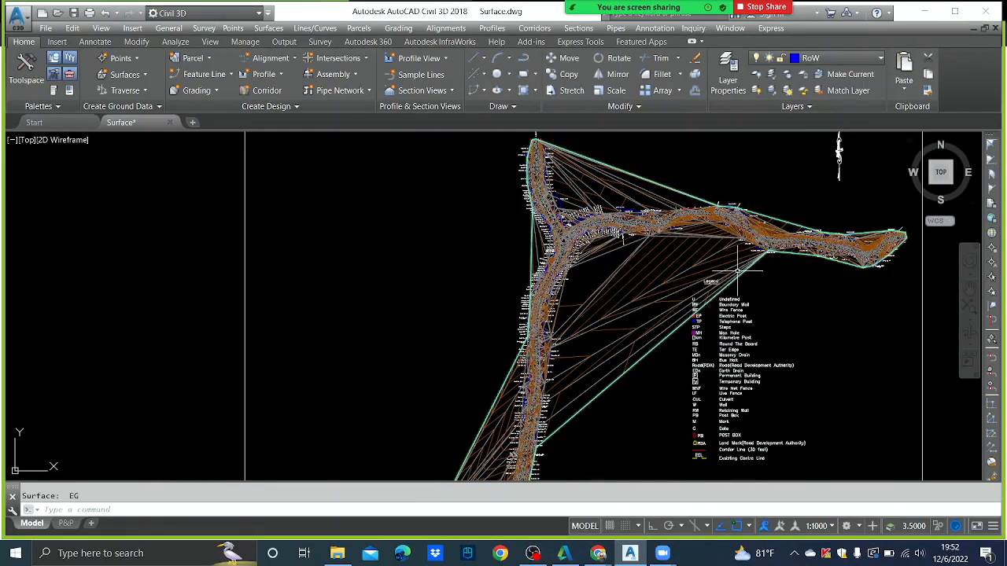
mouse_move(738, 272)
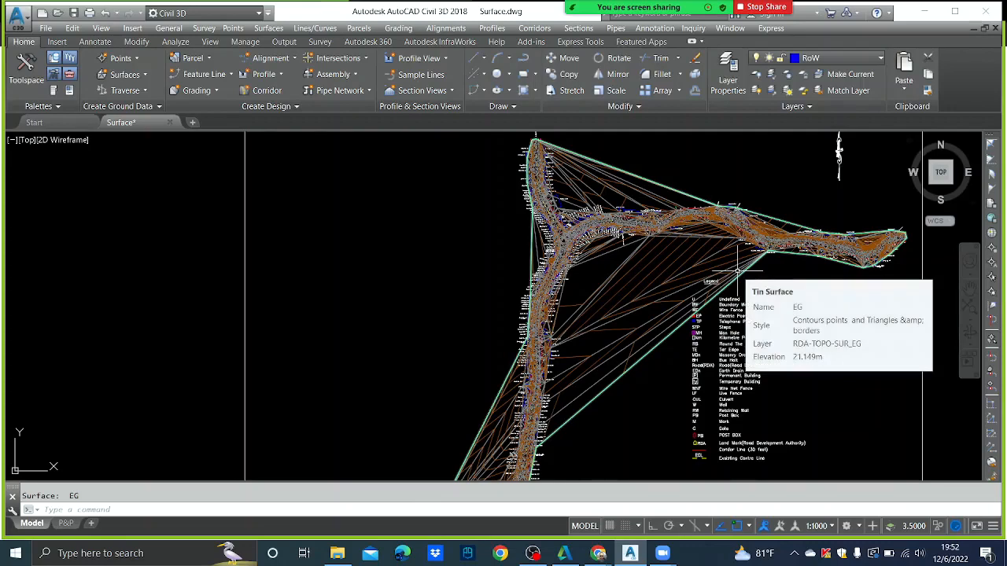
scroll(738, 271, "down", 4)
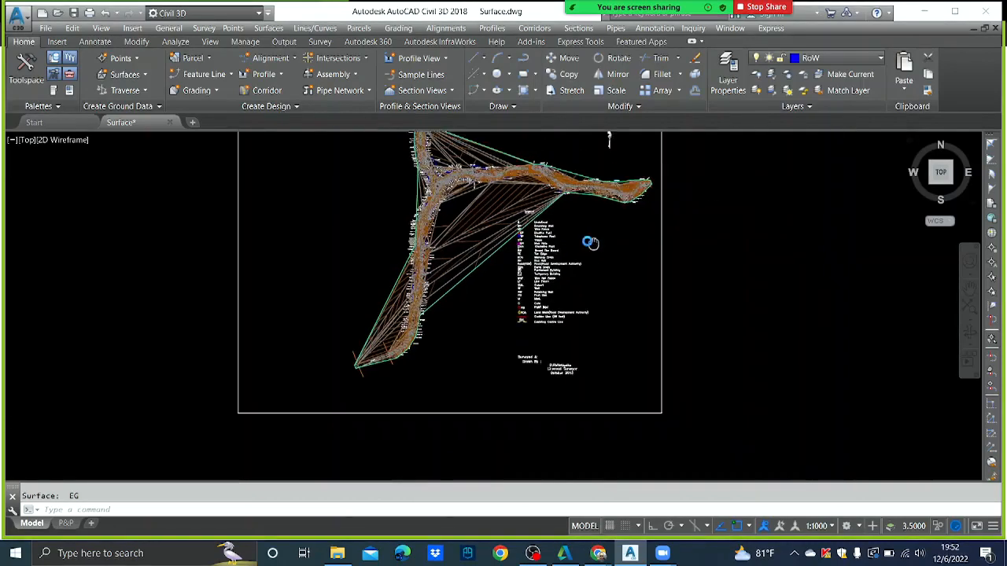
middle_click_drag(590, 242, 533, 259)
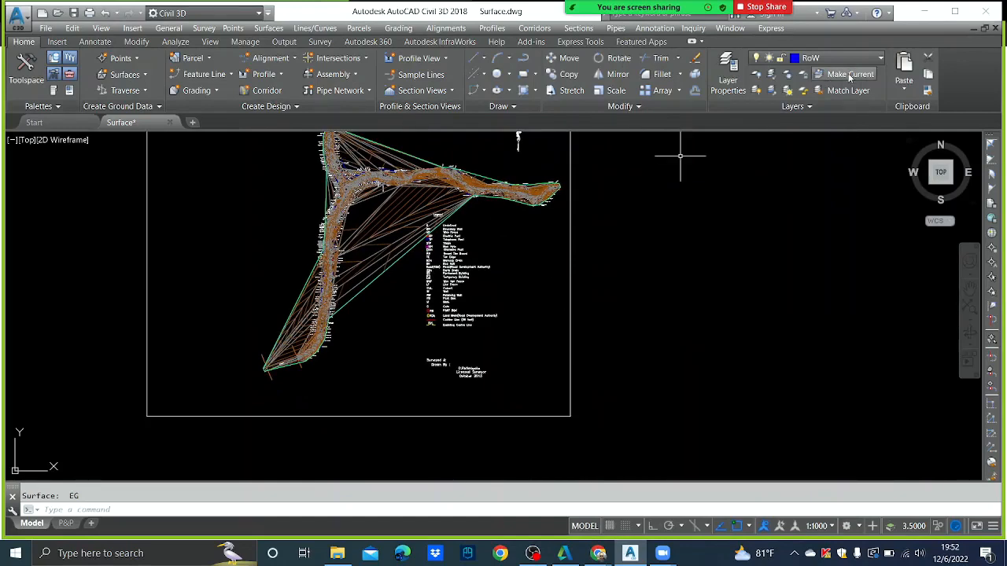
- Make RW the current layer and start a LINE path with its first segment
left_click(877, 59)
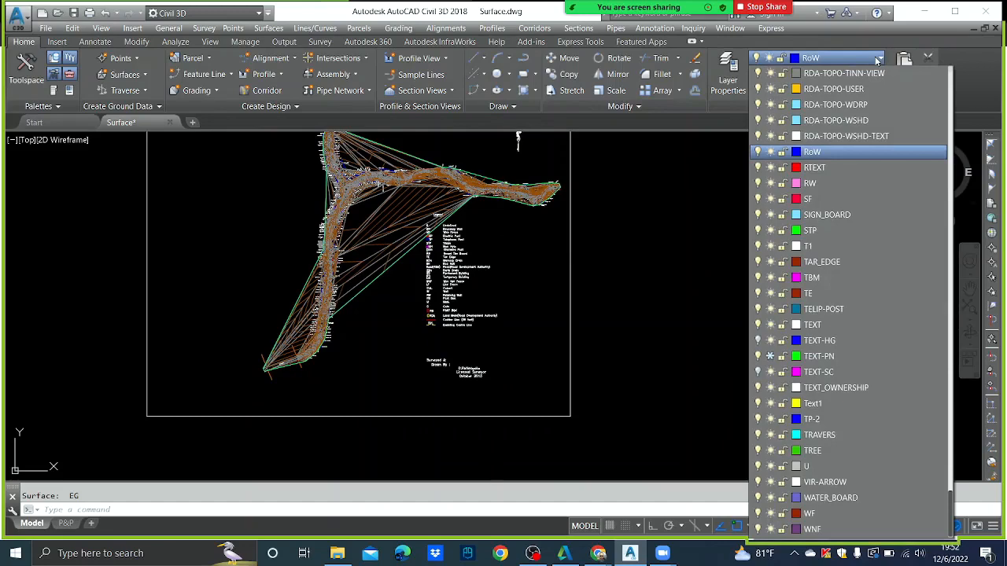
left_click(810, 183)
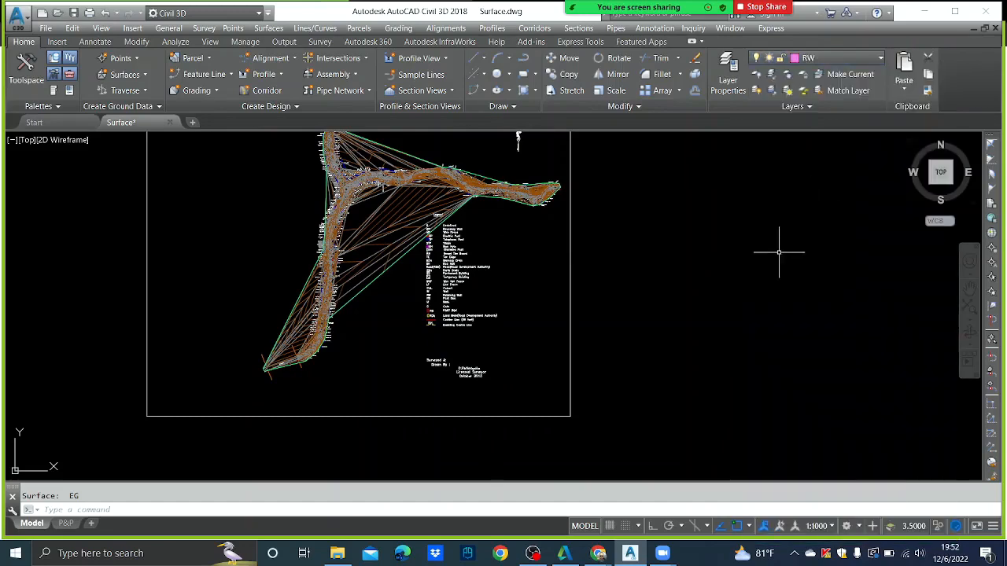
type("l")
key("Return")
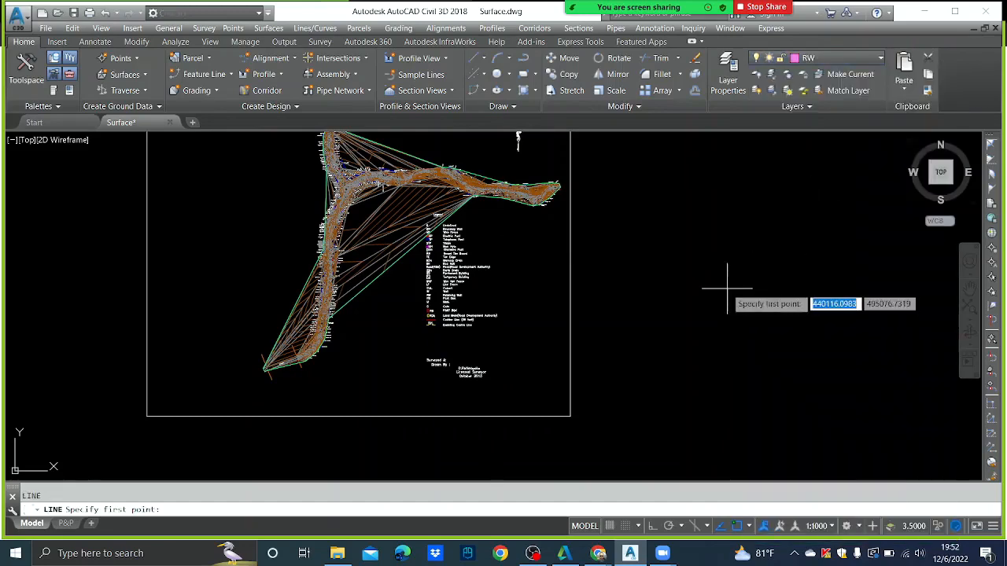
middle_click_drag(737, 295, 554, 297)
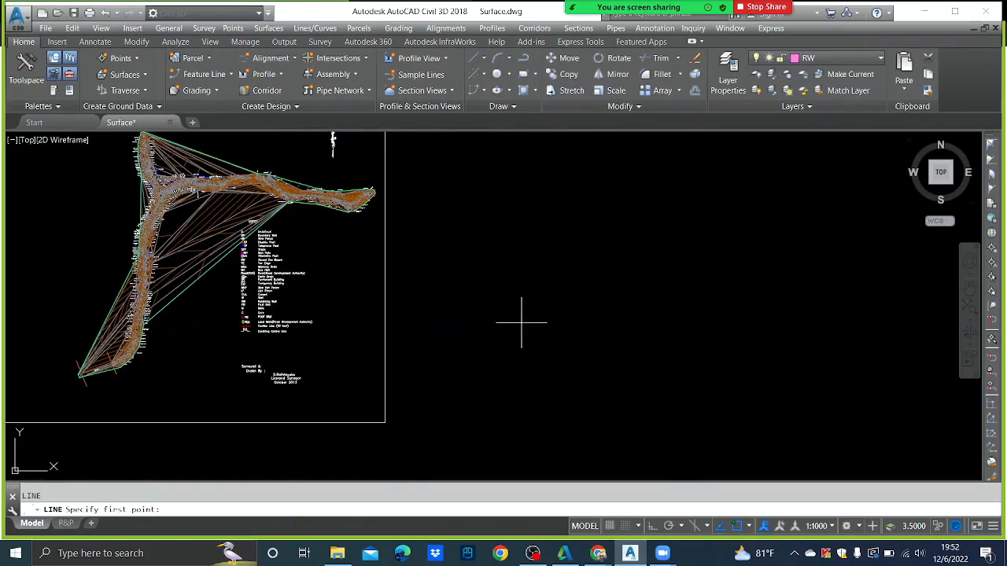
left_click(523, 324)
left_click(554, 343)
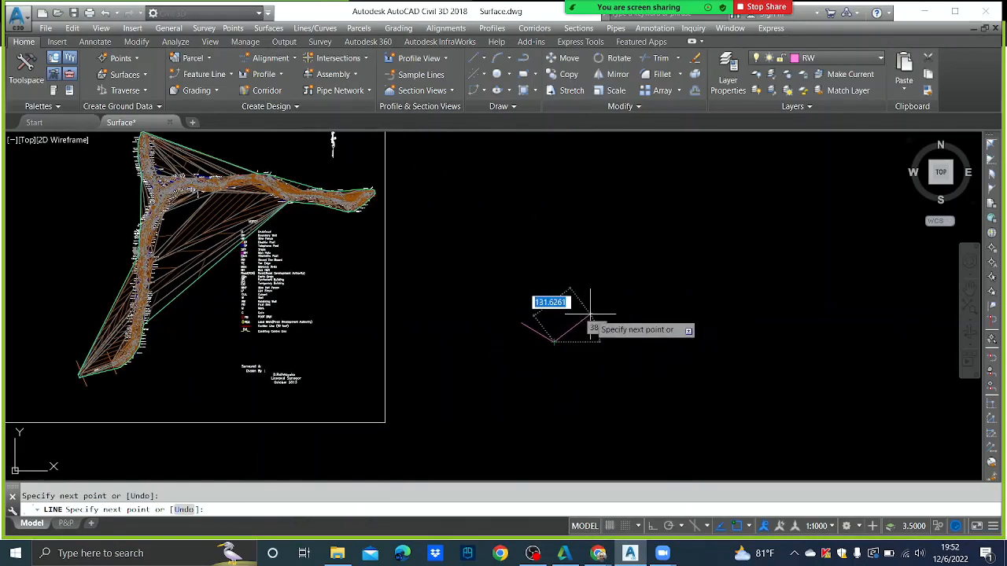
- Extend the zigzag with segments rising to a peak, dipping low, then rising to the end
left_click(590, 314)
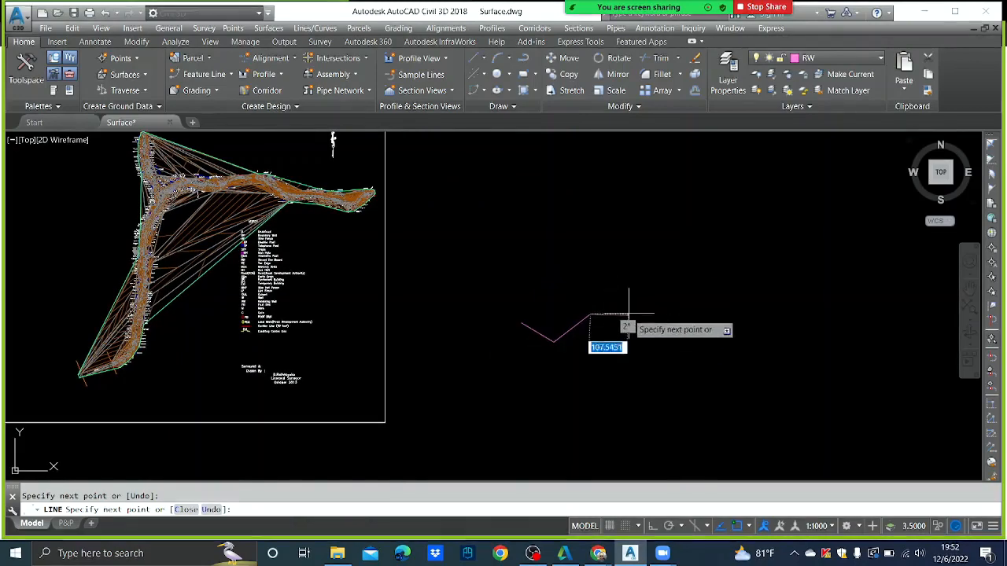
left_click(621, 310)
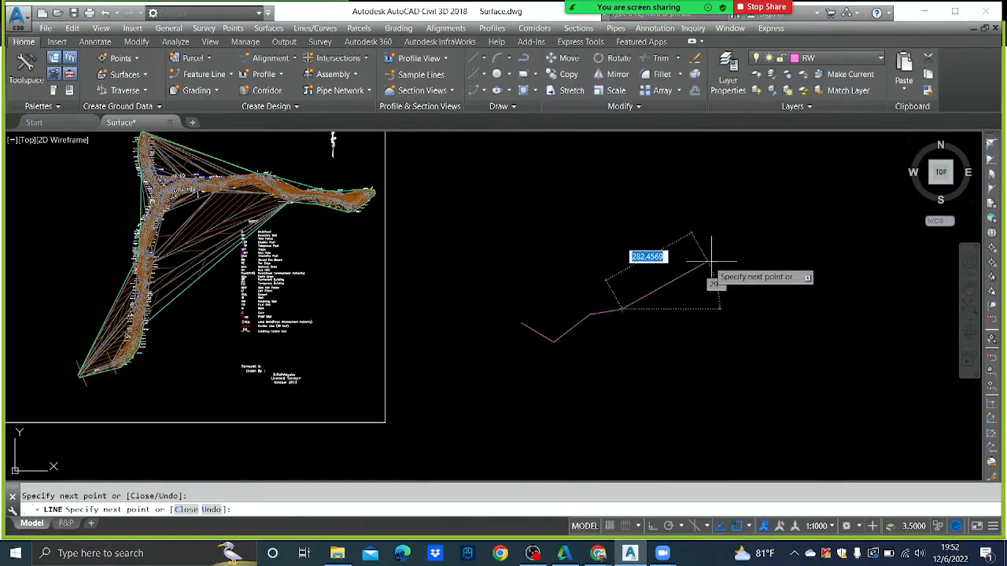
left_click(755, 267)
middle_click_drag(788, 274, 632, 262)
left_click(709, 300)
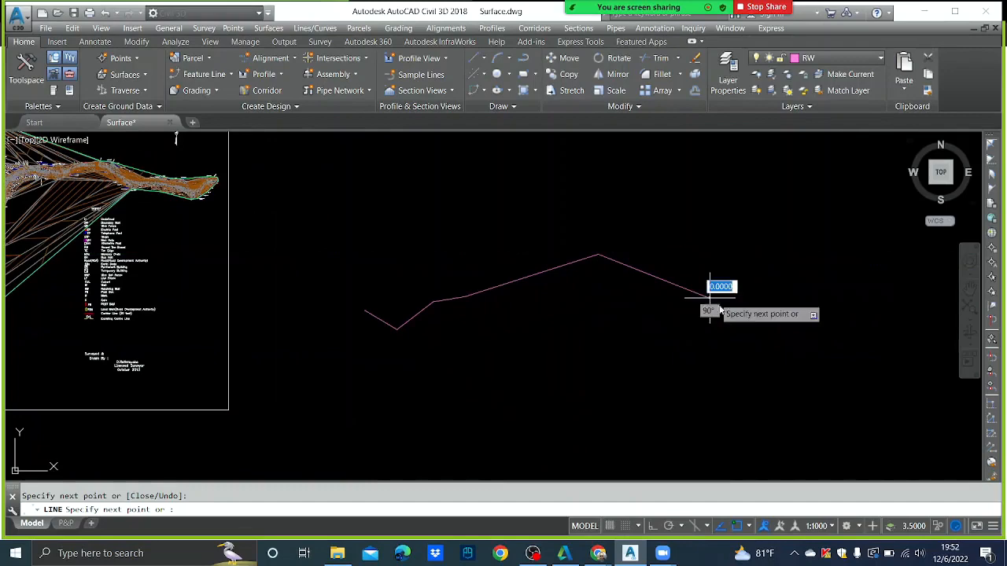
left_click(738, 328)
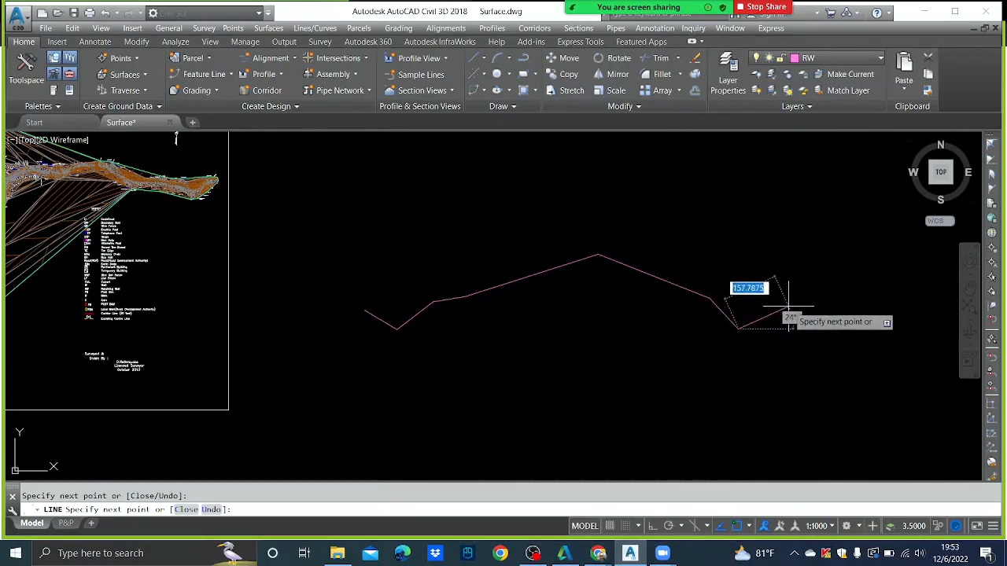
left_click(789, 307)
left_click(799, 275)
key("Escape")
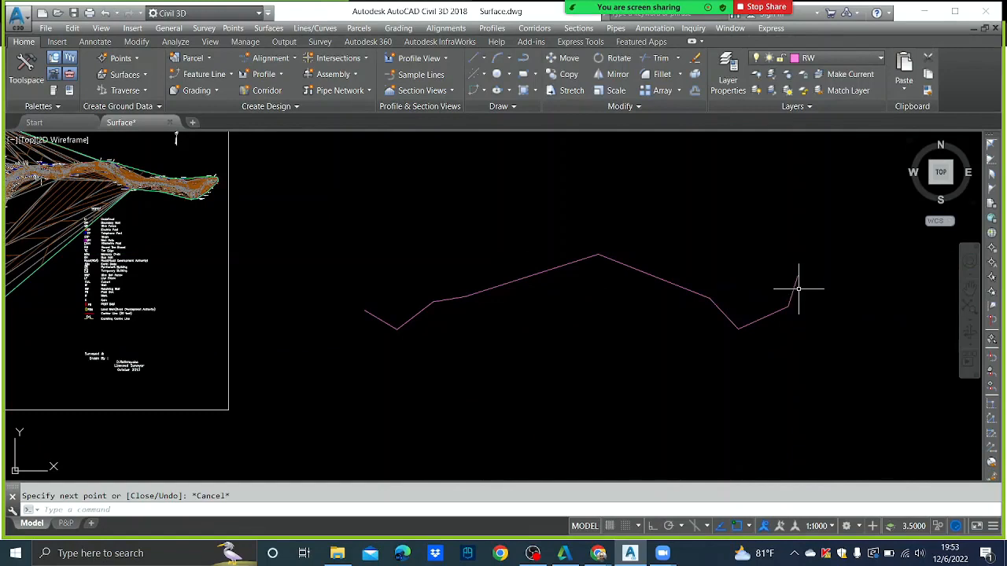
- Draw a radius-1 circle centred on a vertex of the RW path
type("c")
key("Return")
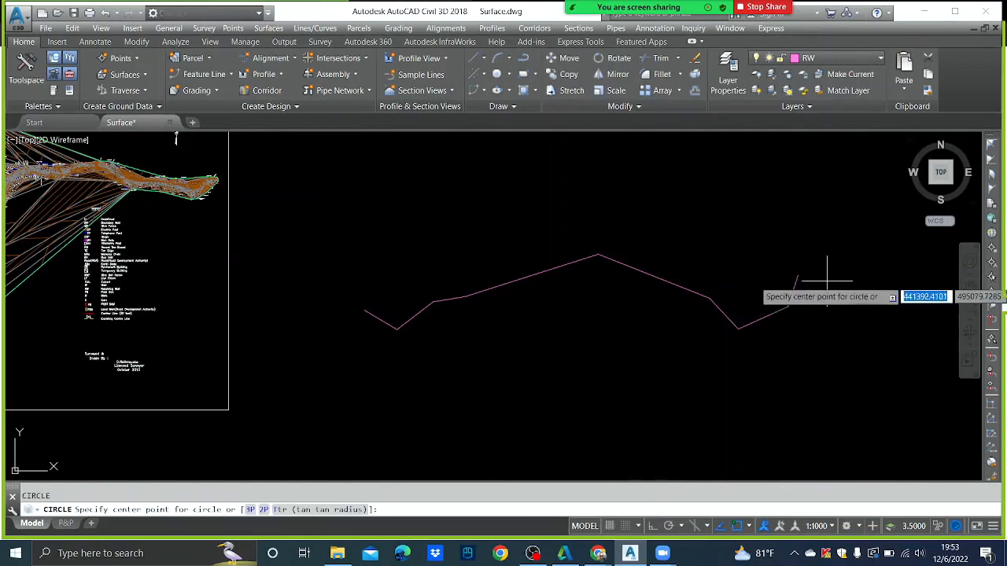
left_click(466, 296)
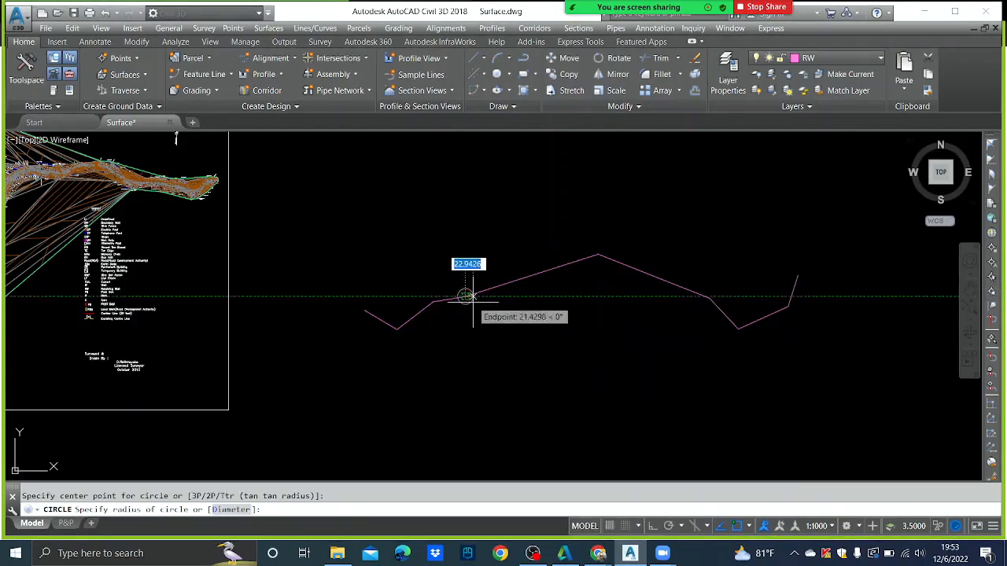
type("1")
key("Return")
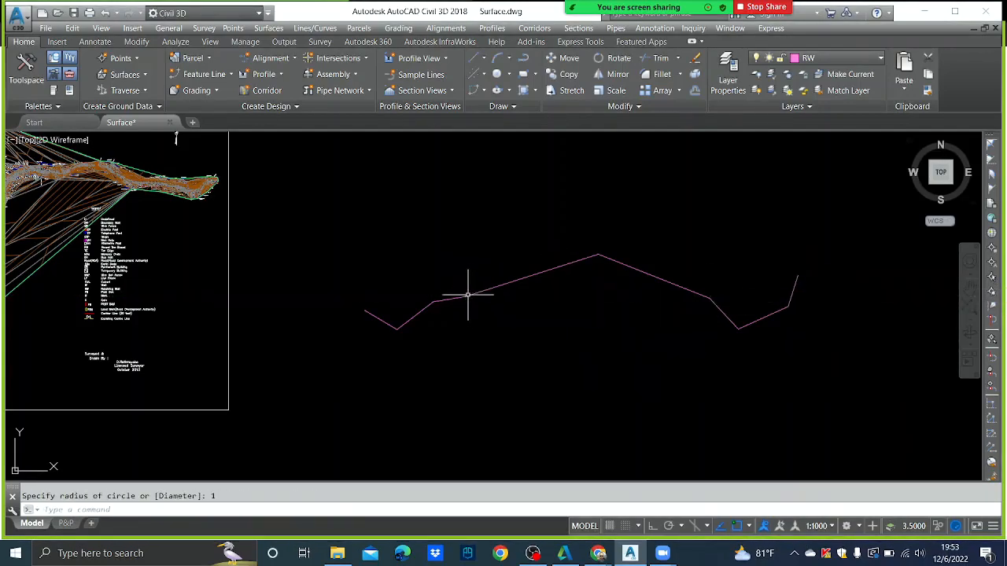
- Select the small vertex circle and grab its edge grip to resize it
scroll(468, 291, "up", 5)
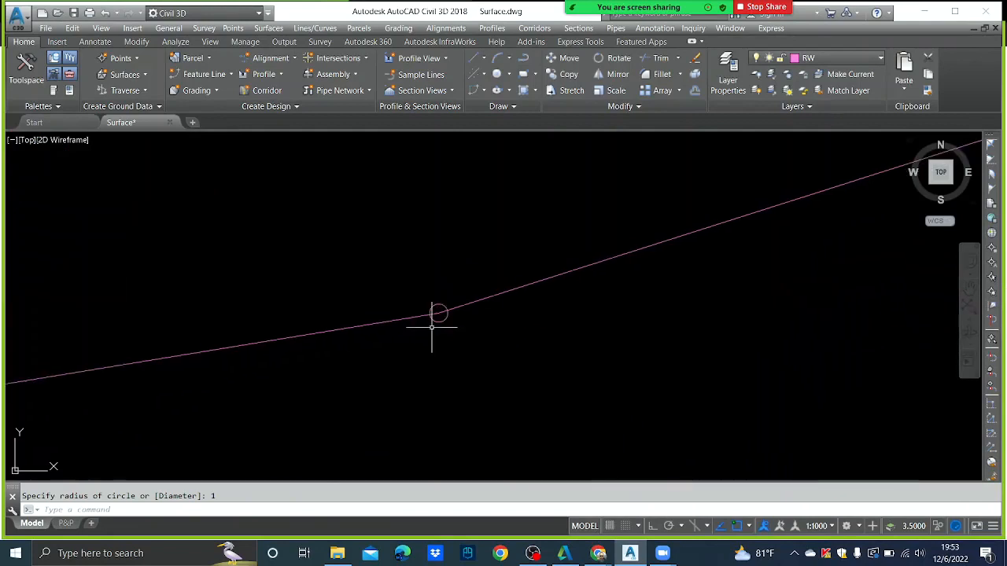
left_click(438, 305)
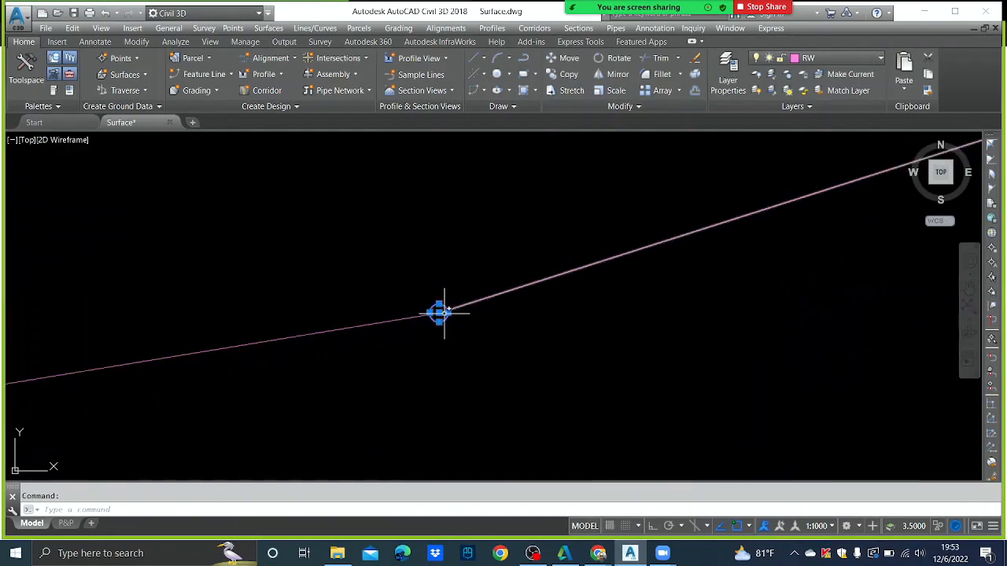
left_click(448, 313)
scroll(464, 339, "down", 3)
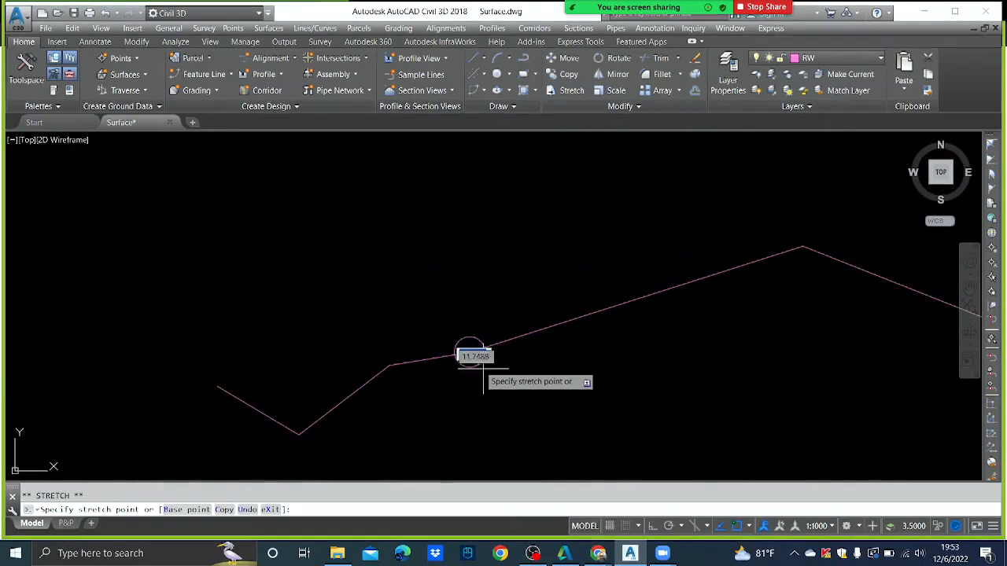
- Fix the circle's larger radius and bring the whole path into view
left_click(489, 370)
scroll(508, 338, "down", 2)
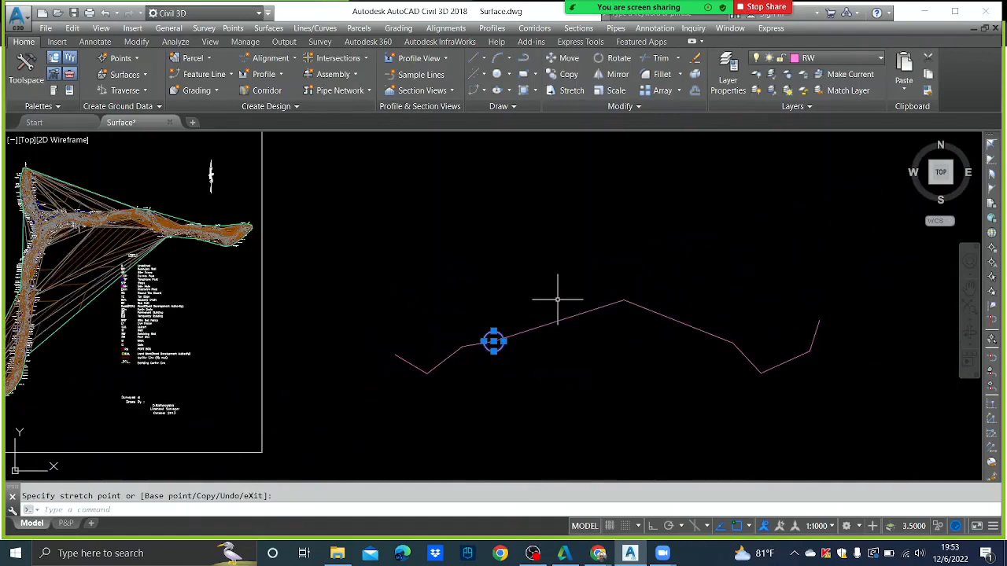
middle_click_drag(558, 299, 489, 291)
key("Escape")
key("Escape")
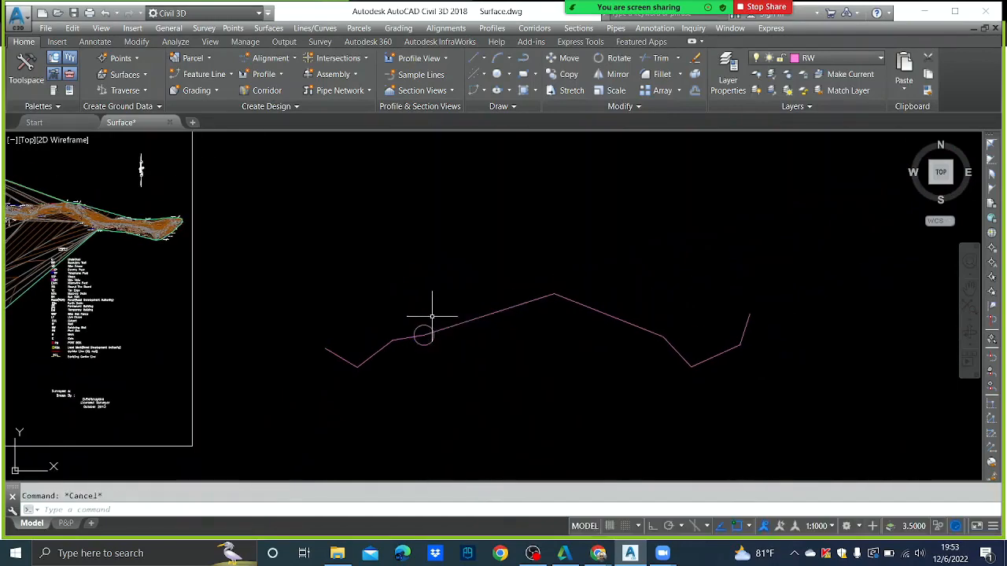
- Copy the enlarged circle onto the other eight vertices of the RW path, including both ends
left_click(420, 333)
type("c")
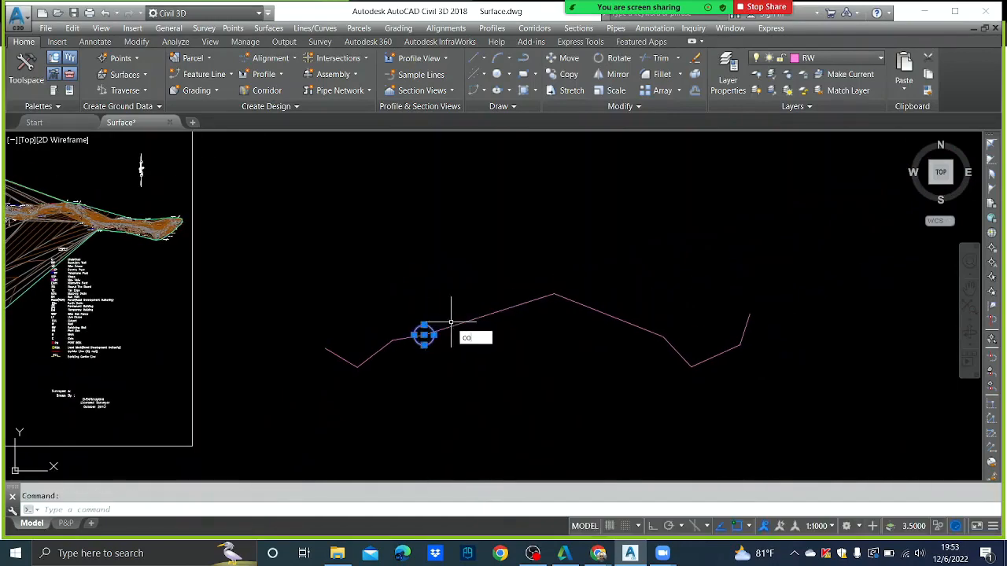
type("o")
key("Return")
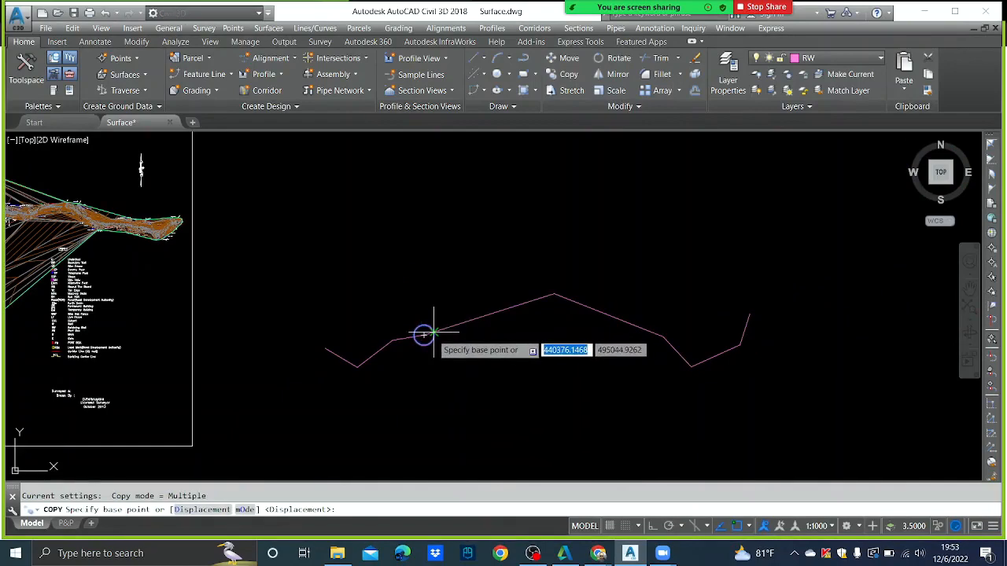
left_click(423, 335)
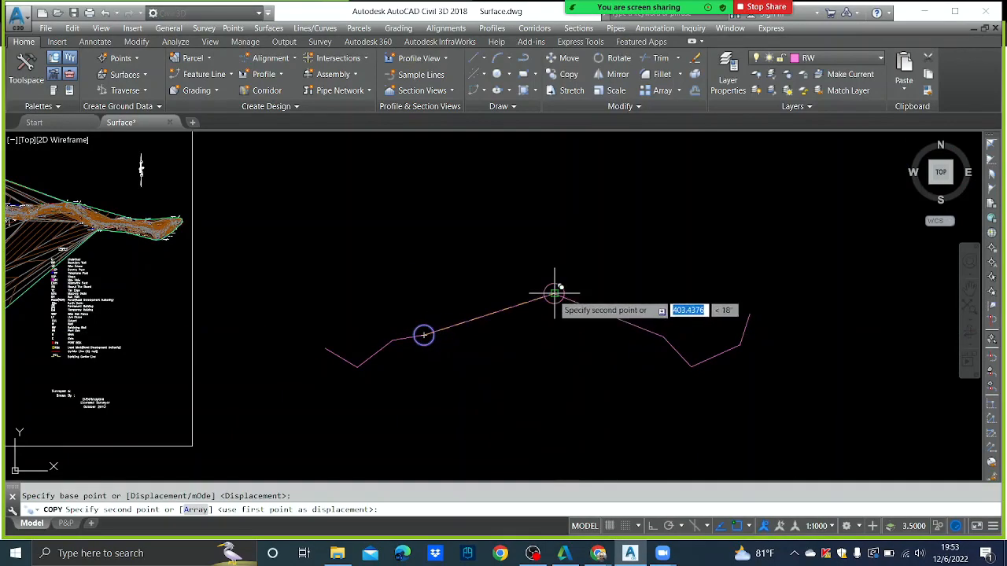
left_click(554, 294)
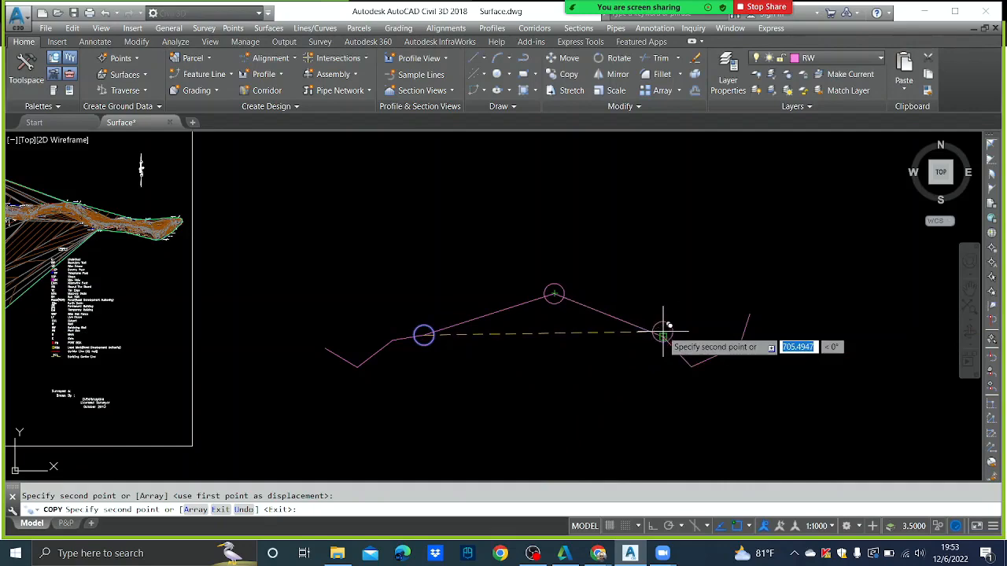
left_click(664, 336)
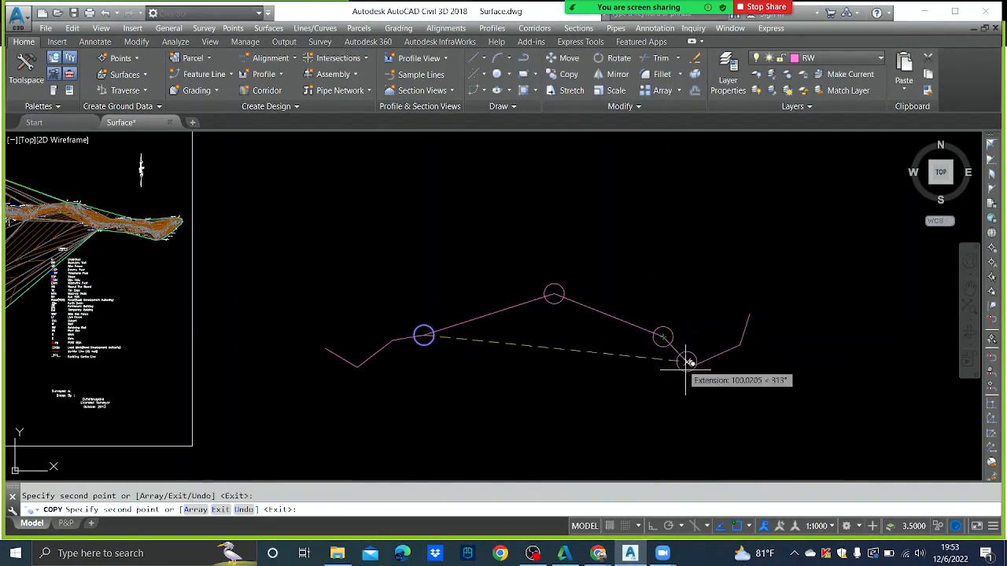
left_click(392, 340)
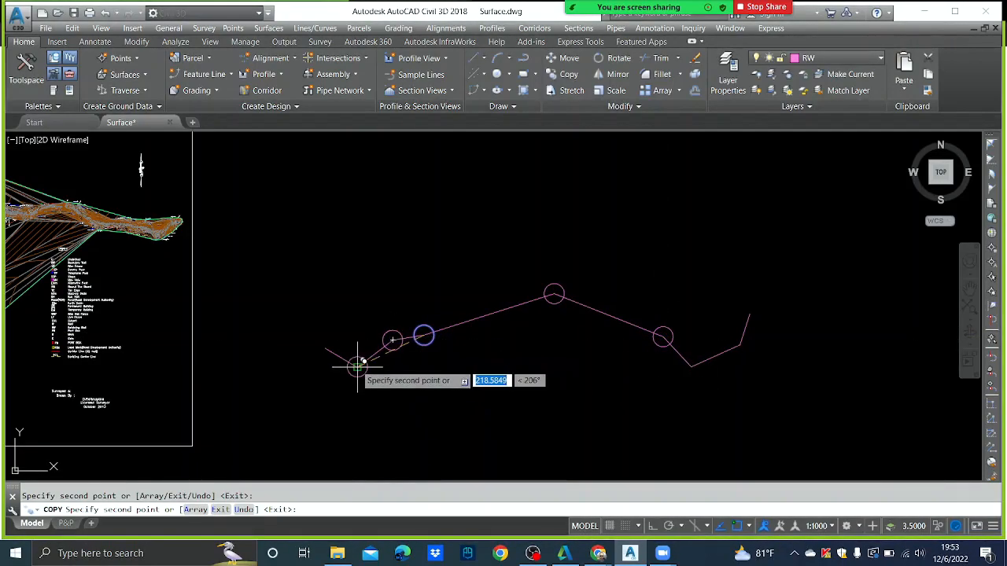
left_click(358, 366)
left_click(325, 348)
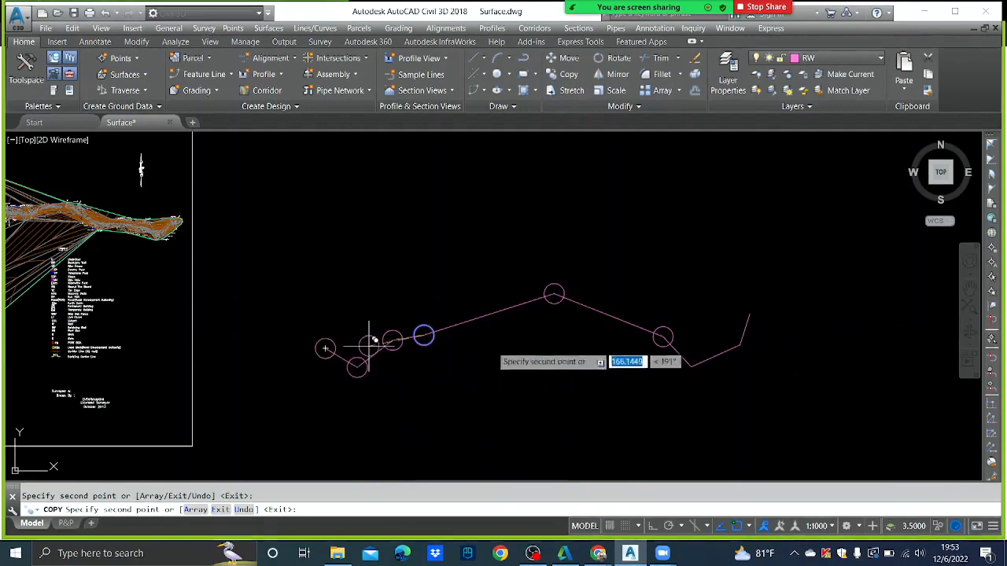
left_click(690, 366)
left_click(740, 344)
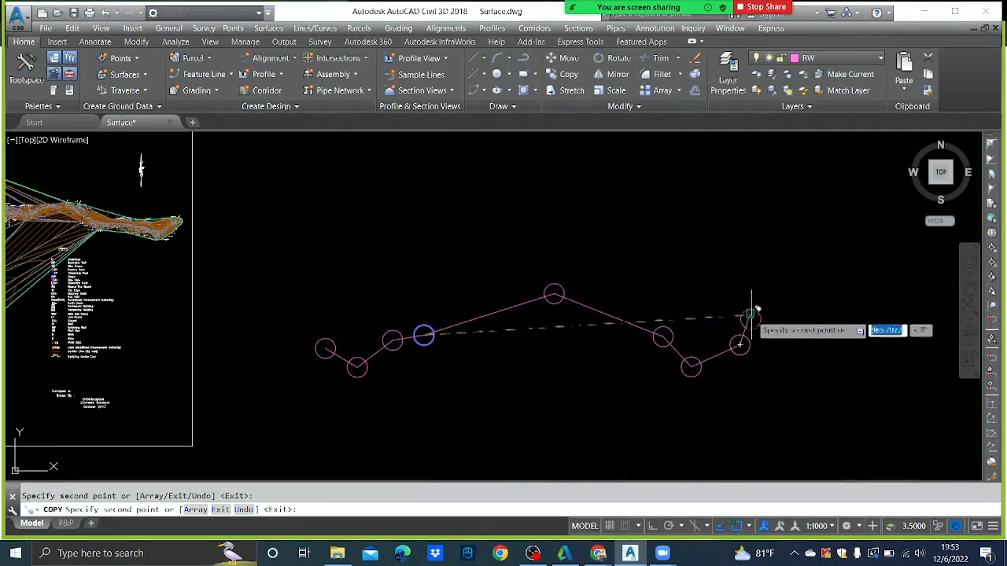
left_click(750, 315)
key("Escape")
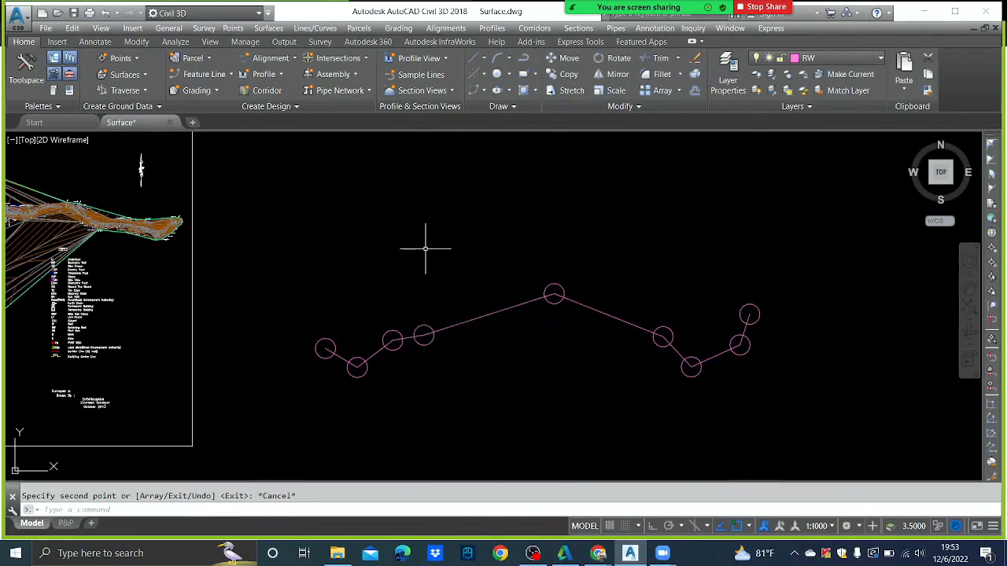
- Draw a vertical tick line rising from the circled vertex centre
type("l")
key("Return")
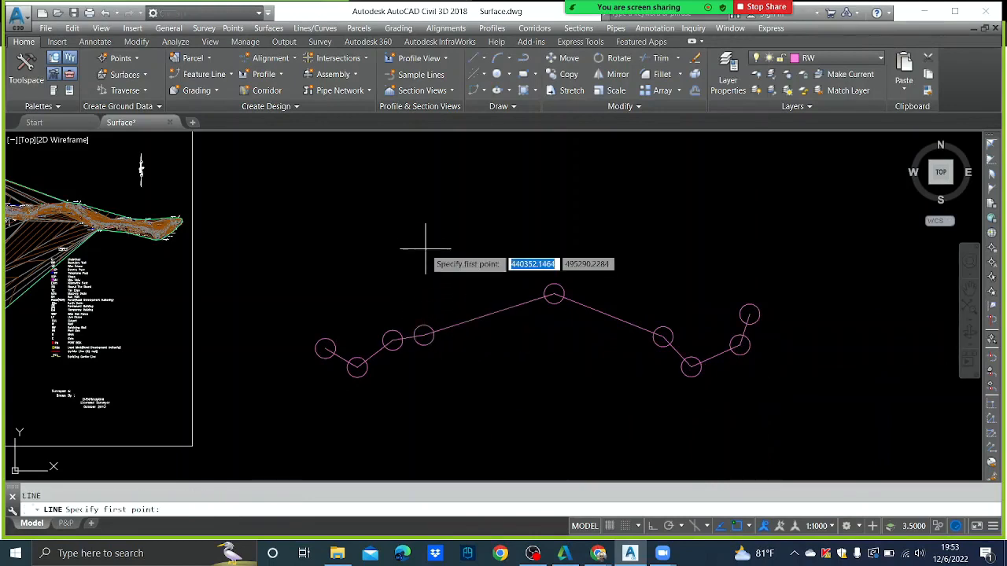
left_click(422, 334)
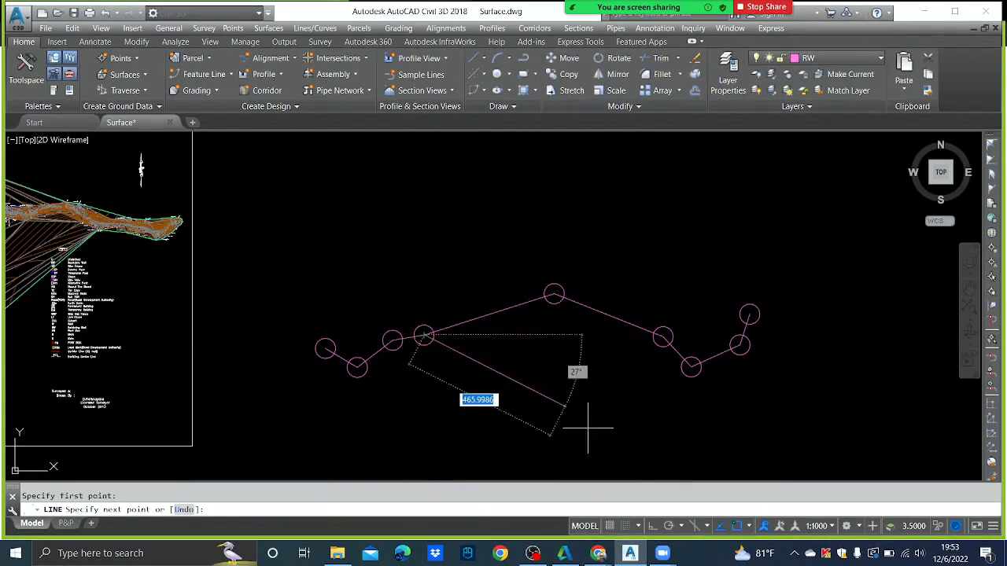
left_click(650, 530)
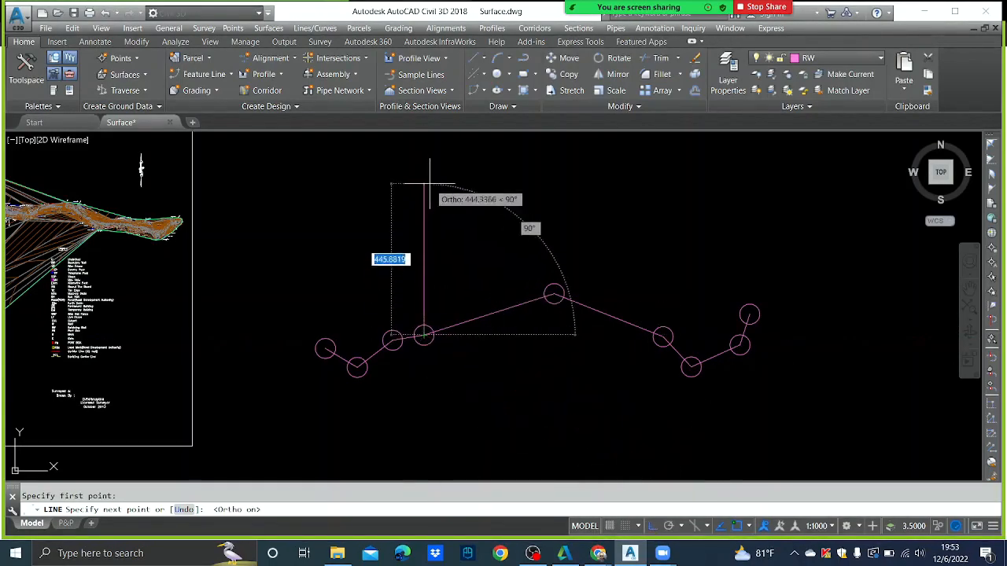
left_click(462, 209)
key("Escape")
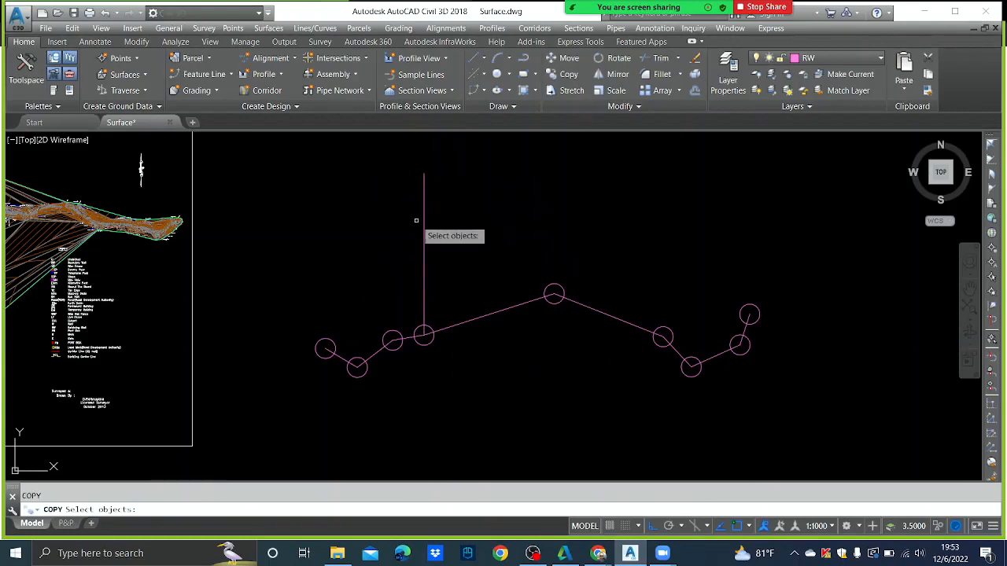
- Copy the vertical tick from its bottom end onto the peak and the next vertex right
left_click(424, 224)
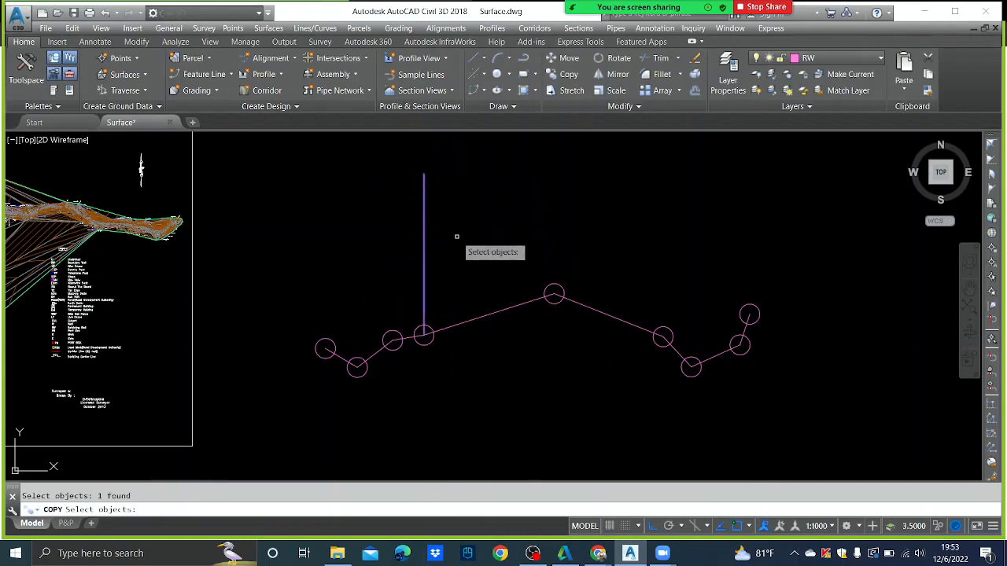
key("Return")
left_click(424, 335)
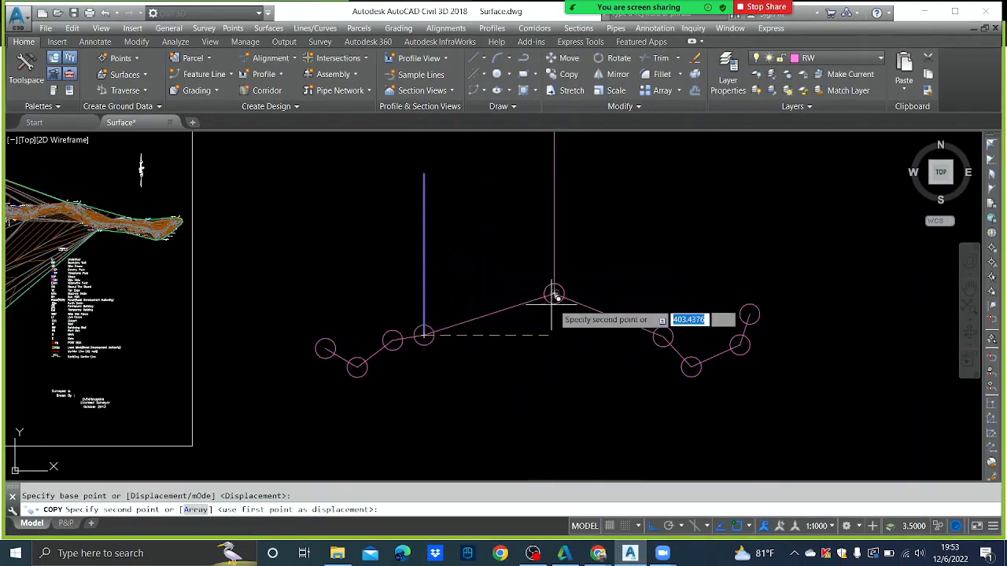
left_click(554, 295)
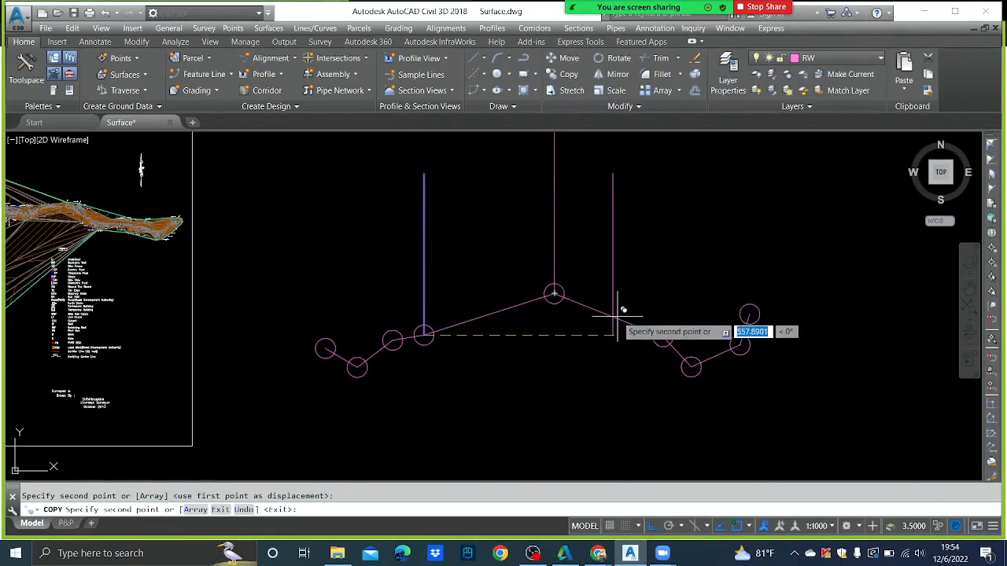
left_click(664, 337)
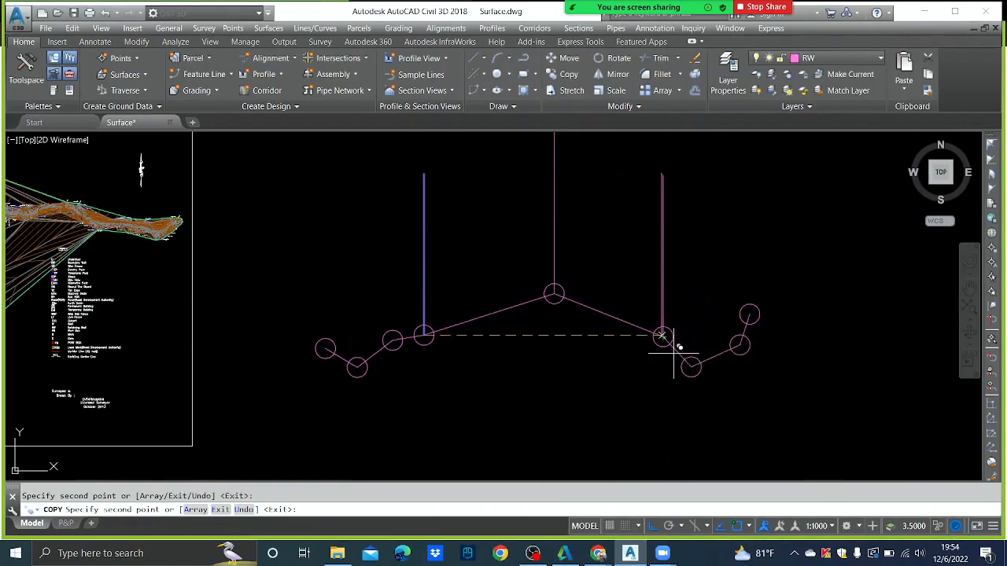
key("Escape")
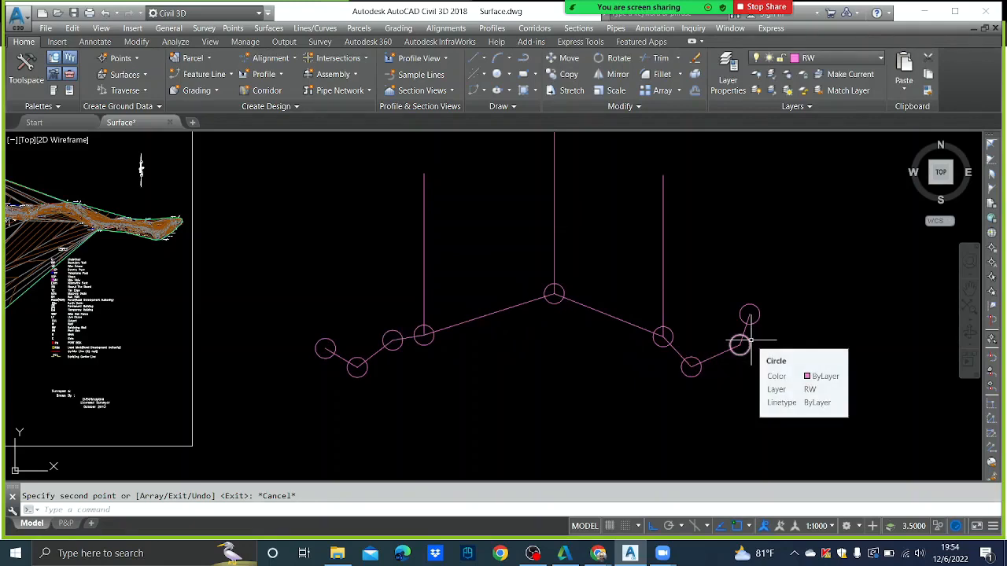
- Make STP the current layer and draw a green circle on the leftmost vertex
left_click(875, 59)
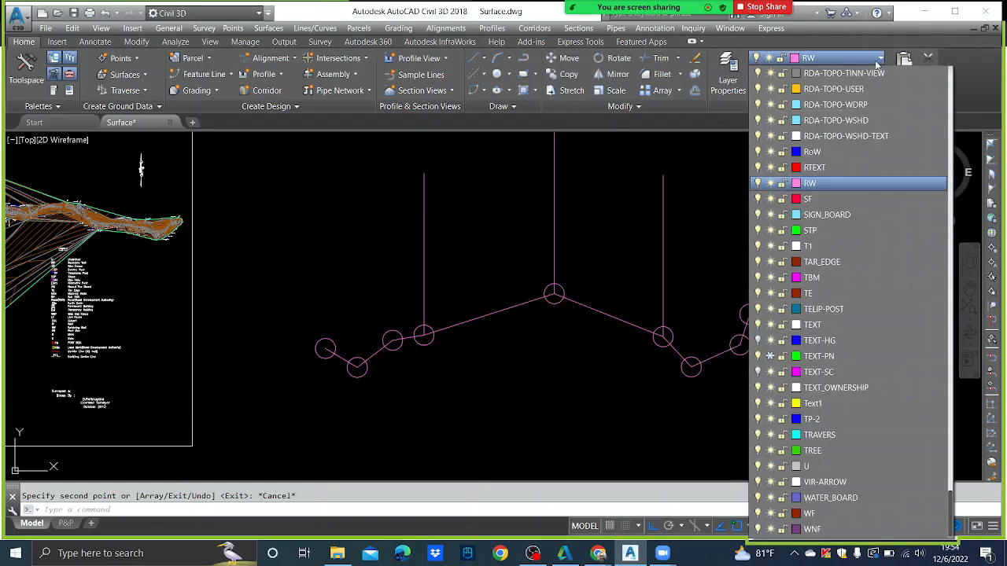
left_click(834, 231)
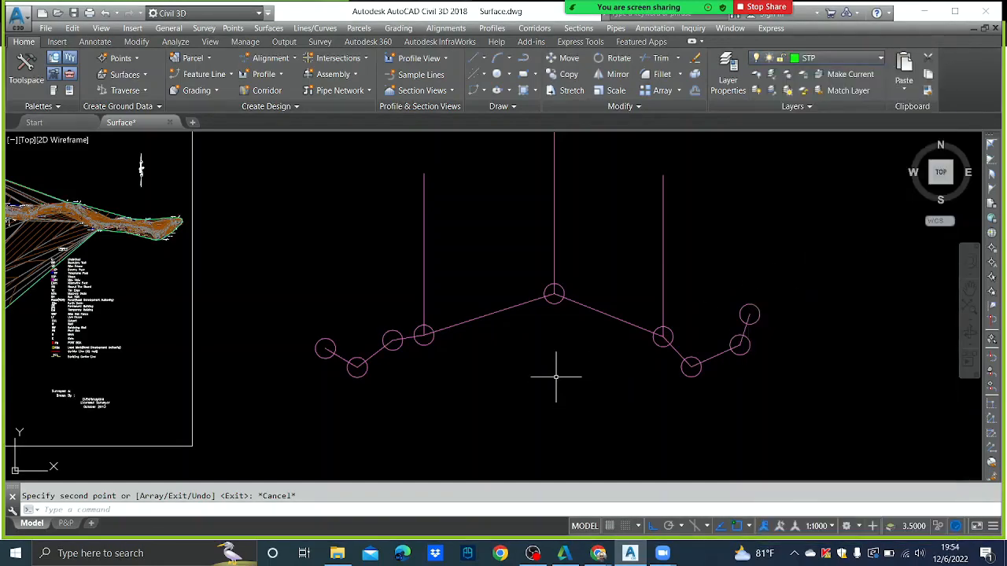
type("c")
key("Return")
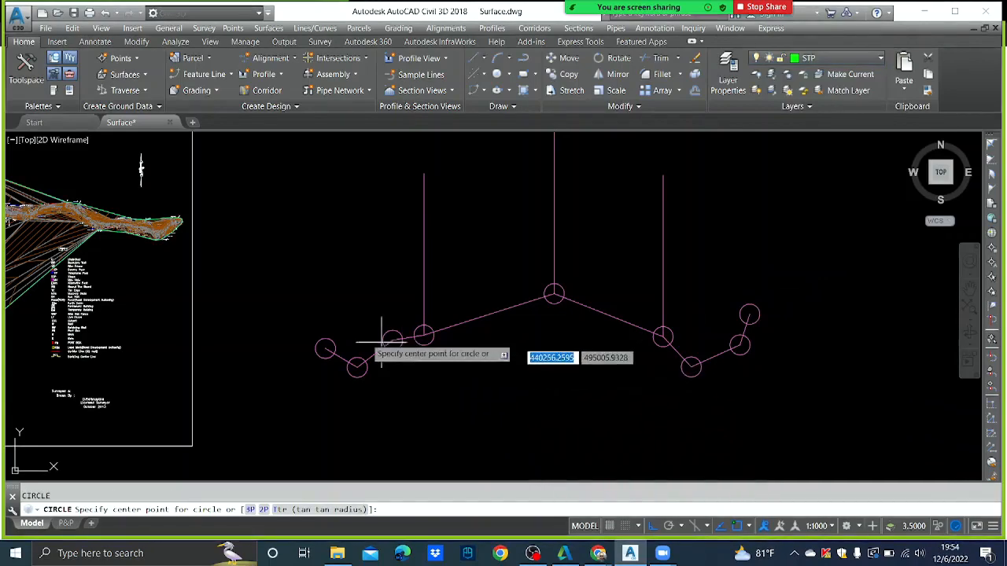
left_click(326, 347)
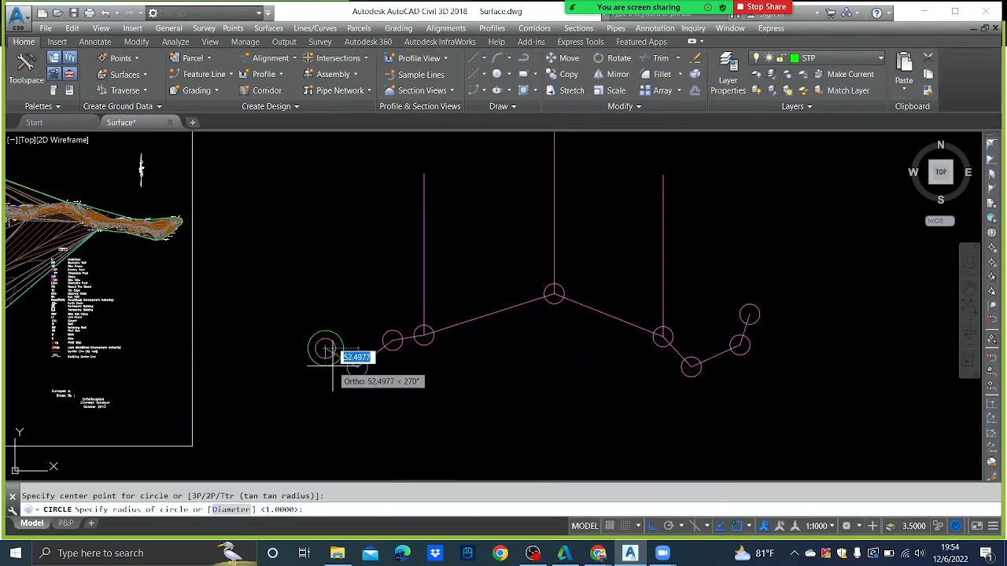
left_click(326, 349)
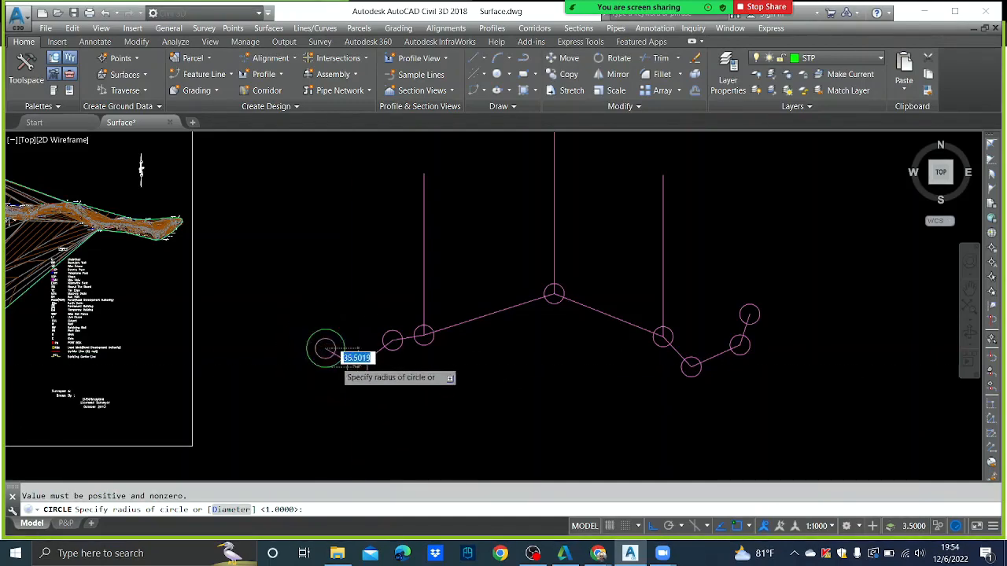
scroll(326, 348, "up", 4)
scroll(293, 326, "down", 4)
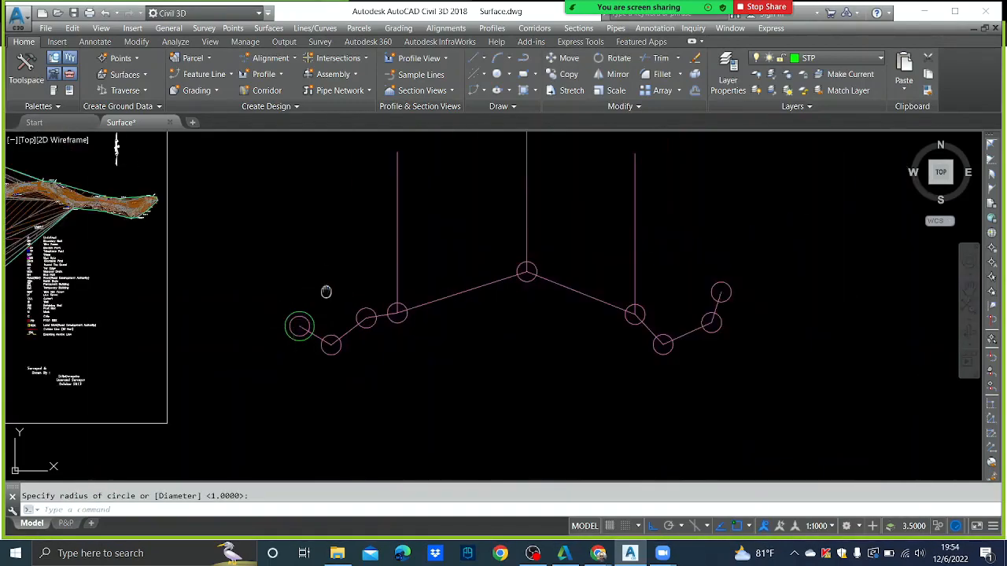
middle_click_drag(326, 291, 292, 300)
key("Escape")
- Copy the green circle onto four more vertices: low-left, peak, low-right and right end
left_click(273, 320)
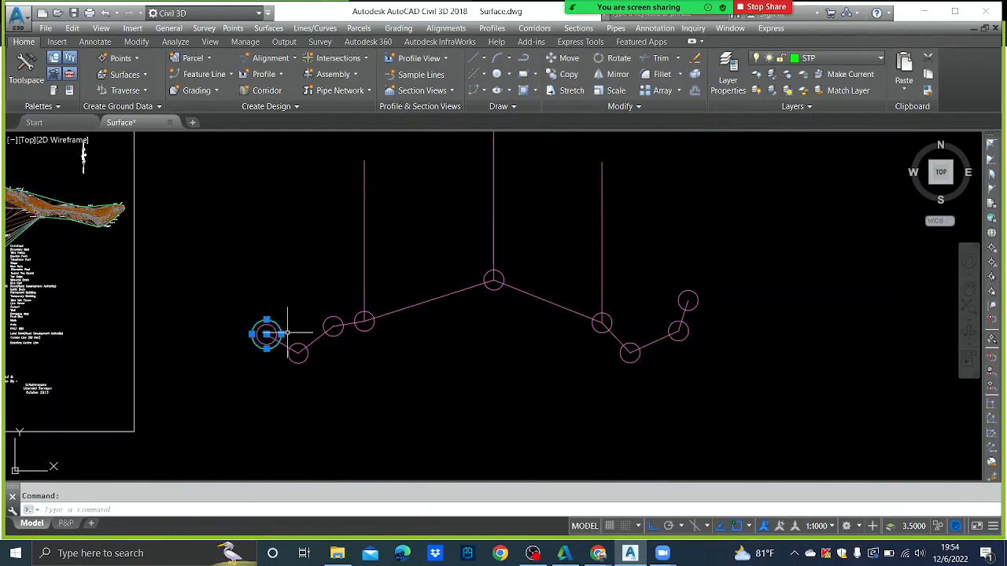
type("co")
key("Return")
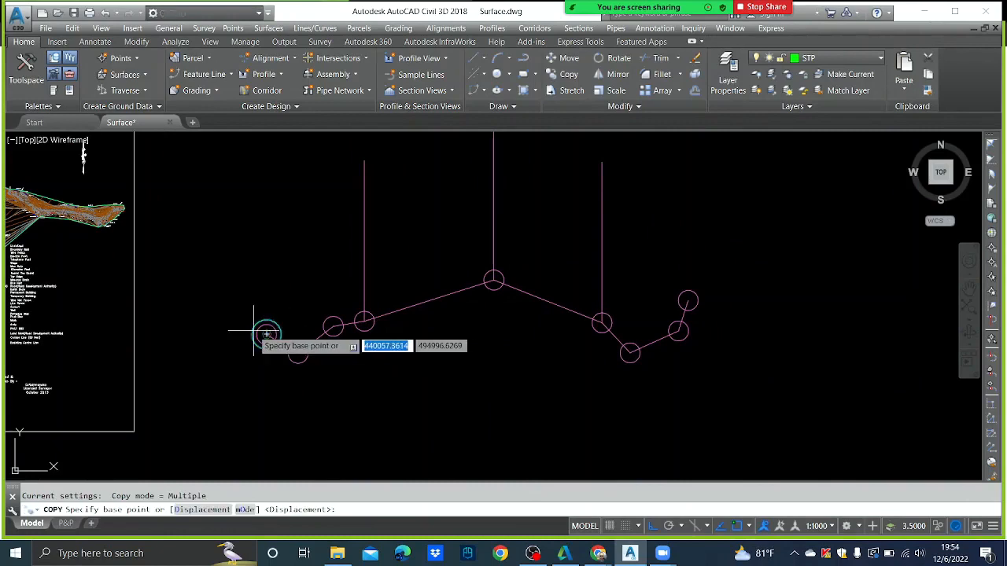
left_click(266, 334)
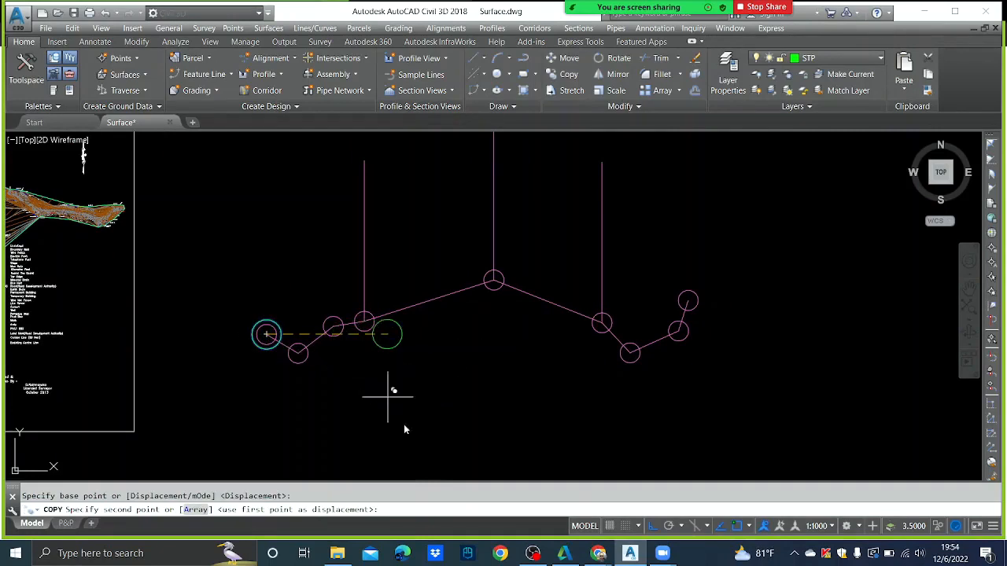
left_click(652, 525)
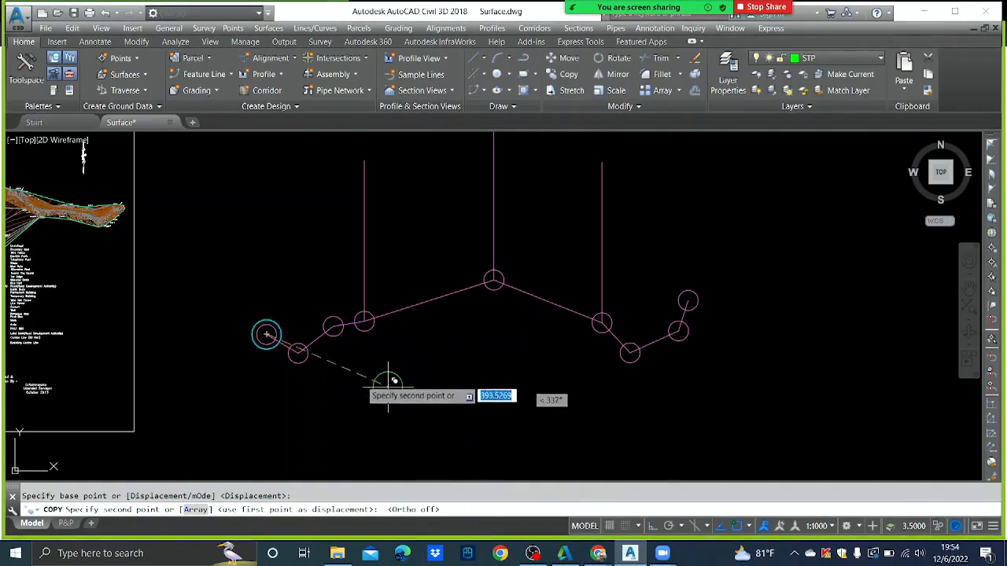
left_click(299, 351)
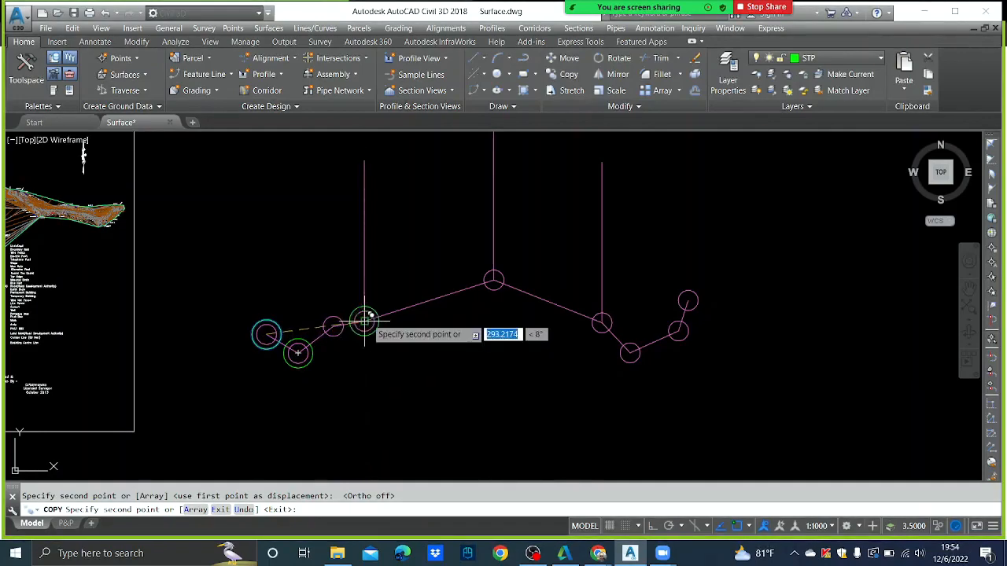
left_click(494, 280)
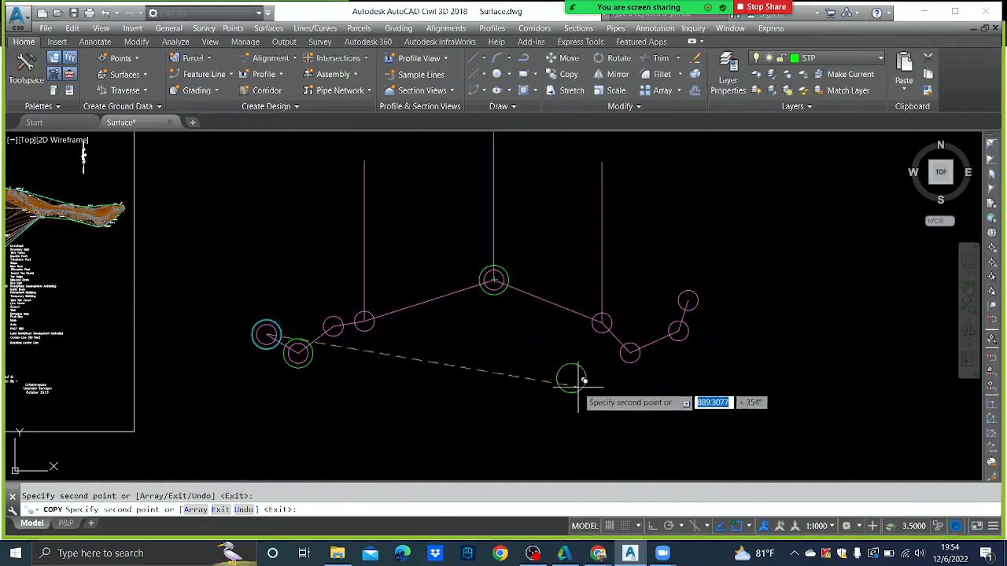
left_click(629, 352)
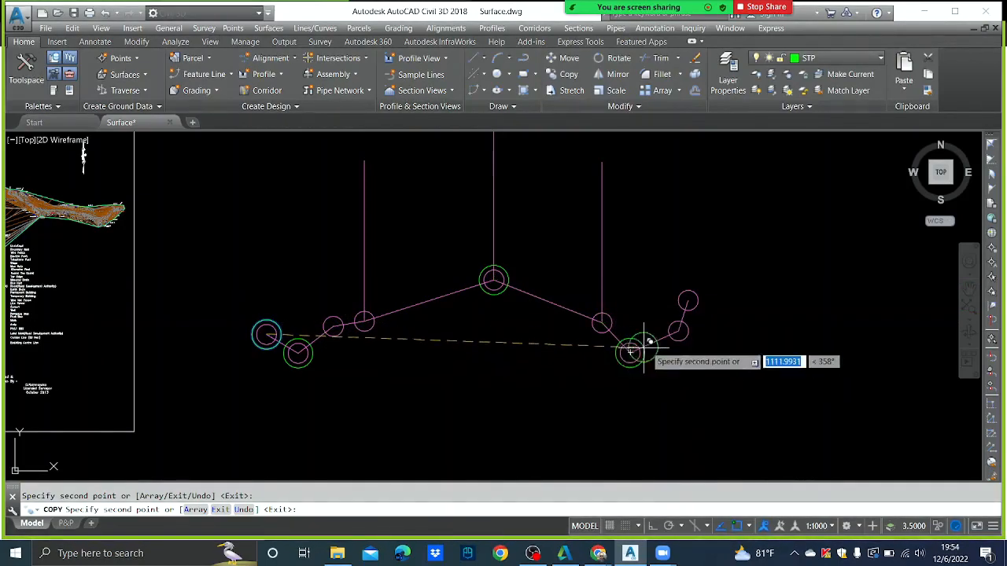
left_click(688, 300)
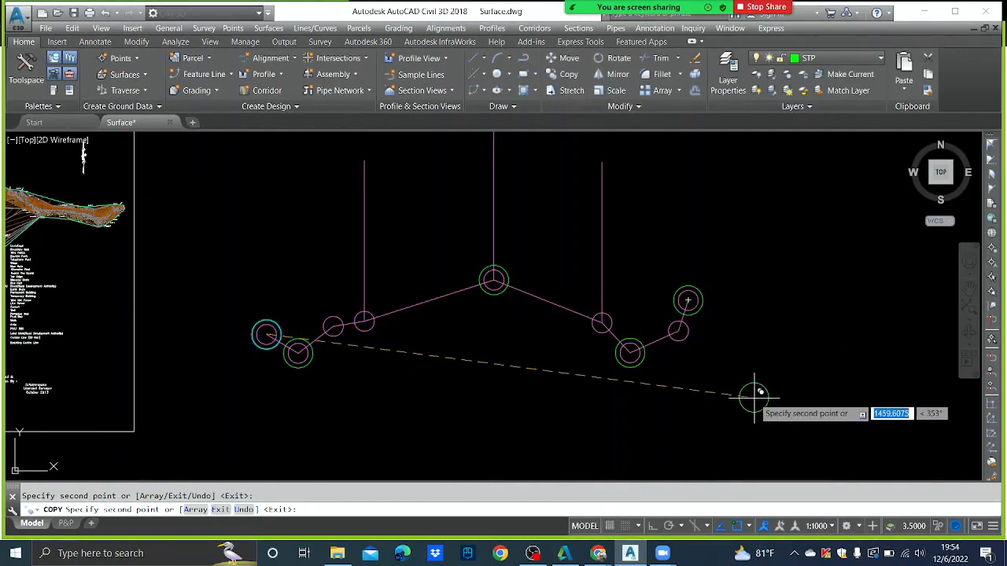
key("Escape")
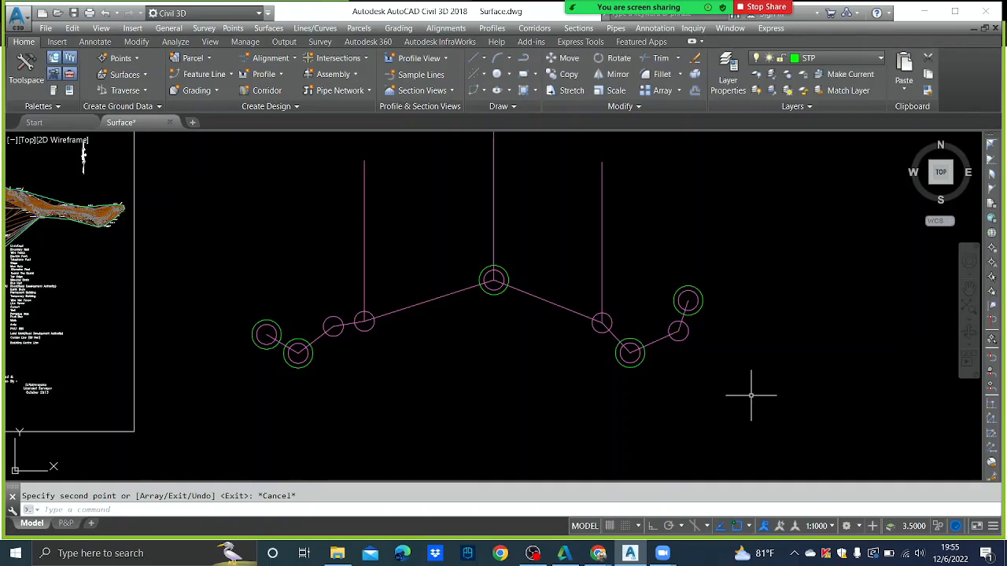
- Draw a polyline snapped to the green circle centres, from the left end through the peak rightward
left_click(523, 58)
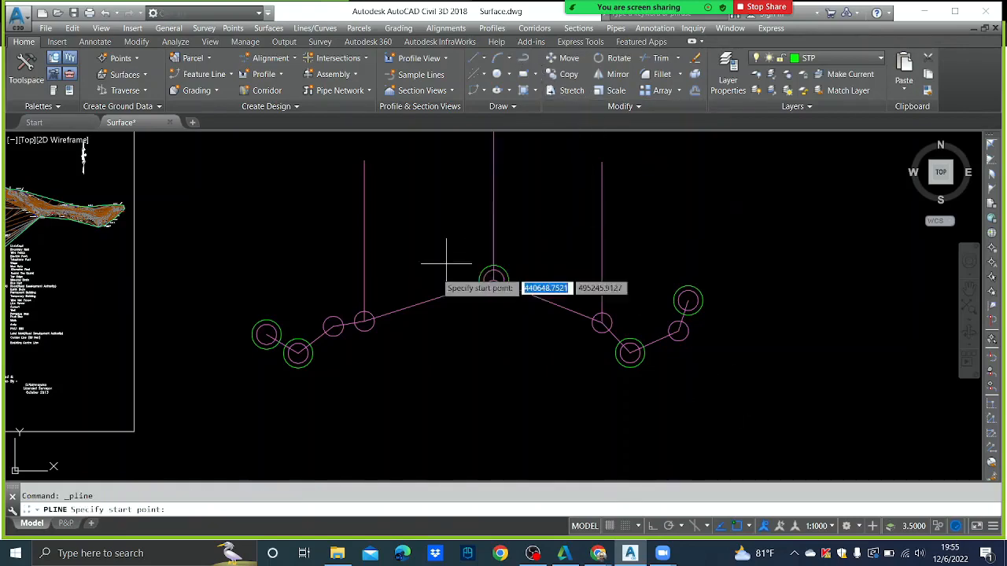
left_click(266, 335)
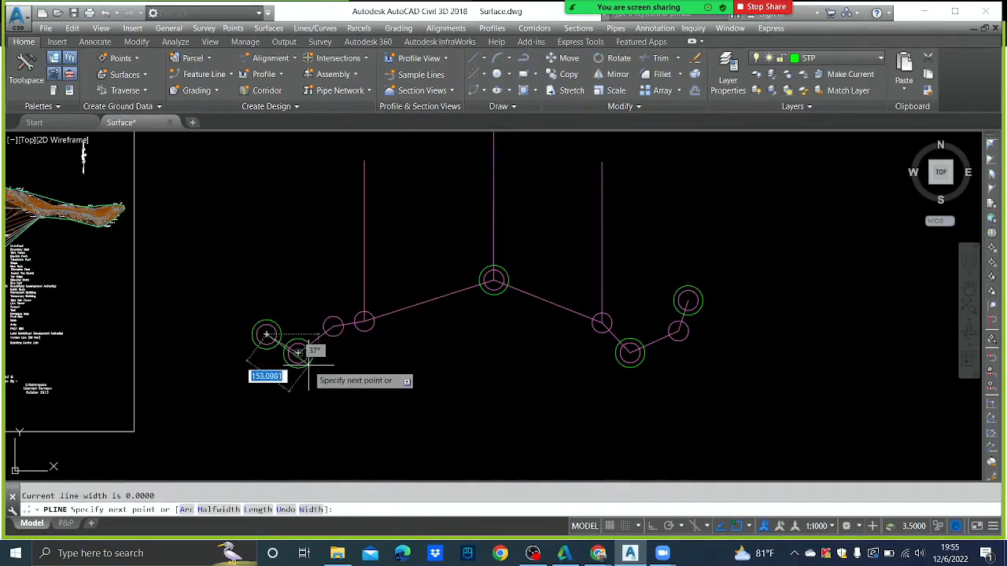
scroll(308, 365, "up", 4)
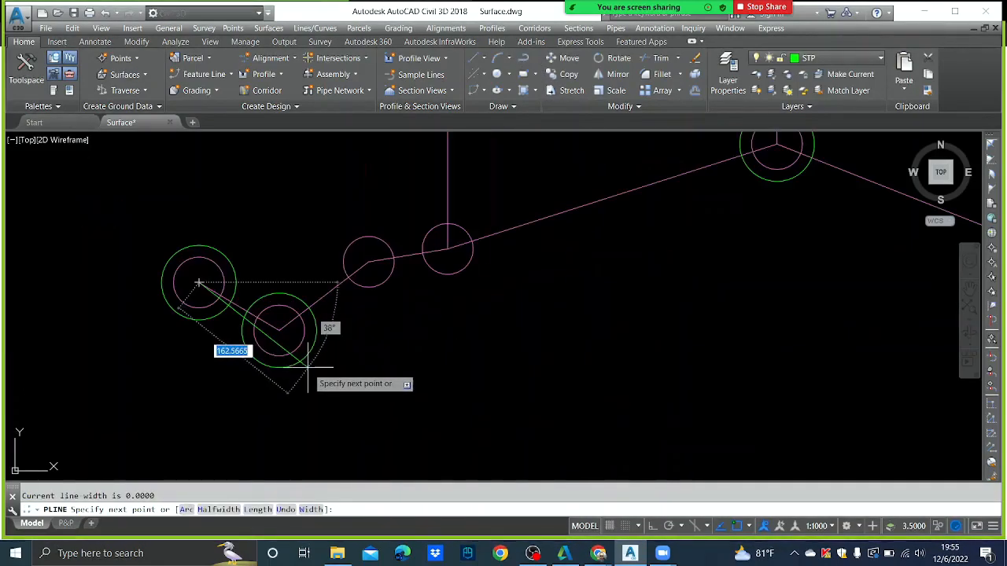
left_click(279, 331)
scroll(375, 327, "down", 4)
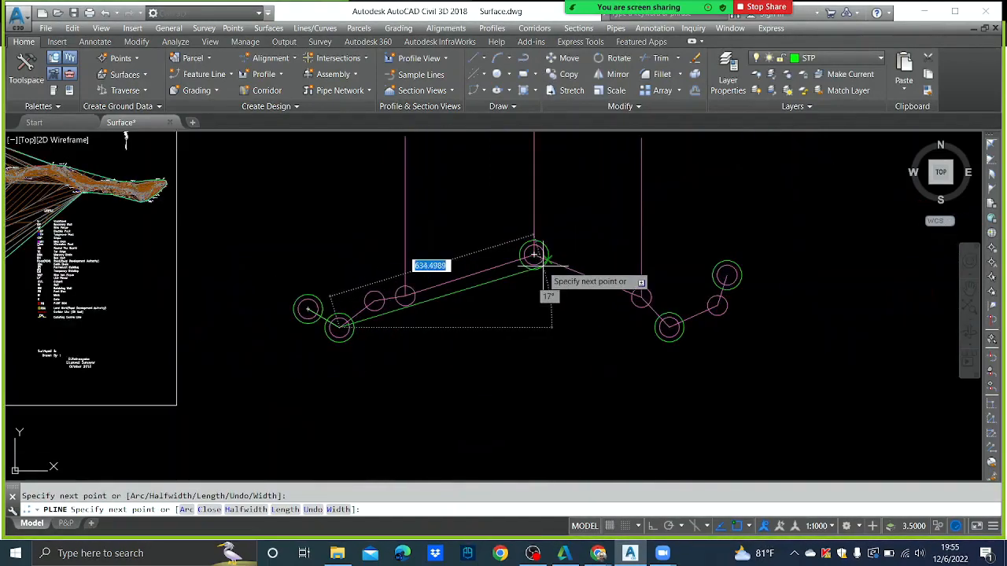
scroll(534, 254, "up", 4)
left_click(534, 254)
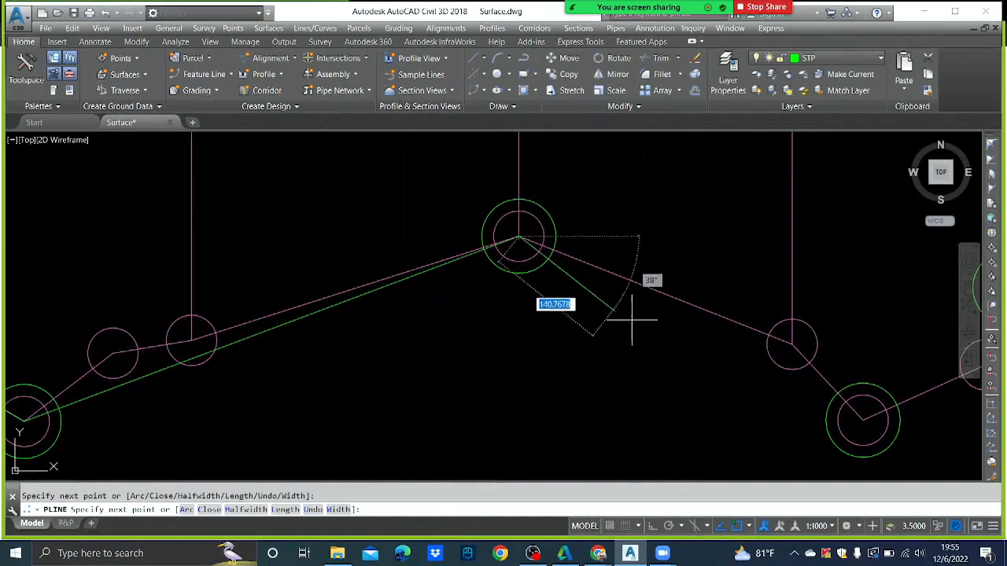
left_click(863, 417)
scroll(724, 331, "down", 4)
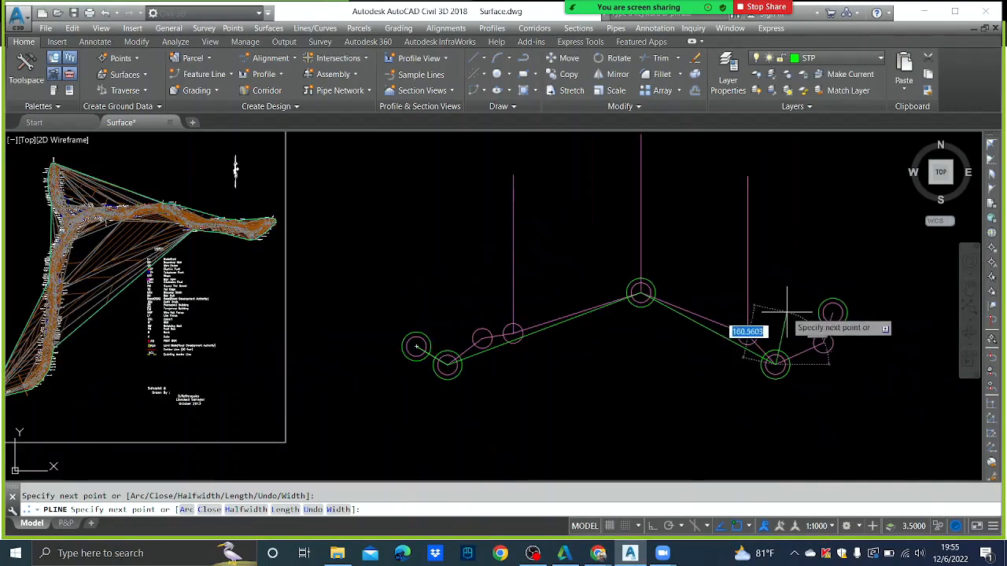
scroll(787, 311, "up", 4)
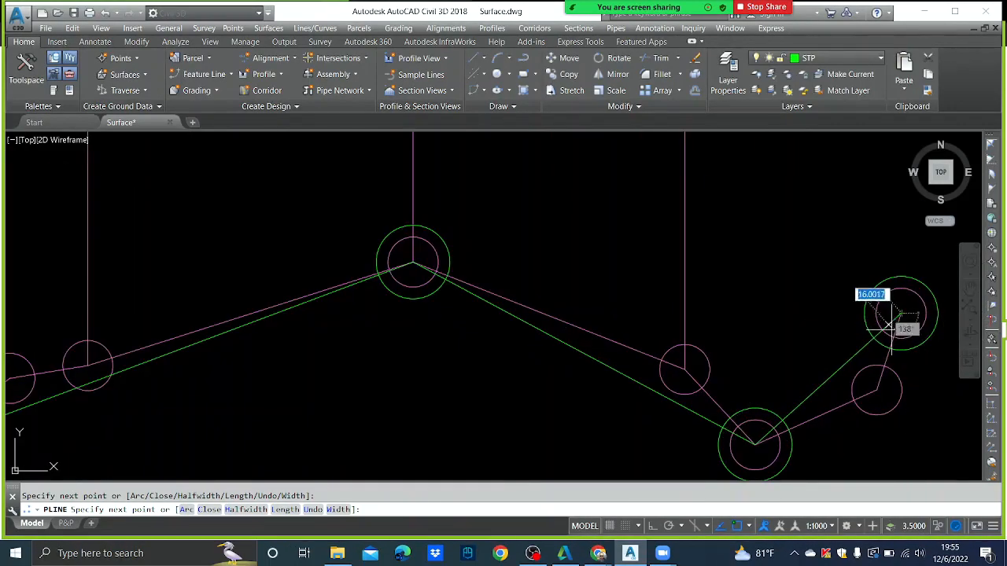
key("Escape")
scroll(747, 301, "down", 4)
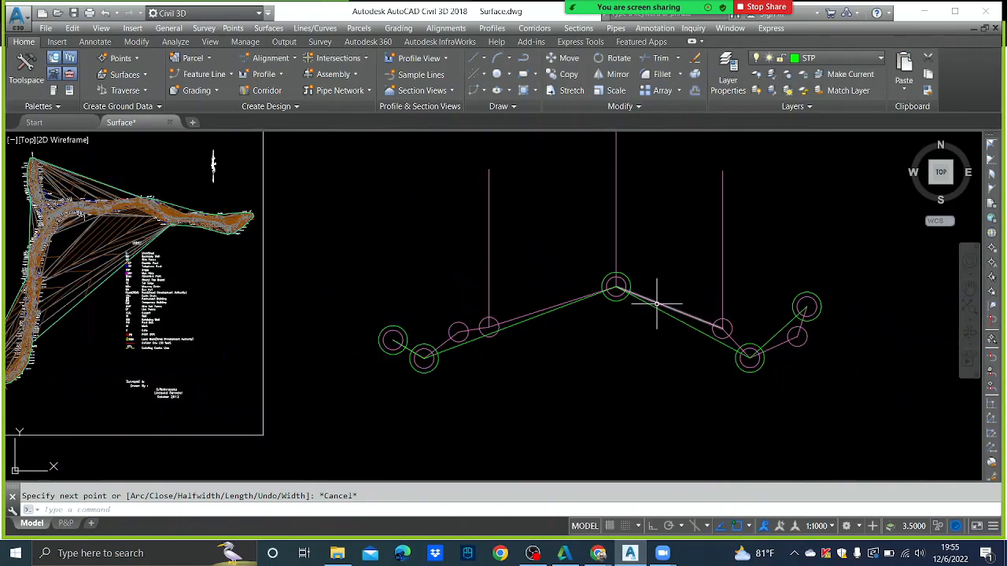
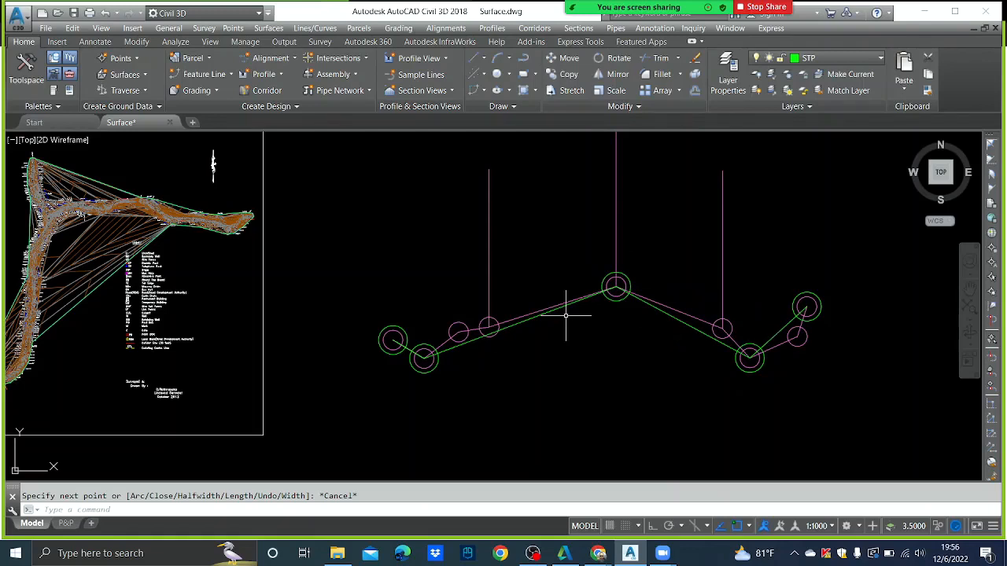
- Draw a vertical line rising straight up from the left small circle
type("l")
key("Return")
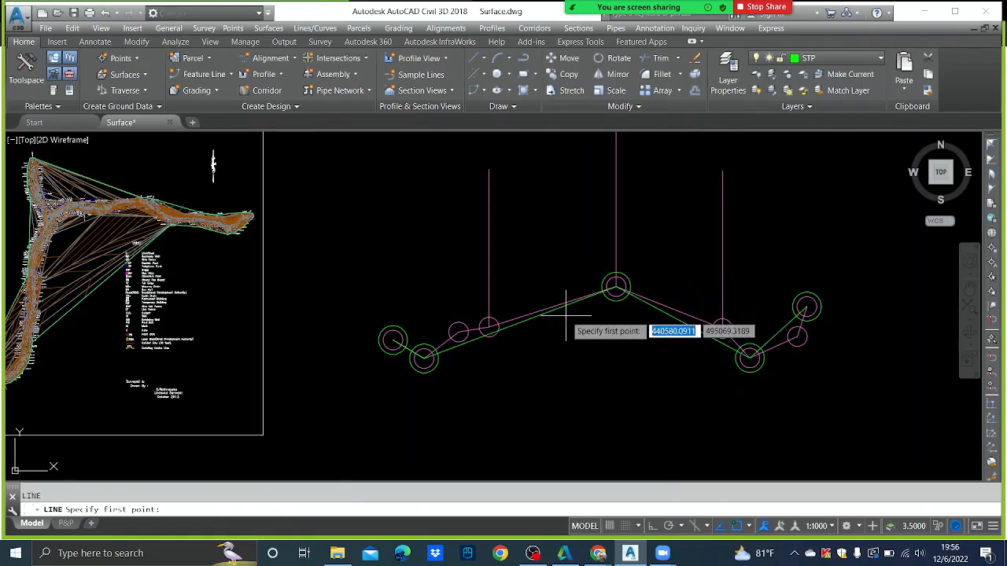
left_click(488, 325)
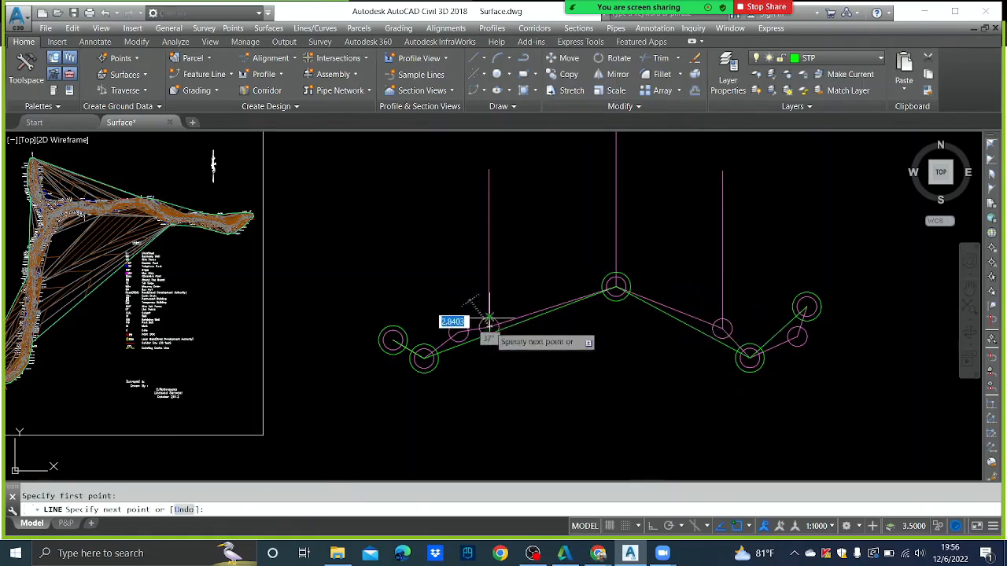
left_click(489, 169)
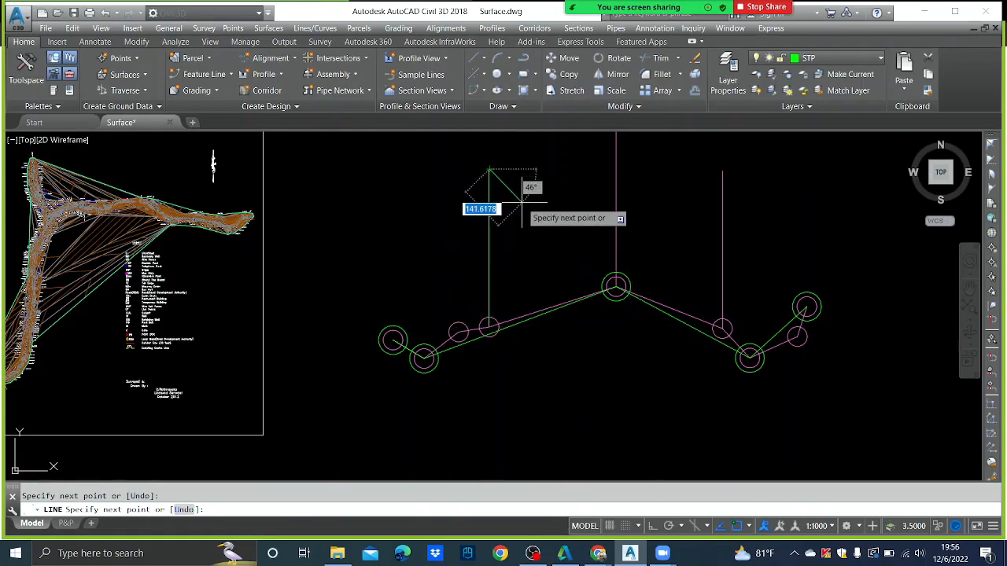
key("Escape")
- Copy the vertical line to the right small circle and delete the green polyline
left_click(487, 211)
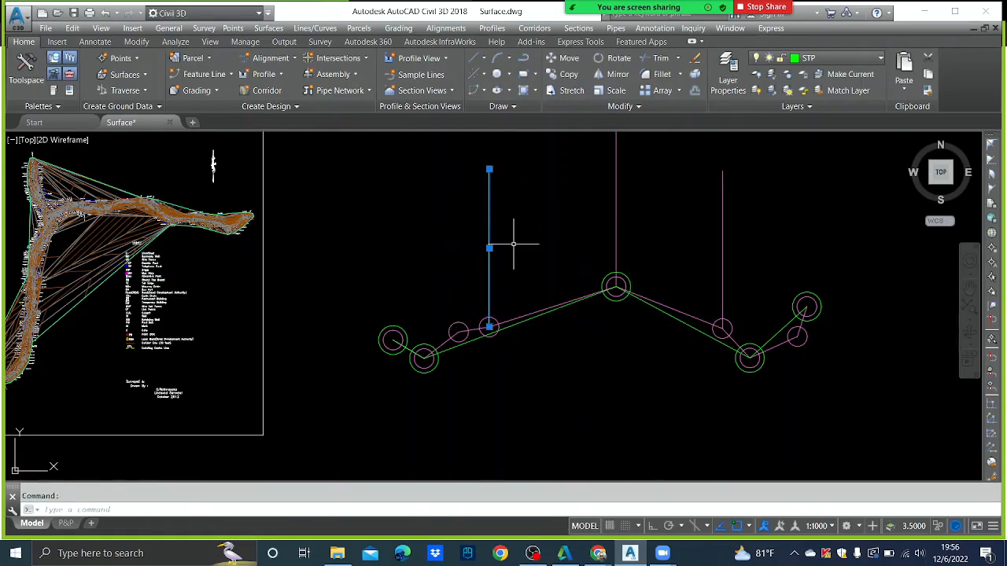
type("co")
key("Return")
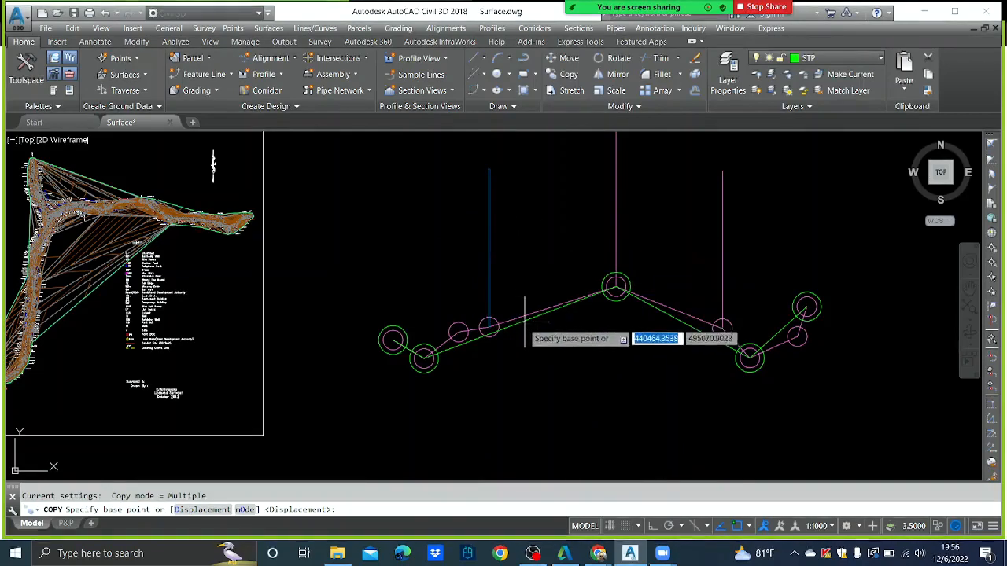
left_click(489, 325)
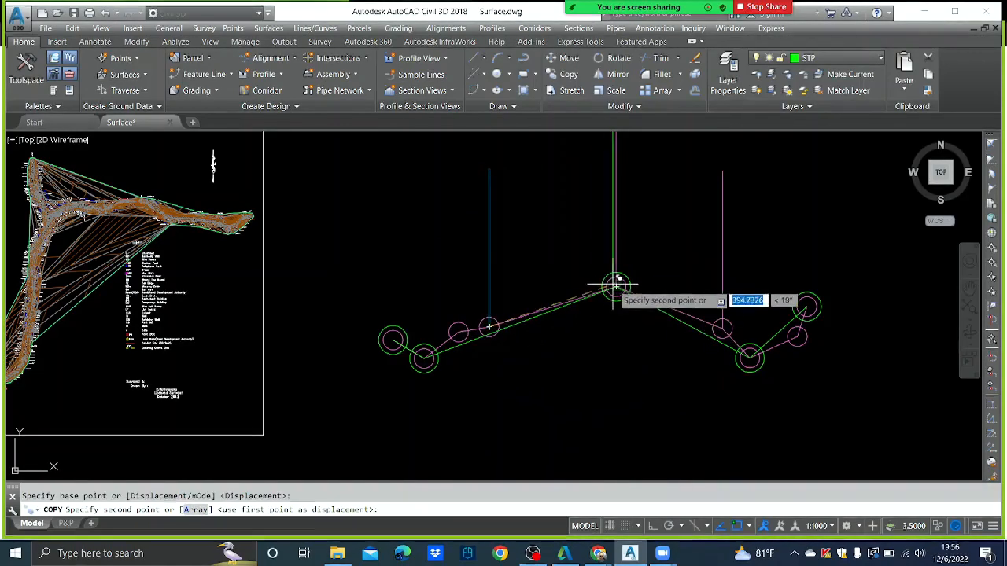
left_click(723, 327)
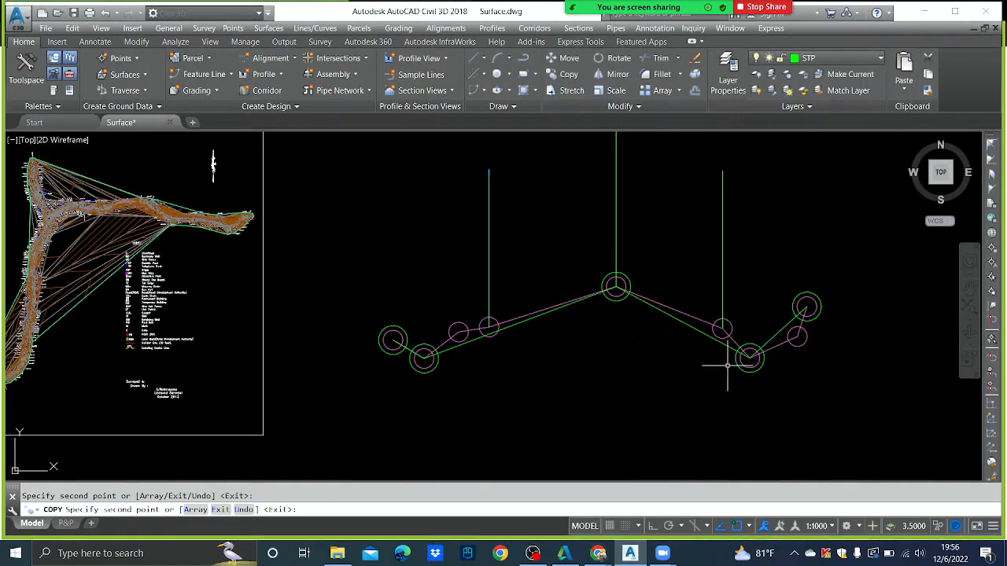
key("Escape")
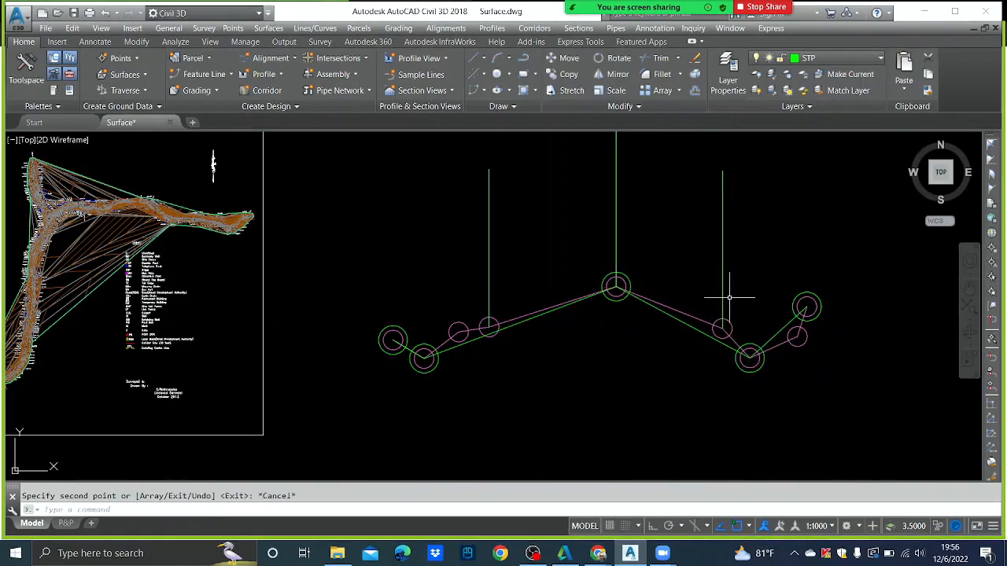
left_click(533, 318)
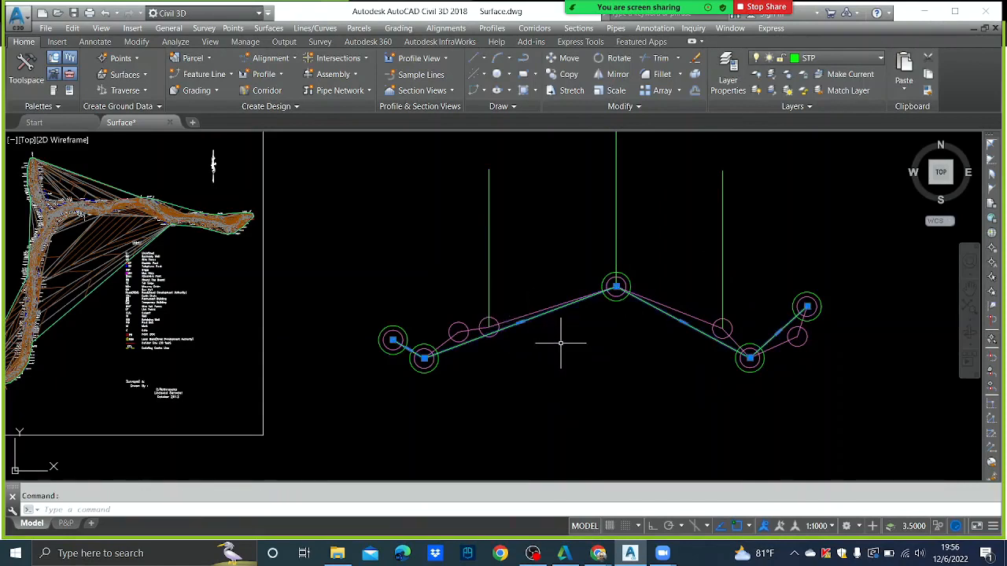
key("Delete")
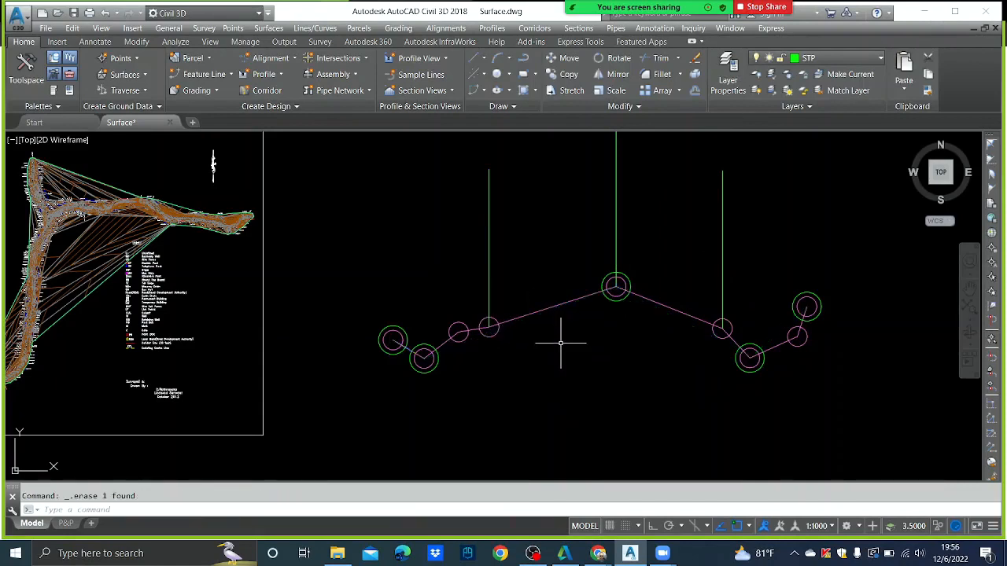
- Draw a polyline through all seven circles, from the leftmost to the rightmost
left_click(524, 60)
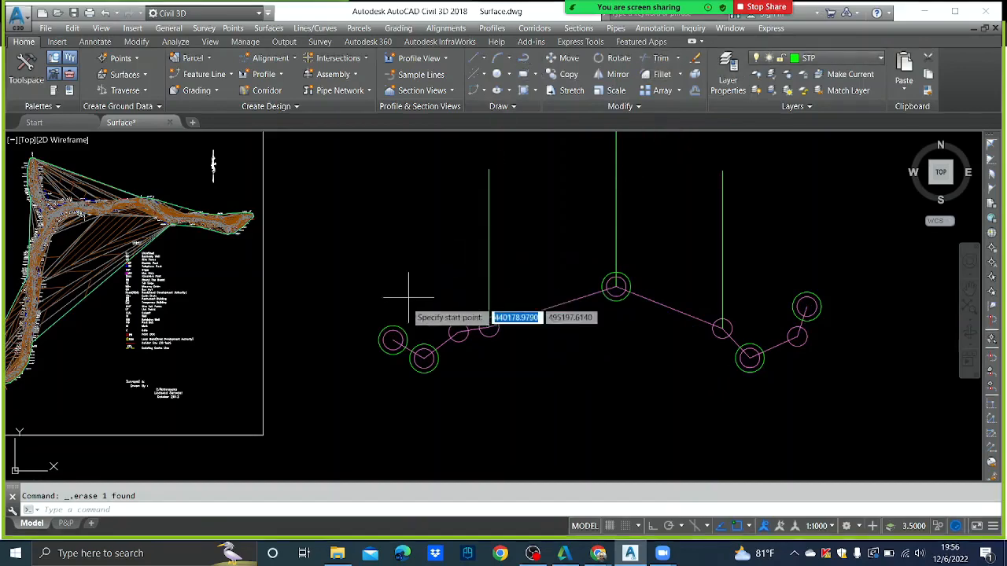
left_click(393, 340)
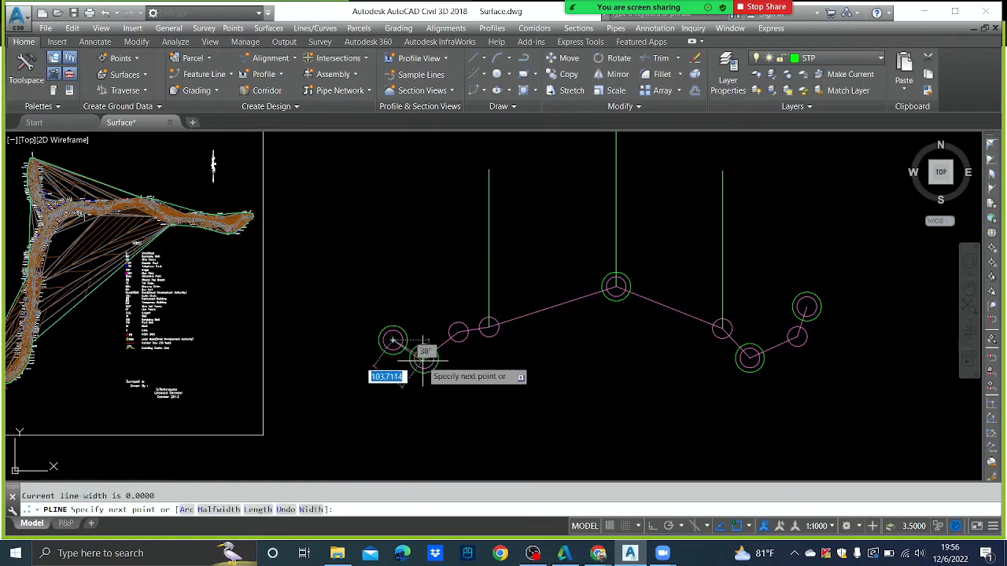
left_click(424, 359)
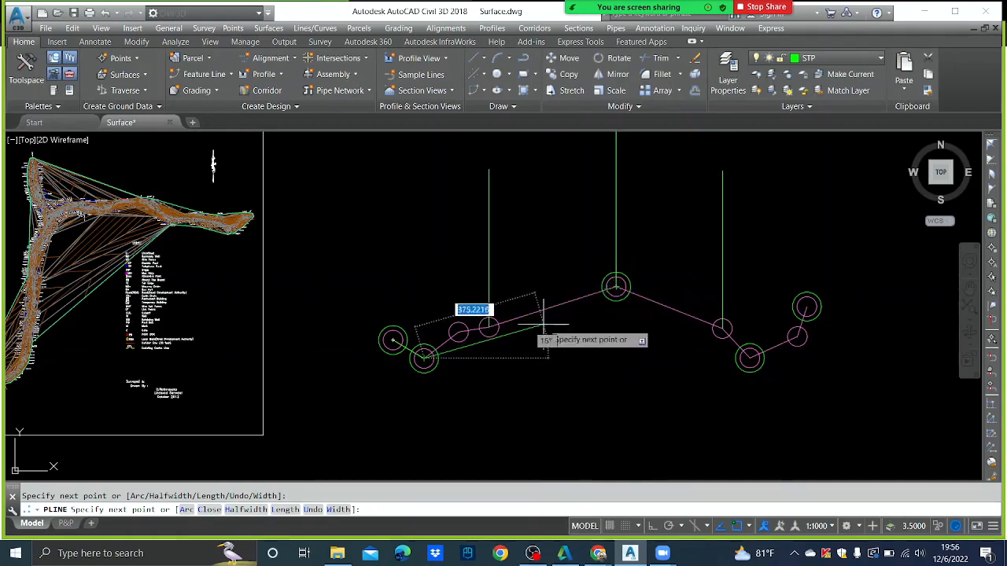
left_click(489, 324)
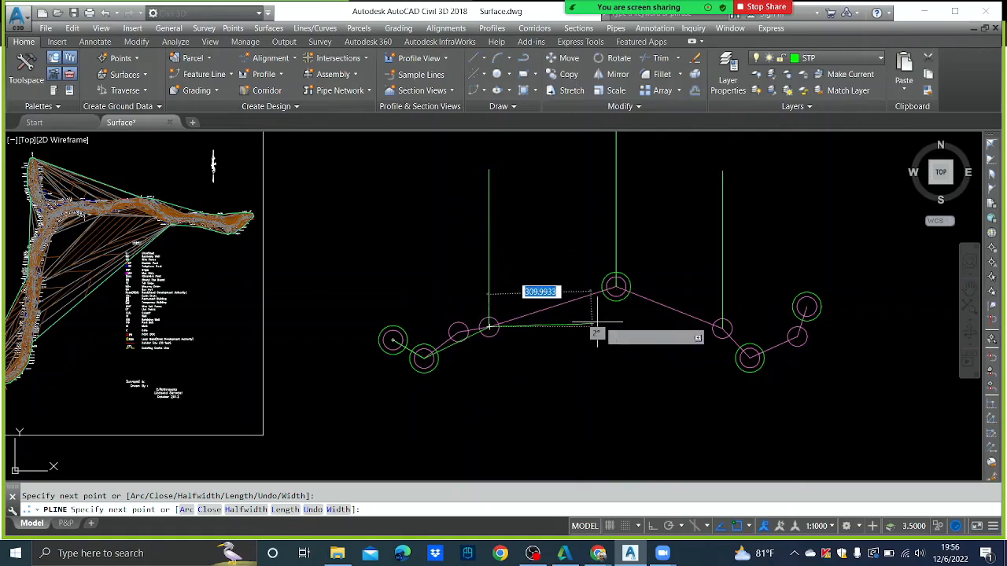
left_click(616, 287)
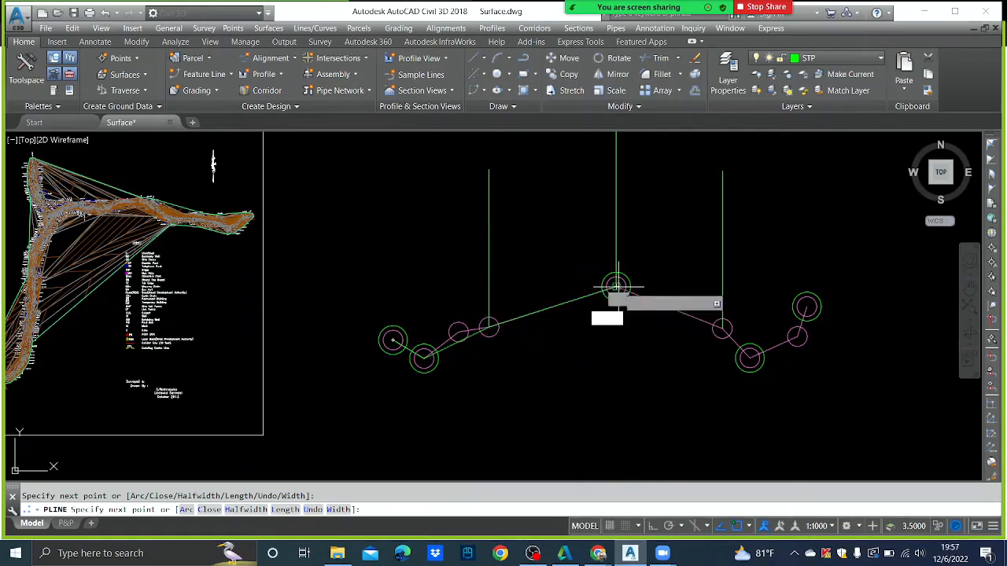
left_click(722, 328)
left_click(749, 358)
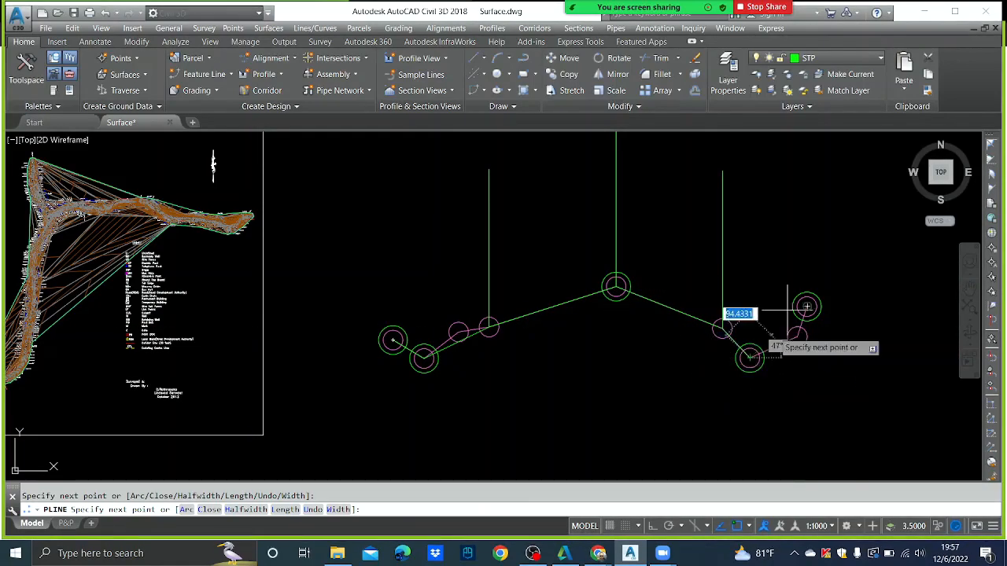
left_click(806, 307)
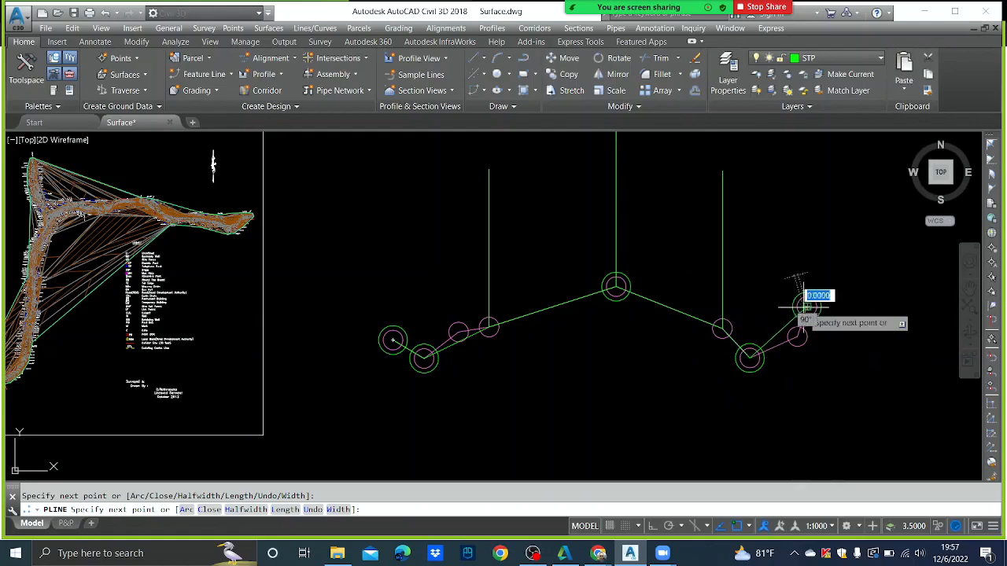
key("Escape")
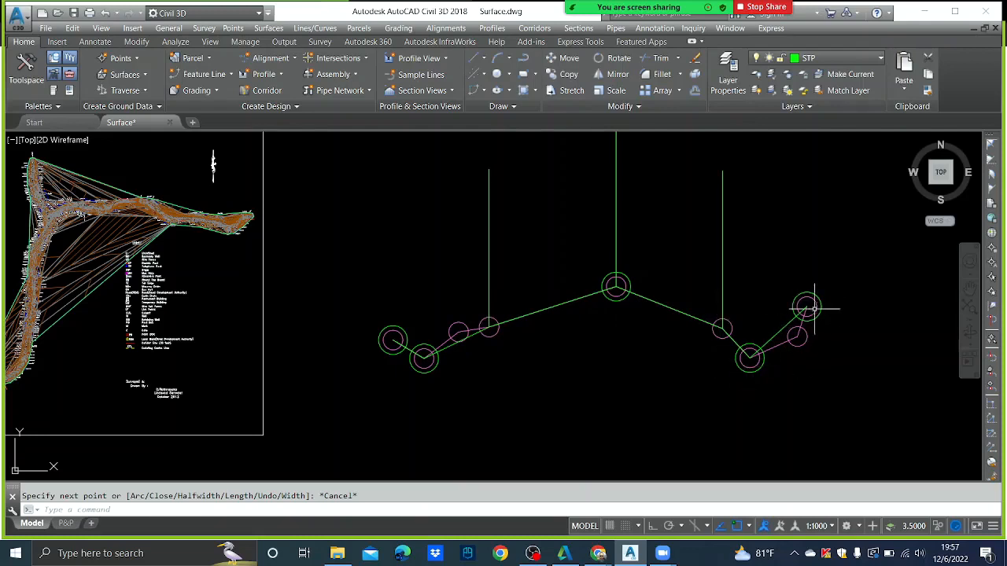
- Window-select and delete the sketch circles, vertical lines and polylines
scroll(490, 272, "down", 4)
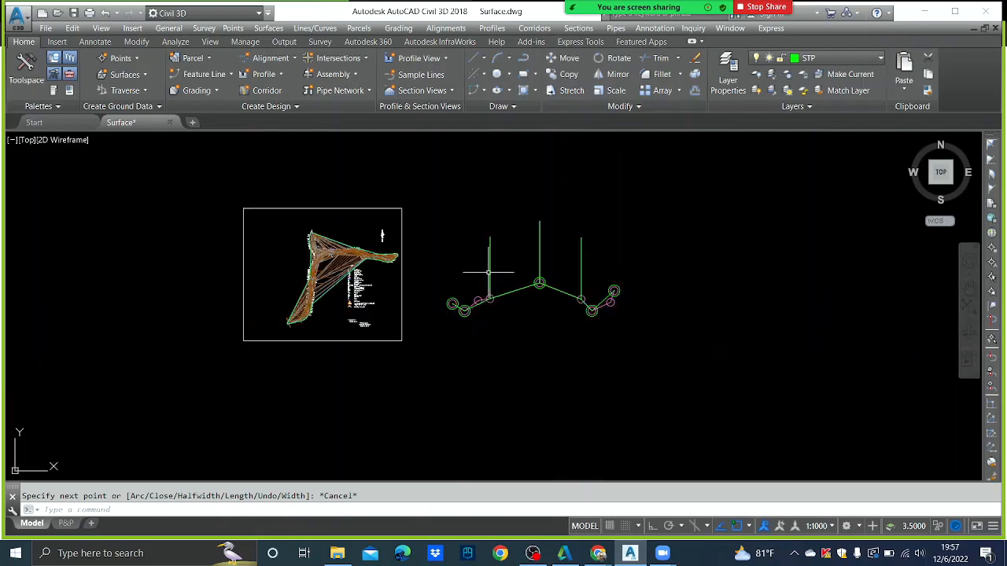
left_click(434, 220)
left_click(694, 377)
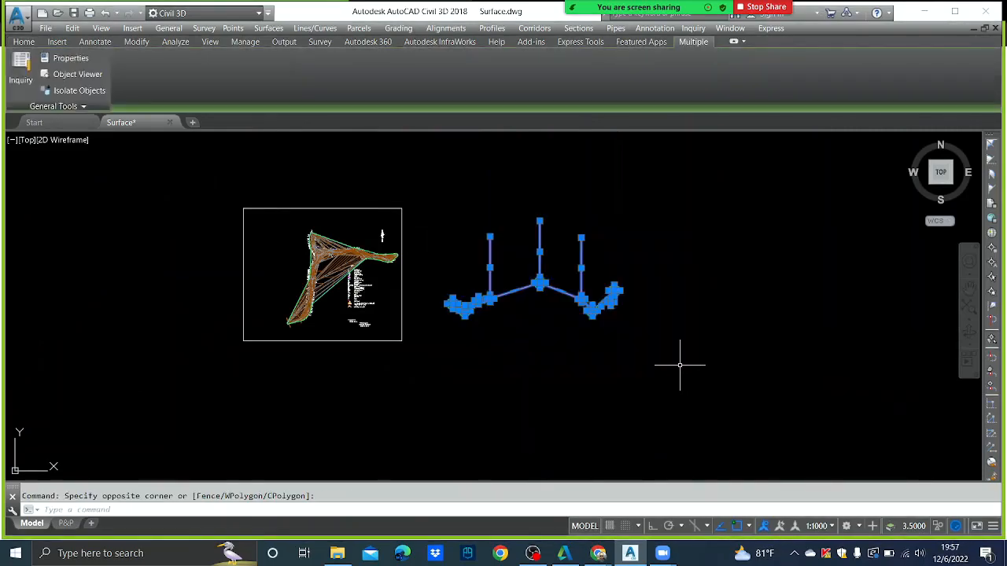
key("Delete")
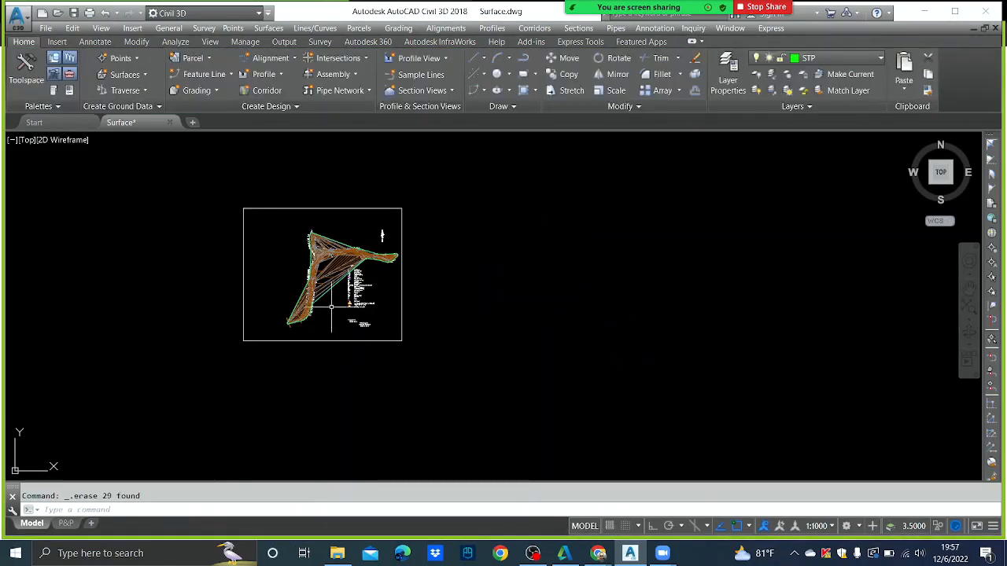
- Pan and zoom in on the surface near MH
scroll(322, 311, "up", 8)
middle_click_drag(426, 285, 423, 256)
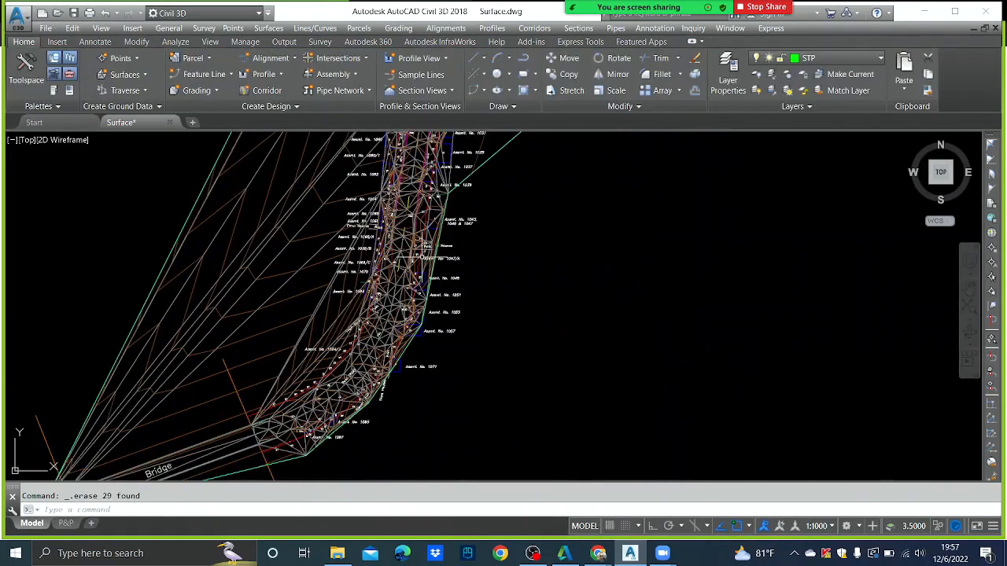
mouse_move(422, 257)
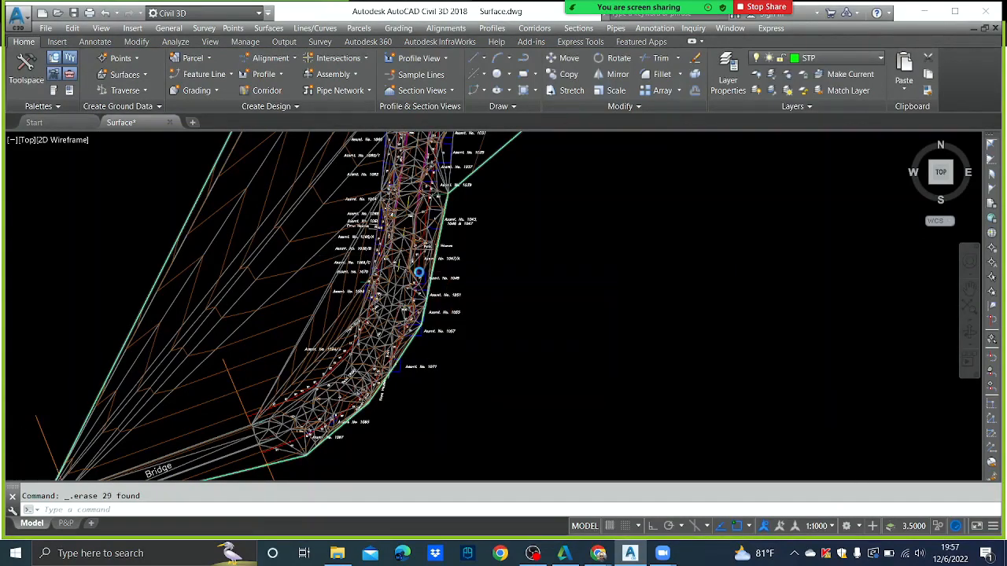
scroll(323, 240, "up", 5)
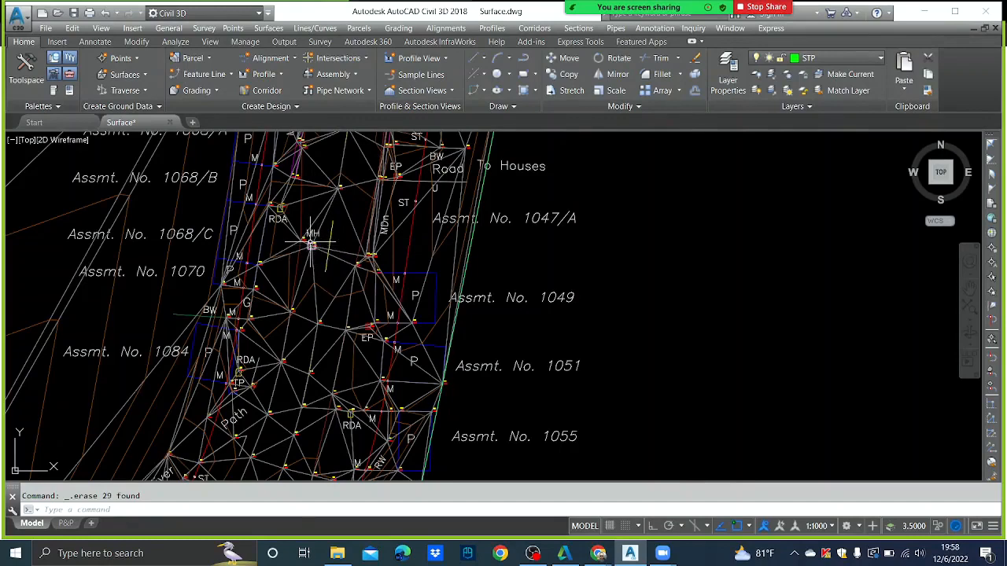
scroll(312, 246, "up", 2)
scroll(312, 246, "up", 2)
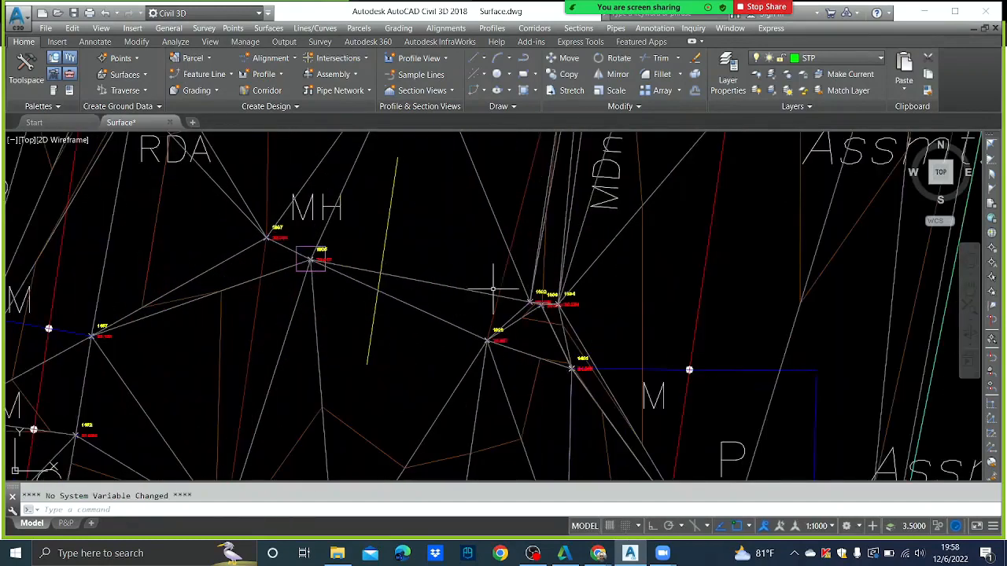
scroll(411, 292, "down", 6)
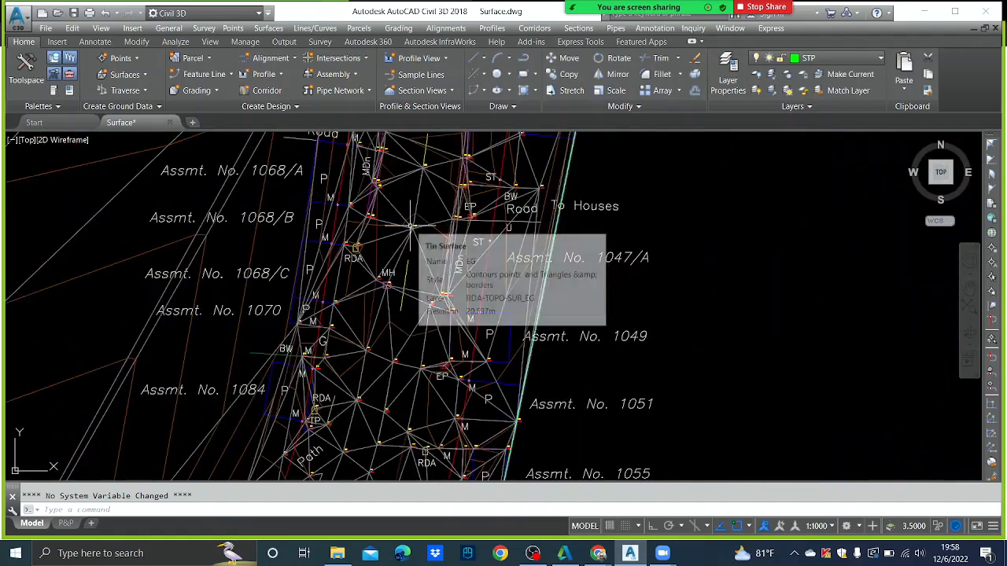
scroll(412, 290, "up", 4)
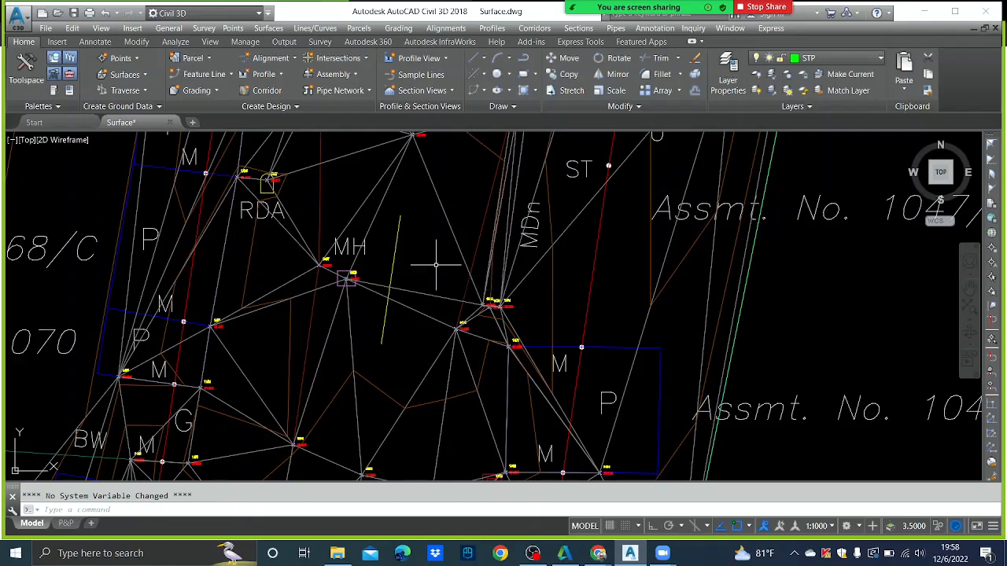
scroll(434, 269, "down", 5)
scroll(323, 183, "up", 2)
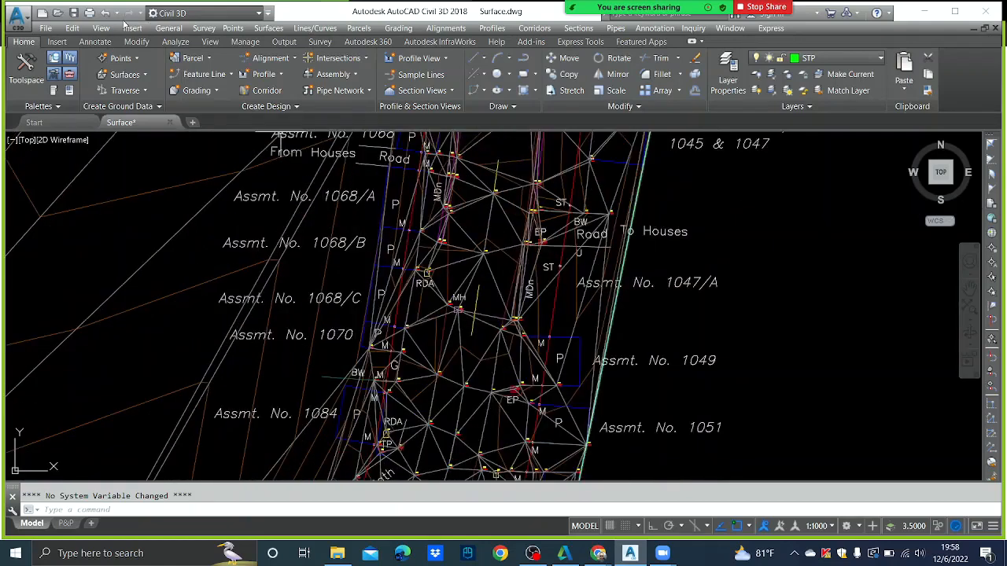
- Show Prospector and add a Proximity breakline described CL to EG's Breaklines
left_click(169, 29)
left_click(187, 57)
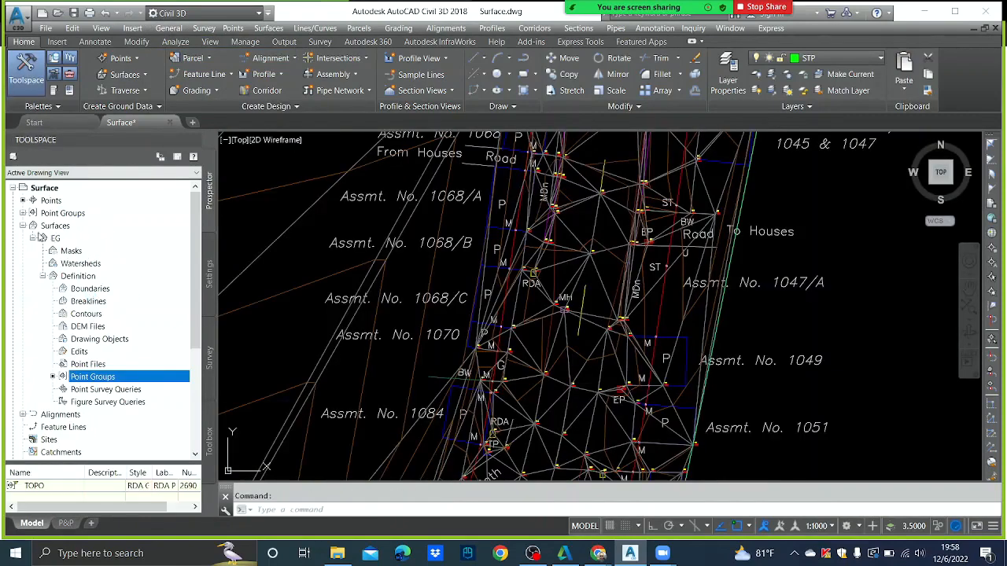
left_click(88, 301)
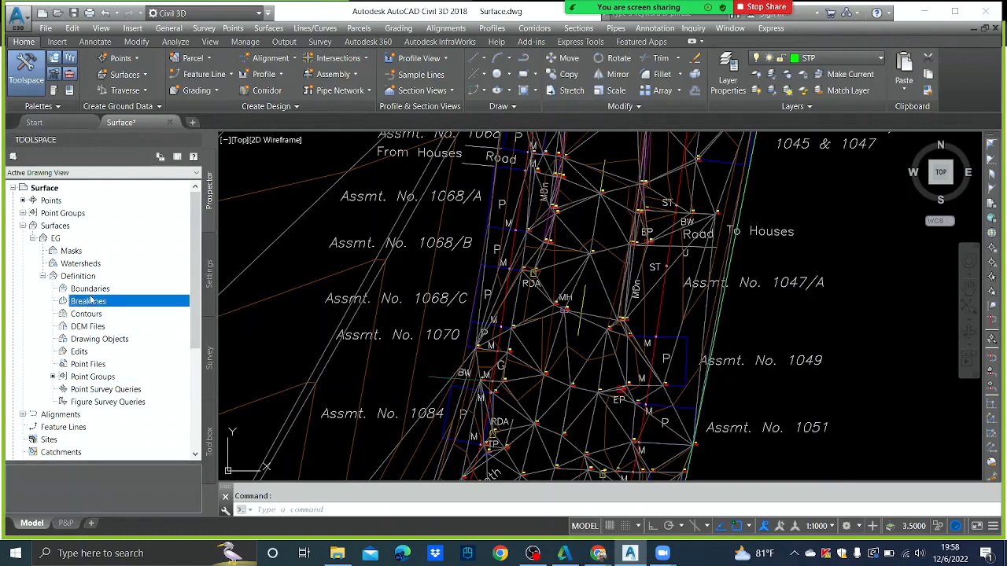
right_click(90, 299)
left_click(122, 306)
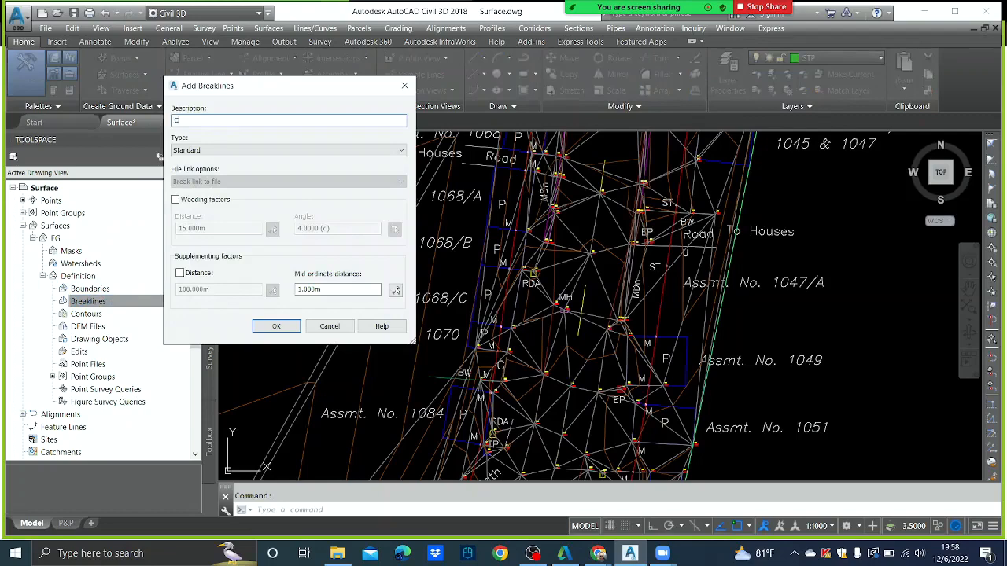
left_click(218, 151)
left_click(210, 169)
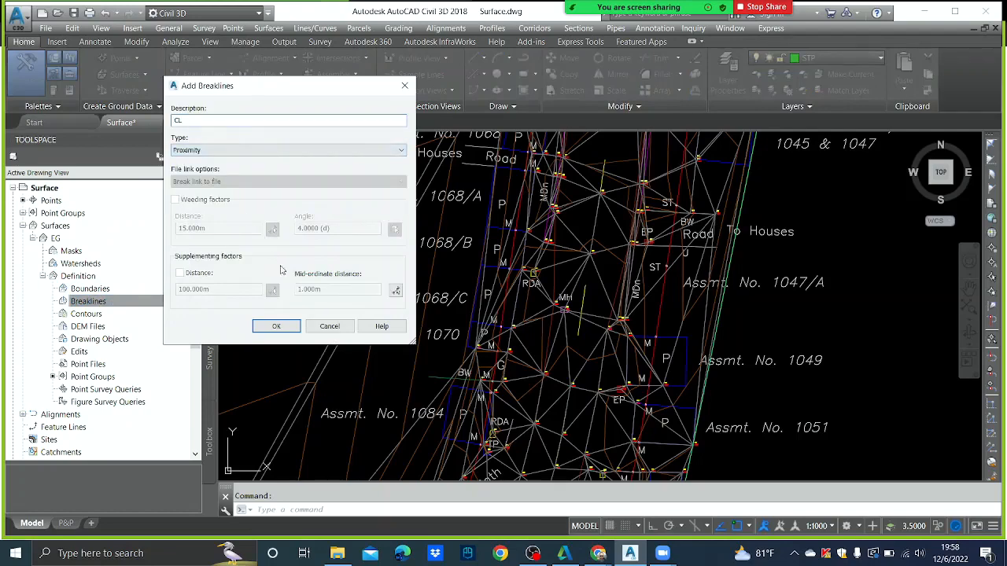
left_click(293, 327)
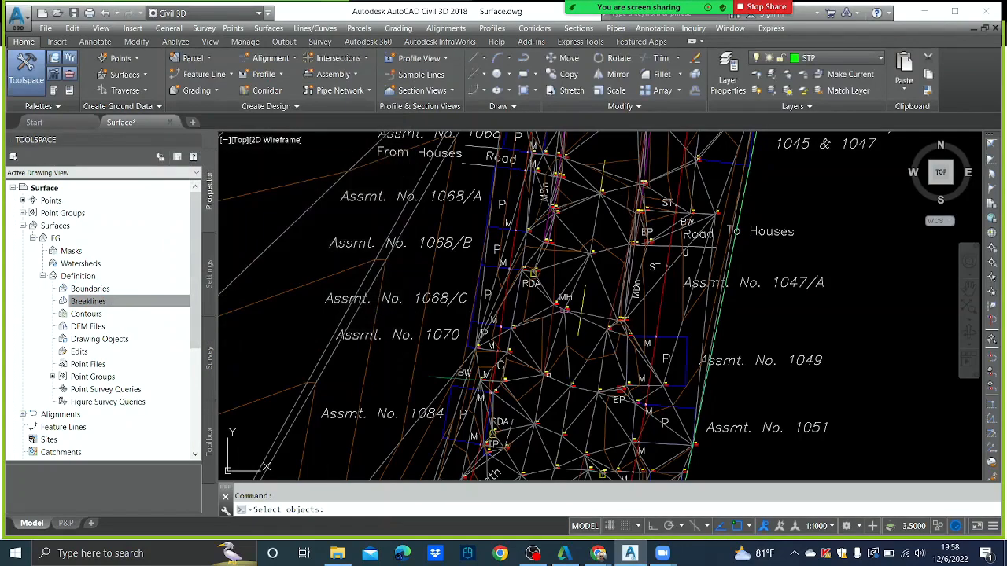
- Pick the yellow line near MH as the CL breakline, then select EG's Breaklines in Prospector
scroll(580, 290, "up", 5)
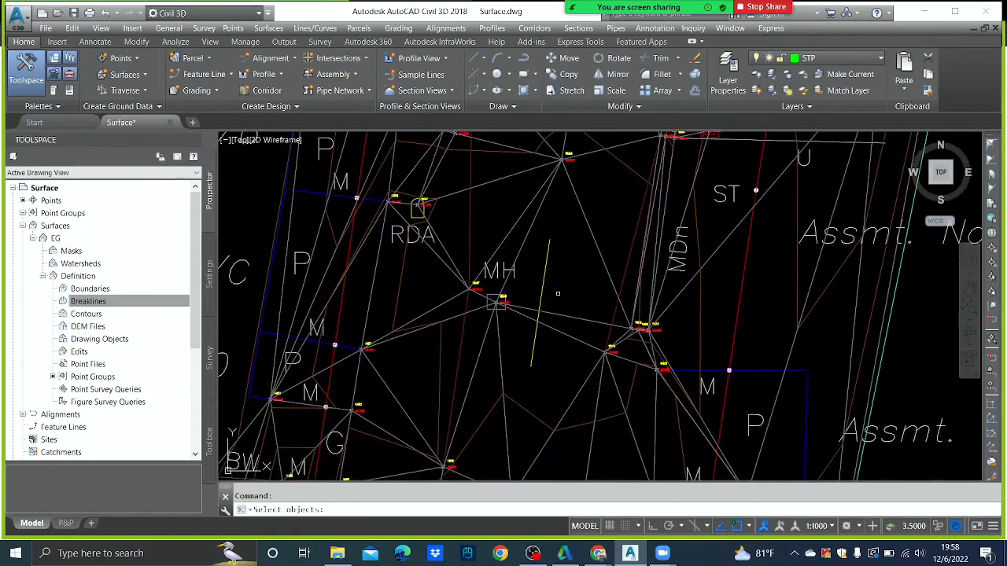
scroll(524, 291, "down", 4)
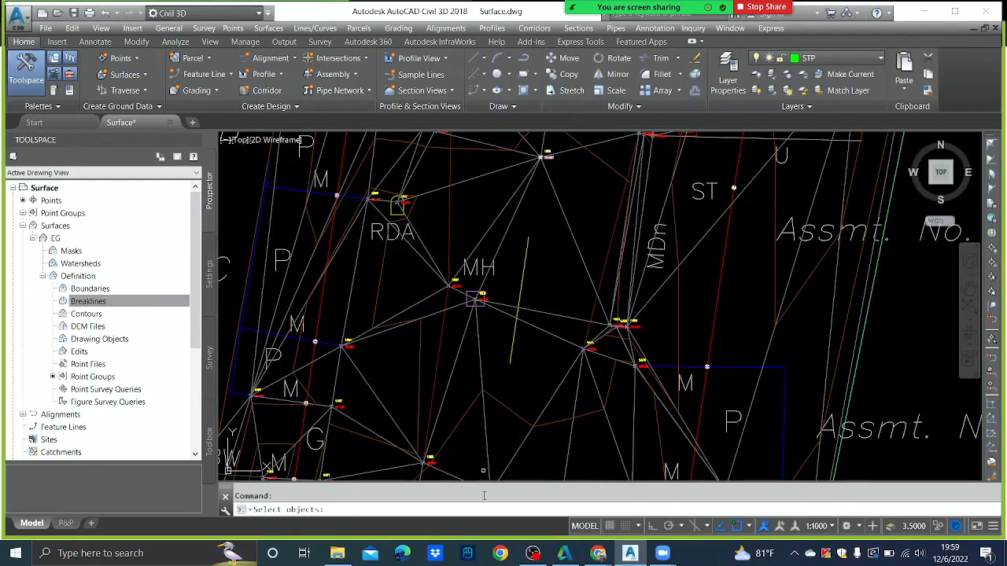
left_click(523, 271)
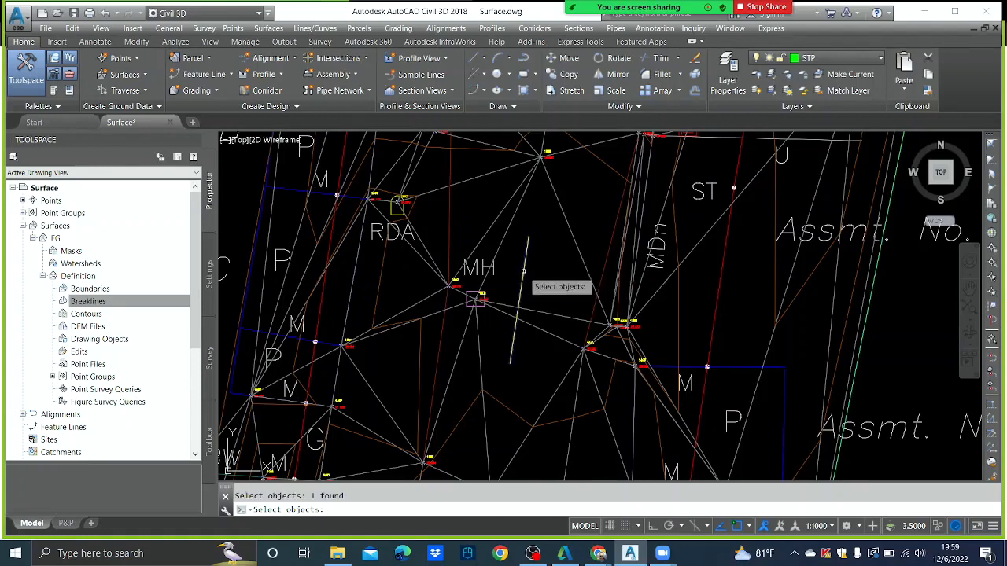
key("Return")
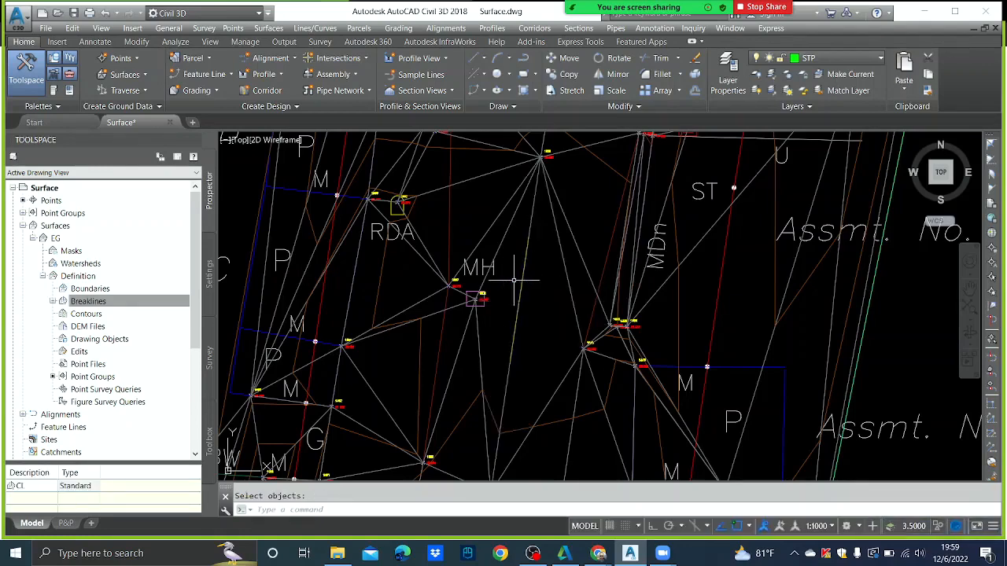
scroll(512, 274, "down", 6)
scroll(512, 271, "up", 8)
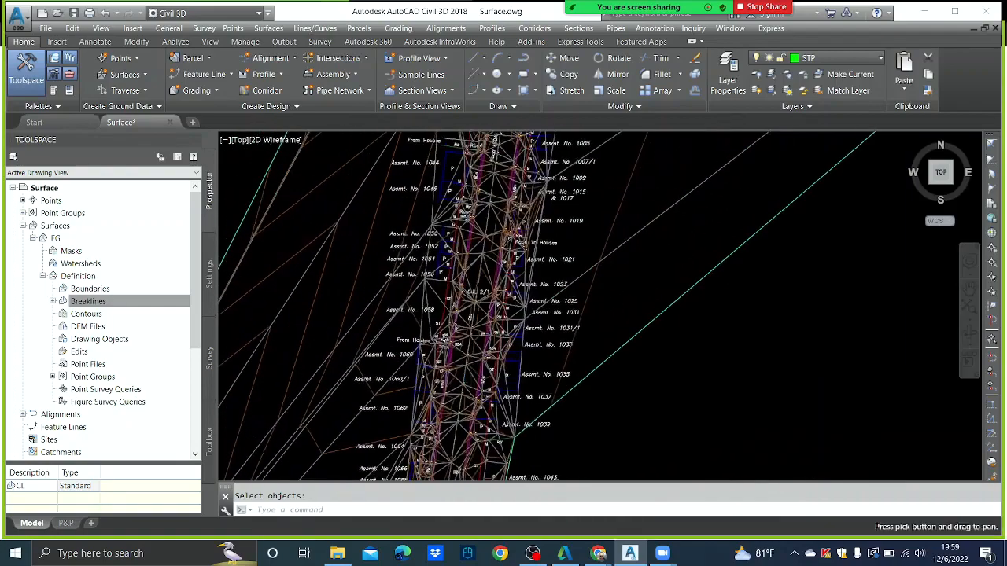
scroll(466, 365, "down", 6)
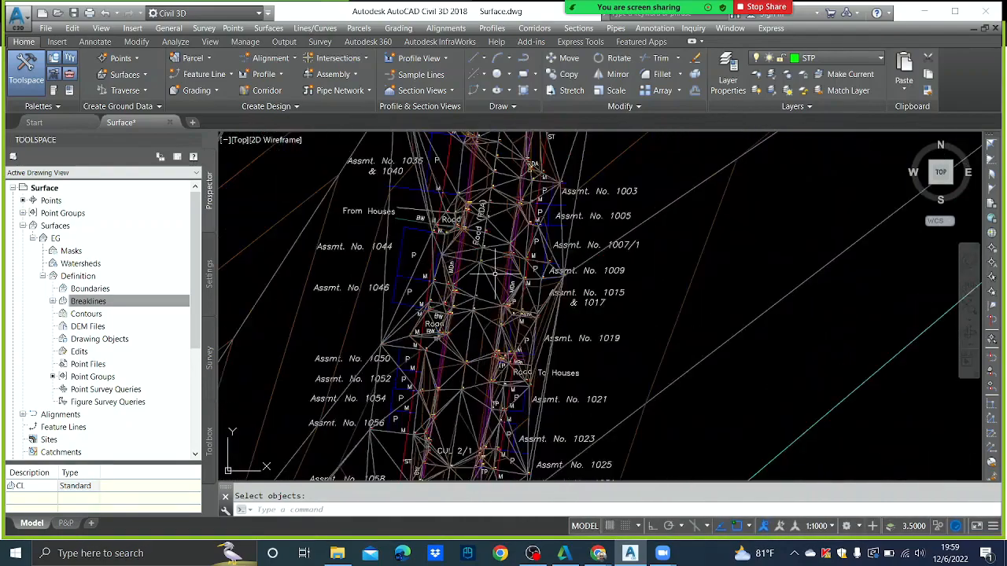
scroll(443, 356, "up", 8)
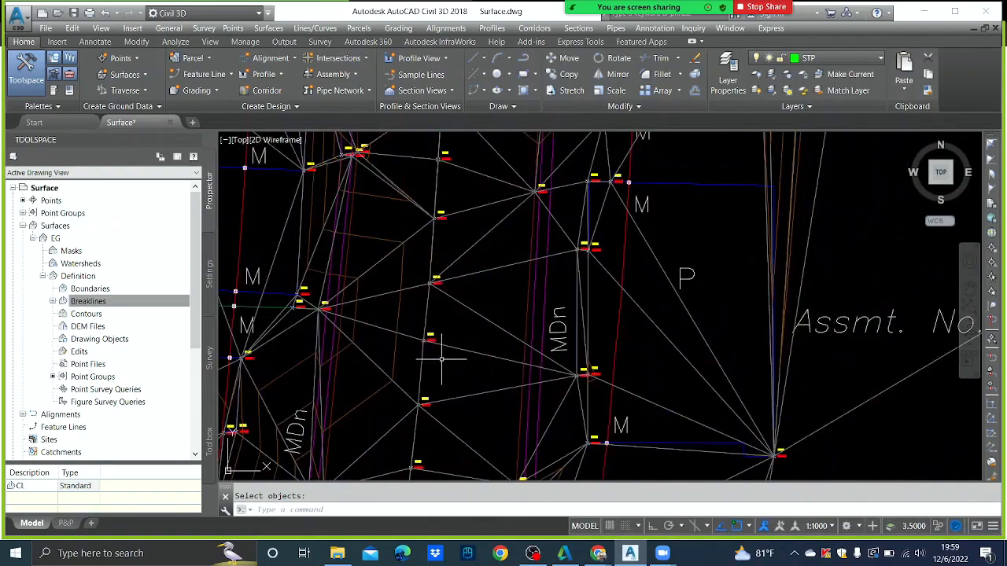
scroll(445, 354, "down", 5)
scroll(449, 348, "up", 2)
scroll(450, 344, "down", 2)
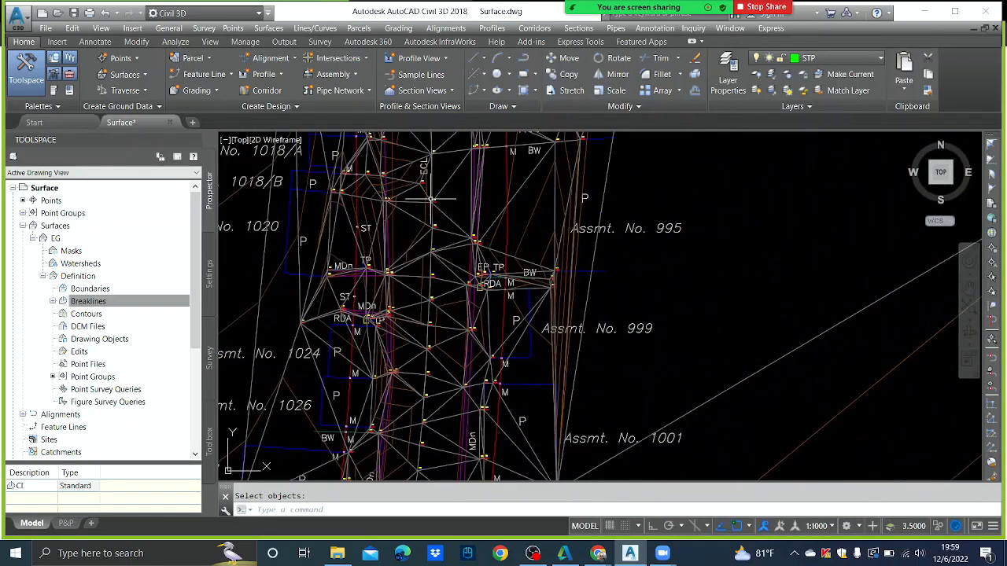
scroll(441, 283, "down", 5)
scroll(438, 277, "up", 3)
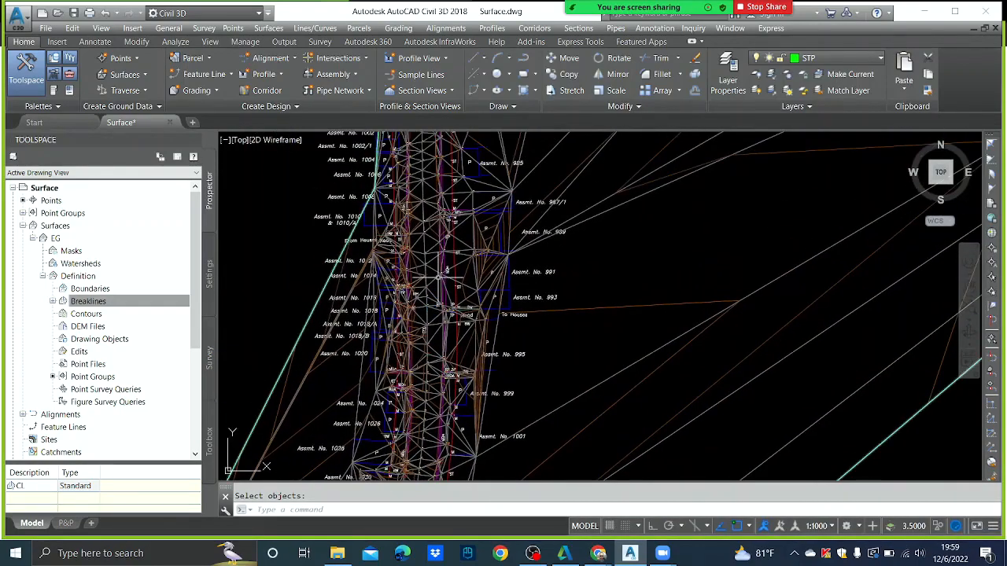
scroll(437, 276, "up", 6)
scroll(424, 264, "up", 5)
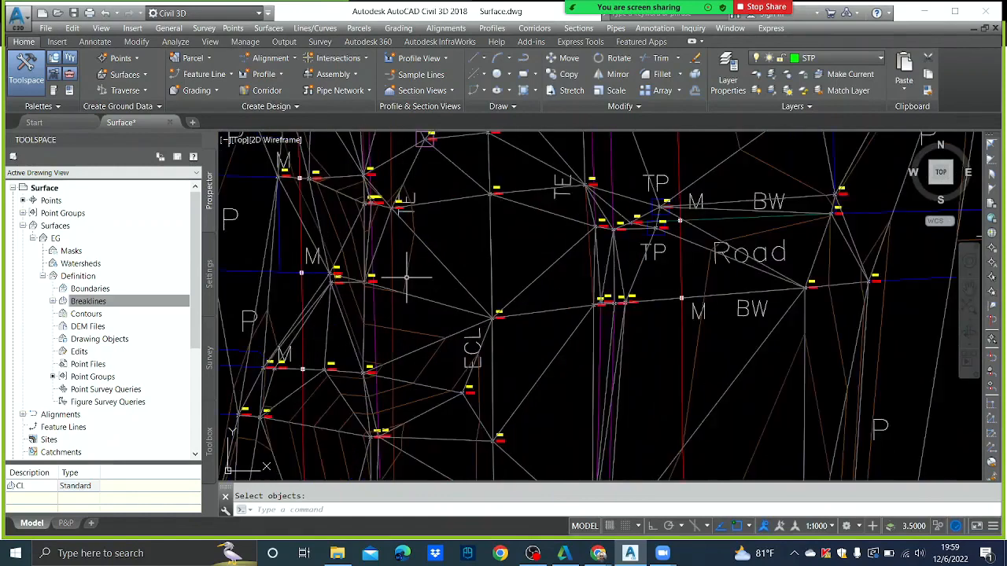
scroll(394, 287, "down", 5)
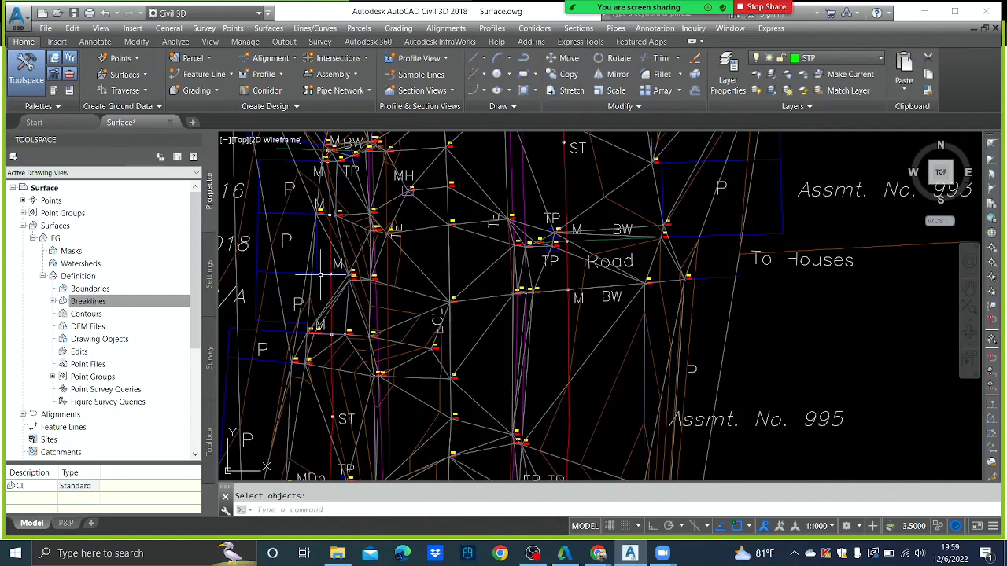
left_click(111, 303)
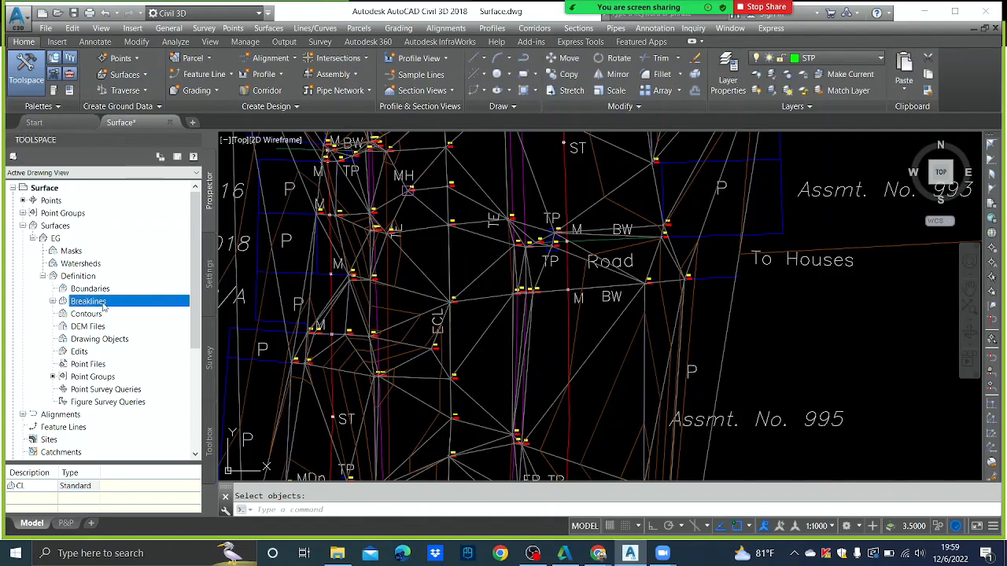
- Add Proximity breakline TF to EG using the two lines near Assmt. No. 991
right_click(103, 307)
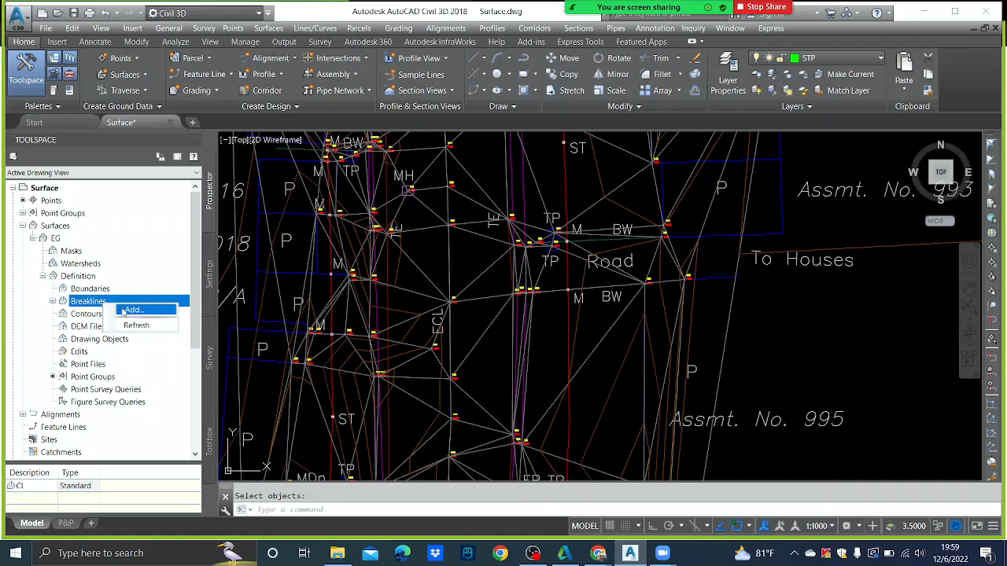
left_click(130, 311)
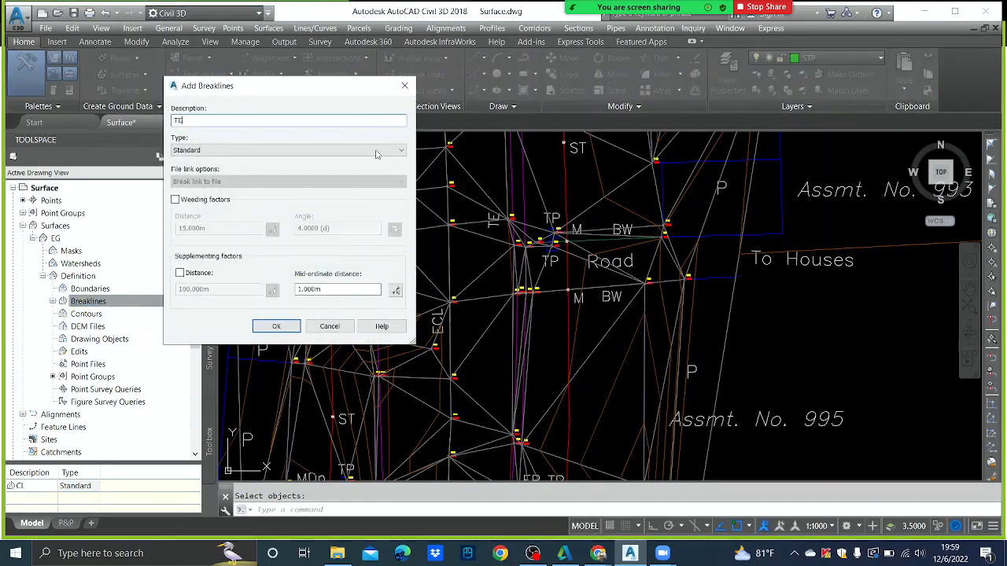
left_click(374, 153)
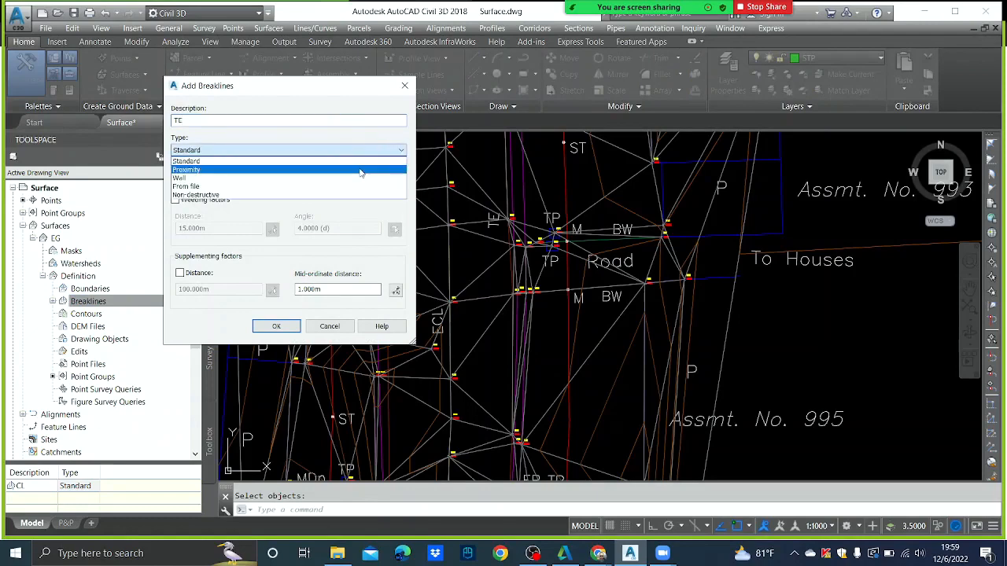
left_click(346, 171)
left_click(277, 326)
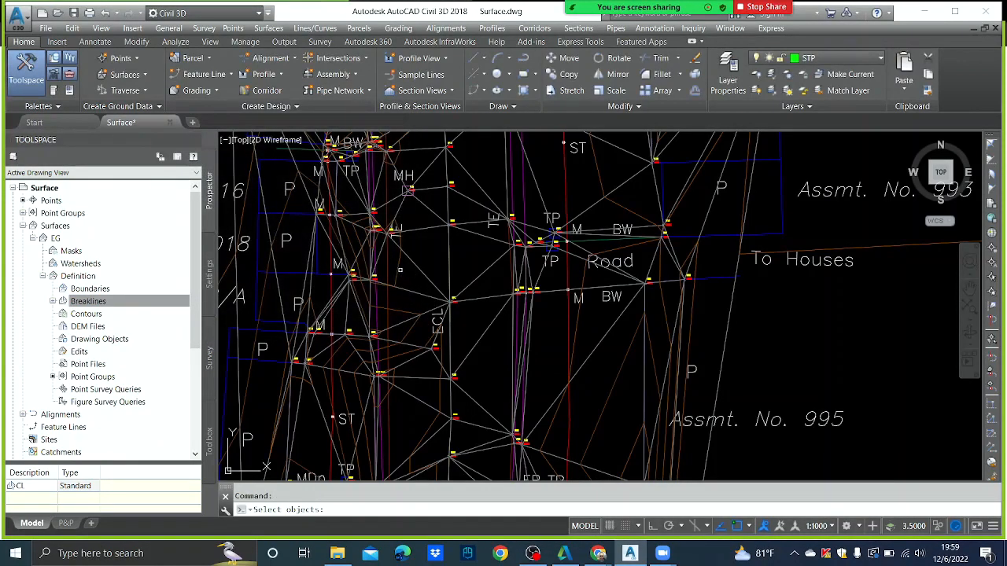
scroll(395, 270, "down", 2)
middle_click_drag(448, 188, 436, 272)
scroll(436, 272, "up", 2)
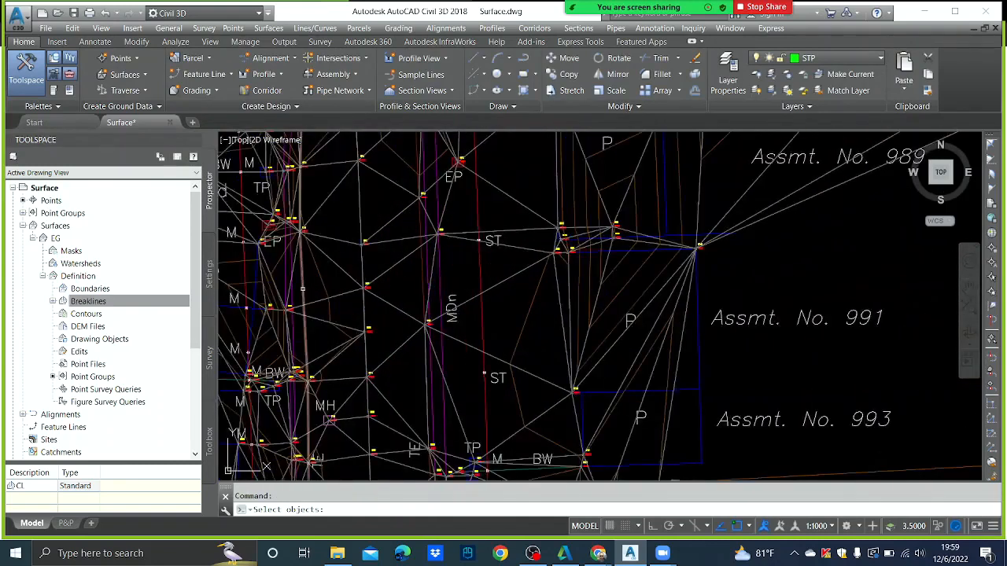
left_click(303, 289)
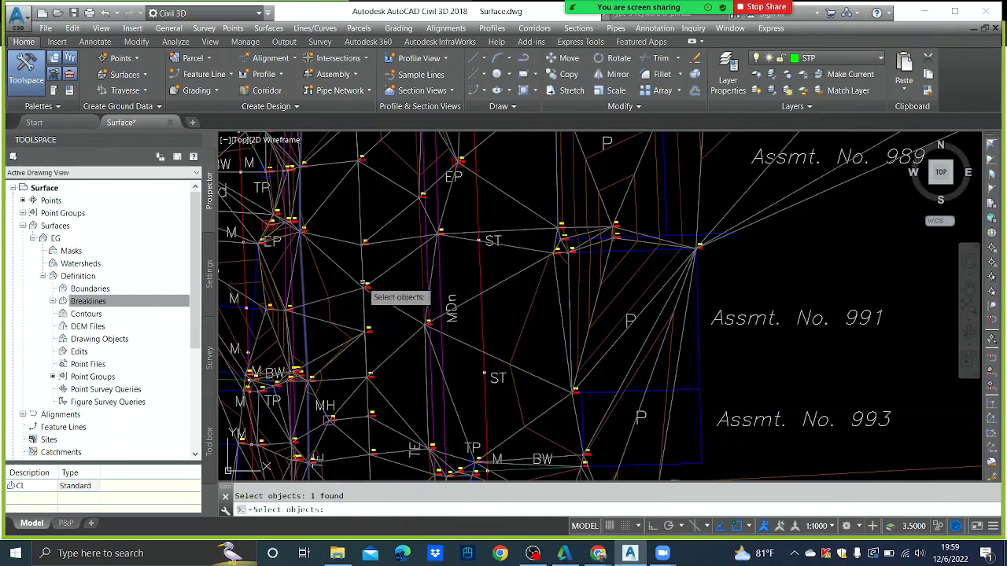
left_click(423, 275)
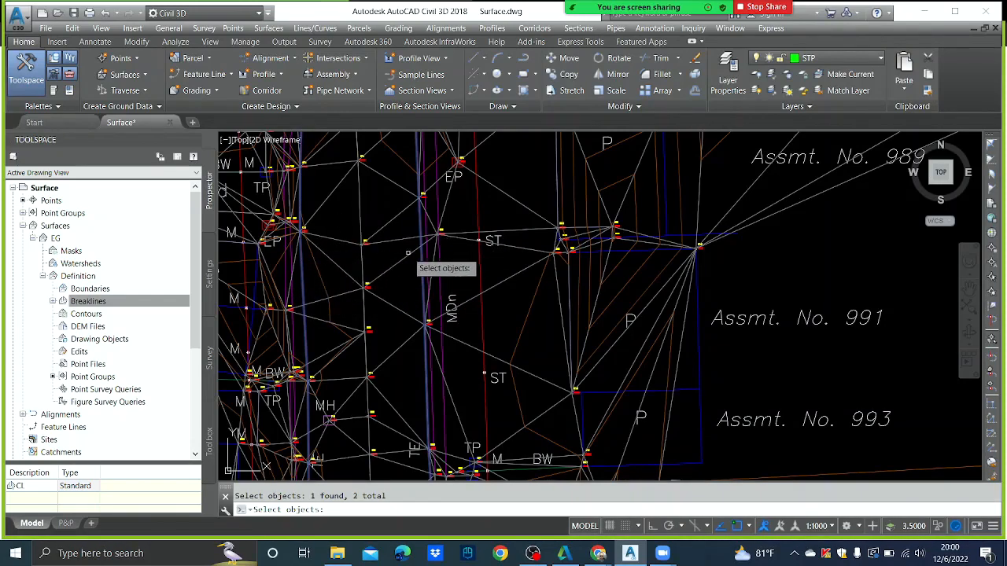
key("Return")
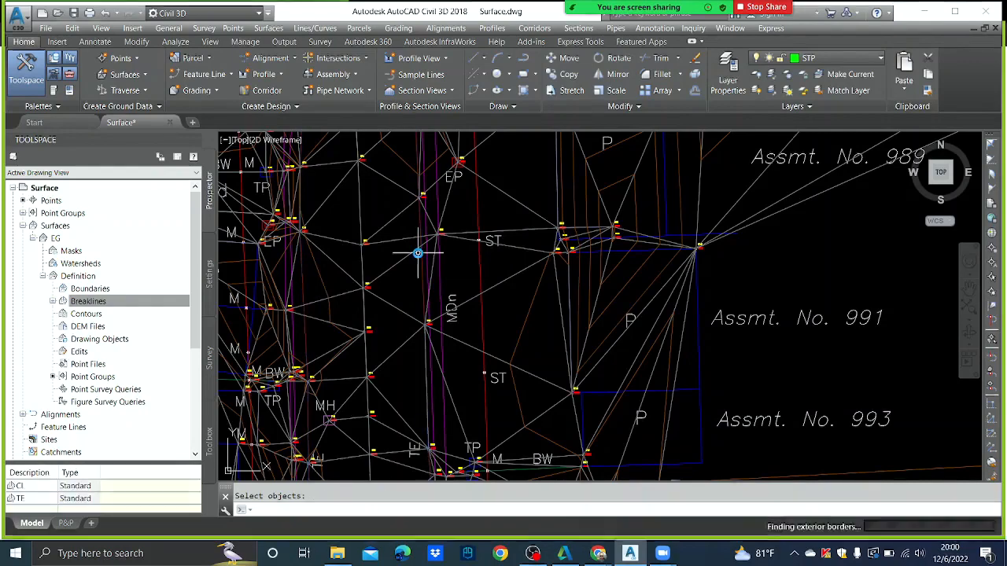
- Zoom out to the whole survey drawing and turn Object Snap off with F3
scroll(438, 292, "down", 4)
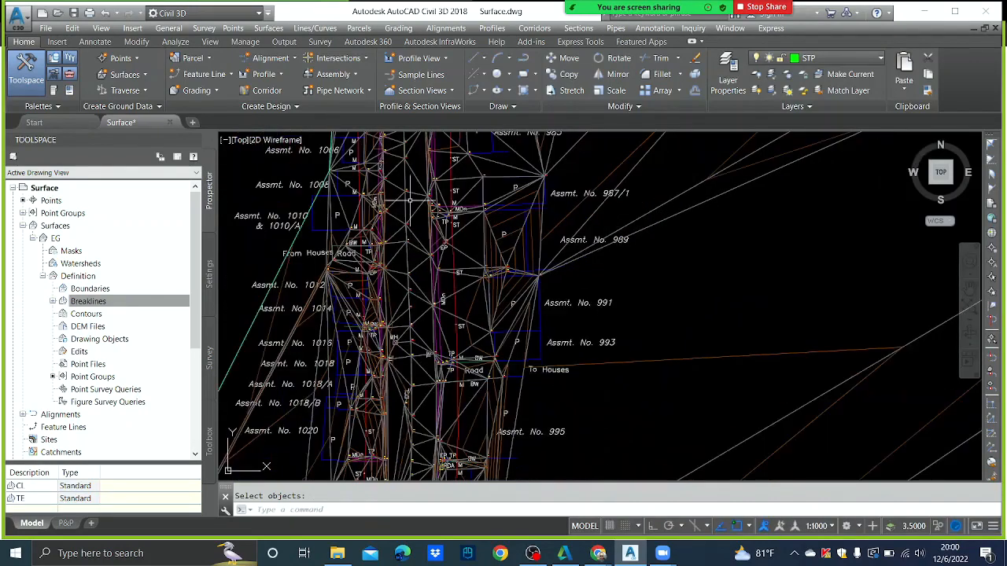
scroll(367, 208, "up", 5)
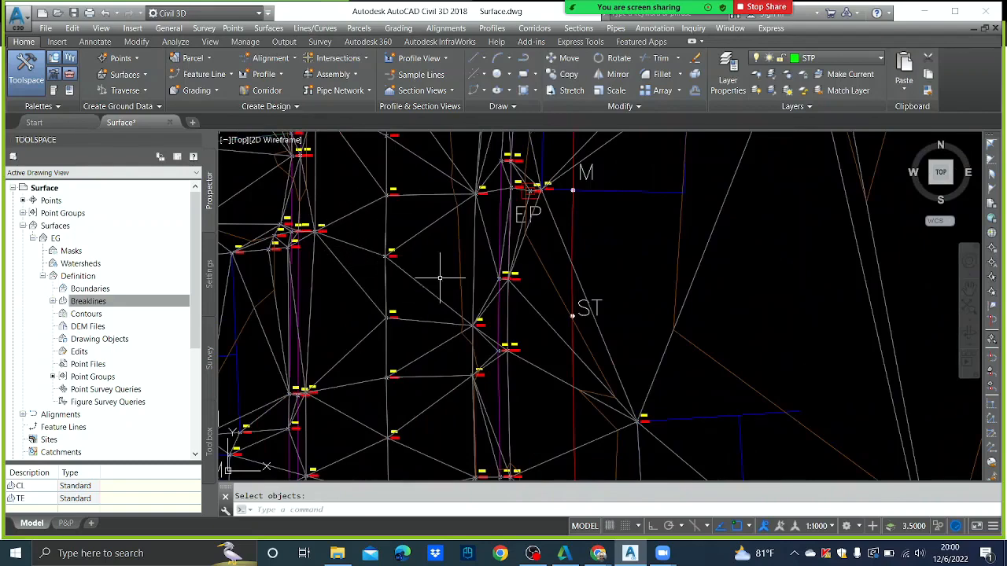
scroll(449, 284, "down", 4)
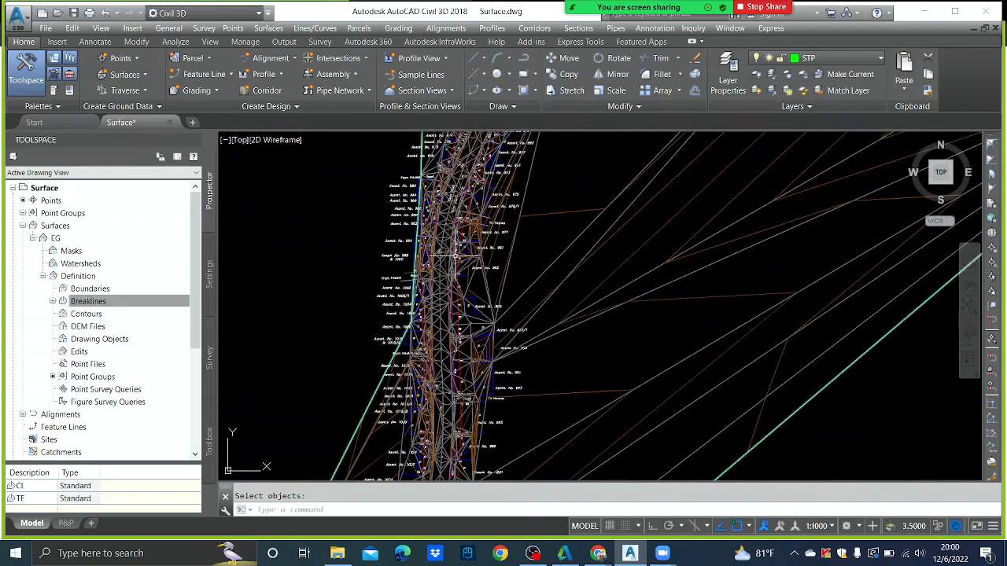
scroll(455, 256, "down", 2)
scroll(472, 228, "down", 2)
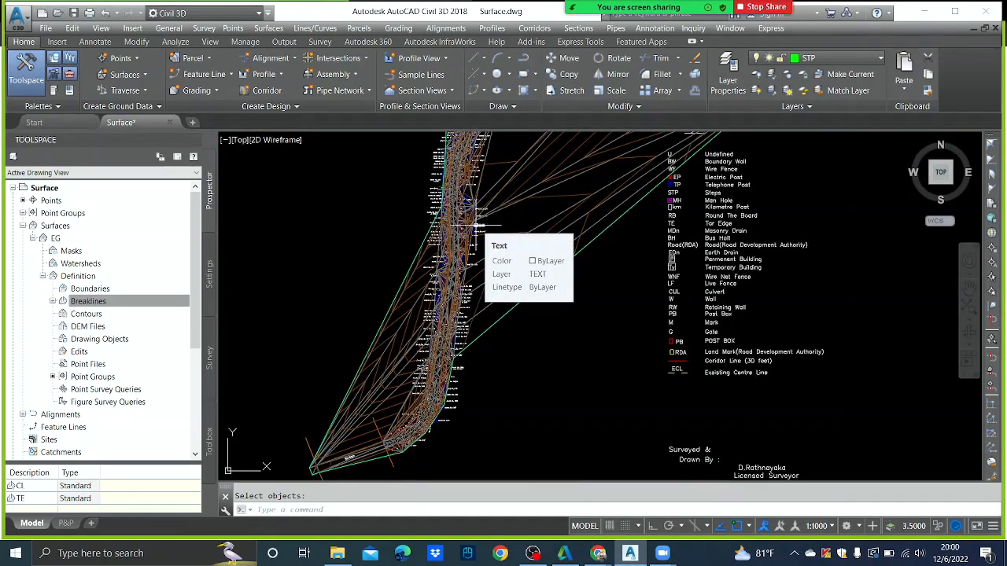
scroll(476, 227, "down", 2)
scroll(588, 211, "up", 4)
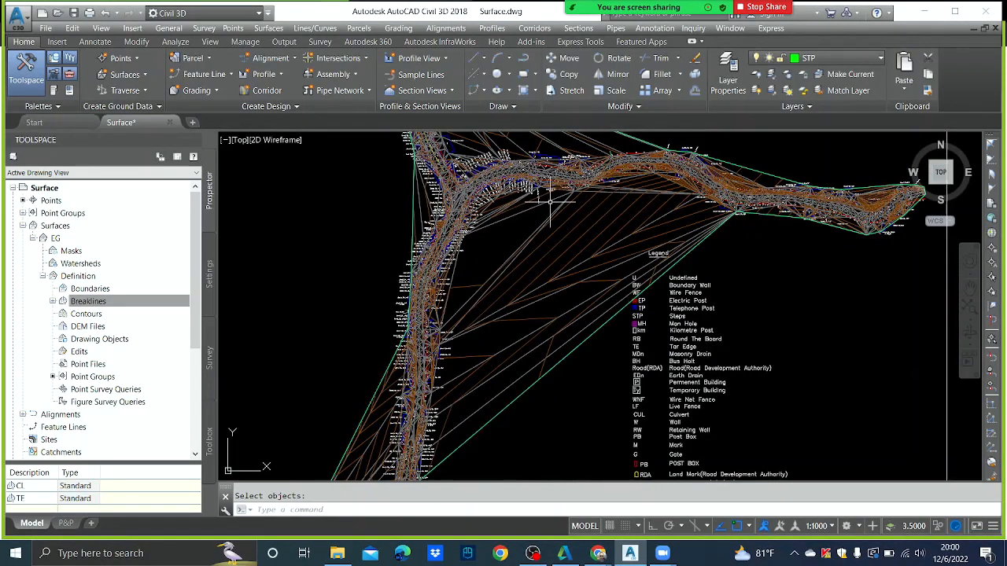
mouse_move(550, 200)
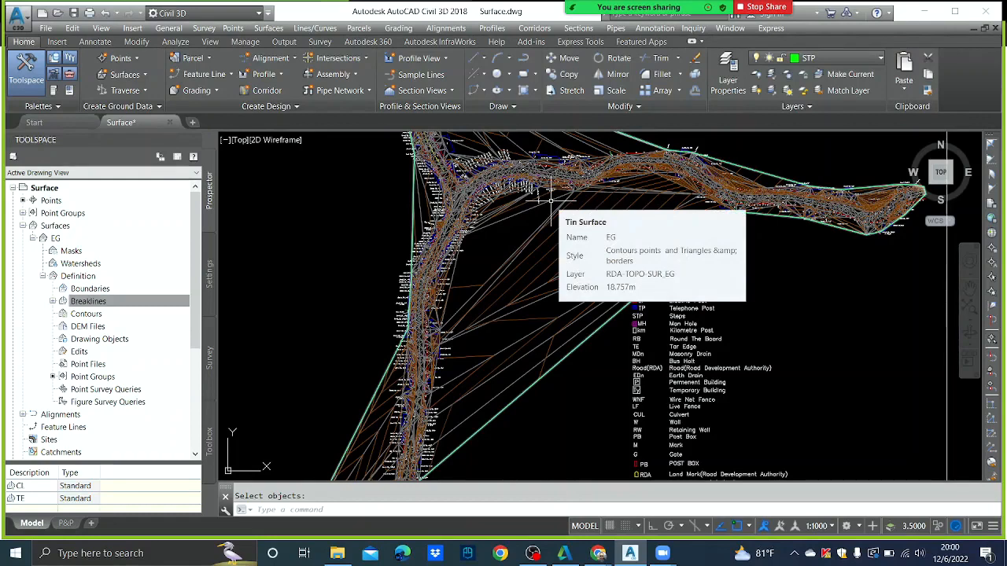
scroll(551, 200, "down", 5)
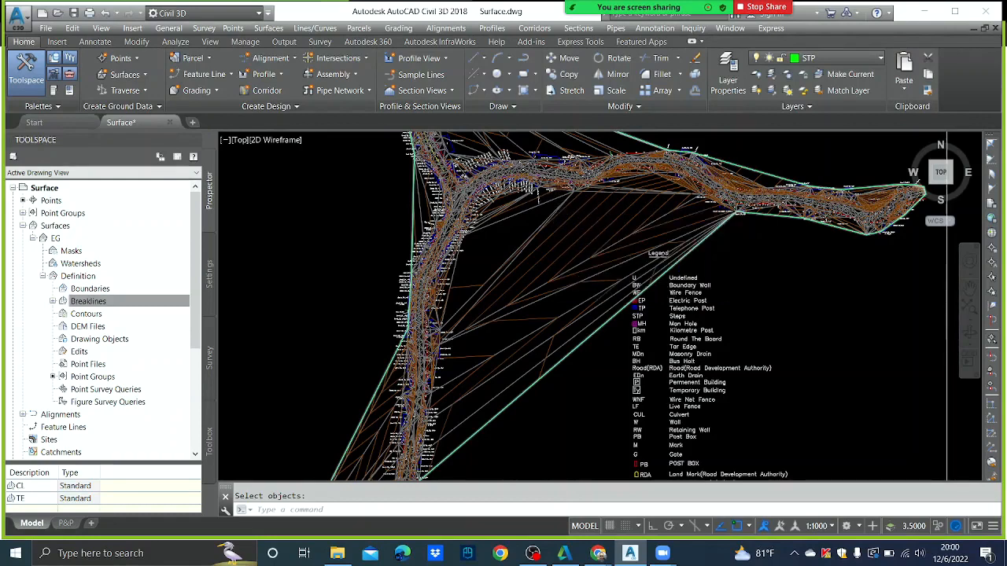
scroll(521, 293, "up", 3)
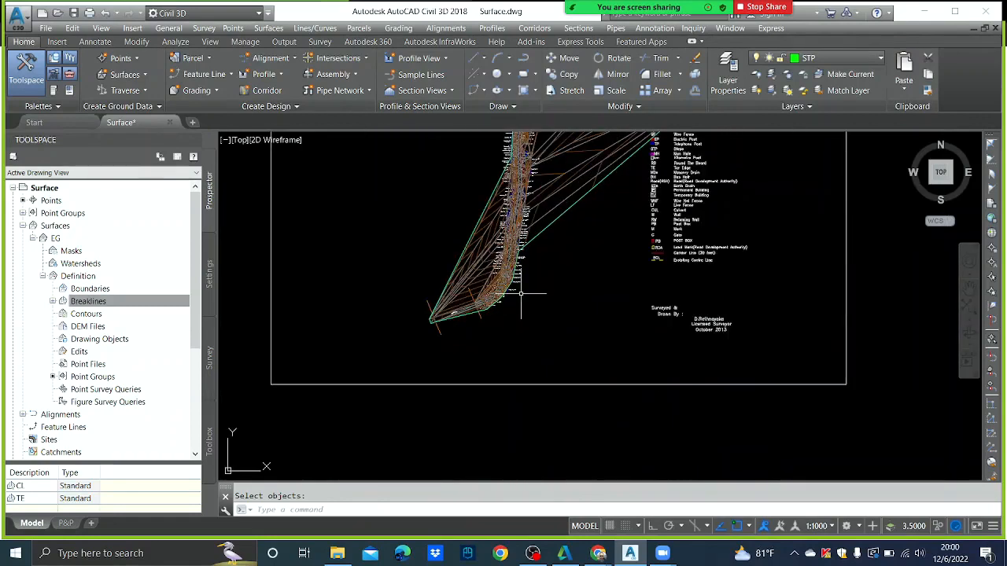
key("F3")
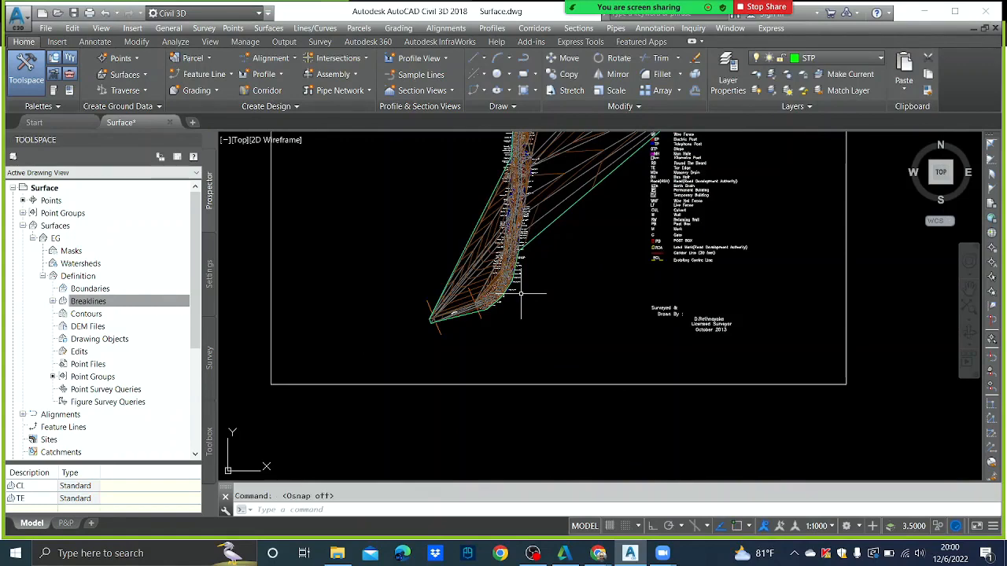
- Abandon the first polyline attempt and make RoW the current layer
left_click(524, 59)
scroll(438, 285, "up", 5)
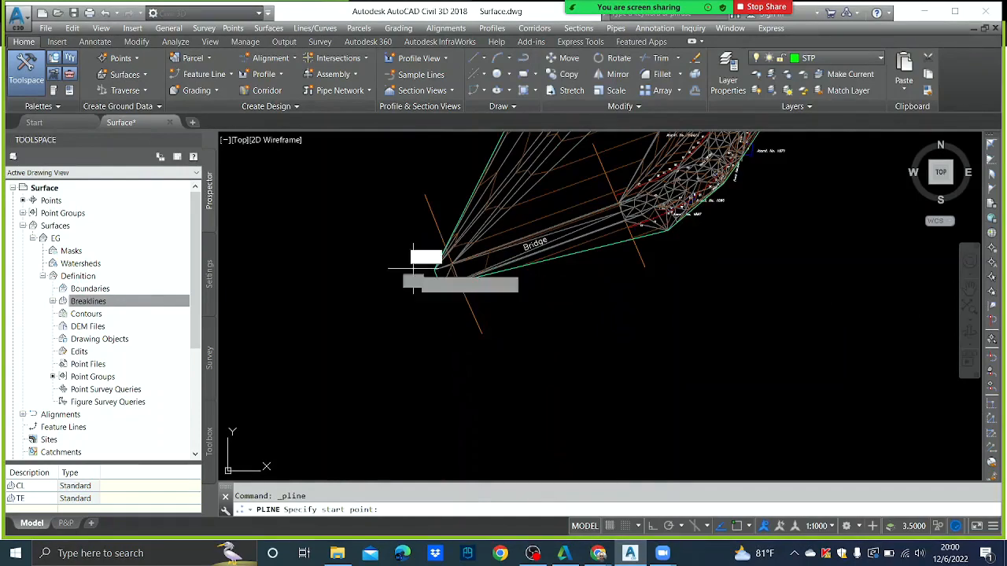
left_click(413, 268)
key("Escape")
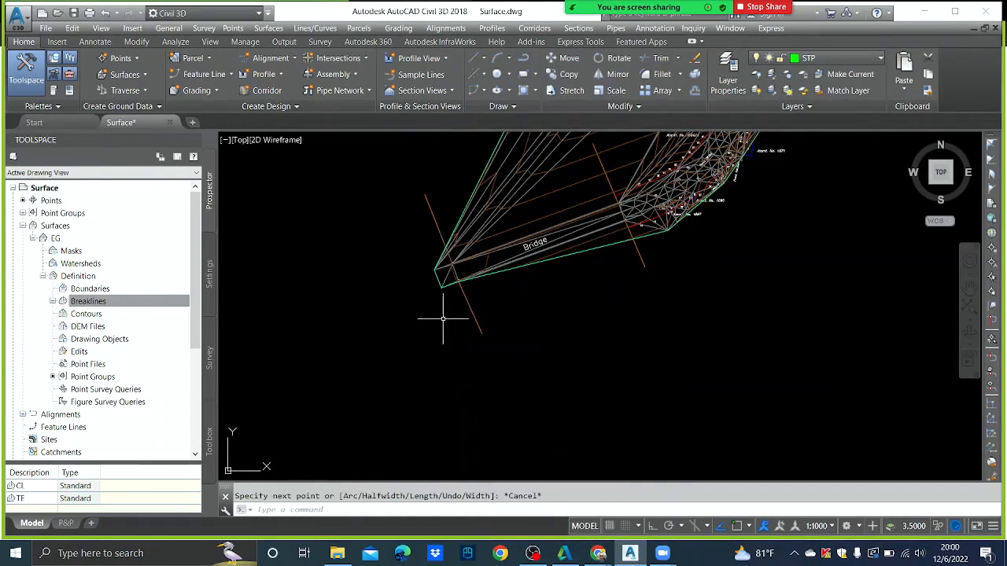
left_click(879, 60)
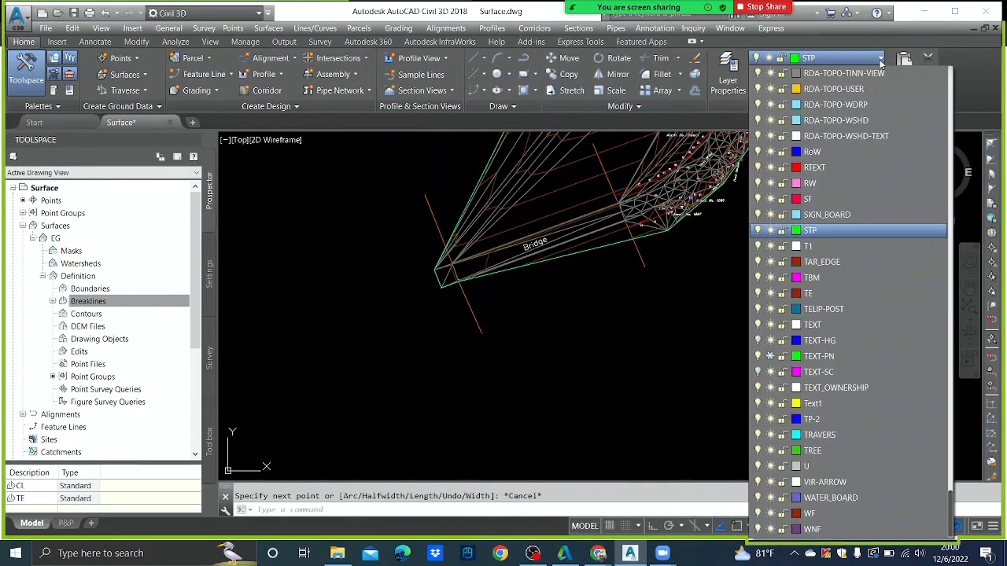
left_click(848, 151)
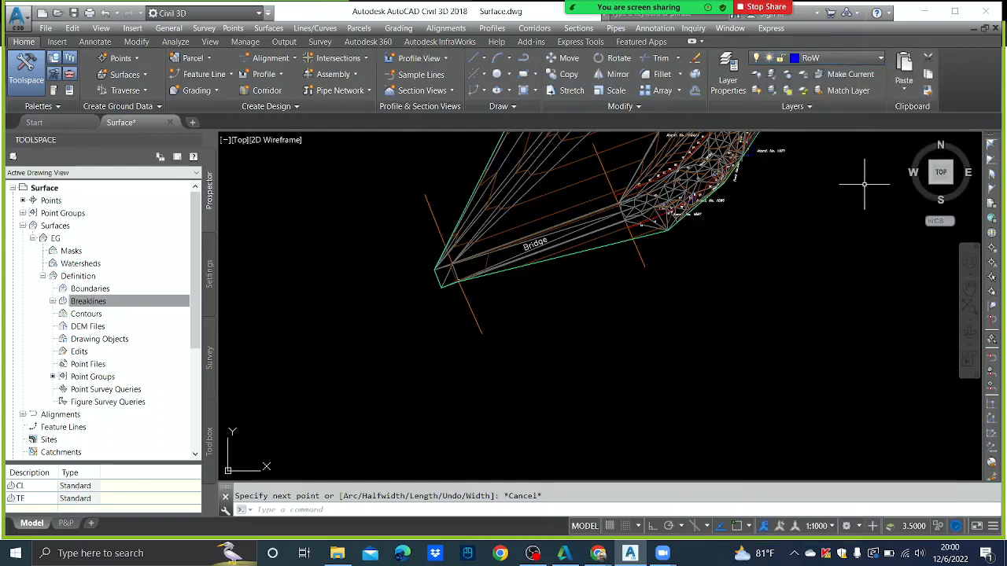
- Draw the boundary polyline from the bridge end eastward along the road to its east end
left_click(523, 57)
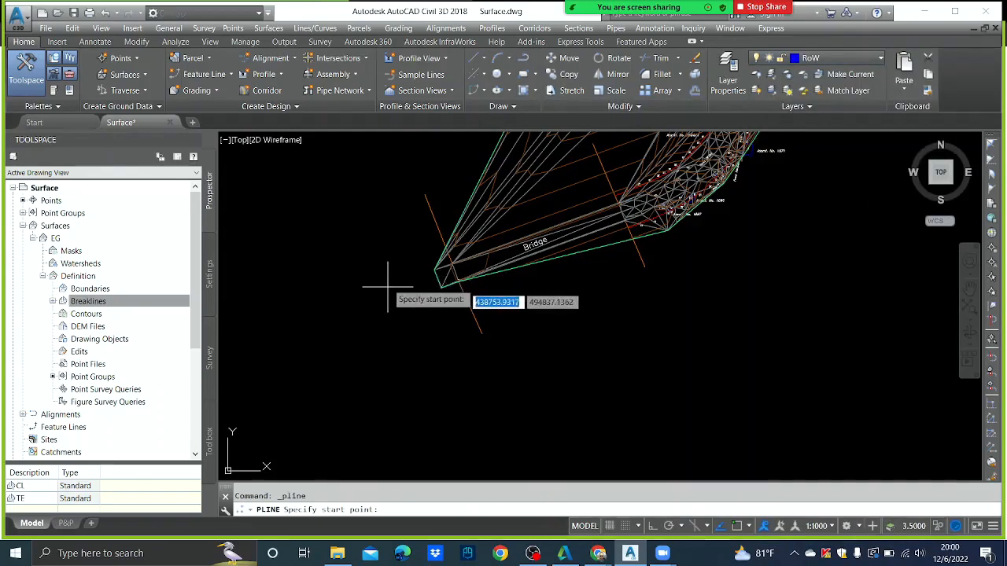
left_click(401, 257)
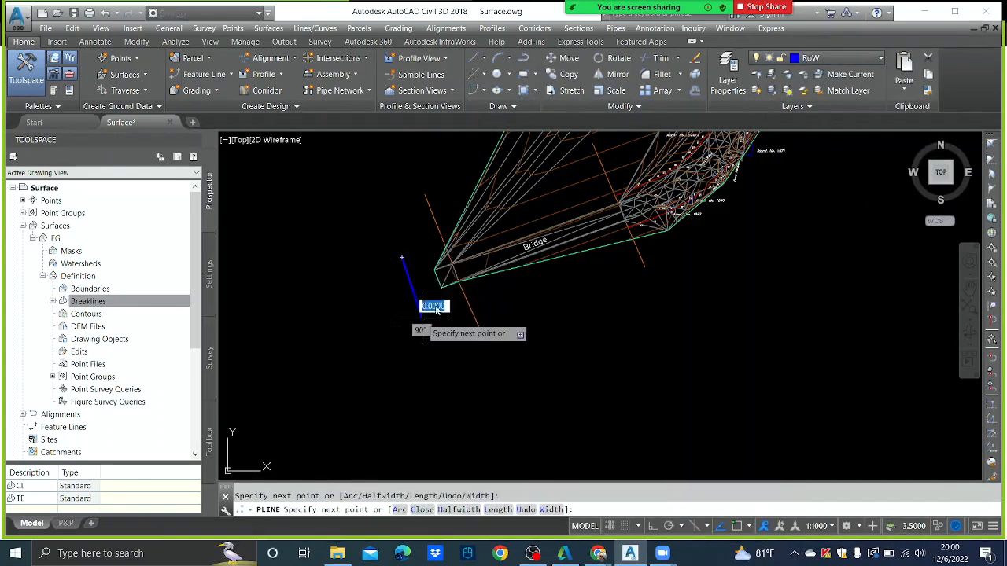
left_click(674, 249)
scroll(684, 295, "down", 3)
mouse_move(728, 267)
middle_mouse_down()
mouse_move(701, 284)
mouse_move(639, 363)
middle_mouse_up()
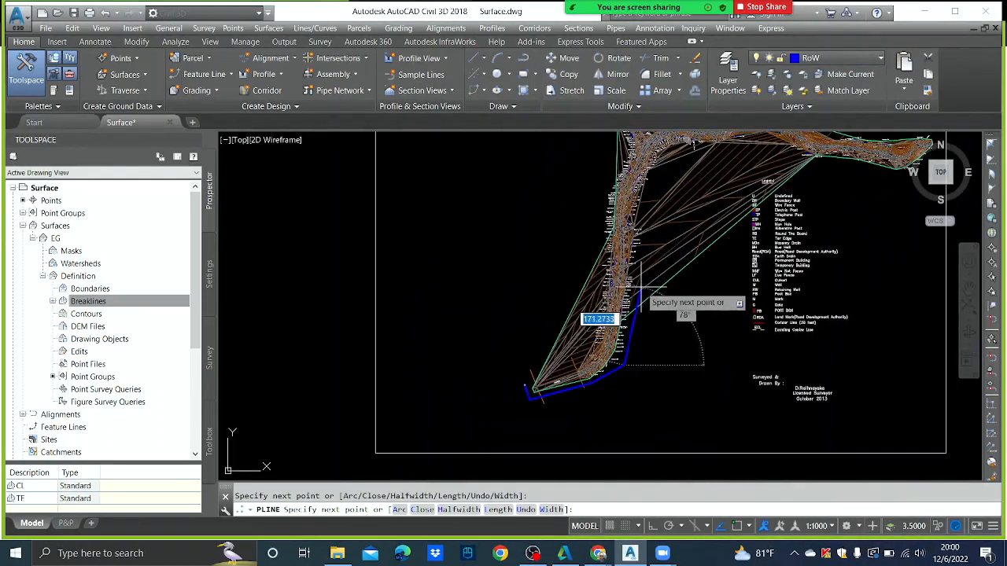
scroll(641, 288, "up", 5)
scroll(657, 194, "down", 3)
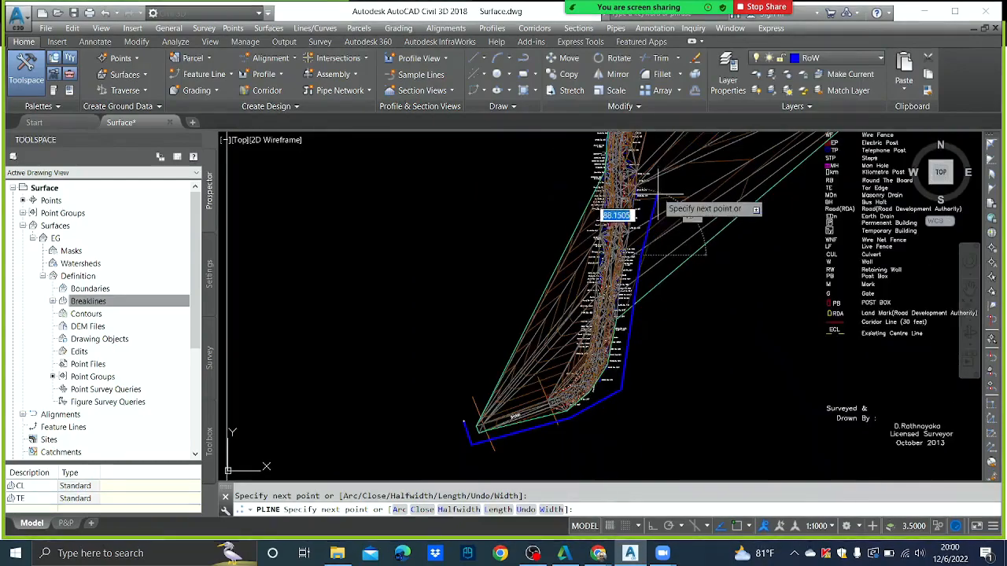
middle_click_drag(658, 194, 634, 309)
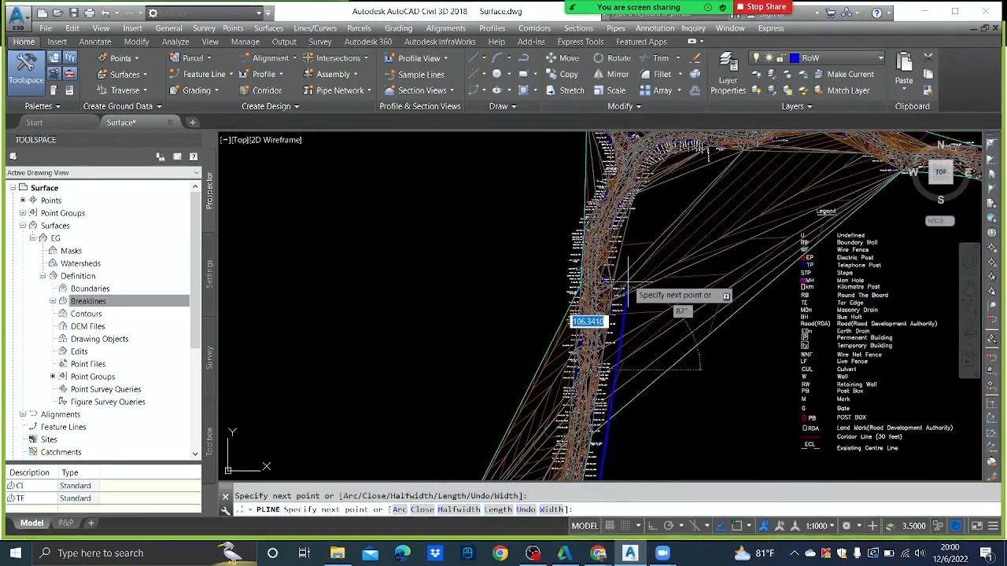
left_click(660, 163)
scroll(583, 237, "up", 3)
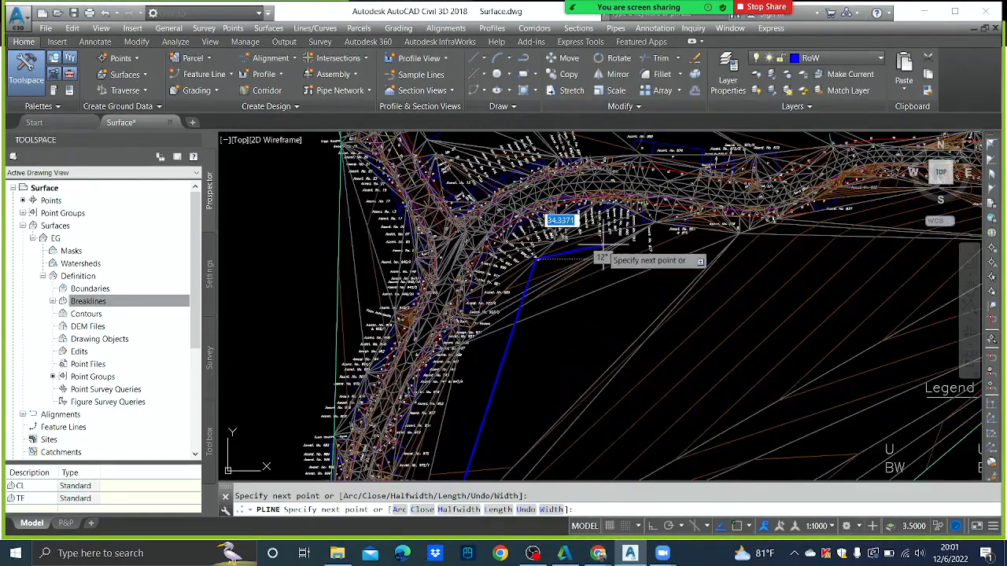
left_click(614, 234)
left_click(770, 252)
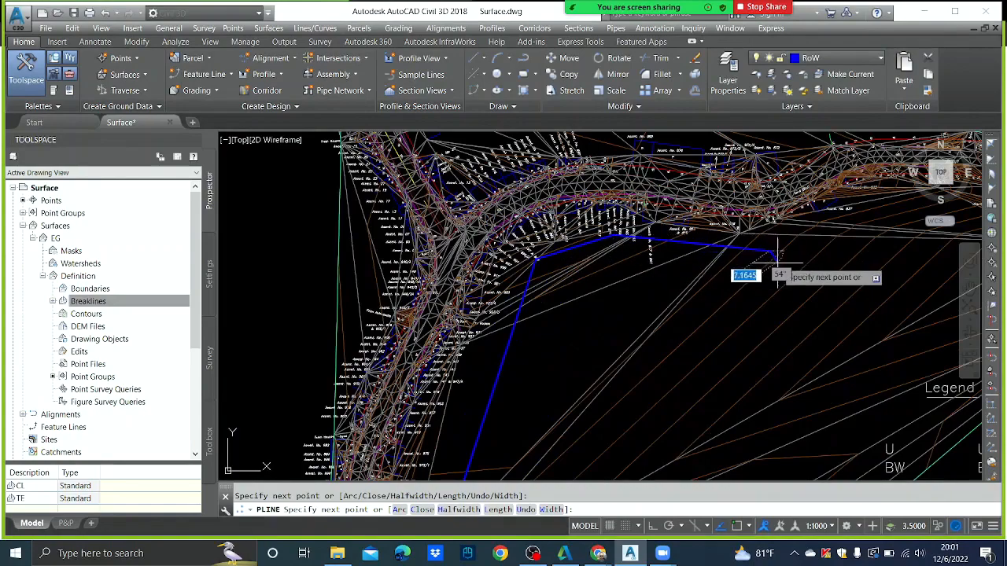
scroll(781, 254, "down", 3)
scroll(653, 246, "up", 3)
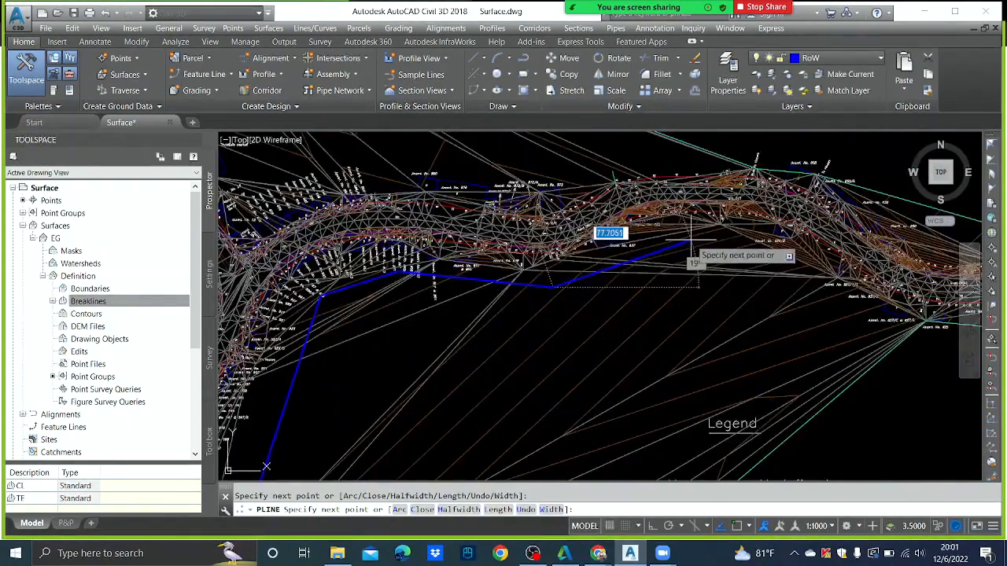
left_click(690, 240)
middle_click_drag(777, 254, 648, 234)
left_click(826, 333)
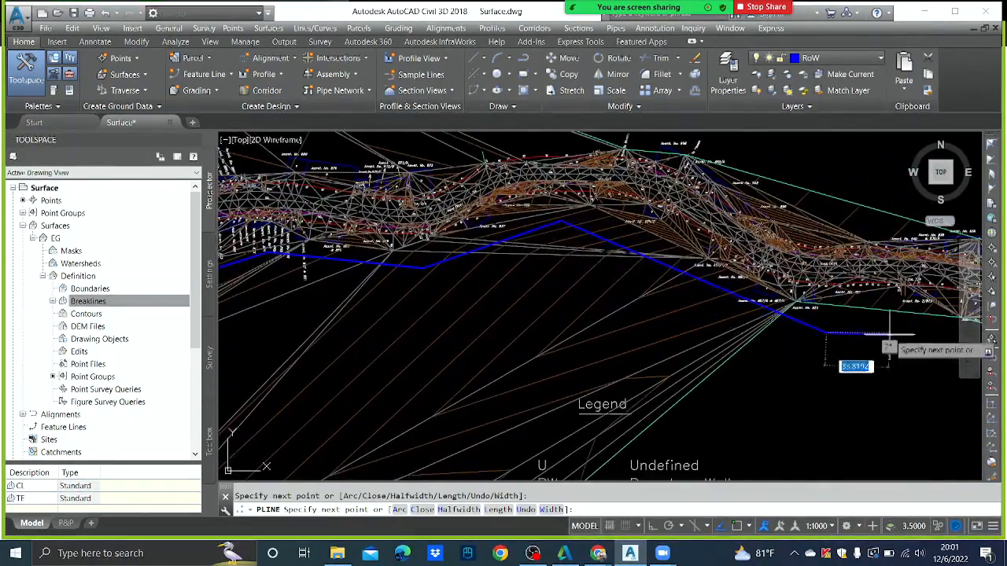
middle_click_drag(889, 334, 585, 306)
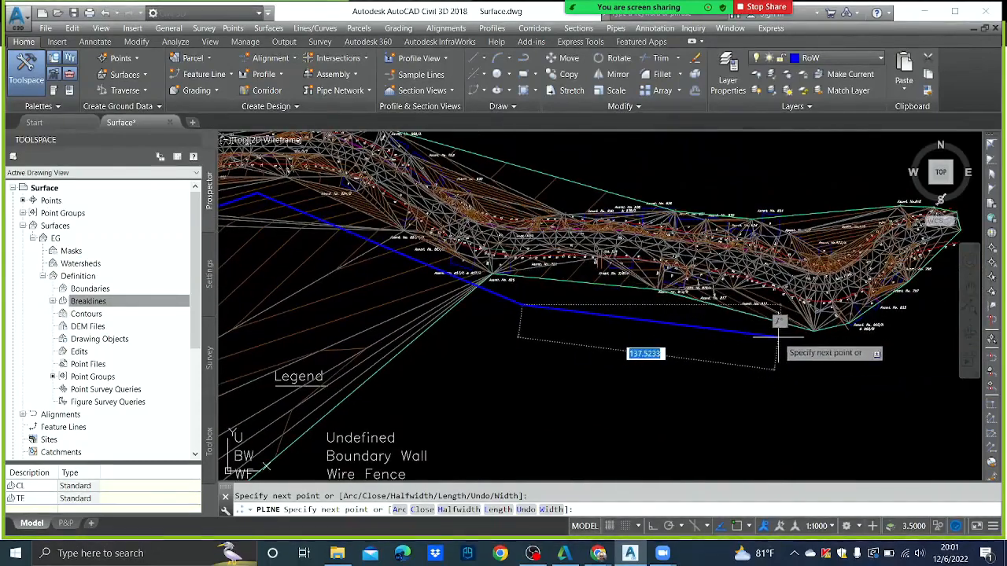
left_click(846, 343)
middle_click_drag(897, 317, 804, 349)
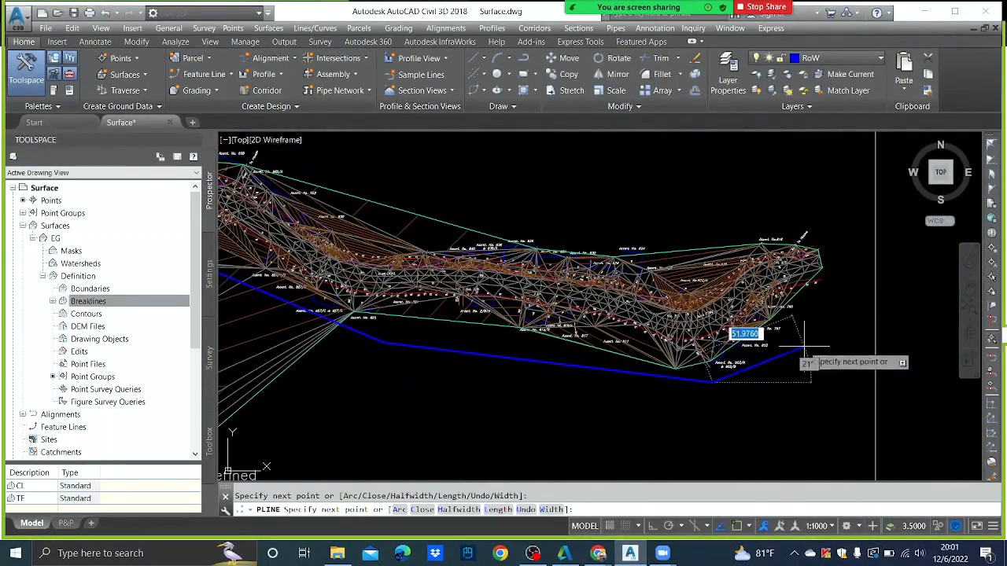
left_click(814, 342)
left_click(842, 237)
- Continue the boundary west along the north side, around the bend, back toward the bridge end
left_click(775, 186)
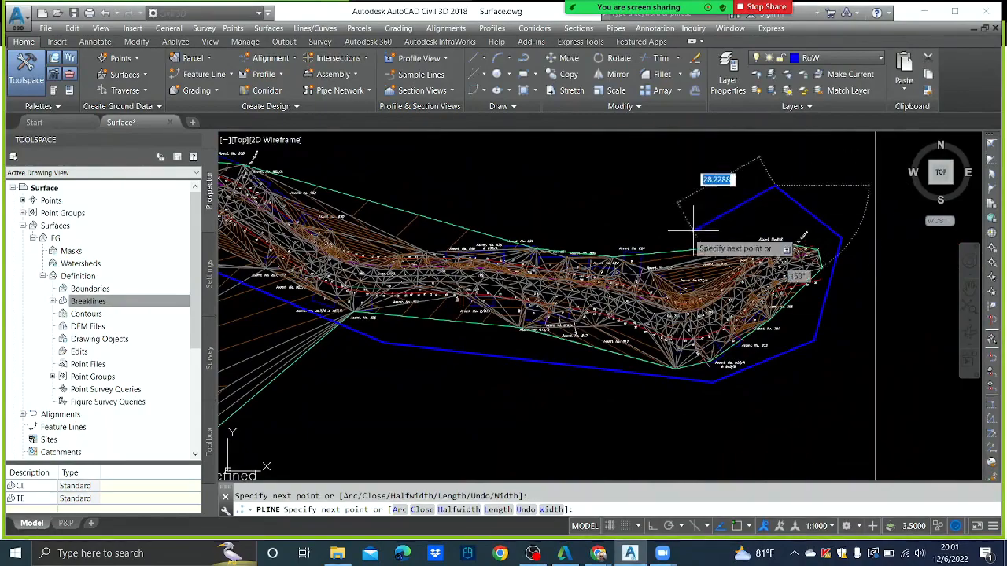
left_click(685, 278)
left_click(580, 198)
middle_click_drag(404, 192, 685, 242)
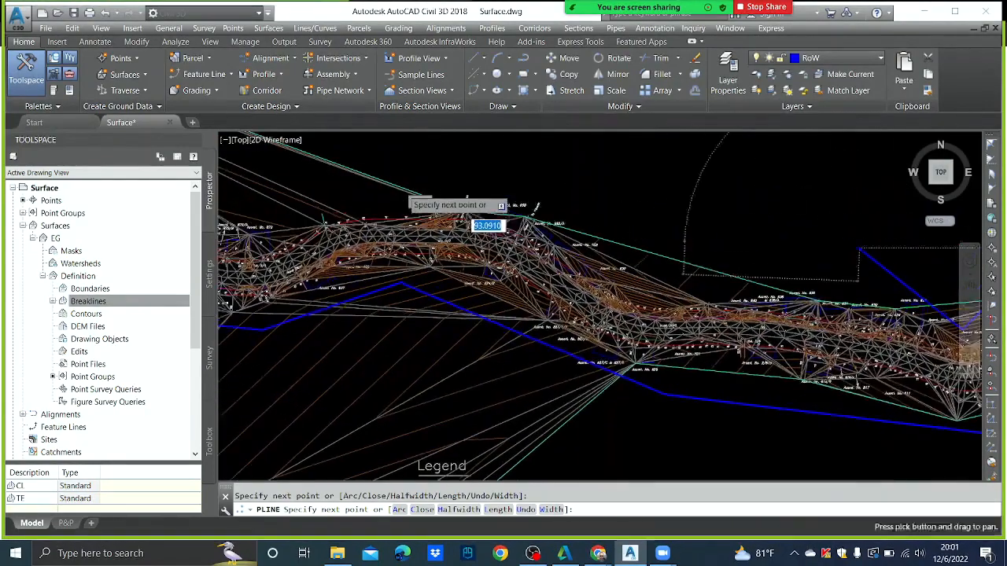
left_click(641, 287)
middle_click_drag(528, 187, 635, 256)
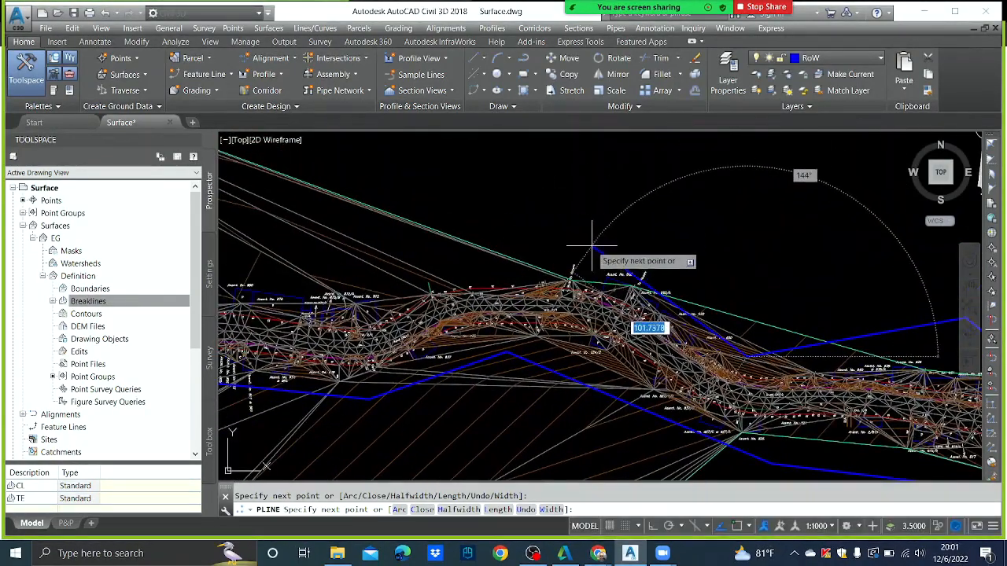
left_click(592, 245)
left_click(391, 285)
middle_click_drag(392, 285, 632, 289)
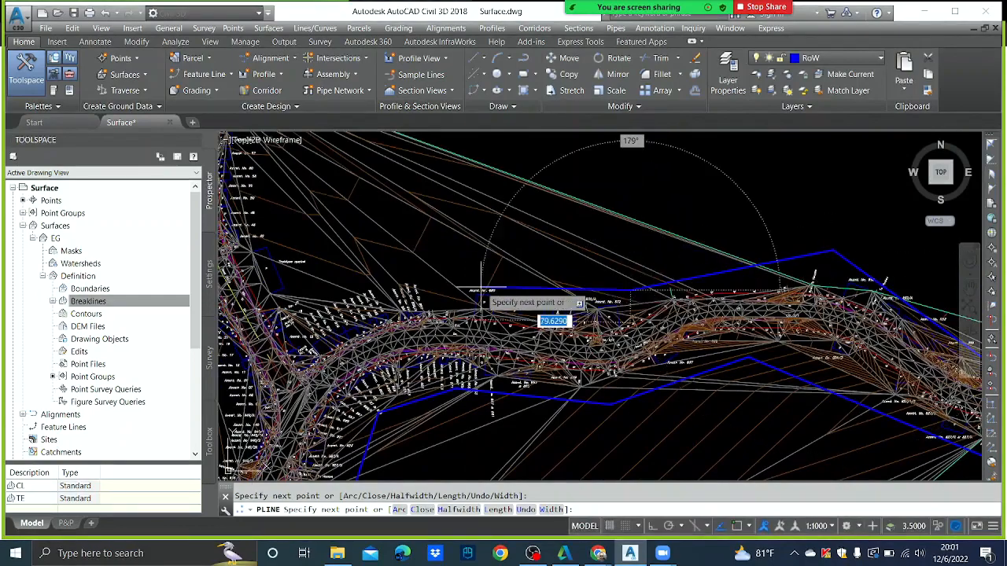
middle_click_drag(481, 287, 587, 246)
left_click(562, 234)
middle_click_drag(483, 252, 590, 214)
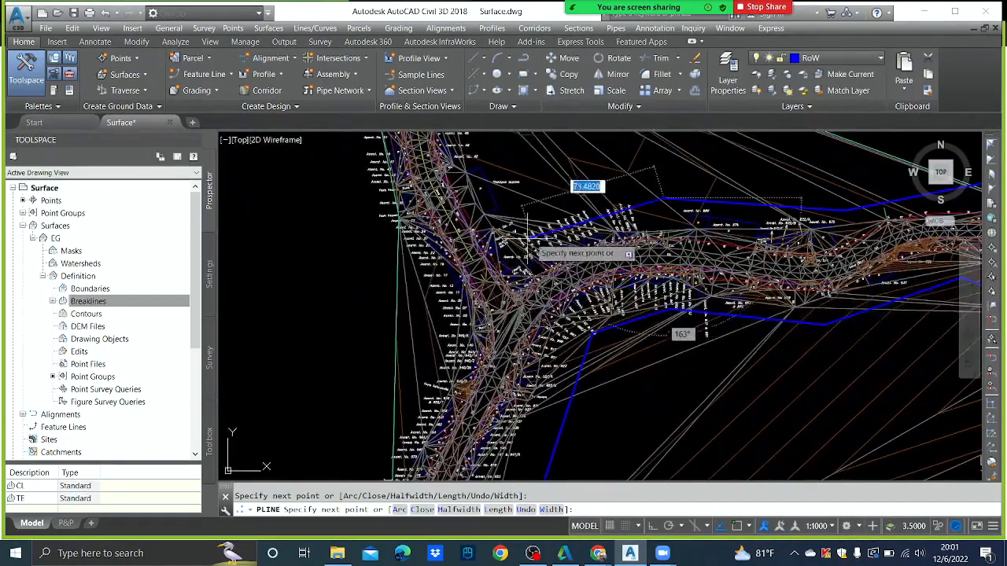
left_click(527, 236)
middle_click_drag(431, 319, 487, 255)
left_click(472, 298)
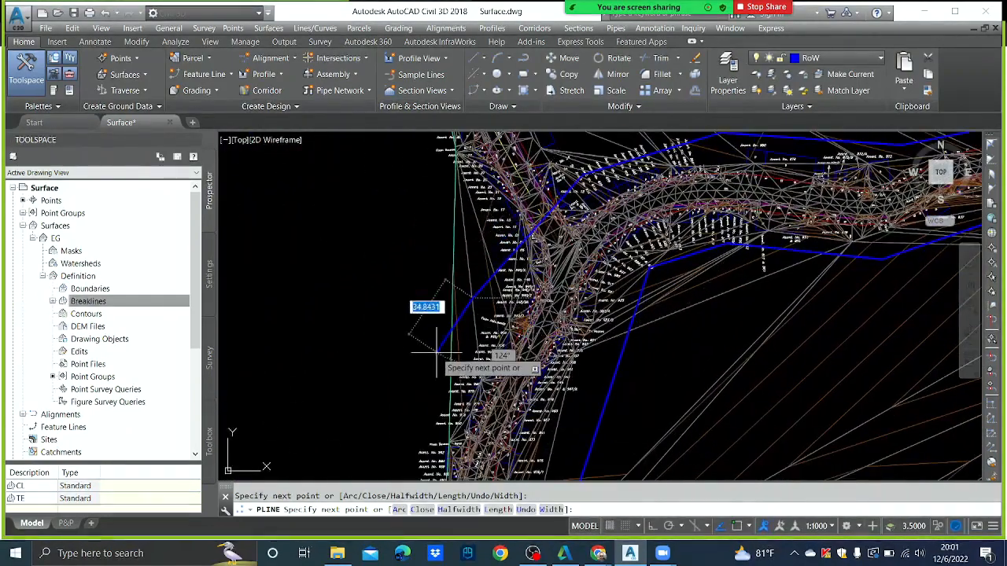
scroll(436, 358, "down", 3)
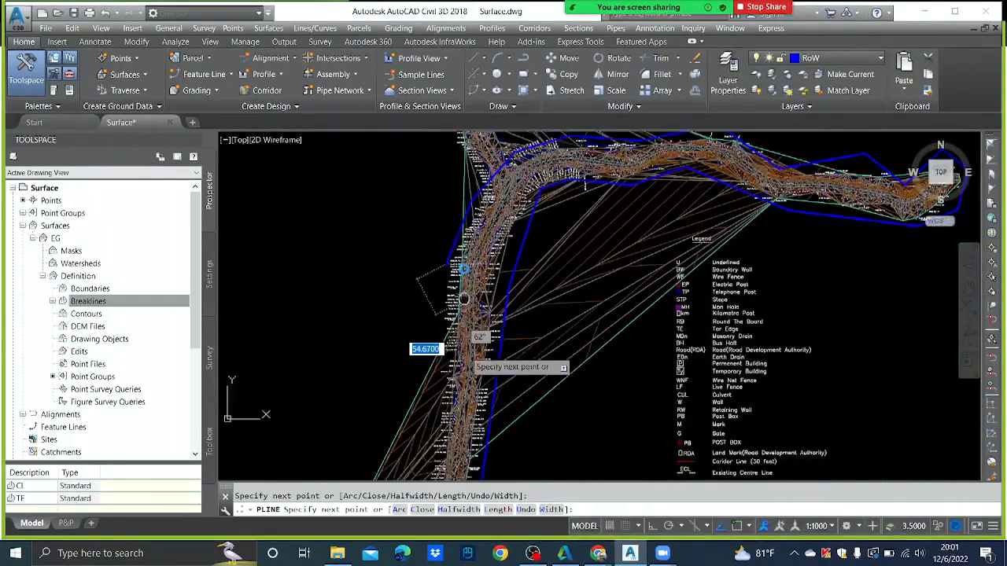
middle_click_drag(464, 299, 466, 227)
left_click(440, 317)
middle_click_drag(429, 390, 474, 248)
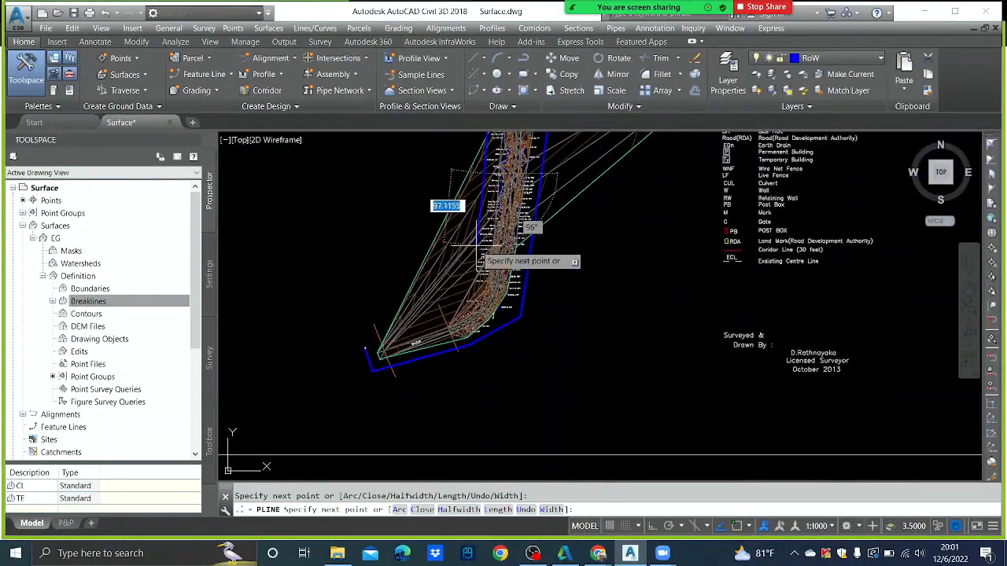
scroll(476, 262, "up", 4)
left_click(472, 322)
middle_click_drag(367, 353, 570, 206)
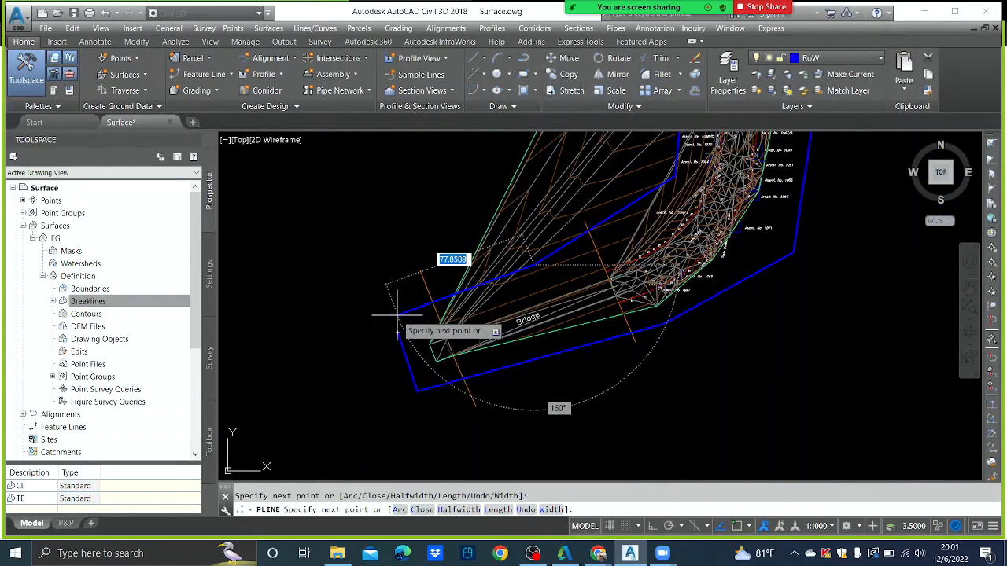
- Close the polyline with C and zoom out to check it over the EG surface
type("c")
key("Return")
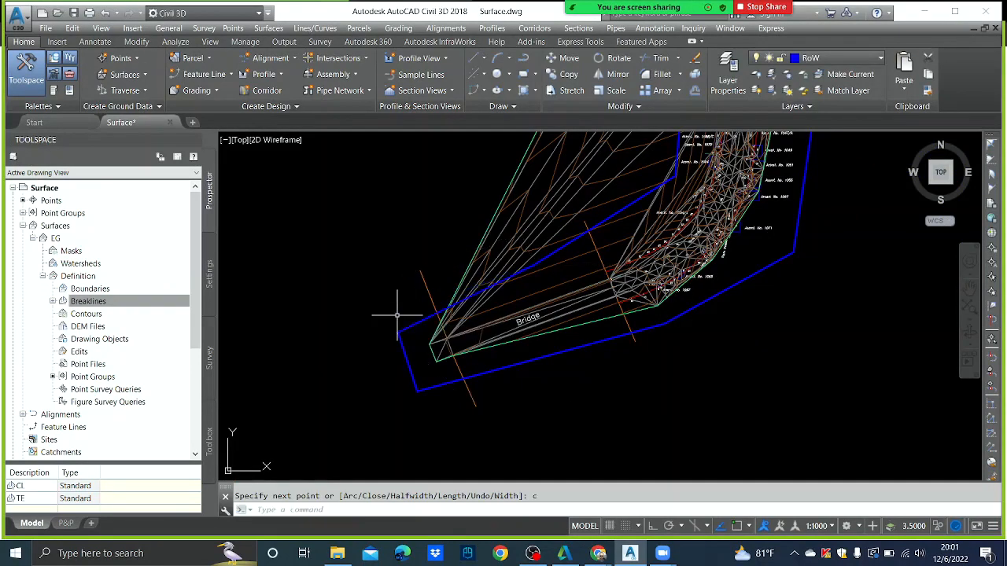
scroll(683, 252, "down", 5)
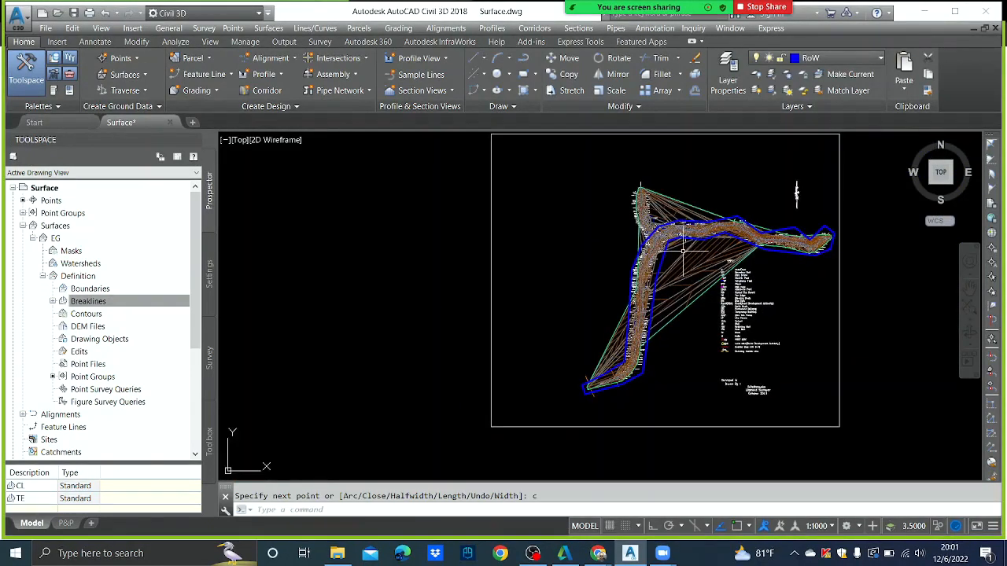
scroll(684, 252, "up", 4)
scroll(689, 272, "down", 2)
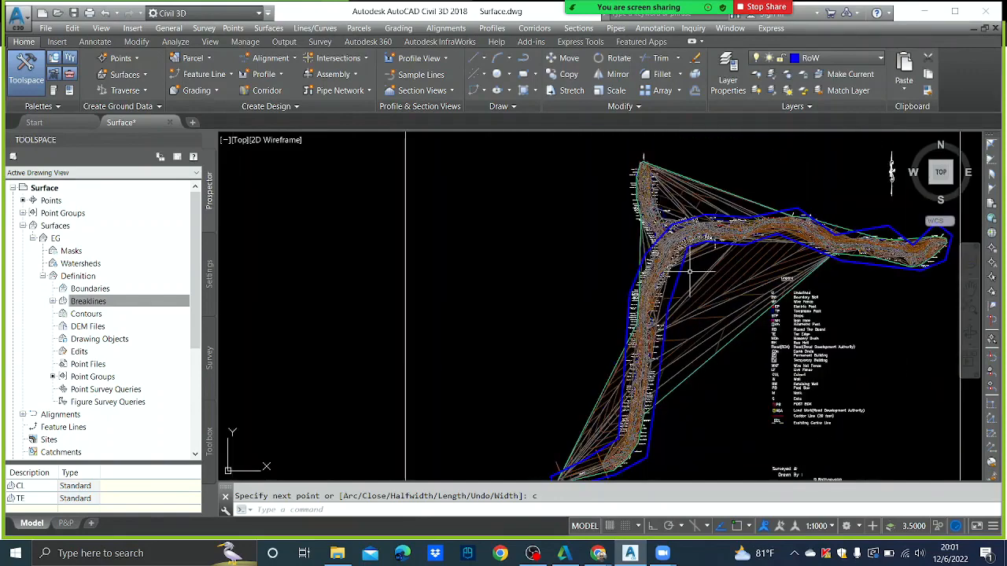
middle_click_drag(690, 367, 715, 216)
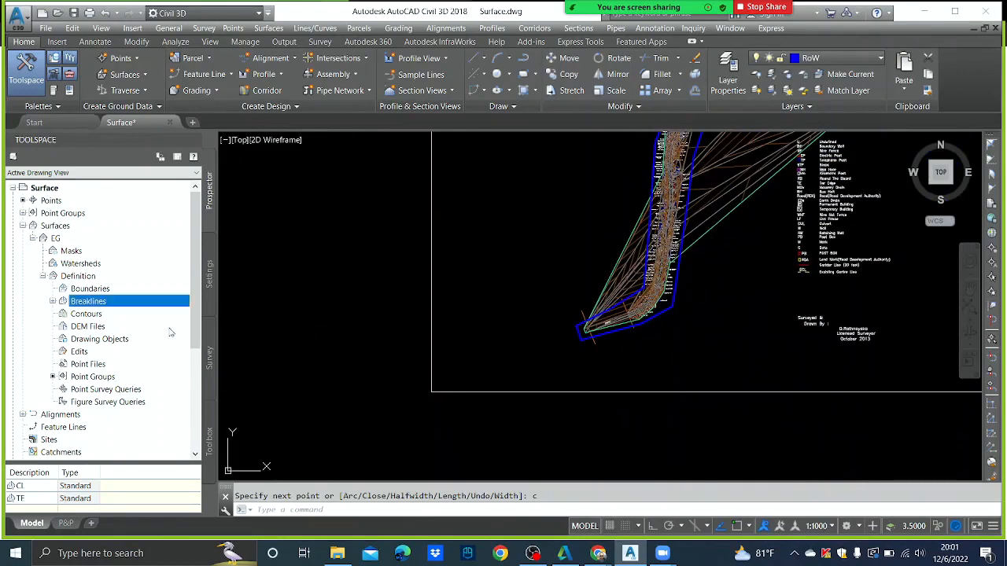
scroll(654, 358, "down", 1)
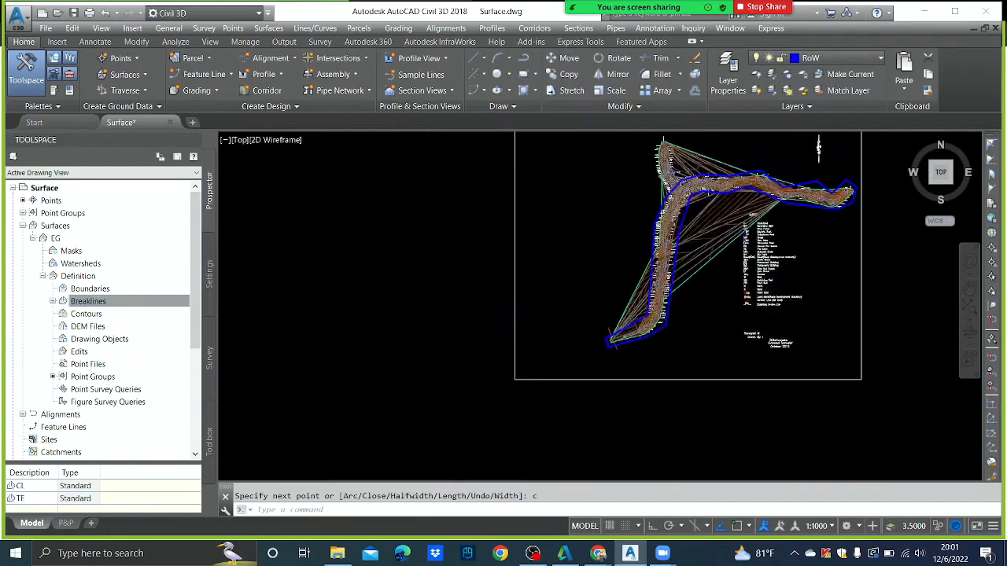
scroll(654, 358, "down", 1)
middle_click_drag(698, 300, 665, 312)
scroll(637, 281, "up", 1)
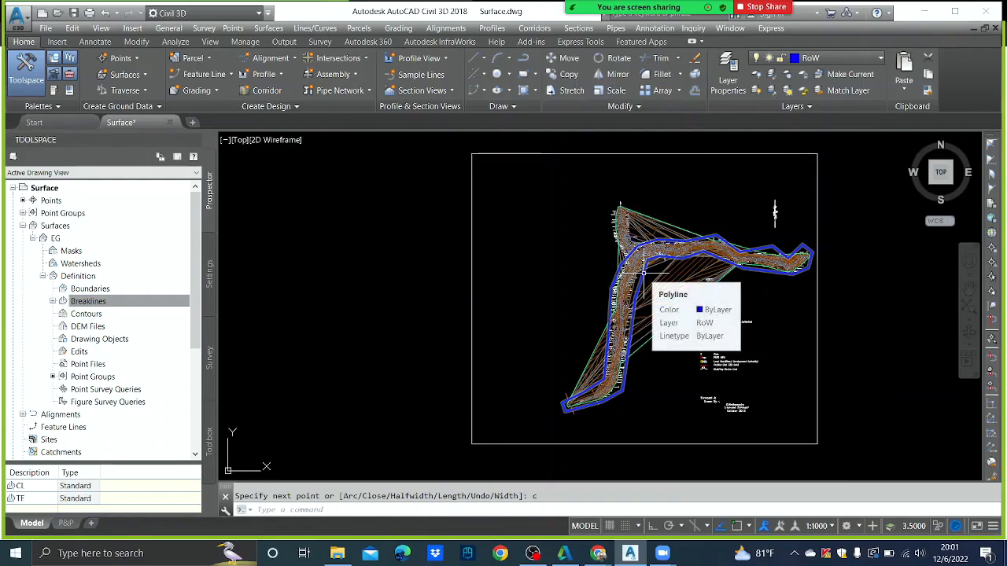
scroll(643, 267, "up", 4)
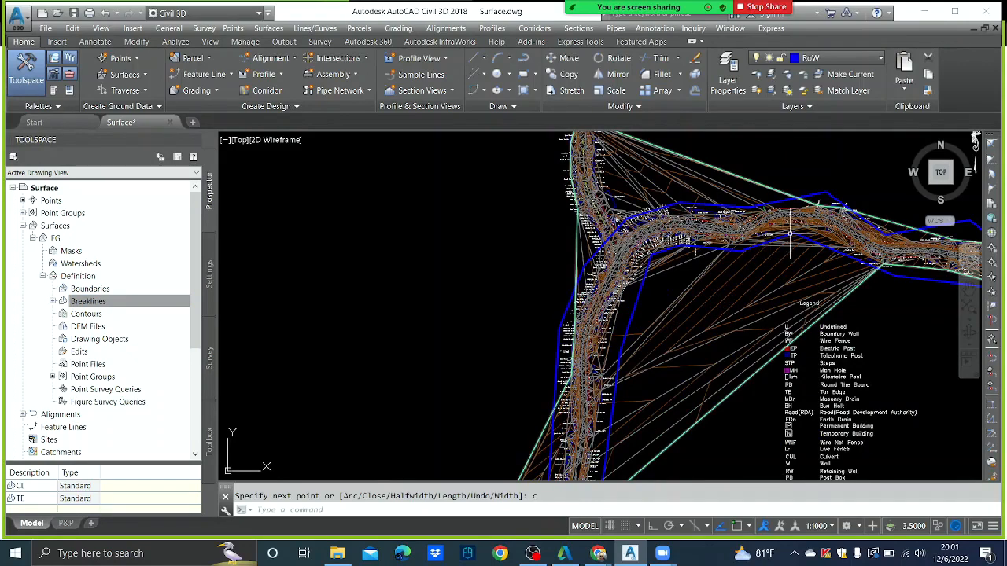
scroll(871, 223, "down", 4)
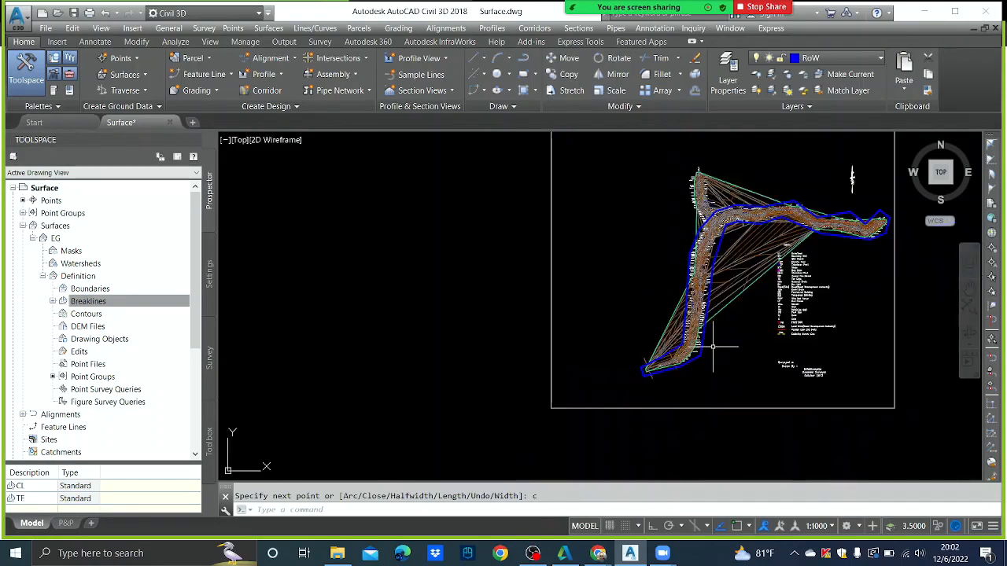
- Add an EG outer boundary named BD, non-destructive breakline off, mid-ordinate distance 0.001
left_click(100, 290)
right_click(101, 293)
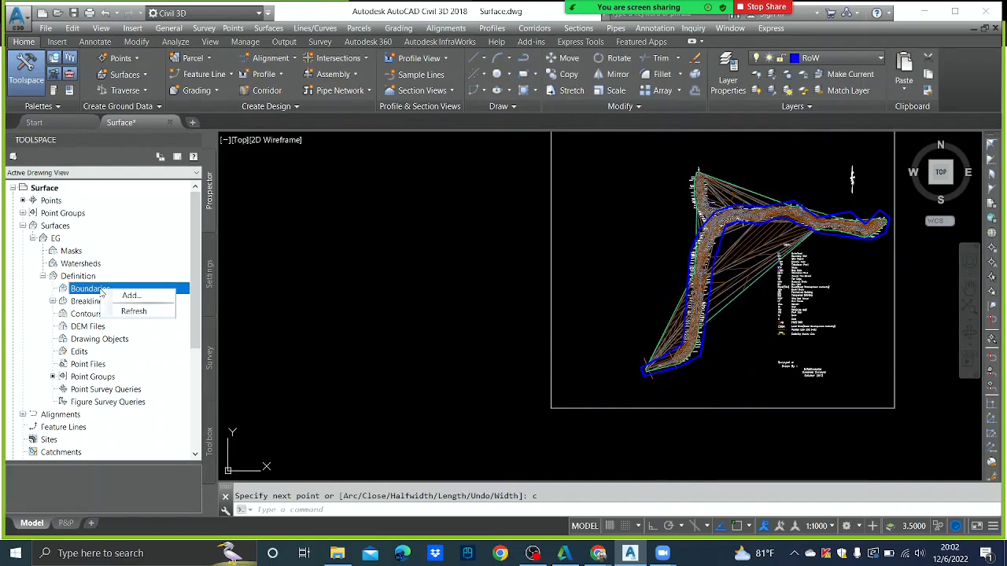
left_click(130, 296)
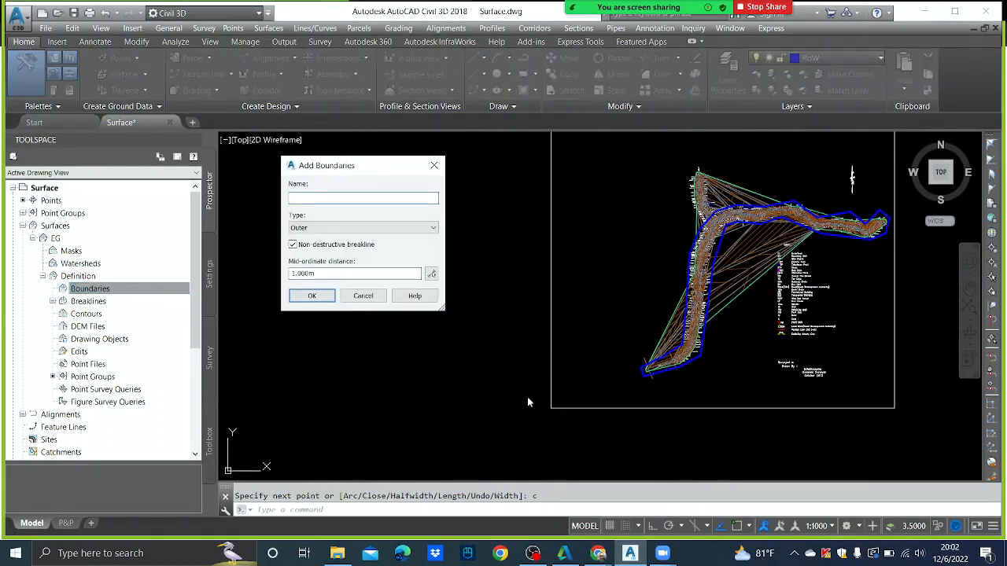
type("BD")
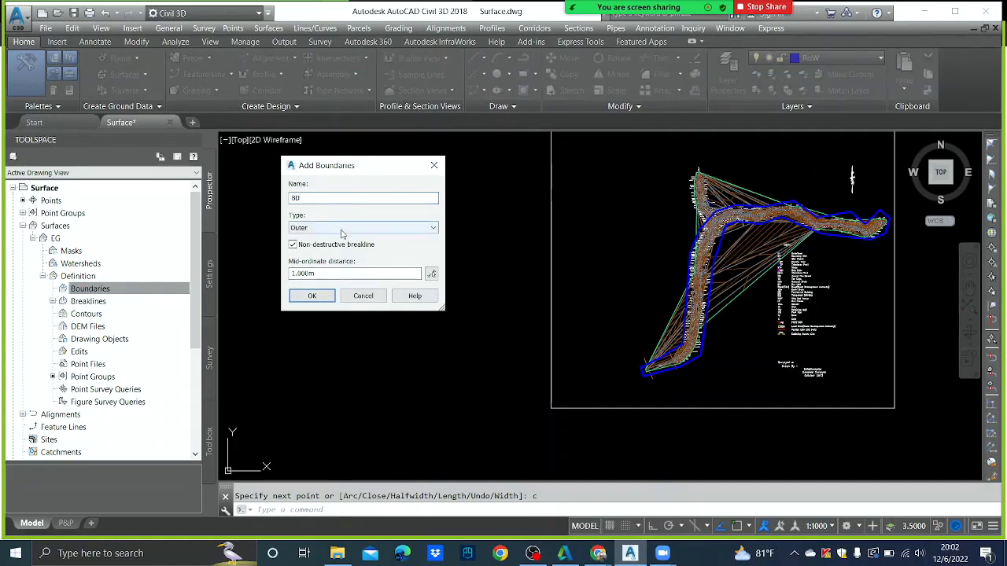
left_click(293, 245)
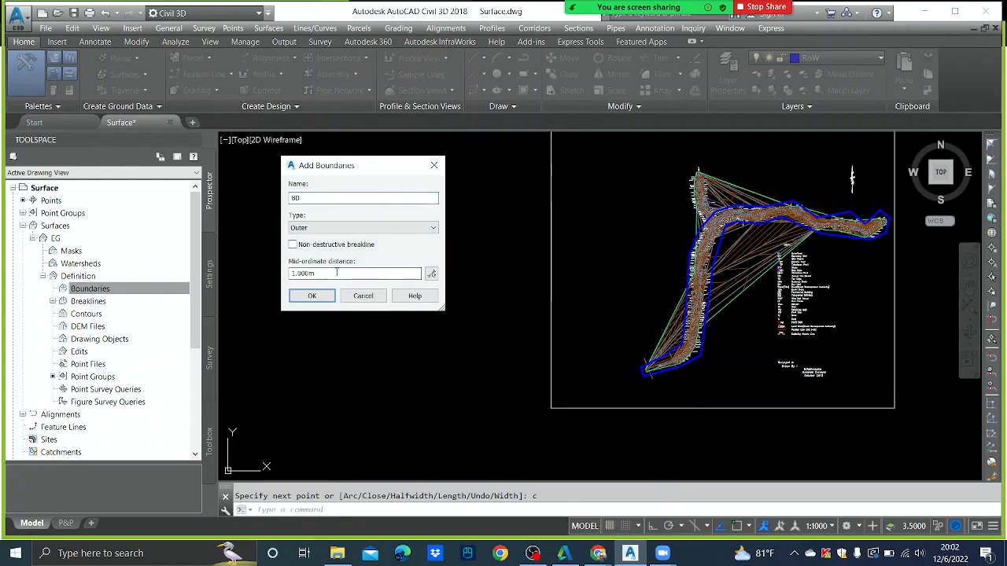
key("Tab")
type(".")
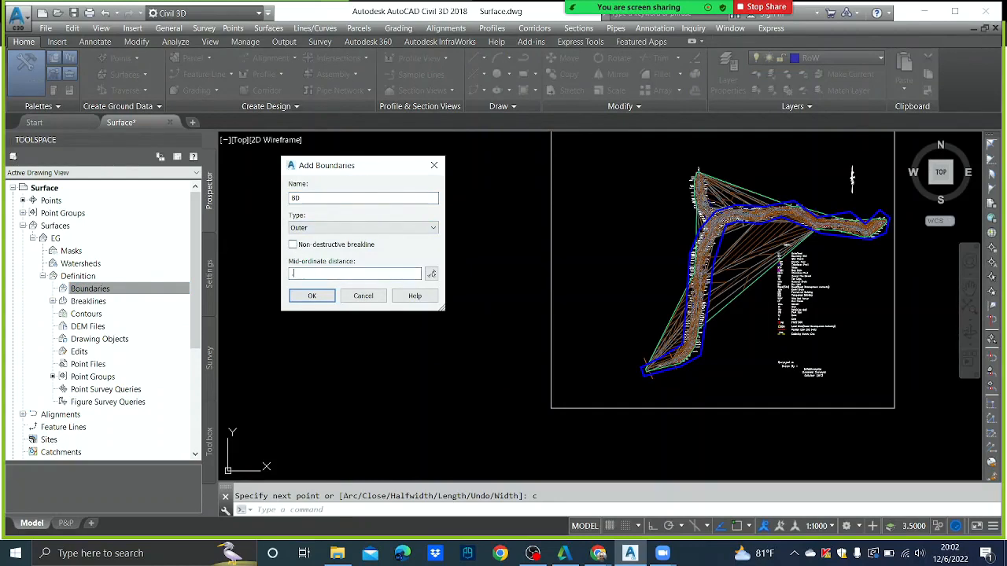
type("001")
left_click(311, 297)
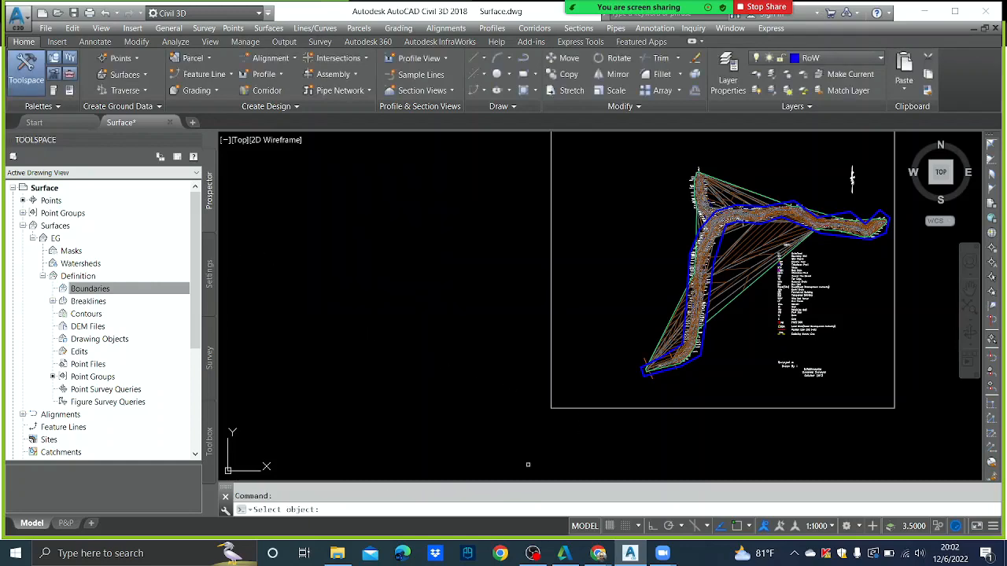
- Select the blue RoW polyline as the BD boundary
scroll(642, 376, "up", 4)
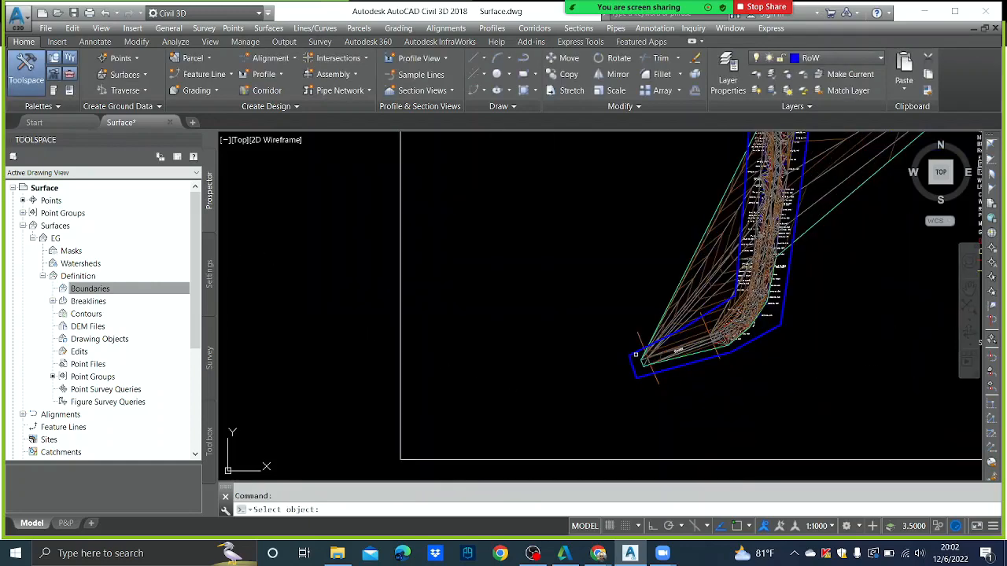
scroll(635, 353, "down", 5)
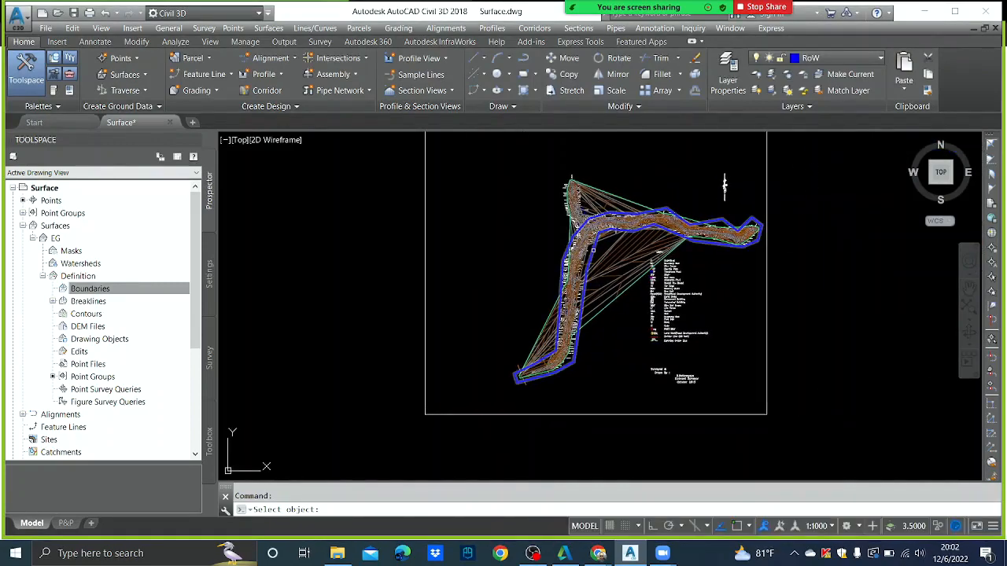
mouse_move(594, 251)
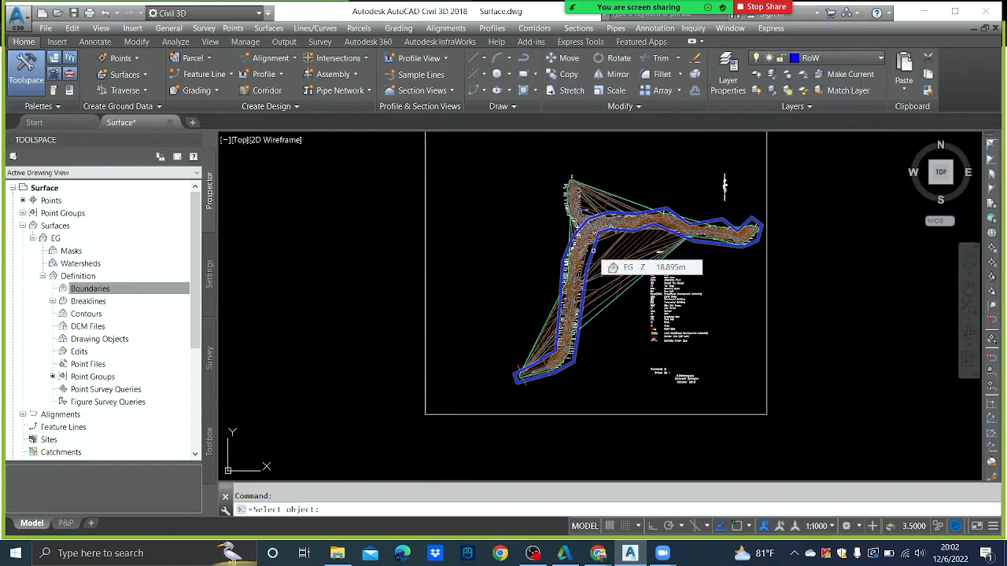
left_click(594, 249)
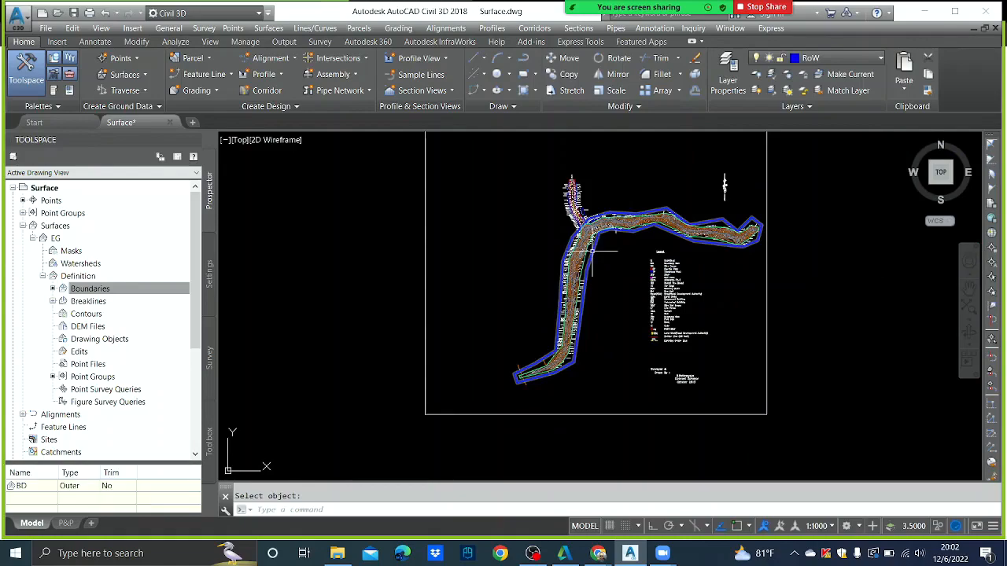
- Zoom and pan to the corridor's lower-left end to inspect the trimmed EG surface
scroll(592, 251, "up", 5)
middle_click_drag(598, 338, 585, 179)
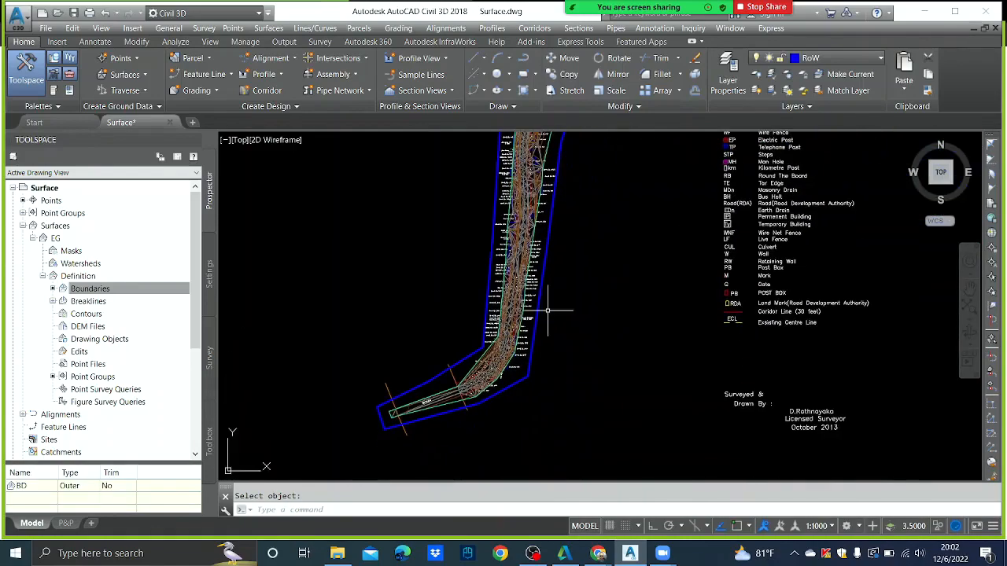
mouse_move(524, 324)
middle_mouse_down()
mouse_move(537, 256)
mouse_move(574, 265)
mouse_move(551, 329)
middle_mouse_up()
scroll(525, 262, "up", 3)
scroll(529, 265, "down", 3)
scroll(540, 270, "down", 4)
scroll(551, 236, "up", 6)
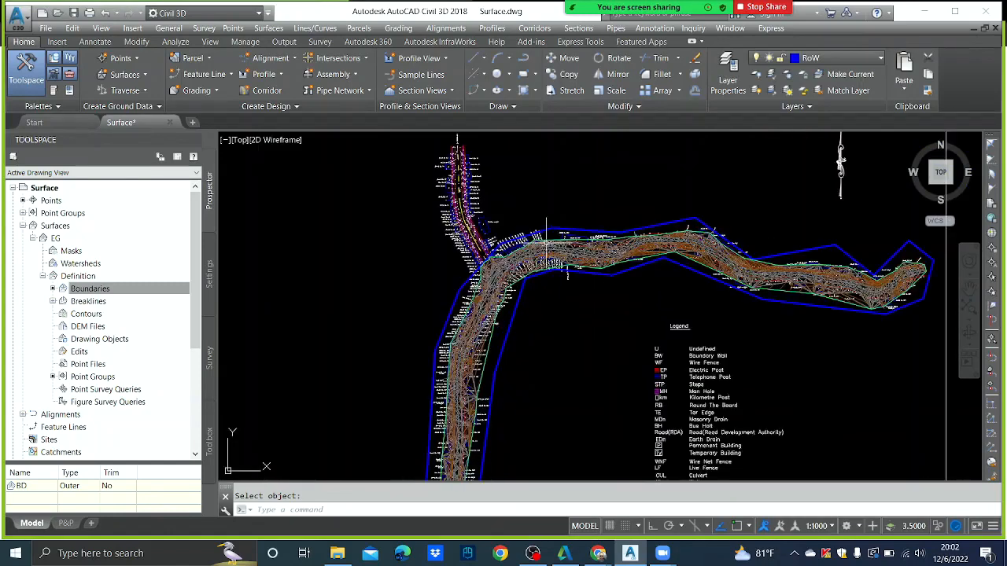
mouse_move(549, 245)
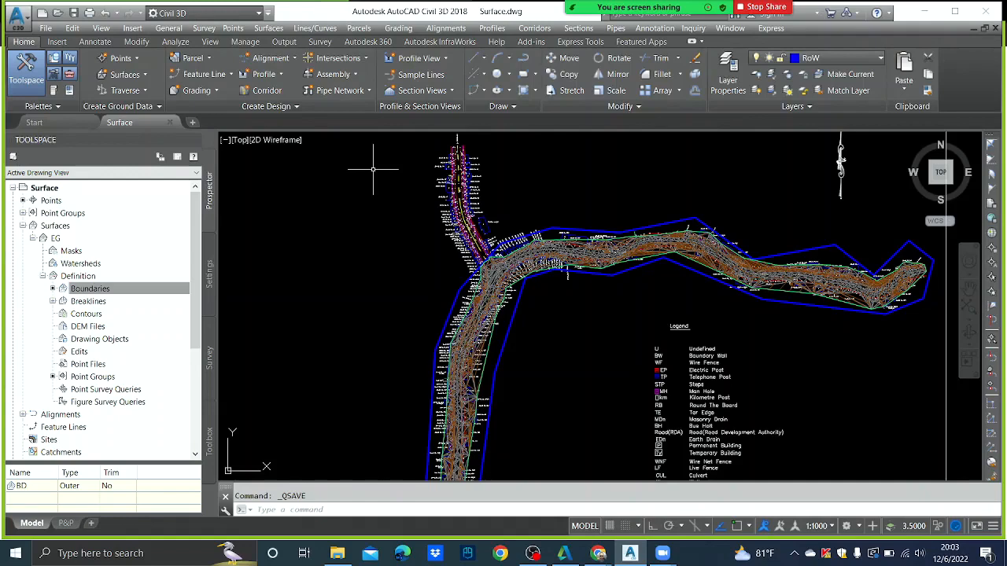
mouse_move(677, 8)
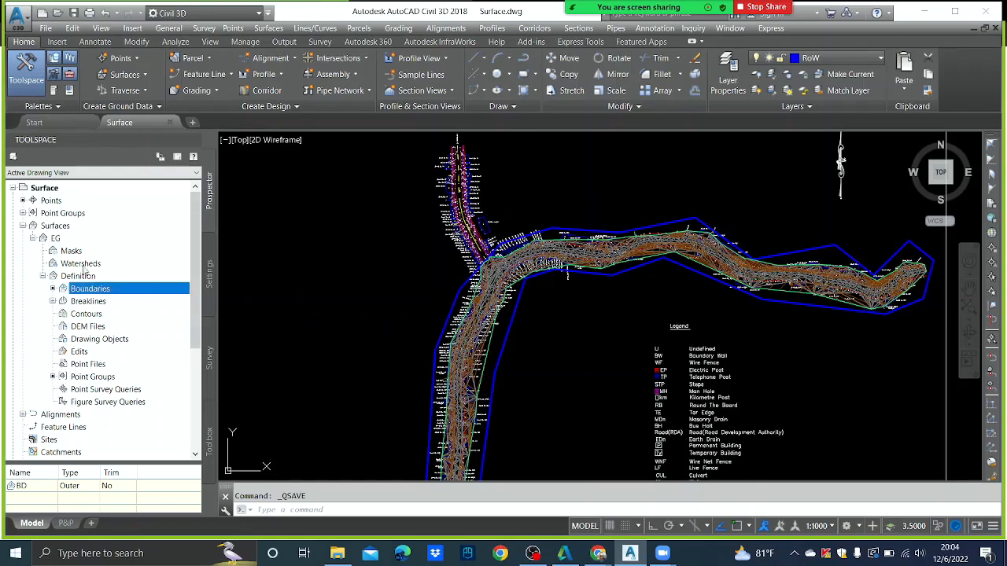
- Export EG via Export LandXML to Desktop > UoM-06.12.2022 as Surface.xml
right_click(53, 239)
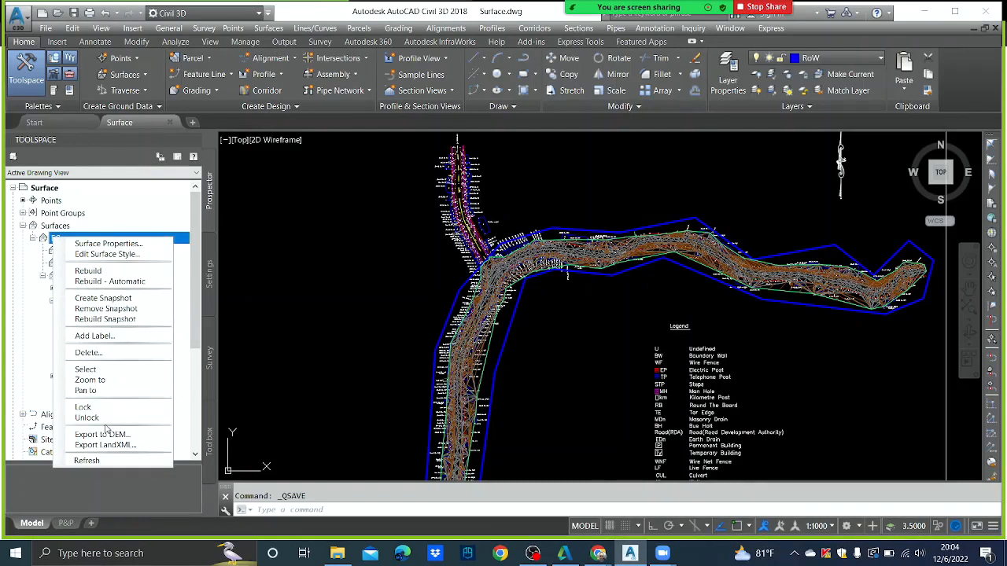
left_click(110, 445)
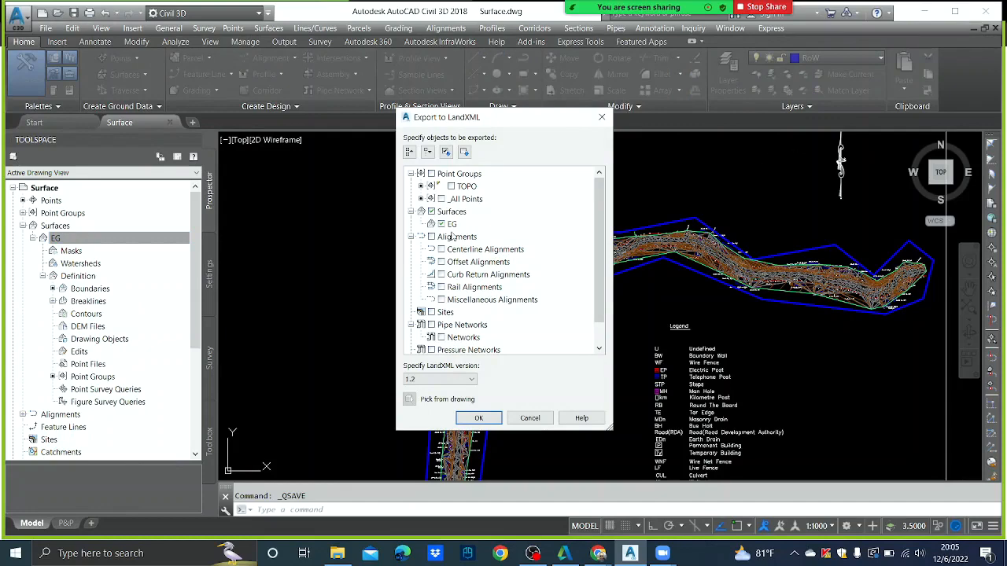
left_click(478, 417)
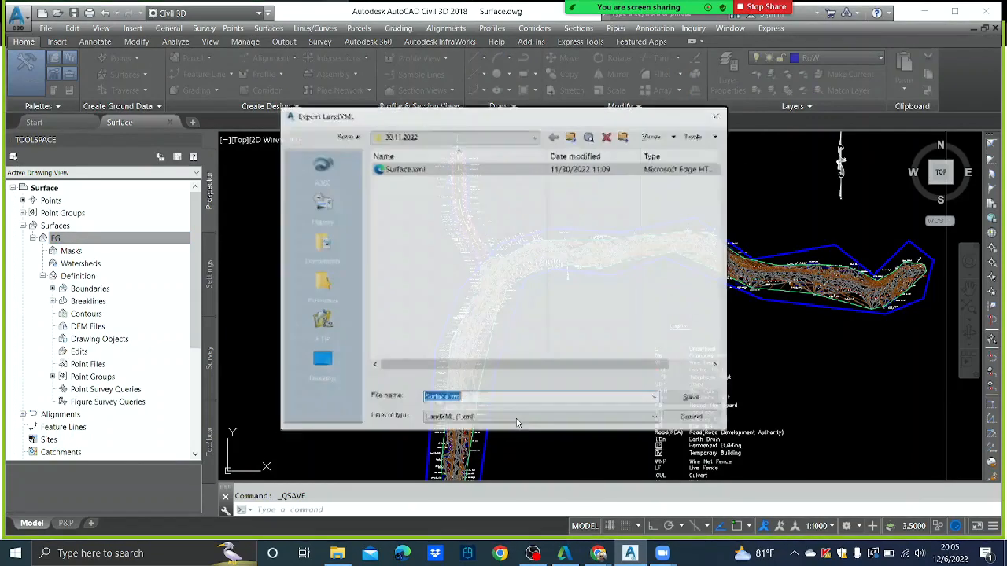
left_click(535, 138)
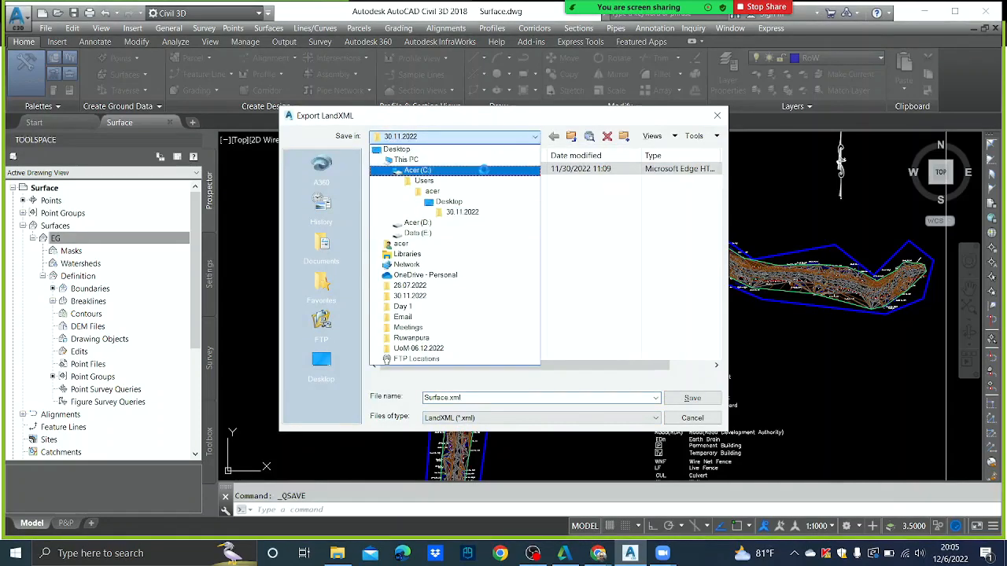
left_click(461, 149)
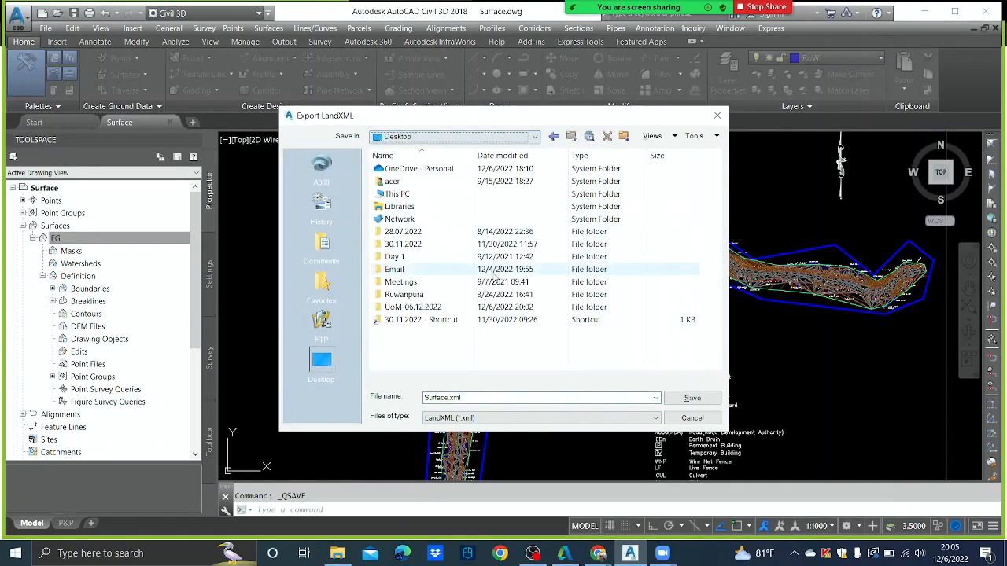
double_click(417, 308)
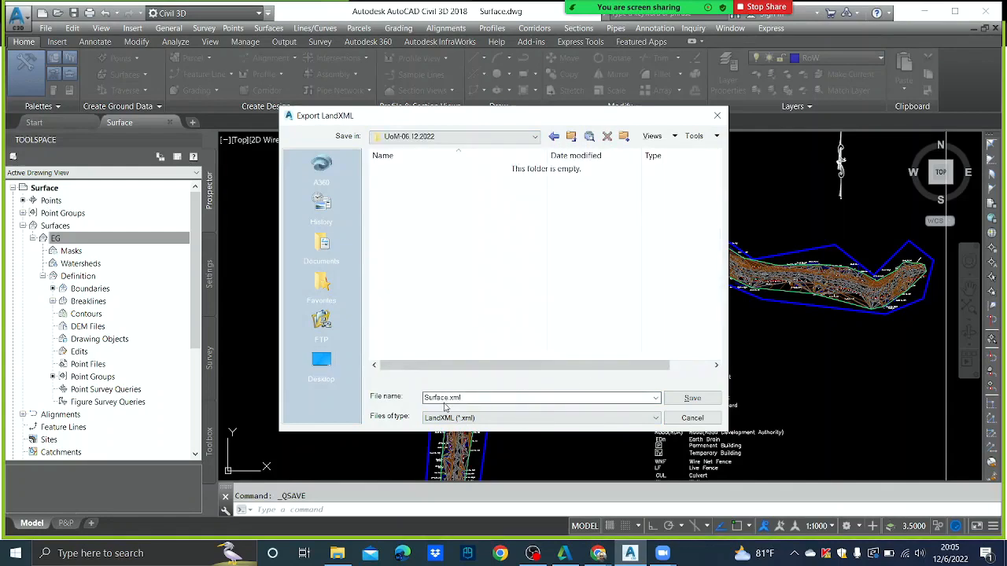
left_click(693, 398)
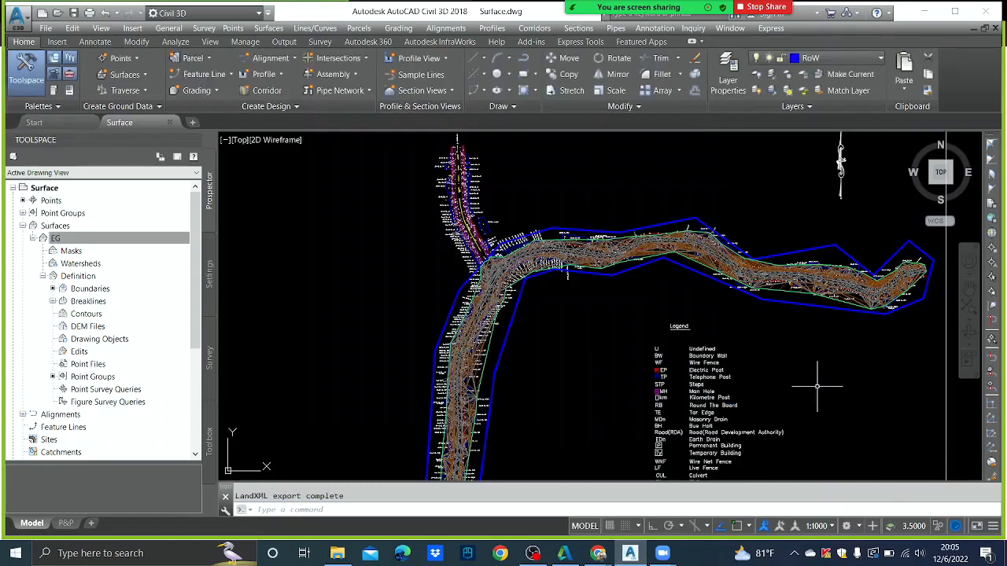
- Switch Zoom's screen share to the UoM-06.12.2022 Explorer window
mouse_move(655, 17)
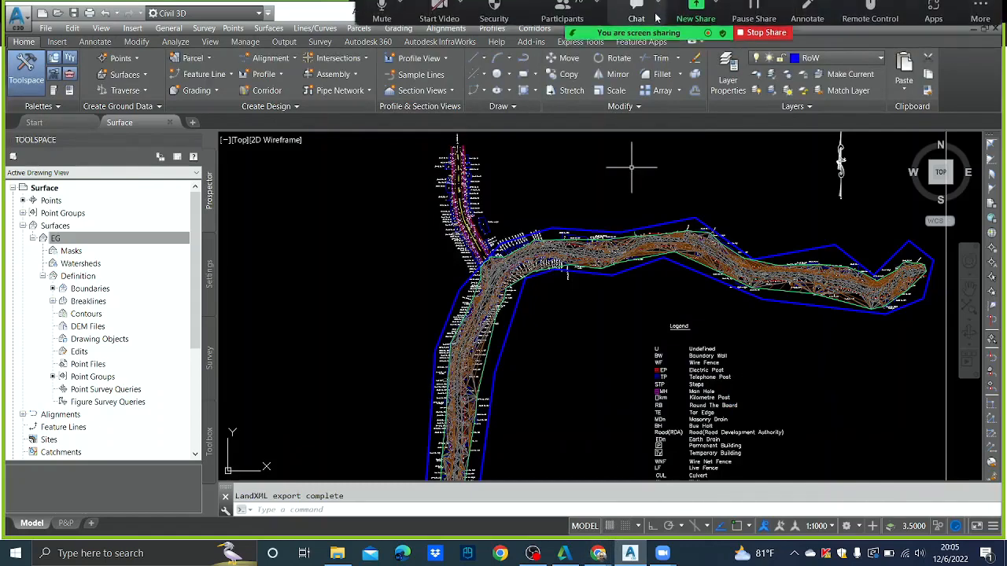
left_click(695, 15)
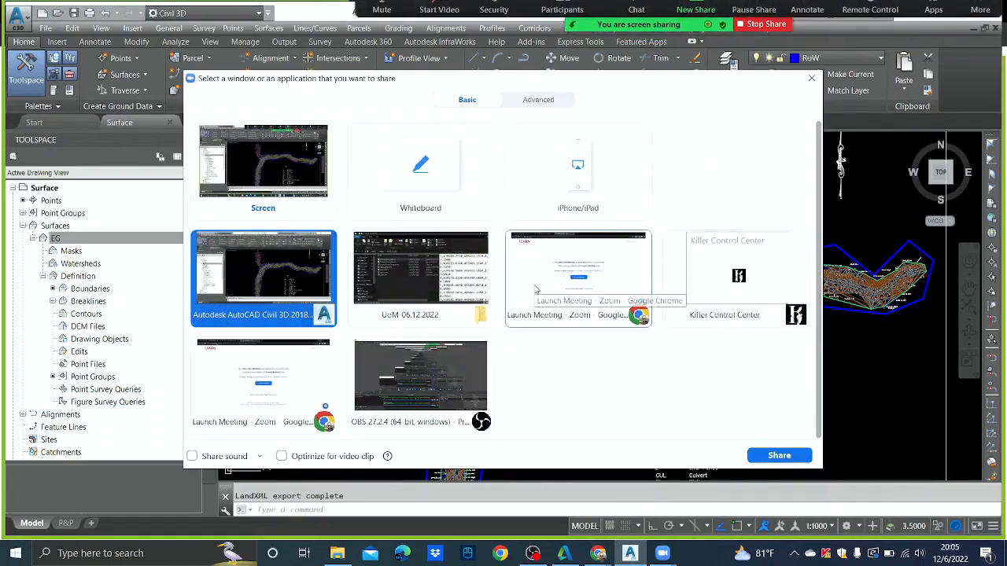
left_click(425, 283)
left_click(777, 455)
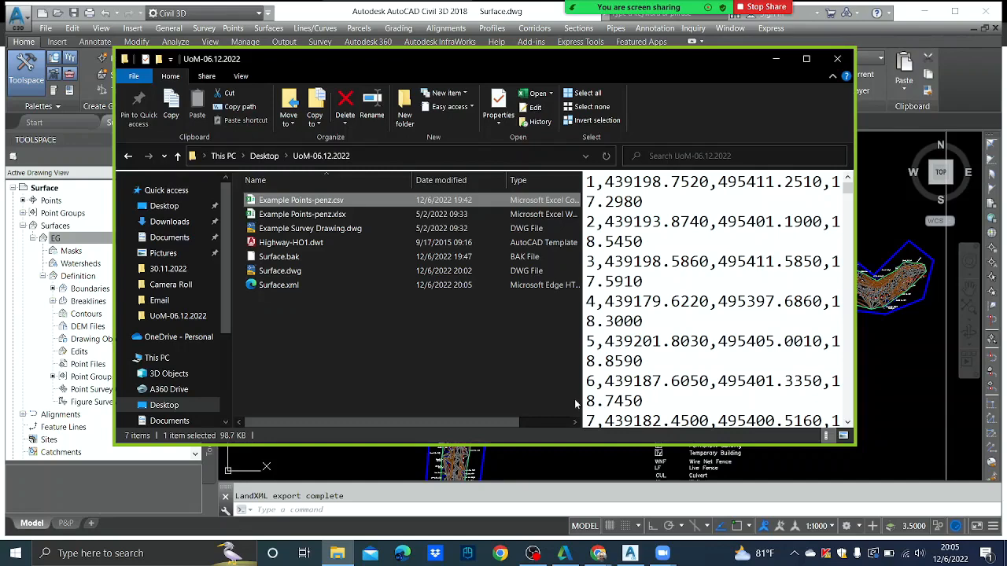
- Share the Civil 3D window instead and quick-save Surface.dwg
left_click(662, 553)
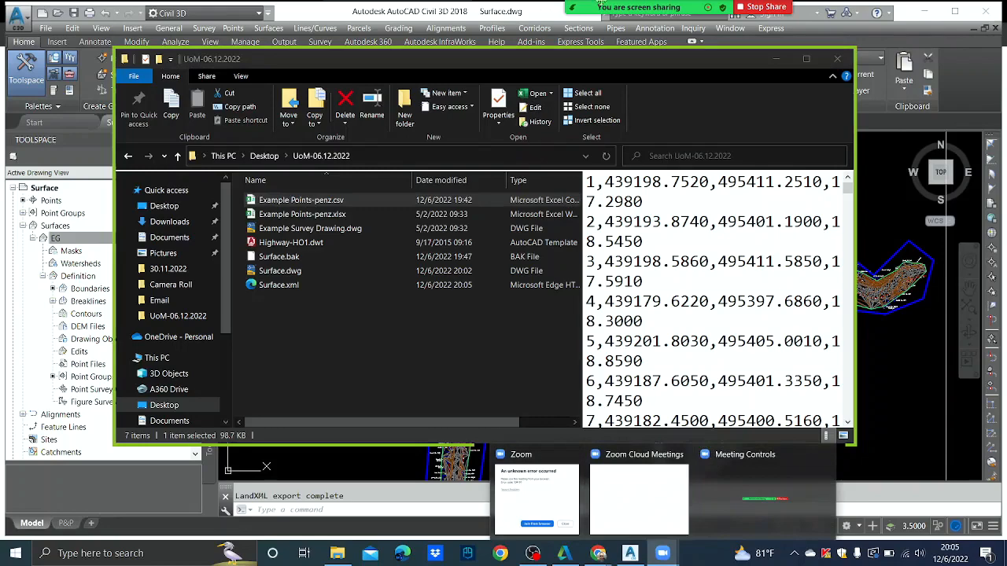
mouse_move(646, 9)
left_click(695, 17)
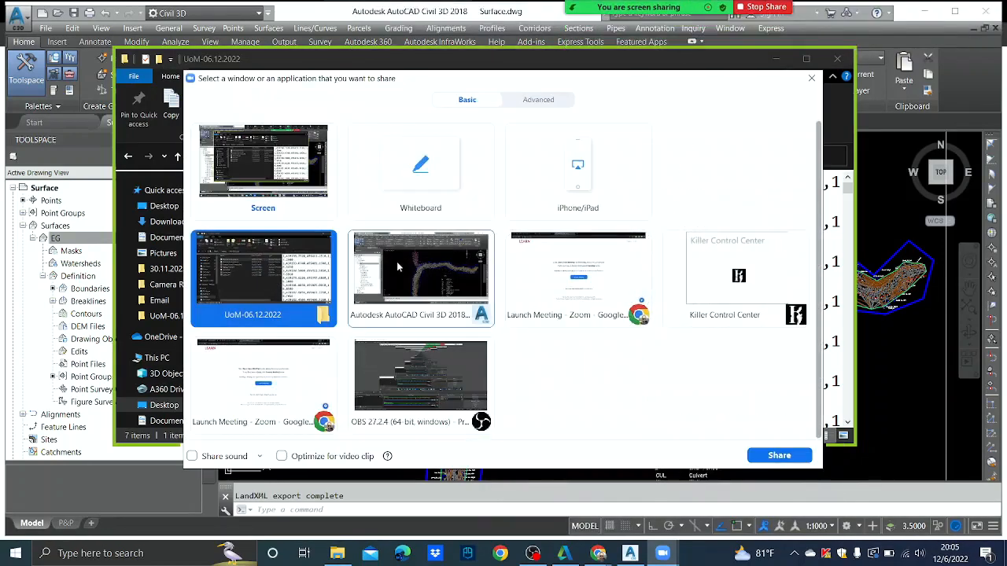
left_click(405, 272)
left_click(779, 456)
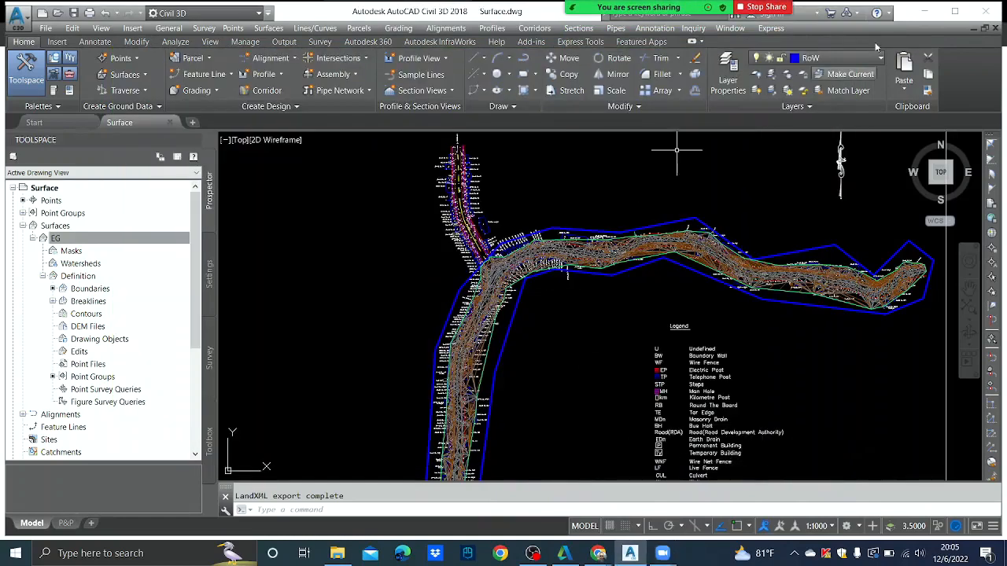
left_click(73, 13)
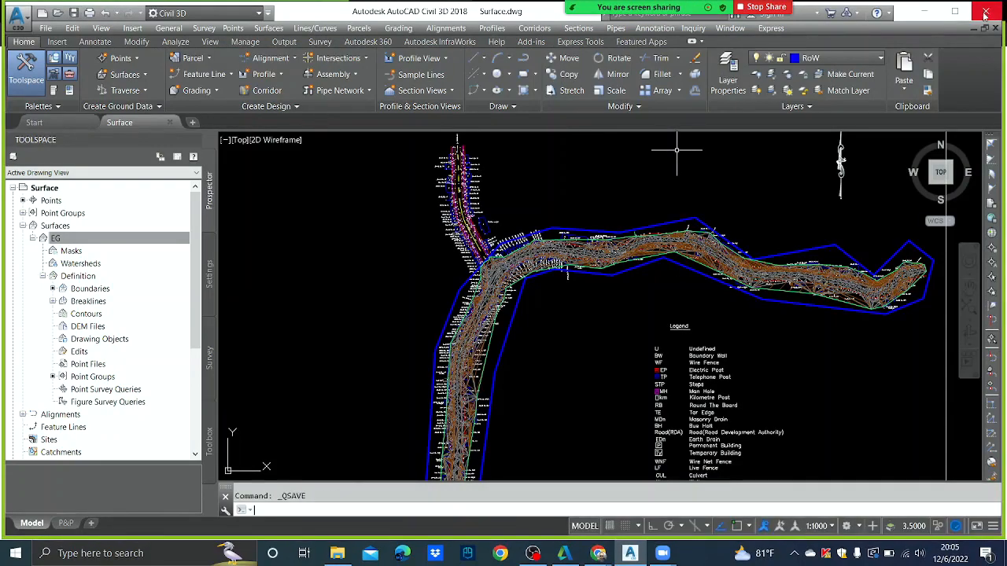
- Exit Civil 3D, dismiss Zoom's notice, and share the UoM-06.12.2022 folder window
key("alt+F4")
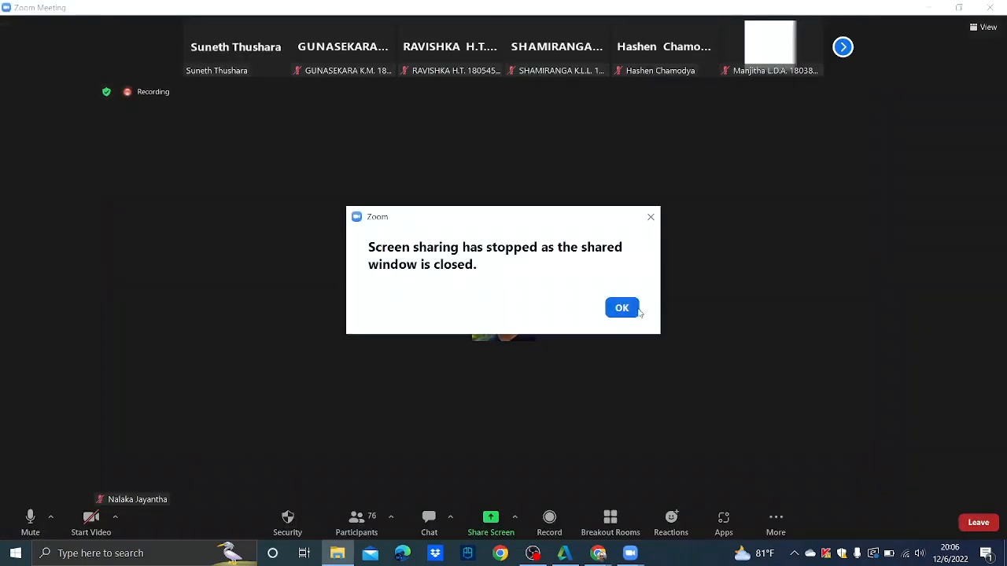
left_click(620, 306)
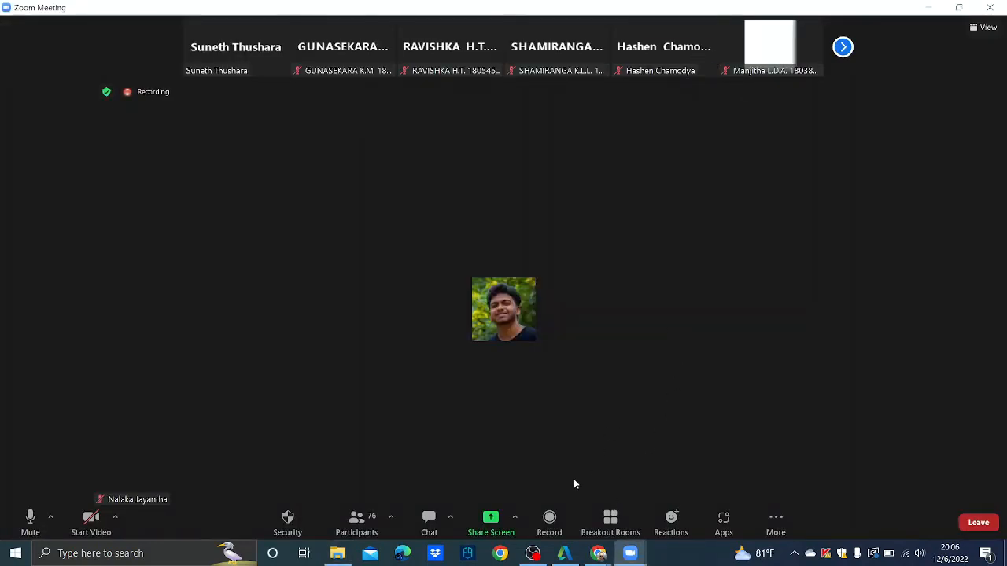
left_click(508, 511)
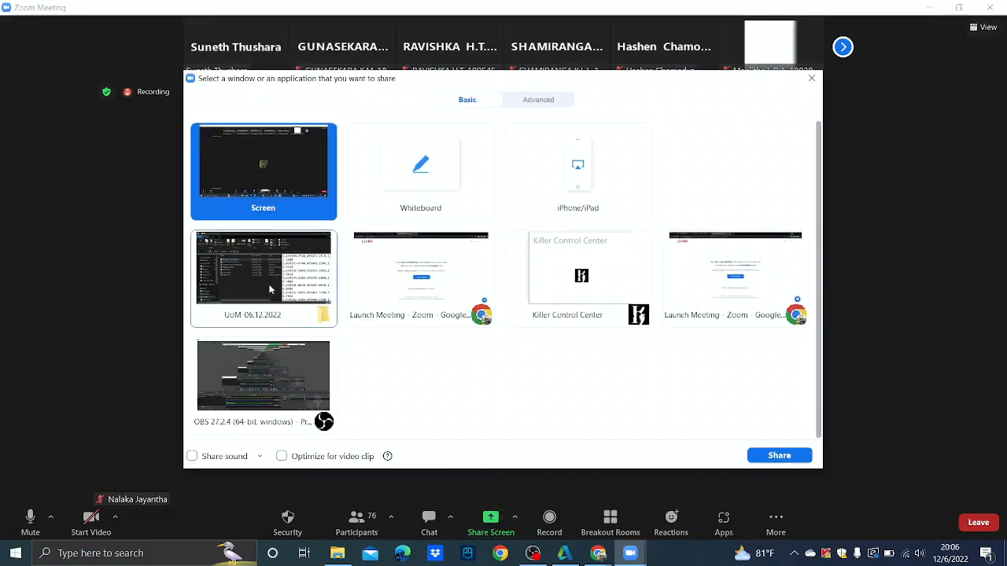
left_click(270, 290)
left_click(801, 457)
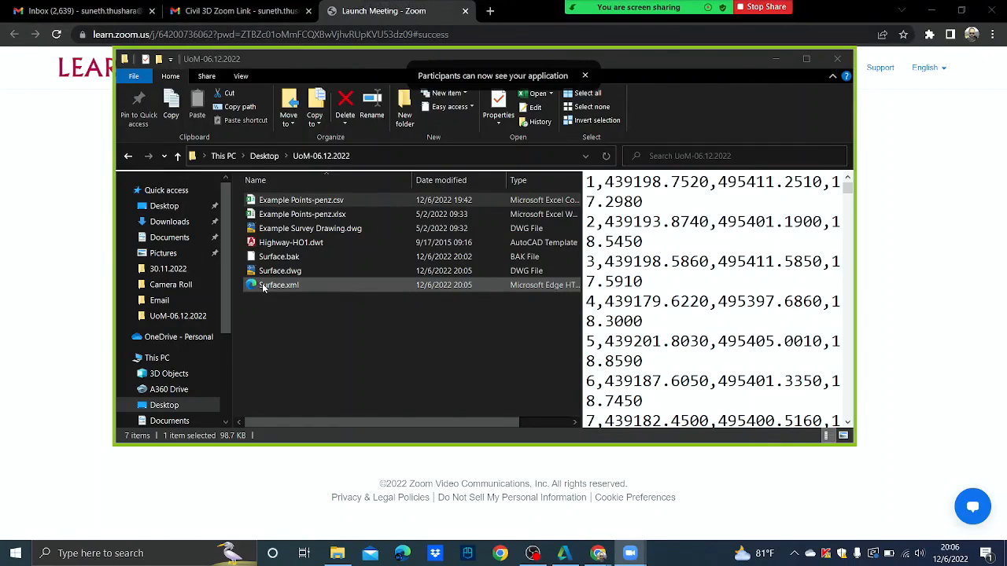
- Open Surface.xml and scroll past Boundaries and Breaklines to the Pnts coordinate list
left_click(265, 286)
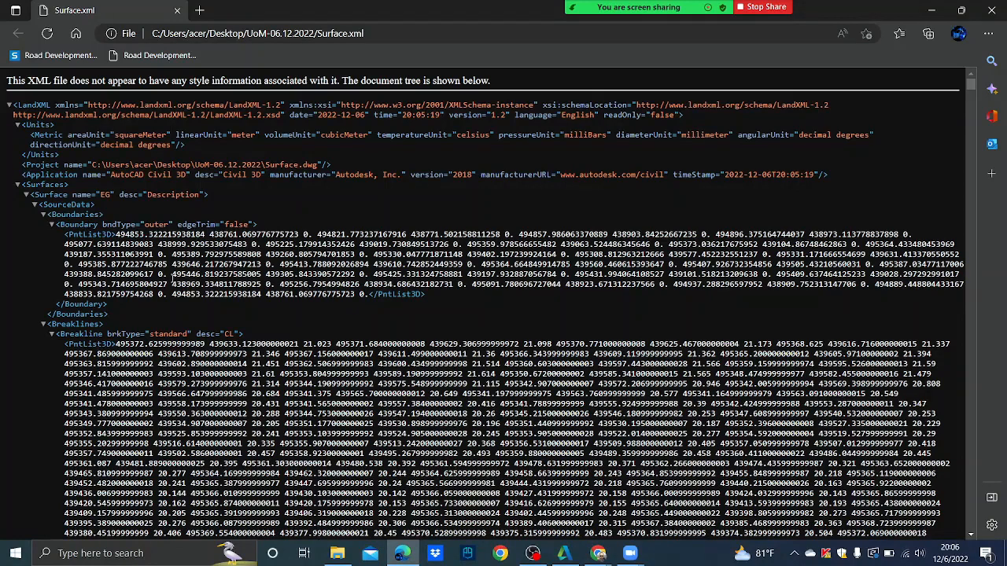
scroll(173, 278, "down", 3)
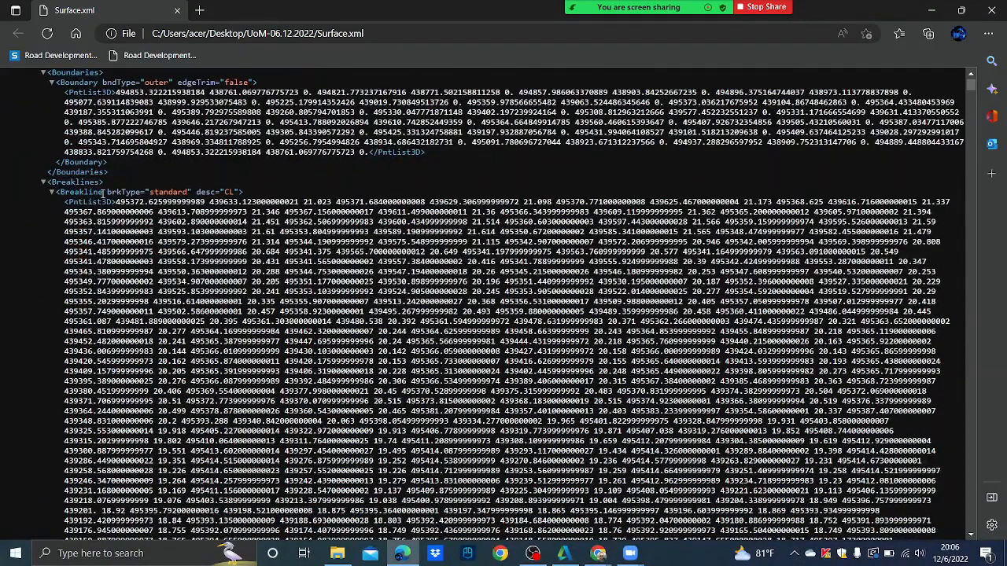
scroll(206, 192, "down", 5)
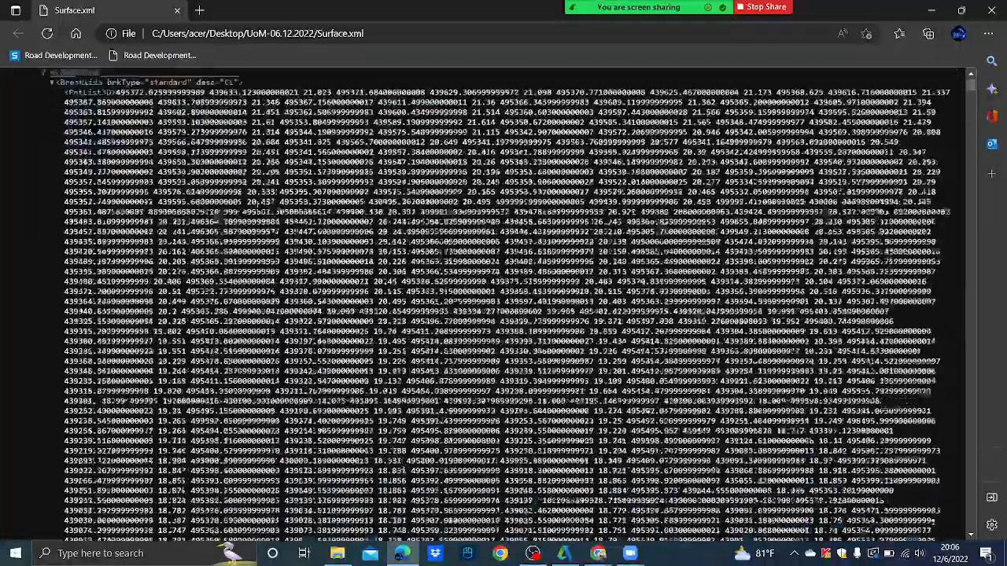
scroll(504, 315, "down", 3)
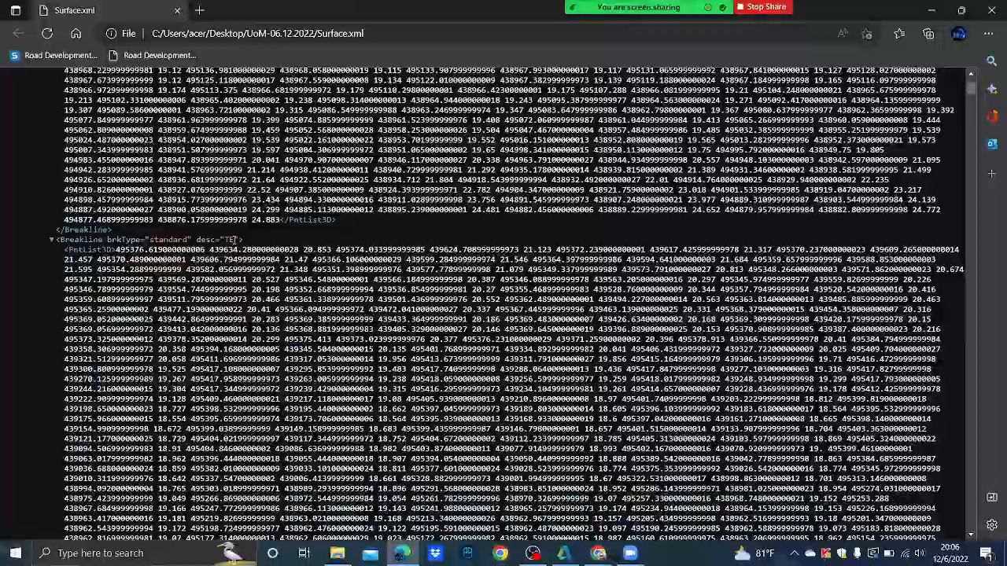
scroll(504, 315, "up", 3)
scroll(503, 315, "down", 4)
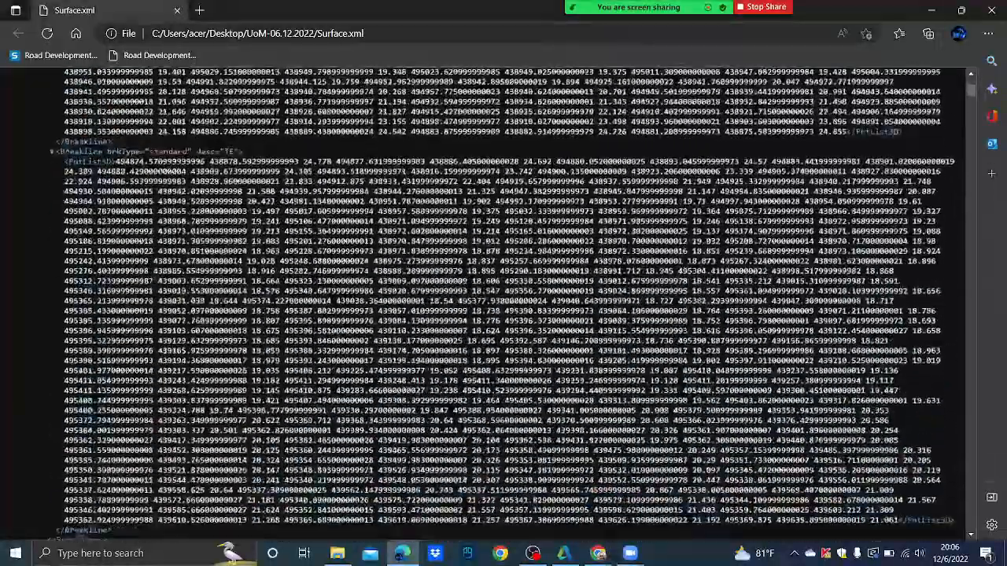
scroll(218, 248, "down", 5)
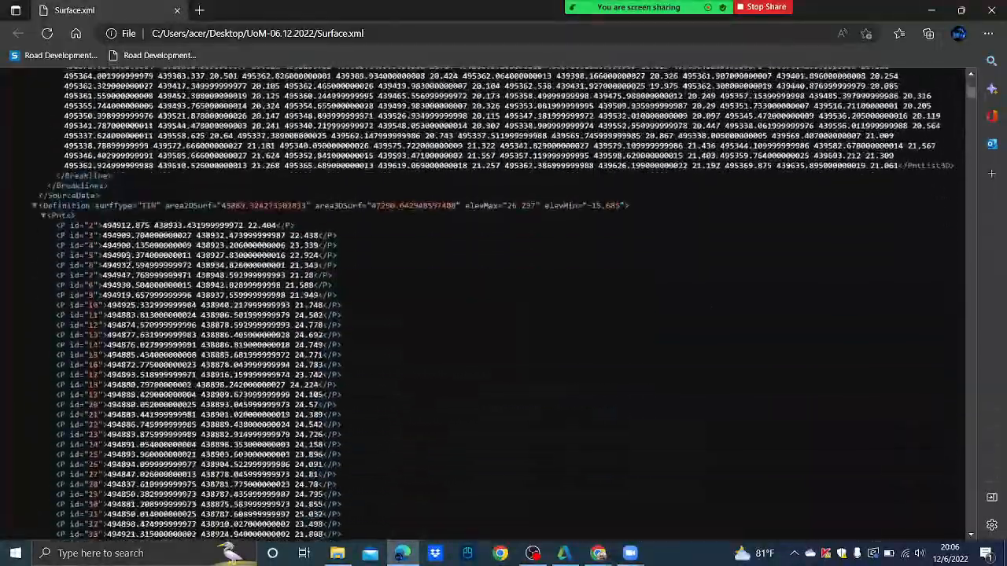
scroll(218, 249, "down", 6)
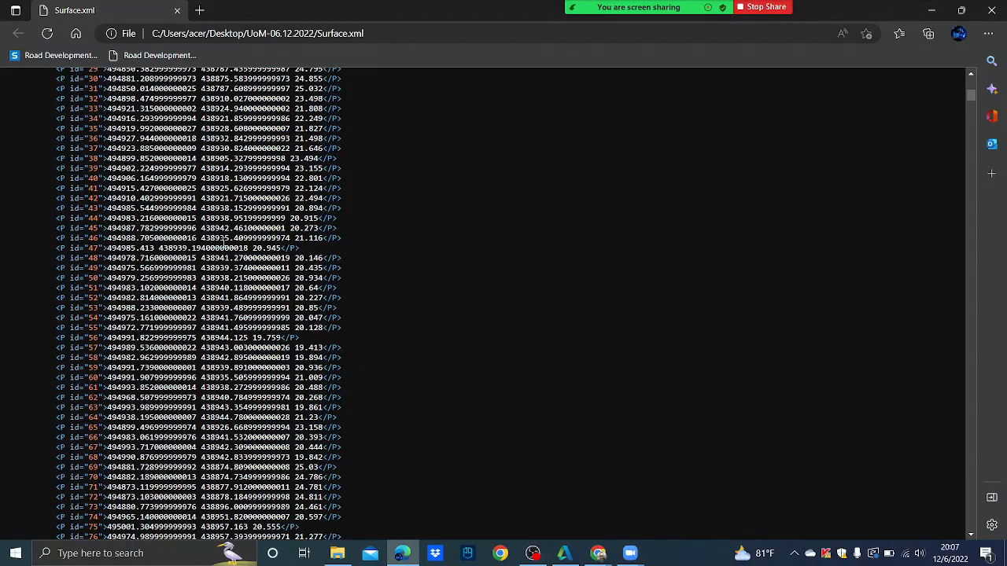
- Stop sharing, cancel the share picker, and shrink the meeting to a floating video
mouse_move(555, 45)
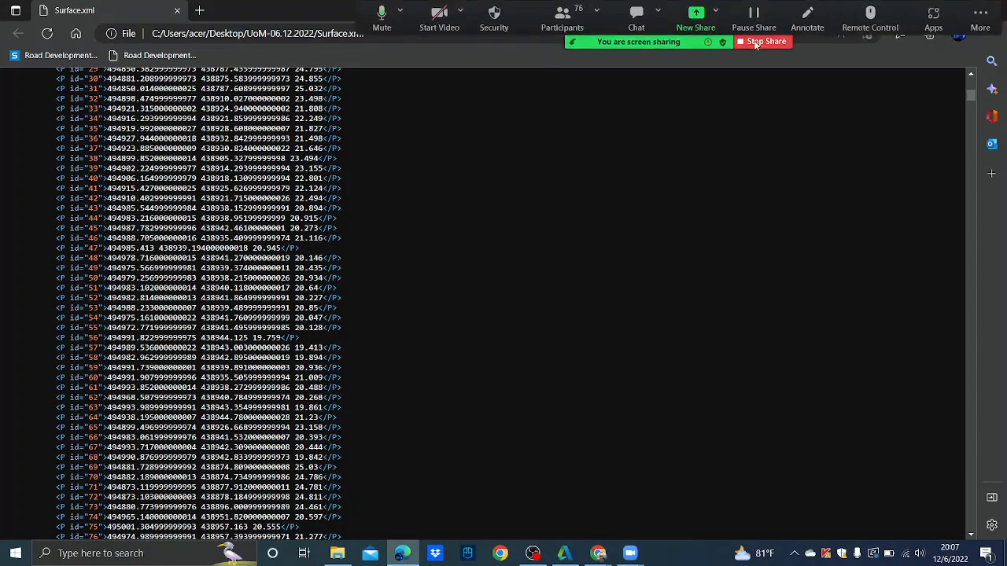
left_click(759, 42)
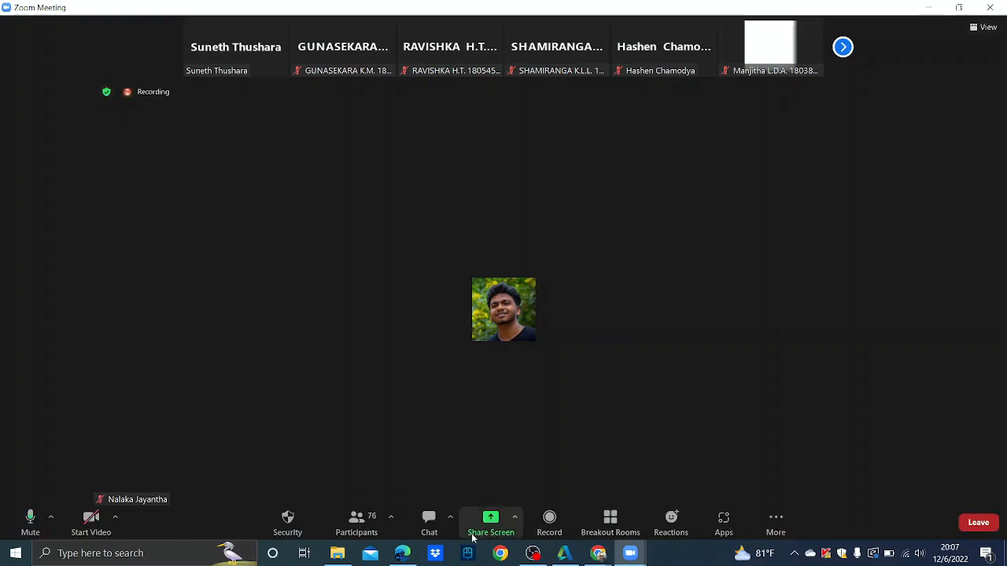
left_click(491, 519)
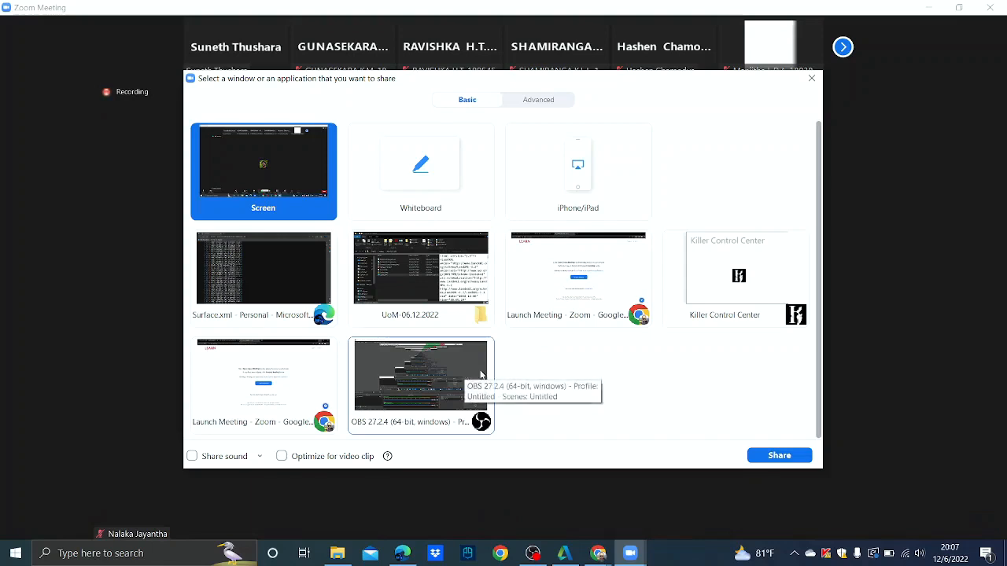
left_click(811, 79)
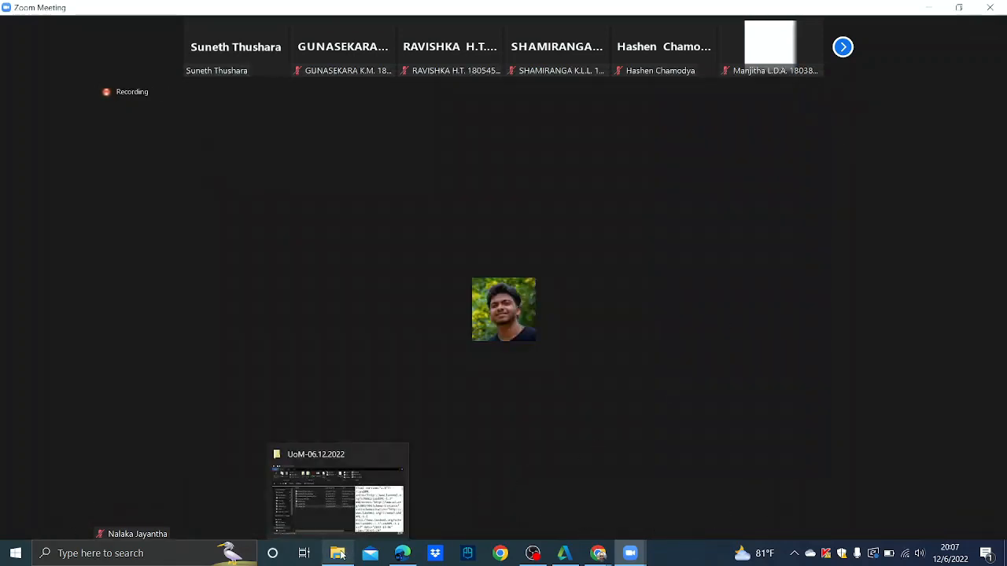
left_click(926, 10)
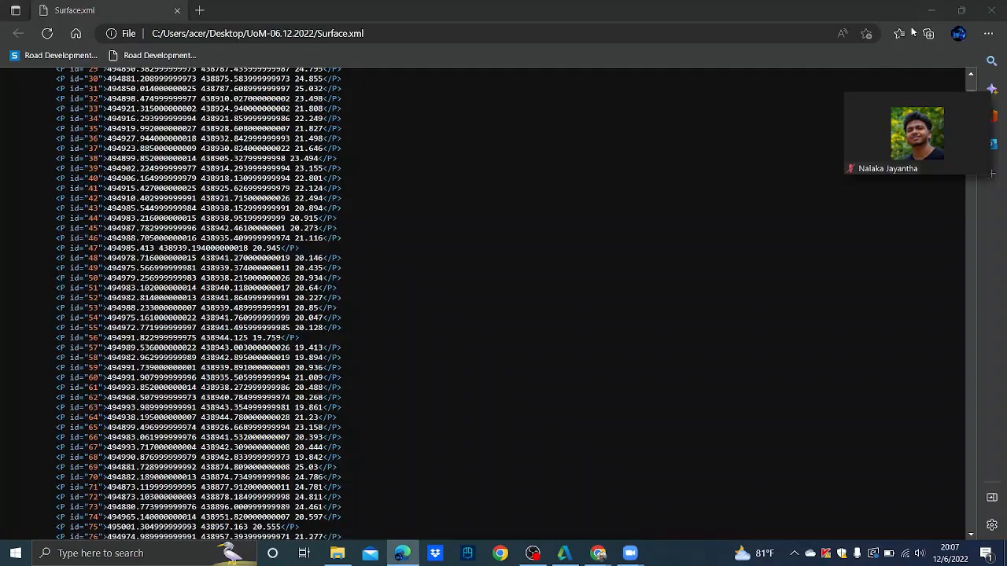
- Close the Surface.xml page and browser tabs, minimize the folder, and dismiss Zoom's error
left_click(988, 15)
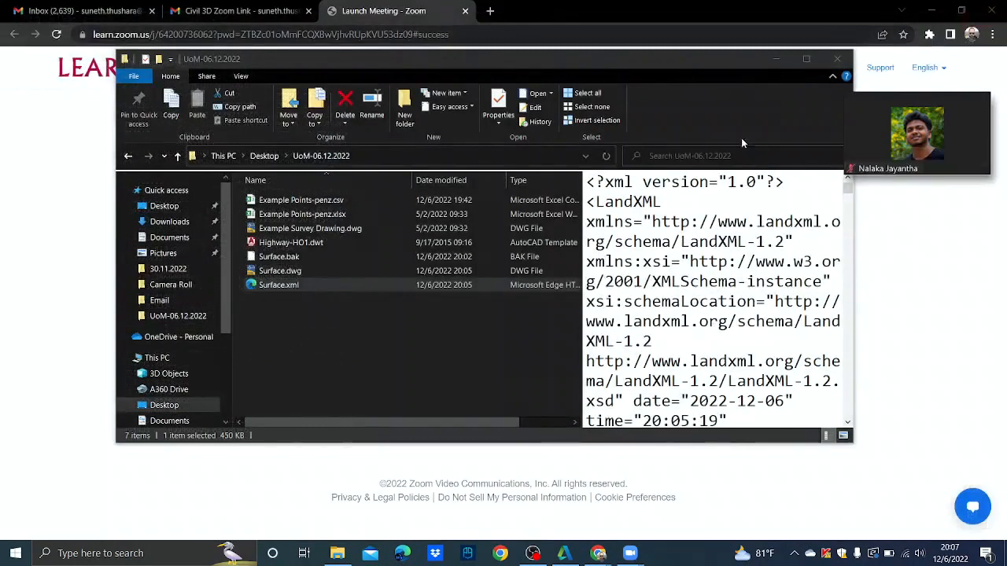
left_click(777, 60)
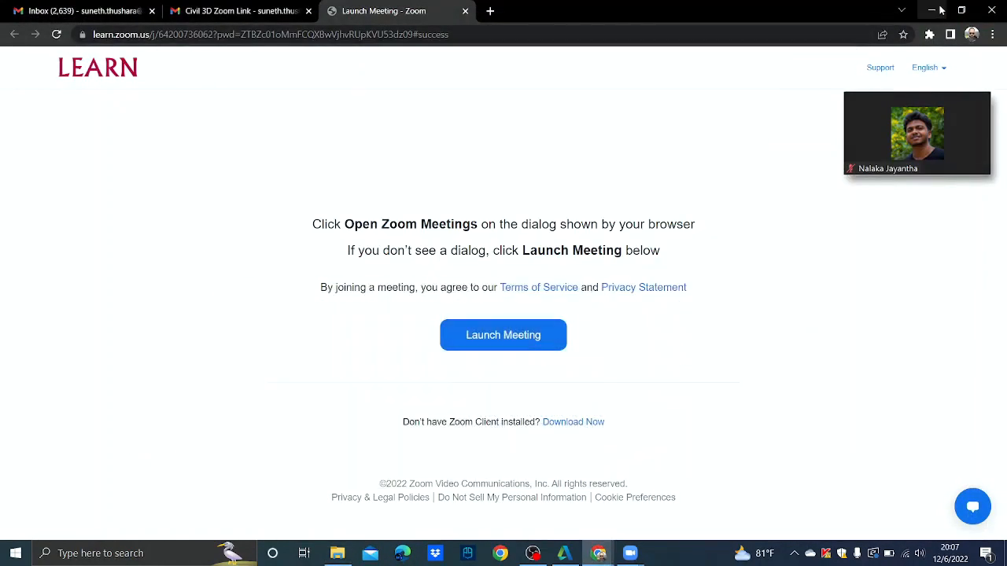
left_click(465, 11)
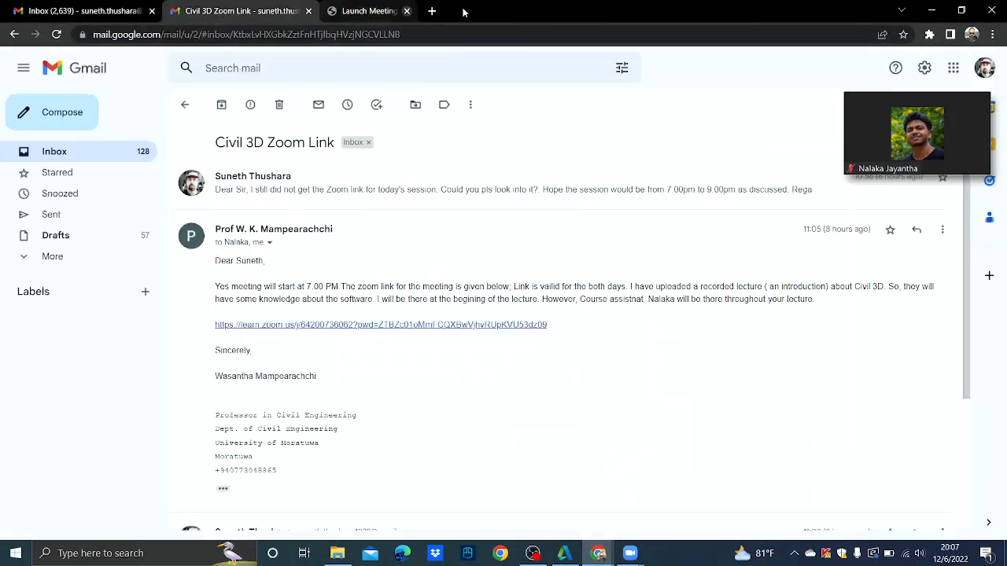
left_click(309, 11)
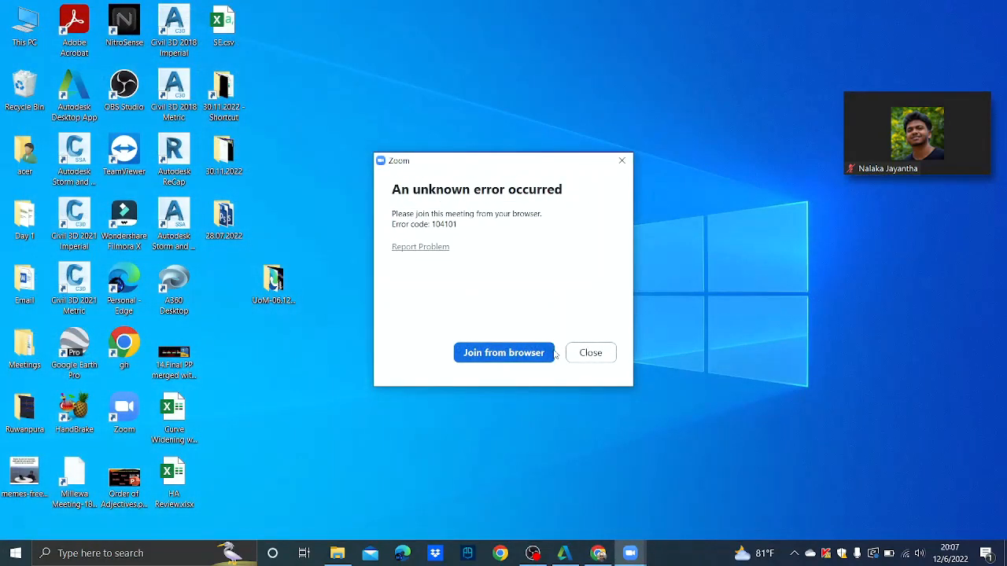
left_click(591, 355)
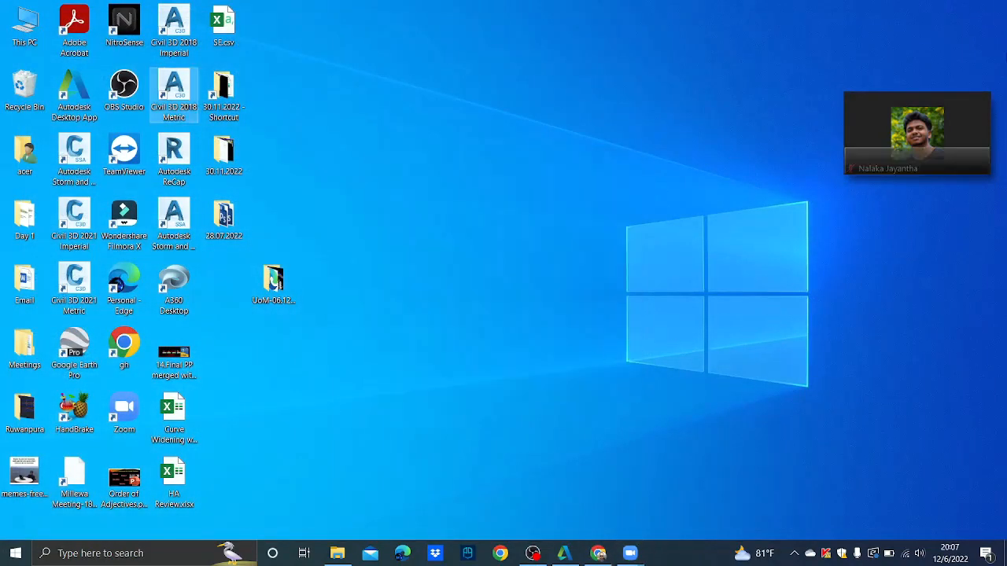
- Restore the meeting window, open the share picker, then minimize the meeting without sharing
mouse_move(906, 118)
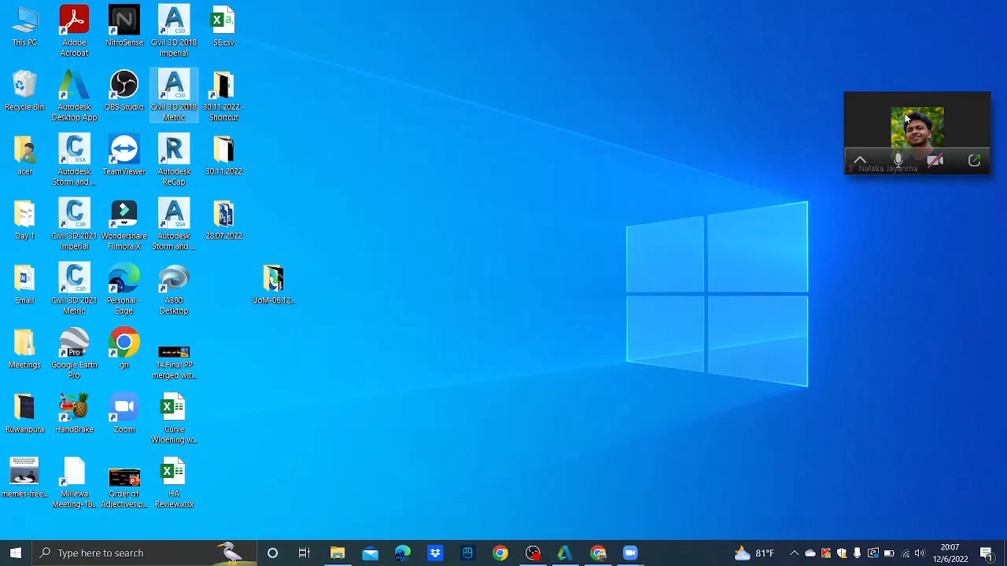
left_click(973, 160)
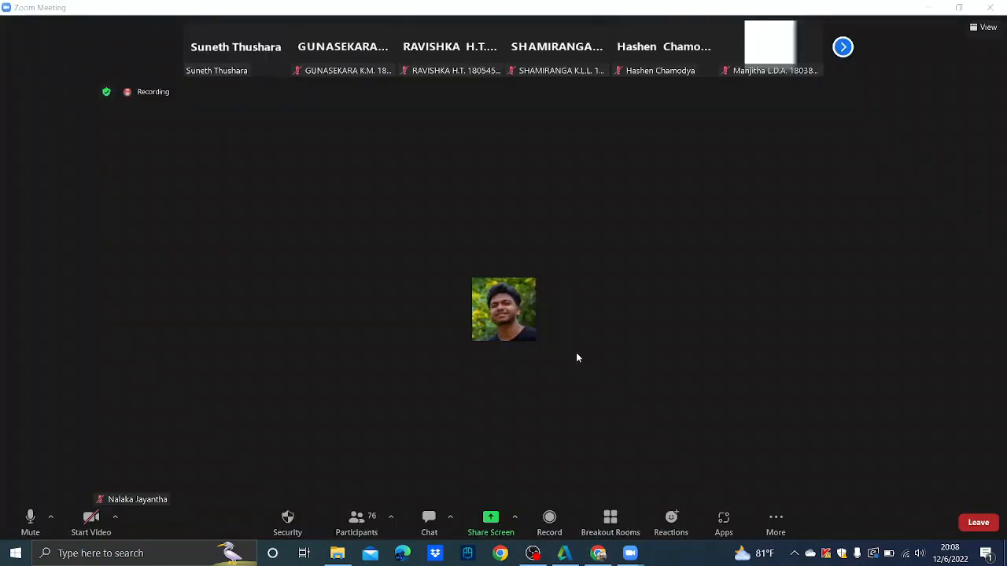
left_click(494, 526)
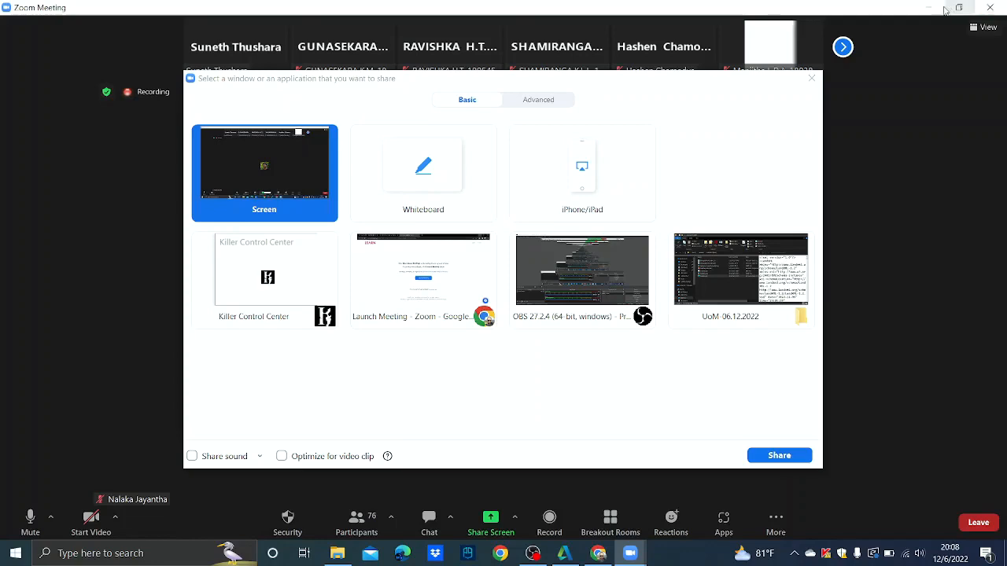
left_click(935, 8)
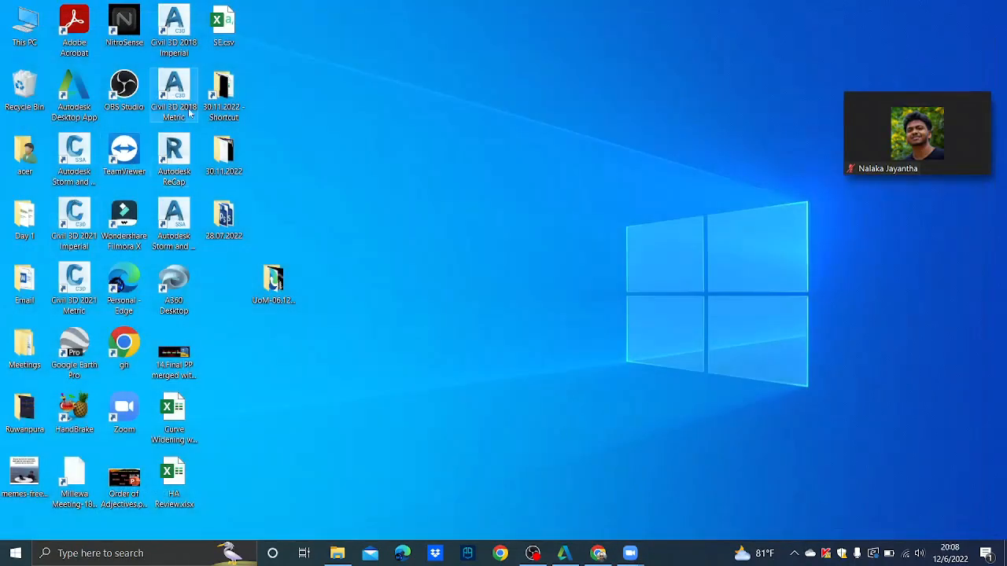
- Launch Civil 3D 2018 Metric from the desktop
double_click(182, 93)
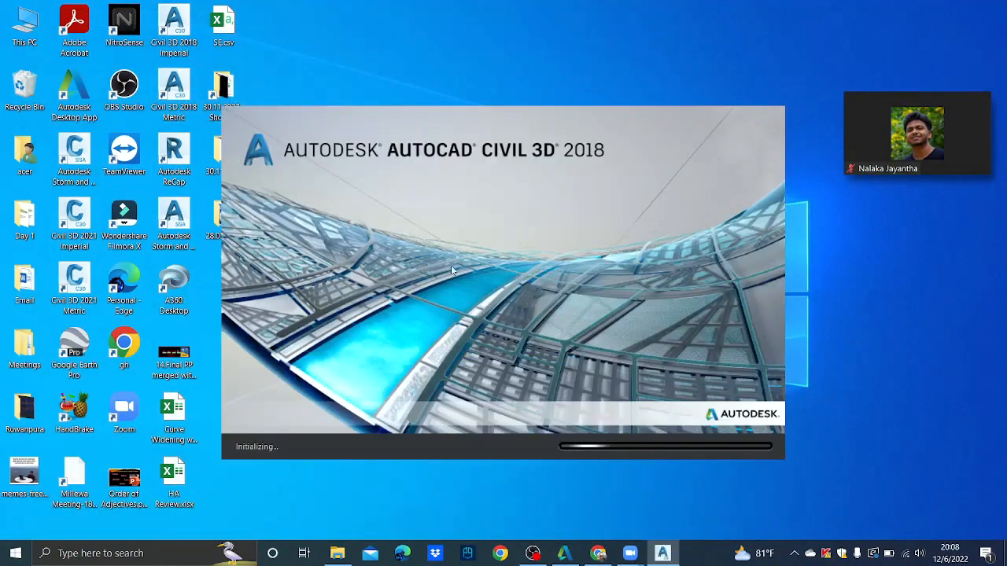
left_click(532, 553)
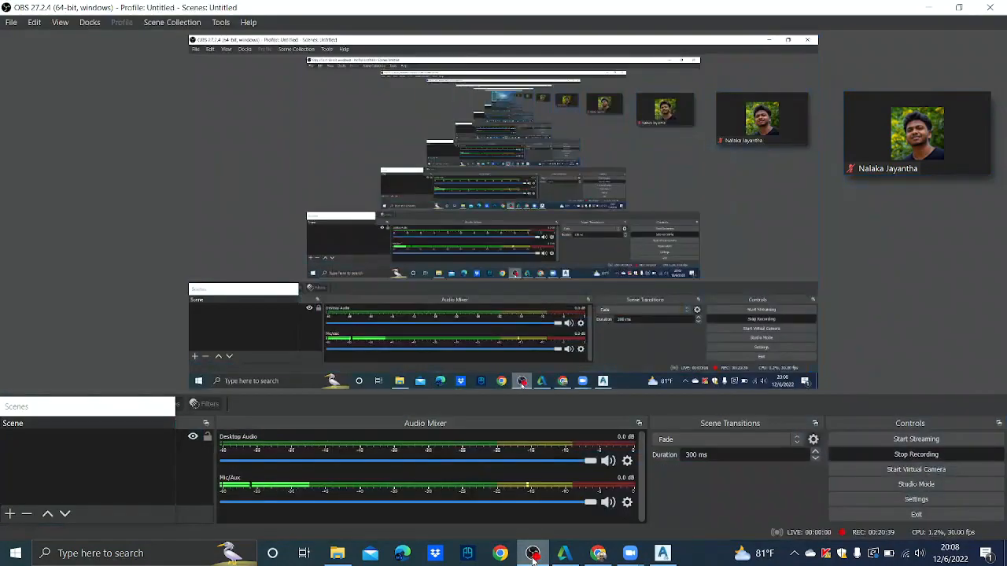
left_click(533, 555)
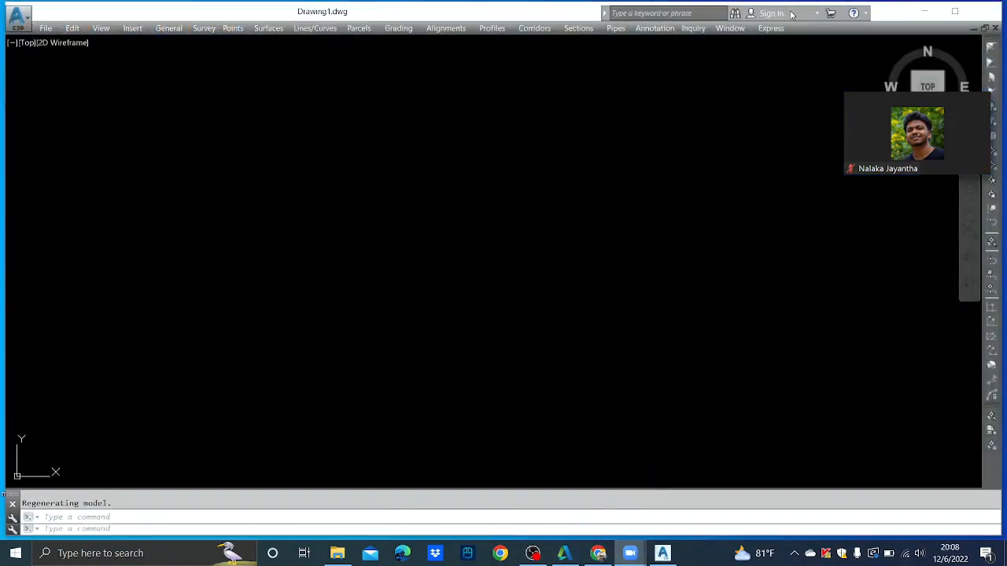
- Share the Civil 3D window in the Zoom meeting
left_click(975, 160)
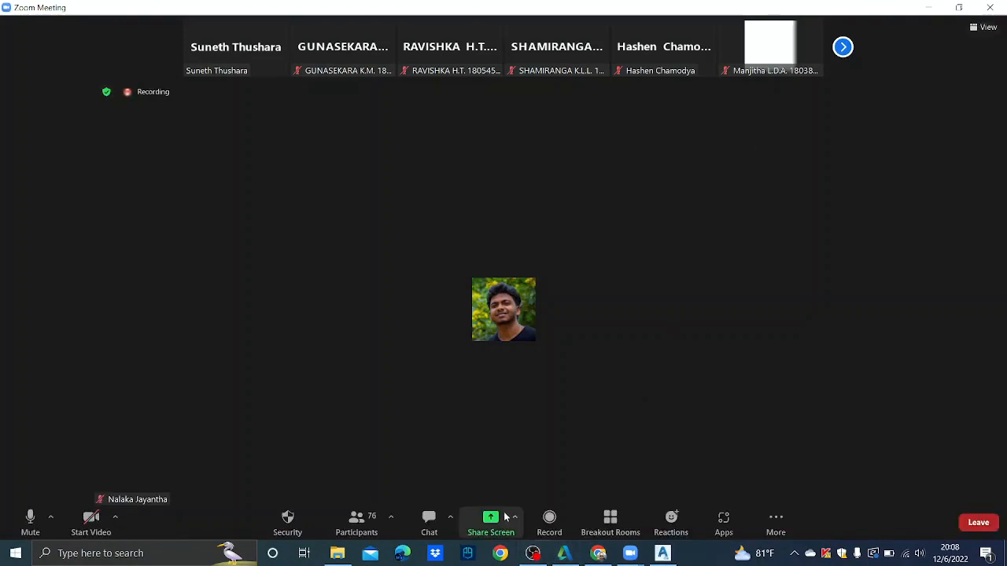
left_click(491, 519)
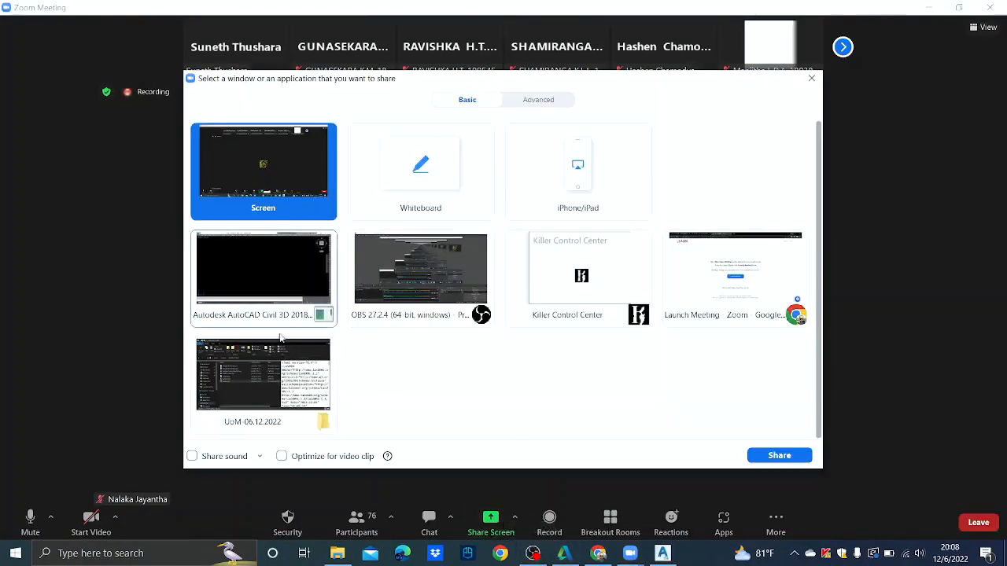
left_click(279, 291)
left_click(798, 457)
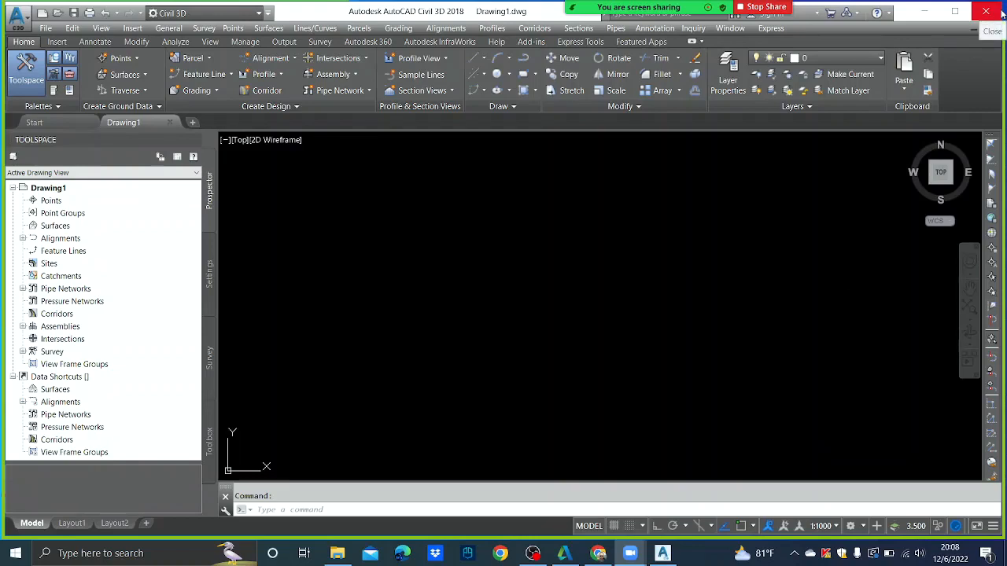
- Create Drawing2 from UoM's Highway HO1.dwt, dismissing the version warning and VBA prompt
left_click(49, 29)
left_click(59, 42)
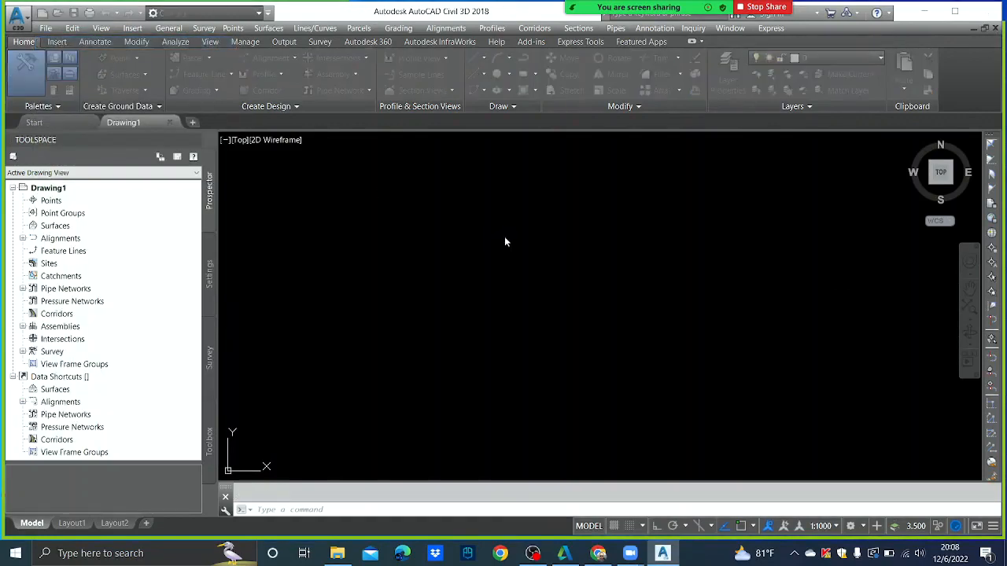
double_click(424, 256)
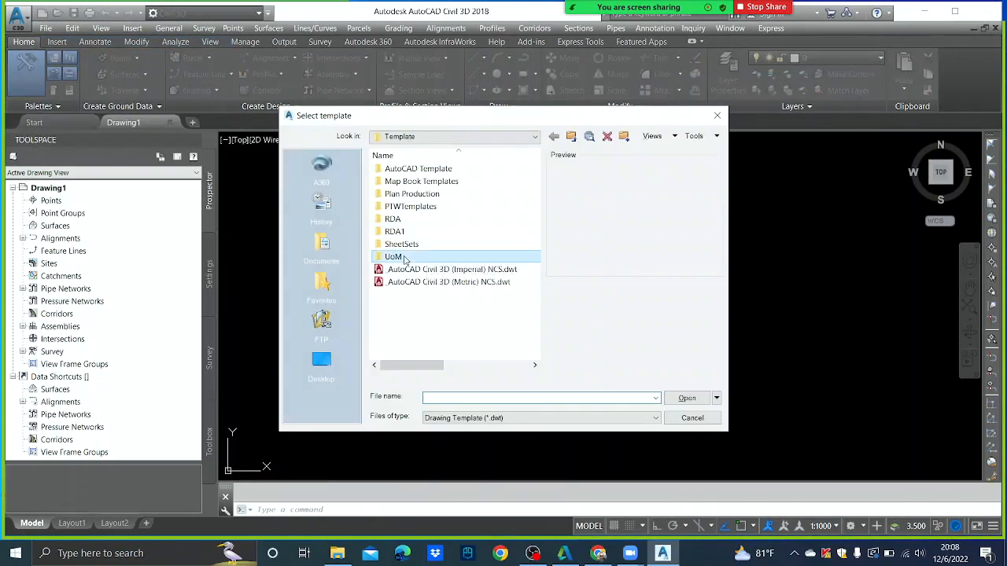
left_click(419, 170)
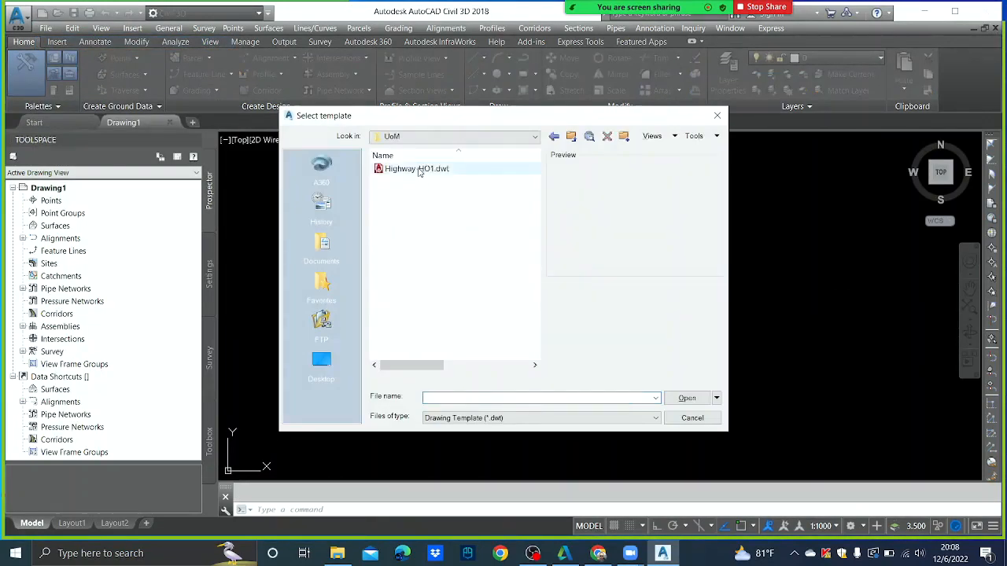
left_click(685, 399)
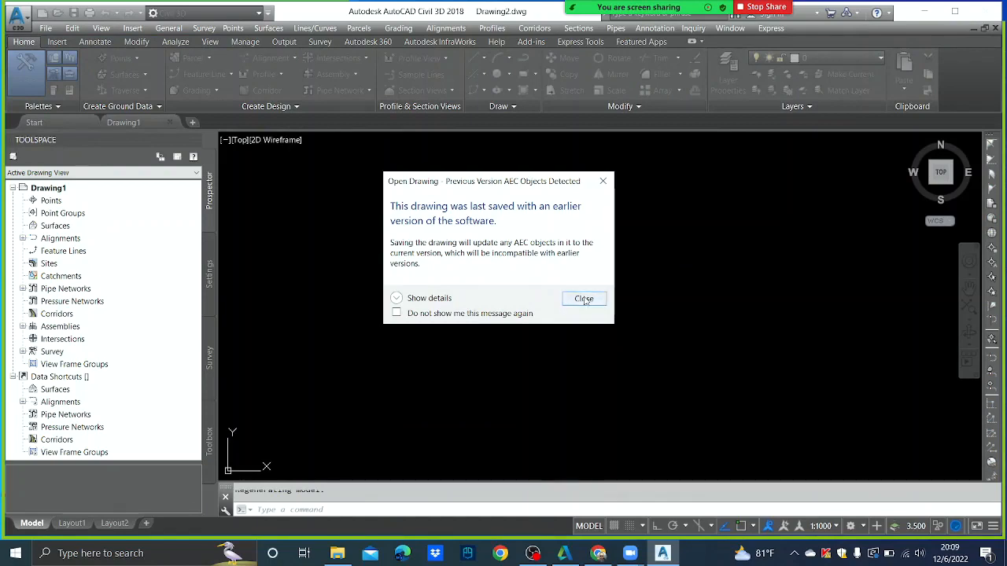
left_click(602, 302)
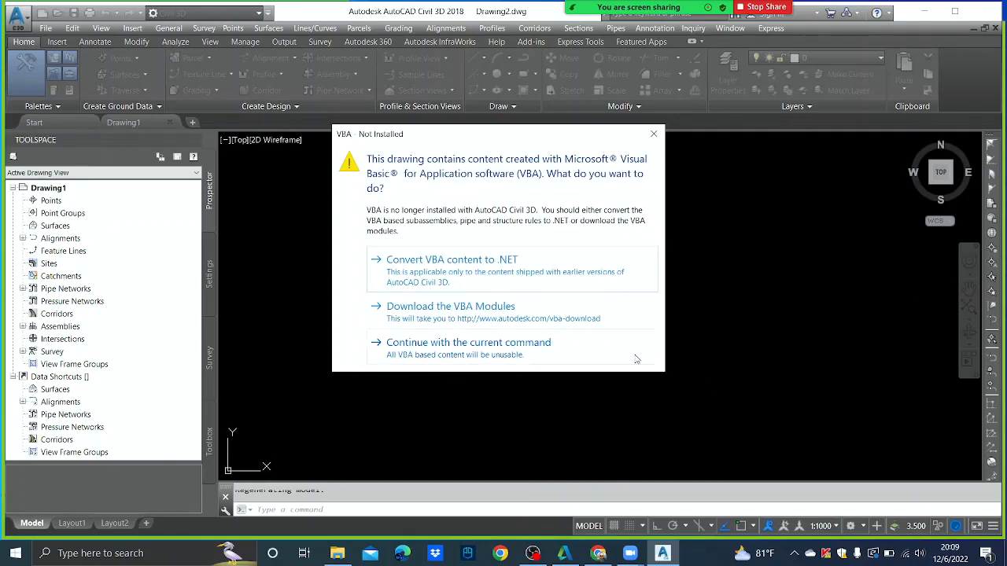
left_click(520, 352)
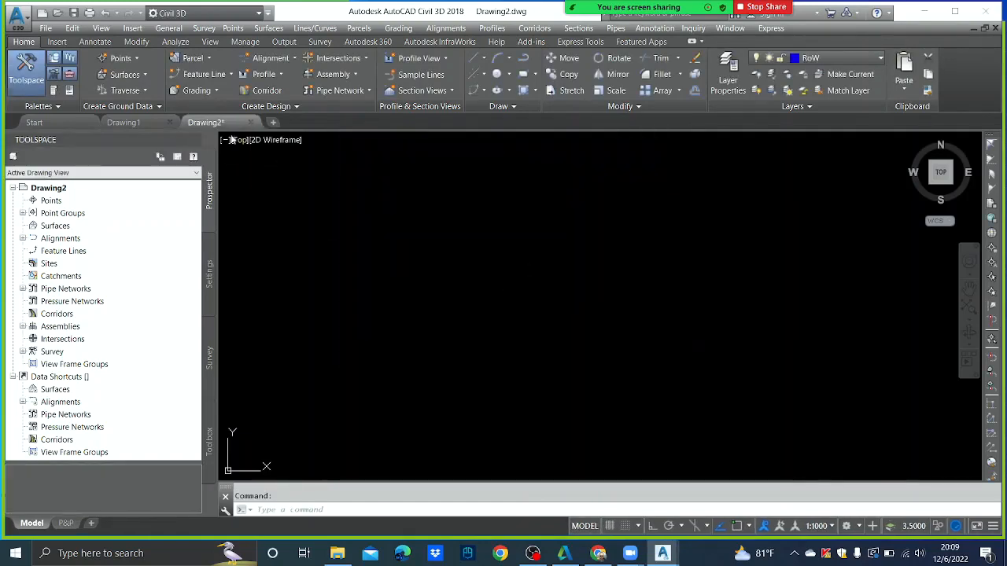
- Save the drawing as Alignment.dwg in Desktop > UoM-06.12.2022, then close the blank Drawing1
left_click(46, 28)
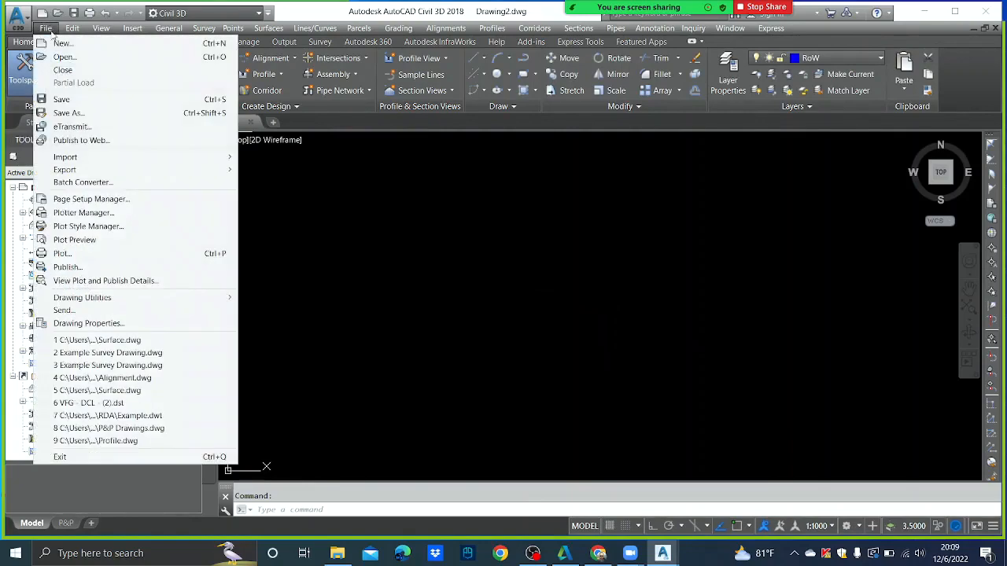
left_click(83, 113)
left_click(517, 138)
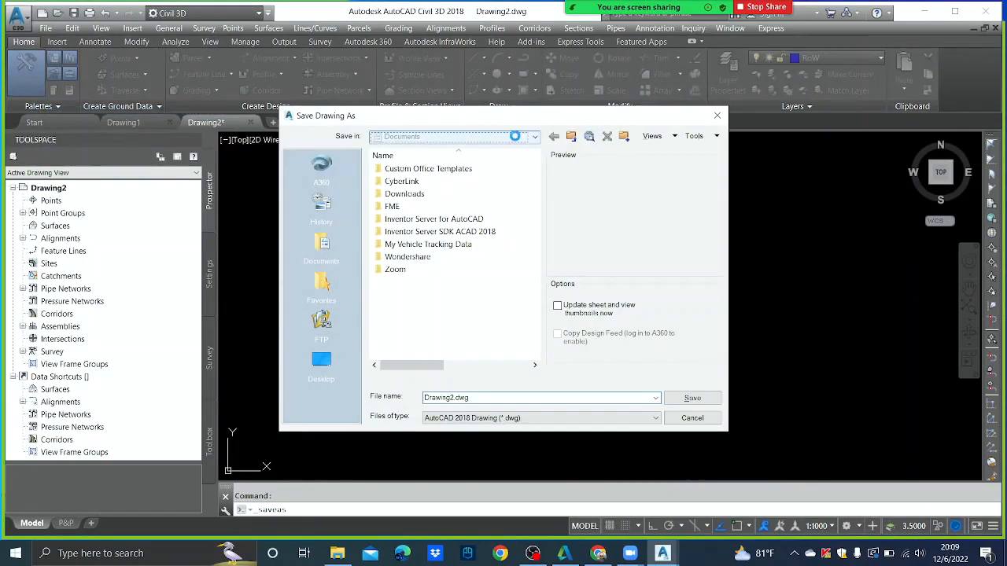
left_click(491, 149)
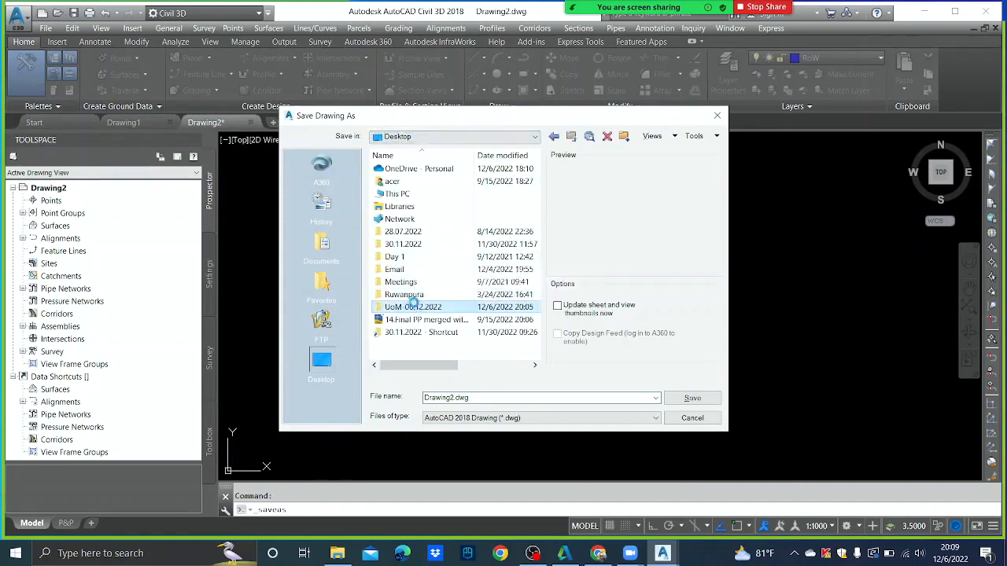
double_click(417, 307)
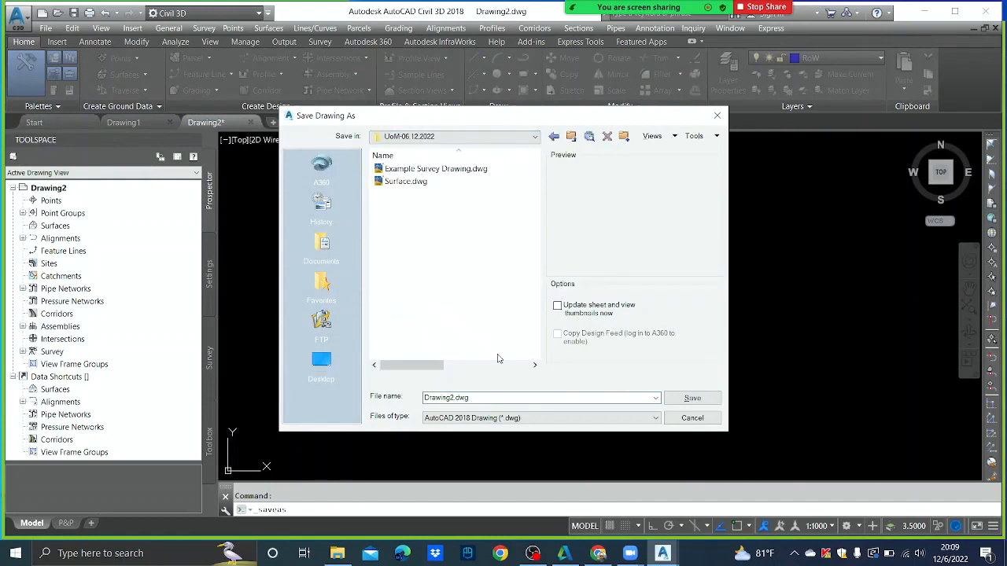
left_click(485, 397)
type("Alignment")
left_click(692, 398)
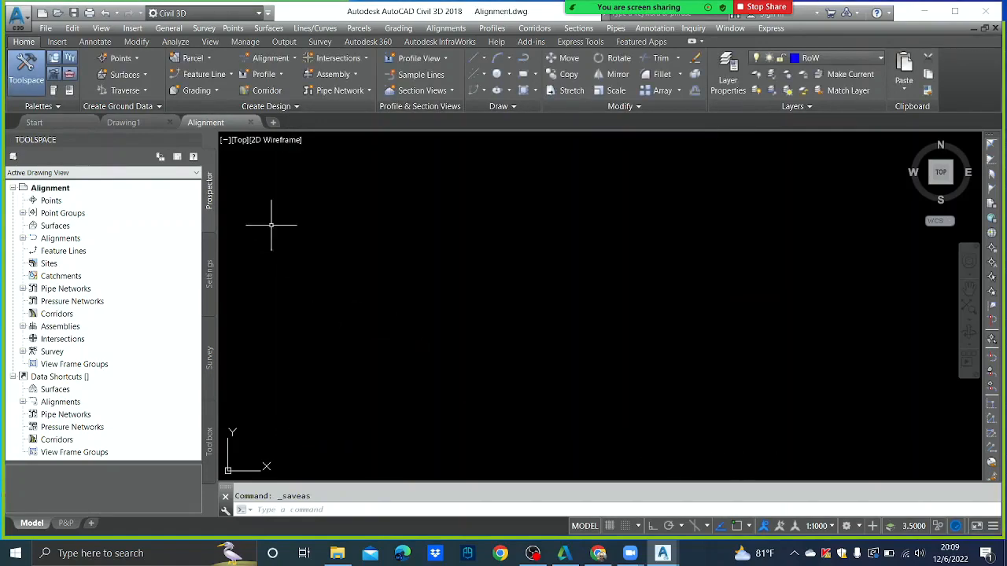
mouse_move(141, 124)
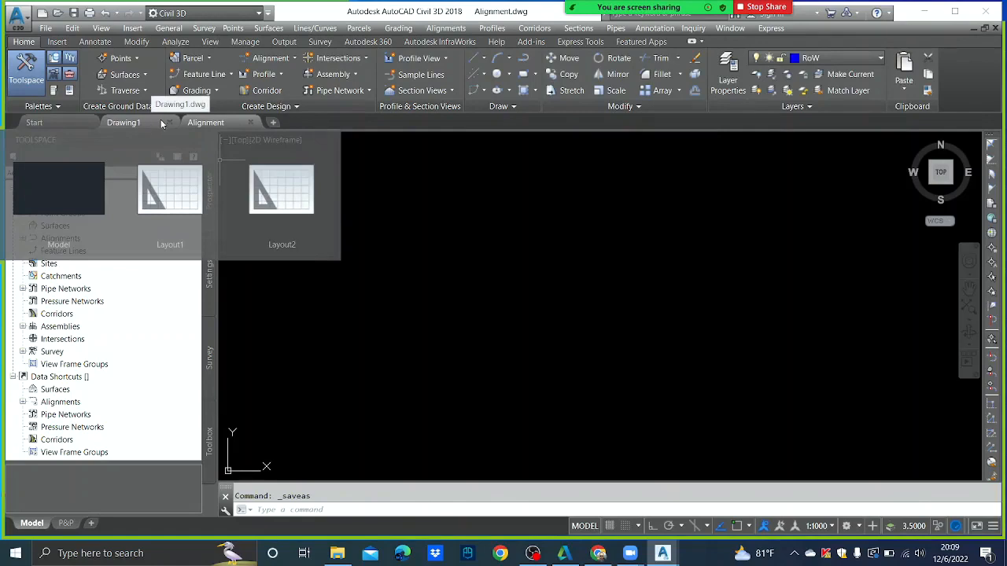
left_click(170, 124)
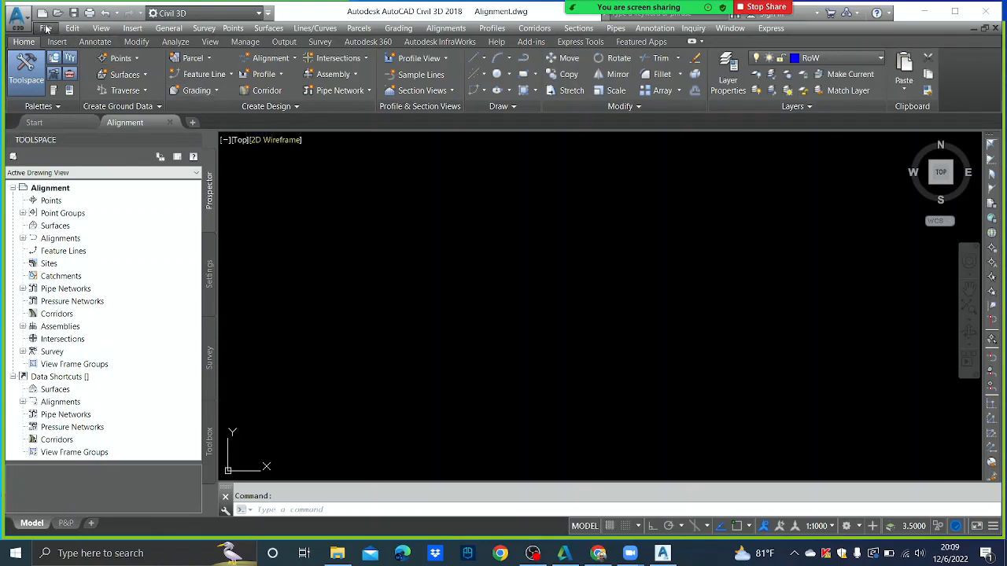
- Start Import LandXML and pick Surface.xml from Desktop > UoM-06.12.2022
left_click(71, 27)
mouse_move(46, 27)
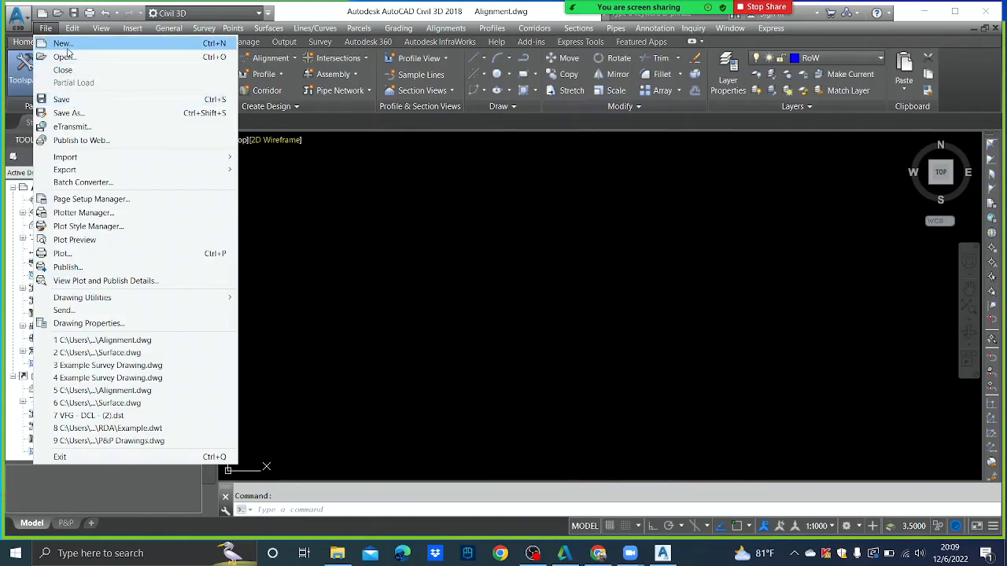
mouse_move(82, 158)
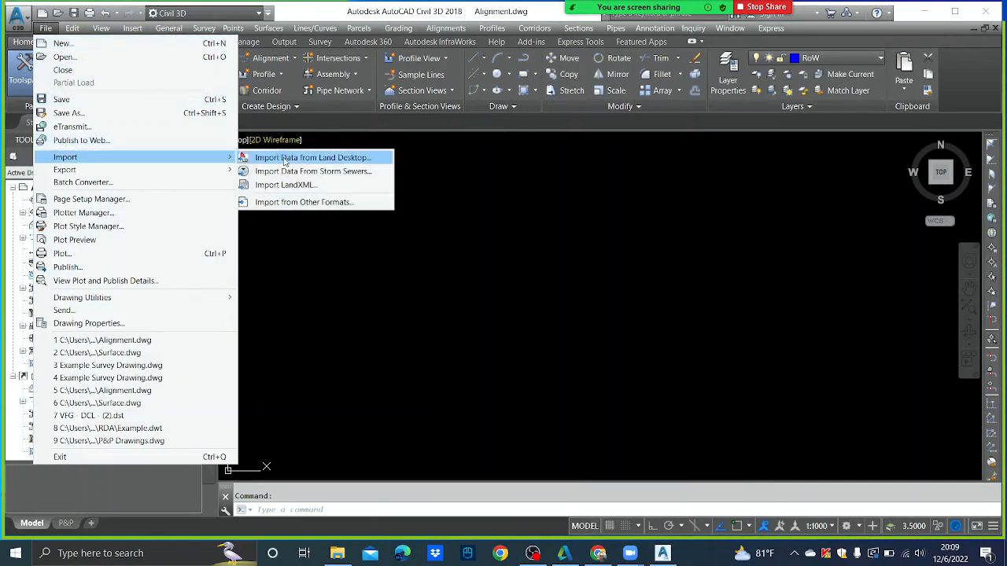
left_click(288, 186)
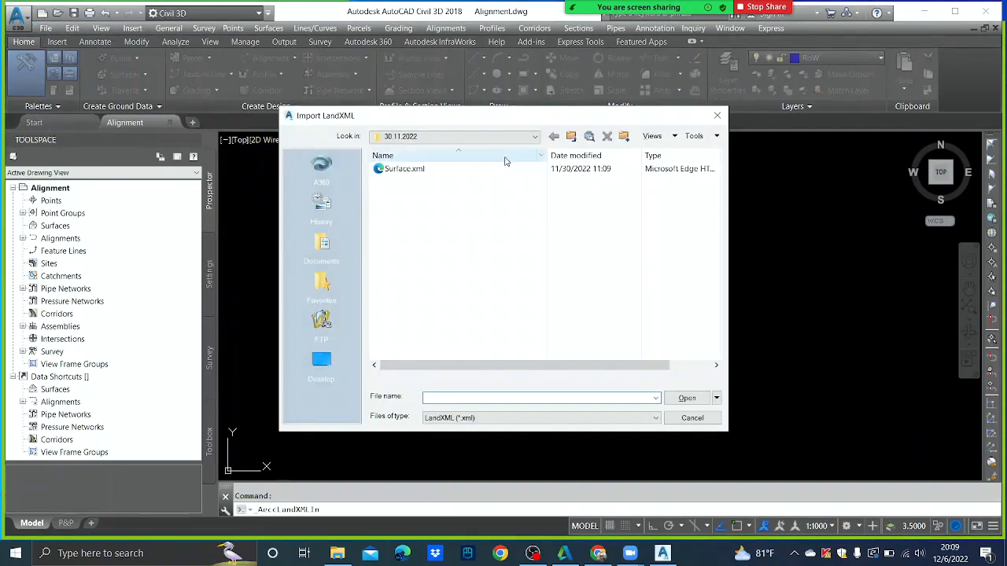
left_click(520, 140)
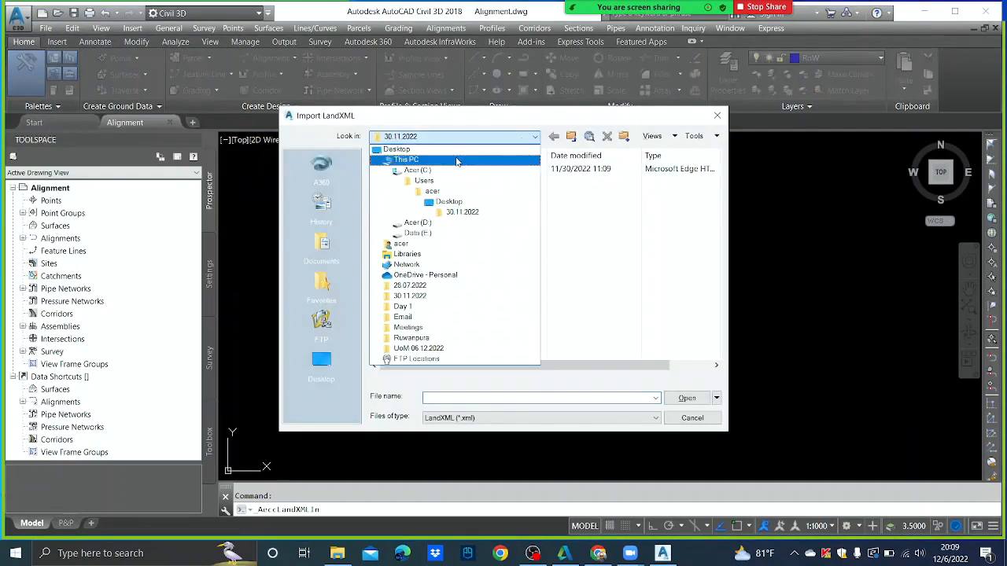
left_click(456, 159)
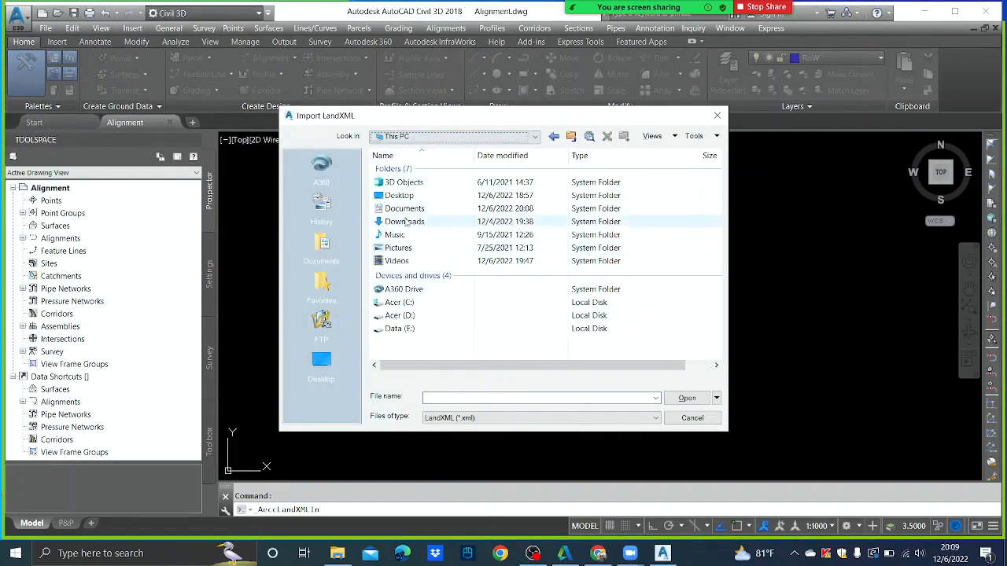
left_click(512, 140)
left_click(400, 146)
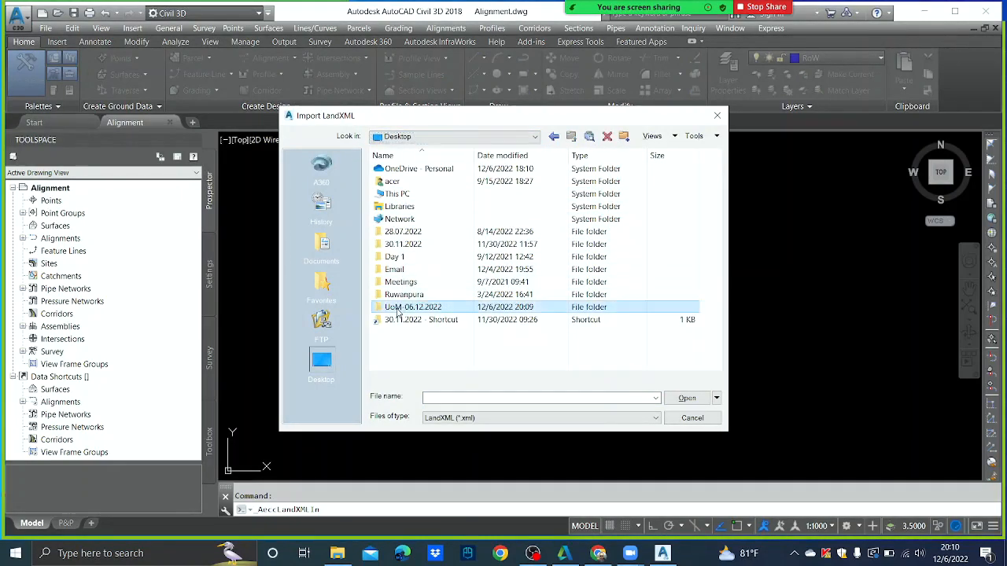
double_click(412, 307)
left_click(403, 169)
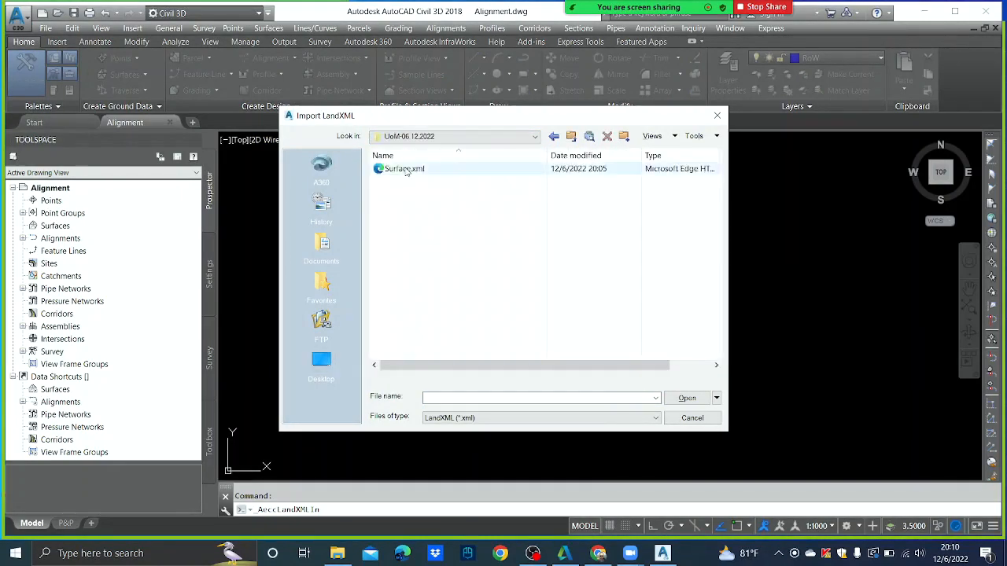
left_click(685, 397)
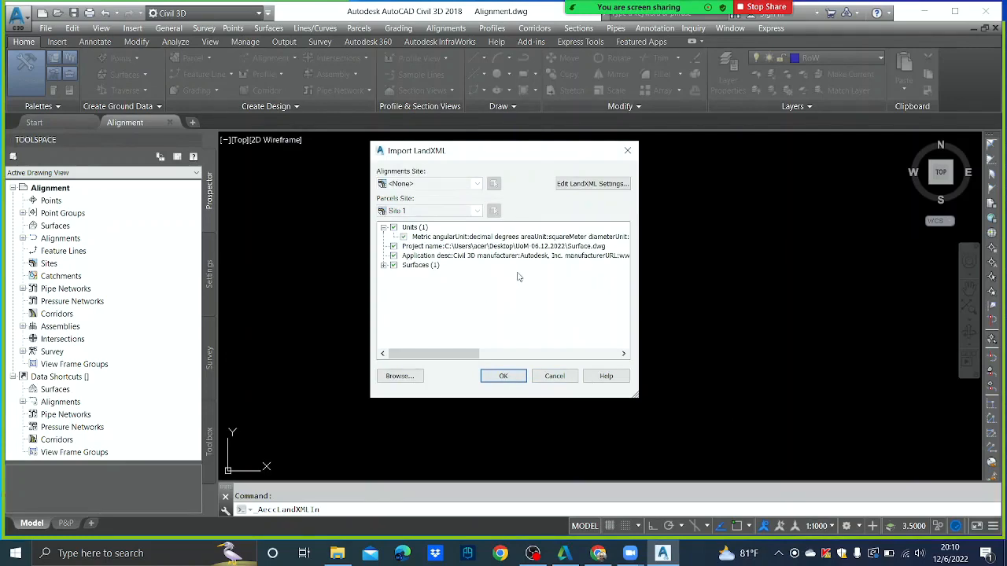
- Confirm the Surface.xml LandXML import and inspect the imported EG surface
left_click(516, 379)
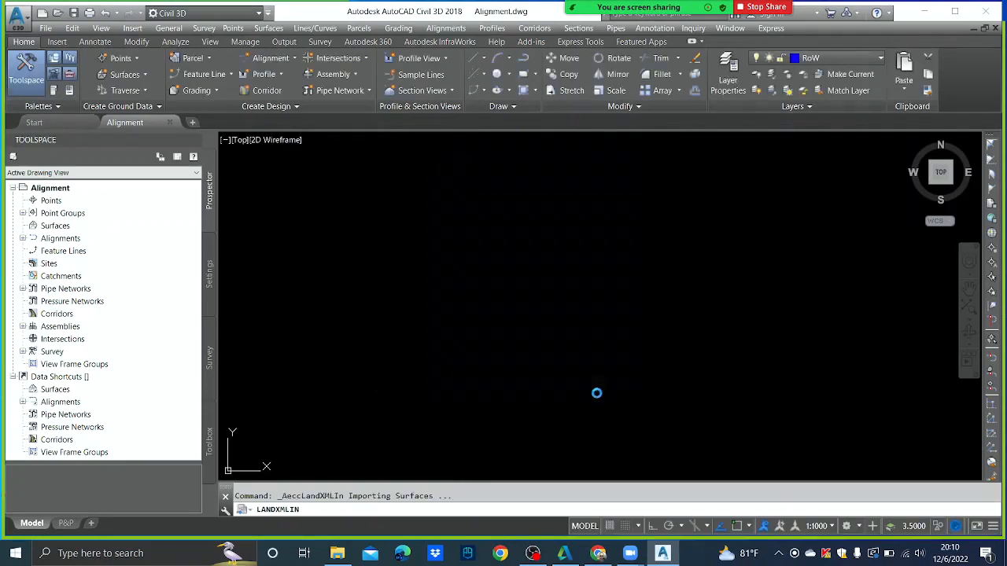
scroll(479, 258, "up", 2)
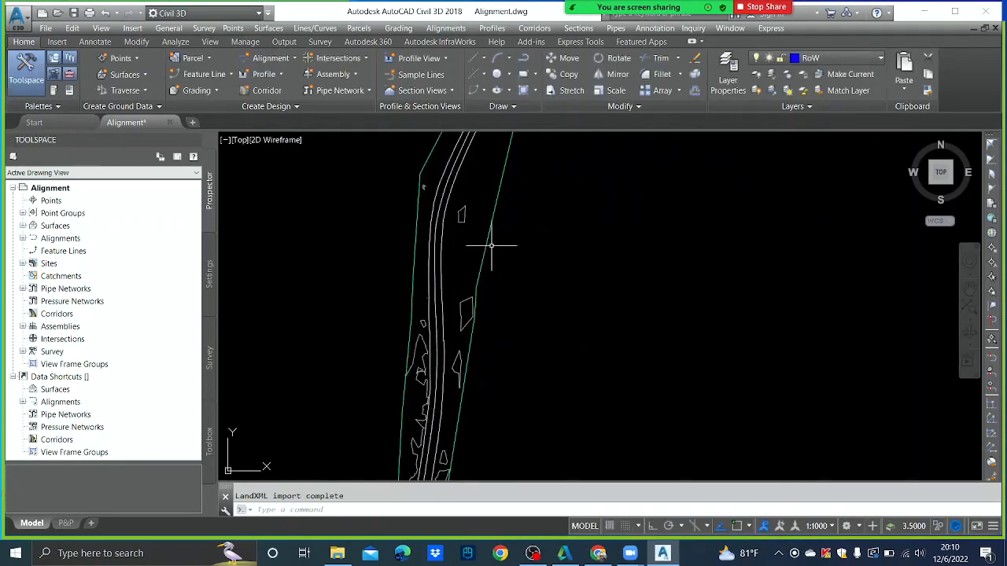
scroll(491, 242, "down", 3)
middle_click_drag(502, 335, 514, 259)
scroll(507, 246, "up", 3)
scroll(546, 254, "down", 1)
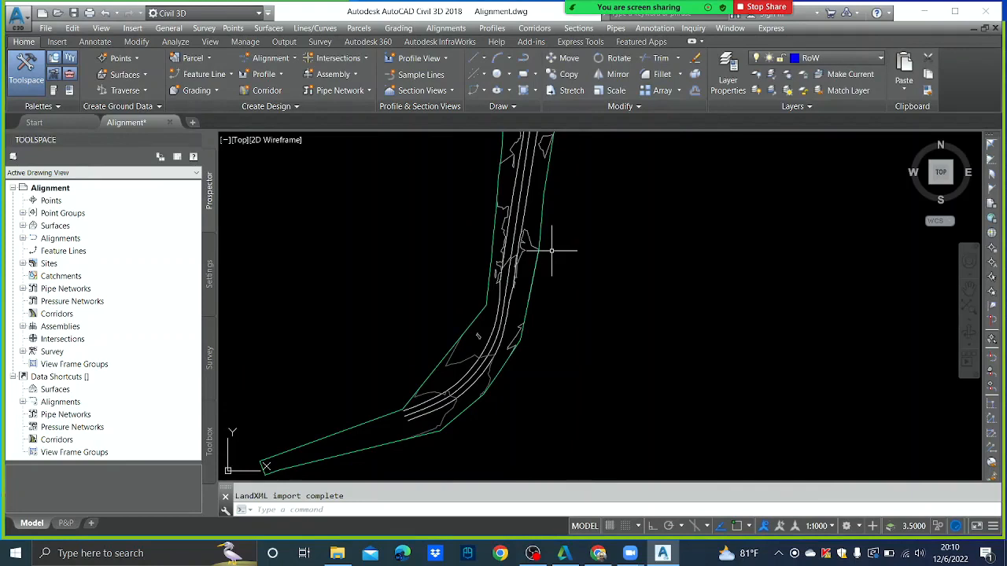
scroll(511, 241, "up", 3)
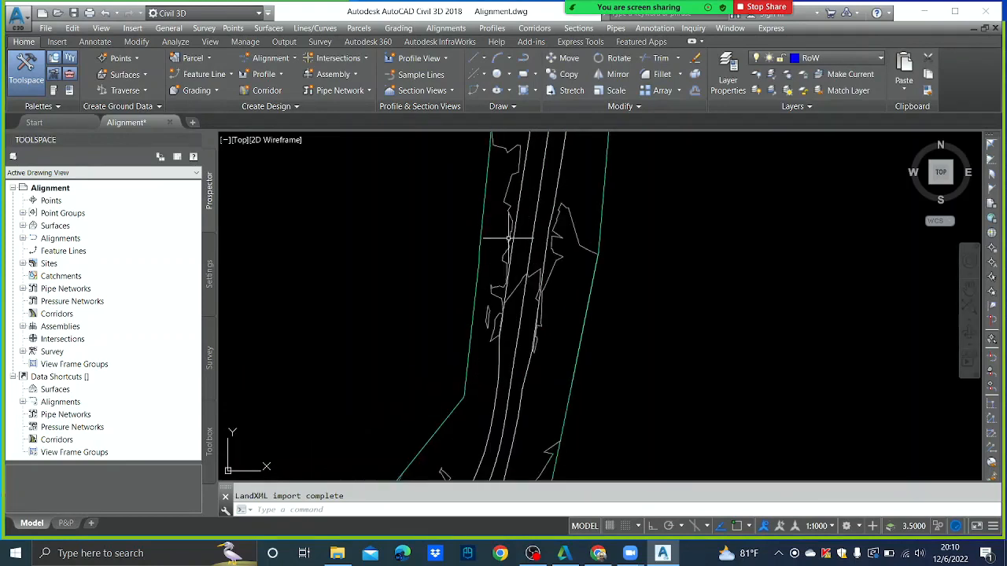
- In the EG surface's properties, apply the 'Contours points and Triangles & borders' style
left_click(554, 227)
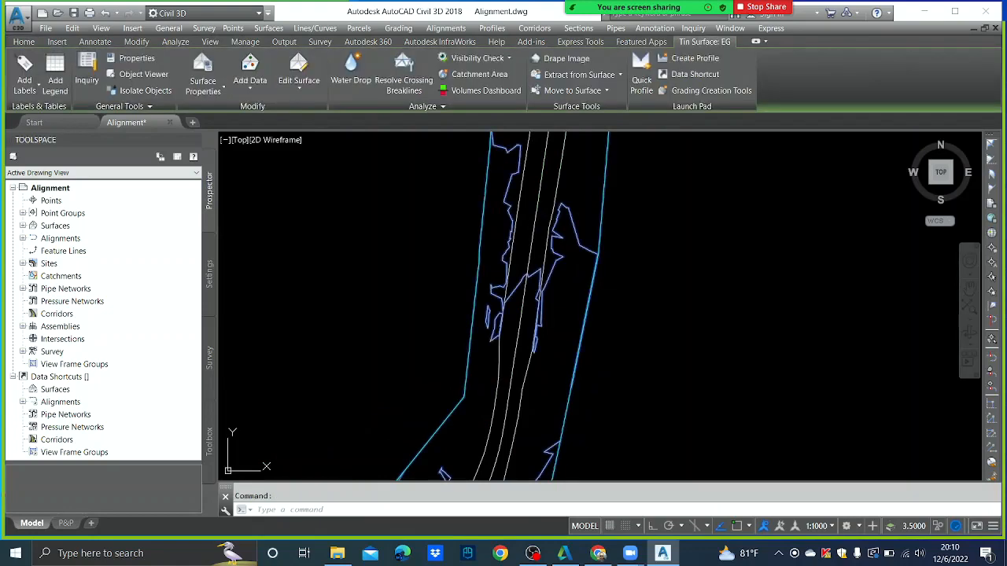
right_click(546, 229)
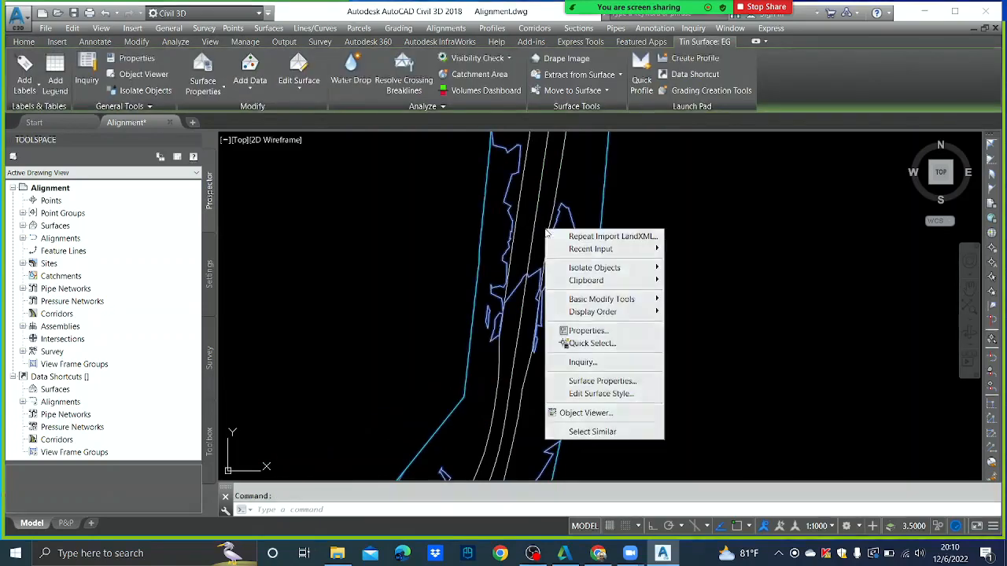
left_click(602, 381)
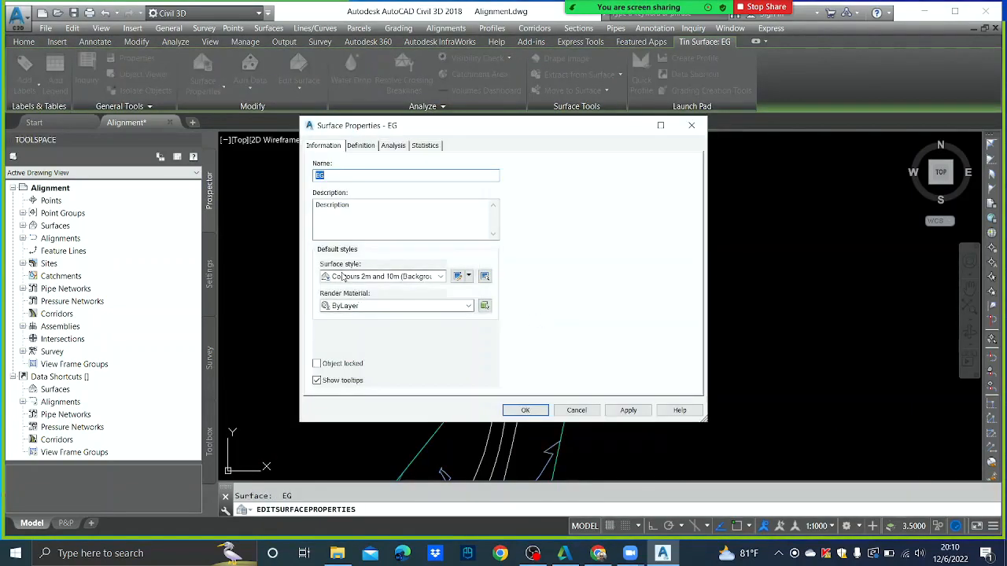
left_click(439, 276)
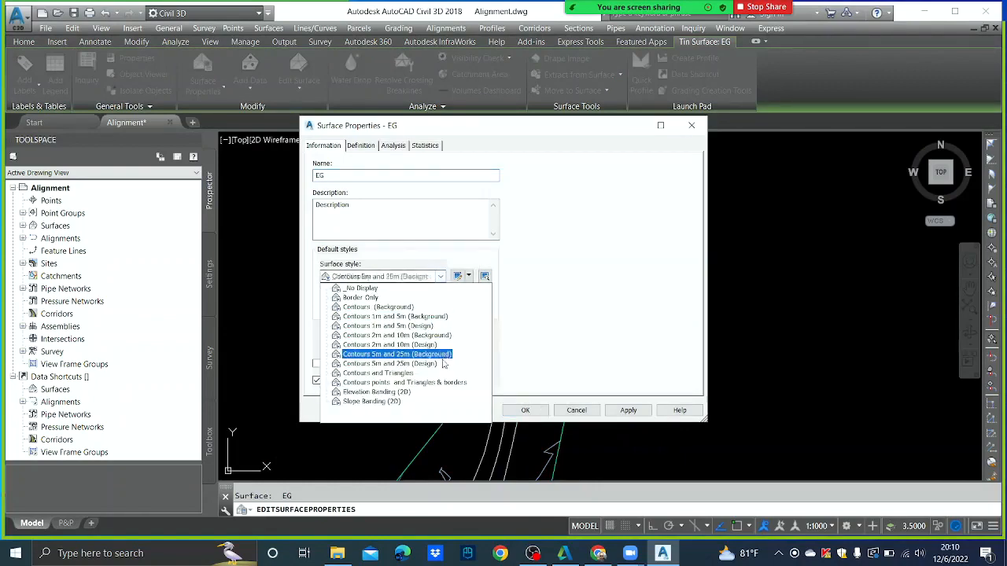
left_click(404, 383)
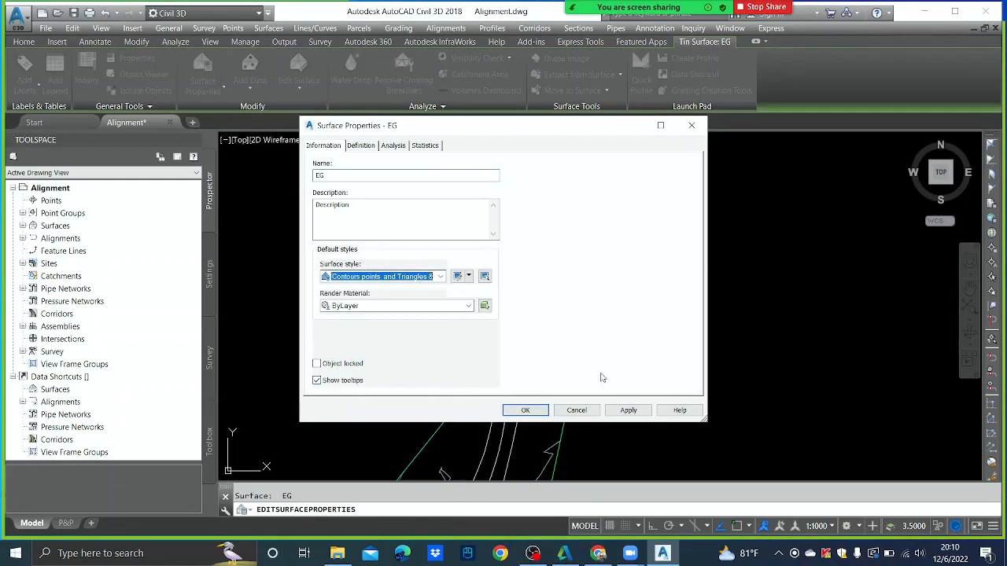
left_click(629, 409)
left_click(540, 413)
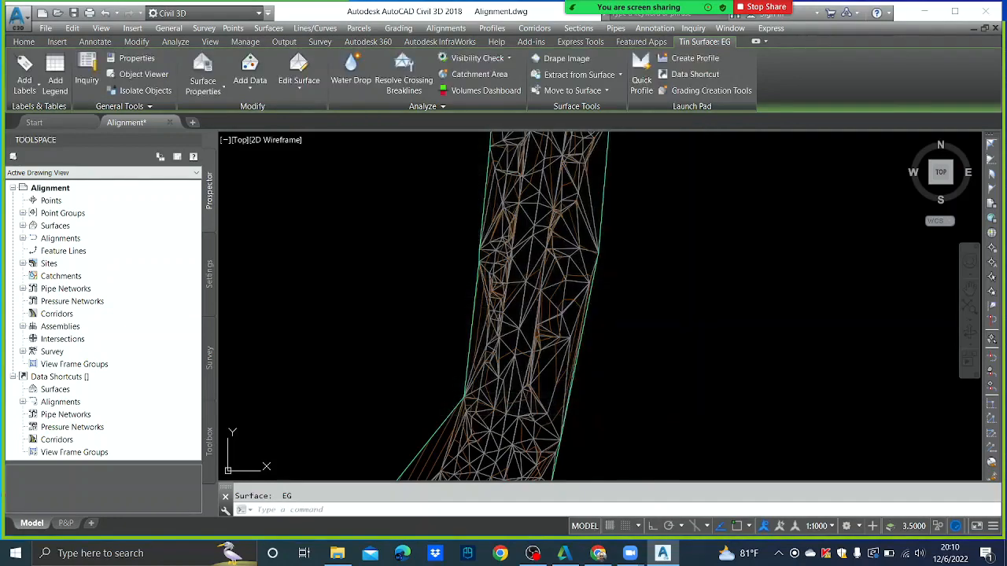
scroll(558, 281, "down", 3)
scroll(563, 220, "up", 2)
scroll(562, 220, "up", 3)
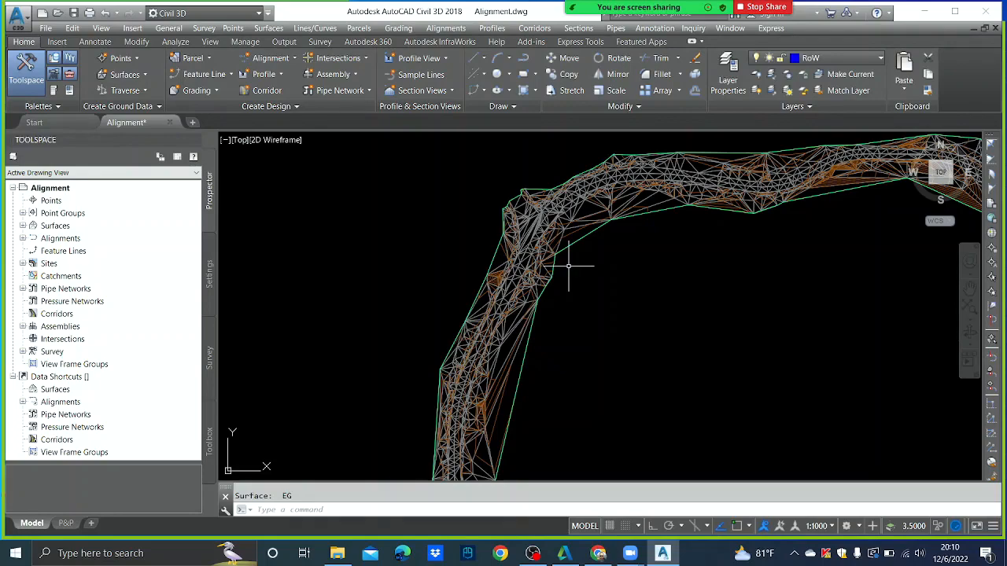
scroll(555, 287, "up", 4)
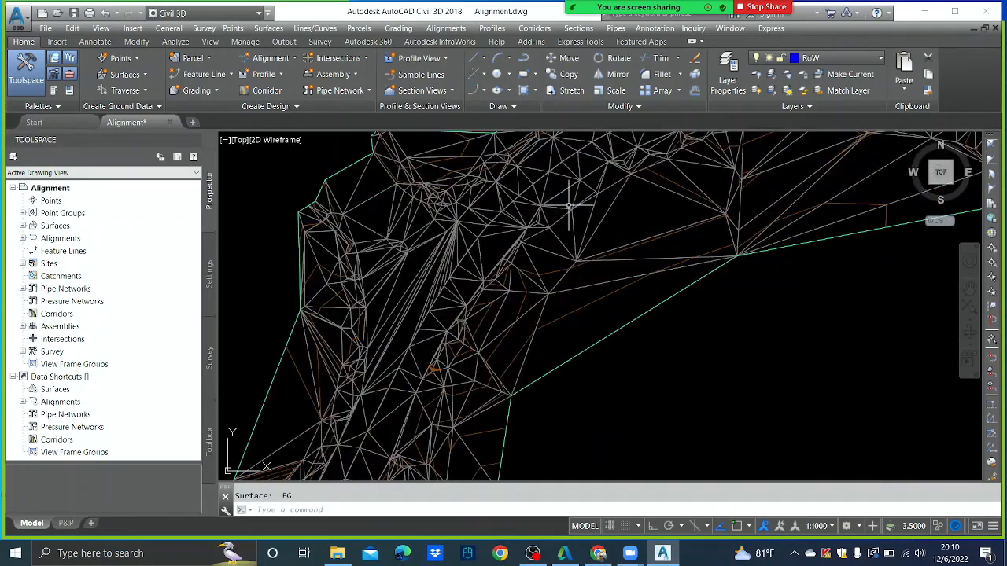
scroll(544, 301, "down", 5)
scroll(678, 248, "up", 2)
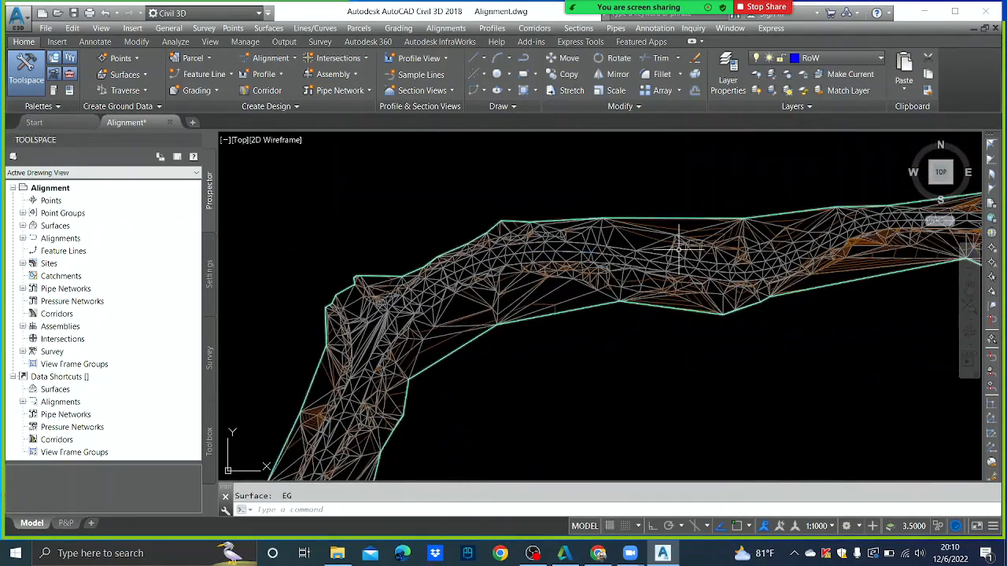
mouse_move(679, 248)
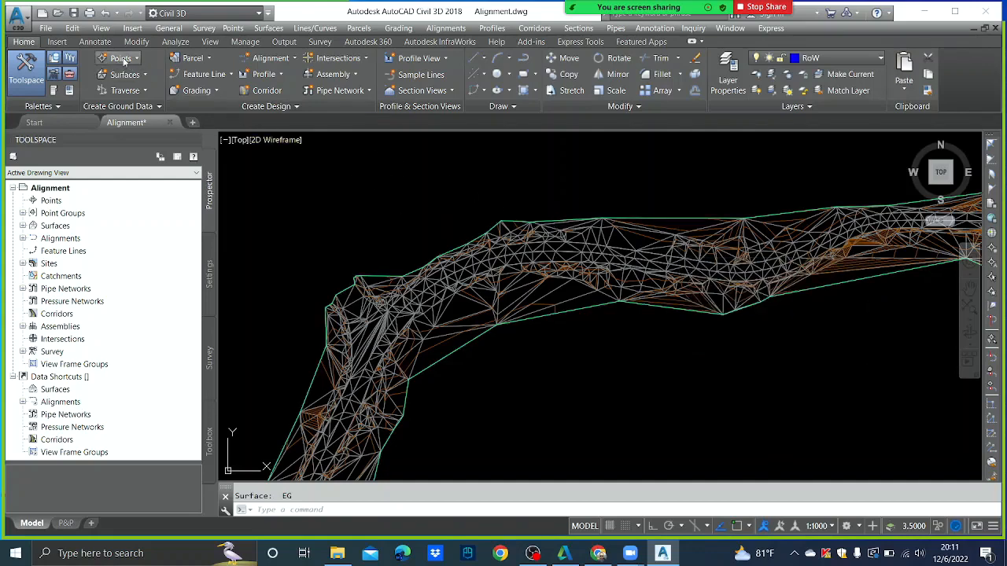
- Open Example Survey Drawing.dwg and continue past the Foreign DWG warning
left_click(54, 30)
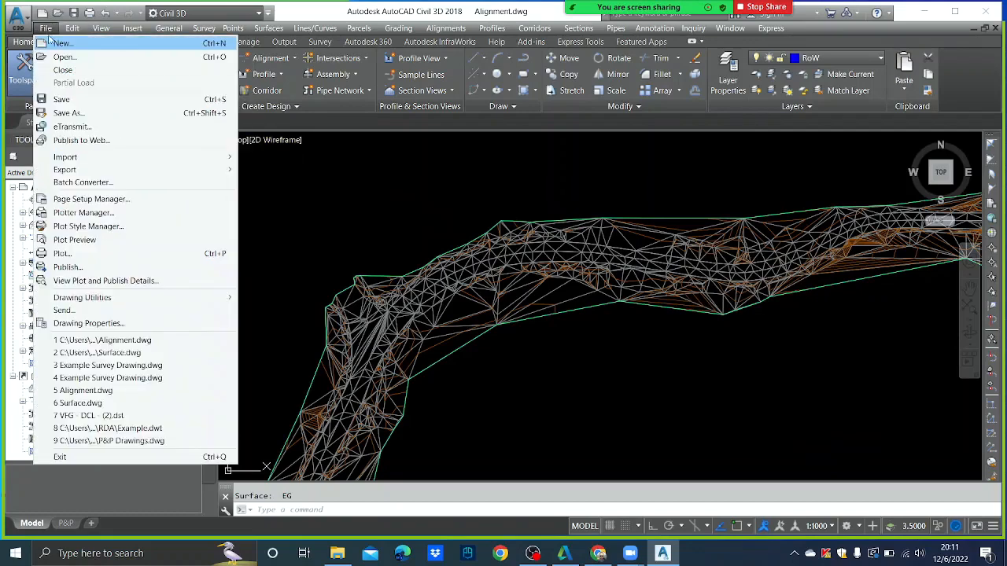
left_click(81, 58)
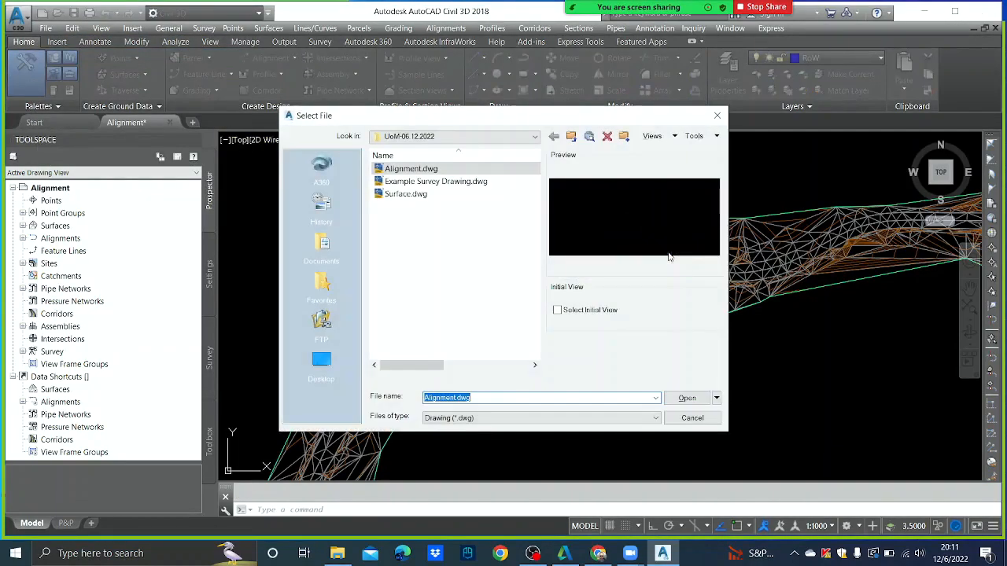
left_click(440, 181)
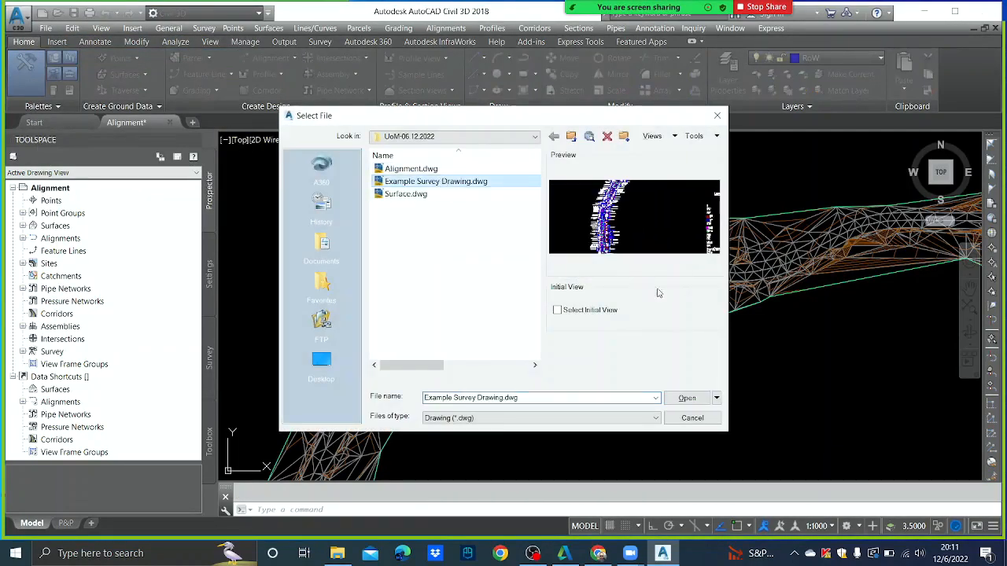
left_click(692, 397)
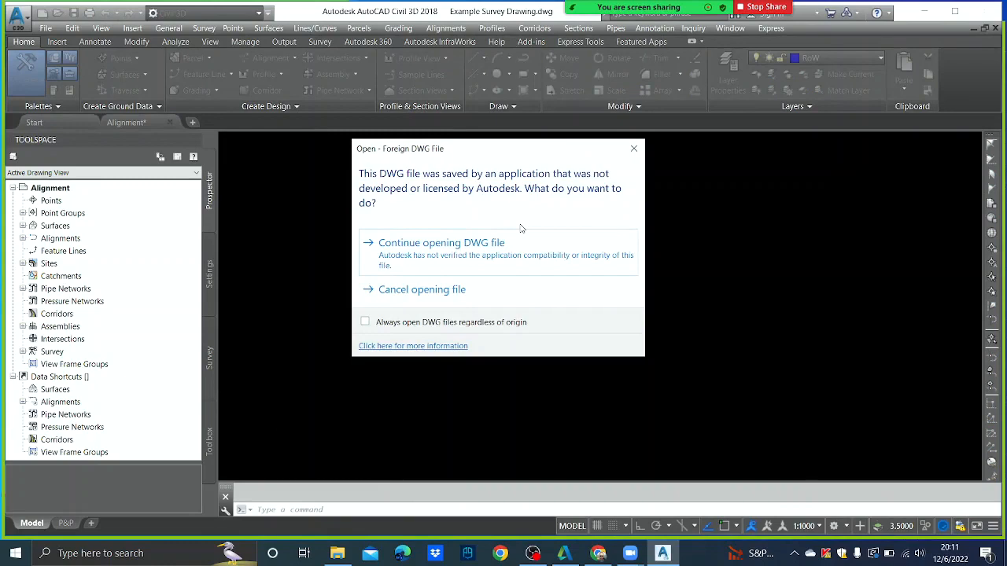
left_click(511, 262)
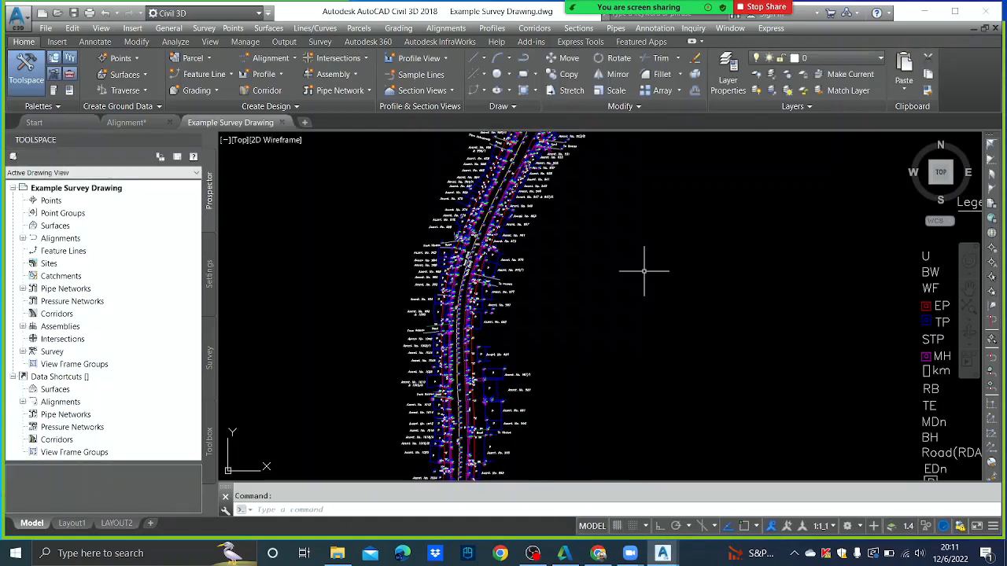
- Turn off the TEXT-HG layer to hide the elevation labels
scroll(441, 315, "up", 6)
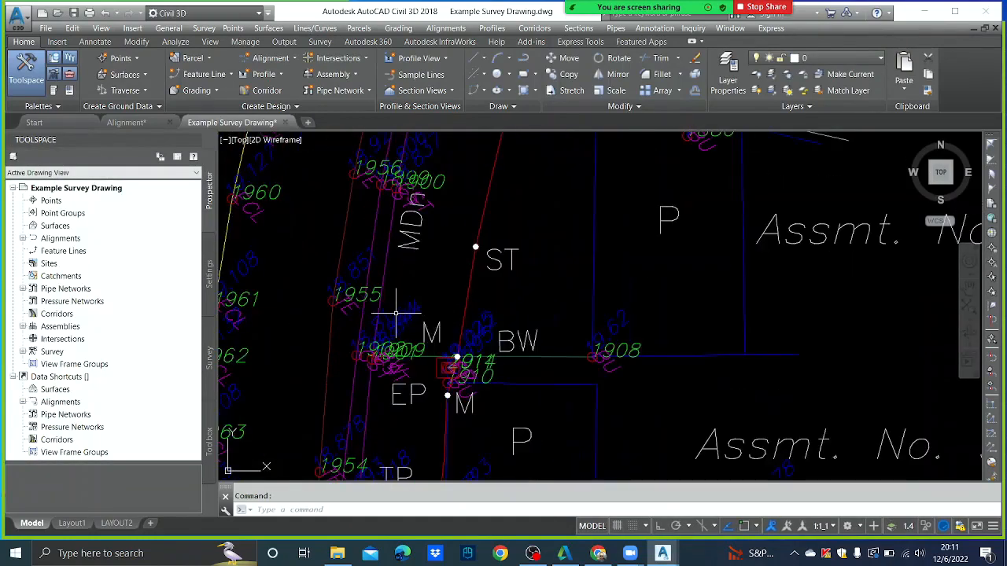
middle_click_drag(395, 313, 464, 296)
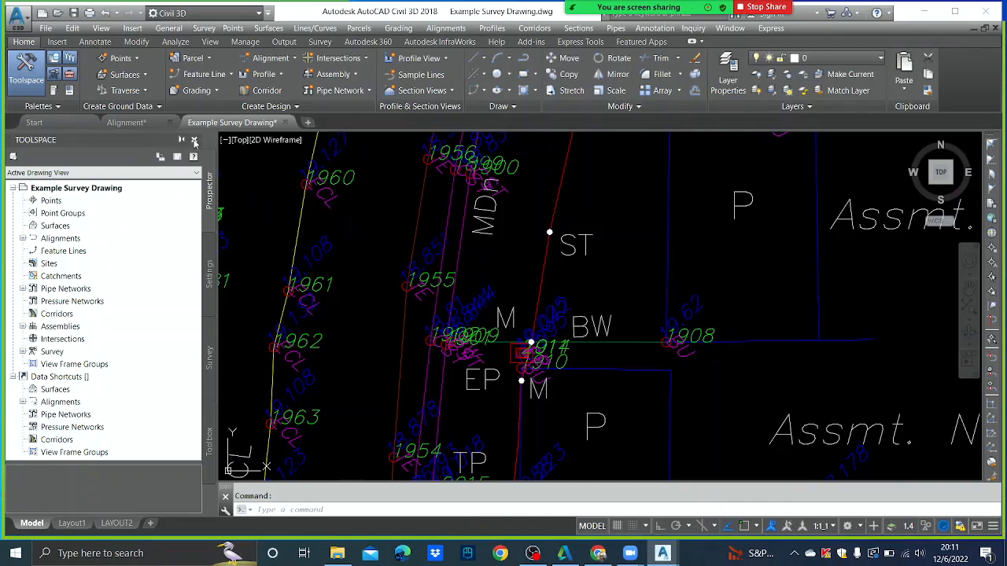
left_click(193, 139)
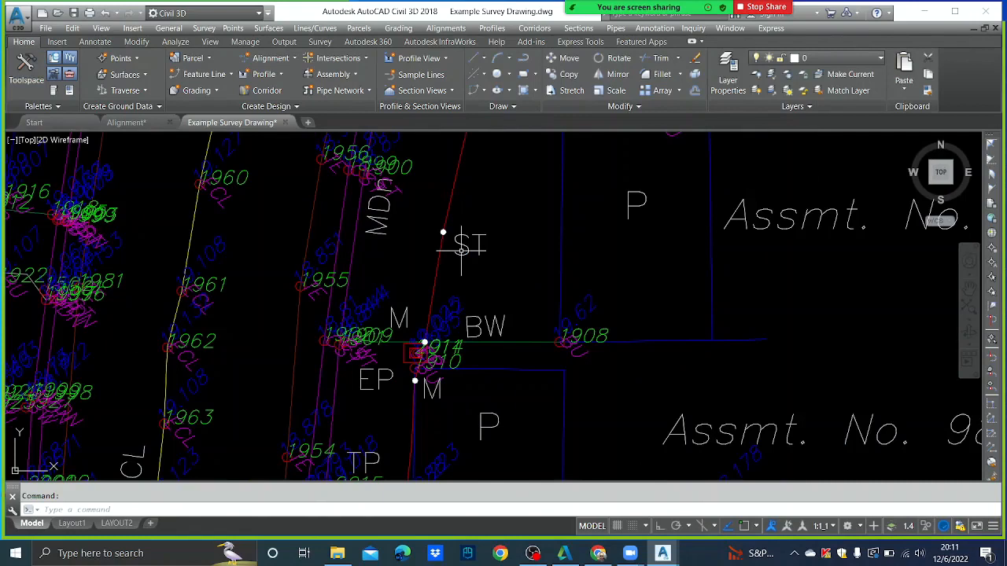
left_click(319, 247)
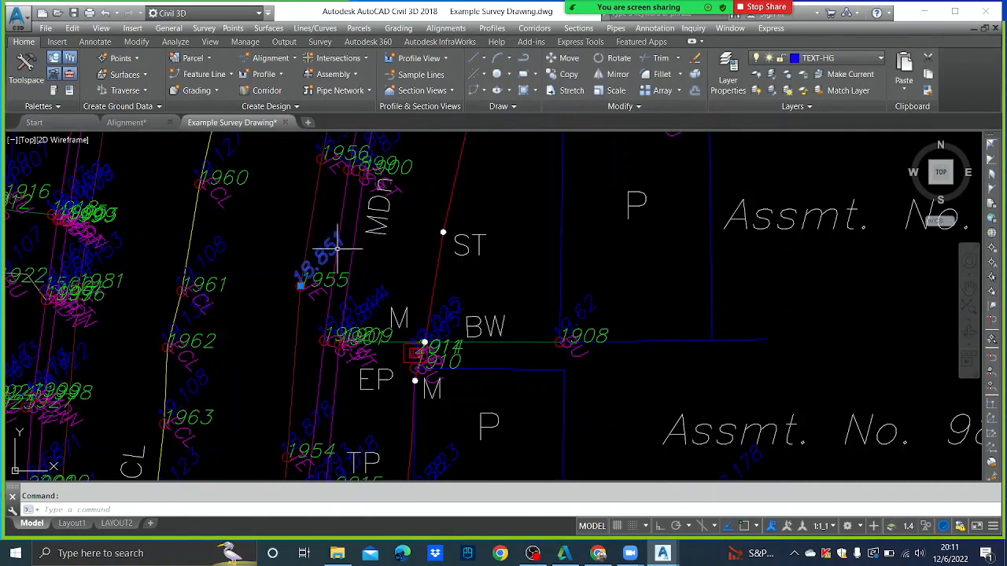
left_click(859, 63)
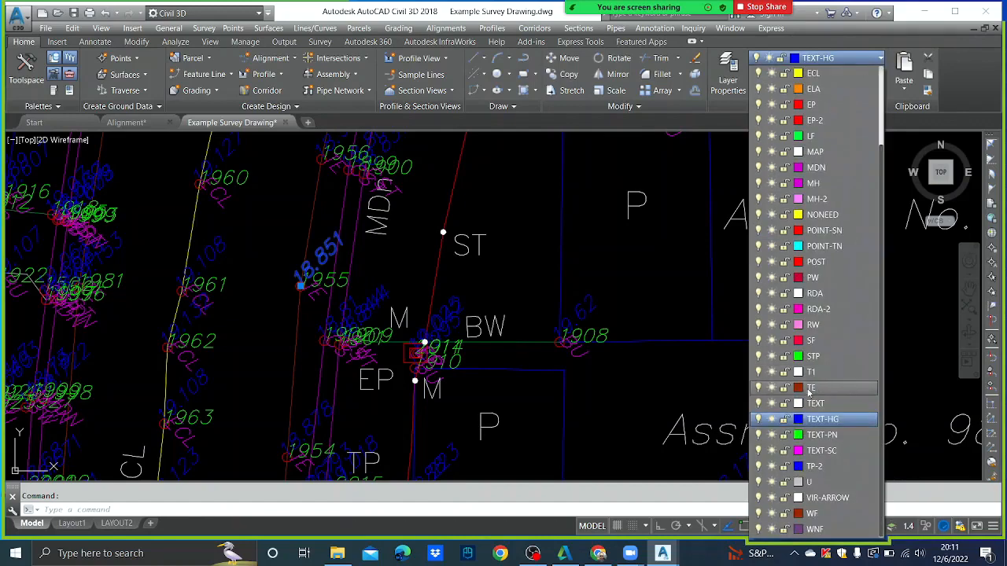
left_click(760, 419)
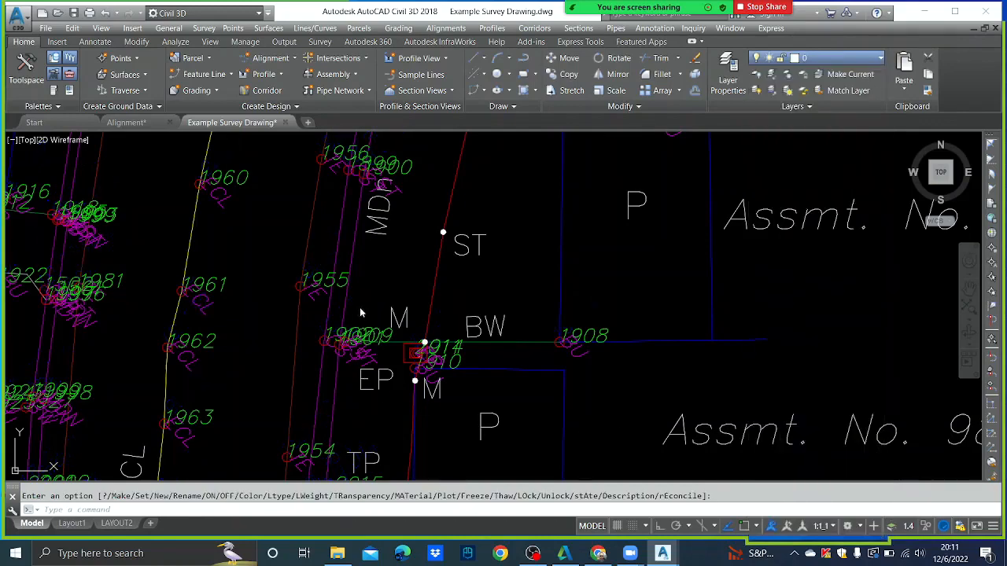
- Turn off the TEXT-PN point-number layer and the TEXT-SC label layer
left_click(330, 279)
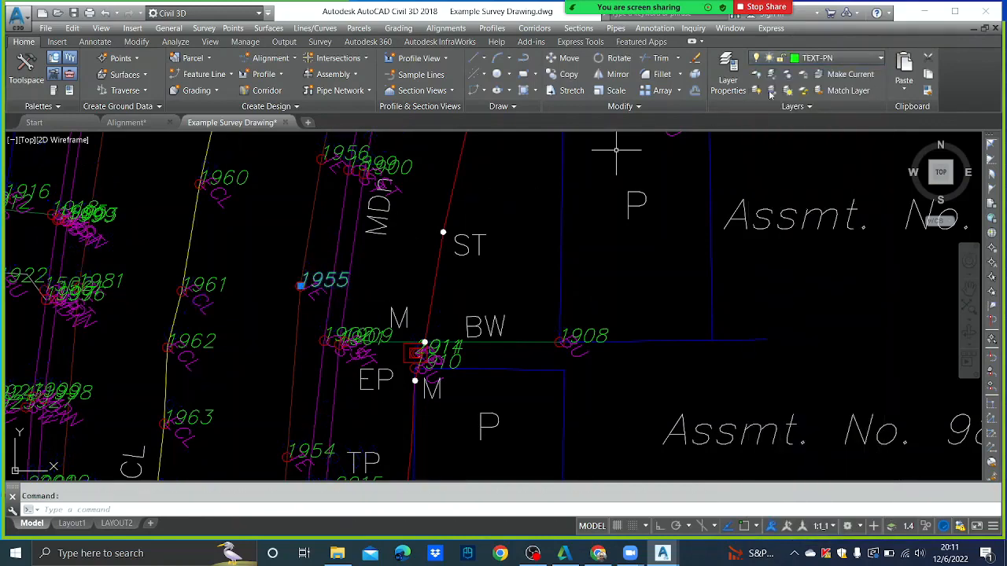
left_click(860, 60)
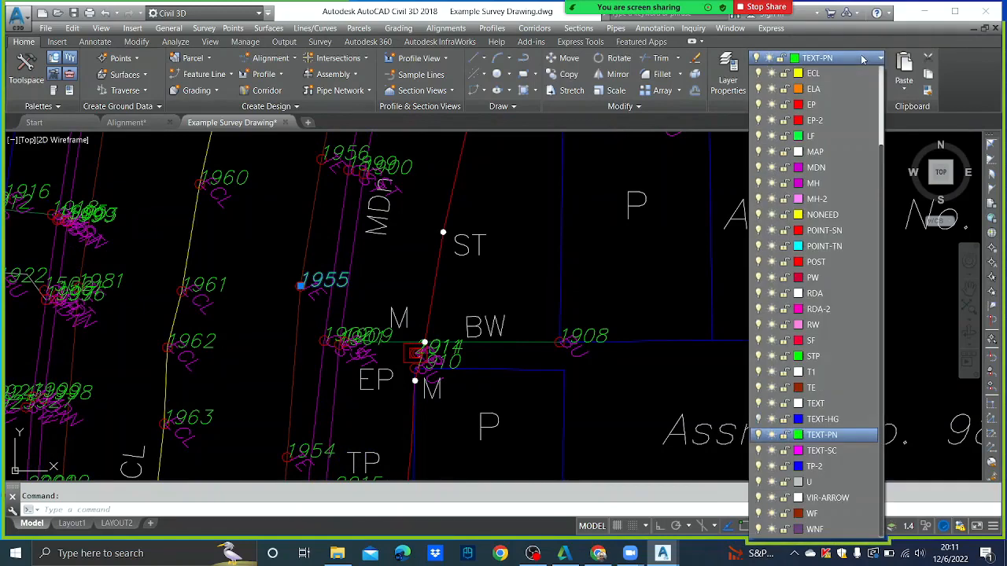
left_click(760, 437)
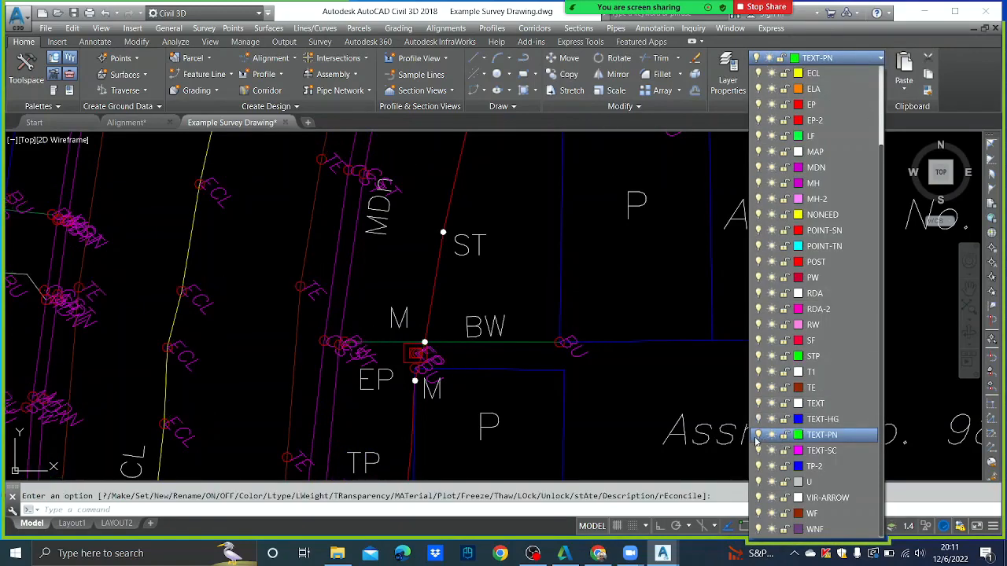
left_click(483, 417)
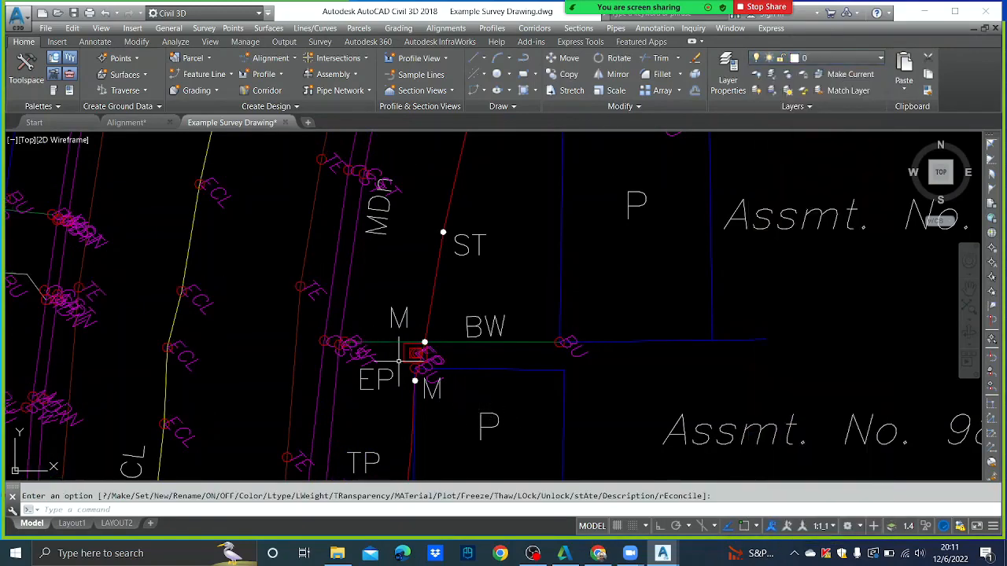
left_click(315, 283)
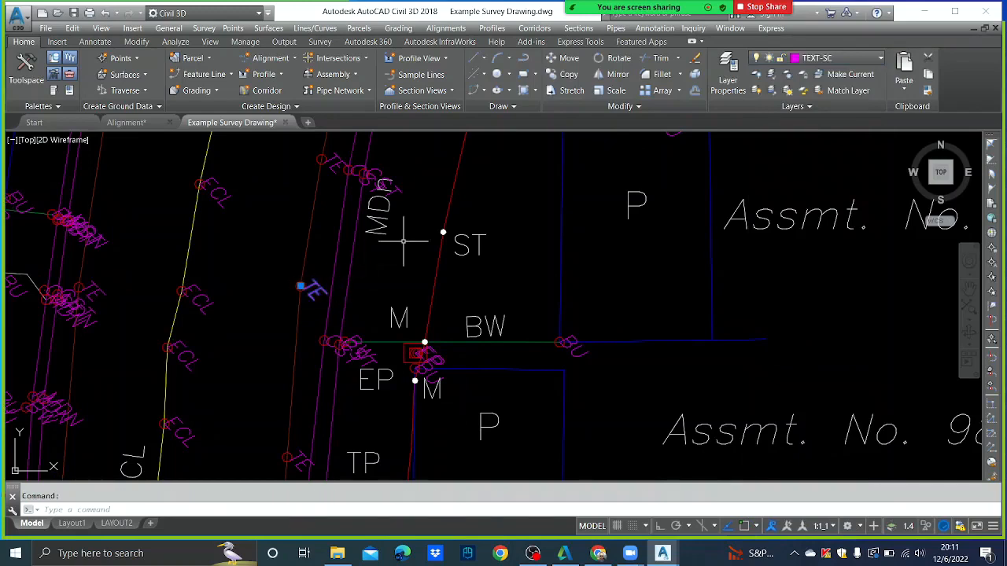
left_click(854, 57)
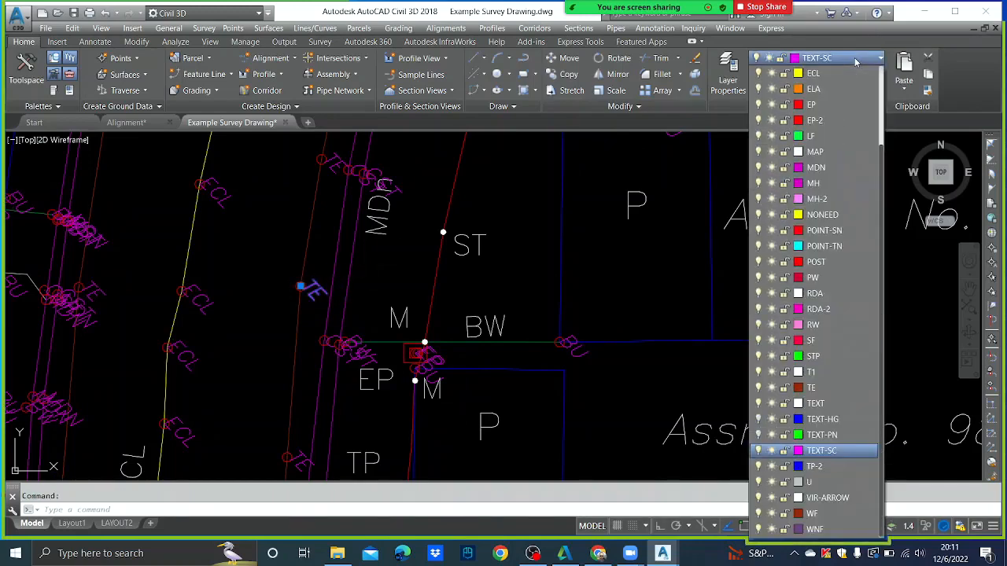
left_click(759, 451)
left_click(313, 287)
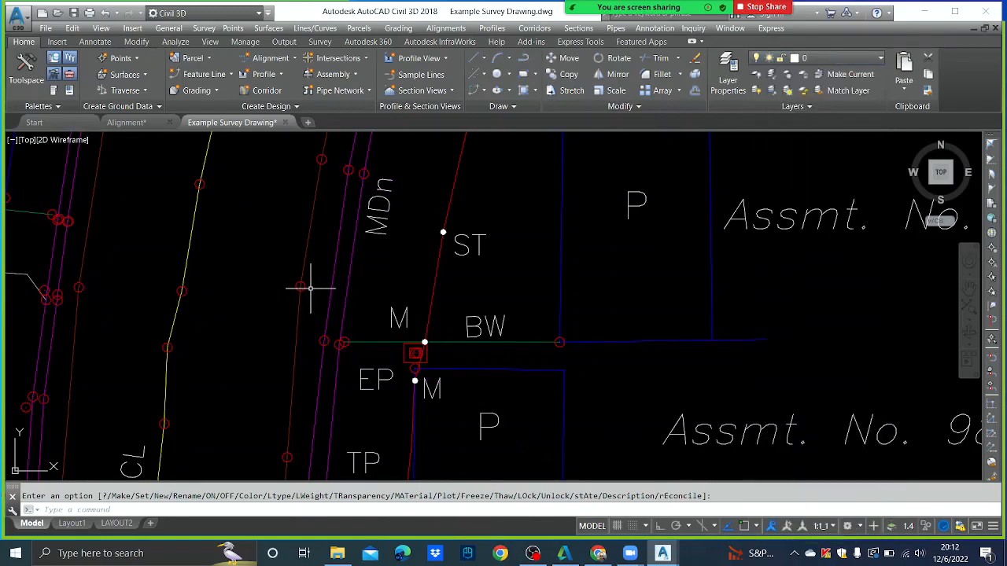
- Turn off the POINT-SN layer so the red point circles disappear
scroll(304, 286, "up", 4)
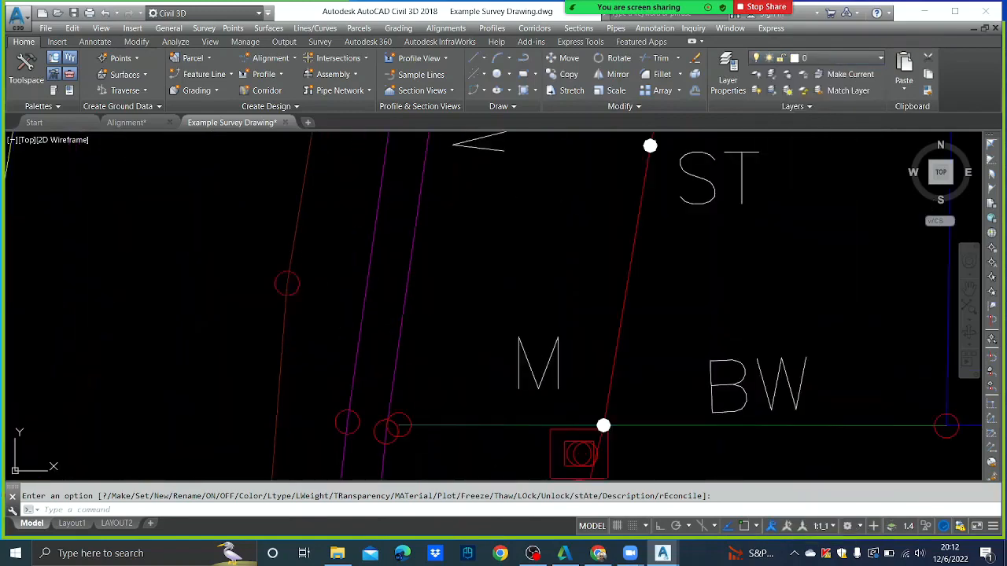
left_click(297, 279)
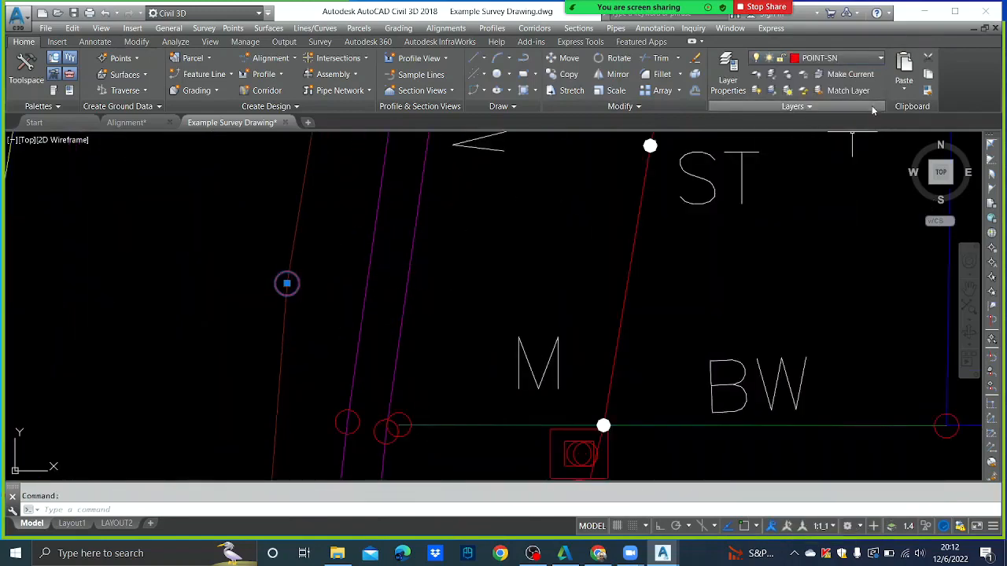
left_click(879, 59)
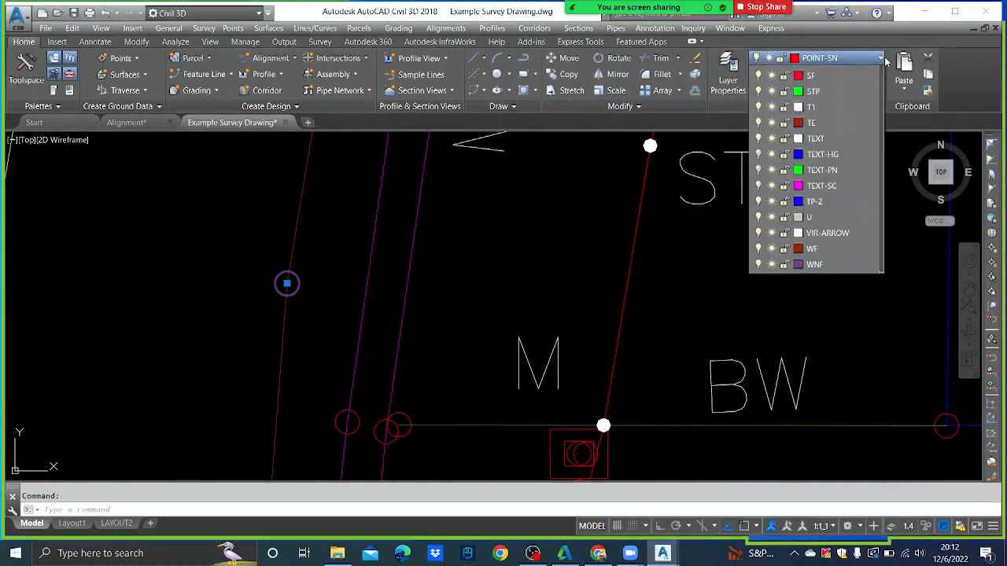
left_click(758, 230)
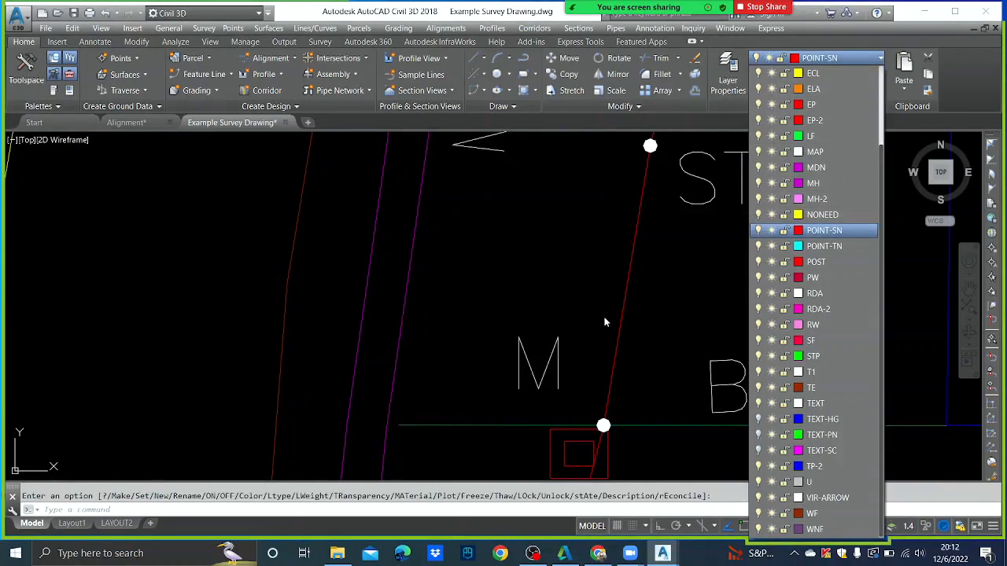
scroll(547, 316, "down", 10)
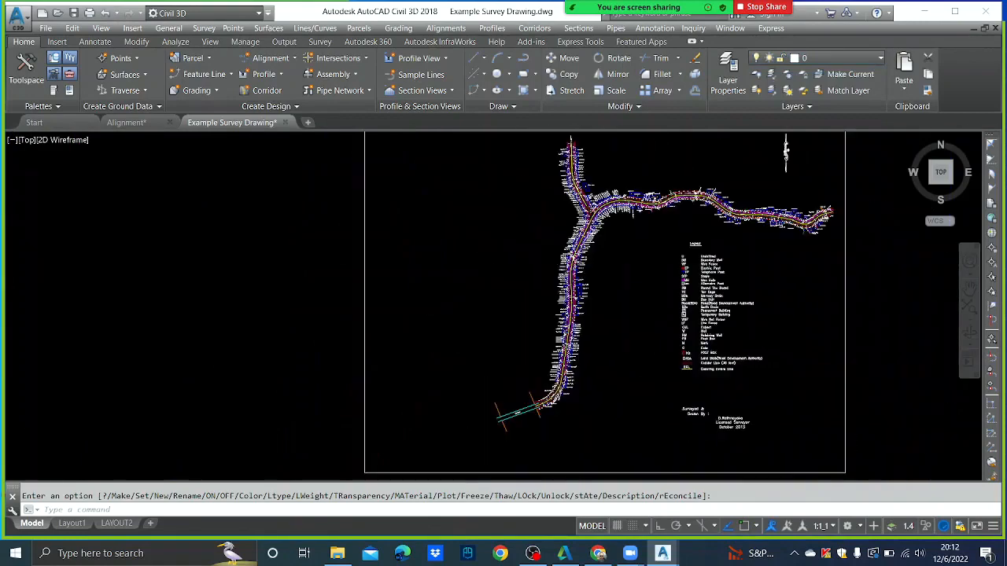
- Window-select every object on the survey sheet
scroll(625, 258, "down", 5)
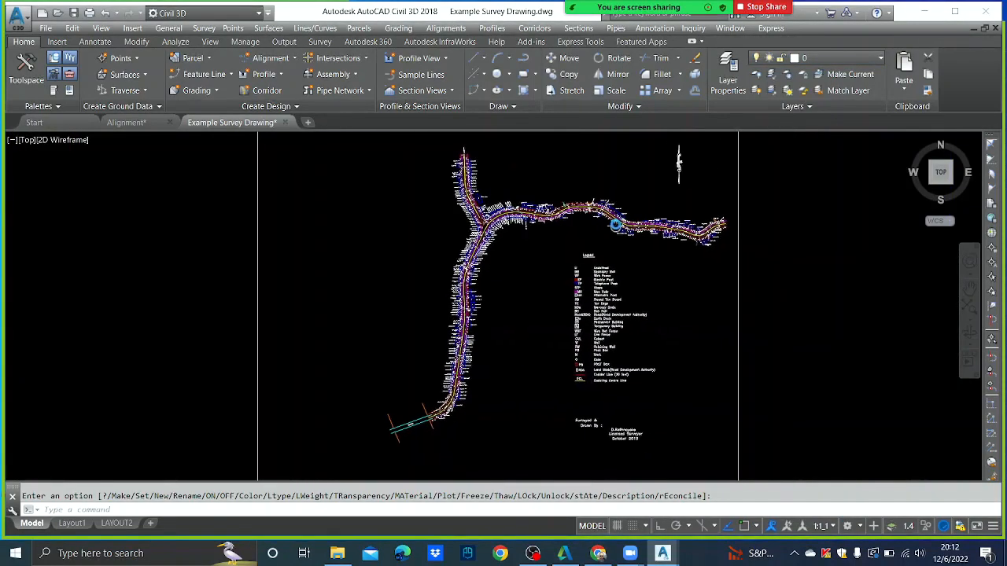
middle_click_drag(456, 155, 451, 192)
scroll(417, 185, "down", 2)
left_click(375, 152)
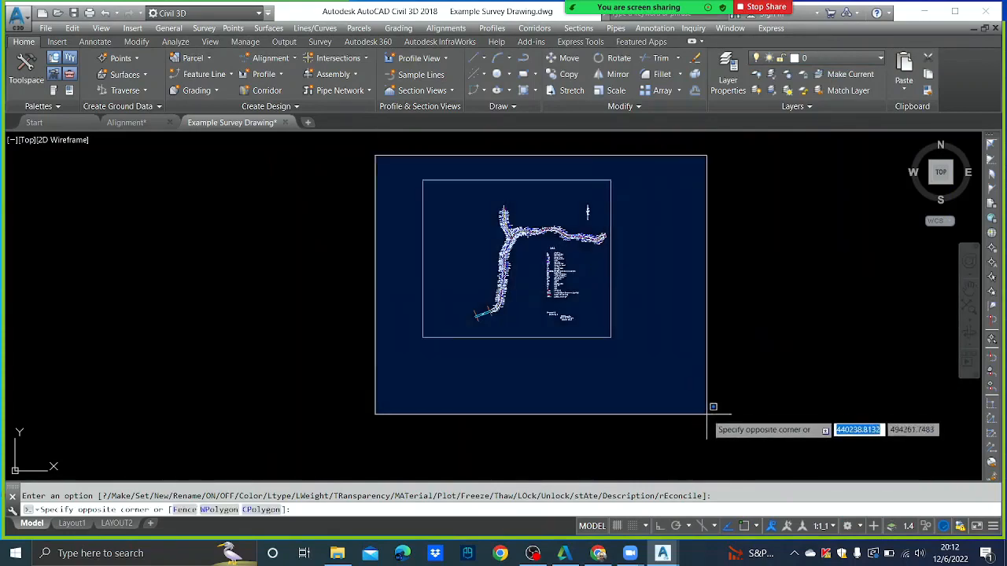
left_click(709, 414)
left_click(731, 424)
left_click(376, 136)
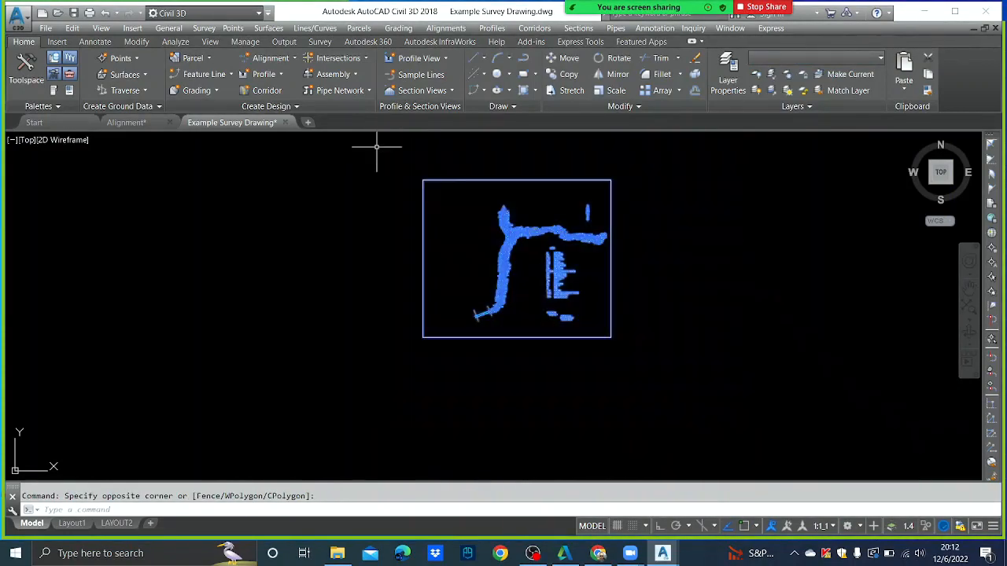
- Copy the 4926 selected objects and switch to the Alignment drawing
left_click(78, 24)
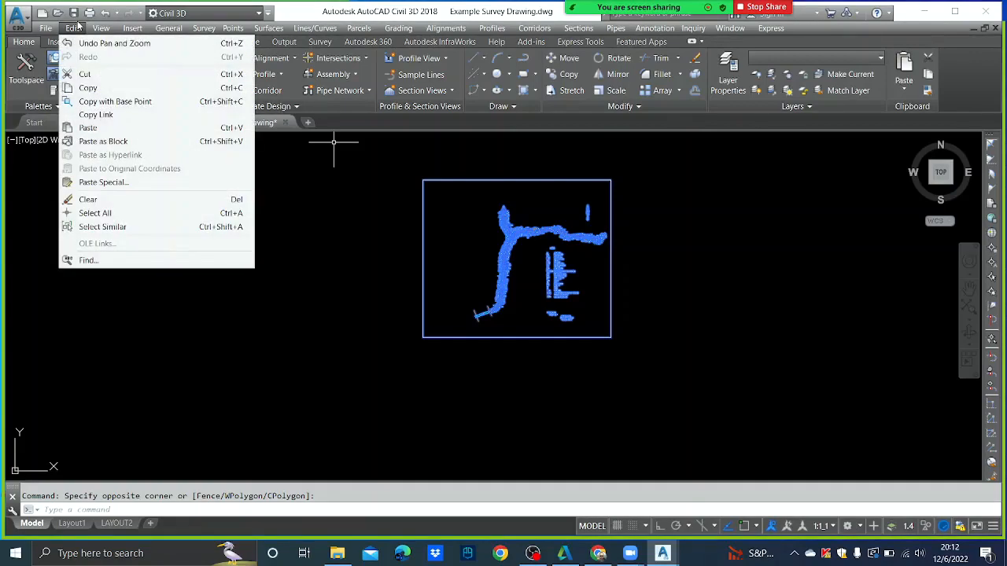
left_click(101, 89)
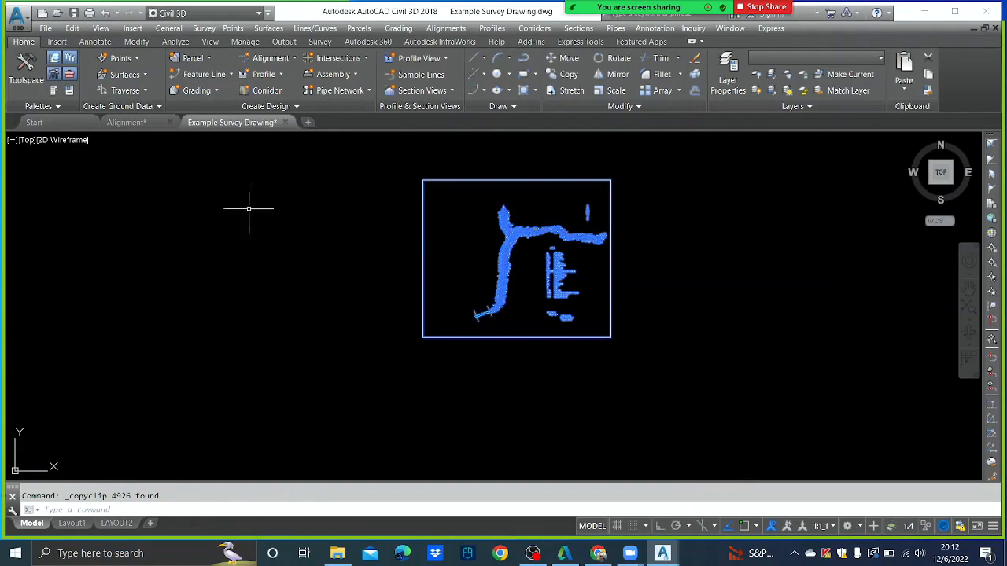
left_click(141, 126)
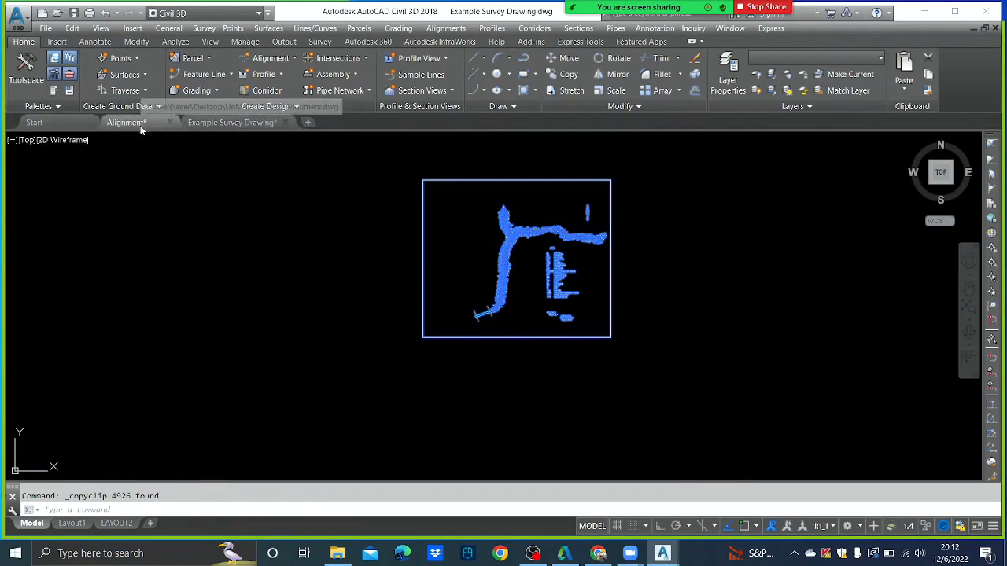
mouse_move(663, 11)
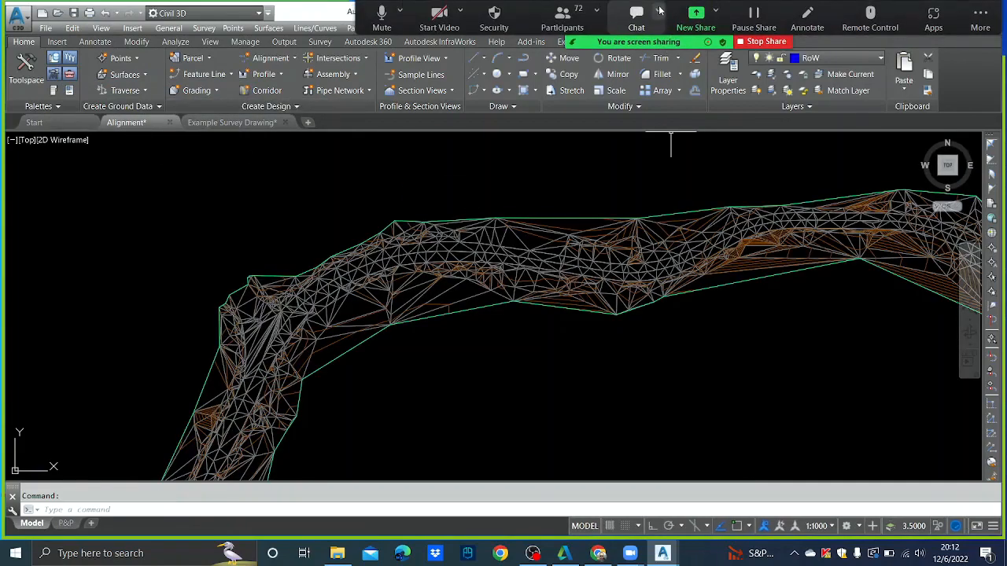
- Use Paste to Original Coordinates for the survey objects, then zoom in near the bridge bend
left_click(71, 28)
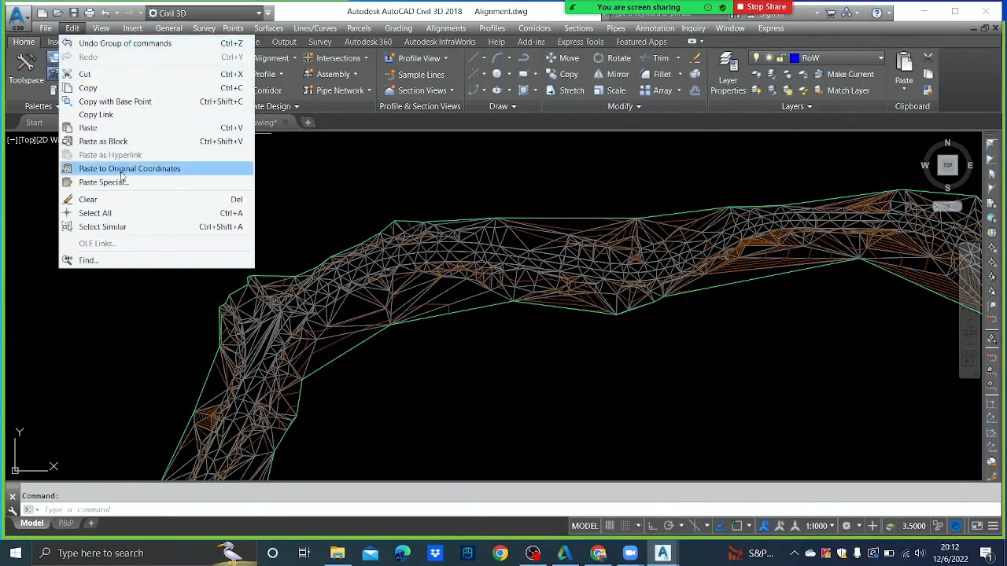
left_click(121, 172)
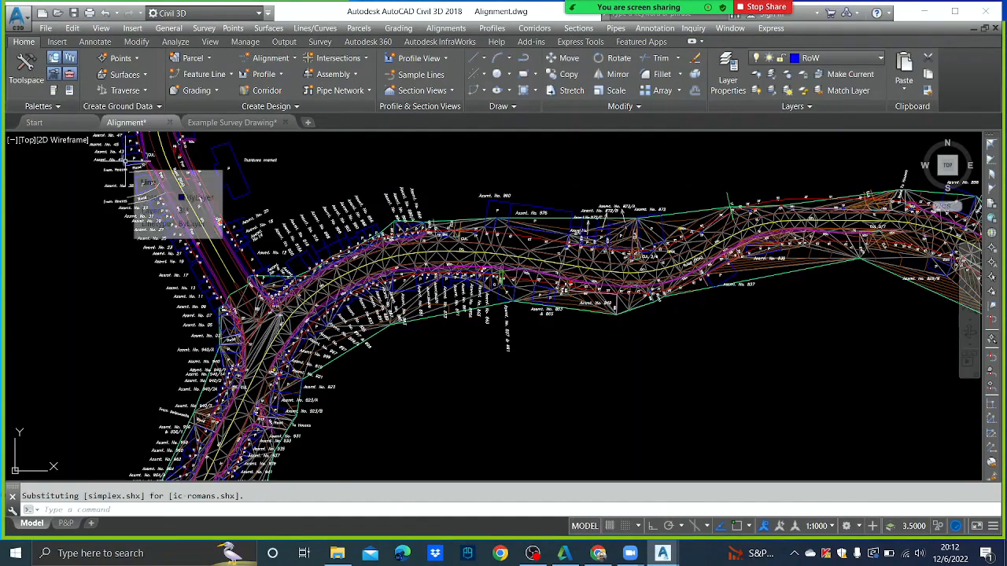
scroll(405, 360, "down", 5)
scroll(401, 307, "up", 6)
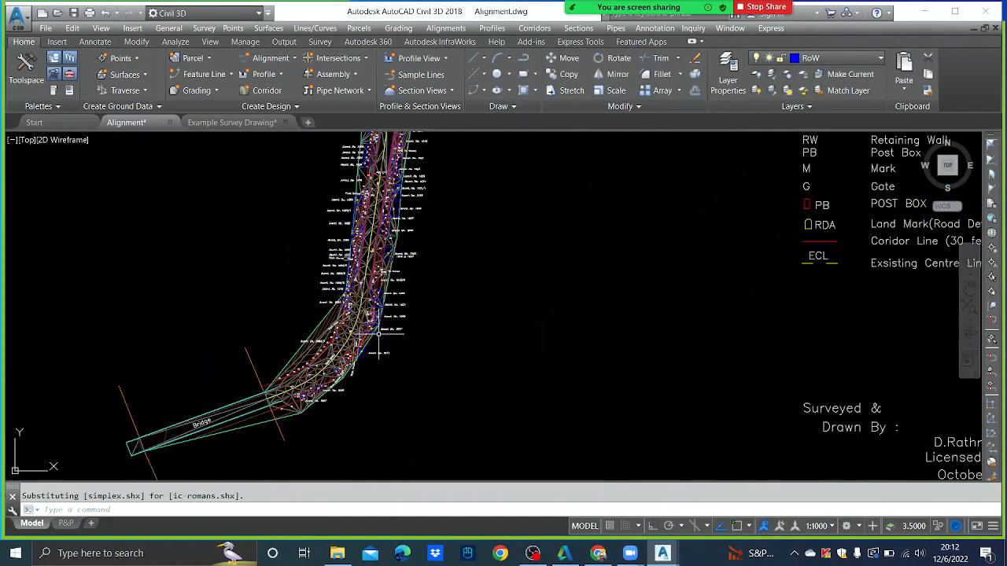
scroll(388, 314, "up", 4)
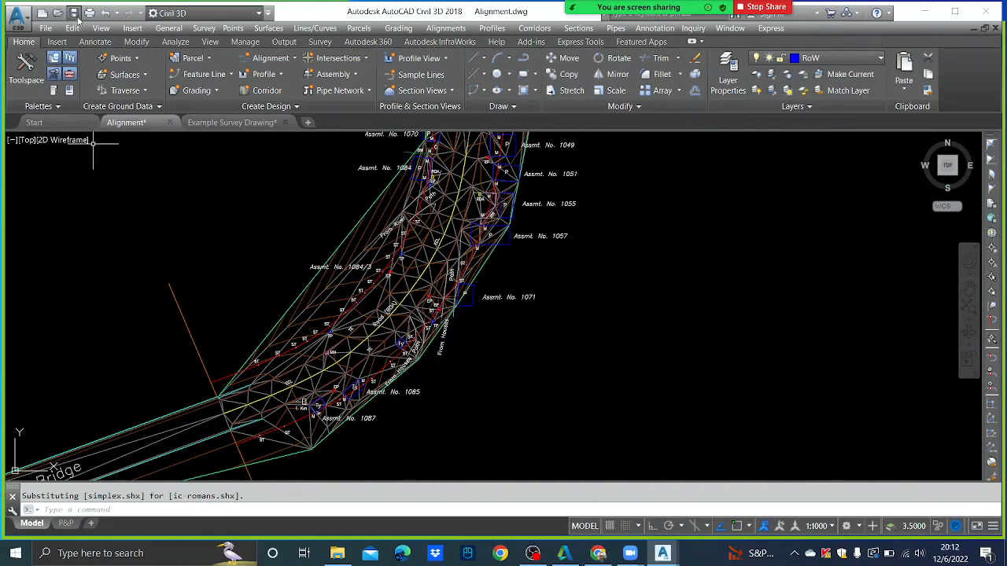
- Save Alignment.dwg, then close Example Survey Drawing, answering No to saving changes
left_click(209, 126)
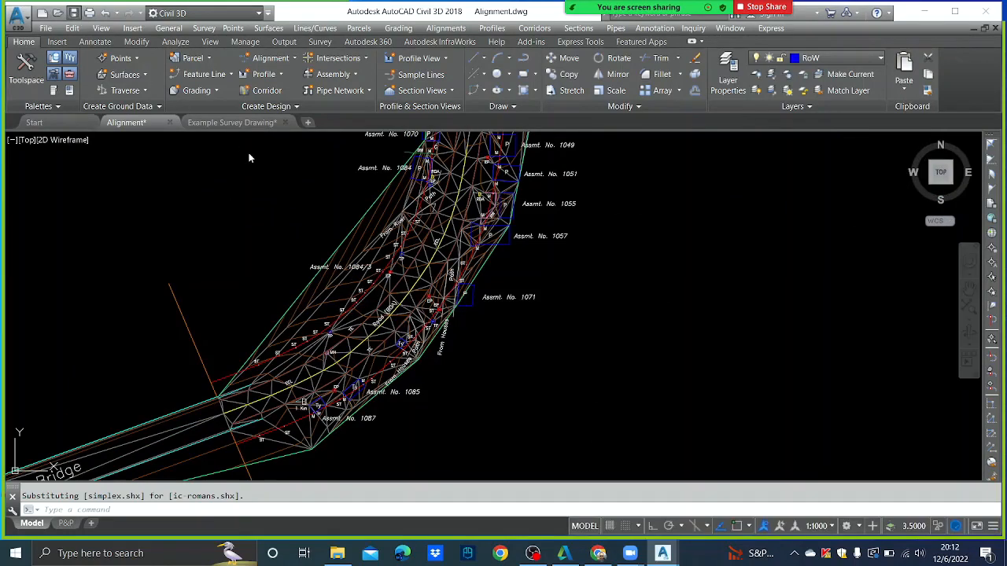
key("ctrl+s")
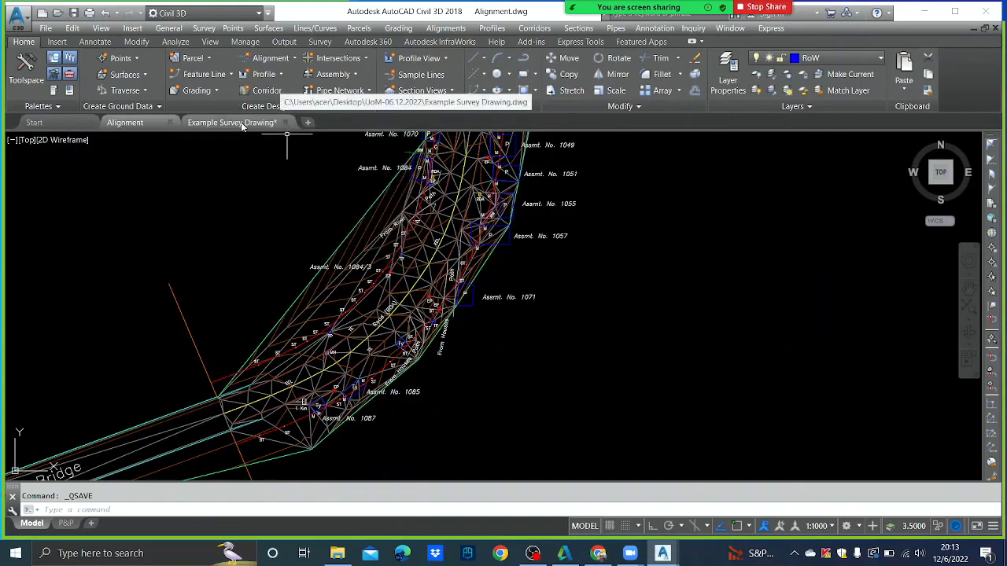
left_click(285, 123)
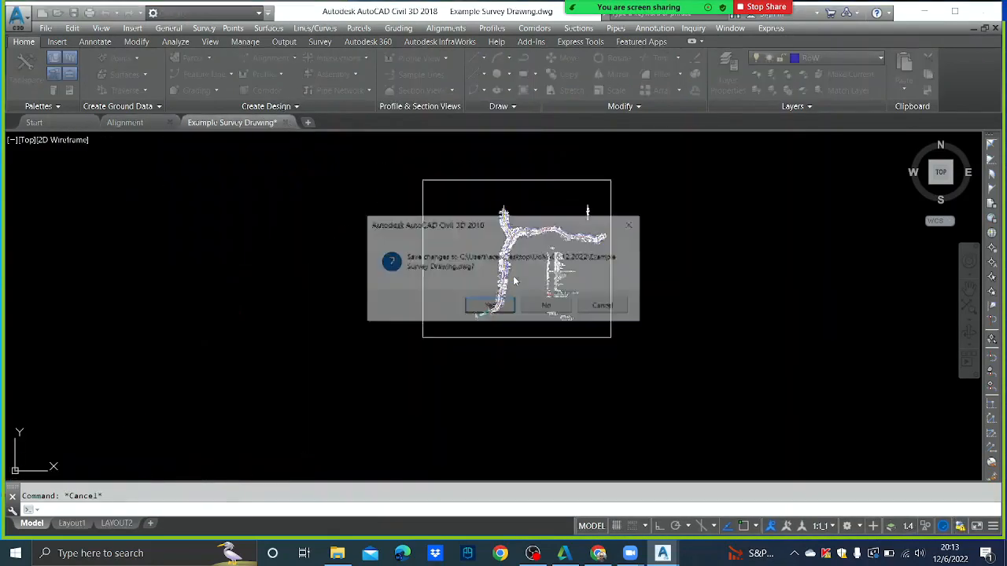
left_click(548, 307)
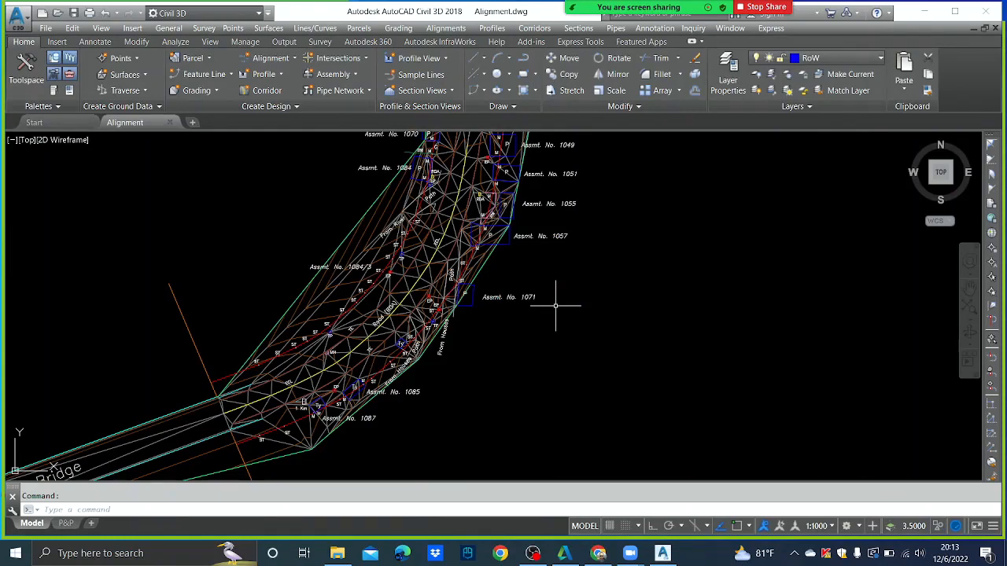
- Zoom out until the full corridor, legend and surveyor notes are visible
scroll(562, 316, "down", 5)
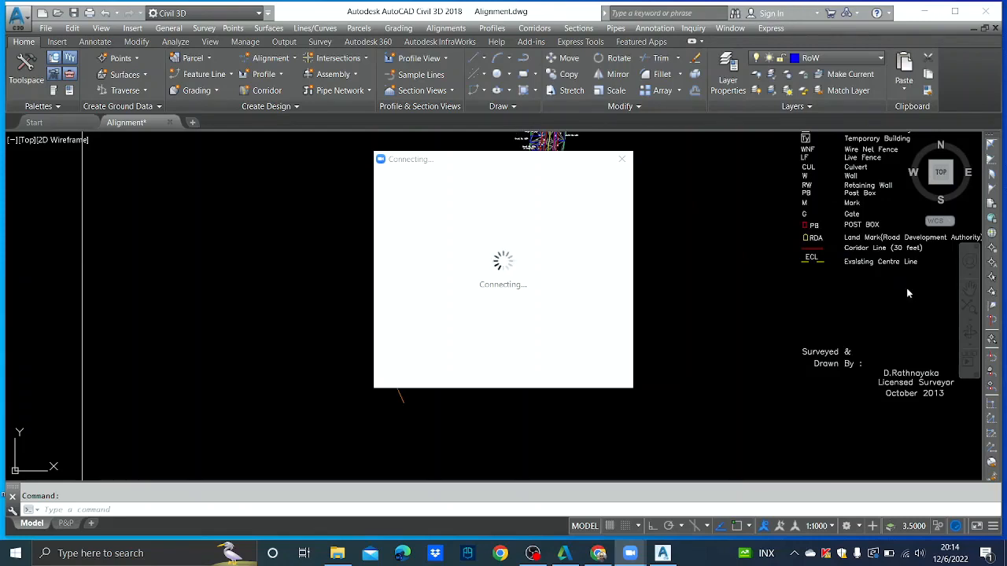
- Connect the computer to a different Wi-Fi network from the Windows network list
left_click(907, 554)
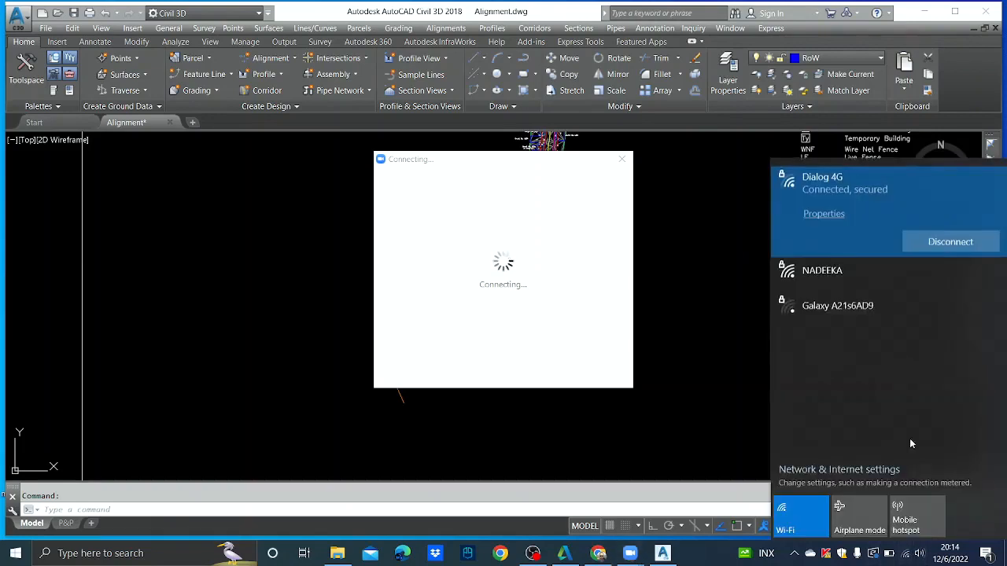
left_click(830, 290)
left_click(951, 276)
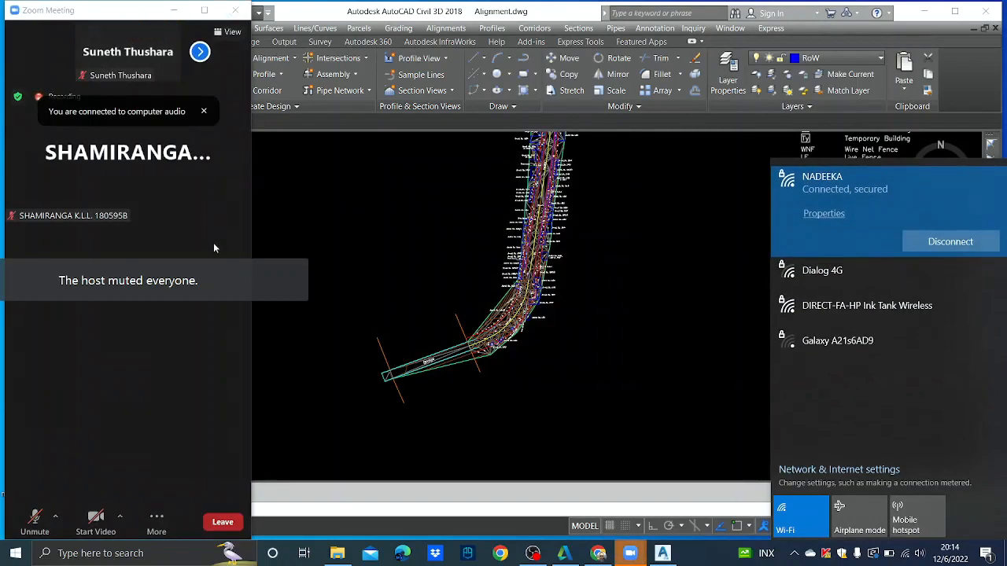
- Maximize the Zoom meeting, unmute the microphone, and share the Civil 3D window
left_click(205, 11)
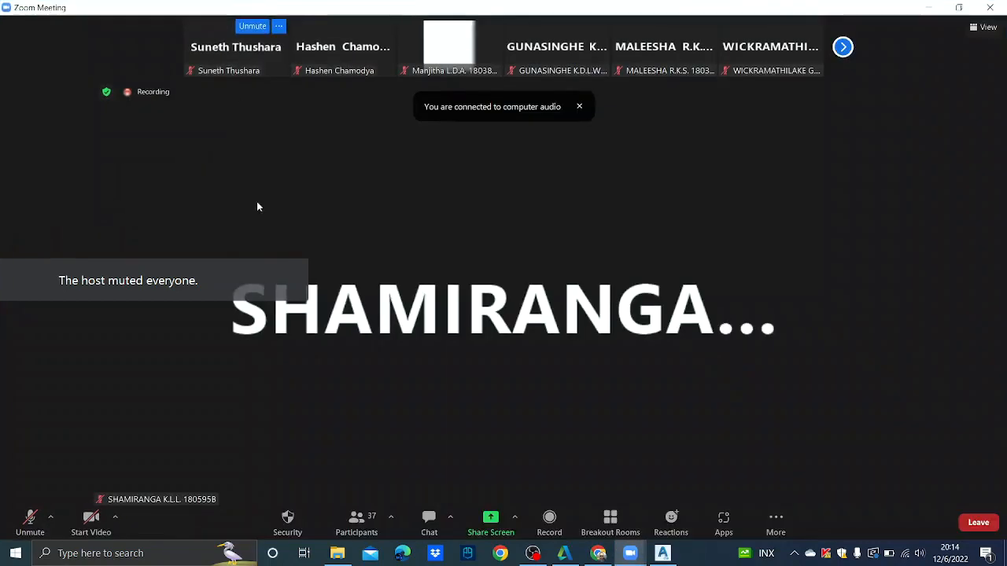
left_click(30, 519)
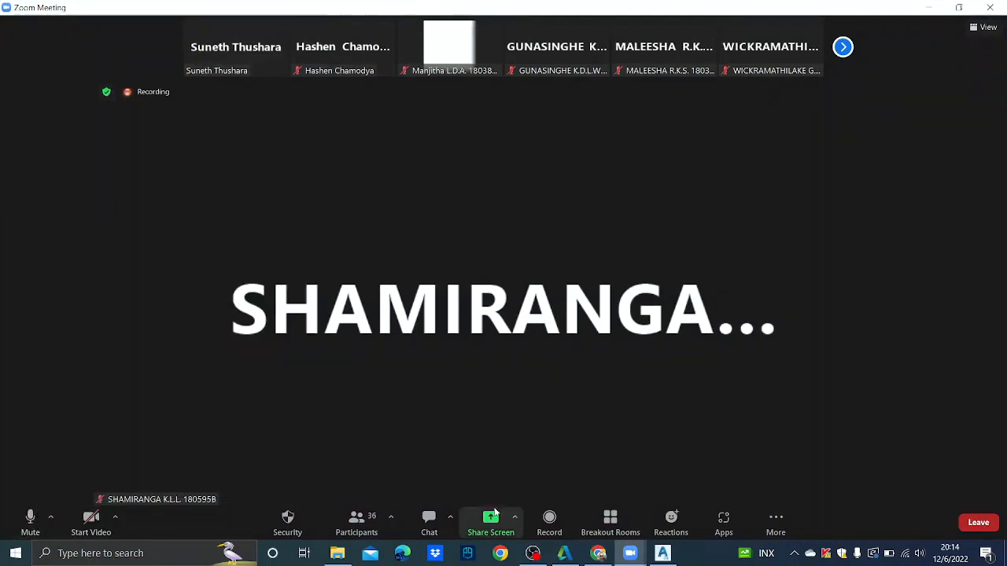
left_click(493, 520)
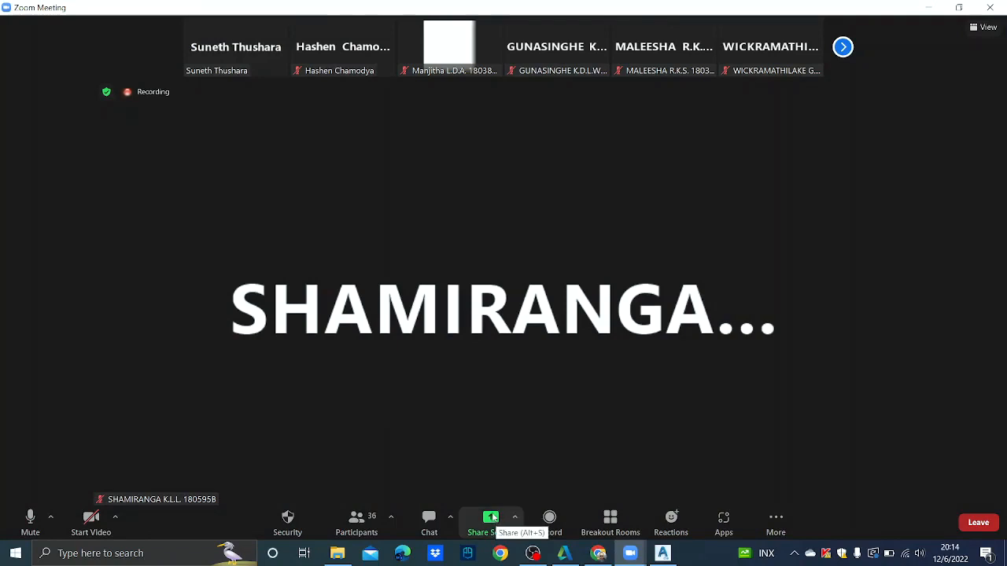
left_click(331, 289)
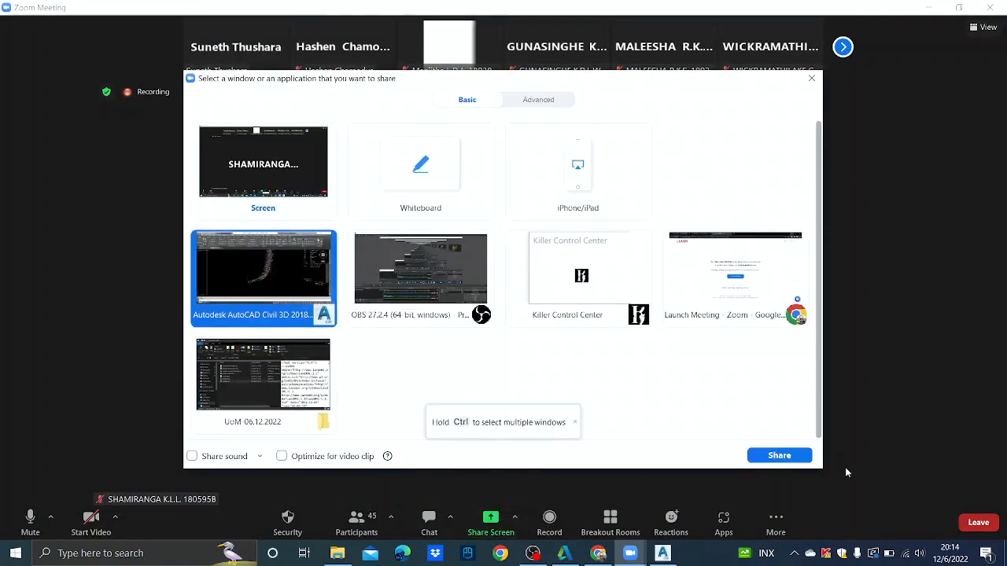
left_click(806, 456)
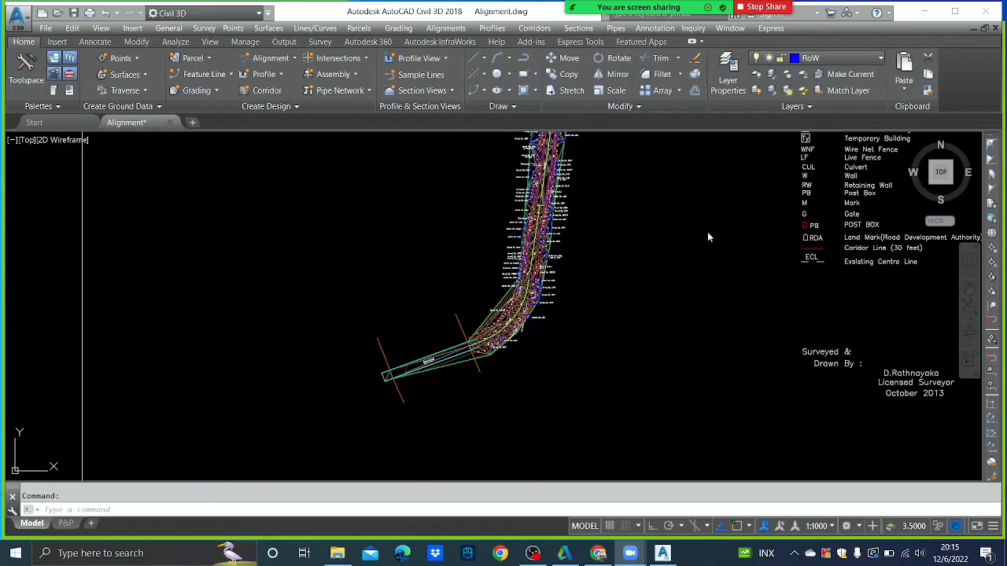
- Focus the Civil 3D drawing and zoom in toward the corridor near the Bridge label
left_click(676, 261)
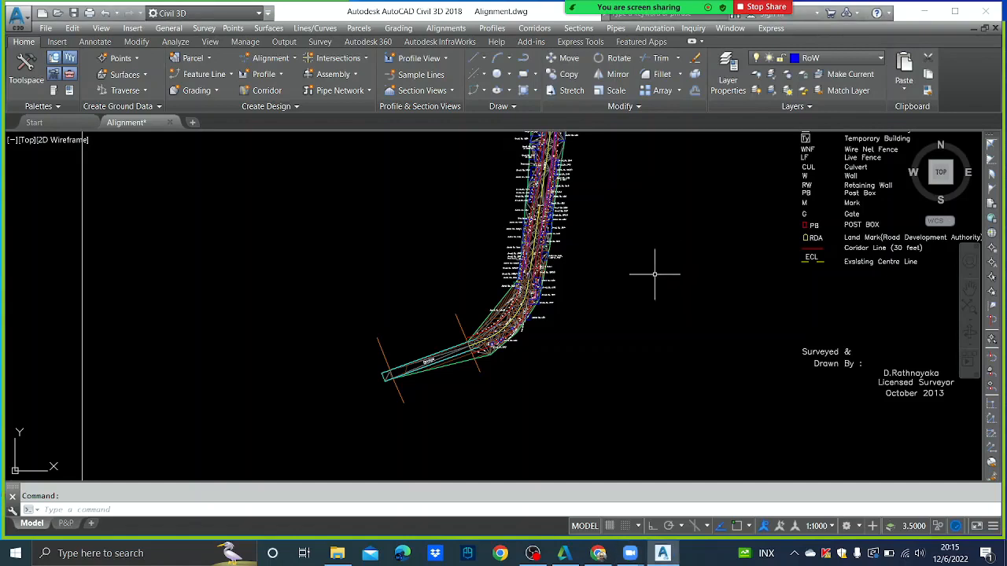
scroll(639, 277, "up", 5)
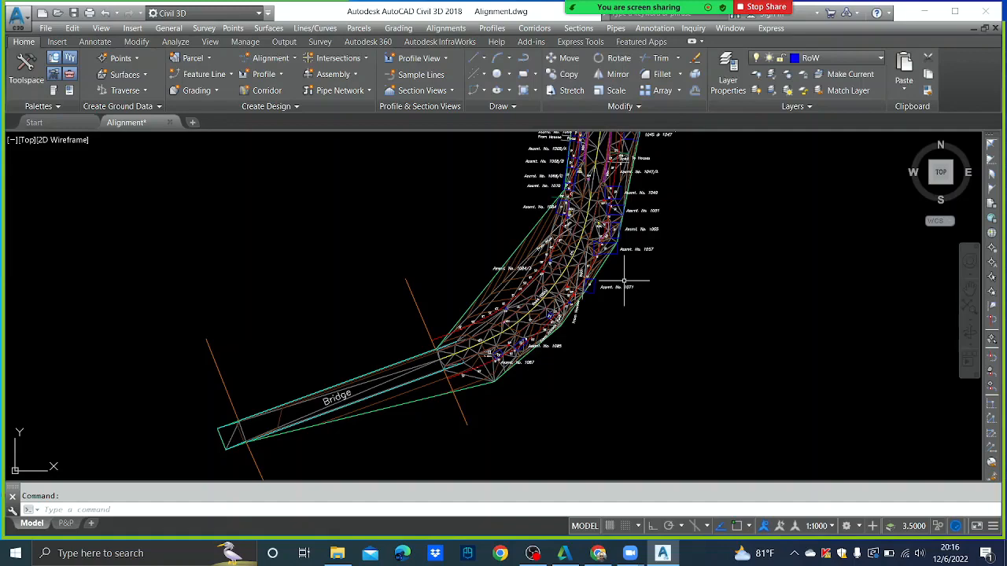
- Zoom and pan up to frame the Bridge end of the alignment and its surface triangulation
scroll(693, 242, "down", 3)
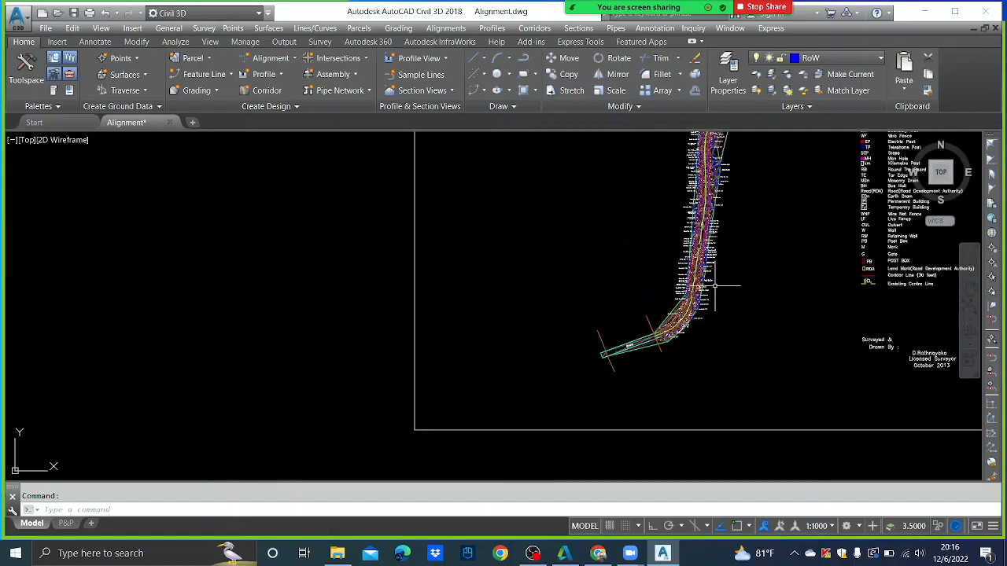
scroll(693, 242, "up", 3)
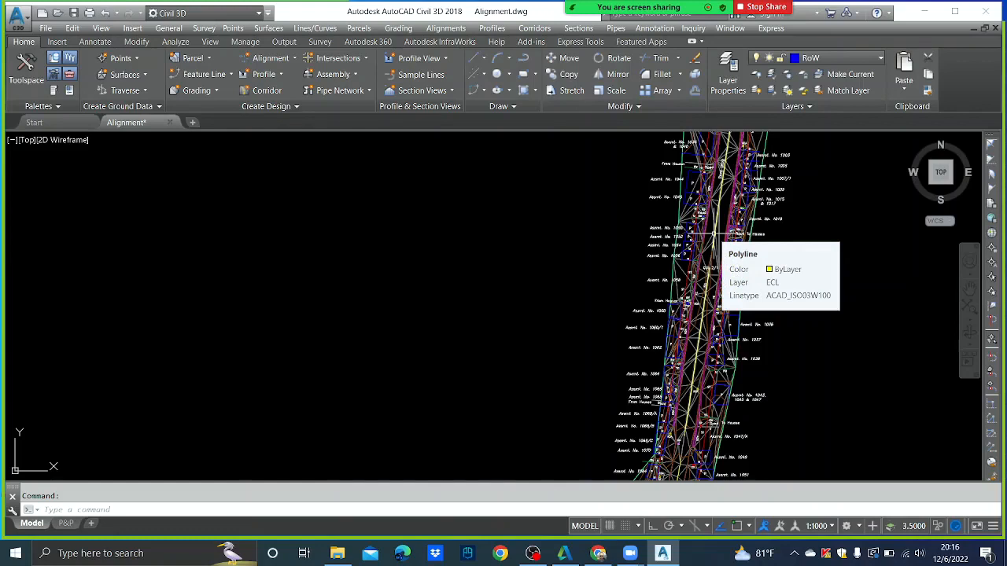
scroll(714, 233, "down", 2)
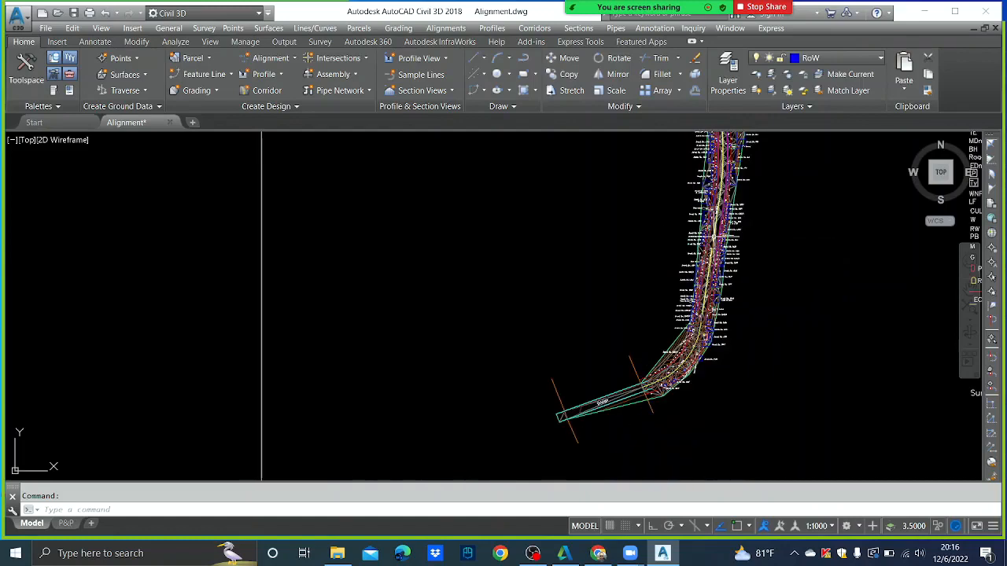
middle_click_drag(721, 275, 726, 199)
scroll(679, 256, "up", 1)
scroll(678, 255, "up", 1)
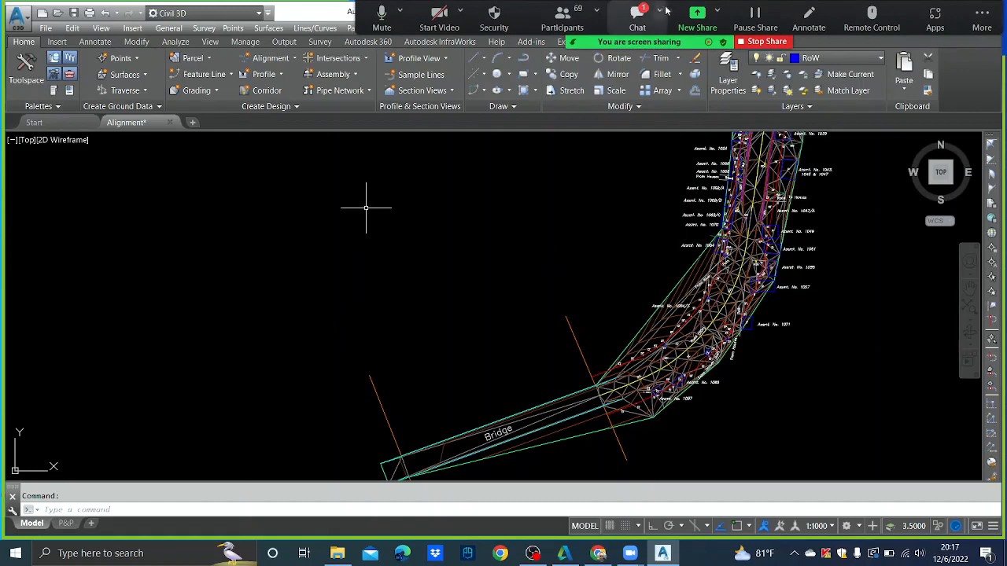
left_click(638, 23)
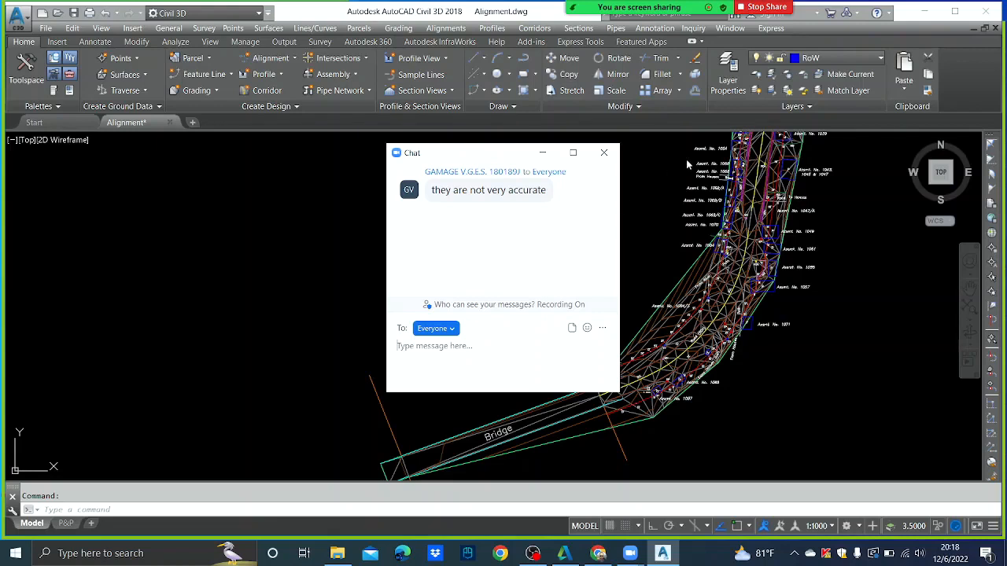
left_click(605, 153)
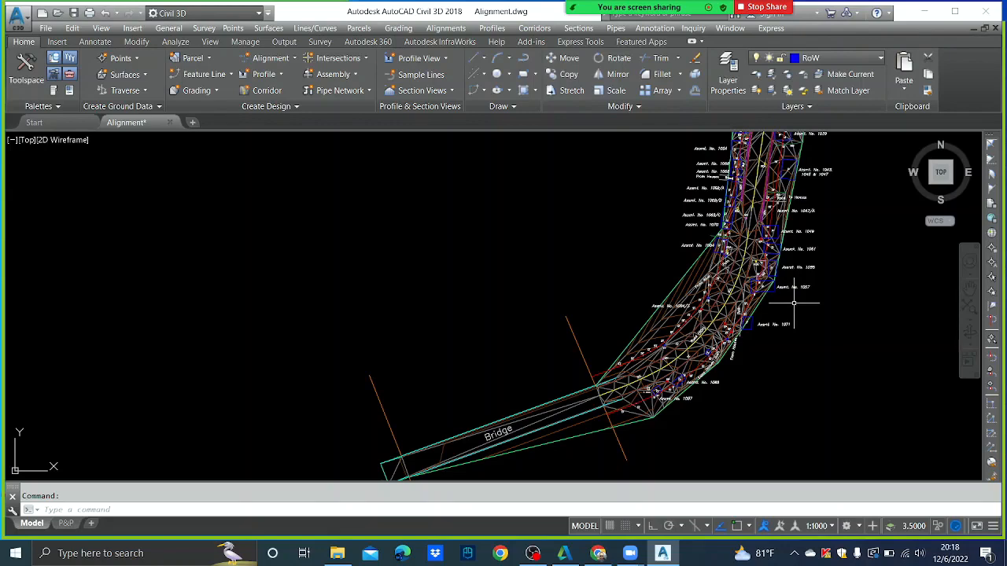
scroll(790, 309, "down", 2)
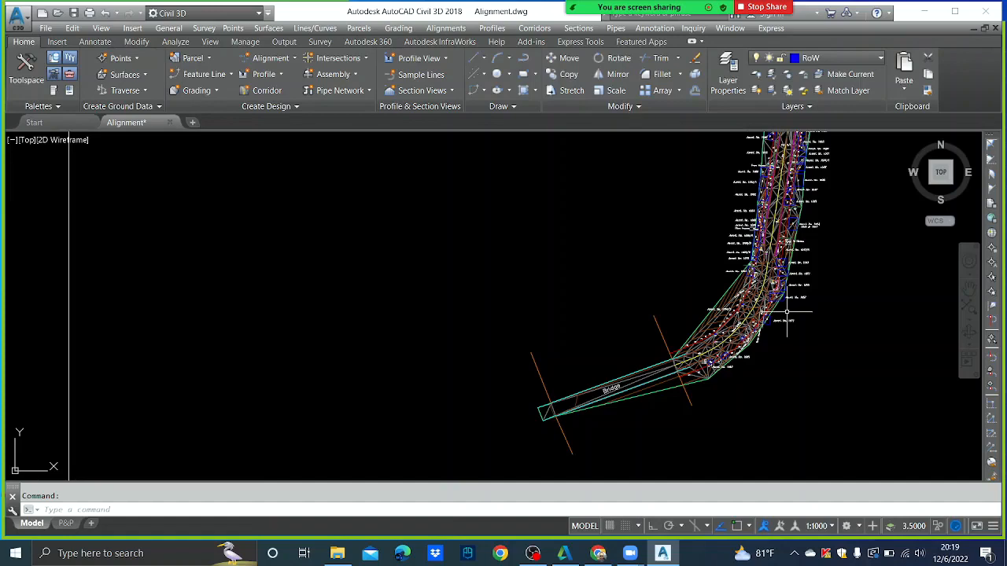
scroll(720, 295, "up", 5)
scroll(693, 288, "down", 5)
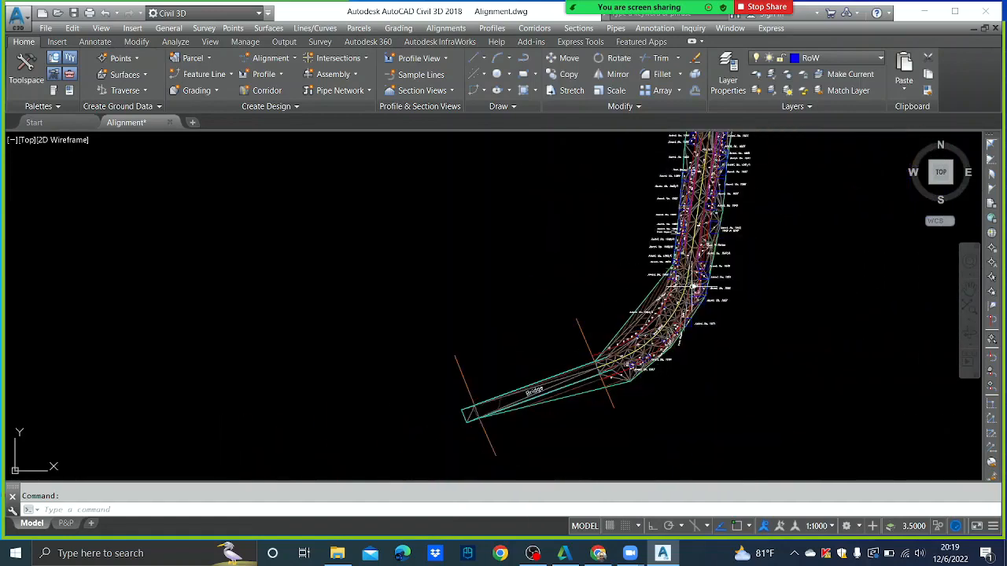
scroll(688, 275, "up", 5)
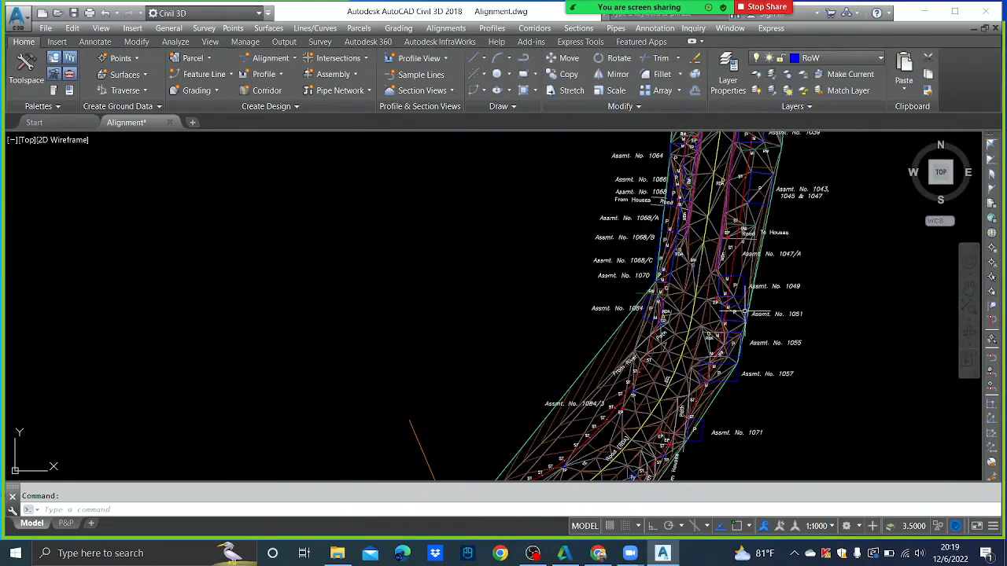
scroll(652, 268, "down", 2)
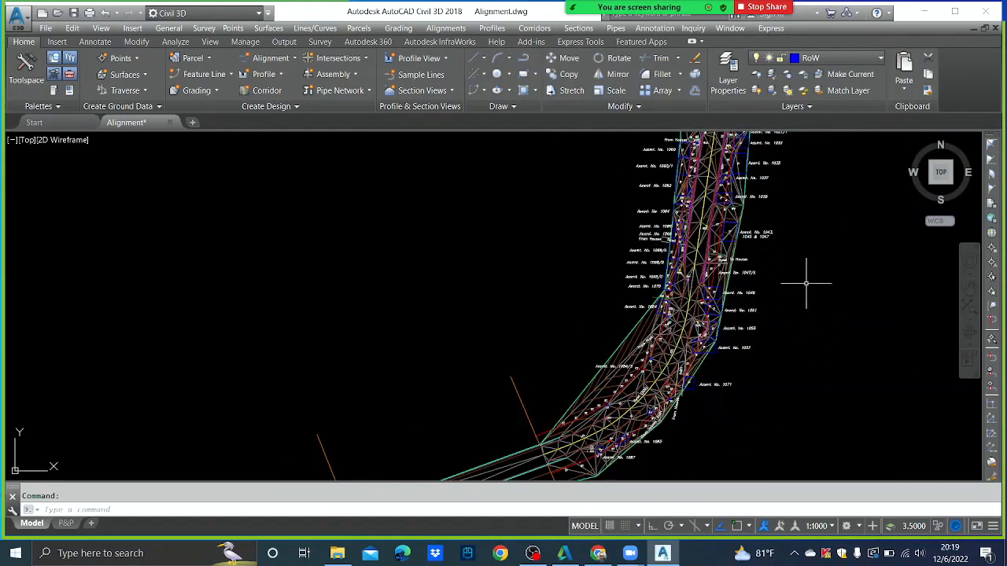
scroll(703, 268, "up", 3)
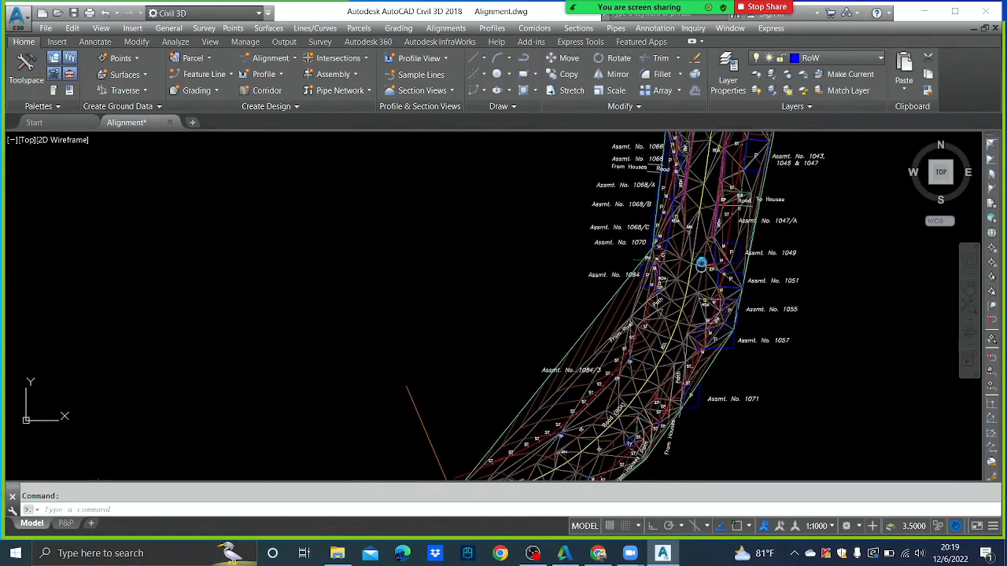
scroll(702, 267, "down", 2)
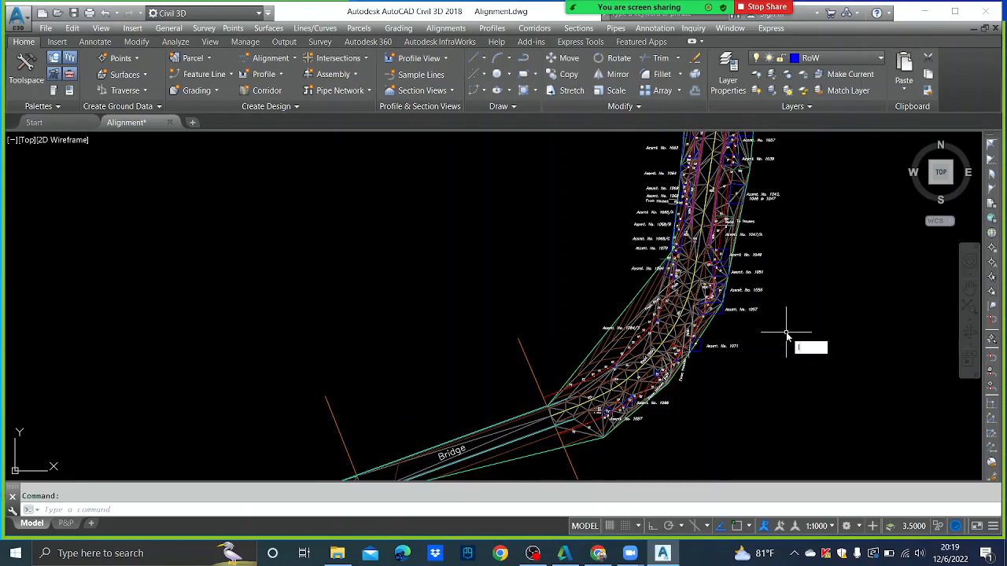
- Draw a line (L) from west to east across the road bend north of the bridge, then select it
type("l")
key("Return")
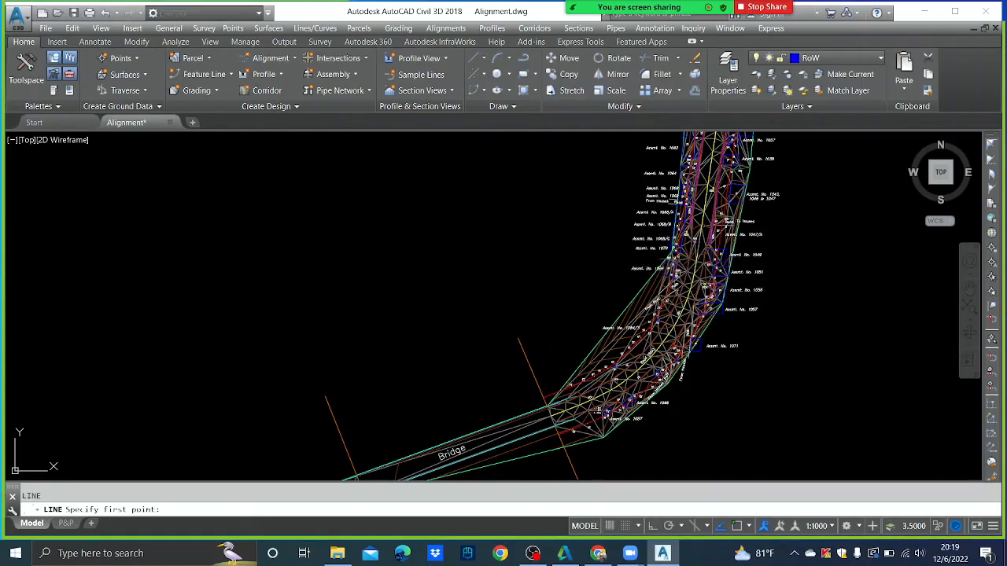
left_click(586, 250)
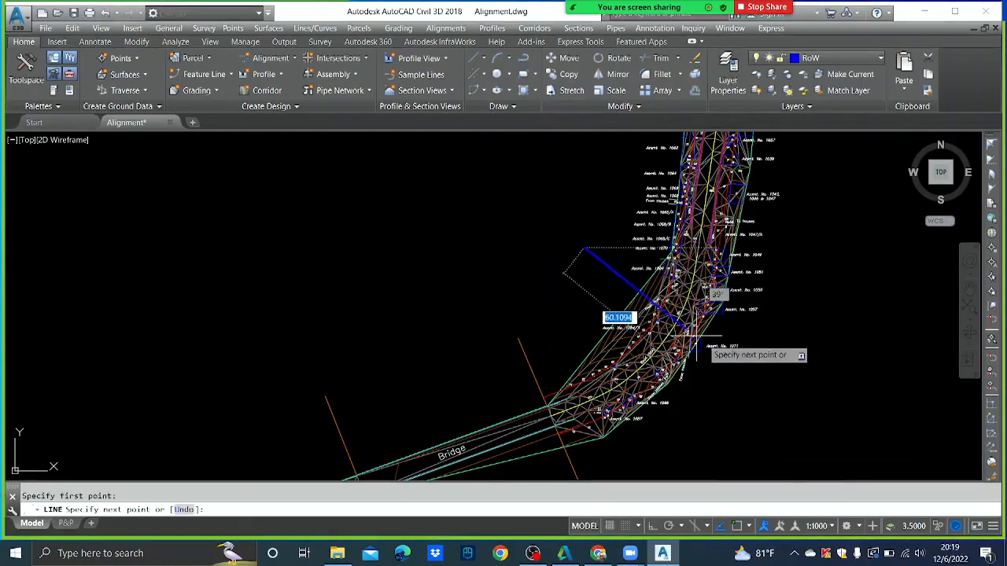
left_click(757, 370)
key("Escape")
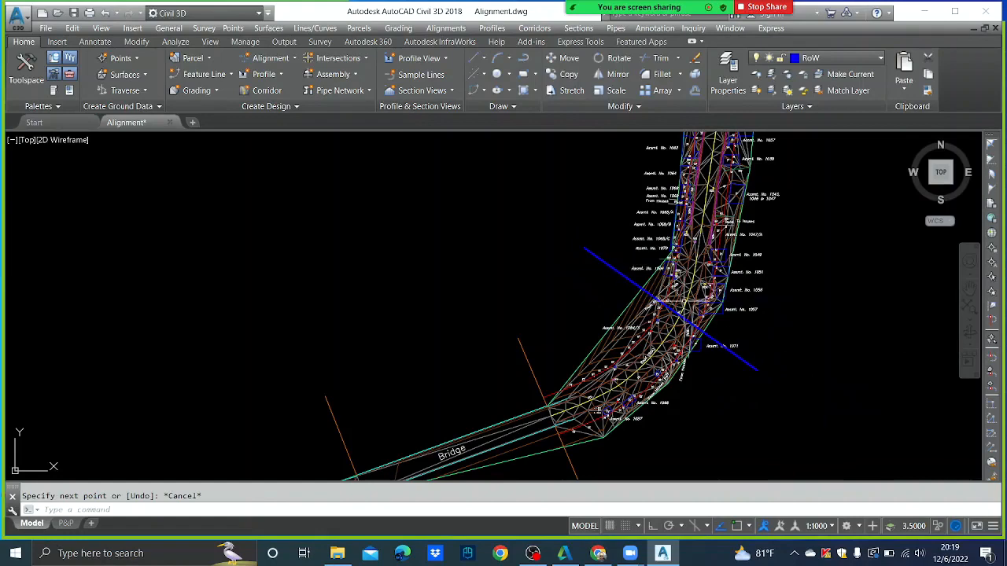
middle_click_drag(731, 323, 558, 306)
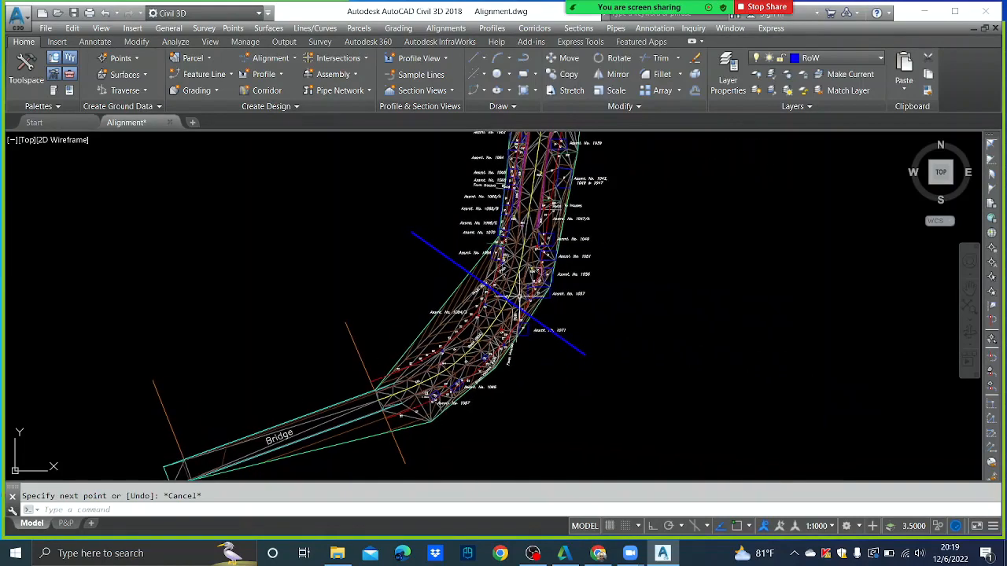
left_click(441, 250)
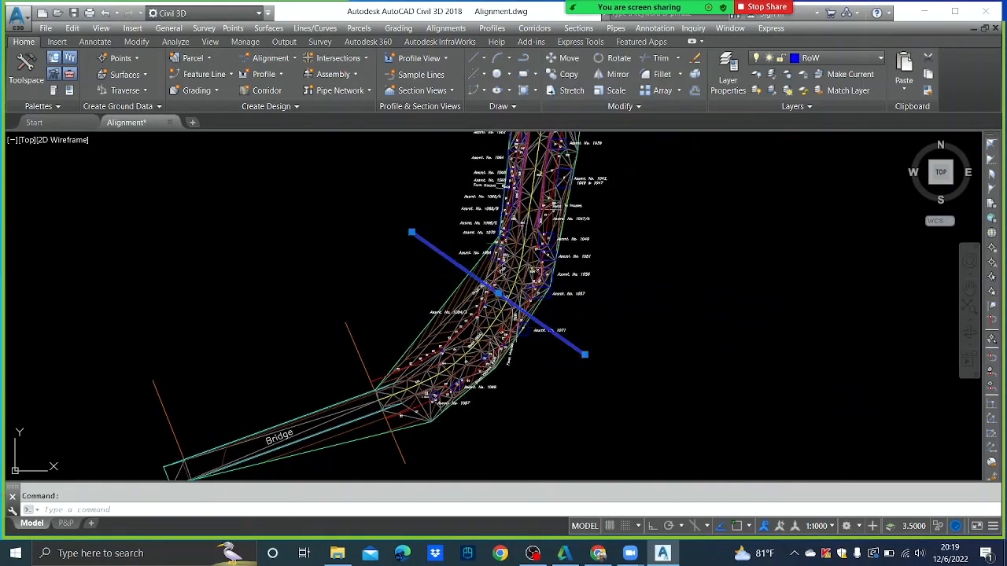
- Create a Quick Profile from the cross line using PV-STYLE-1000, placing the view east of the road
right_click(446, 262)
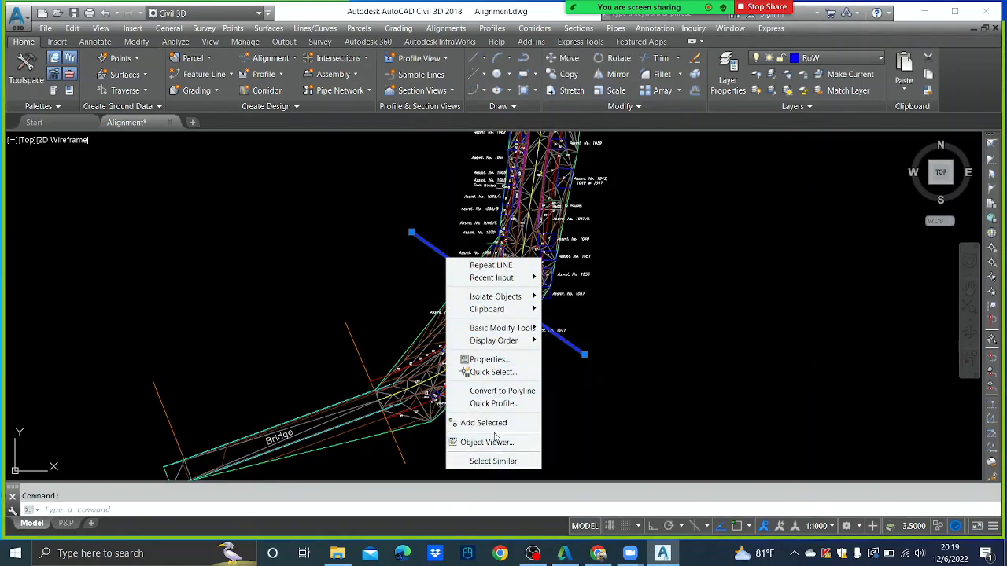
left_click(503, 405)
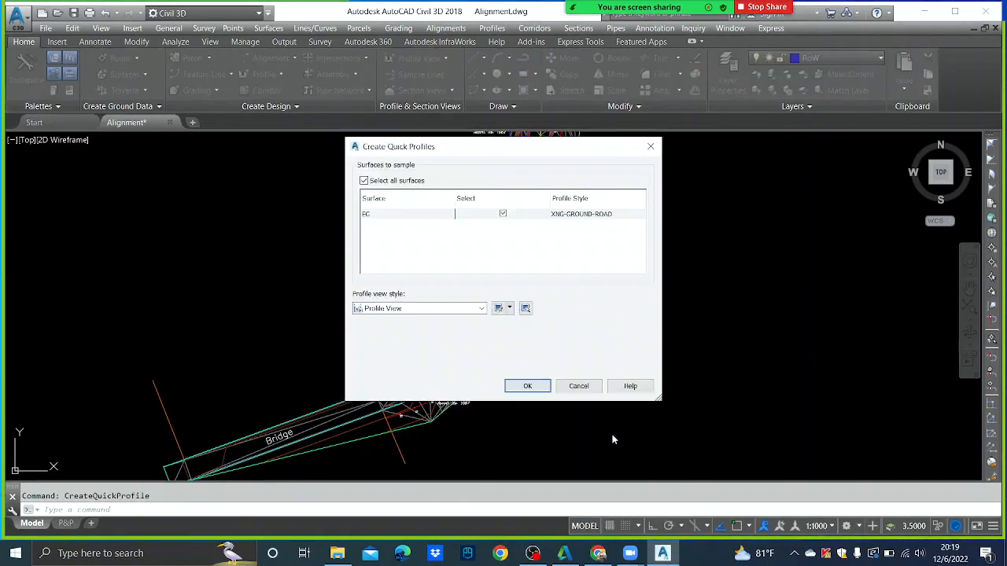
left_click(471, 311)
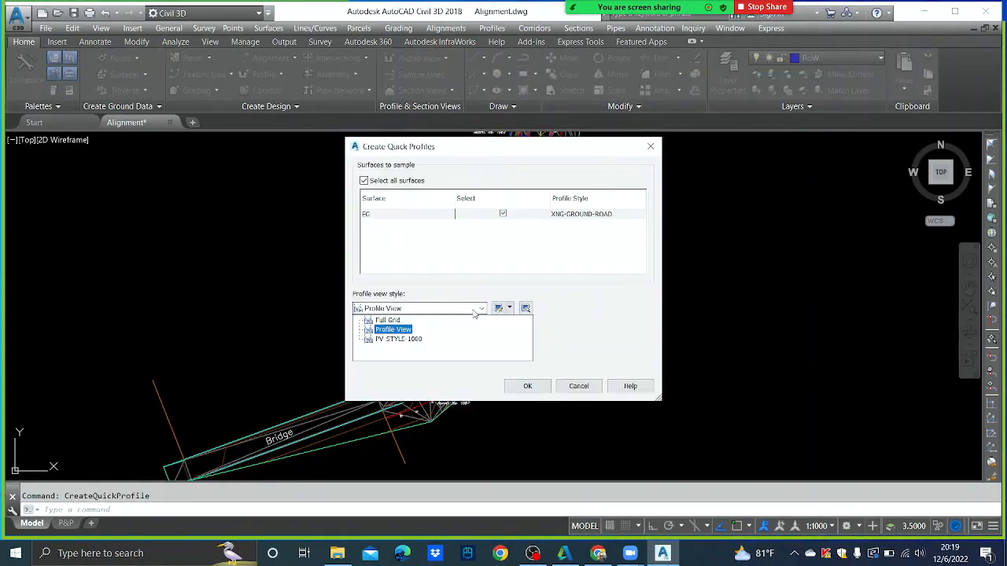
left_click(400, 340)
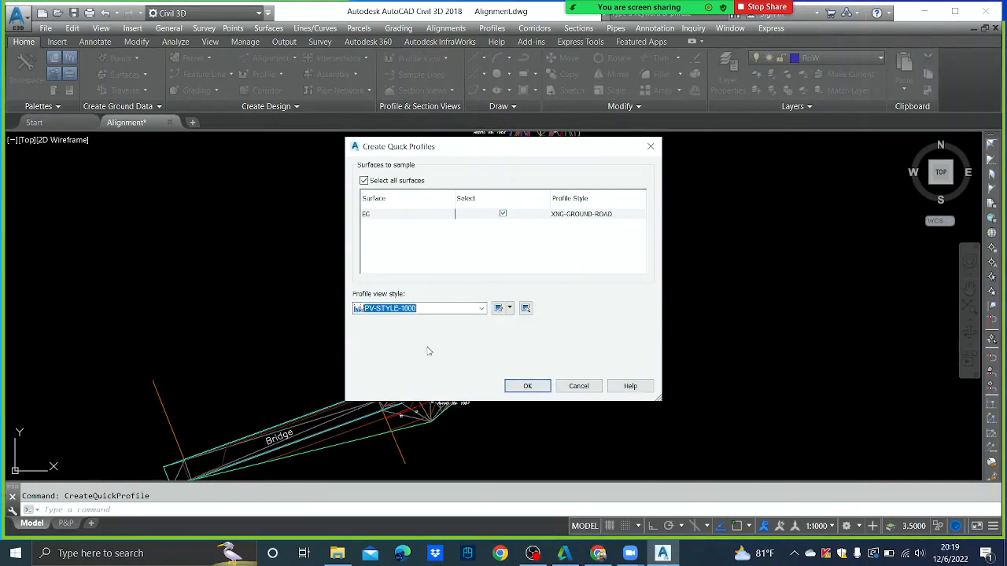
left_click(526, 385)
scroll(551, 354, "down", 4)
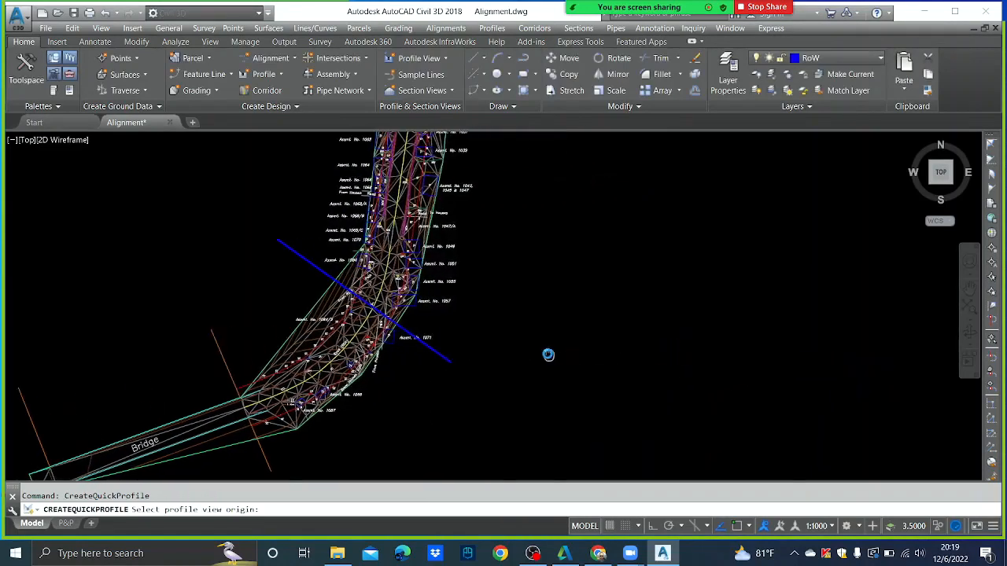
left_click(616, 372)
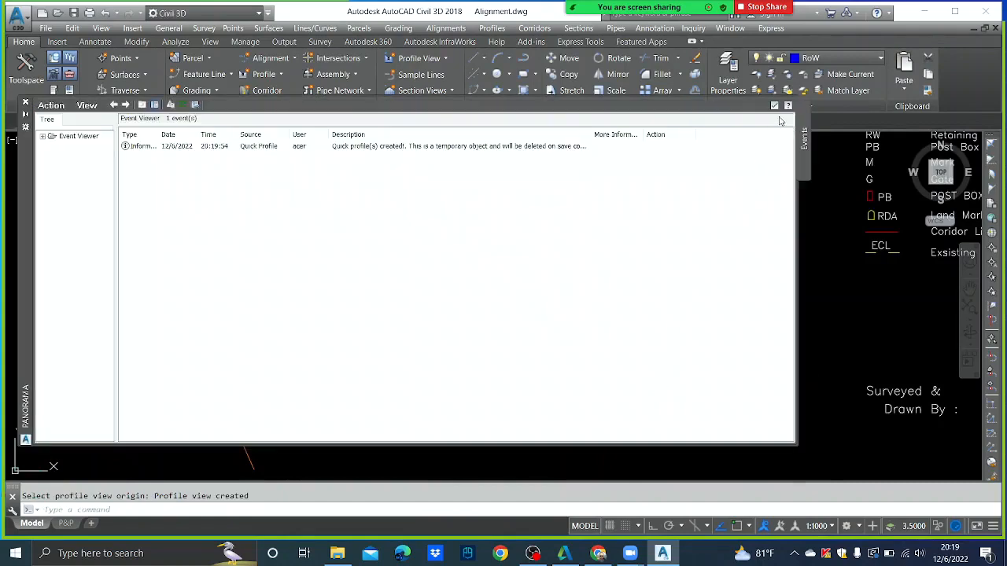
left_click(775, 106)
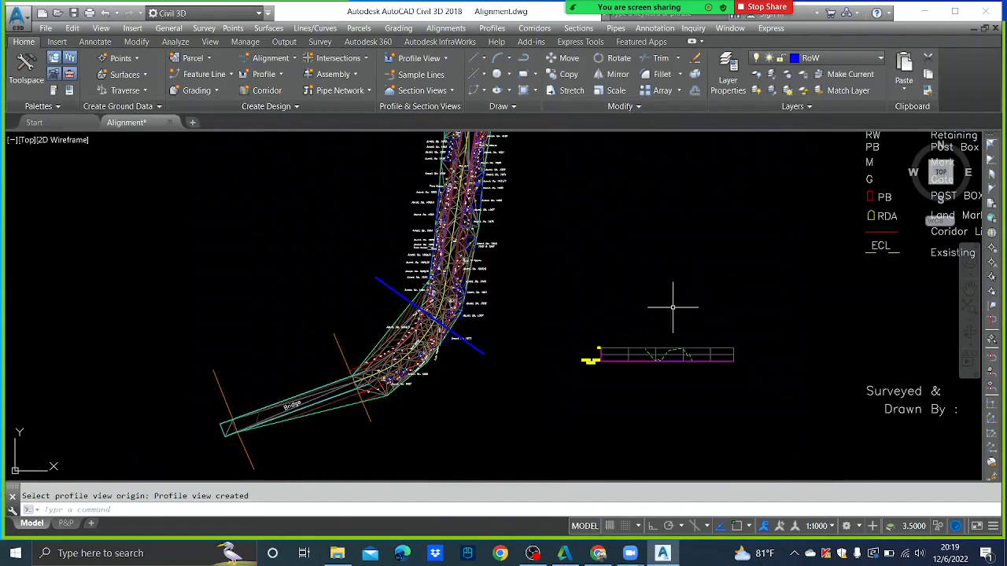
scroll(672, 354, "up", 3)
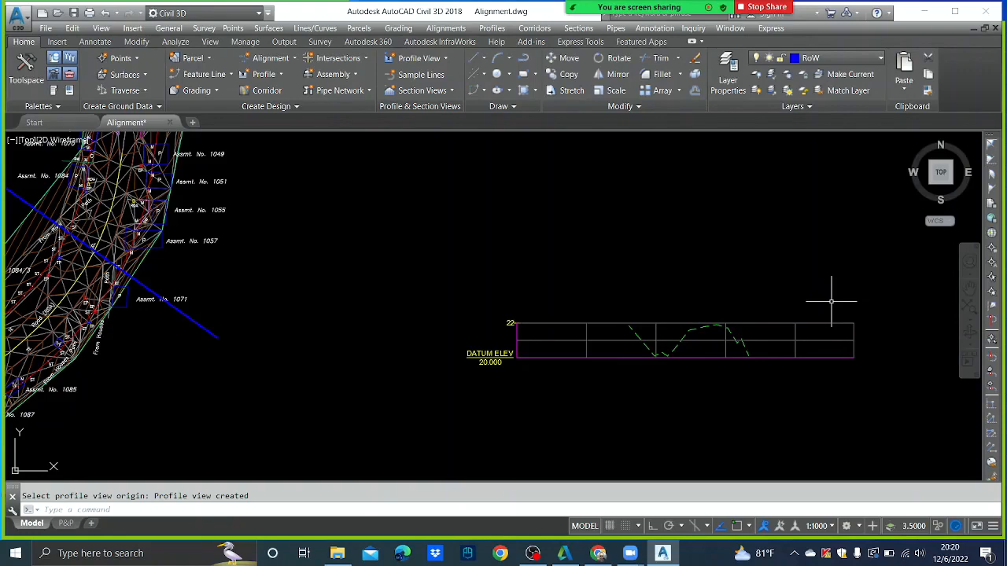
scroll(827, 306, "down", 2)
middle_click_drag(611, 322, 695, 326)
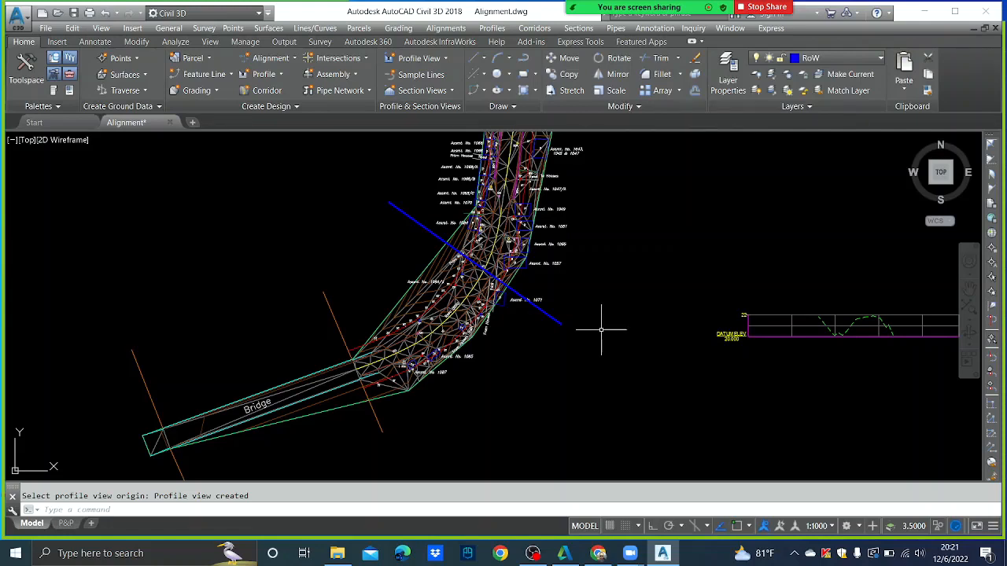
- Erase the blue sample line and its section view, then bring up File Explorer
left_click(556, 318)
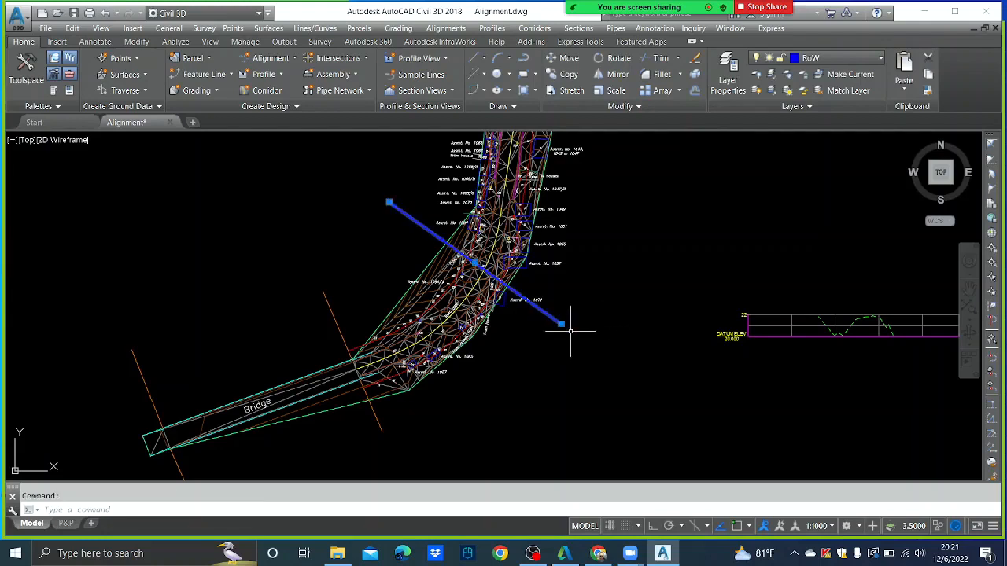
key("Delete")
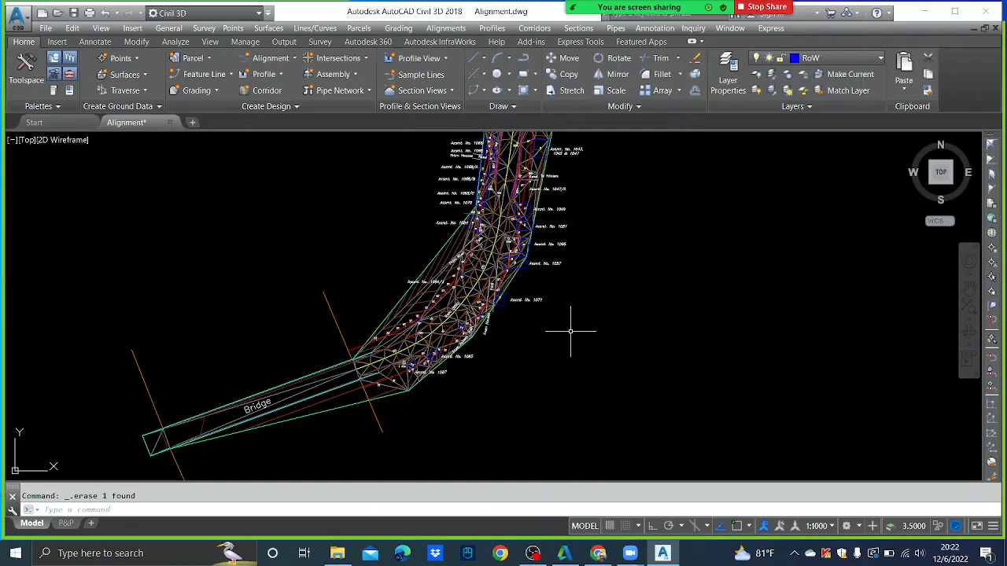
left_click(337, 553)
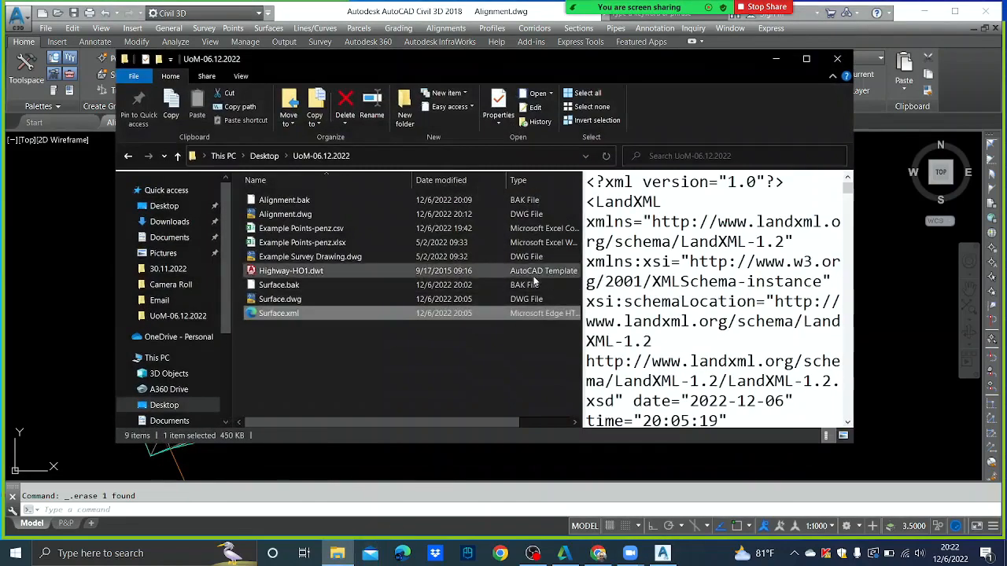
- Browse the Desktop and 30.11.2022 folders, then show This PC's drives
left_click(128, 156)
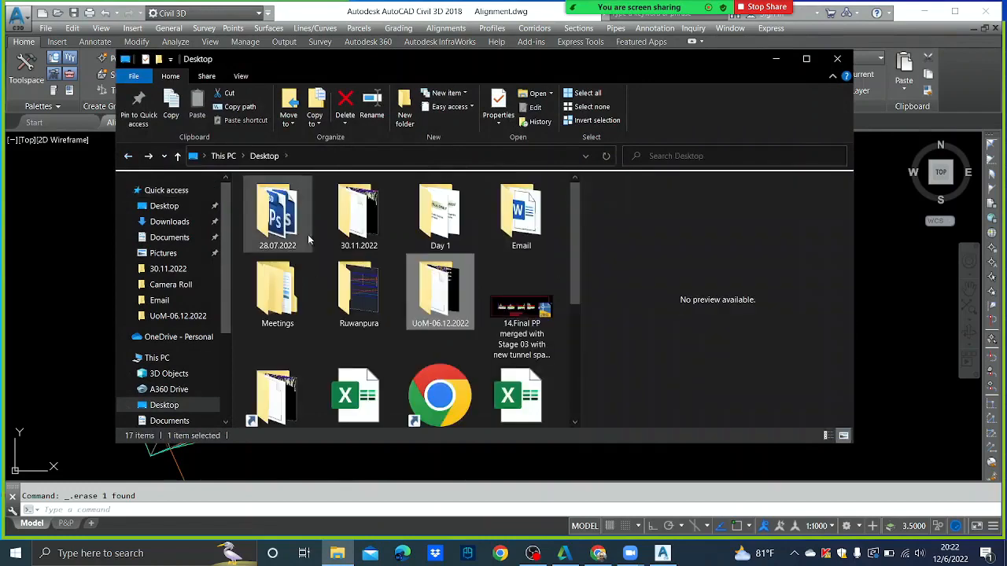
scroll(507, 276, "down", 2)
scroll(508, 260, "up", 2)
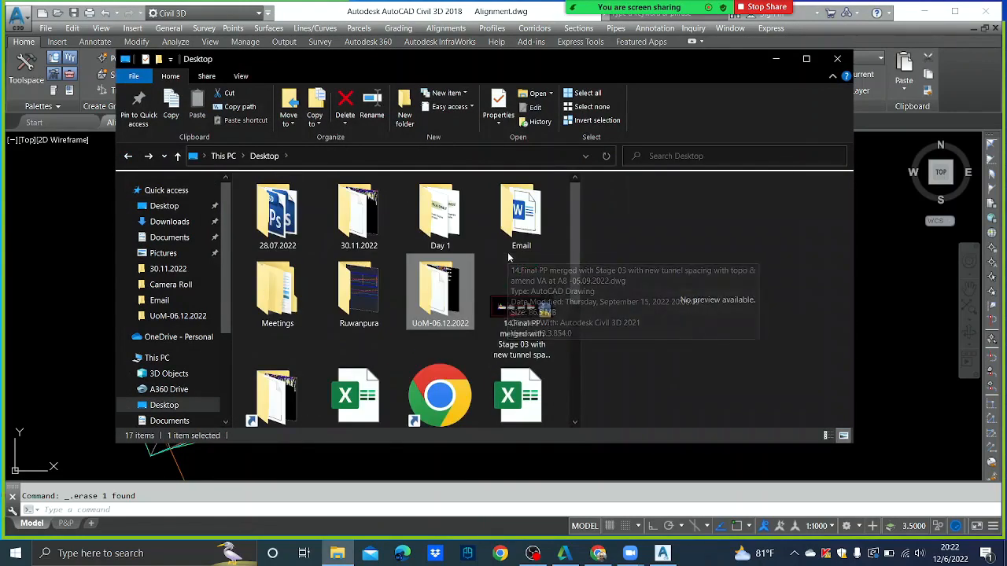
double_click(359, 216)
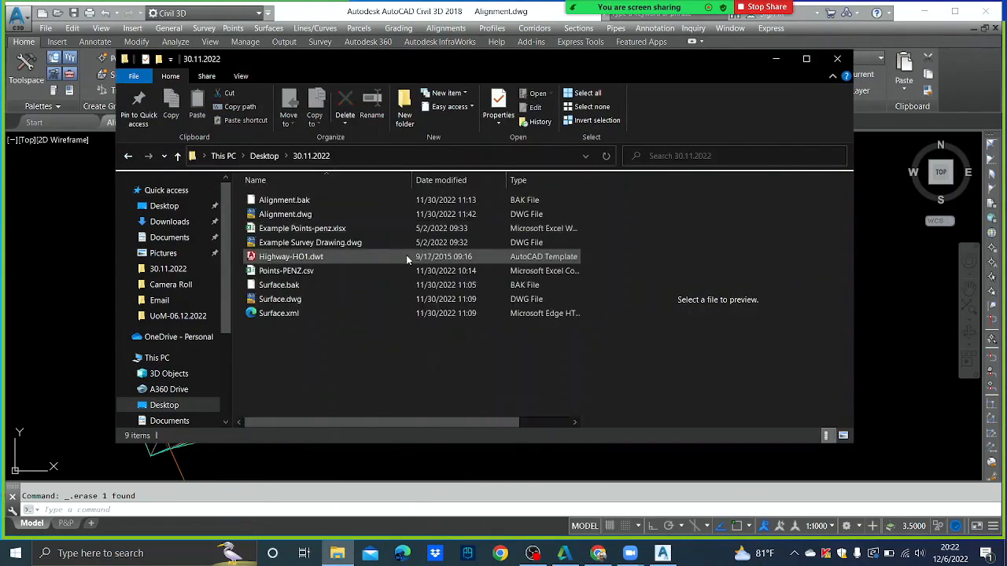
left_click(128, 156)
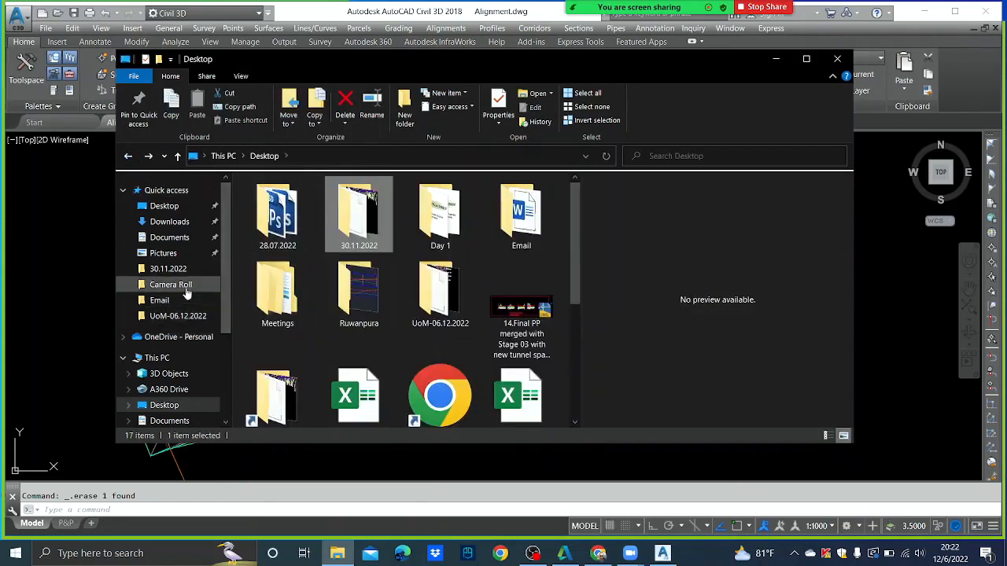
scroll(189, 360, "down", 2)
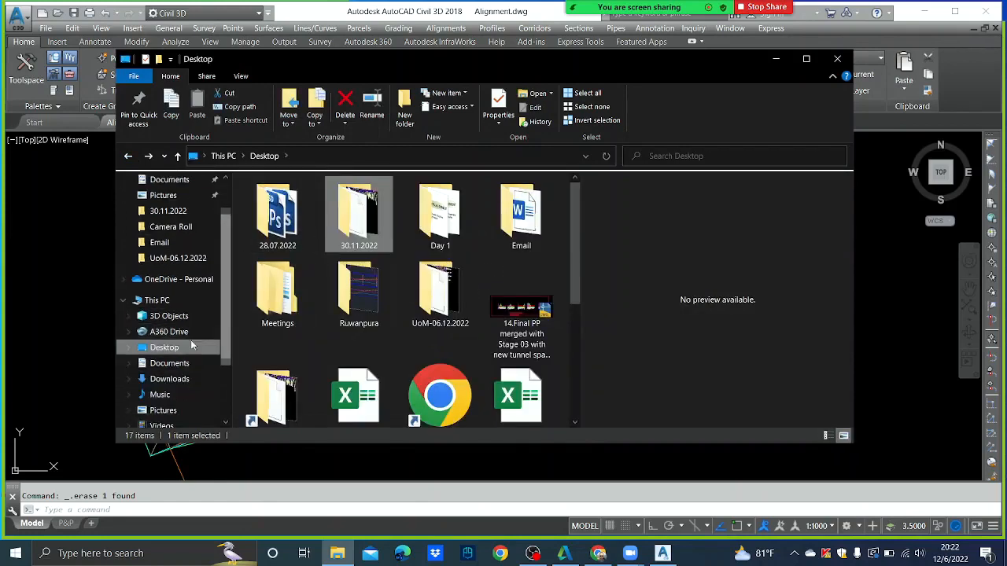
left_click(157, 300)
scroll(336, 283, "down", 3)
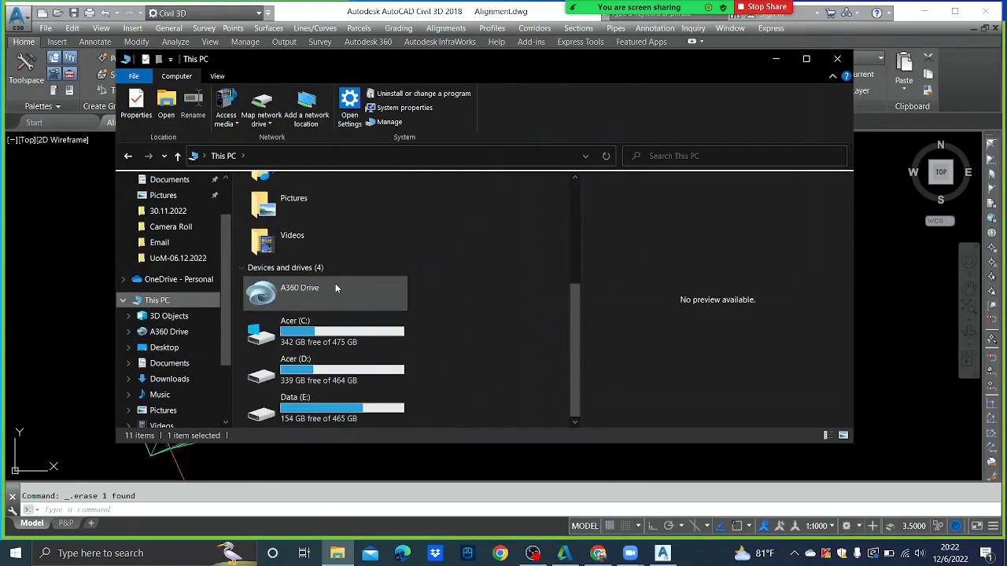
- On drive D, open Education > IESL > Highway > H-3-Geometric Designof Highways > Lecture Notes; select 3-Horizontal Alignment.pdf
double_click(316, 368)
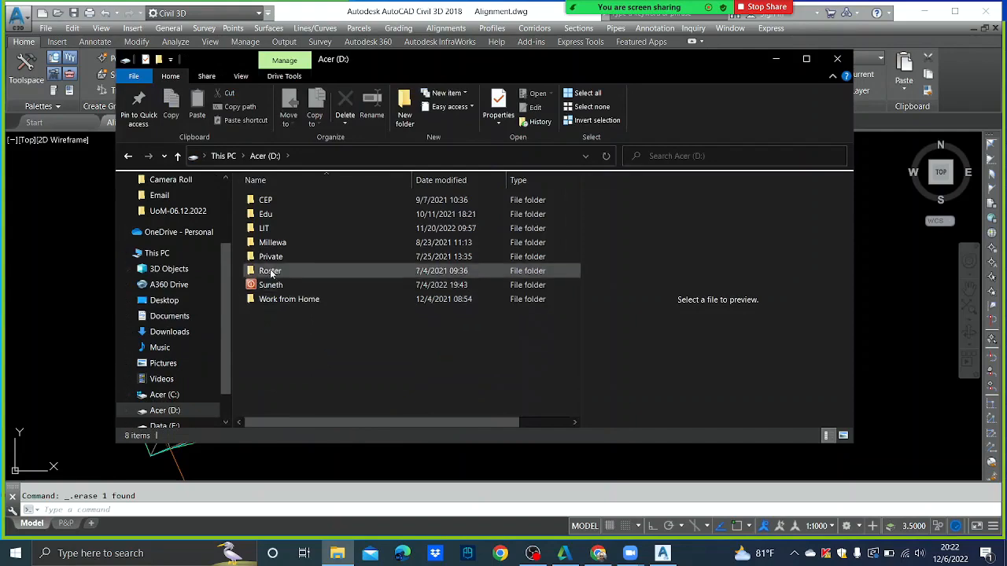
double_click(271, 287)
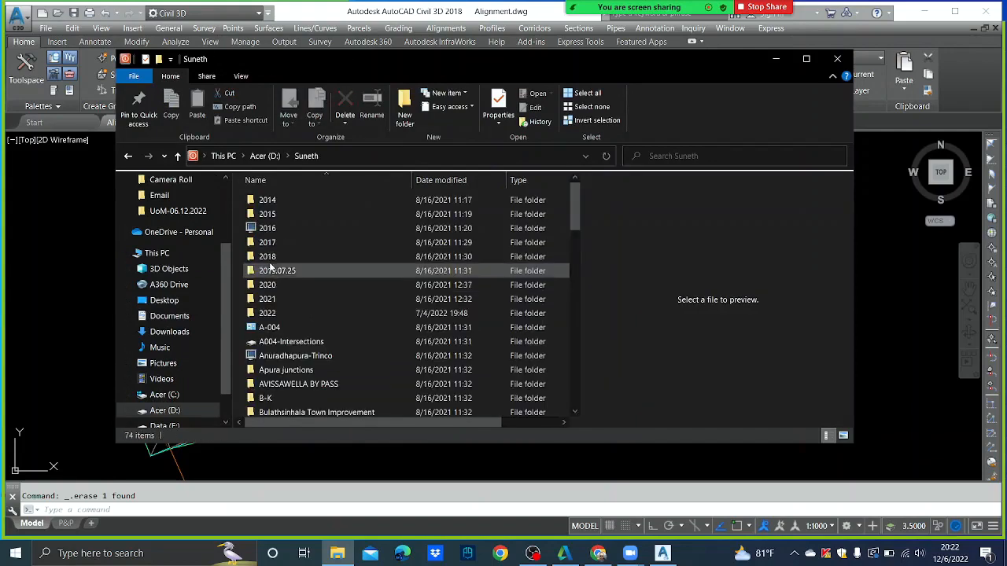
scroll(267, 347, "down", 8)
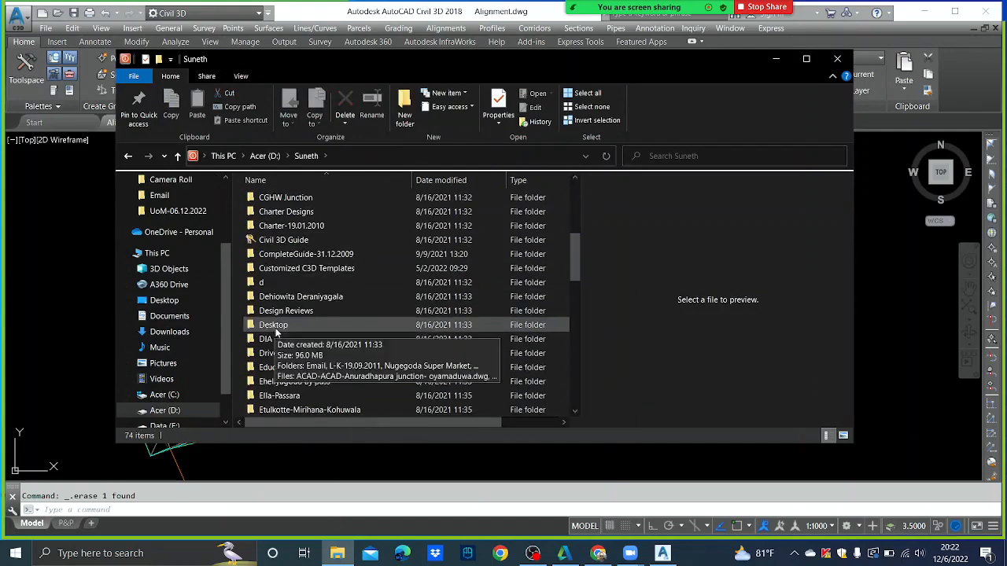
double_click(283, 325)
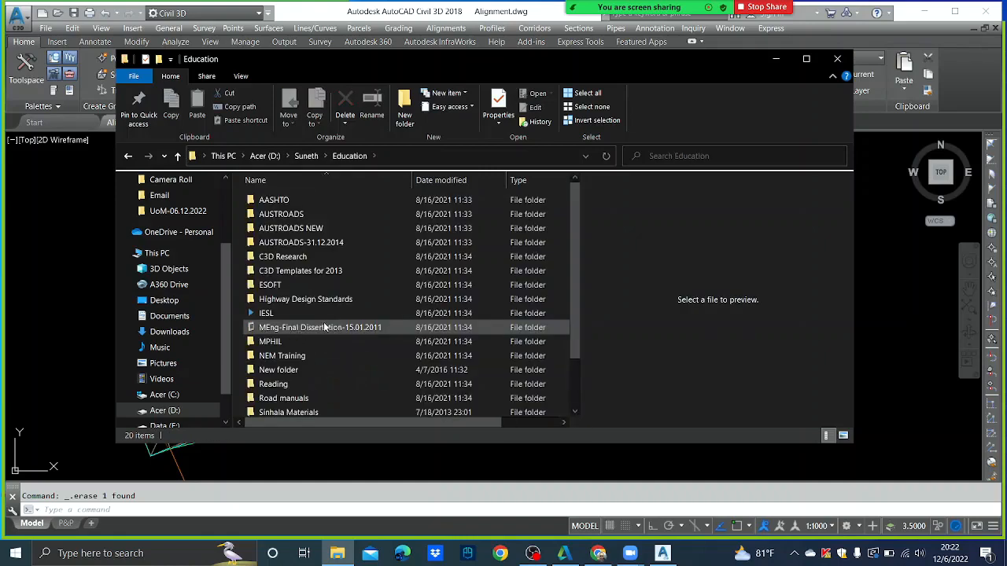
double_click(281, 314)
double_click(272, 217)
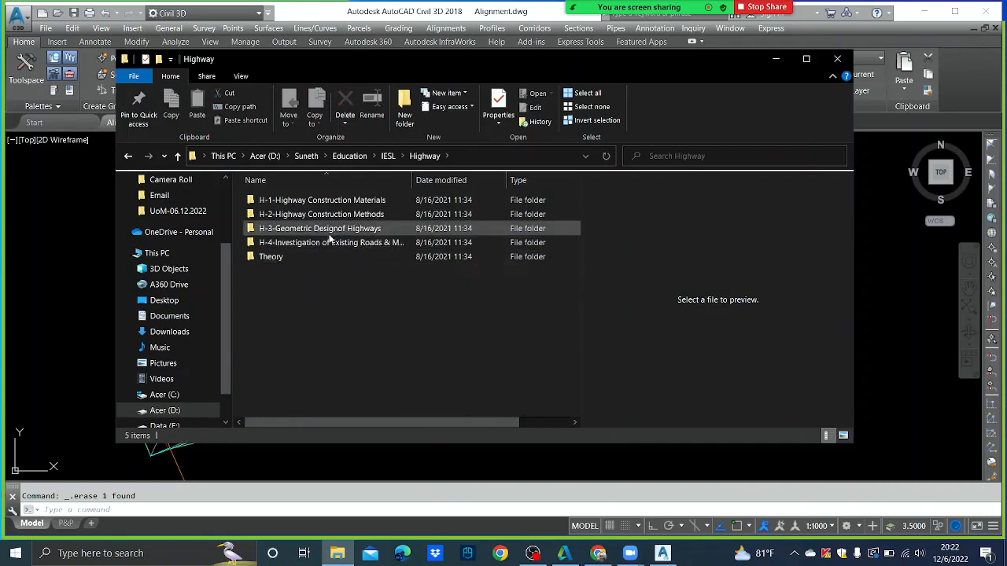
double_click(330, 229)
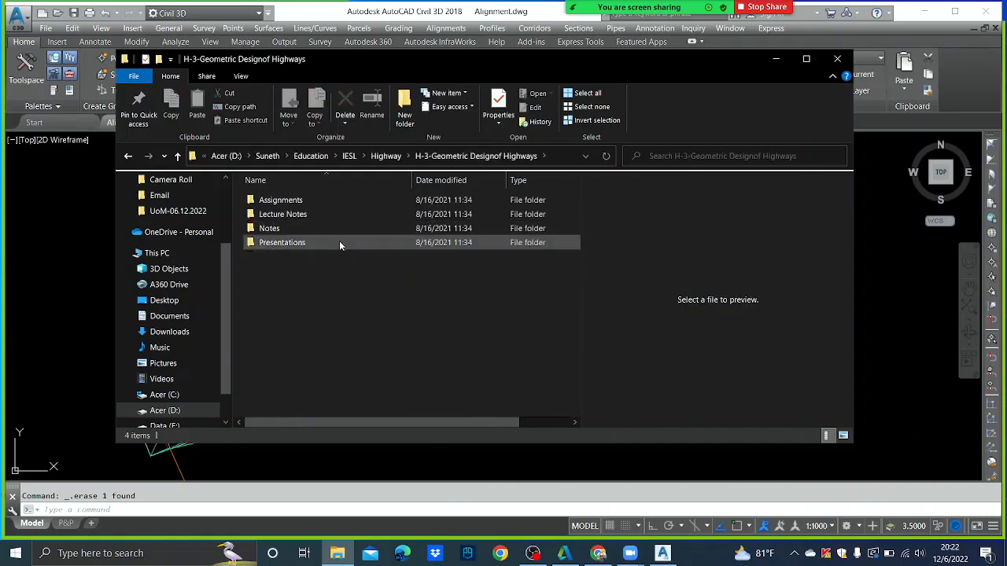
double_click(283, 214)
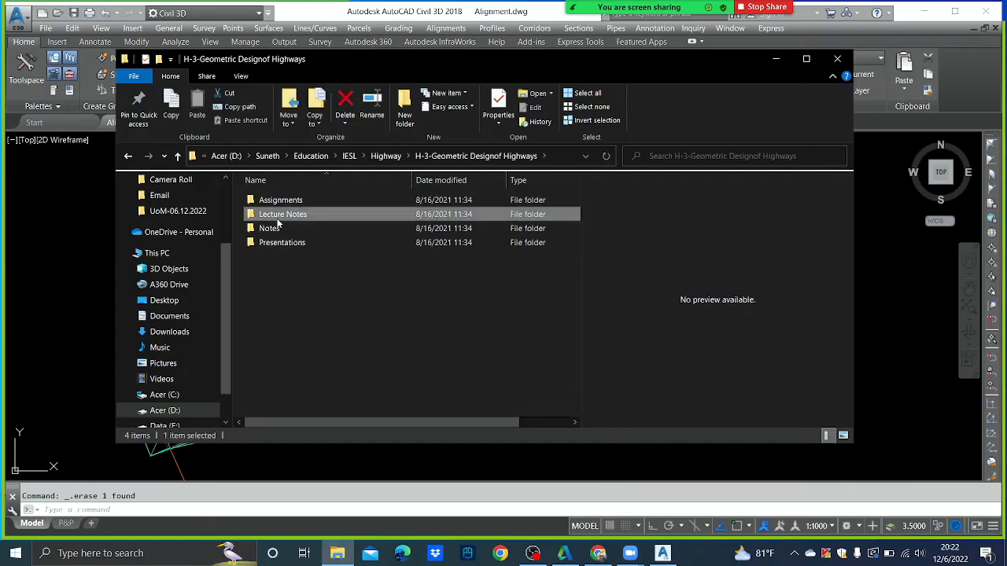
left_click(311, 229)
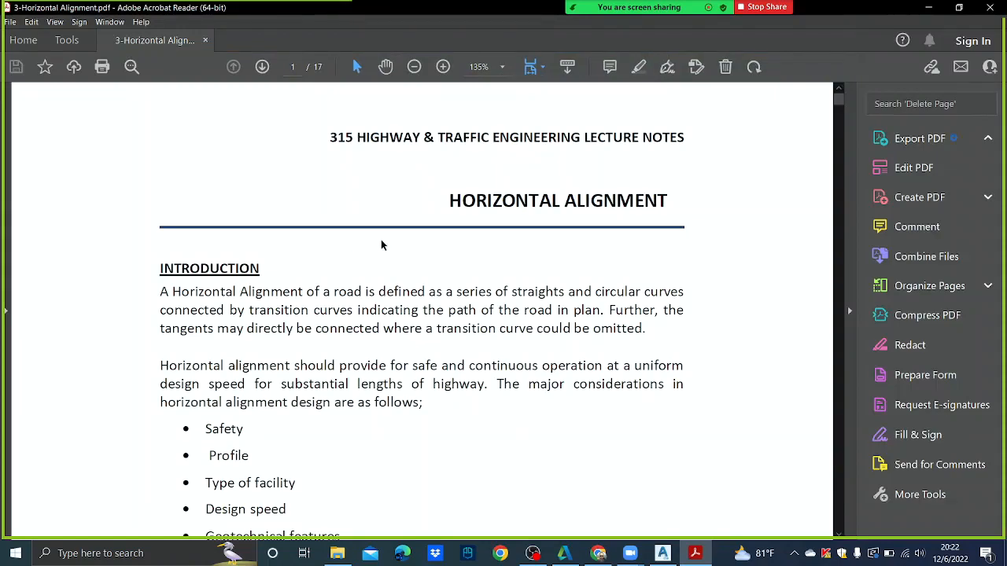
- Scroll to page 5's Minimum Radii tables and set the magnification to 100%
scroll(386, 240, "down", 20)
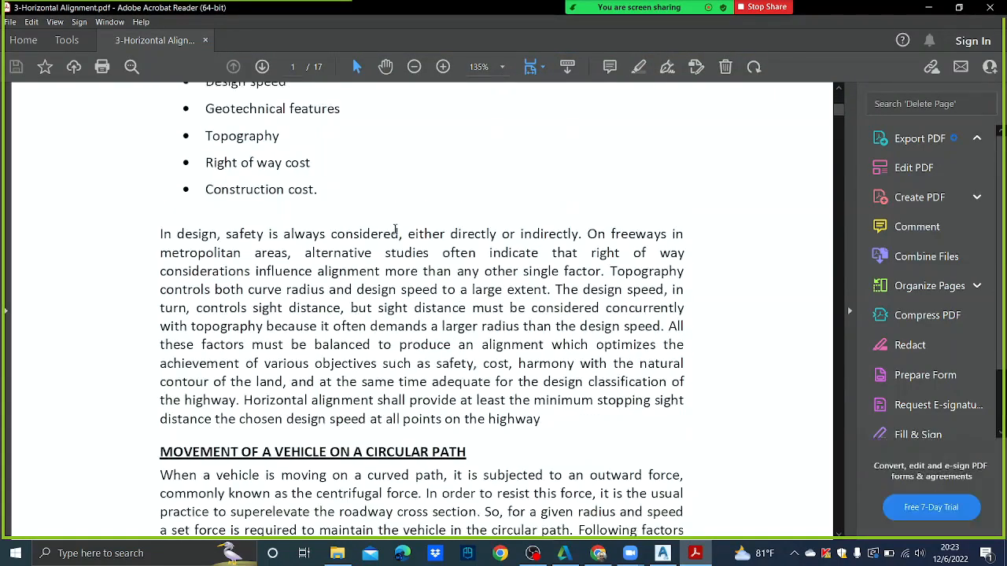
scroll(397, 228, "down", 15)
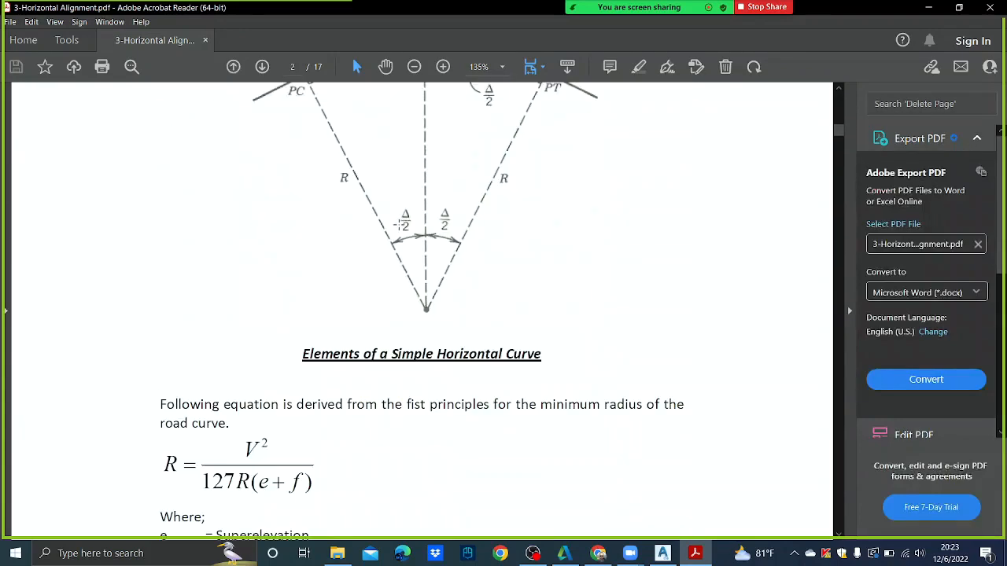
scroll(401, 229, "down", 15)
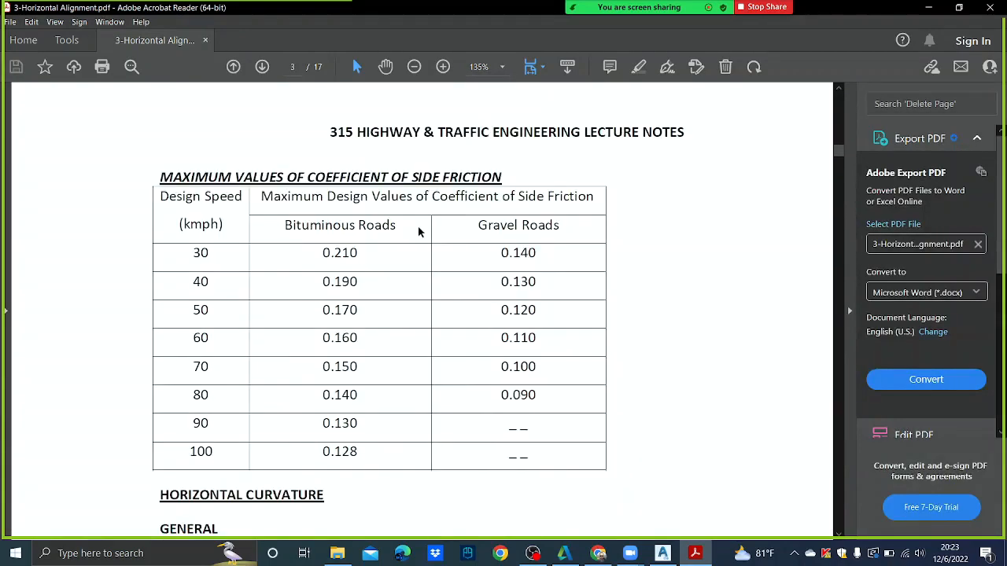
scroll(419, 228, "down", 15)
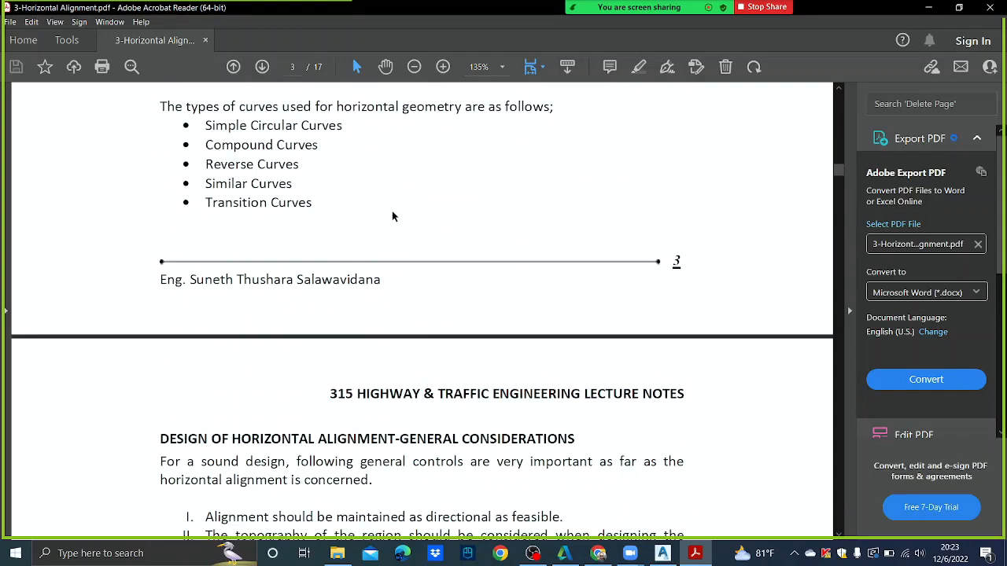
scroll(396, 209, "down", 15)
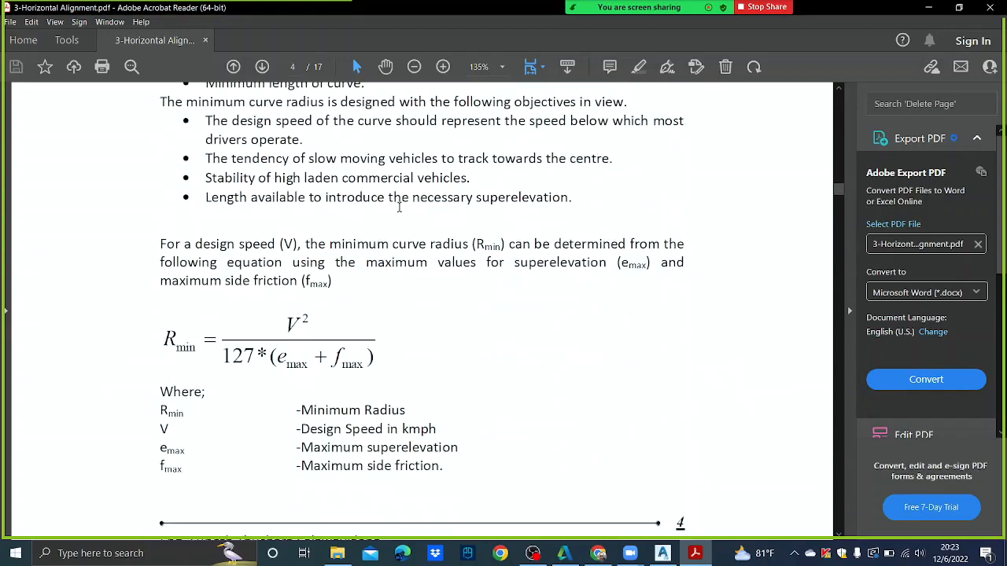
scroll(400, 210, "down", 12)
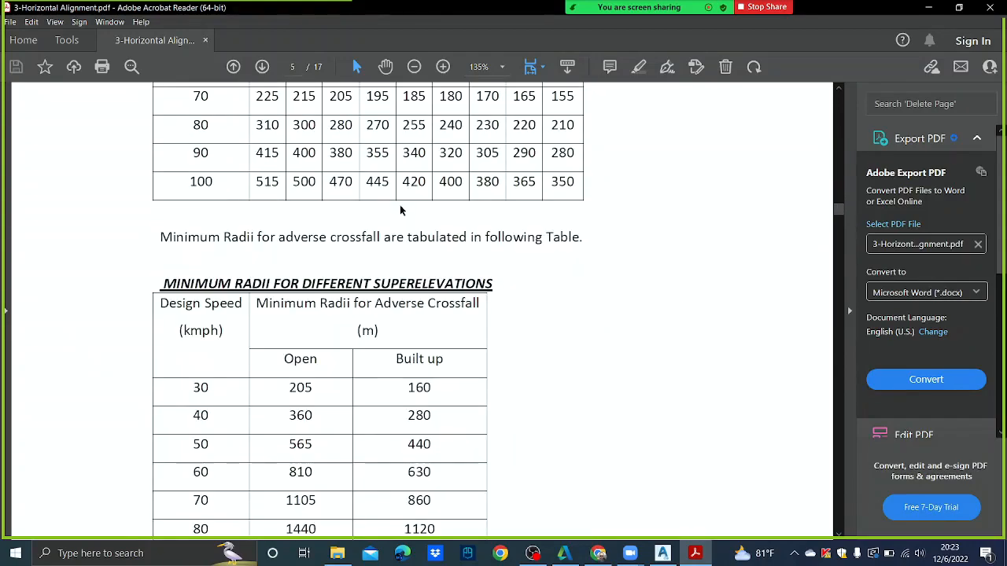
left_click(484, 67)
type("100")
key("Return")
scroll(476, 209, "up", 3)
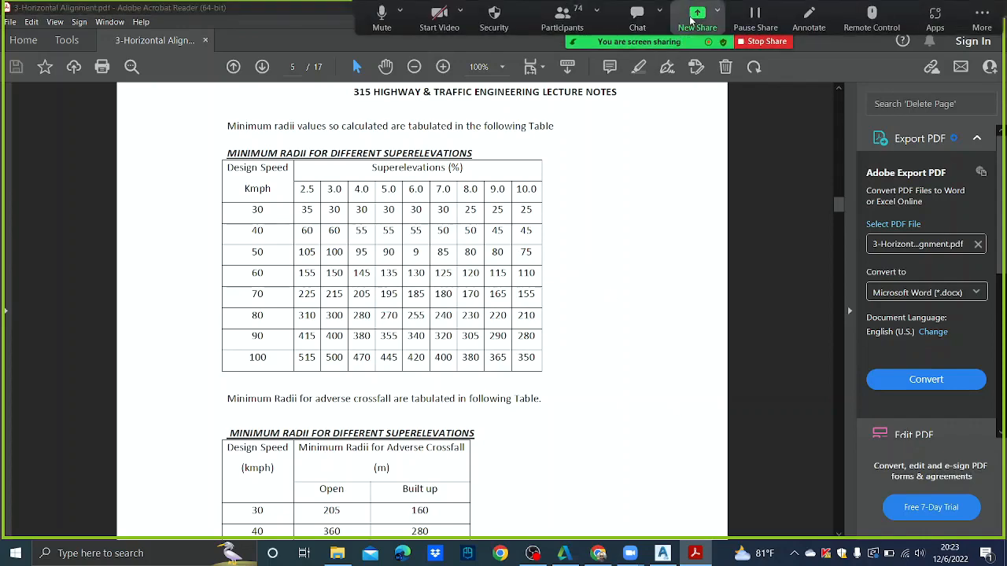
- Change the Zoom screen share to the AutoCAD Civil 3D window
left_click(697, 17)
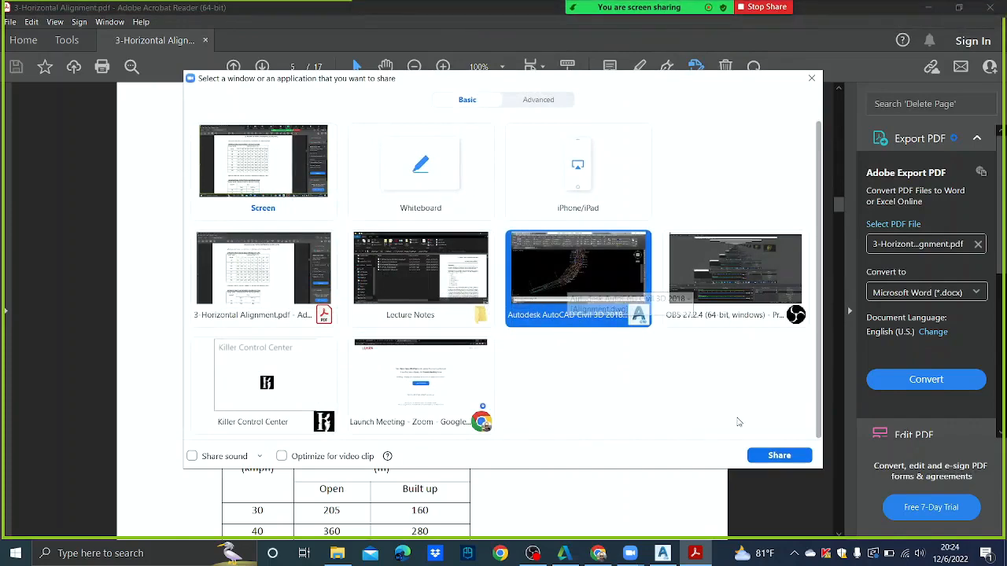
left_click(784, 460)
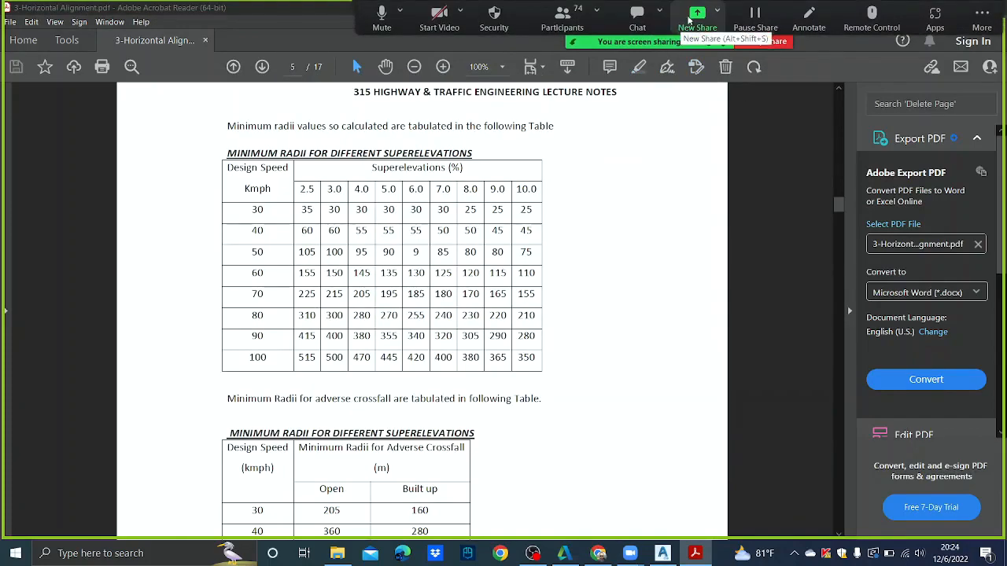
left_click(690, 18)
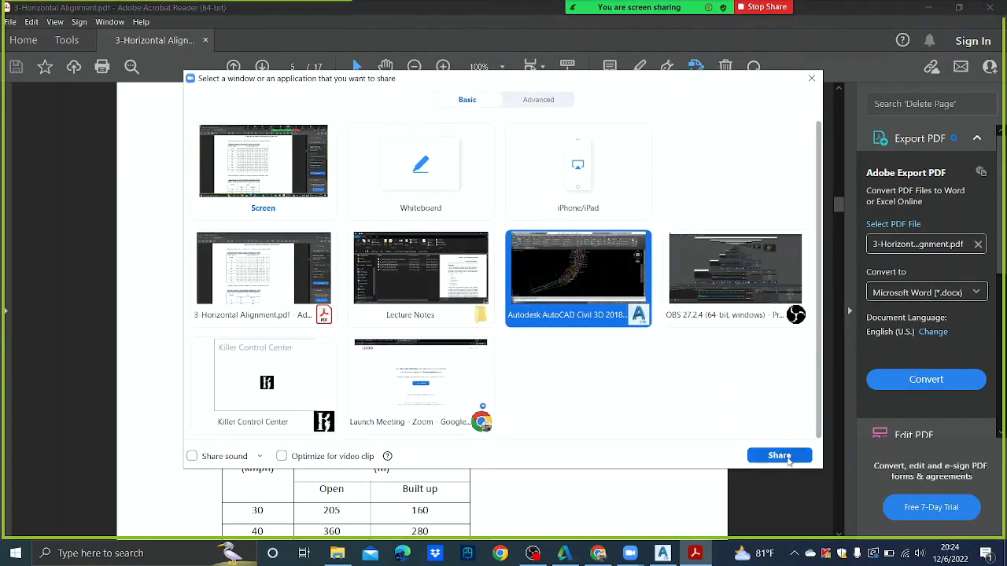
left_click(788, 458)
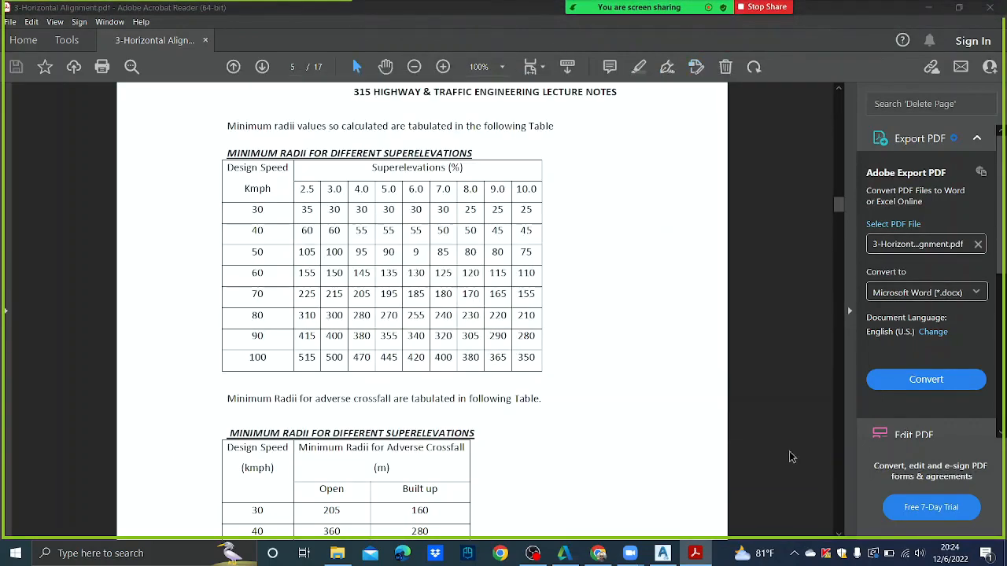
- Close the lecture notes PDF and bring the Civil 3D drawing to the front
left_click(999, 7)
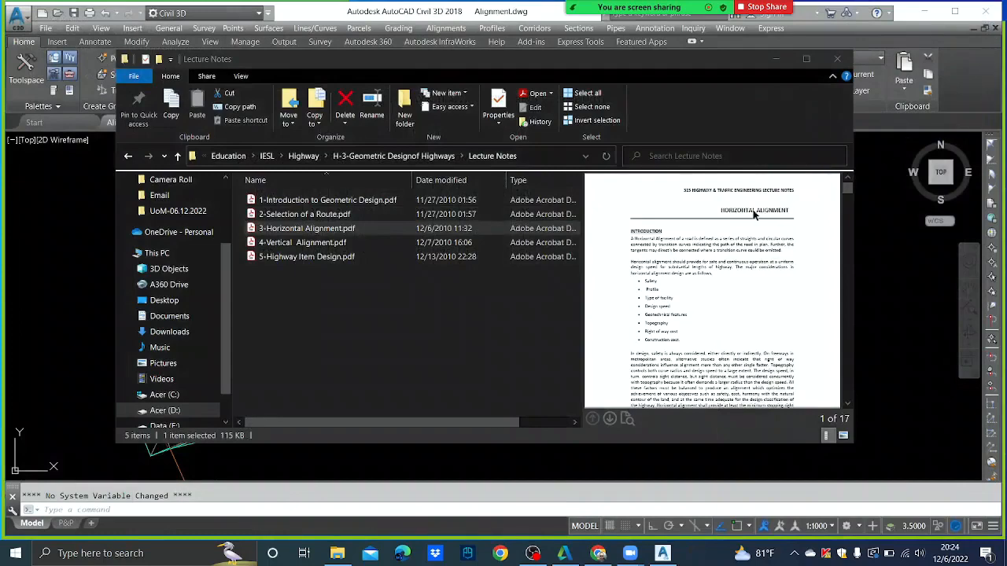
mouse_move(635, 17)
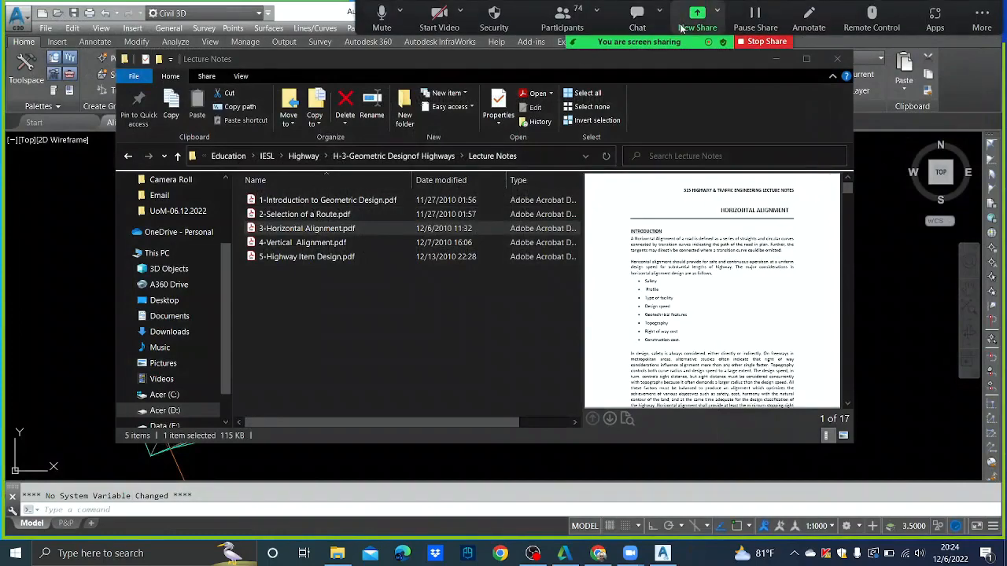
left_click(22, 214)
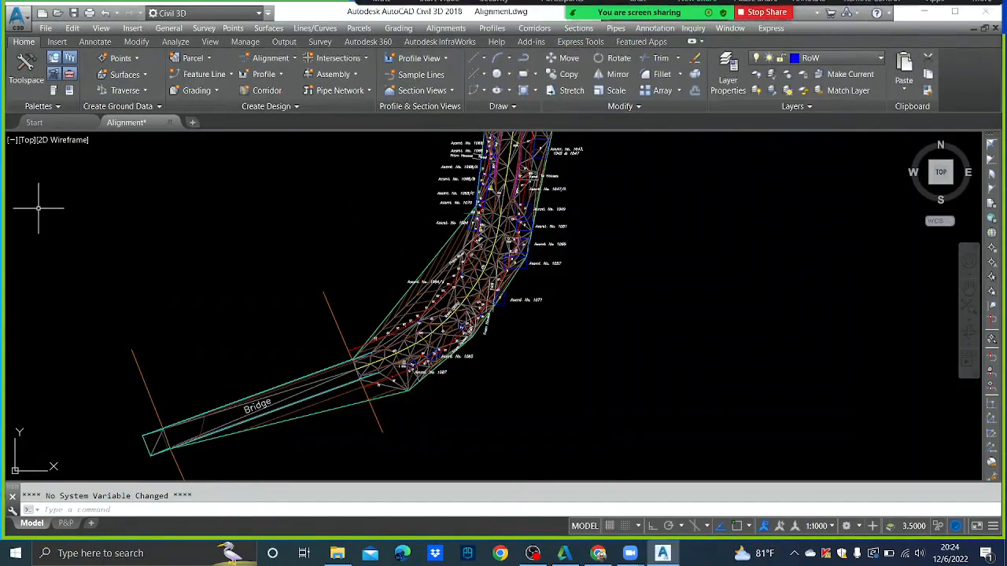
- Centre the view on the bridge and set the EG surface style to _No Display
scroll(310, 208, "down", 3)
scroll(362, 220, "up", 5)
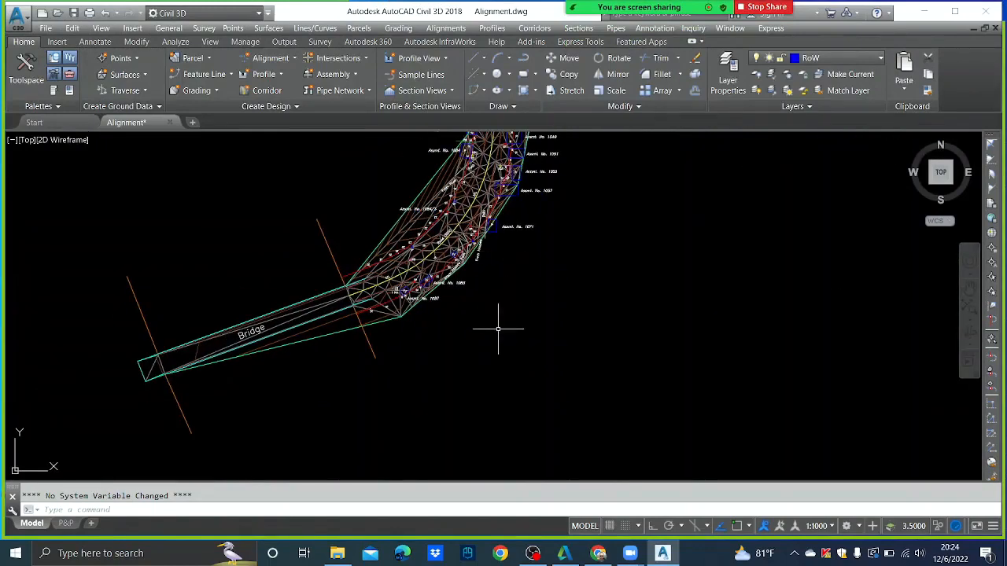
scroll(362, 348, "up", 2)
middle_click_drag(363, 348, 498, 301)
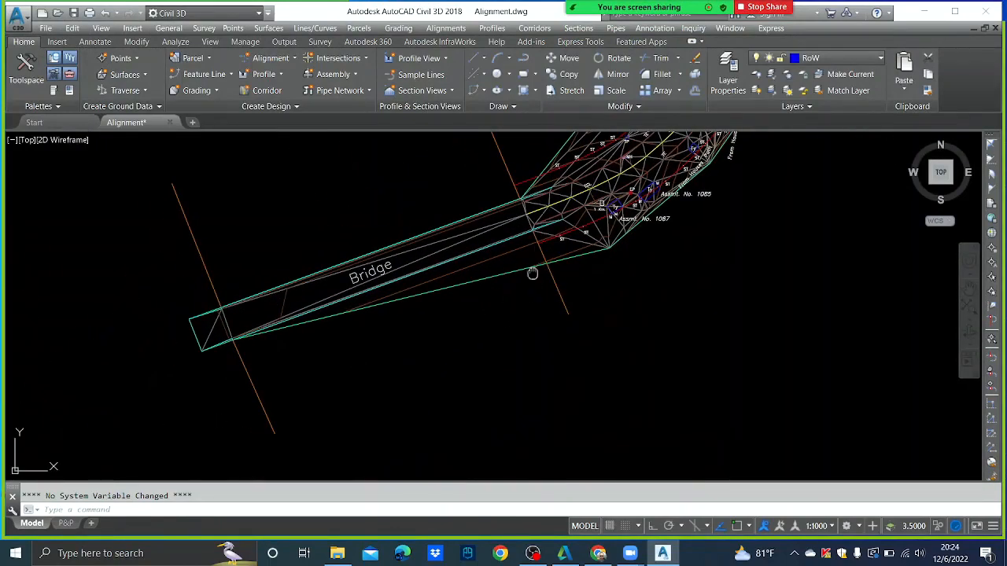
middle_click_drag(533, 273, 483, 375)
left_click(553, 196)
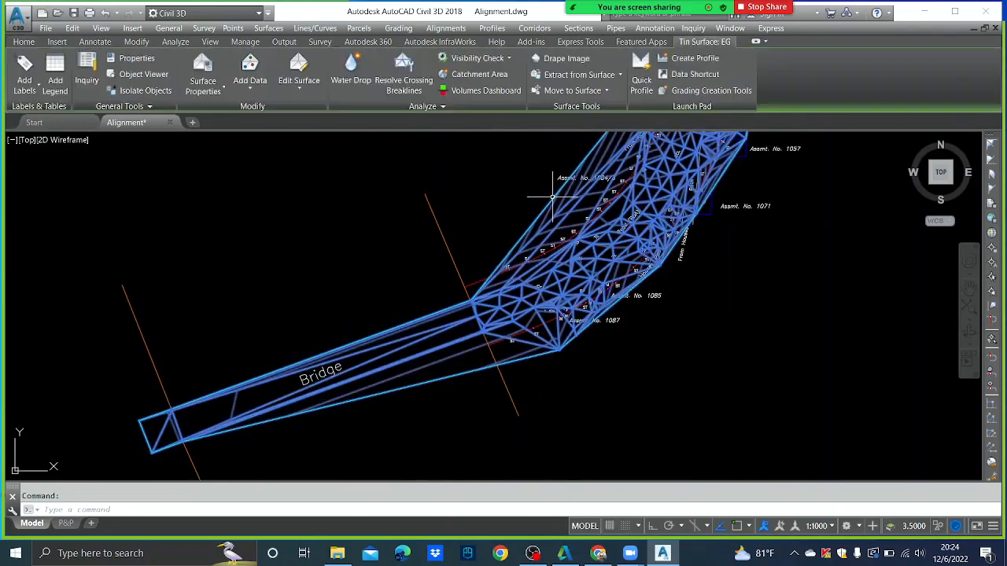
right_click(553, 197)
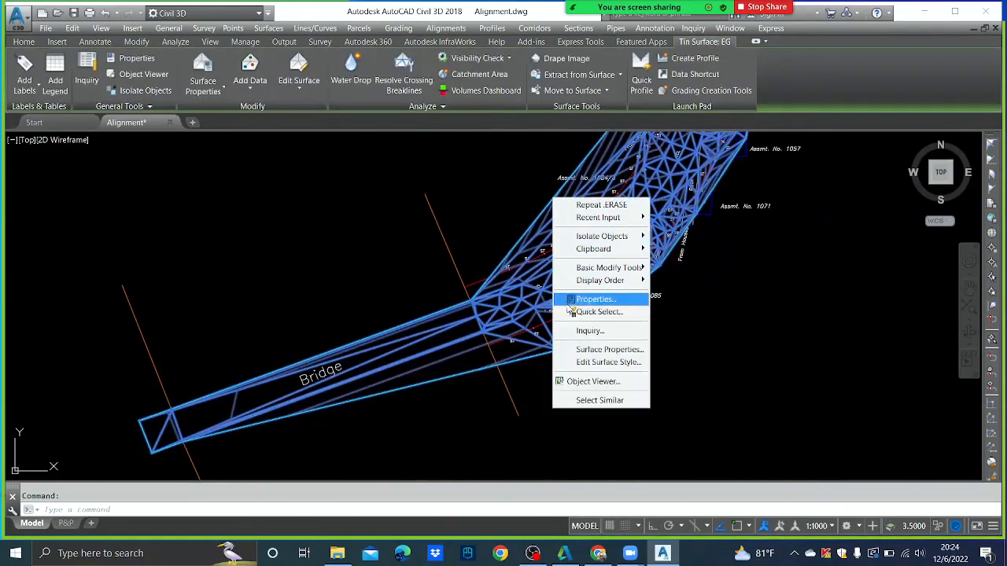
left_click(587, 351)
left_click(440, 276)
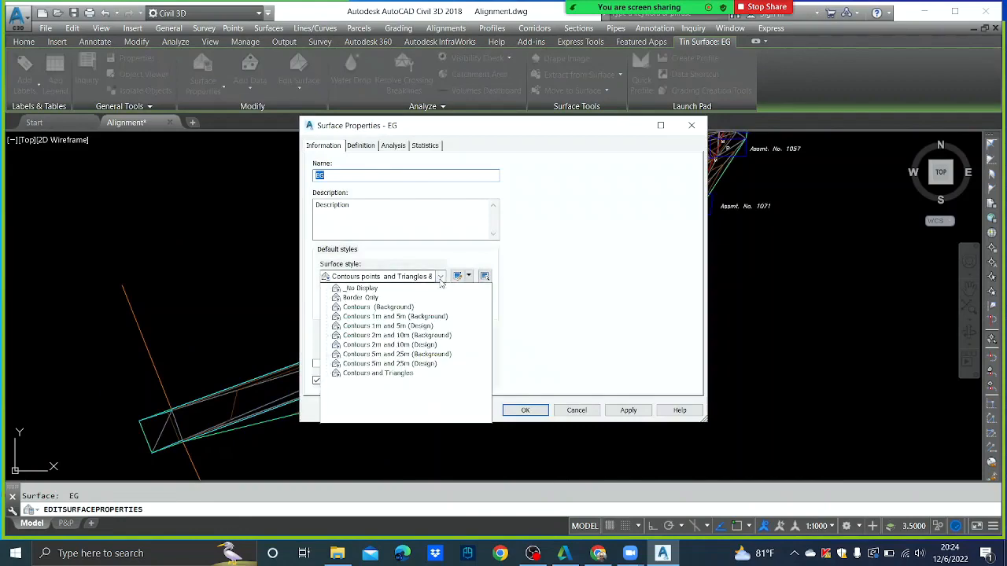
left_click(370, 289)
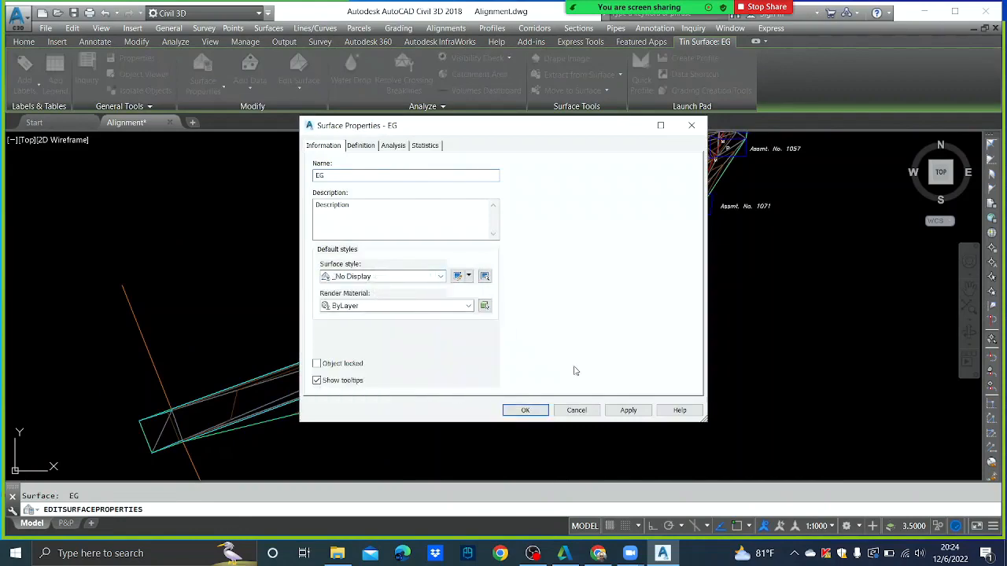
left_click(525, 410)
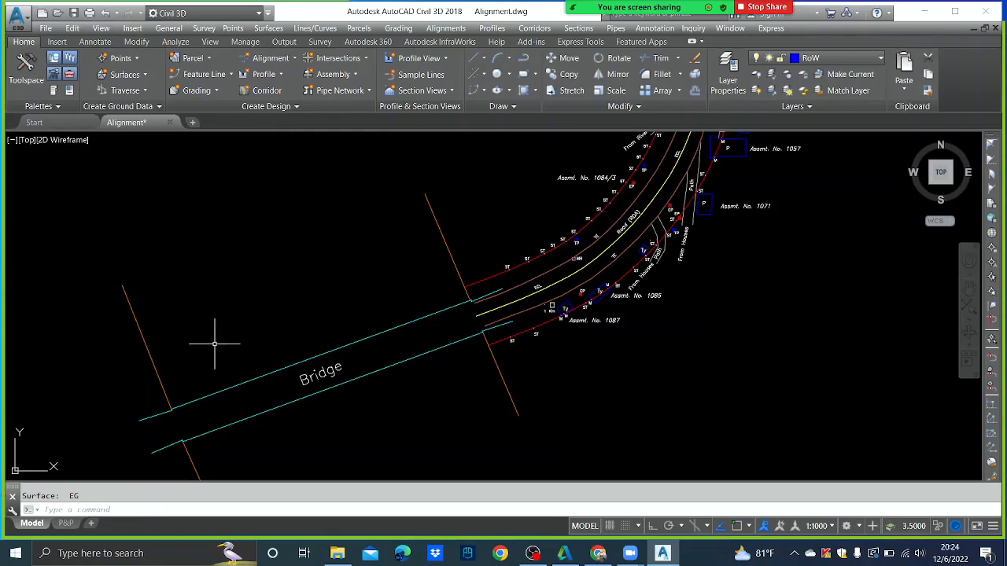
- With object snap on, draw a line (L) across the bridge's left end between its corners
middle_click_drag(351, 362, 443, 336)
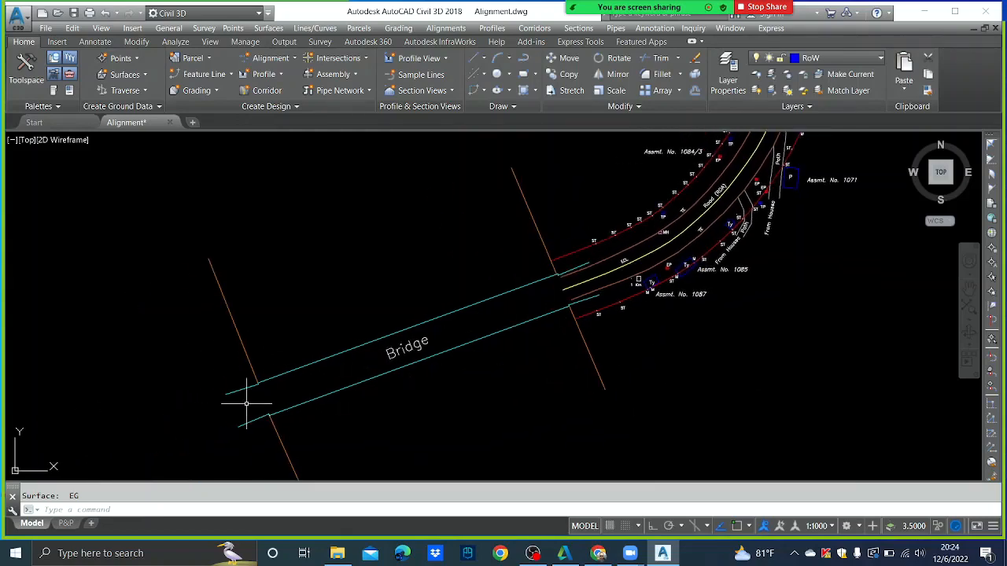
scroll(249, 399, "up", 2)
type("l")
key("Return")
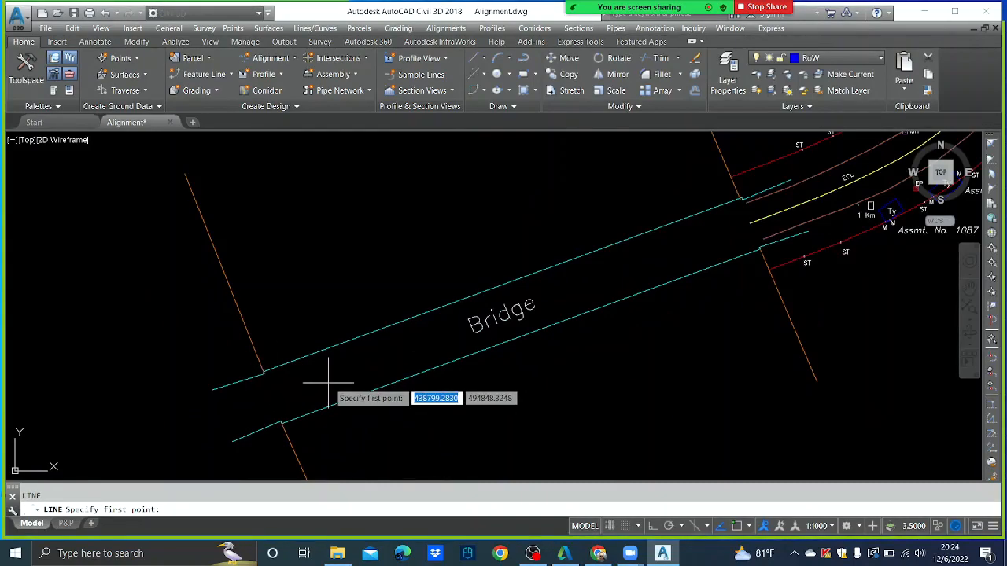
scroll(262, 370, "up", 4)
key("F3")
left_click(260, 378)
scroll(272, 384, "down", 4)
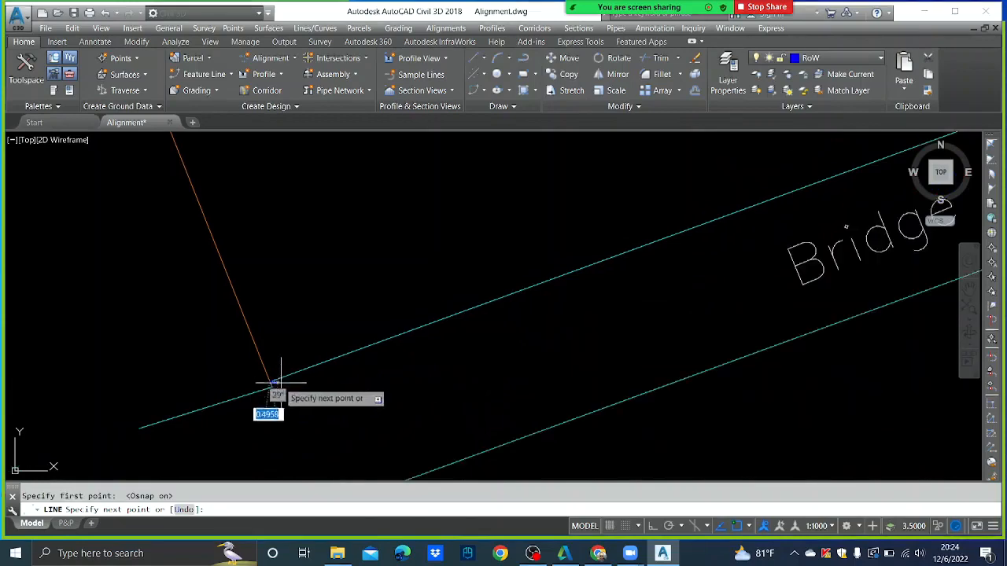
middle_click_drag(296, 437, 283, 286)
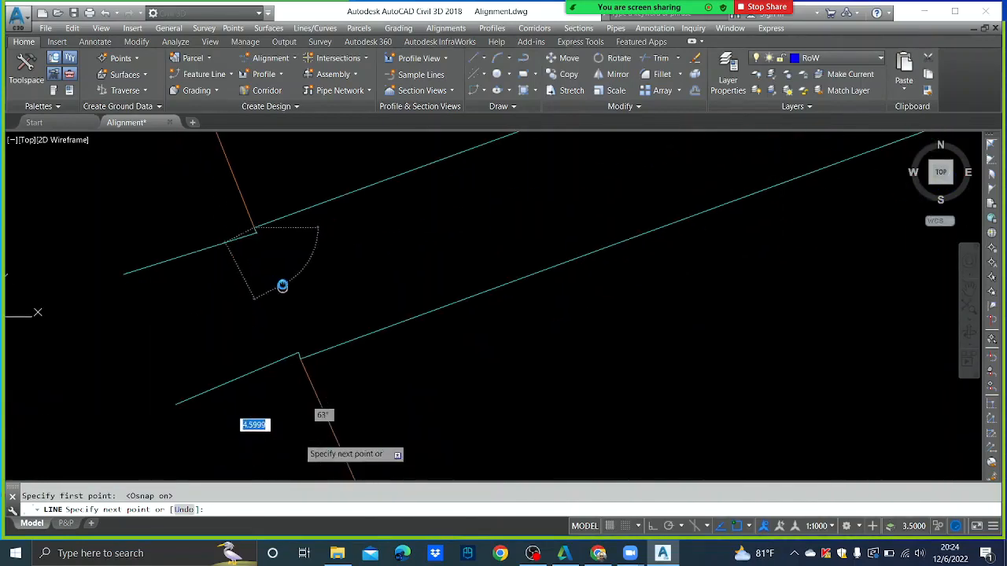
left_click(299, 355)
key("Escape")
- Draw a centre line from the bridge end's midpoint (mid) to the bridge's far end
scroll(299, 357, "down", 5)
middle_click_drag(516, 306, 425, 367)
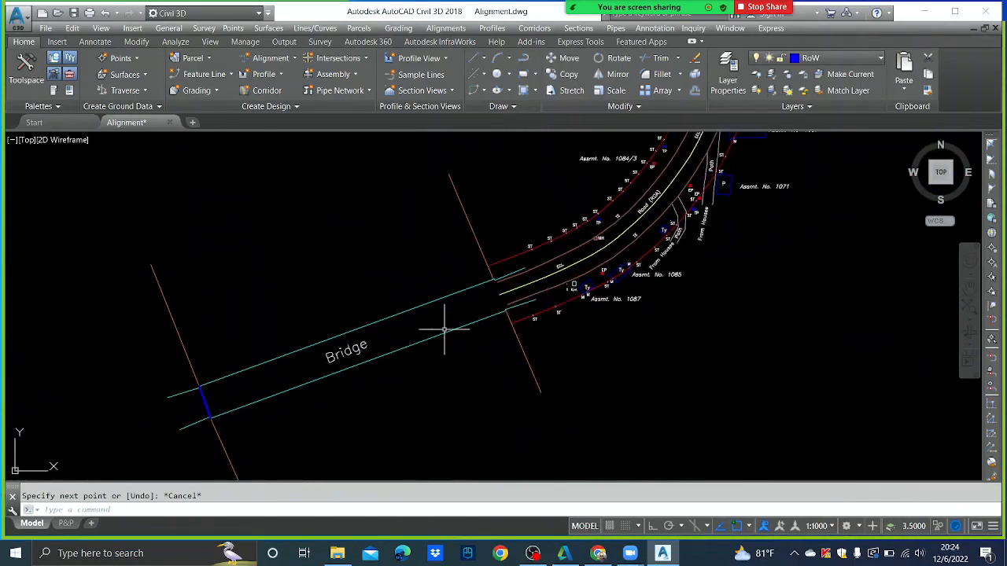
type("l")
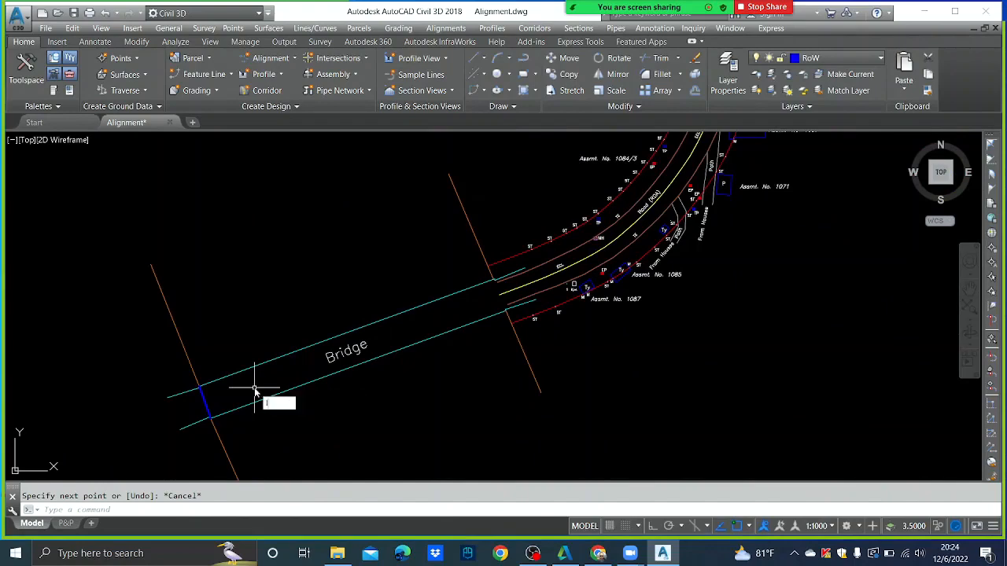
key("Return")
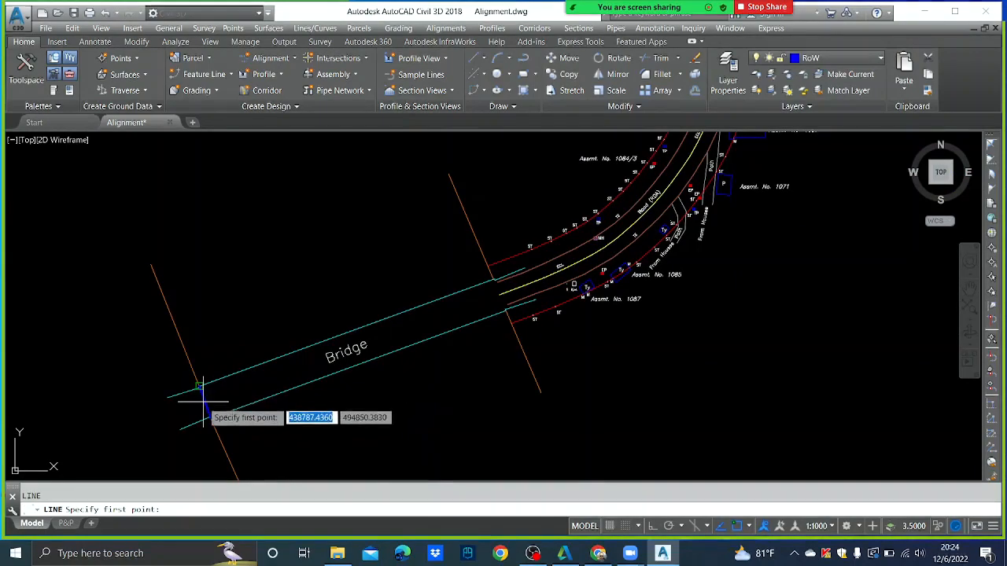
scroll(204, 407, "up", 3)
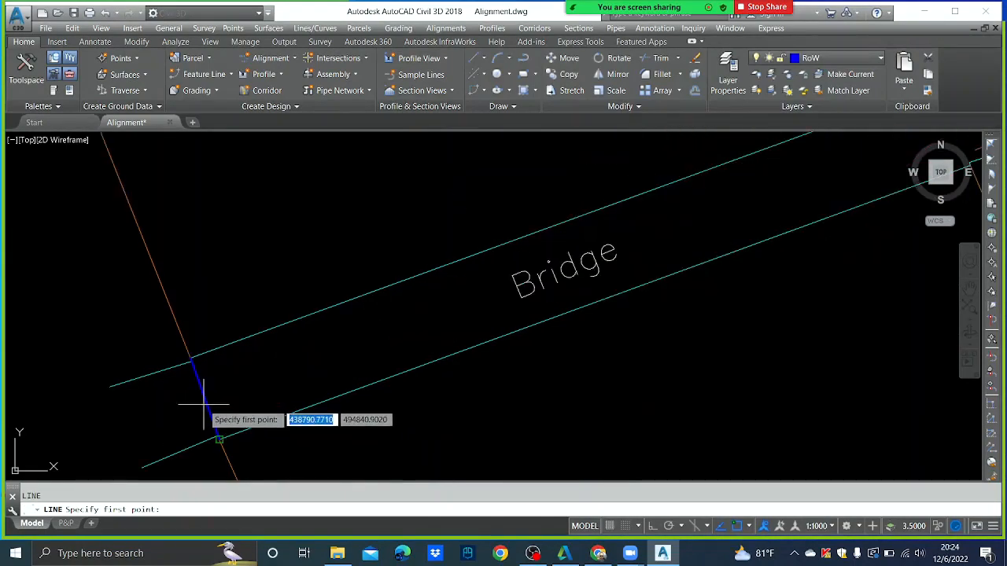
type("mid")
key("Return")
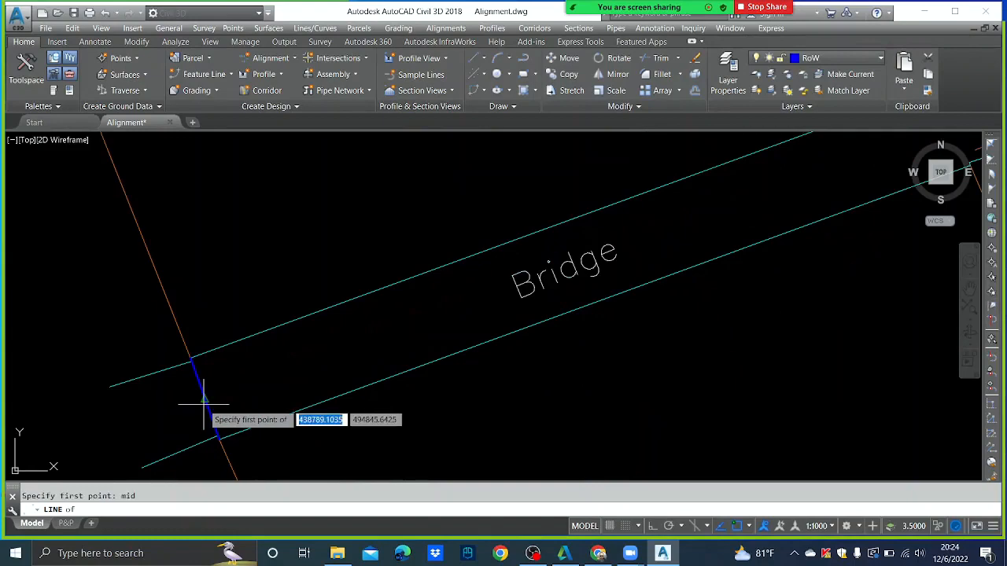
left_click(204, 404)
scroll(244, 381, "down", 5)
scroll(419, 318, "up", 3)
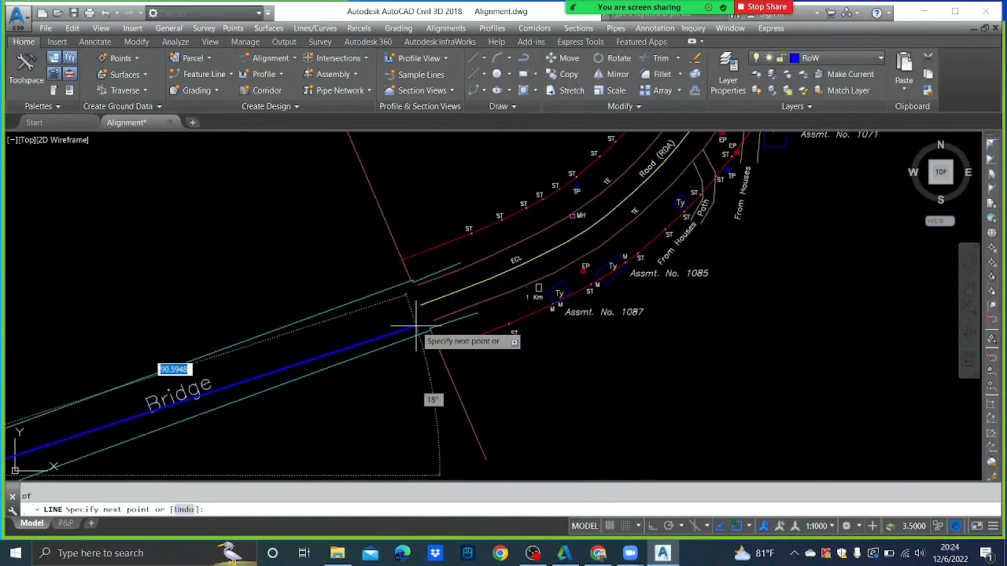
left_click(415, 316)
scroll(415, 314, "down", 2)
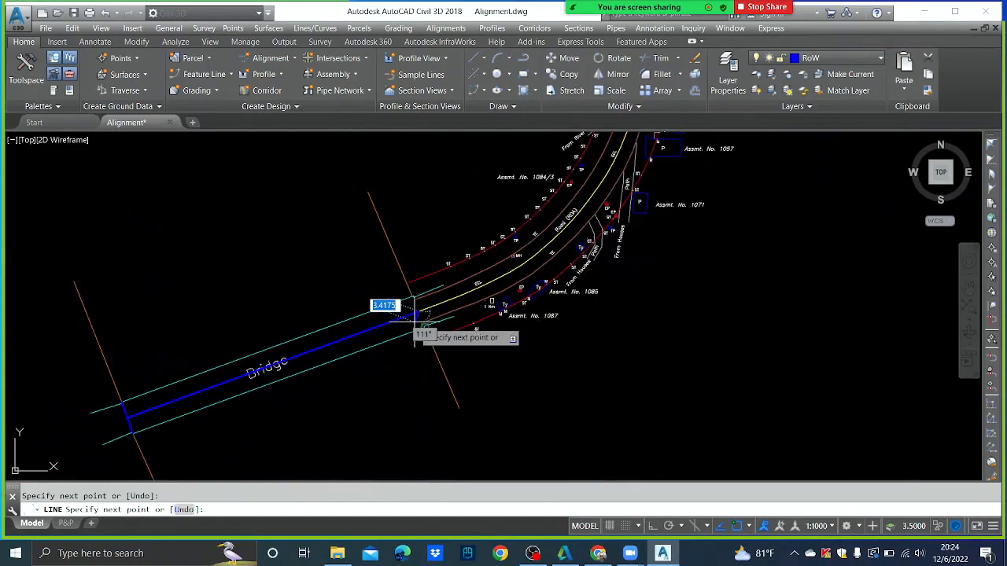
key("Escape")
- Erase the short helper line across the bridge end
middle_click_drag(129, 402, 275, 317)
scroll(261, 326, "up", 1)
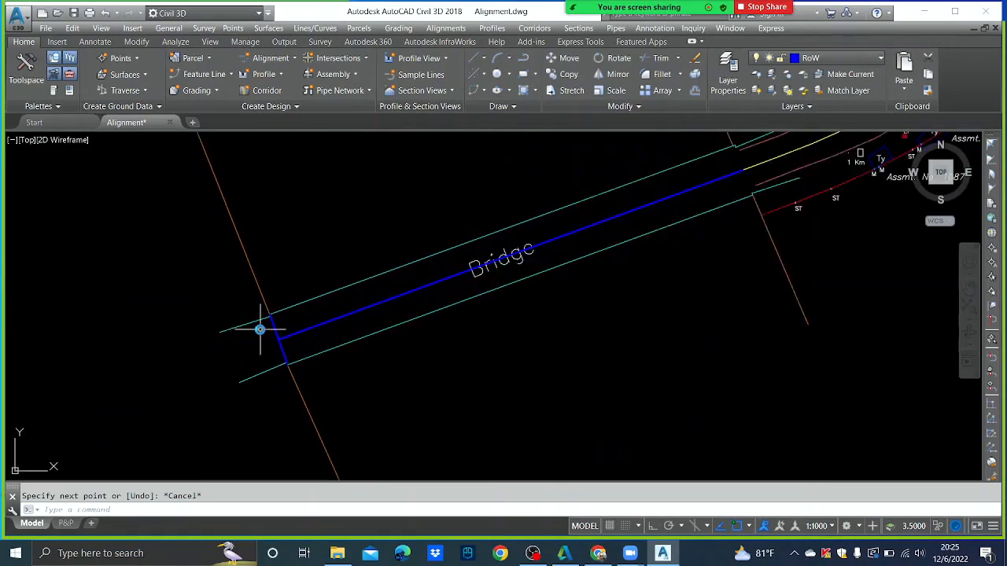
scroll(260, 329, "up", 2)
left_click(281, 323)
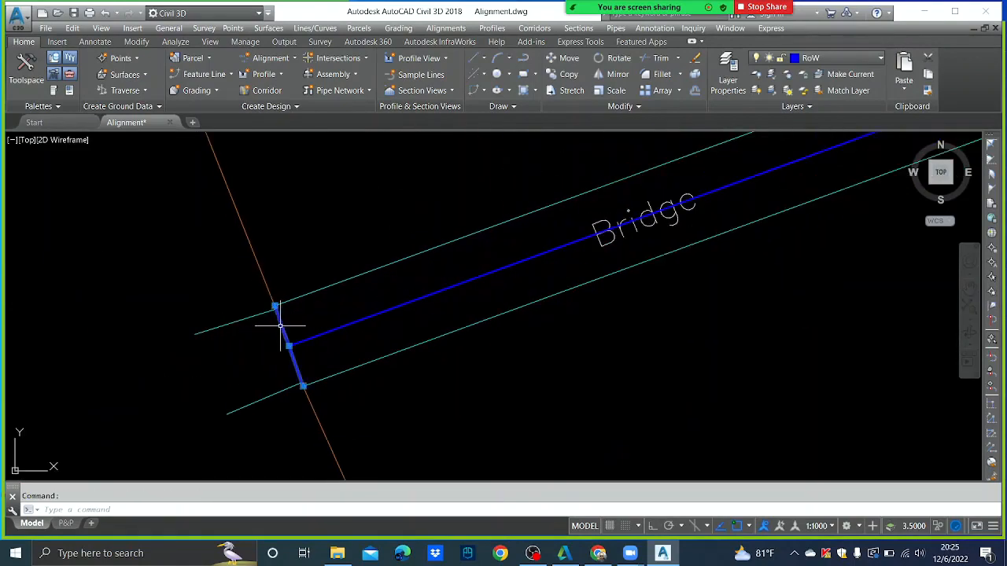
key("Delete")
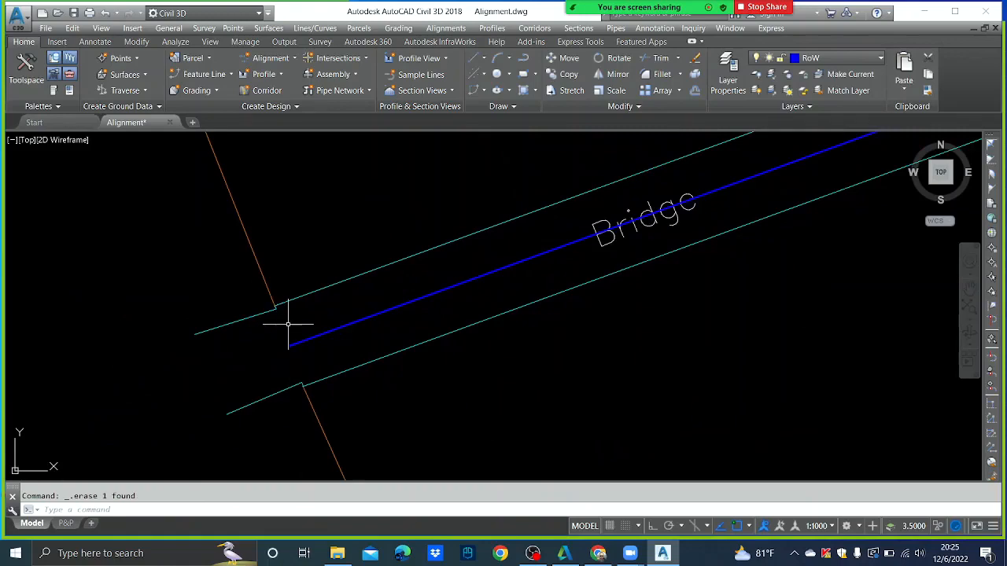
mouse_move(666, 4)
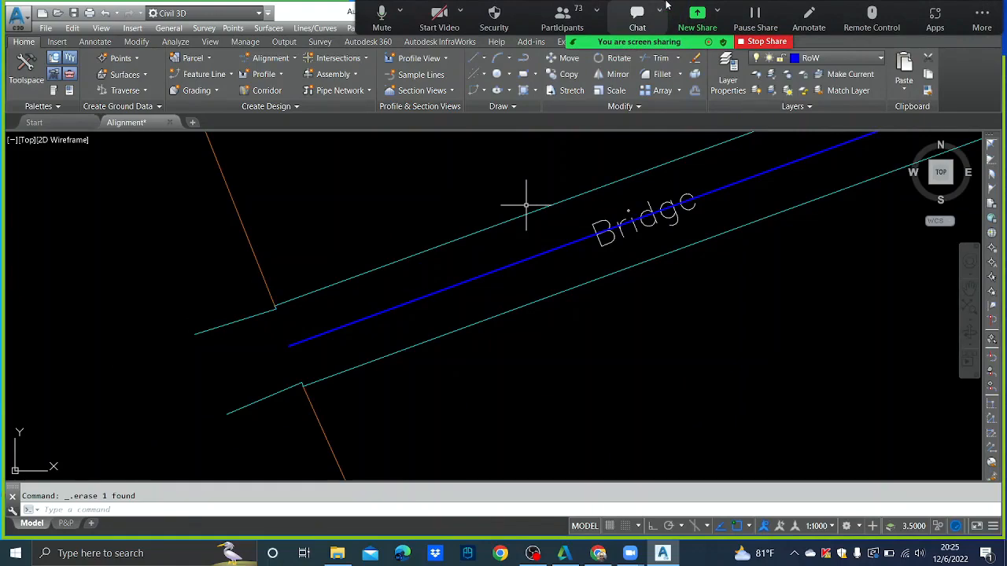
scroll(606, 349, "down", 5)
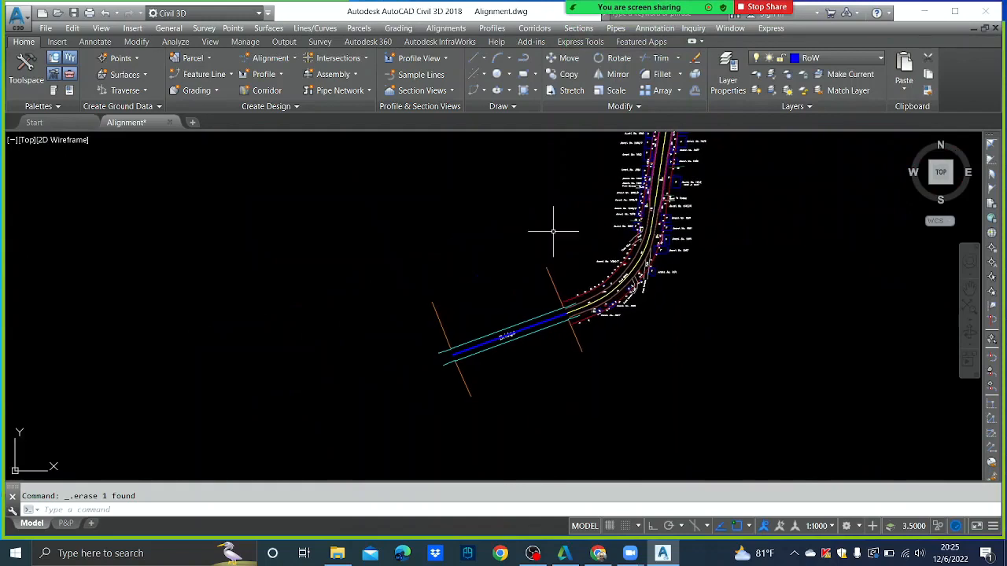
- Start an alignment by layout and name it DCL
left_click(460, 30)
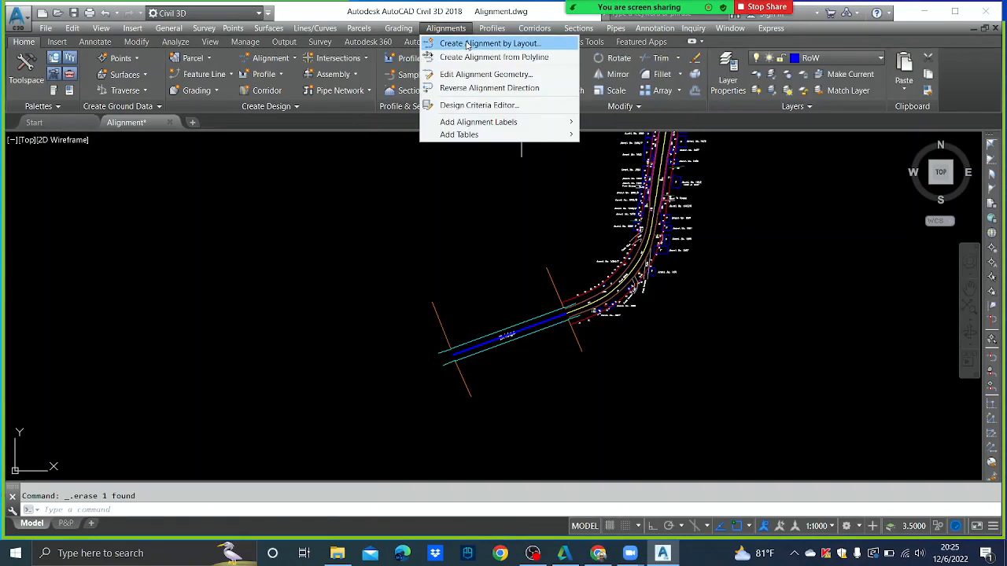
left_click(466, 45)
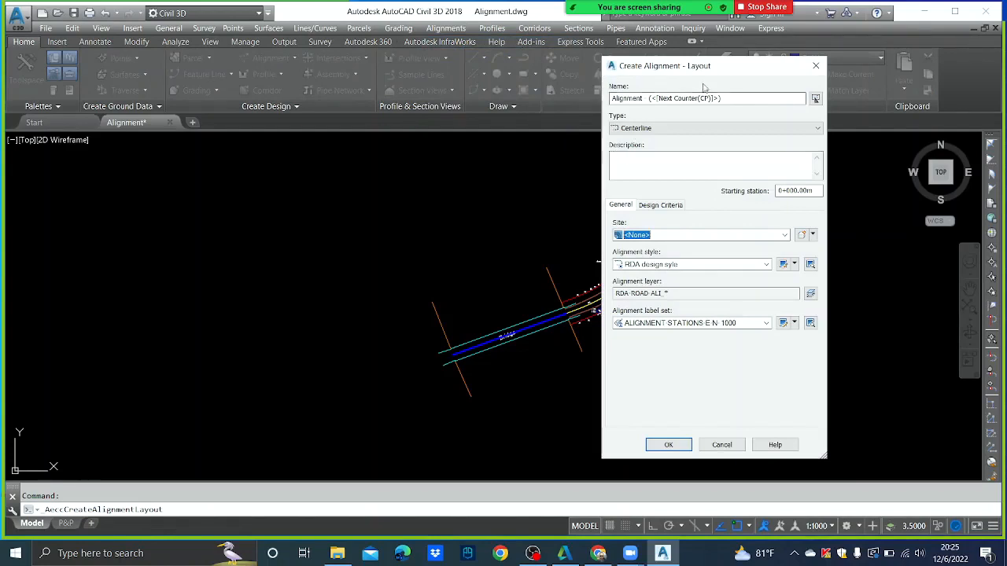
left_click(746, 99)
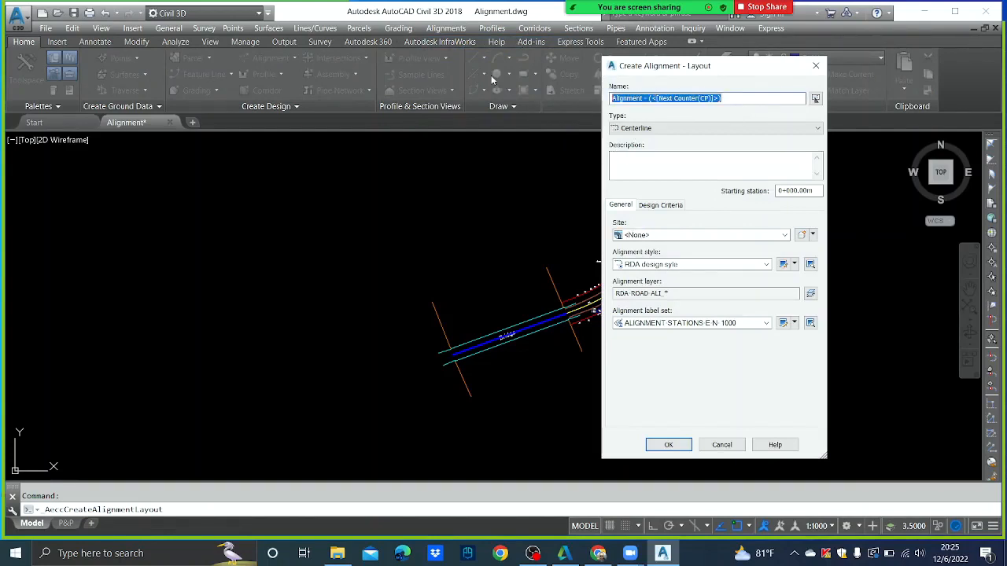
type("DCL")
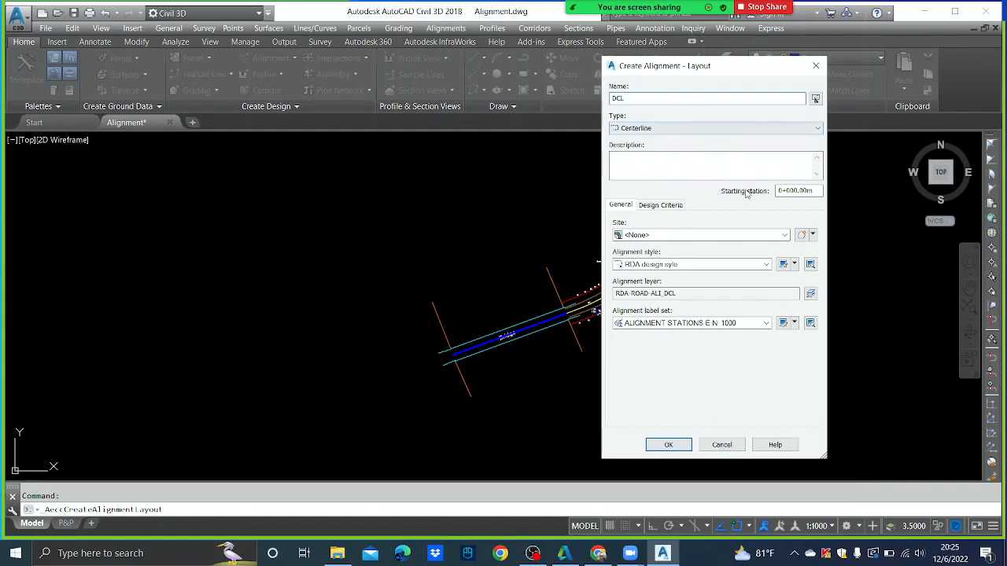
- Place DCL in Site 1 renamed Site Design, then create the alignment
left_click(643, 236)
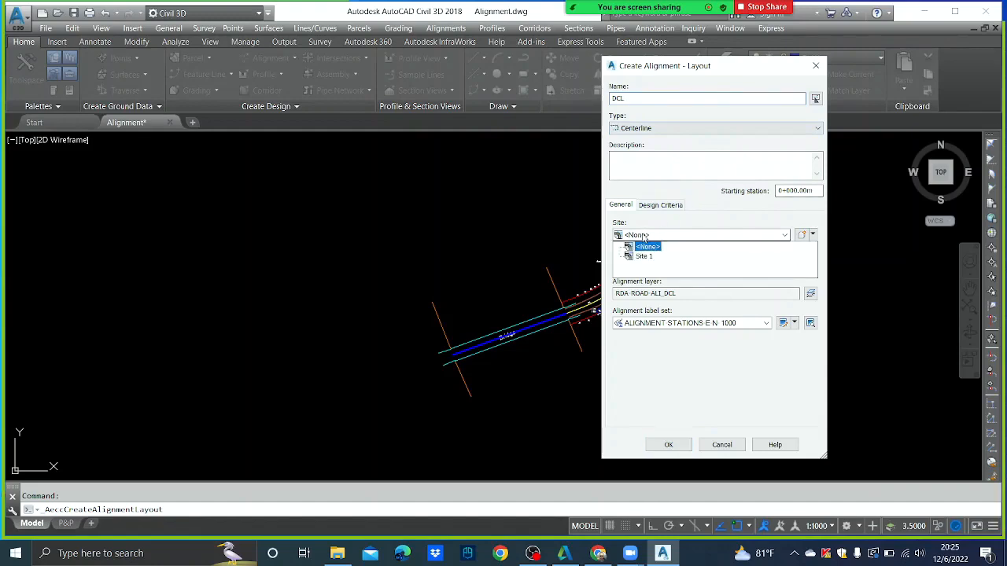
left_click(644, 257)
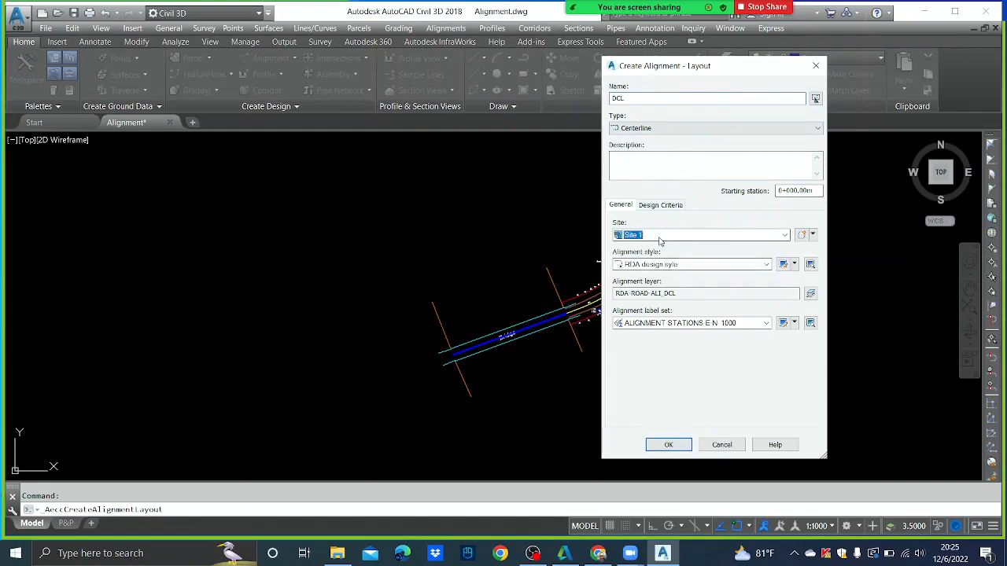
left_click(801, 234)
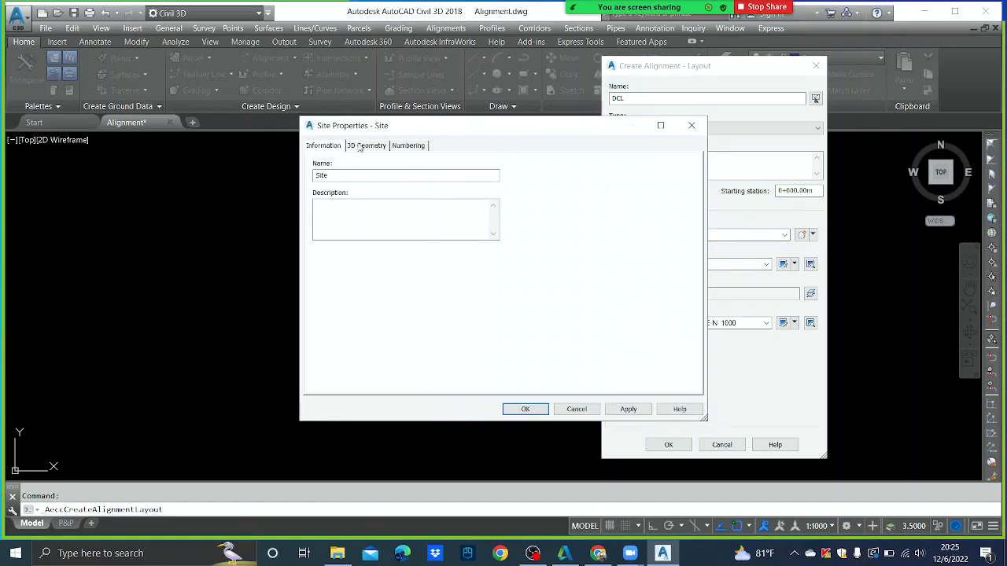
left_click(378, 174)
left_click(627, 409)
left_click(525, 408)
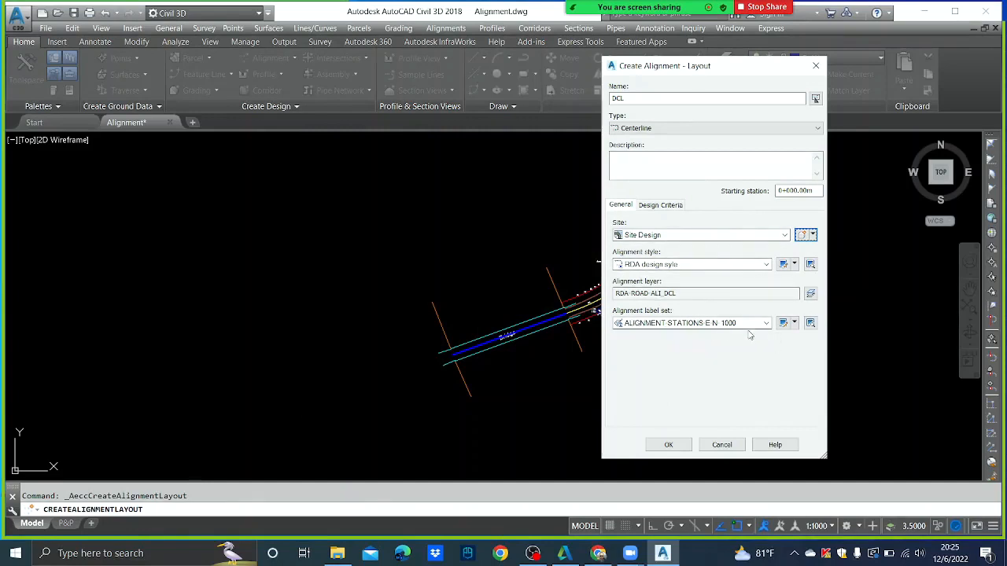
left_click(682, 444)
left_click_drag(406, 58, 334, 206)
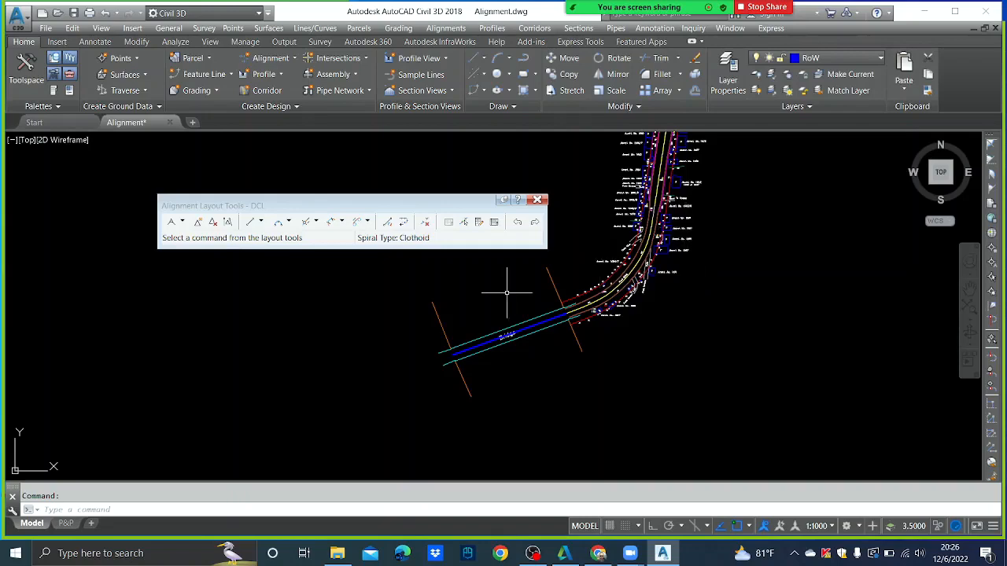
- Choose Fixed Line (Two points) and place the tangent's start at the bridge's west end
scroll(535, 307, "up", 4)
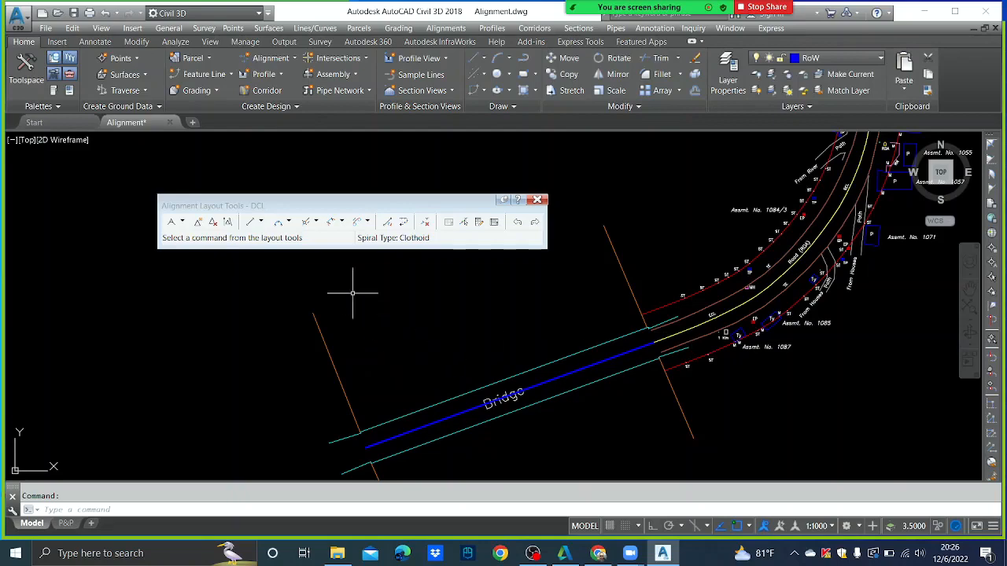
left_click(262, 221)
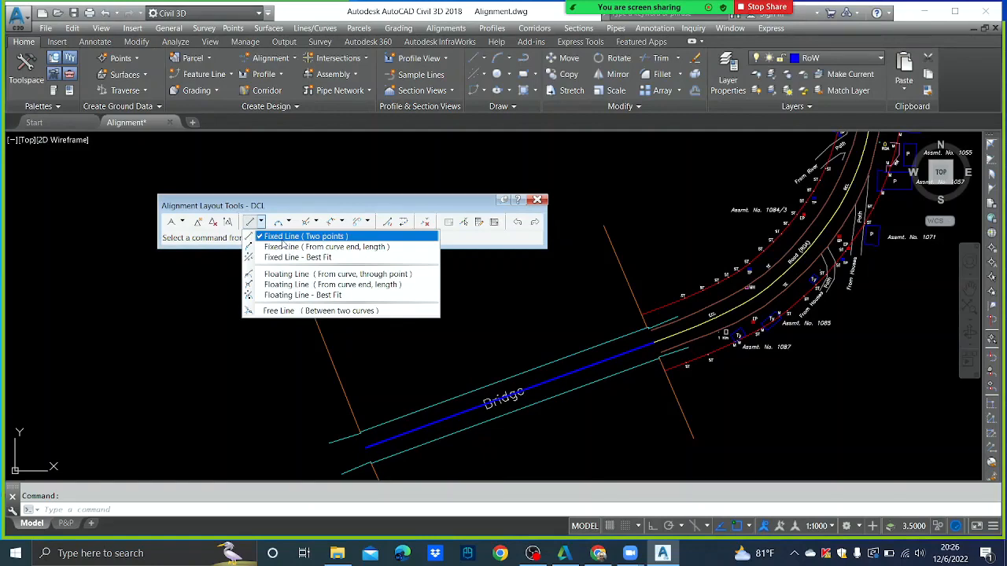
left_click(302, 236)
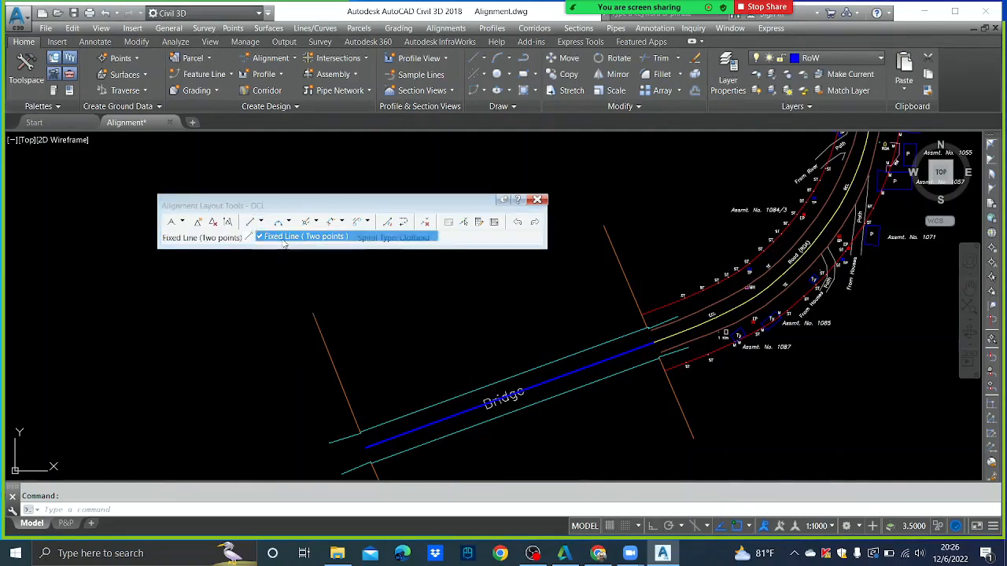
left_click(366, 450)
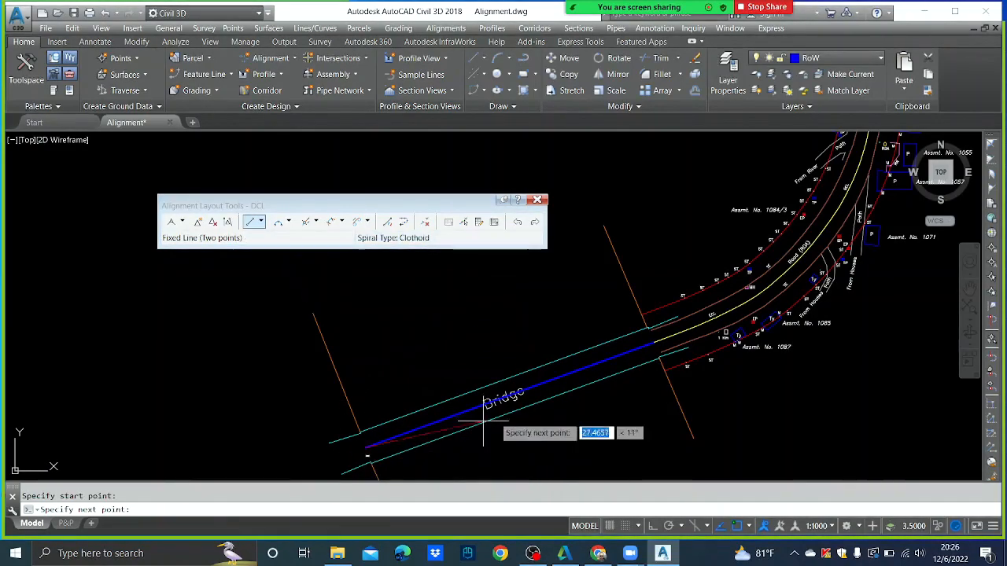
middle_click_drag(853, 318, 787, 376)
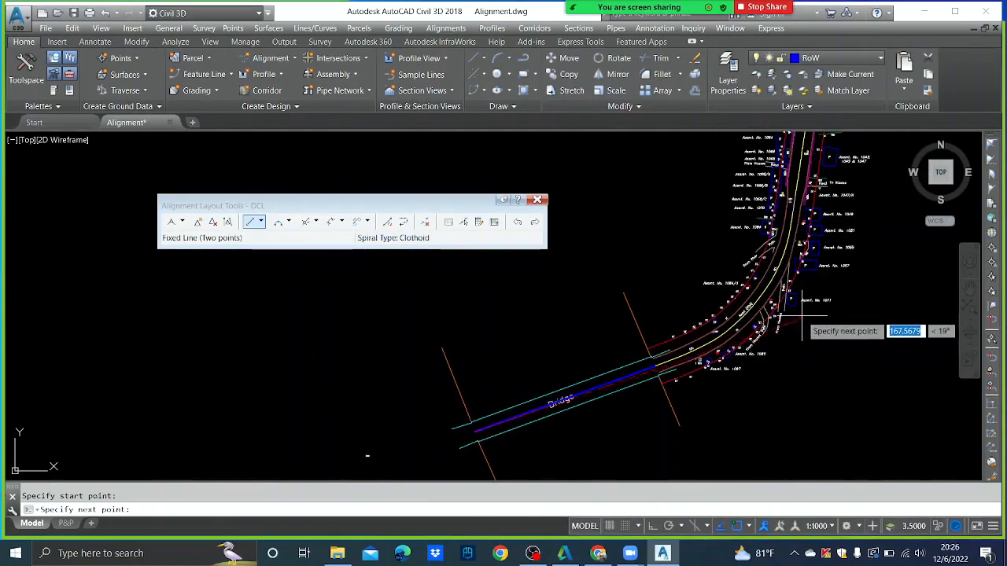
scroll(799, 330, "down", 3)
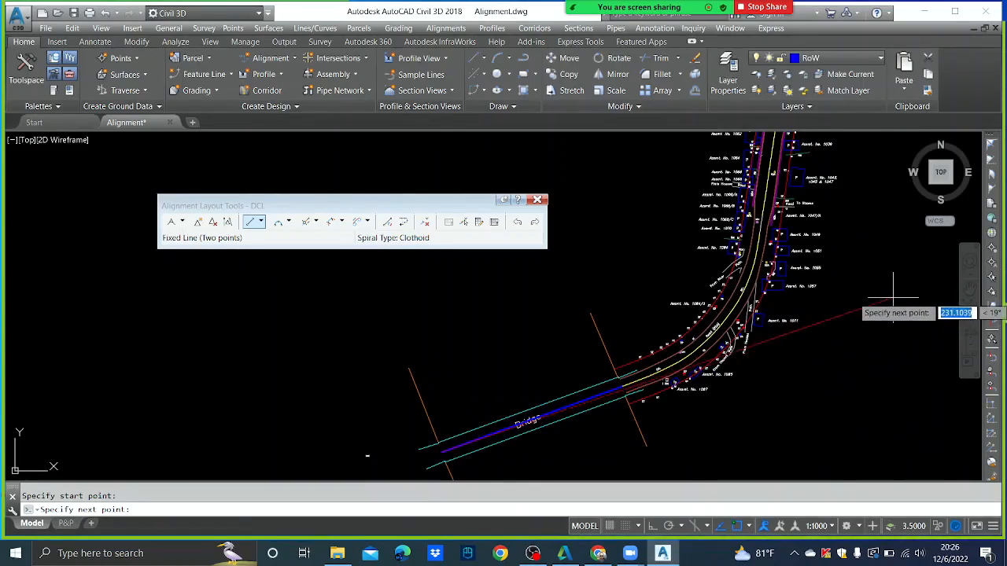
middle_click_drag(893, 299, 784, 322)
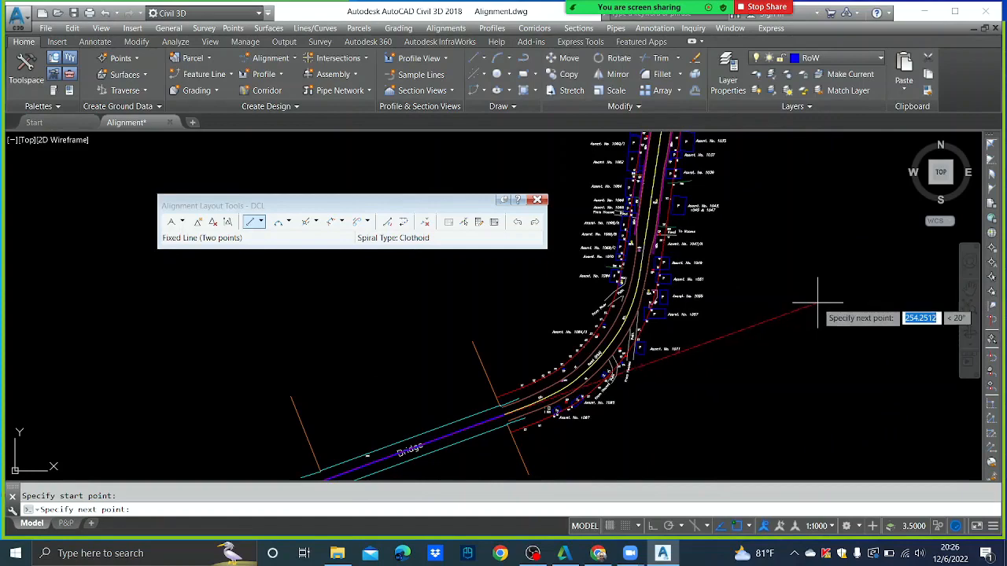
- End the first DCL tangent at a point past the bend and finish it
left_click(650, 361)
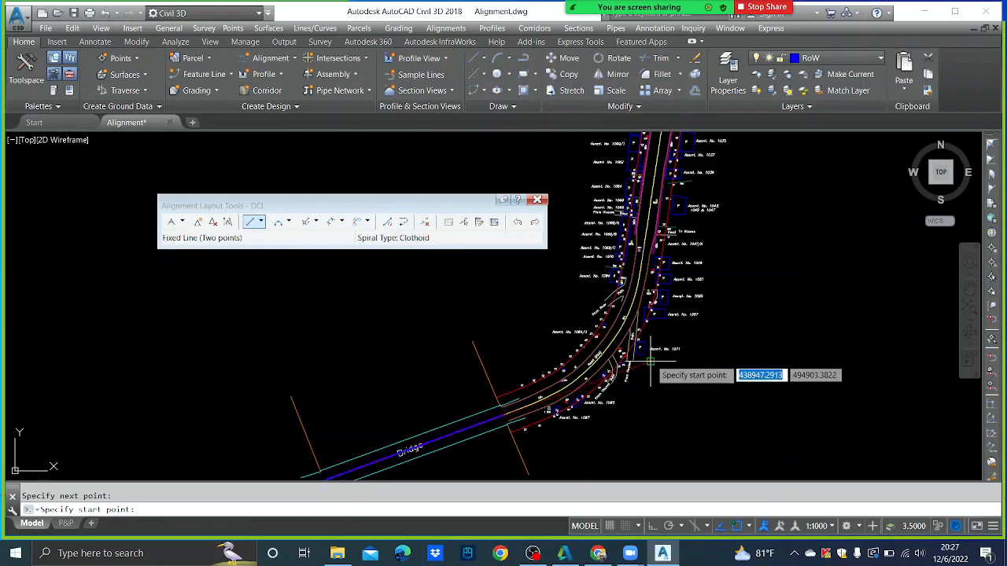
key("Return")
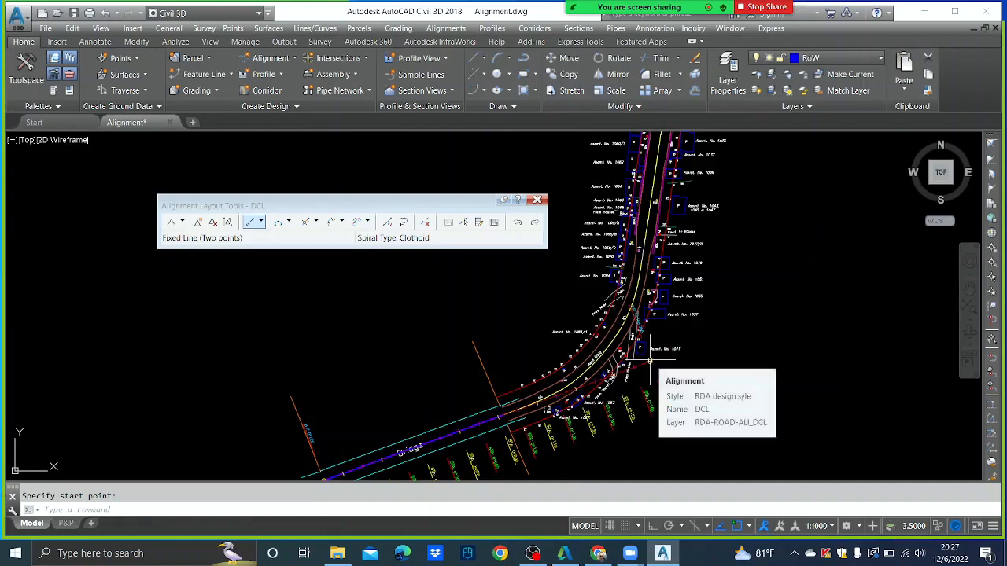
scroll(622, 330, "up", 3)
scroll(618, 324, "down", 4)
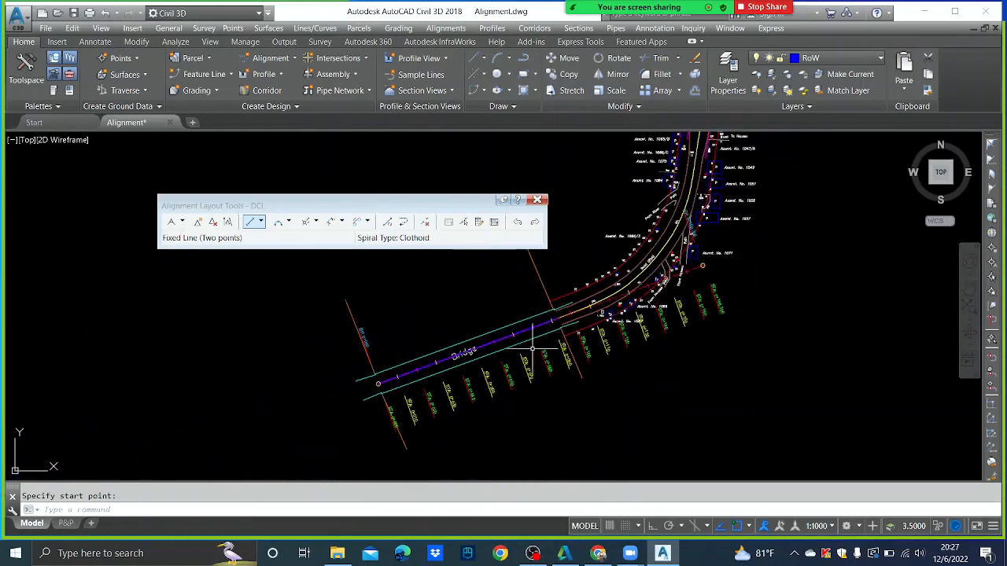
scroll(449, 428, "up", 4)
scroll(448, 428, "down", 6)
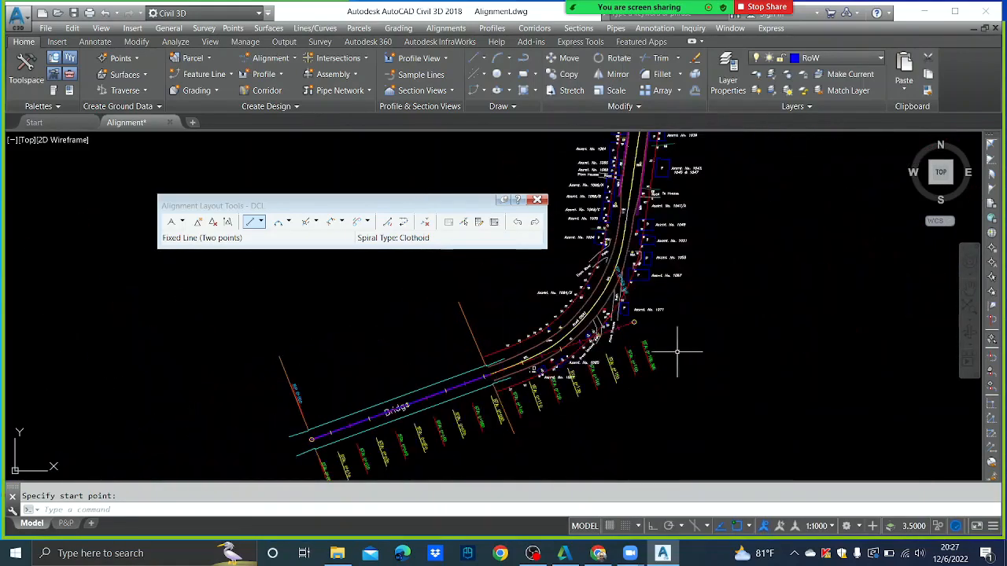
scroll(608, 393, "up", 2)
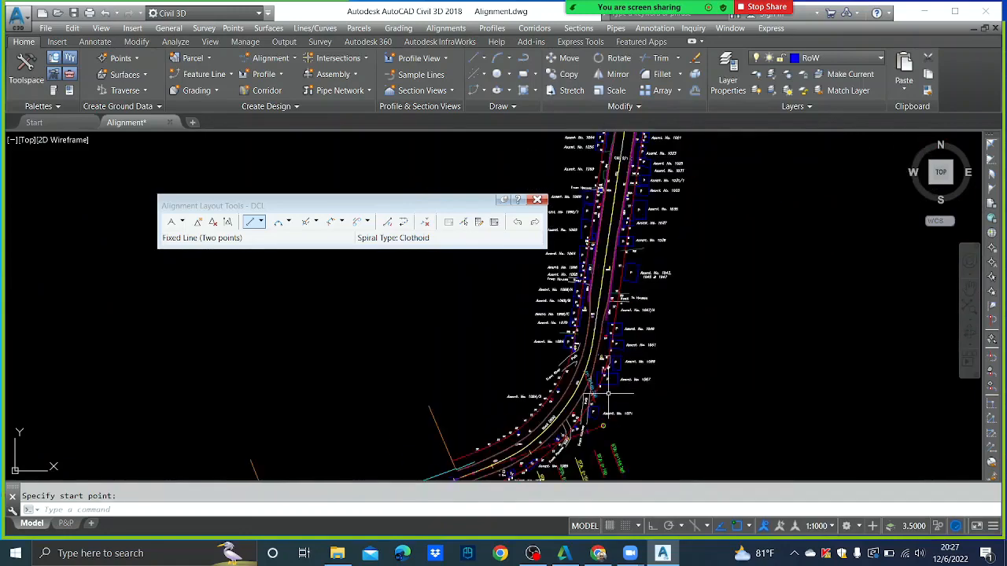
- Pan along DCL to review the bridge end, lower curve stations and northern straight
mouse_move(700, 169)
middle_mouse_down()
mouse_move(677, 225)
mouse_move(677, 256)
middle_mouse_up()
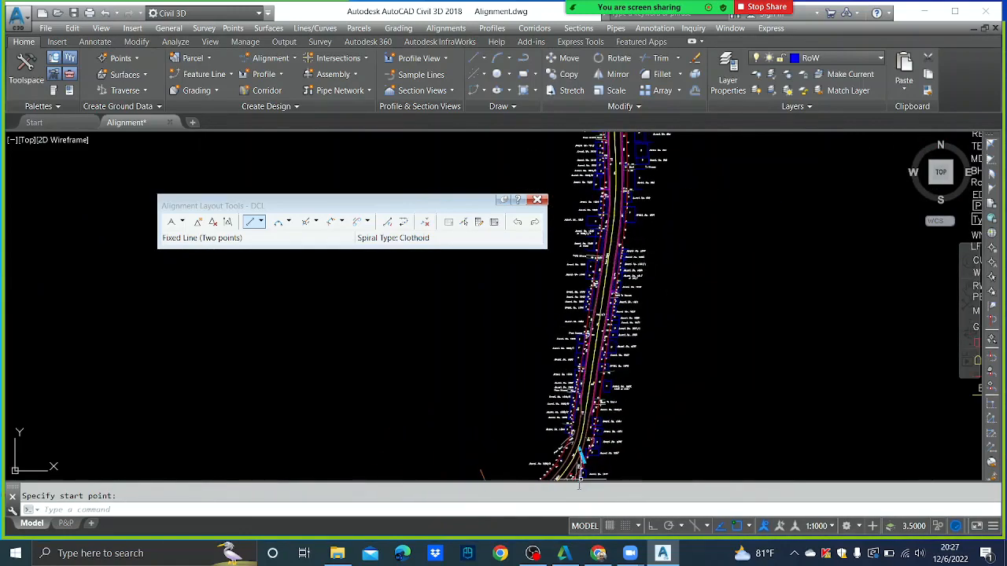
middle_click_drag(592, 439, 646, 274)
middle_click_drag(676, 216, 660, 267)
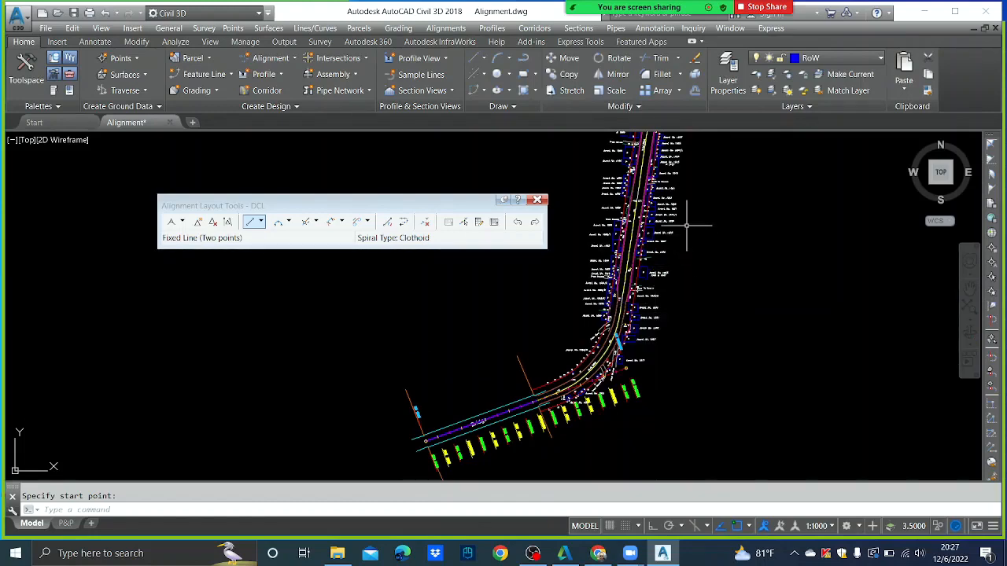
scroll(686, 225, "up", 2)
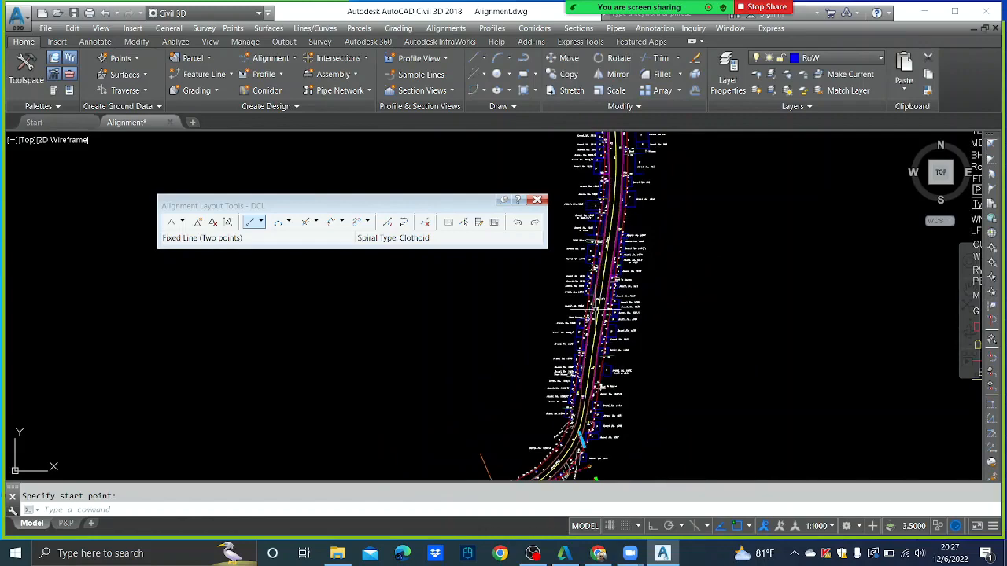
middle_click_drag(595, 394, 627, 275)
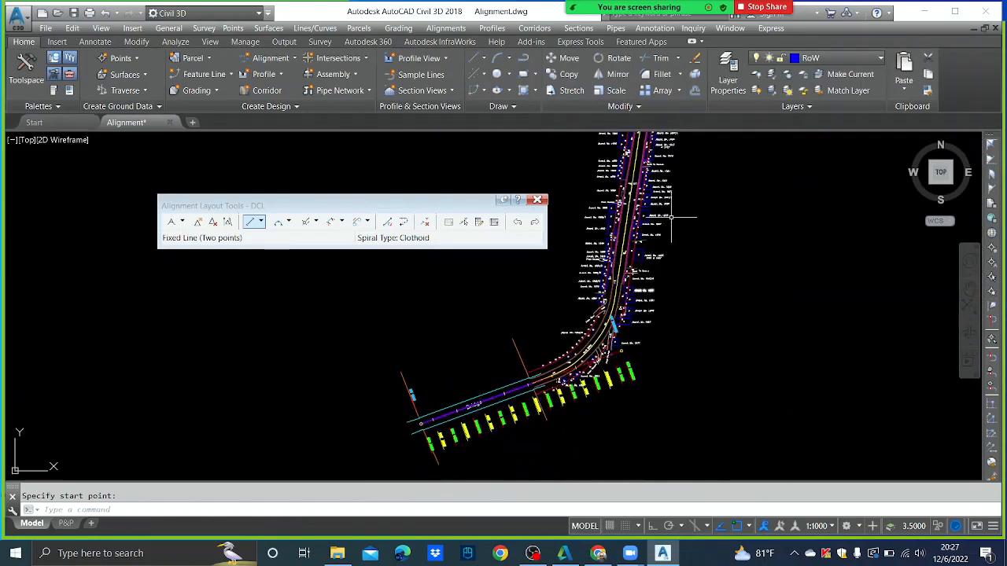
middle_click_drag(671, 218, 643, 304)
middle_click_drag(633, 195, 624, 267)
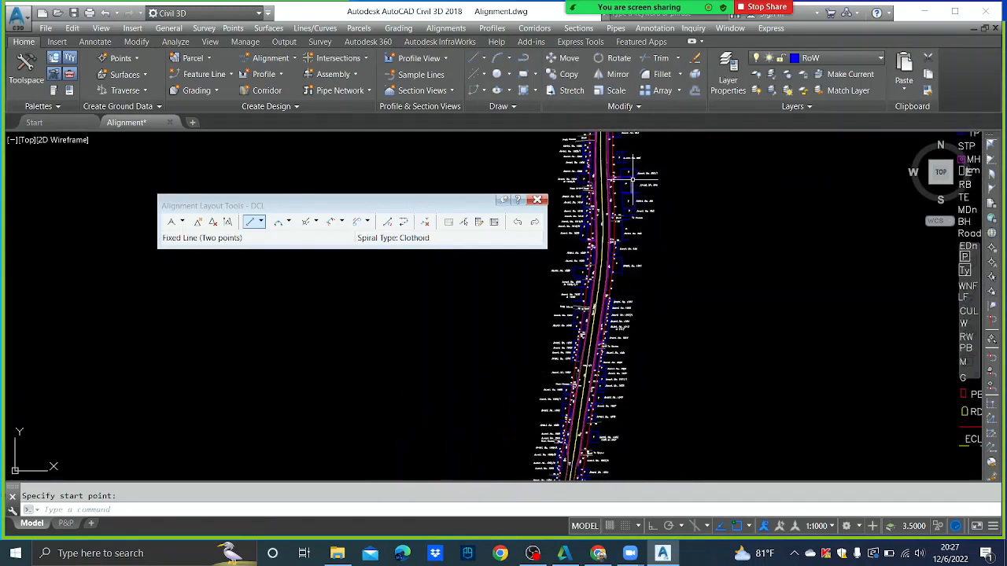
- Start a line (L) on the northern stretch toward below the curve, undoing the first segment
type("l")
key("Return")
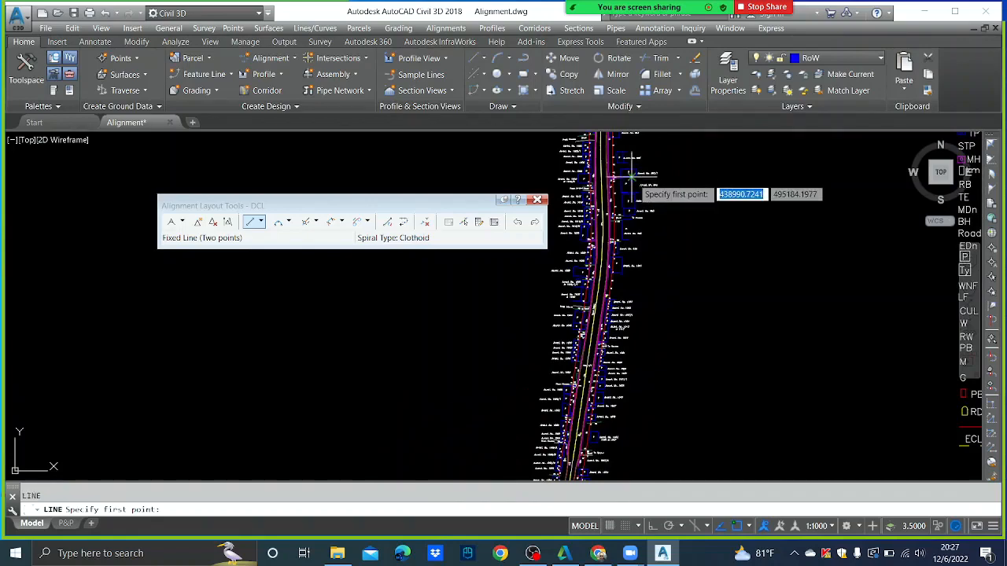
left_click(601, 277)
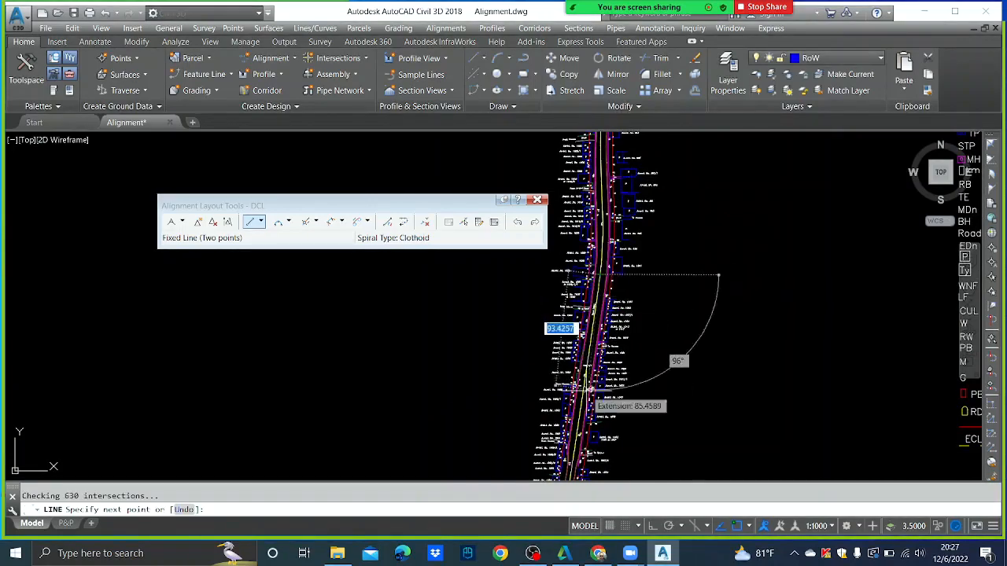
middle_click_drag(588, 389, 640, 234)
middle_click_drag(620, 433, 640, 388)
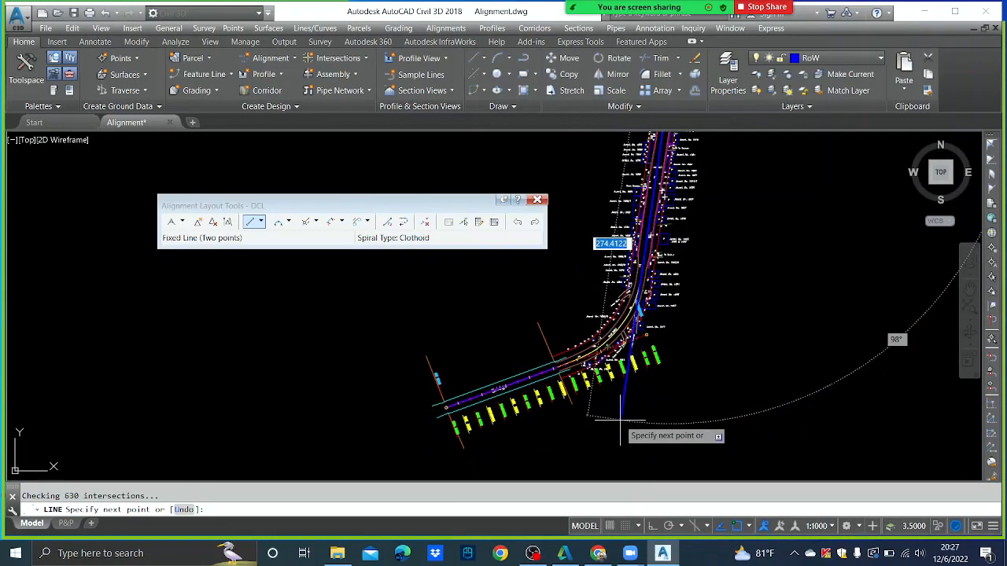
left_click(621, 421)
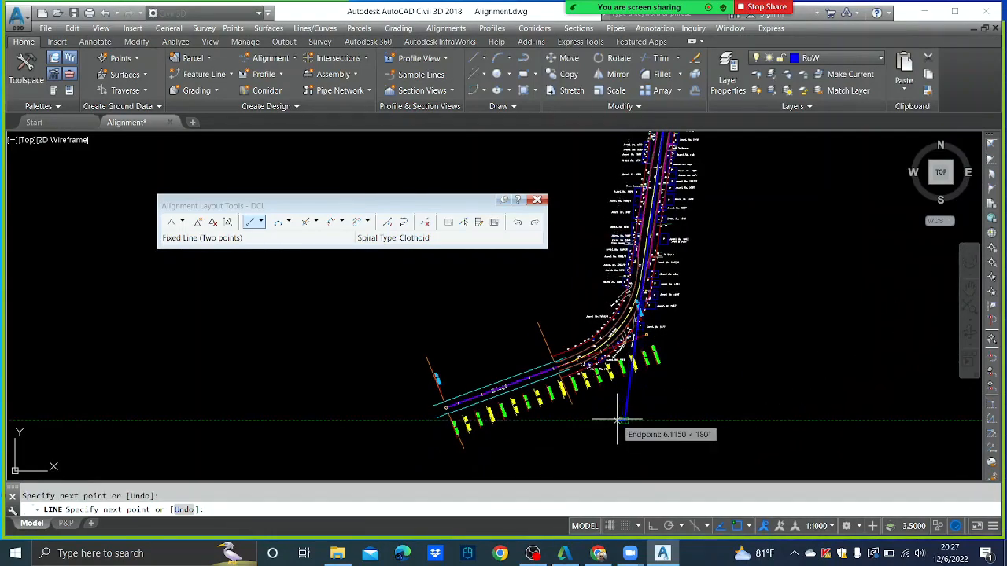
key("ctrl+z")
- With object snap off, end the line at a new point below the curve
scroll(619, 423, "up", 2)
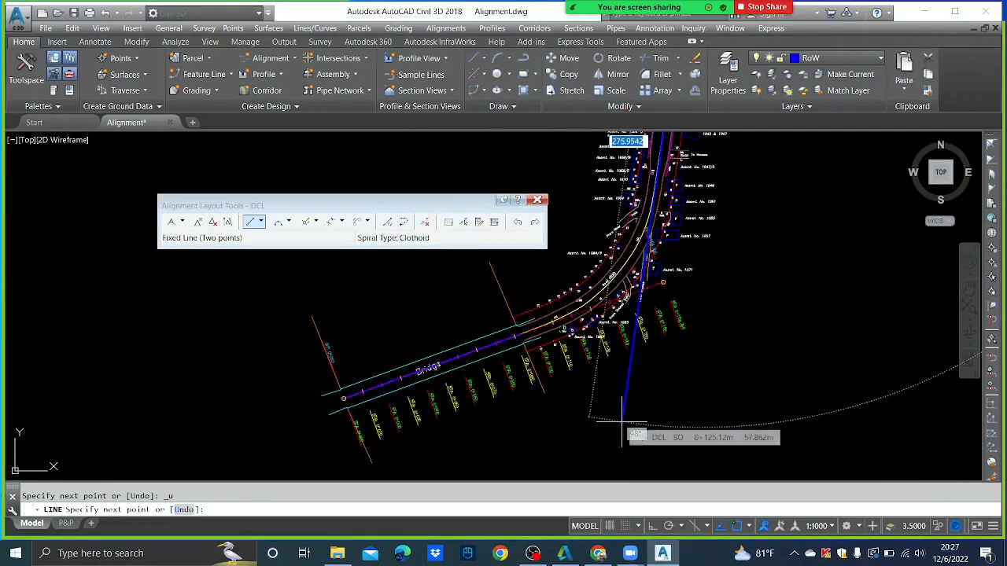
key("F3")
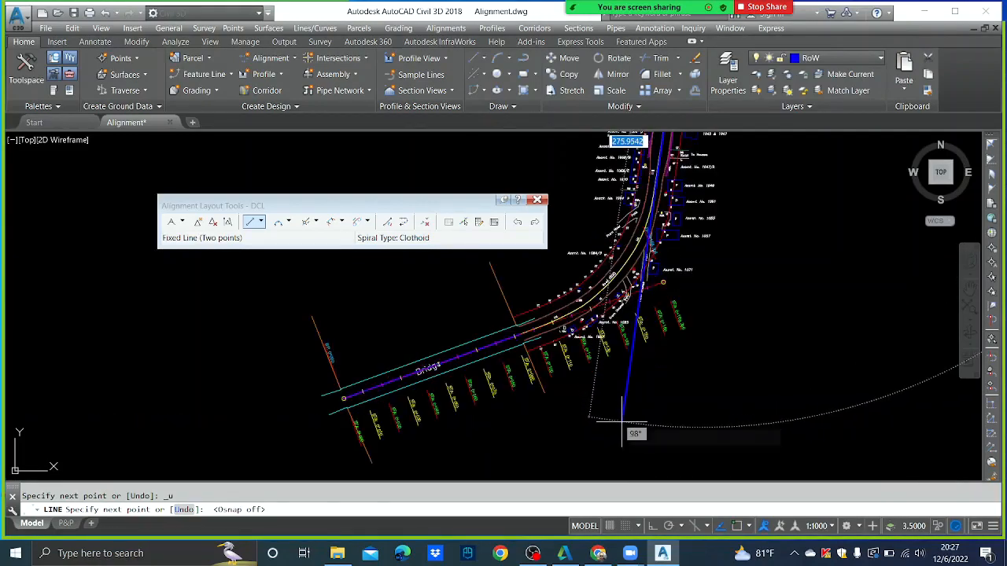
scroll(630, 422, "down", 3)
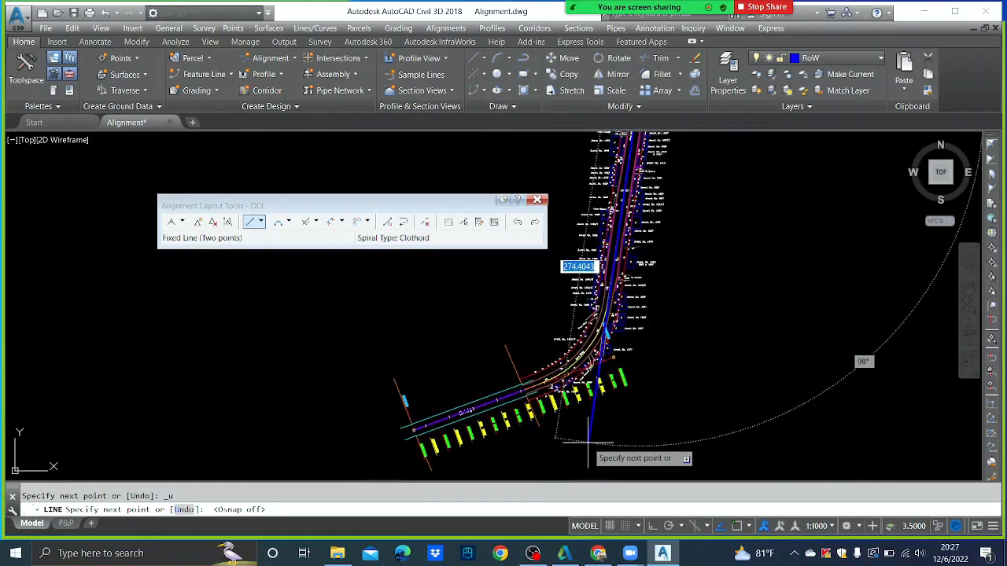
left_click(587, 443)
key("Escape")
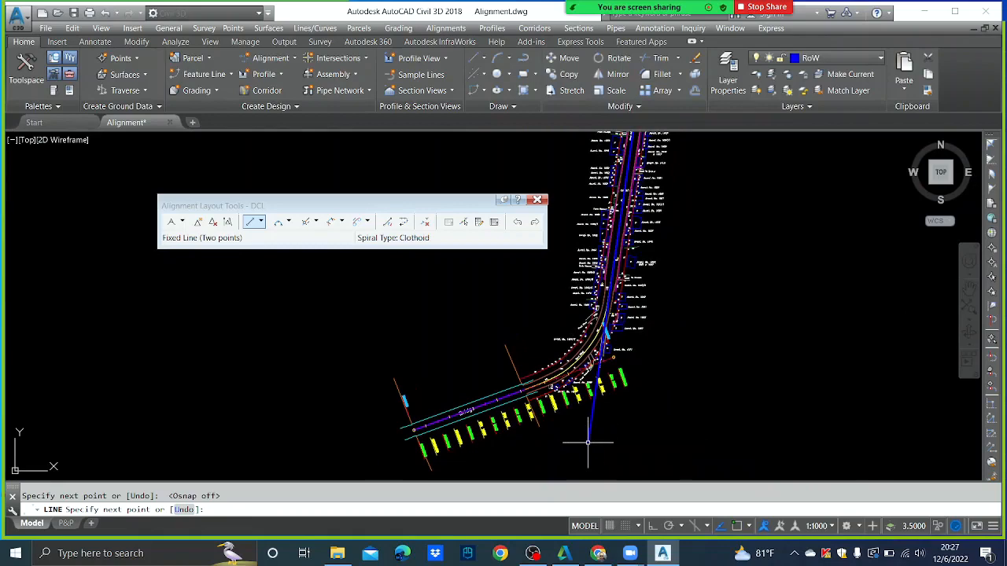
scroll(650, 355, "up", 3)
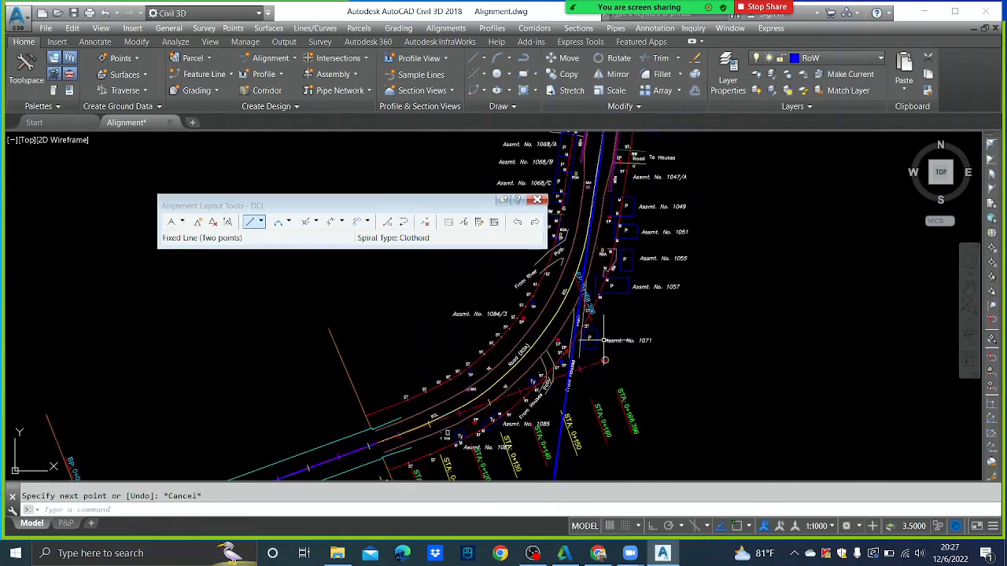
scroll(622, 334, "up", 3)
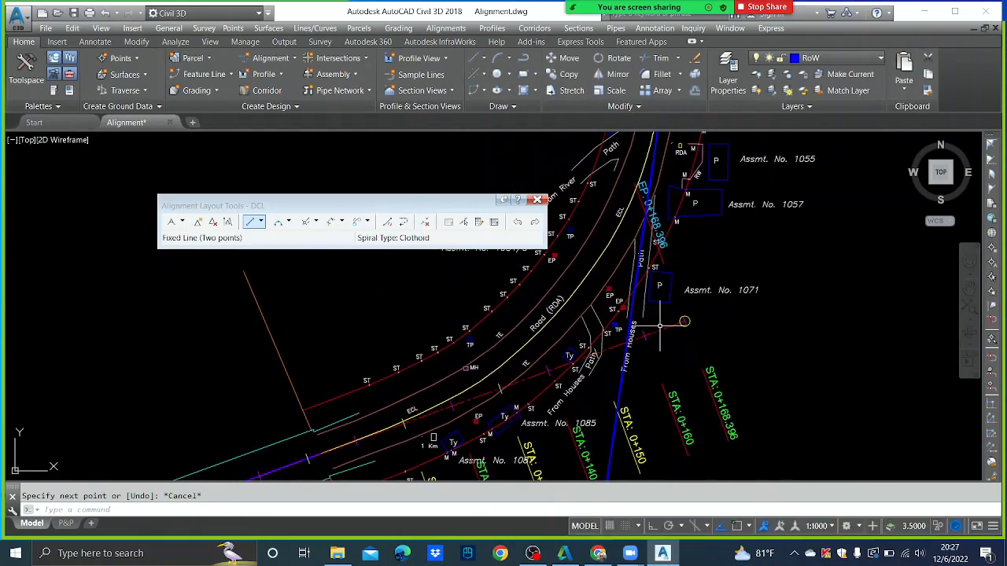
- Snap the DCL alignment's end grip back to where it crosses the blue From Houses line
left_click(668, 327)
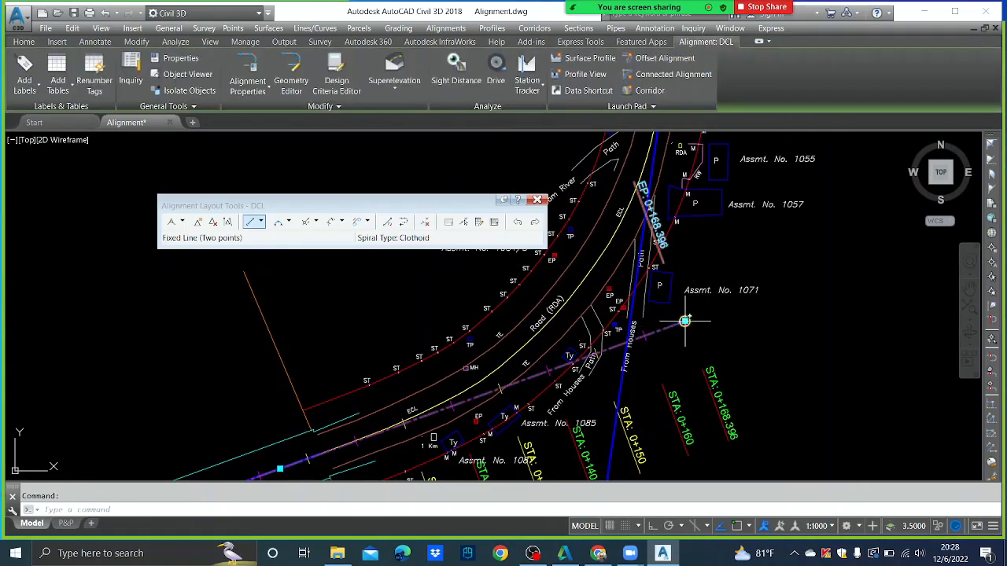
left_click(674, 332)
scroll(632, 344, "up", 3)
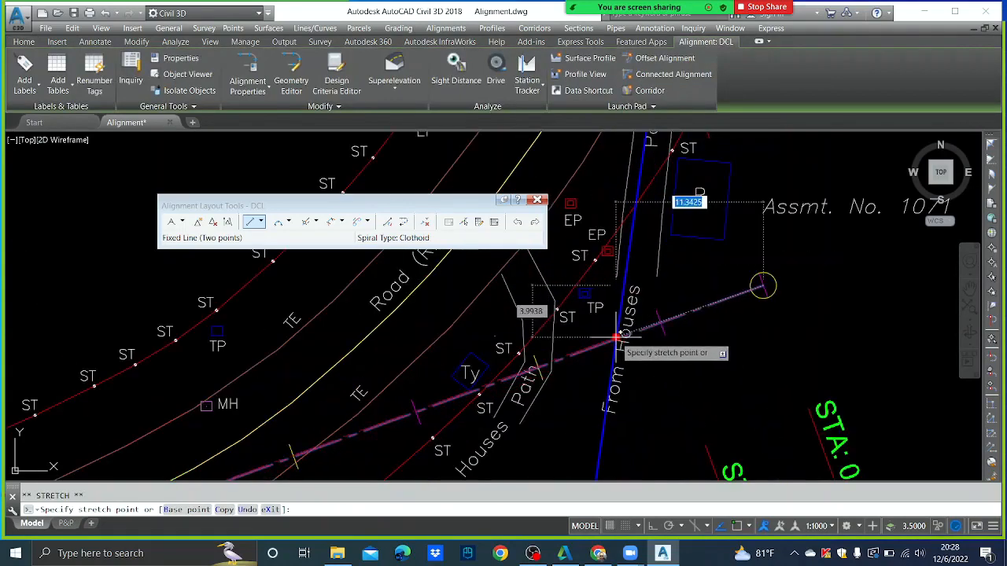
key("F3")
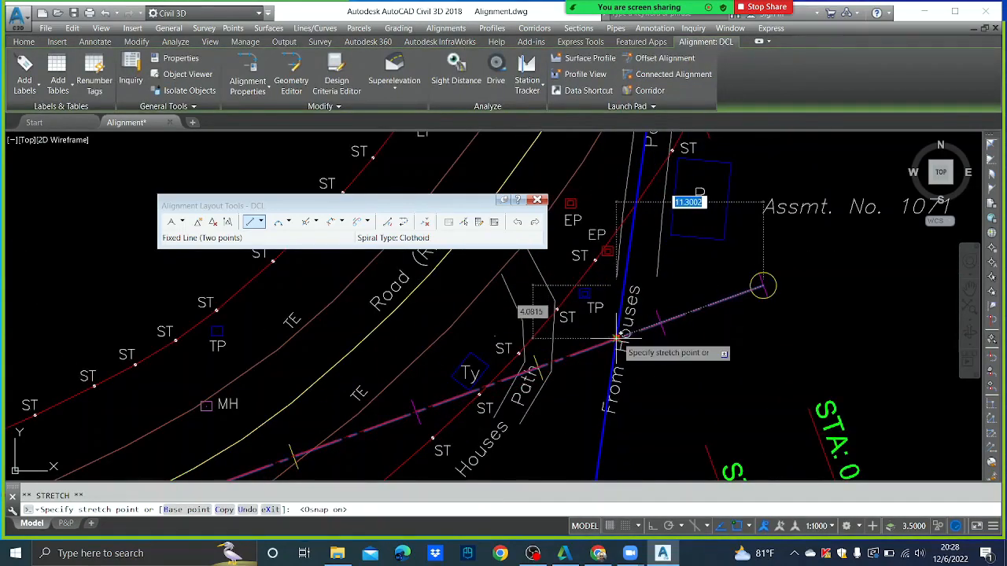
left_click(618, 339)
- Switch the DCL layout tools to Tangent-Tangent (No Curves)
key("Escape")
key("Escape")
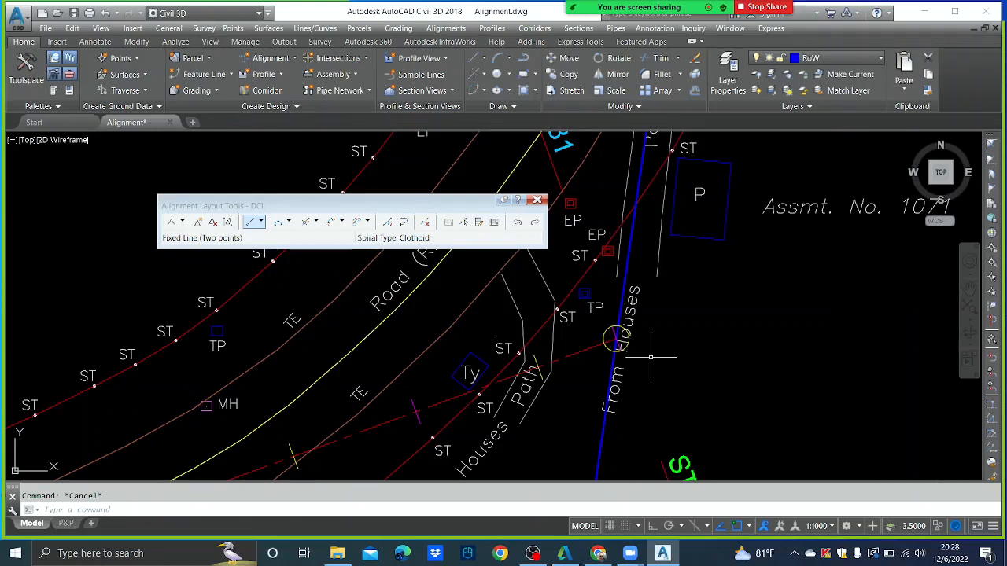
left_click(181, 222)
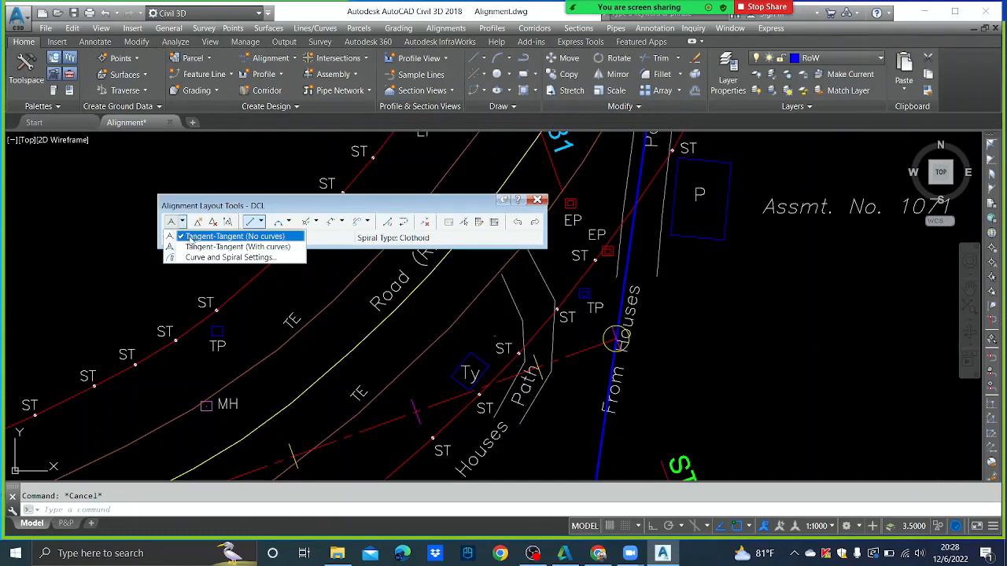
left_click(228, 236)
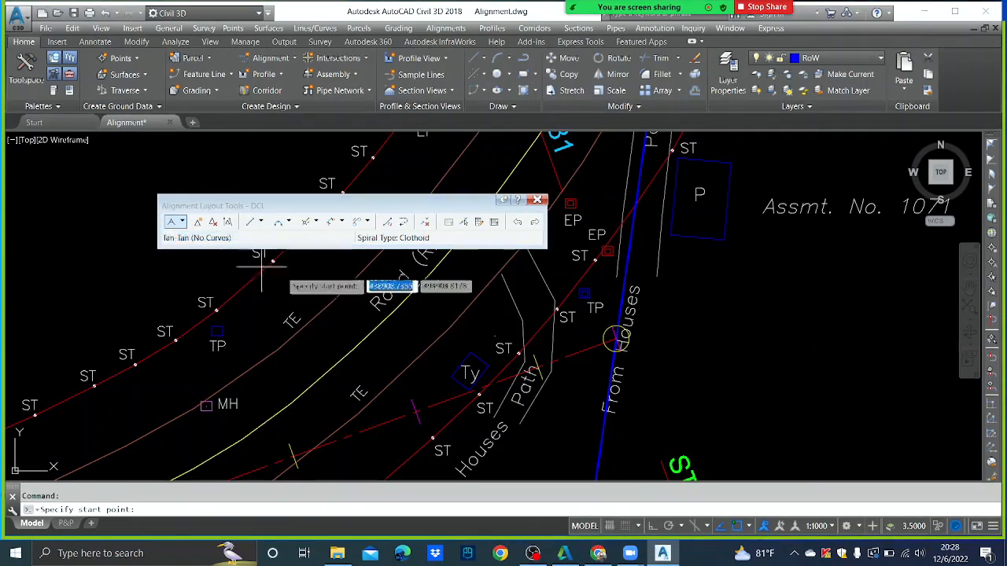
- Cancel a misplaced tangent start and reselect Tangent-Tangent (No Curves) over the alignment's end
left_click(618, 338)
scroll(622, 341, "down", 1)
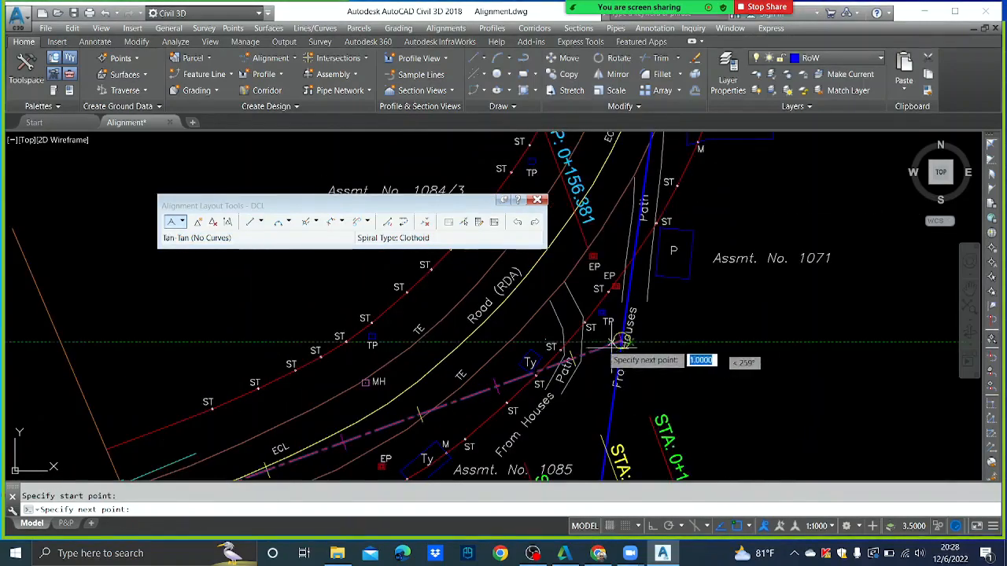
scroll(624, 345, "up", 5)
key("Escape")
scroll(632, 362, "up", 4)
middle_click_drag(634, 368, 505, 357)
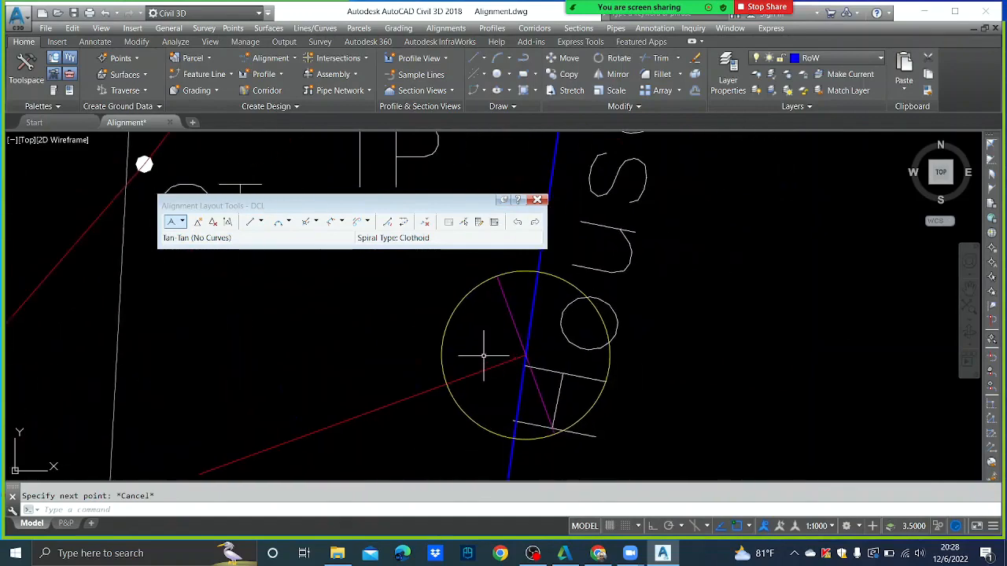
left_click(182, 223)
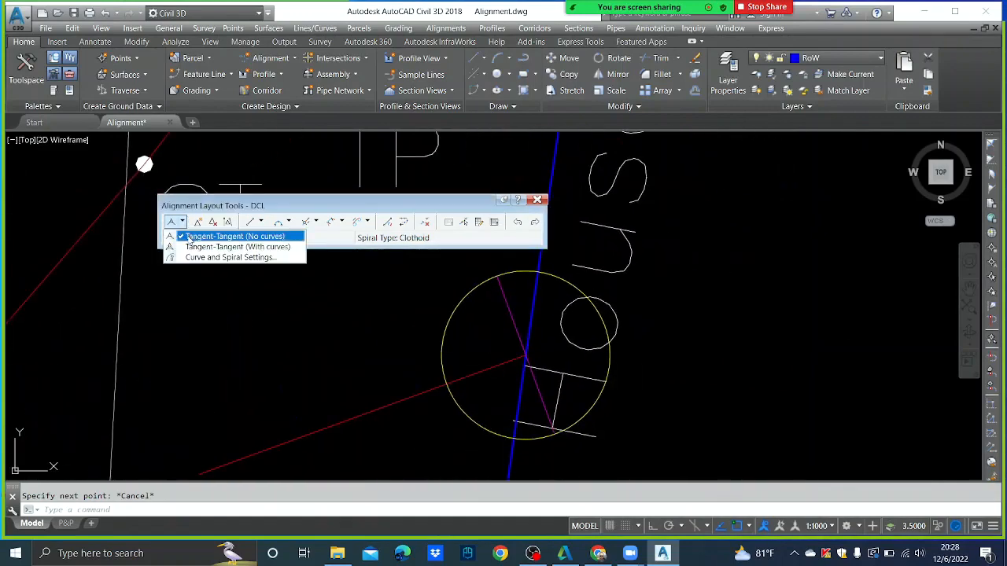
left_click(205, 236)
- Draw the tangent from the alignment's end north up the road, then select the blue guide line
scroll(524, 354, "up", 4)
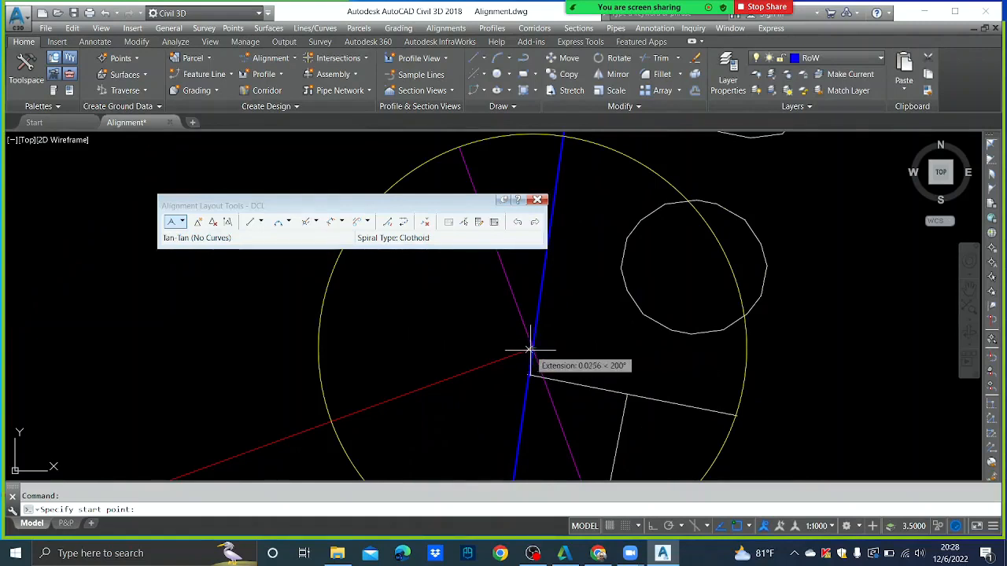
left_click(533, 347)
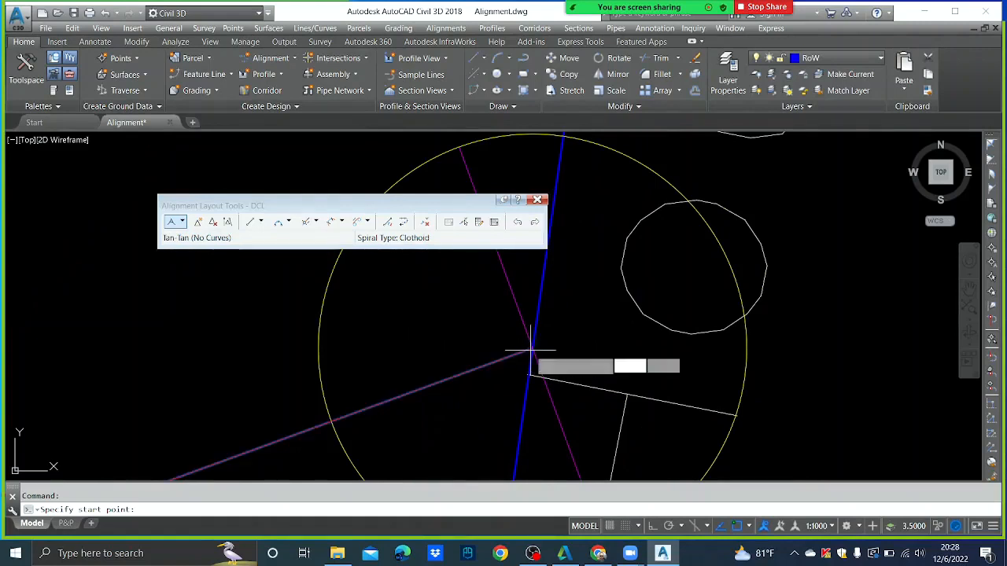
scroll(543, 354, "down", 4)
scroll(545, 358, "down", 4)
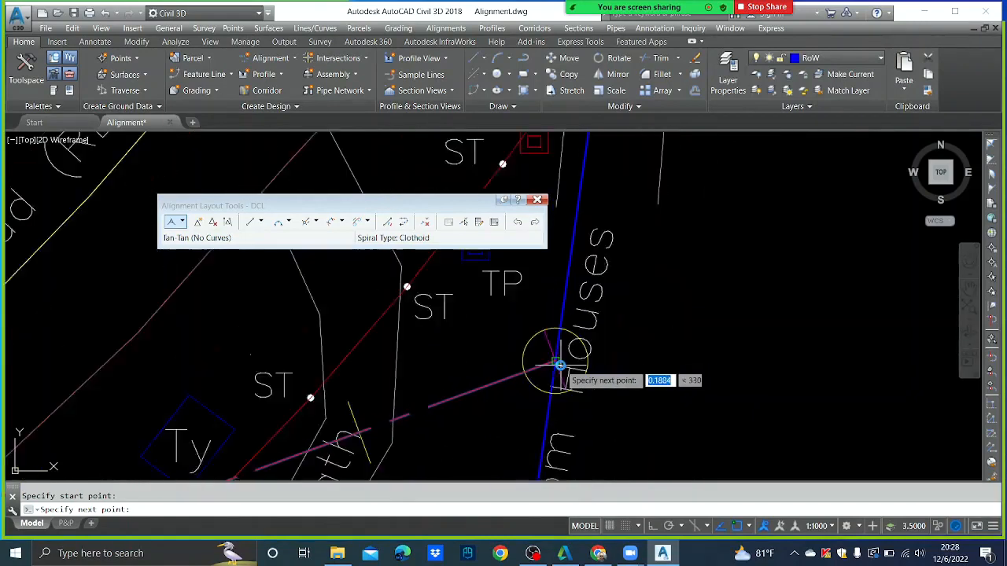
scroll(555, 353, "up", 4)
scroll(556, 352, "down", 6)
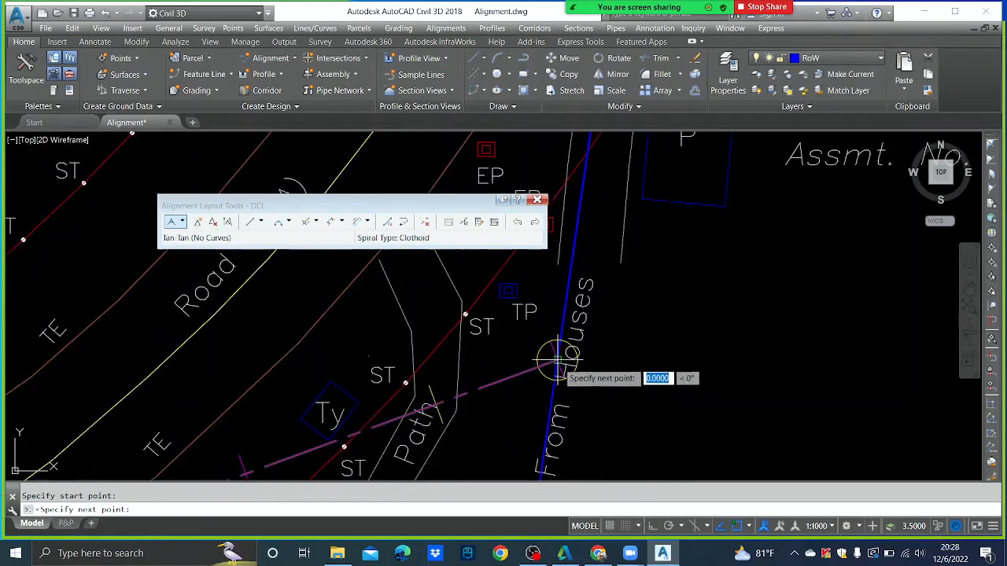
scroll(572, 363, "down", 5)
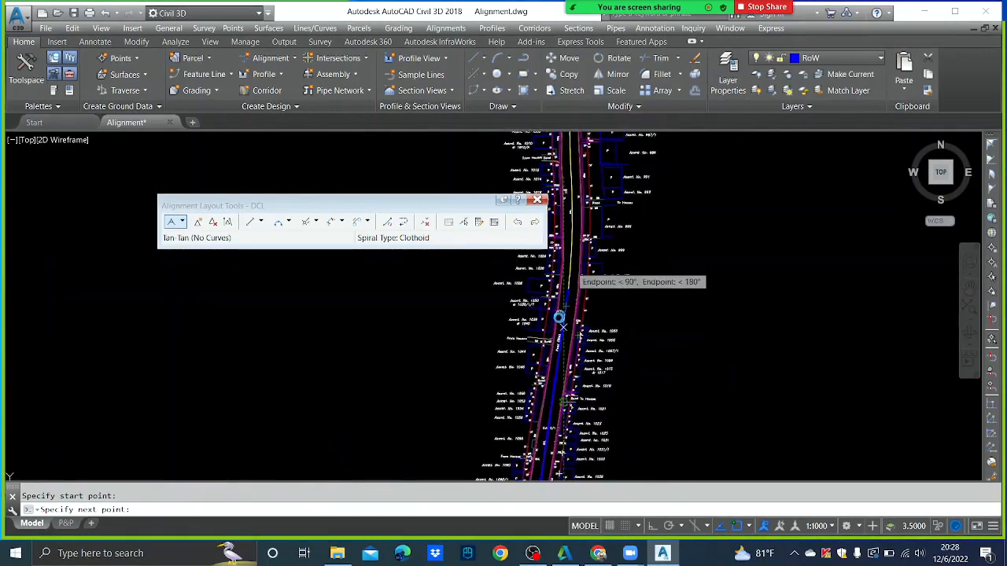
scroll(562, 312, "up", 5)
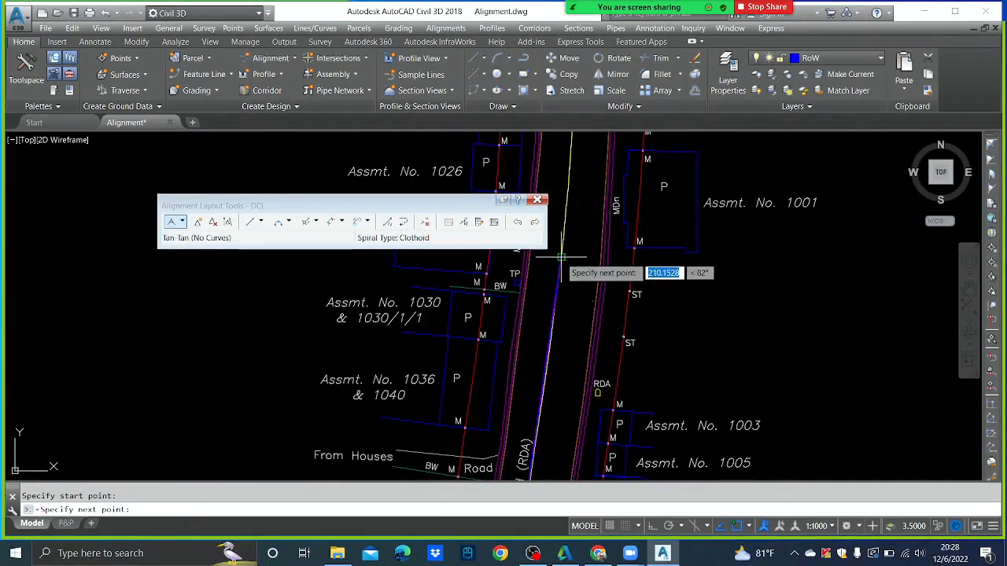
left_click(561, 257)
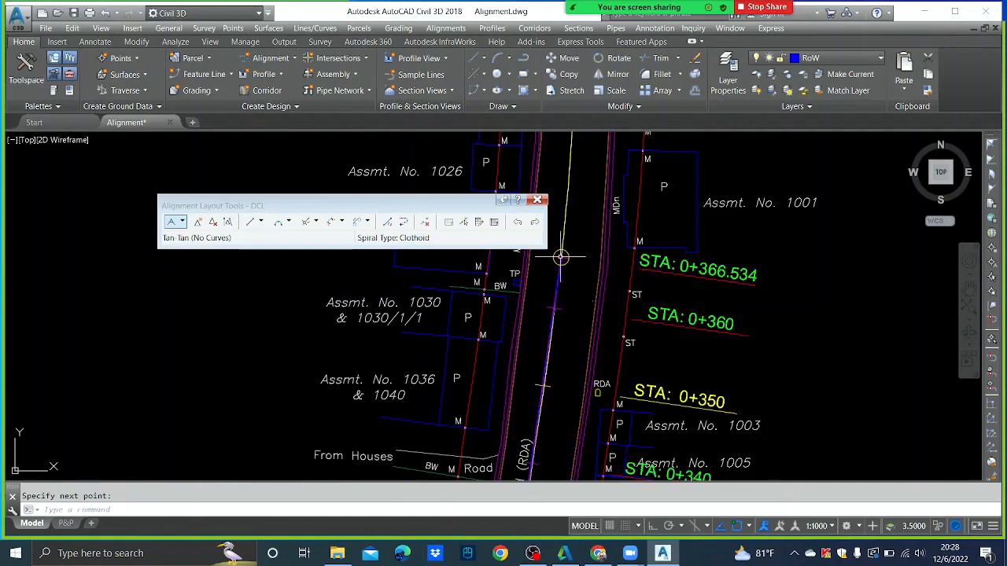
scroll(561, 256, "down", 6)
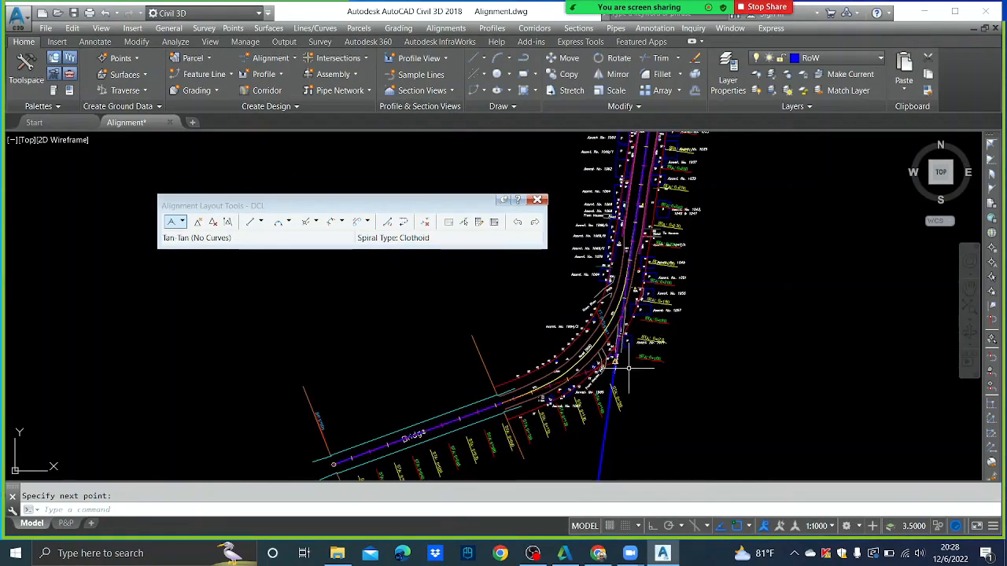
scroll(628, 367, "up", 2)
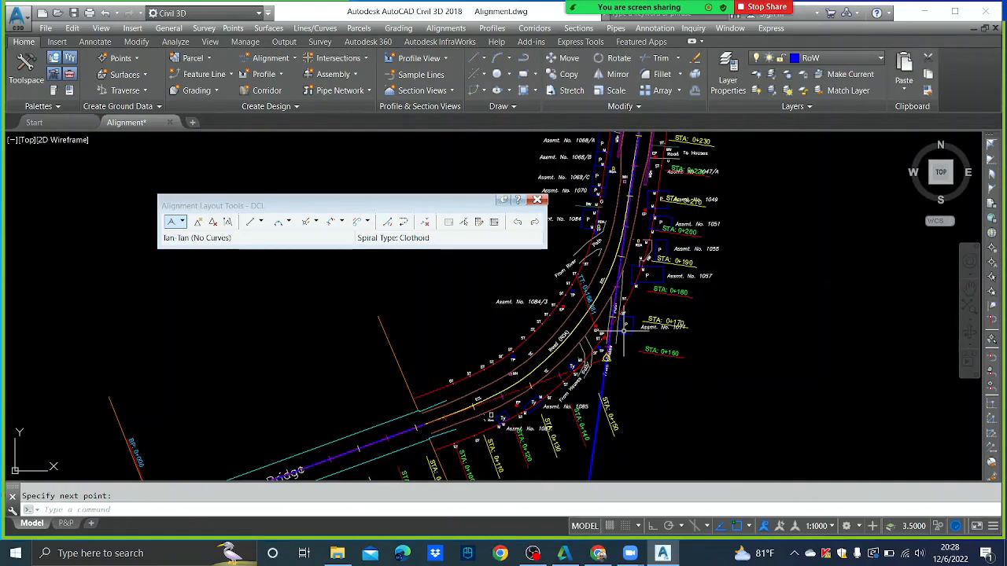
left_click(602, 390)
- Erase the selected blue guide line along From Houses
key("Delete")
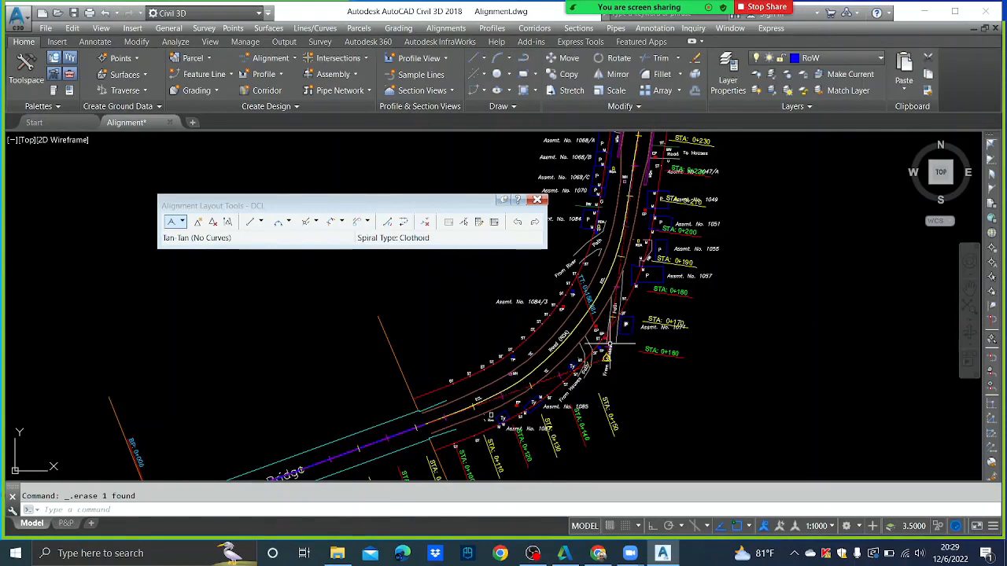
scroll(609, 346, "up", 4)
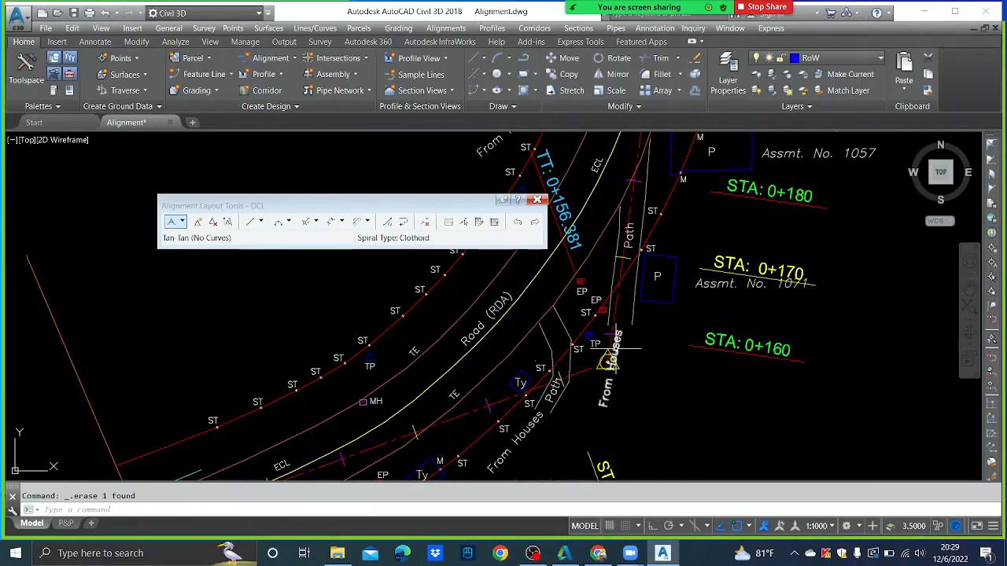
mouse_move(609, 327)
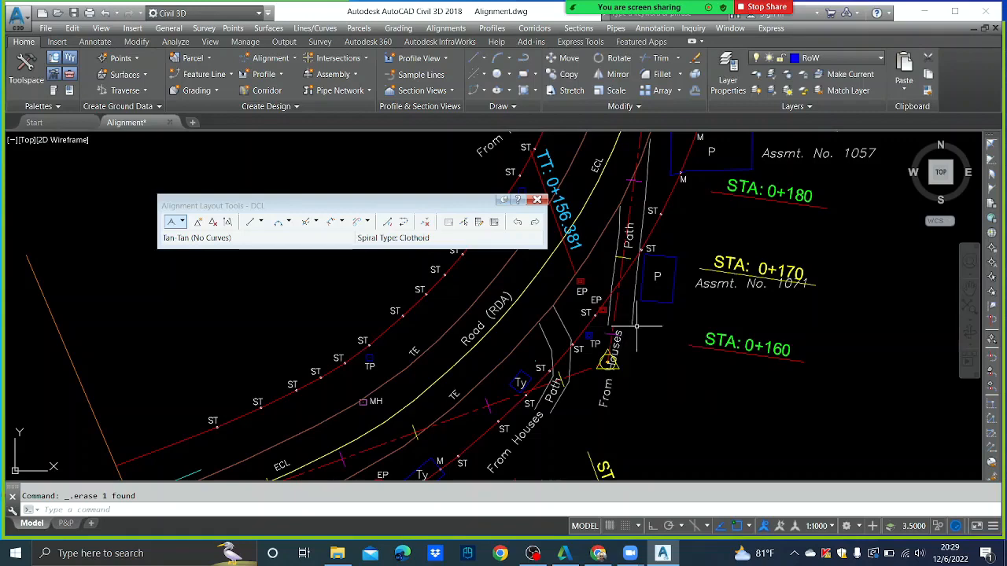
- Show the Lecture Notes folder and preview page 5's minimum radius tables in 3-Horizontal Alignment.pdf
left_click(337, 553)
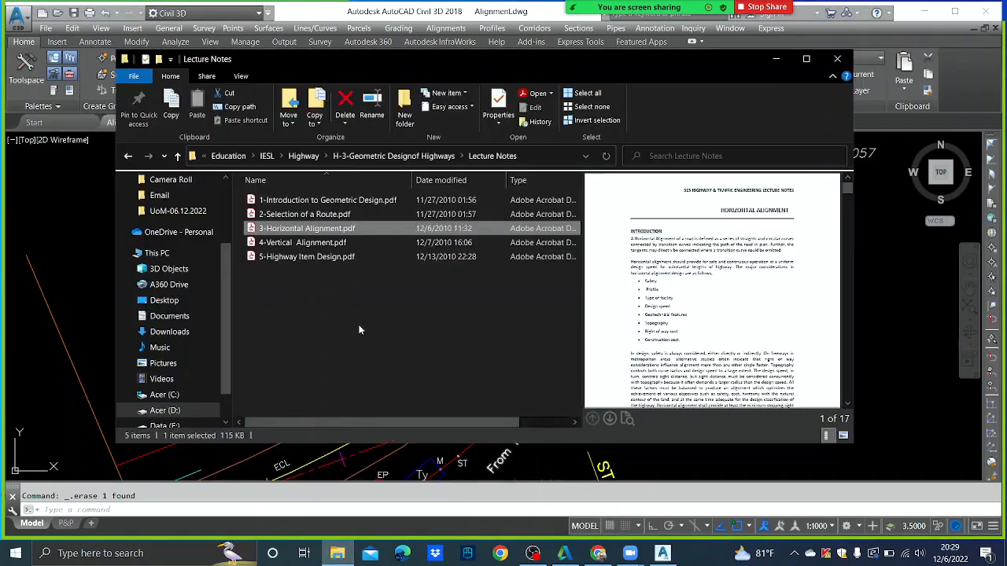
scroll(628, 280, "down", 10)
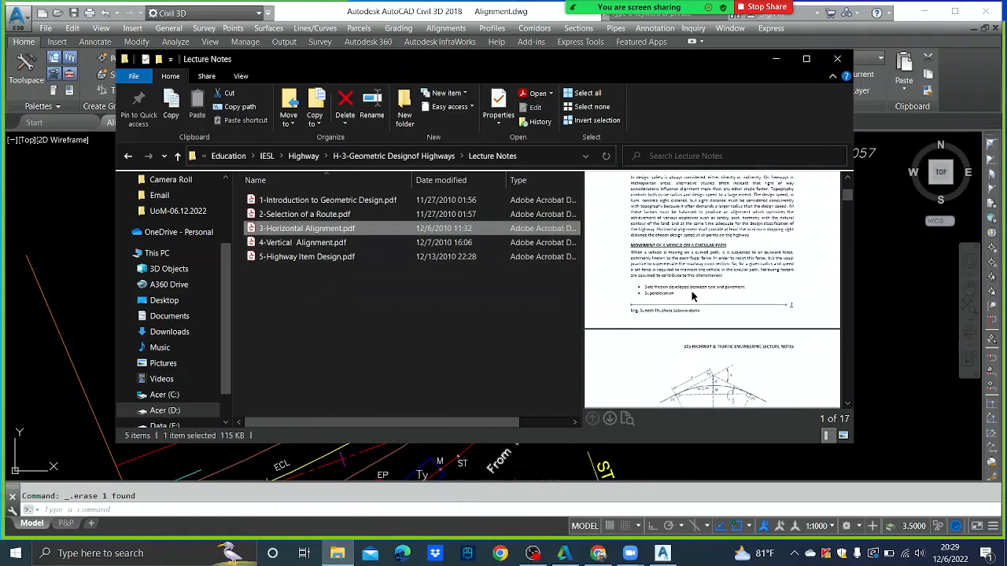
scroll(693, 295, "down", 4)
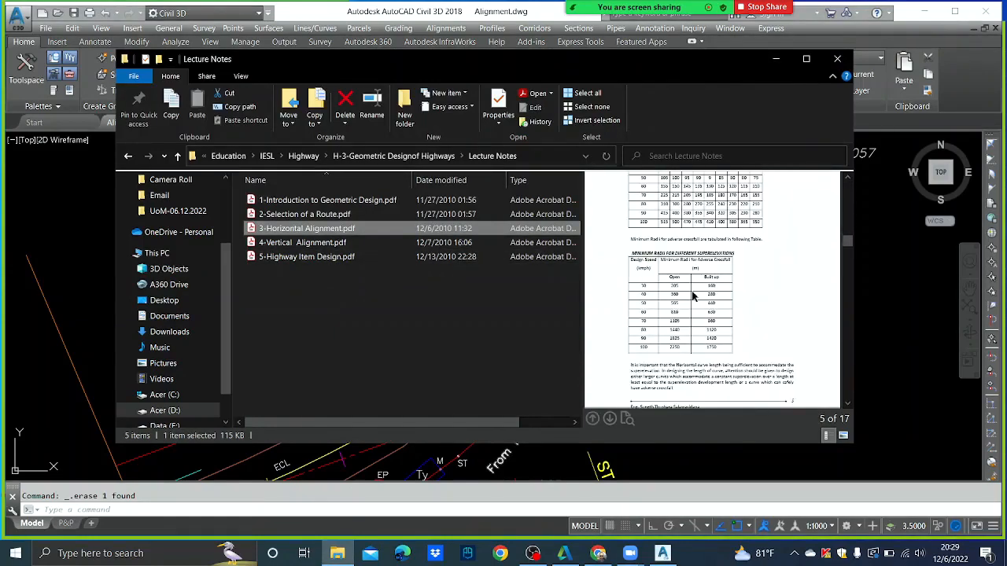
scroll(693, 295, "up", 2)
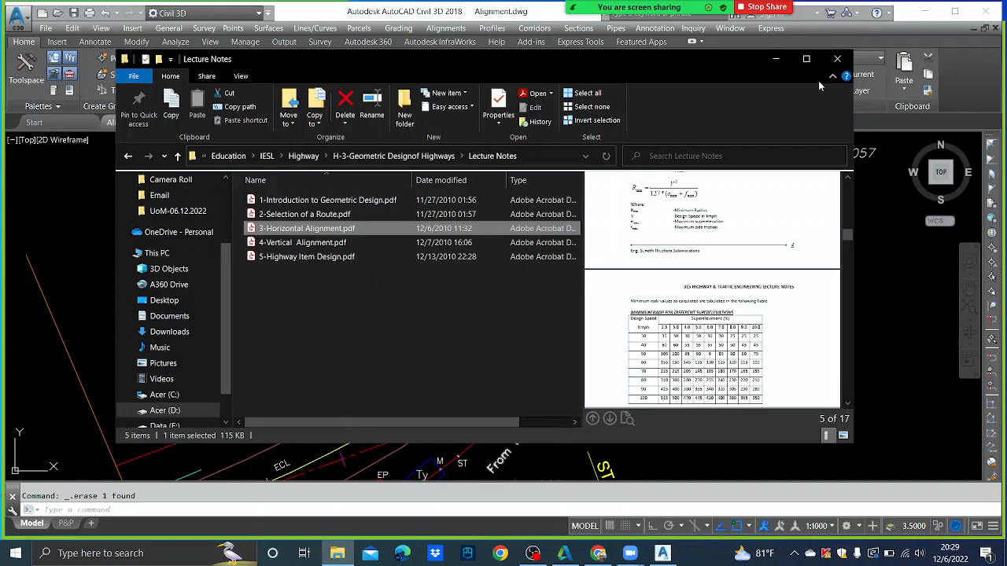
- Minimize File Explorer and zoom out to see the whole DCL alignment
left_click(776, 59)
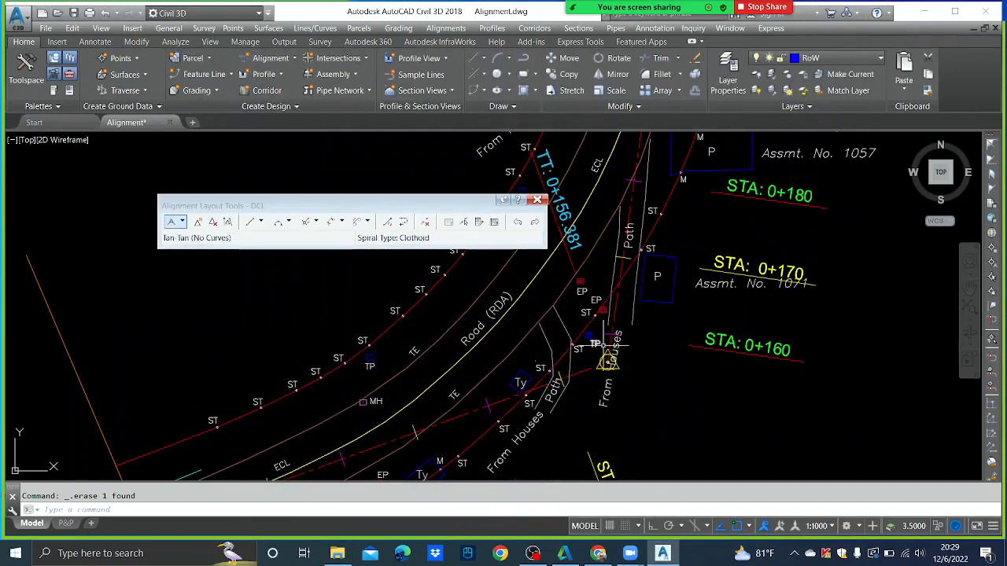
scroll(605, 345, "down", 4)
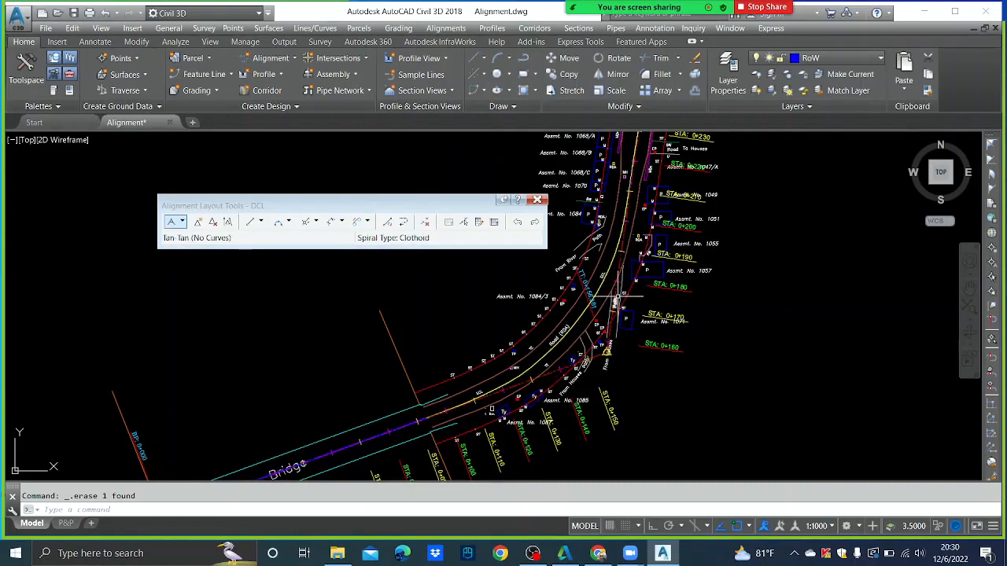
- Fillet the two tangents at the road bend with a Lessthan180 curve of radius 105 m
left_click(290, 223)
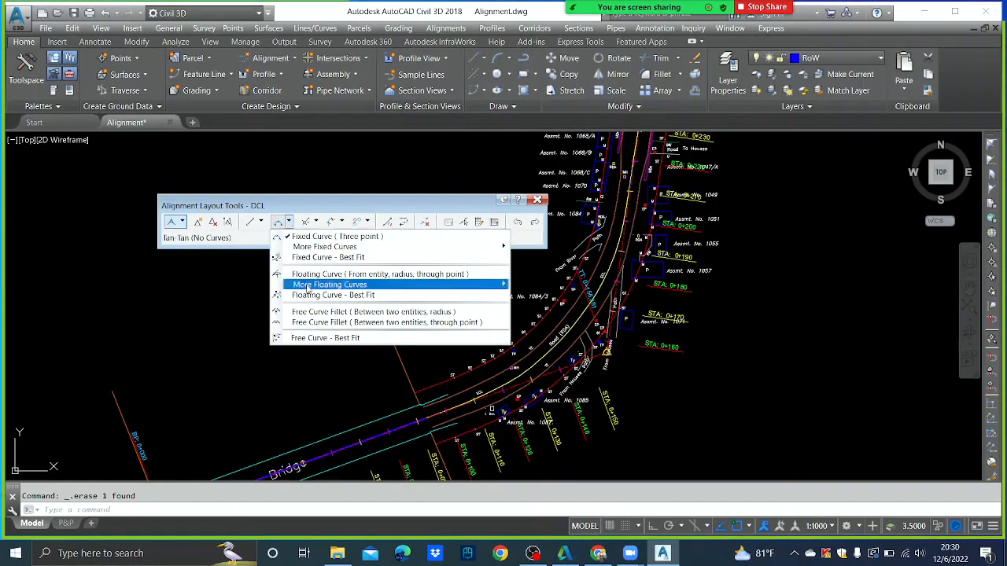
left_click(393, 313)
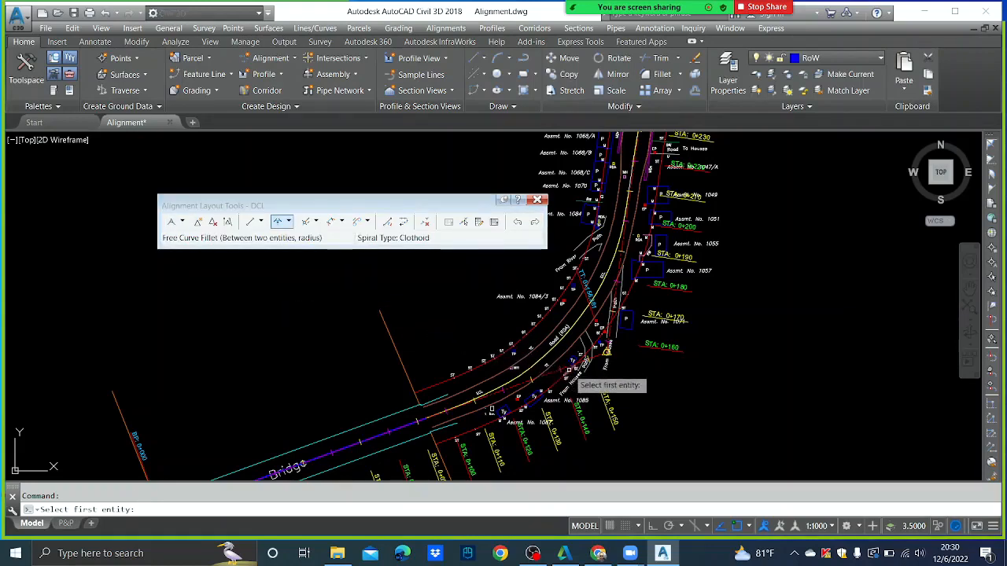
left_click(554, 372)
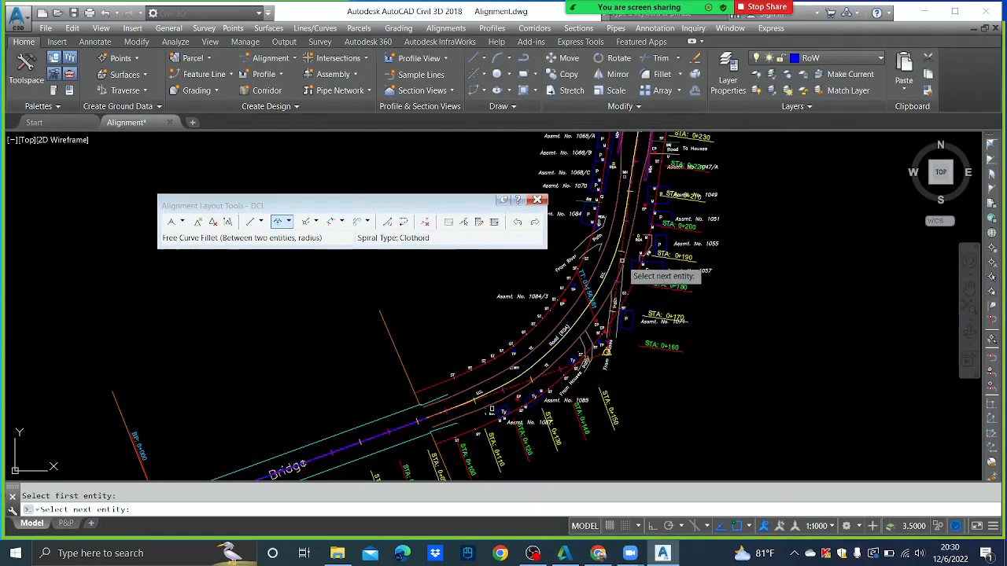
left_click(621, 267)
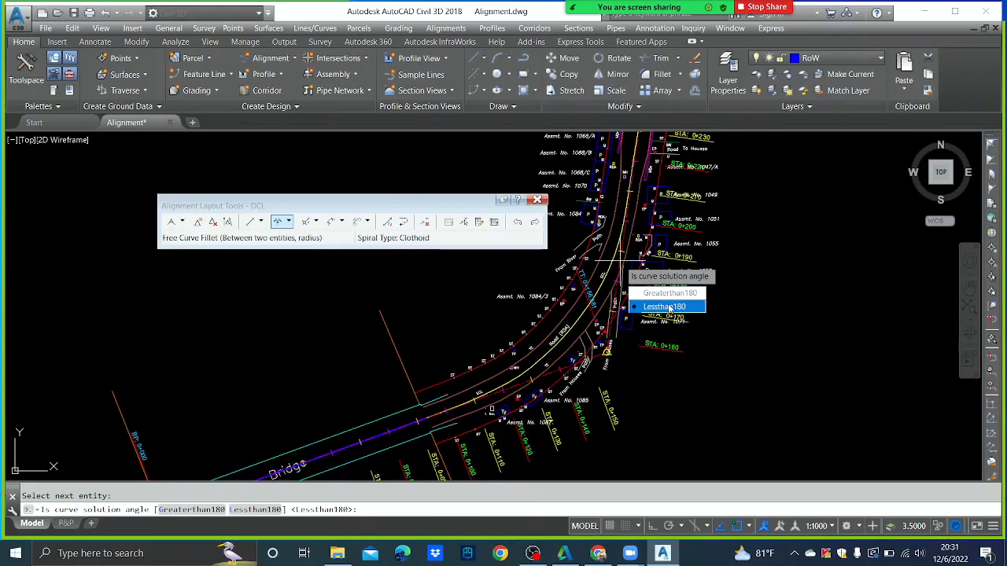
left_click(669, 306)
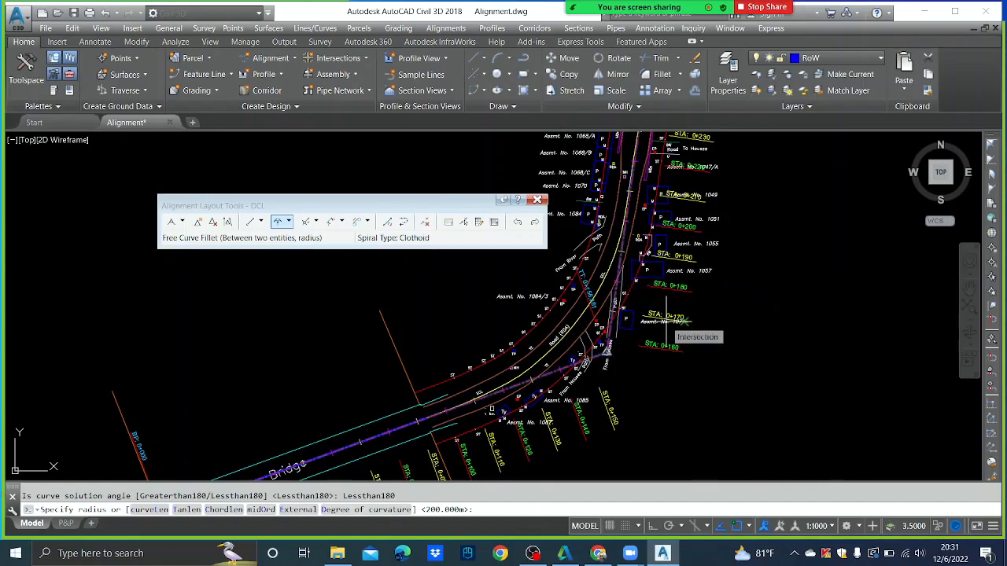
type("1")
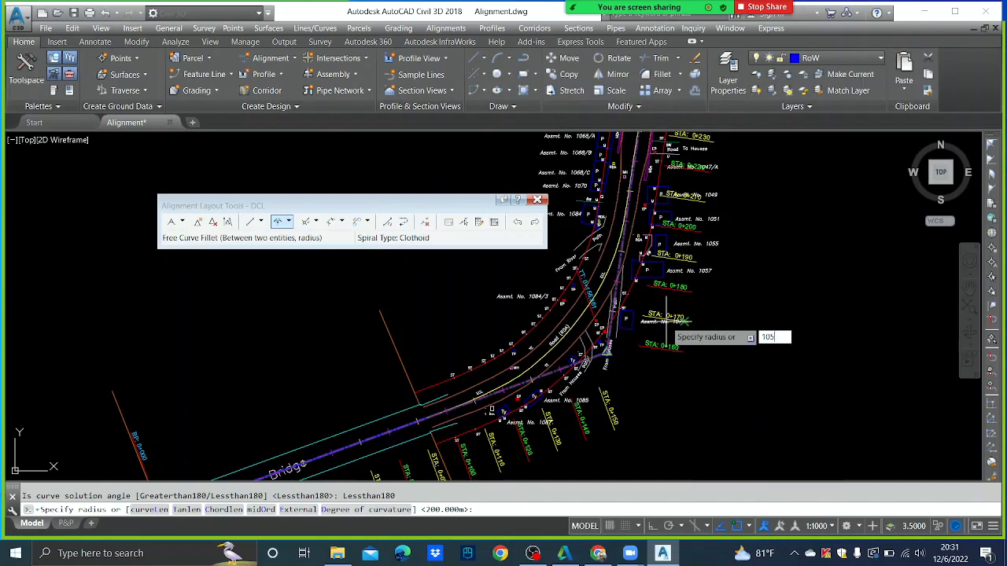
type("05")
key("Return")
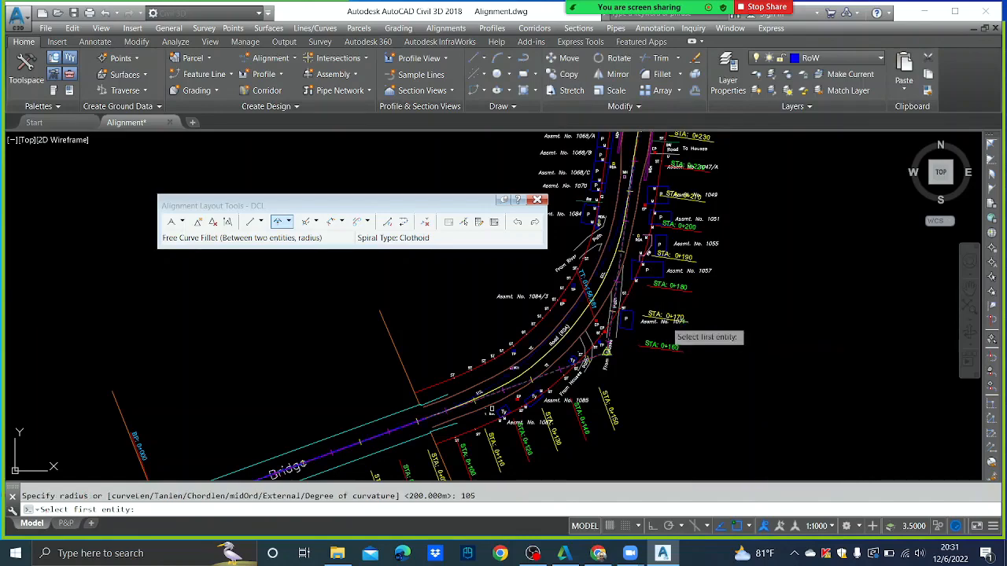
key("Escape")
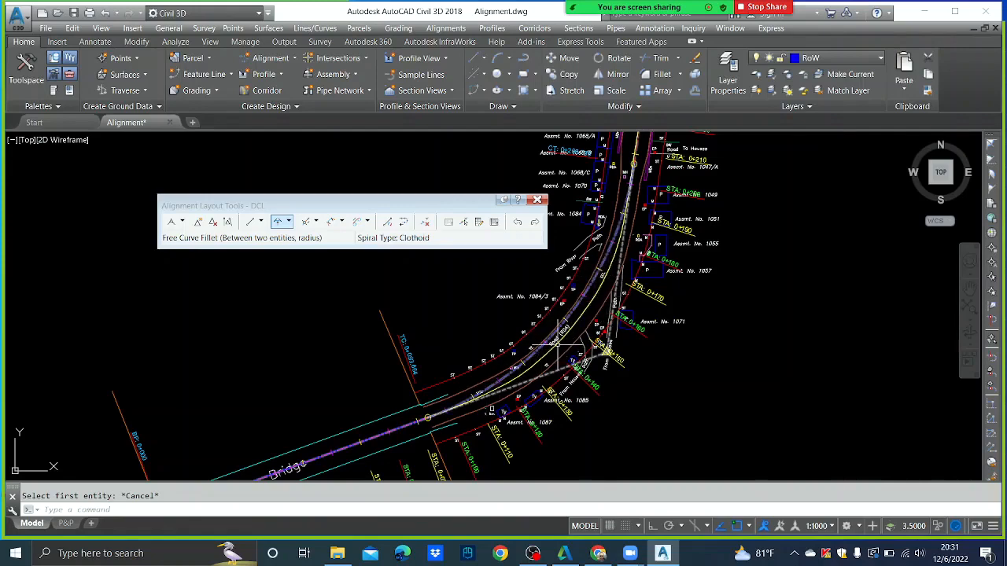
- Show the bend curve's properties in the Layout Parameters panel
middle_click_drag(595, 311, 623, 364)
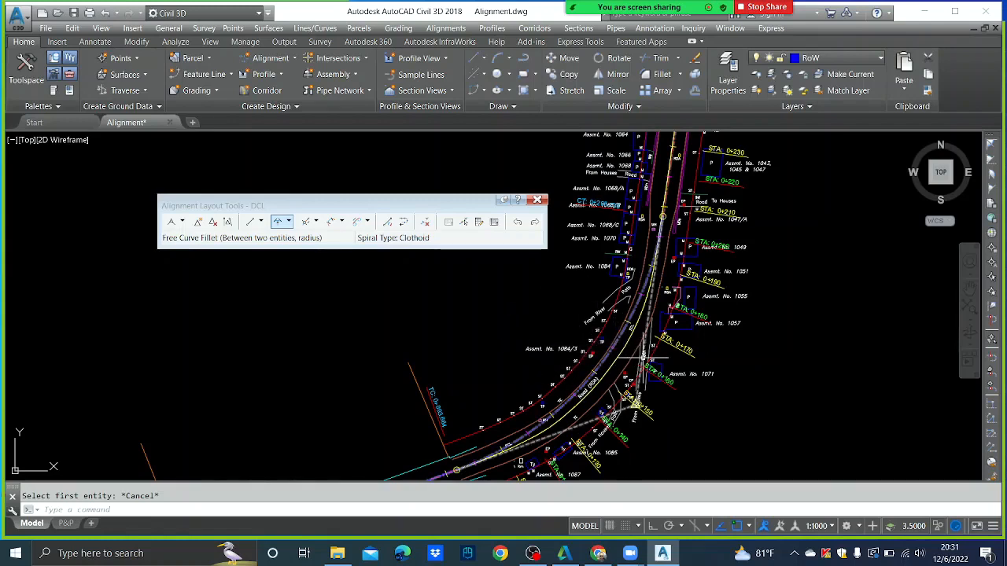
left_click(493, 223)
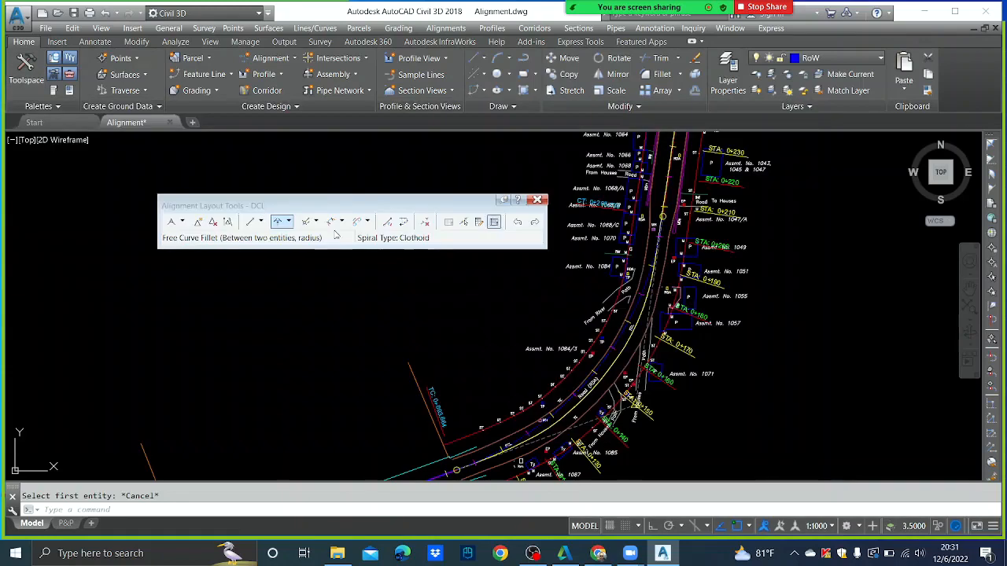
left_click(25, 102)
left_click(479, 223)
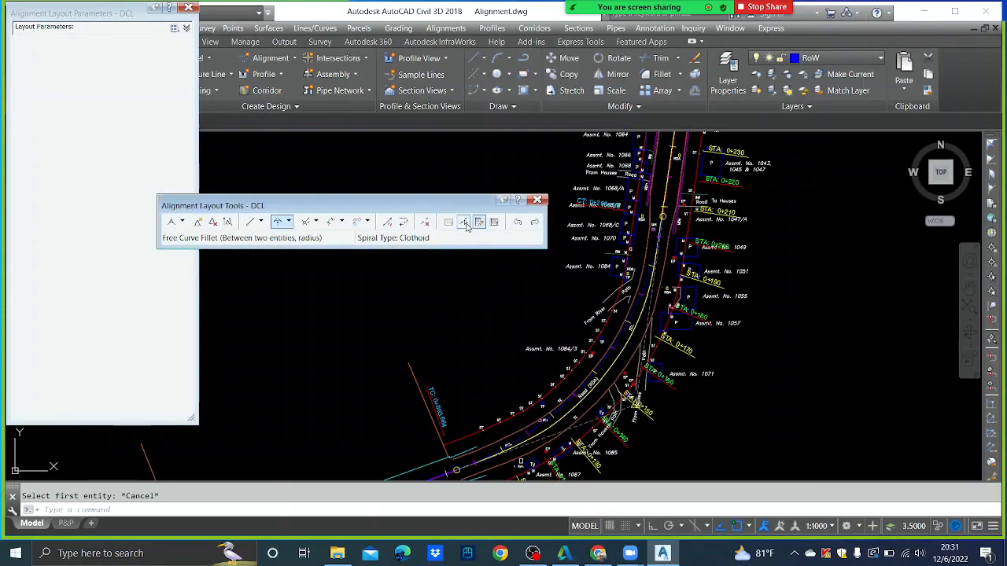
left_click(463, 222)
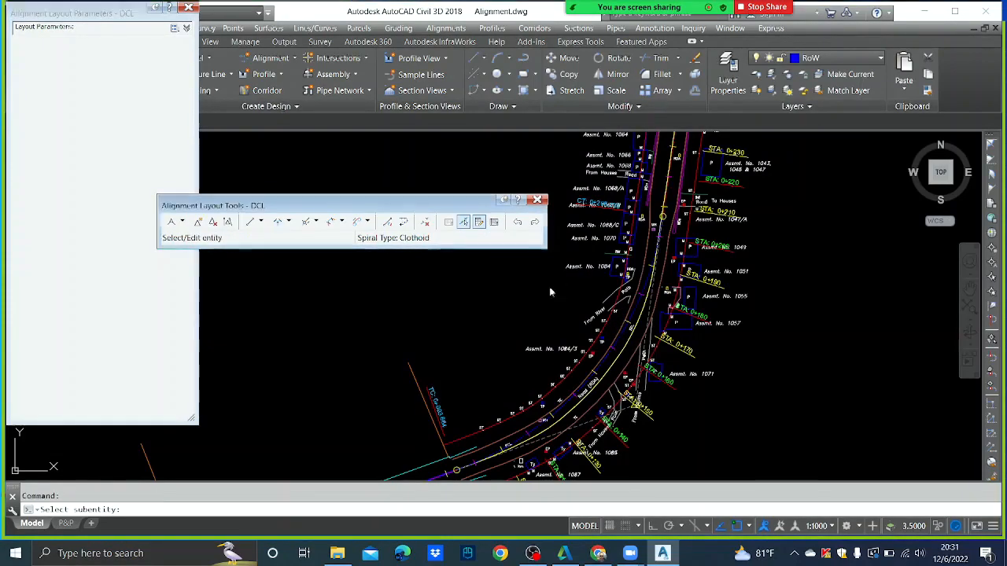
left_click(614, 358)
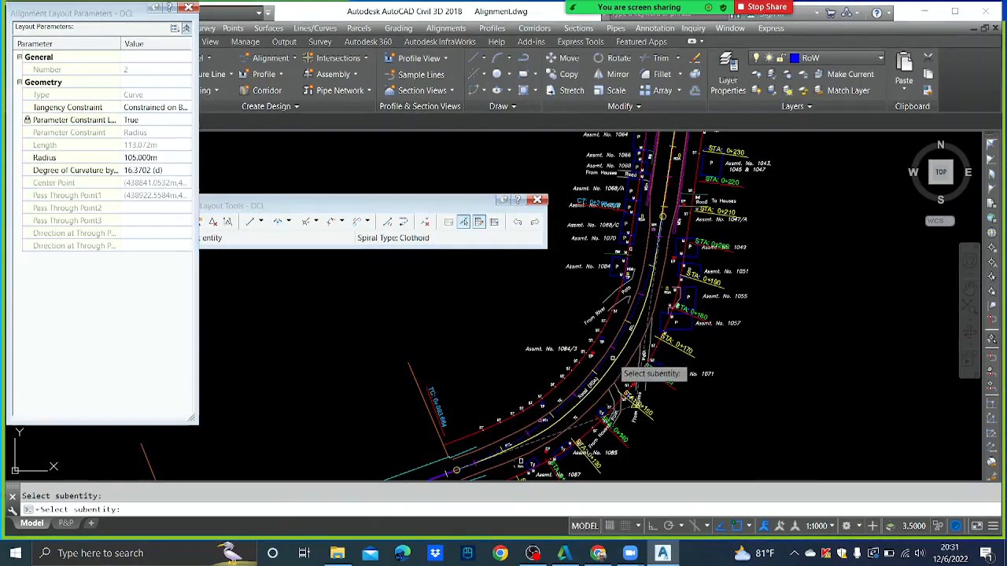
- Change the bend curve's Radius to 95 m, then to 100 m
left_click(154, 158)
type("95")
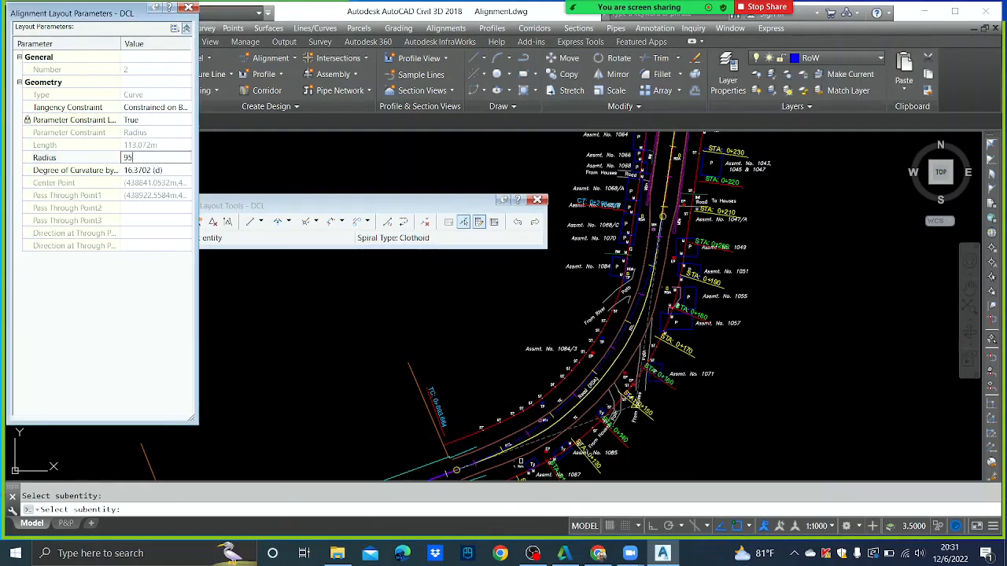
key("Return")
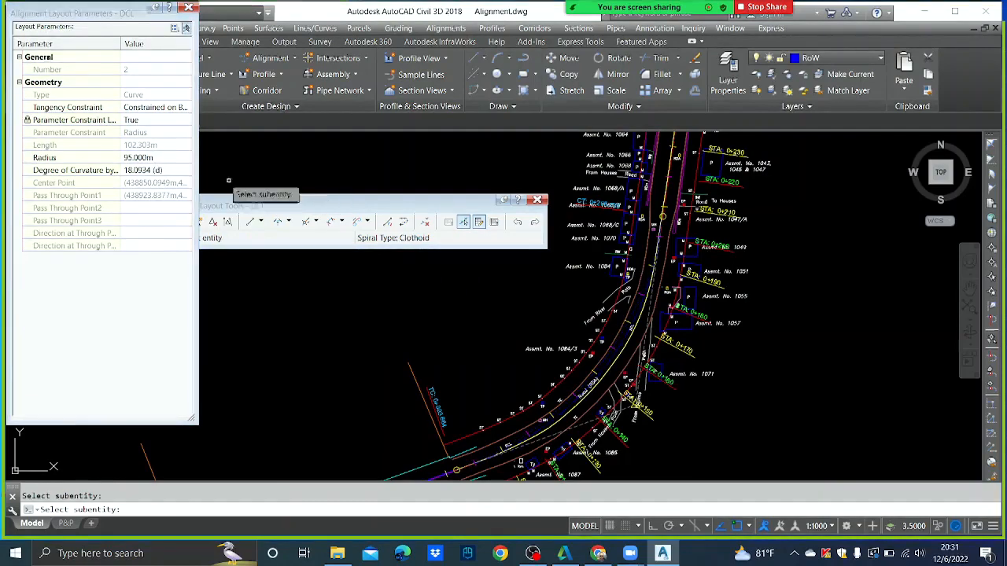
left_click(135, 157)
type("100")
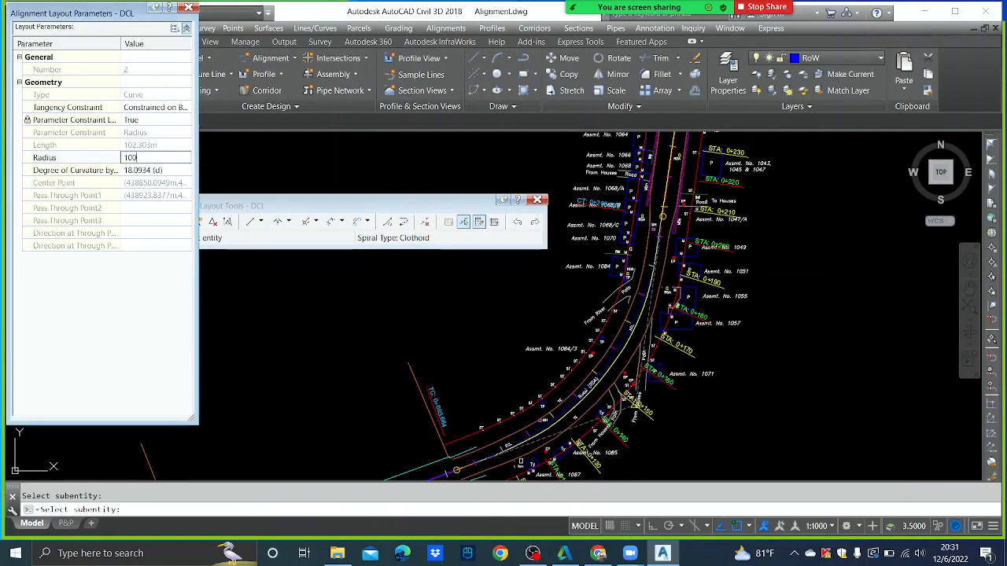
key("Return")
key("Escape")
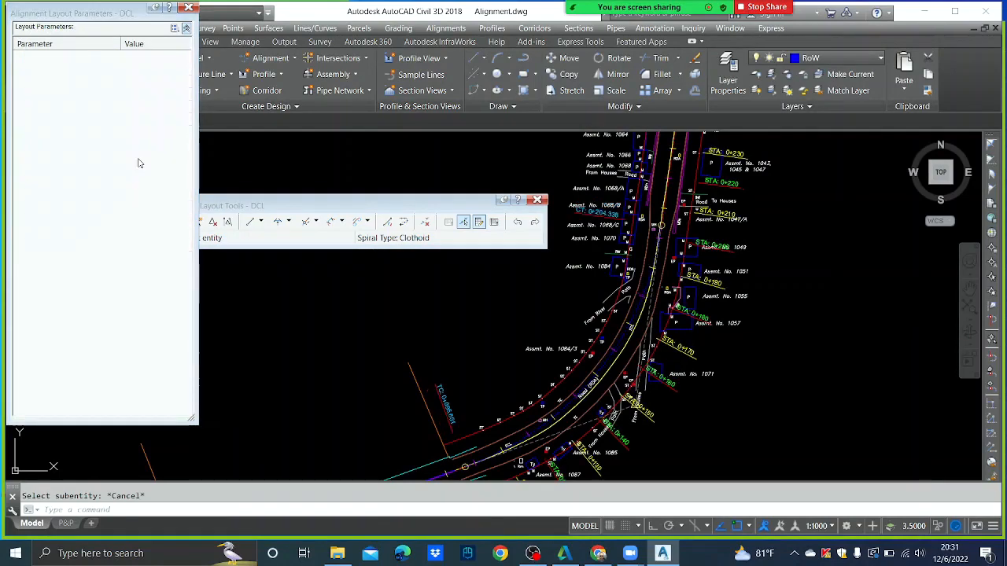
scroll(637, 275, "down", 3)
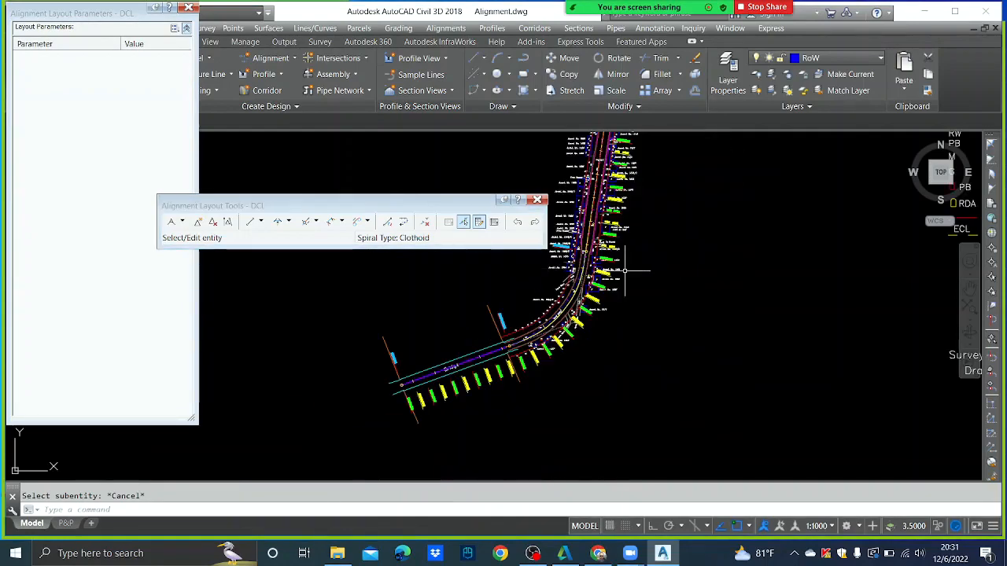
scroll(549, 334, "up", 3)
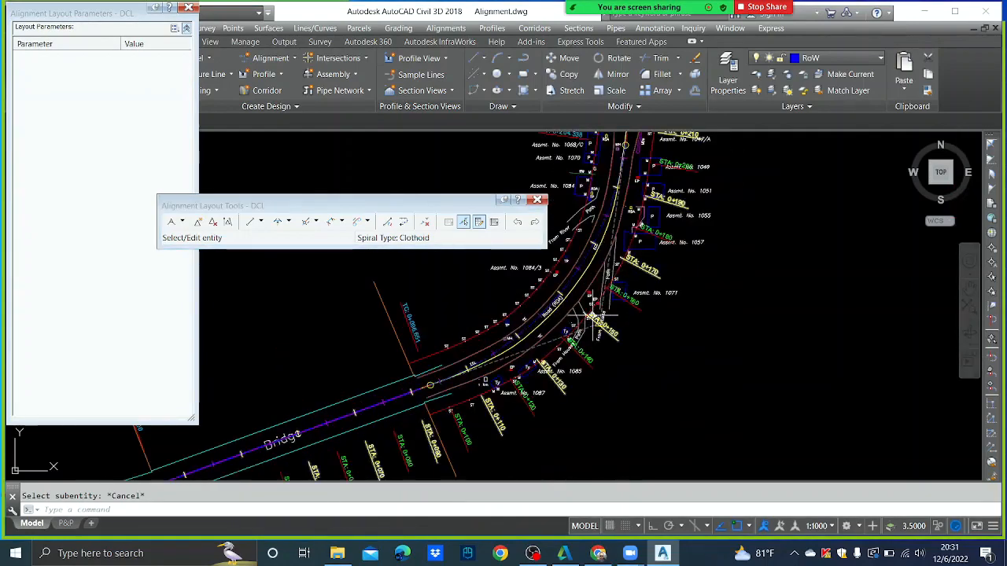
scroll(586, 313, "down", 3)
scroll(587, 313, "up", 3)
scroll(598, 338, "down", 4)
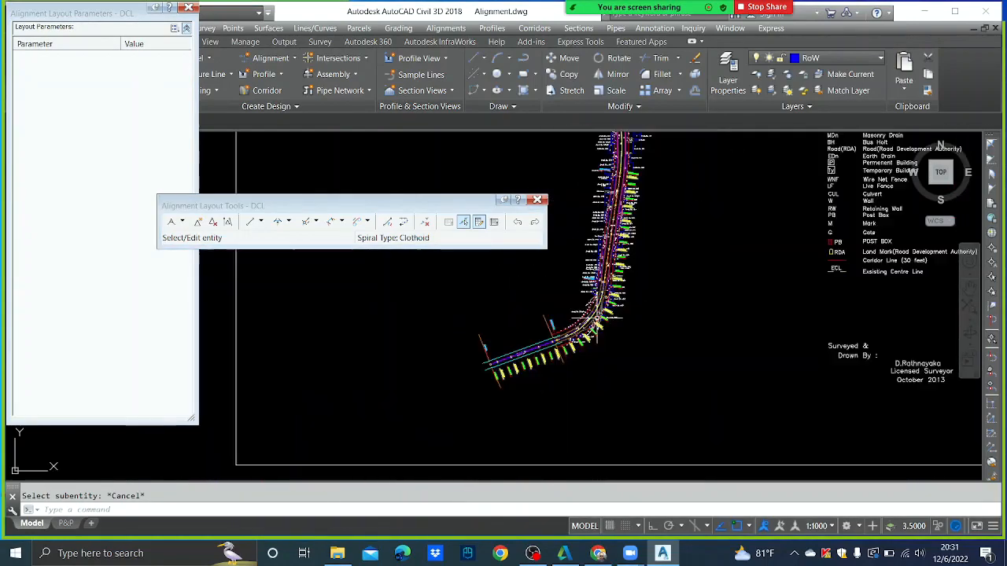
scroll(625, 384, "up", 1)
scroll(618, 315, "up", 4)
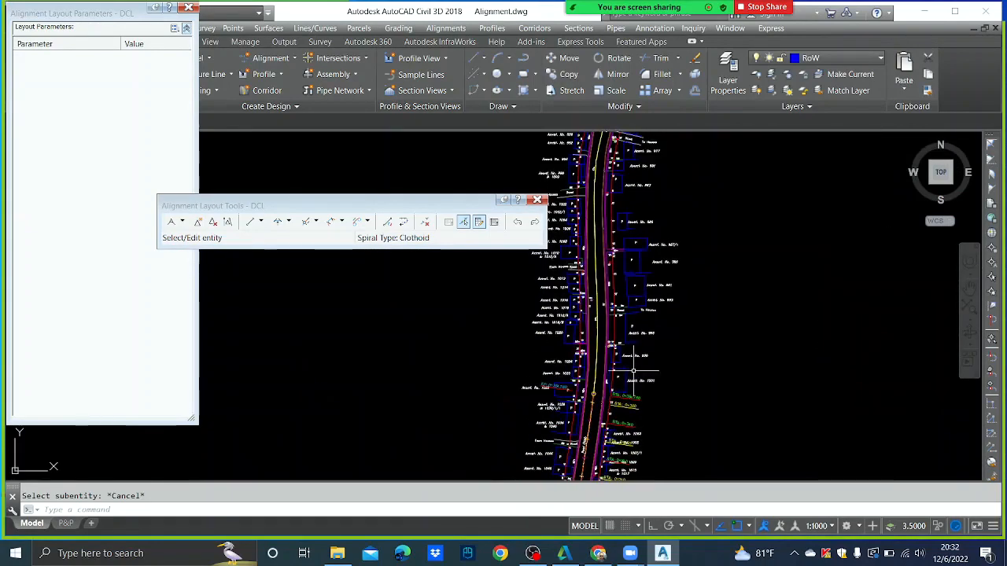
scroll(596, 385, "down", 3)
scroll(602, 401, "up", 3)
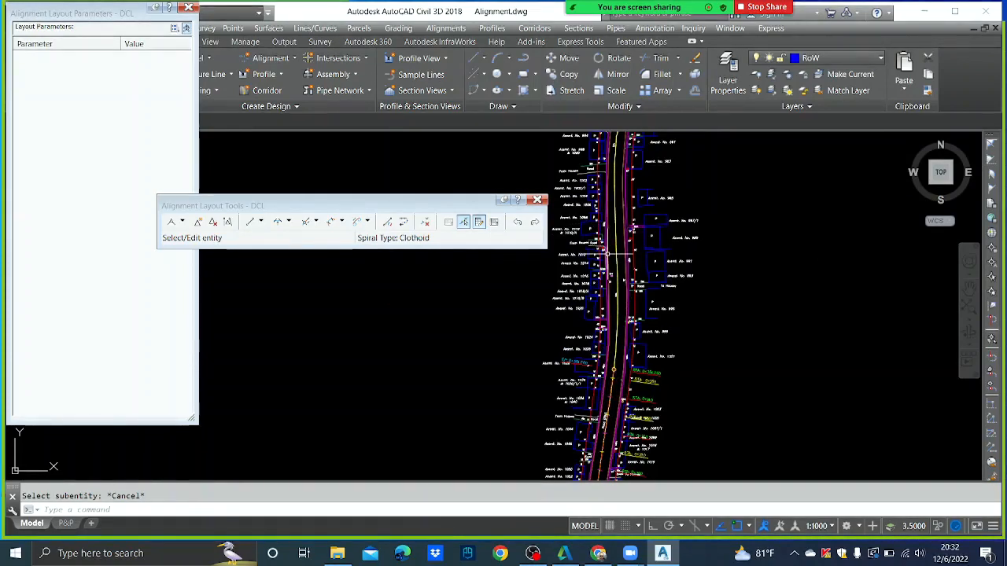
- Start a Floating Curve (From entity, radius, through point) attached to the DCL alignment's end tangent
left_click(289, 221)
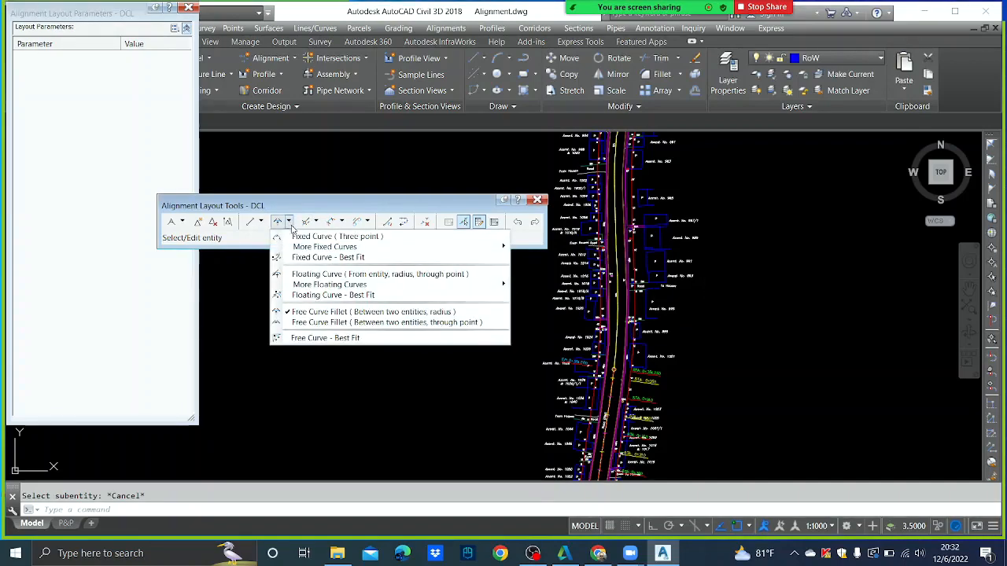
left_click(315, 275)
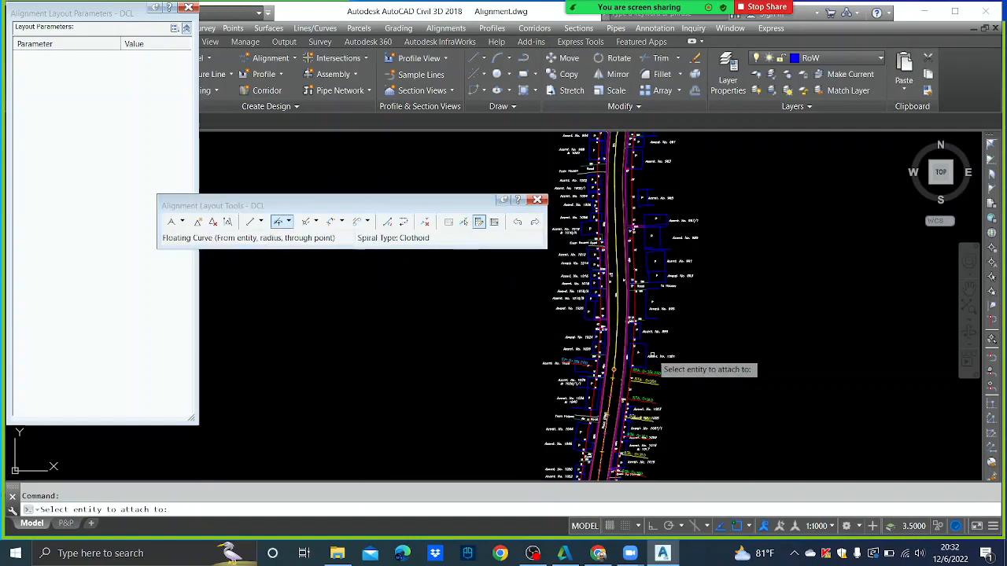
scroll(632, 370, "up", 10)
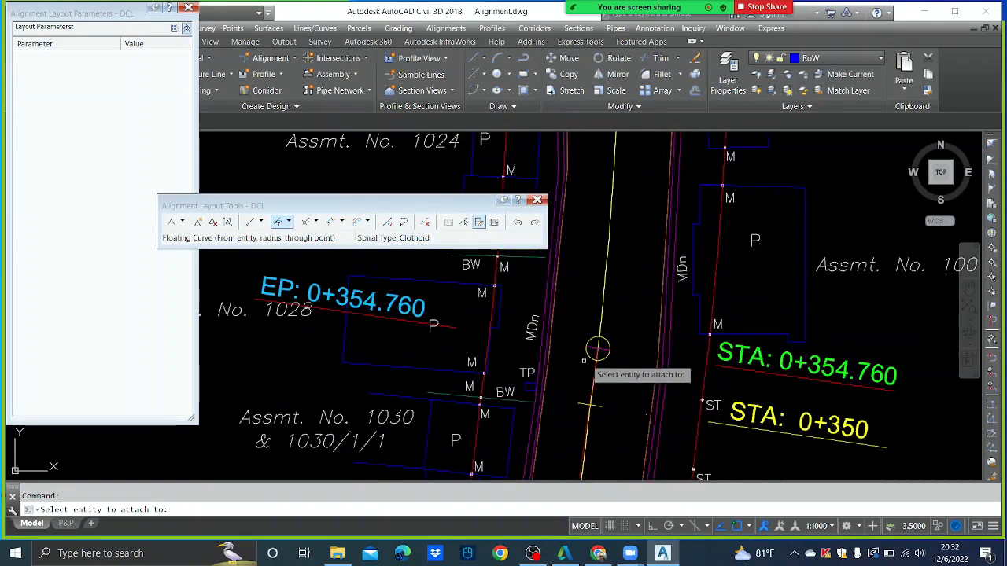
middle_click_drag(591, 401, 593, 308)
scroll(583, 358, "up", 3)
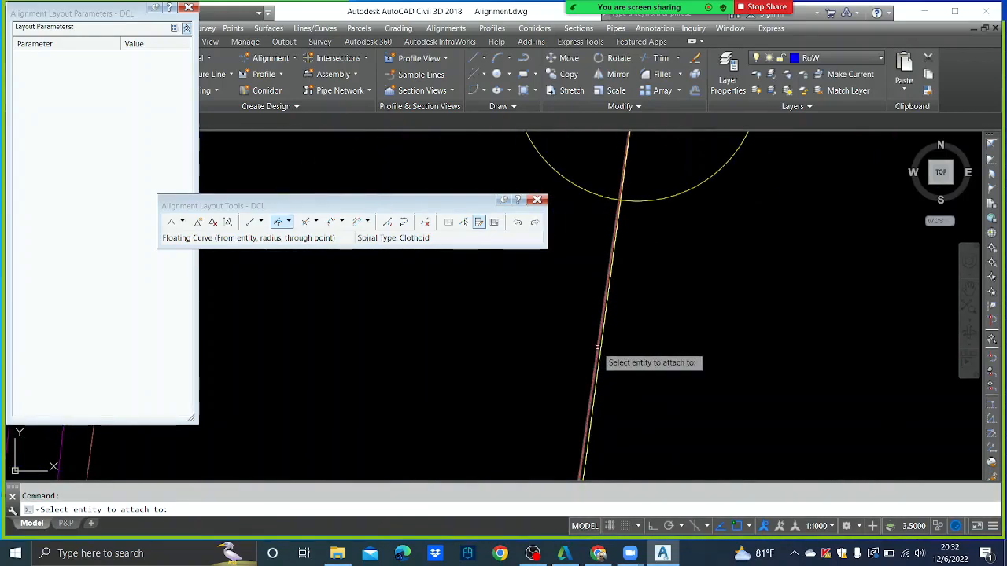
left_click(598, 346)
scroll(610, 319, "down", 8)
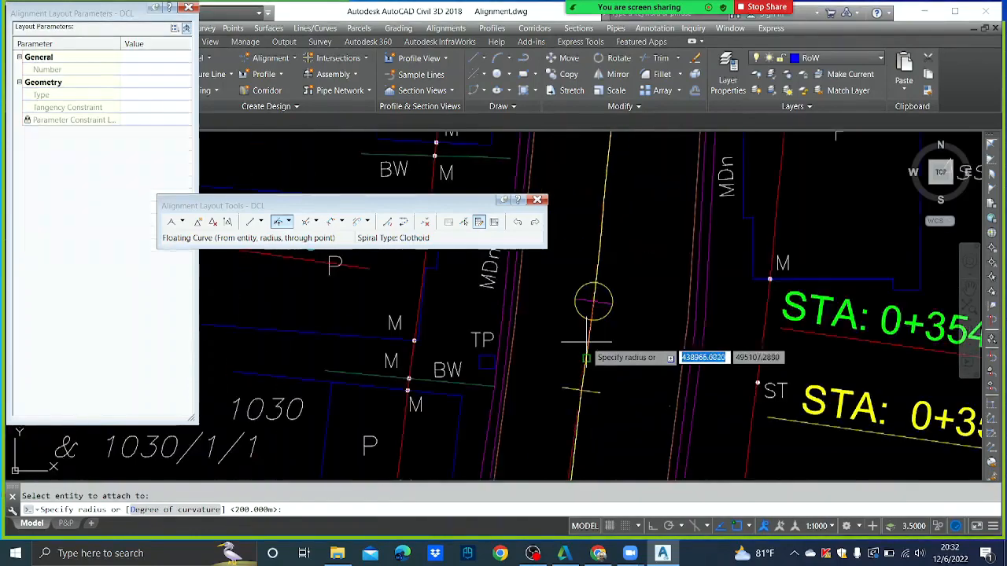
scroll(602, 319, "up", 3)
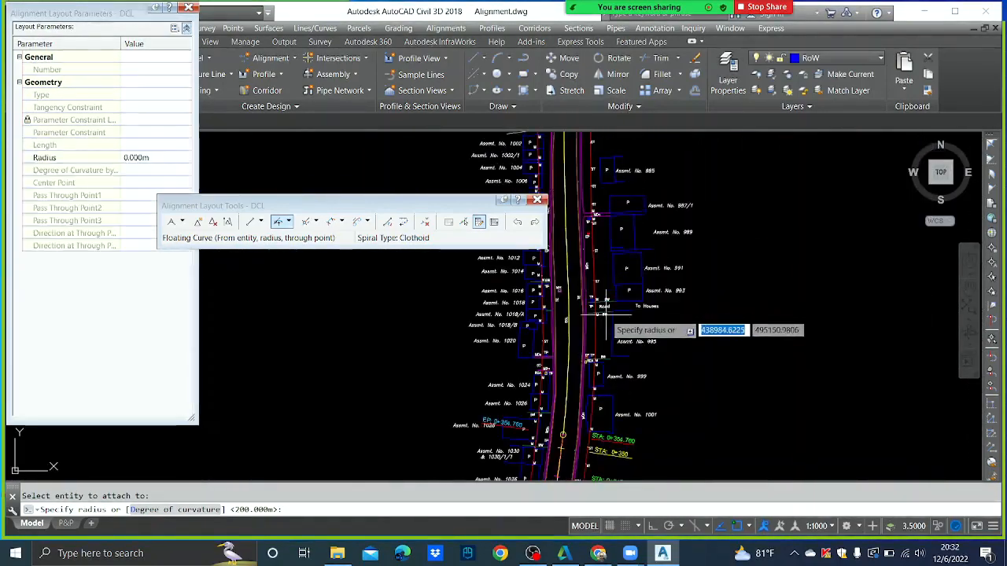
scroll(586, 274, "down", 3)
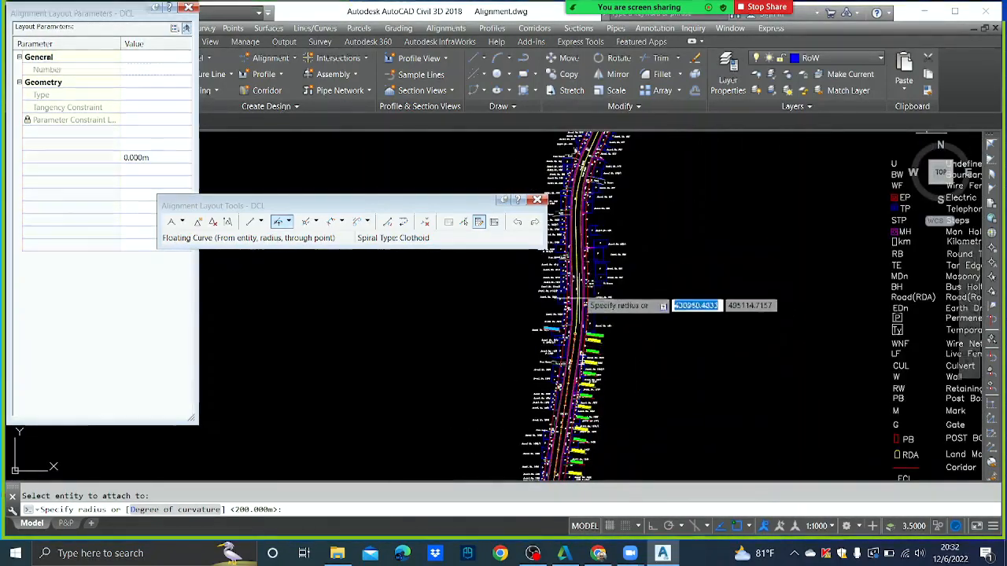
scroll(573, 276, "up", 2)
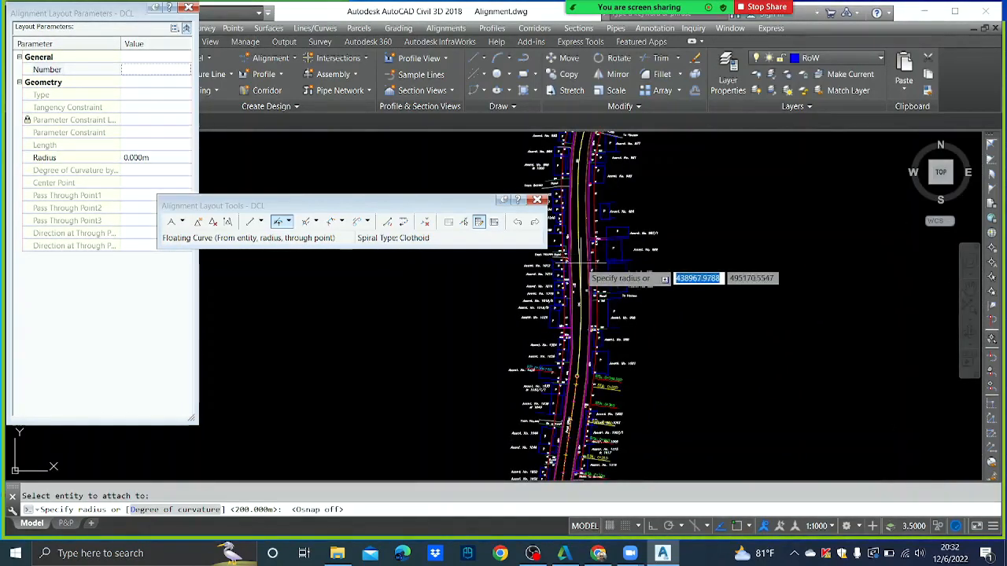
- Give the curve a 250 m radius and Lessthan180 solution, ending further north along the road
type("250")
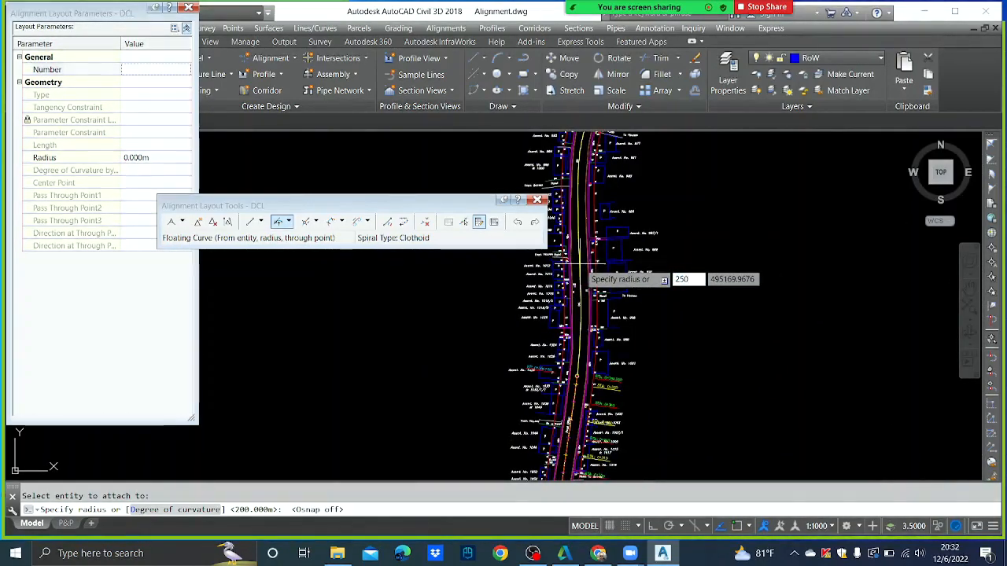
key("Return")
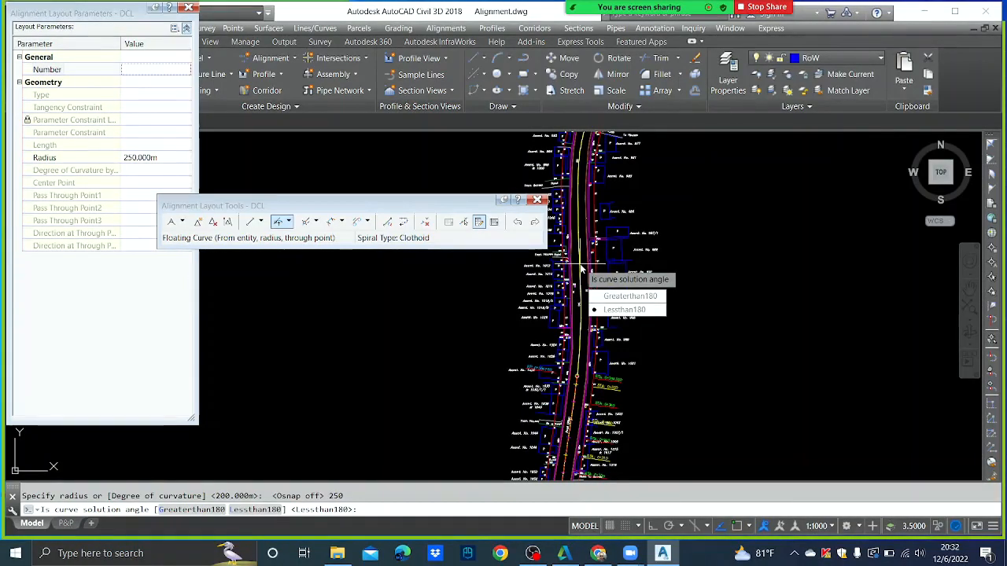
left_click(624, 310)
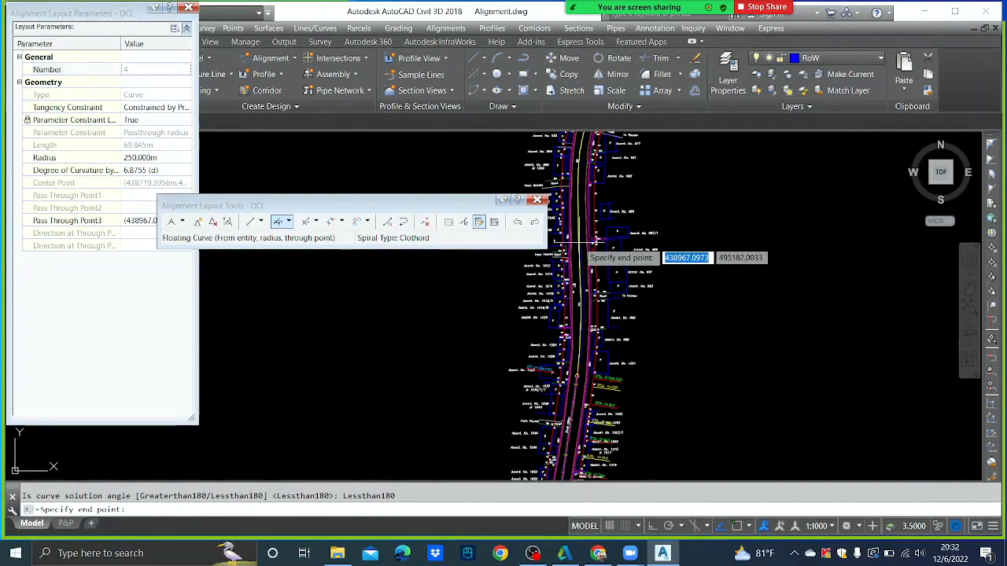
scroll(582, 246, "up", 2)
middle_click_drag(580, 245, 658, 219)
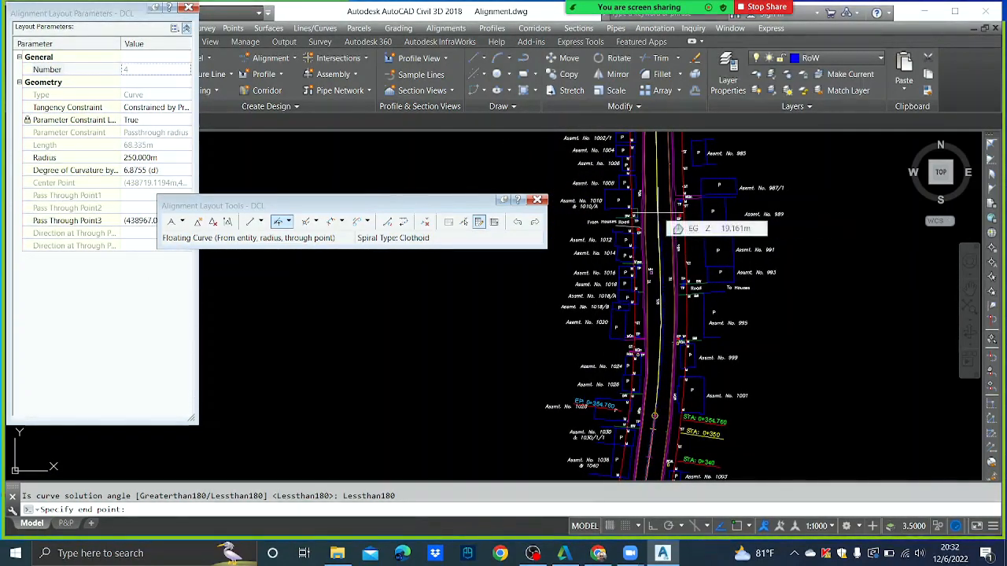
left_click(658, 214)
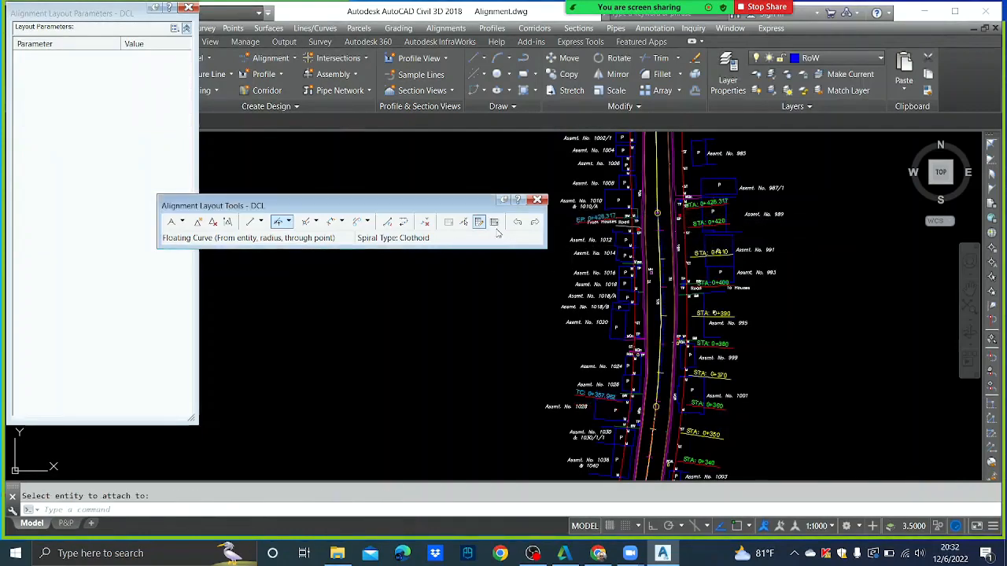
- Edit the new curve's Radius to 300 m, then 350 m, making it 80.783 m long
left_click(464, 223)
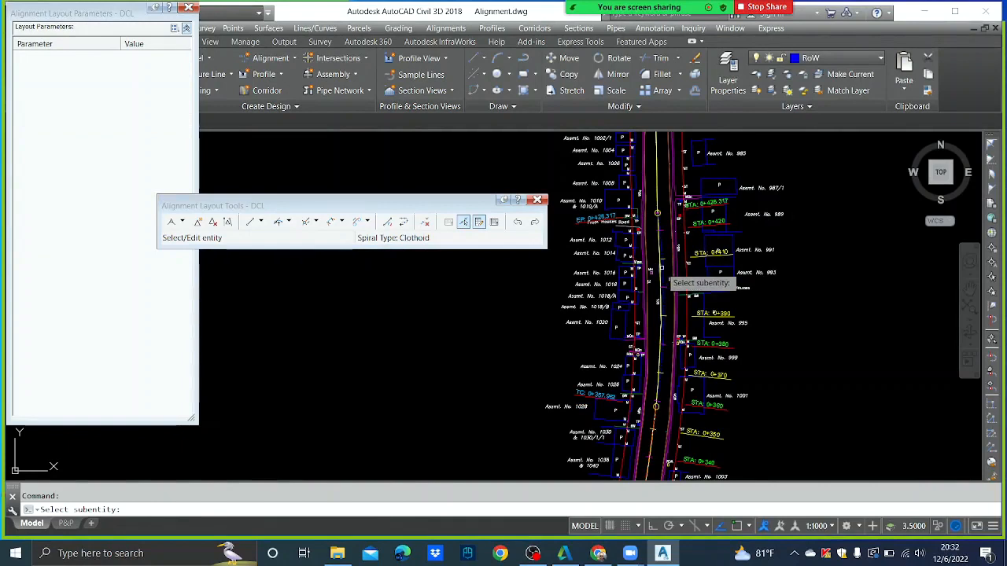
left_click(659, 269)
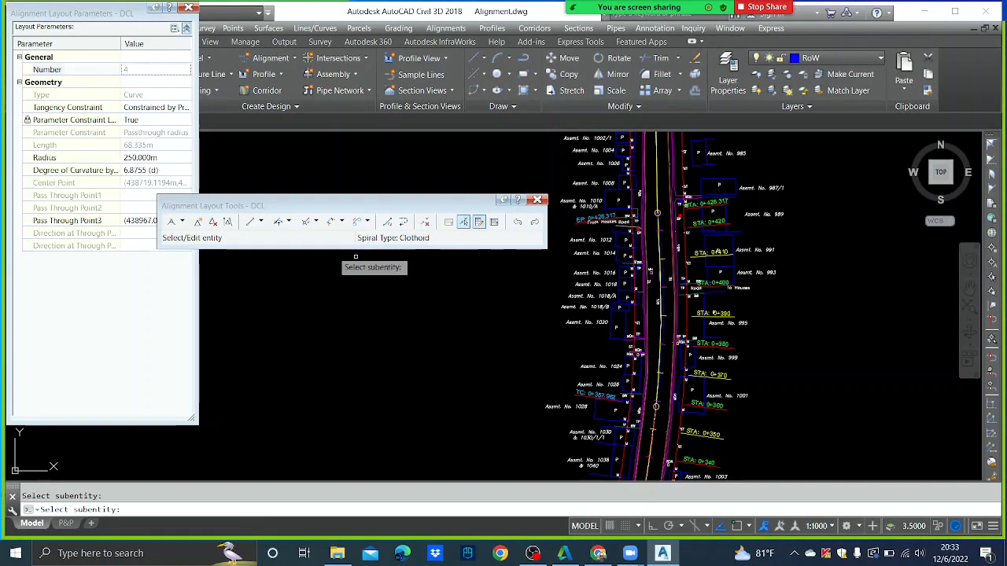
left_click(167, 157)
type("30")
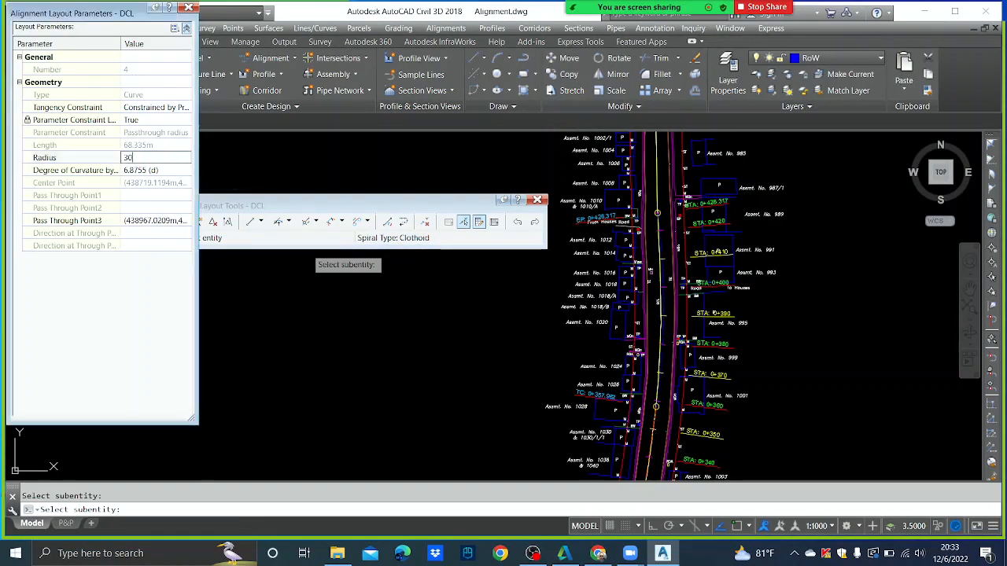
type("0")
key("Return")
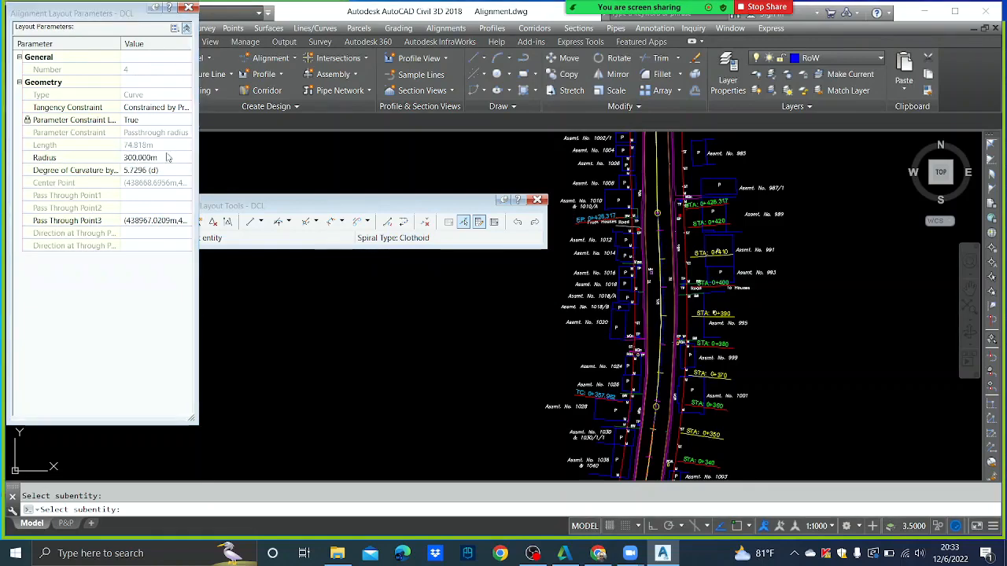
left_click(167, 157)
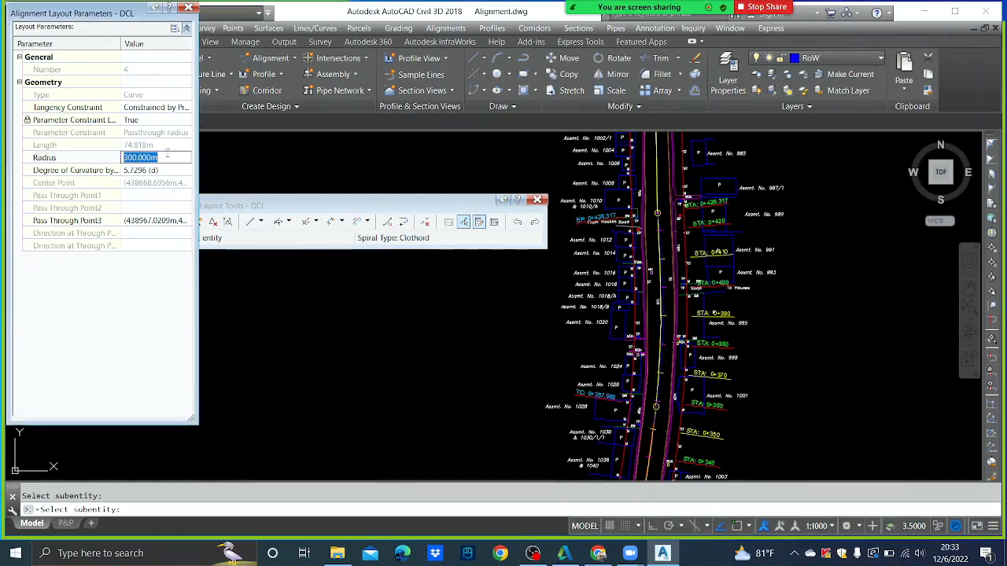
type("350")
key("Return")
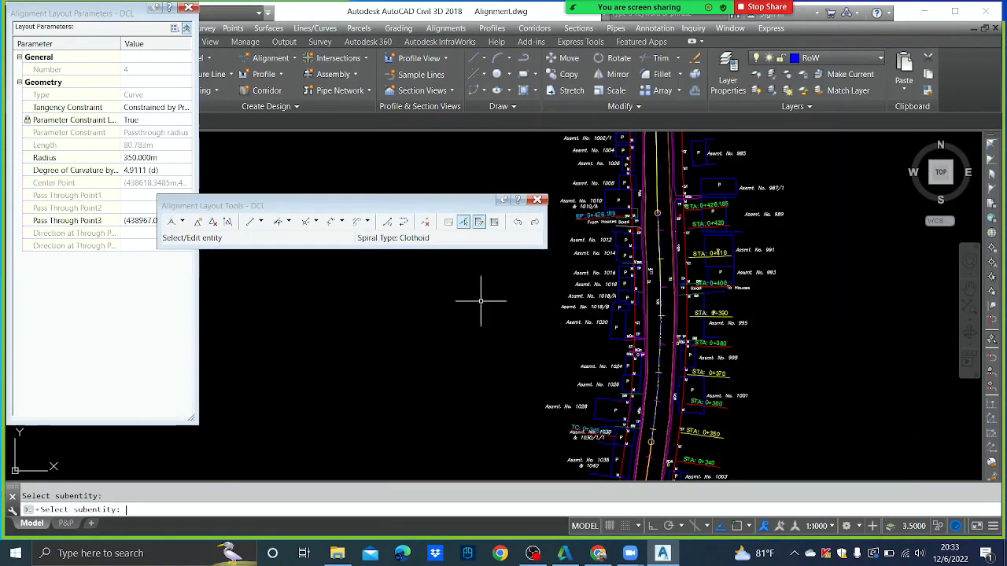
key("Escape")
scroll(716, 347, "down", 1)
middle_click_drag(755, 204, 718, 300)
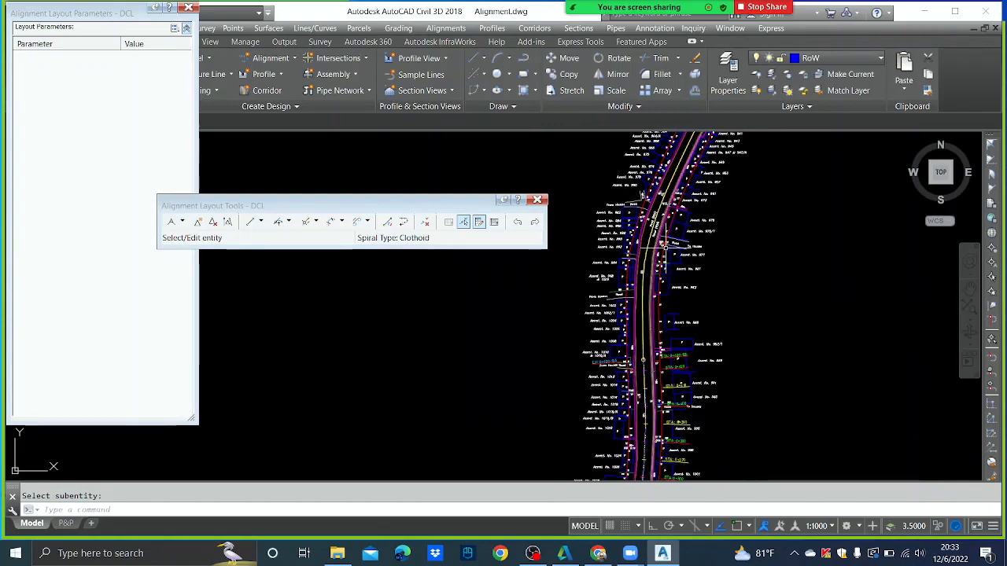
middle_click_drag(643, 292, 656, 364)
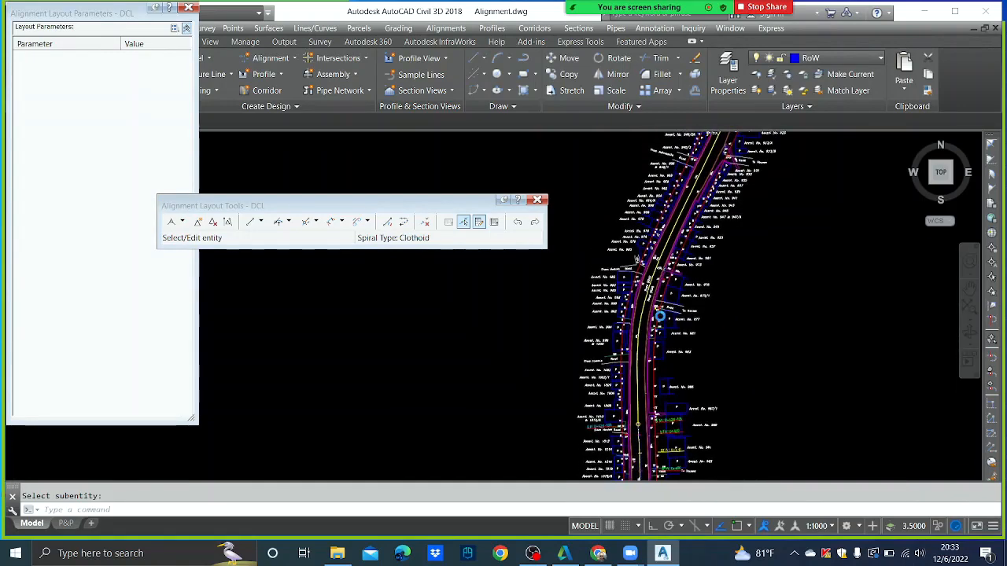
- Start a Floating Line (From curve, through point) attached to the alignment's last 350 m curve
left_click(260, 222)
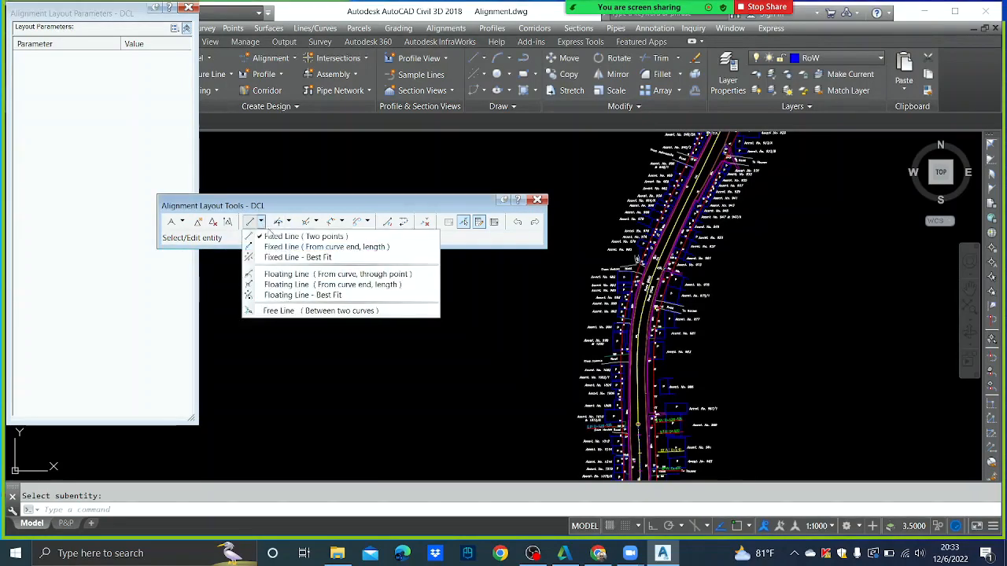
left_click(279, 275)
scroll(641, 434, "up", 4)
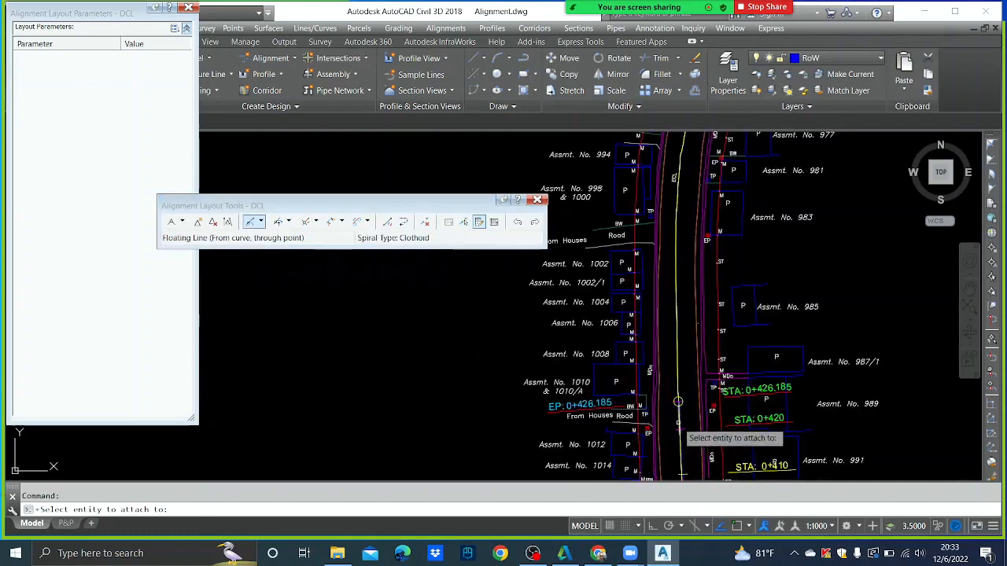
scroll(680, 426, "up", 2)
left_click(680, 426)
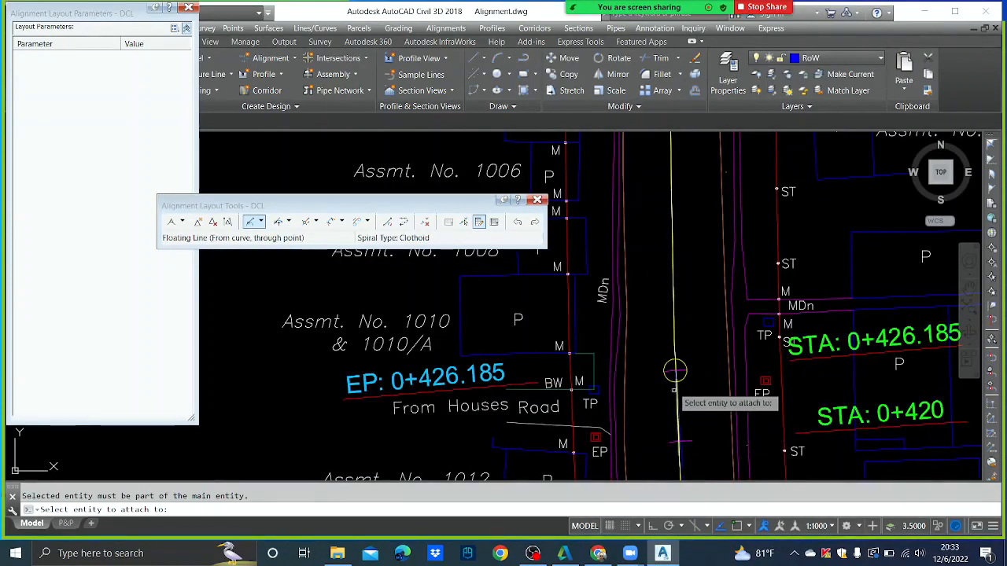
scroll(678, 392, "up", 3)
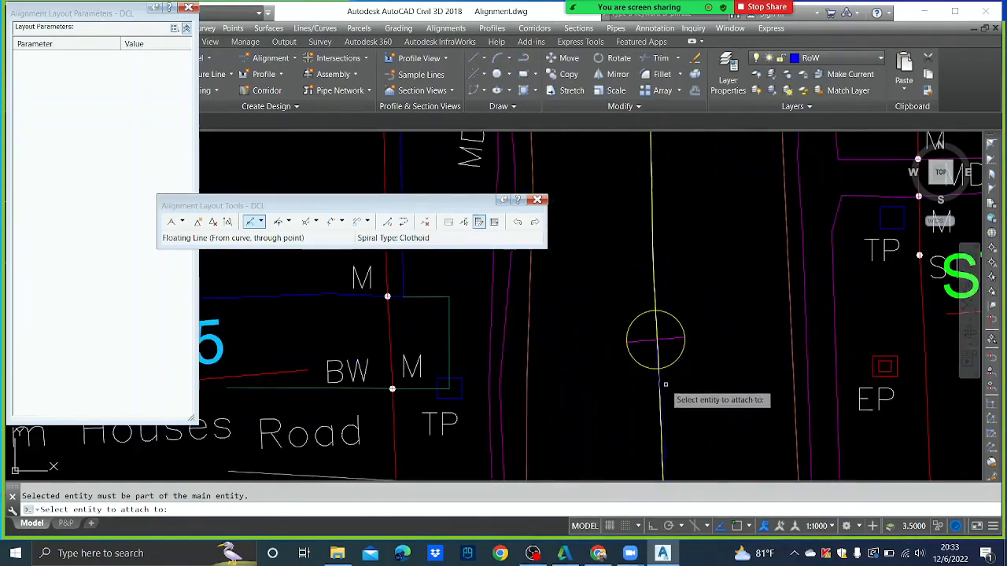
left_click(663, 445)
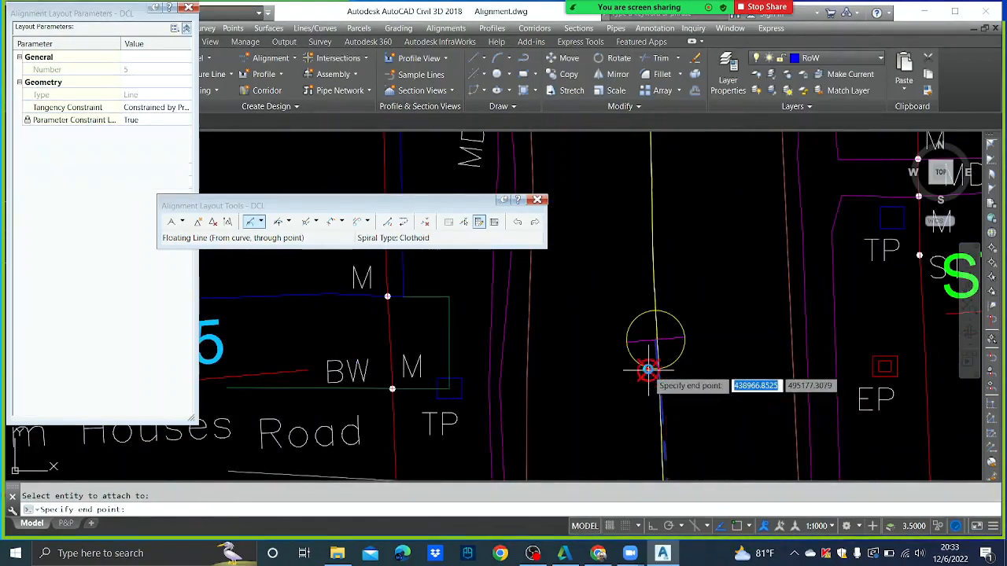
- Run the line through a point further north, extending stations to 0+481.482
scroll(650, 344, "down", 5)
scroll(654, 326, "down", 1)
middle_click_drag(673, 264, 661, 331)
scroll(653, 295, "up", 1)
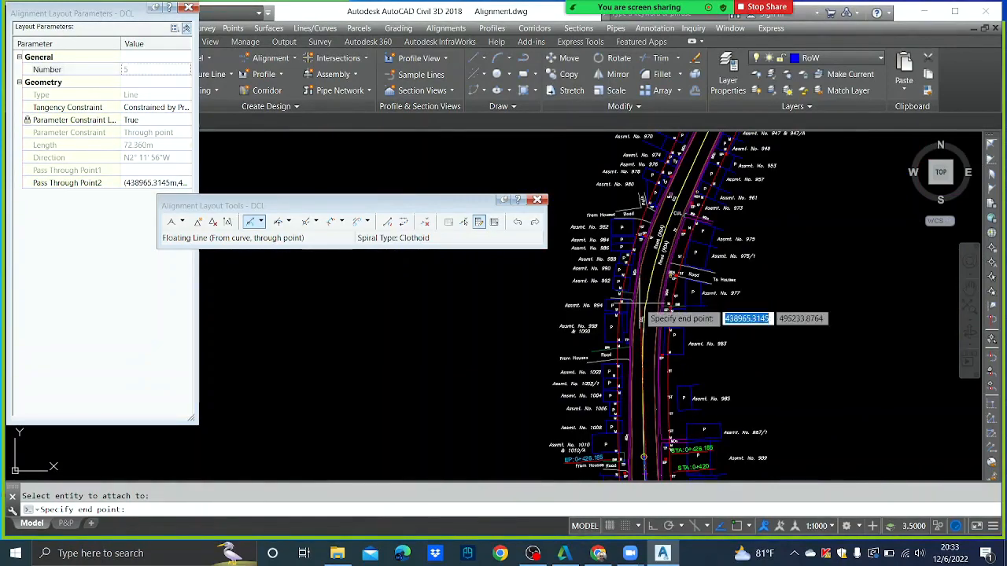
left_click(640, 304)
key("Return")
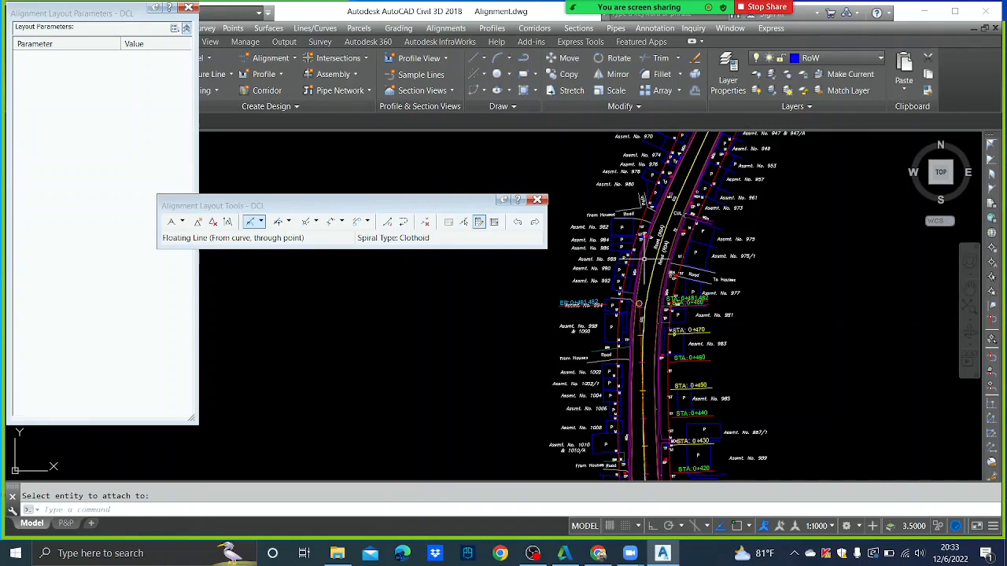
scroll(640, 304, "down", 5)
middle_click_drag(639, 323, 612, 311)
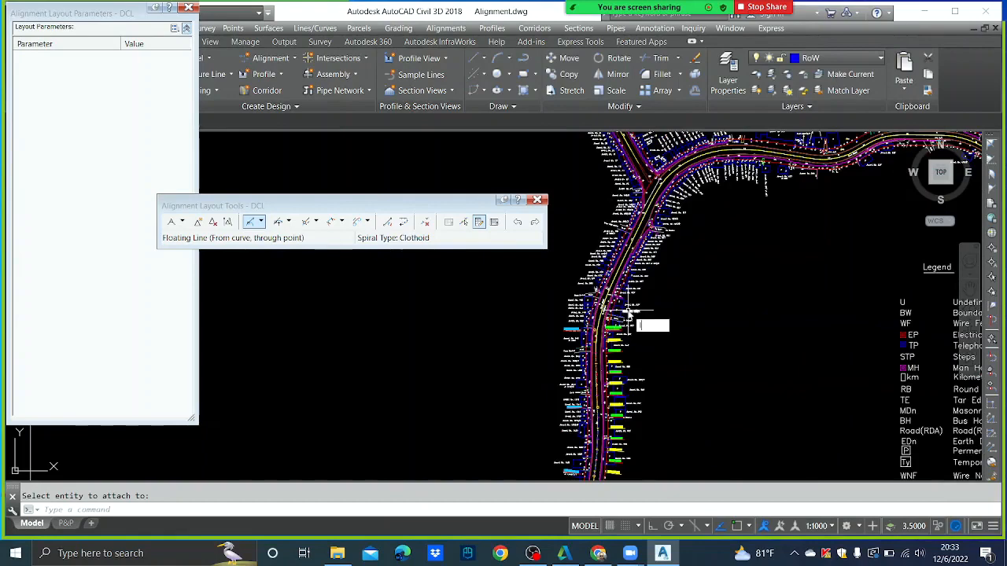
- Start a line on the road and pan north toward the road junction
key("Return")
scroll(612, 284, "up", 2)
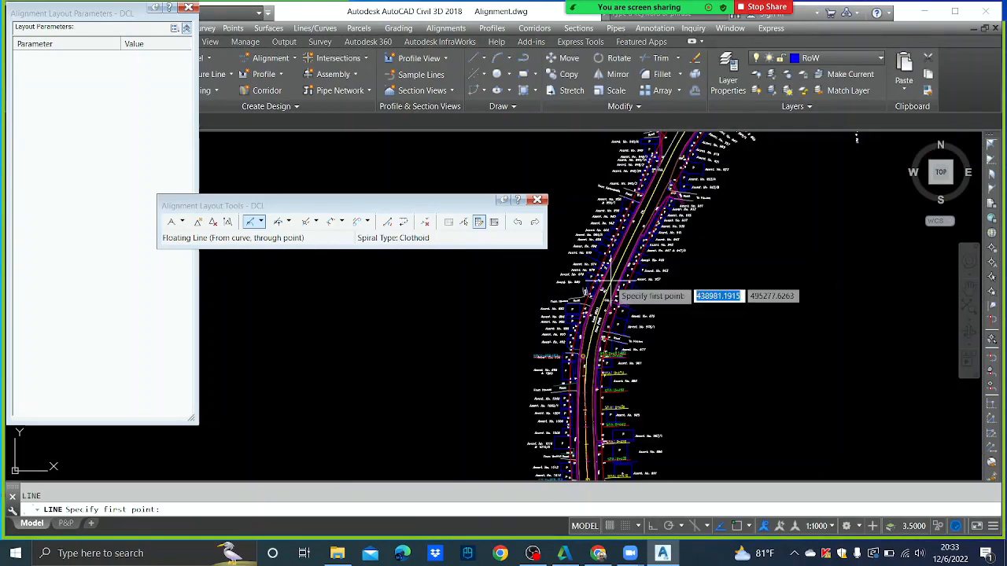
scroll(606, 298, "up", 3)
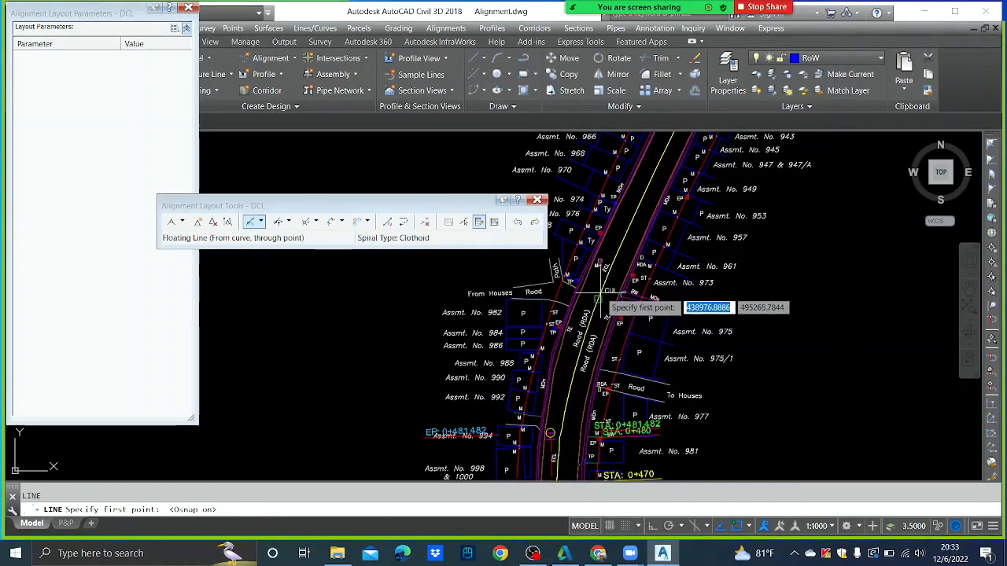
left_click(598, 290)
middle_click_drag(628, 250, 606, 393)
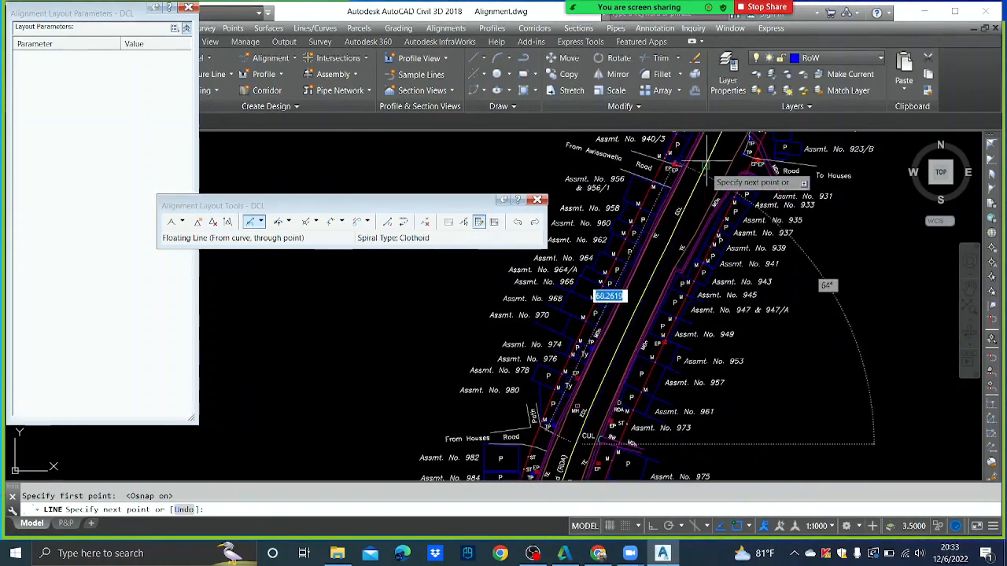
middle_click_drag(702, 186, 660, 348)
scroll(670, 266, "down", 3)
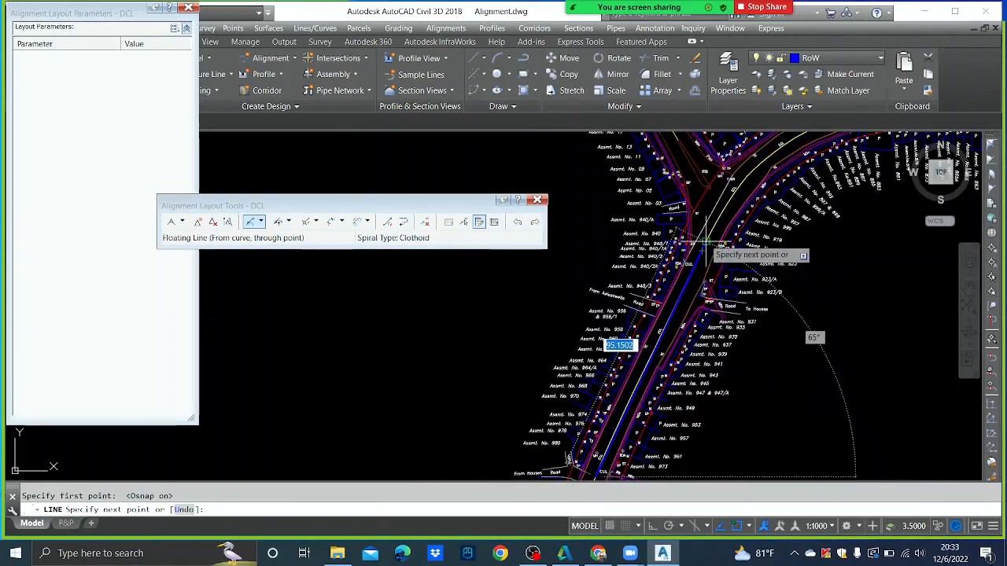
middle_click_drag(720, 205, 703, 284)
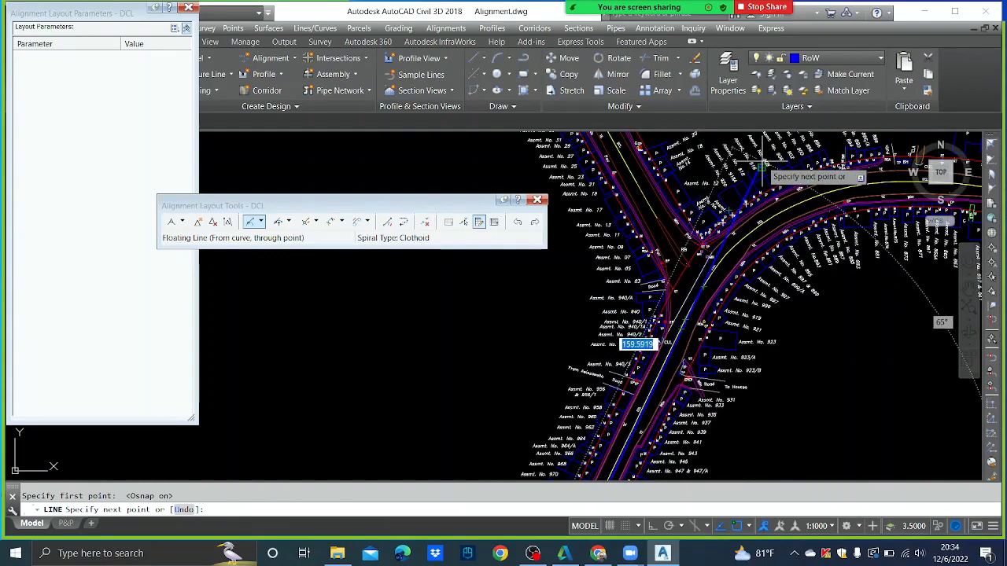
- Turn off object snapping and object snap tracking, cancelling the unfinished line
key("F3")
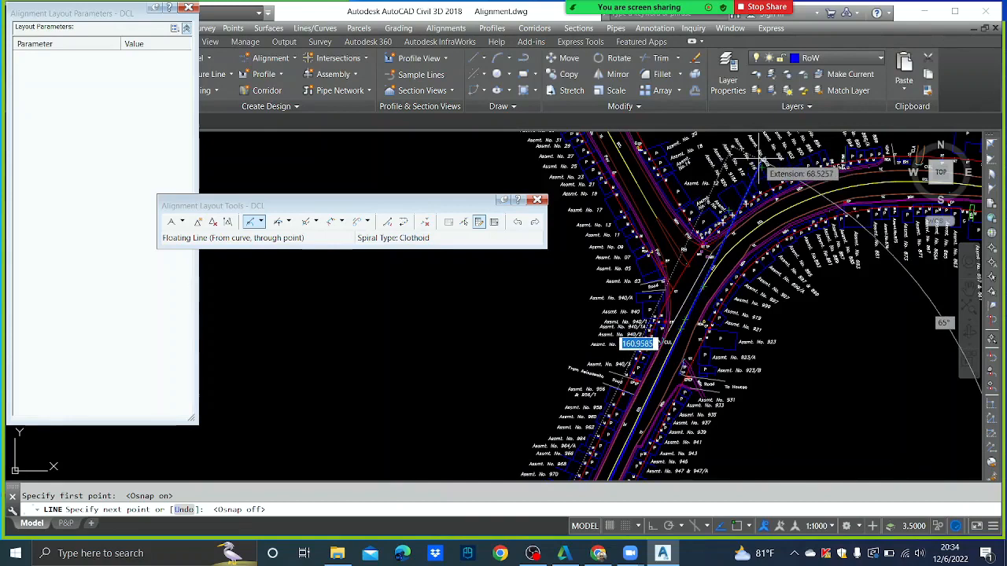
left_click(721, 531)
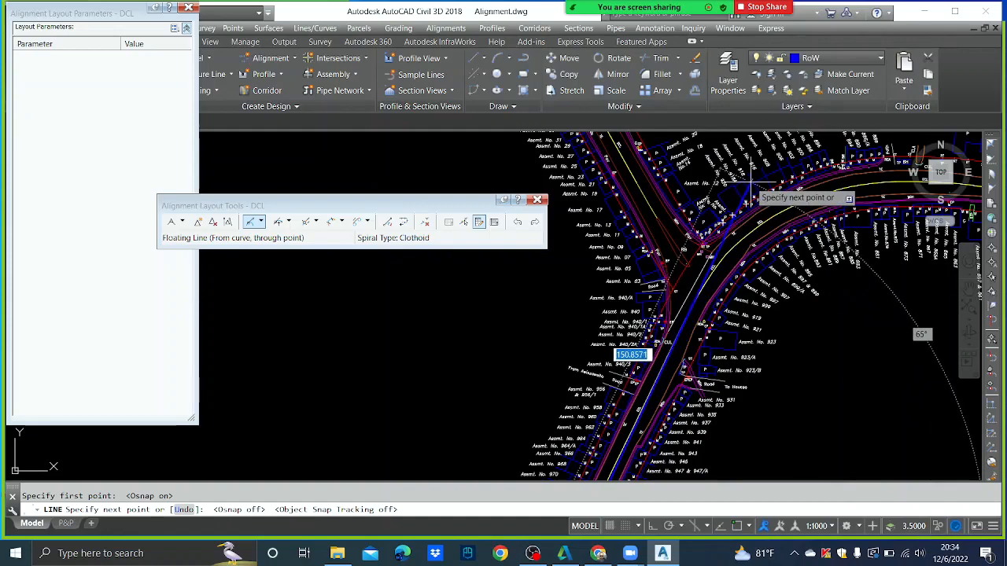
key("Escape")
scroll(679, 417, "down", 5)
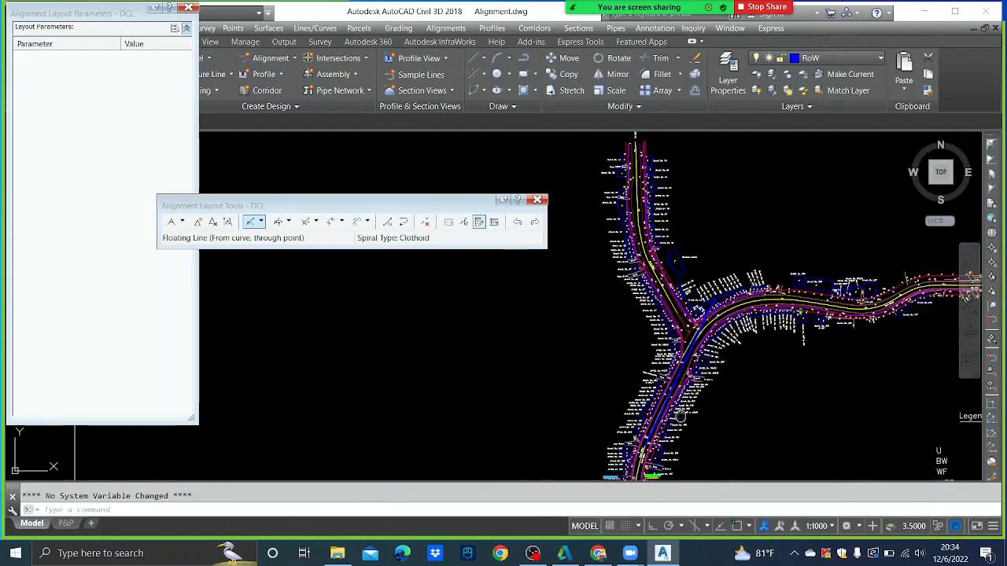
scroll(680, 416, "up", 6)
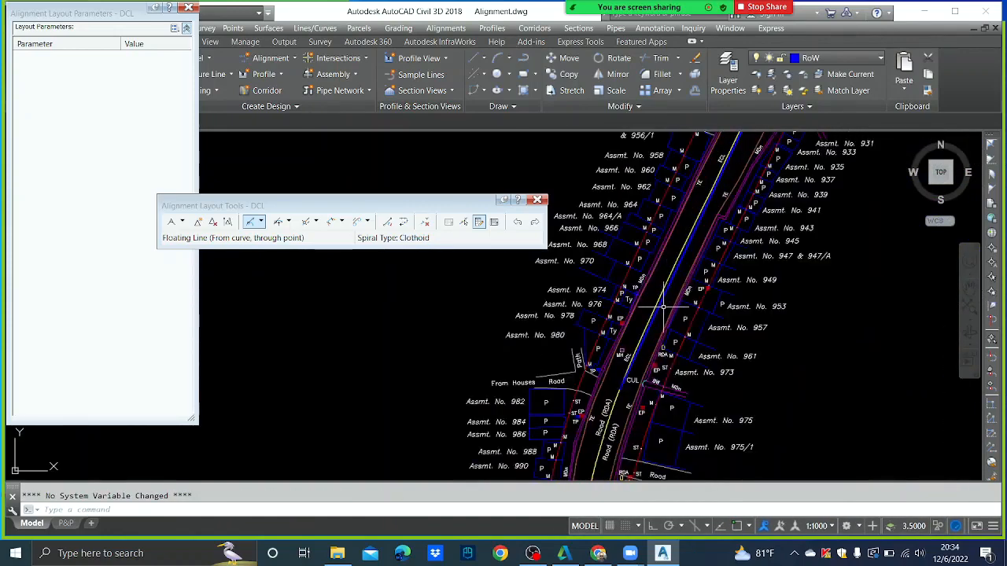
key("Escape")
scroll(619, 391, "up", 2)
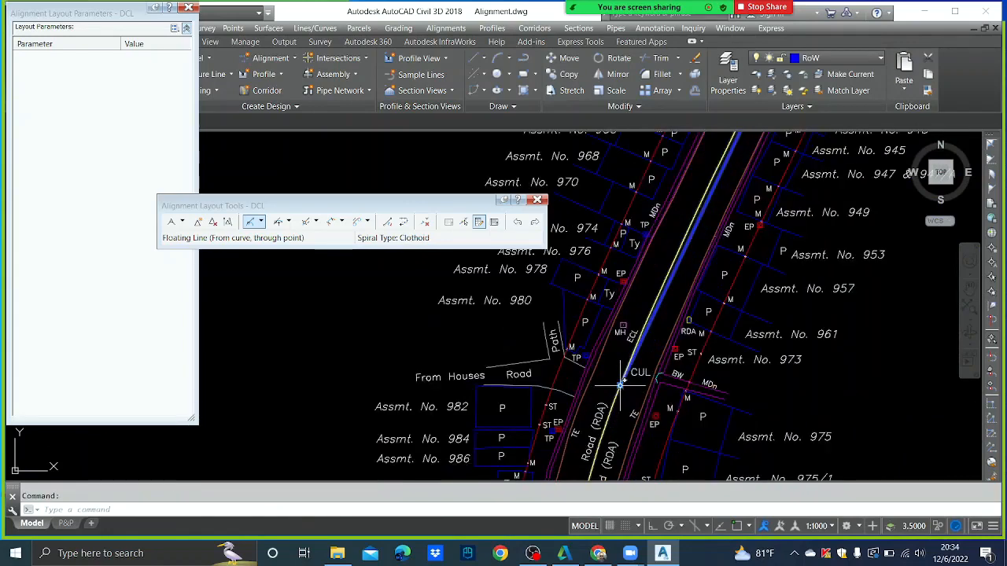
- Try stretching the DCL end grip, then cancel and pan to the station-labelled part
left_click(621, 385)
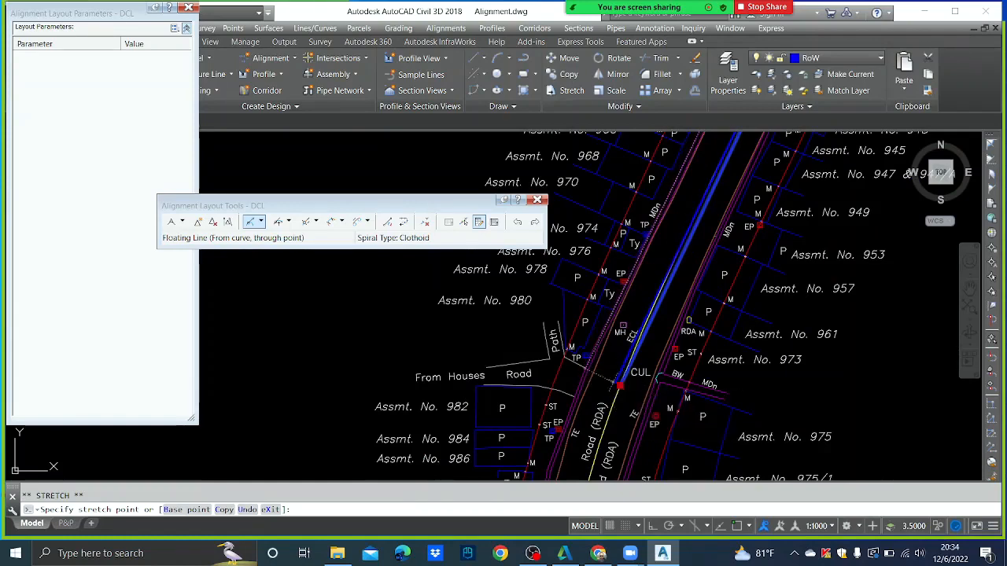
scroll(629, 331, "down", 3)
scroll(649, 234, "up", 3)
key("Escape")
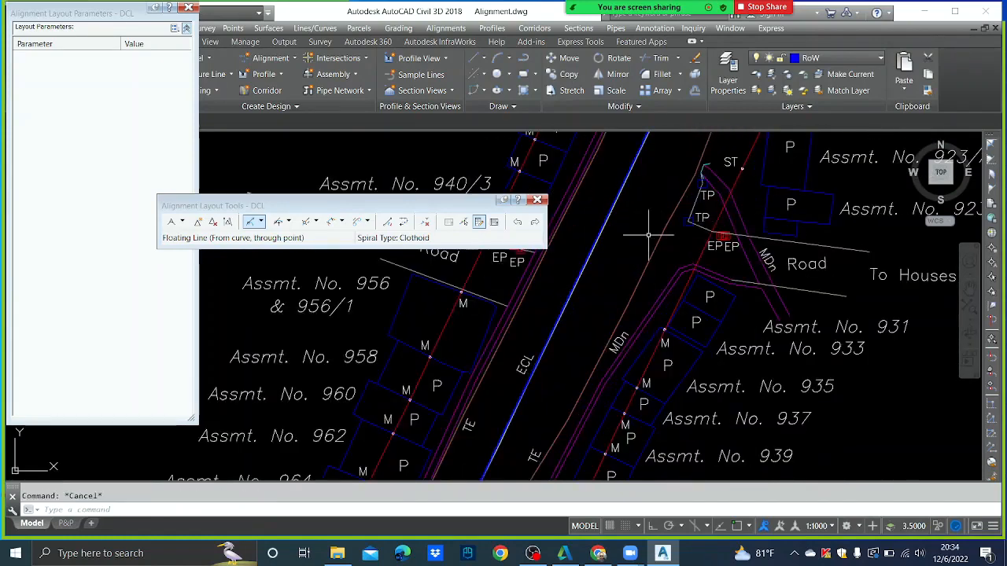
scroll(649, 235, "down", 5)
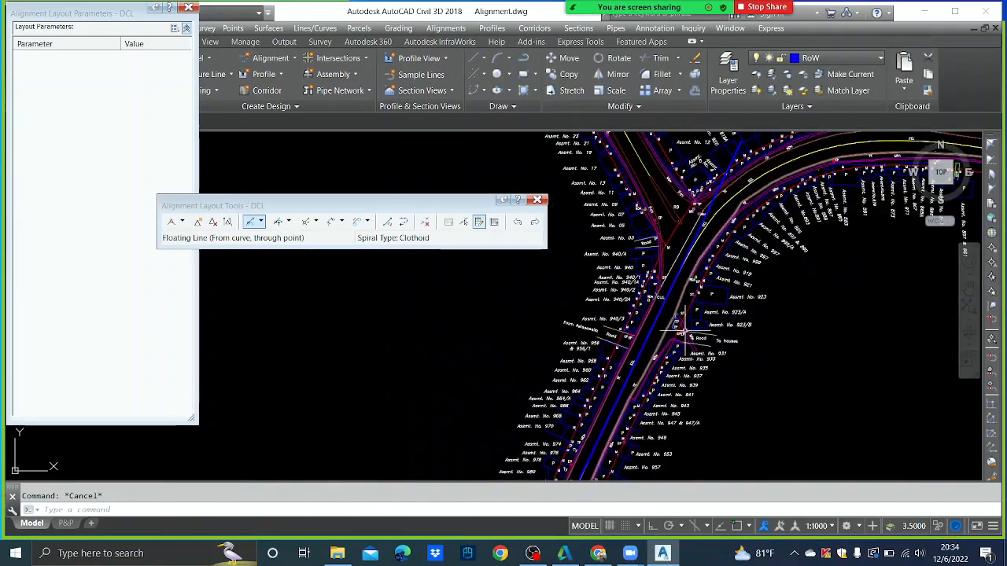
middle_click_drag(685, 331, 736, 166)
middle_click_drag(634, 358, 681, 226)
scroll(673, 234, "up", 1)
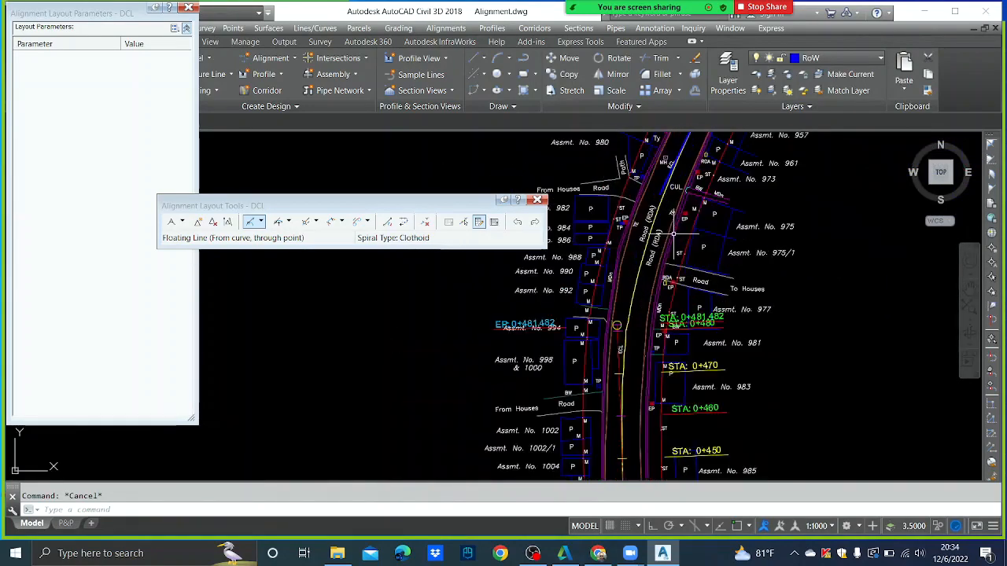
- Draw a guide line from left of Assmt. No. 998 across the road, then abandon extending
type("l")
key("Return")
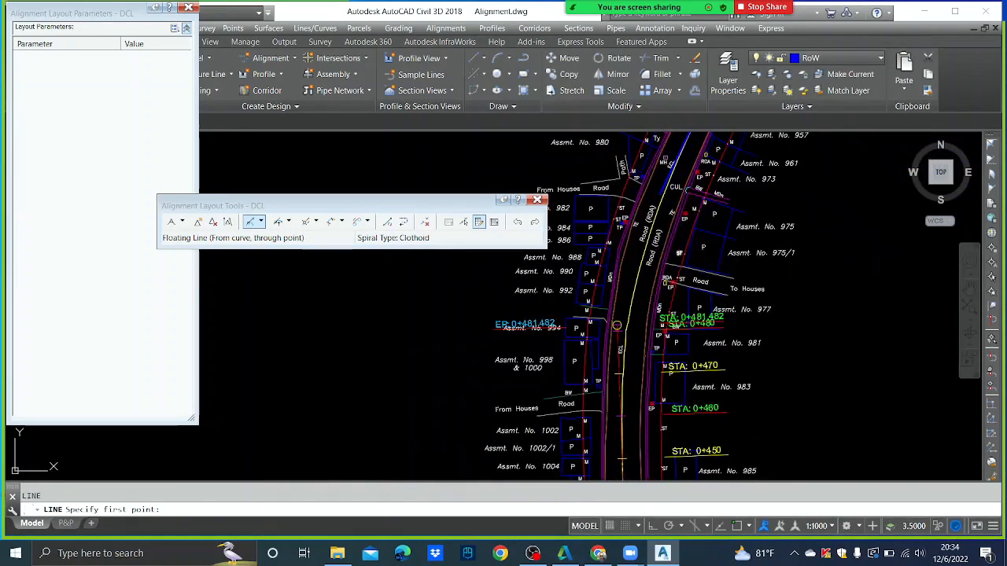
left_click(378, 321)
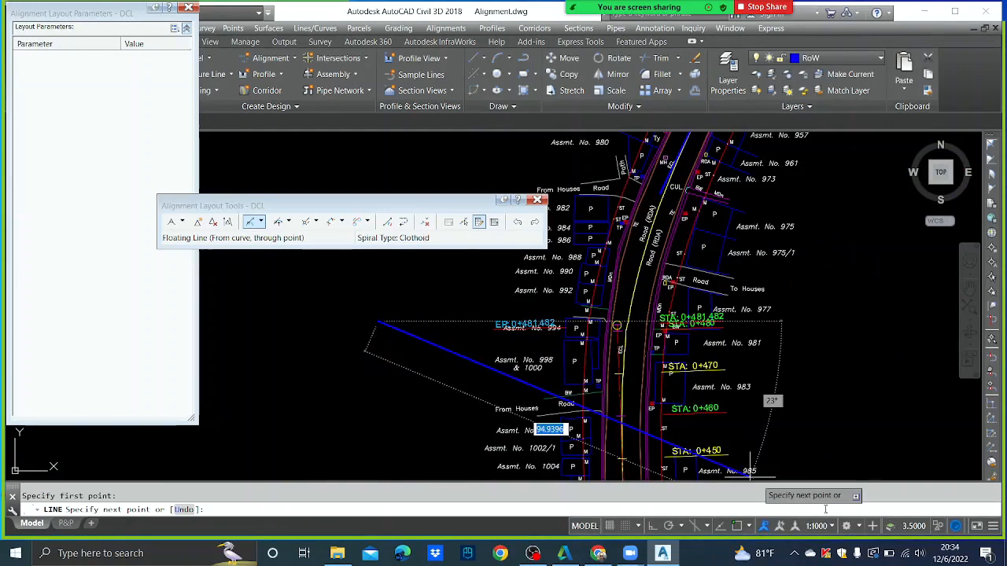
left_click(799, 466)
key("Escape")
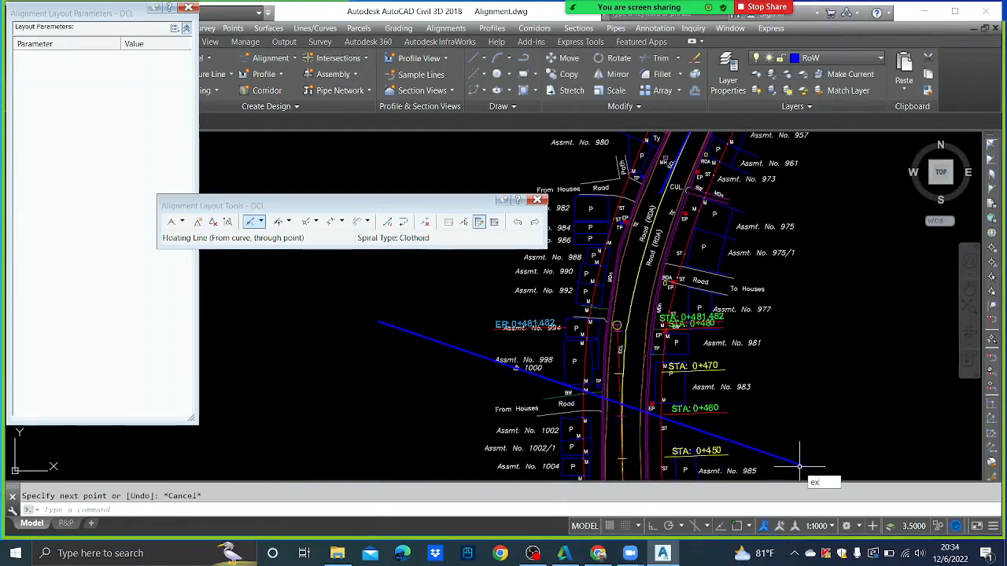
key("Return")
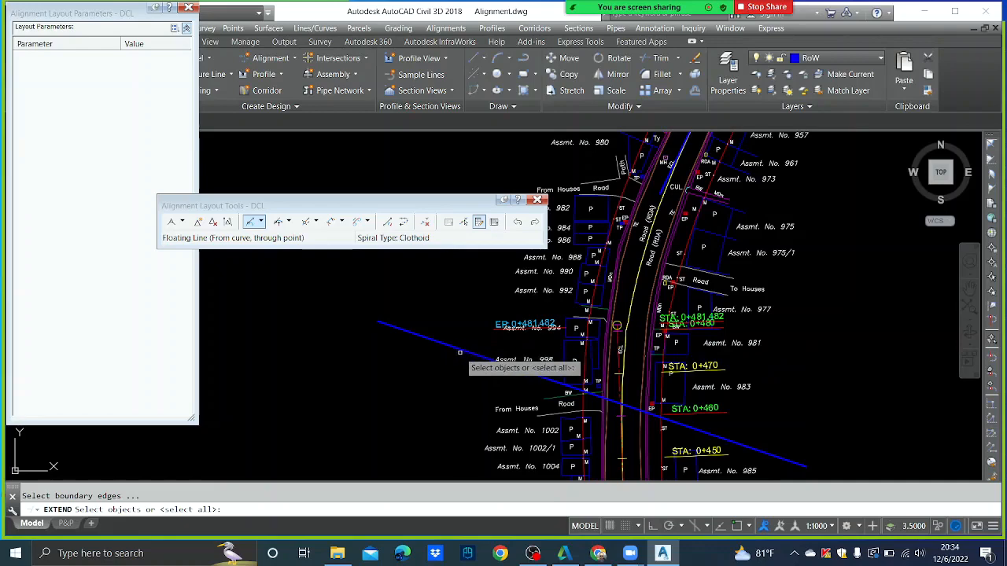
left_click(460, 351)
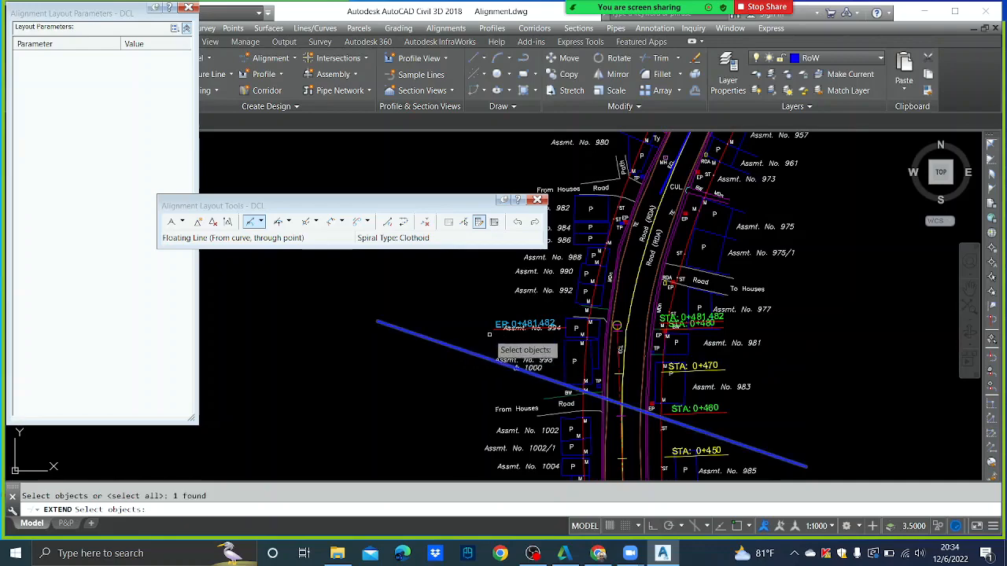
key("Return")
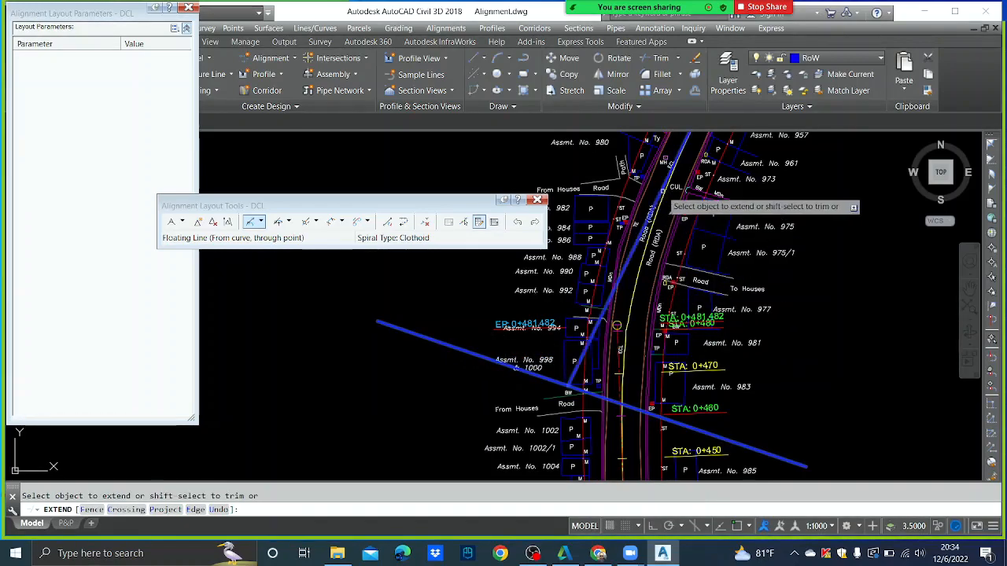
scroll(615, 341, "up", 2)
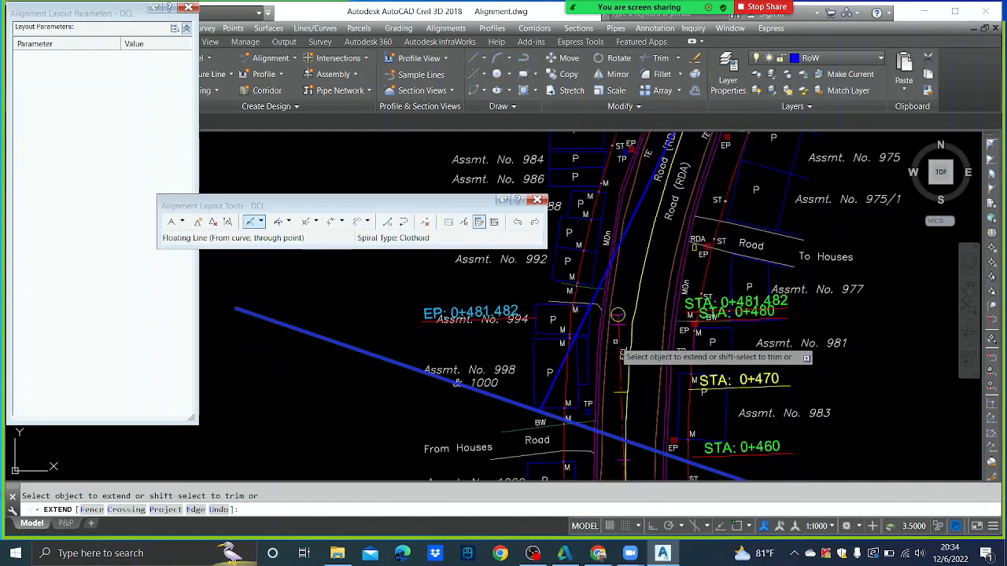
key("Escape")
- Turn object snapping back on while trying to move the DCL end, then cancel
left_click(622, 336)
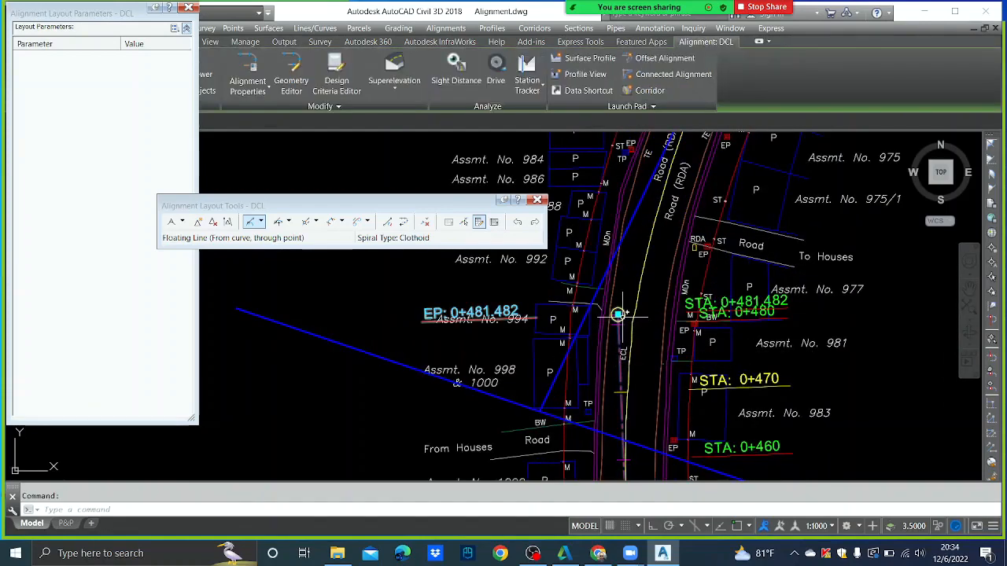
left_click(618, 315)
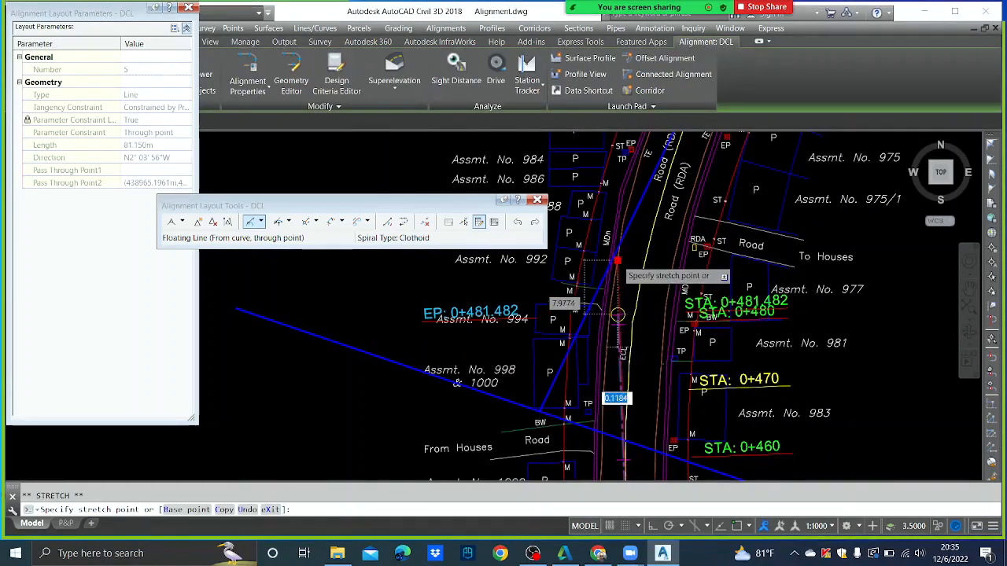
scroll(618, 260, "up", 2)
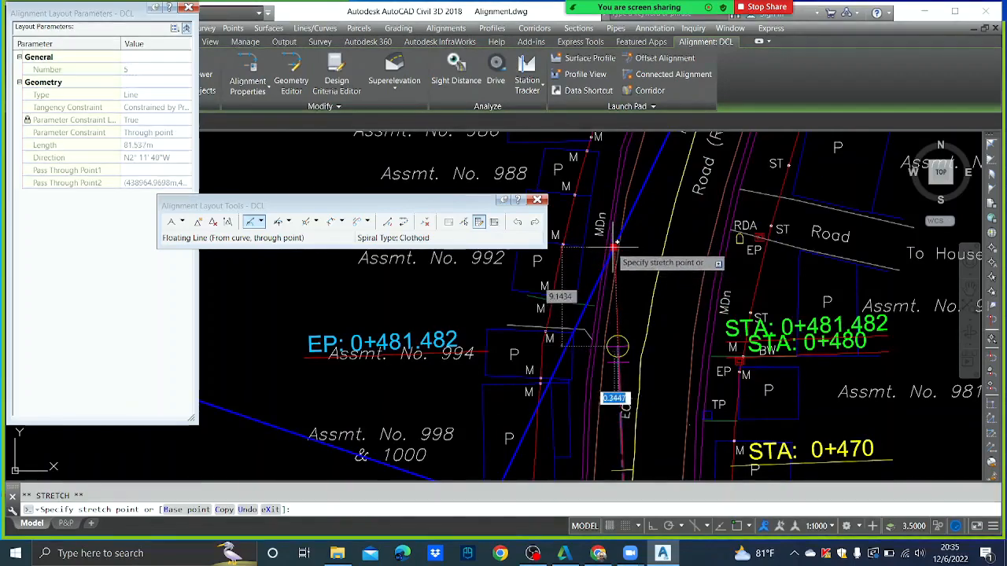
key("F3")
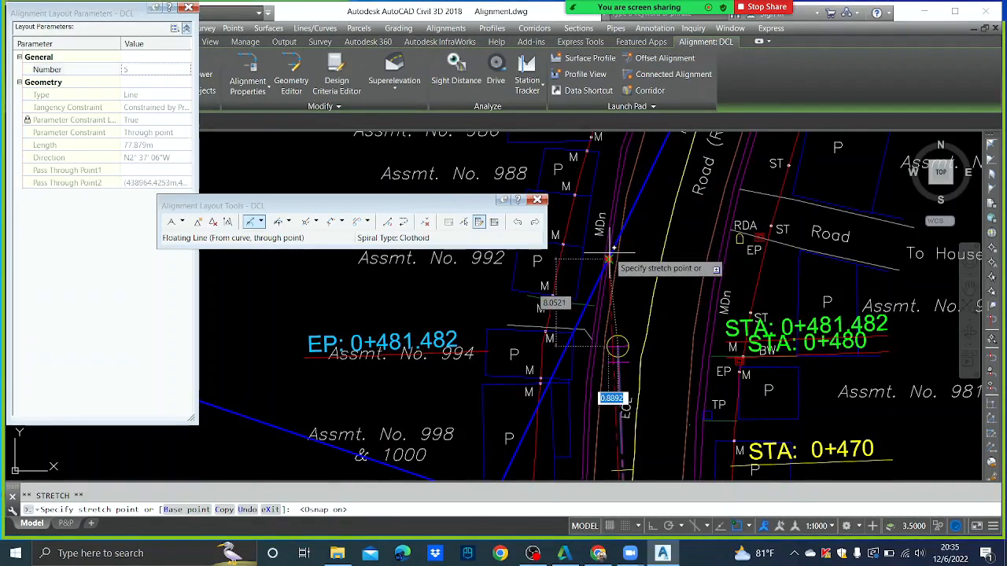
scroll(624, 274, "up", 2)
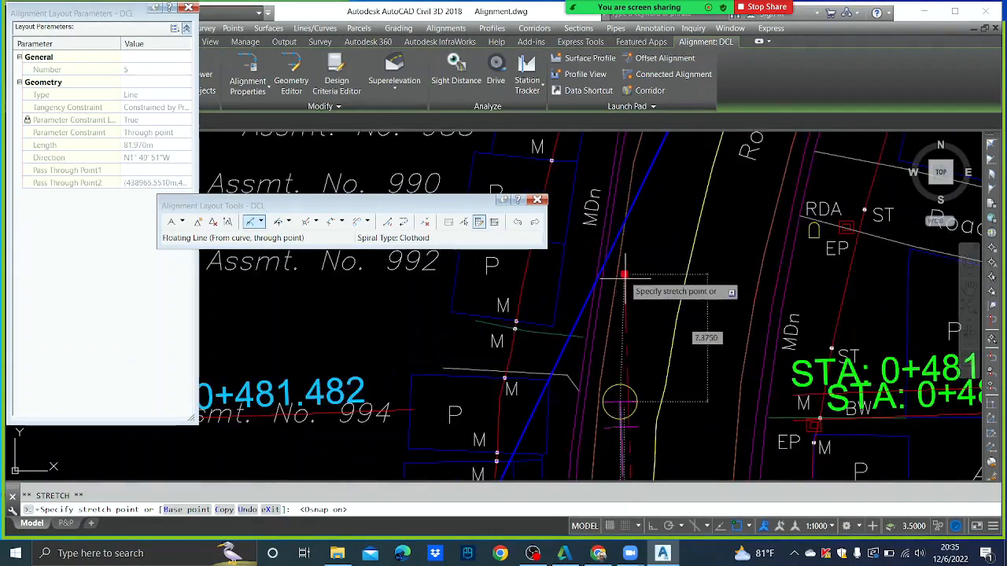
middle_click_drag(625, 275, 625, 204)
key("Escape")
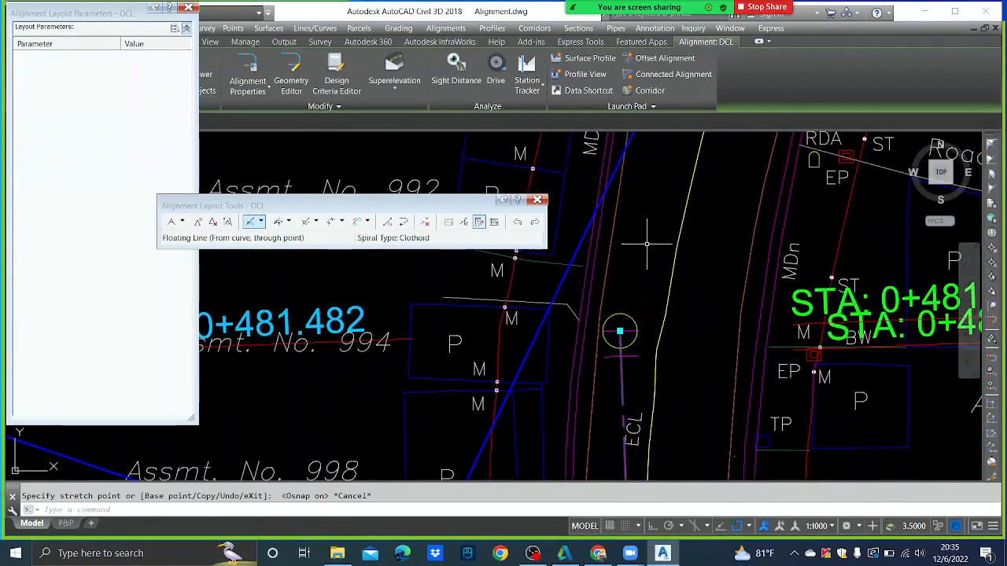
scroll(646, 244, "down", 3)
key("Escape")
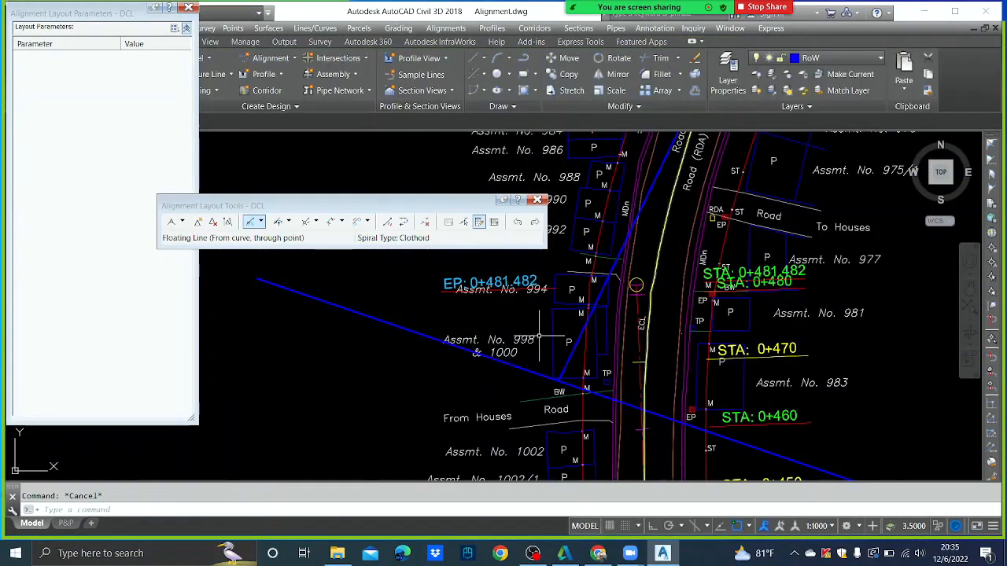
- Delete the temporary guide line
left_click(424, 330)
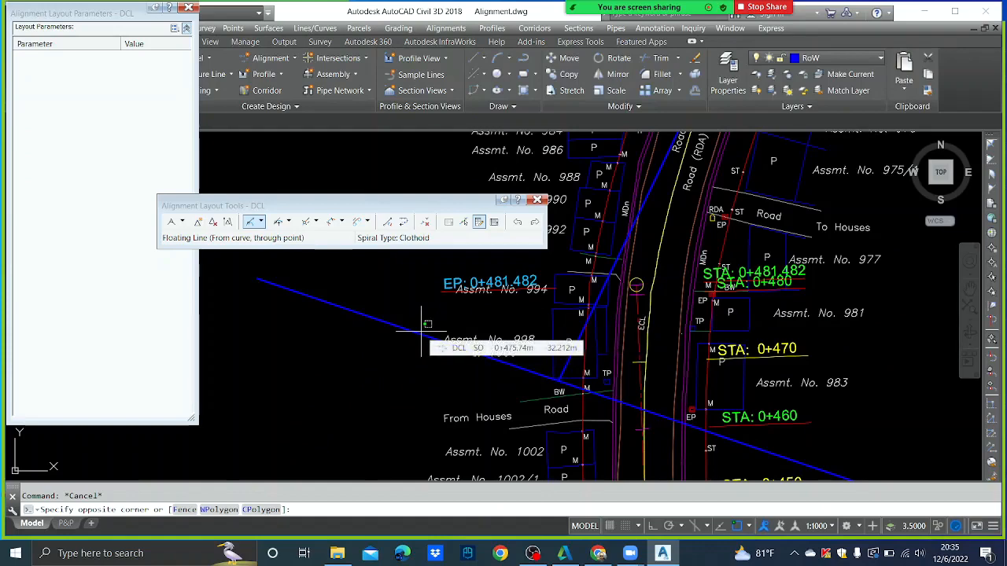
left_click(413, 337)
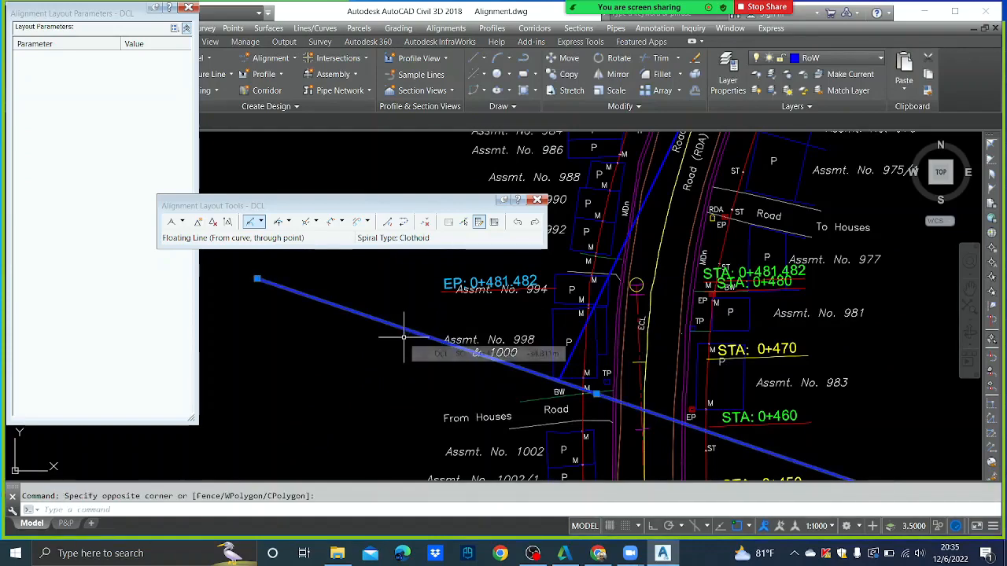
key("Delete")
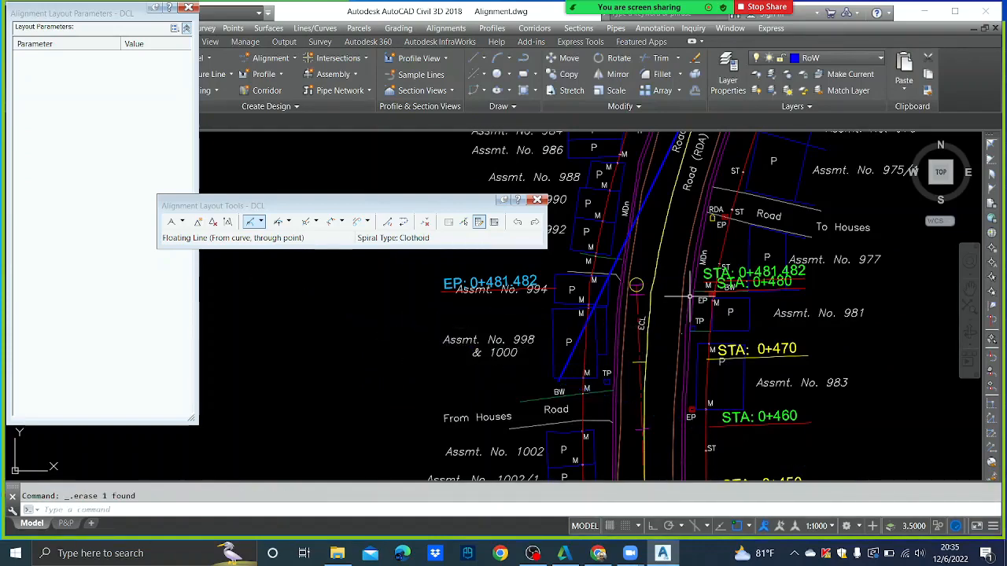
middle_click_drag(690, 296, 665, 326)
- Draw a short line on the ECL near STA 0+470 and extend it to the diagonal line
key("Return")
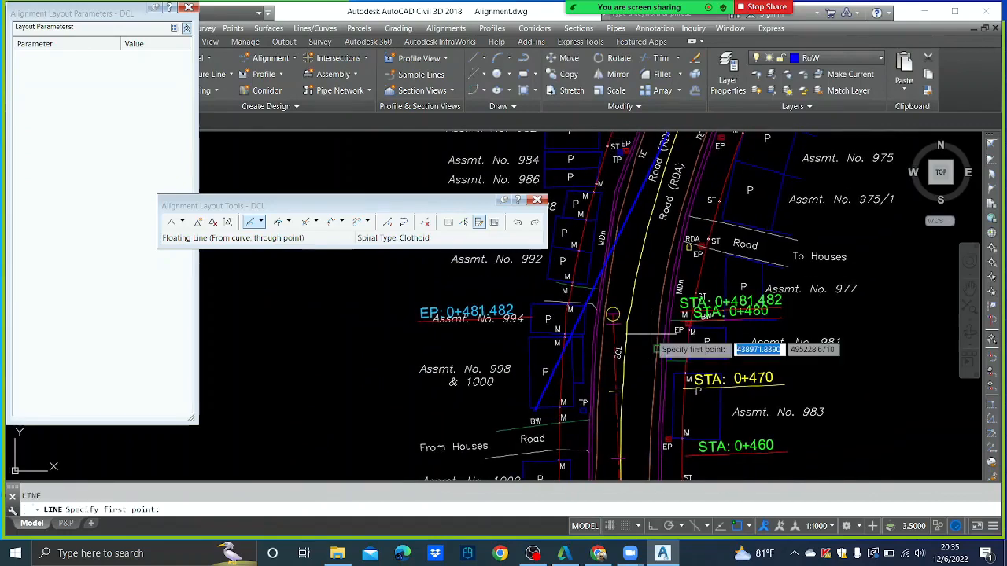
scroll(622, 367, "up", 2)
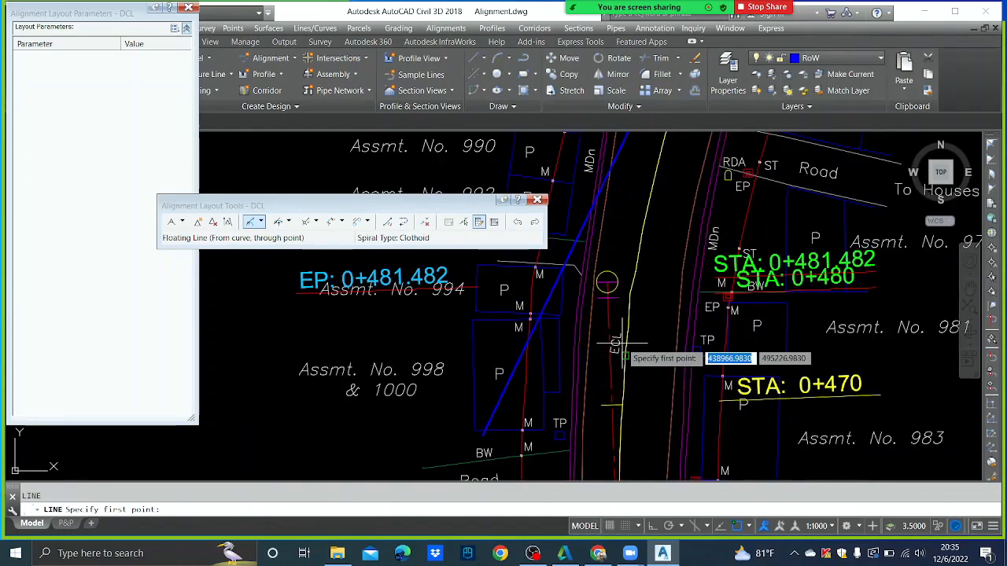
left_click(613, 406)
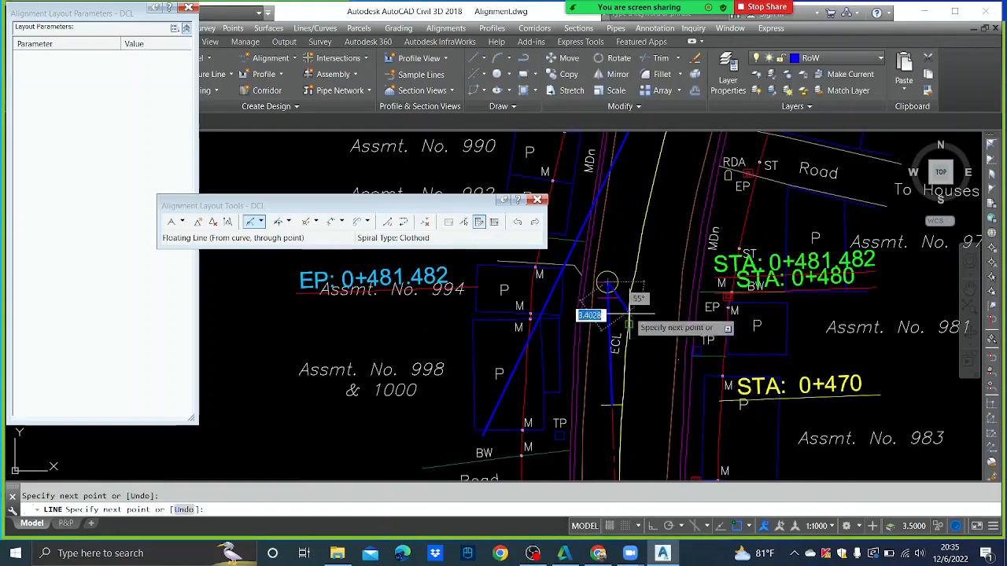
key("Escape")
type("ex")
key("Return")
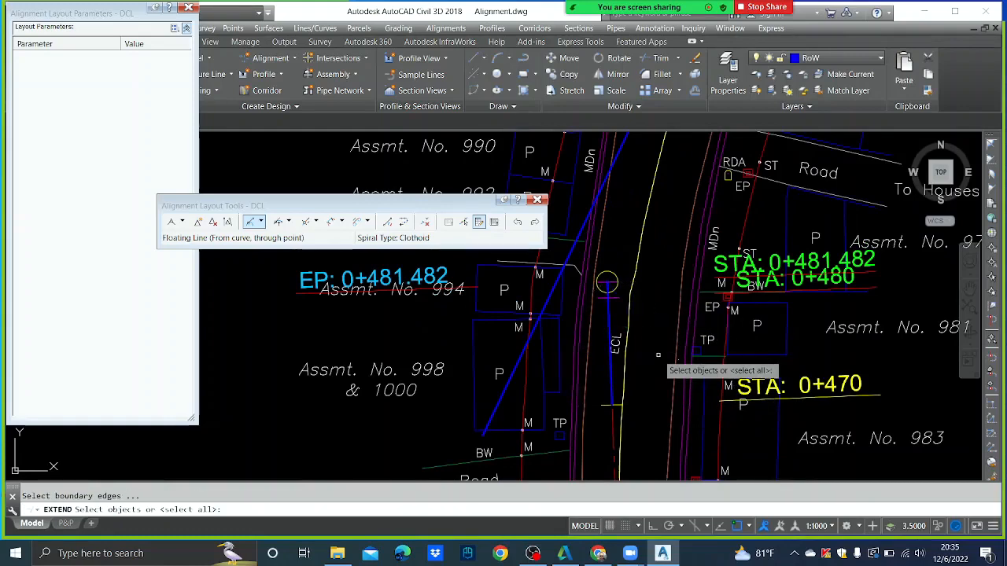
left_click(605, 181)
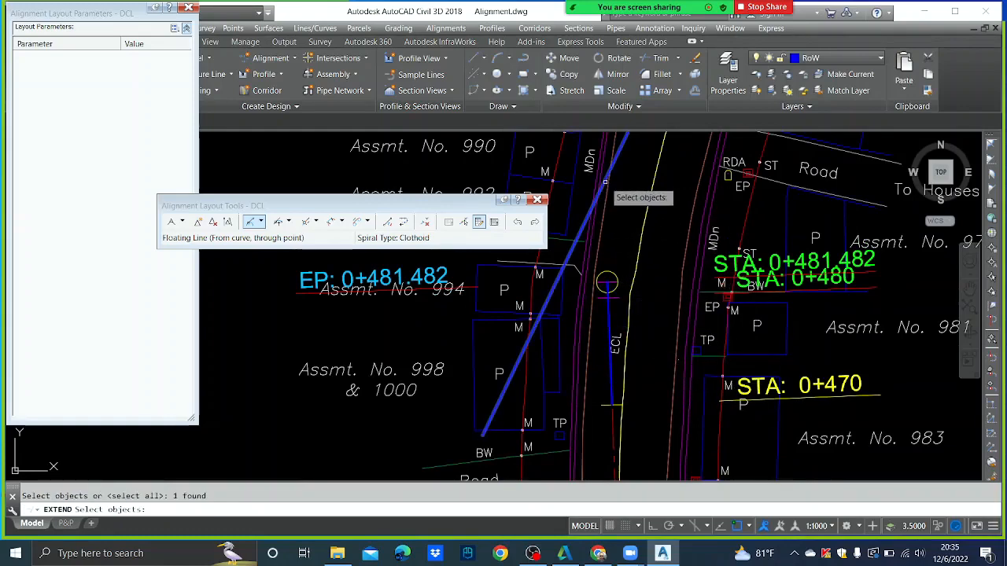
key("Return")
left_click(612, 294)
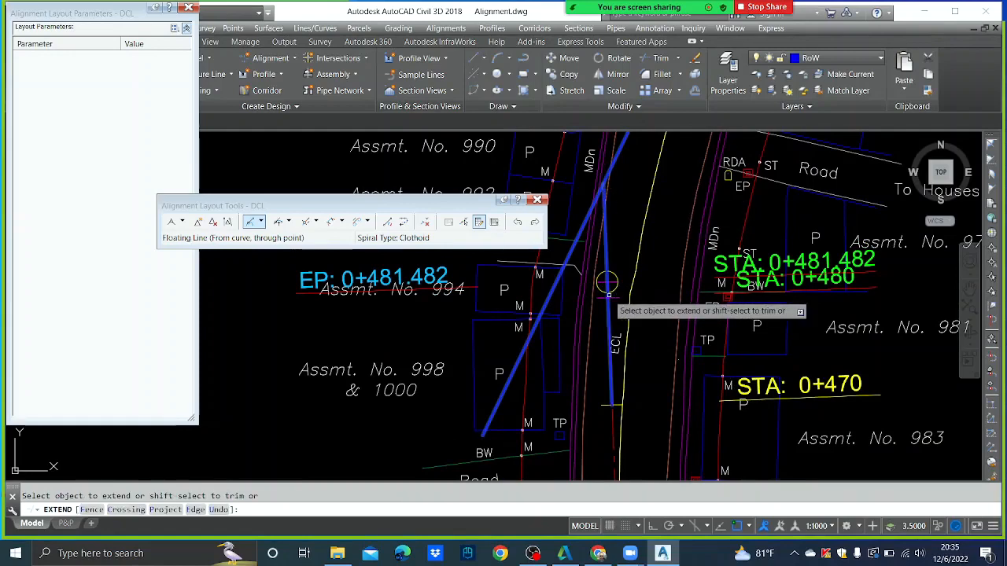
key("Escape")
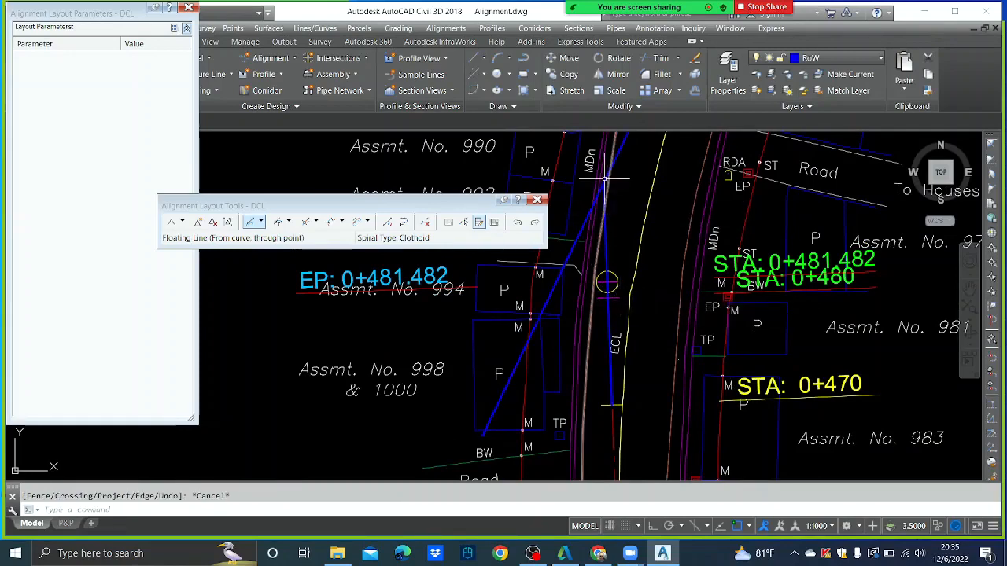
- Swing the extended ECL line's lower end out to the lower right
left_click(609, 316)
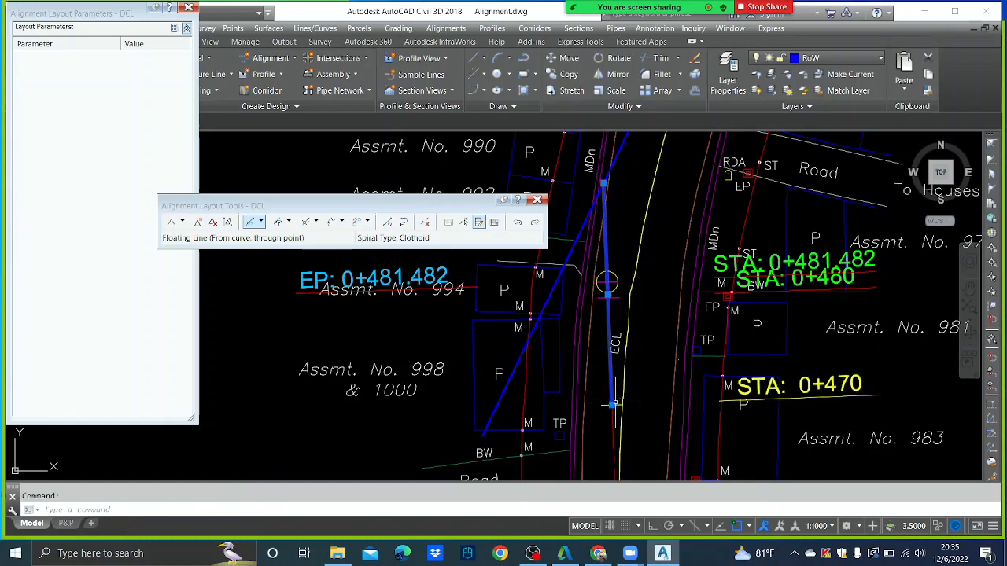
left_click(612, 405)
left_click(865, 408)
key("Escape")
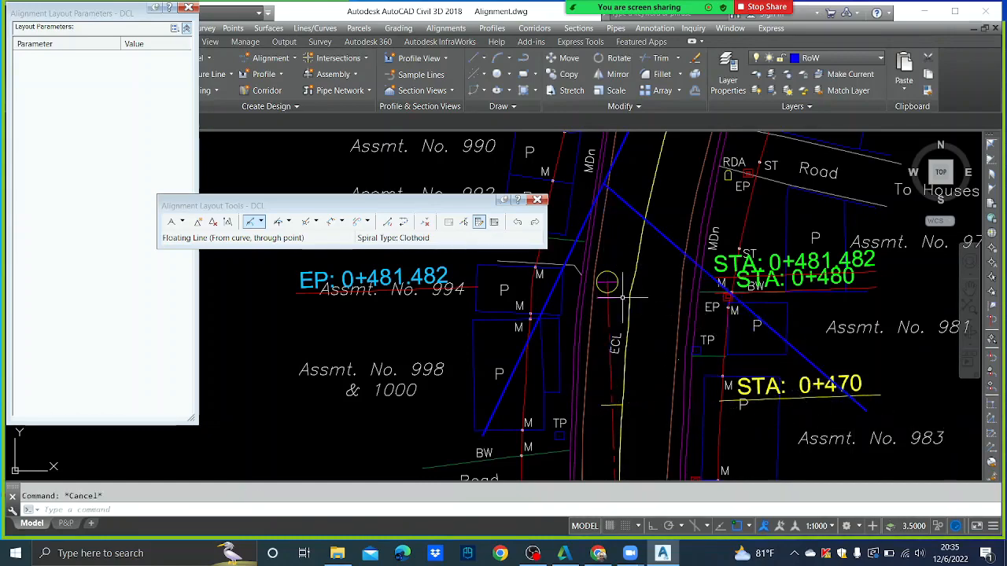
- Move the DCL alignment's end point to where the blue lines meet
left_click(607, 289)
left_click(607, 281)
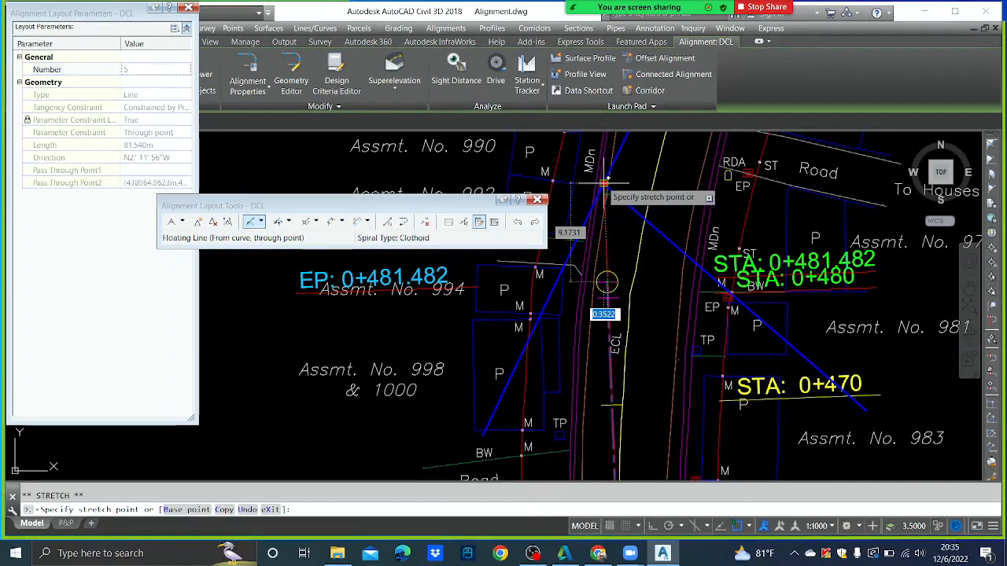
left_click(604, 184)
key("Escape")
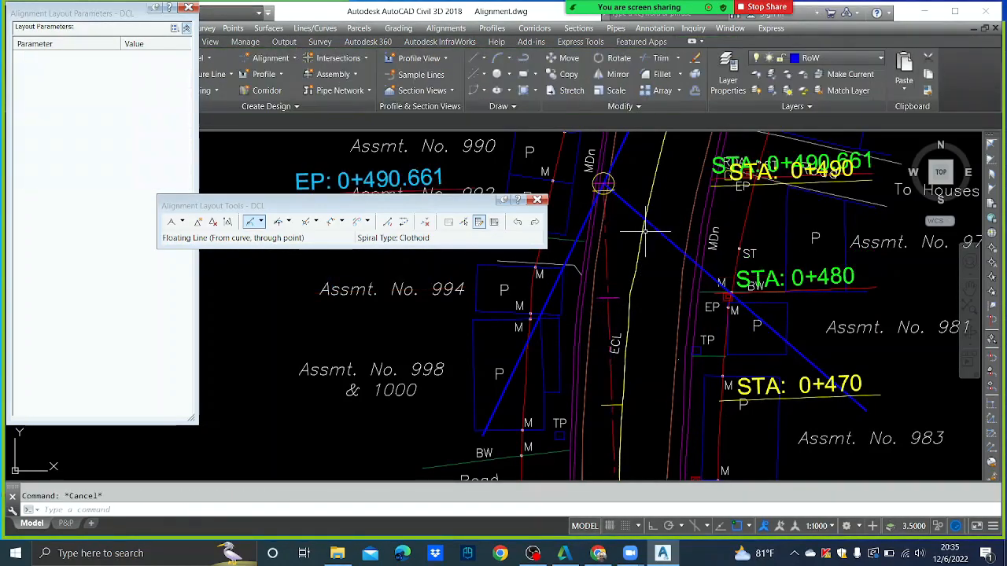
scroll(643, 232, "down", 5)
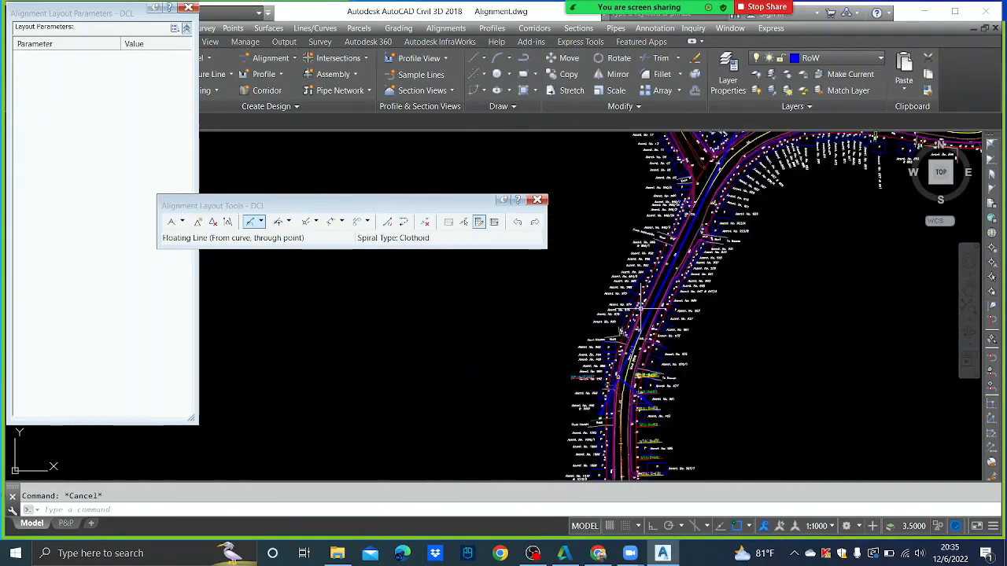
scroll(707, 204, "down", 2)
middle_click_drag(619, 375, 644, 280)
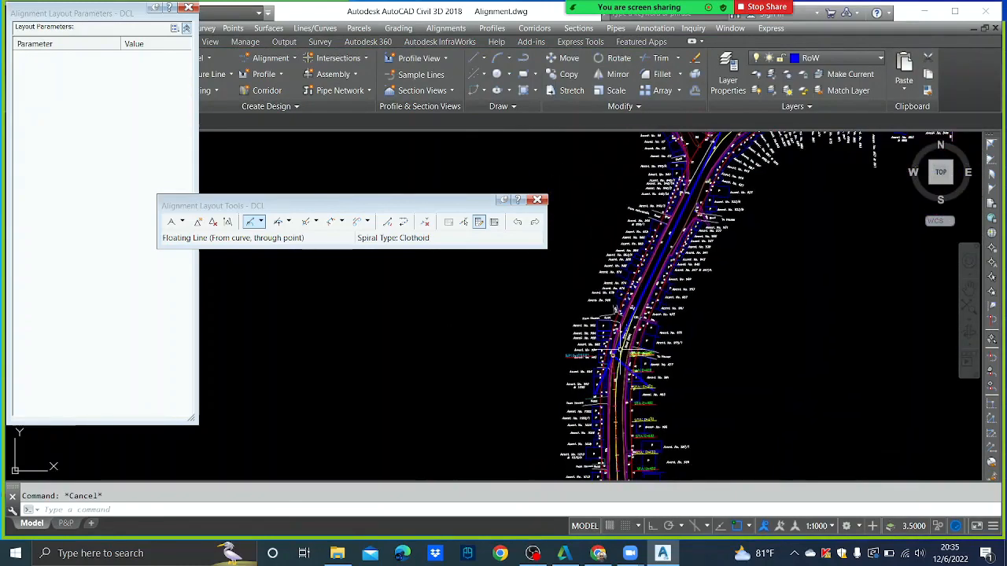
- Add a curveless tangent from the DCL alignment's end to the road junction
left_click(182, 223)
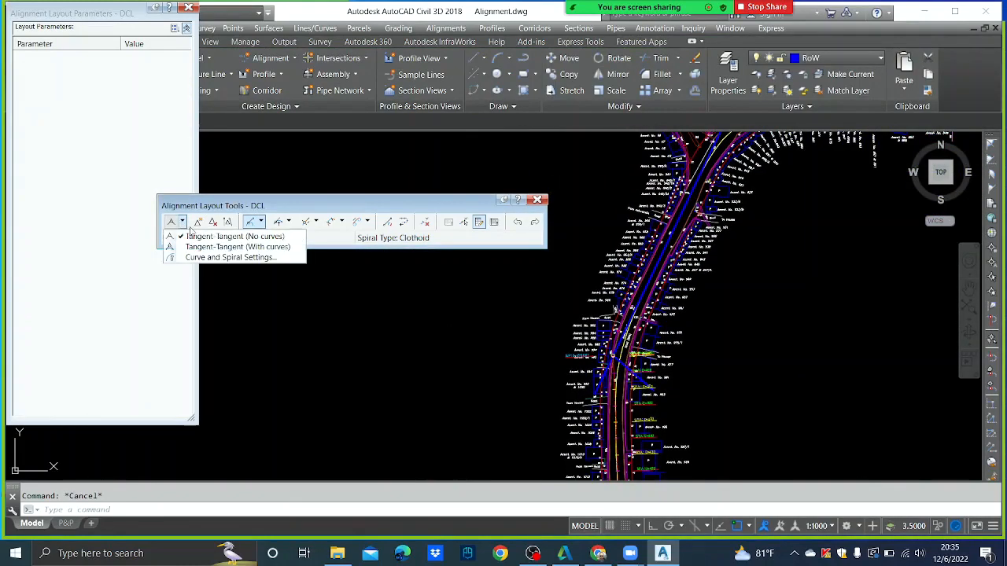
left_click(196, 237)
scroll(622, 358, "up", 8)
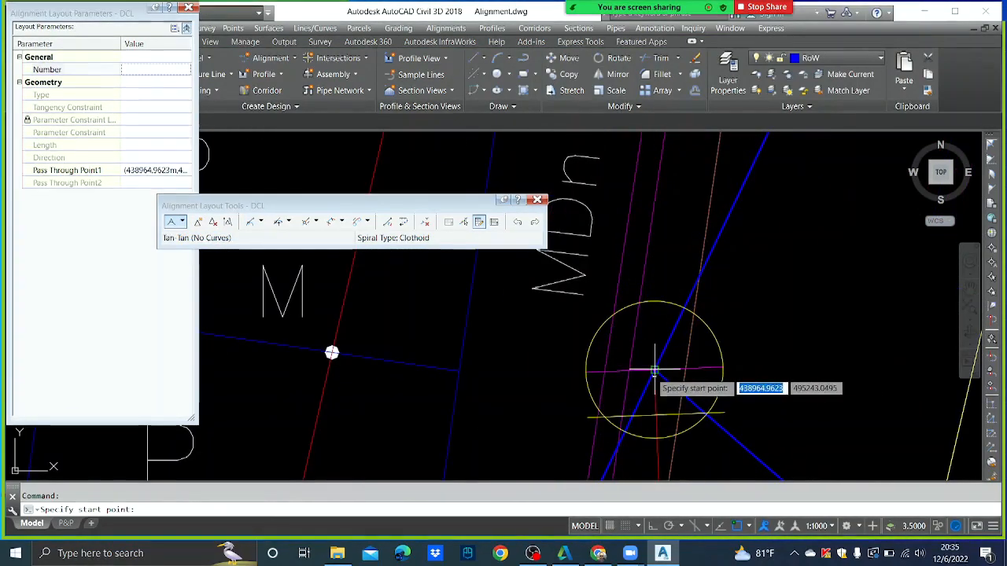
left_click(648, 372)
scroll(654, 364, "down", 5)
scroll(697, 322, "down", 5)
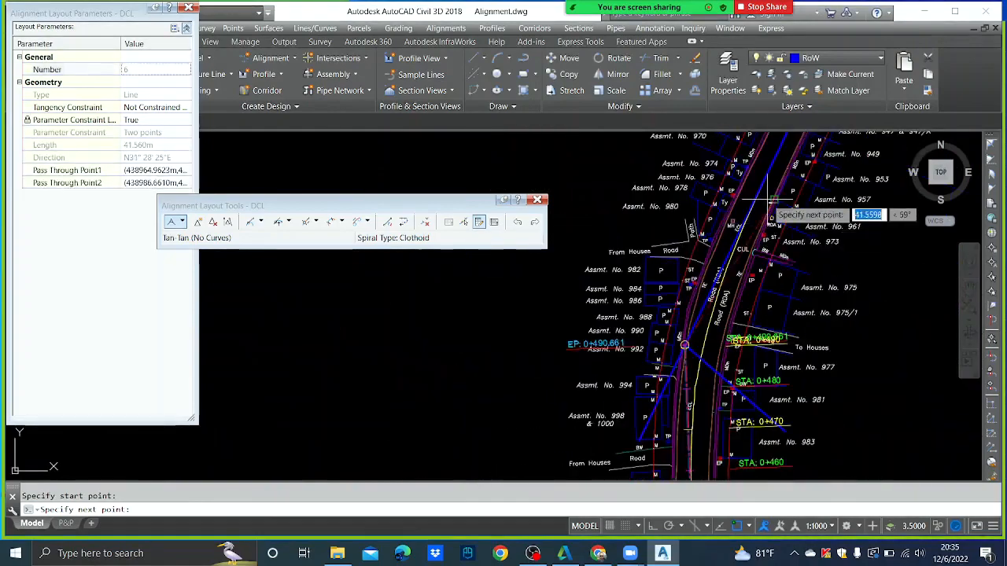
mouse_move(767, 200)
middle_mouse_down()
mouse_move(661, 425)
mouse_move(692, 433)
middle_mouse_up()
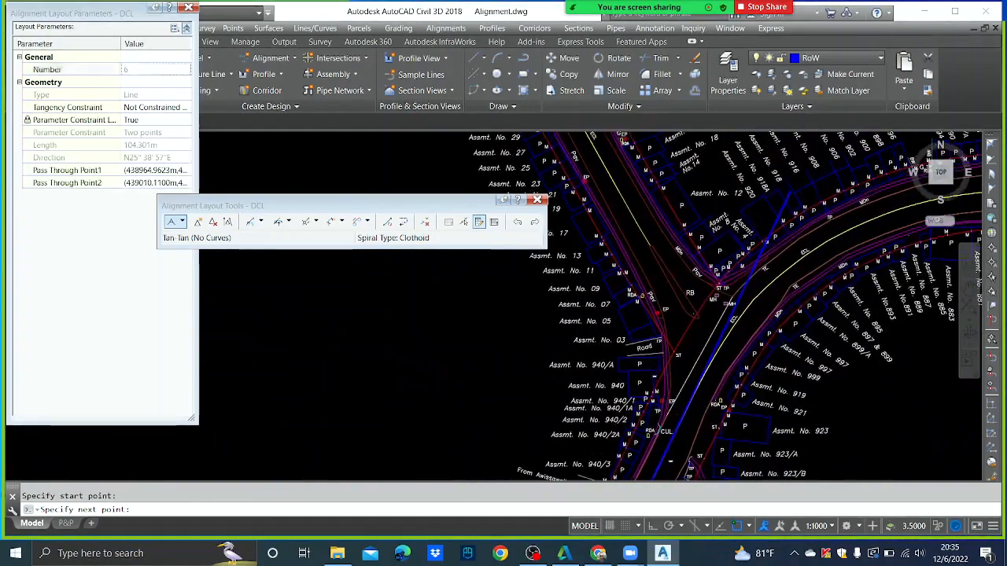
left_click(791, 192)
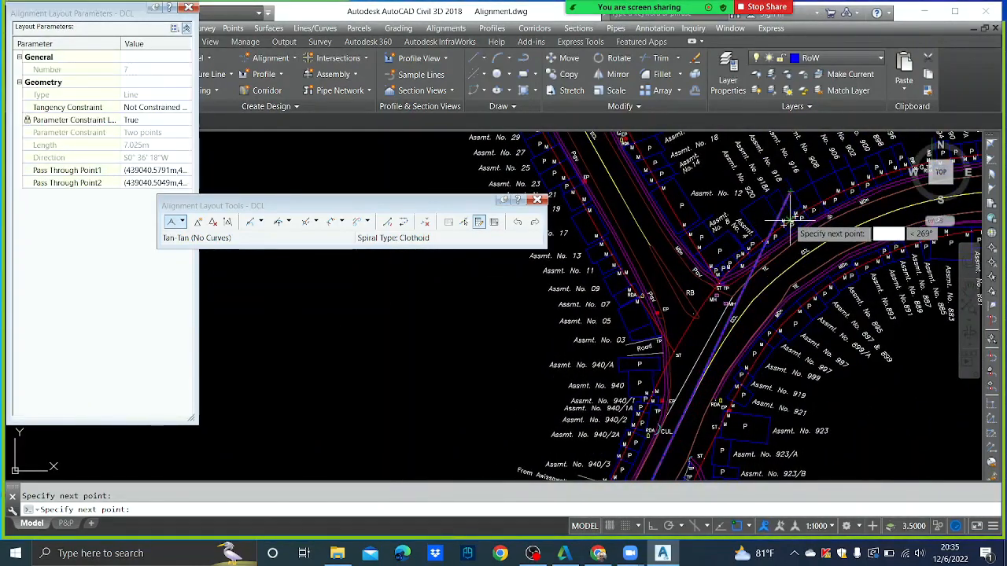
key("Return")
- Erase the blue guide lines running to STA 0+470 and at the lower left
scroll(789, 219, "down", 4)
middle_click_drag(696, 441, 749, 198)
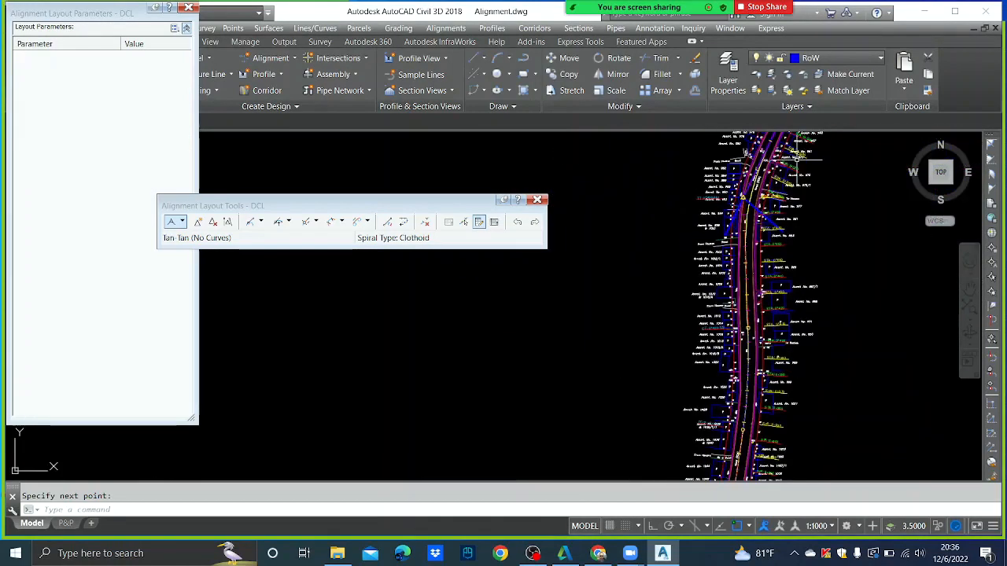
scroll(751, 203, "up", 5)
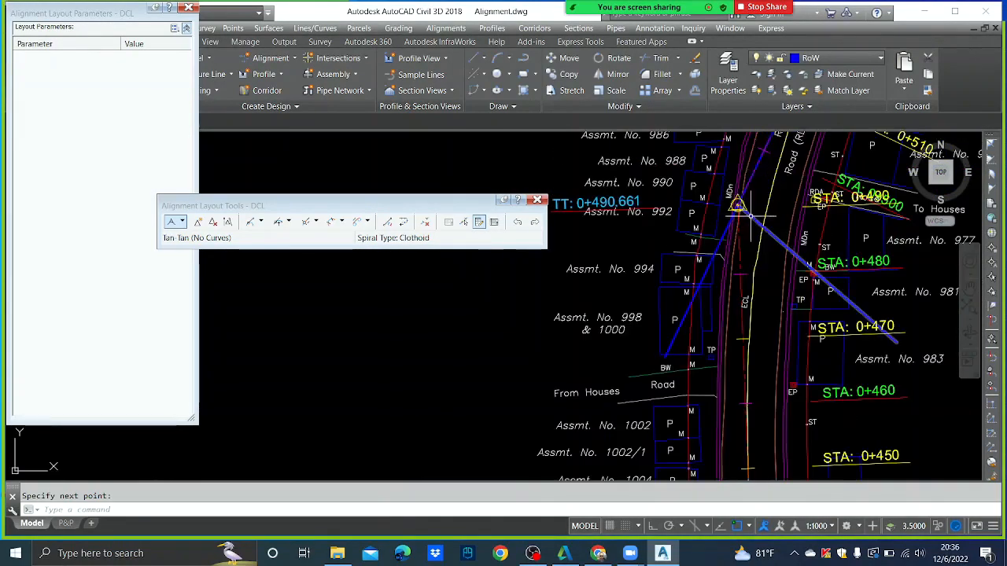
left_click(754, 229)
key("Delete")
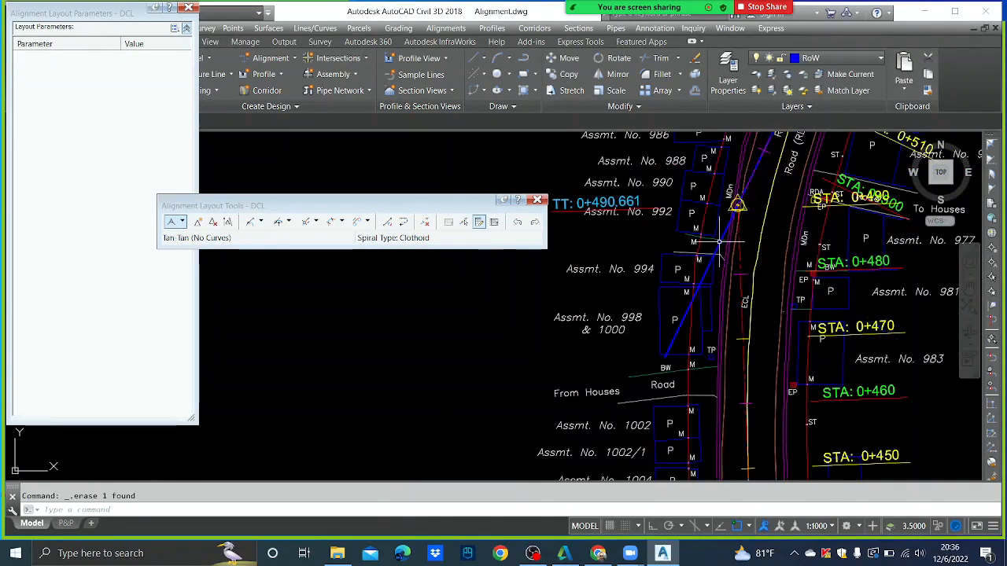
key("Delete")
scroll(716, 248, "down", 4)
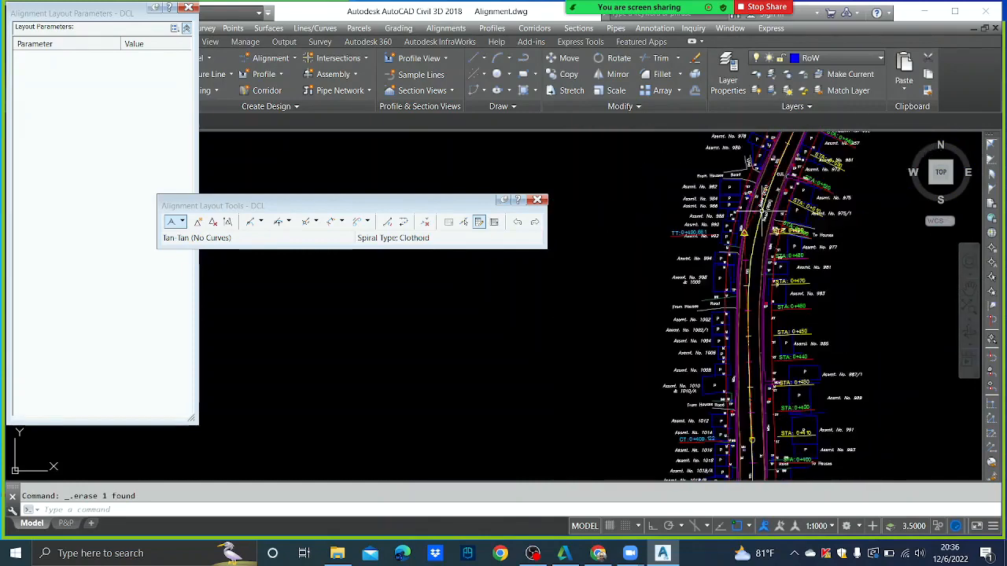
scroll(696, 276, "up", 4)
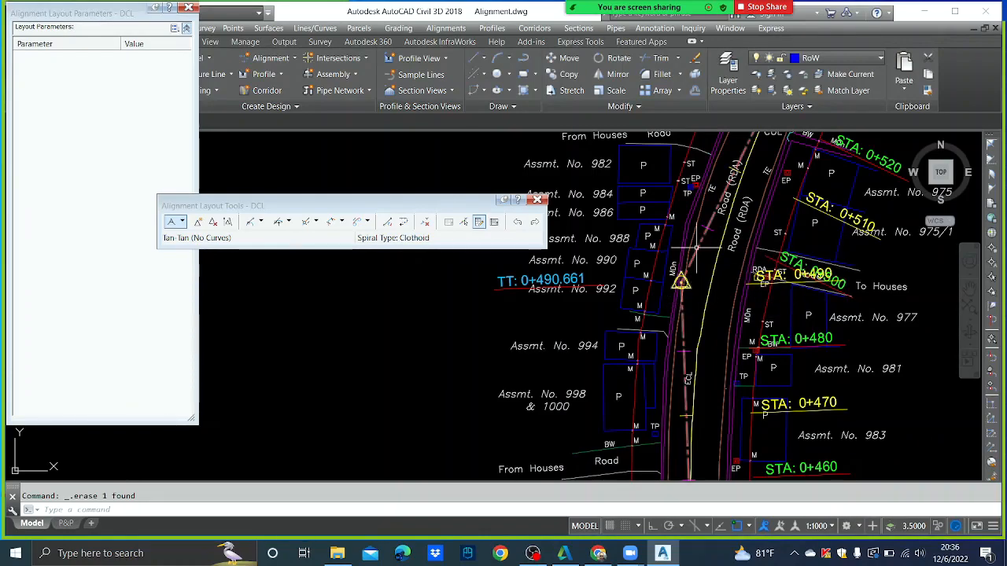
scroll(684, 267, "down", 5)
scroll(650, 299, "up", 1)
scroll(645, 322, "up", 2)
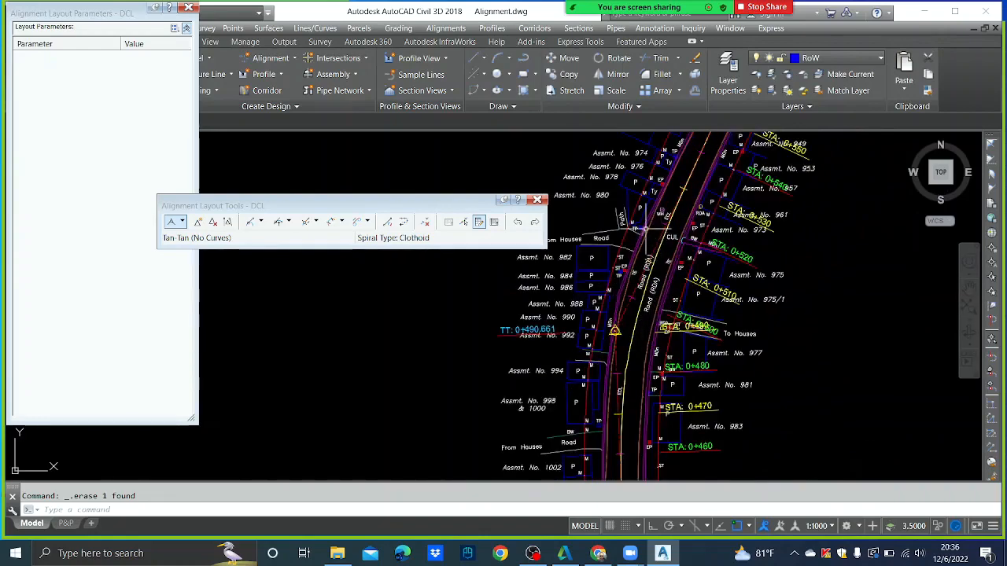
- Fillet the southern and new north-east tangents with a less-than-180 curve of radius 105
left_click(289, 222)
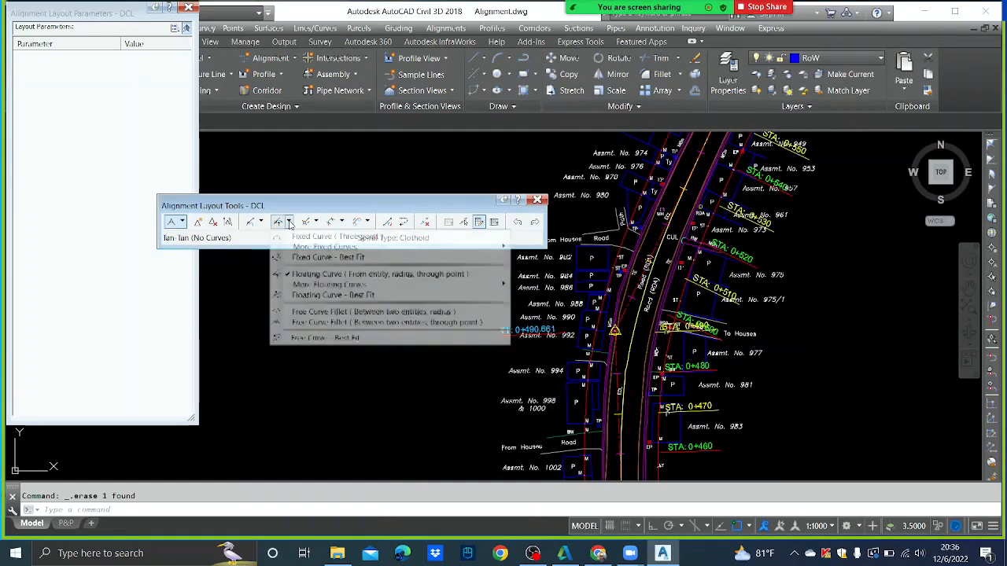
left_click(316, 313)
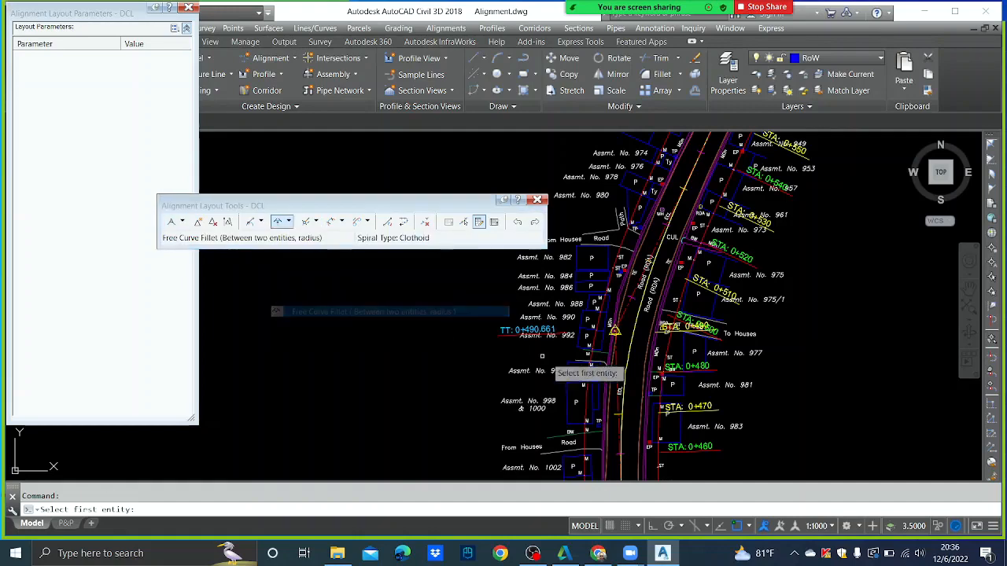
left_click(616, 361)
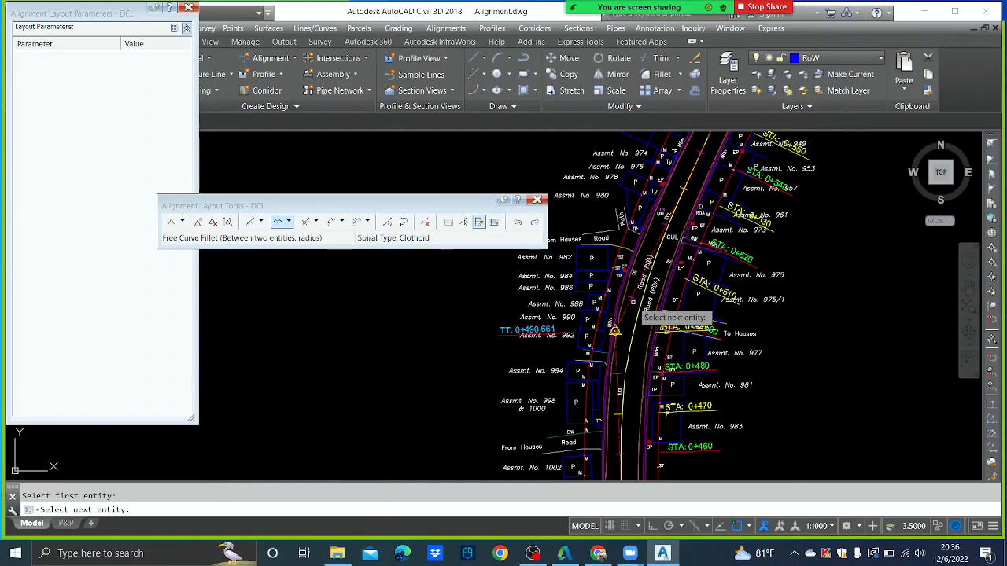
left_click(627, 310)
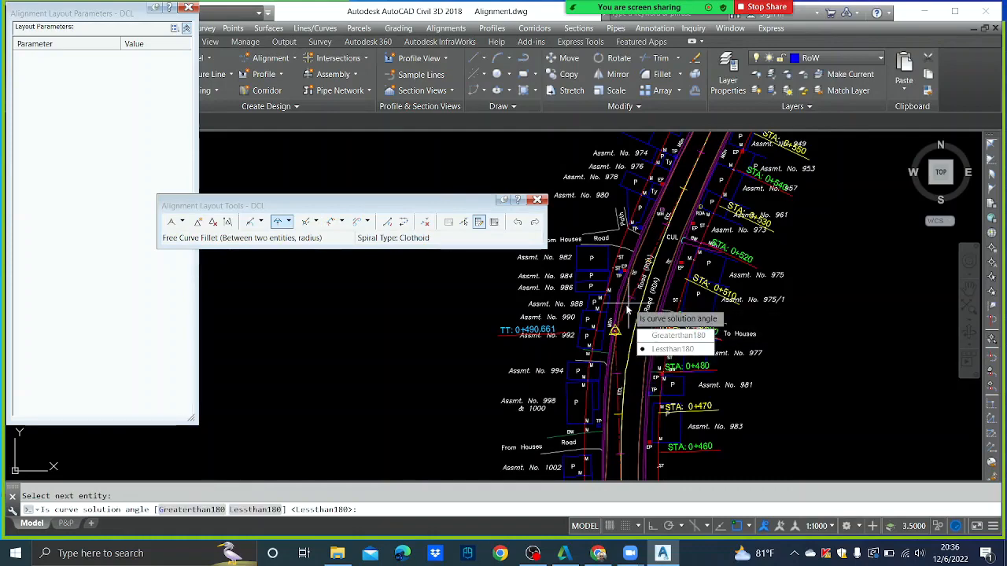
key("Return")
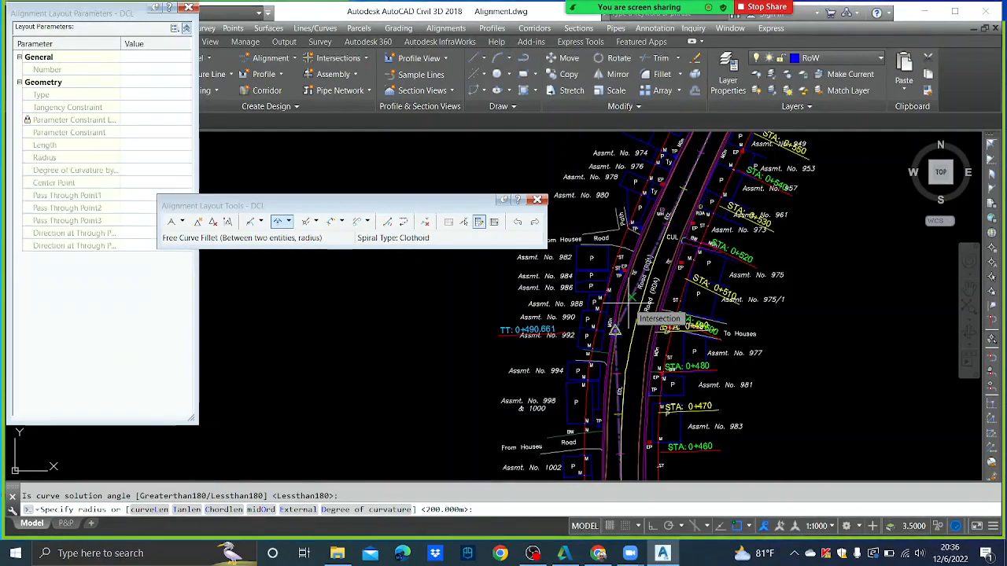
type("105")
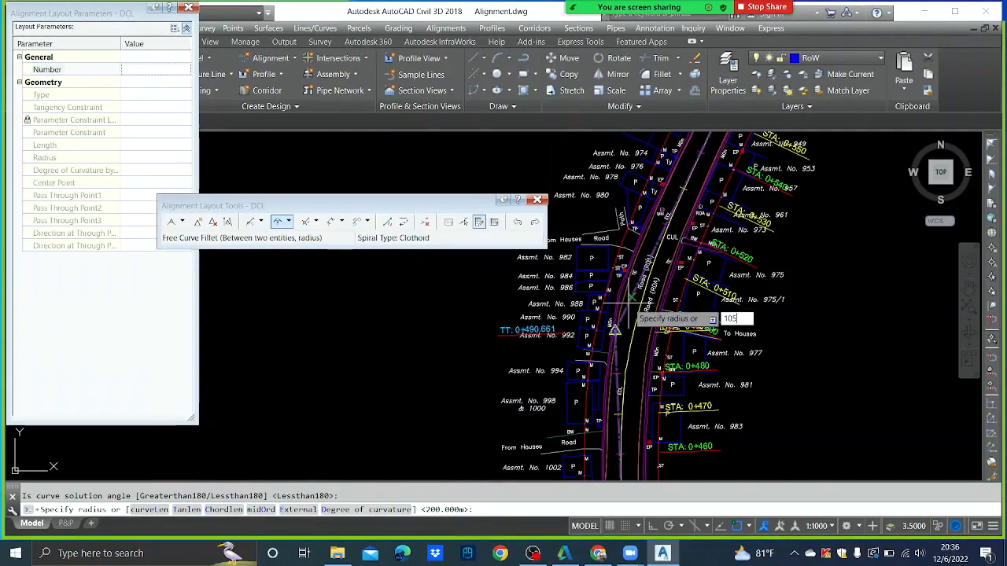
key("Return")
key("Escape")
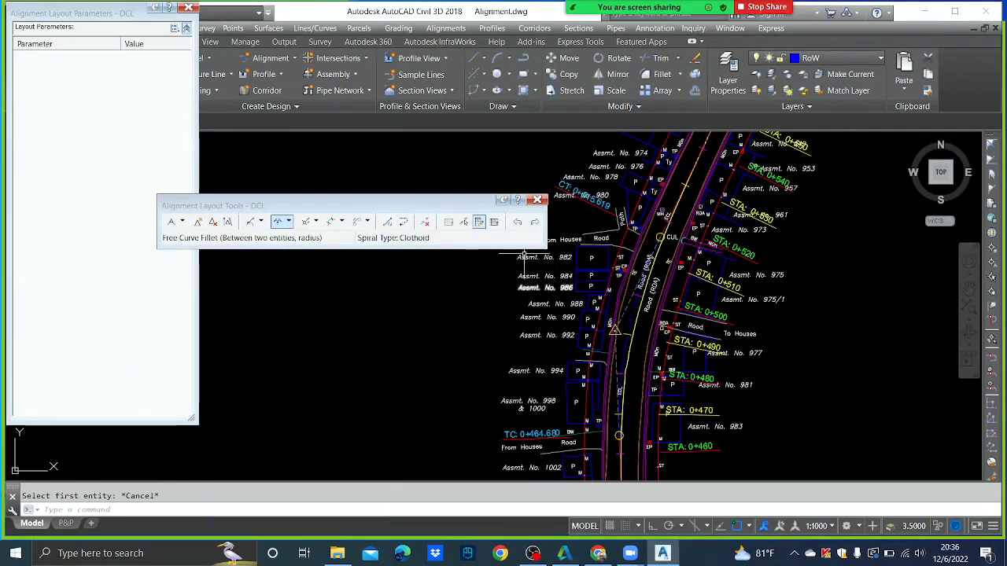
- Change the new fillet curve's radius to 150
left_click(465, 224)
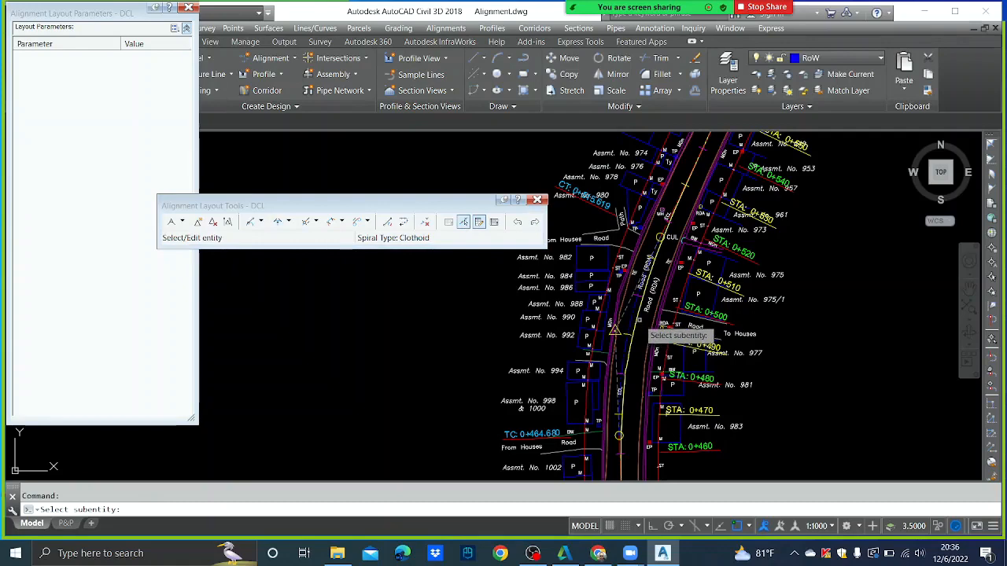
left_click(618, 335)
left_click(158, 157)
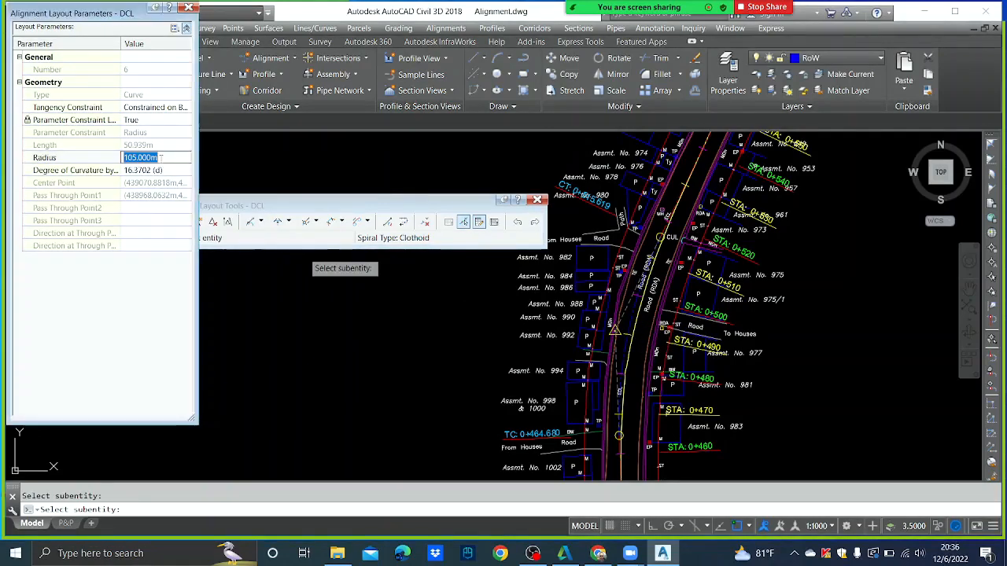
type("150")
key("Return")
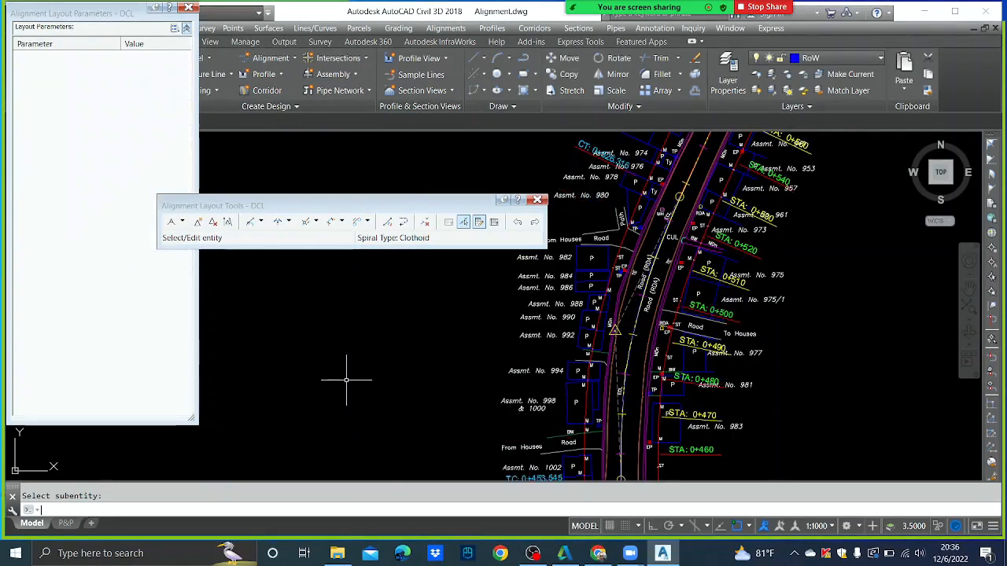
scroll(640, 321, "up", 2)
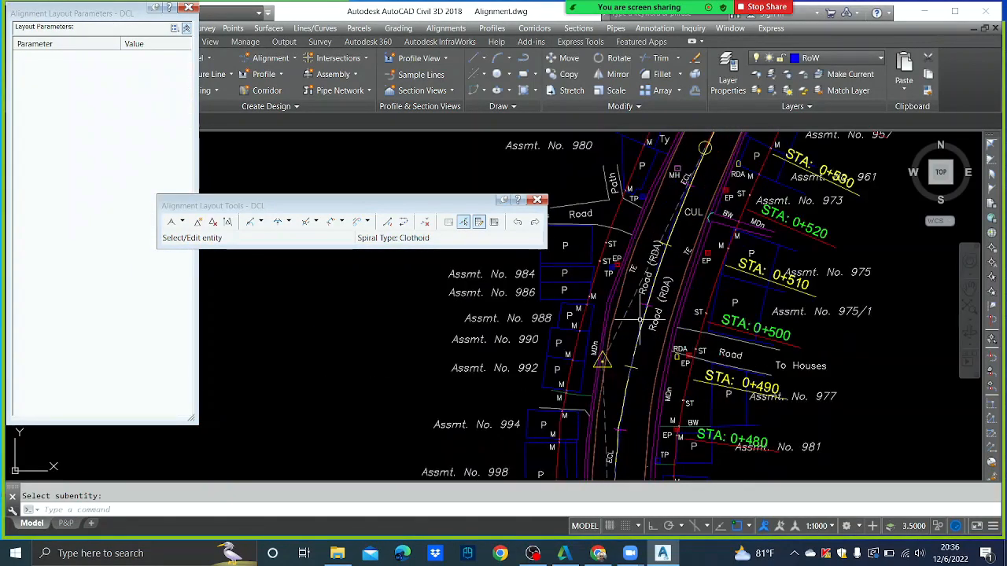
scroll(650, 370, "down", 4)
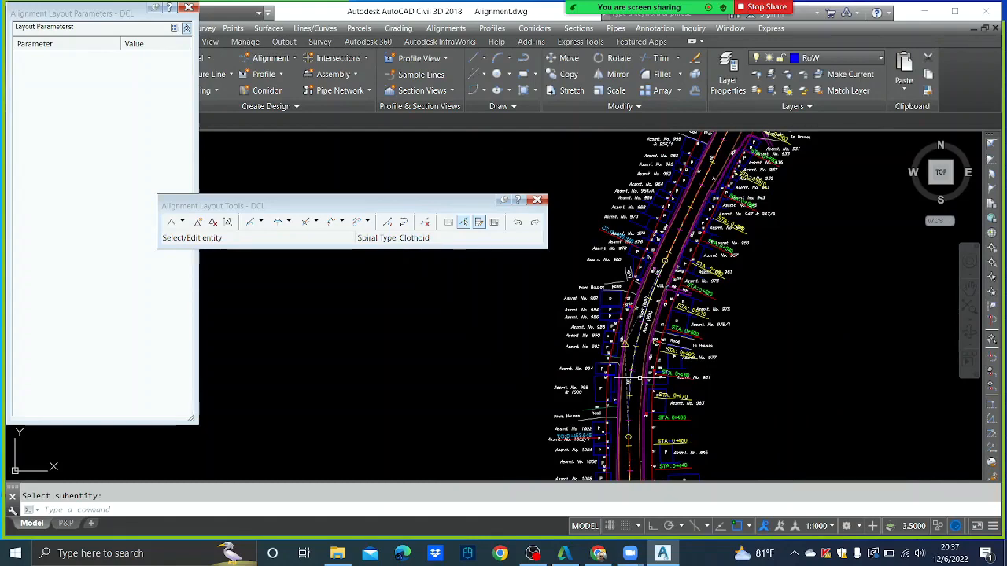
scroll(655, 422, "up", 4)
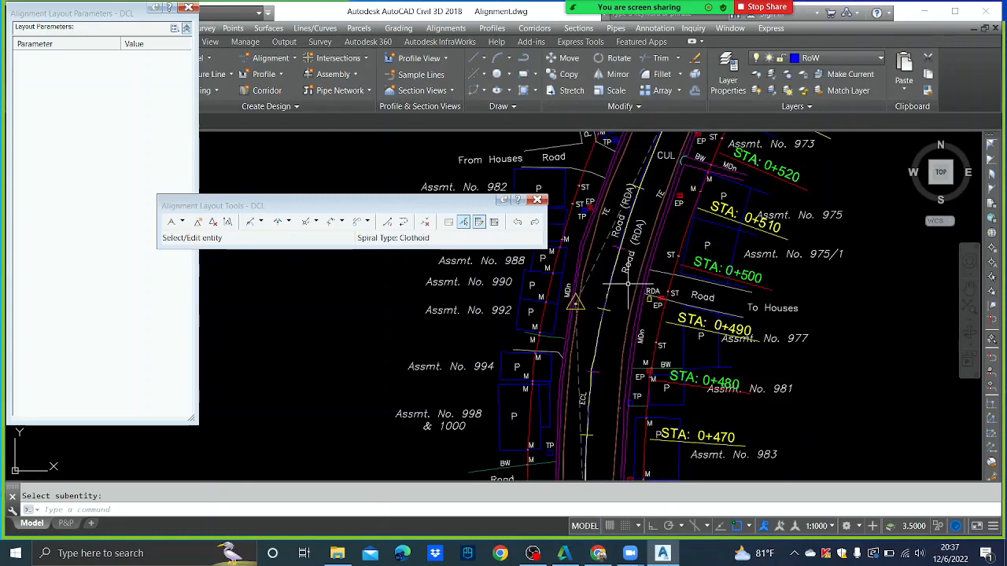
mouse_move(633, 277)
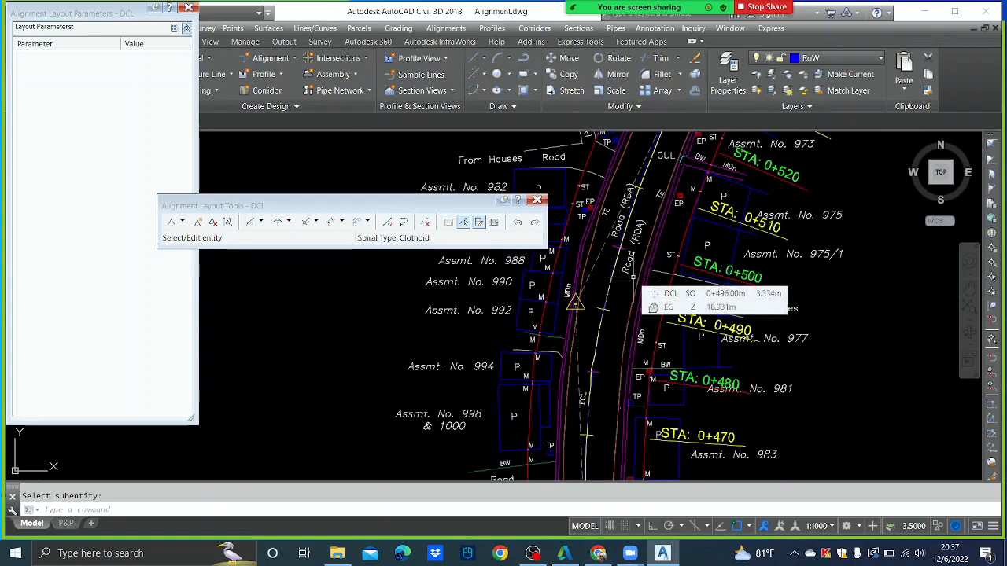
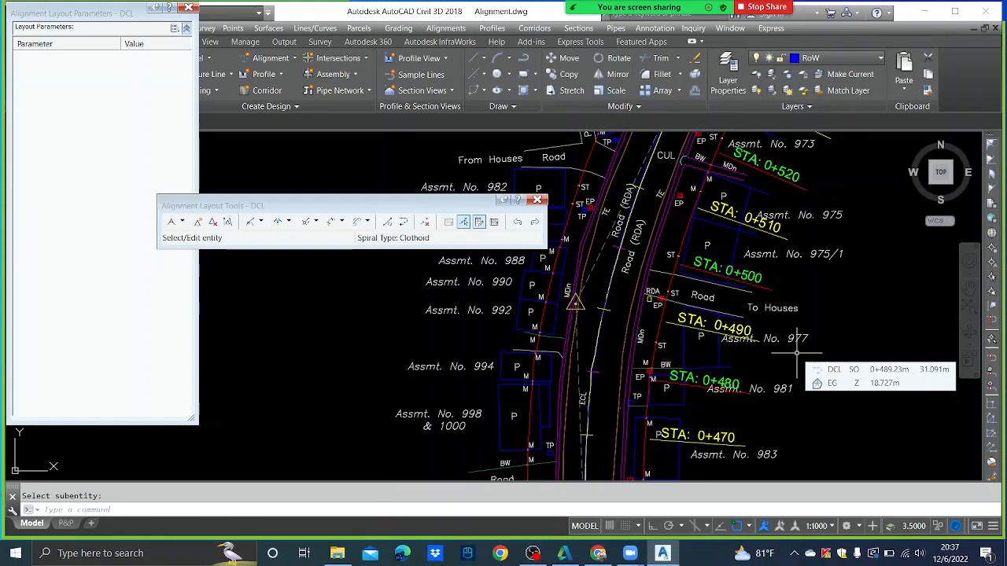
- Add a less-than-180 floating curve of radius 105 to the DCL alignment's eastward branch
scroll(650, 317, "down", 5)
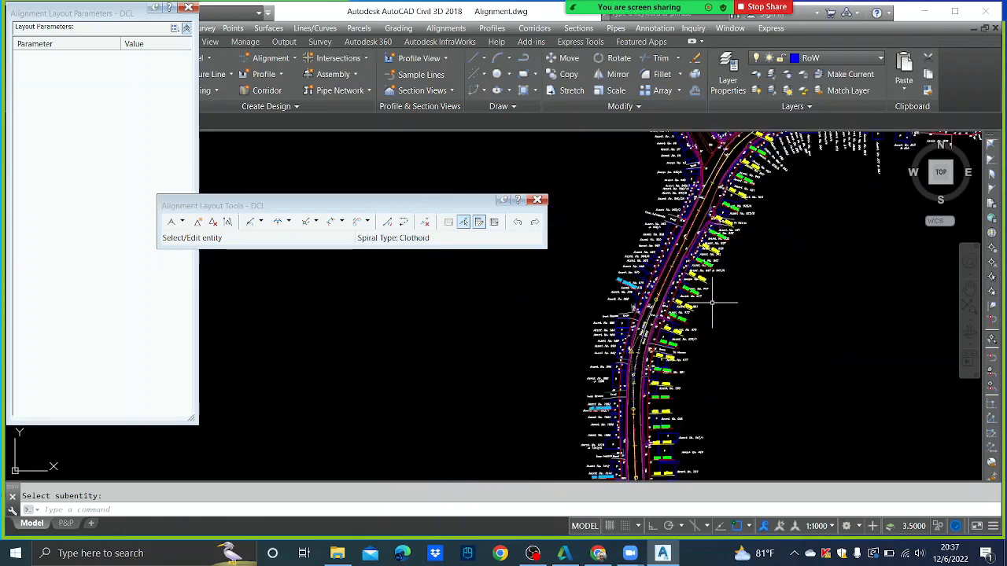
scroll(692, 315, "down", 2)
scroll(641, 417, "down", 2)
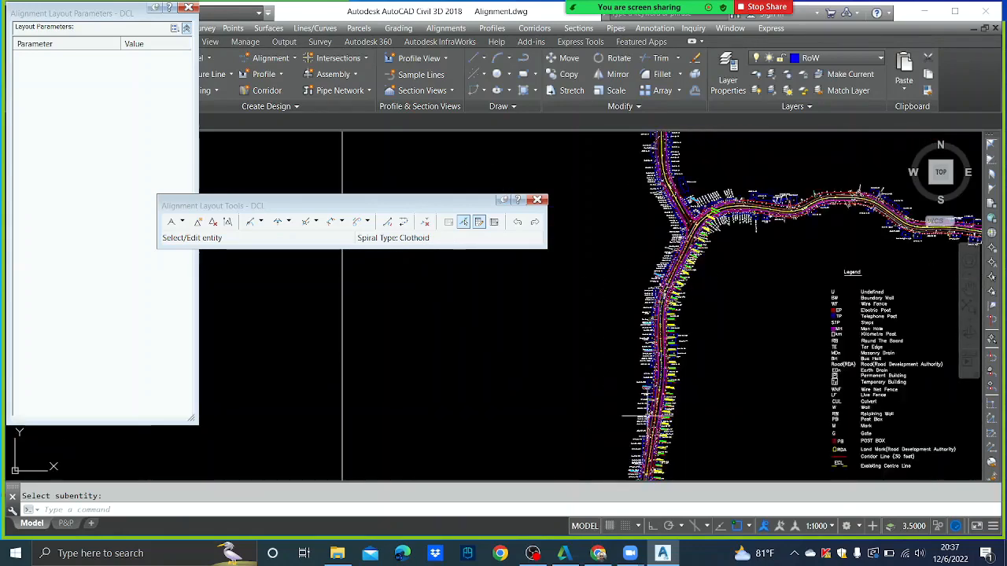
scroll(681, 326, "up", 6)
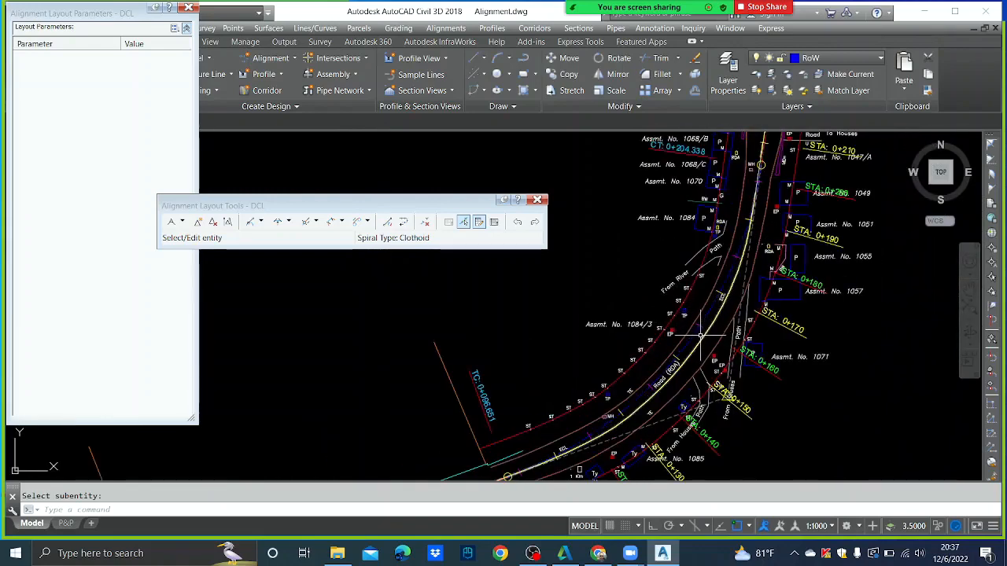
scroll(686, 341, "down", 2)
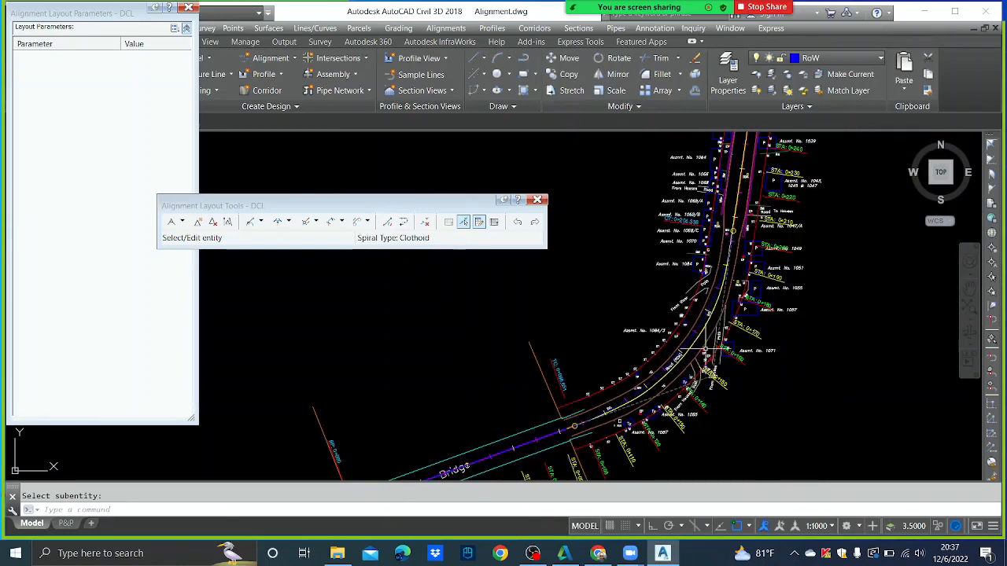
middle_click_drag(680, 313, 578, 474)
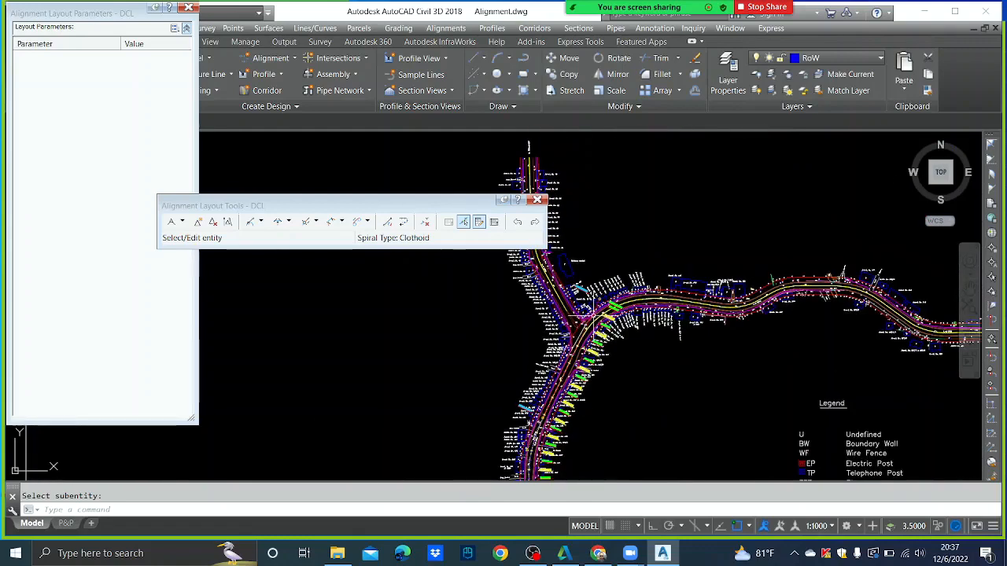
scroll(557, 378, "up", 5)
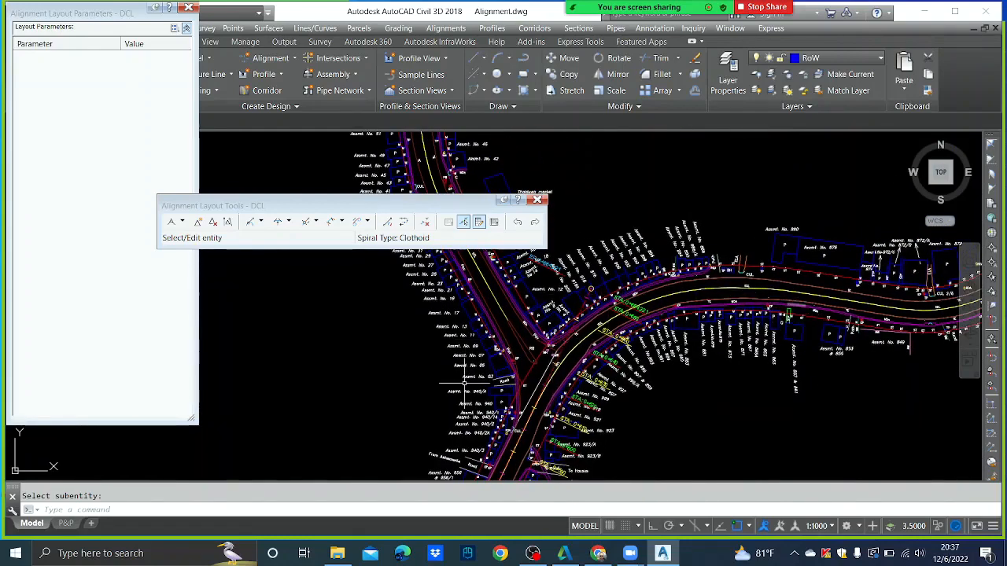
left_click(289, 222)
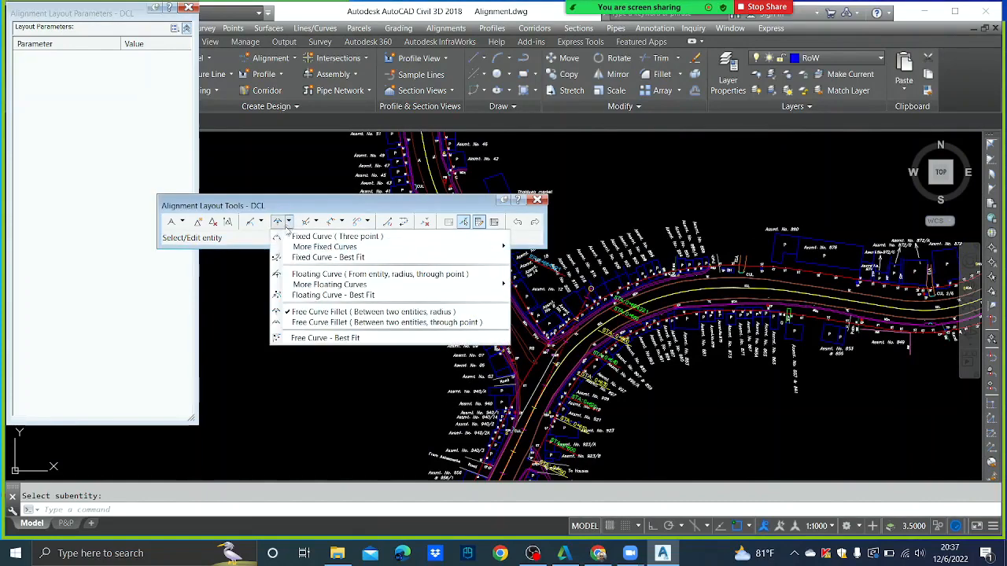
left_click(296, 274)
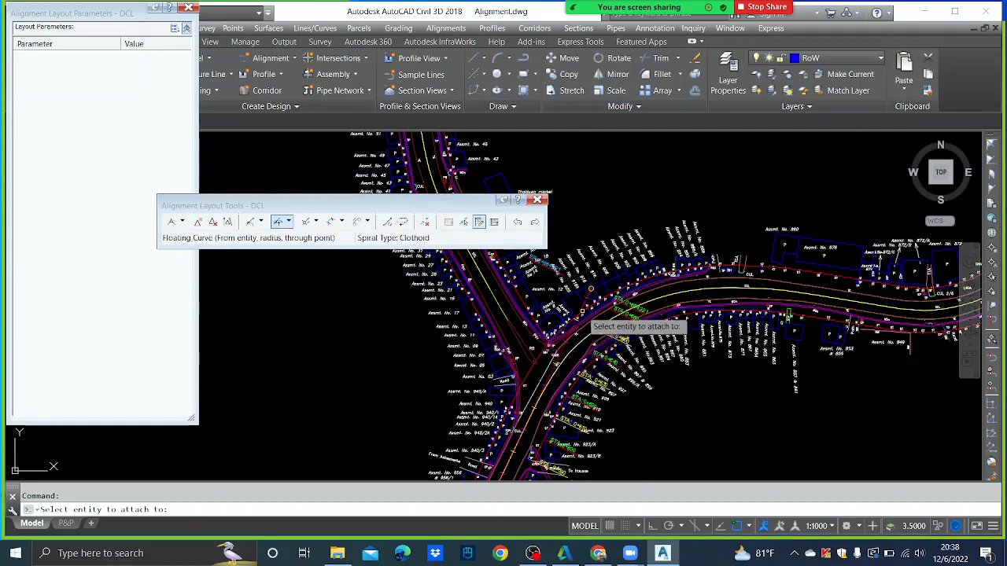
left_click(586, 313)
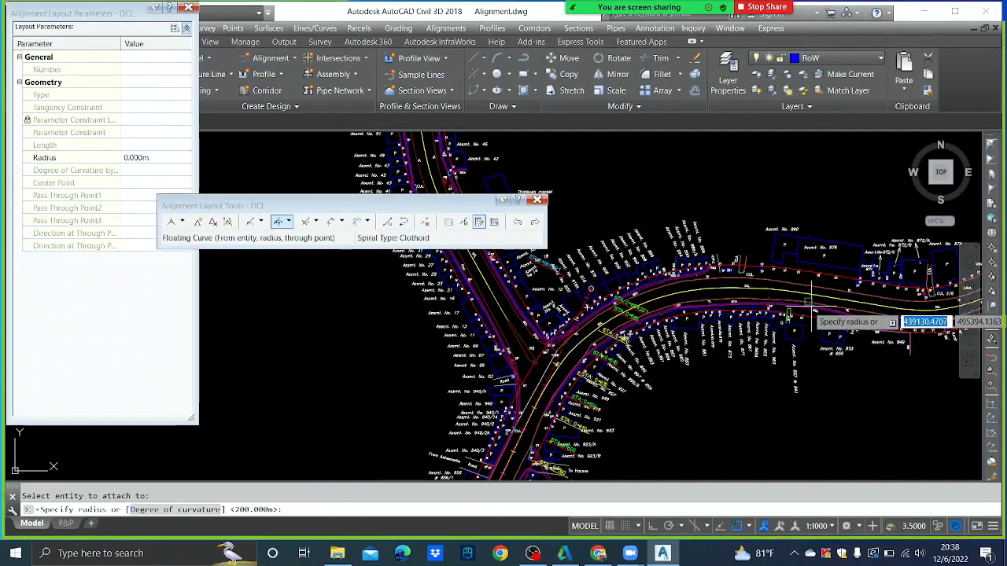
type("105")
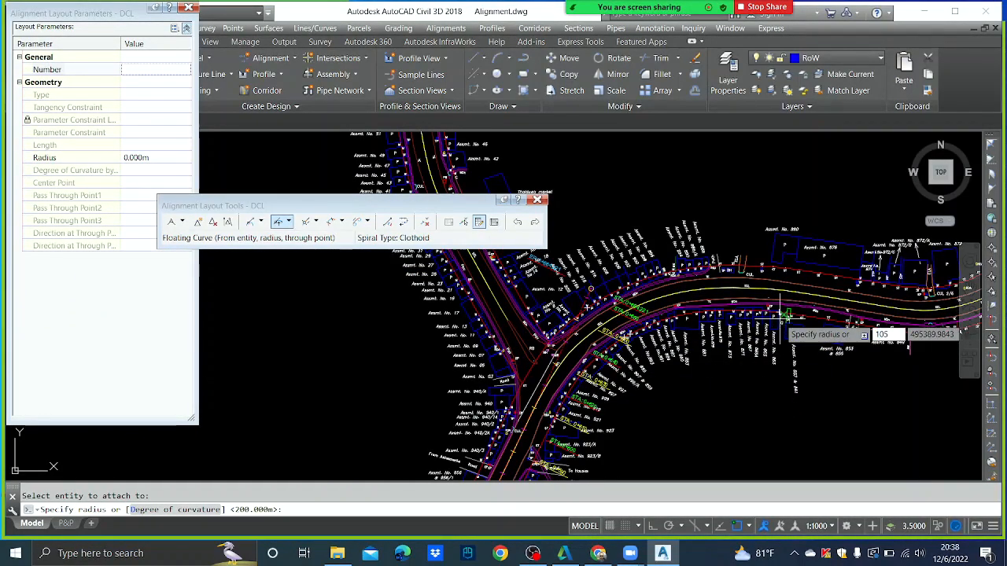
key("Return")
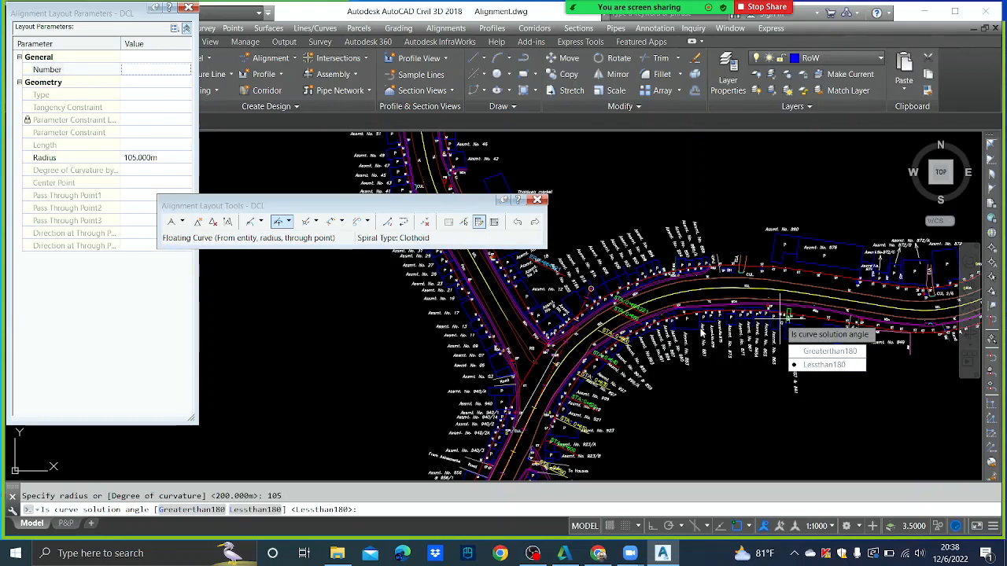
left_click(822, 365)
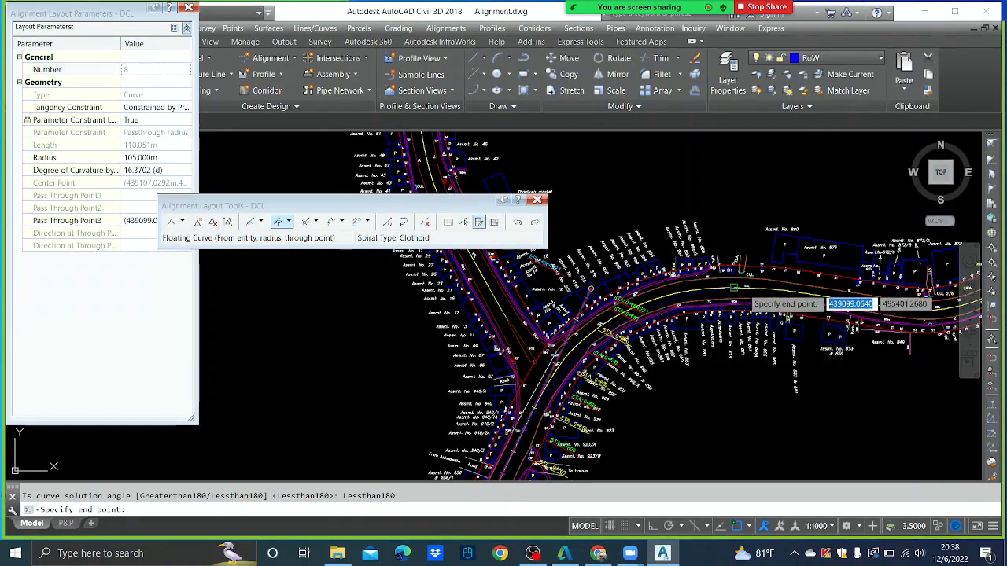
left_click(785, 313)
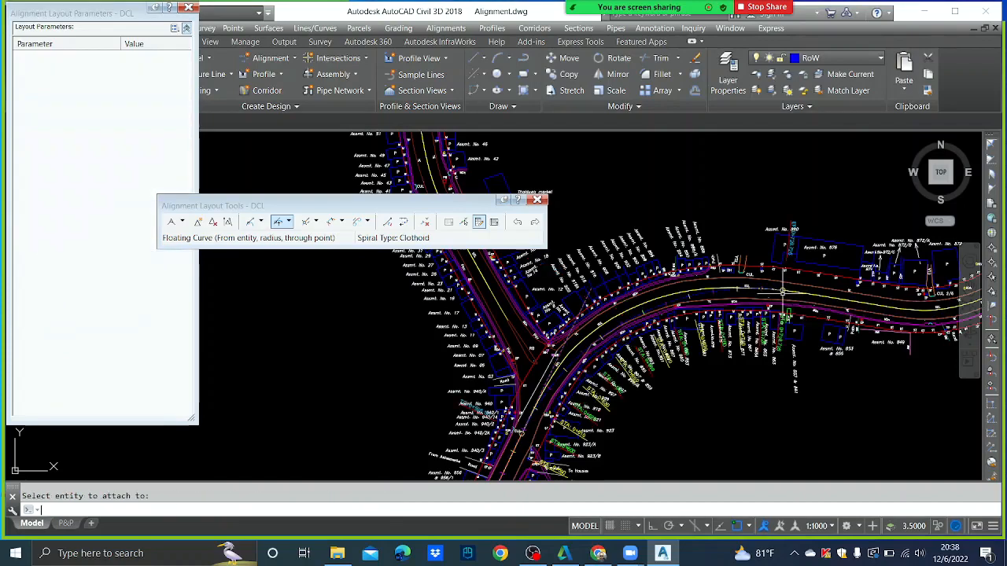
- Change the new curve's radius to 95 m and close the layout tools
scroll(645, 337, "up", 5)
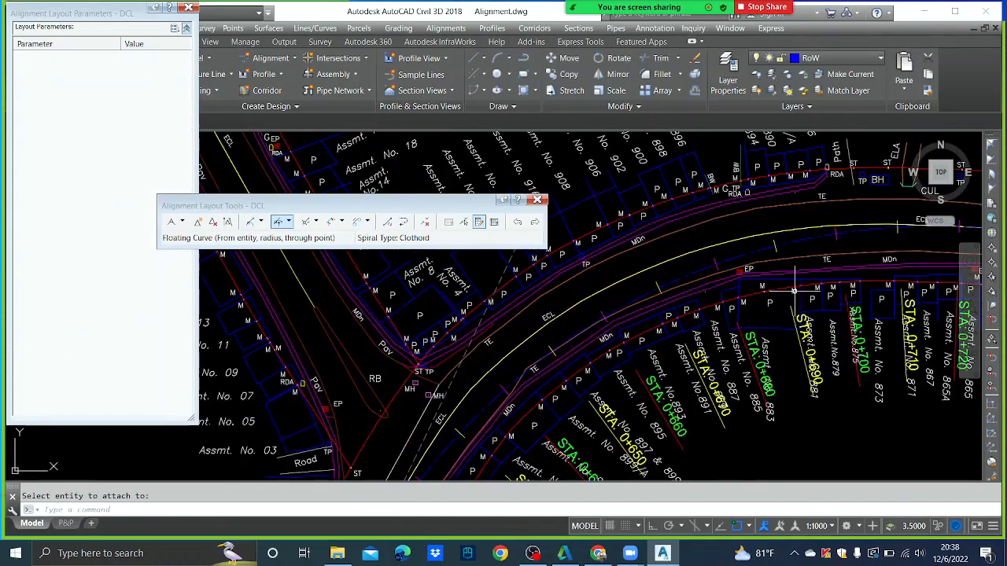
scroll(702, 302, "down", 5)
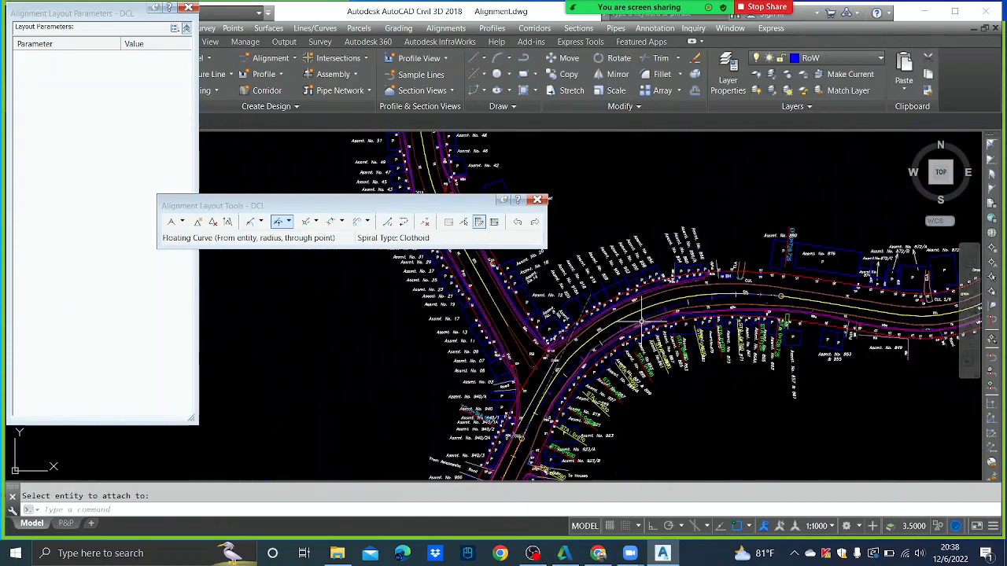
left_click(469, 225)
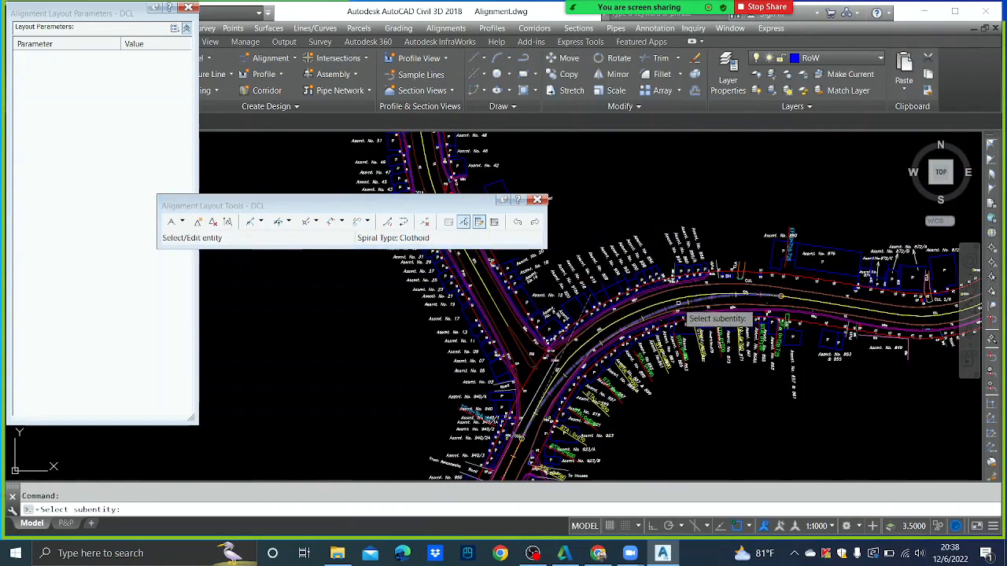
left_click(657, 312)
left_click(156, 157)
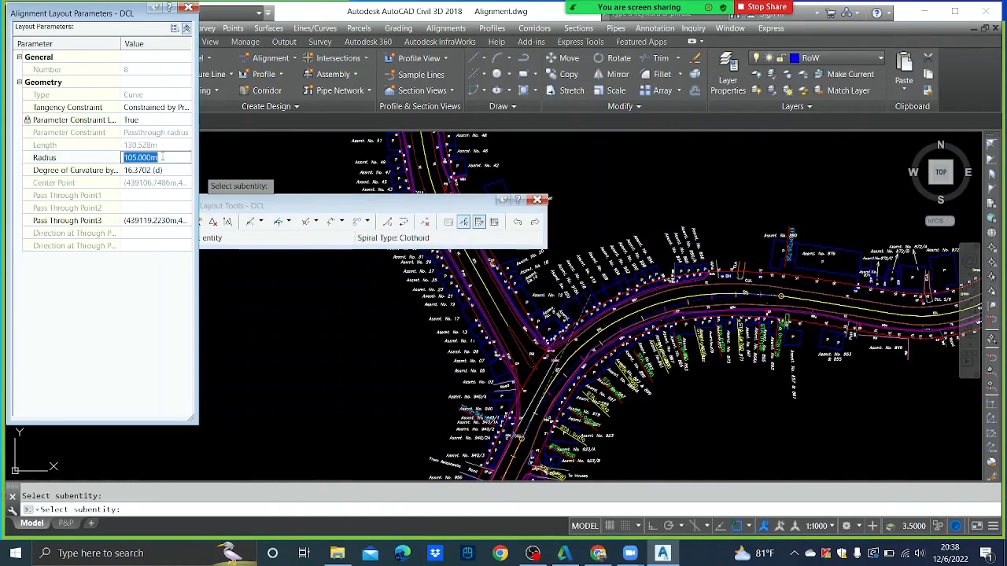
type("95")
key("Return")
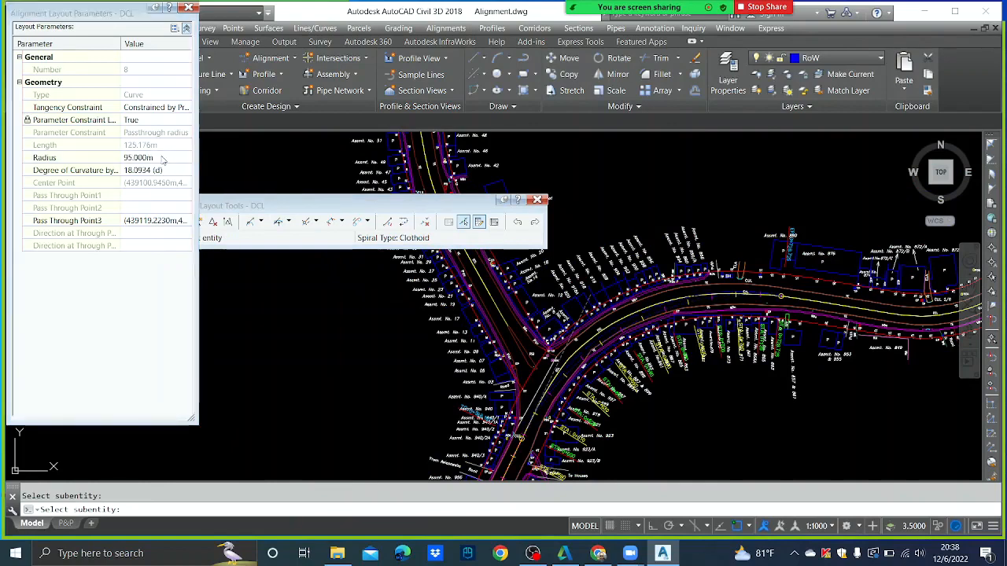
key("Escape")
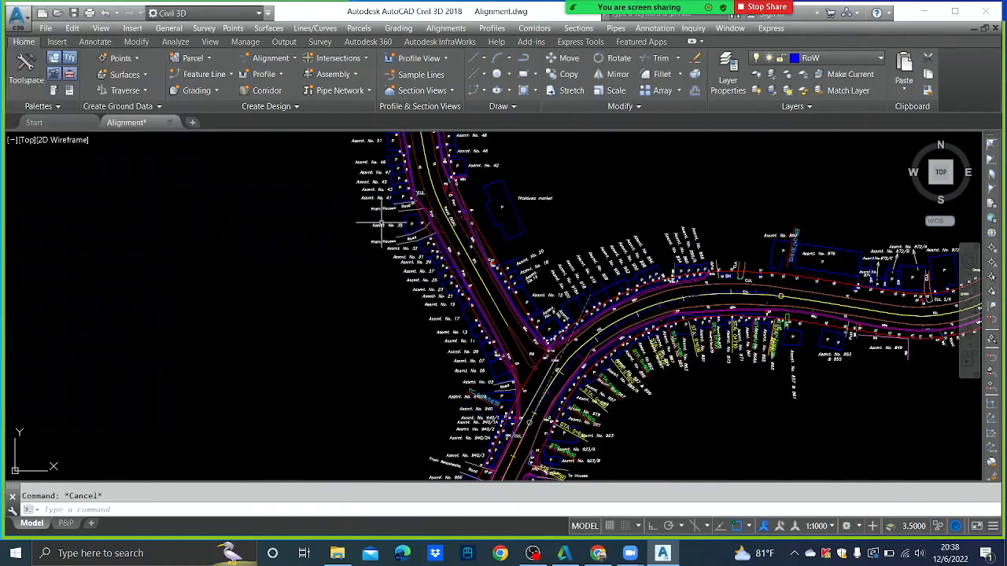
scroll(697, 287, "up", 3)
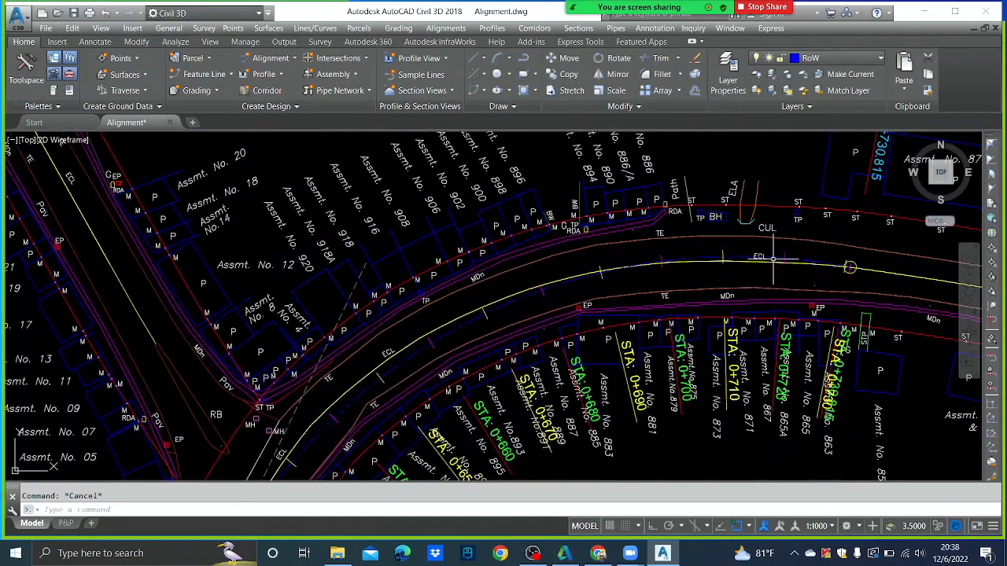
scroll(763, 260, "up", 1)
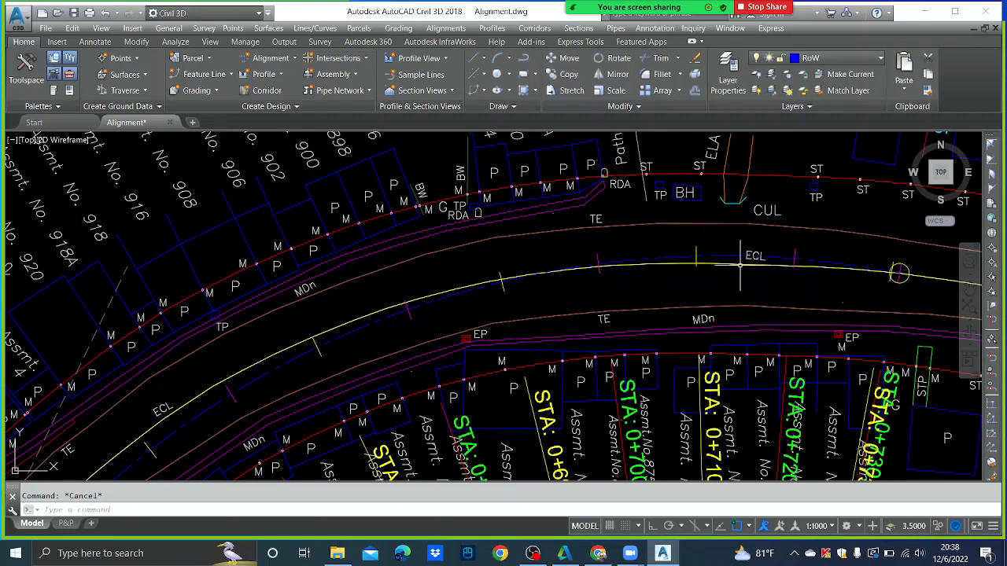
scroll(713, 258, "down", 3)
left_click(712, 261)
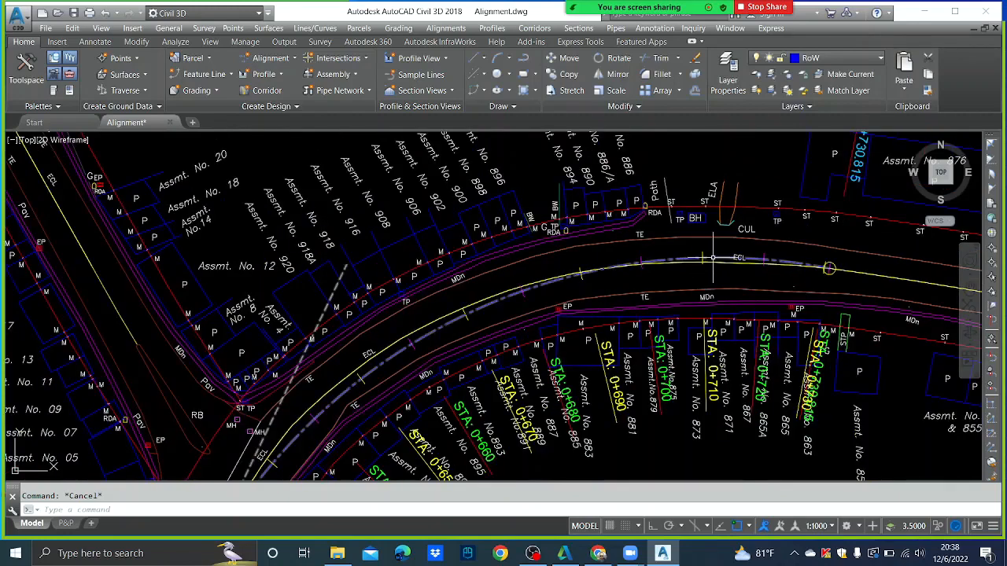
left_click(829, 269)
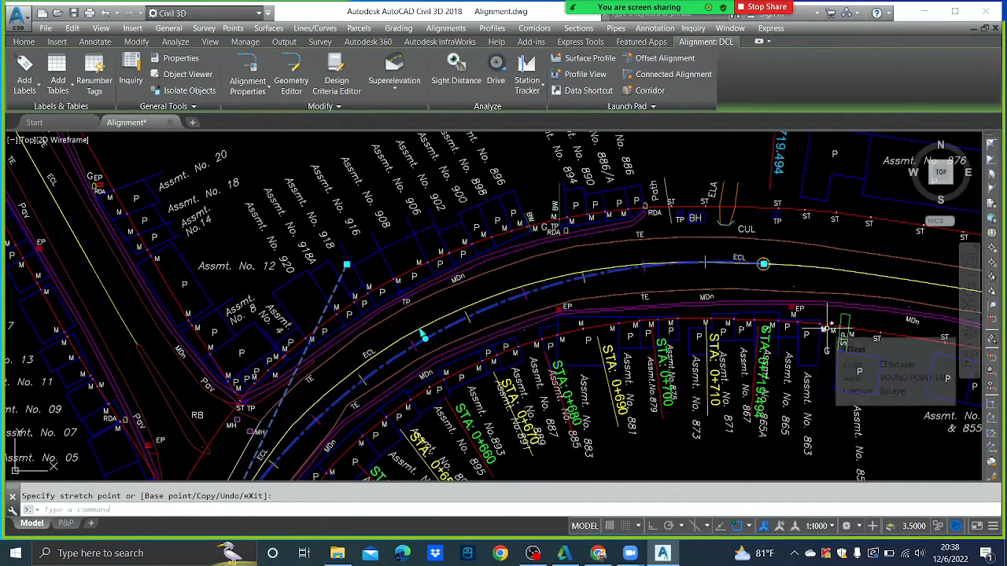
key("Escape")
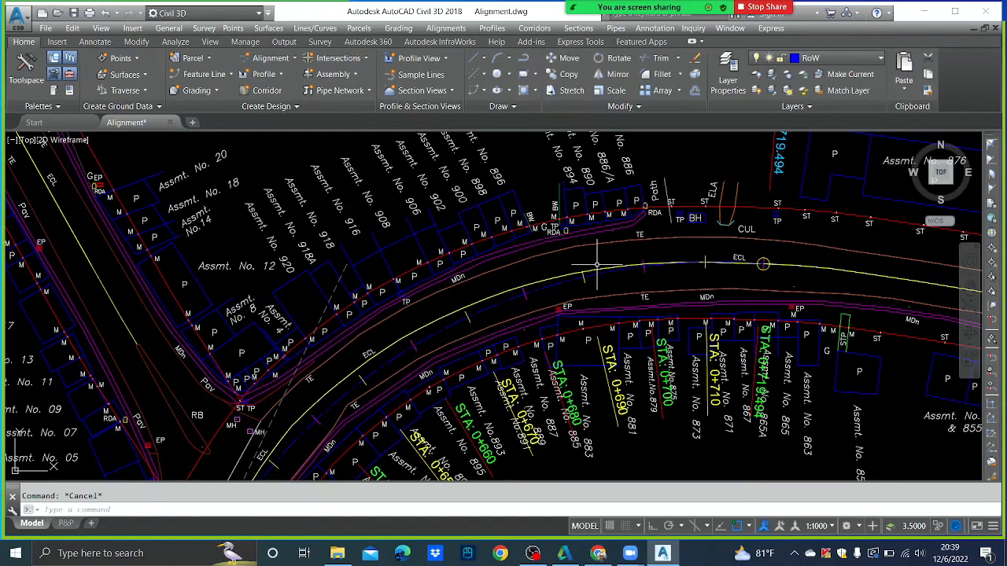
scroll(597, 265, "down", 8)
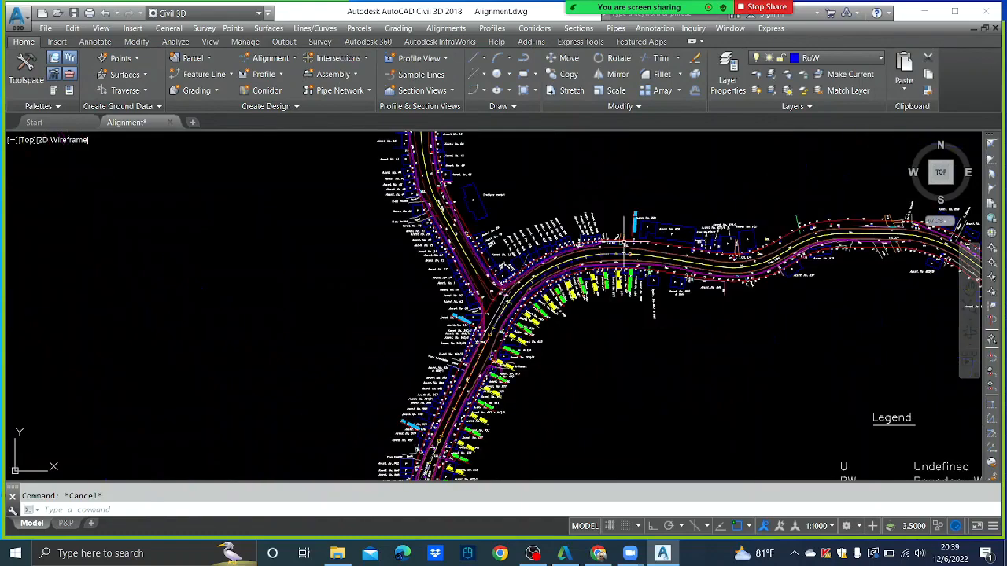
scroll(430, 230, "up", 6)
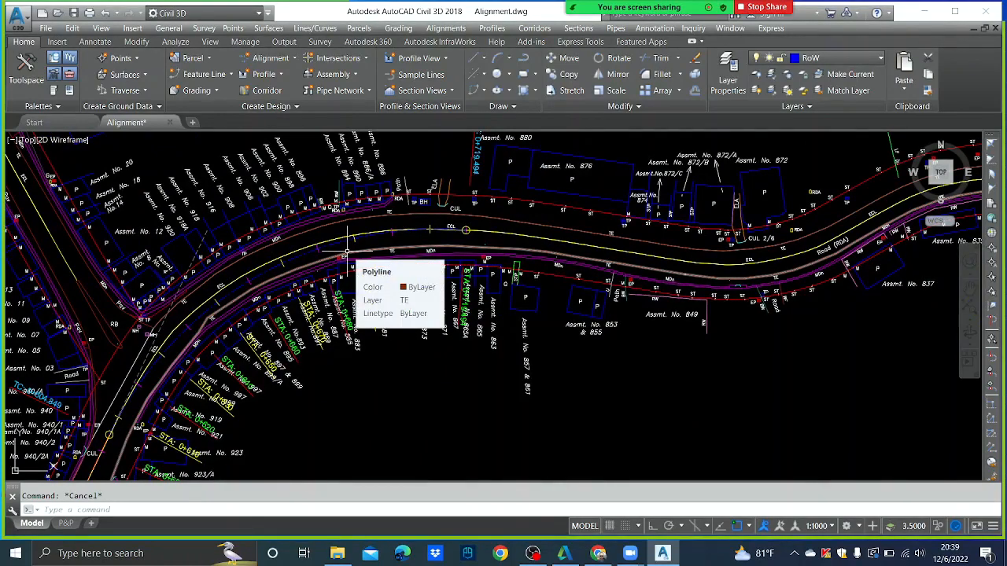
left_click(303, 255)
- Reopen Edit Alignment Geometry on the DCL alignment and show the curve types list
right_click(305, 257)
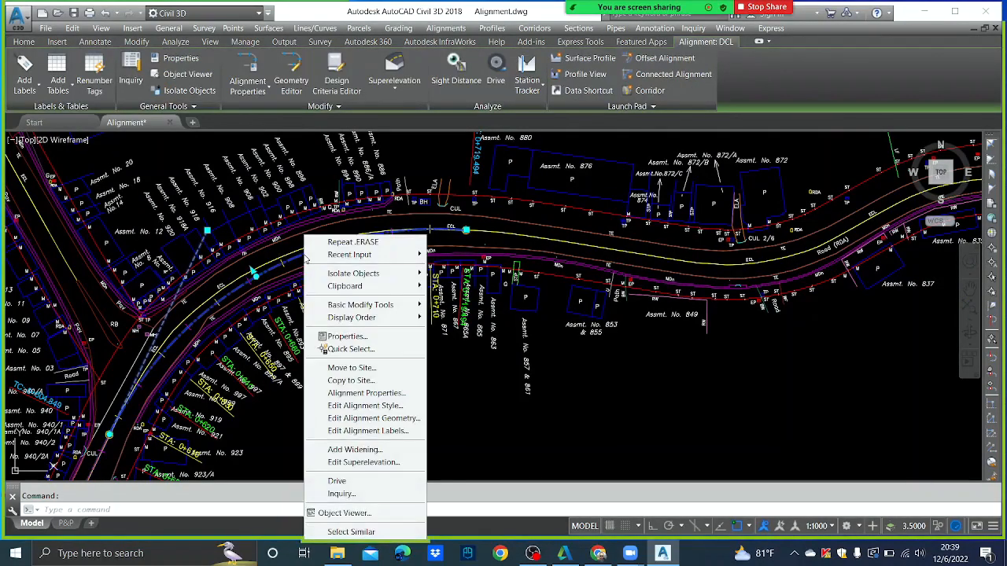
left_click(386, 419)
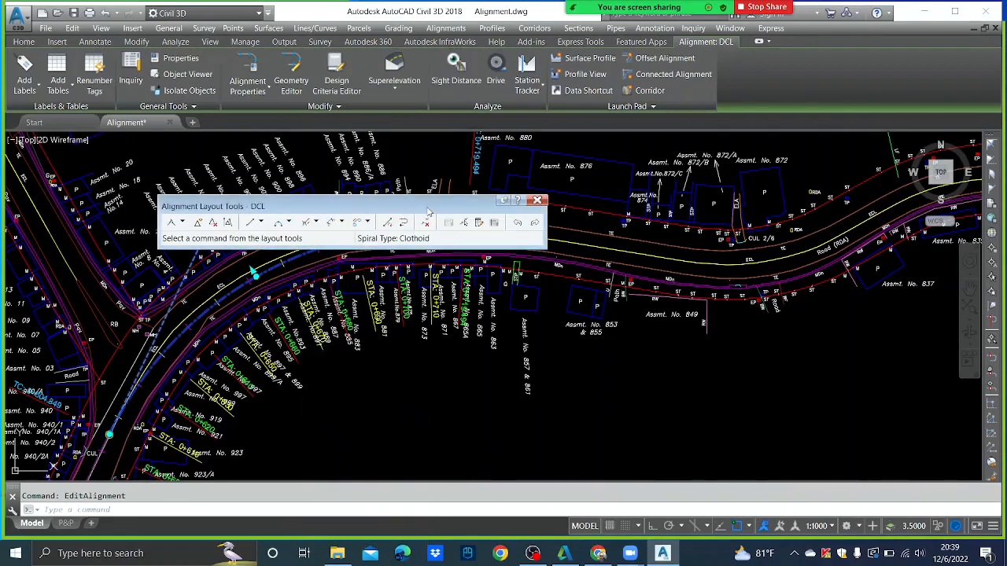
left_click_drag(427, 214, 454, 124)
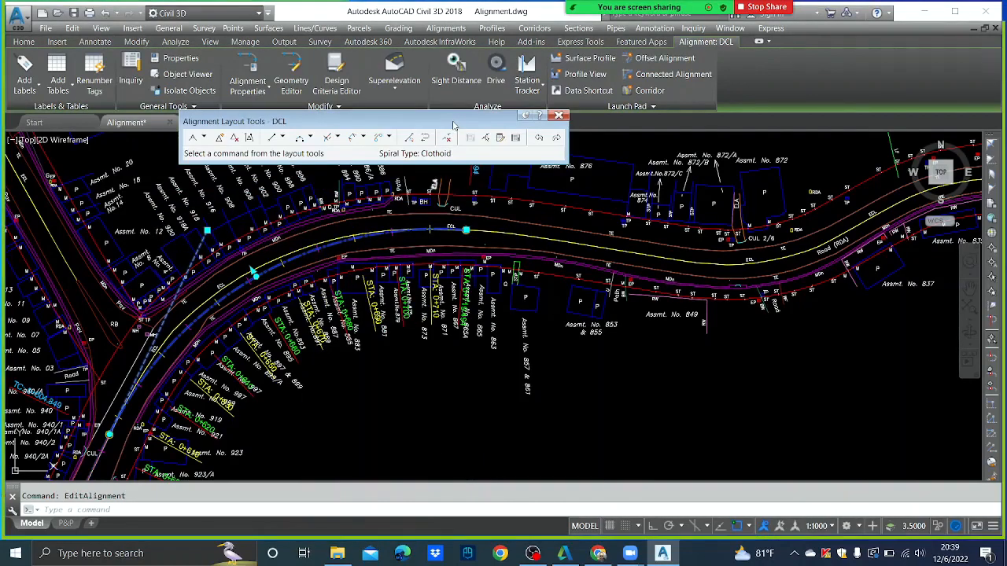
key("Escape")
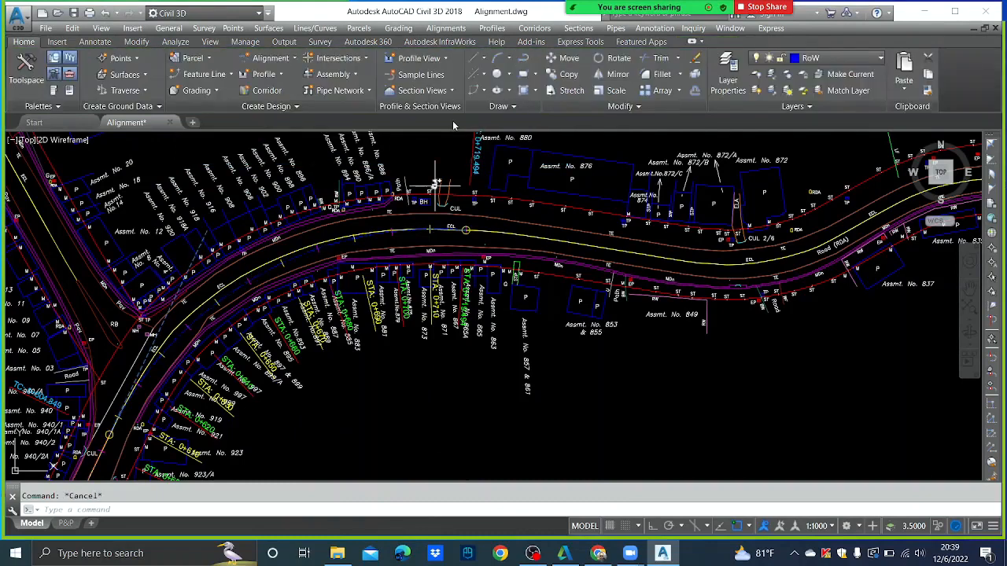
left_click(324, 246)
right_click(324, 246)
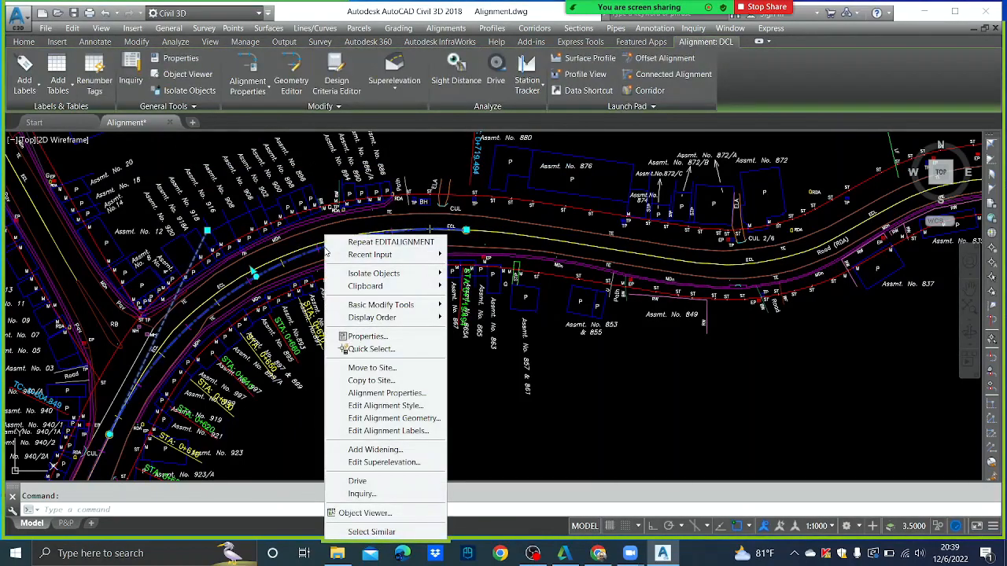
left_click(397, 418)
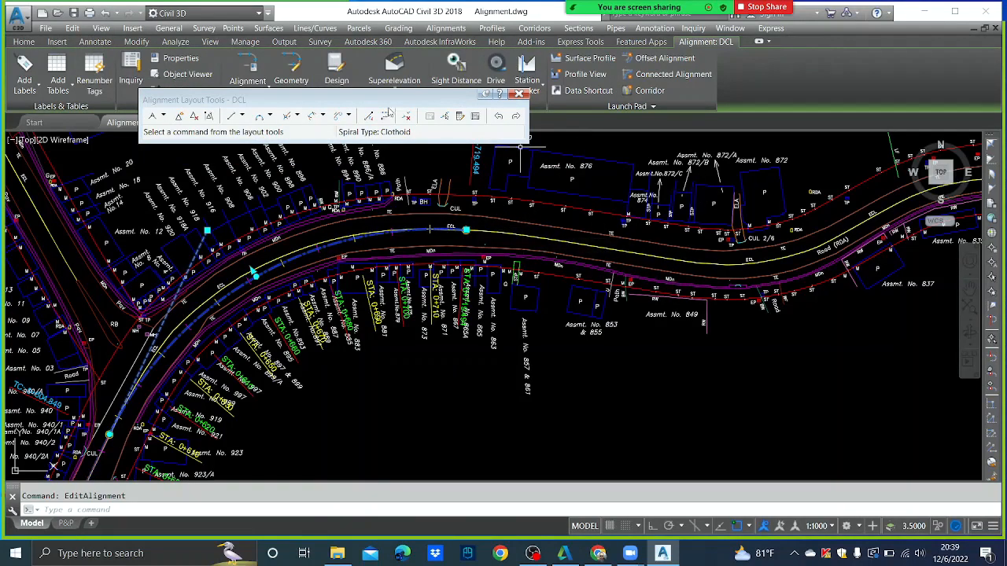
left_click(270, 116)
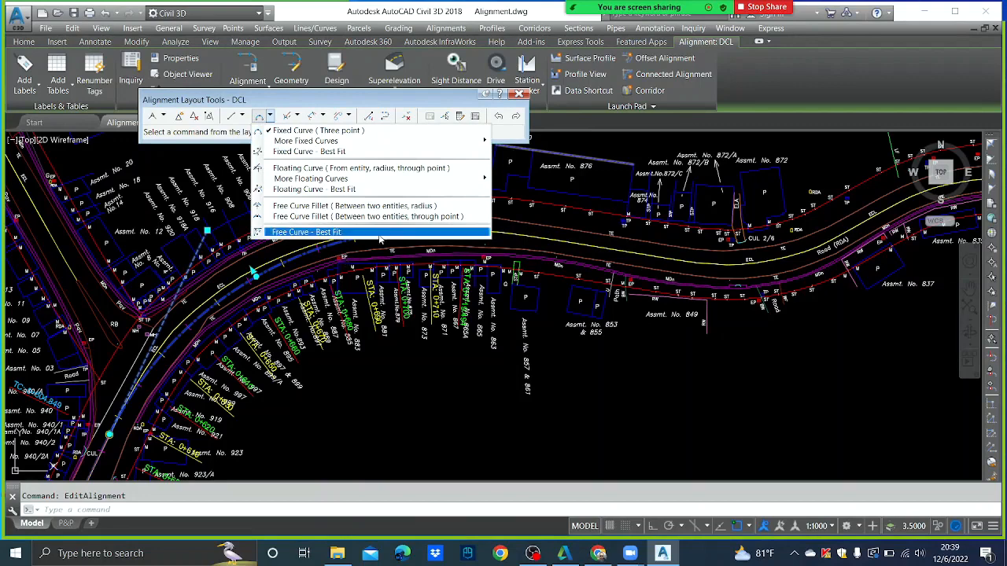
- Add a compound, less-than-180 floating curve of radius 500 extending the DCL alignment east
left_click(557, 268)
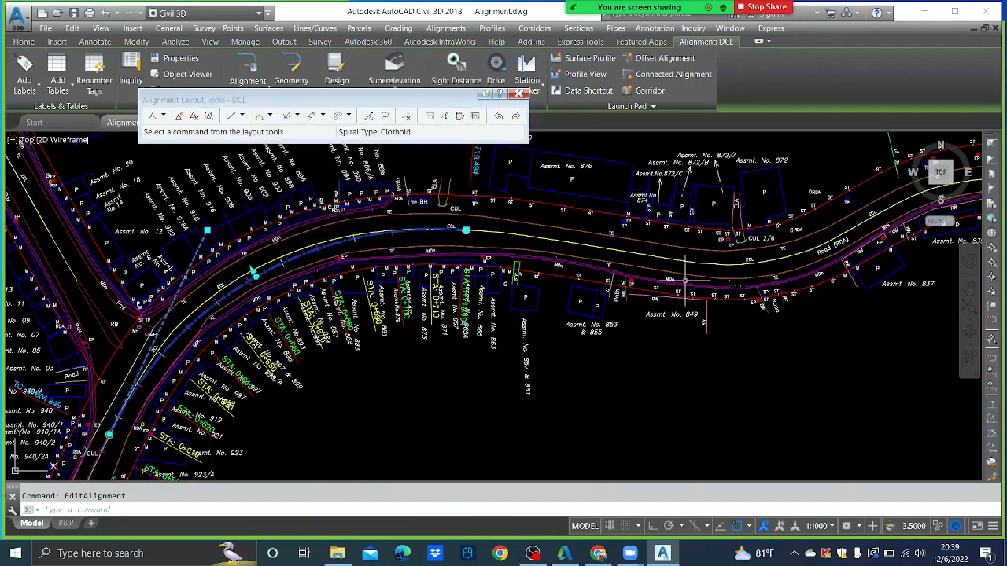
left_click(270, 116)
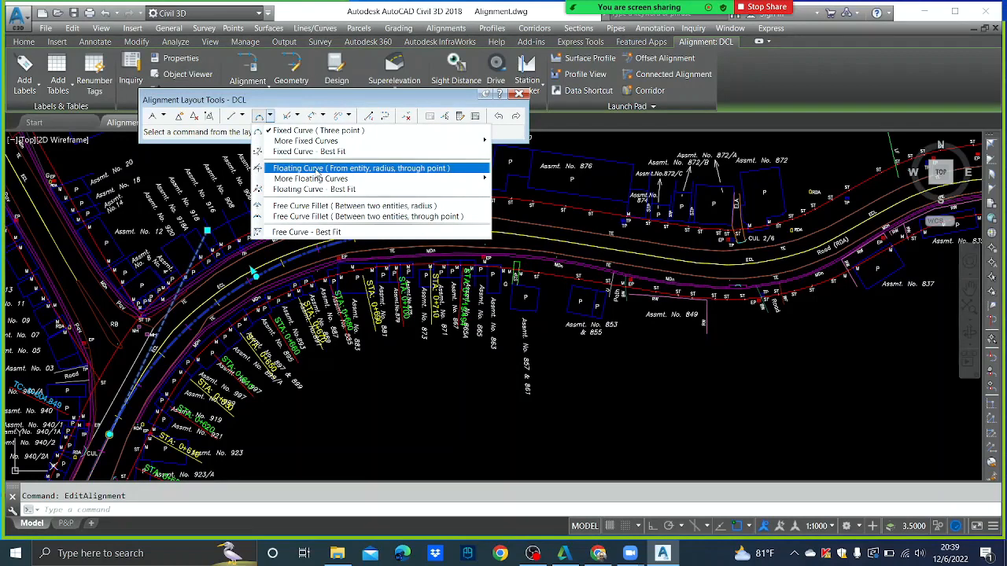
left_click(318, 170)
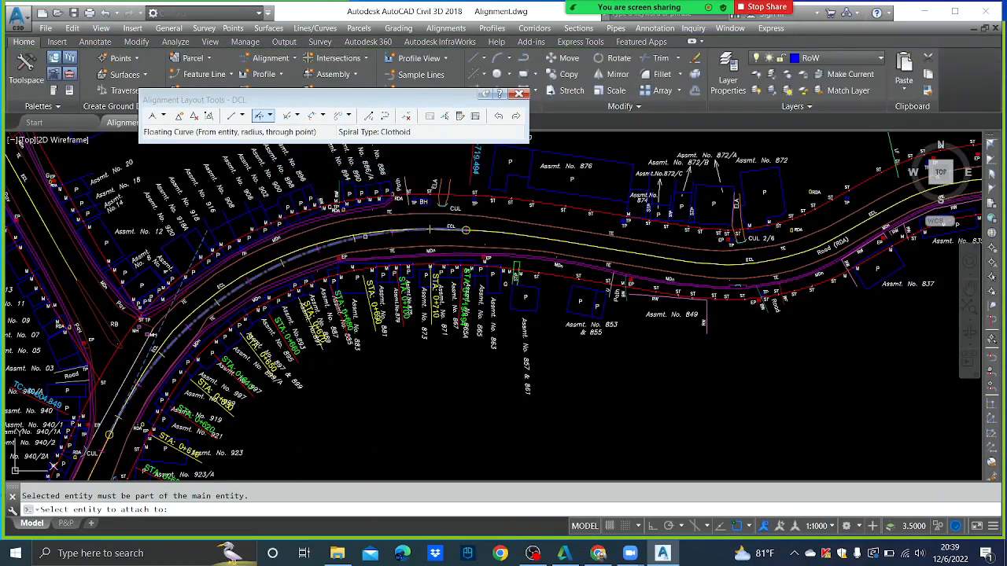
left_click(362, 236)
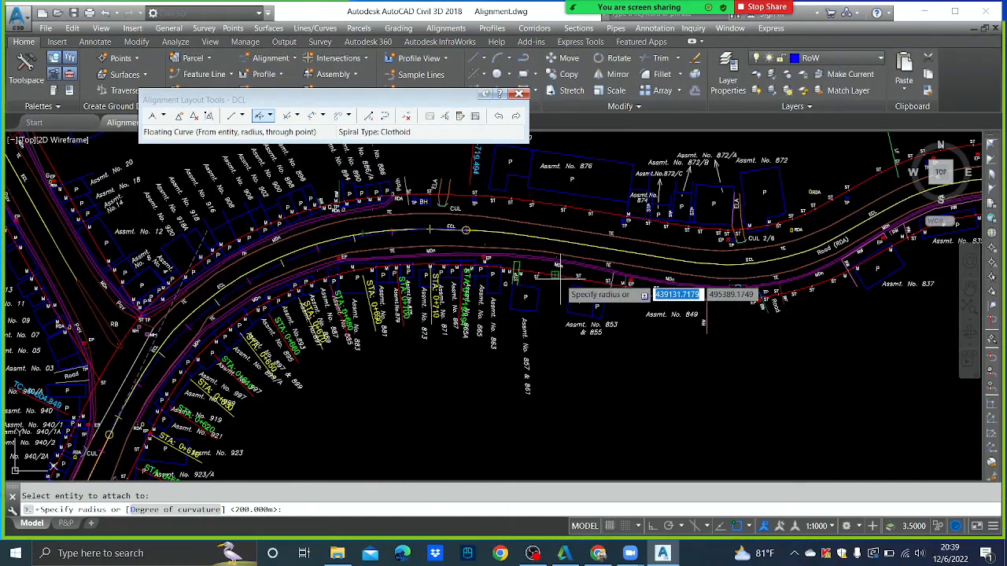
type("500")
key("Return")
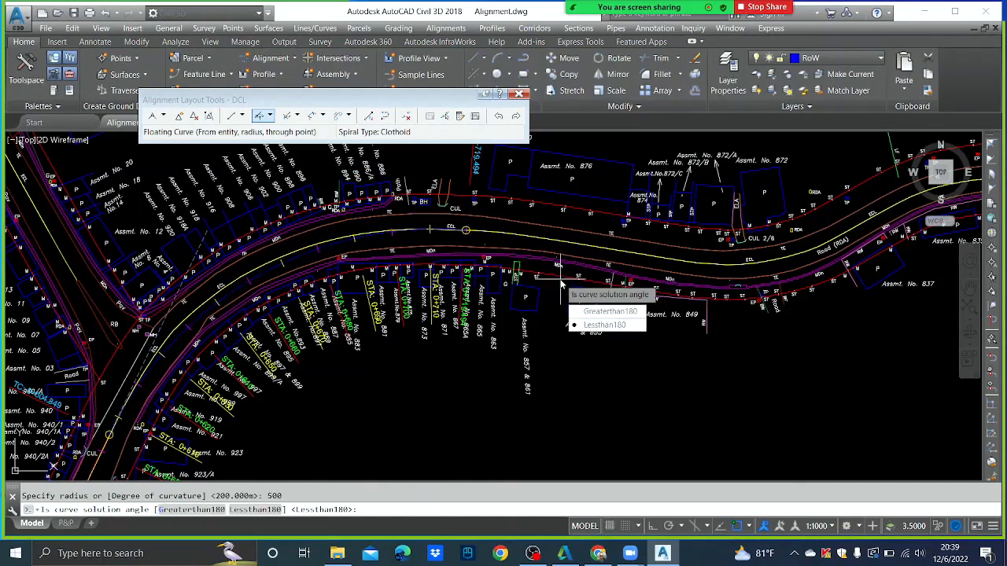
key("Return")
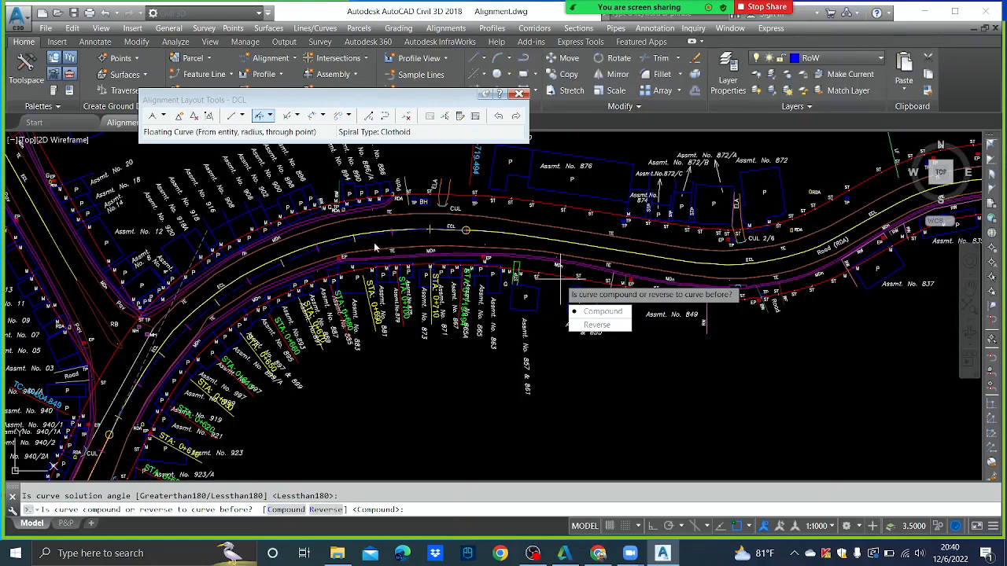
left_click(597, 316)
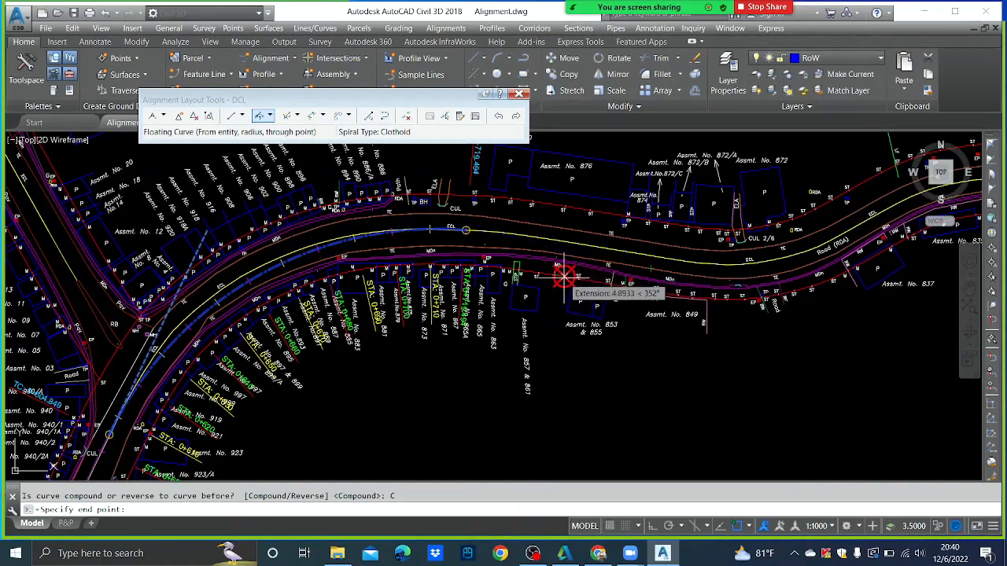
key("F3")
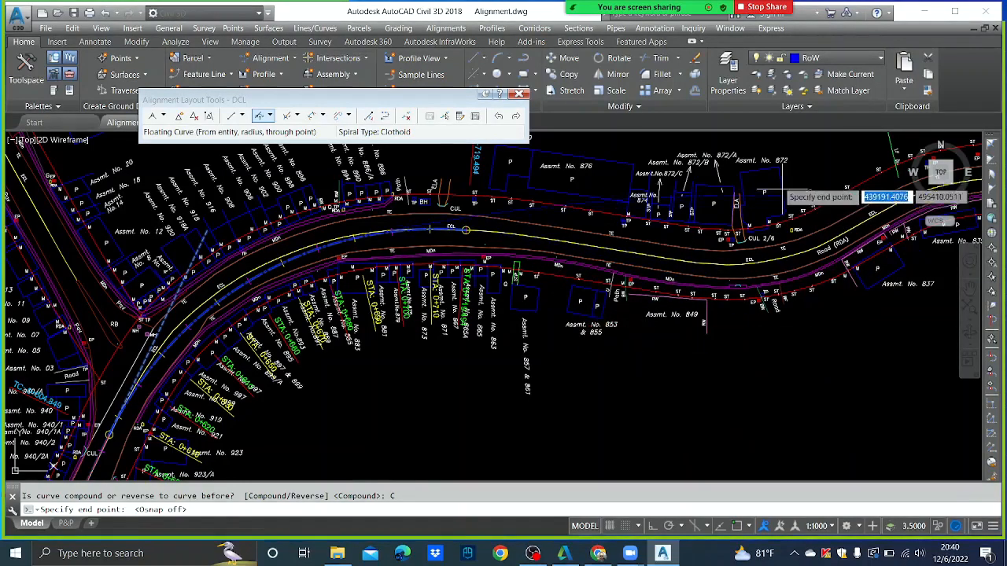
left_click(678, 264)
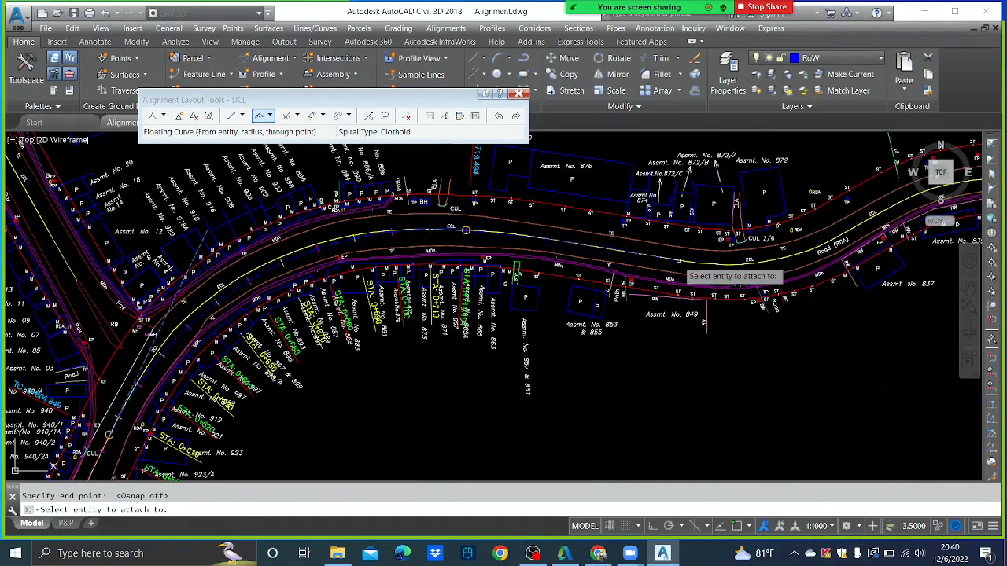
left_click(678, 261)
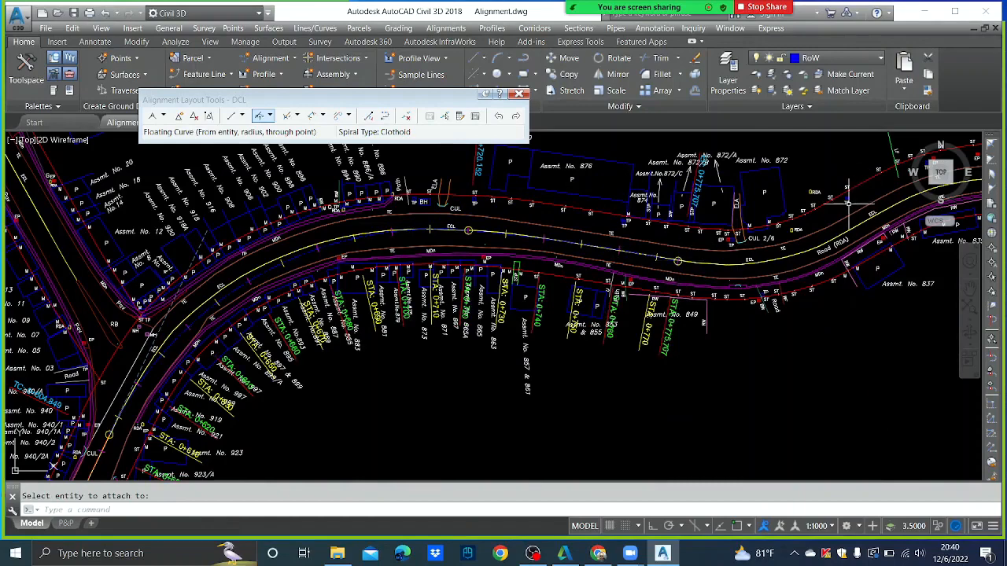
- Add a reverse 105 m floating curve at the alignment end, extending stationing to 0+837.635
middle_click_drag(839, 212, 612, 266)
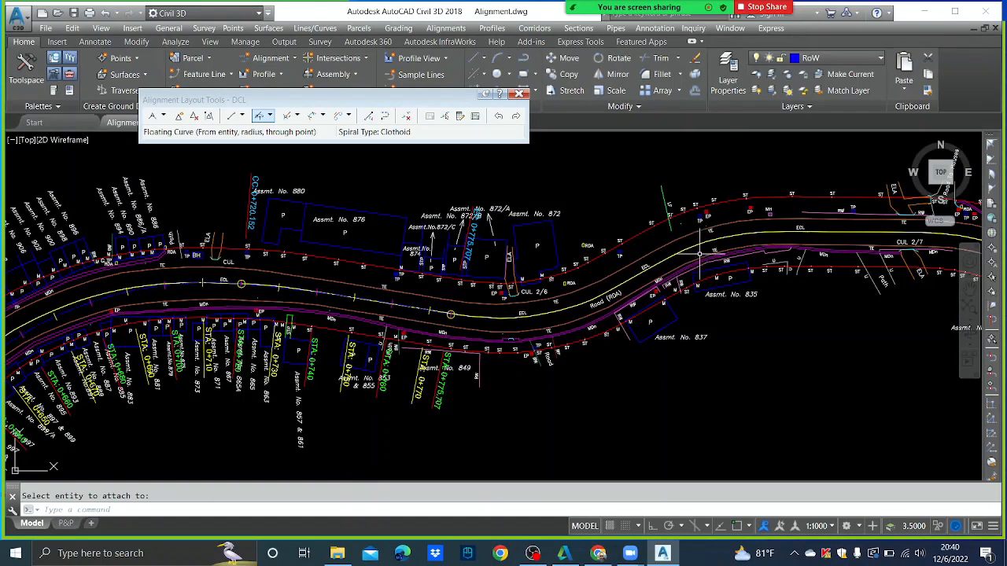
left_click(271, 116)
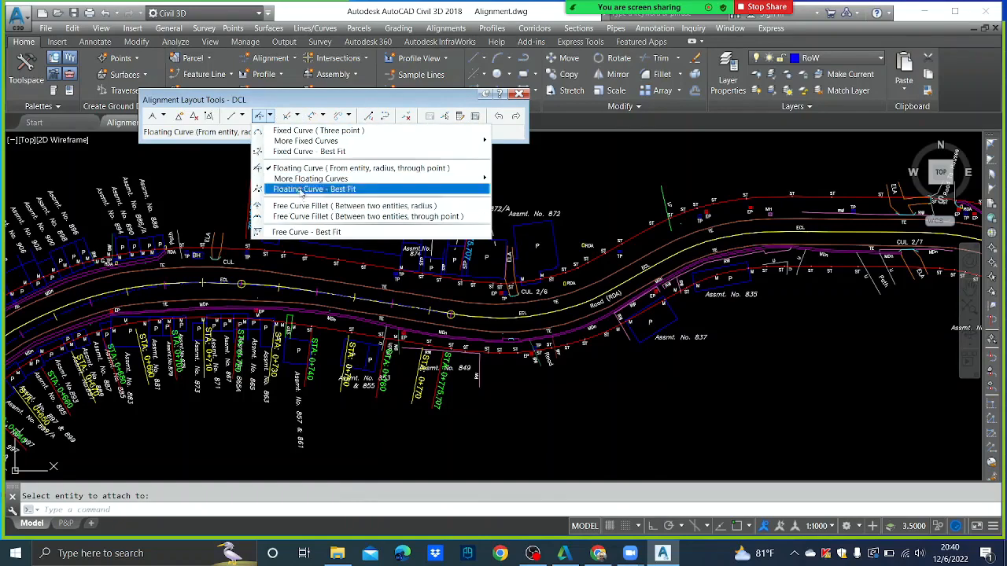
left_click(330, 167)
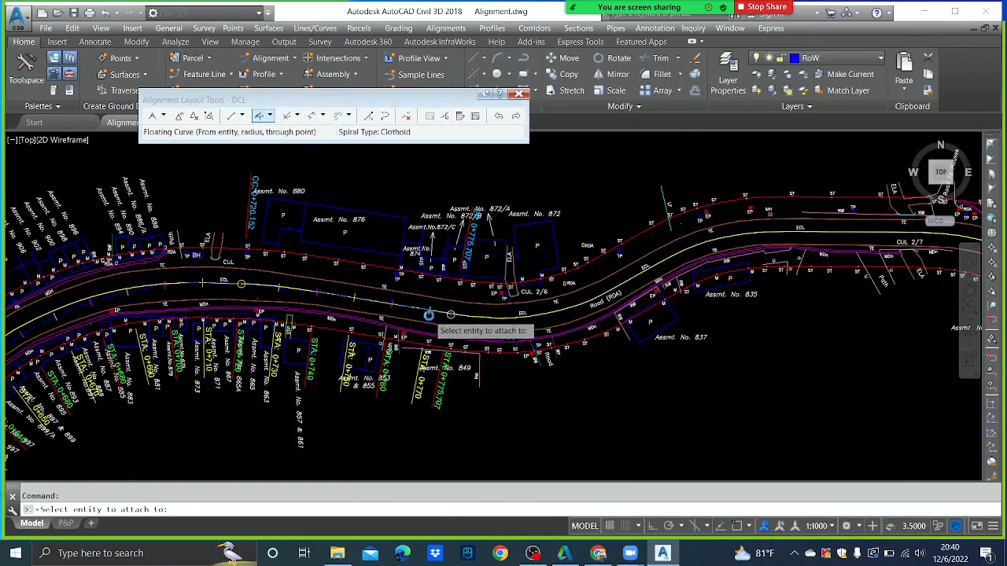
scroll(454, 315, "up", 5)
left_click(511, 310)
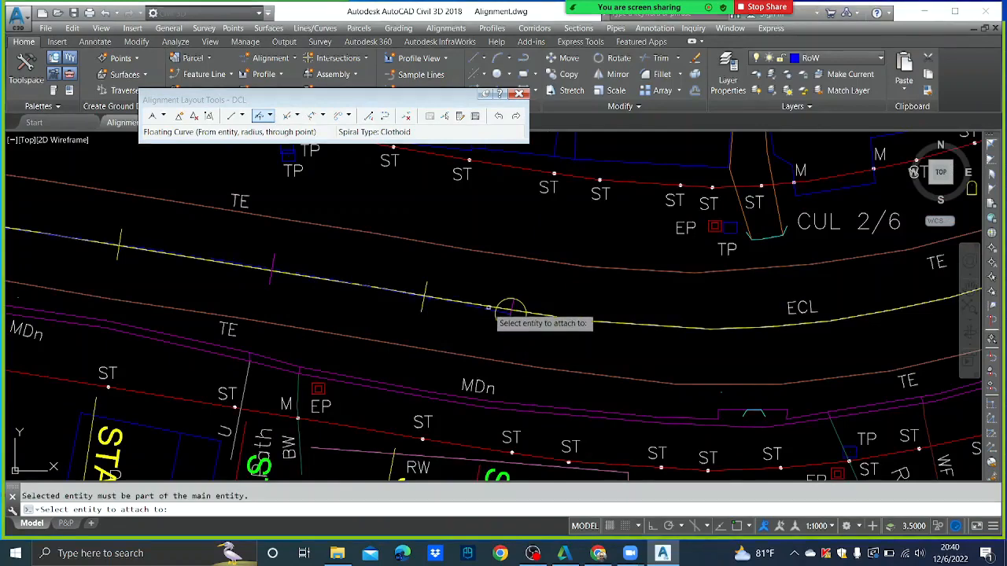
left_click(509, 313)
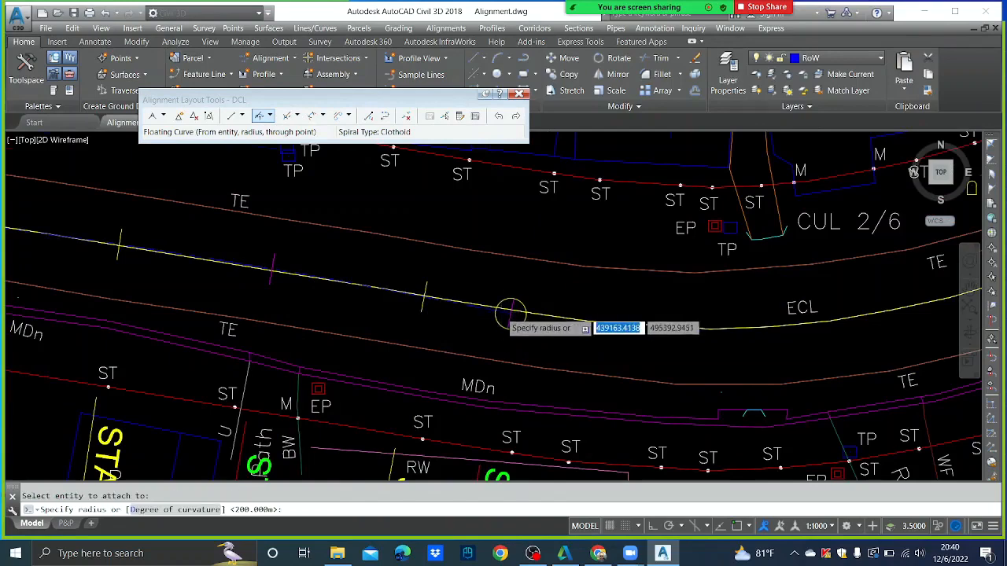
scroll(512, 313, "down", 5)
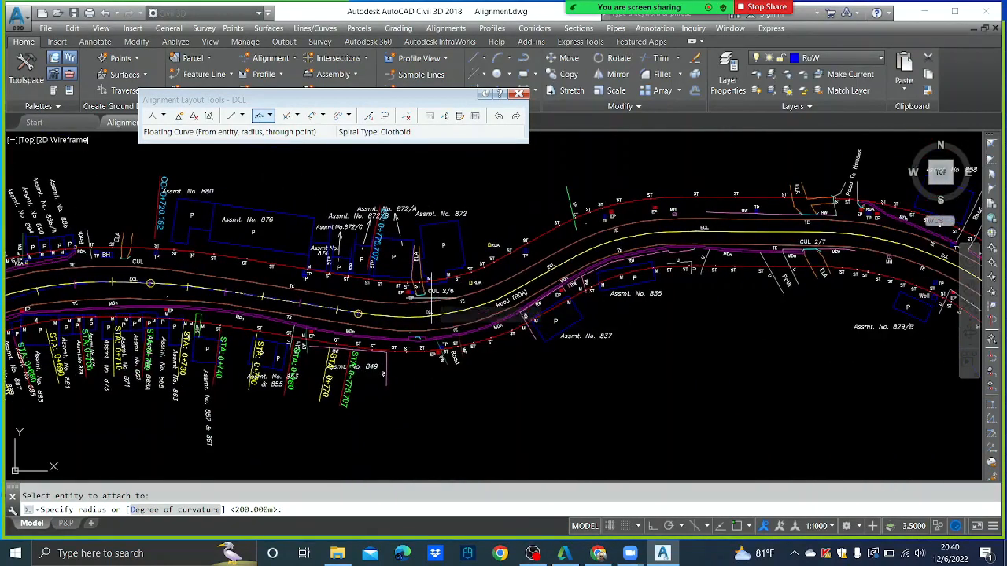
type("10")
key("Return")
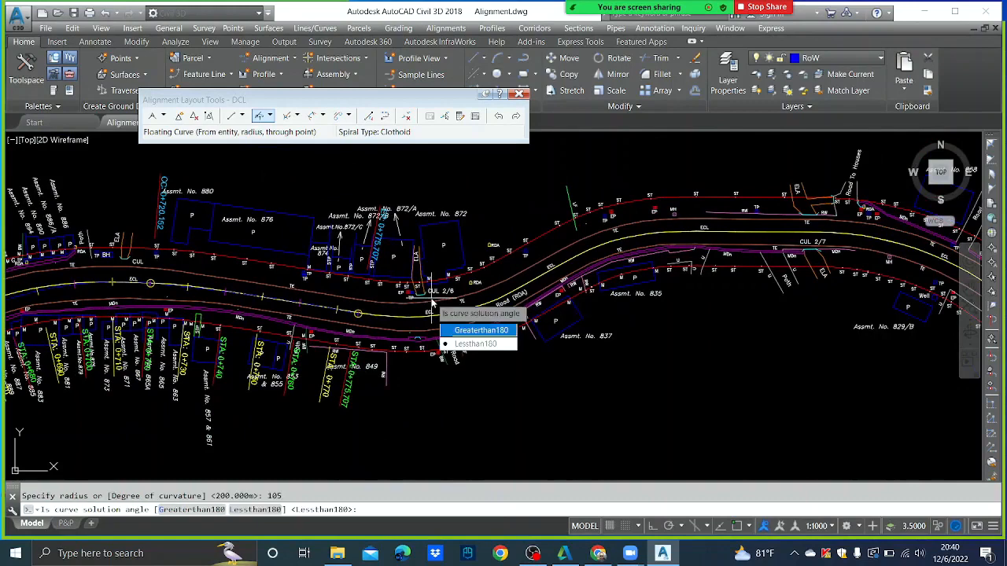
key("Return")
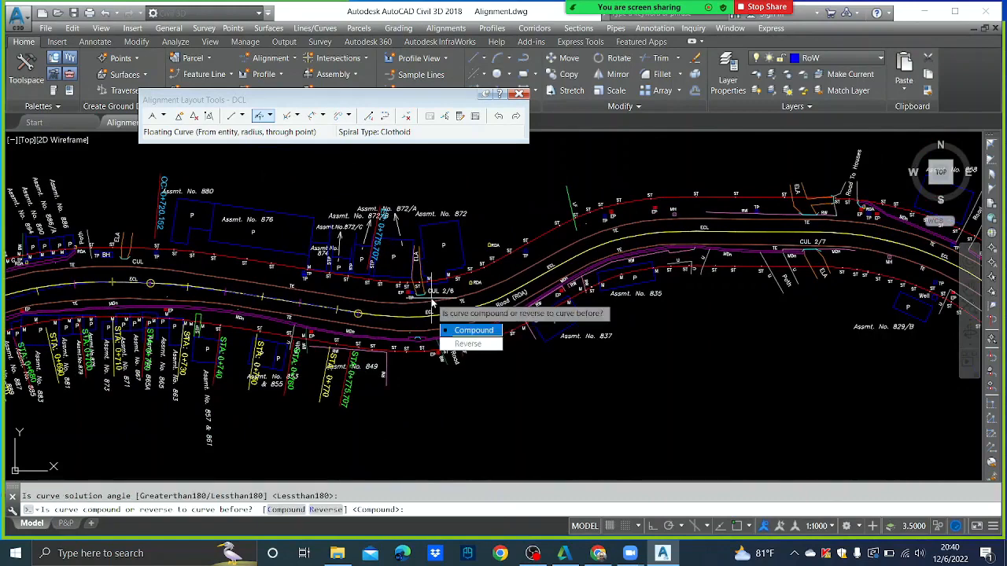
type("r")
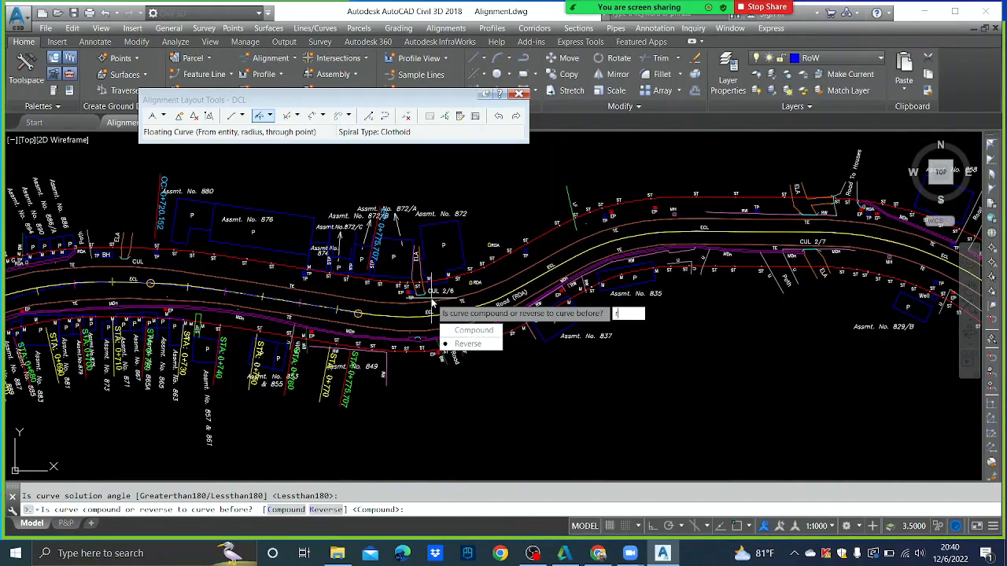
key("Return")
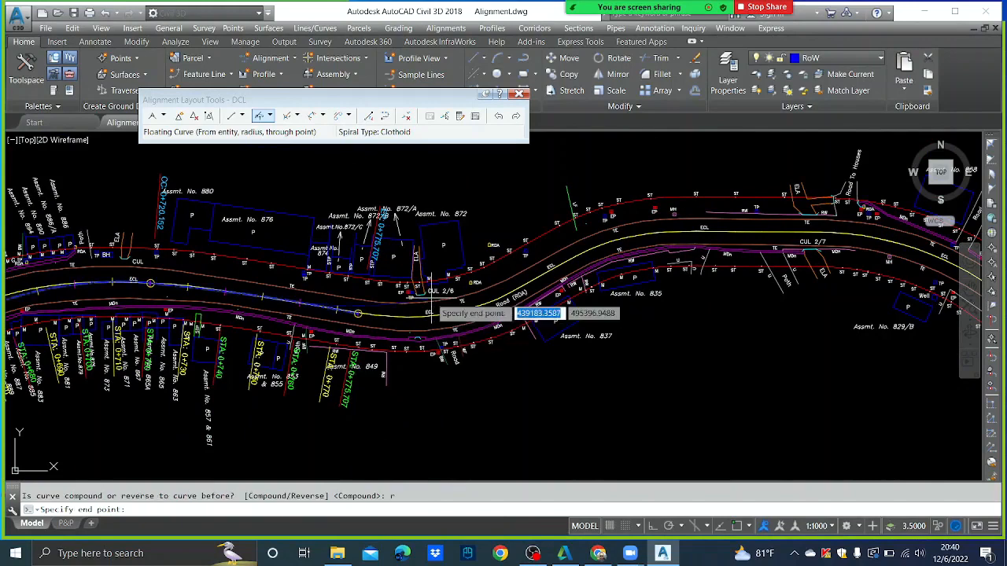
left_click(583, 251)
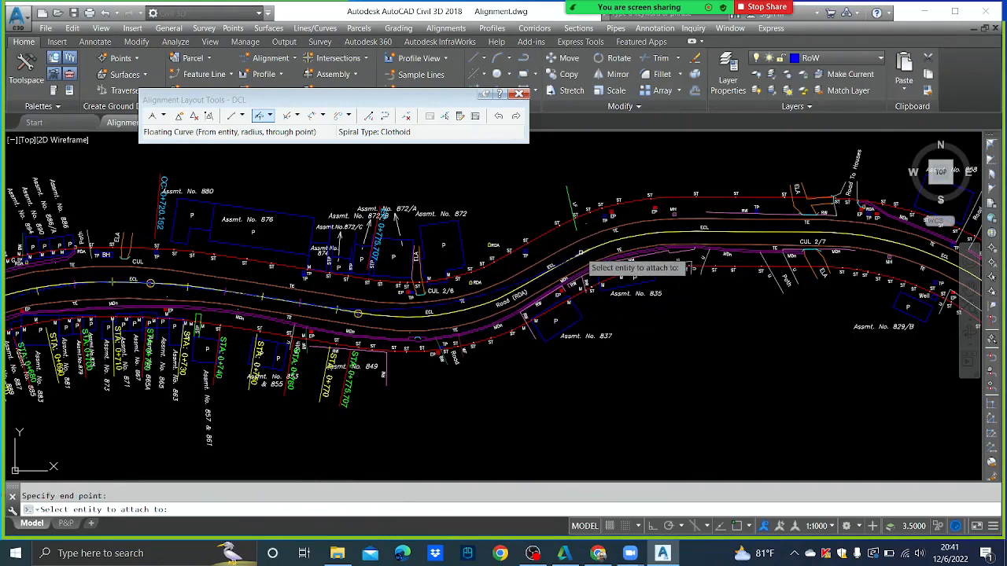
key("Return")
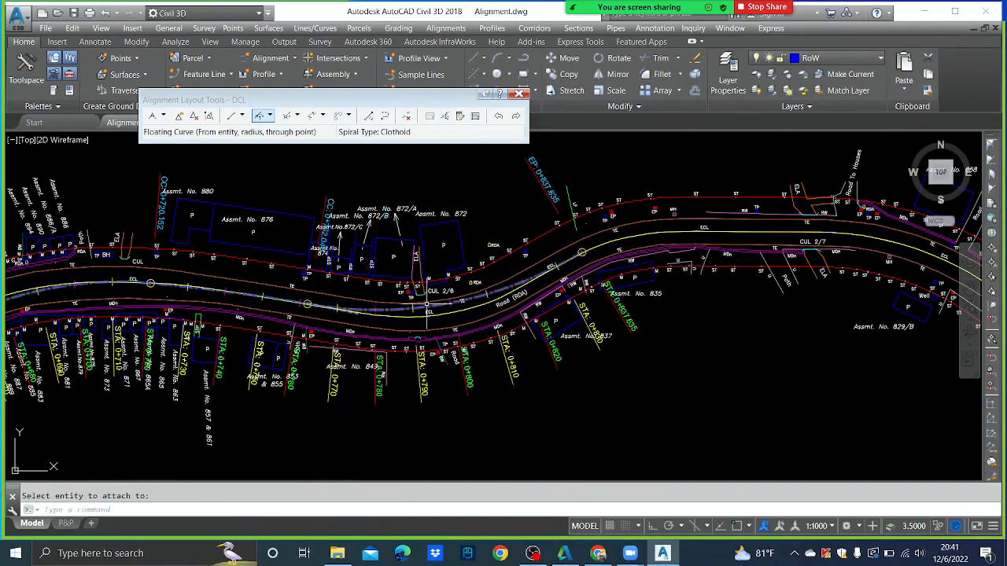
scroll(429, 293, "up", 3)
scroll(429, 293, "down", 2)
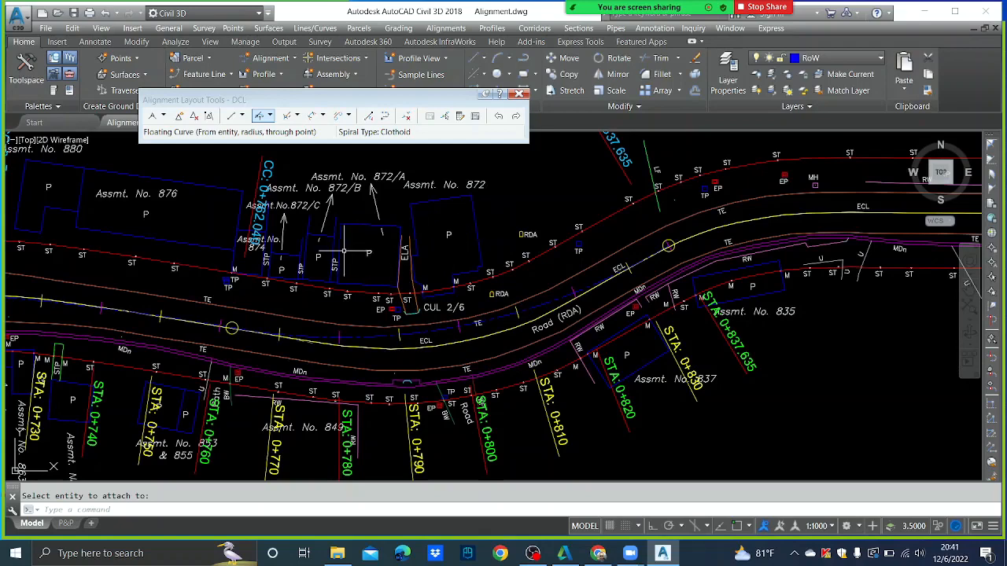
left_click(447, 117)
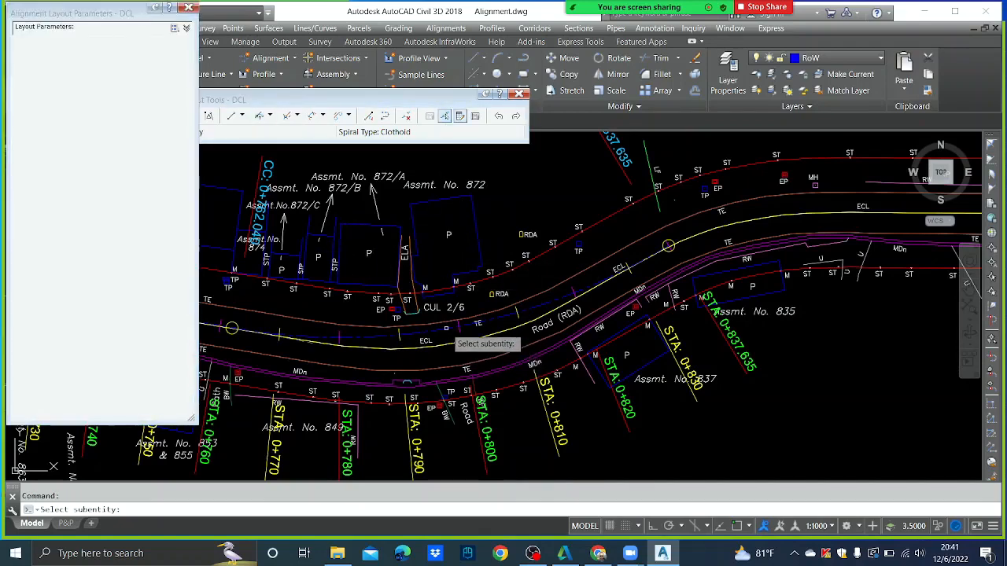
left_click(446, 329)
left_click(143, 158)
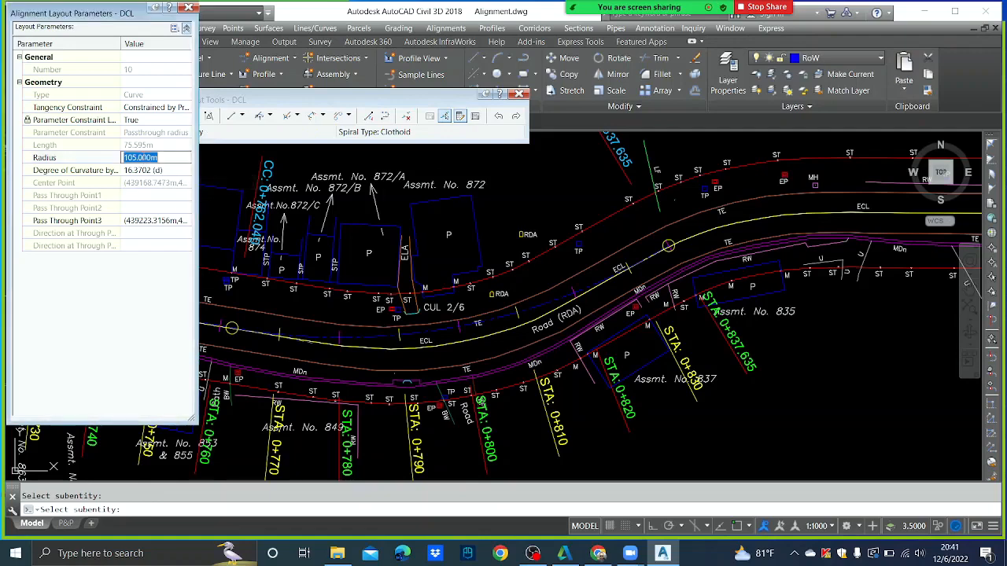
type("95")
key("Return")
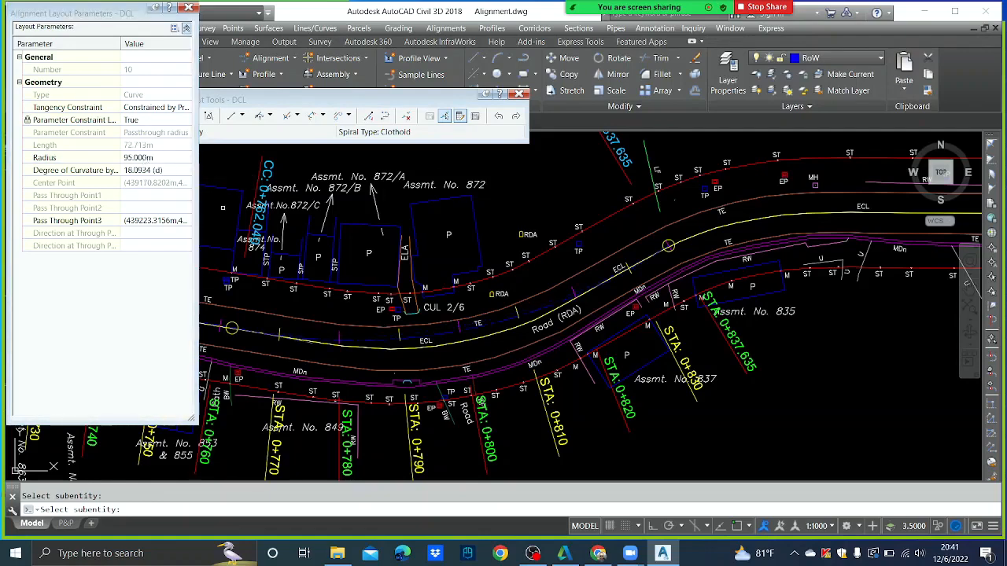
key("Escape")
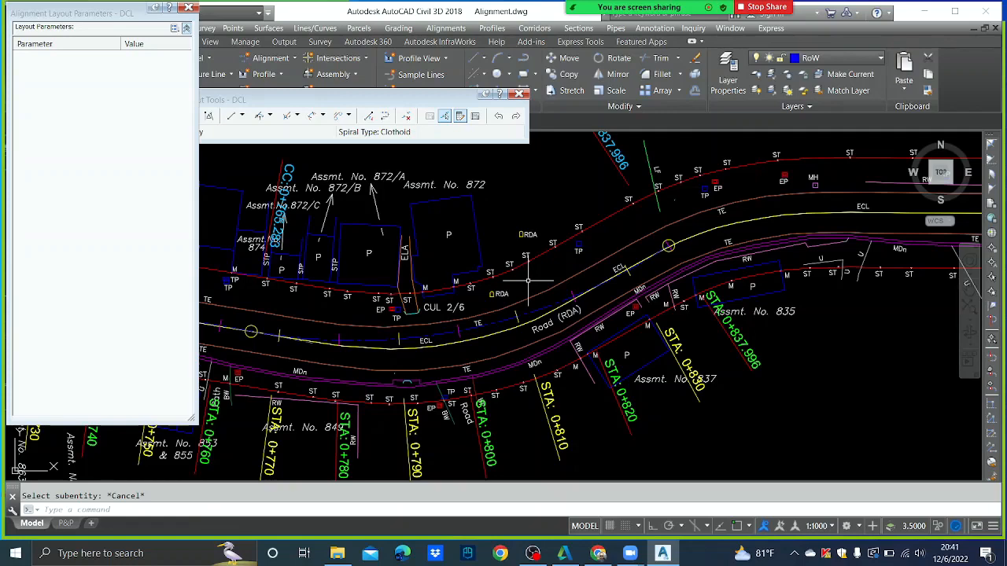
scroll(550, 276, "down", 5)
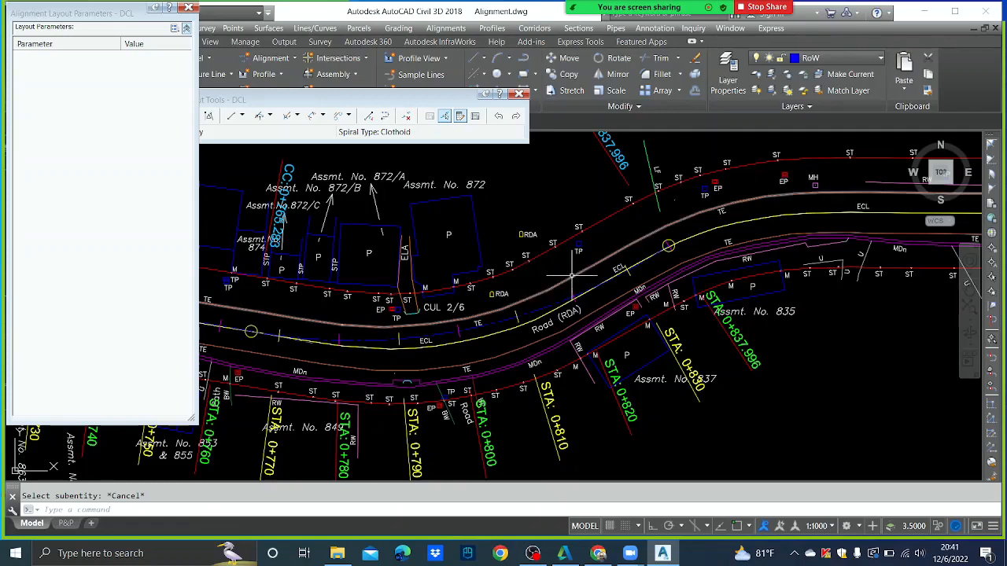
middle_click_drag(738, 260, 672, 265)
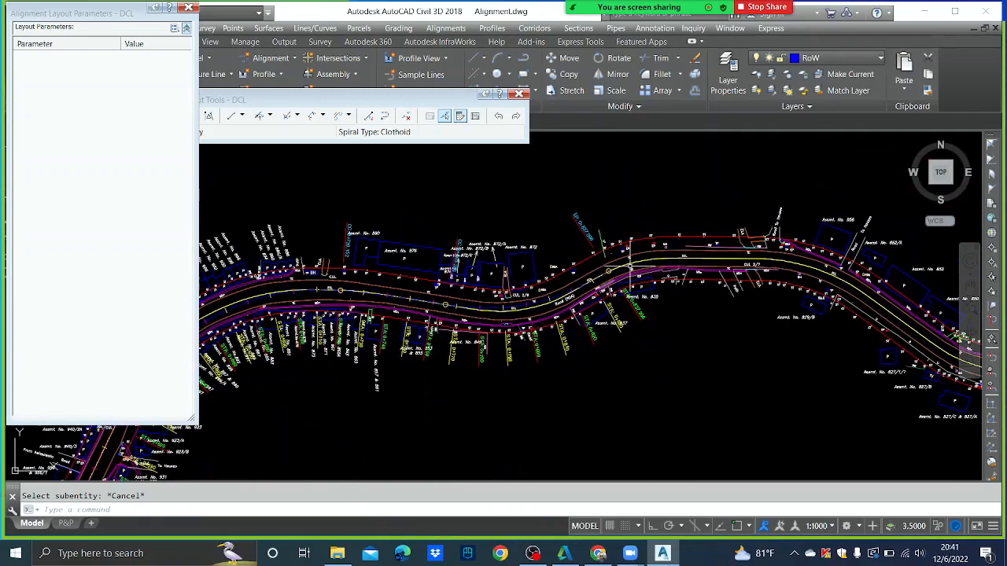
- Add another reverse 105 m floating curve ending near CUL 2/7, stationing to 0+876.889
left_click(271, 118)
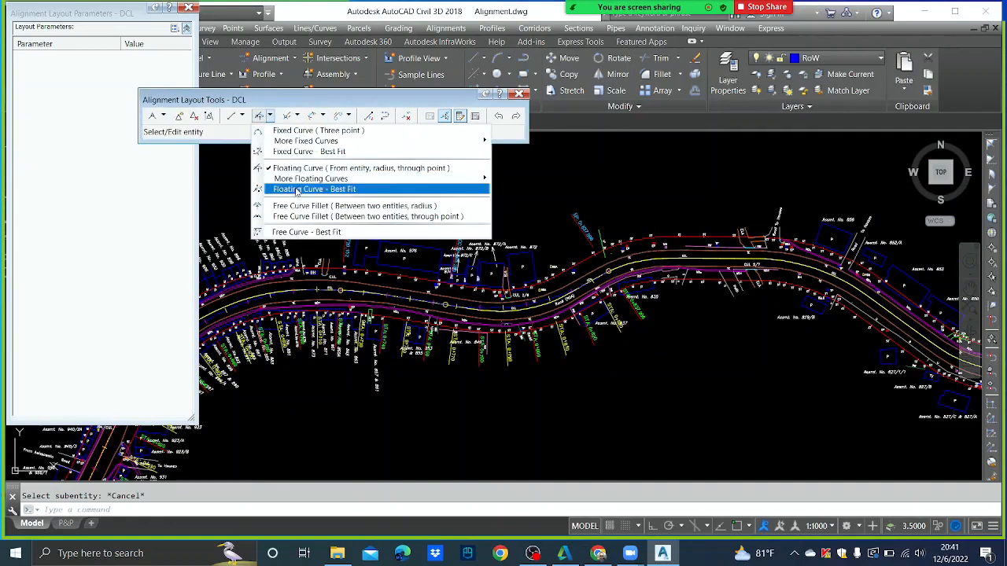
left_click(259, 167)
scroll(598, 283, "up", 3)
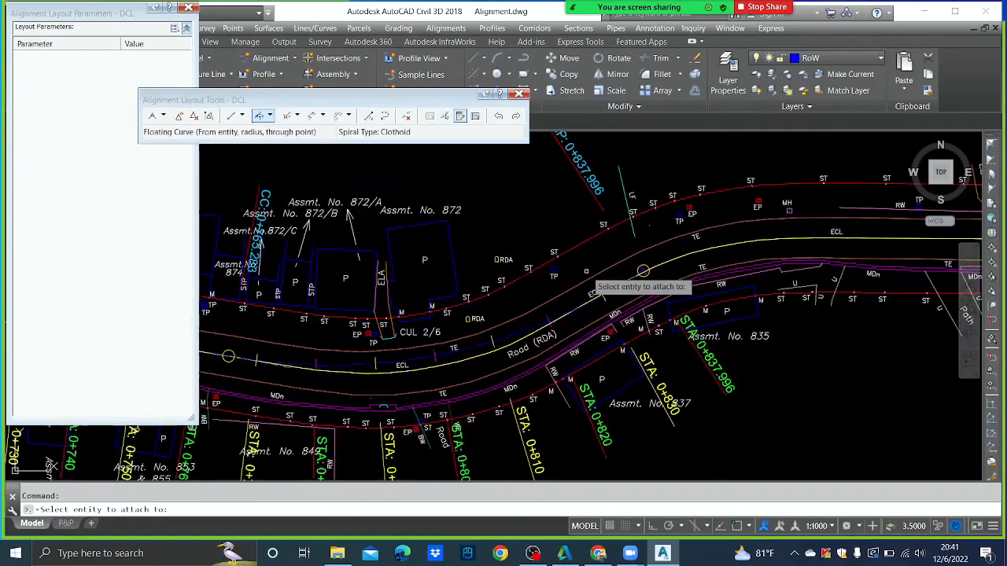
scroll(641, 273, "up", 3)
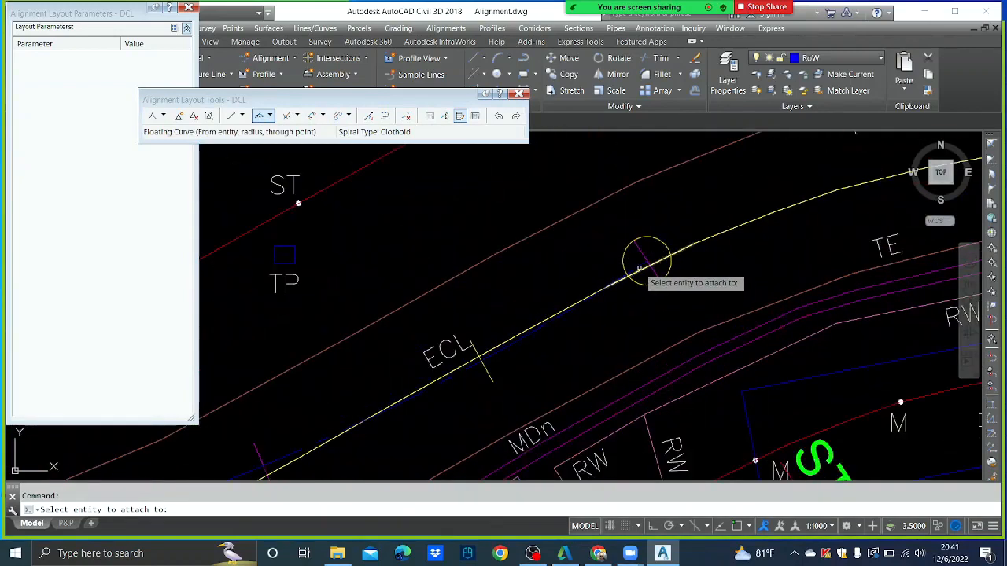
left_click(639, 269)
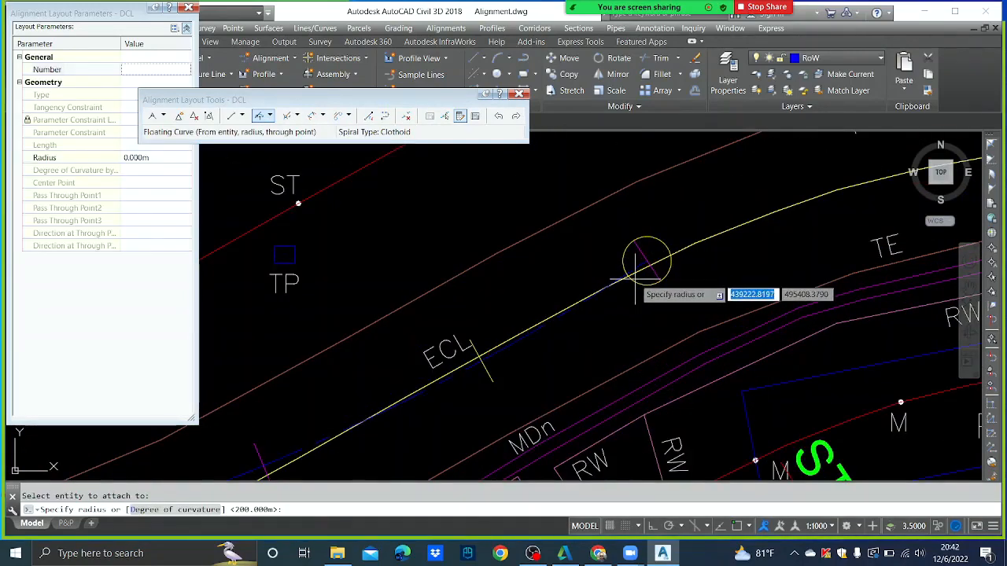
scroll(646, 262, "down", 4)
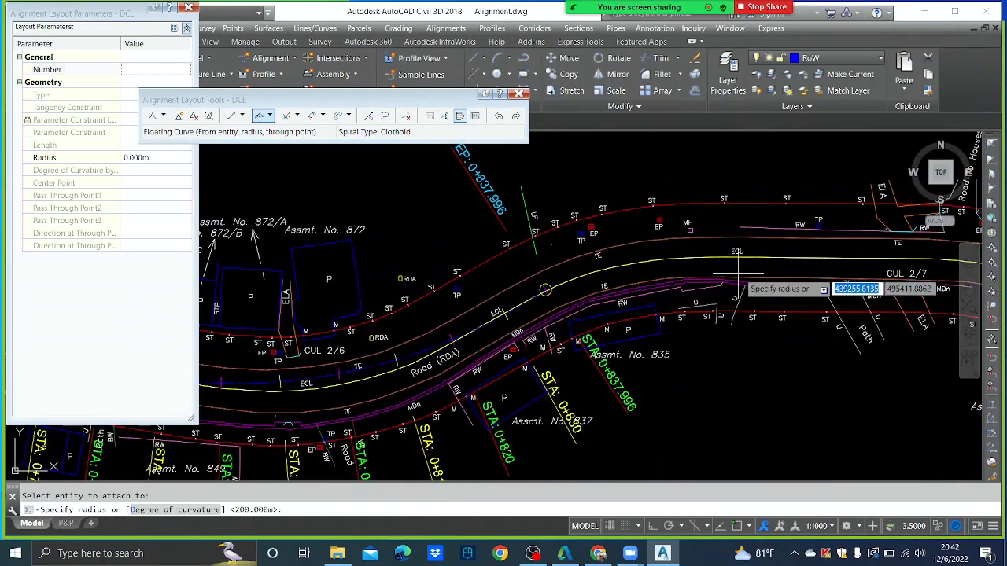
type("105")
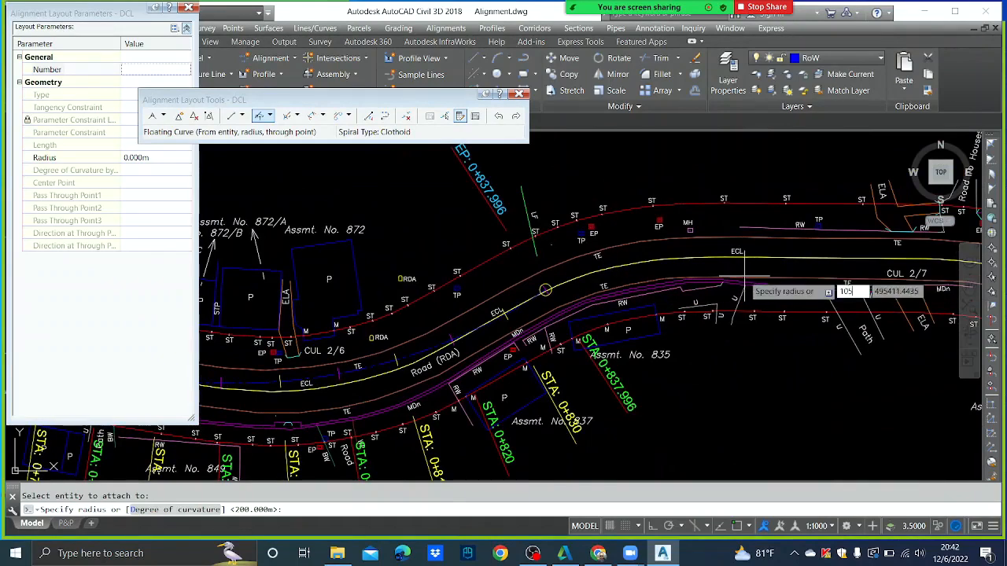
key("Return")
key("Return")
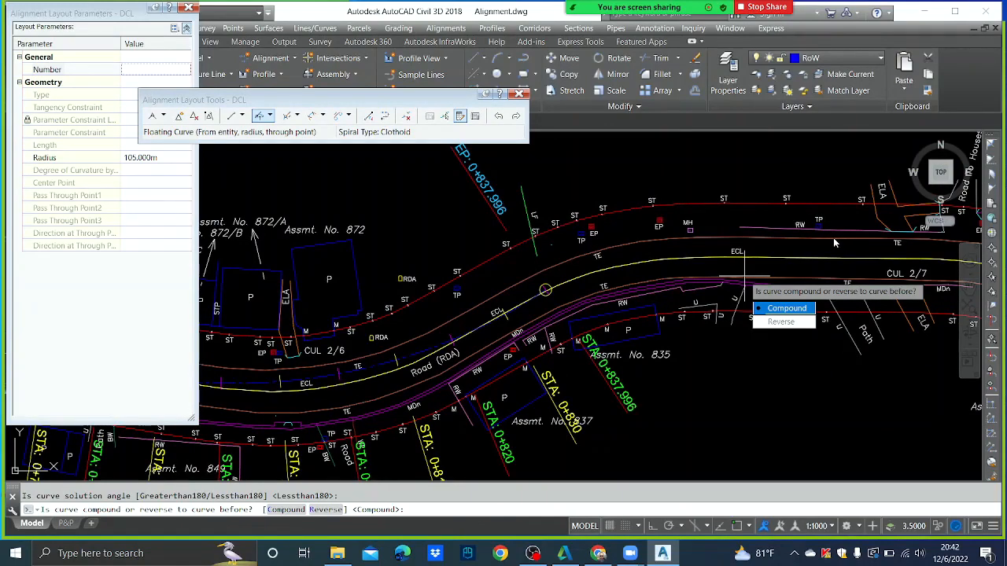
type("r")
key("Return")
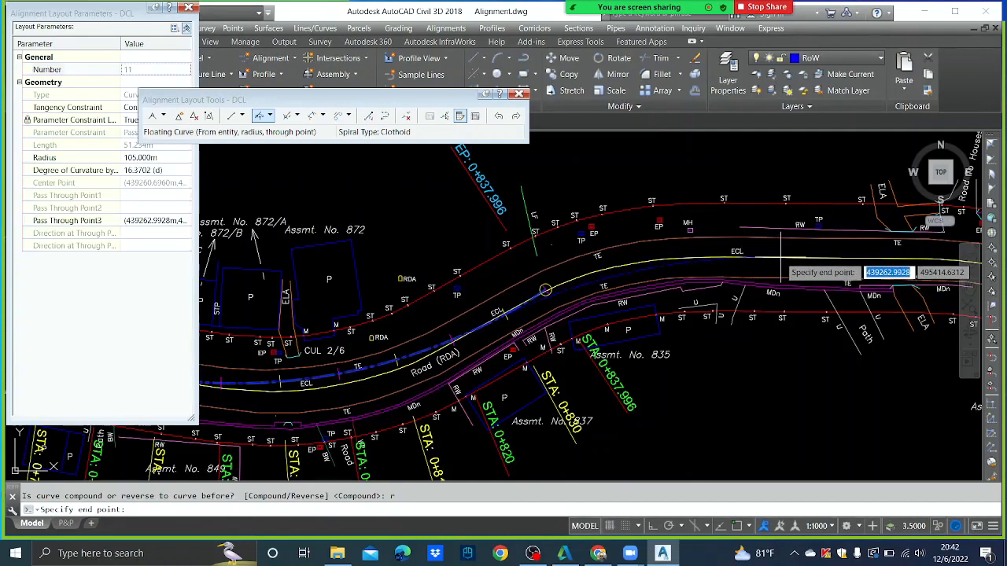
left_click(775, 258)
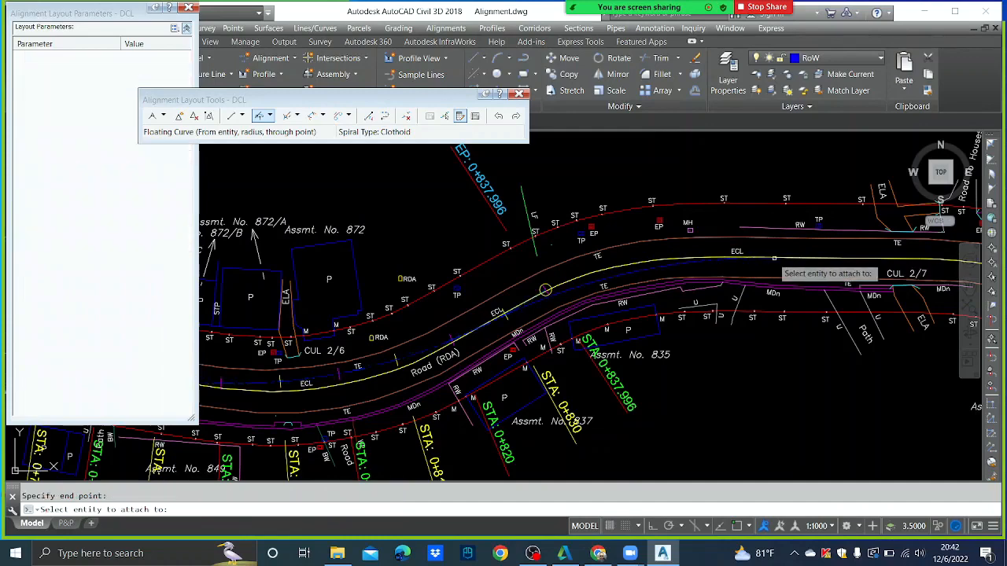
key("Return")
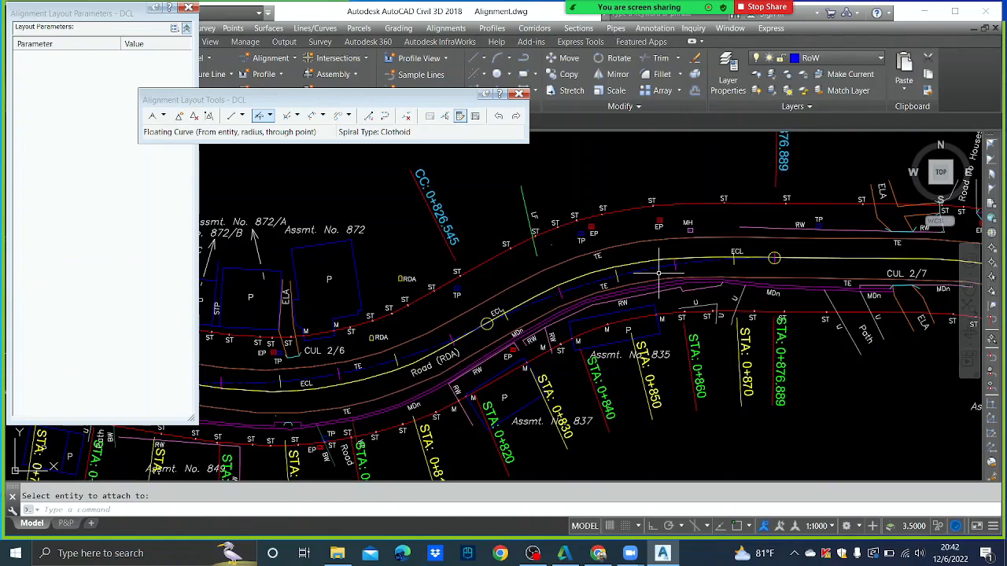
left_click(445, 115)
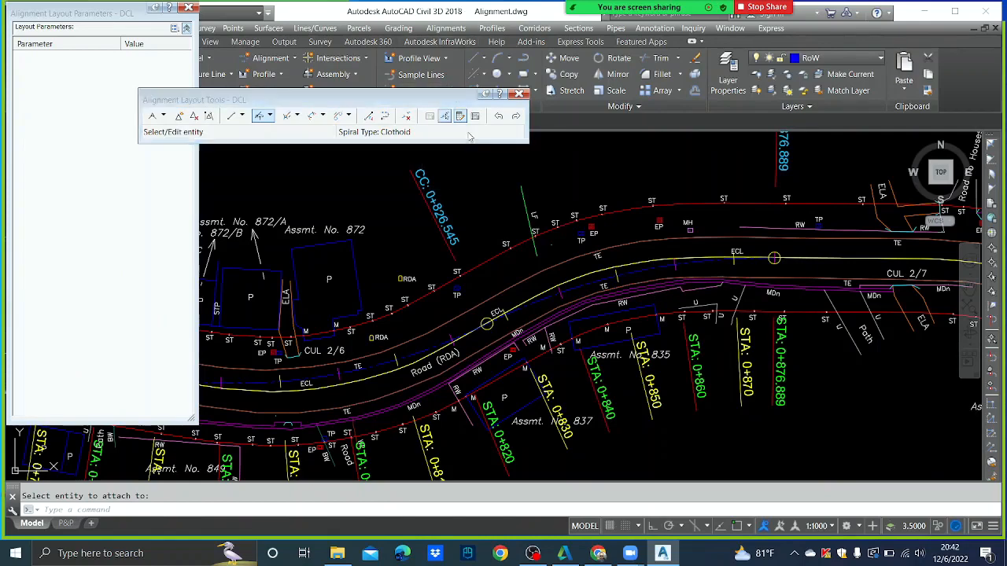
- Reduce the newest curve's radius to 95 m
left_click(644, 270)
left_click(165, 156)
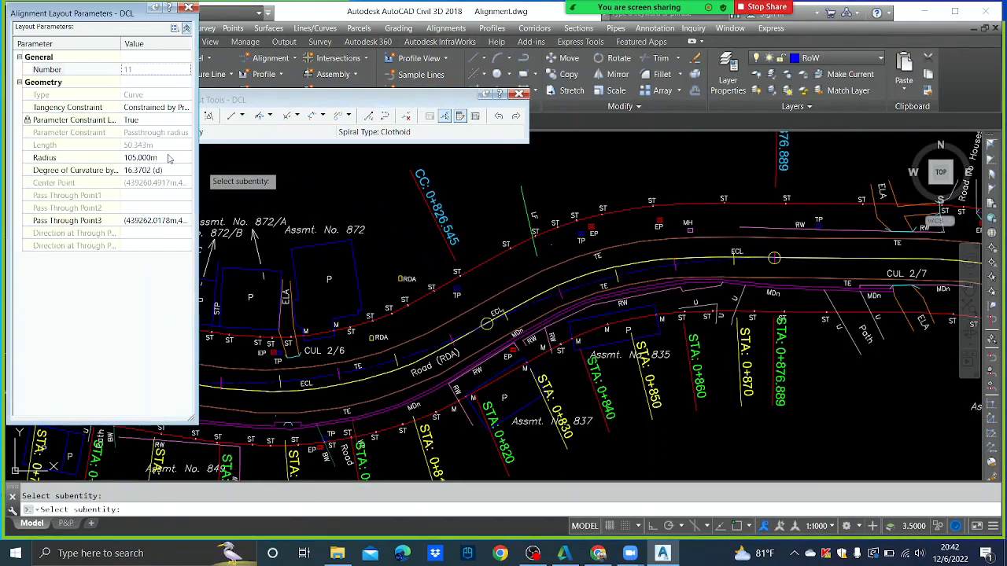
key("Return")
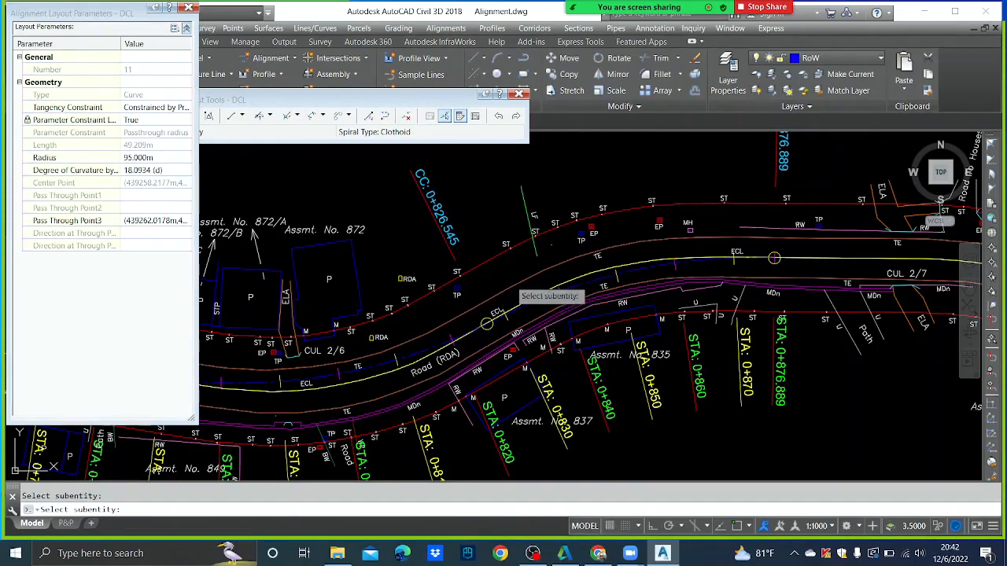
key("Escape")
- Add a floating tangent line from the last curve, ending along the road at EP 0+930.492
middle_click_drag(811, 271, 598, 291)
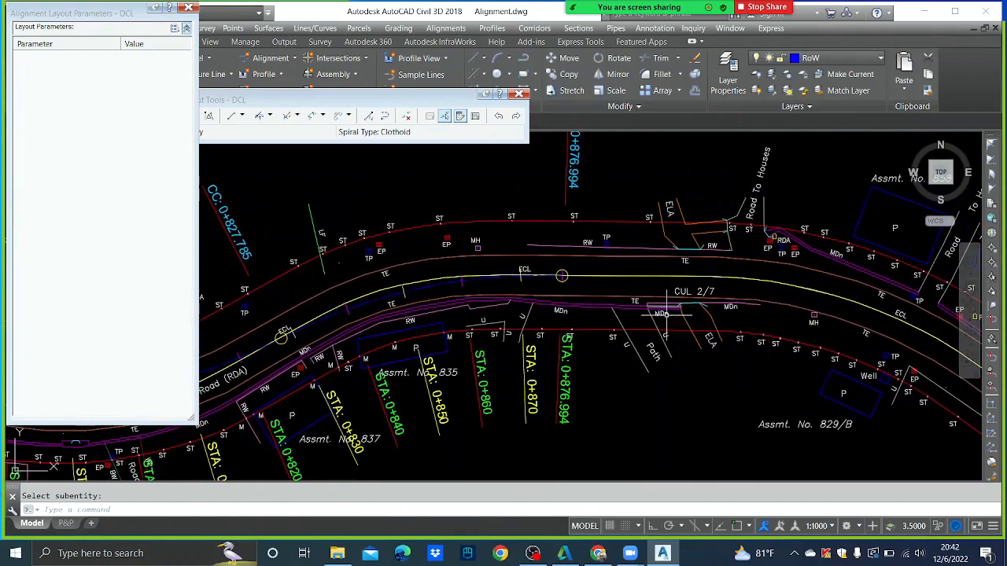
scroll(673, 303, "down", 5)
scroll(686, 296, "up", 4)
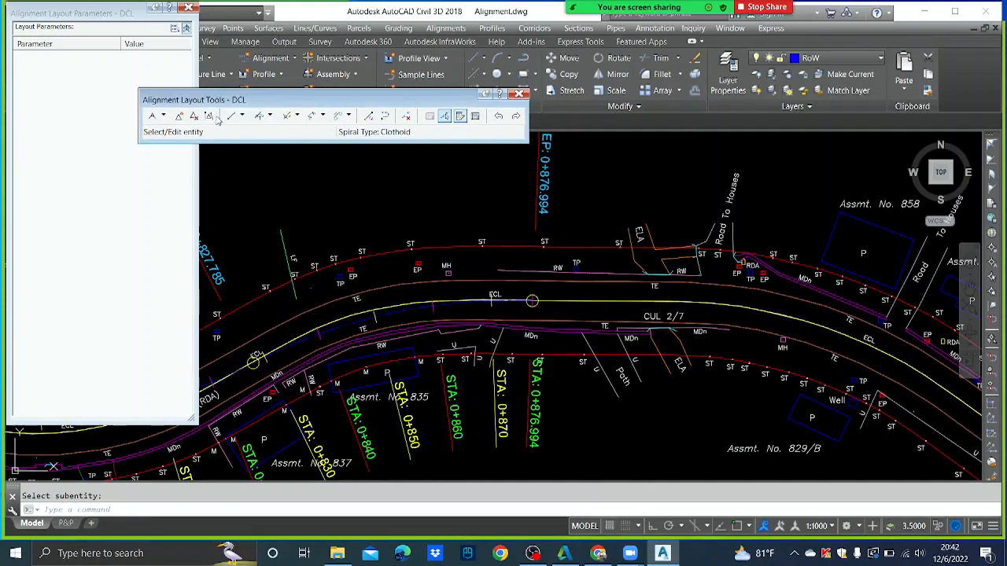
left_click(243, 118)
left_click(259, 169)
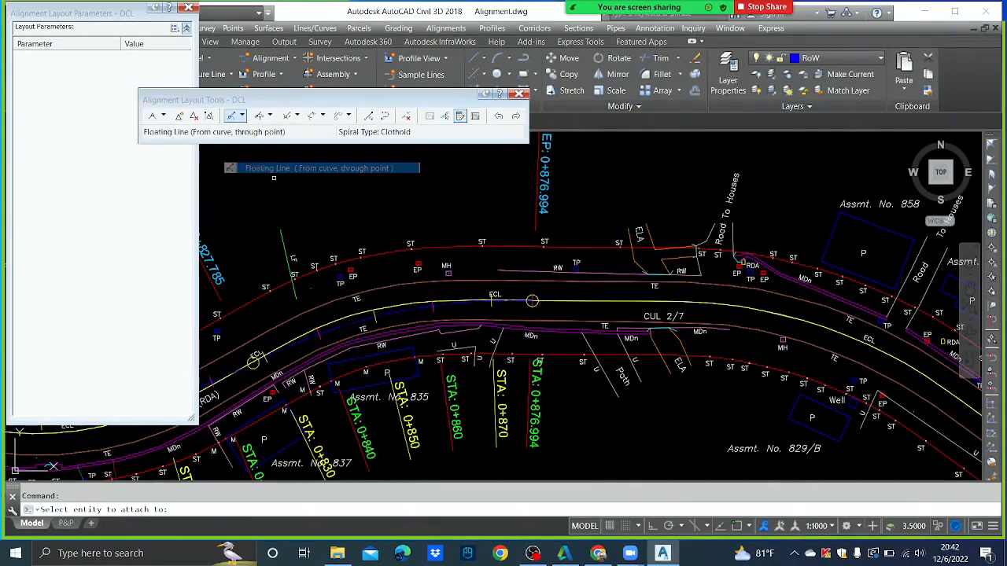
left_click(532, 301)
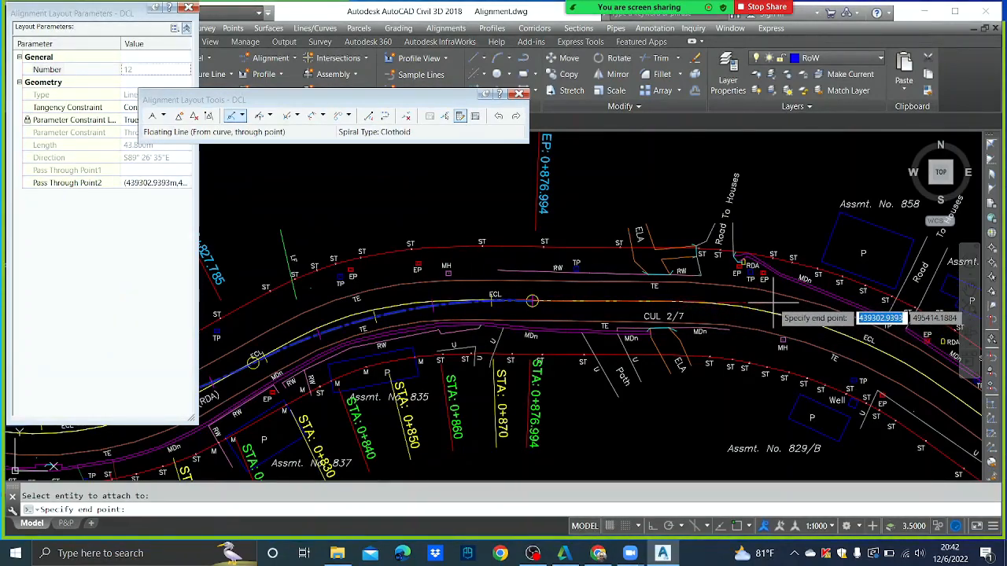
scroll(787, 303, "down", 3)
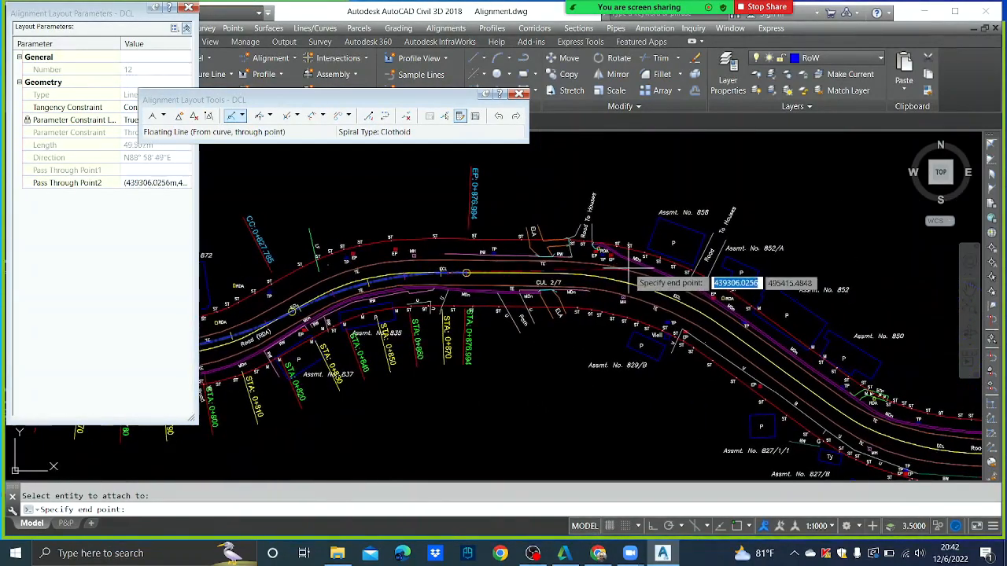
middle_click_drag(681, 280, 591, 269)
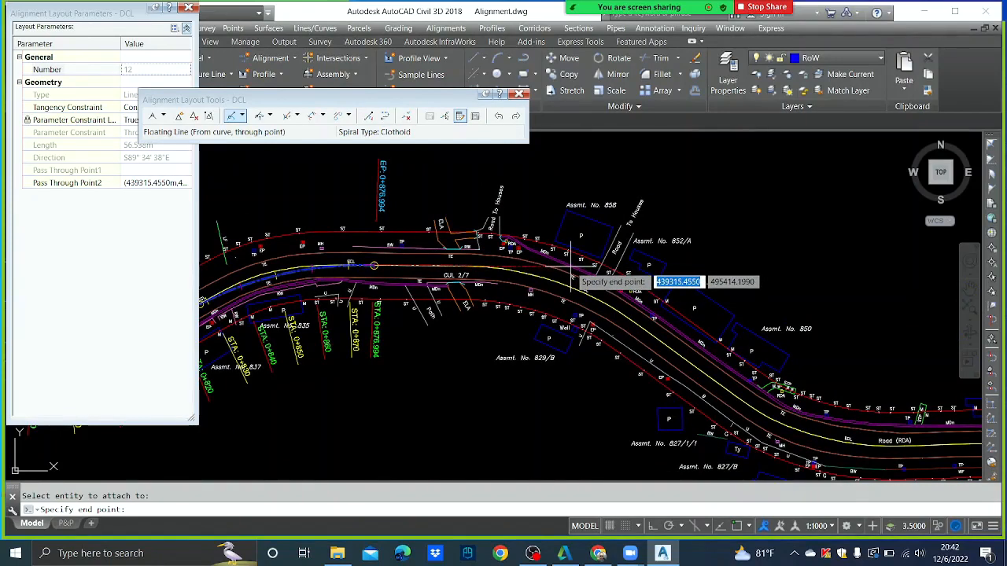
left_click(572, 279)
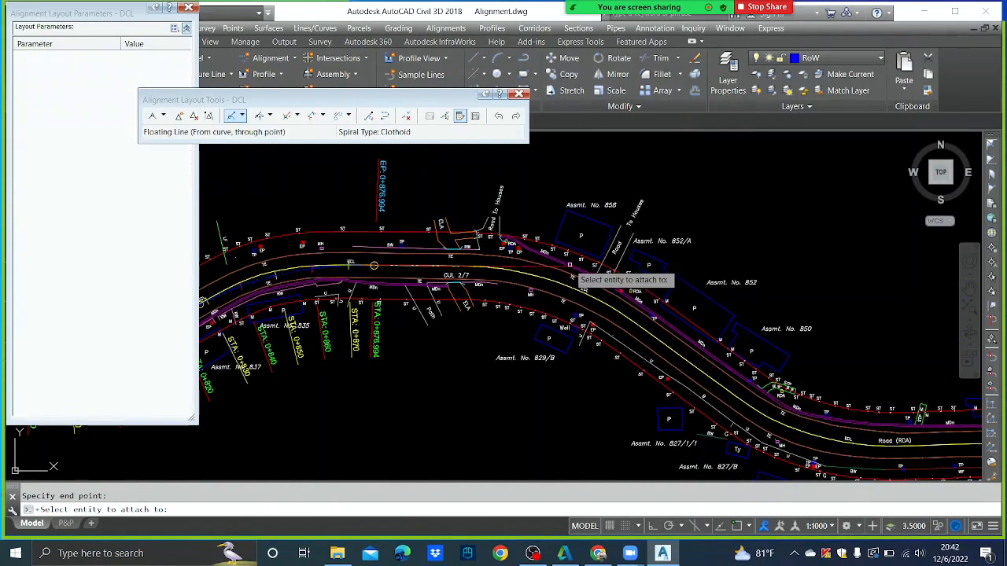
key("Return")
- Try drawing a line from the road with object snap, then cancel it
type("l")
key("Return")
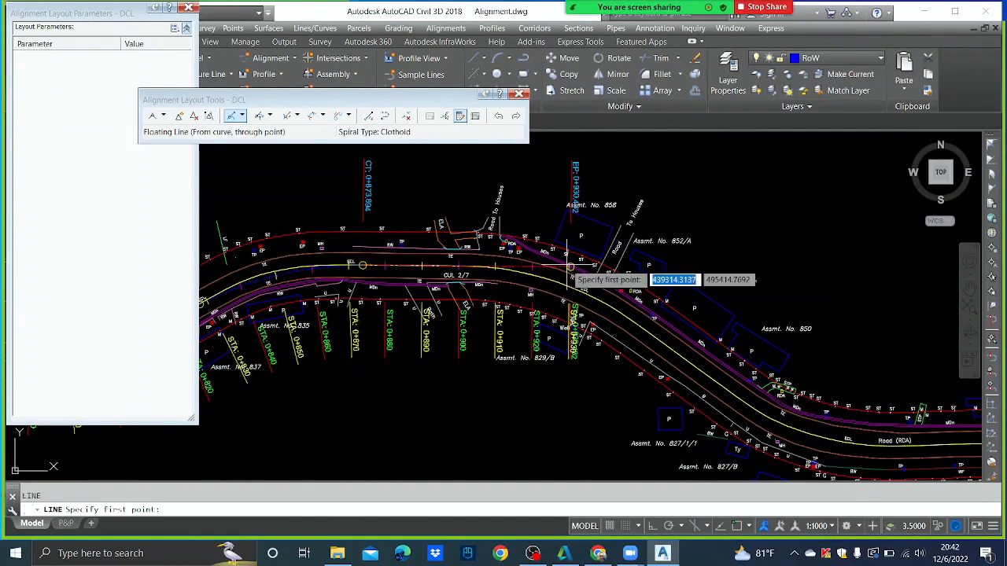
key("F3")
left_click(622, 313)
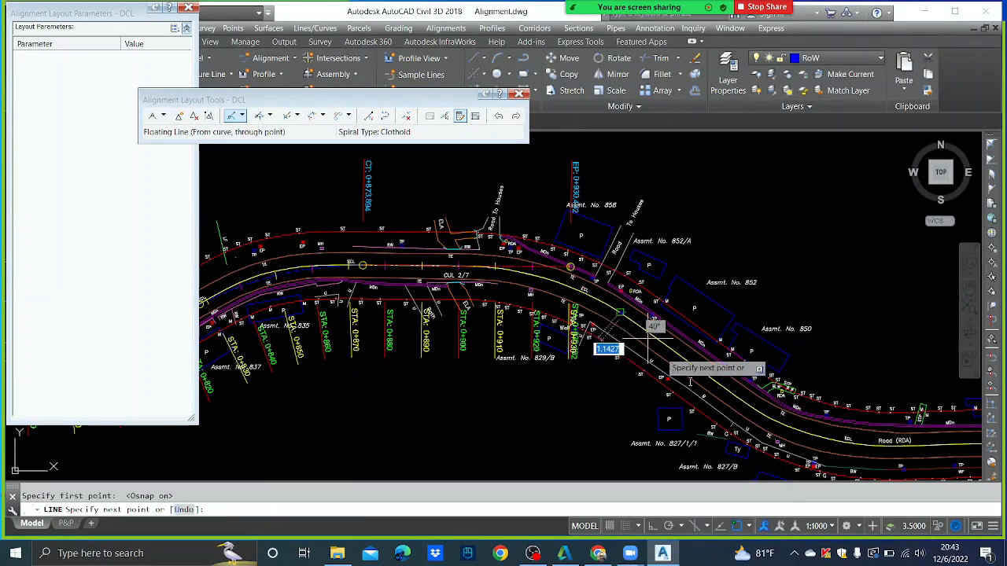
left_click(765, 417)
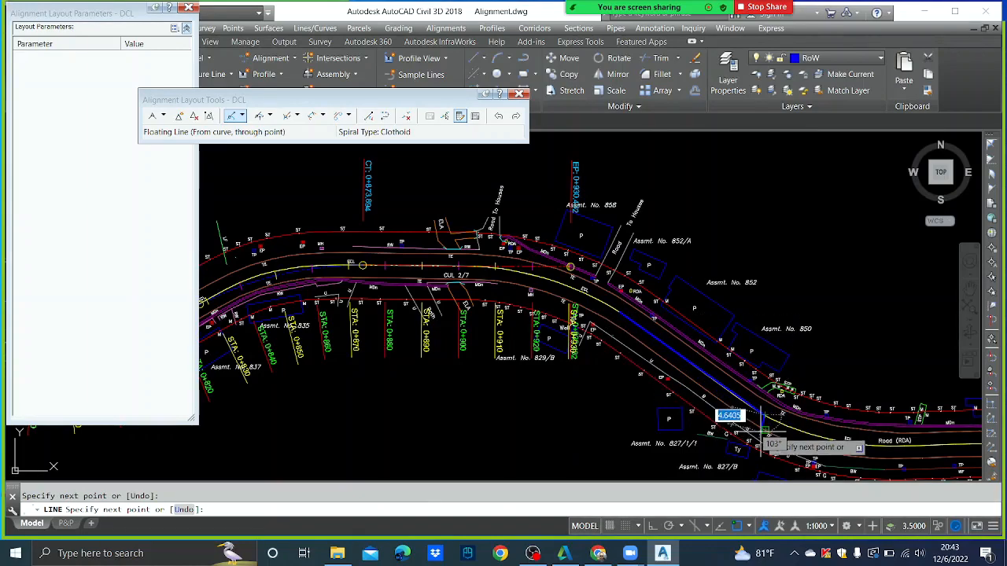
key("ctrl+z")
key("F3")
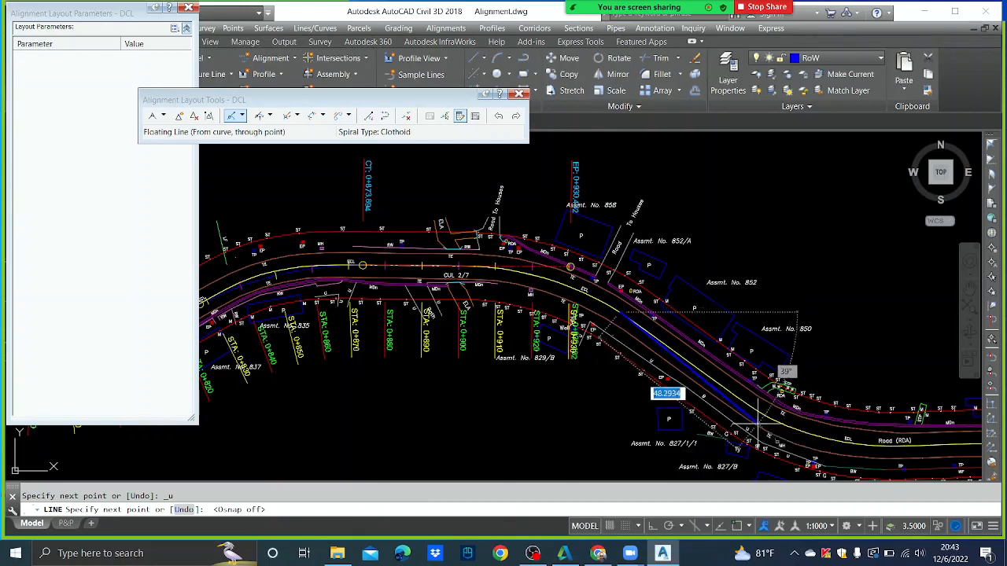
scroll(759, 425, "up", 2)
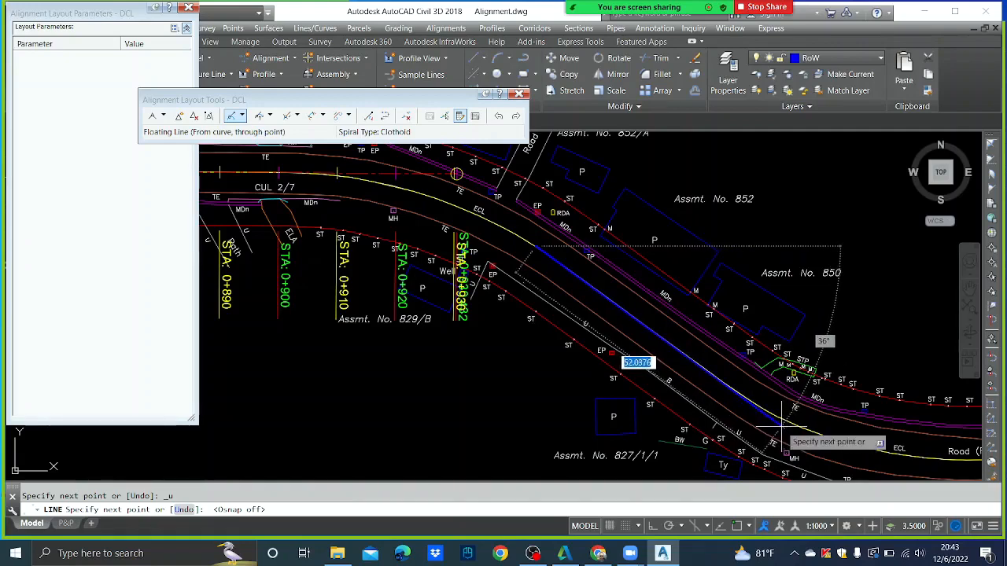
left_click(784, 424)
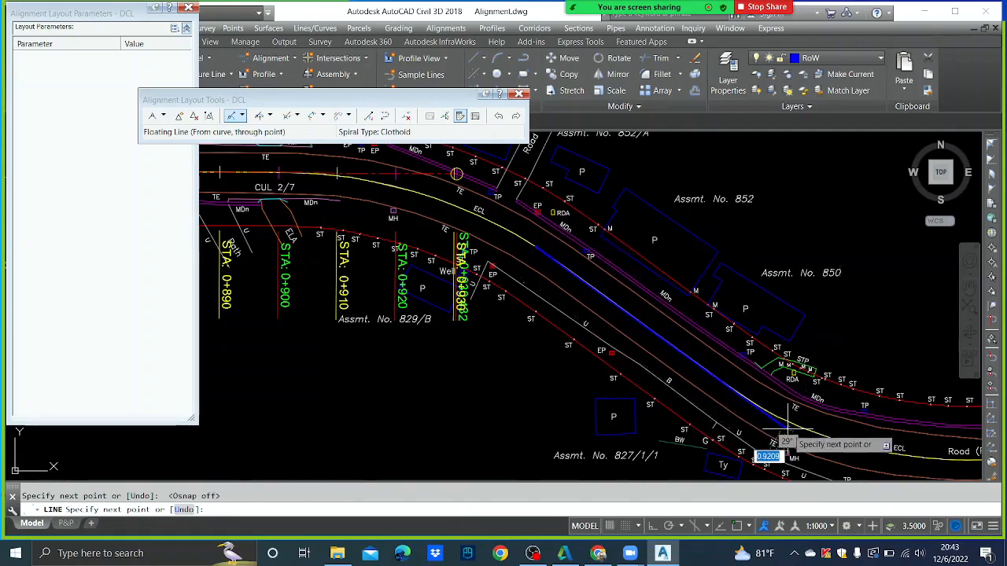
key("Escape")
scroll(724, 355, "down", 5)
scroll(622, 279, "up", 3)
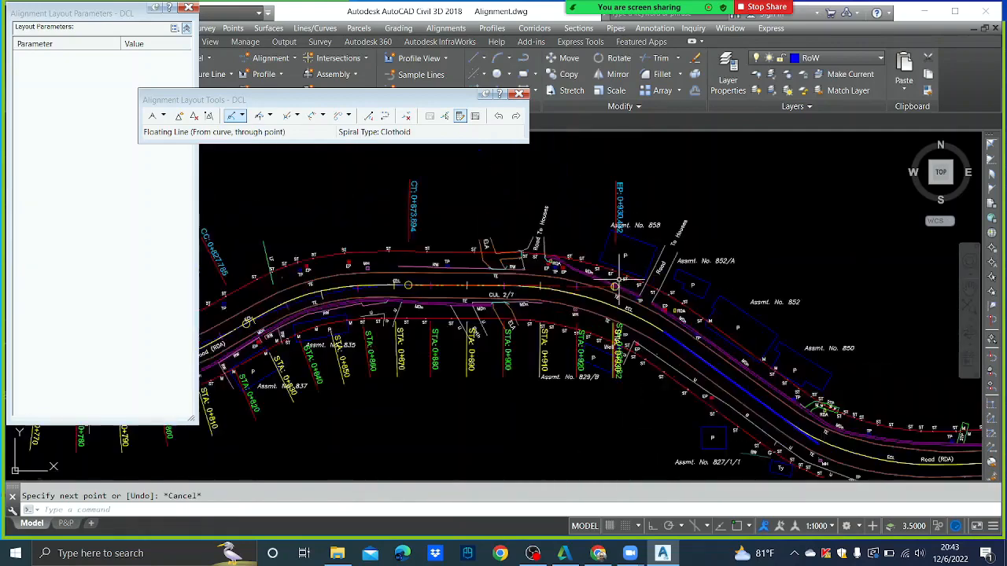
scroll(620, 281, "up", 2)
- Draw a blue guide line crossing the road below the alignment end
type("l")
key("Return")
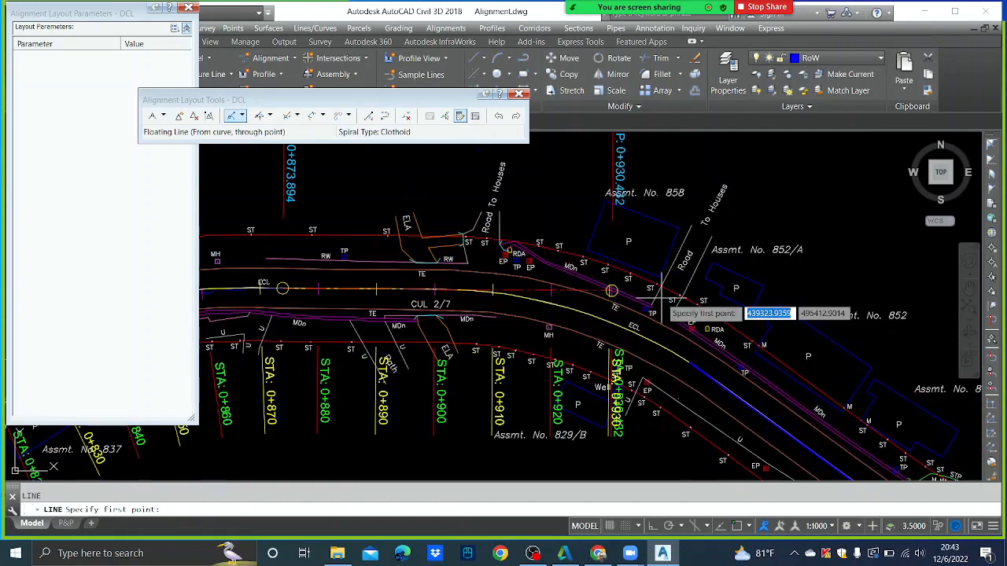
left_click(405, 454)
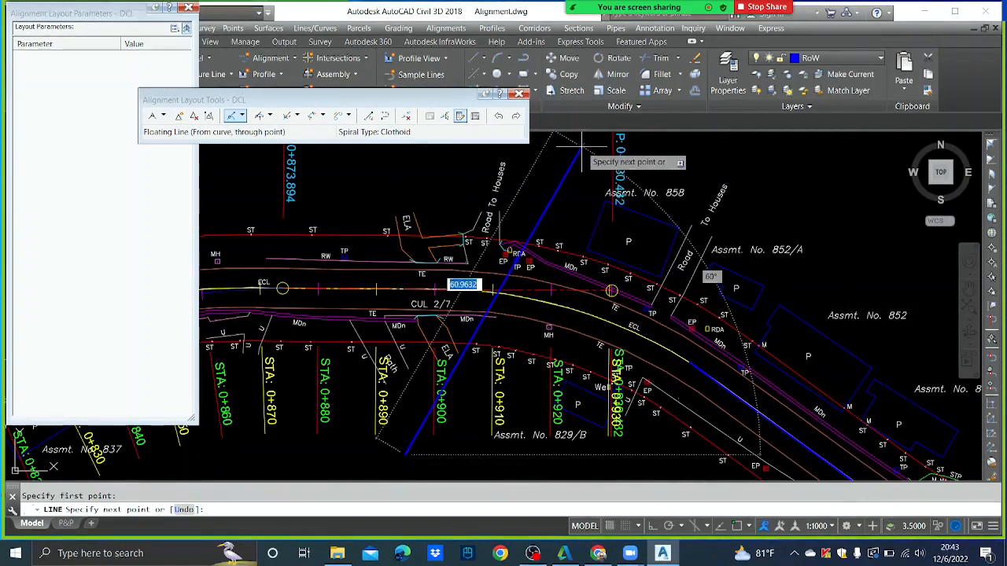
left_click(582, 150)
key("Escape")
- Attempt EXTEND using the blue guide line as boundary, then cancel
type("ex")
key("Return")
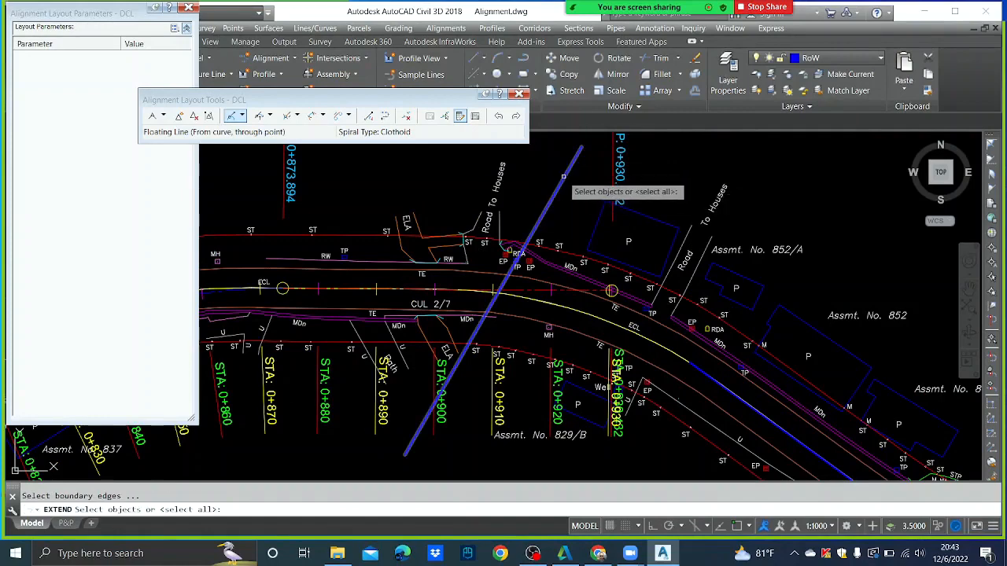
left_click(563, 177)
key("Return")
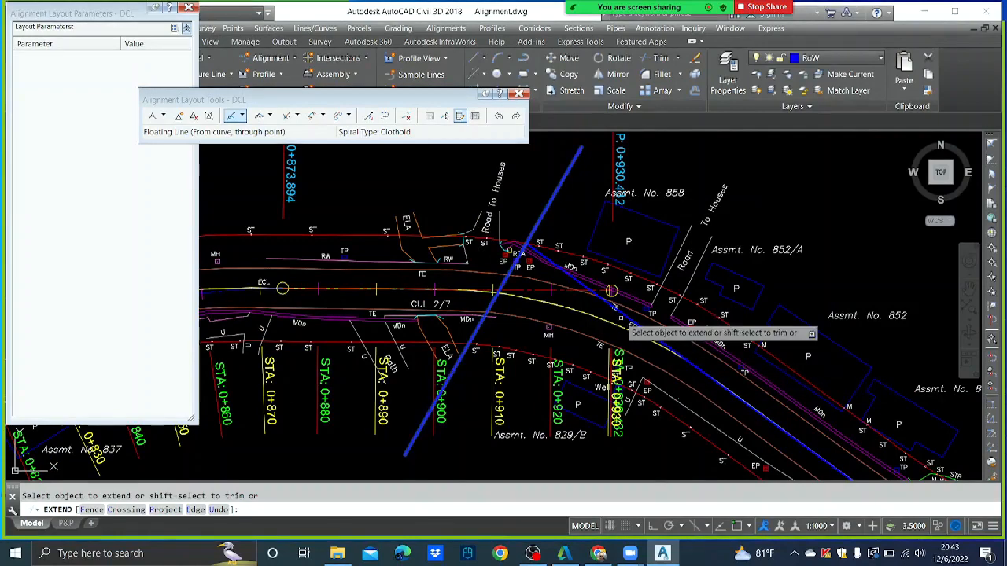
key("Escape")
scroll(594, 290, "up", 4)
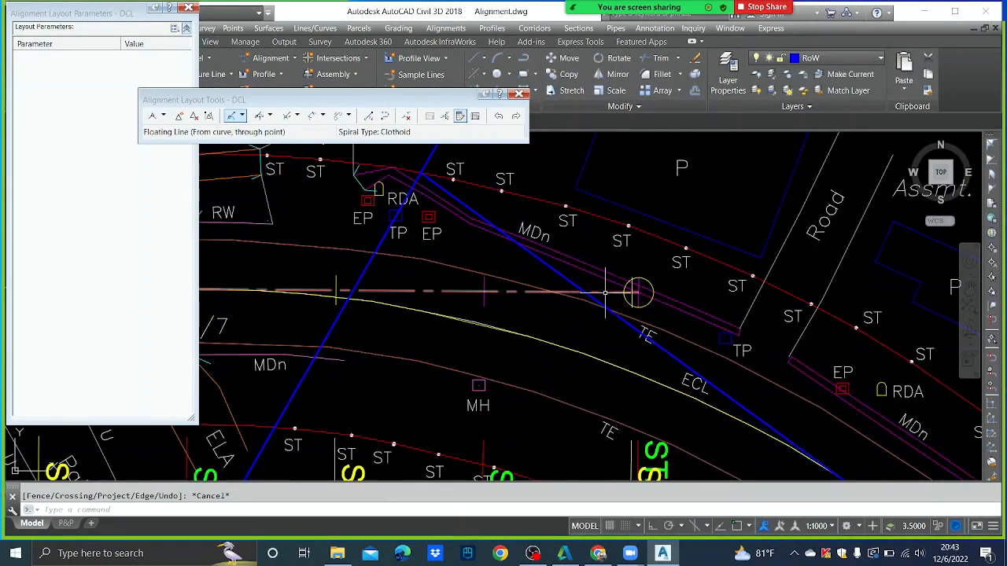
- Stretch the DCL alignment's end grip to a new position with Osnap on
left_click(638, 292)
left_click(639, 292)
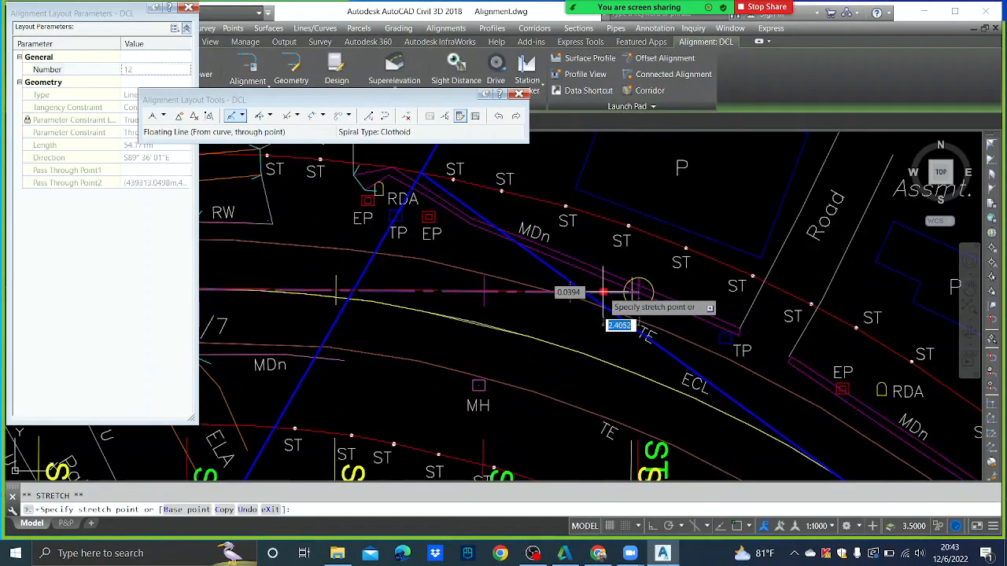
key("F3")
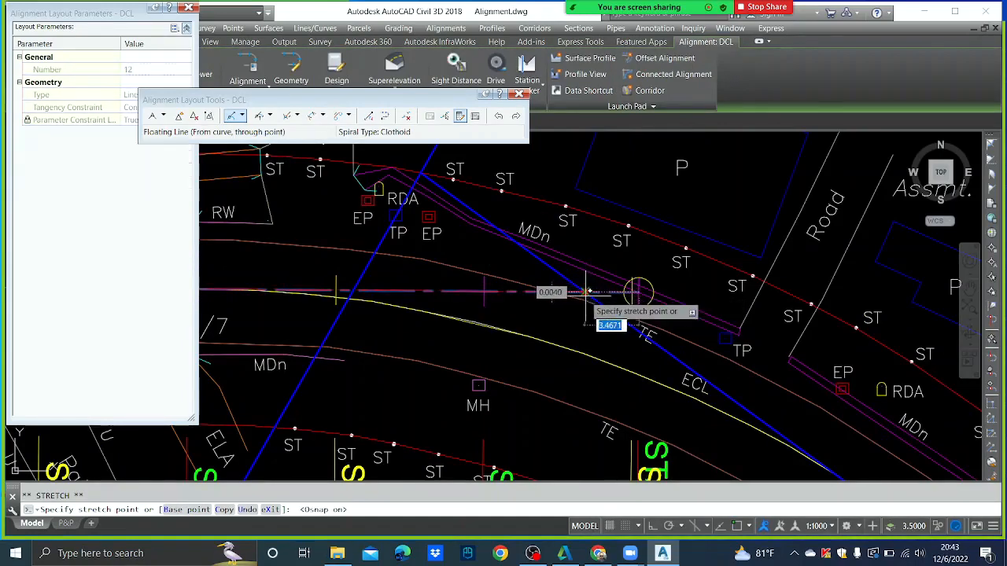
left_click(584, 292)
key("Escape")
scroll(627, 329, "down", 5)
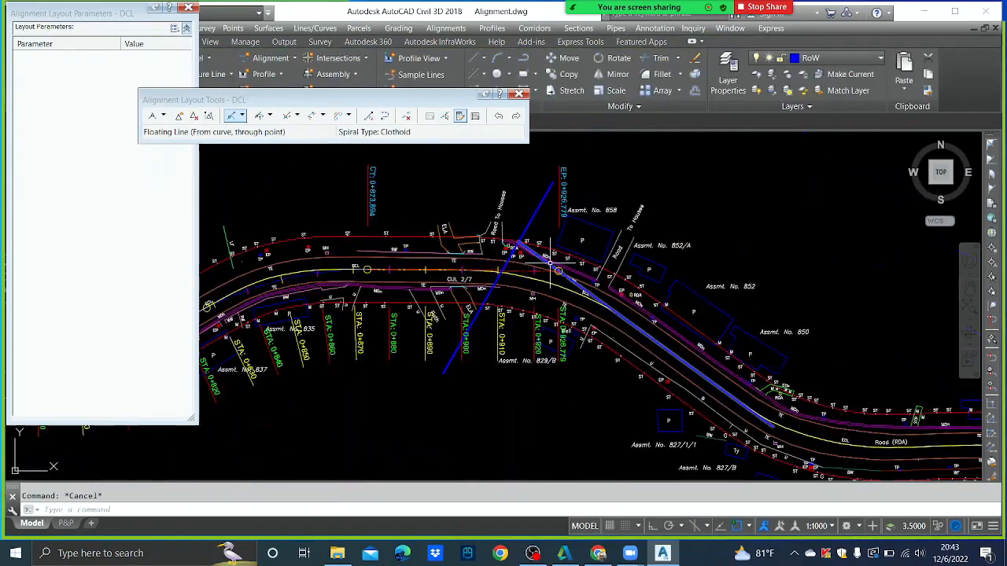
- Add a tangent without curves from the alignment end further along the road
middle_click_drag(708, 363, 602, 360)
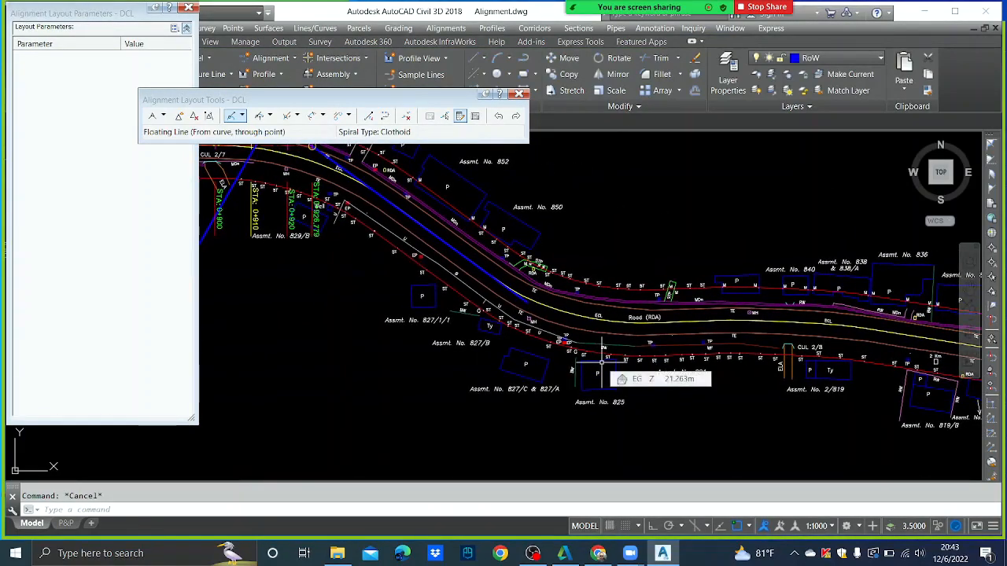
middle_click_drag(450, 244, 547, 335)
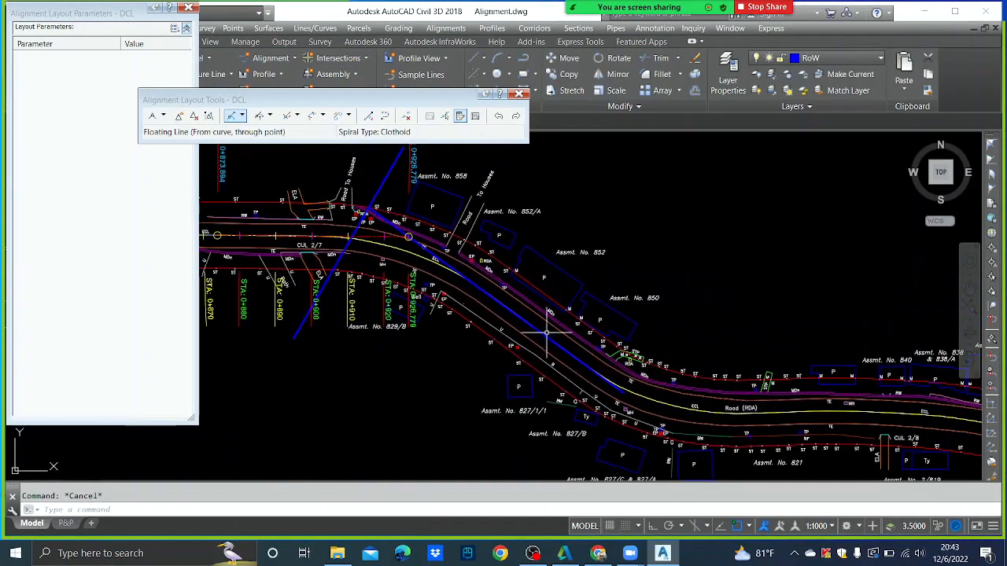
left_click(163, 116)
left_click(177, 127)
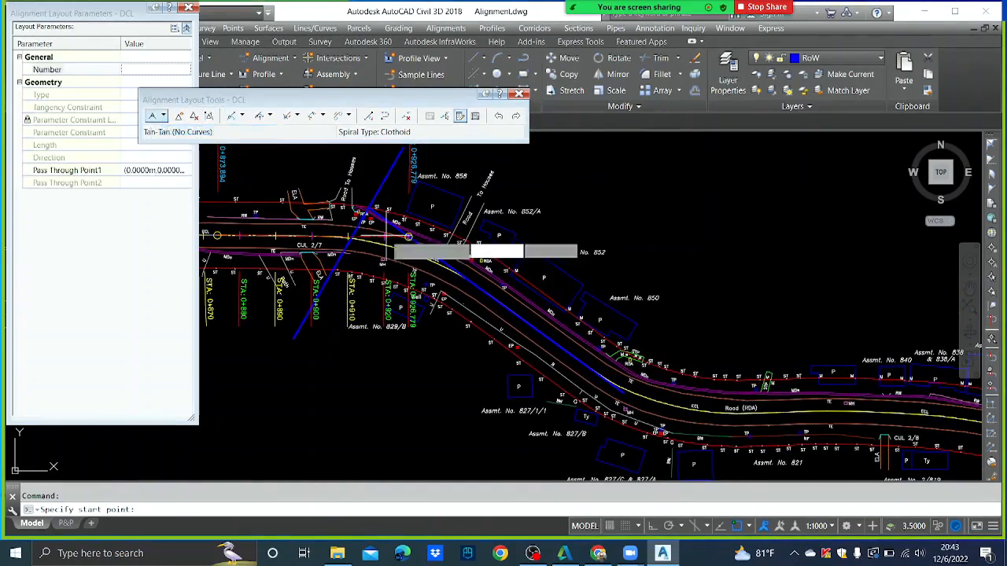
scroll(408, 236, "up", 5)
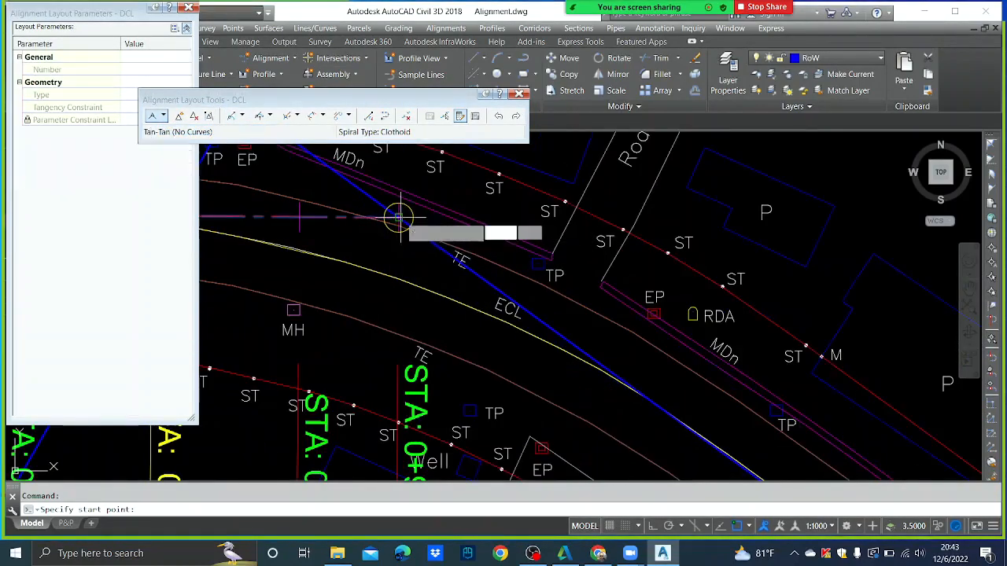
left_click(400, 218)
scroll(461, 268, "down", 3)
middle_click_drag(625, 369, 470, 212)
scroll(620, 323, "up", 2)
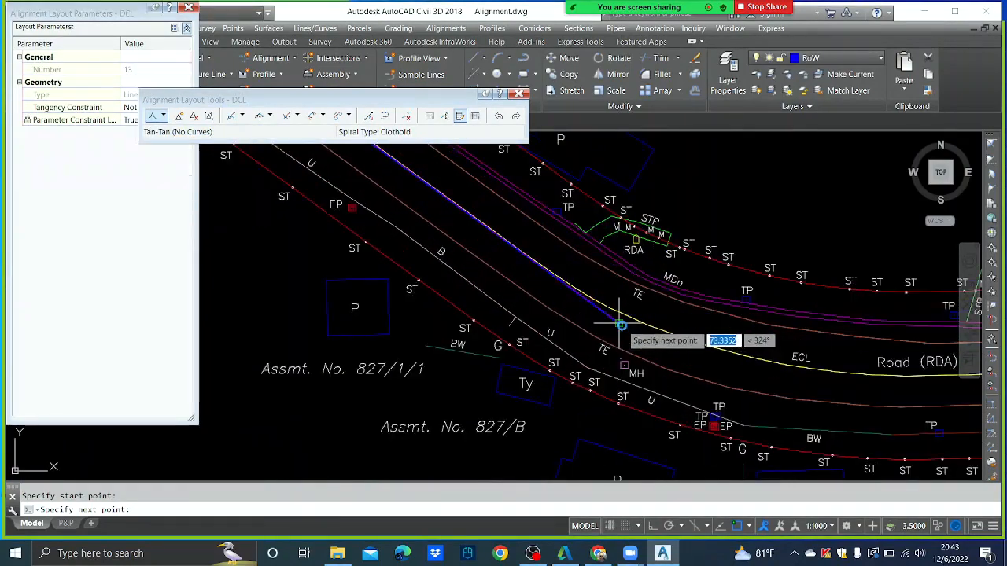
left_click(618, 323)
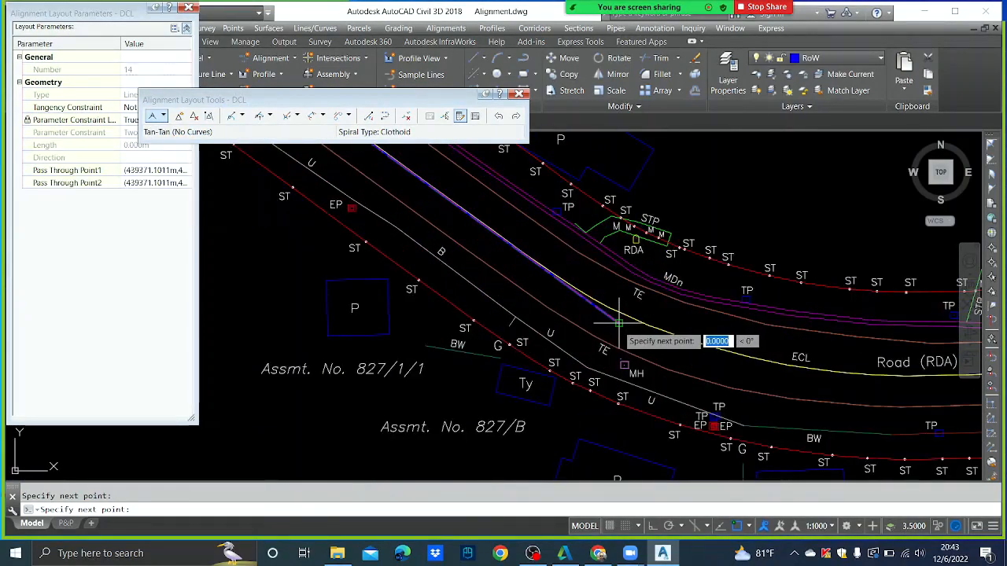
key("Return")
- Erase the two blue guide lines near CUL 2/7
scroll(520, 280, "up", 4)
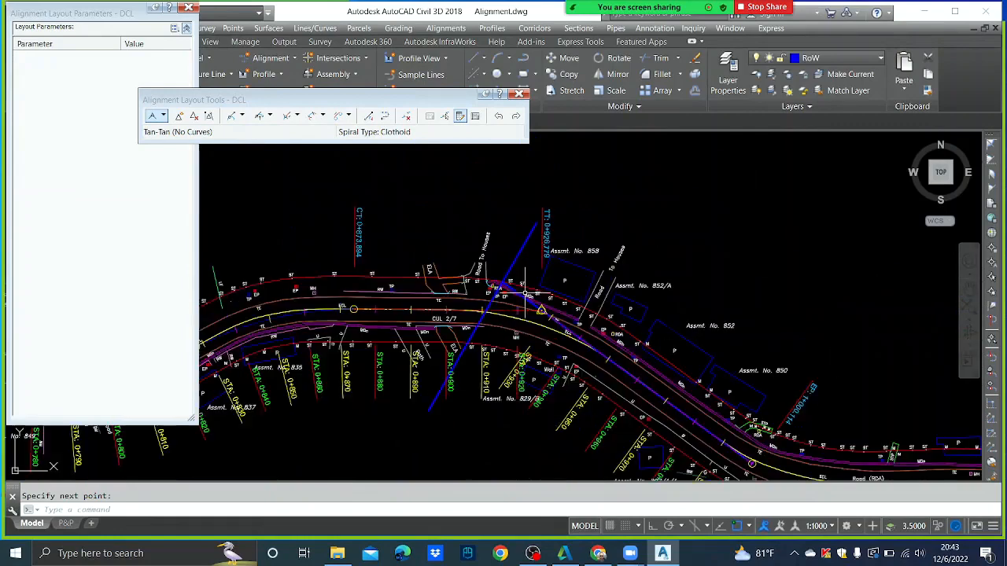
left_click(535, 224)
key("Return")
scroll(512, 274, "up", 4)
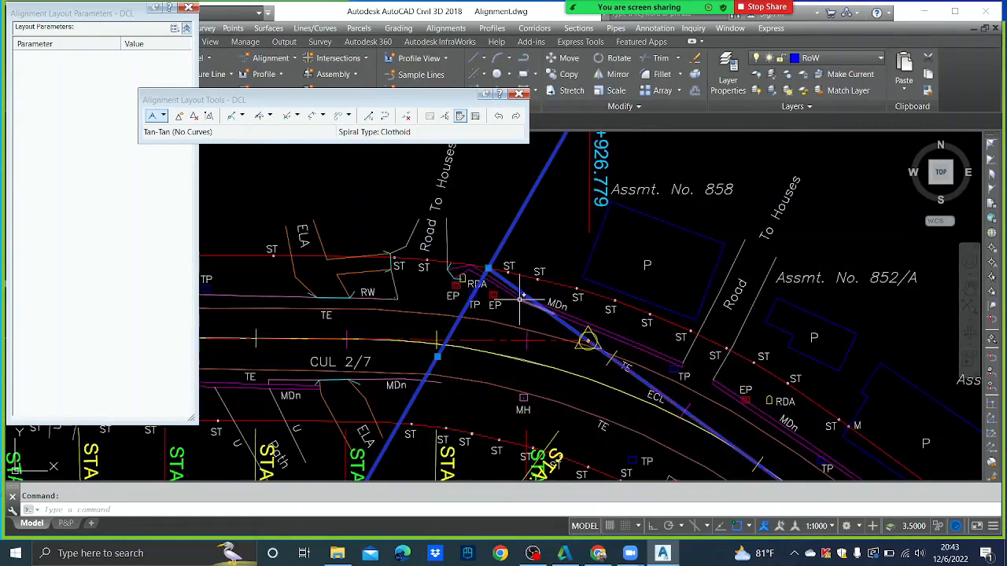
key("Delete")
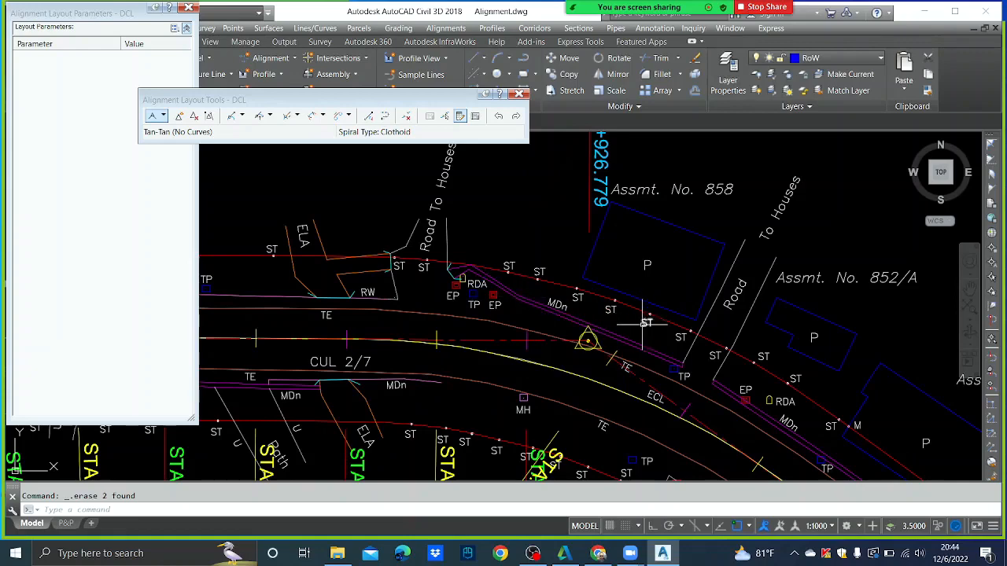
scroll(633, 327, "down", 3)
scroll(616, 345, "up", 3)
middle_click_drag(668, 378, 664, 280)
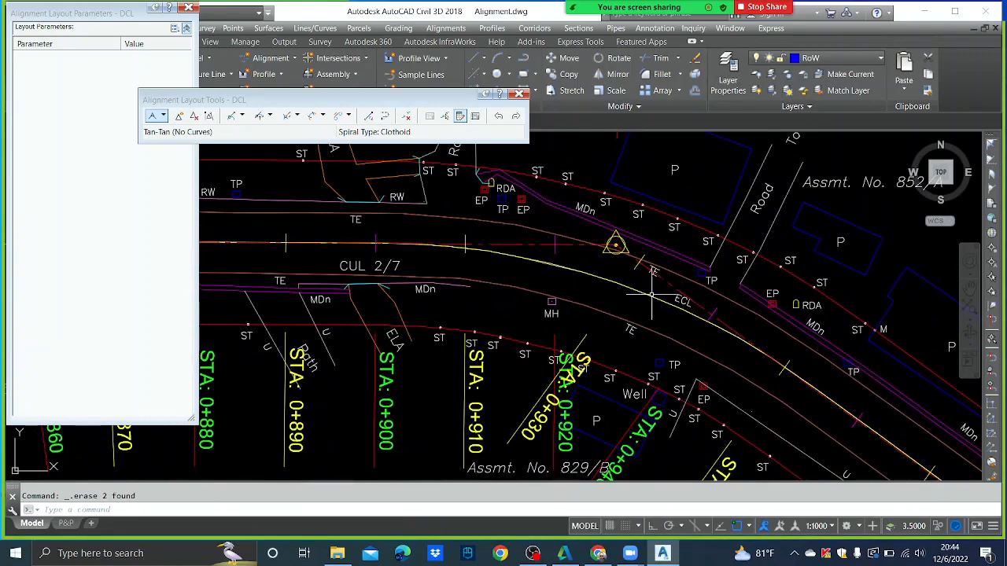
- Fillet the two DCL tangents with a free curve of 105 m radius, under 180°
left_click(270, 115)
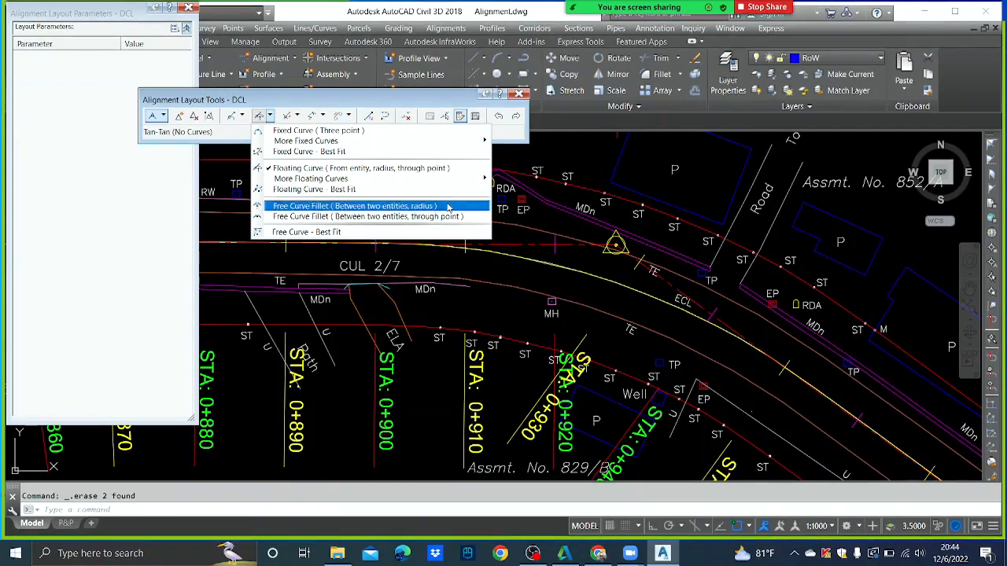
left_click(401, 207)
left_click(551, 245)
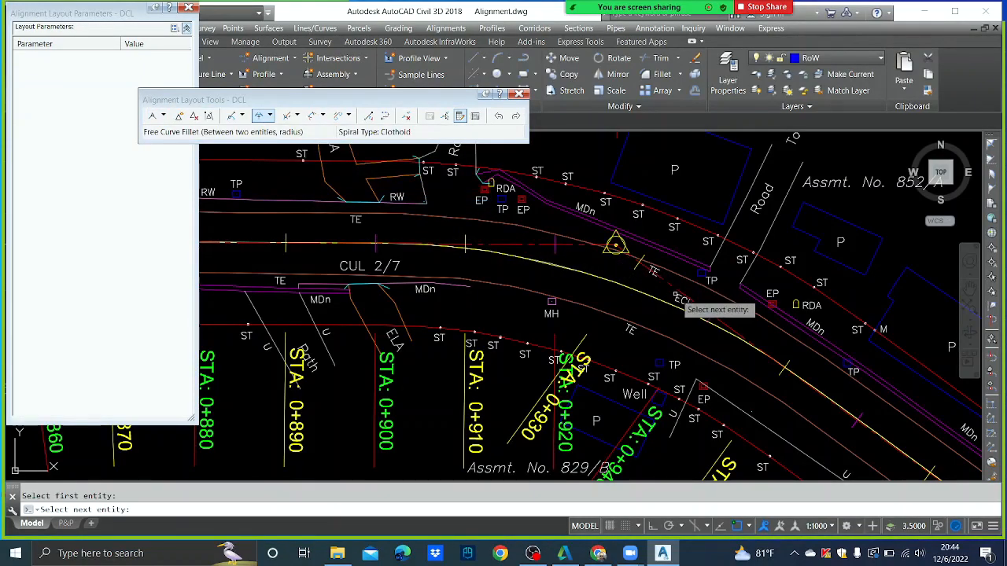
left_click(695, 308)
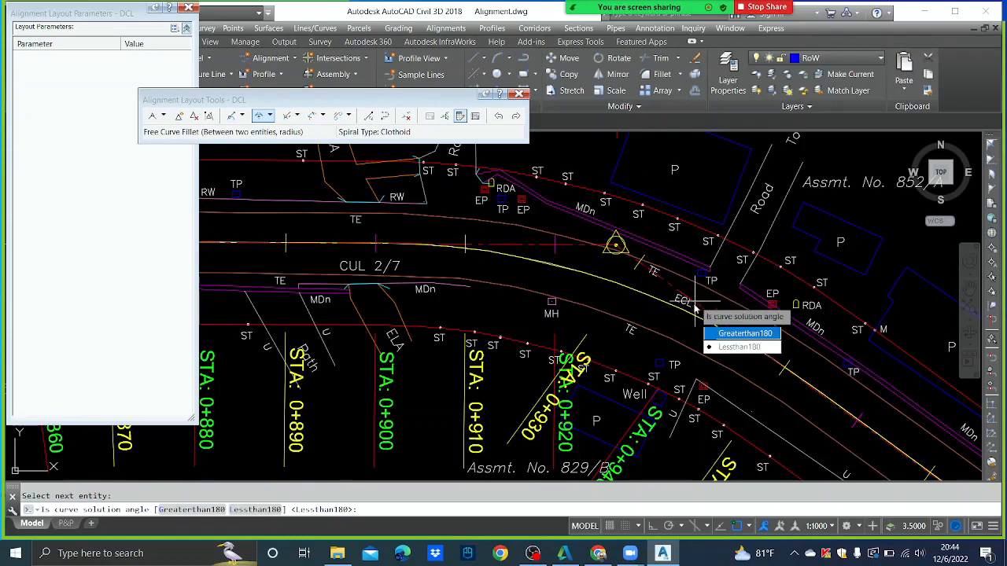
key("Return")
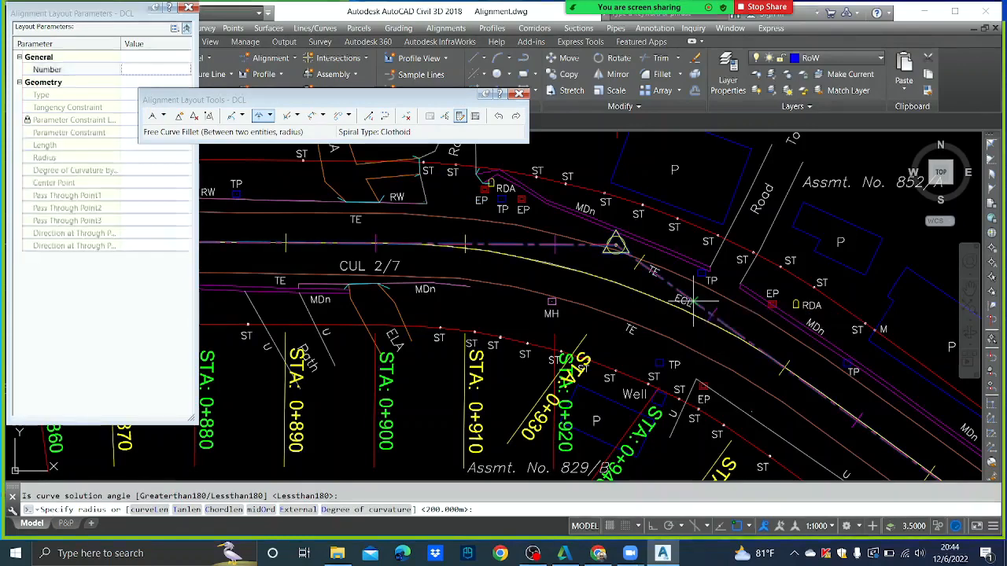
type("105")
key("Return")
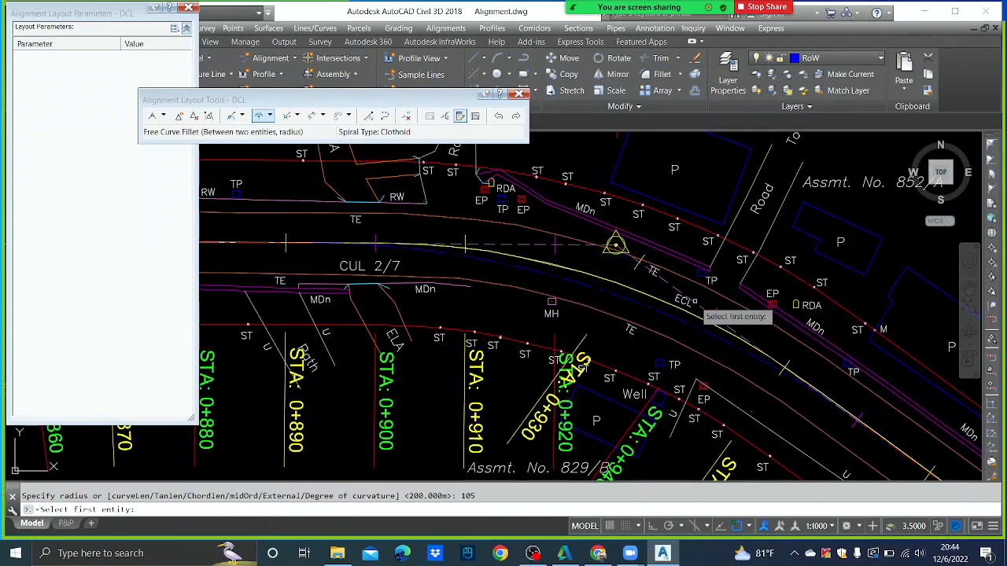
scroll(699, 307, "down", 2)
key("Escape")
- Change the new fillet curve's radius from 105 m to 95 m
scroll(697, 295, "down", 3)
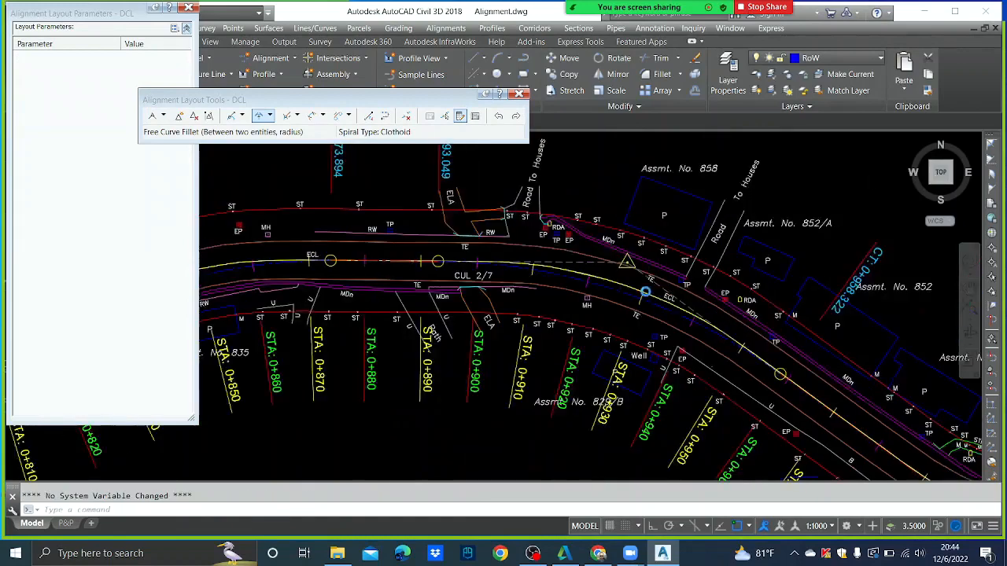
scroll(645, 292, "down", 2)
left_click(445, 116)
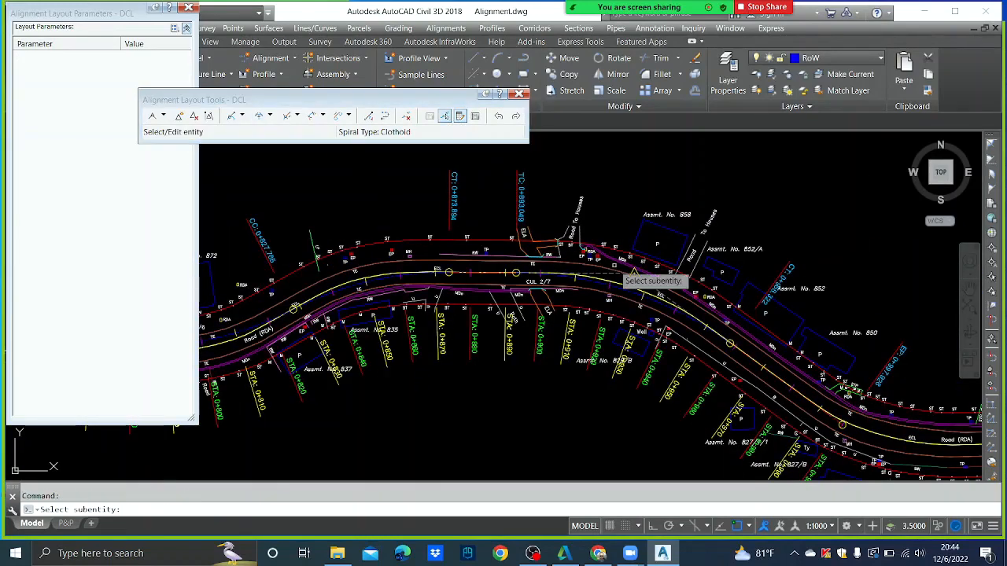
scroll(625, 284, "up", 4)
left_click(604, 295)
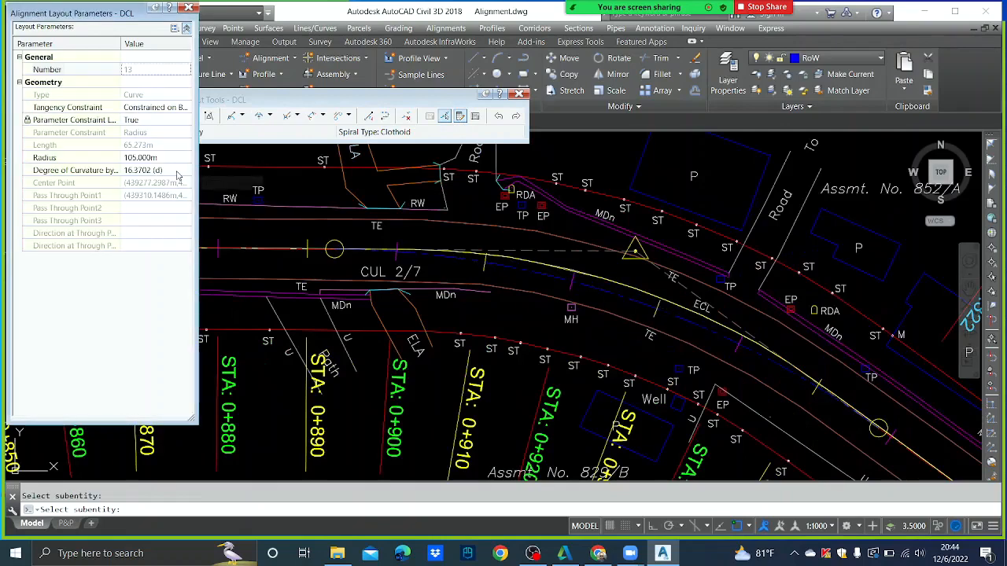
left_click(165, 159)
type("95")
key("Return")
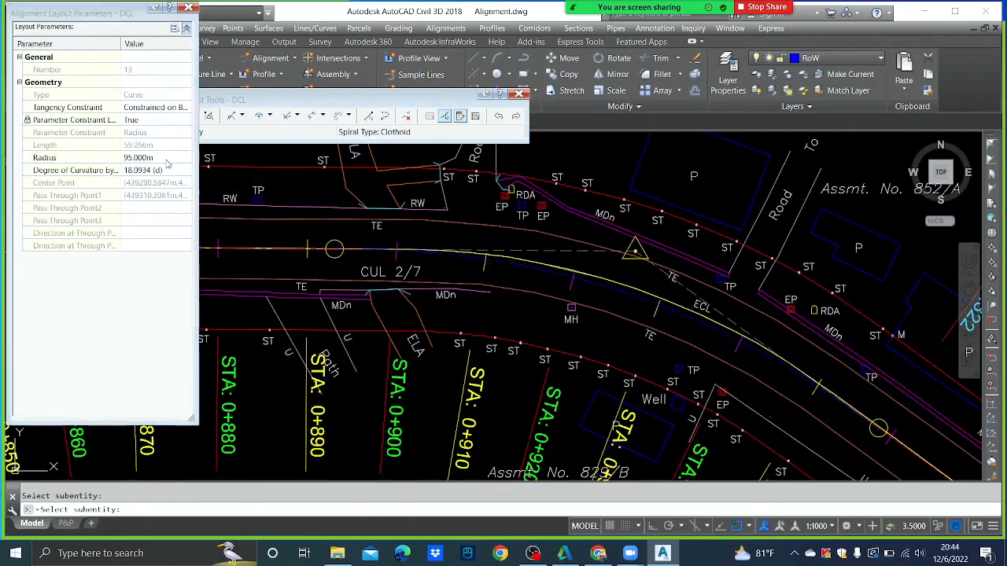
key("Escape")
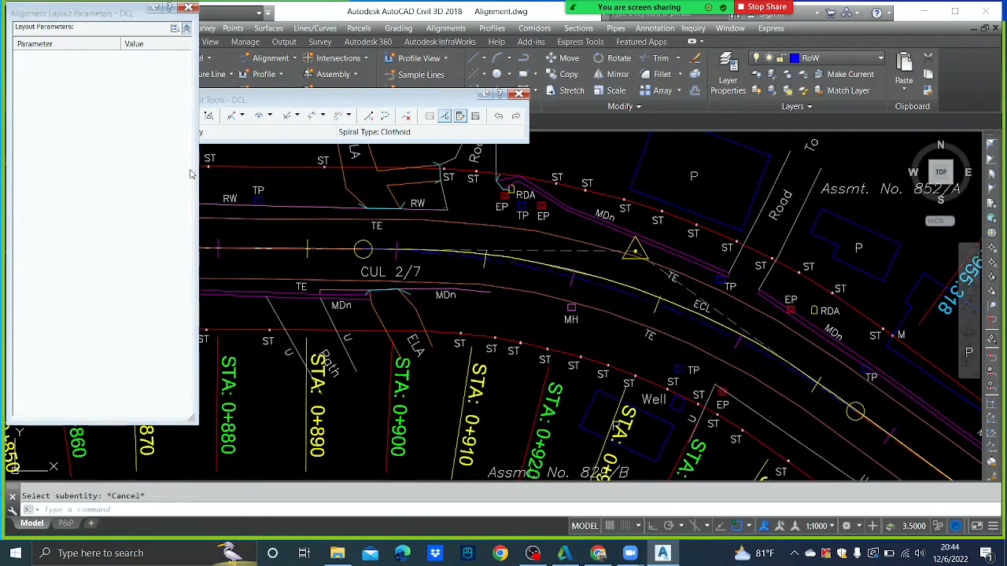
scroll(638, 365, "down", 4)
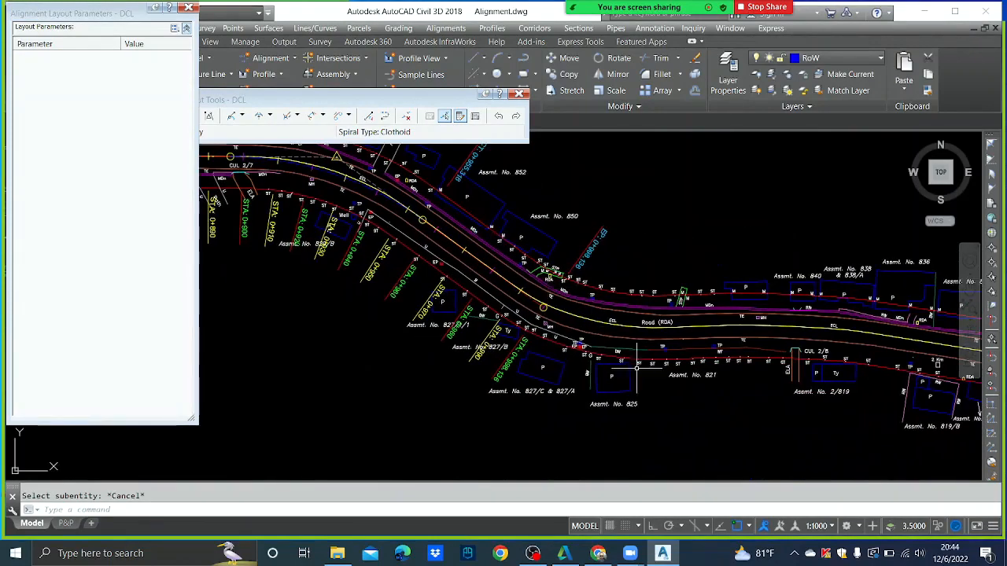
middle_click_drag(637, 368, 568, 370)
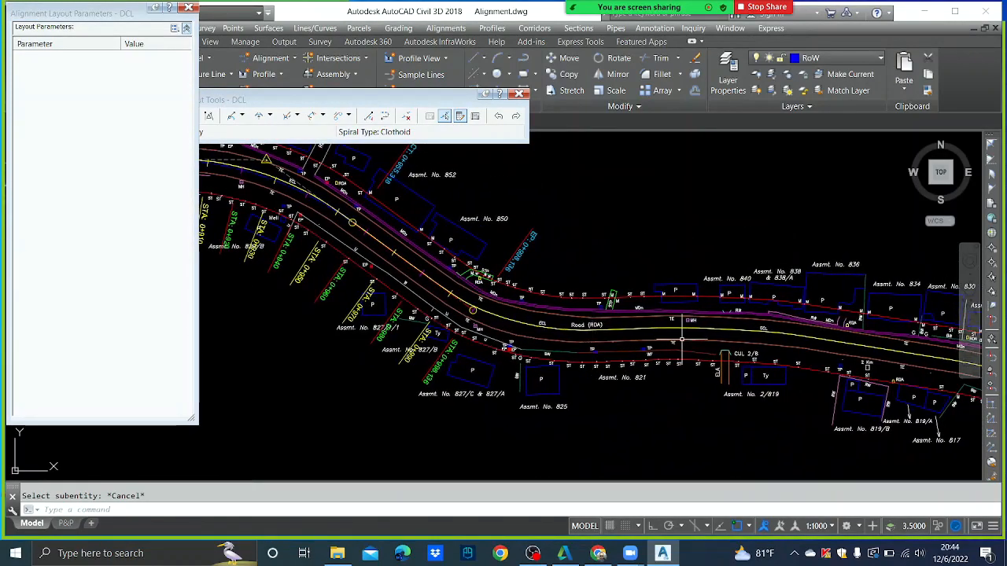
- Attach a 95 m floating curve to the last DCL segment, ending further east along the road
left_click(270, 116)
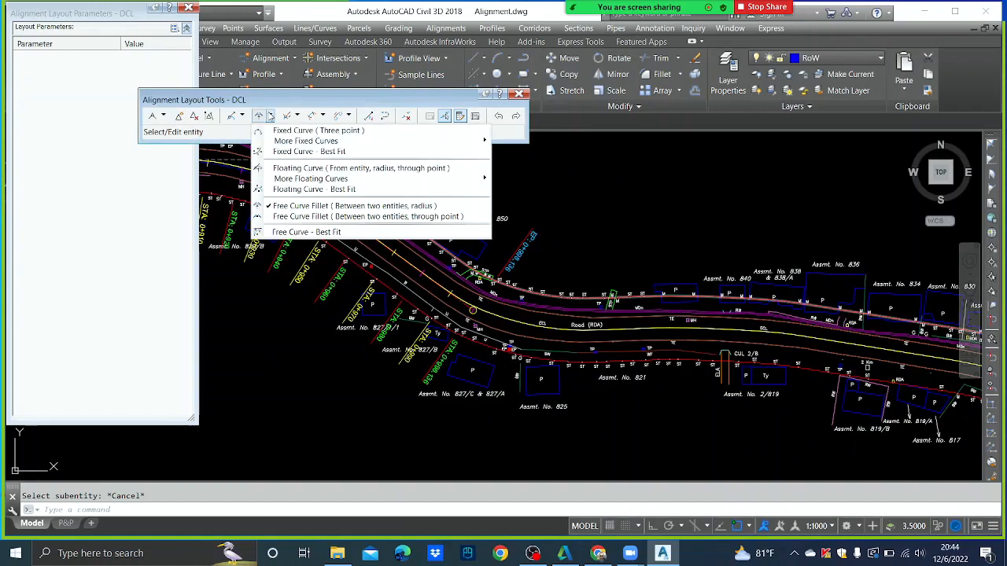
left_click(330, 168)
scroll(468, 319, "up", 2)
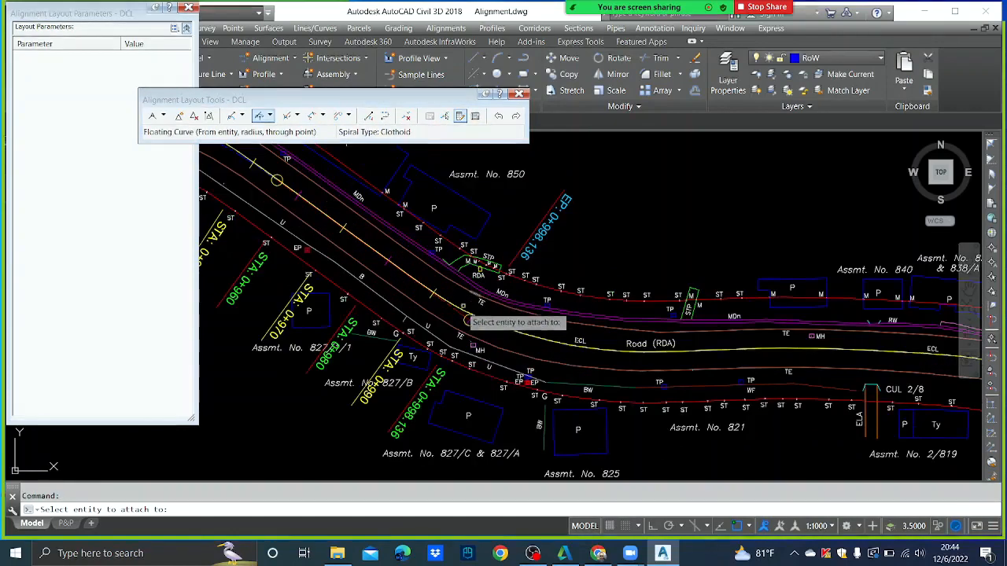
left_click(468, 321)
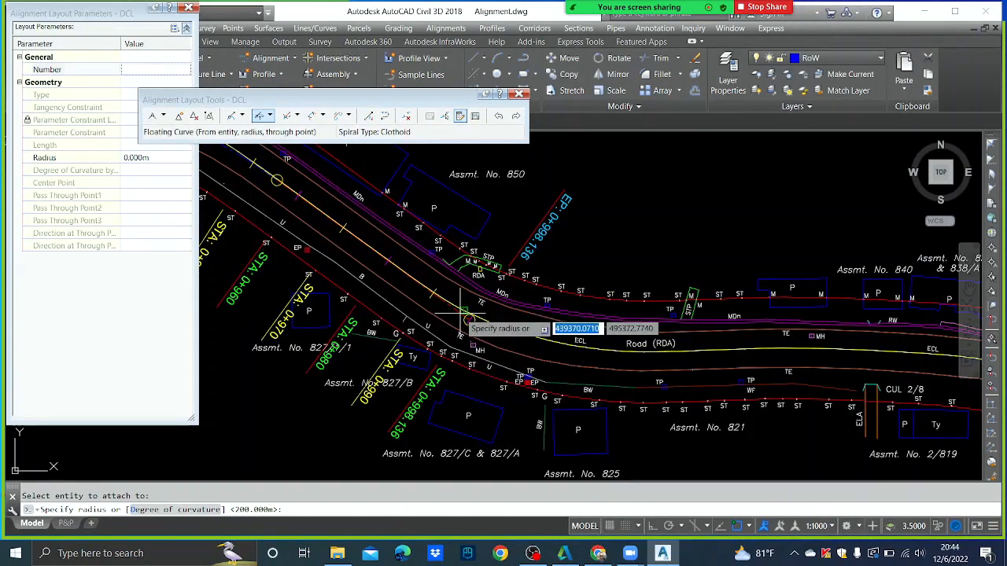
type("95")
key("Return")
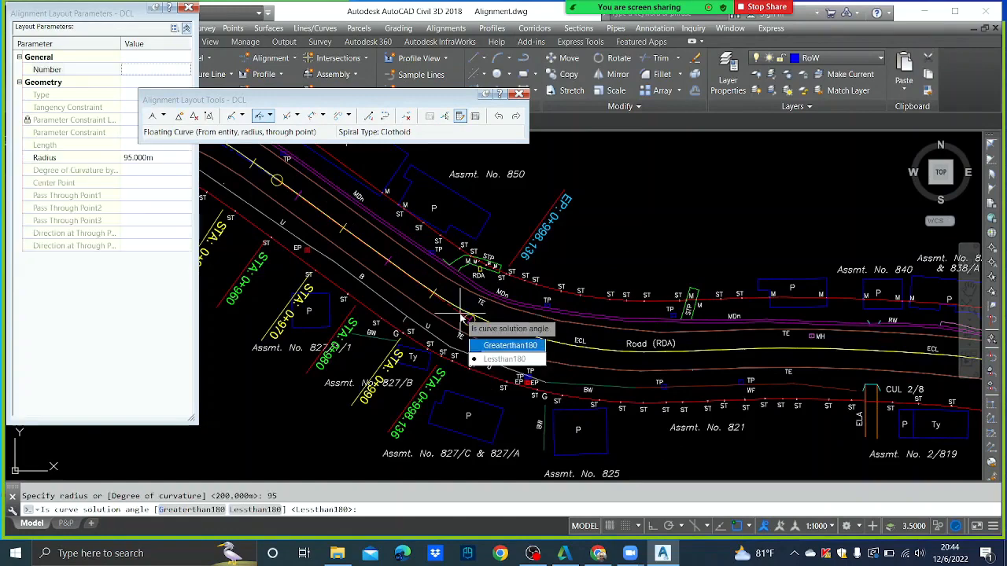
key("Return")
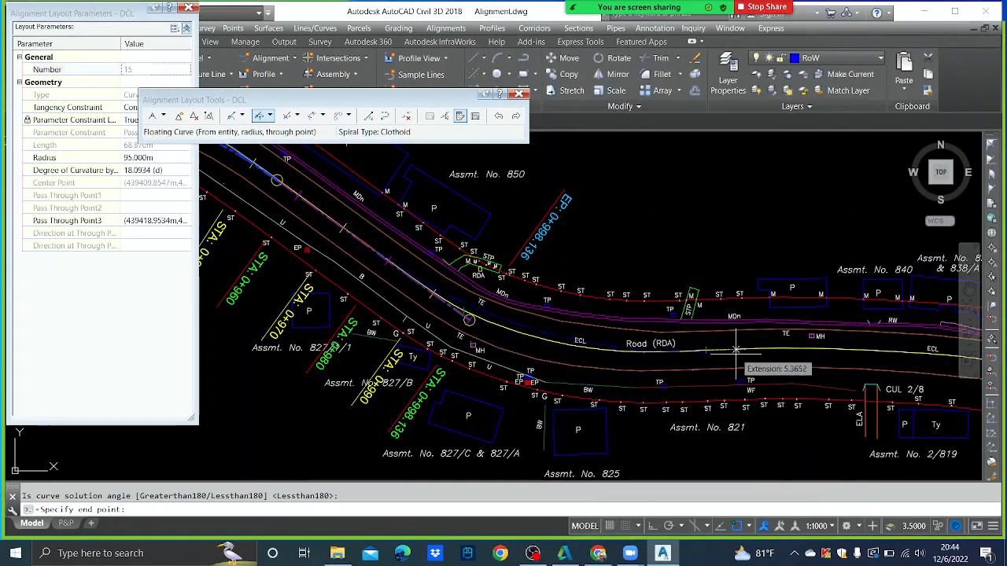
key("F3")
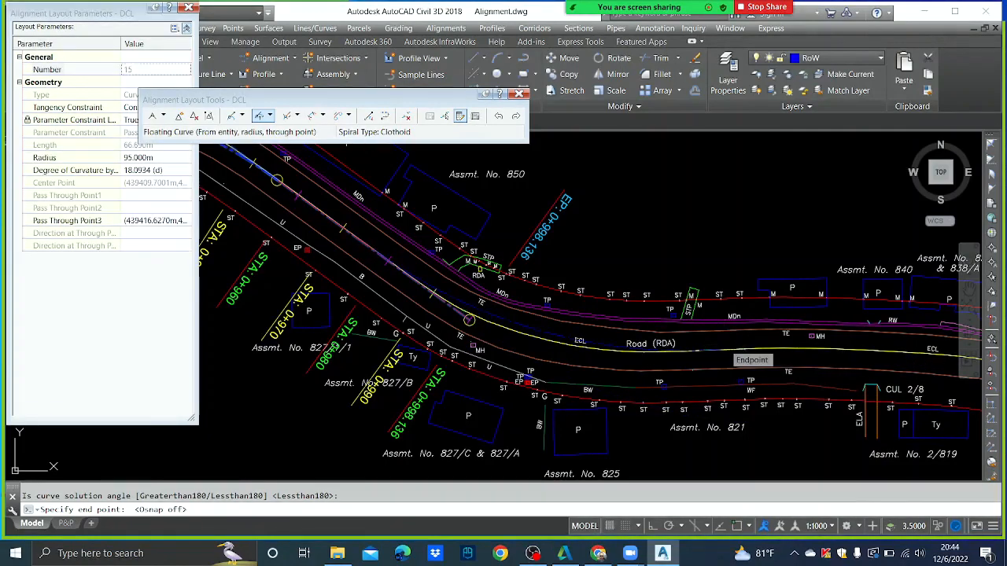
left_click(729, 346)
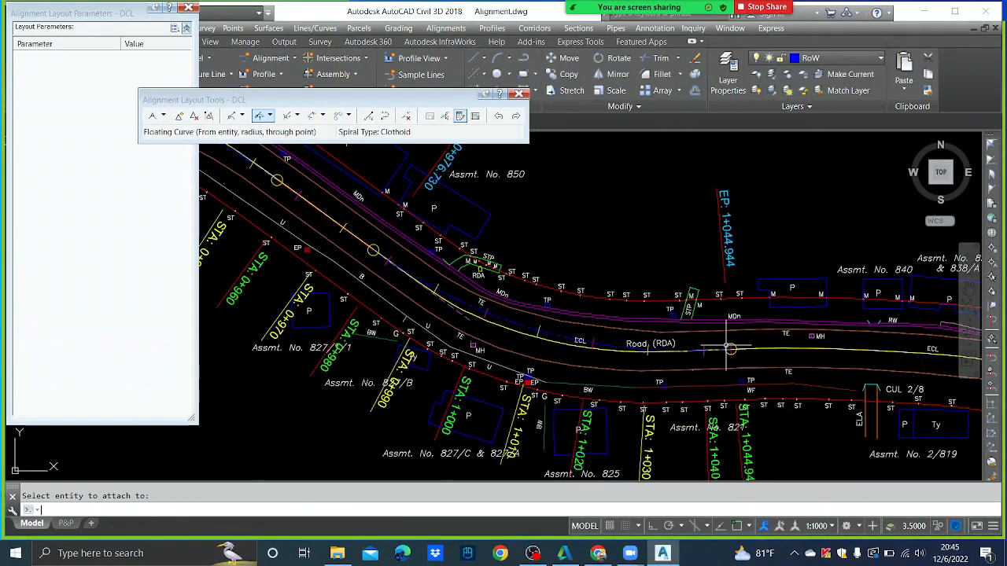
- Review the whole DCL alignment, then close the Alignment Layout Tools toolbar
scroll(692, 299, "down", 3)
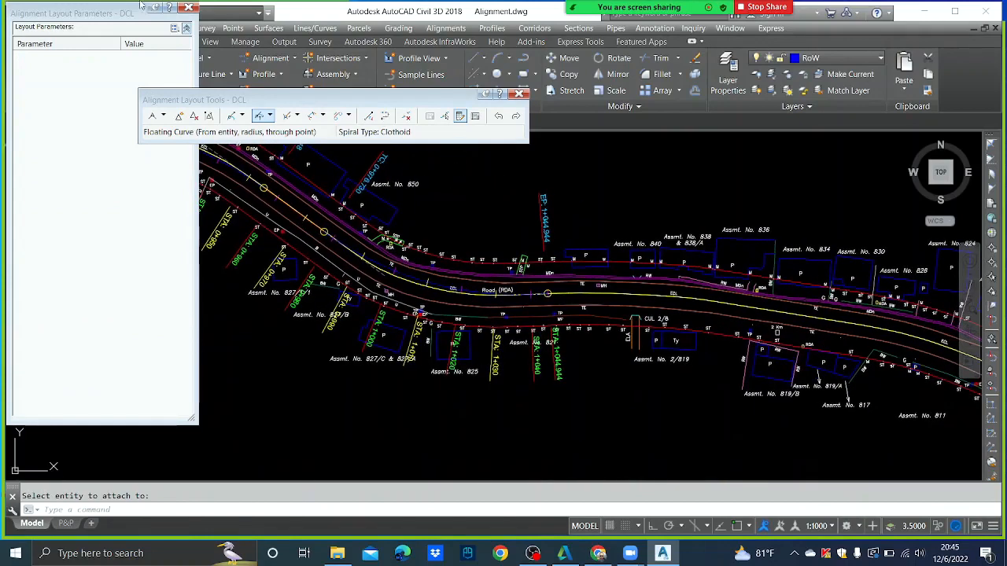
left_click_drag(100, 12, 128, 116)
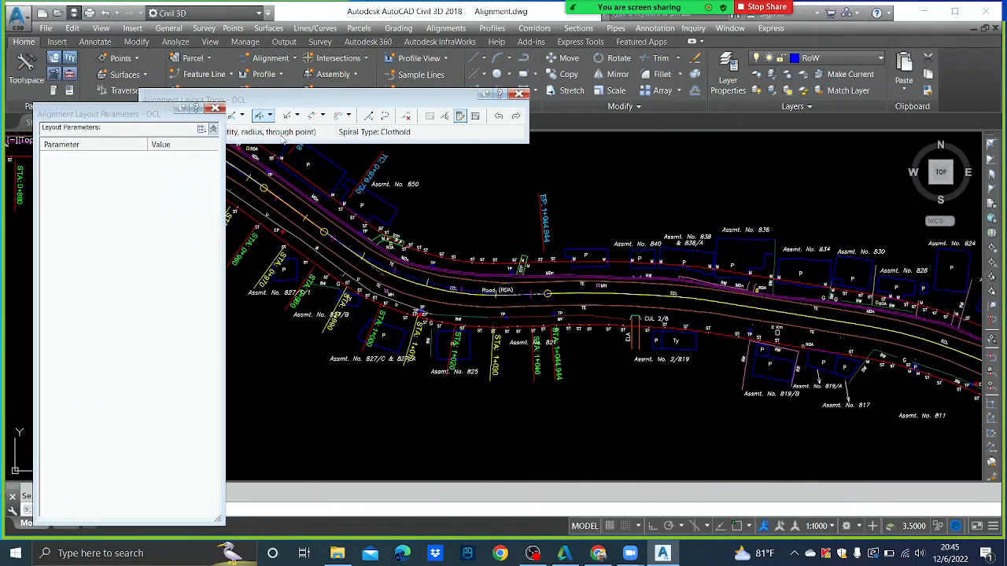
left_click(283, 138)
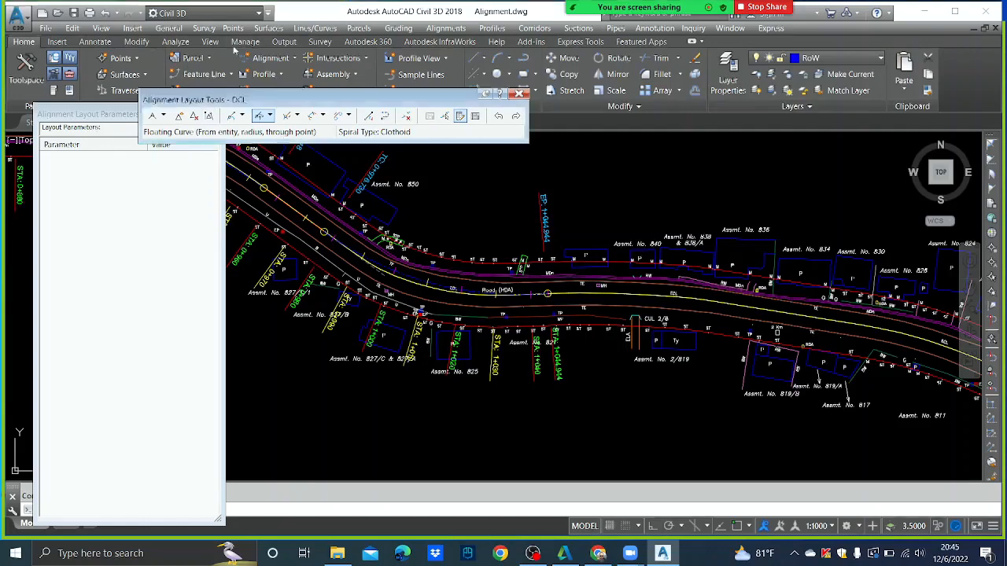
scroll(574, 365, "down", 3)
scroll(641, 326, "up", 2)
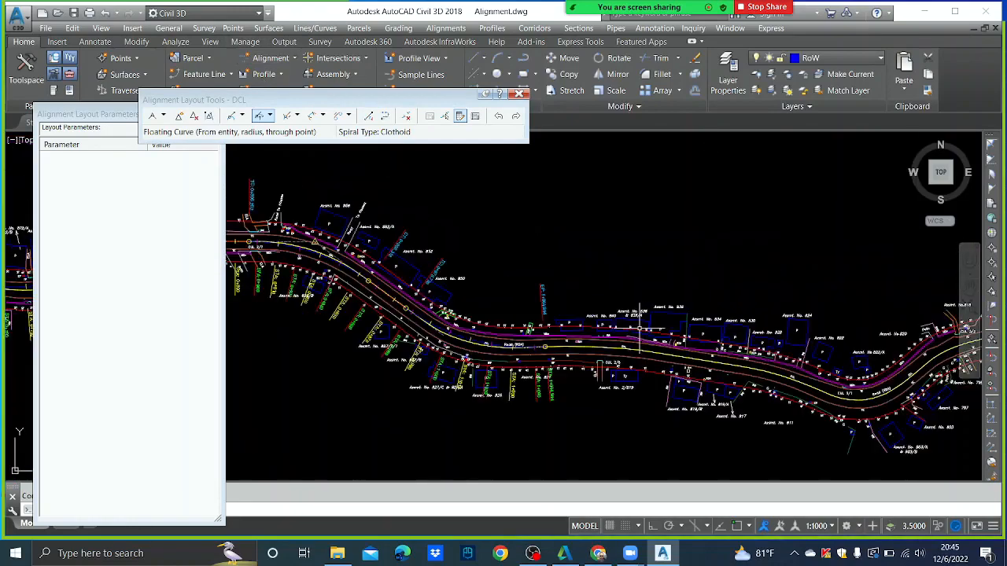
scroll(566, 342, "up", 3)
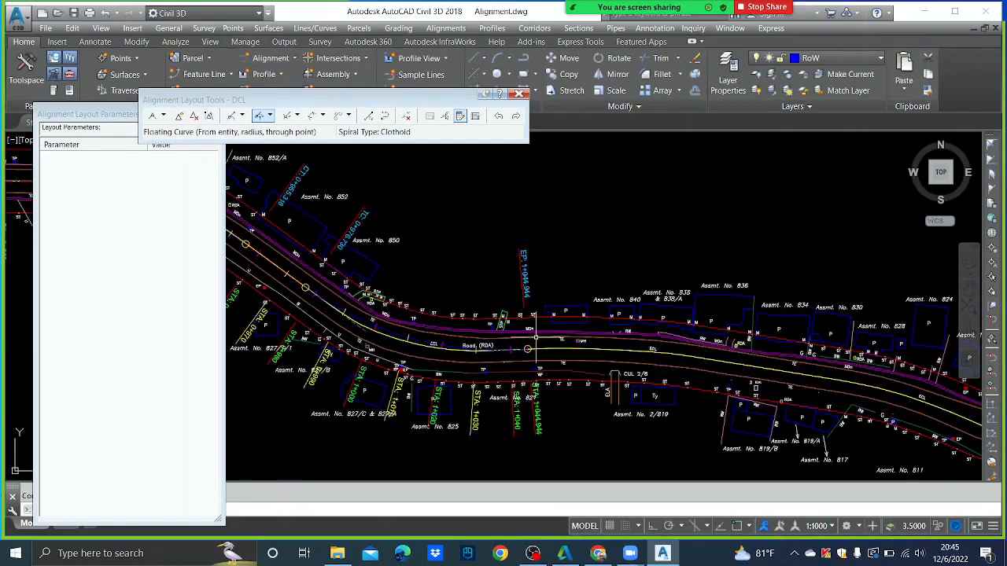
scroll(537, 338, "down", 3)
middle_click_drag(309, 293, 534, 222)
scroll(453, 253, "up", 3)
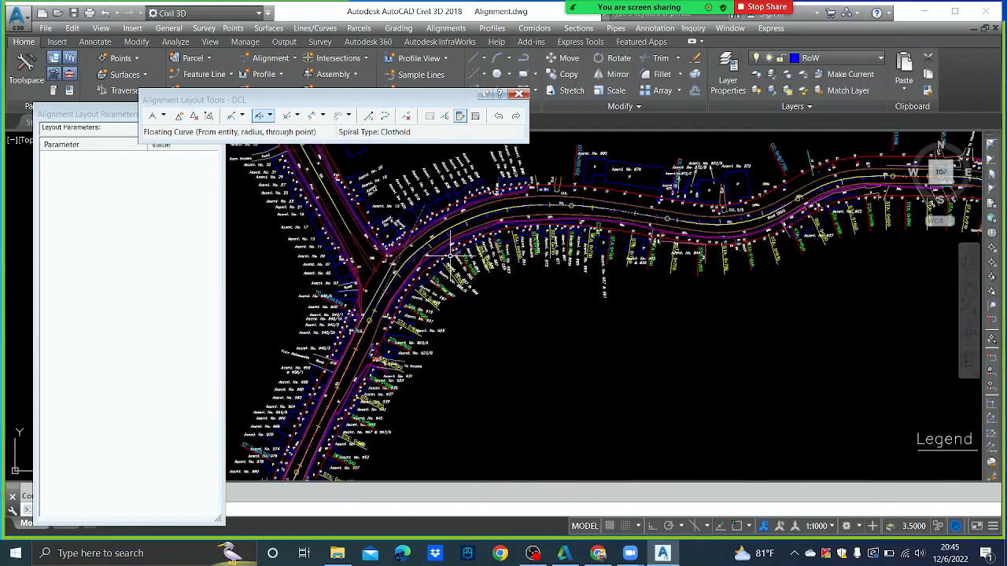
scroll(452, 253, "down", 3)
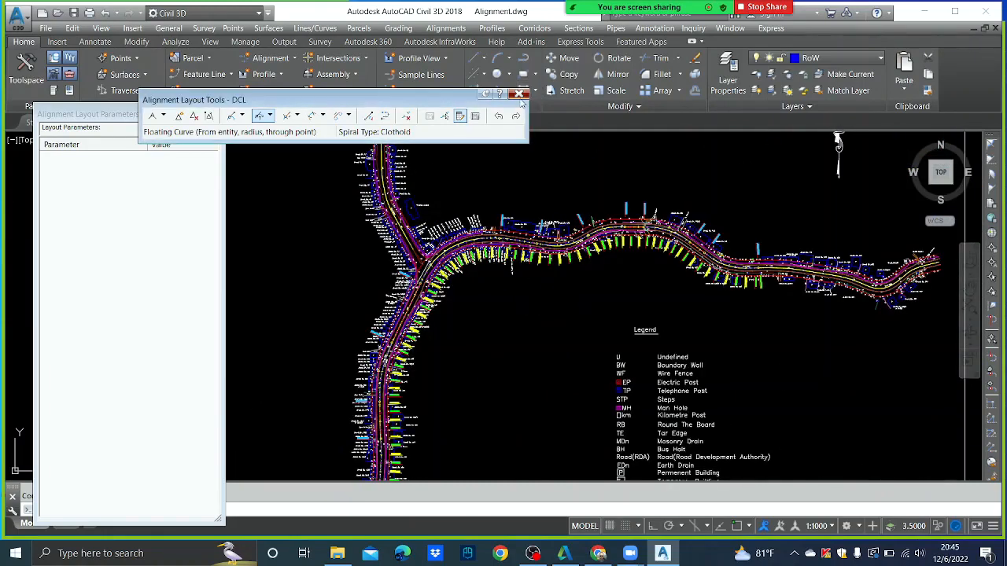
left_click(519, 94)
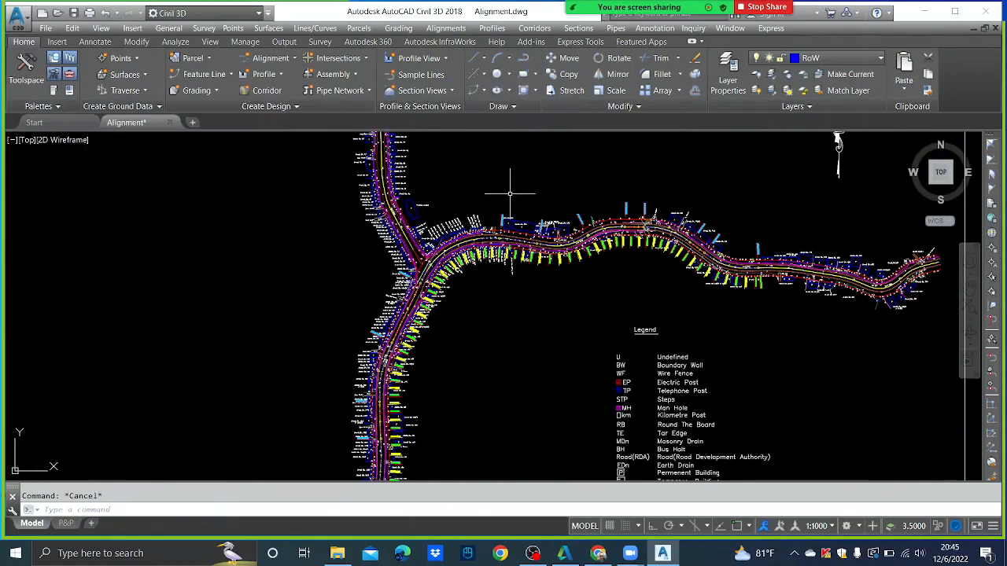
- Browse the alignment commands and the DCL shortcut menu, then clear the selection
left_click(463, 30)
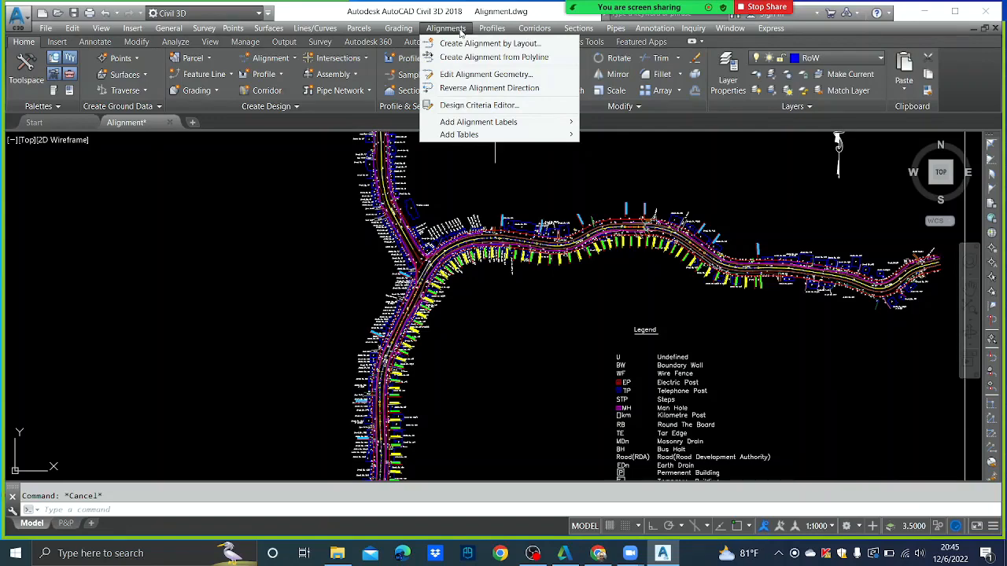
left_click(489, 209)
scroll(472, 236, "up", 4)
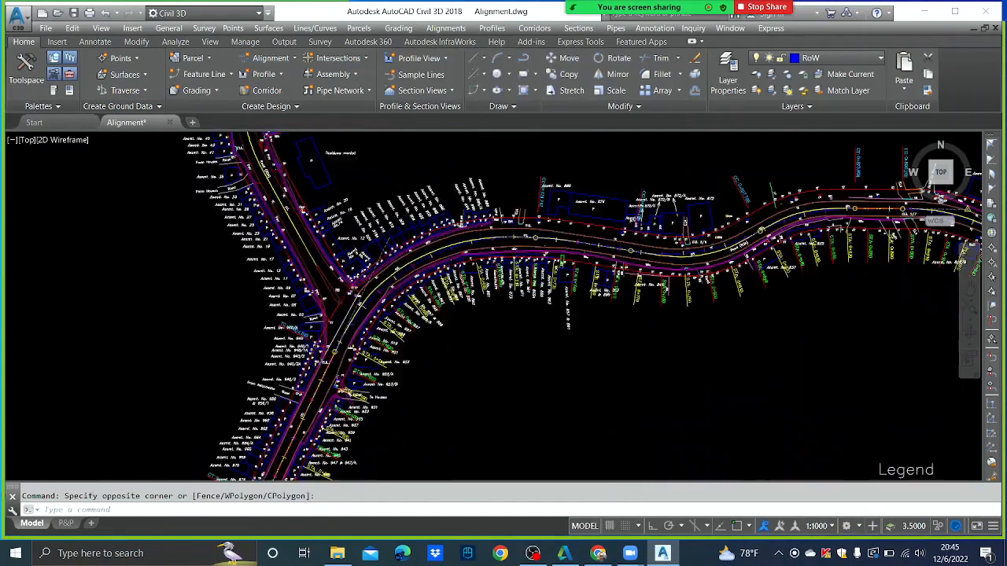
scroll(472, 240, "up", 2)
left_click(453, 246)
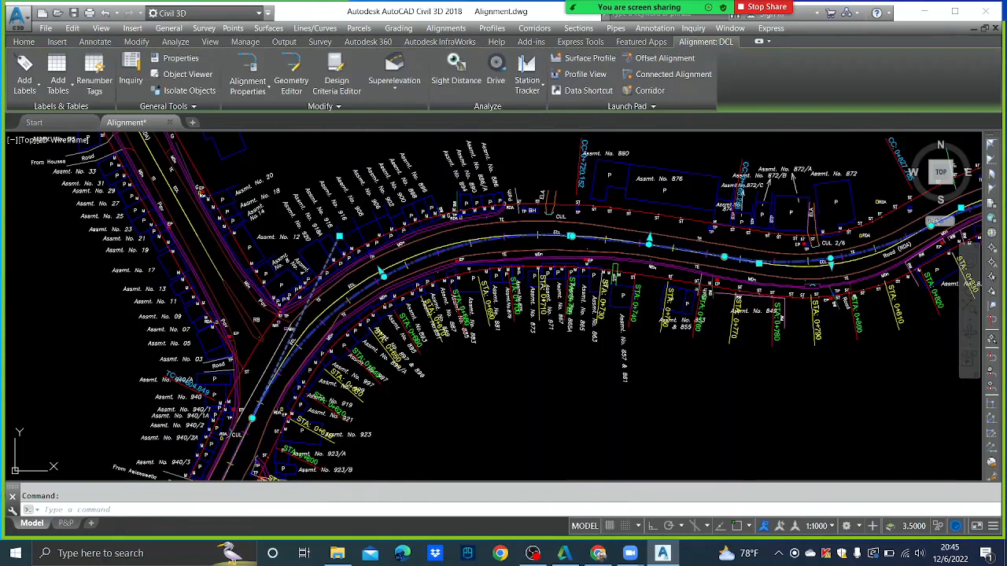
right_click(453, 246)
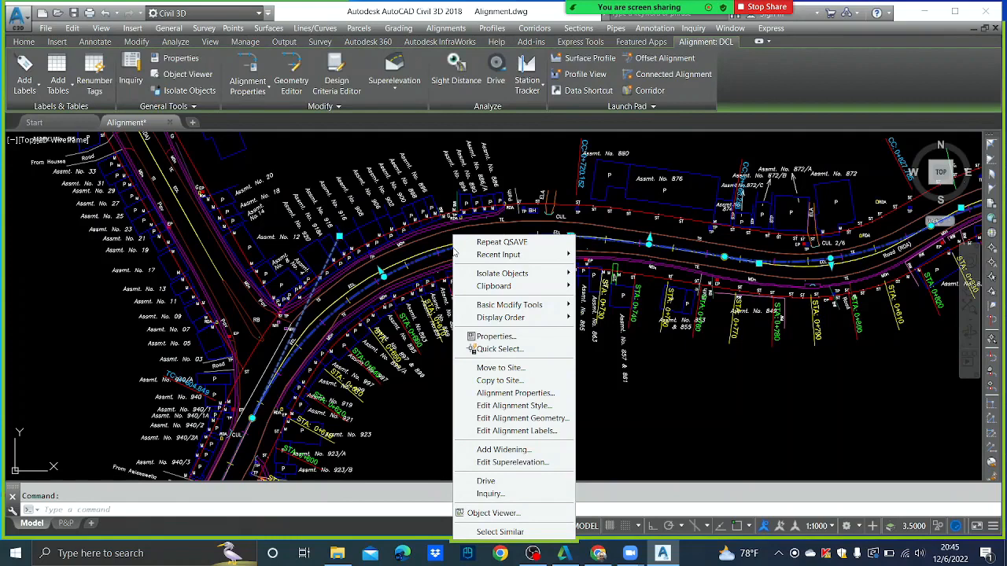
left_click(411, 414)
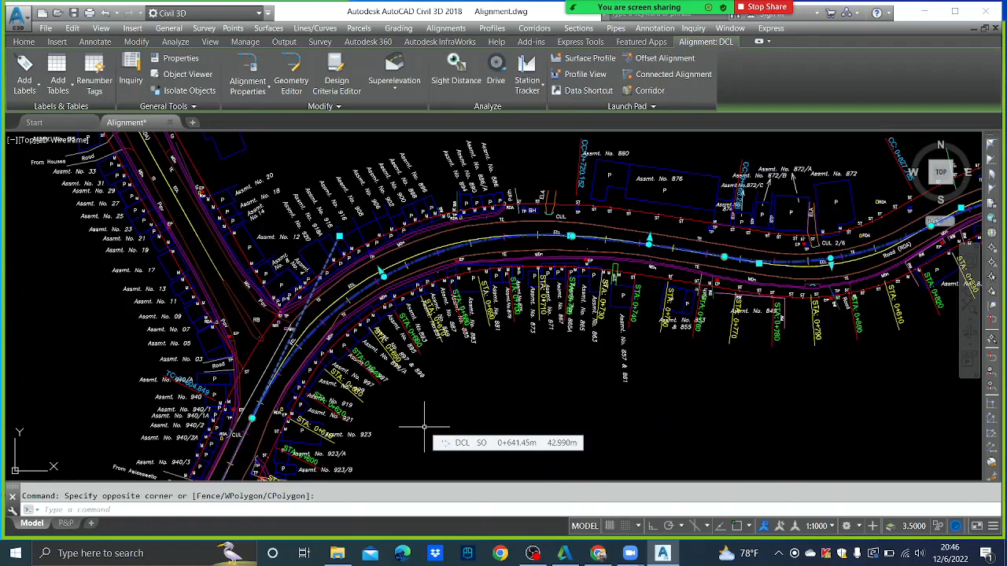
key("Escape")
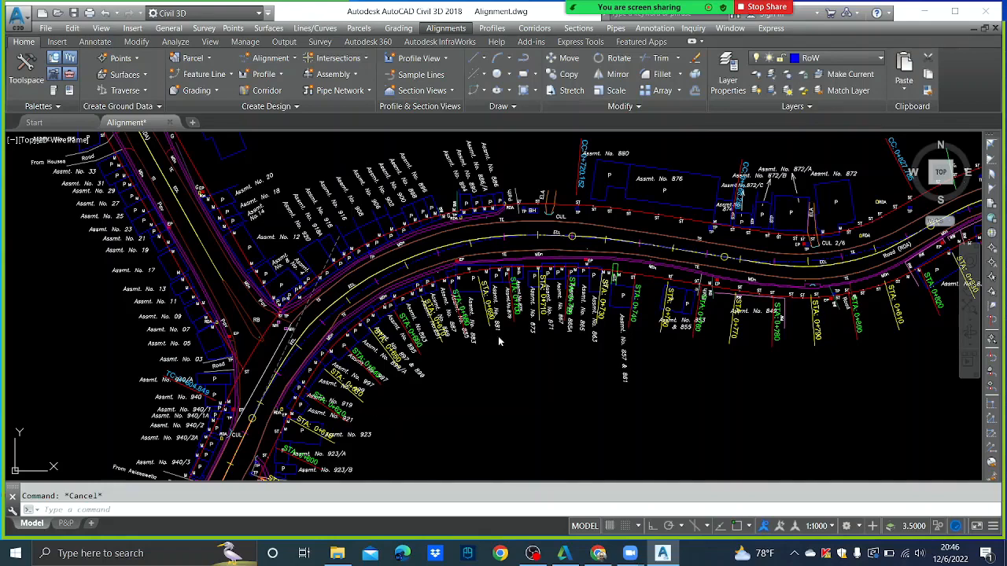
- Select the DCL alignment to bring up its Alignment: DCL ribbon tab
left_click(550, 355)
left_click(543, 355)
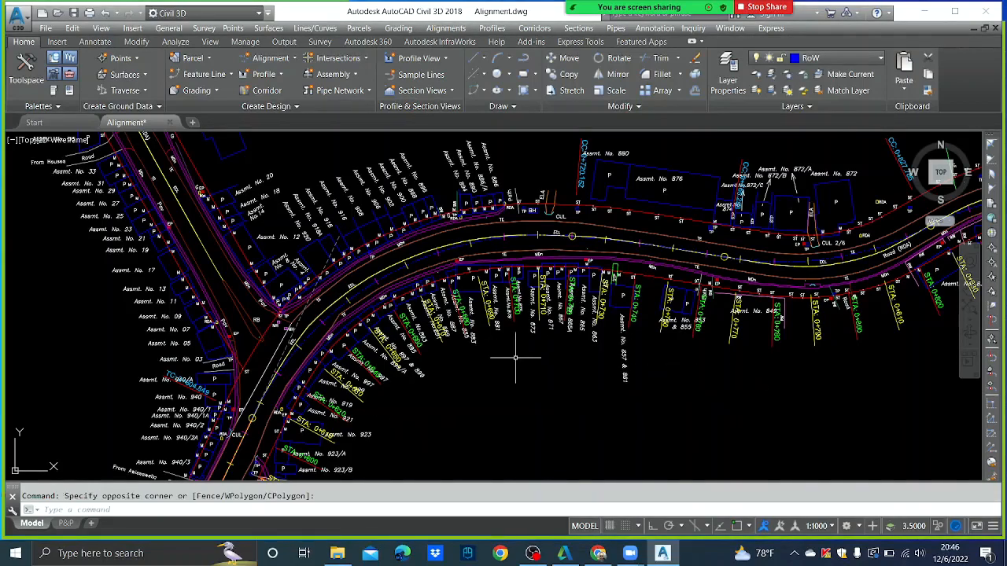
left_click(420, 258)
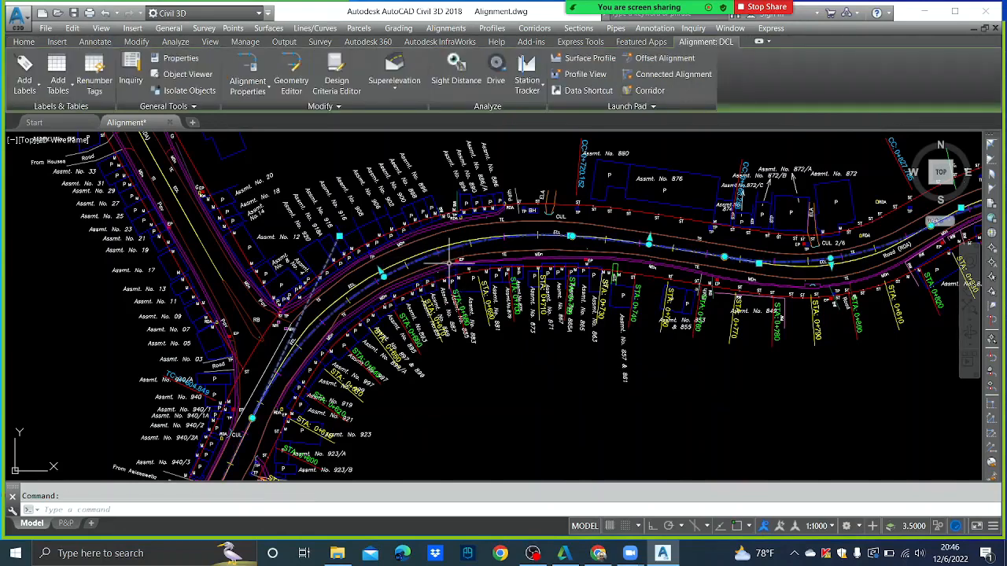
- Create offset alignments named 'Lanes' 3.5 m left and right of DCL with RDA design style
left_click(674, 60)
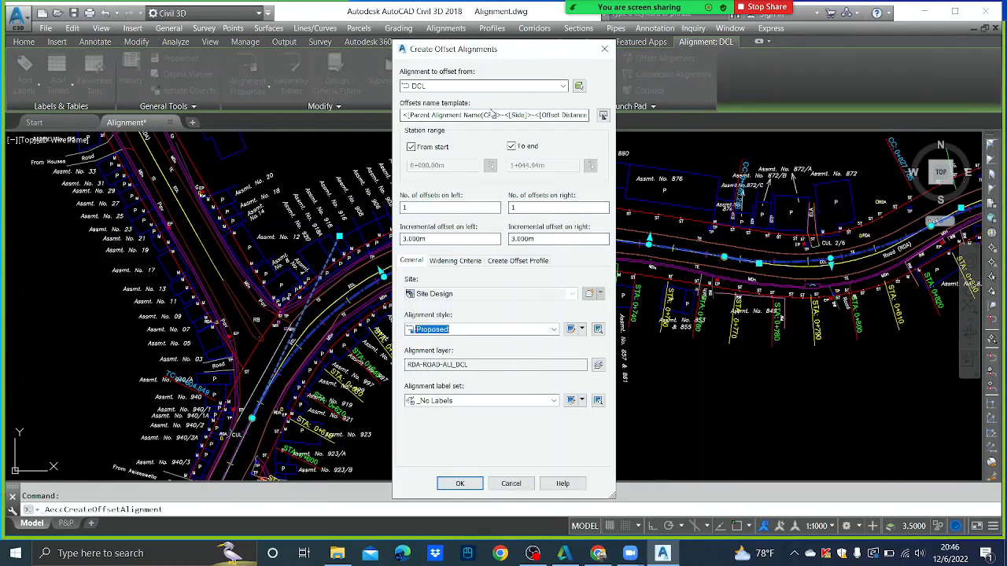
left_click(602, 115)
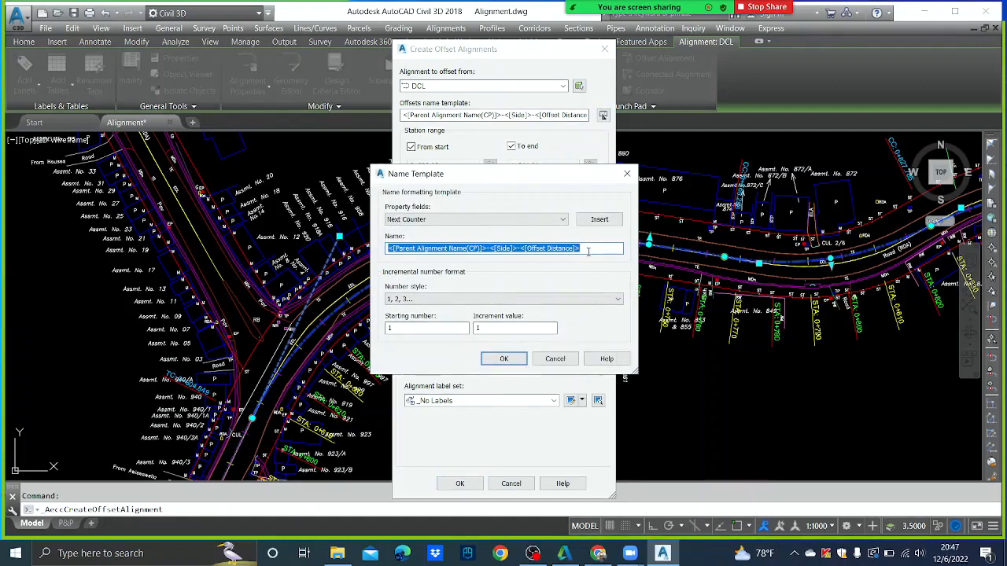
type("Lanes")
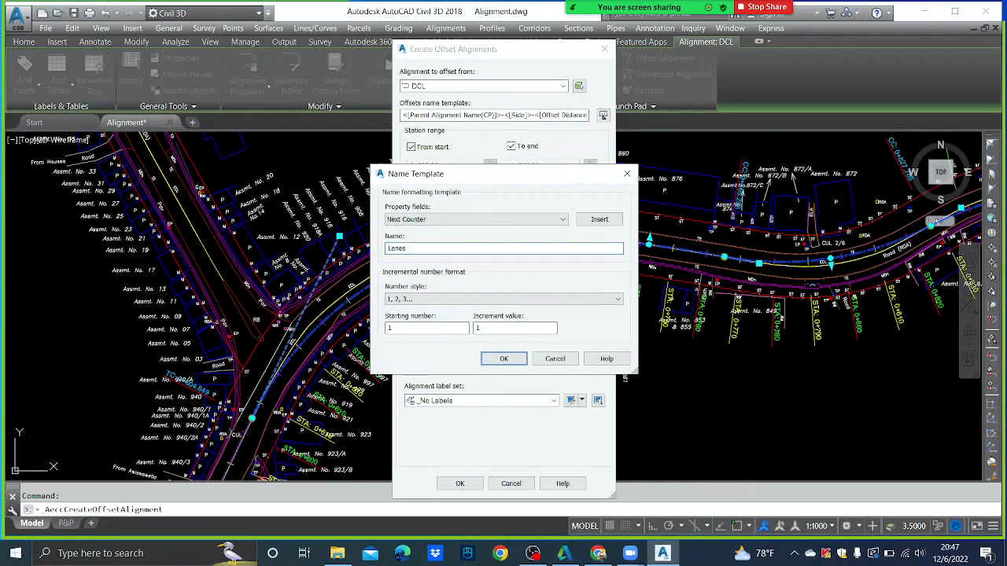
left_click(504, 359)
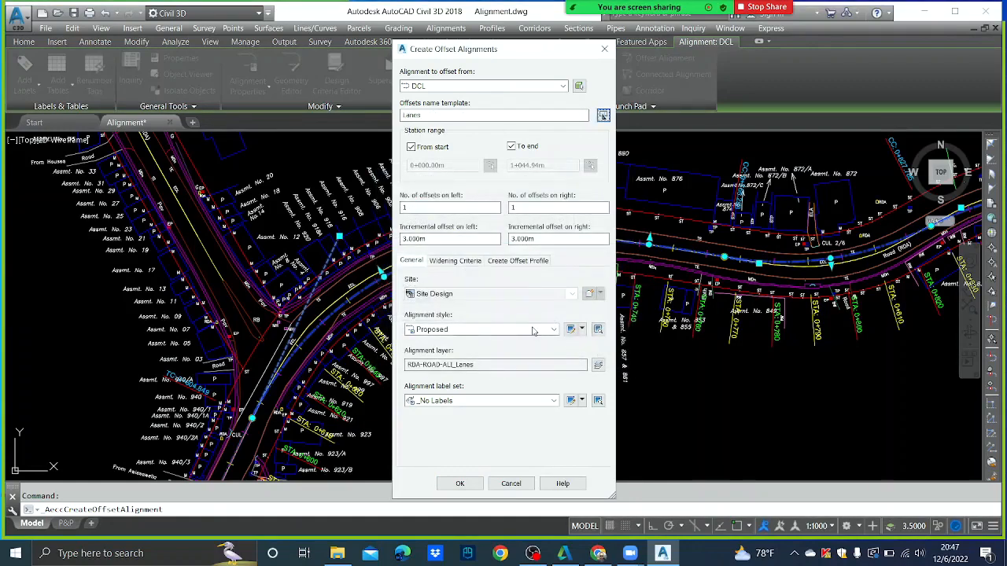
double_click(440, 238)
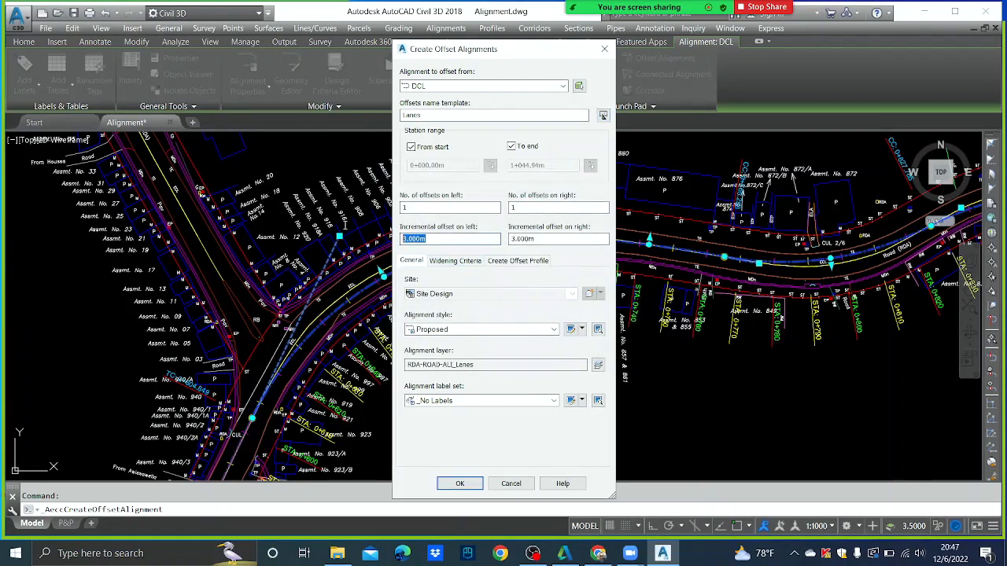
type("3.5")
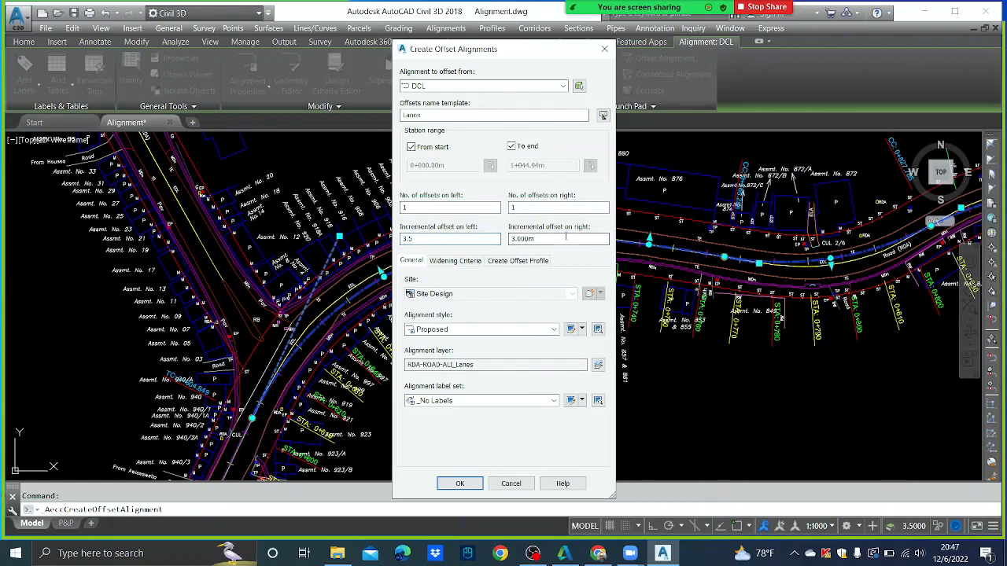
key("Tab")
type("3")
left_click(527, 330)
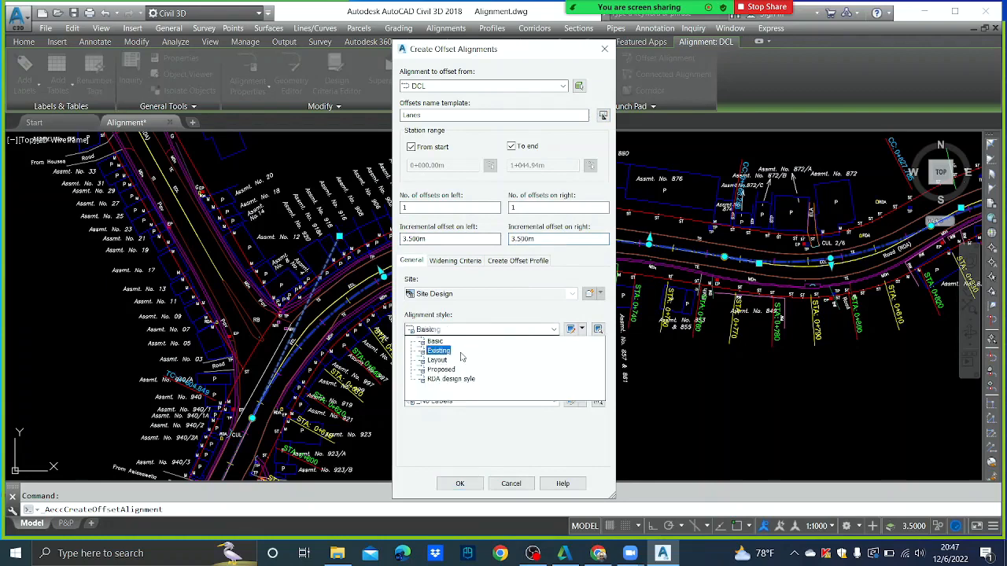
left_click(452, 379)
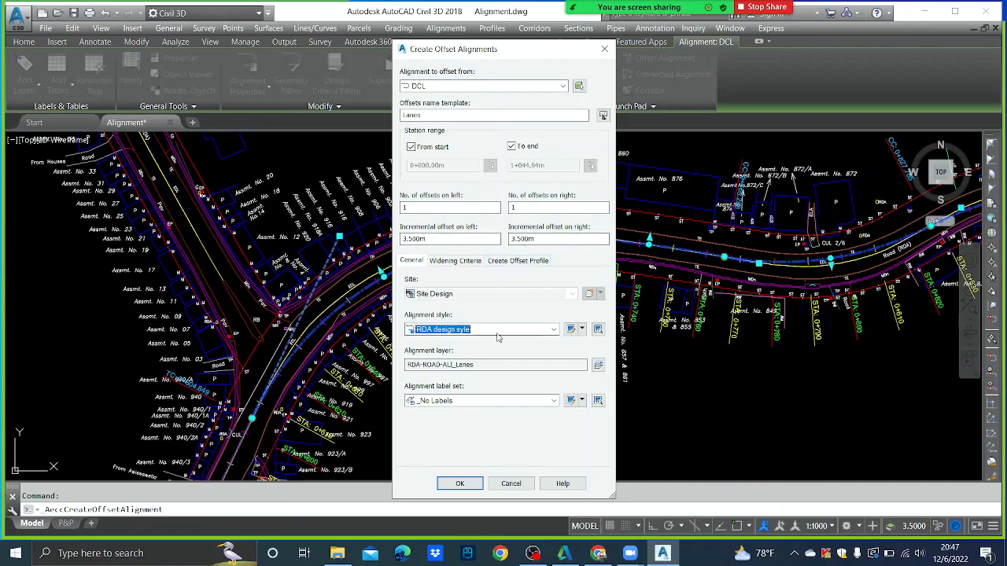
left_click(460, 484)
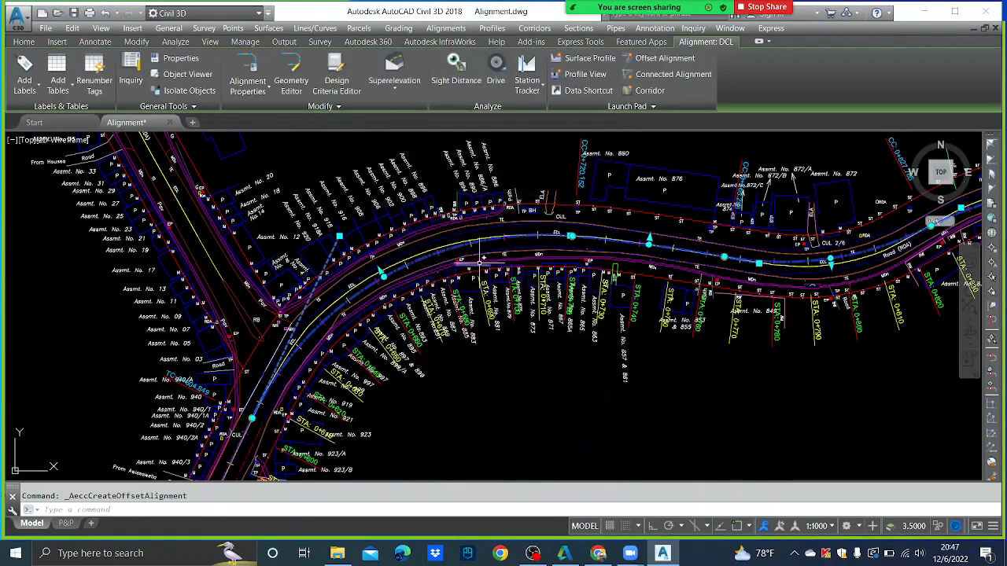
- Rename the 'Lanes' offset alignment to D-LHS in its Alignment Properties
scroll(482, 256, "up", 3)
key("Escape")
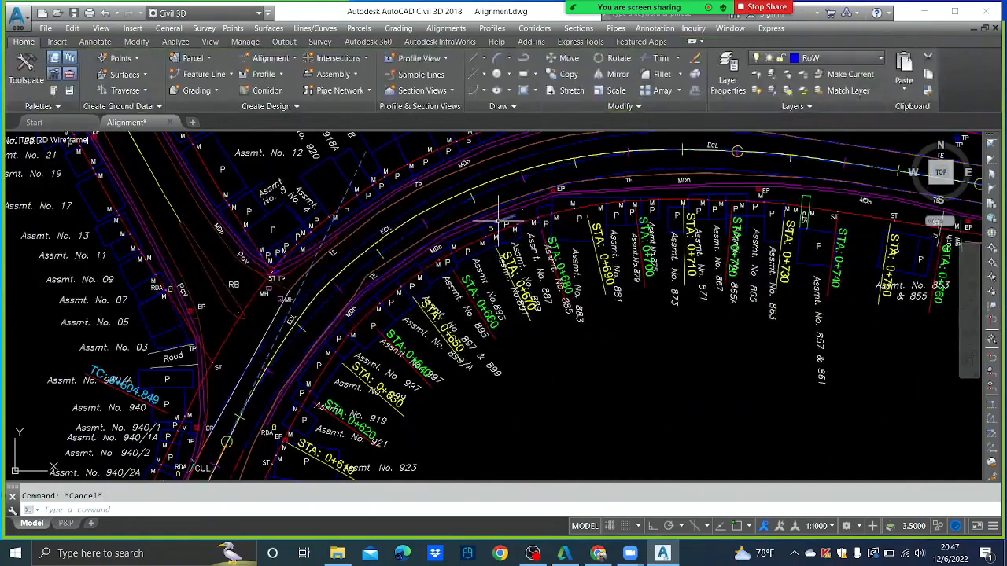
middle_click_drag(498, 219, 500, 259)
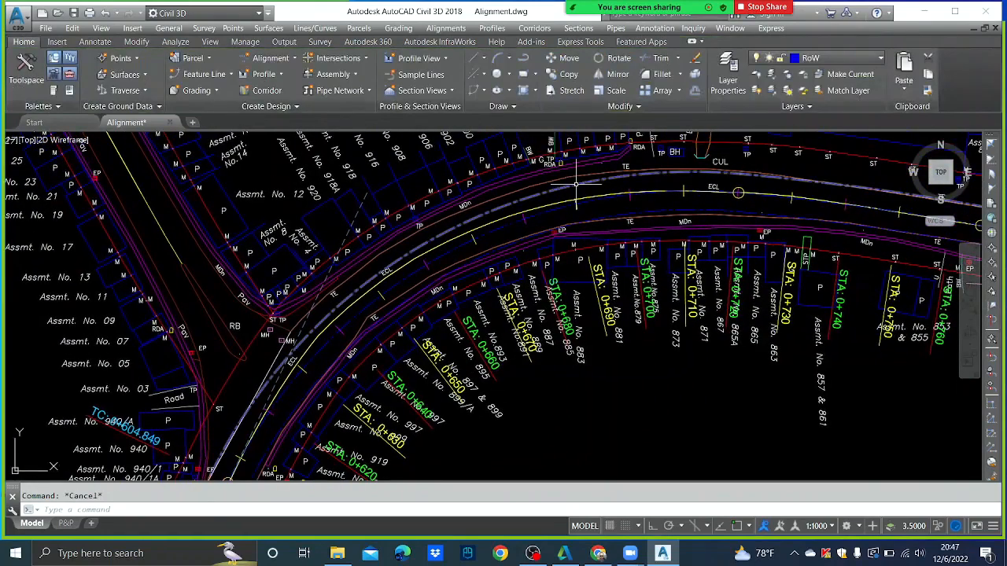
mouse_move(577, 185)
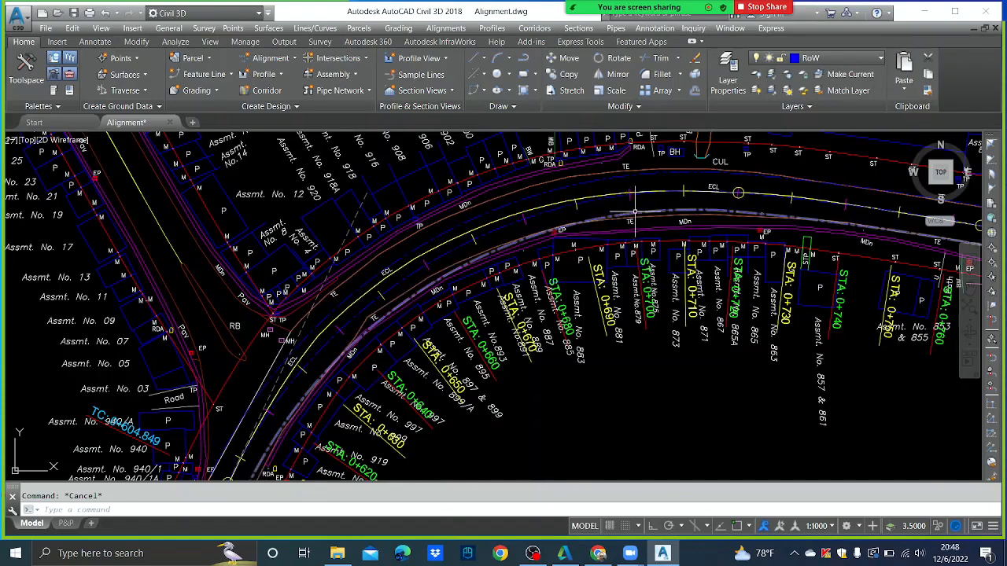
mouse_move(635, 212)
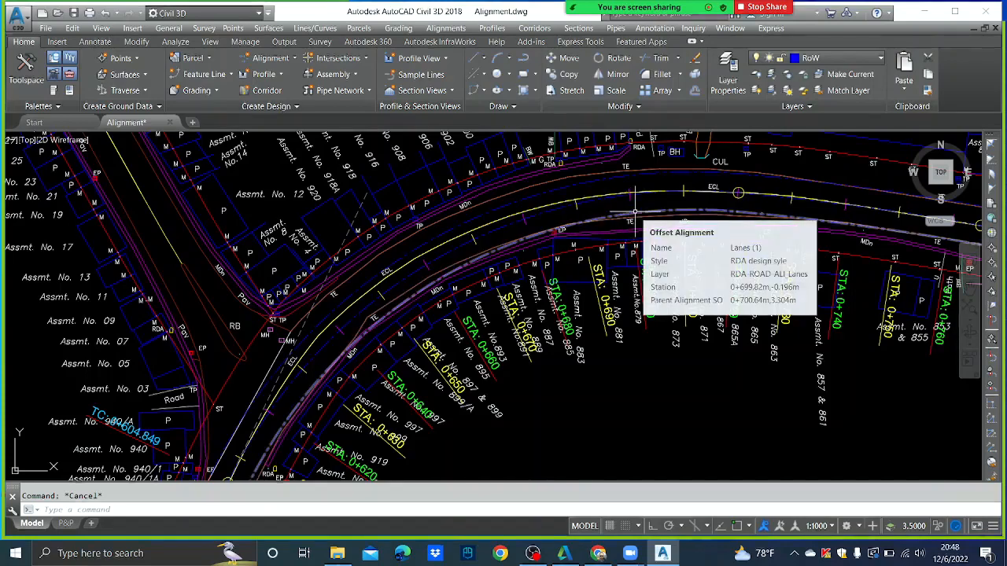
left_click(580, 183)
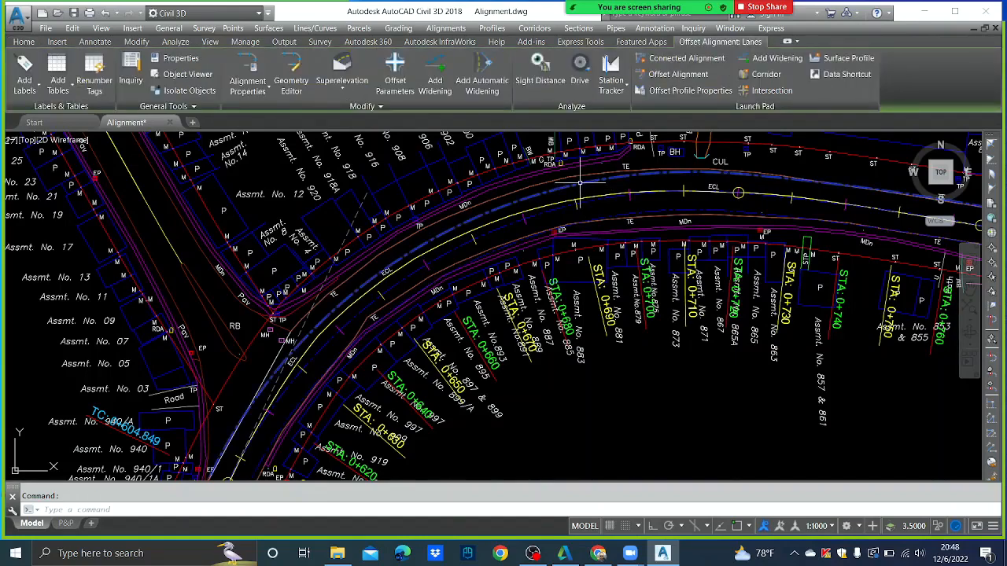
right_click(580, 183)
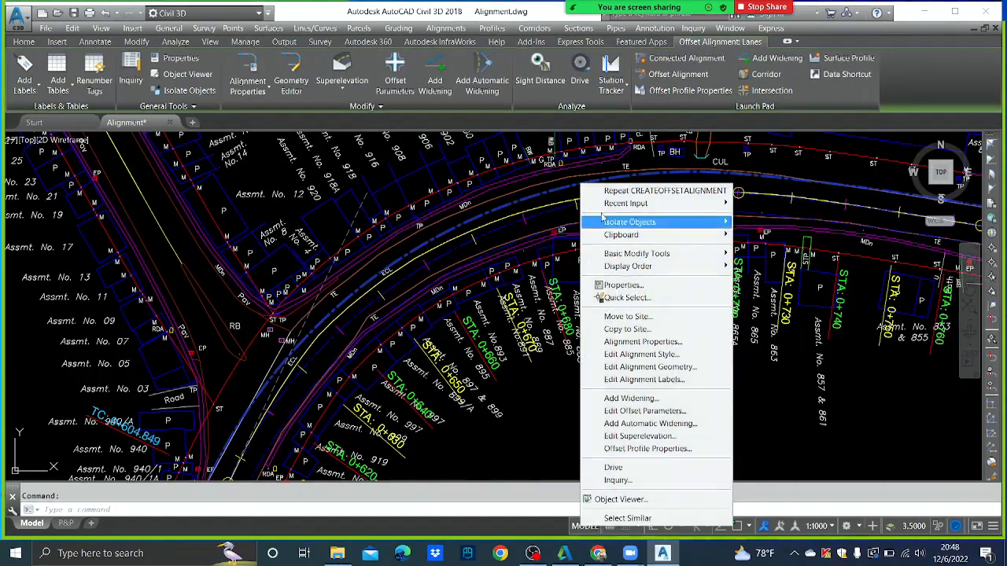
left_click(642, 342)
left_click(325, 146)
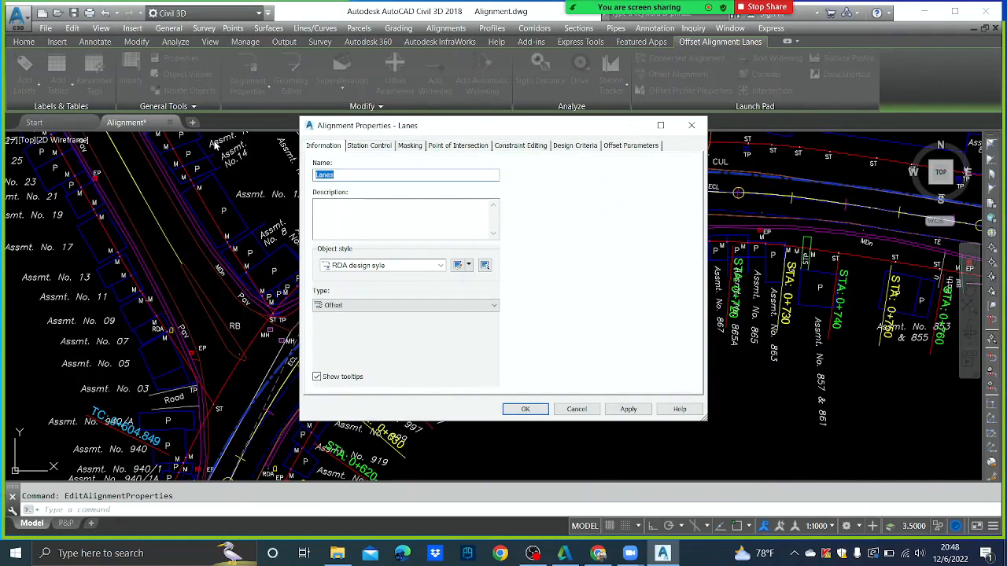
type("D-i-HS")
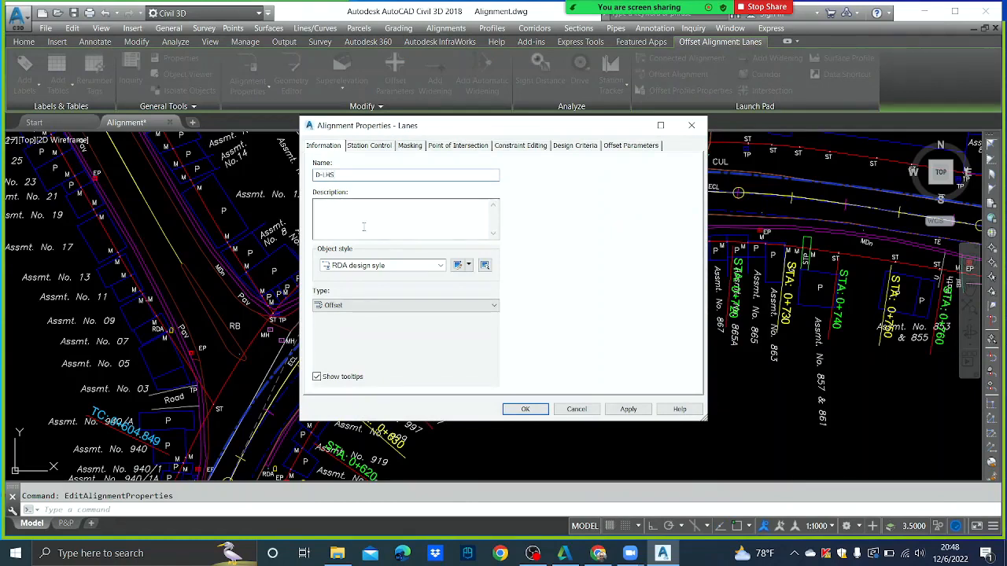
left_click(627, 409)
left_click(543, 411)
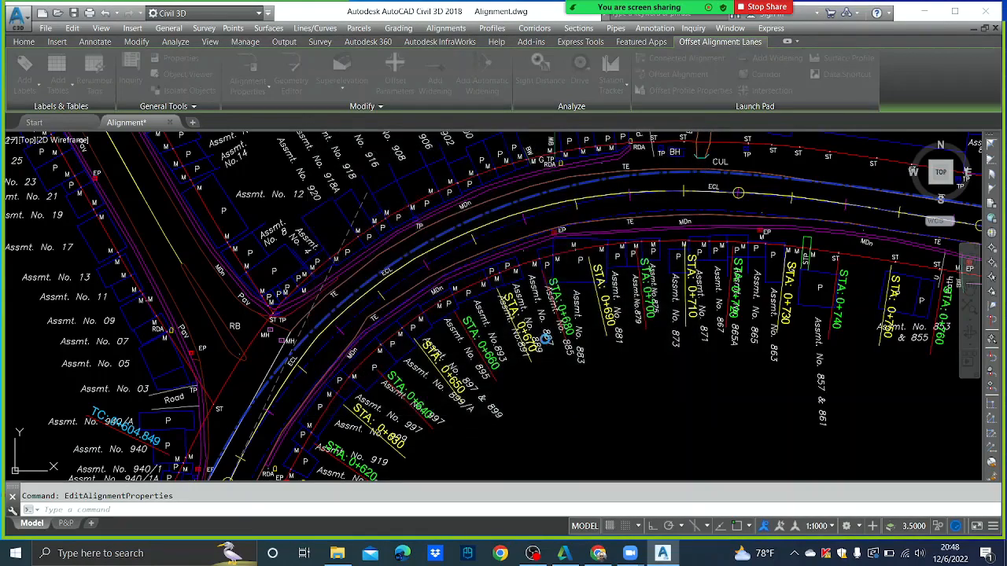
key("Escape")
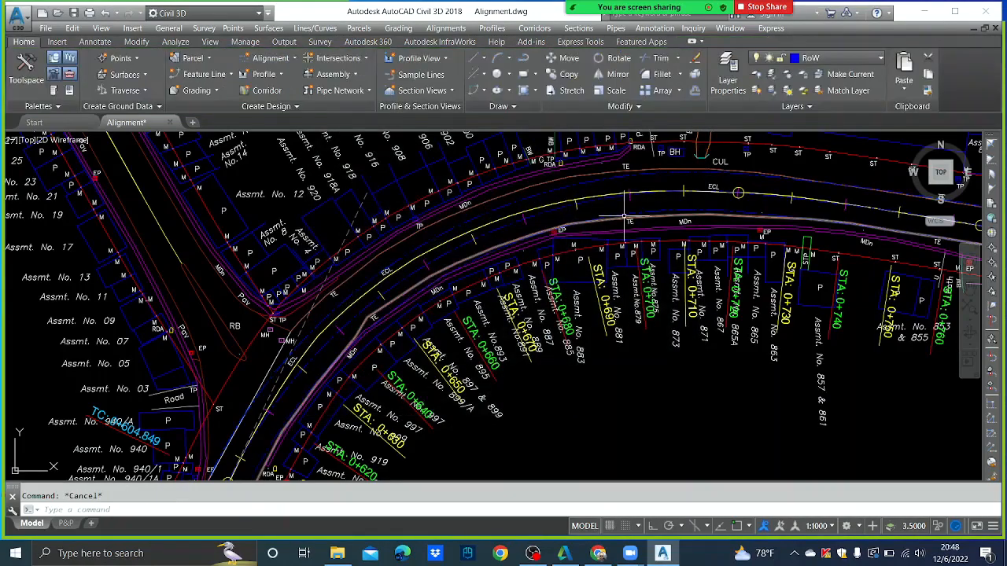
- Rename the 'Lanes (1)' offset alignment to D-RHS
left_click(627, 218)
right_click(606, 208)
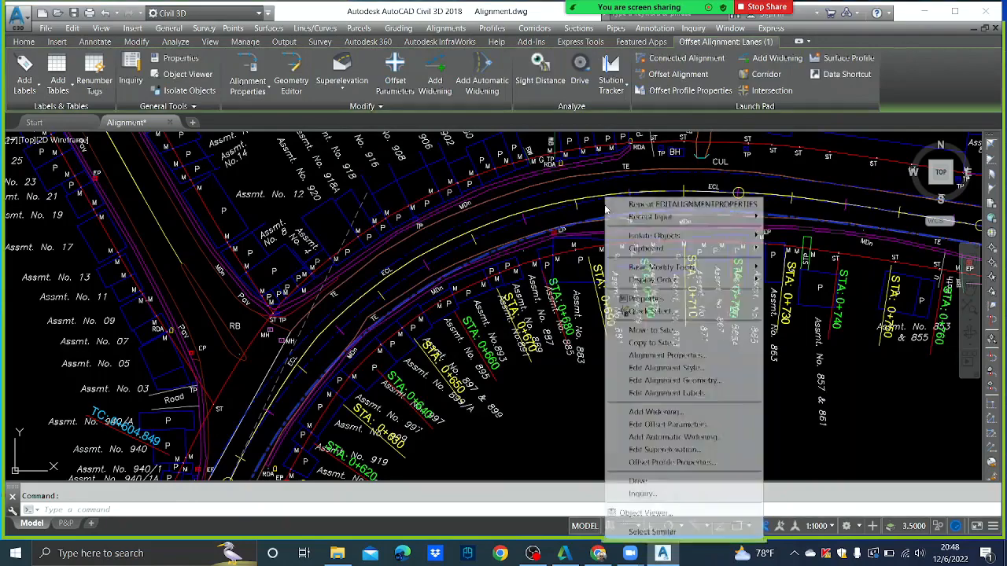
left_click(628, 354)
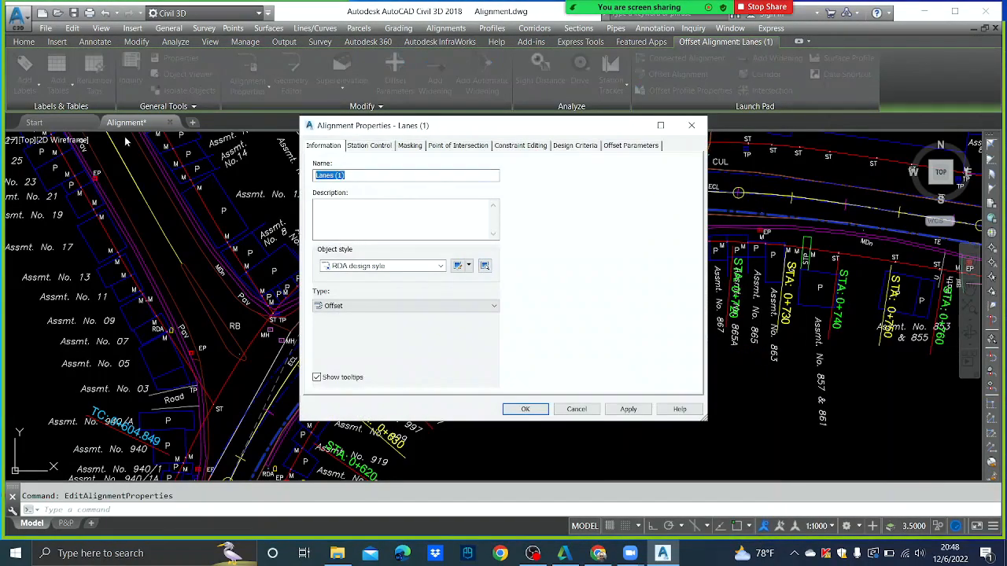
type("c")
left_click(628, 409)
left_click(525, 409)
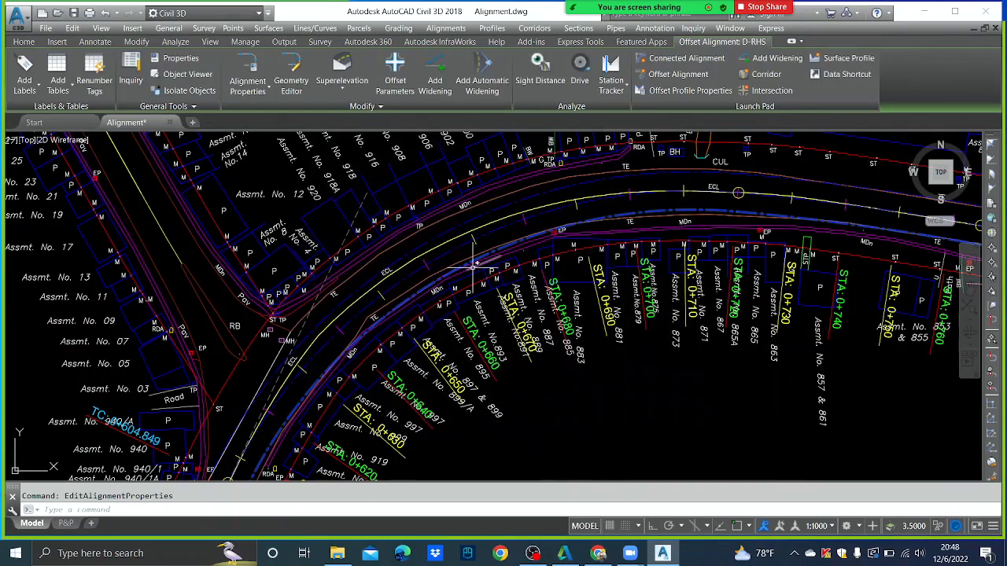
key("Escape")
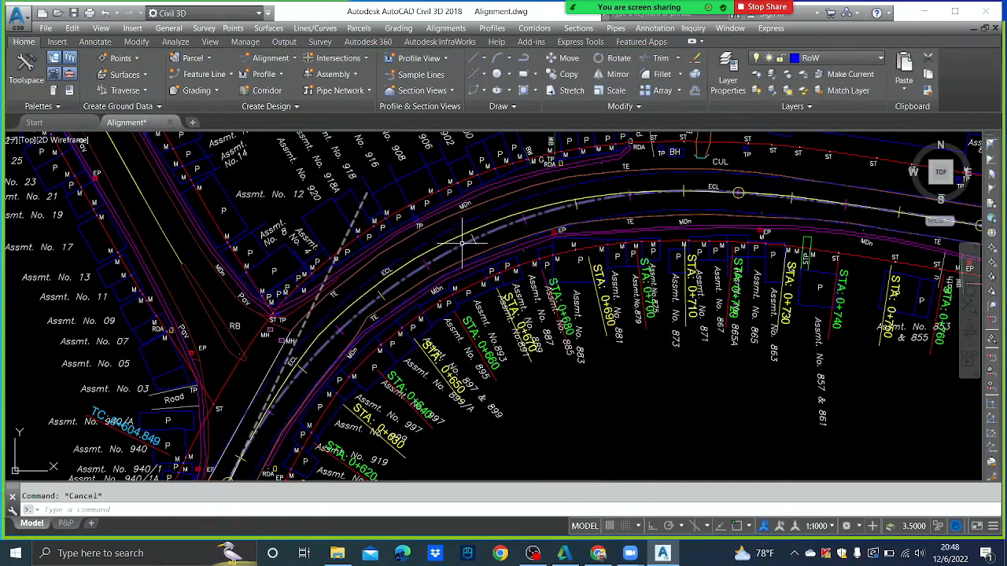
left_click(462, 244)
- Open DCL's geometry editor and set the curve's radius to 105 m
right_click(461, 236)
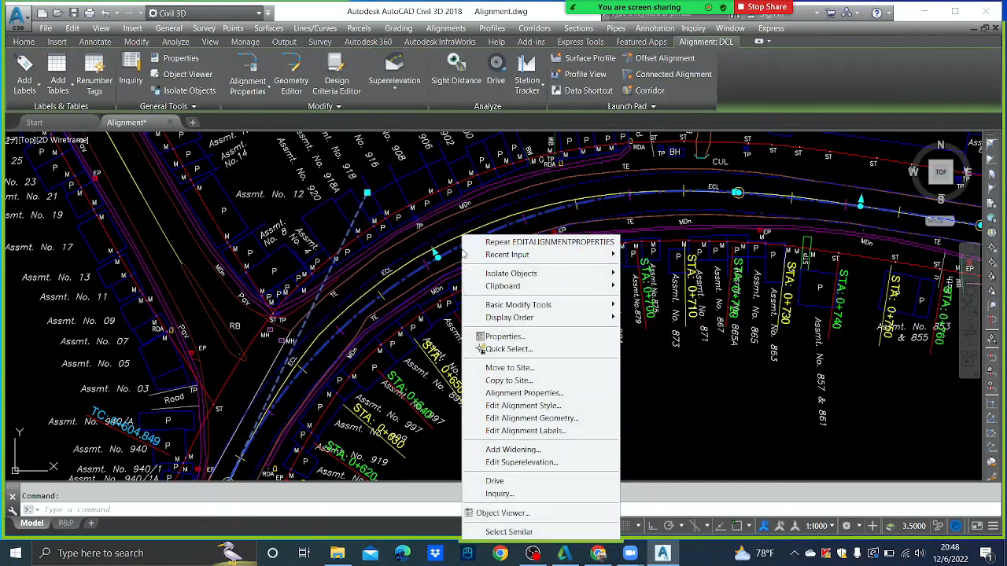
left_click(565, 419)
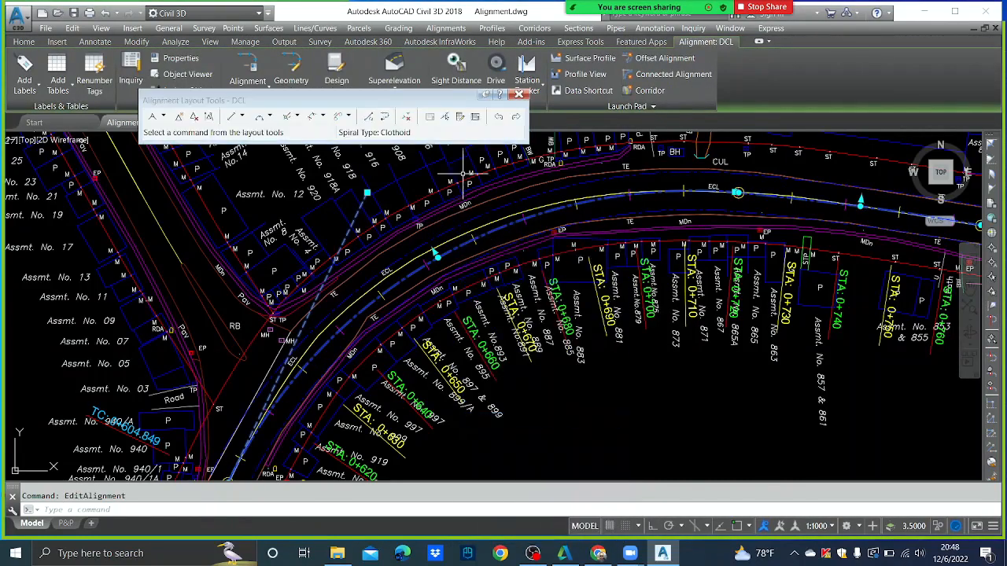
left_click(444, 116)
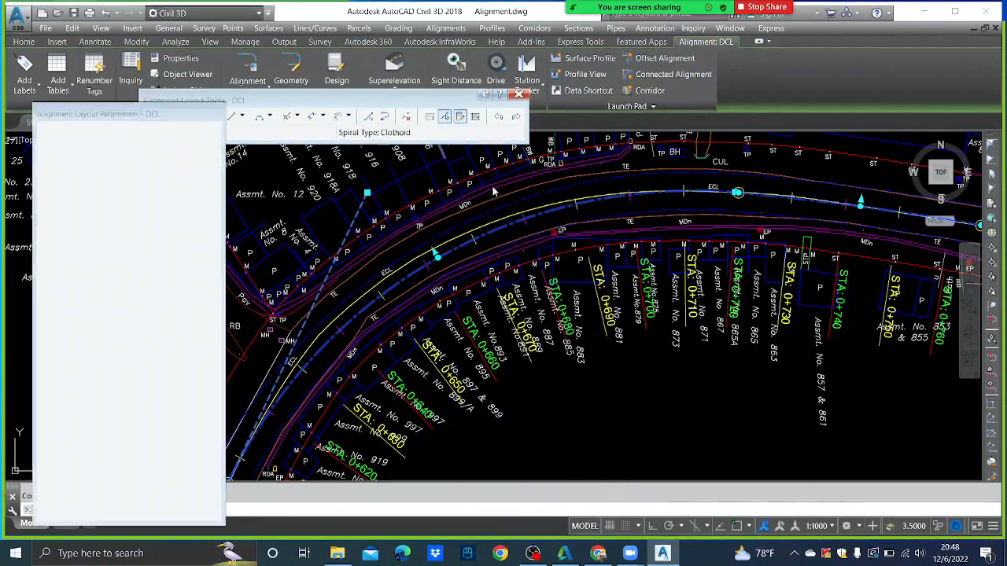
left_click(471, 240)
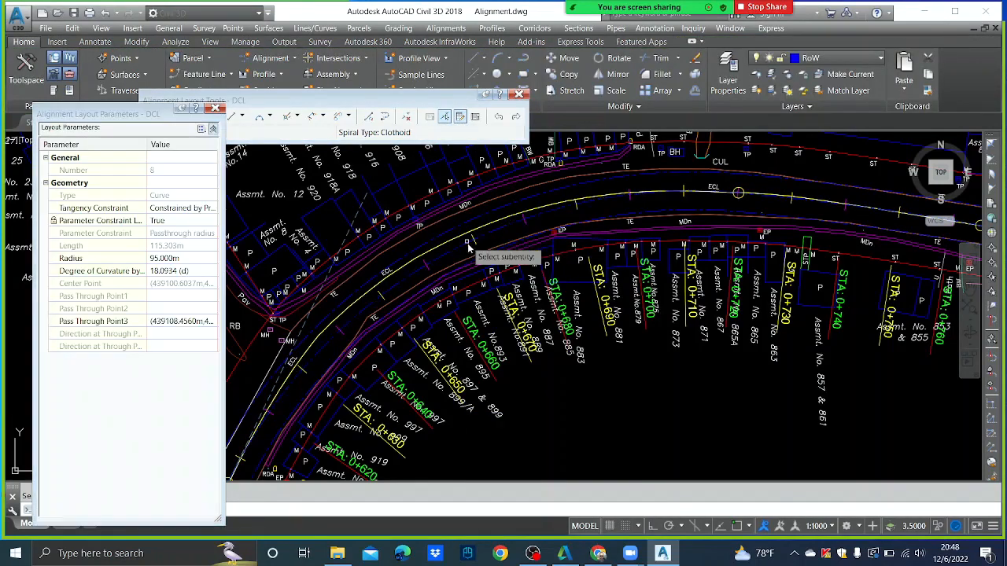
left_click(185, 258)
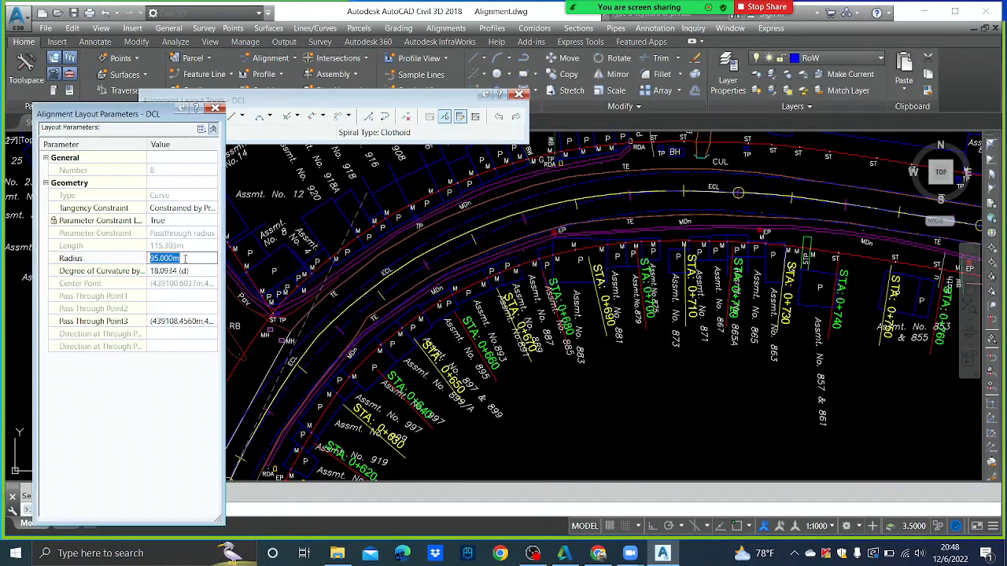
type("105")
key("Return")
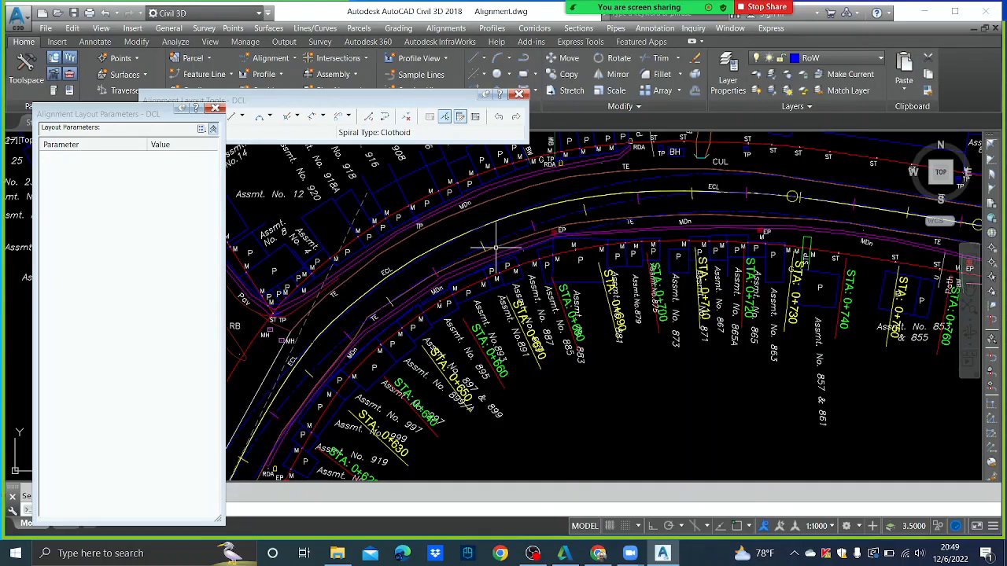
- Restore the DCL curve's radius to 95 m and close the Layout Parameters panel
left_click(446, 116)
left_click(468, 233)
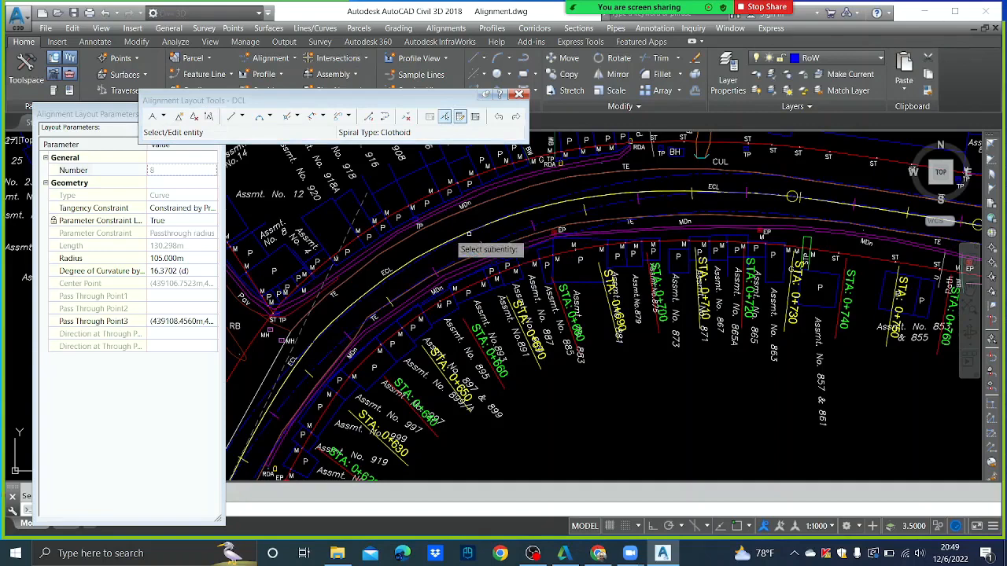
left_click(166, 259)
type("95")
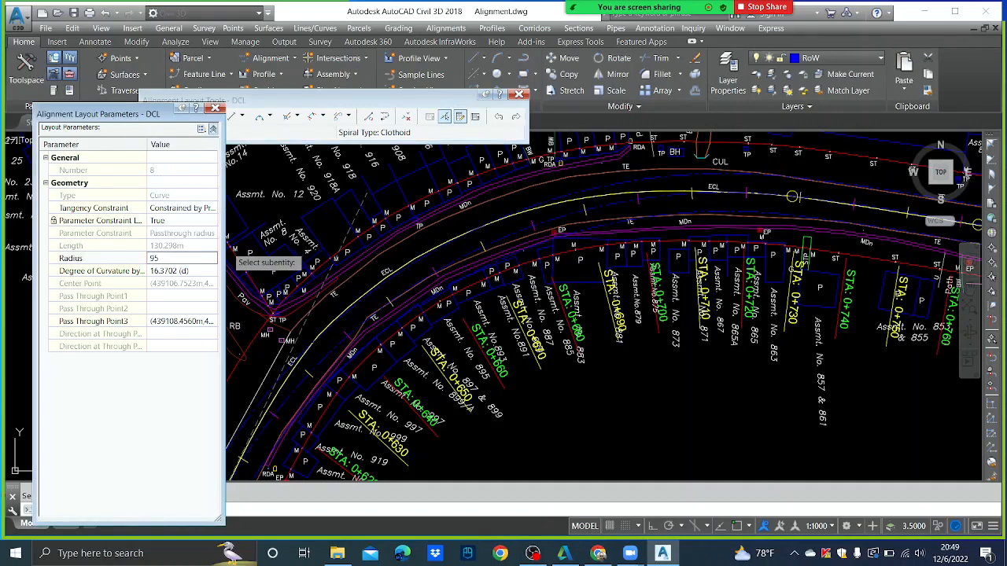
key("Return")
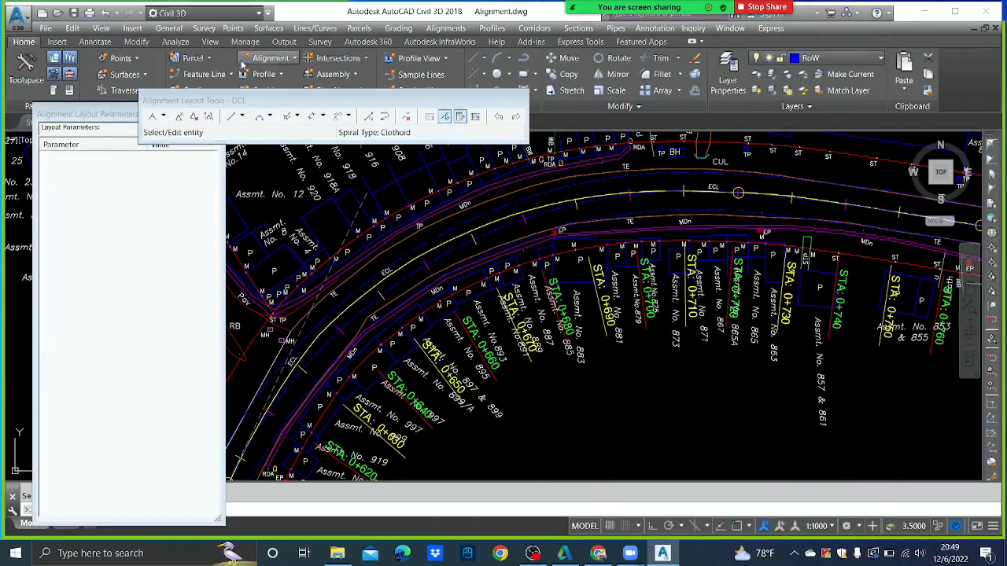
left_click(216, 108)
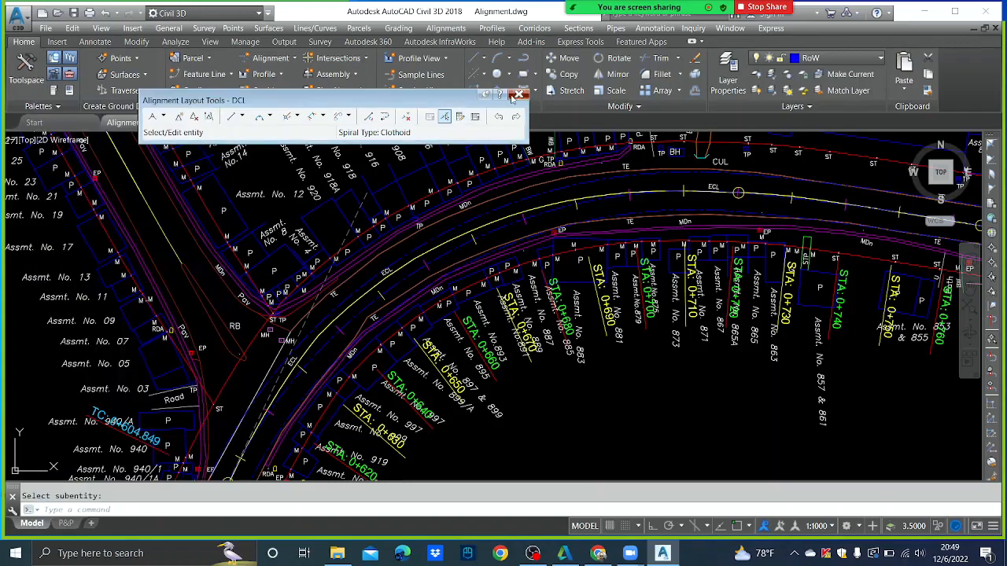
- Close the DCL geometry editing tools
left_click(519, 94)
scroll(550, 165, "down", 5)
scroll(546, 263, "down", 3)
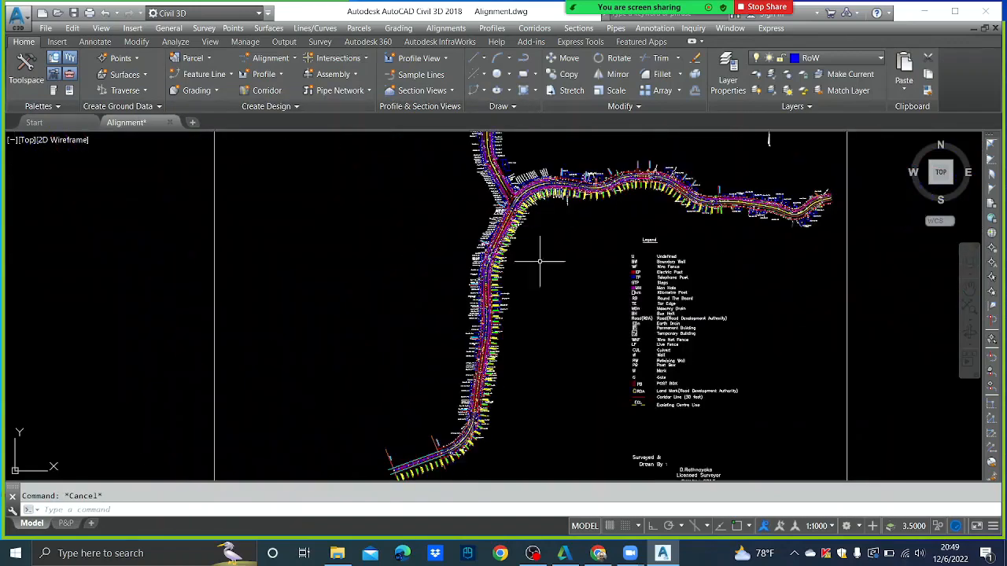
scroll(555, 189, "up", 8)
scroll(582, 283, "up", 3)
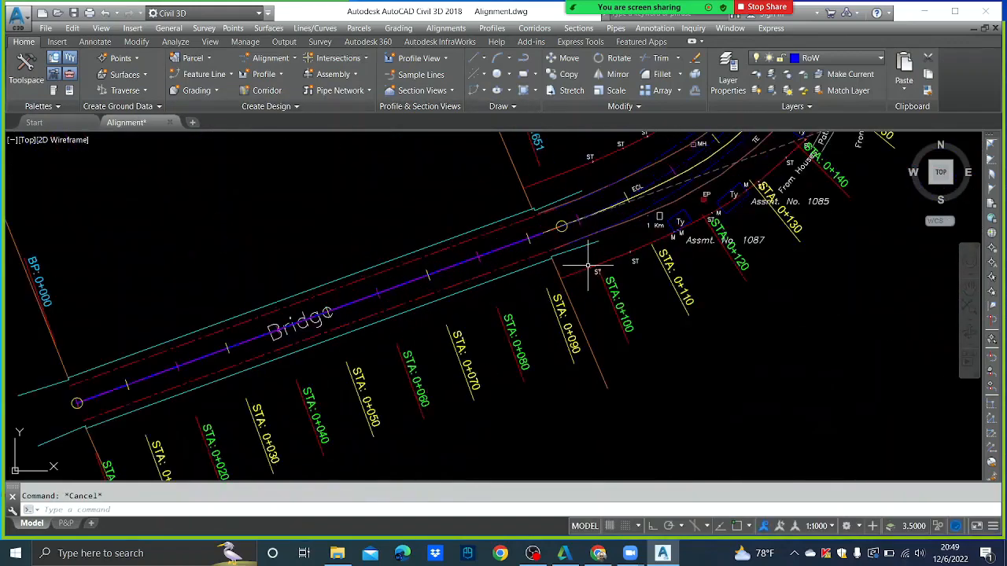
scroll(542, 290, "up", 2)
scroll(549, 296, "down", 1)
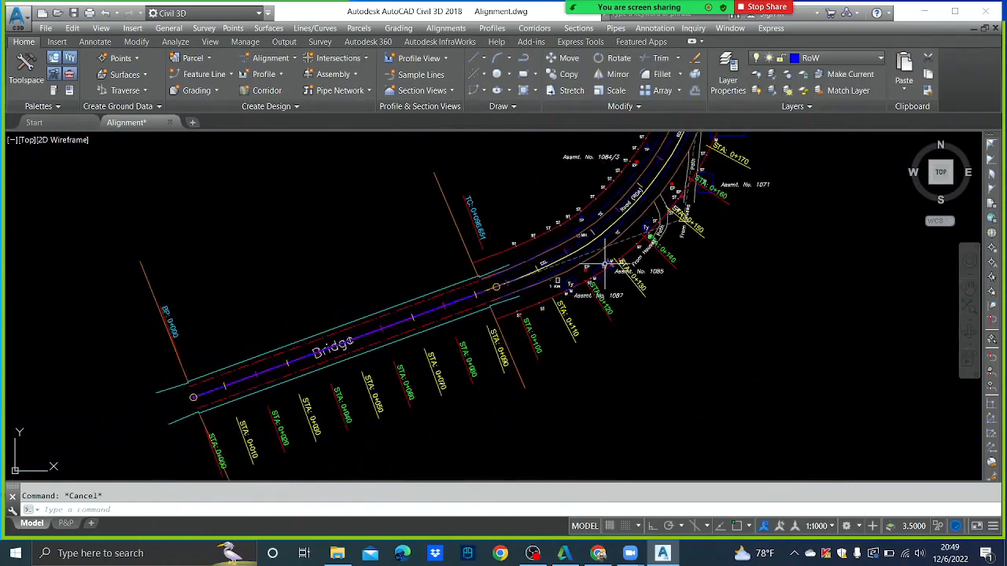
scroll(561, 295, "down", 1)
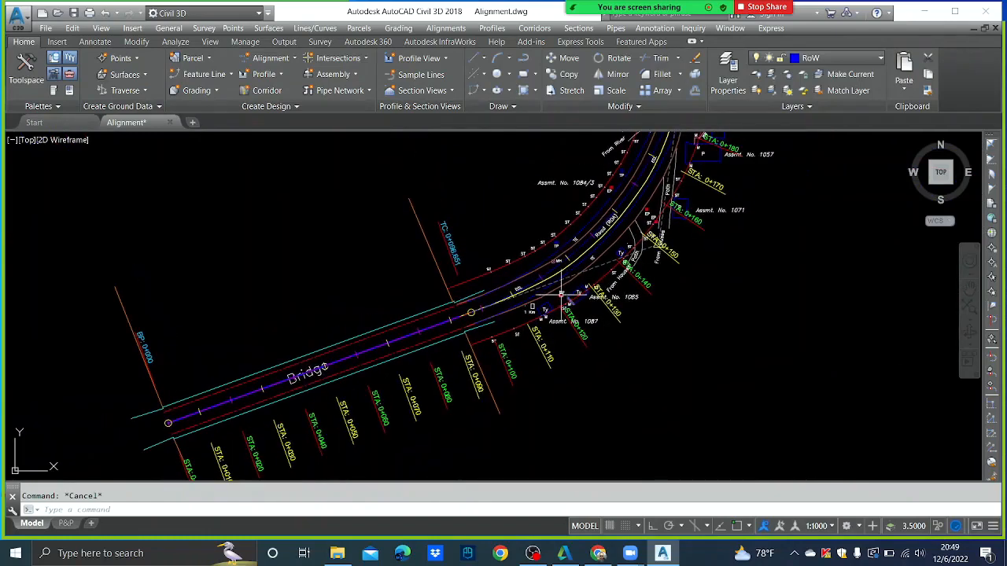
- Start Renumber Tags from Alignments > Add Tables and open its Settings with S
left_click(446, 28)
mouse_move(469, 140)
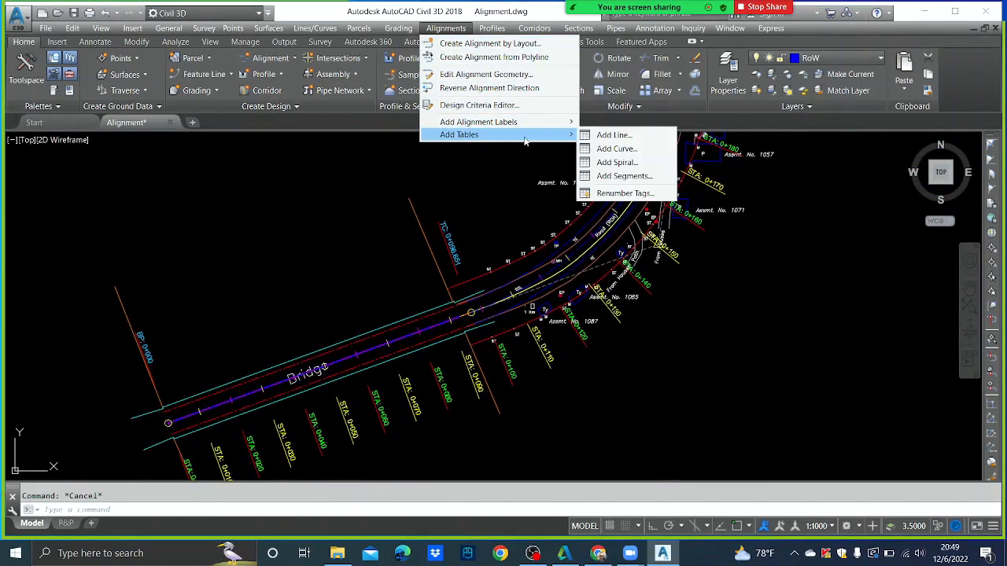
mouse_move(511, 126)
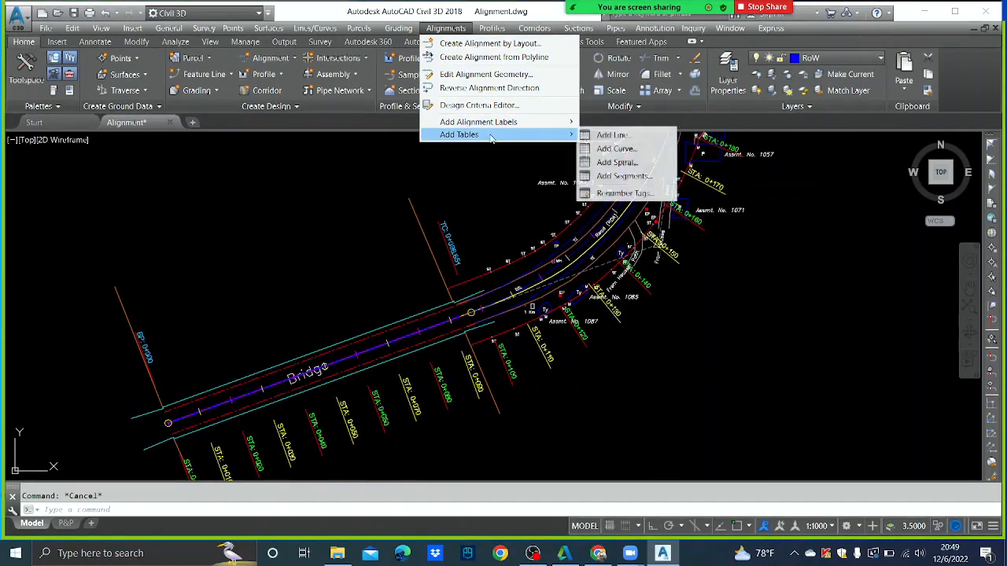
left_click(621, 193)
right_click(538, 209)
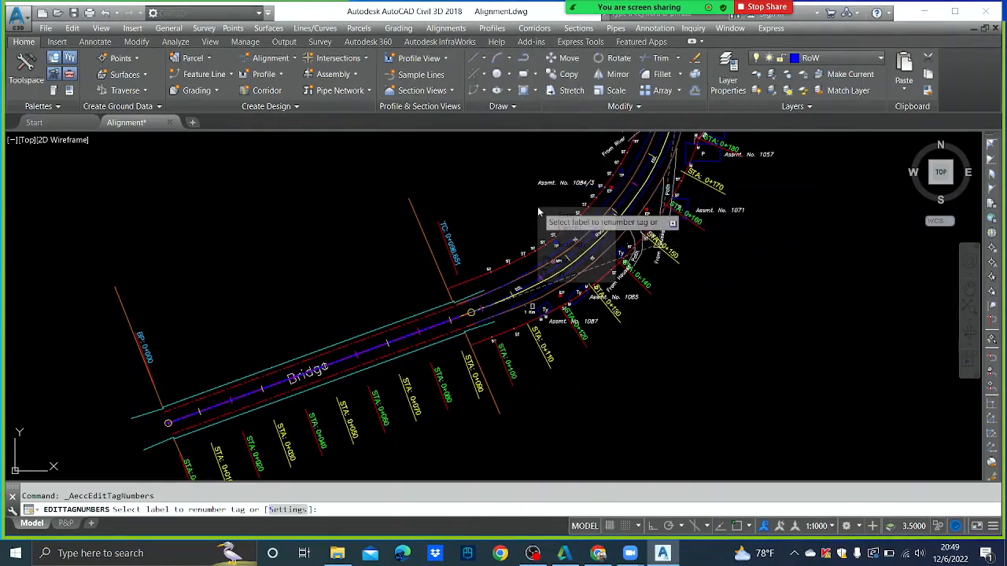
left_click(535, 207)
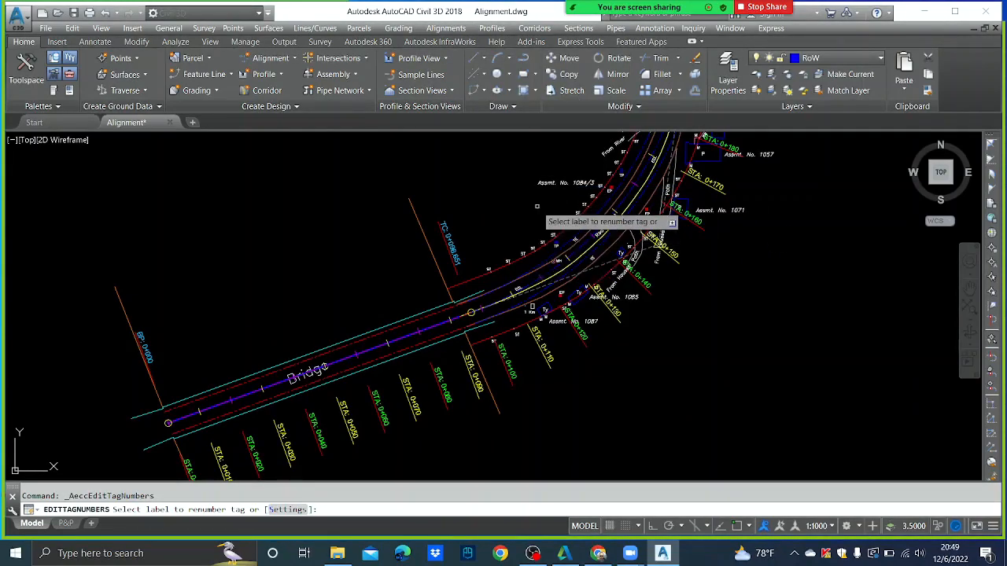
right_click(528, 204)
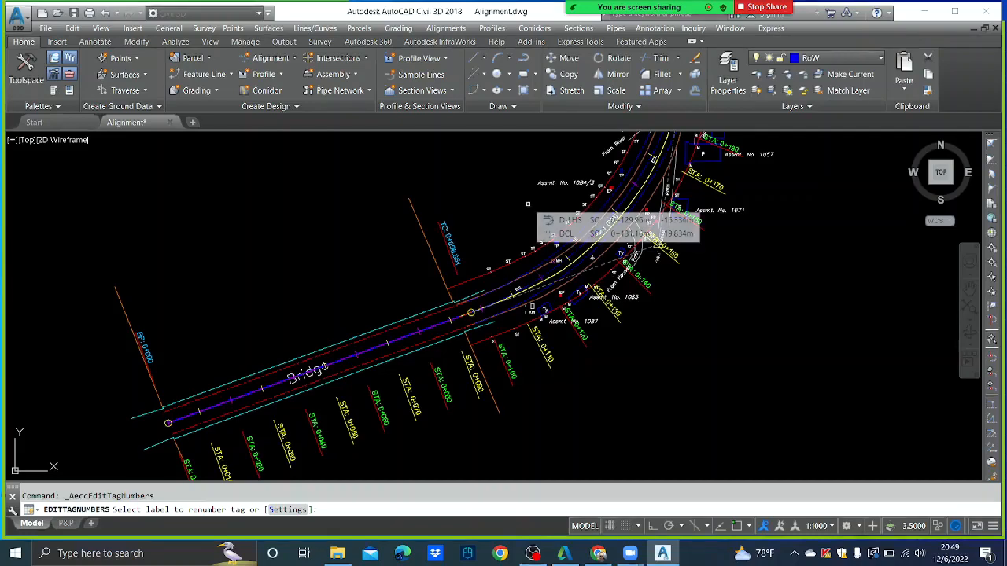
left_click(528, 203)
type("s")
key("Return")
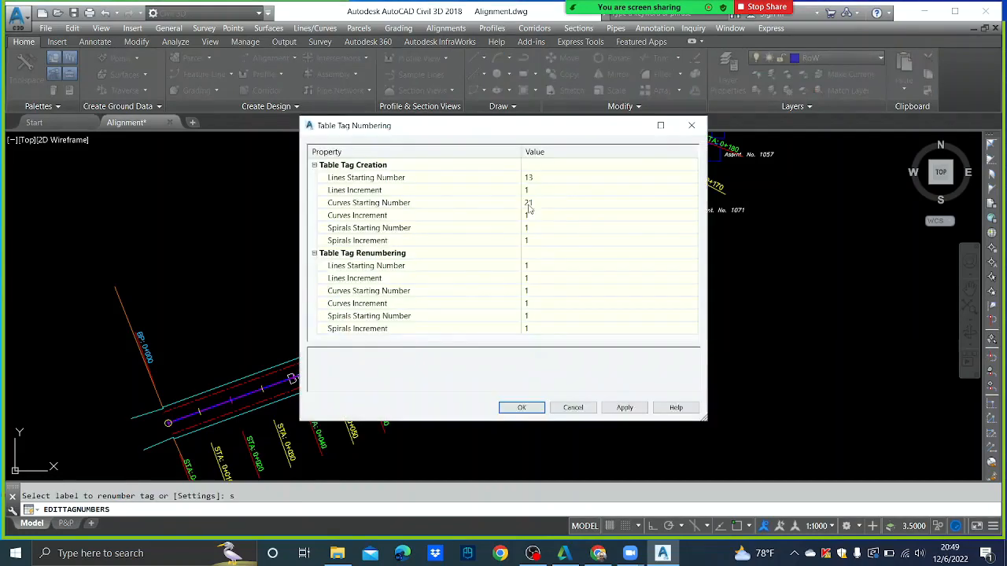
- Set the Lines and Curves starting numbers to 1 and apply
left_click(538, 178)
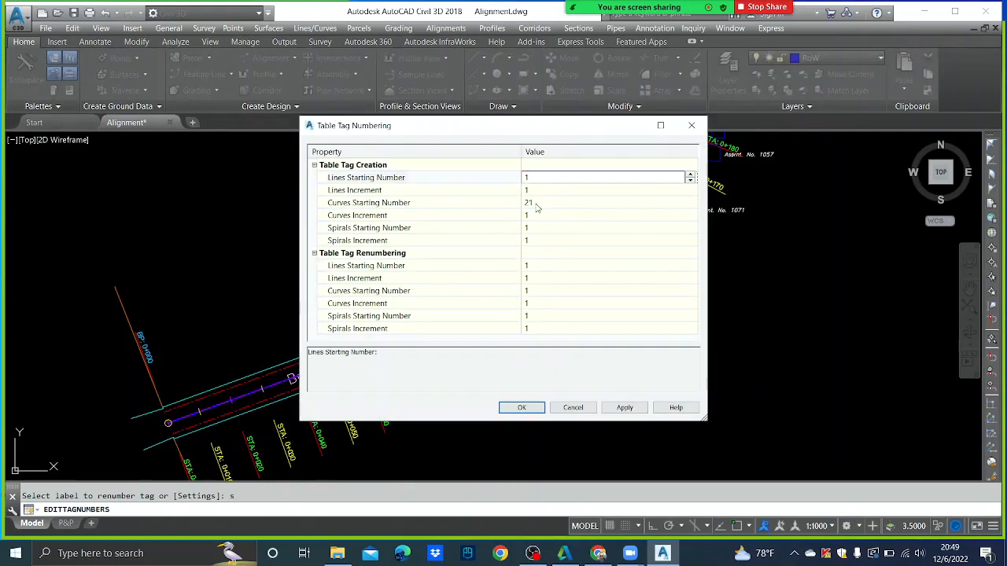
left_click(535, 204)
type("1")
left_click(624, 408)
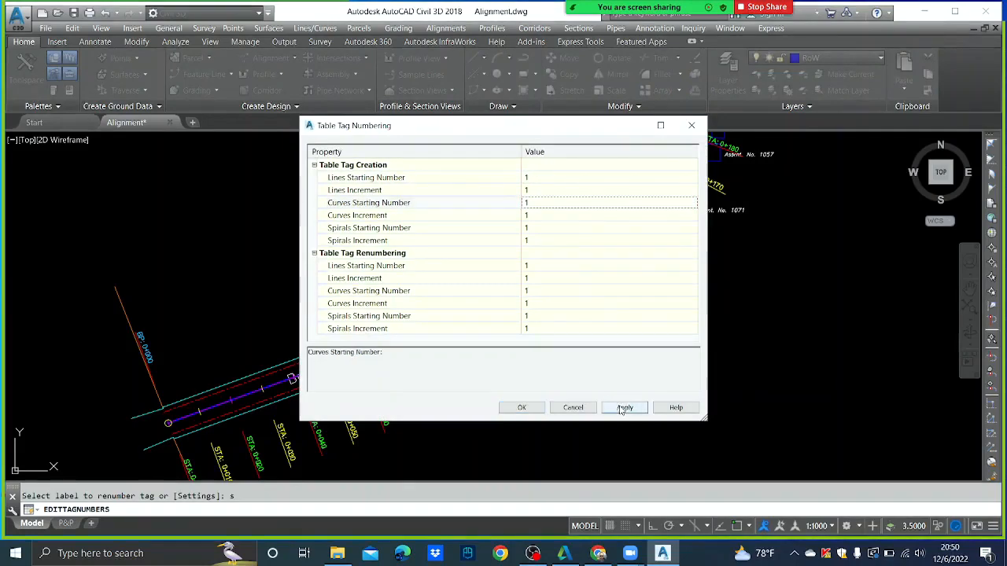
left_click(520, 408)
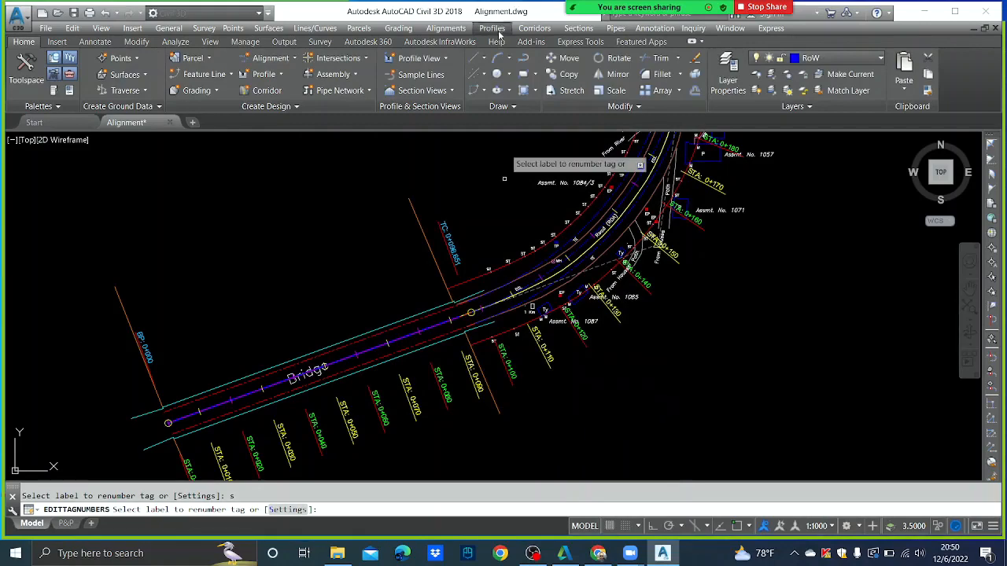
- Add line and curve tags to the alignment segments with Multiple Segment labelling
left_click(446, 28)
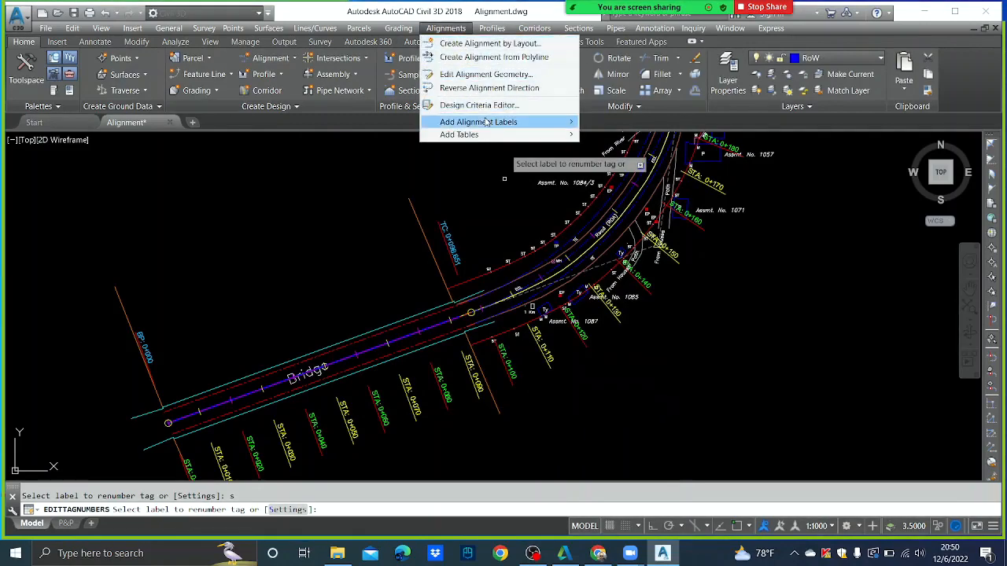
mouse_move(487, 122)
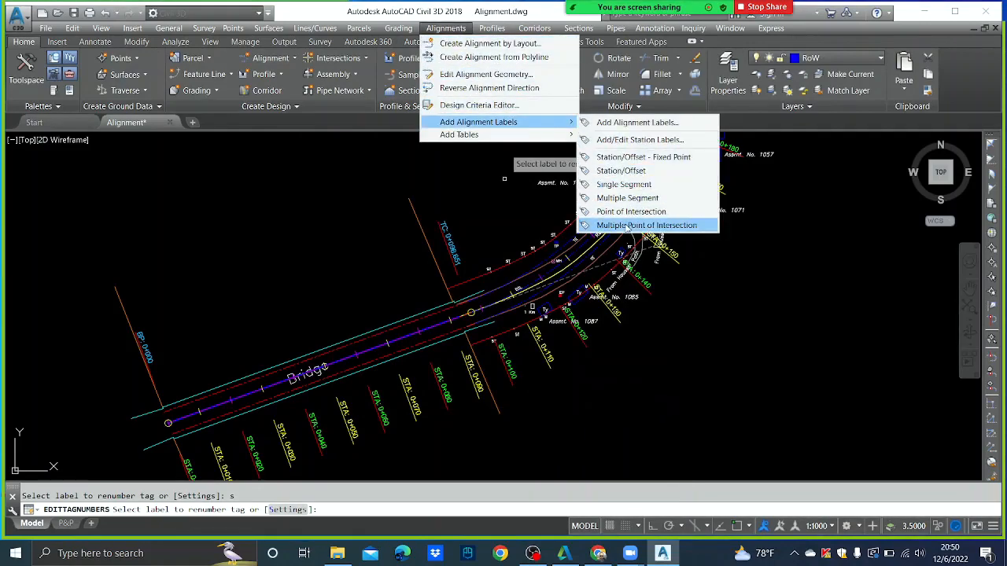
left_click(627, 197)
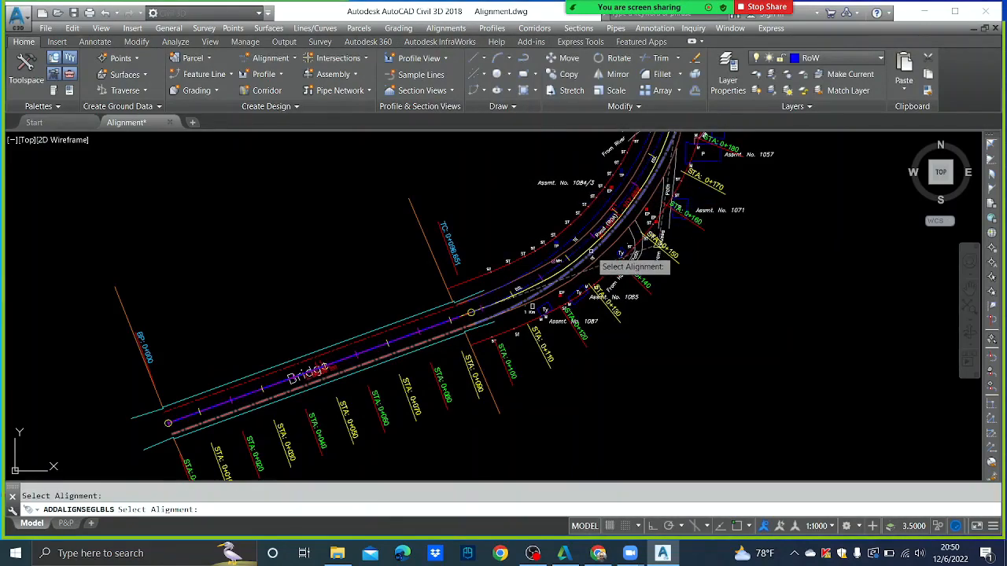
key("Escape")
- Check the L and C tags along the corridor curves, then save Alignment.dwg
scroll(354, 354, "up", 3)
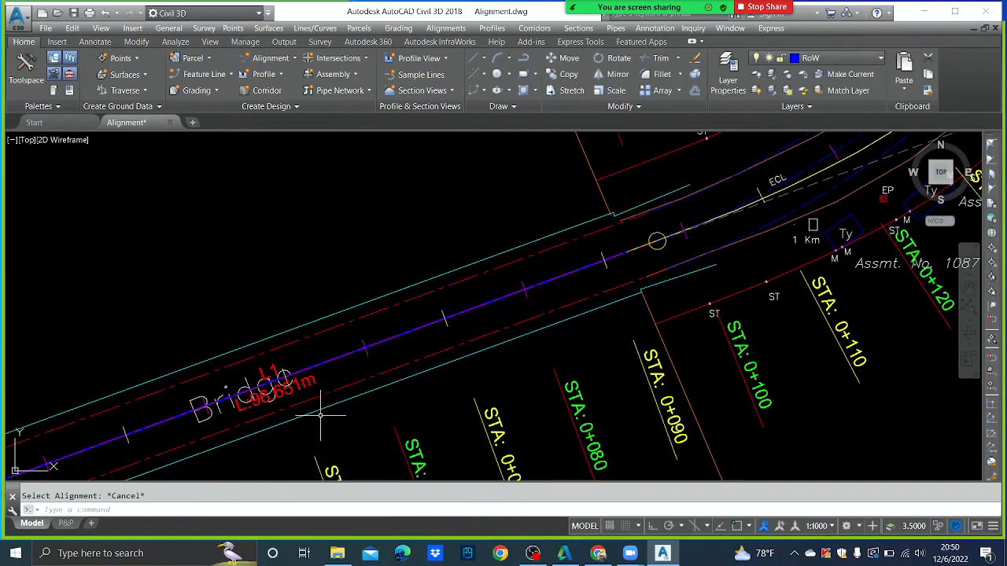
scroll(319, 409, "down", 3)
scroll(299, 403, "up", 3)
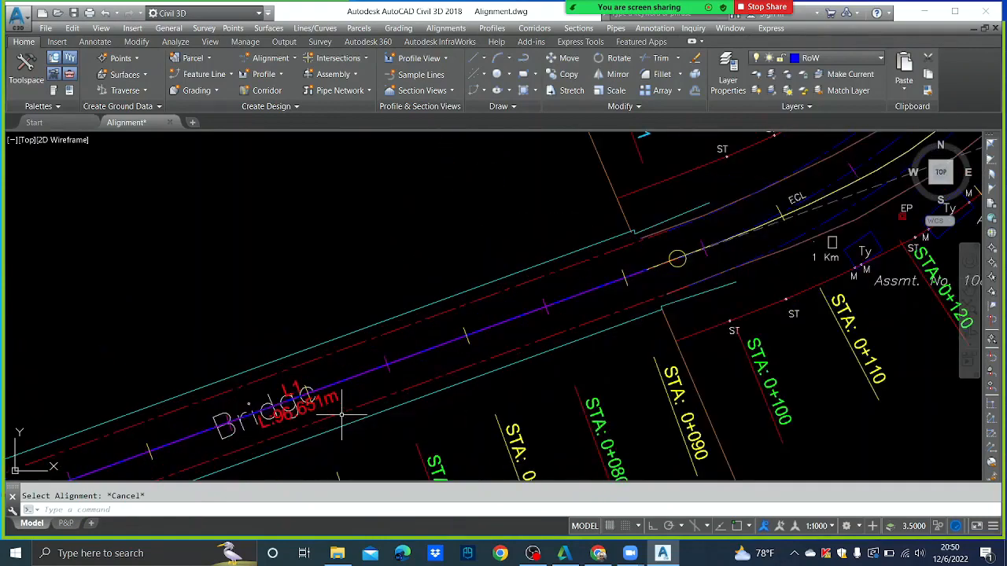
scroll(483, 348, "down", 4)
scroll(513, 317, "up", 3)
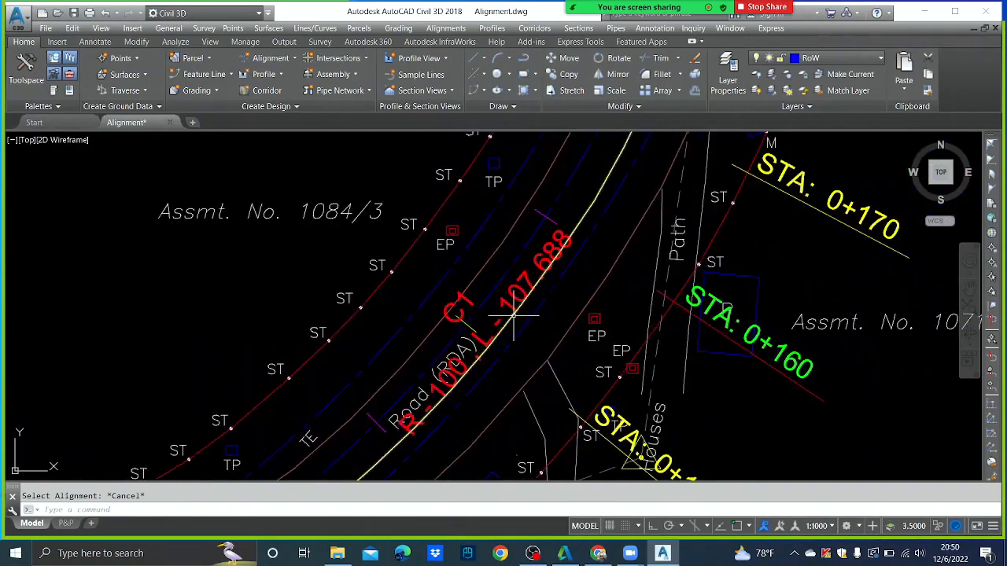
scroll(513, 330, "down", 4)
scroll(504, 338, "up", 6)
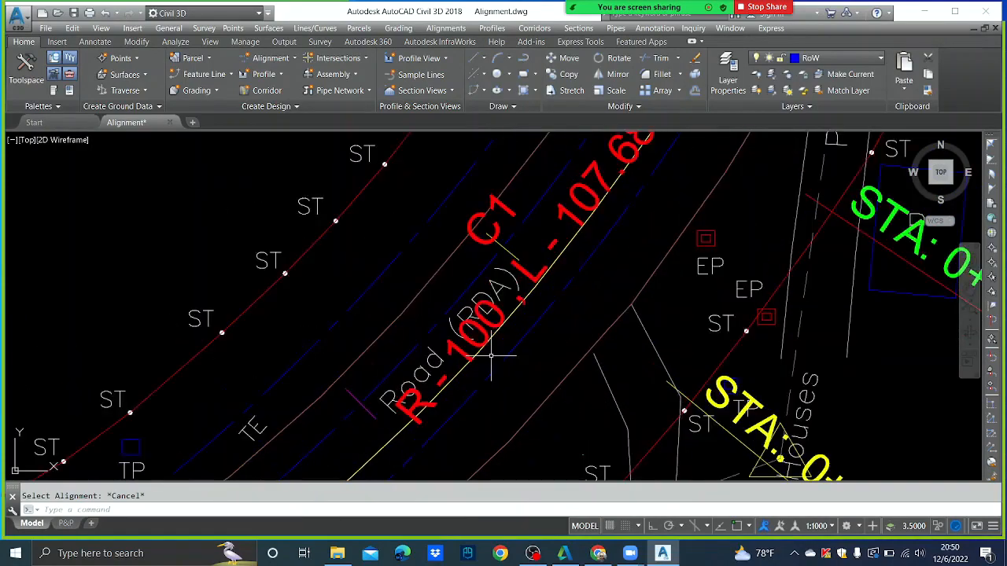
scroll(490, 349, "down", 2)
scroll(528, 314, "down", 8)
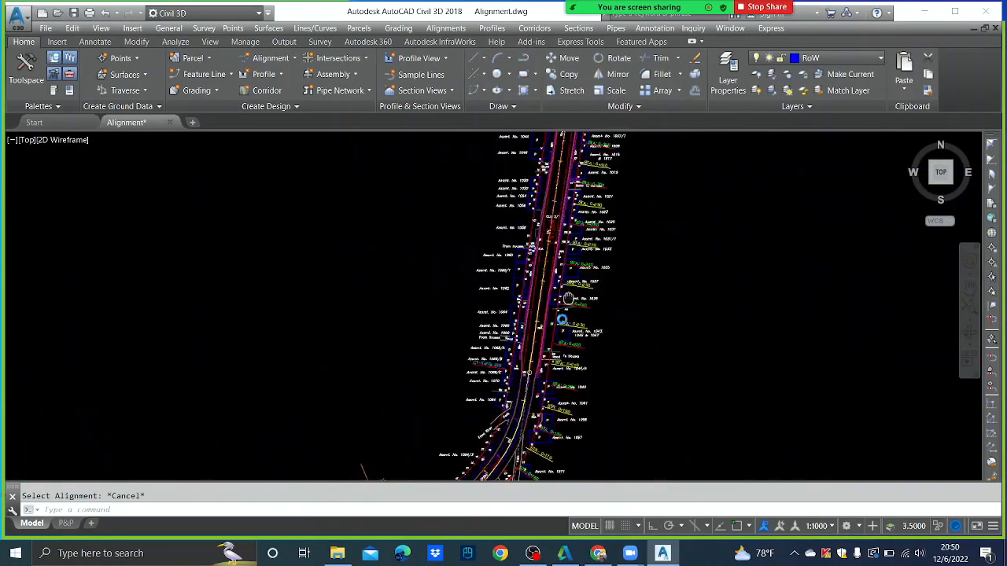
scroll(525, 307, "up", 5)
scroll(543, 313, "down", 5)
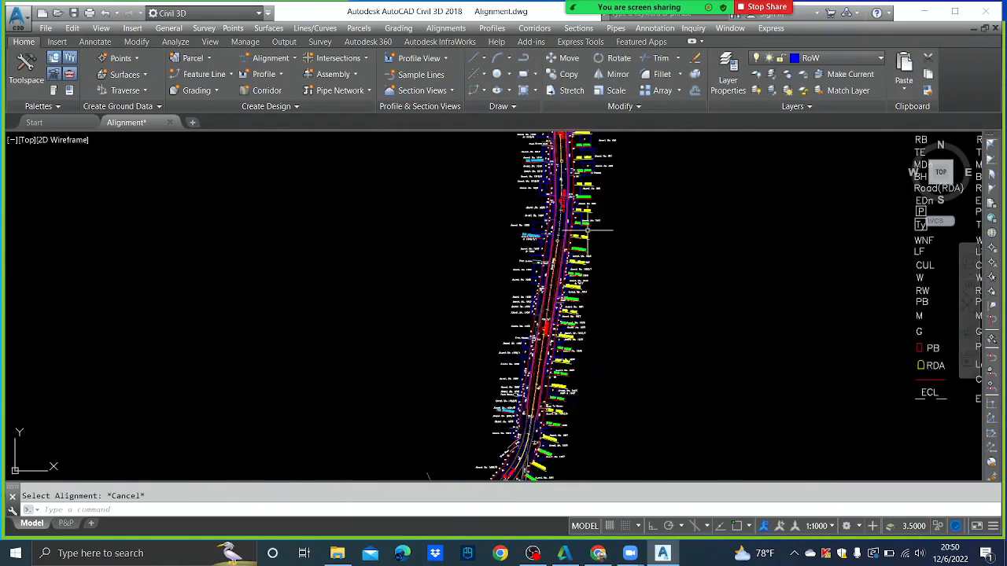
scroll(537, 337, "up", 5)
middle_click_drag(550, 290, 550, 342)
scroll(553, 335, "down", 4)
scroll(556, 225, "up", 6)
scroll(556, 225, "down", 5)
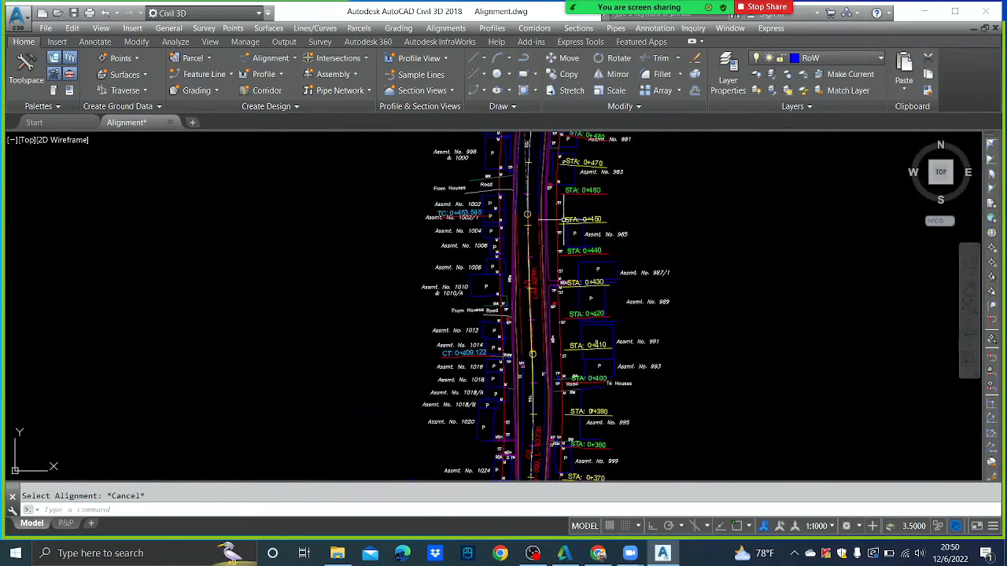
middle_click_drag(556, 225, 518, 302)
scroll(518, 301, "up", 5)
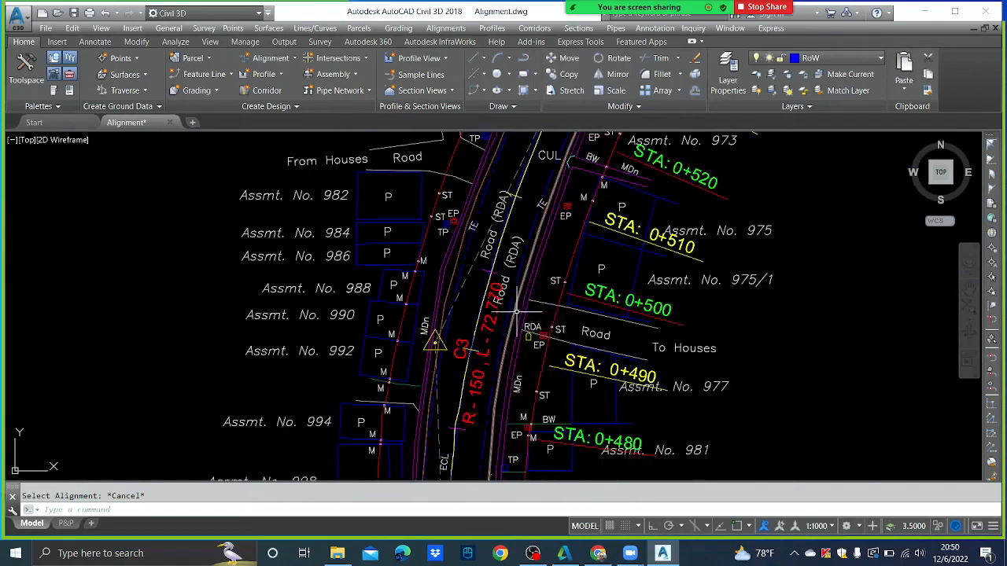
scroll(516, 312, "down", 5)
middle_click_drag(693, 173, 664, 241)
scroll(601, 222, "up", 4)
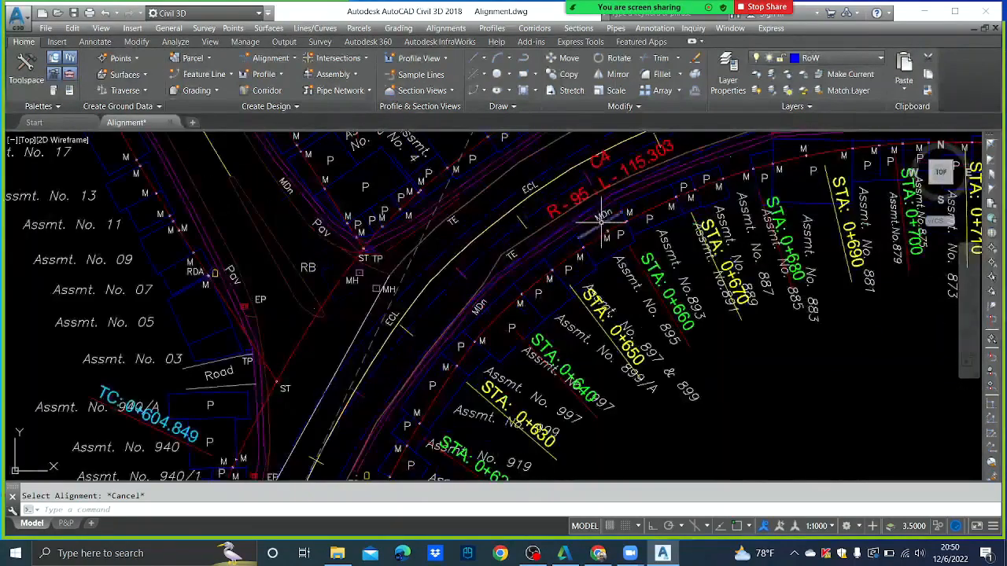
middle_click_drag(601, 222, 500, 309)
scroll(501, 309, "down", 5)
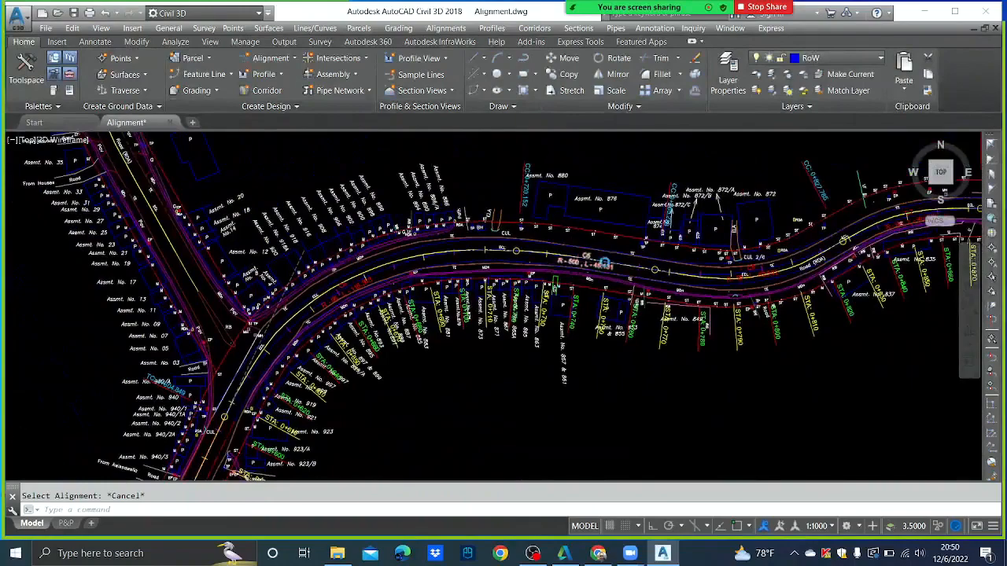
scroll(605, 262, "up", 4)
scroll(586, 279, "down", 5)
scroll(586, 279, "up", 1)
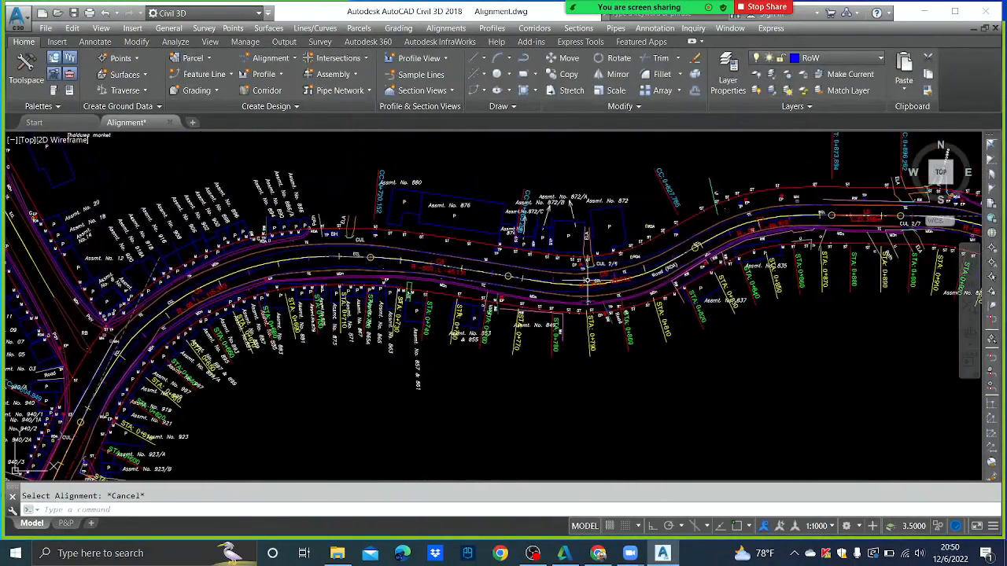
scroll(586, 279, "up", 4)
scroll(636, 283, "down", 6)
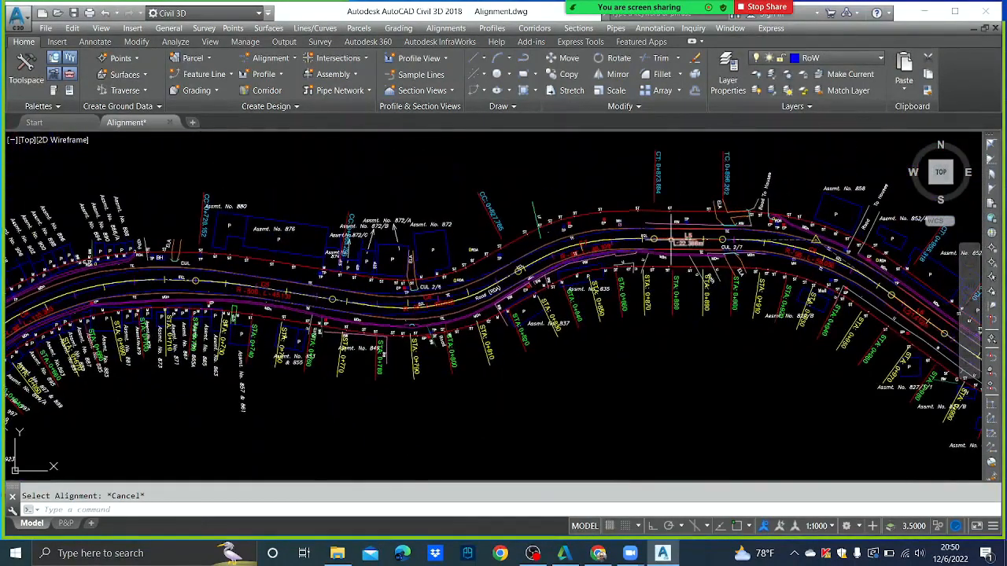
scroll(675, 240, "up", 6)
scroll(617, 243, "down", 4)
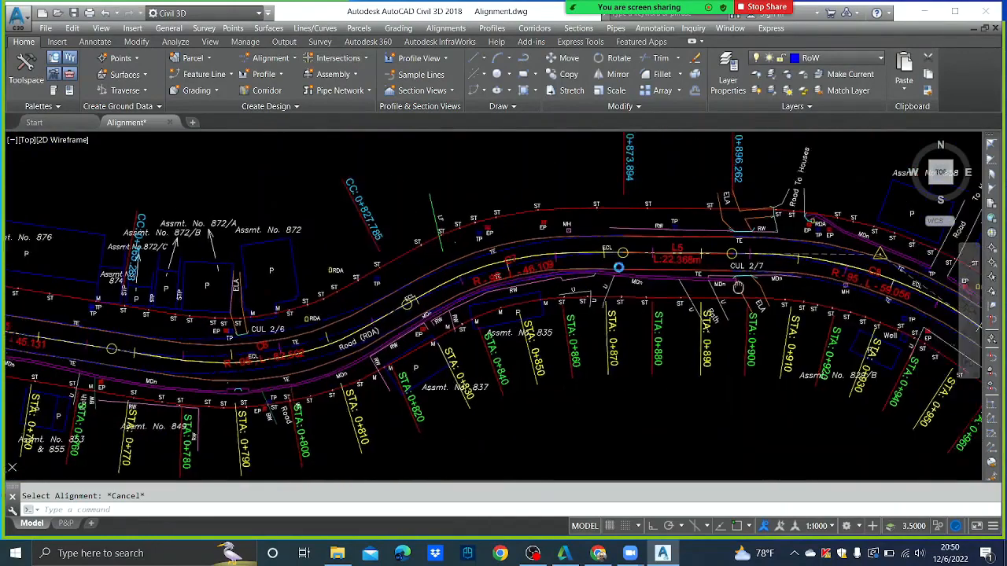
scroll(614, 271, "up", 2)
mouse_move(618, 269)
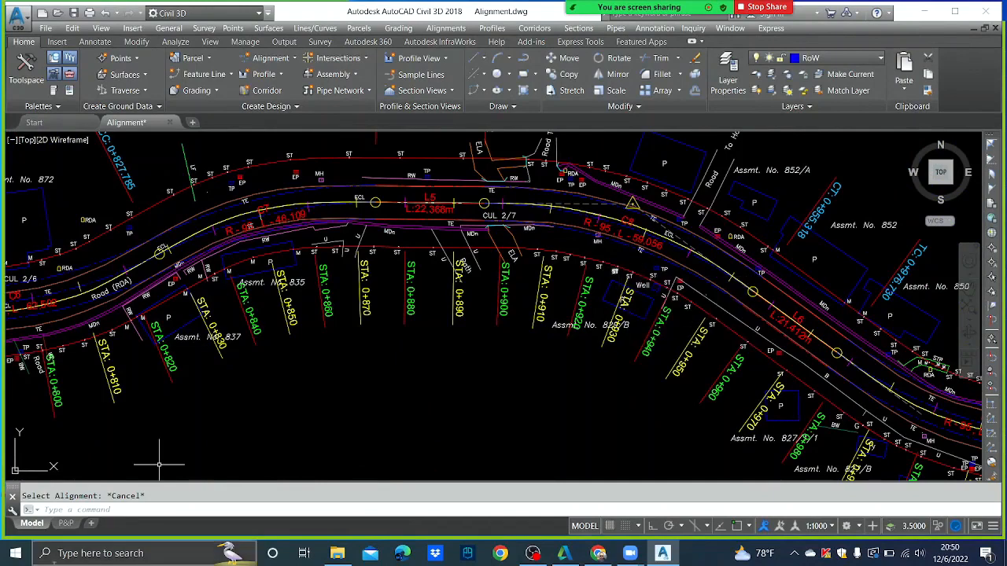
left_click(74, 13)
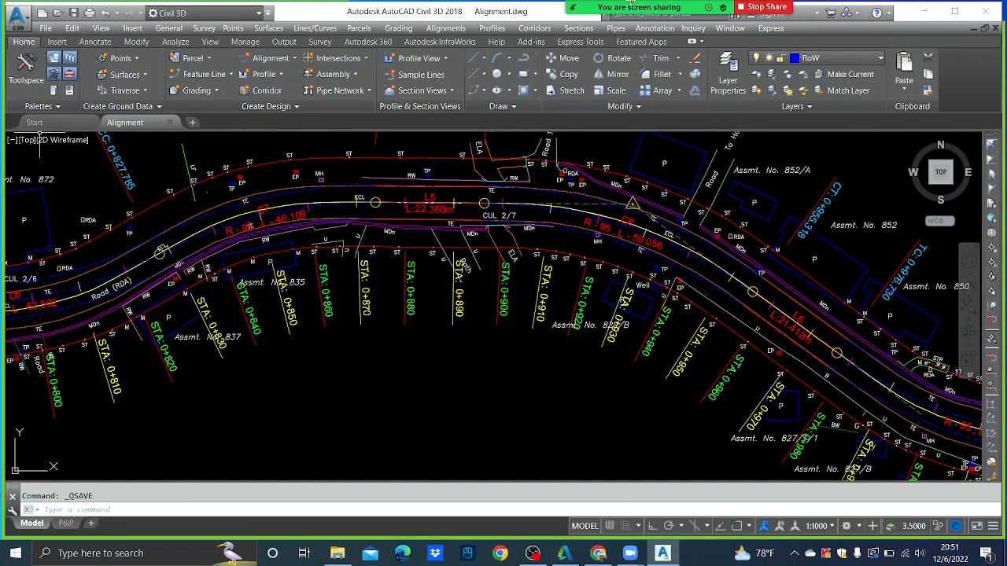
- Stop the screen share, start video with Alt+V, and pin the presenter's thumbnail
mouse_move(631, 4)
left_click(765, 43)
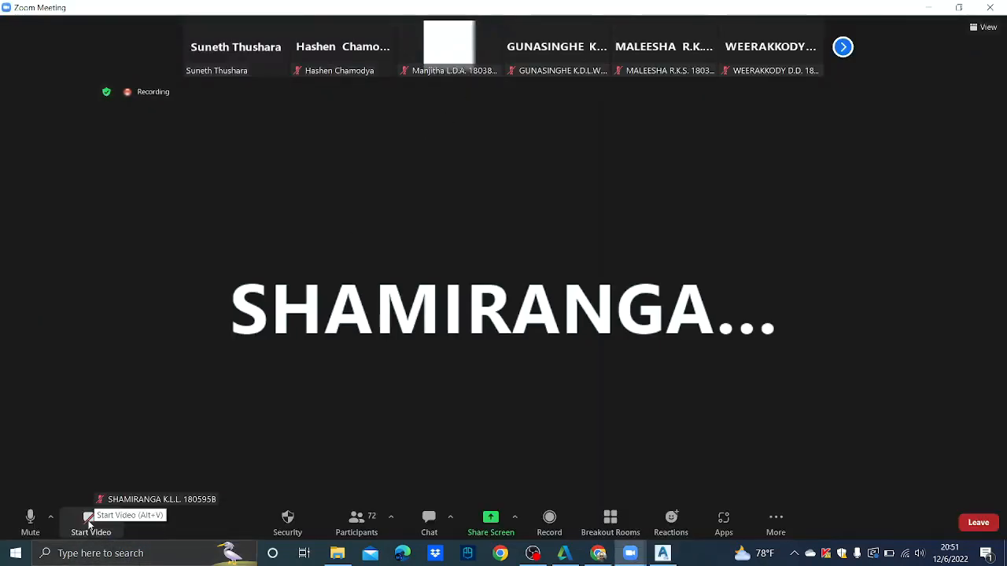
key("alt+v")
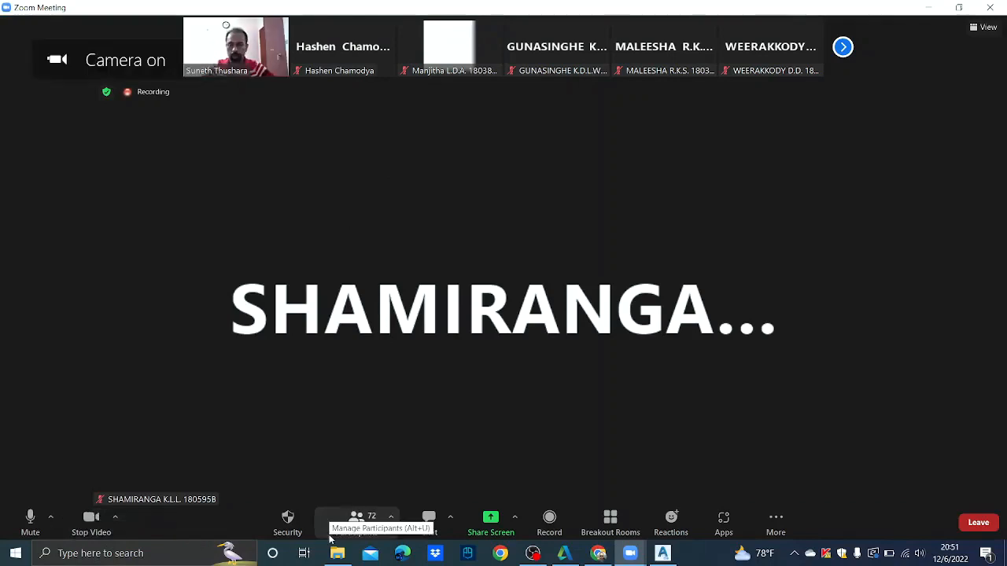
double_click(261, 68)
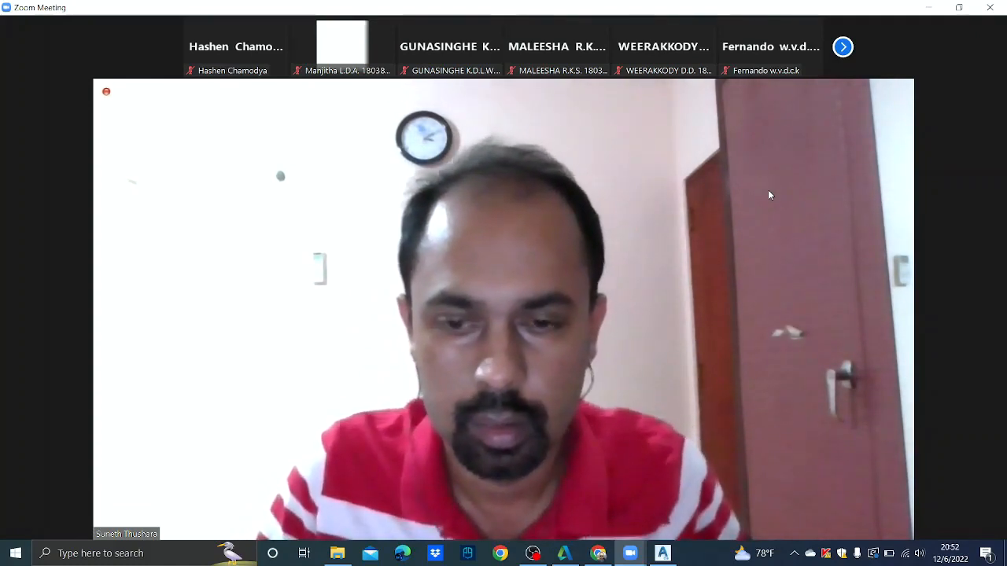
- Mute then unmute the microphone, stop the camera video, and open Windows search
mouse_move(160, 304)
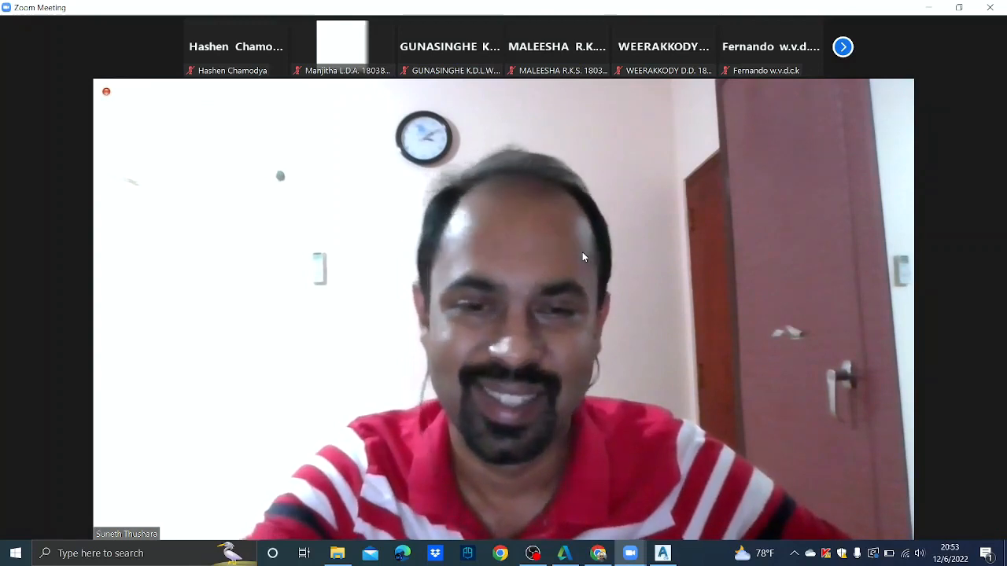
mouse_move(597, 248)
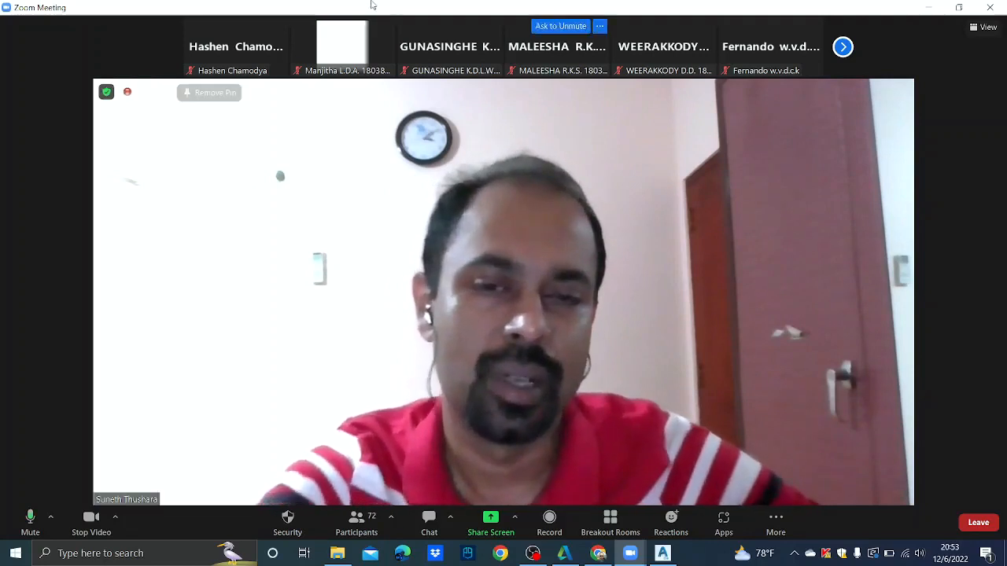
mouse_move(379, 31)
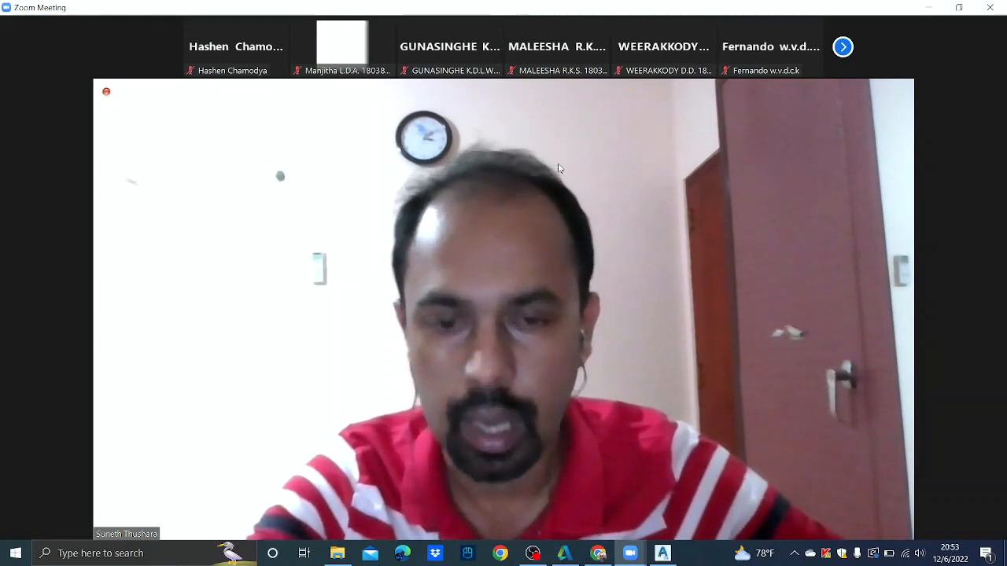
mouse_move(31, 286)
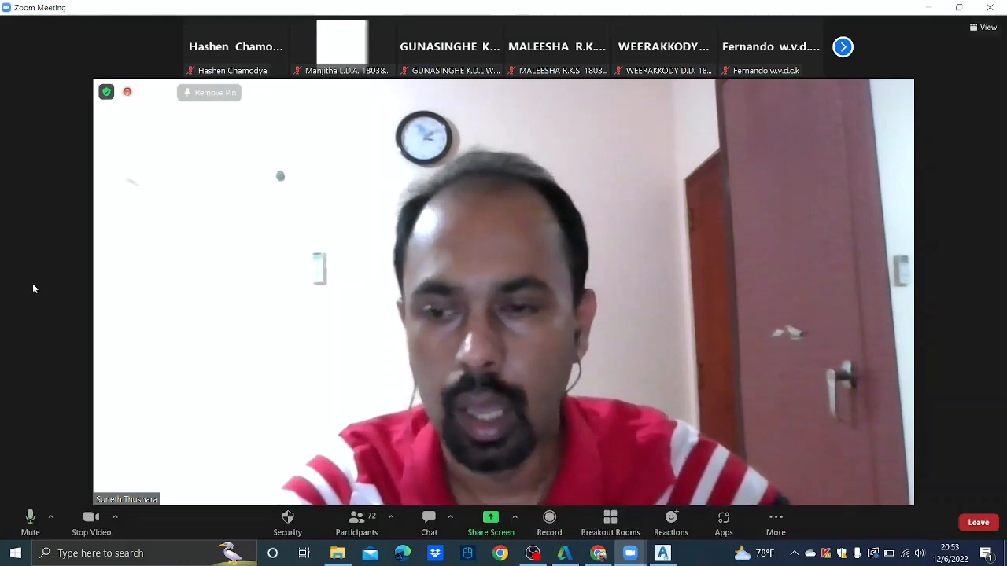
left_click(30, 525)
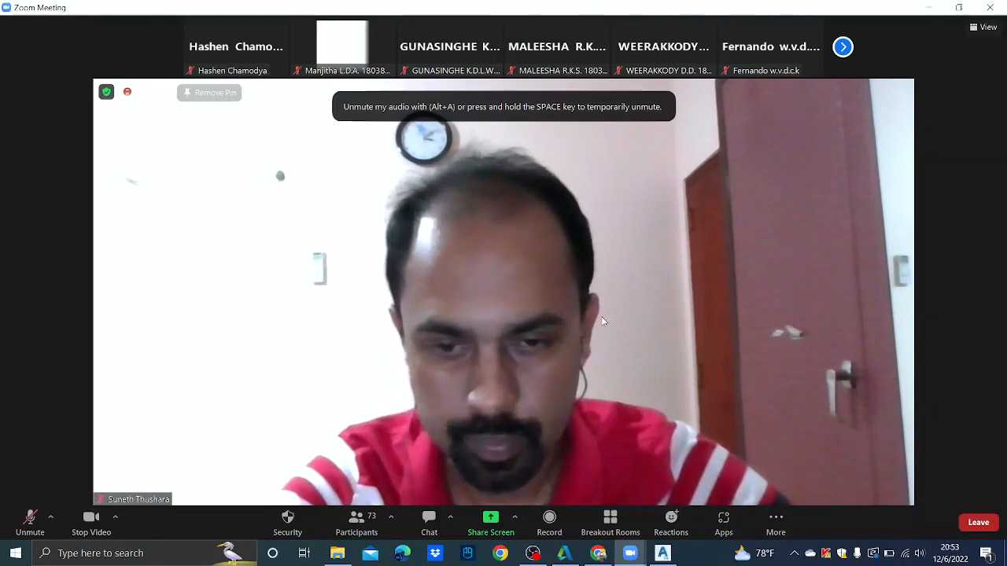
left_click(193, 558)
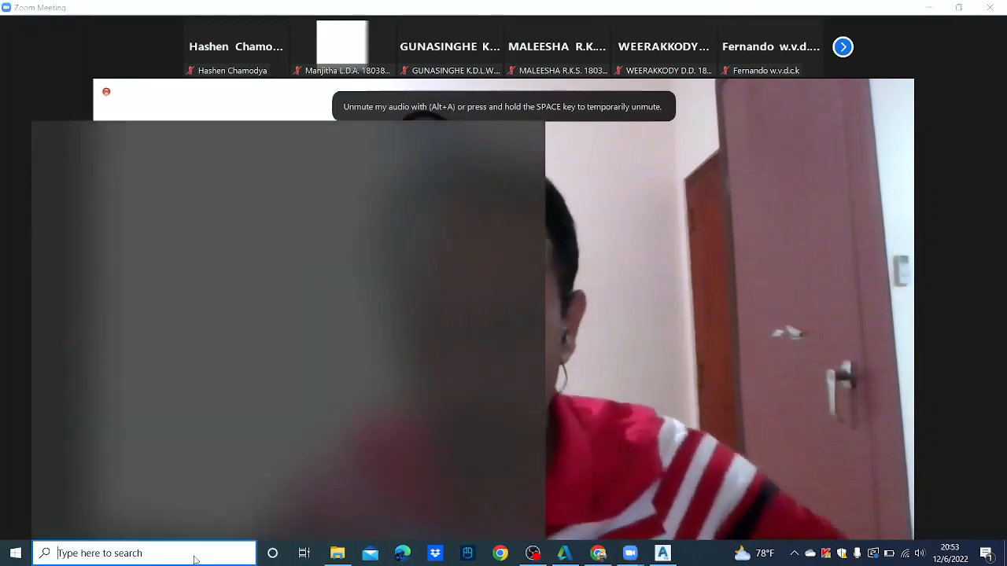
left_click(704, 340)
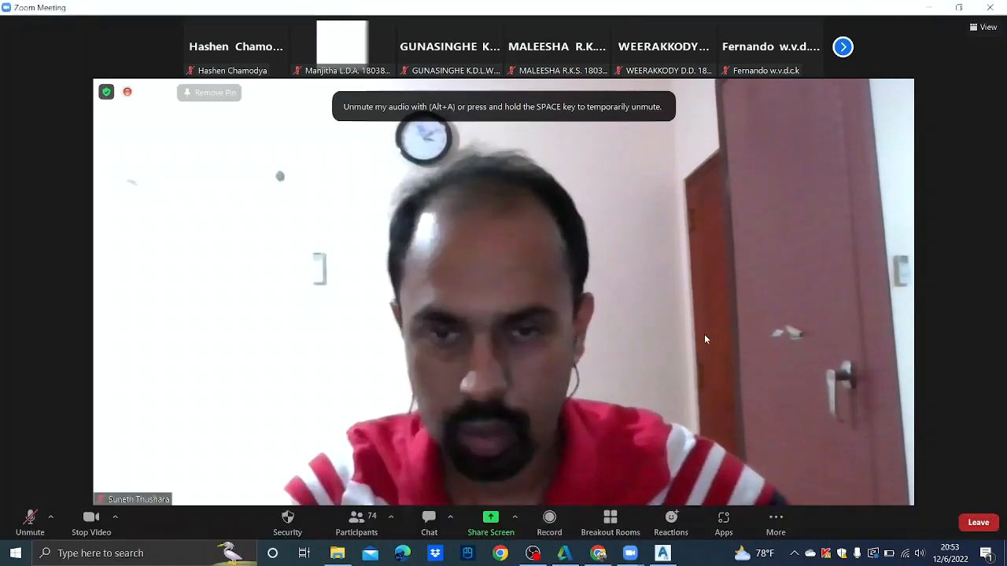
left_click(30, 519)
left_click(88, 520)
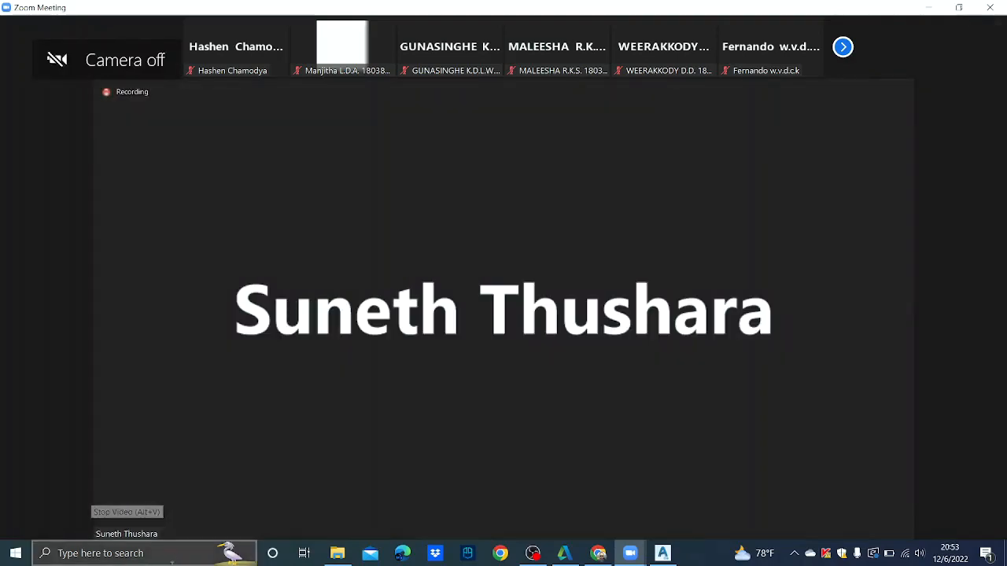
left_click(120, 555)
- Launch Notepad from a search for 'ote' and move it to mid-screen
type("ote")
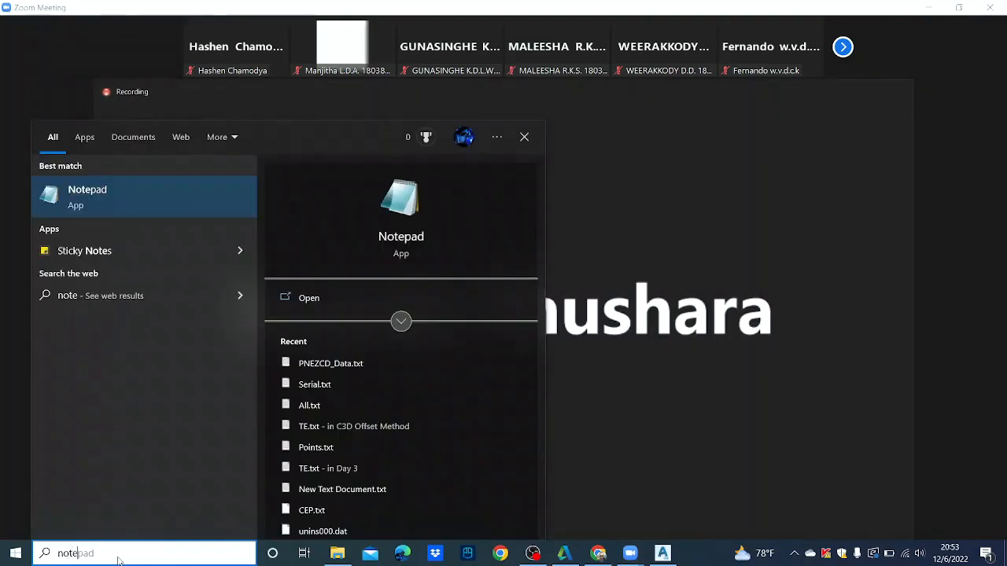
key("Return")
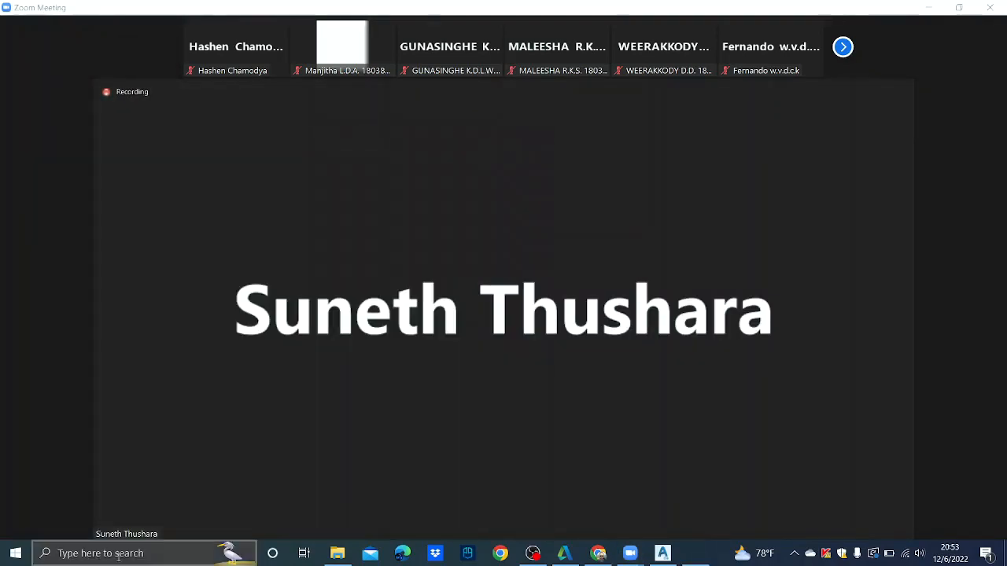
left_click_drag(792, 15, 539, 74)
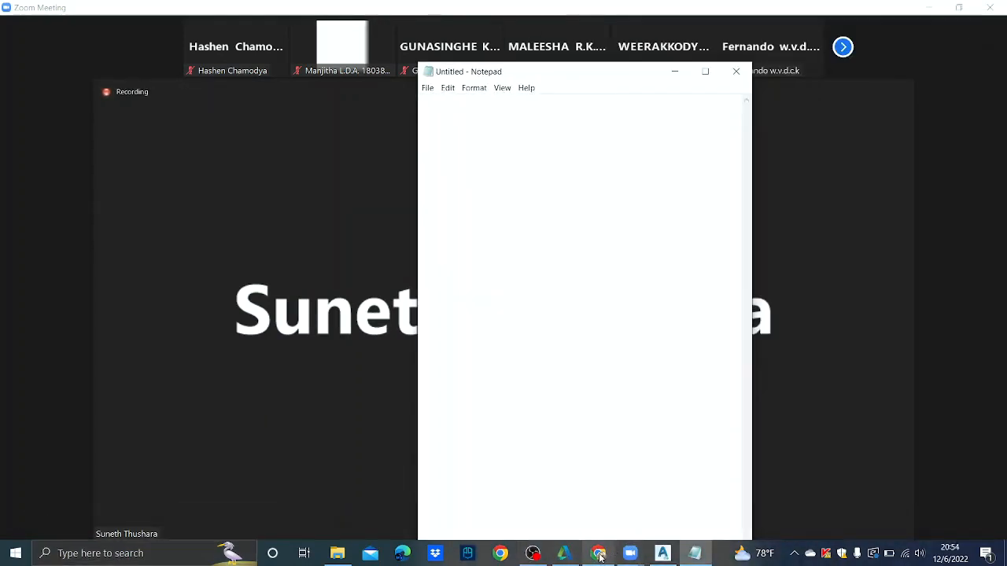
- Share the Untitled - Notepad window with meeting participants through Zoom
mouse_move(633, 555)
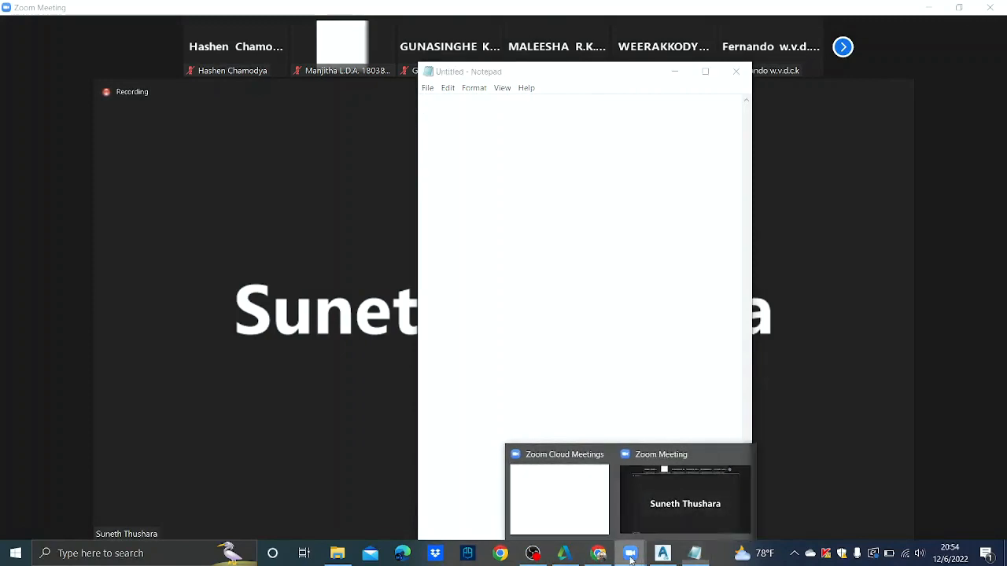
left_click(653, 492)
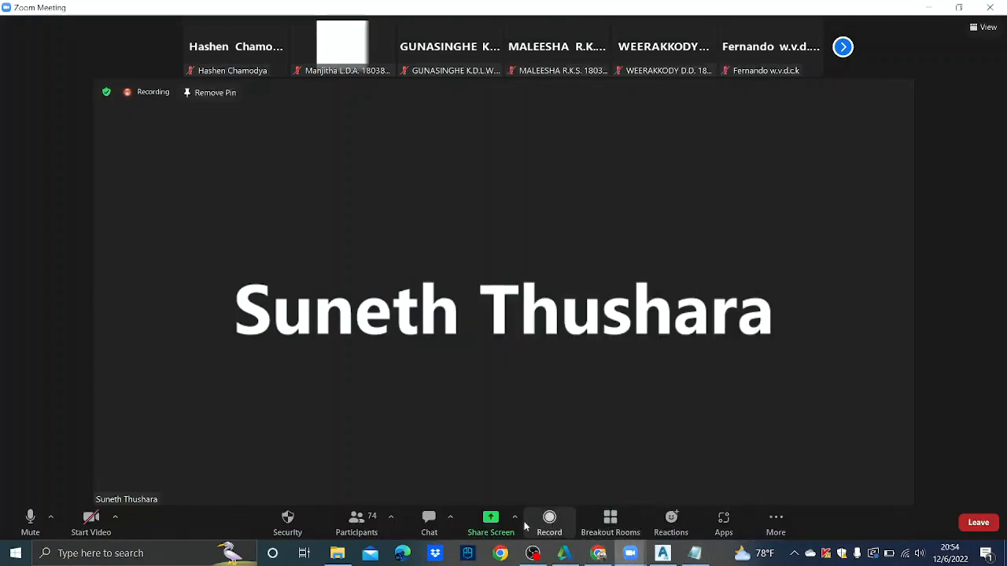
left_click(491, 521)
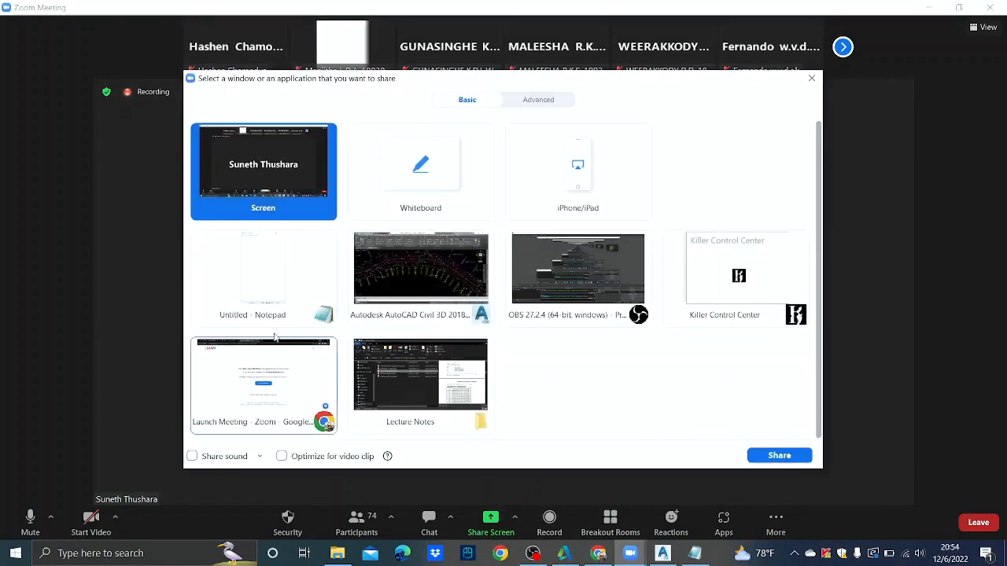
left_click(262, 282)
left_click(799, 458)
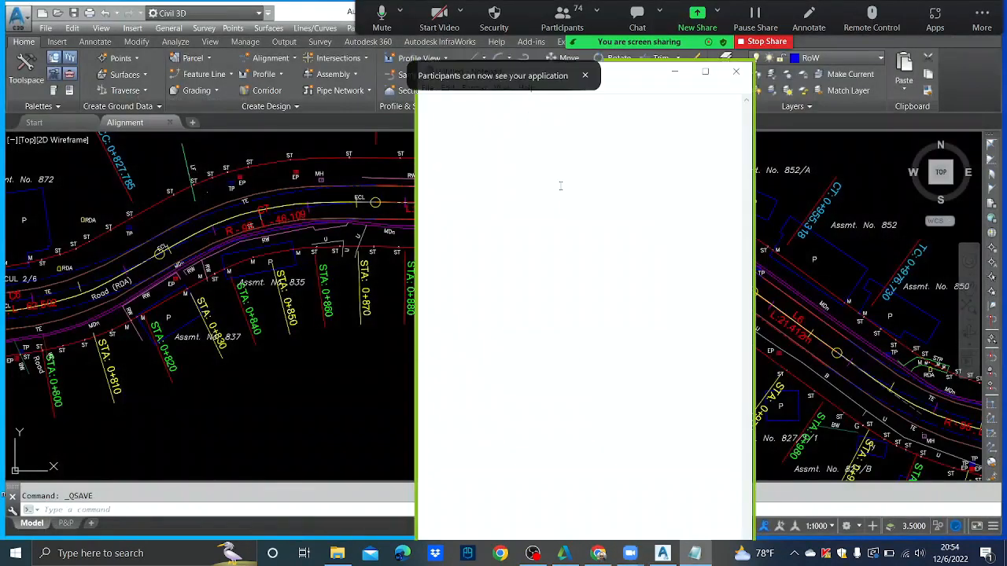
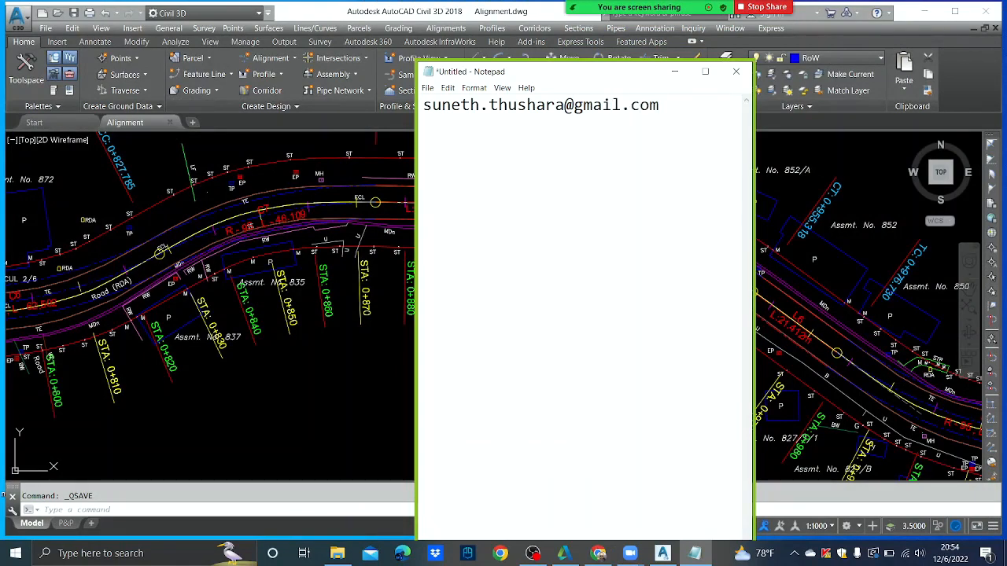
- Type the contact e-mail address, then the phone number on a line below
key("Return")
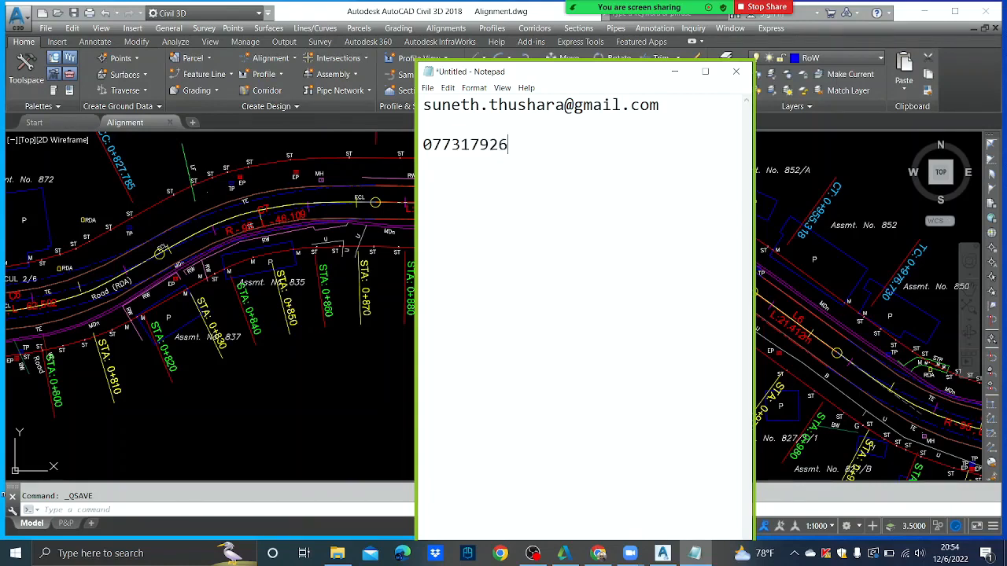
- Turn the Zoom camera back on
mouse_move(721, 7)
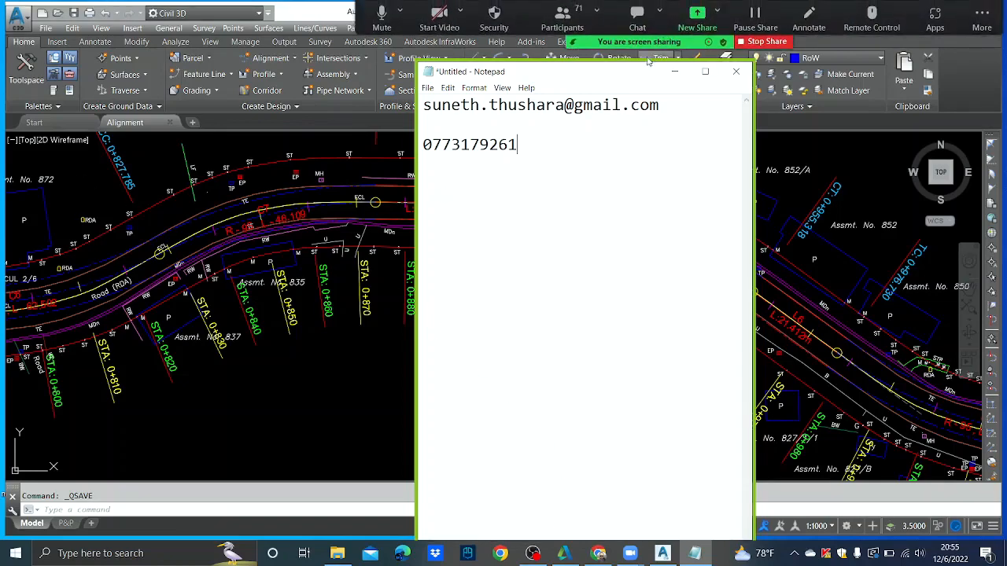
left_click(436, 23)
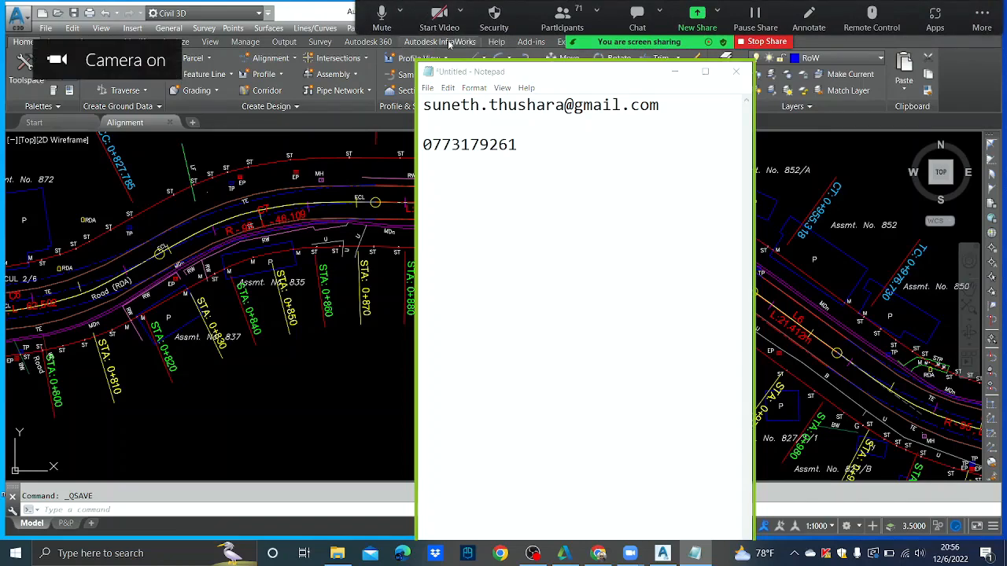
mouse_move(928, 162)
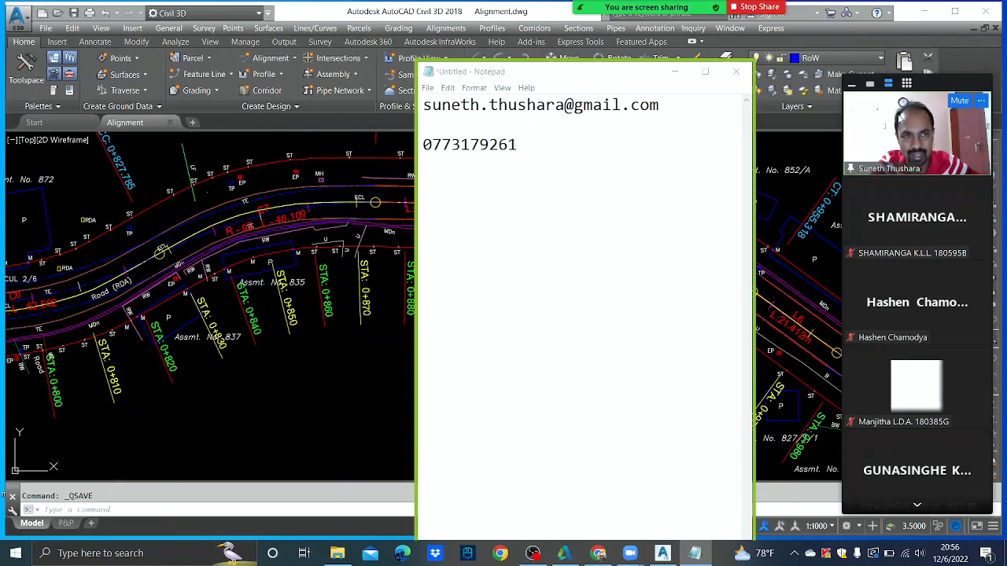
- Close Notepad with Don't Save and dismiss the 'Screen sharing has stopped' message
left_click(736, 72)
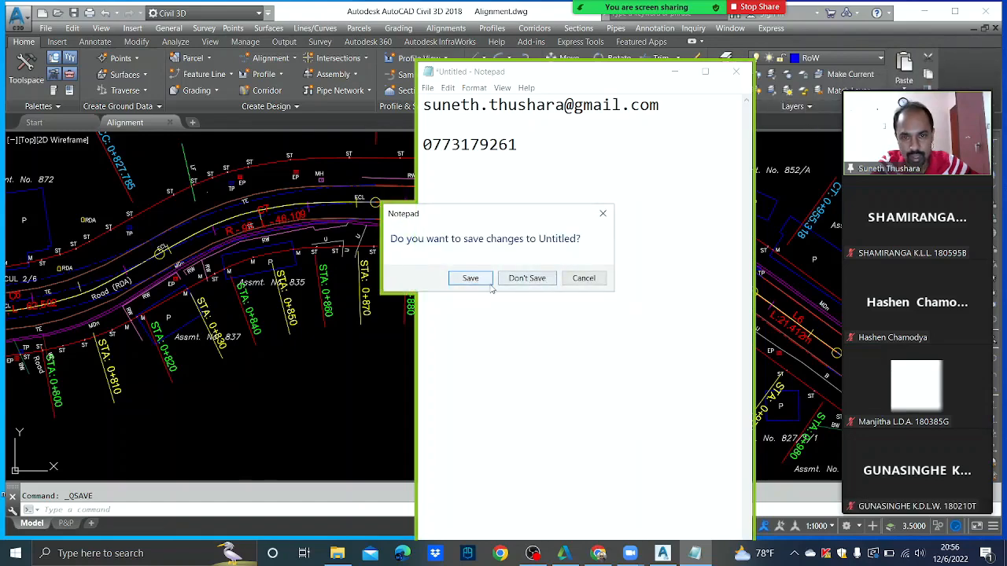
left_click(515, 283)
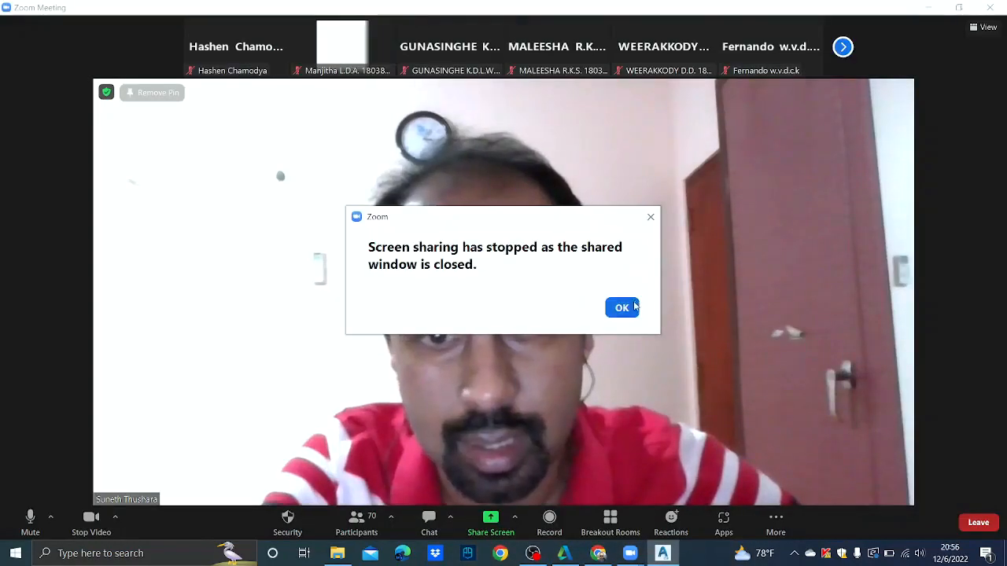
left_click(623, 308)
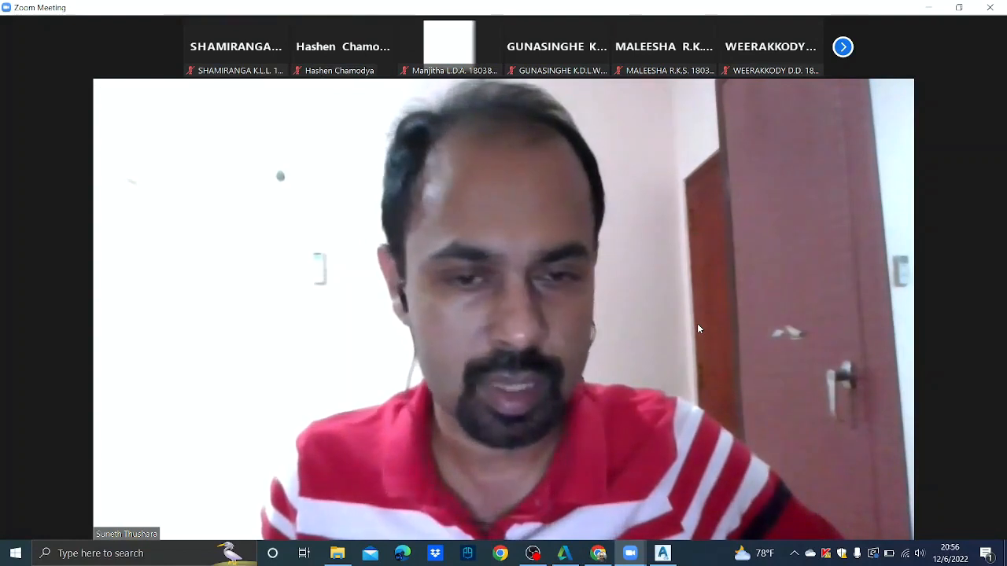
mouse_move(683, 325)
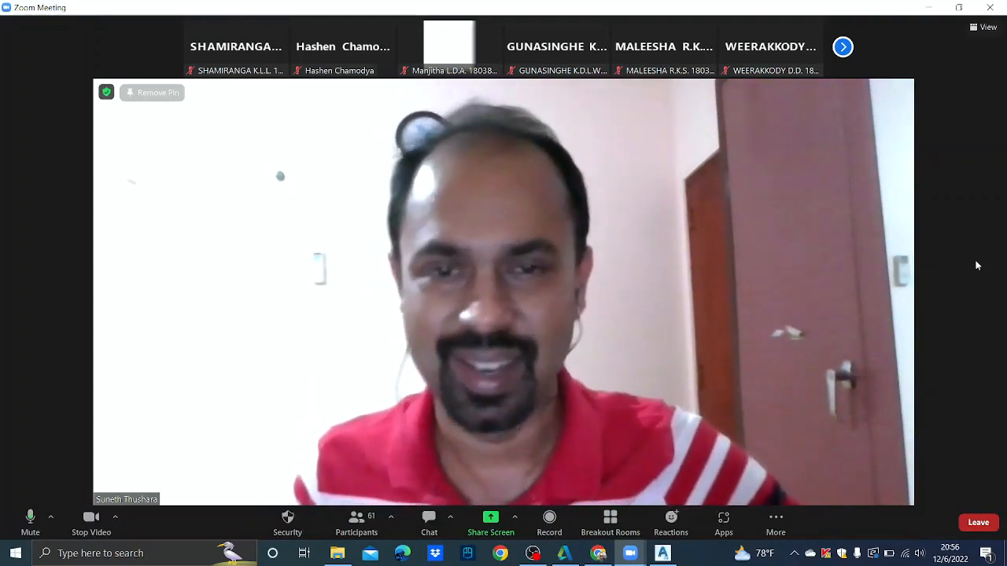
- Use Stop Video on the Zoom toolbar to switch off the presenter's camera
left_click(91, 517)
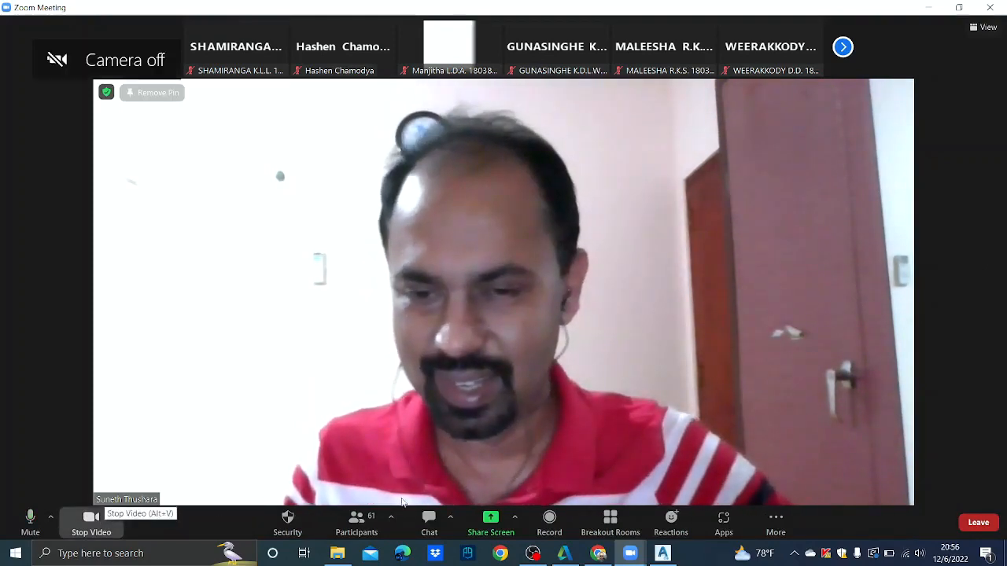